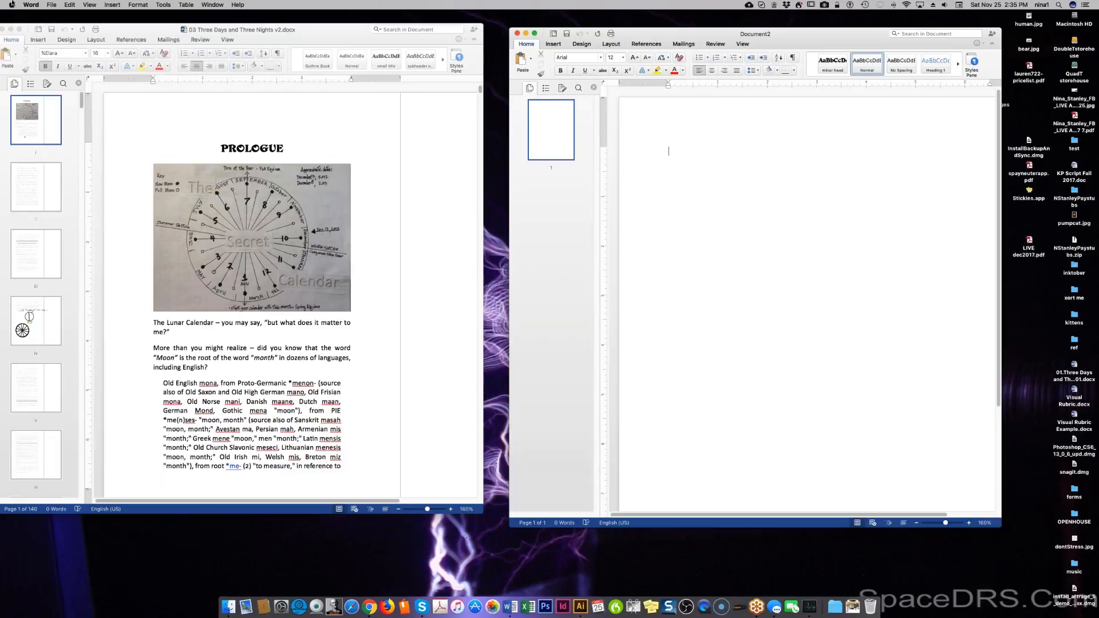
Check the blank document's properties, then switch to the book manuscript.
{"action": "left_click", "coordinate": [53, 5]}
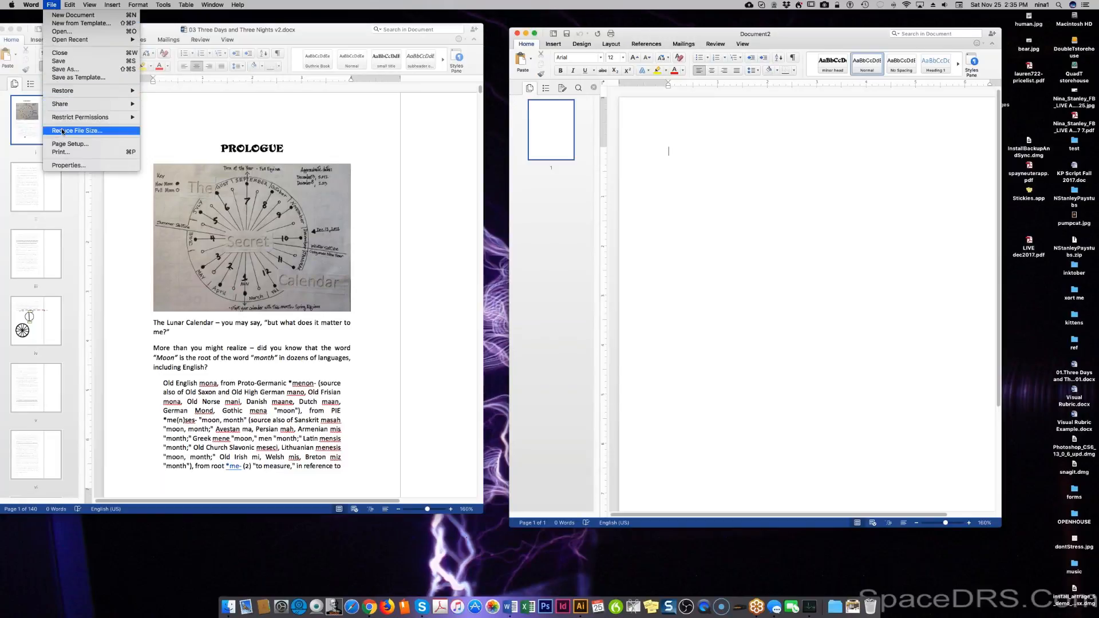
{"action": "left_click", "coordinate": [51, 165]}
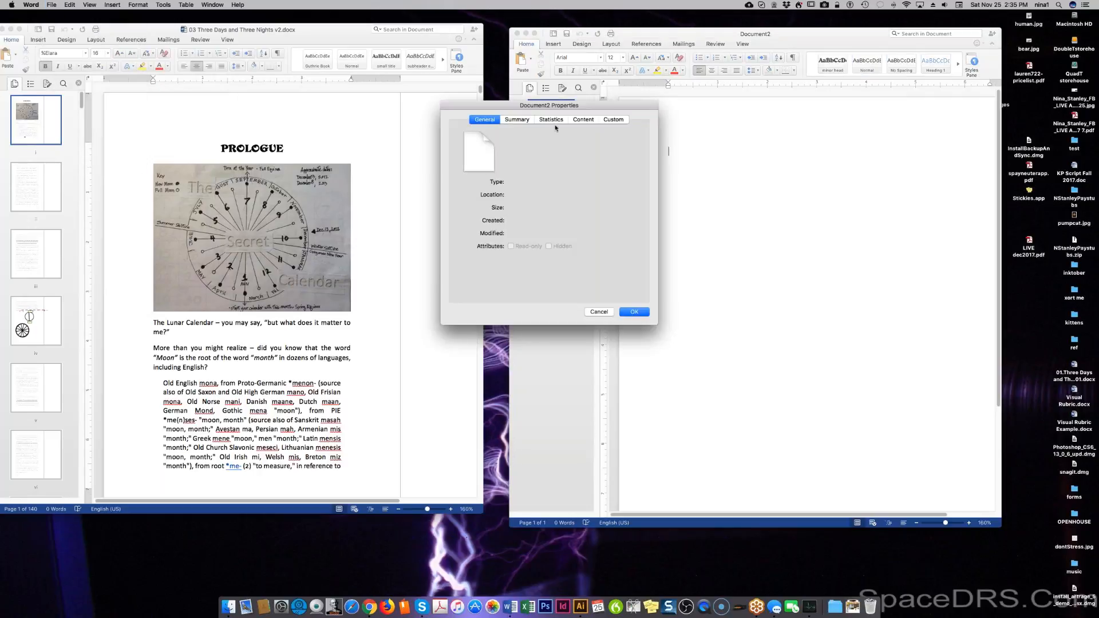
{"action": "left_click", "coordinate": [636, 312]}
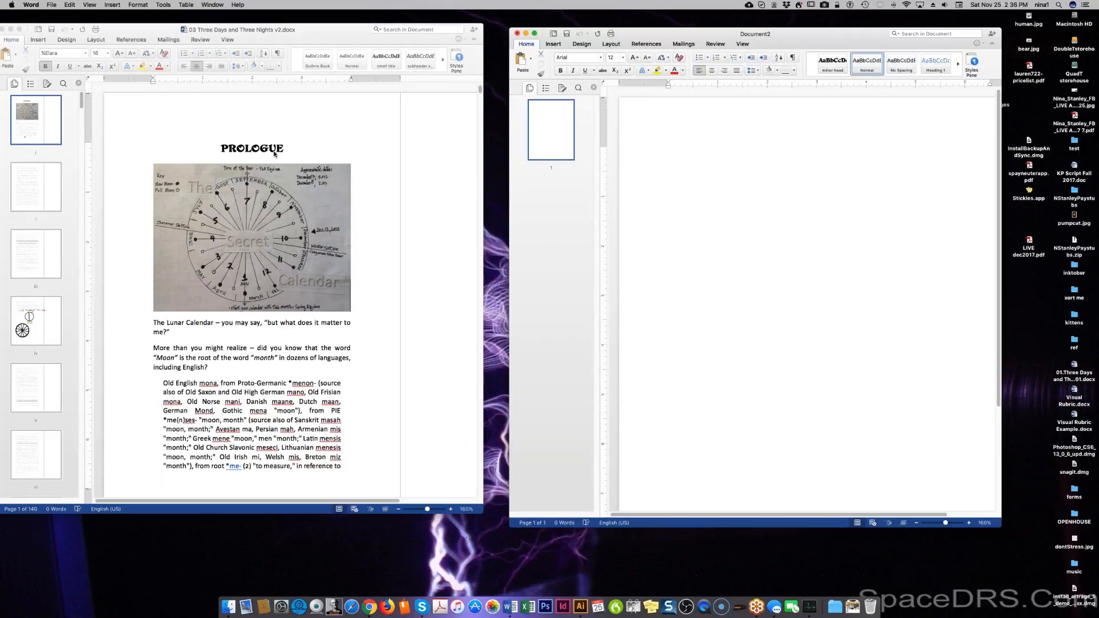
{"action": "left_click", "coordinate": [52, 6]}
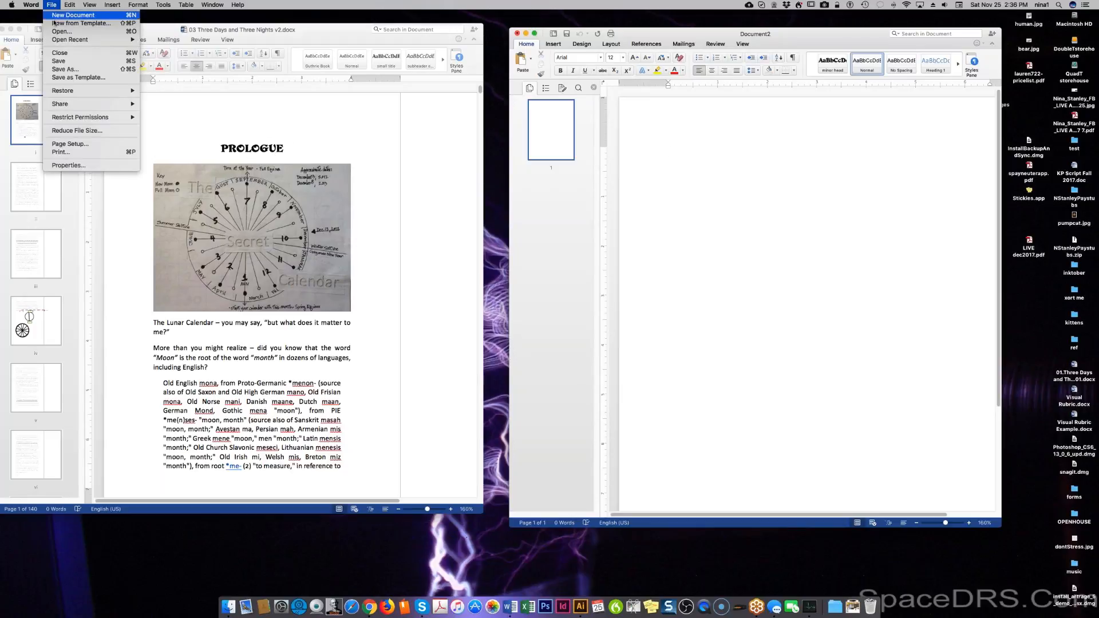
{"action": "mouse_move", "coordinate": [38, 5]}
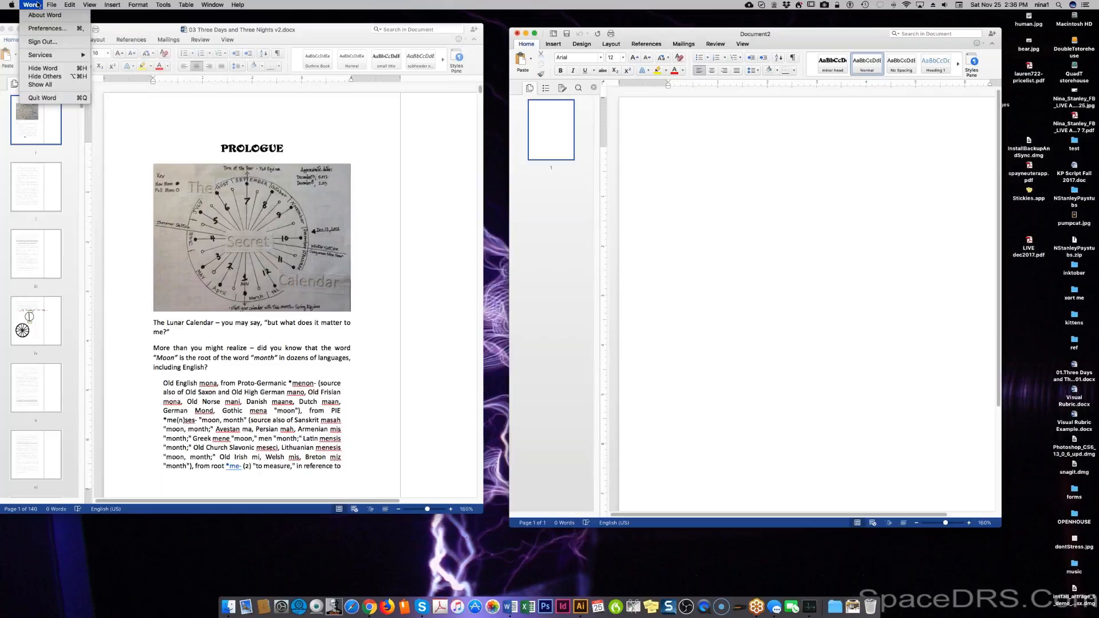
{"action": "mouse_move", "coordinate": [73, 4]}
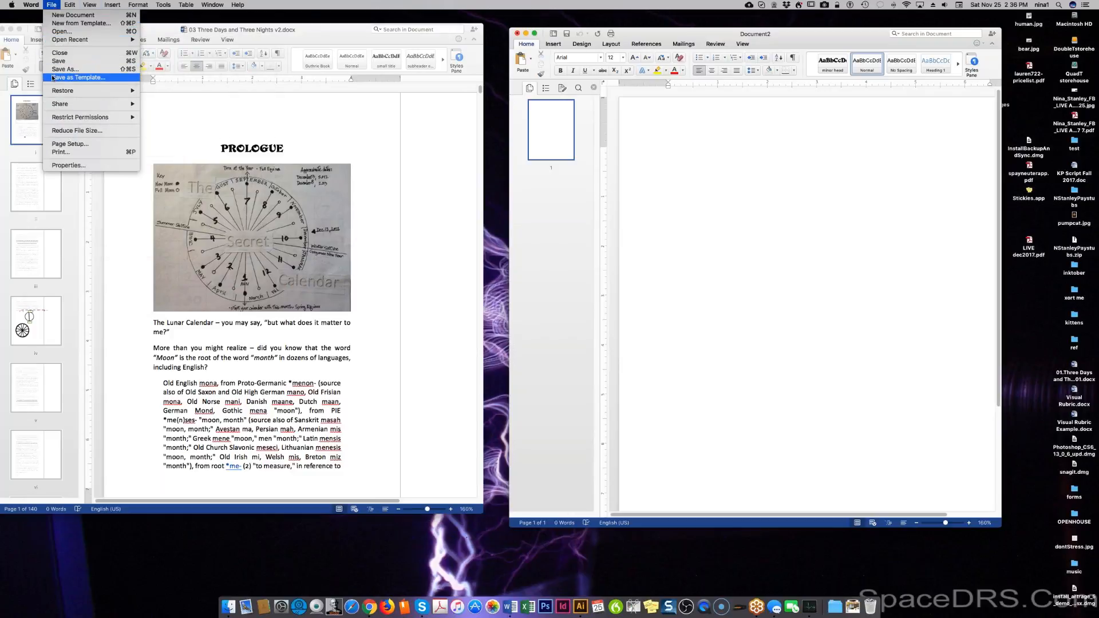
{"action": "left_click", "coordinate": [232, 120]}
{"action": "left_click", "coordinate": [229, 148]}
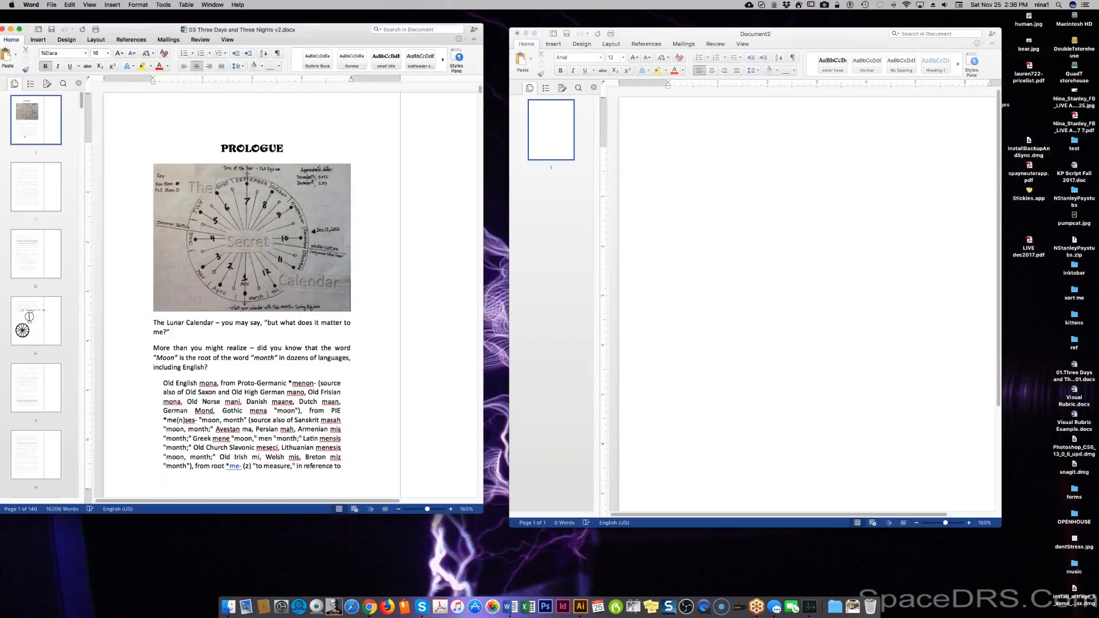
Save the manuscript as the template GuthrieBookTemplate.dotx.
{"action": "left_click", "coordinate": [53, 5]}
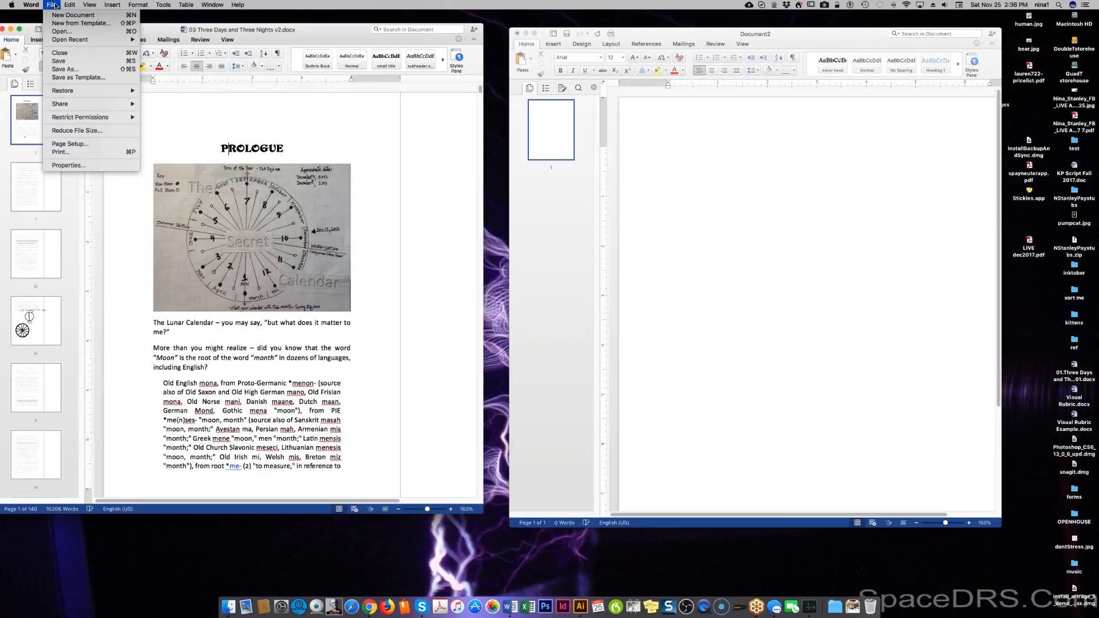
{"action": "left_click", "coordinate": [63, 77]}
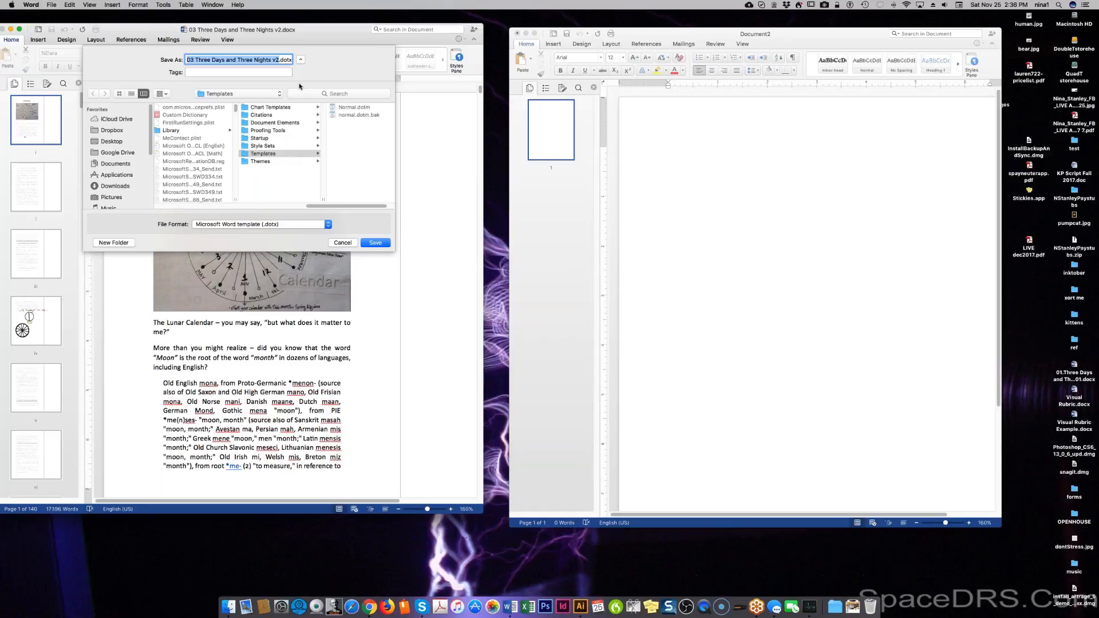
{"action": "type", "text": "Guthrie"}
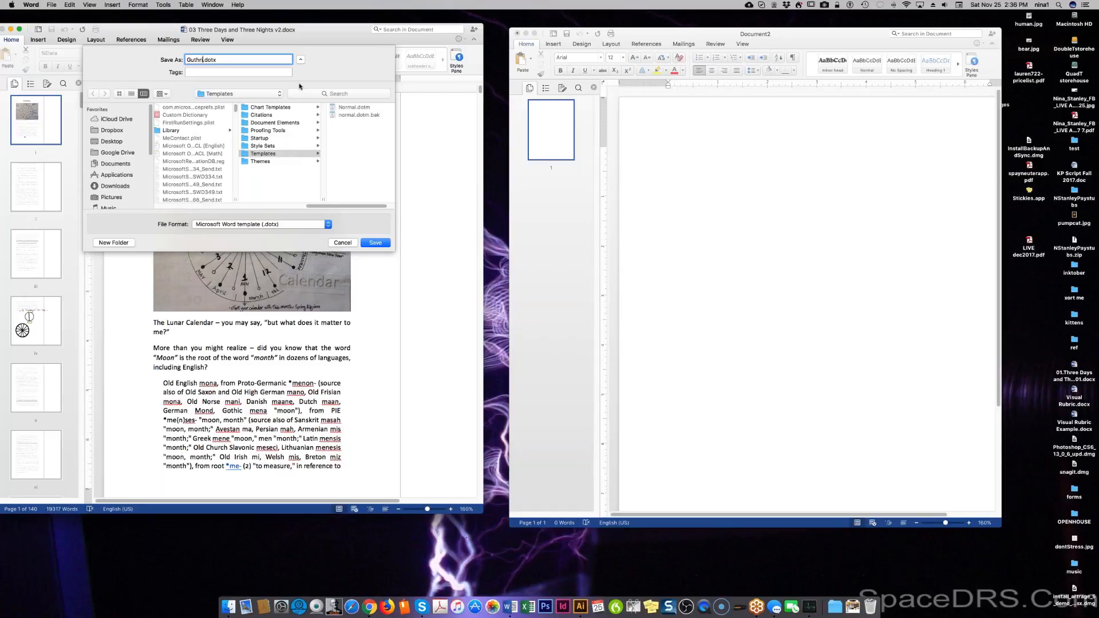
{"action": "key", "text": "BackSpace"}
{"action": "type", "text": "BookTemplate"}
{"action": "left_click", "coordinate": [377, 243]}
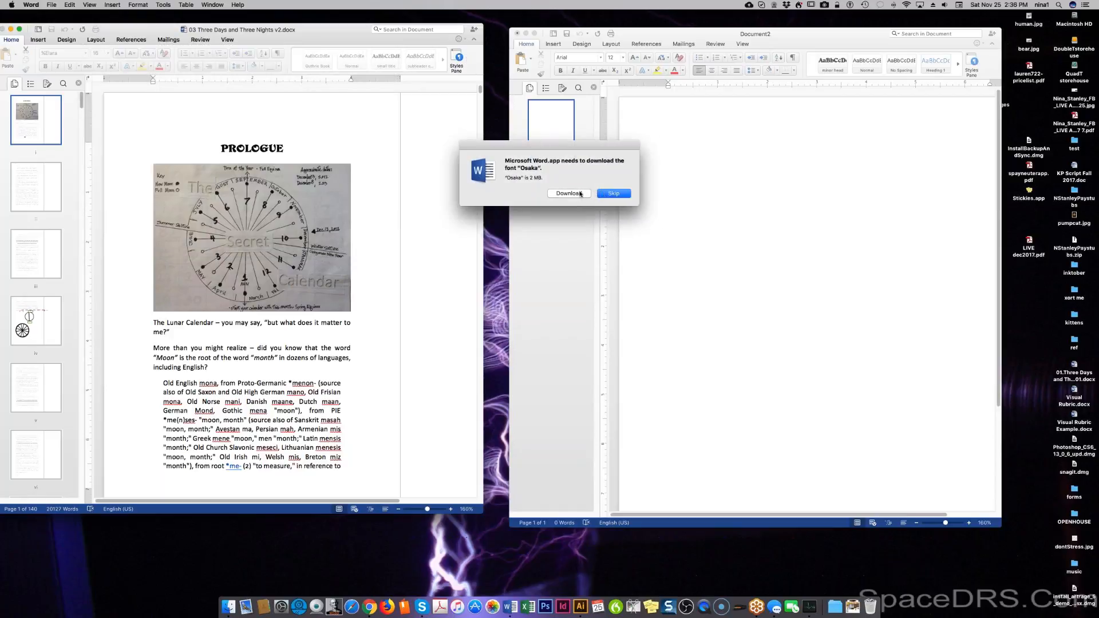
Skip the six missing-font downloads, including STHeiti and STKaiti, and show the Styles pane.
{"action": "left_click", "coordinate": [614, 193]}
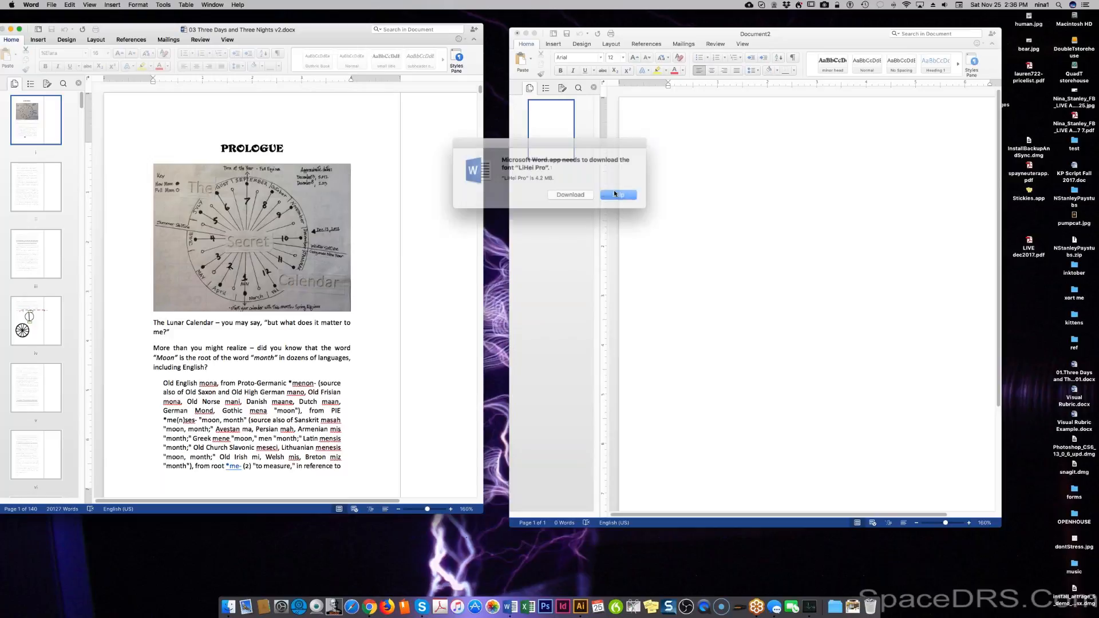
{"action": "left_click", "coordinate": [614, 193]}
{"action": "left_click", "coordinate": [614, 193]}
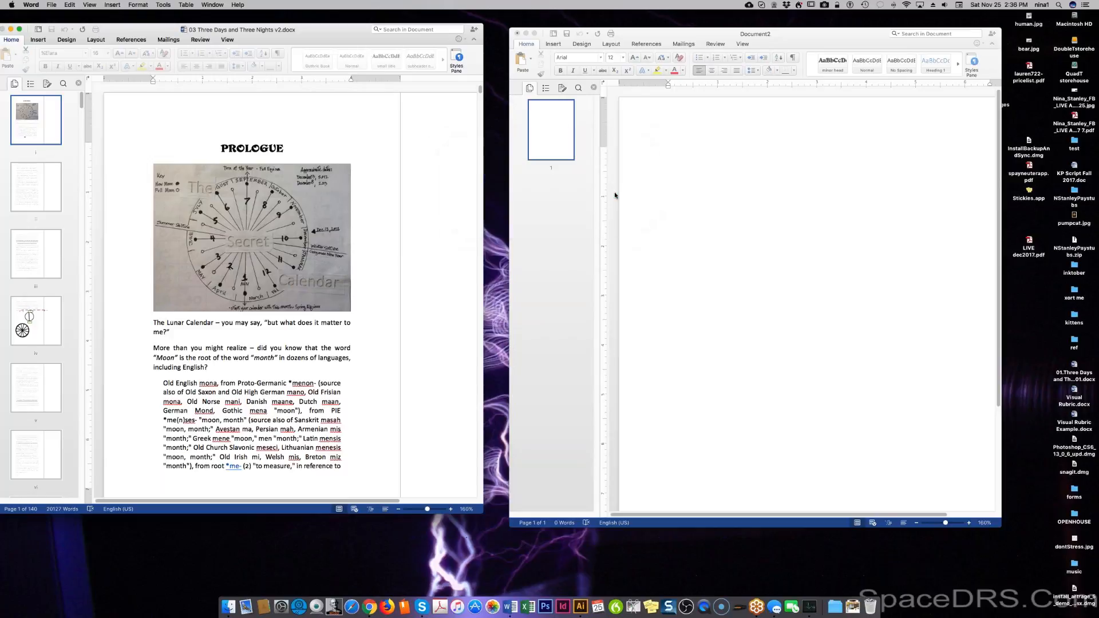
{"action": "left_click", "coordinate": [613, 193]}
{"action": "left_click", "coordinate": [613, 194]}
{"action": "left_click", "coordinate": [613, 193]}
{"action": "left_click", "coordinate": [455, 60]}
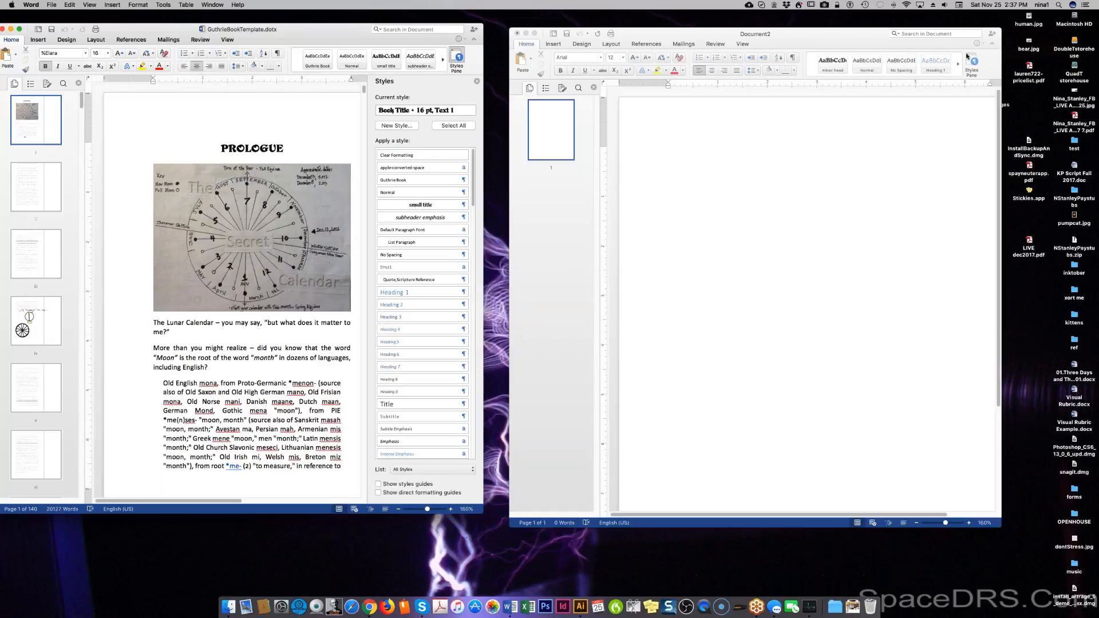
Try creating a document from GuthrieBookTemplate, then close the blank Document2 with Cmd+W.
{"action": "left_click", "coordinate": [716, 138]}
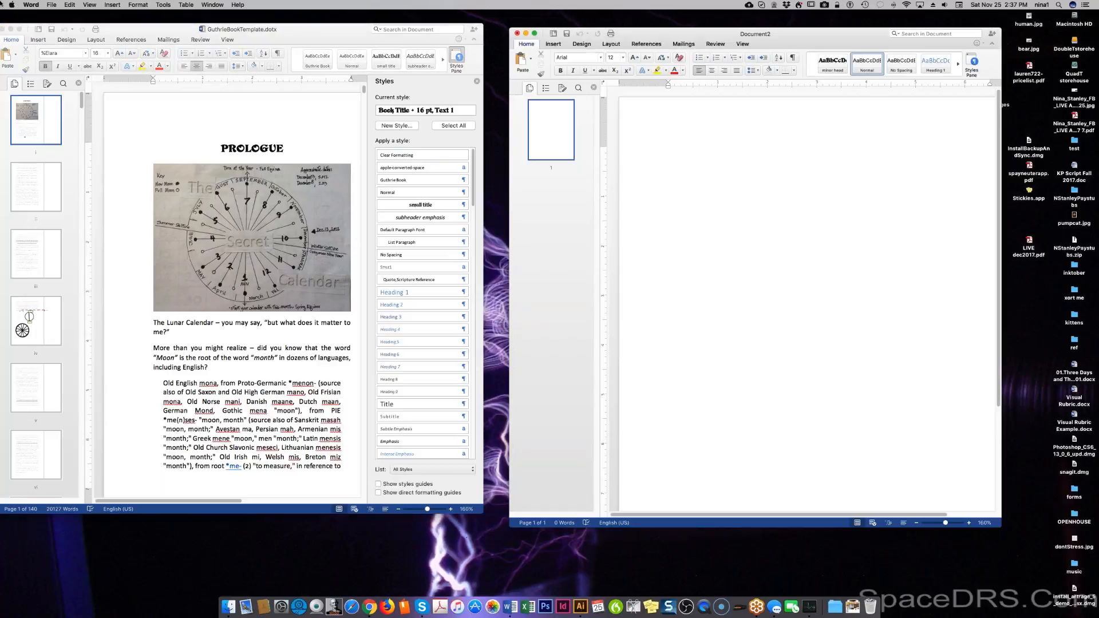
{"action": "left_click", "coordinate": [53, 6]}
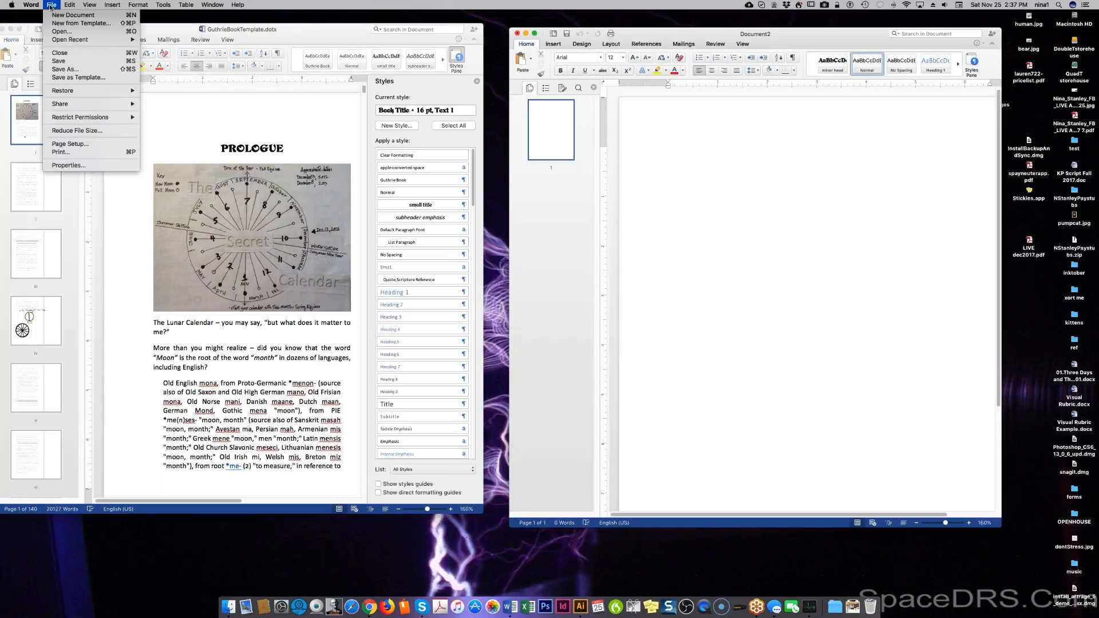
{"action": "left_click", "coordinate": [56, 22]}
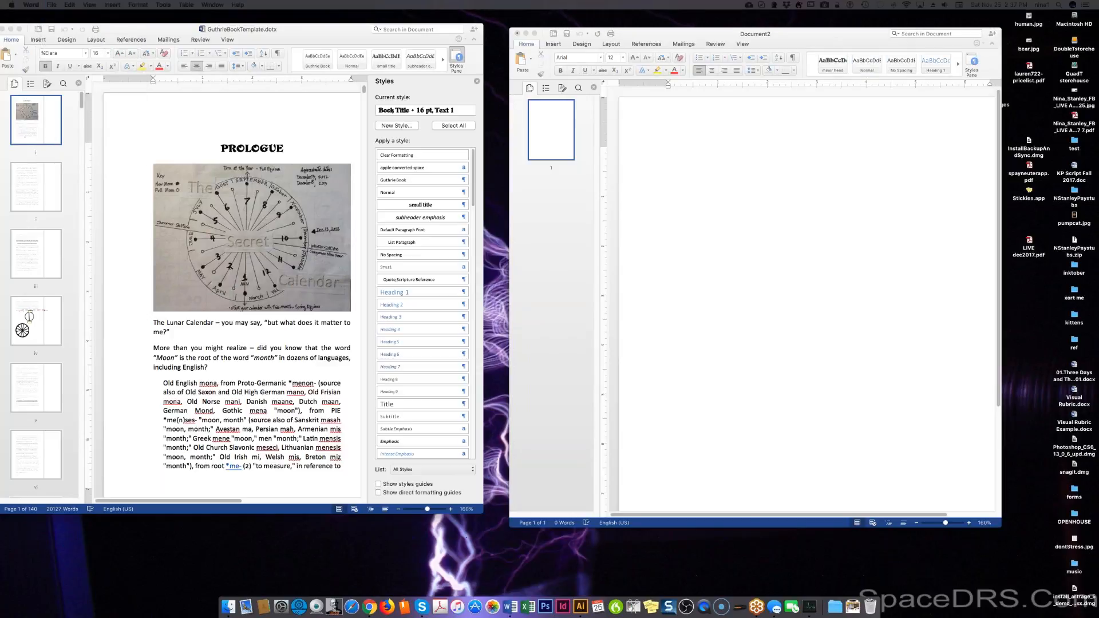
{"action": "left_click", "coordinate": [650, 131]}
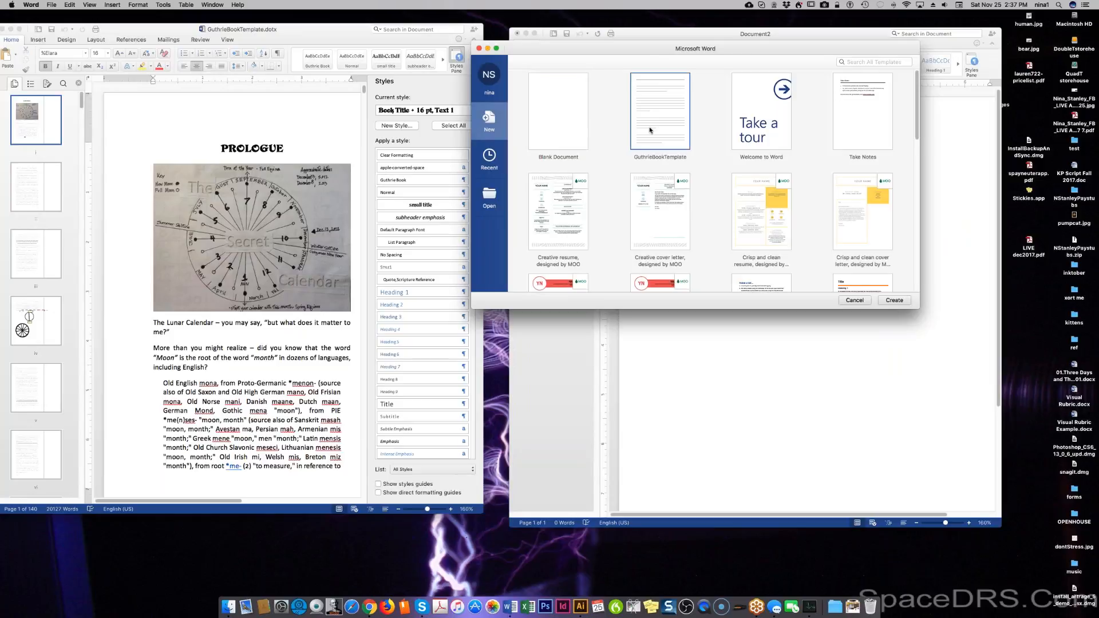
{"action": "left_click", "coordinate": [894, 303]}
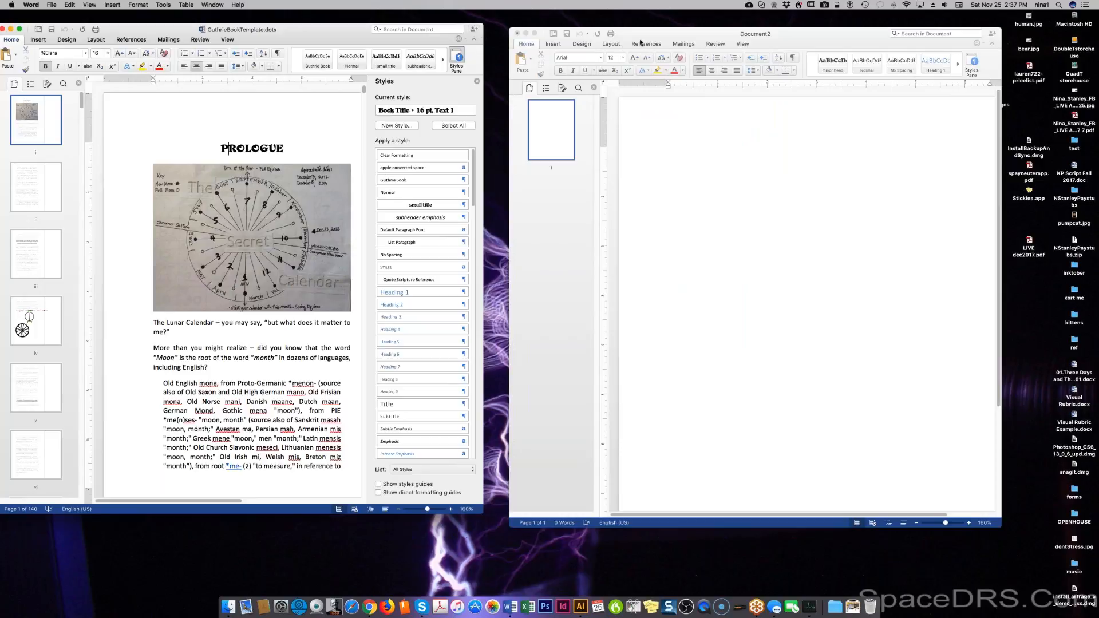
{"action": "left_click_drag", "start_coordinate": [638, 36], "coordinate": [622, 37]}
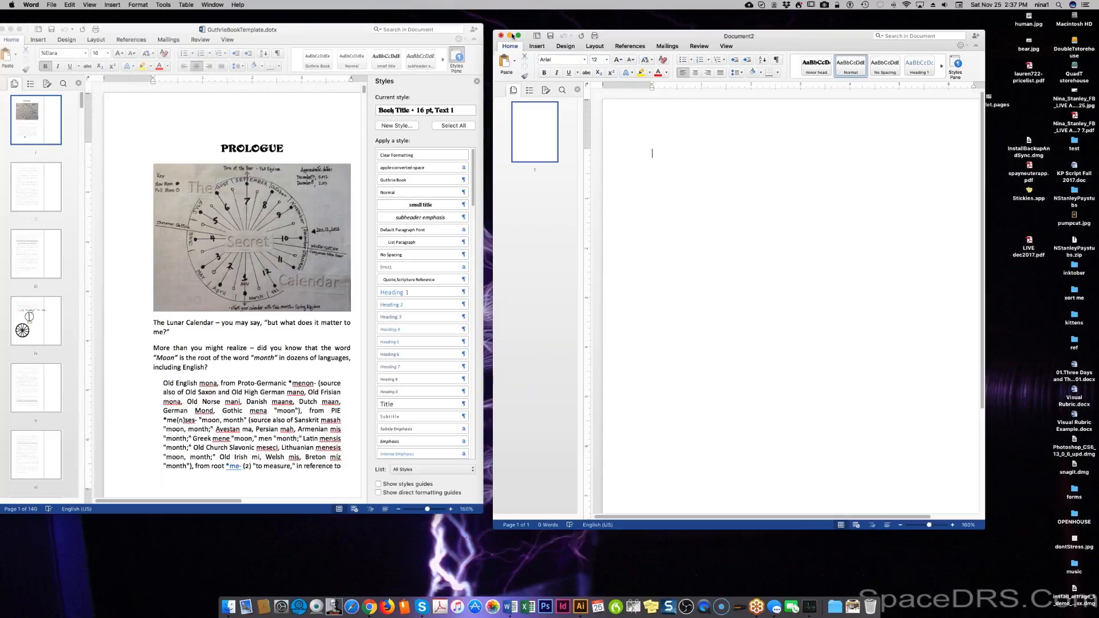
{"action": "key", "text": "super+w"}
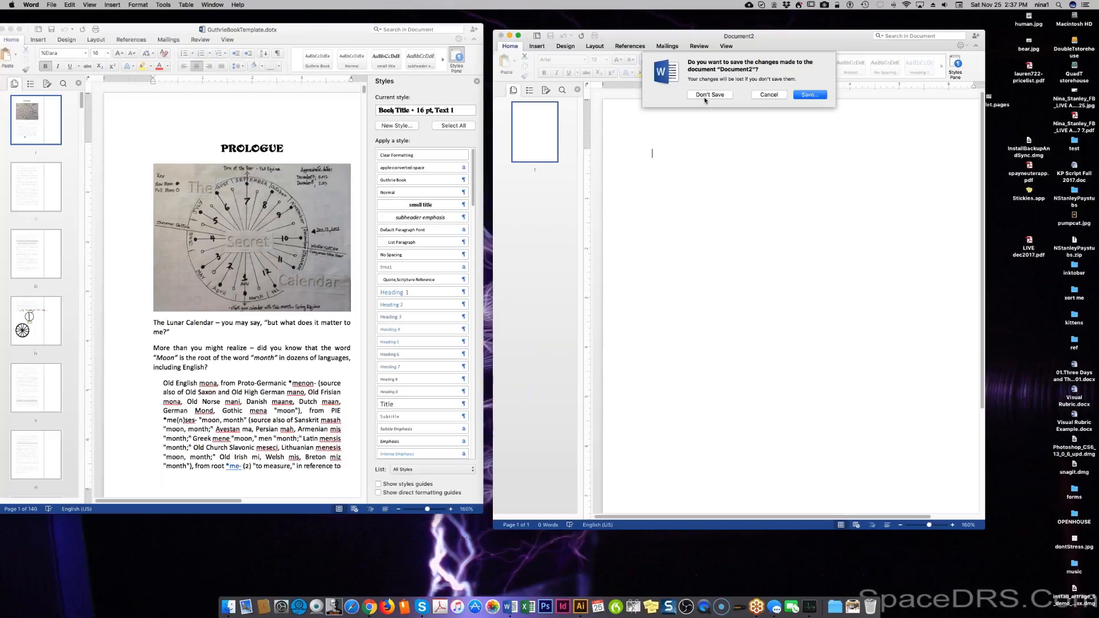
Discard Document2 unsaved, open a new document from GuthrieBookTemplate, and centre its window.
{"action": "left_click", "coordinate": [709, 95]}
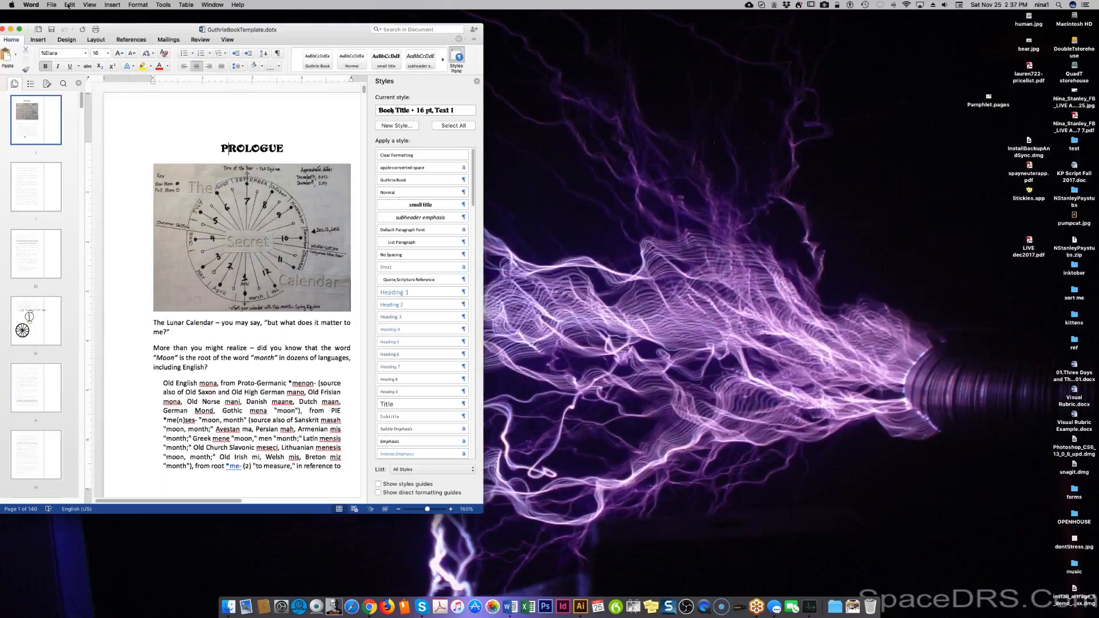
{"action": "left_click", "coordinate": [52, 4]}
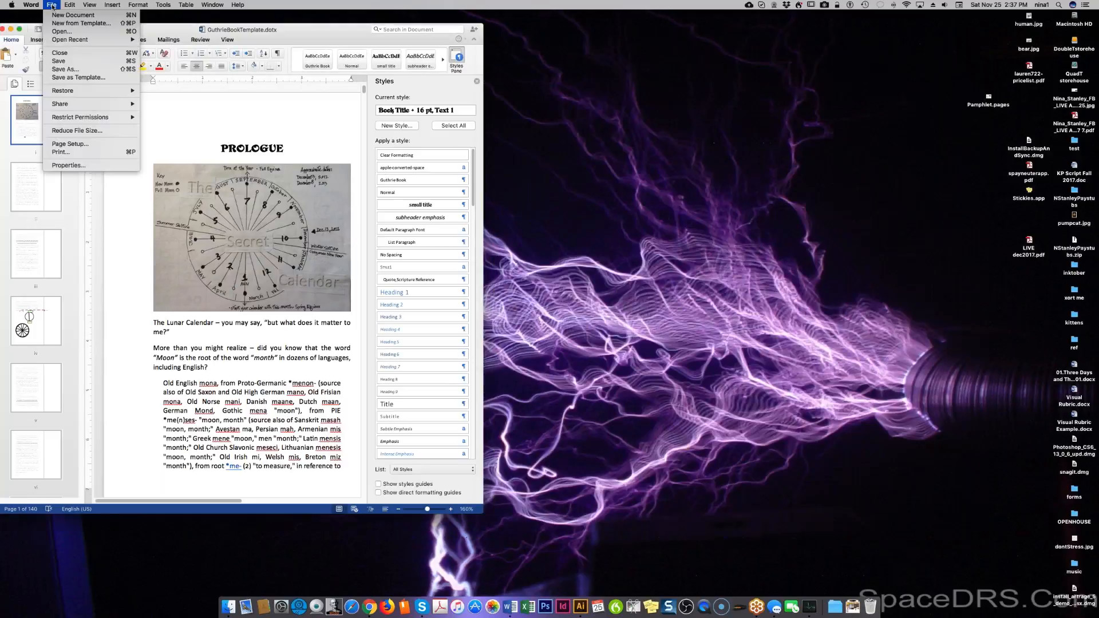
{"action": "left_click", "coordinate": [51, 23]}
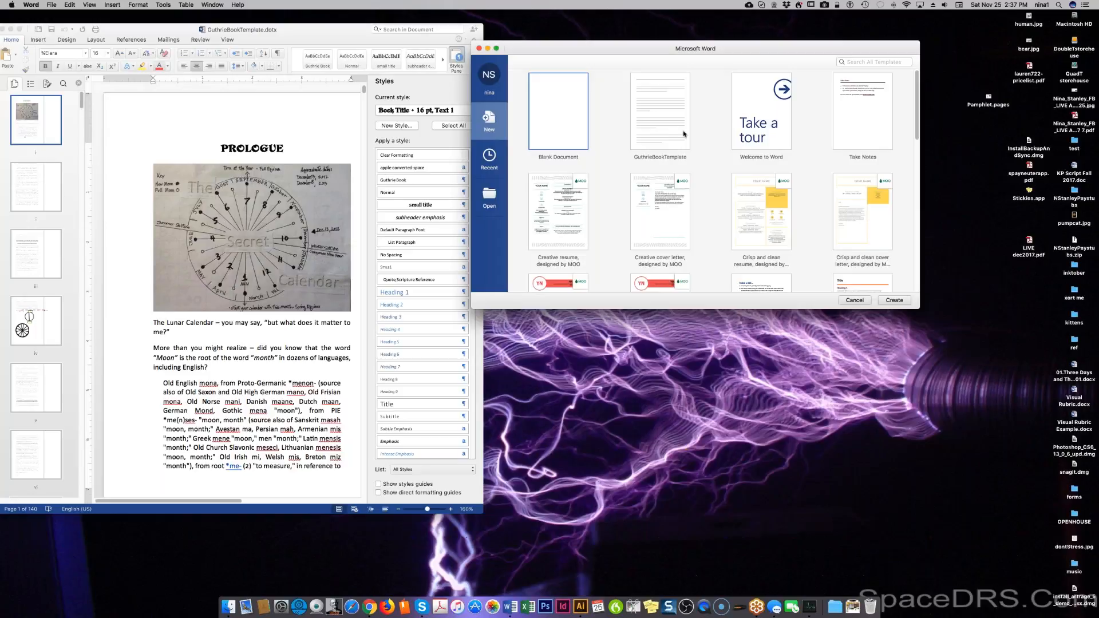
{"action": "left_click", "coordinate": [685, 134]}
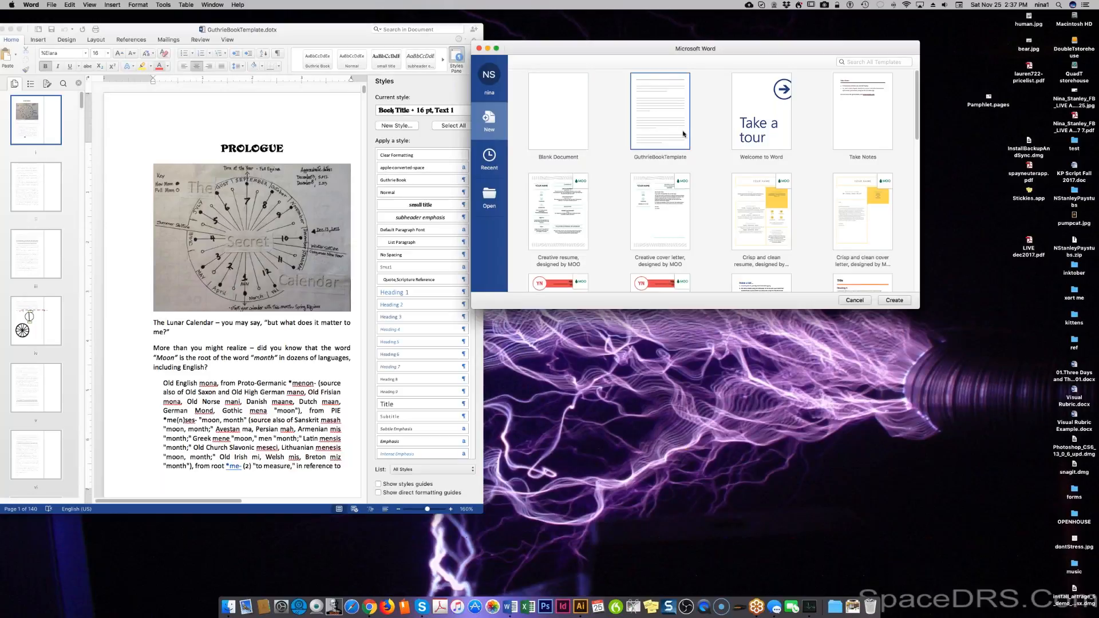
{"action": "double_click", "coordinate": [683, 134]}
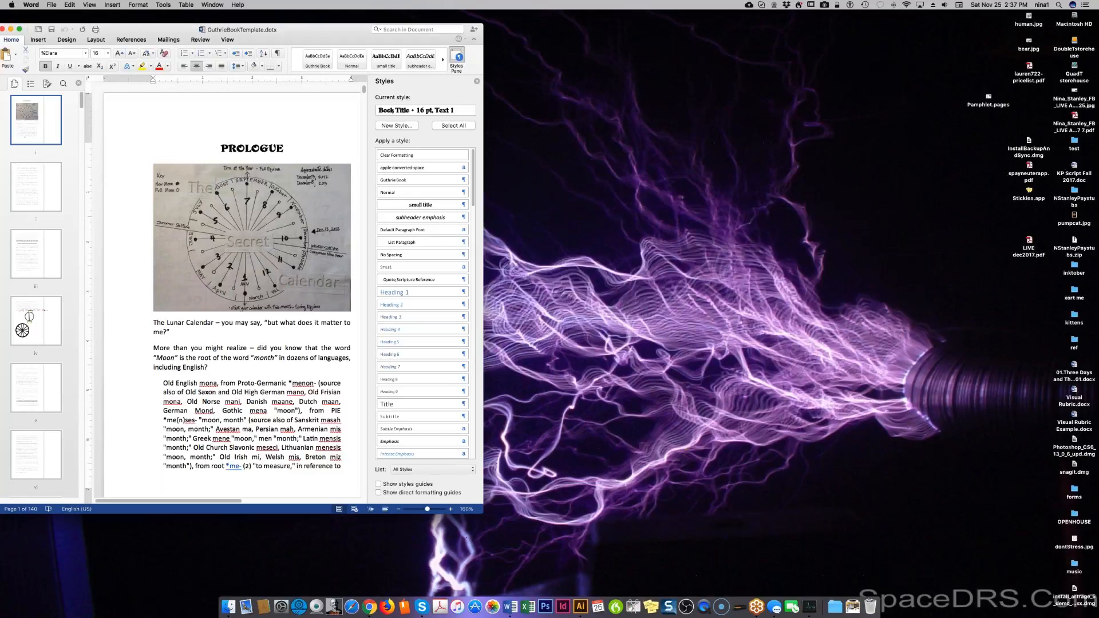
{"action": "left_click_drag", "start_coordinate": [293, 33], "coordinate": [638, 51]}
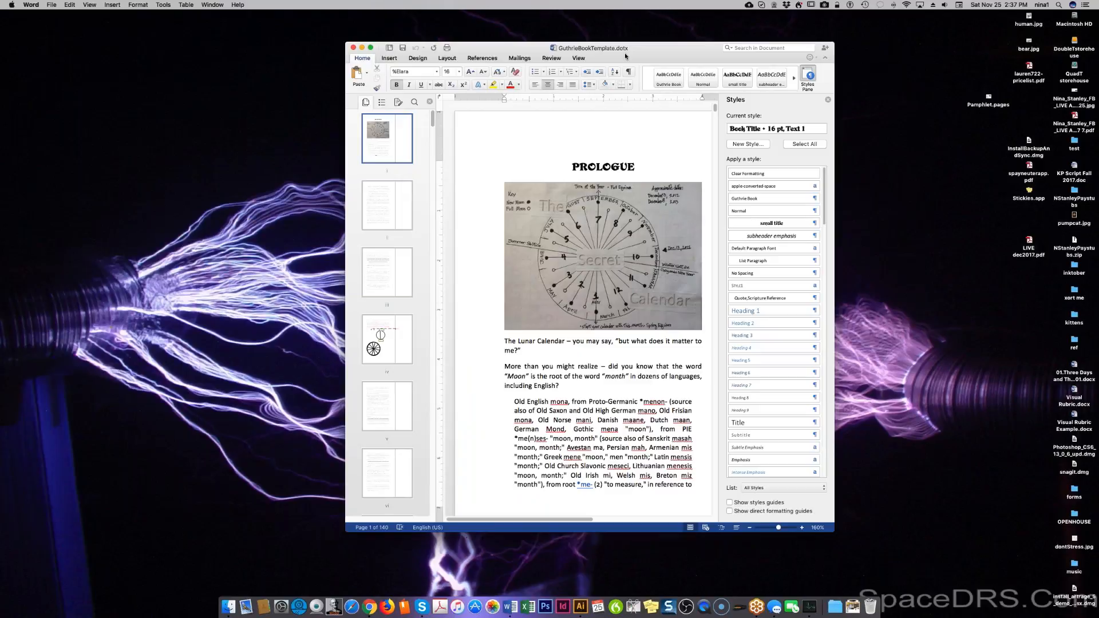
Move the GuthrieBookTemplate window to the left edge, leaving the File menu unused.
{"action": "left_click_drag", "start_coordinate": [670, 52], "coordinate": [349, 44]}
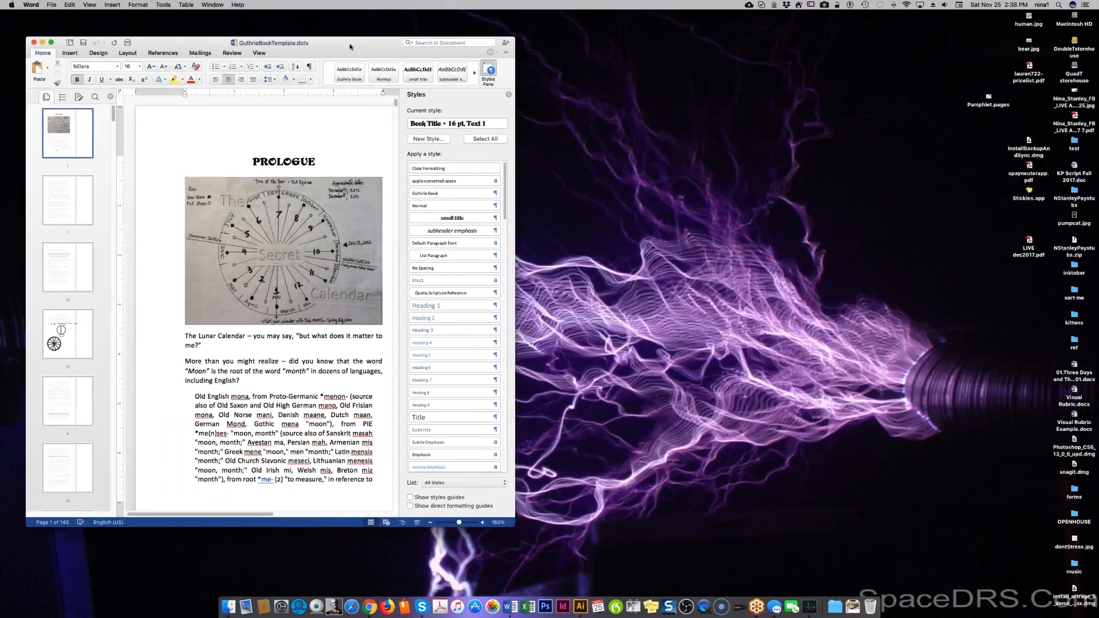
{"action": "left_click", "coordinate": [51, 5]}
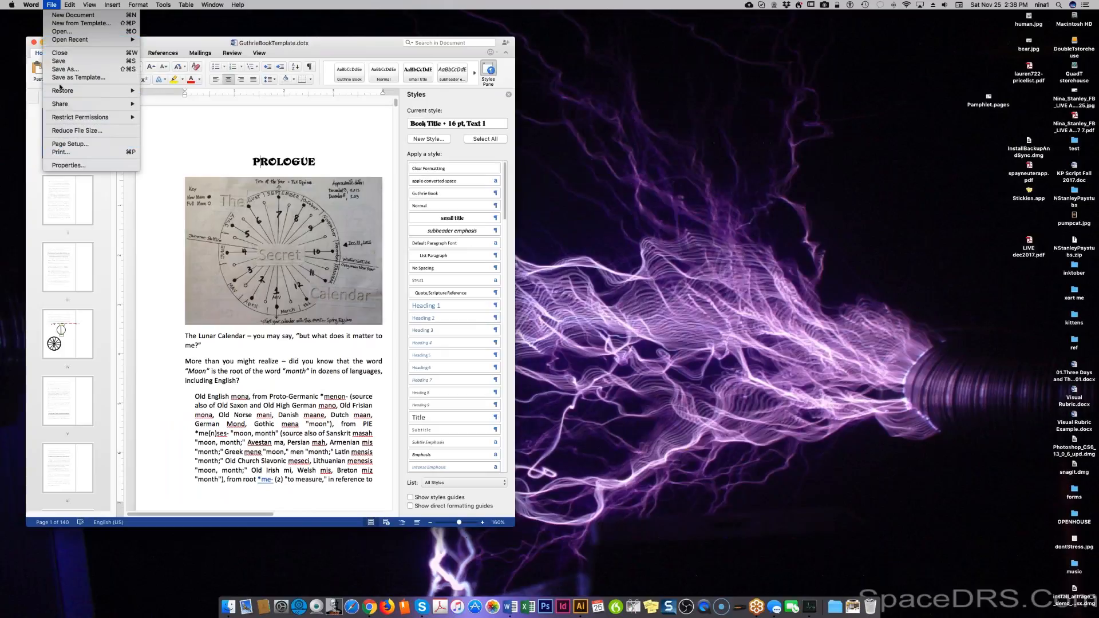
{"action": "mouse_move", "coordinate": [70, 6]}
{"action": "mouse_move", "coordinate": [34, 4]}
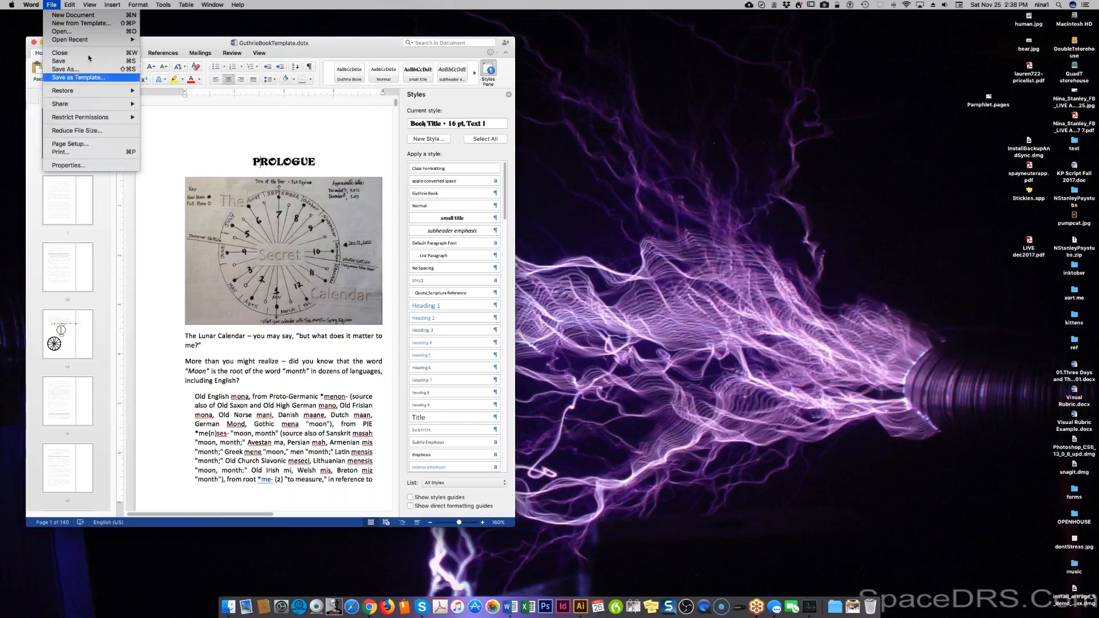
{"action": "left_click", "coordinate": [343, 50]}
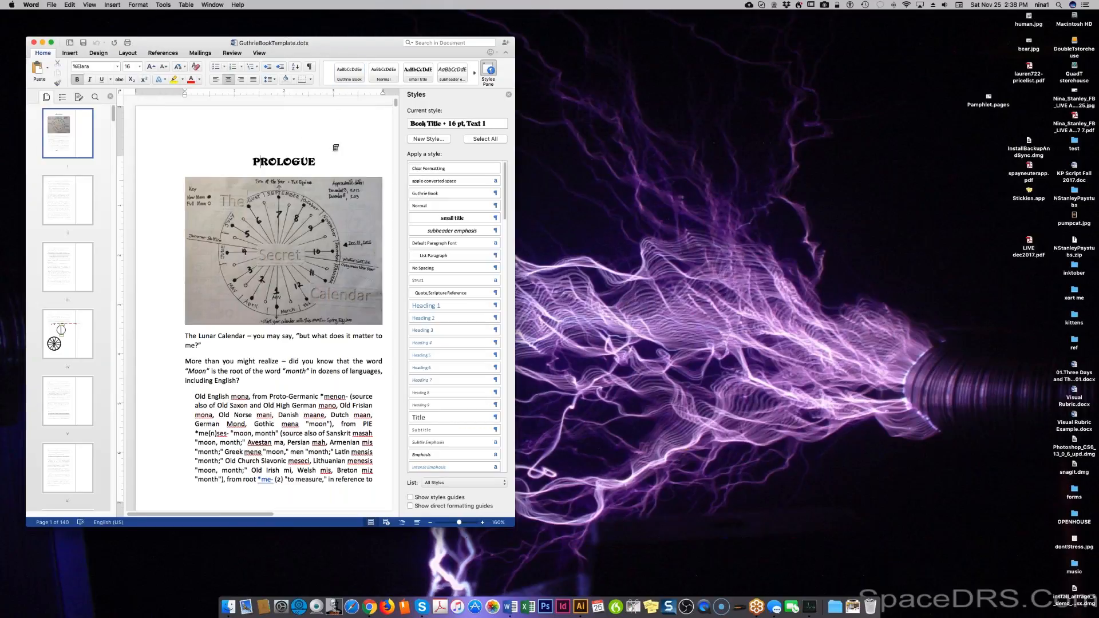
Delete all content and re-save the template, replacing the existing GuthrieBookTemplate.dotx.
{"action": "key", "text": "super+a"}
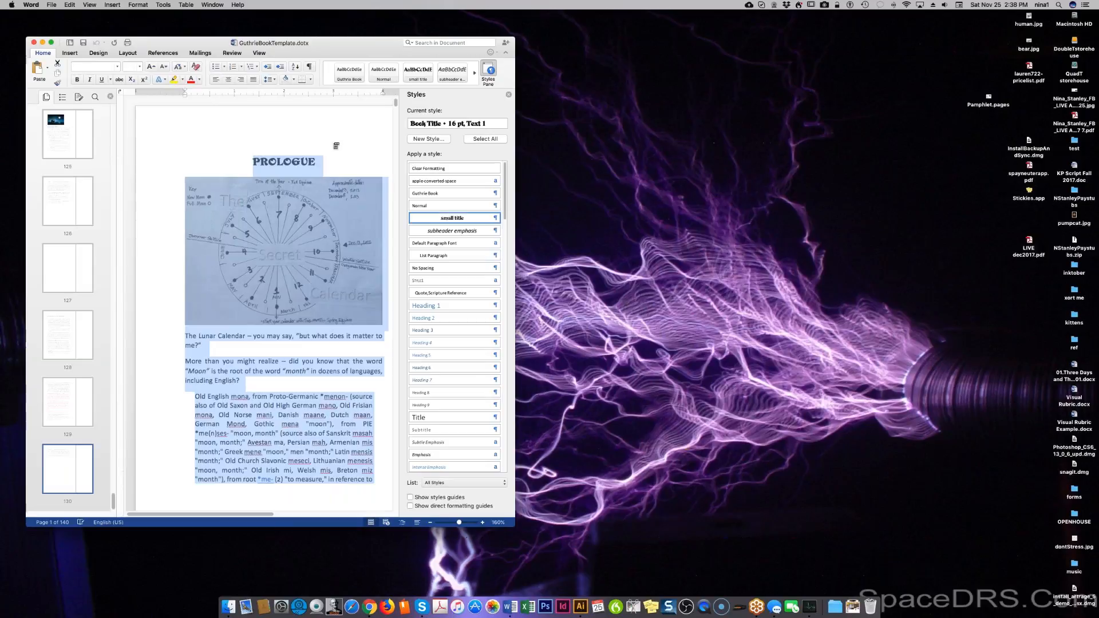
{"action": "key", "text": "BackSpace"}
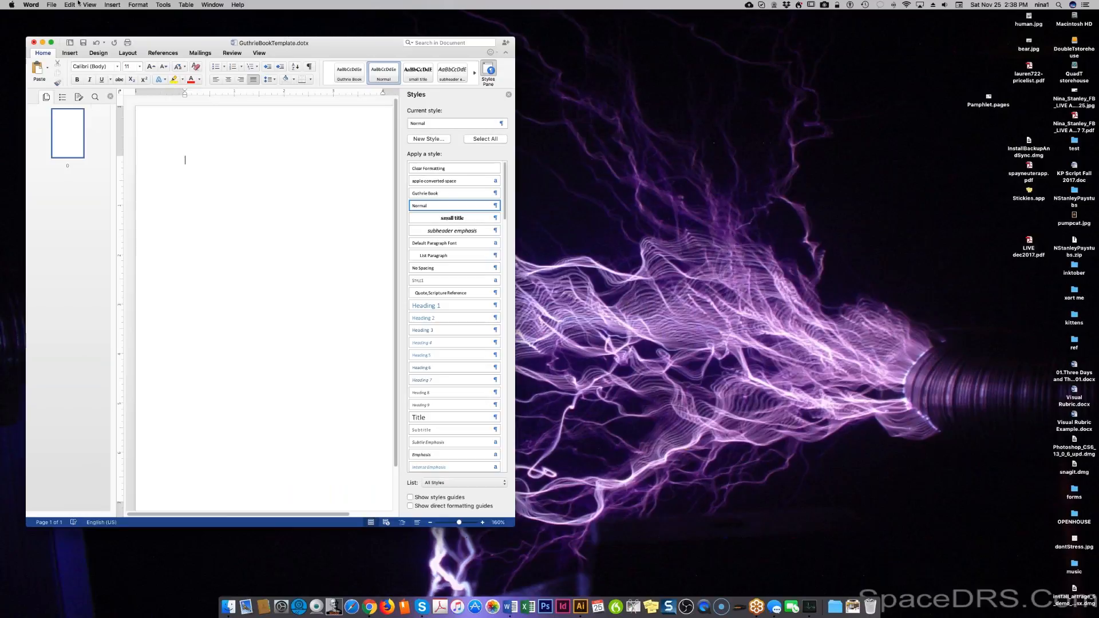
{"action": "left_click", "coordinate": [51, 4]}
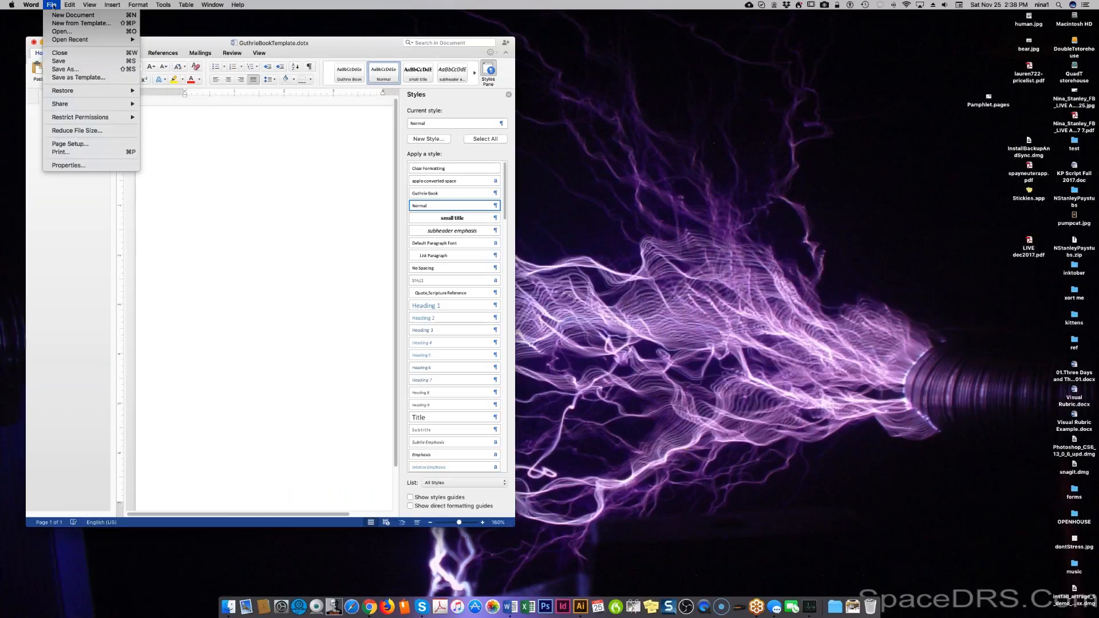
{"action": "left_click", "coordinate": [64, 69]}
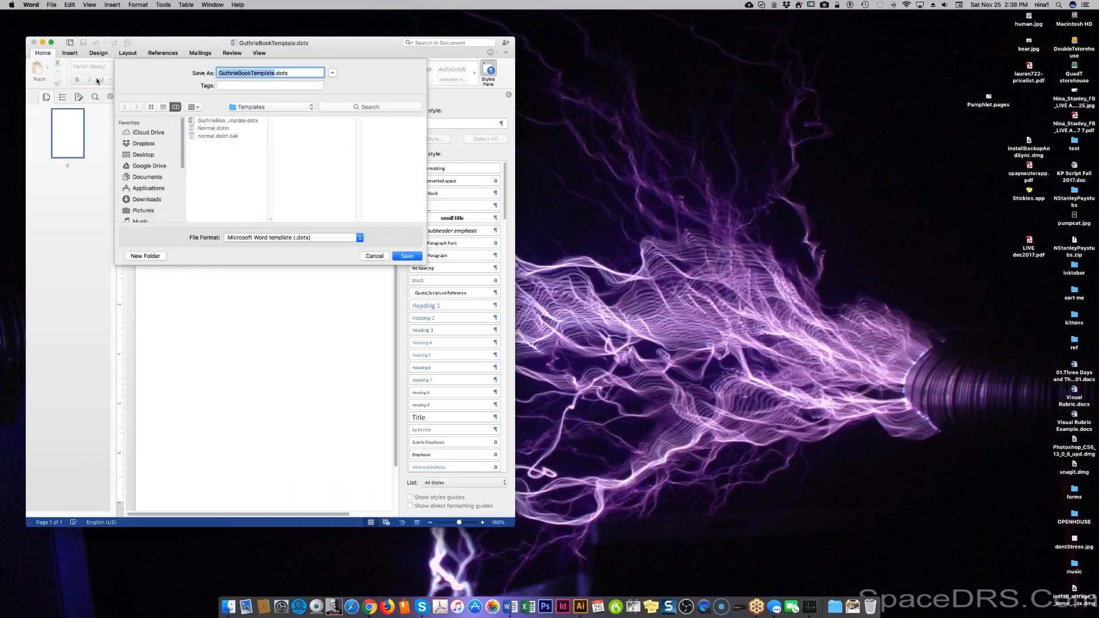
{"action": "left_click", "coordinate": [410, 257]}
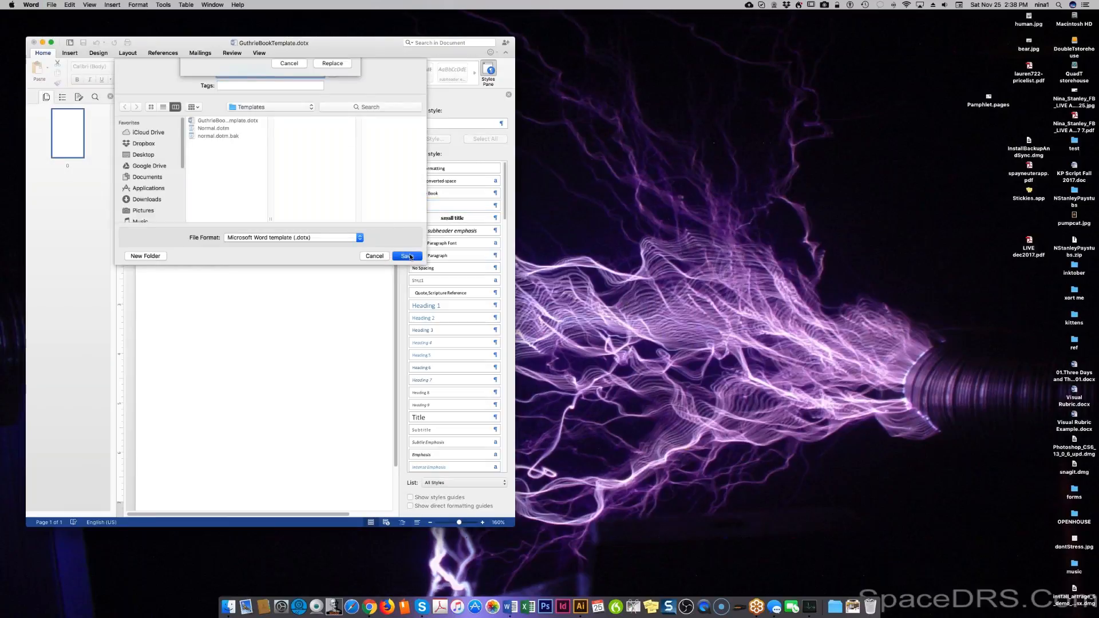
{"action": "left_click", "coordinate": [331, 111]}
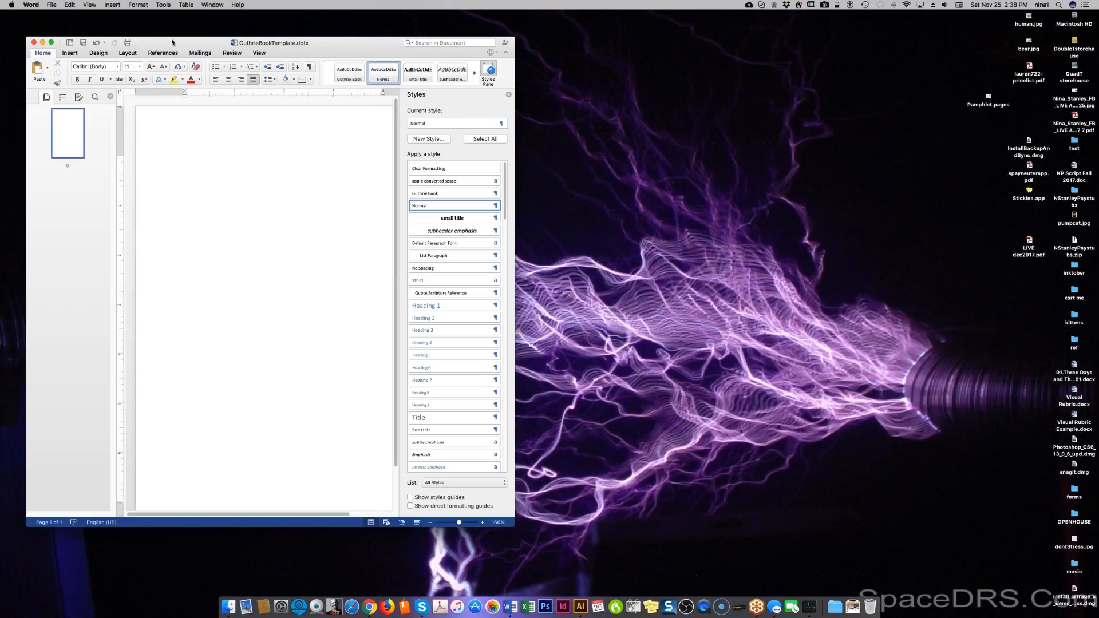
Save the document as Word Document '03 Days 03 Nights - Final V 1.docx' in the GuthriCalendar folder.
{"action": "left_click_drag", "start_coordinate": [172, 43], "coordinate": [696, 40]}
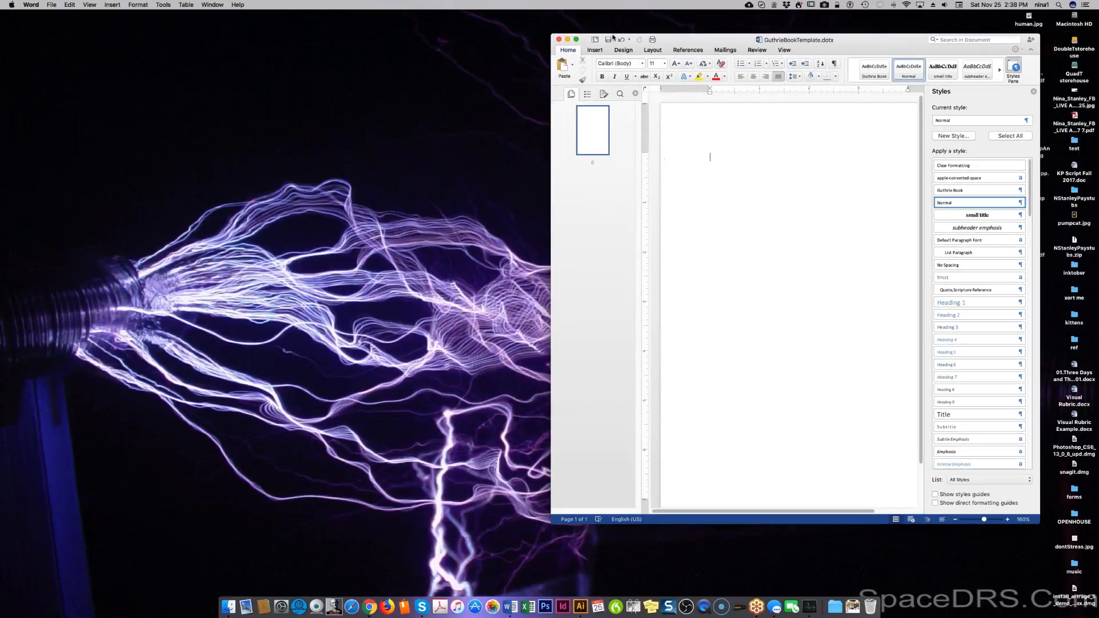
{"action": "left_click", "coordinate": [50, 5]}
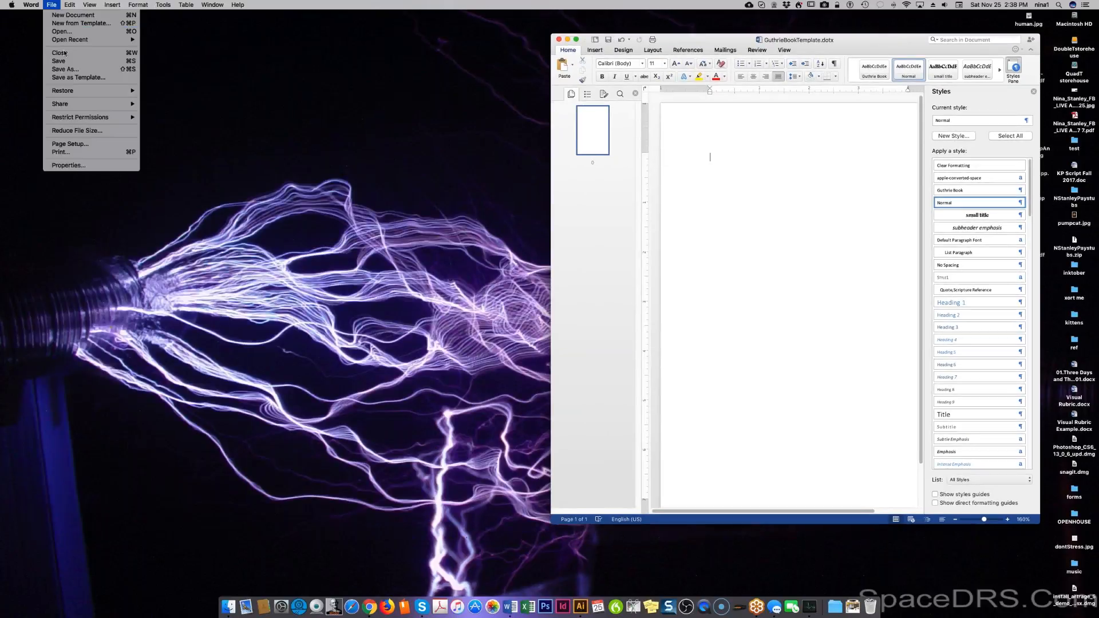
{"action": "left_click", "coordinate": [64, 69]}
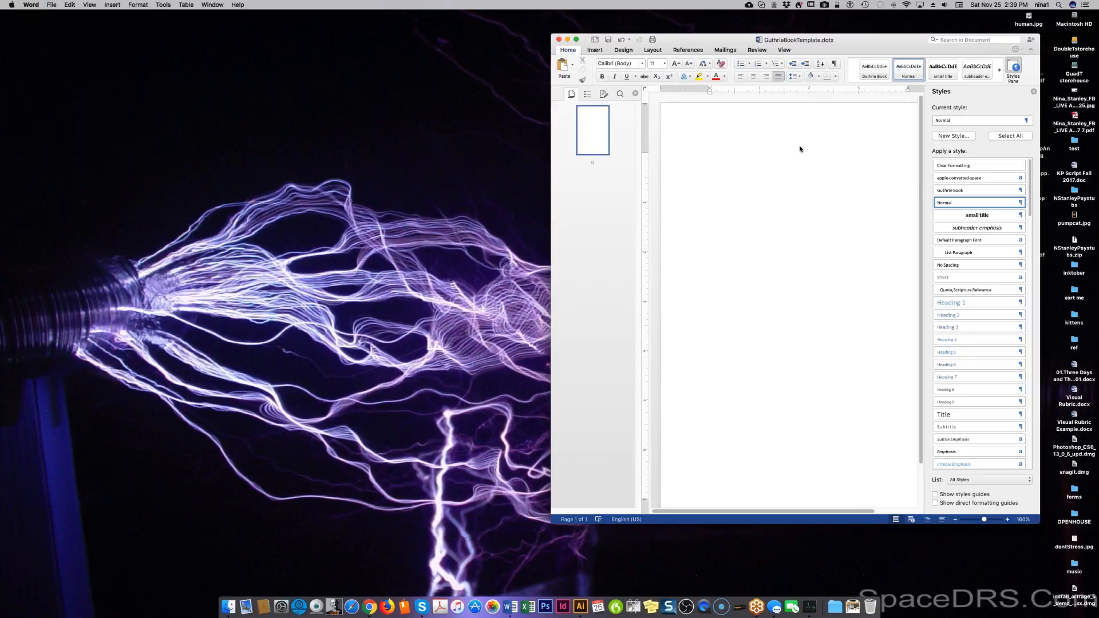
{"action": "left_click", "coordinate": [828, 237]}
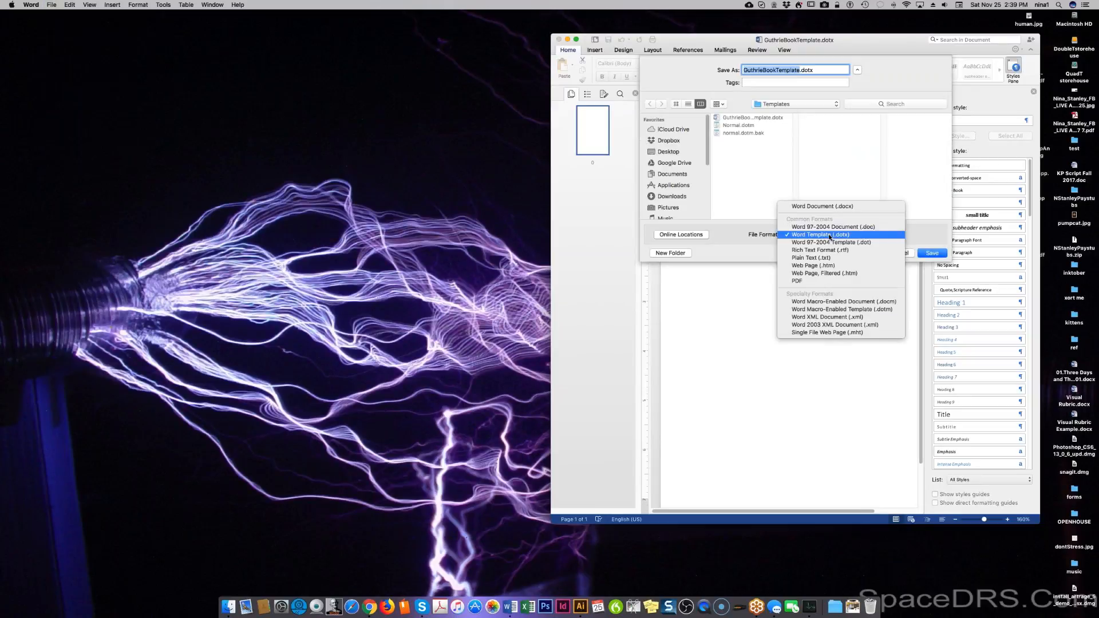
{"action": "left_click", "coordinate": [829, 207]}
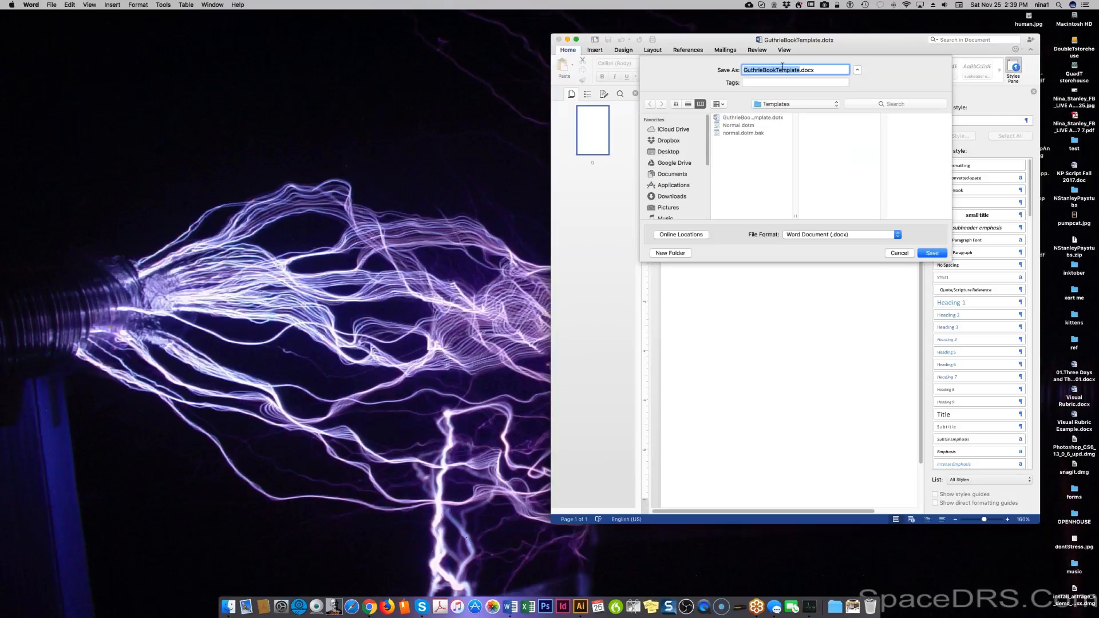
{"action": "left_click", "coordinate": [795, 103]}
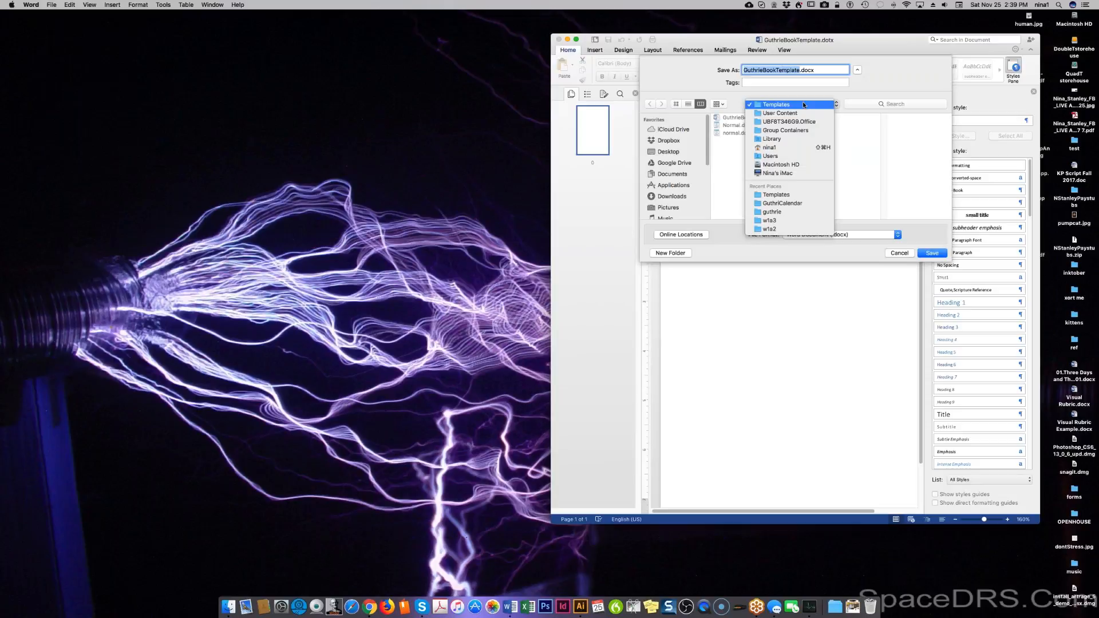
{"action": "left_click", "coordinate": [784, 204]}
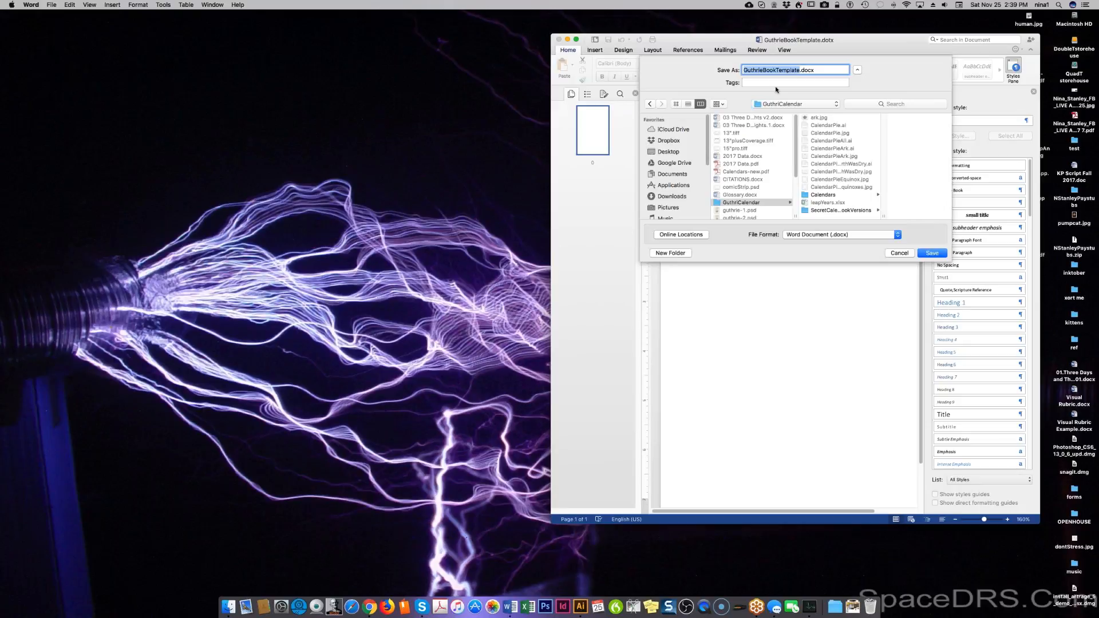
{"action": "type", "text": "03 DaysTHree"}
{"action": "key", "text": "BackSpace"}
{"action": "key", "text": "BackSpace"}
{"action": "key", "text": "BackSpace"}
{"action": "key", "text": "BackSpace"}
{"action": "key", "text": "BackSpace"}
{"action": "type", "text": "Final V 1"}
{"action": "key", "text": "Return"}
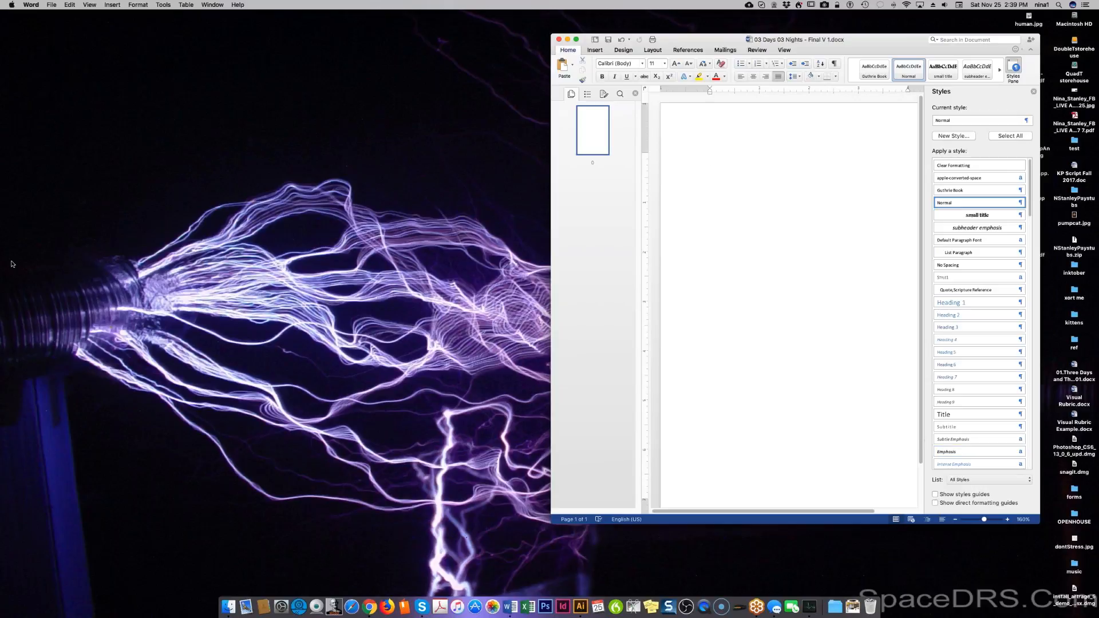
{"action": "left_click", "coordinate": [52, 6]}
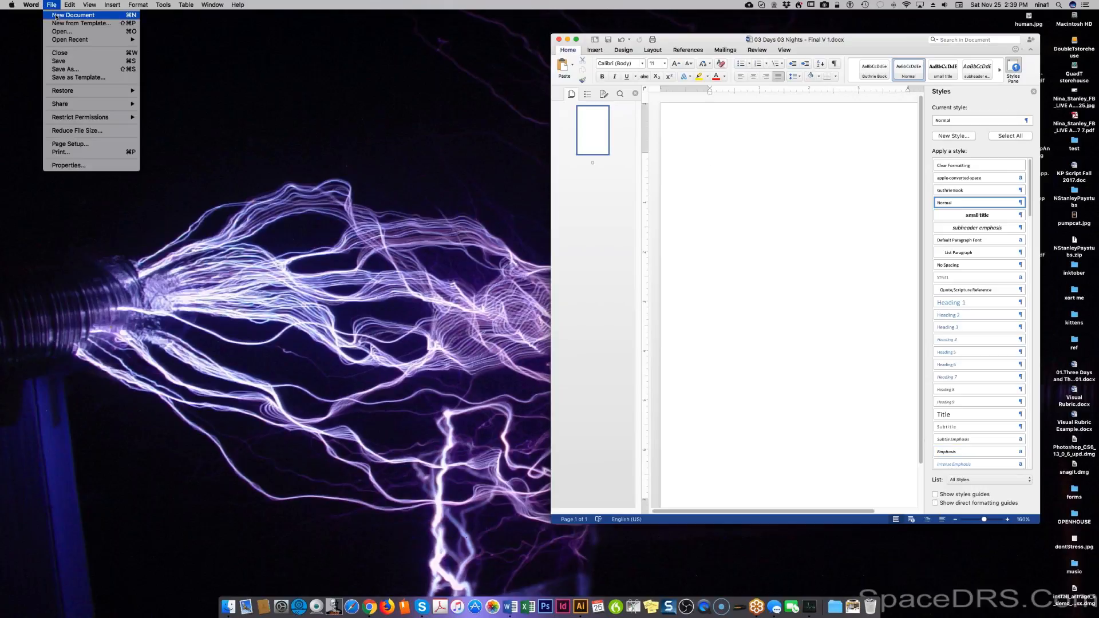
Open 03 Three Days and Three Nights v2 from recent files and select its PROLOGUE heading for copying.
{"action": "mouse_move", "coordinate": [119, 41]}
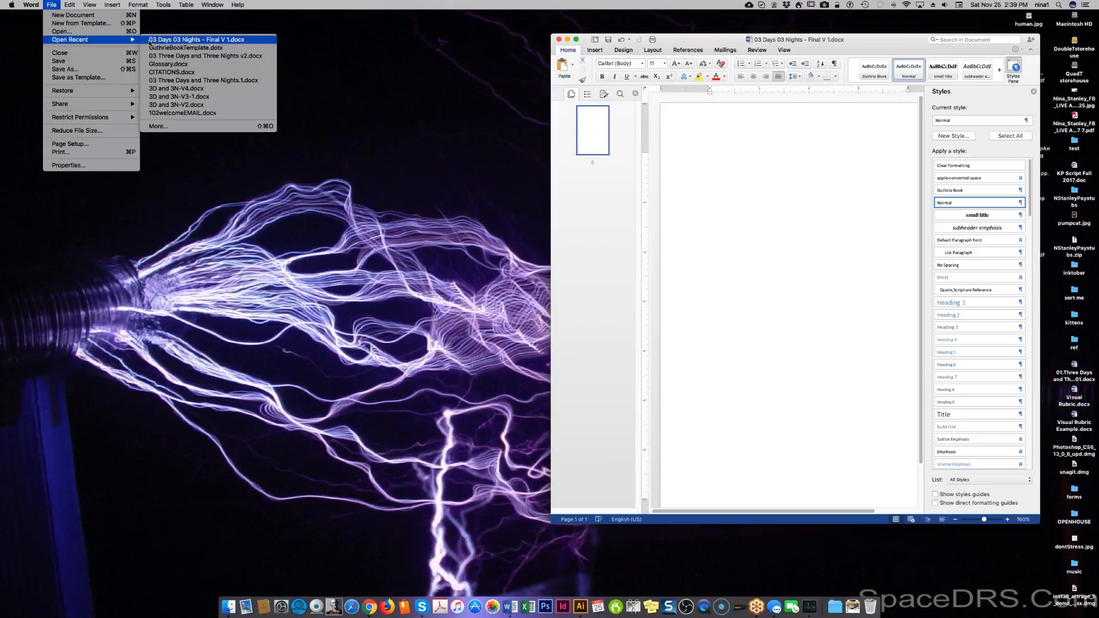
{"action": "left_click", "coordinate": [155, 56]}
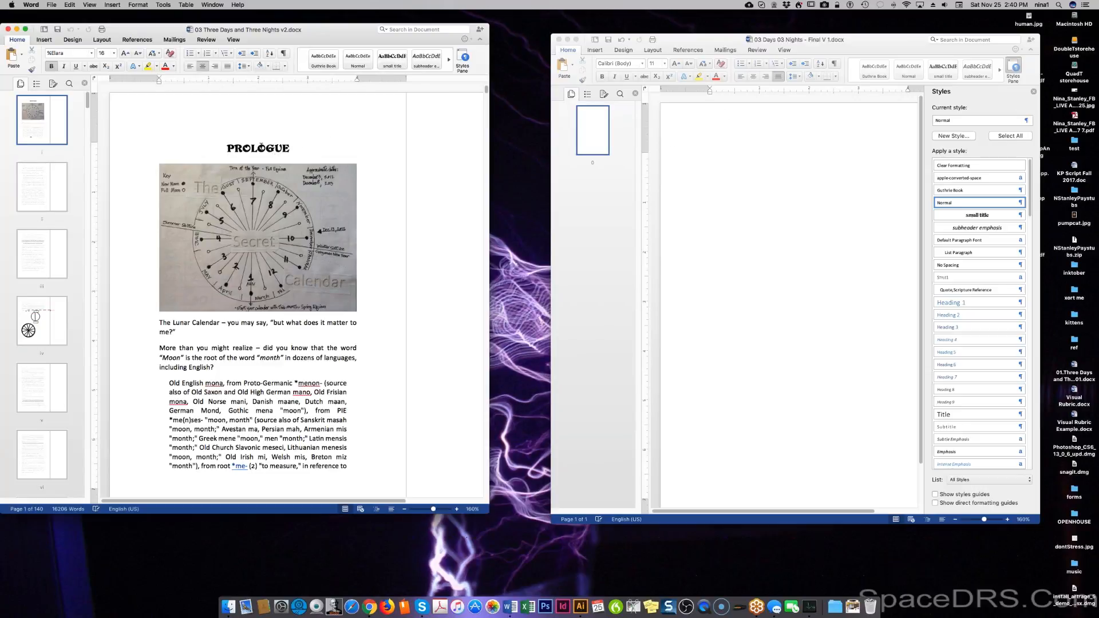
{"action": "triple_click", "coordinate": [261, 147]}
{"action": "key", "text": "super+c"}
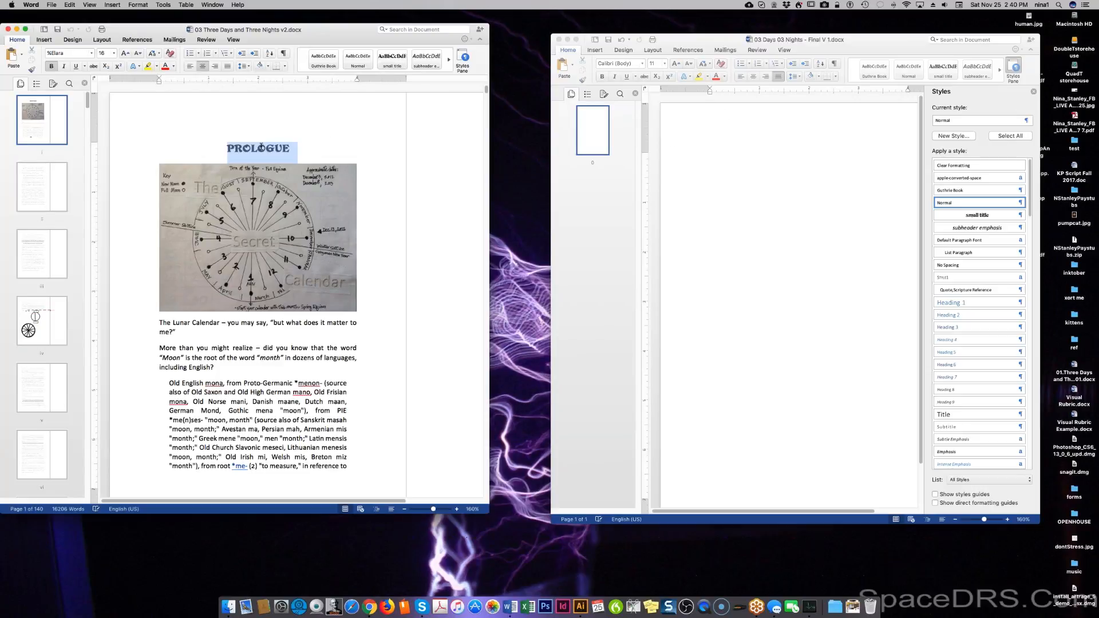
{"action": "left_click", "coordinate": [297, 148]}
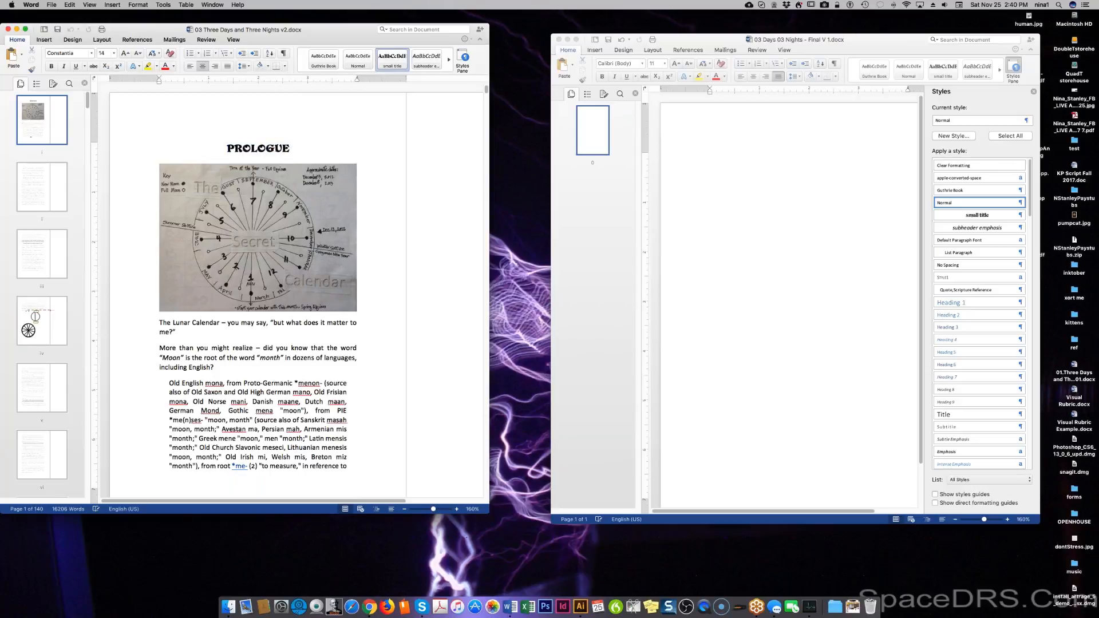
{"action": "triple_click", "coordinate": [253, 146]}
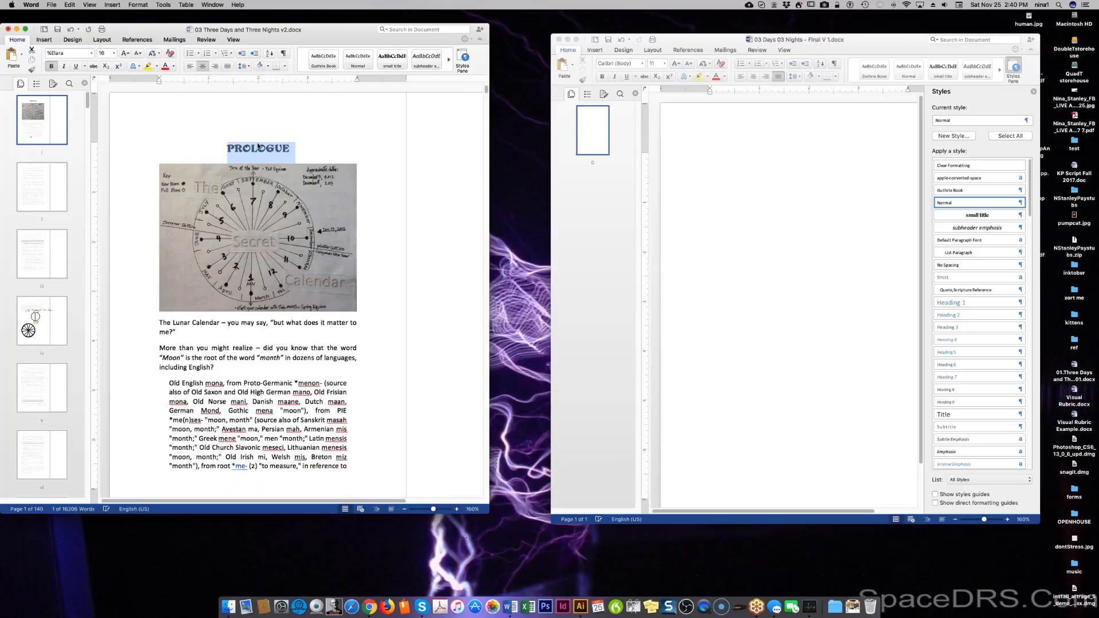
Paste PROLOGUE into the new document, show style guides, and clear its formatting to Normal.
{"action": "left_click", "coordinate": [782, 157]}
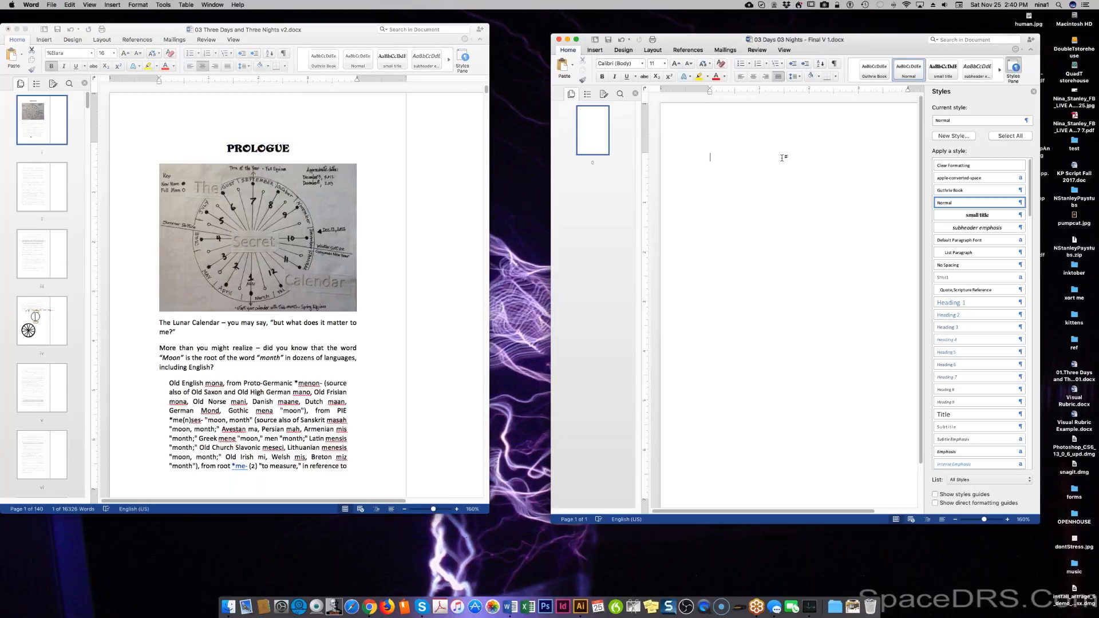
{"action": "key", "text": "super+v"}
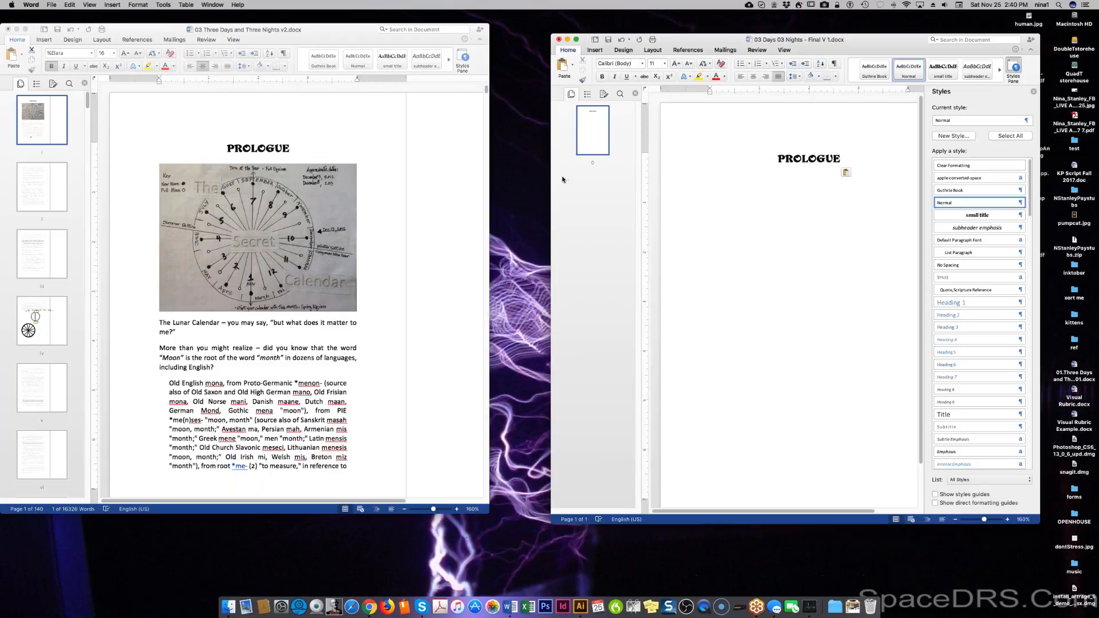
{"action": "left_click_drag", "start_coordinate": [551, 178], "coordinate": [504, 176]}
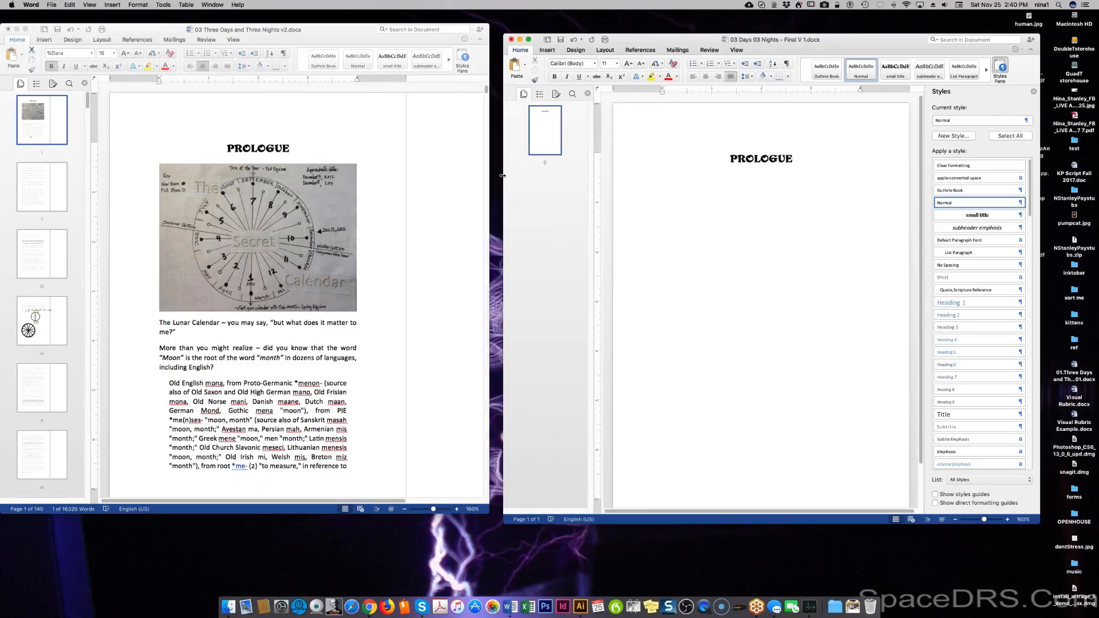
{"action": "double_click", "coordinate": [748, 158]}
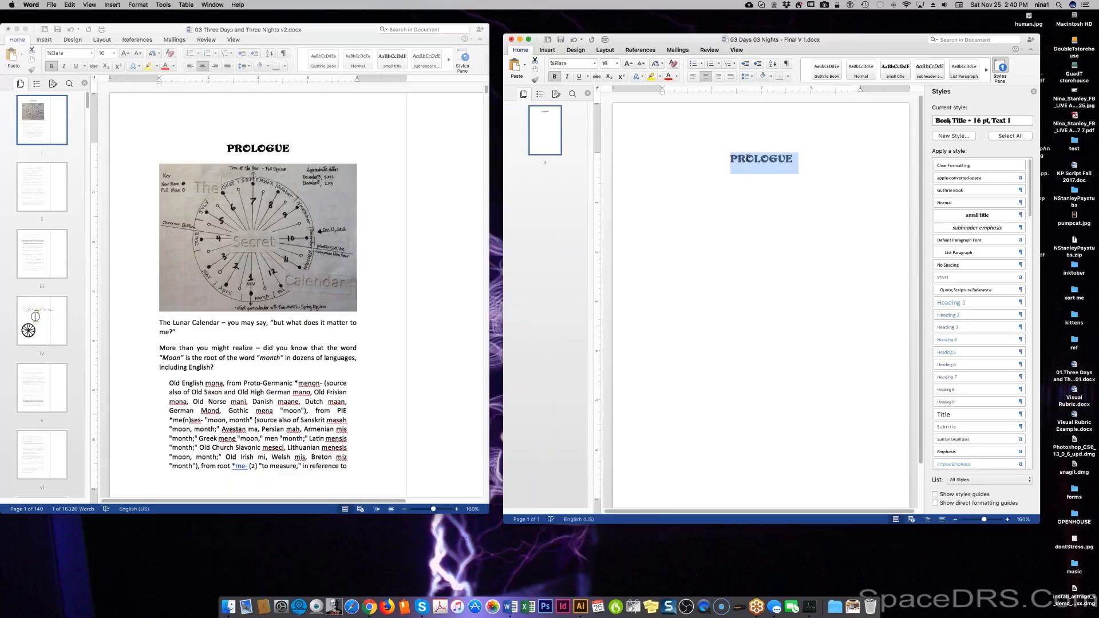
{"action": "left_click", "coordinate": [978, 496]}
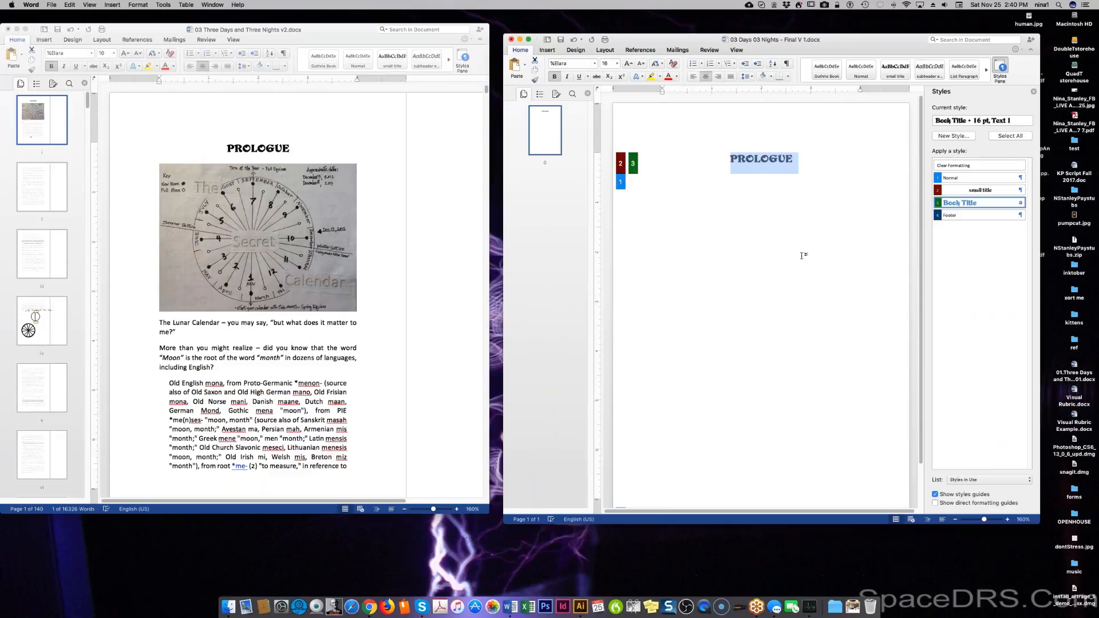
{"action": "left_click", "coordinate": [952, 166]}
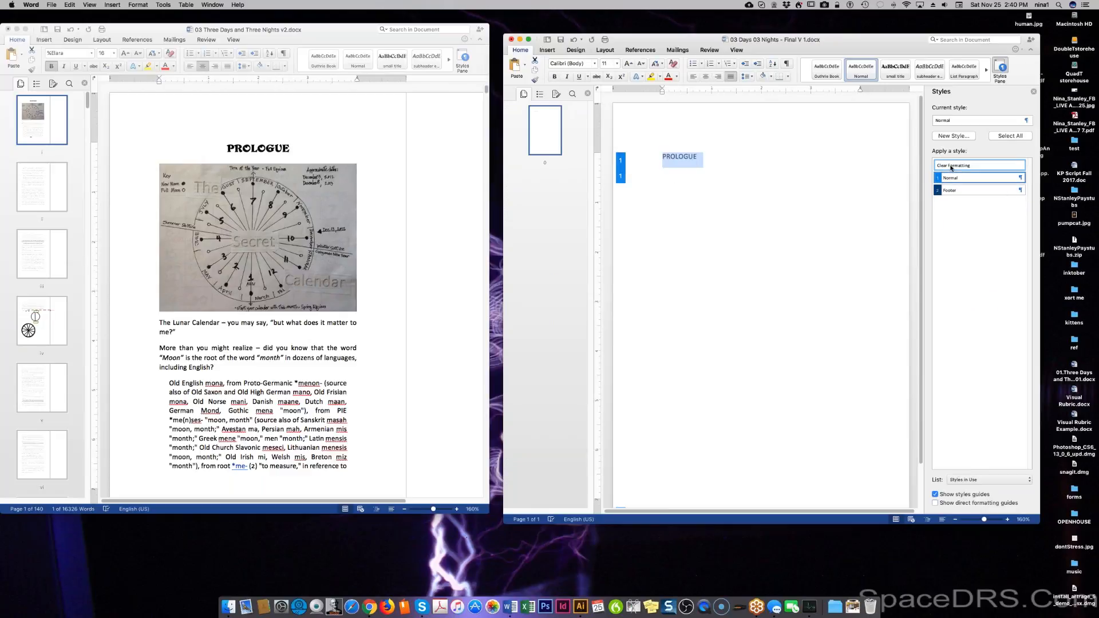
List all styles, apply Guthrie Book to PROLOGUE, and remove the empty line below it.
{"action": "left_click", "coordinate": [966, 479]}
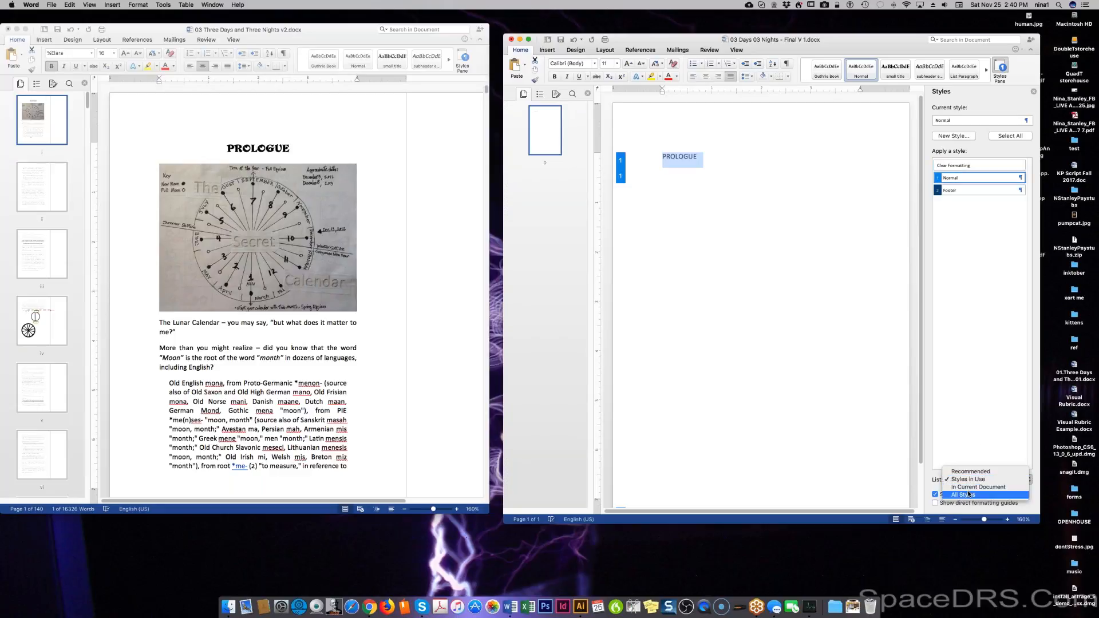
{"action": "left_click", "coordinate": [968, 494]}
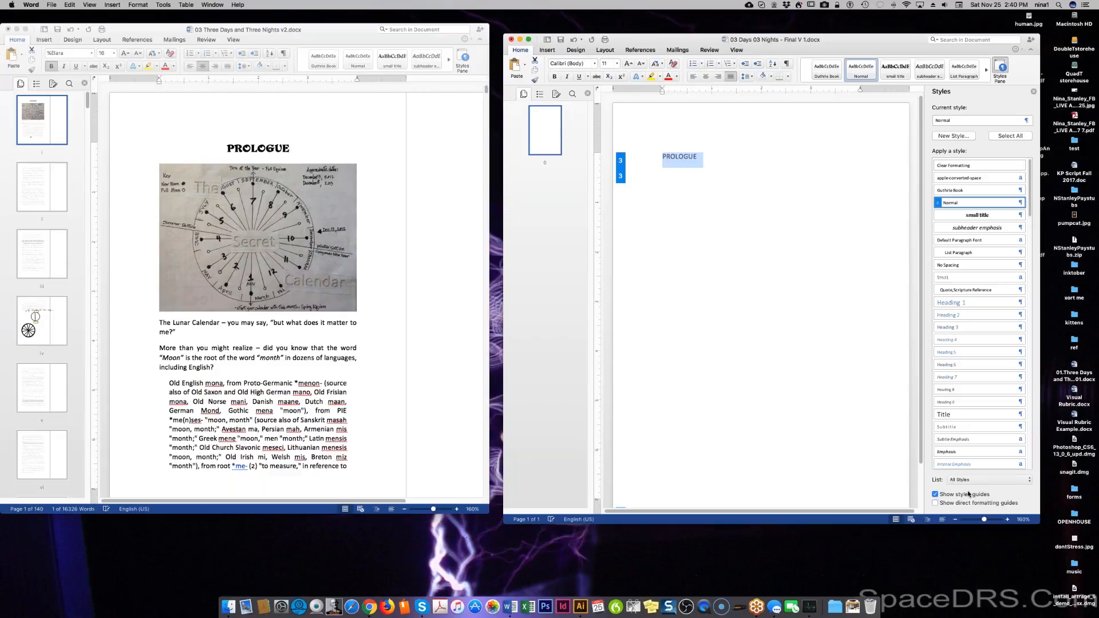
{"action": "left_click", "coordinate": [961, 191]}
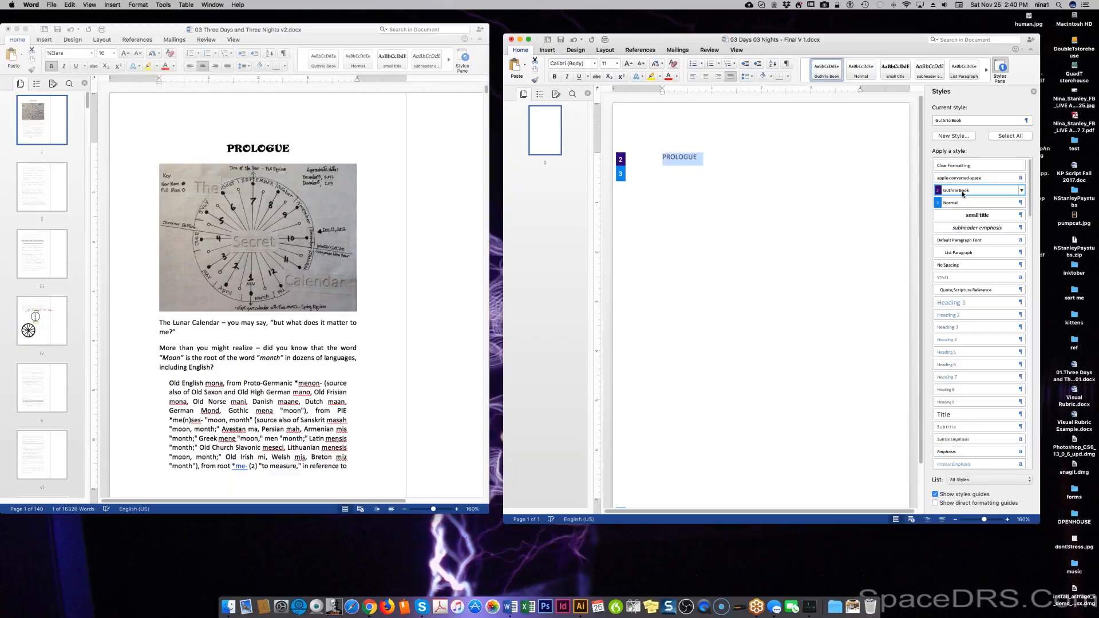
{"action": "left_click", "coordinate": [756, 178]}
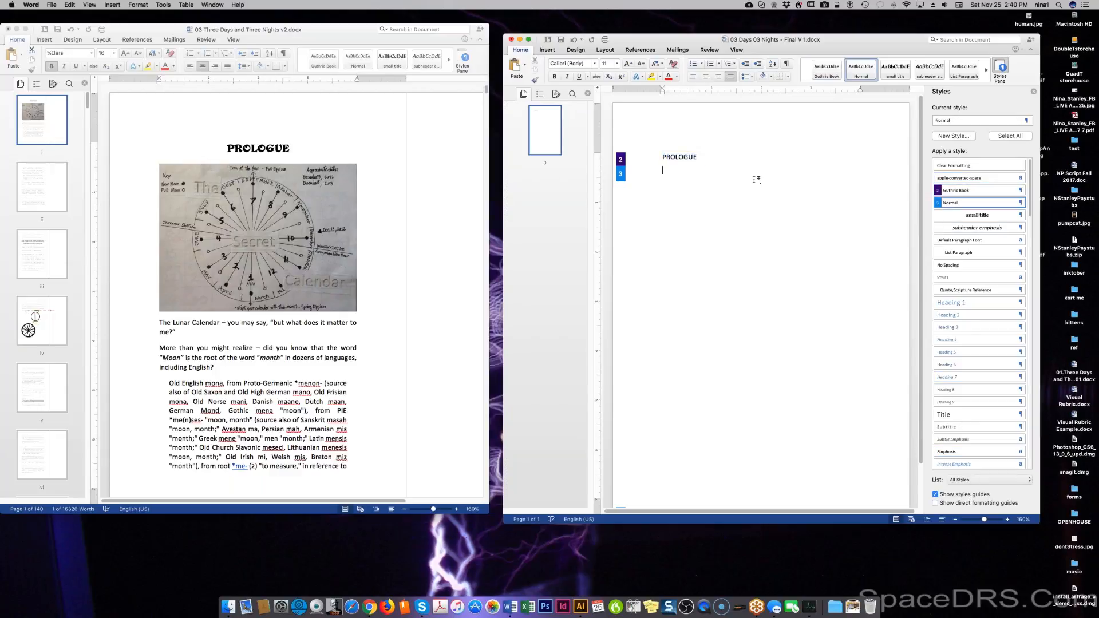
{"action": "key", "text": "BackSpace"}
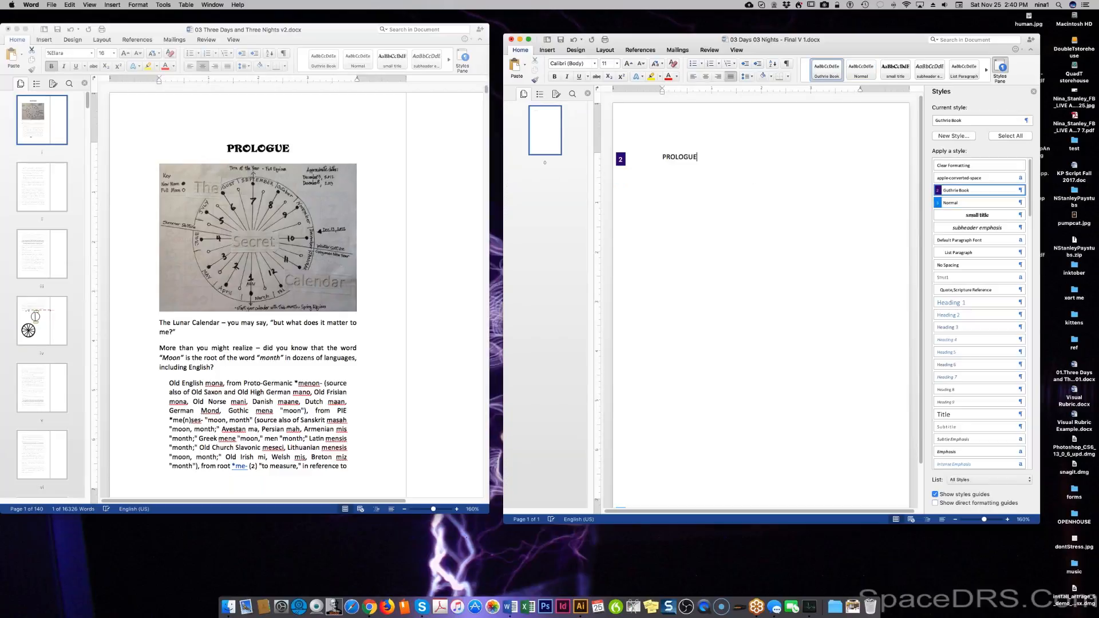
Give PROLOGUE the small title style and start a new paragraph below it.
{"action": "double_click", "coordinate": [683, 155]}
{"action": "left_click", "coordinate": [964, 216]}
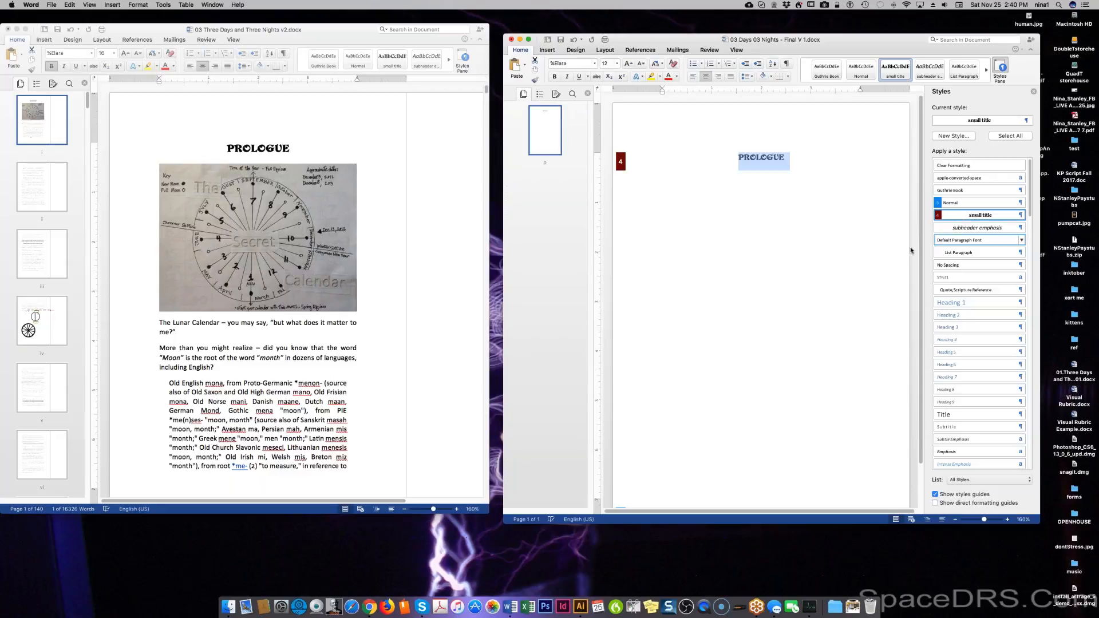
{"action": "left_click", "coordinate": [849, 221]}
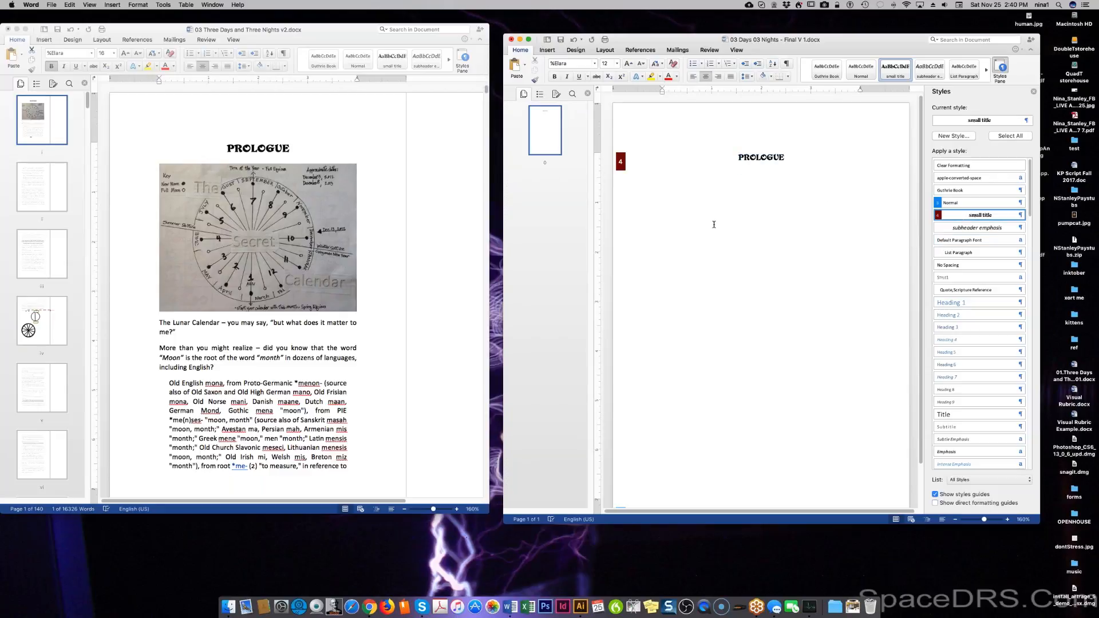
{"action": "key", "text": "Return"}
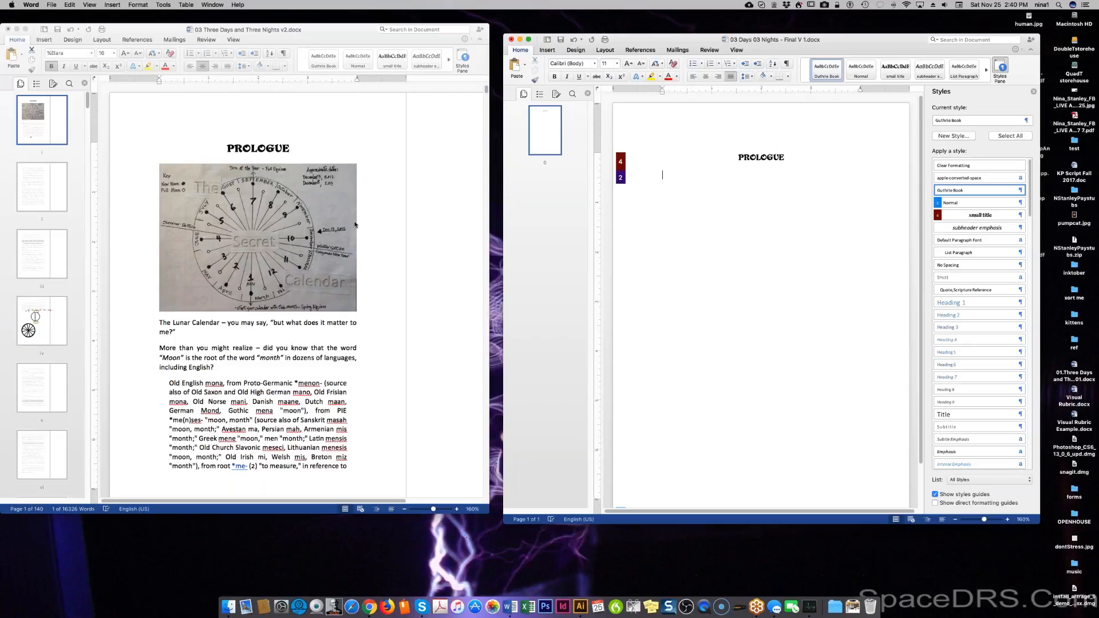
{"action": "left_click", "coordinate": [355, 225]}
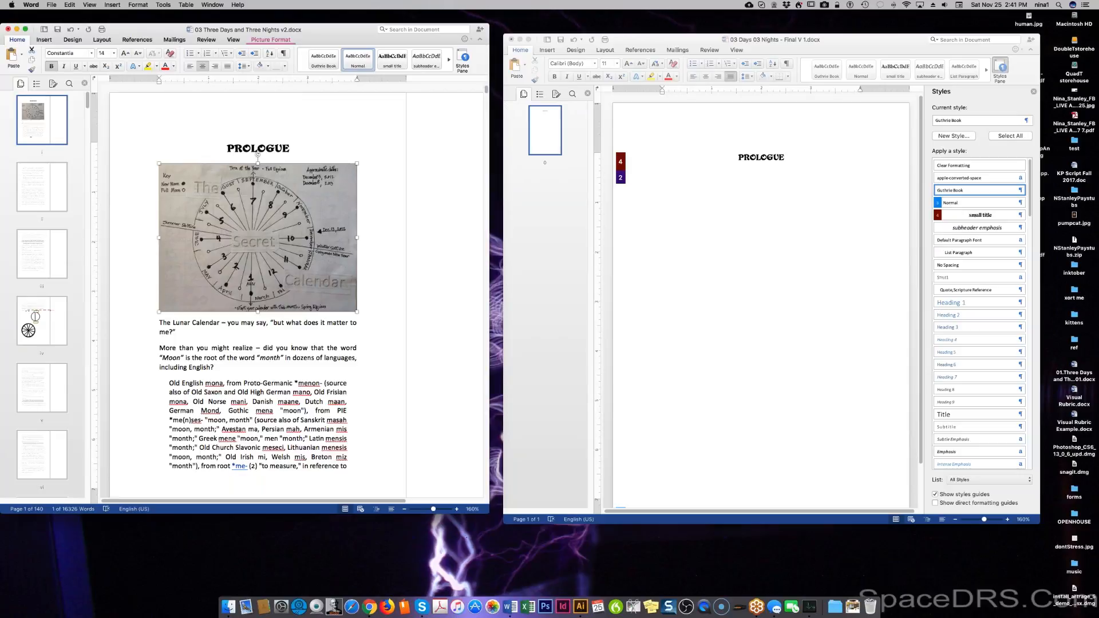
Copy the calendar picture from the manuscript and paste it centred below PROLOGUE in Final V 1.
{"action": "right_click", "coordinate": [269, 217]}
{"action": "left_click", "coordinate": [303, 231]}
{"action": "left_click", "coordinate": [785, 210]}
{"action": "right_click", "coordinate": [759, 178]}
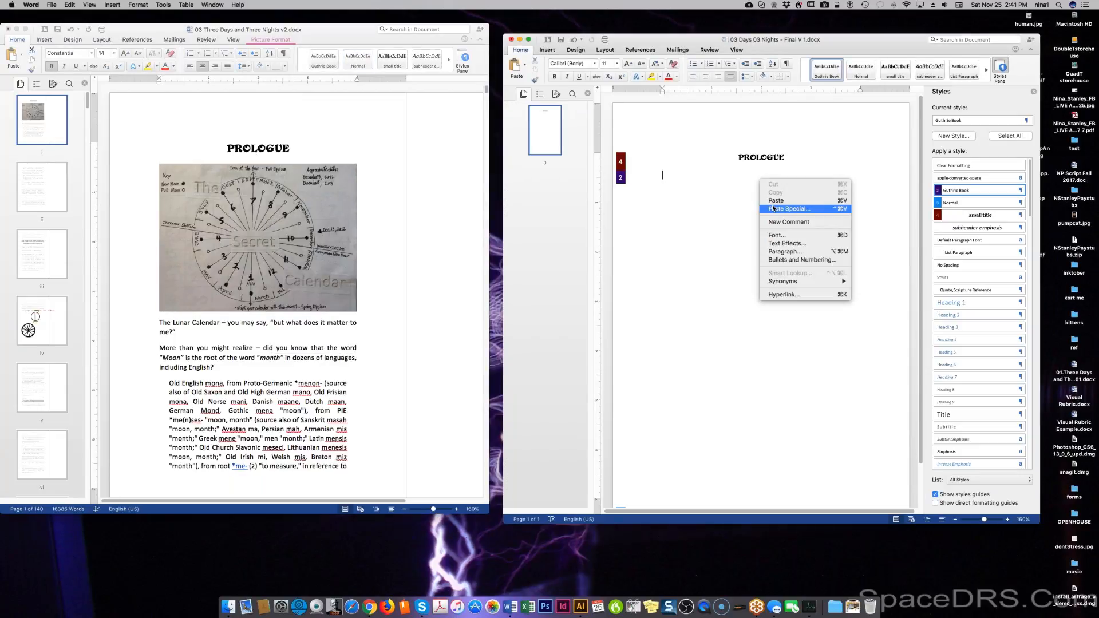
{"action": "left_click", "coordinate": [776, 200]}
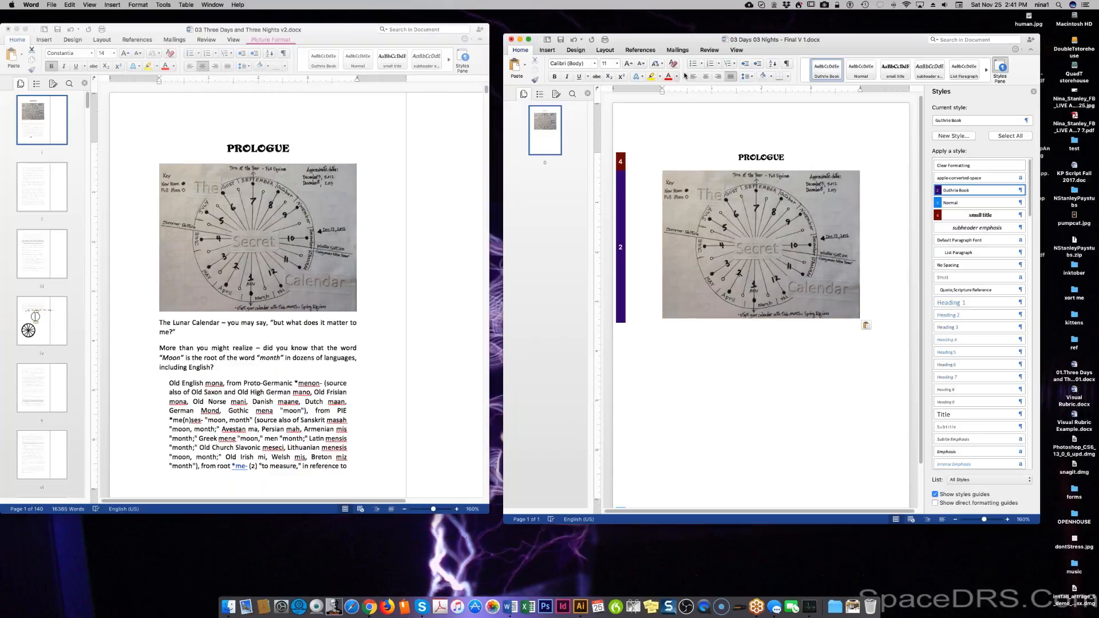
{"action": "left_click", "coordinate": [705, 77]}
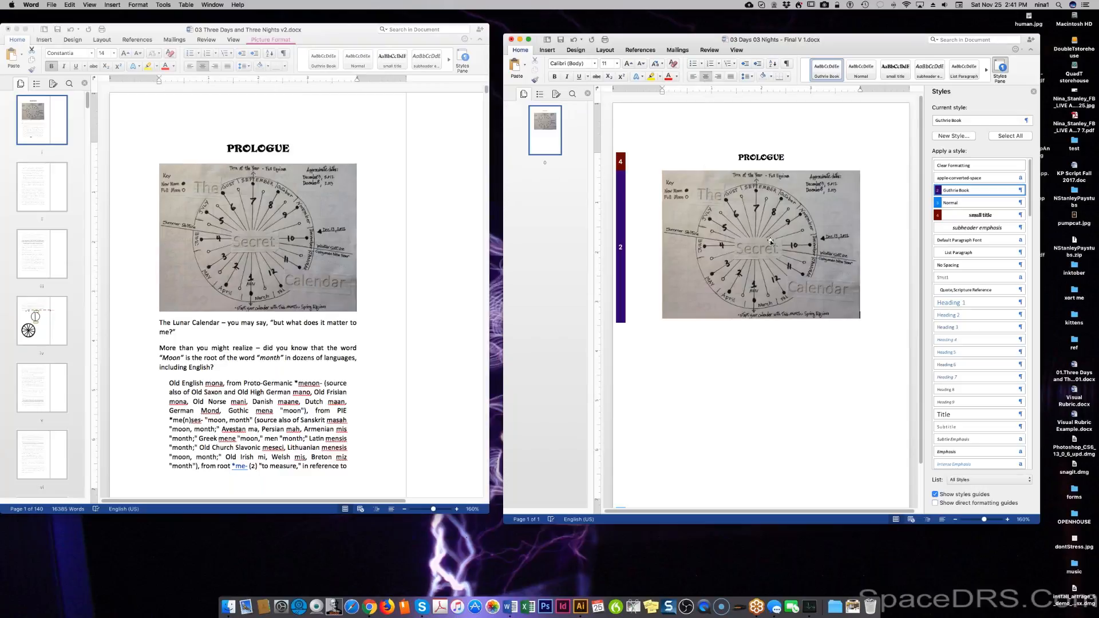
{"action": "right_click", "coordinate": [756, 200]}
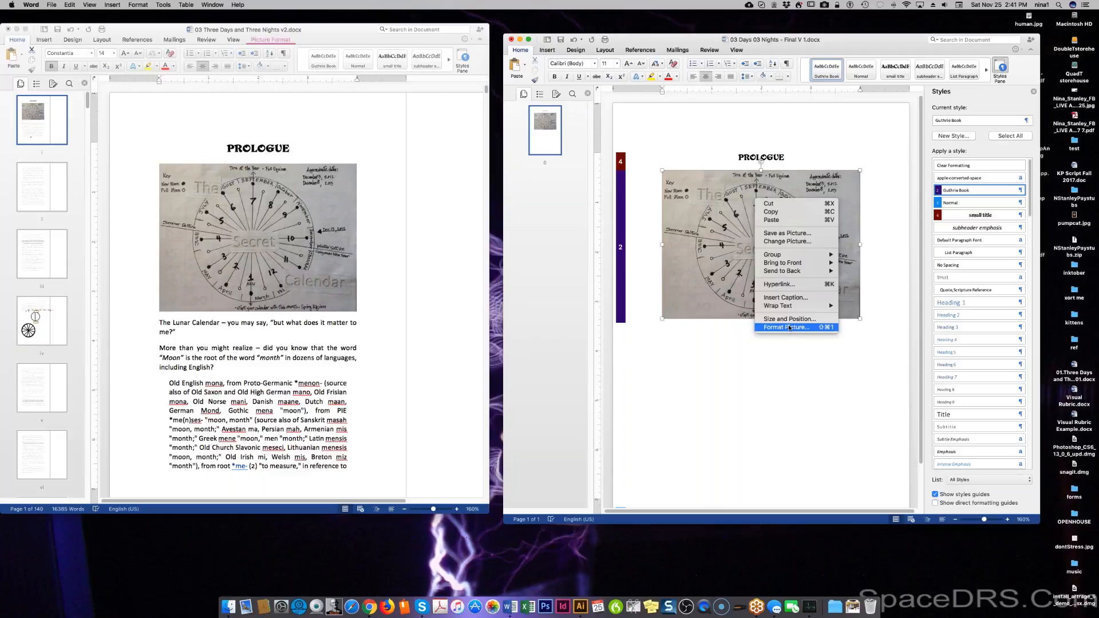
Open Format Picture for the calendar picture and look through its Layout, Picture and Effects tabs.
{"action": "left_click", "coordinate": [788, 327]}
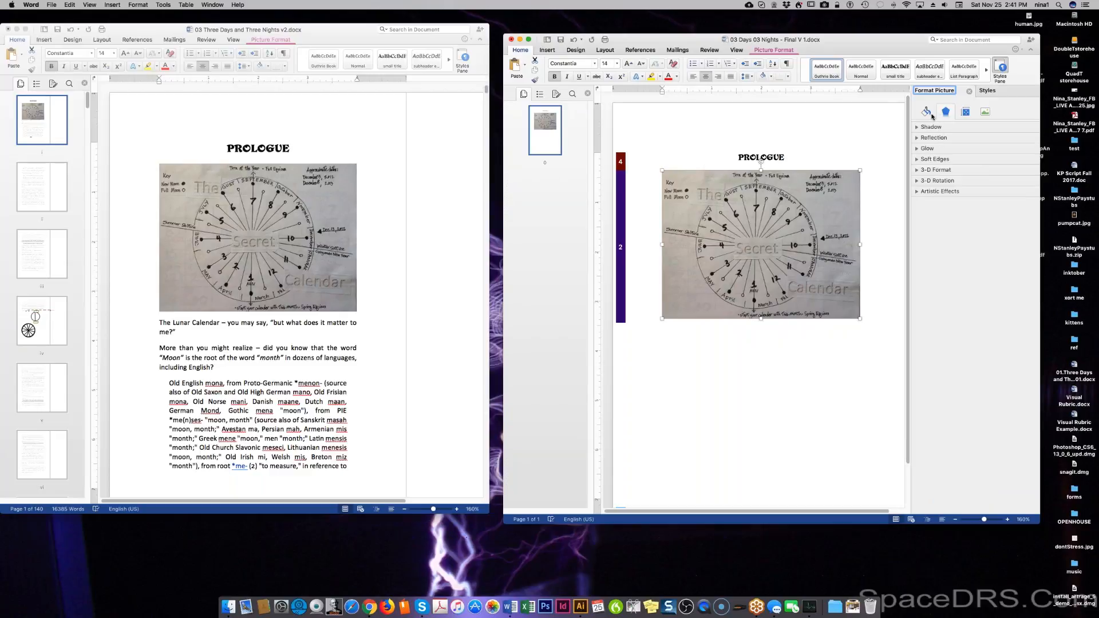
{"action": "left_click", "coordinate": [965, 112]}
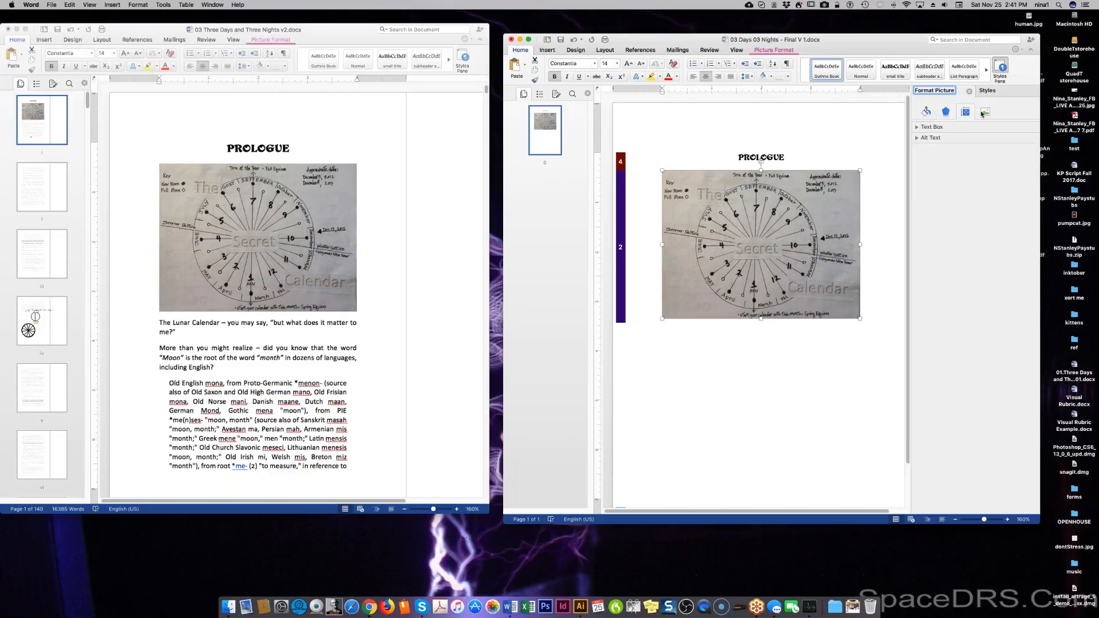
{"action": "left_click", "coordinate": [985, 113]}
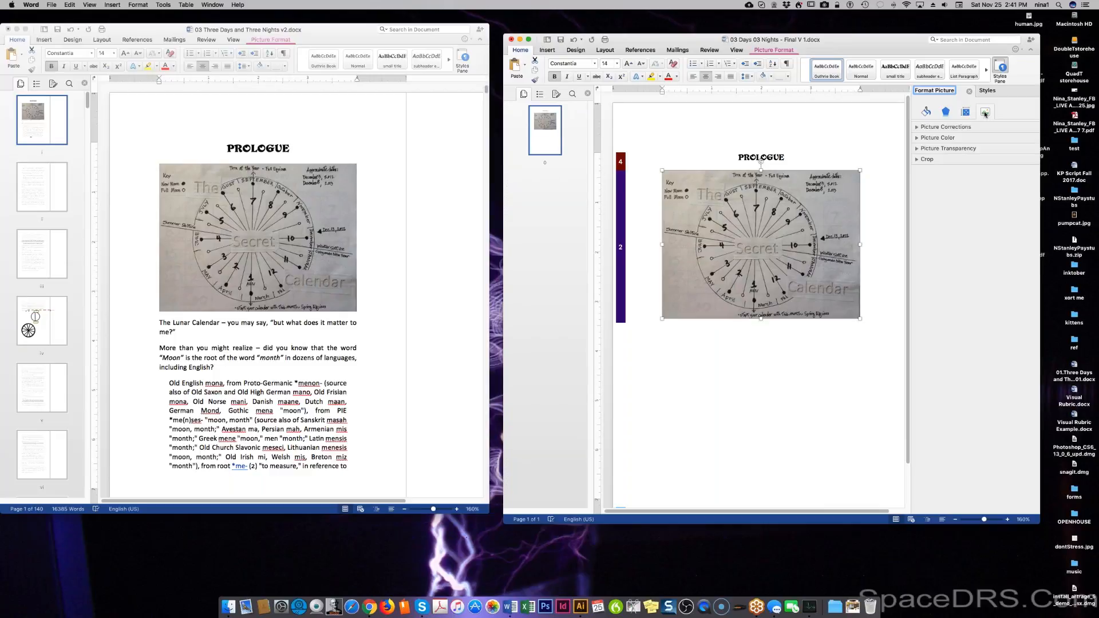
{"action": "left_click", "coordinate": [966, 113]}
{"action": "left_click", "coordinate": [917, 128]}
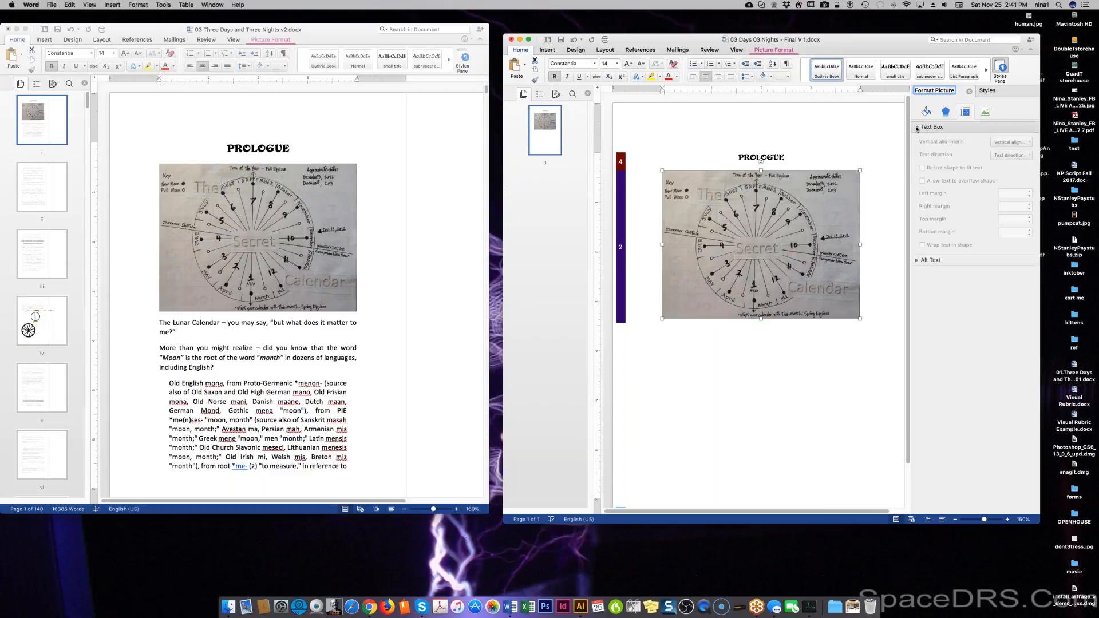
{"action": "left_click", "coordinate": [947, 113]}
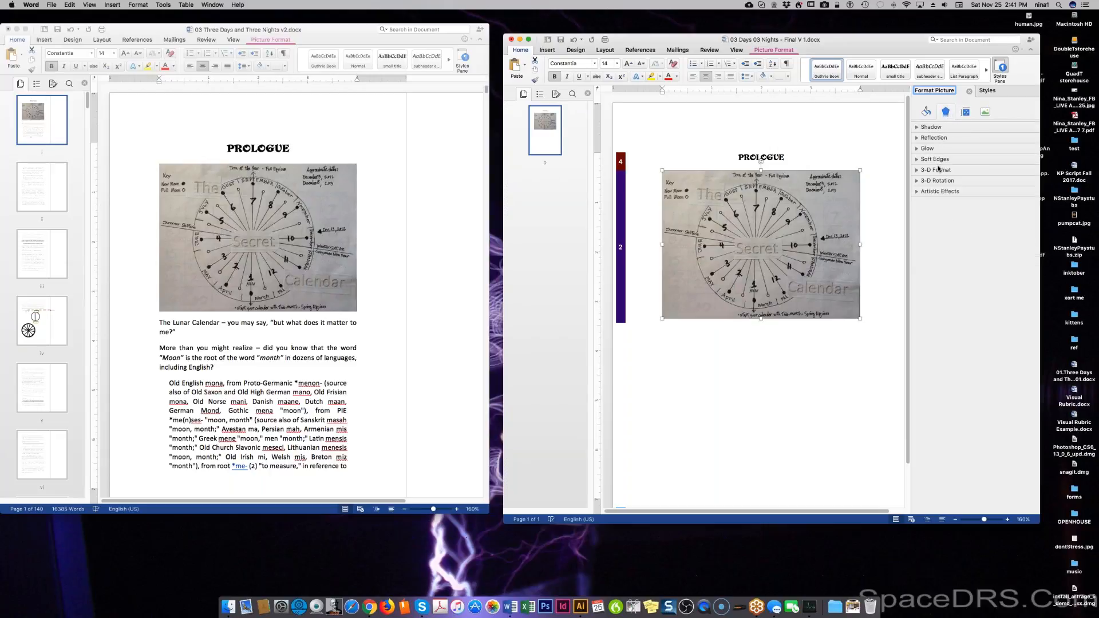
Browse Artistic Effects without applying one, then expand Soft Edges, Glow, Reflection and Shadow.
{"action": "left_click", "coordinate": [939, 191]}
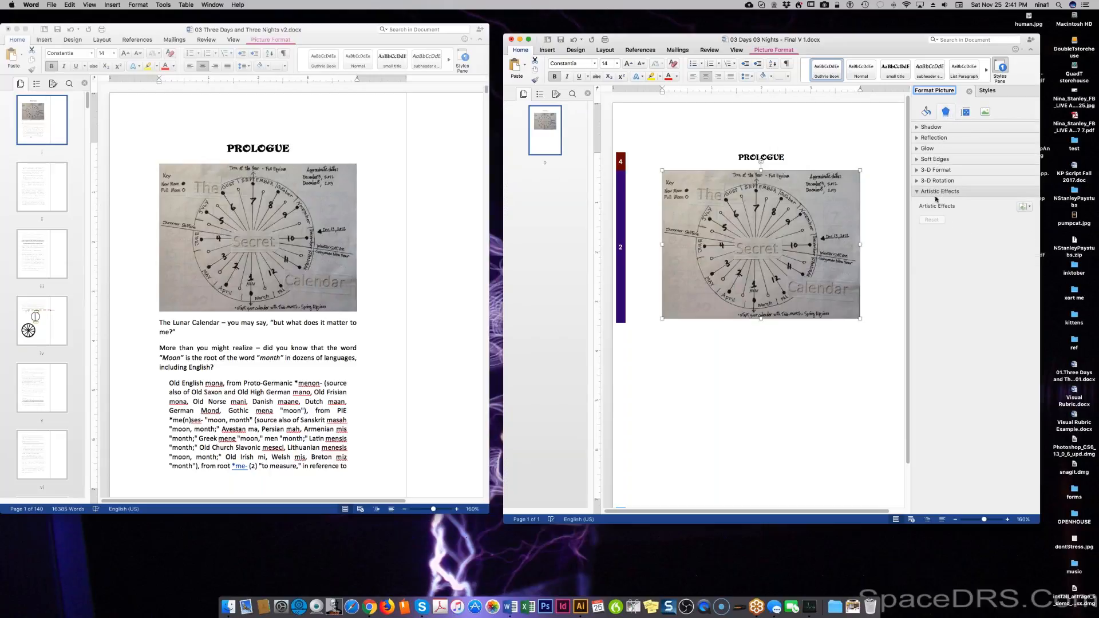
{"action": "left_click", "coordinate": [1029, 208]}
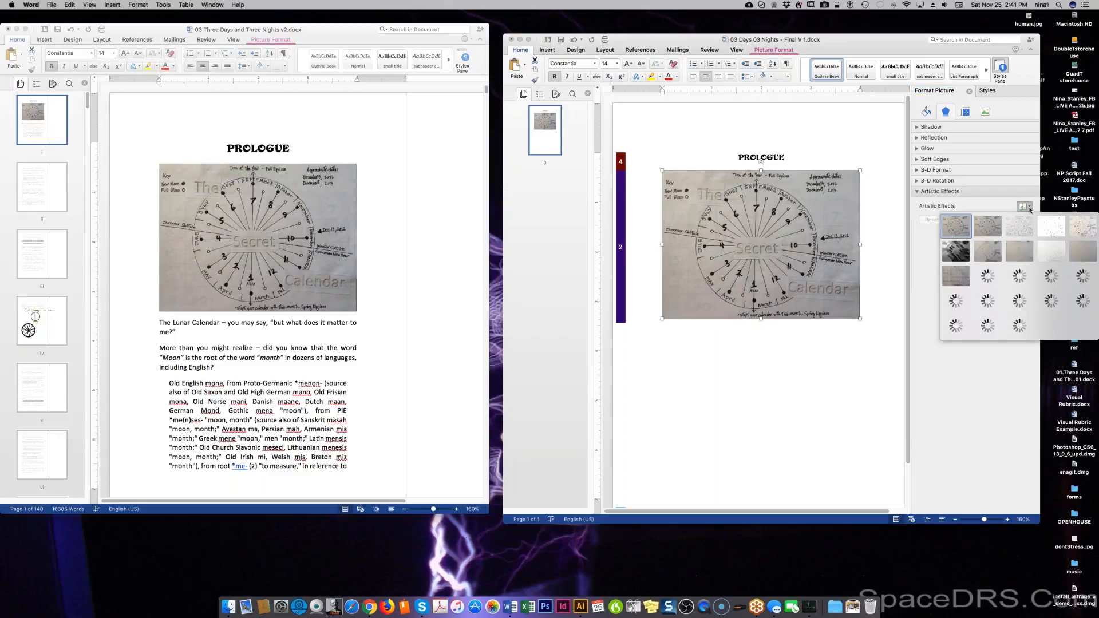
{"action": "left_click", "coordinate": [937, 246]}
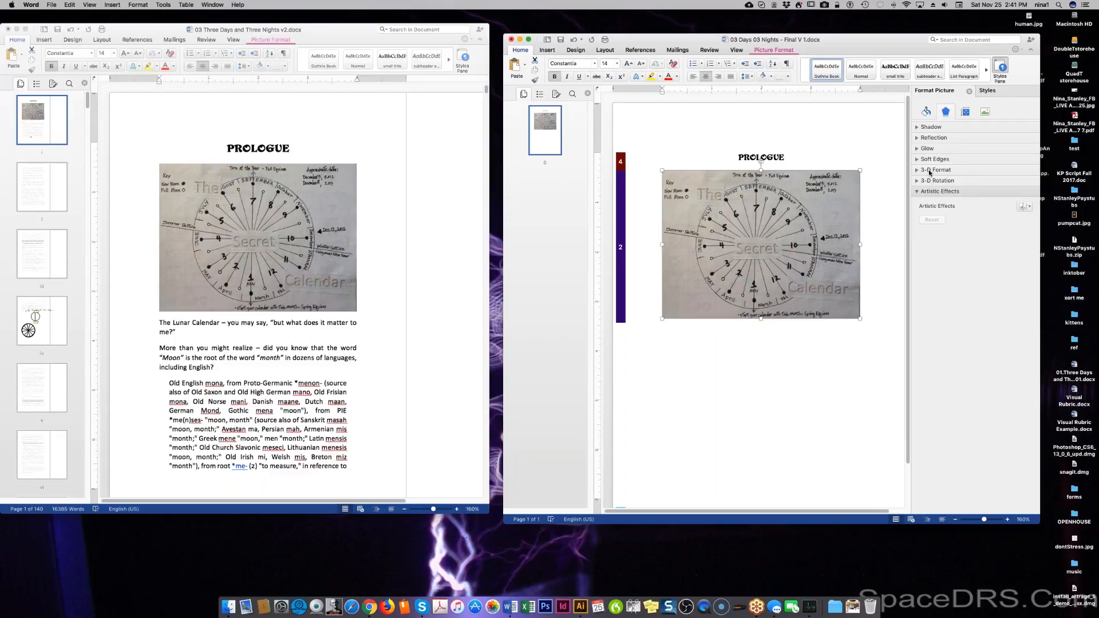
{"action": "left_click", "coordinate": [931, 160]}
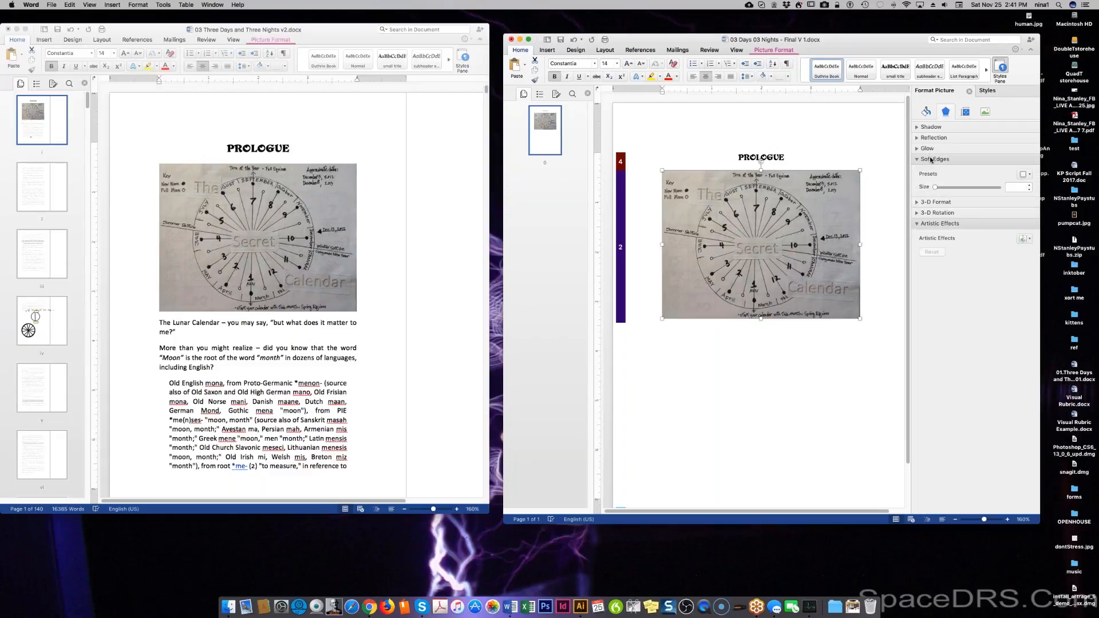
{"action": "left_click", "coordinate": [933, 148]}
{"action": "left_click", "coordinate": [939, 138]}
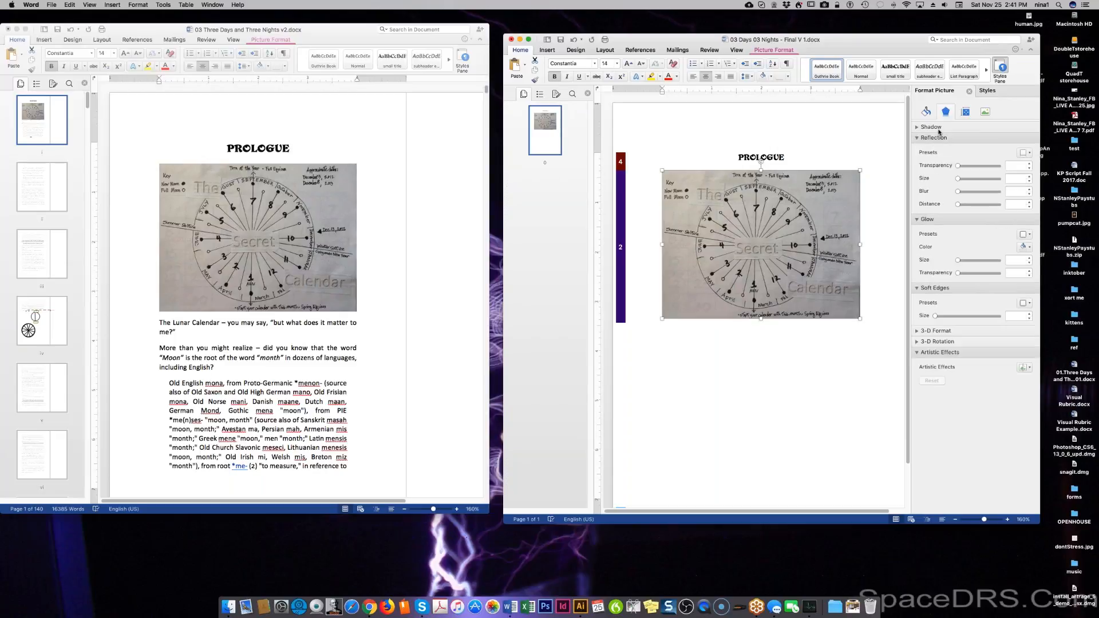
{"action": "left_click", "coordinate": [937, 128]}
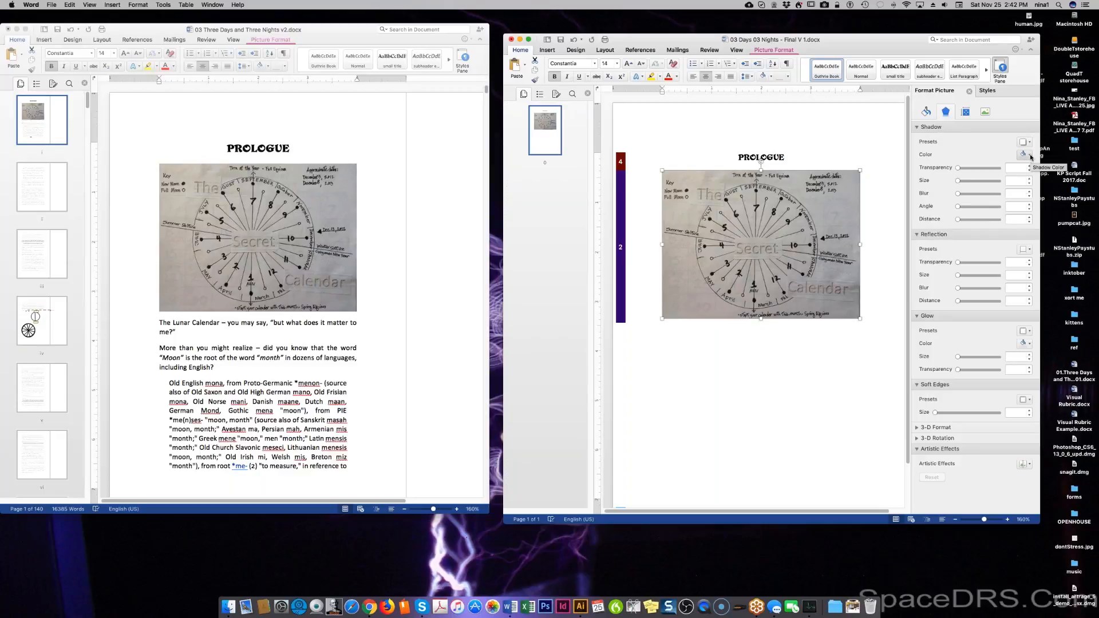
{"action": "left_click", "coordinate": [988, 91]}
Set the picture's line to a solid black 1 pt border, keep the round join, and deselect it.
{"action": "left_click", "coordinate": [944, 93]}
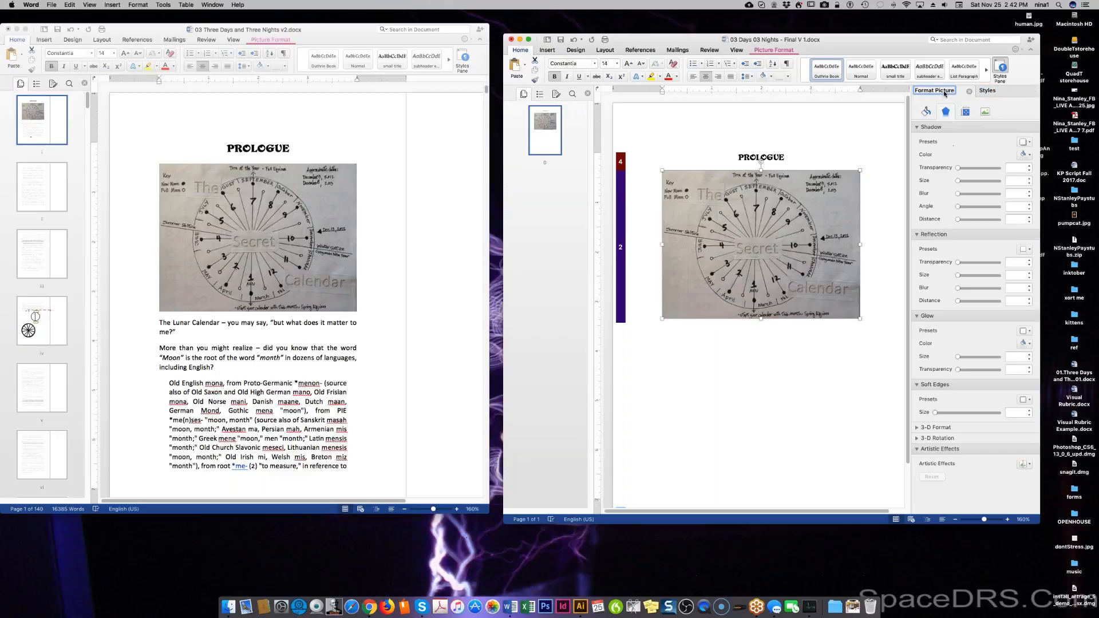
{"action": "left_click", "coordinate": [927, 112]}
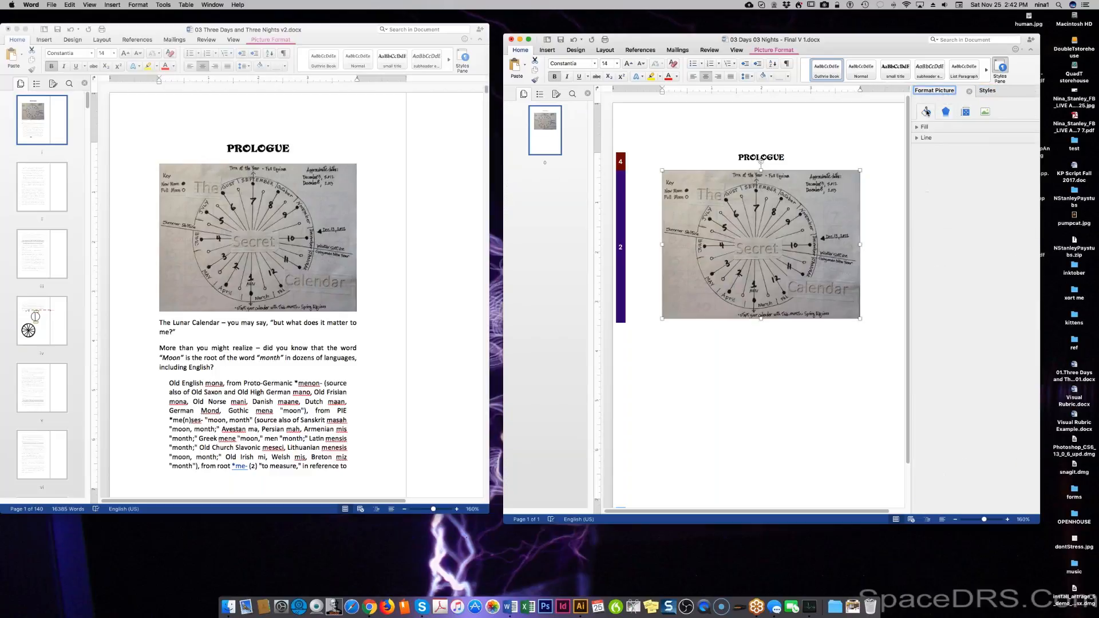
{"action": "left_click", "coordinate": [924, 137]}
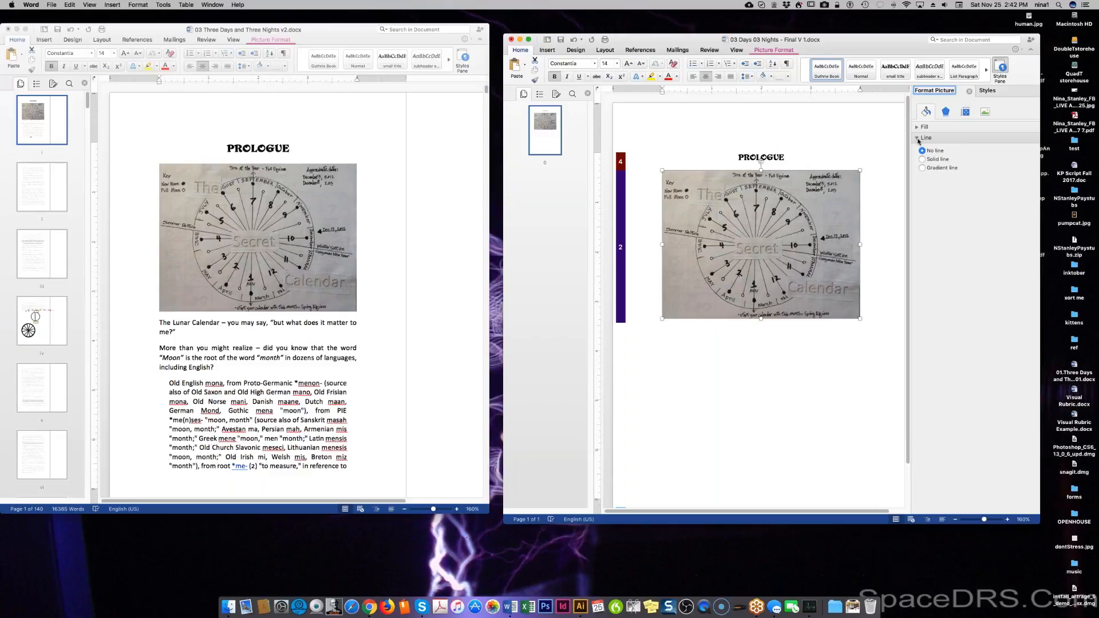
{"action": "left_click", "coordinate": [923, 160]}
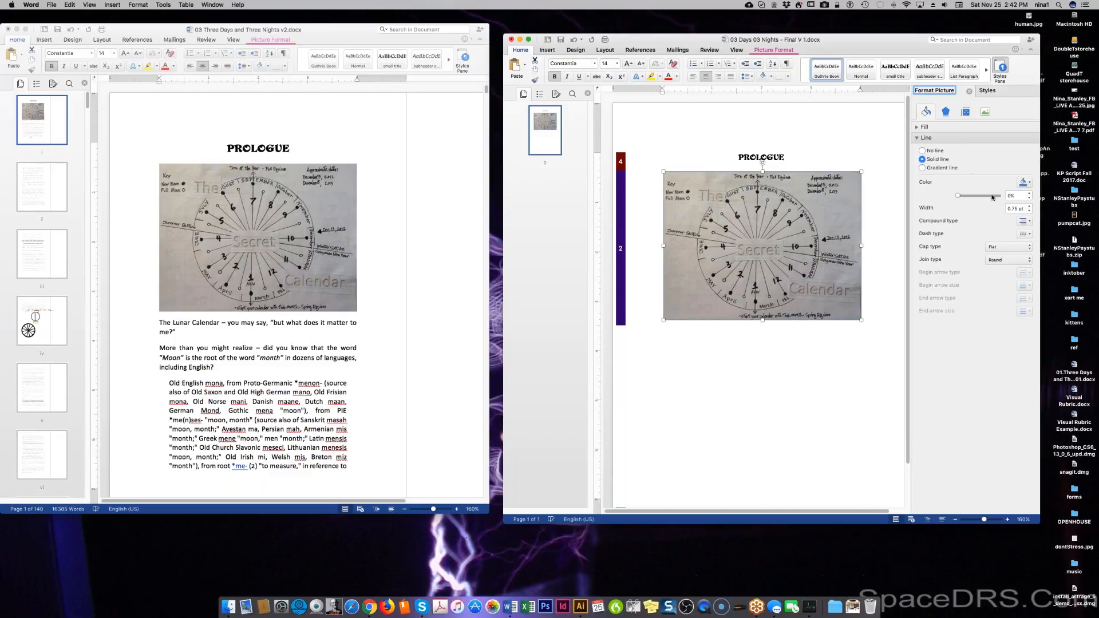
{"action": "left_click", "coordinate": [1029, 183]}
{"action": "left_click", "coordinate": [1029, 206]}
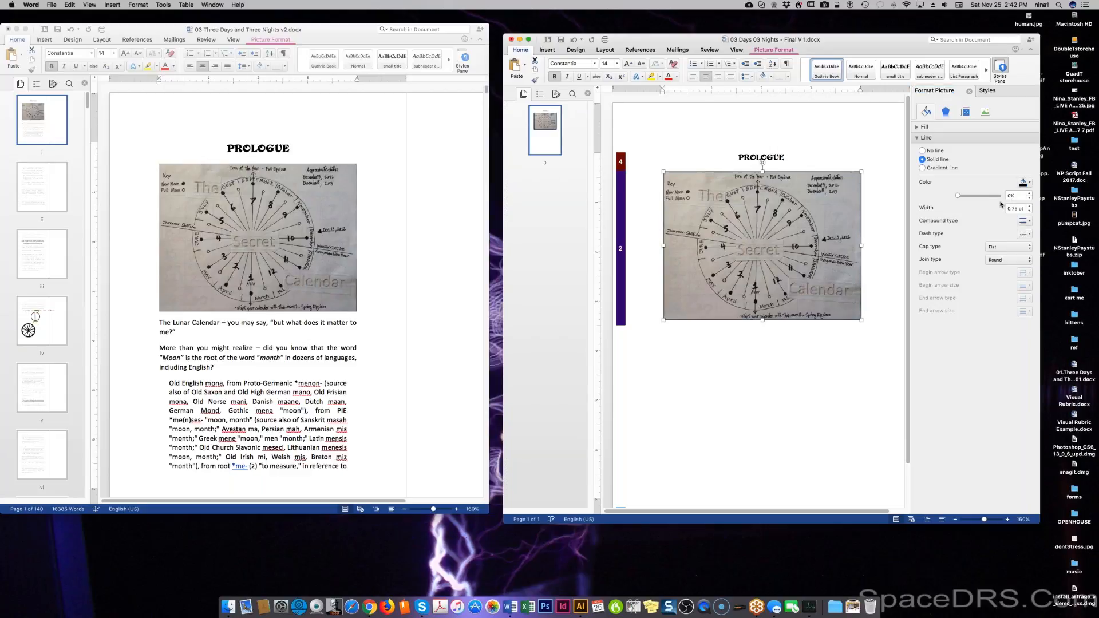
{"action": "left_click", "coordinate": [1029, 207]}
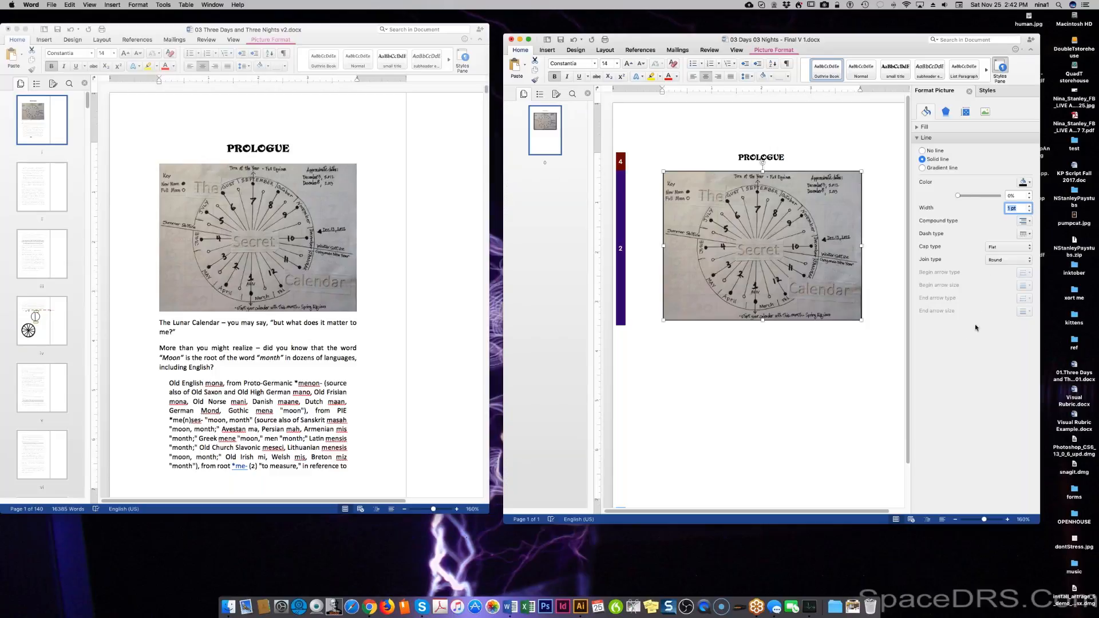
{"action": "left_click", "coordinate": [1023, 261]}
{"action": "left_click", "coordinate": [1023, 261]}
{"action": "left_click", "coordinate": [763, 368]}
{"action": "left_click", "coordinate": [862, 317]}
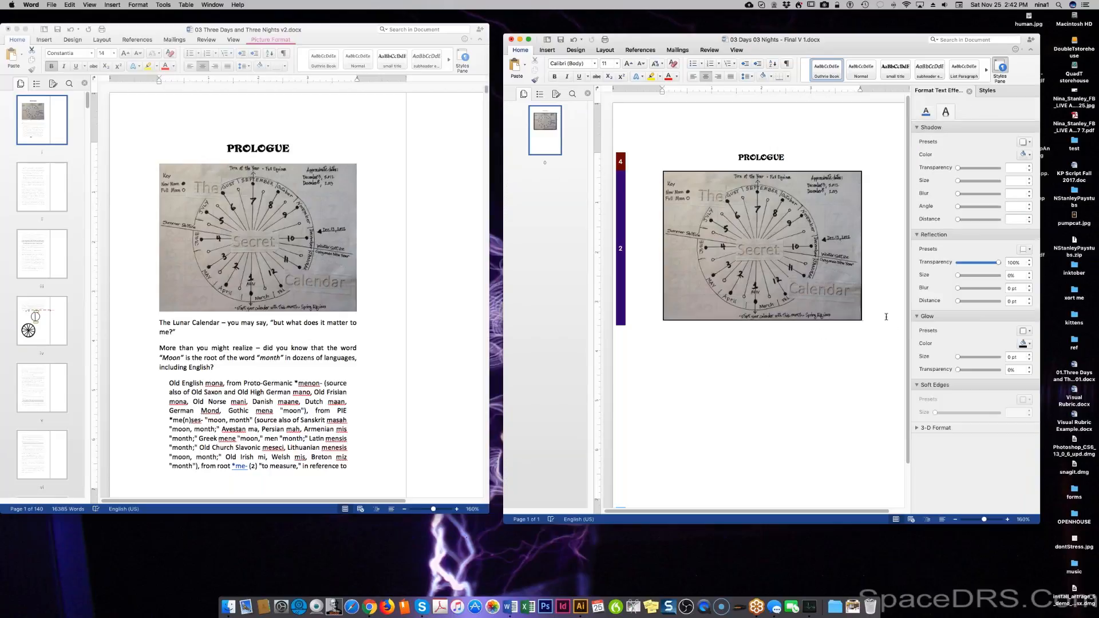
Add a new paragraph below the picture and show style guides in the manuscript's Styles pane.
{"action": "key", "text": "Return"}
{"action": "left_click", "coordinate": [162, 324]}
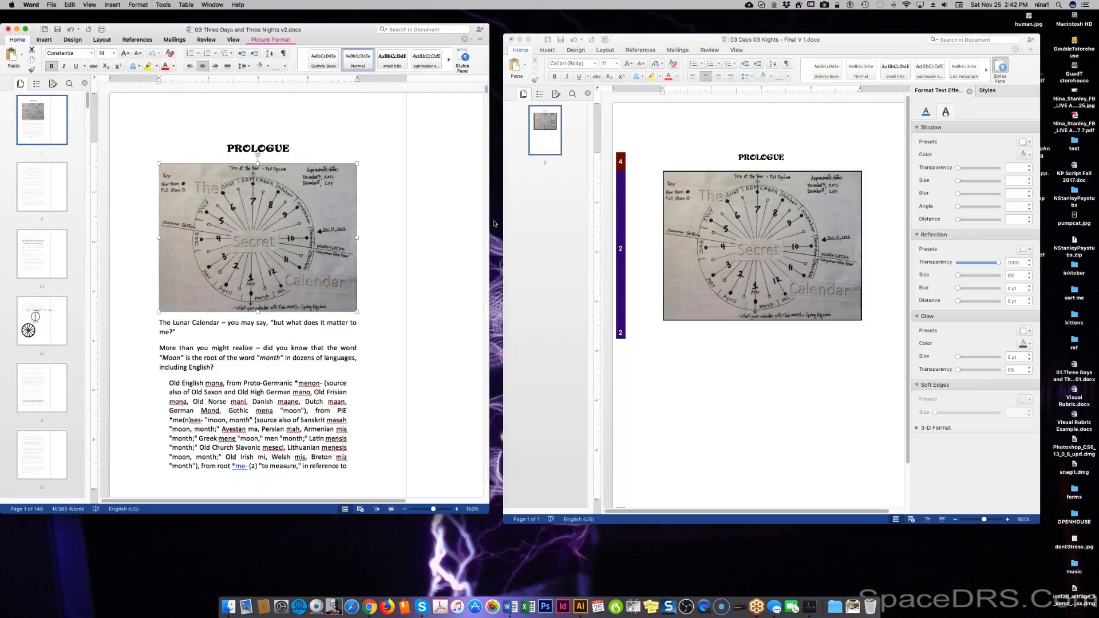
{"action": "left_click", "coordinate": [462, 63]}
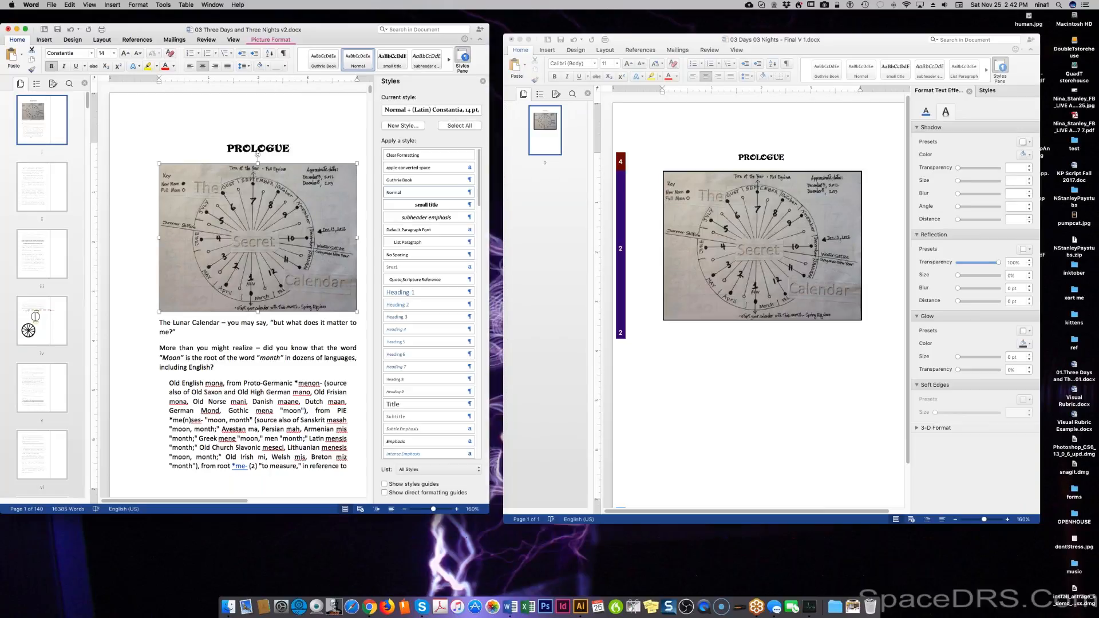
{"action": "left_click", "coordinate": [392, 484]}
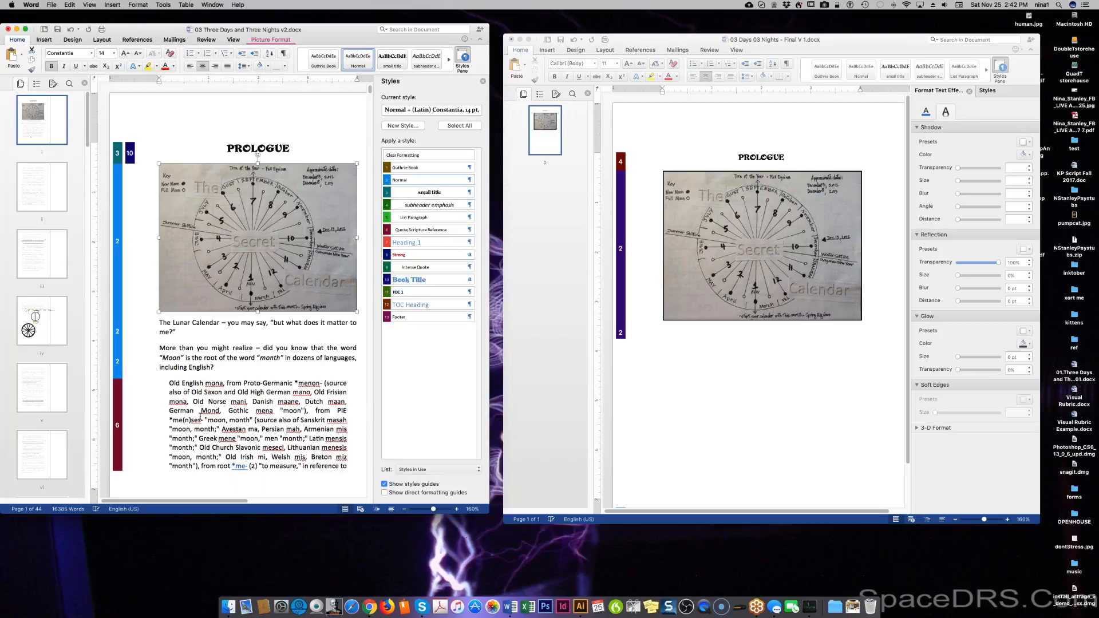
Copy the manuscript passage beginning 'The Lunar Calendar' and paste it below the picture.
{"action": "left_click_drag", "start_coordinate": [157, 322], "coordinate": [364, 339]}
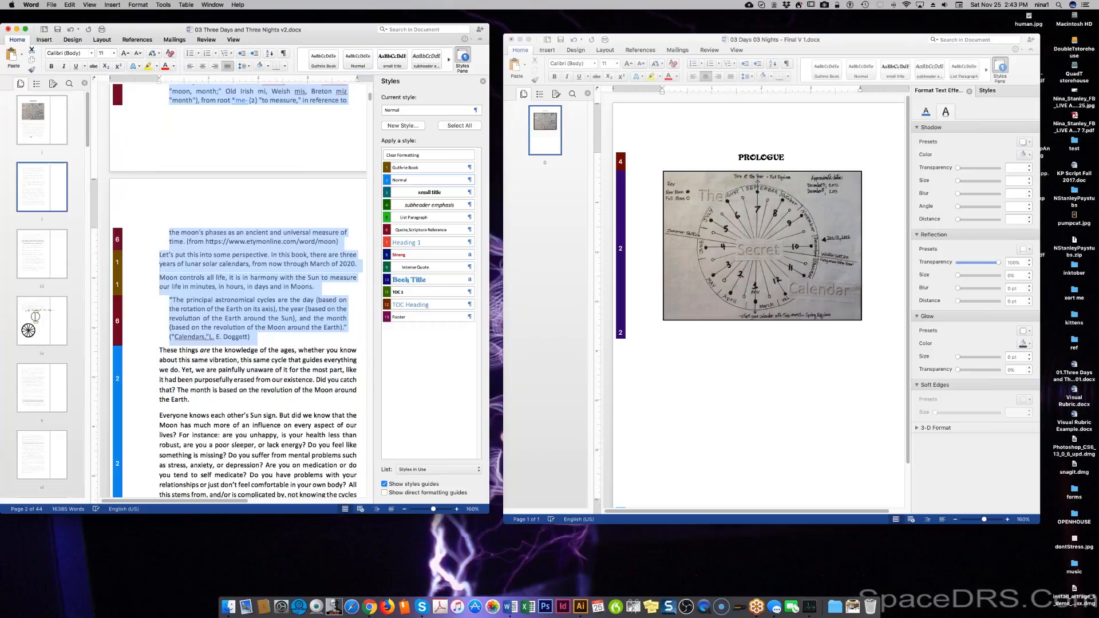
{"action": "left_click", "coordinate": [757, 366]}
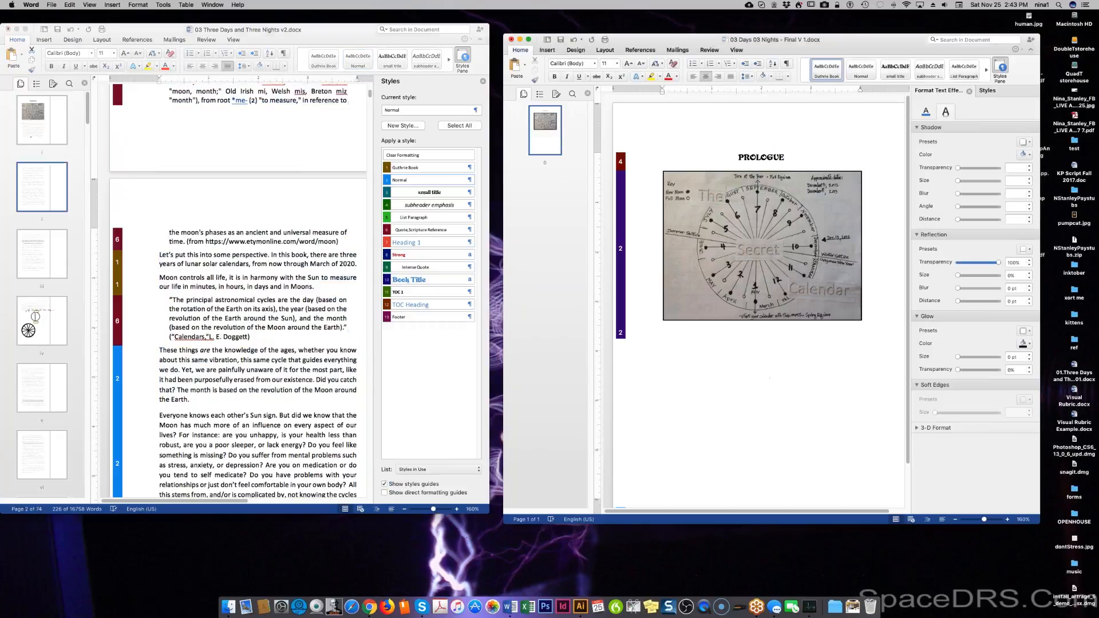
{"action": "key", "text": "super+v"}
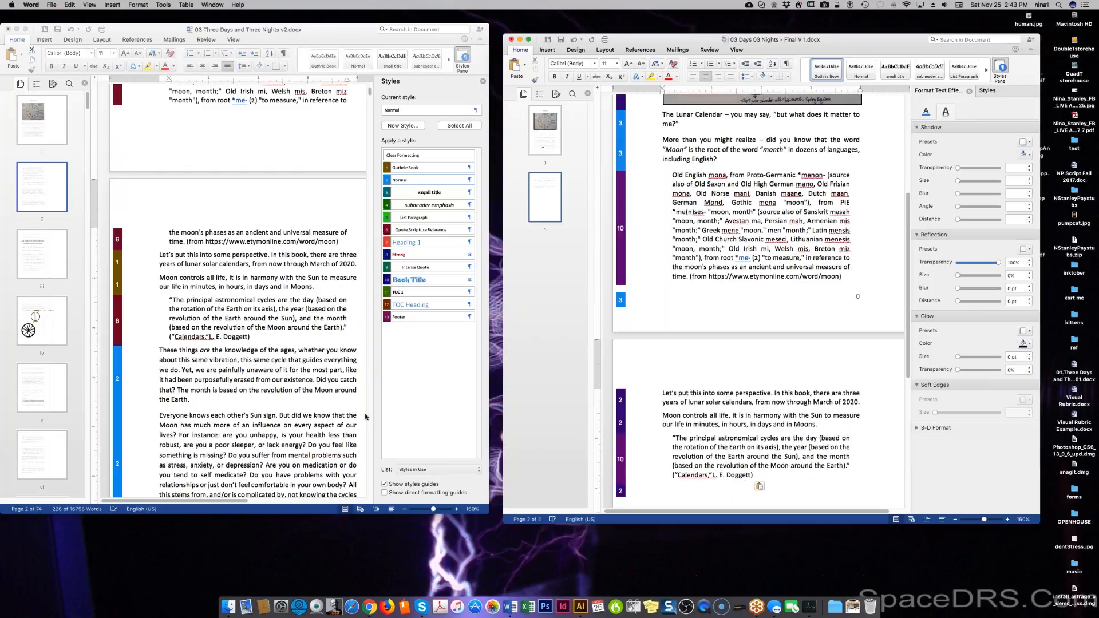
Open the v2 manuscript's footer for editing and select all its page-number contents.
{"action": "scroll", "coordinate": [272, 347], "scroll_direction": "down", "scroll_amount": 2}
{"action": "scroll", "coordinate": [260, 325], "scroll_direction": "up", "scroll_amount": 6}
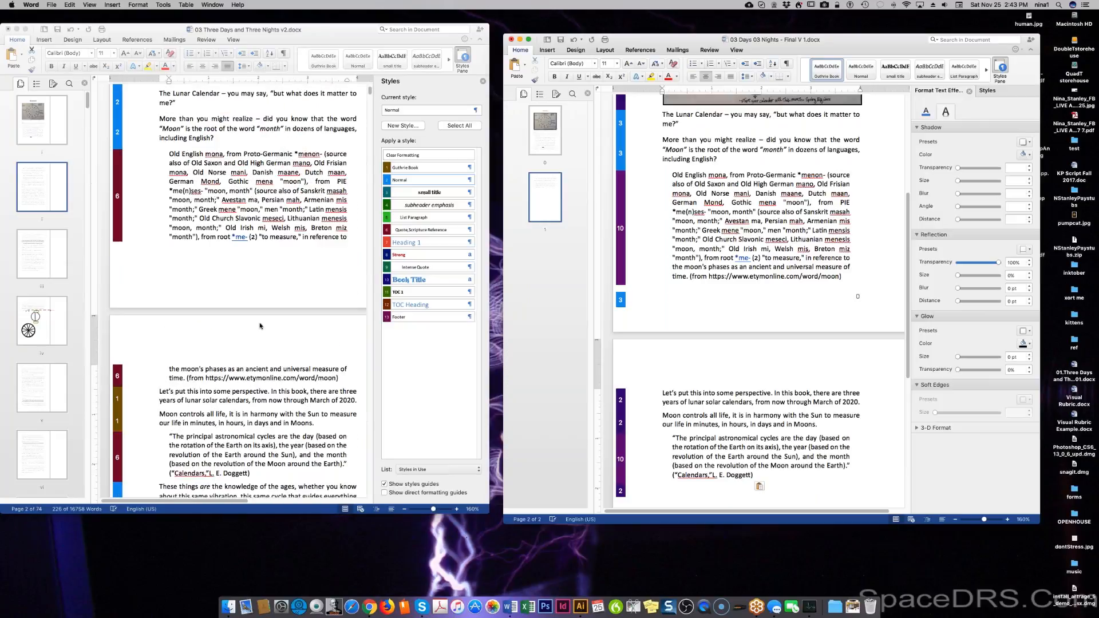
{"action": "left_click", "coordinate": [260, 326]}
{"action": "double_click", "coordinate": [260, 326]}
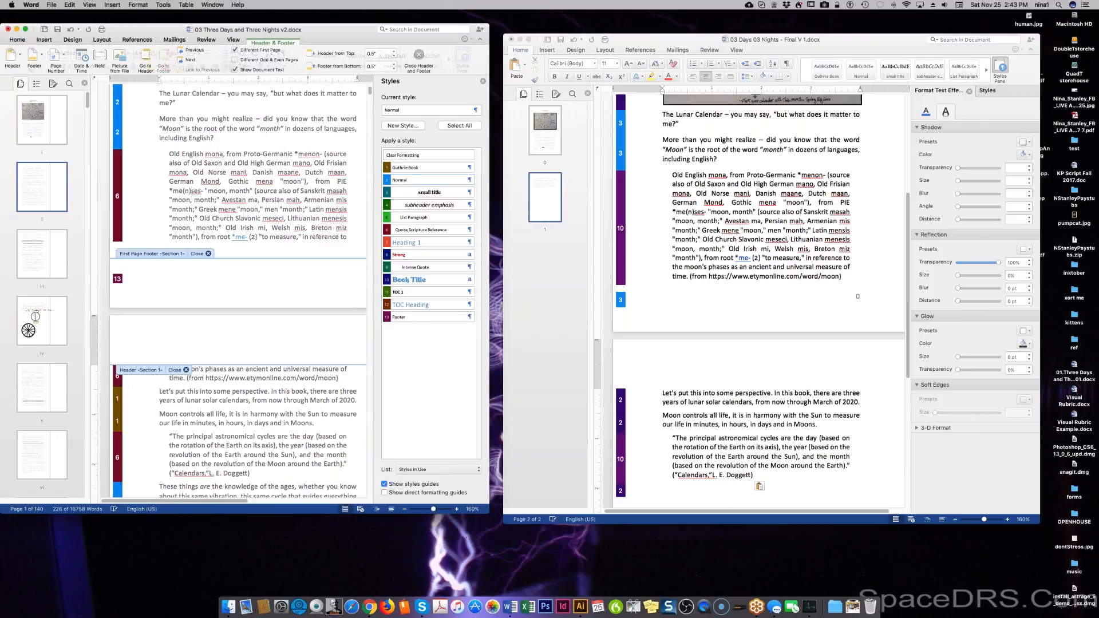
{"action": "scroll", "coordinate": [221, 274], "scroll_direction": "down", "scroll_amount": 5}
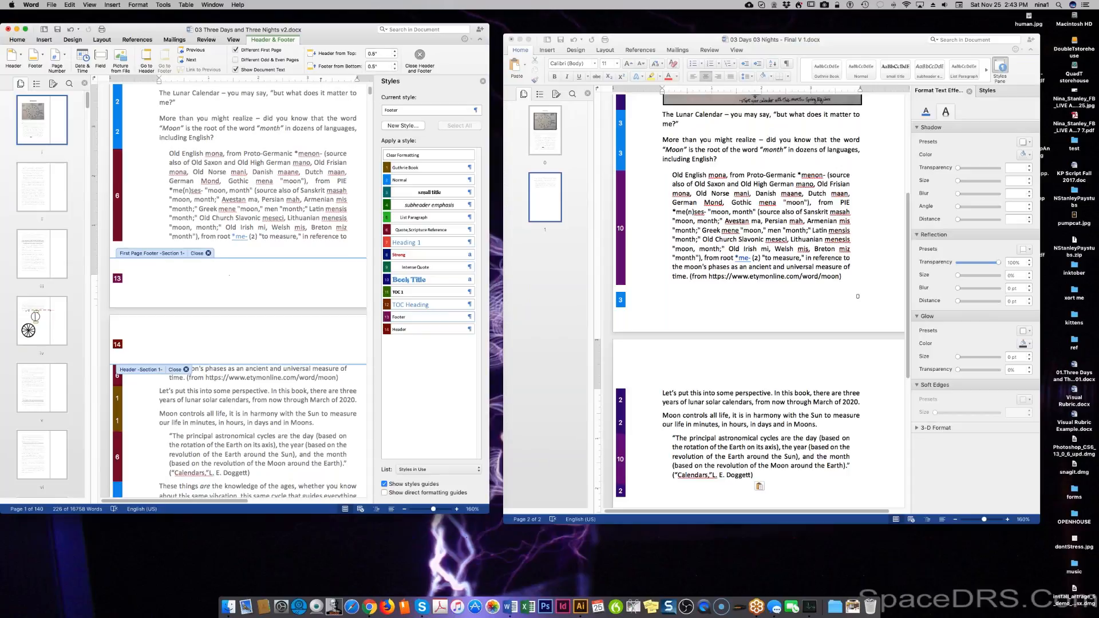
{"action": "scroll", "coordinate": [203, 370], "scroll_direction": "down", "scroll_amount": 3}
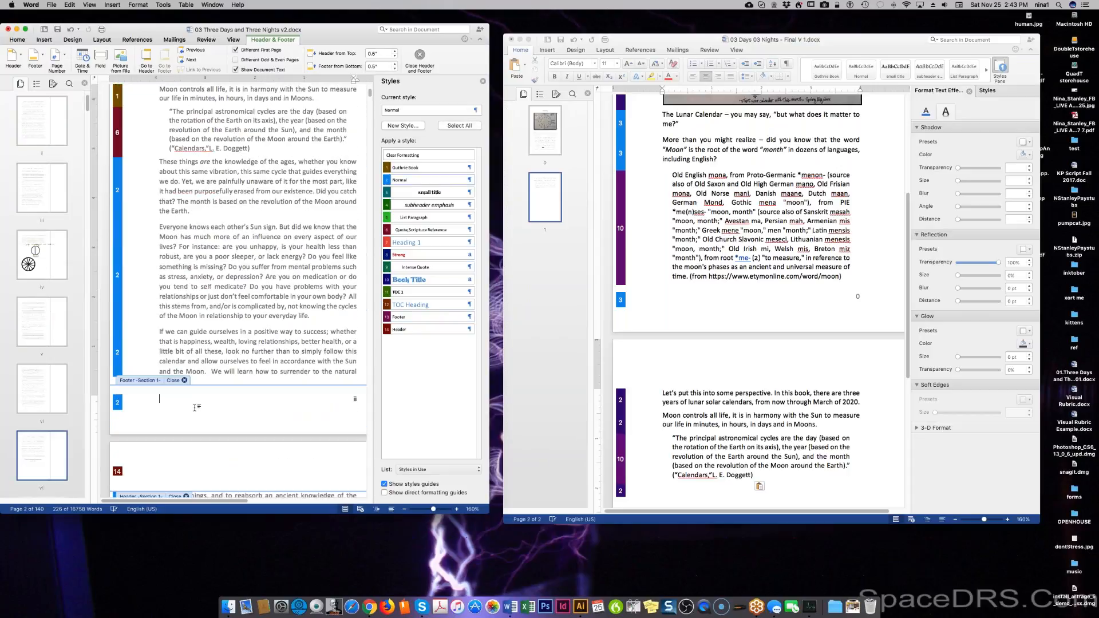
{"action": "key", "text": "super+a"}
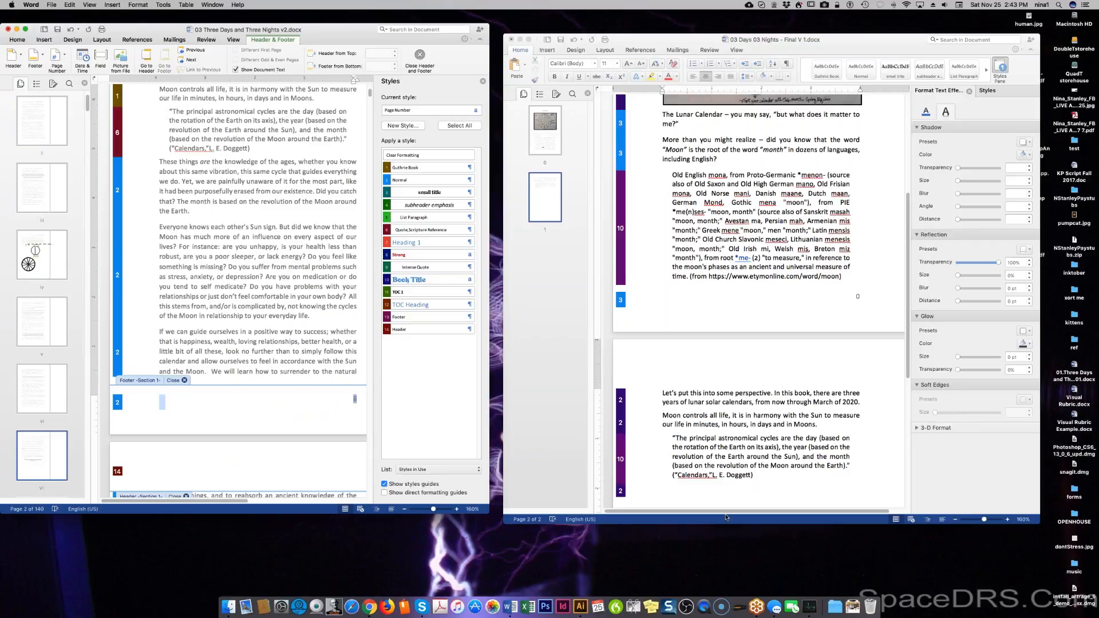
{"action": "left_click", "coordinate": [737, 501]}
{"action": "scroll", "coordinate": [737, 401], "scroll_direction": "down", "scroll_amount": 10}
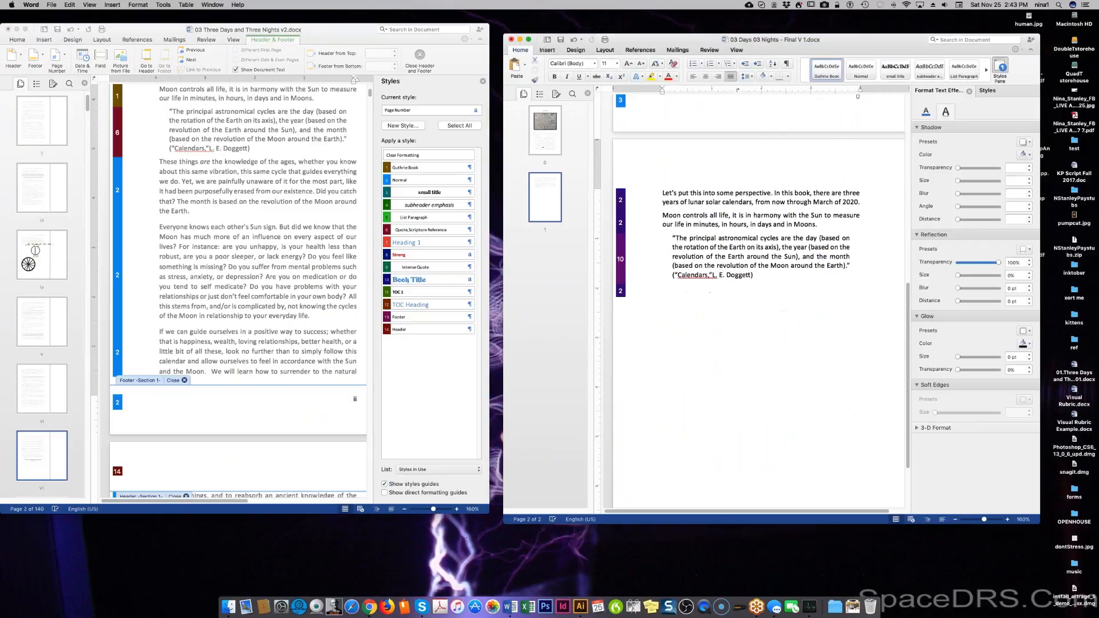
Paste the page number into the Final V 1 footer, removing the doubled and empty lines.
{"action": "double_click", "coordinate": [738, 485]}
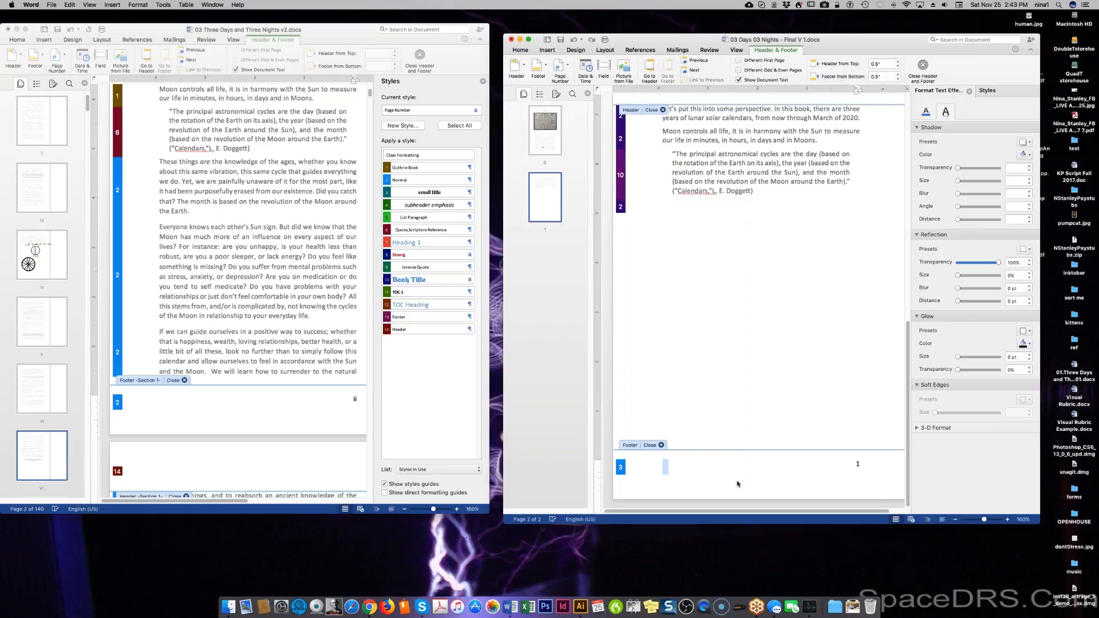
{"action": "type", "text": "1"}
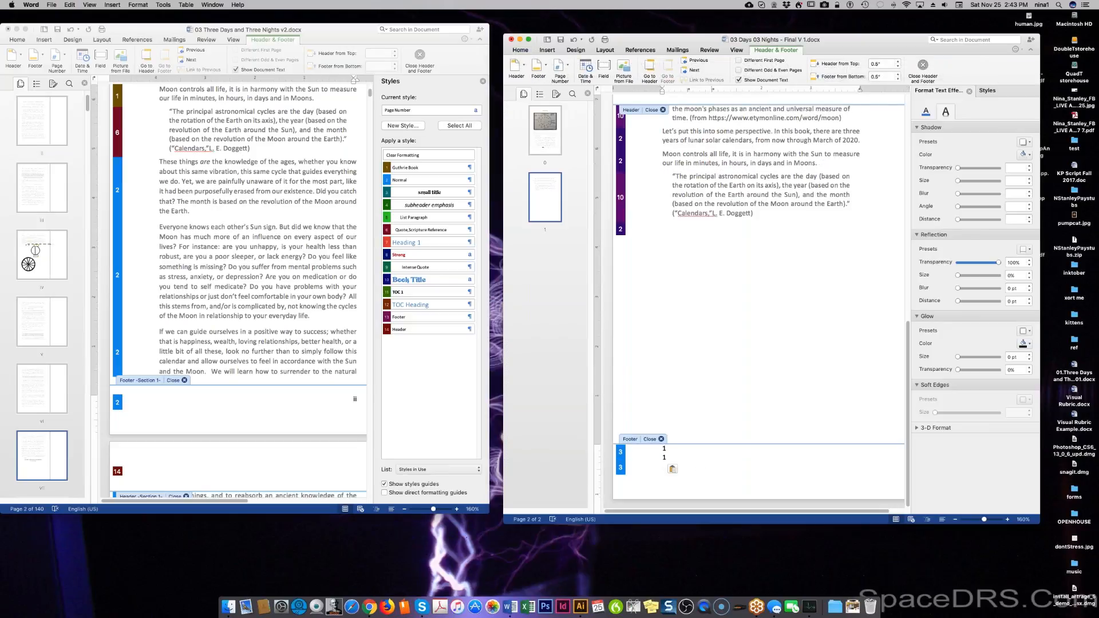
{"action": "left_click_drag", "start_coordinate": [668, 462], "coordinate": [663, 448]}
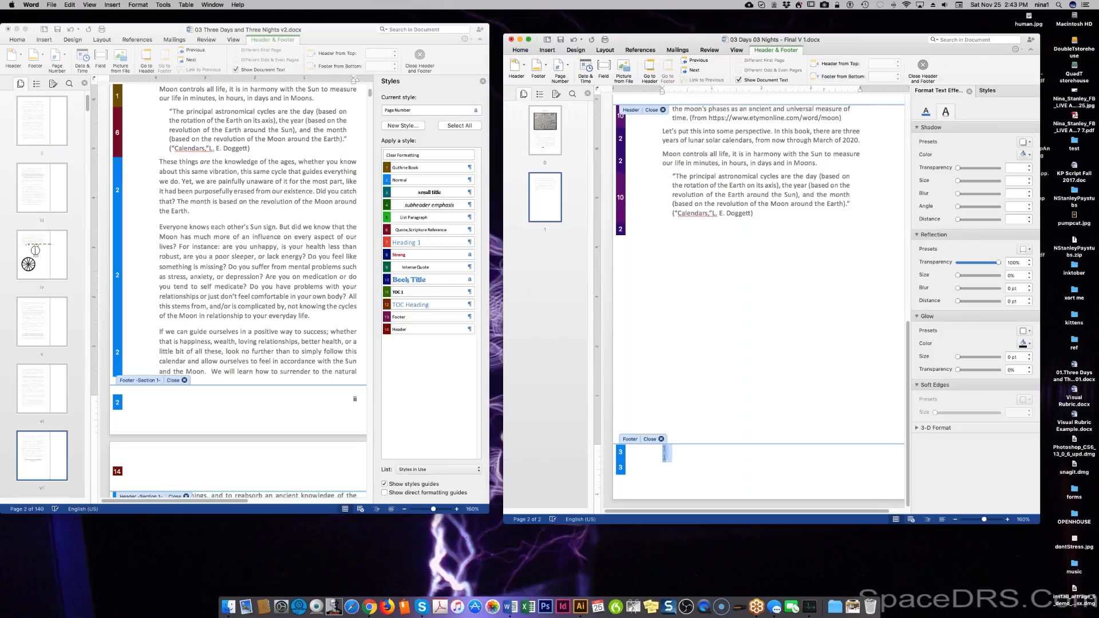
{"action": "key", "text": "BackSpace"}
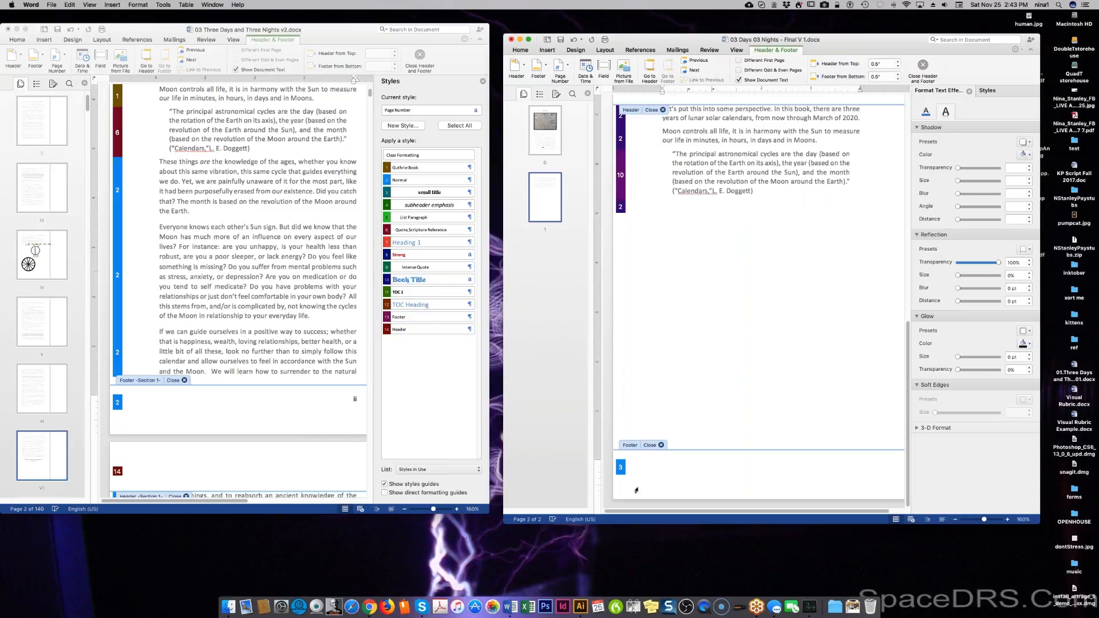
{"action": "type", "text": "1"}
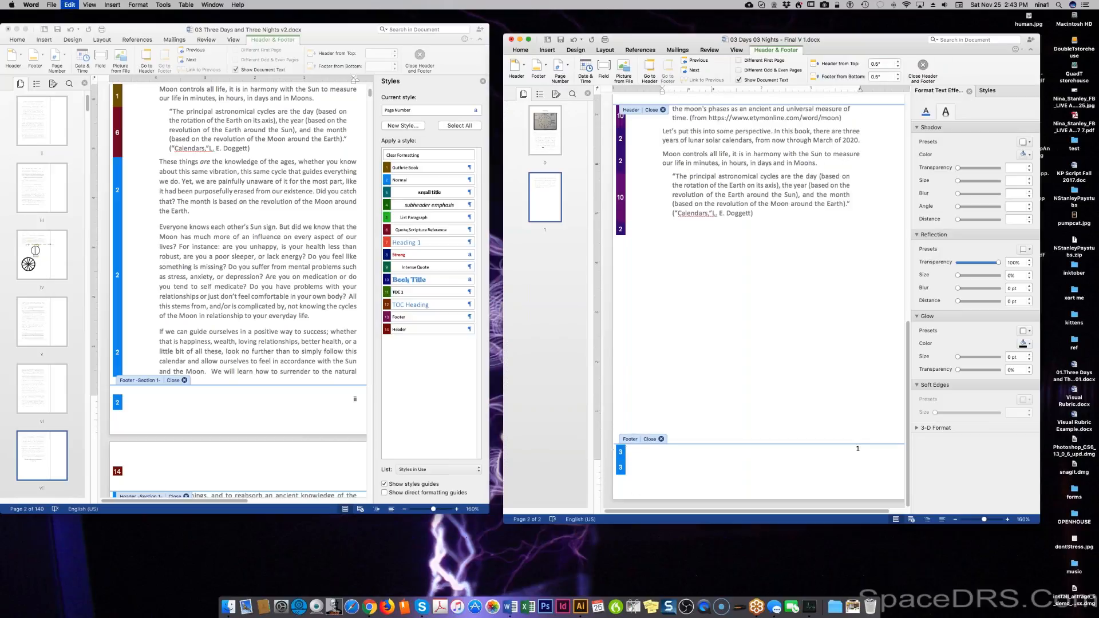
{"action": "key", "text": "BackSpace"}
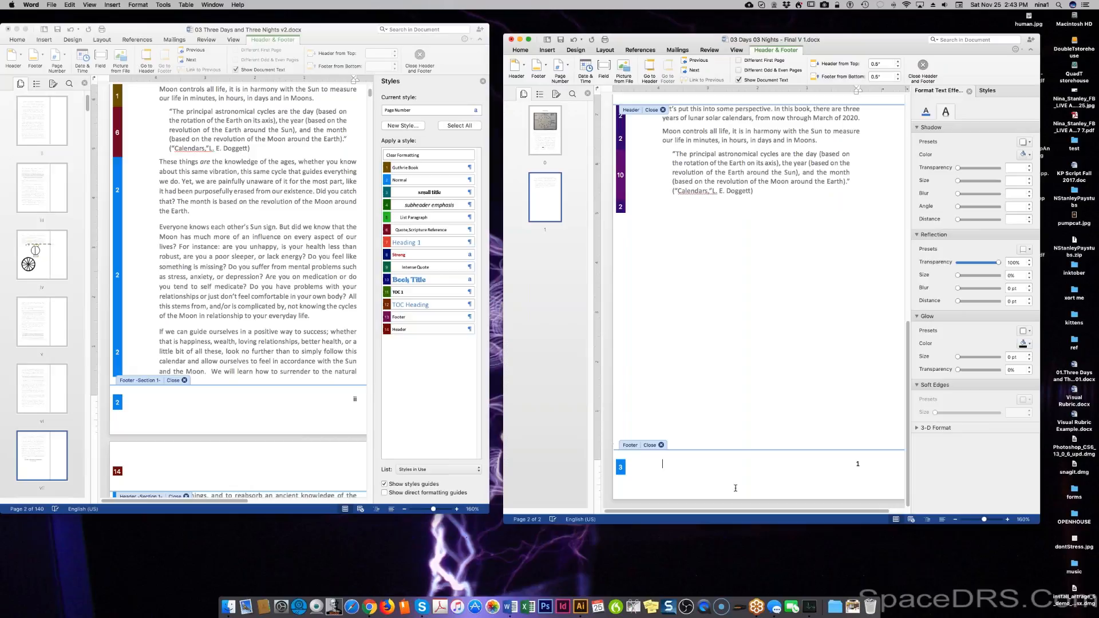
Filter the Styles pane to In Current Document and apply Footer to the page-number paragraph.
{"action": "left_click", "coordinate": [986, 89]}
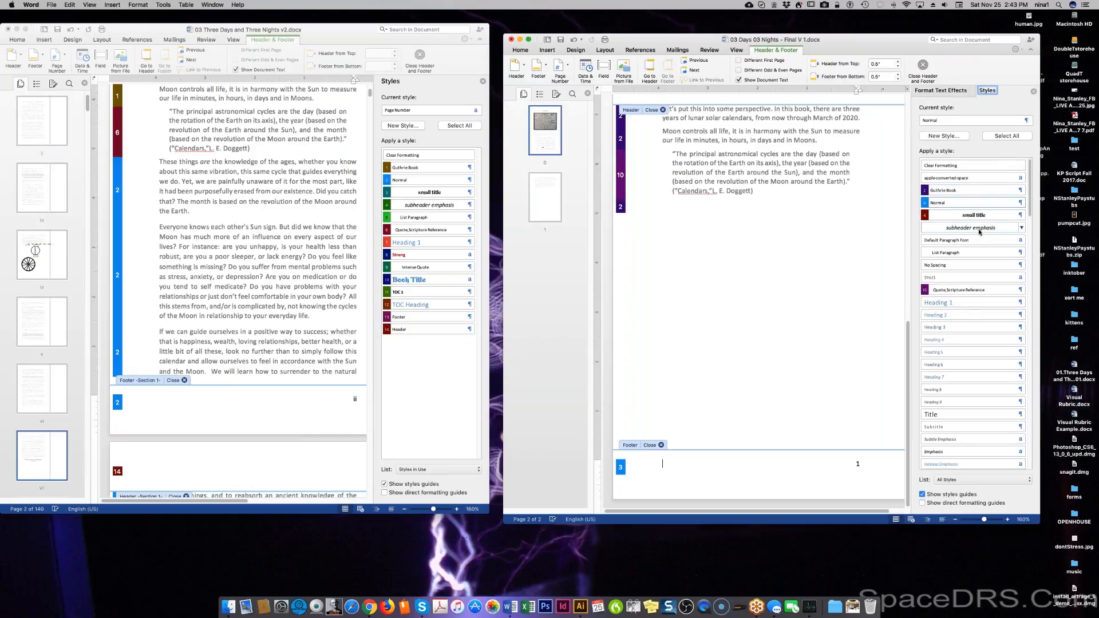
{"action": "scroll", "coordinate": [951, 415], "scroll_direction": "down", "scroll_amount": 3}
{"action": "scroll", "coordinate": [951, 417], "scroll_direction": "down", "scroll_amount": 1}
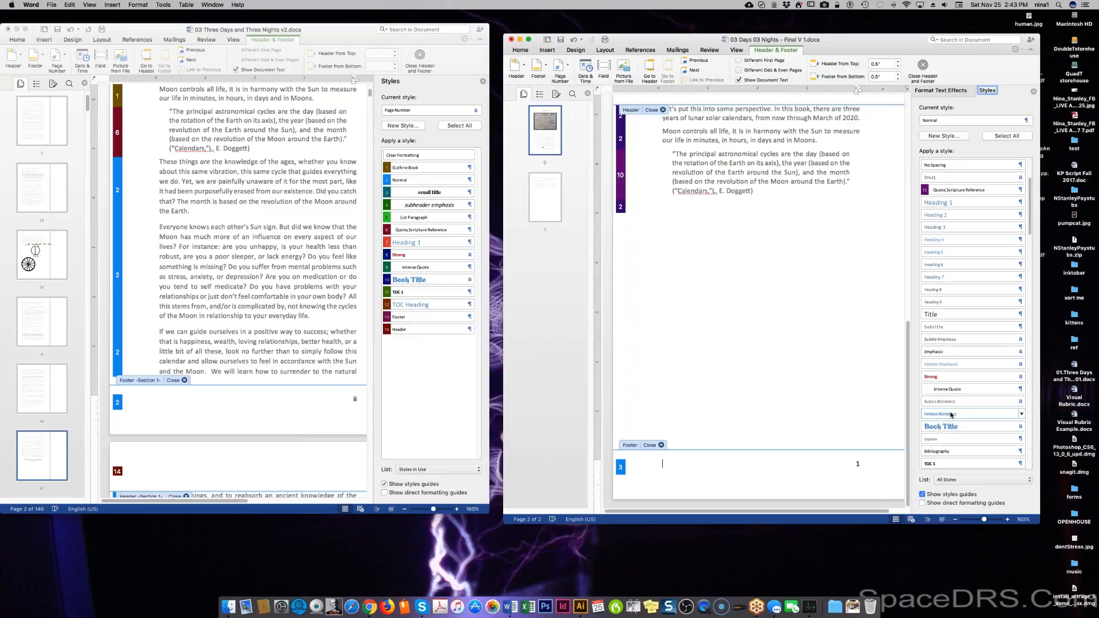
{"action": "left_click", "coordinate": [949, 480]}
{"action": "left_click", "coordinate": [950, 471]}
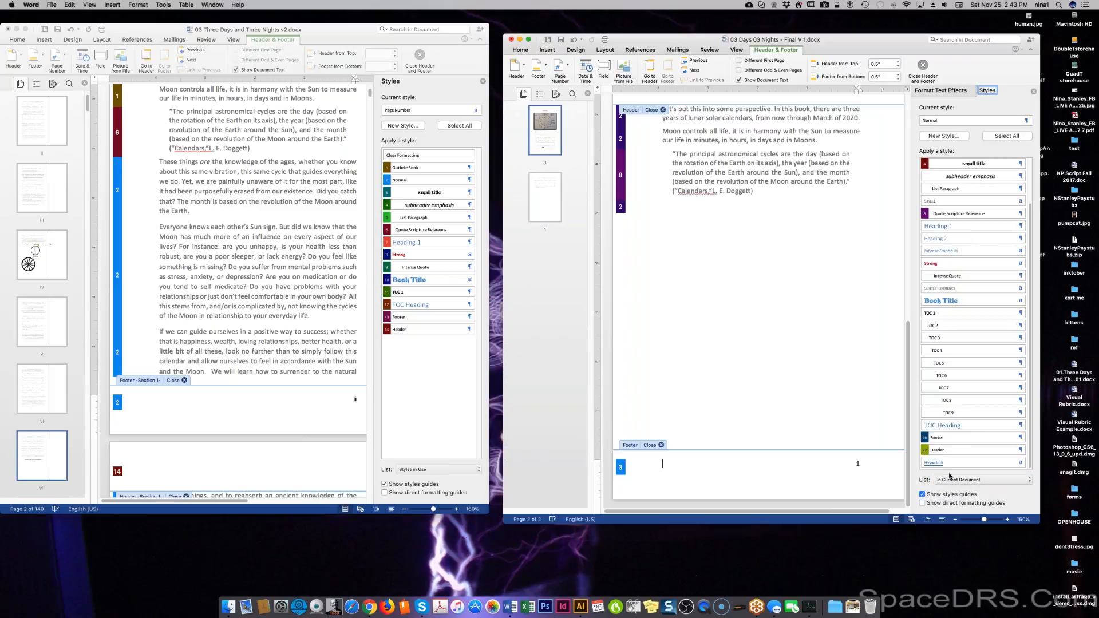
{"action": "left_click", "coordinate": [953, 438]}
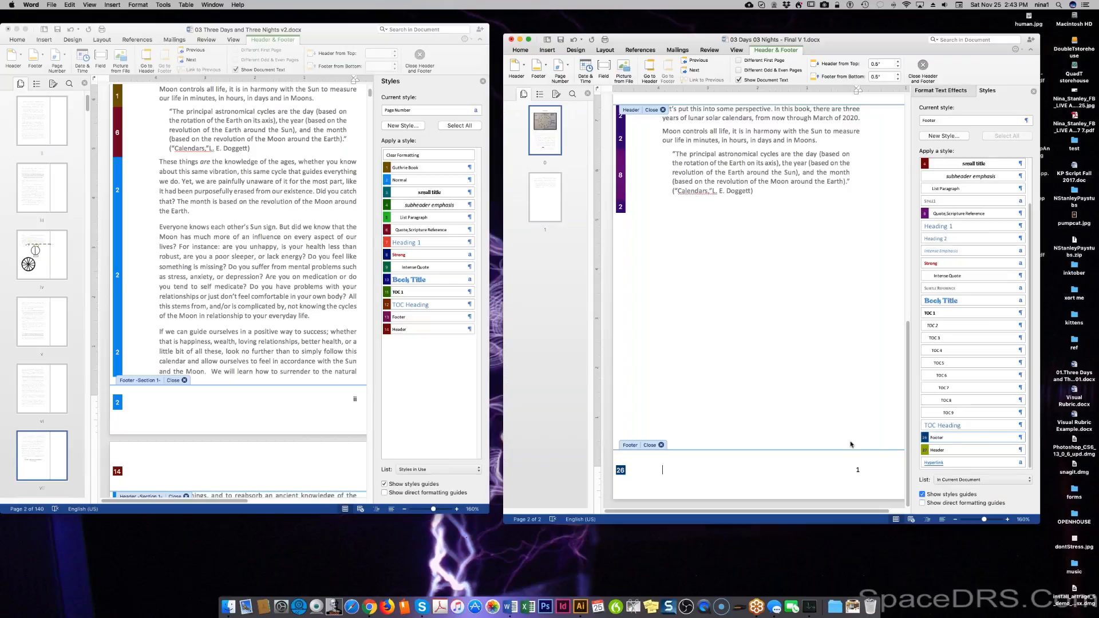
{"action": "left_click", "coordinate": [859, 471]}
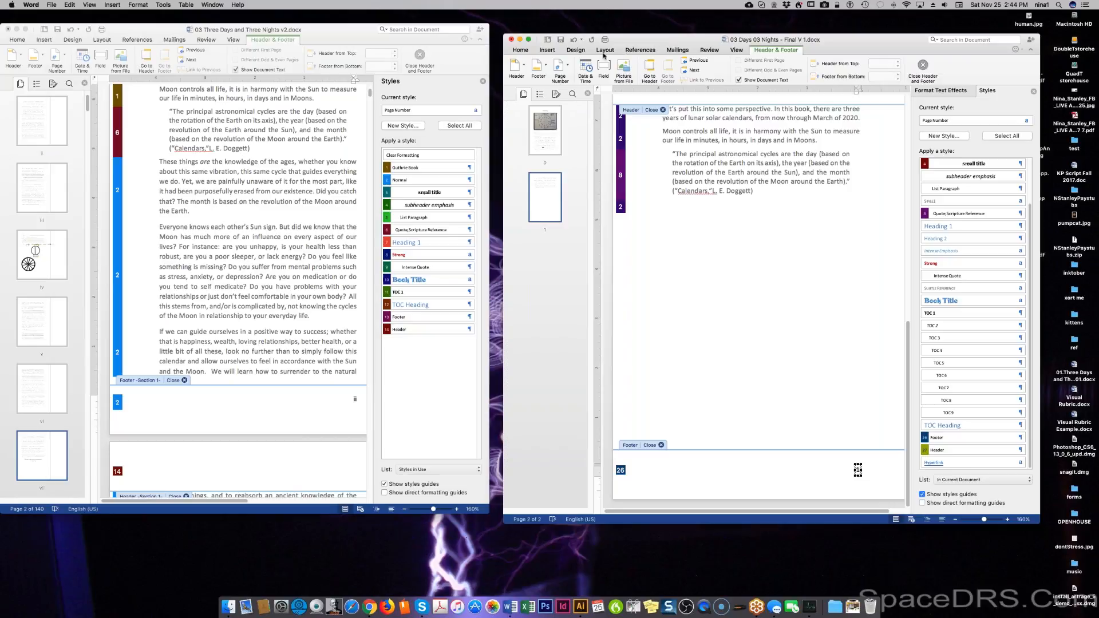
Change the page number format to lowercase roman numerals i, ii, iii in Format Page Numbers.
{"action": "left_click", "coordinate": [548, 50]}
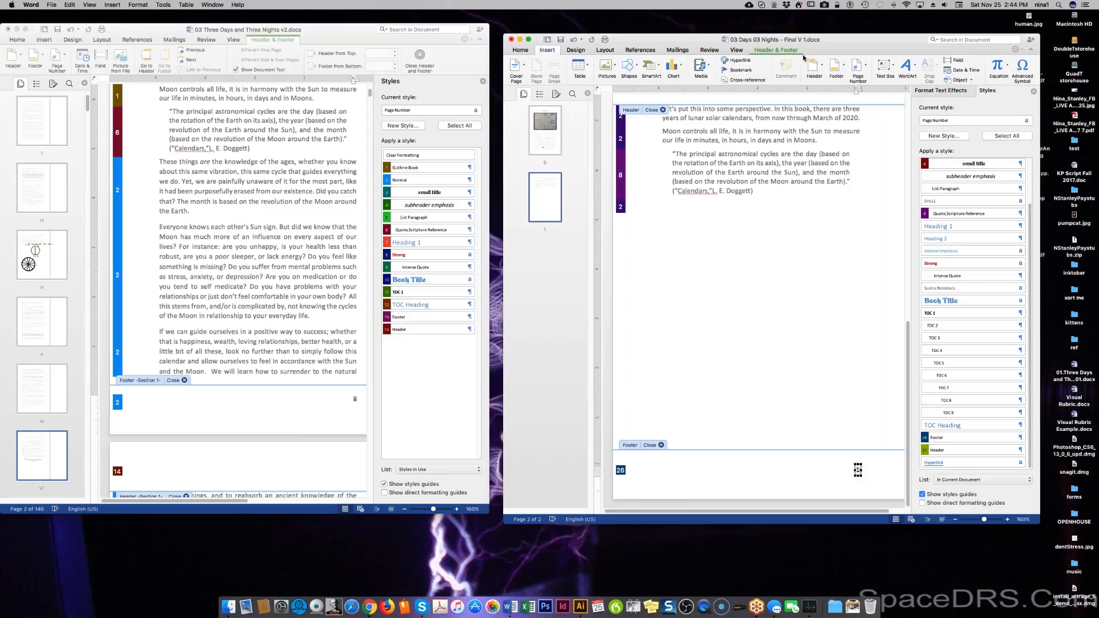
{"action": "left_click", "coordinate": [865, 69]}
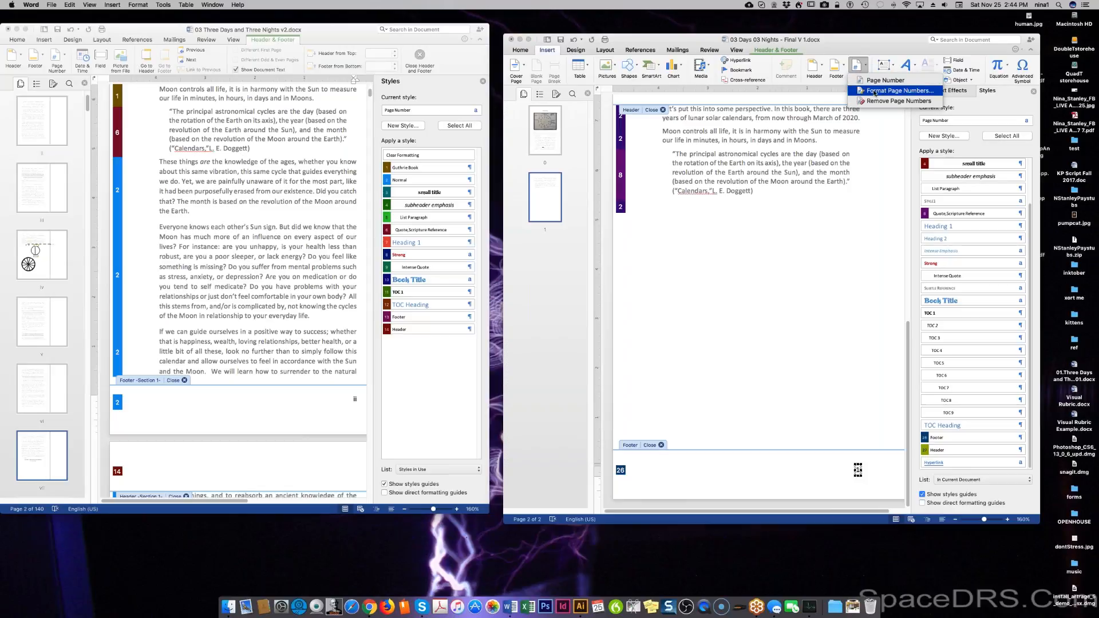
{"action": "left_click", "coordinate": [874, 91]}
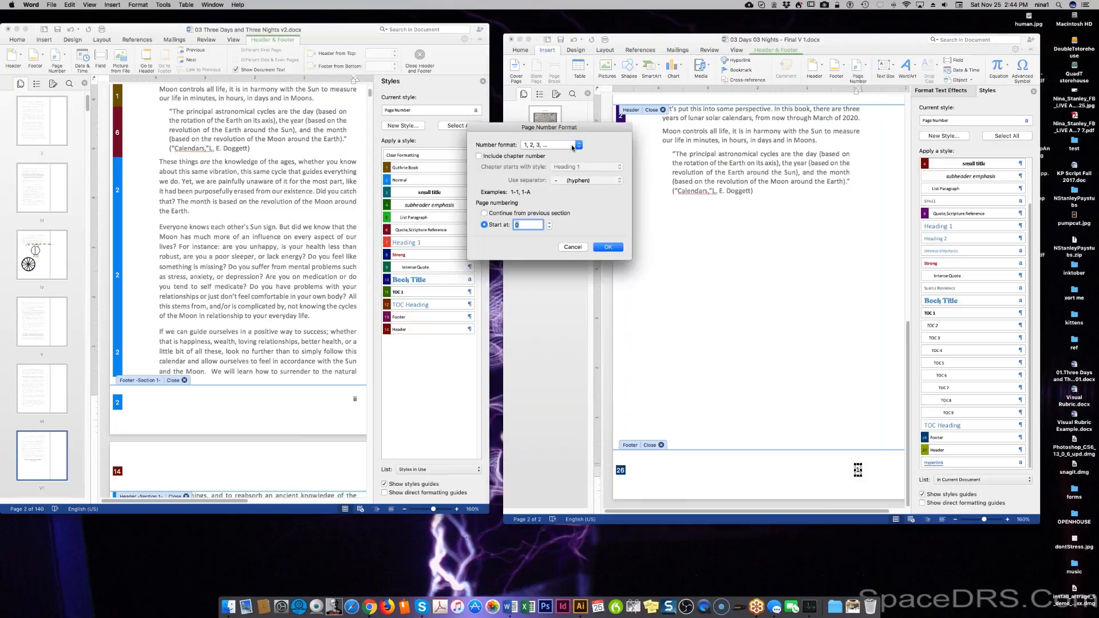
{"action": "left_click", "coordinate": [577, 144]}
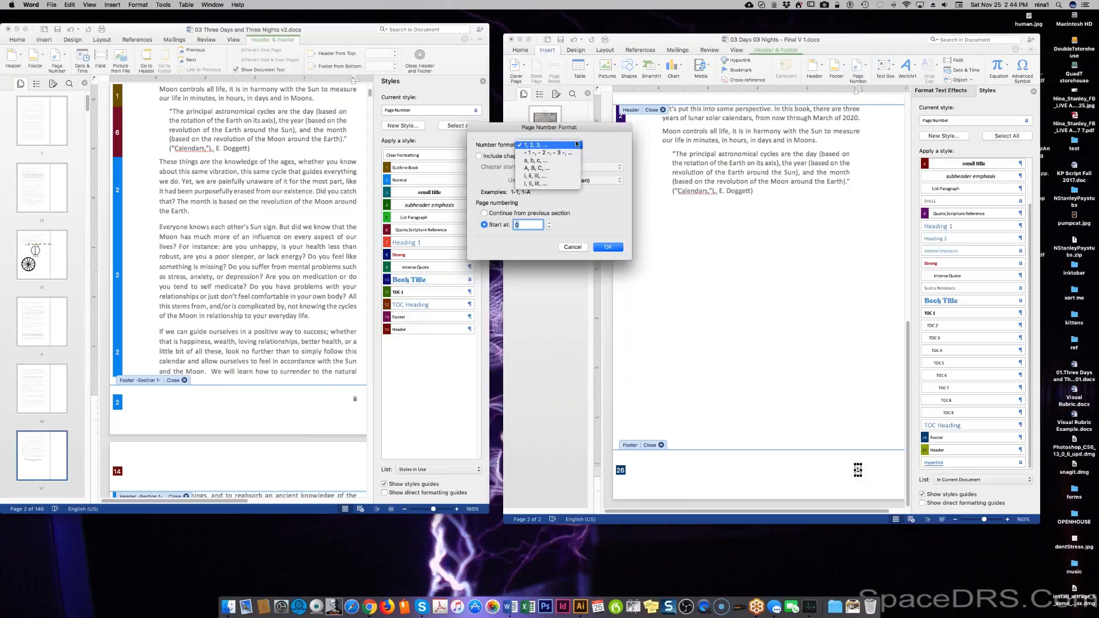
{"action": "left_click", "coordinate": [560, 177]}
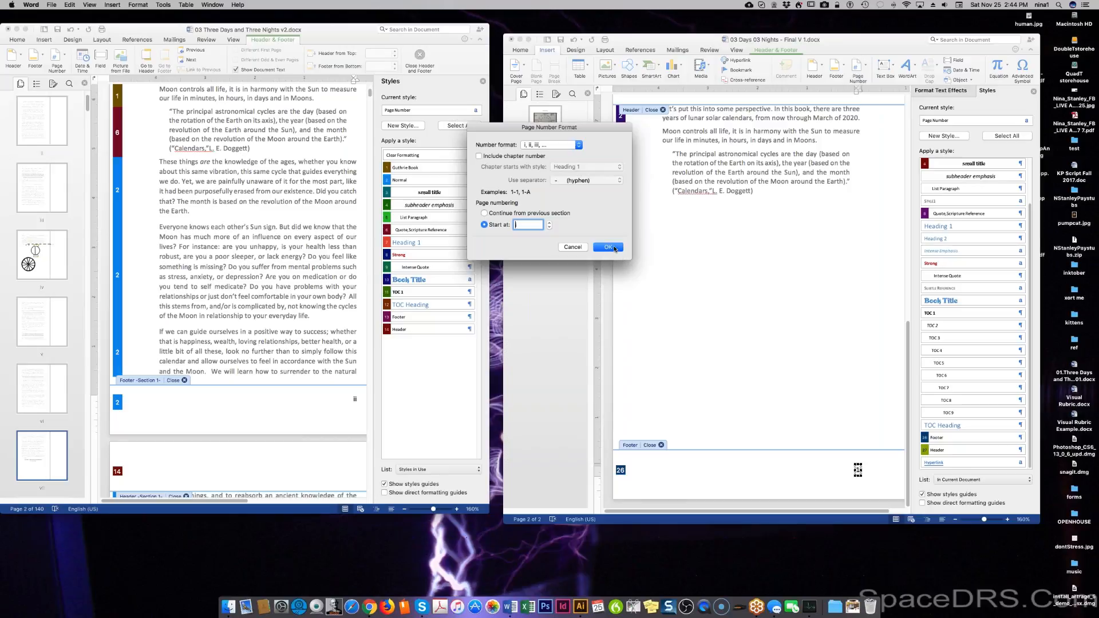
{"action": "left_click", "coordinate": [609, 247]}
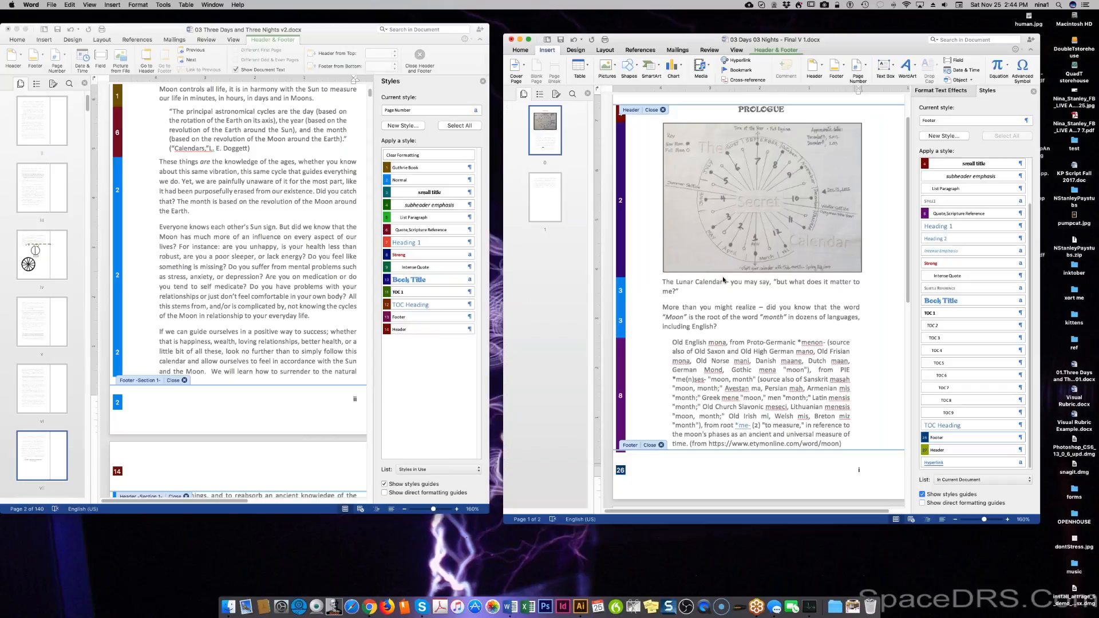
{"action": "scroll", "coordinate": [244, 174], "scroll_direction": "up", "scroll_amount": 5}
{"action": "scroll", "coordinate": [244, 175], "scroll_direction": "up", "scroll_amount": 3}
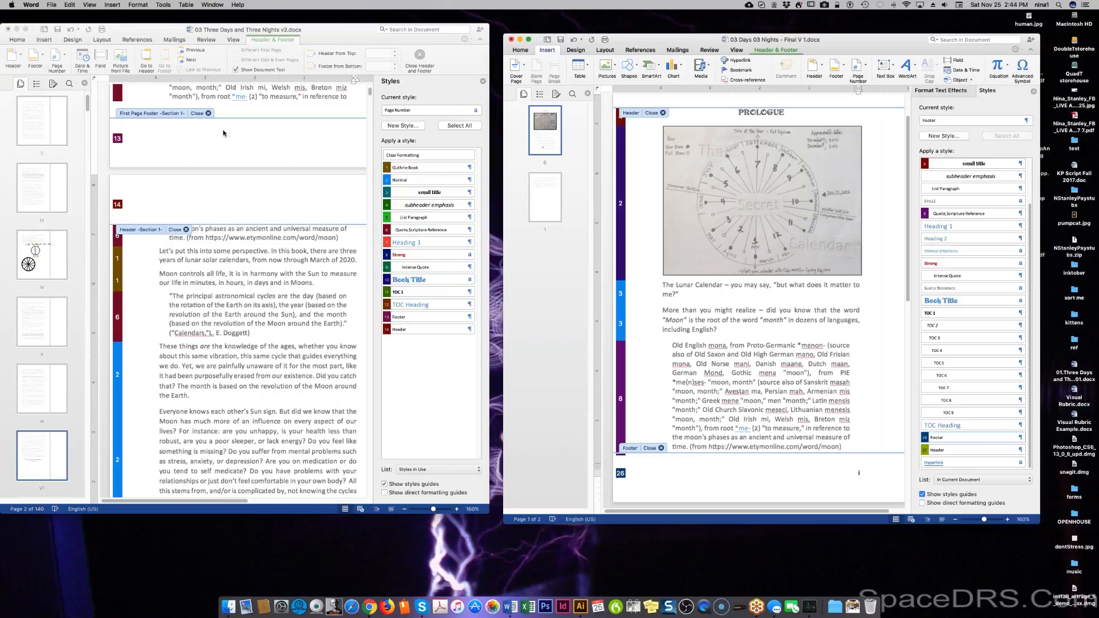
{"action": "scroll", "coordinate": [222, 133], "scroll_direction": "up", "scroll_amount": 8}
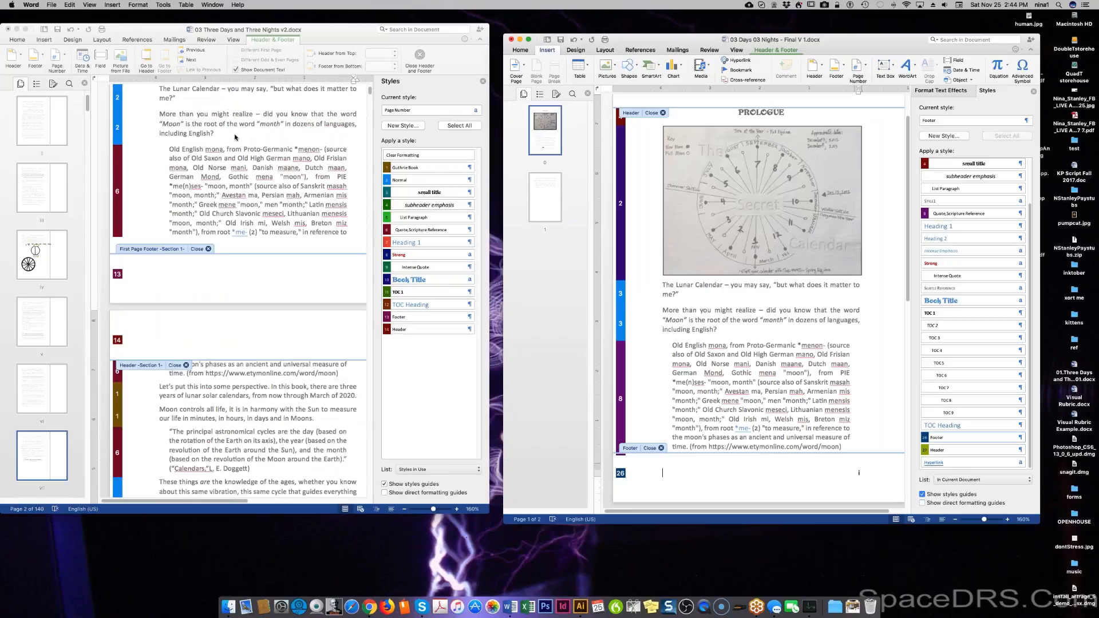
{"action": "scroll", "coordinate": [235, 138], "scroll_direction": "down", "scroll_amount": 3}
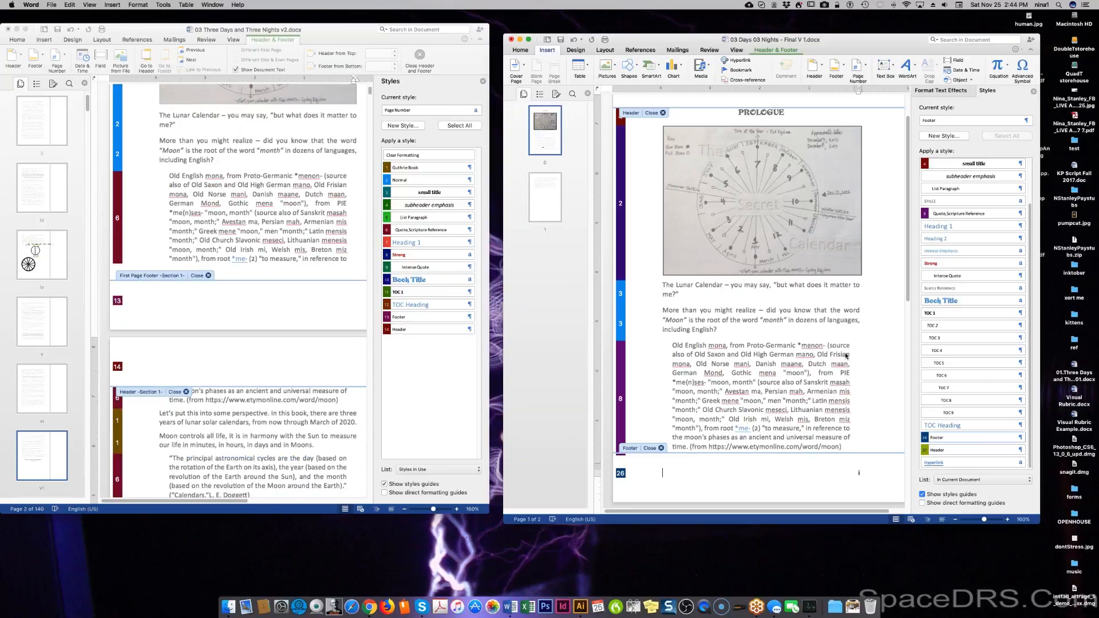
{"action": "scroll", "coordinate": [877, 444], "scroll_direction": "down", "scroll_amount": 3}
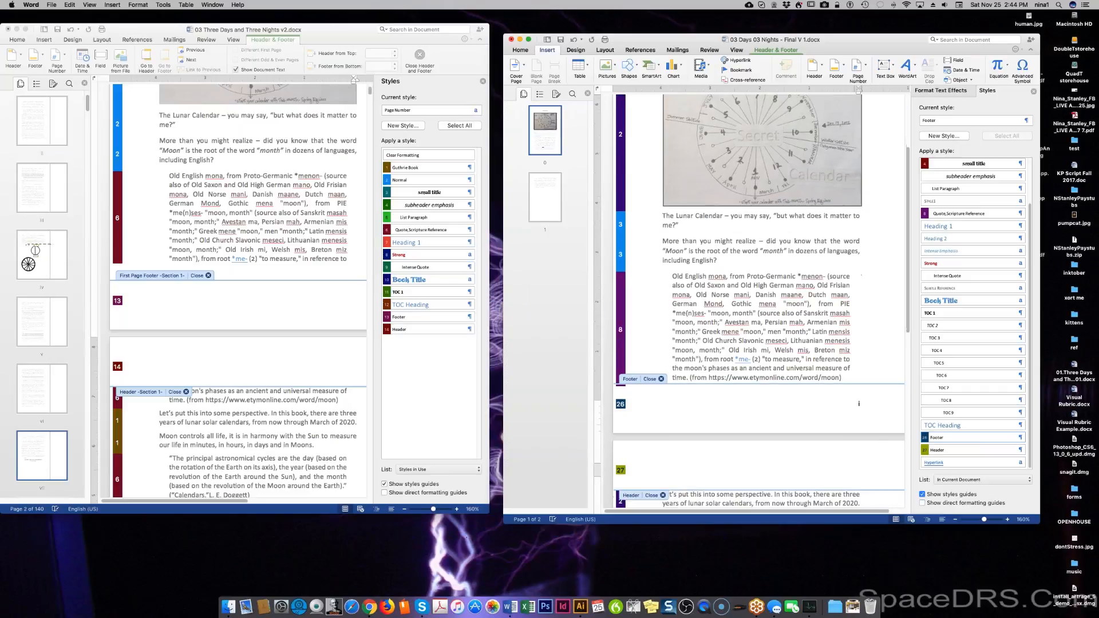
{"action": "scroll", "coordinate": [878, 434], "scroll_direction": "down", "scroll_amount": 6}
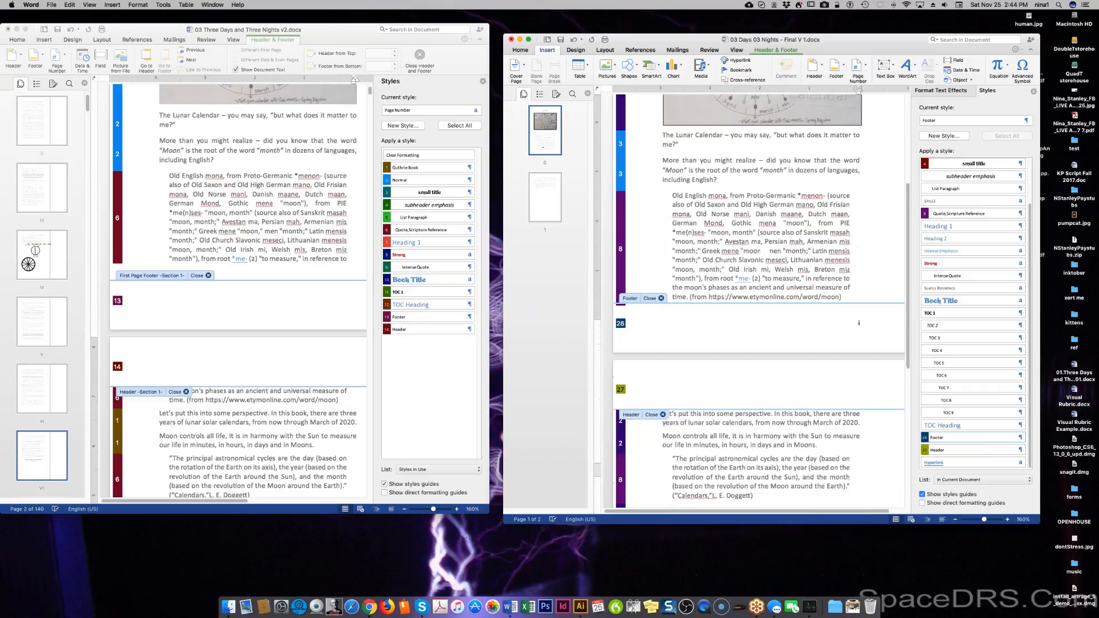
{"action": "scroll", "coordinate": [878, 427], "scroll_direction": "down", "scroll_amount": 1}
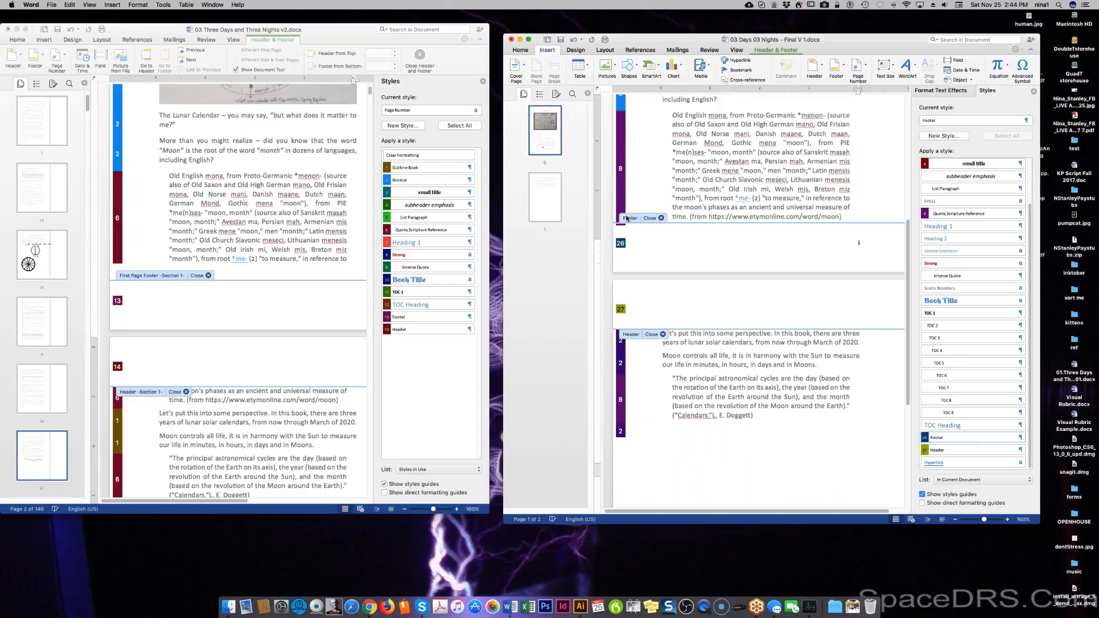
Switch the Styles pane's List filter to Styles in Use, then click back into the footer.
{"action": "right_click", "coordinate": [791, 246]}
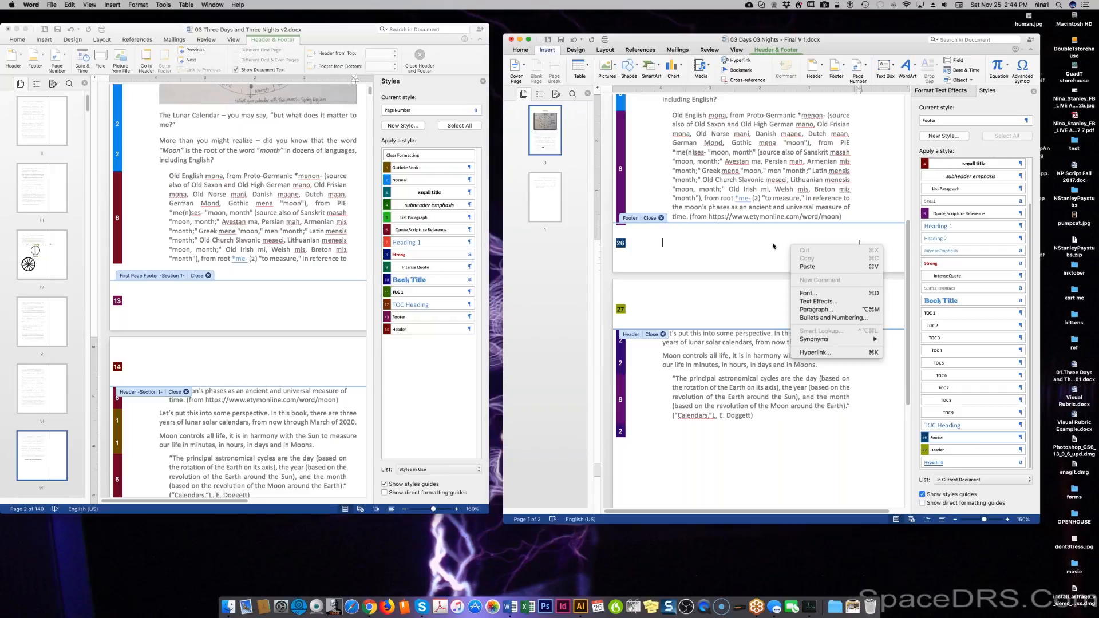
{"action": "left_click", "coordinate": [756, 245]}
{"action": "scroll", "coordinate": [845, 323], "scroll_direction": "down", "scroll_amount": 4}
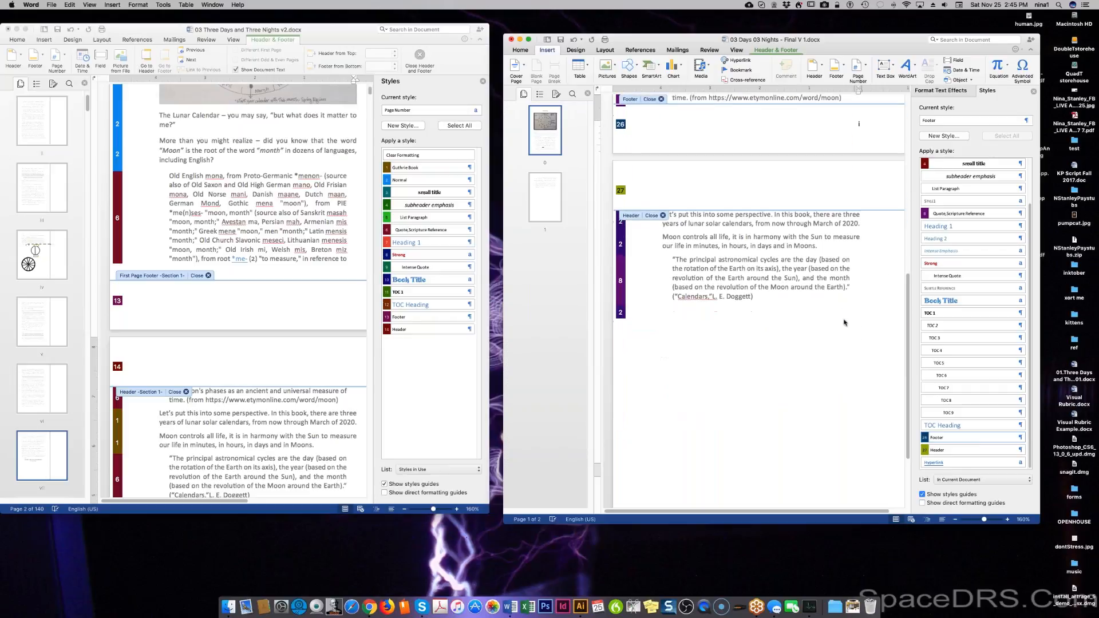
{"action": "scroll", "coordinate": [844, 322], "scroll_direction": "down", "scroll_amount": 3}
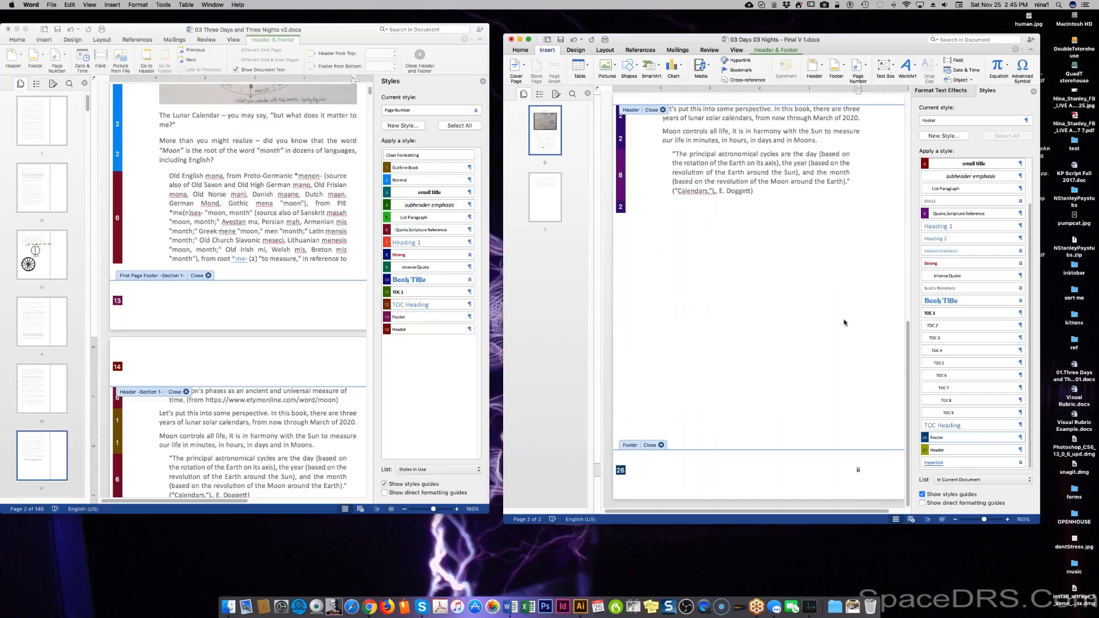
{"action": "scroll", "coordinate": [844, 323], "scroll_direction": "up", "scroll_amount": 1}
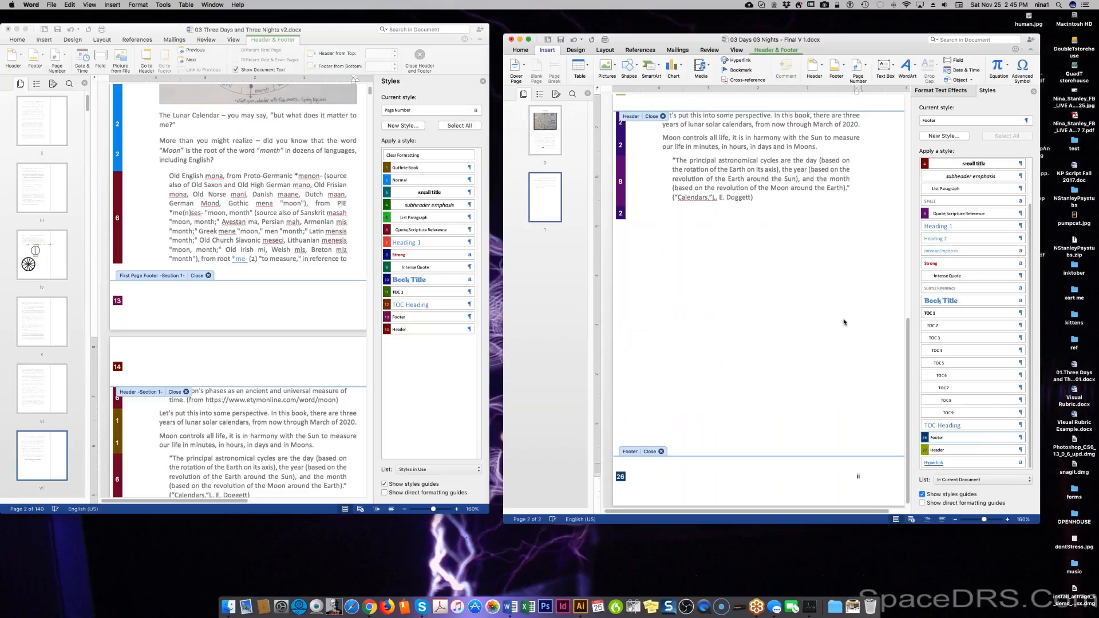
{"action": "left_click", "coordinate": [961, 481]}
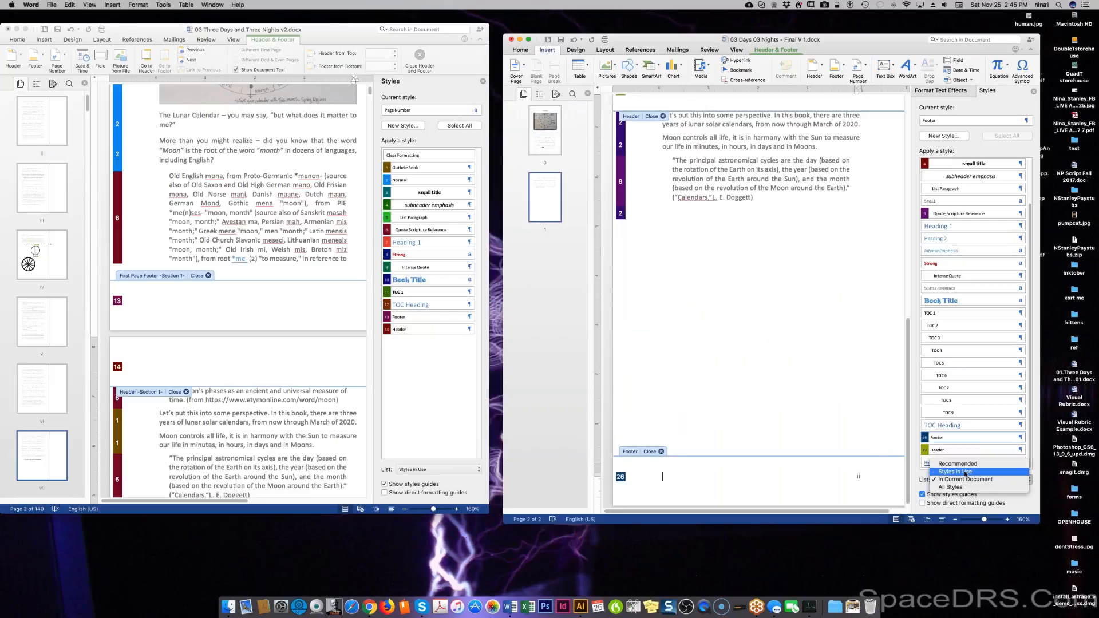
{"action": "left_click", "coordinate": [966, 473]}
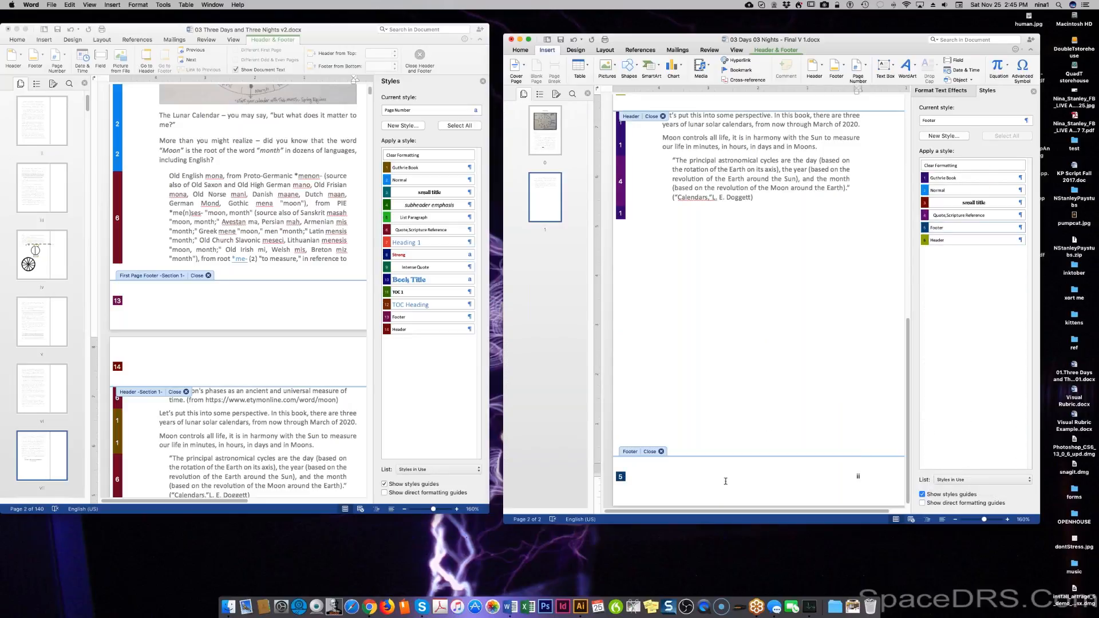
{"action": "left_click", "coordinate": [642, 473]}
Apply i, ii, iii page numbering with a fixed starting number so page one reads i.
{"action": "left_click", "coordinate": [858, 478]}
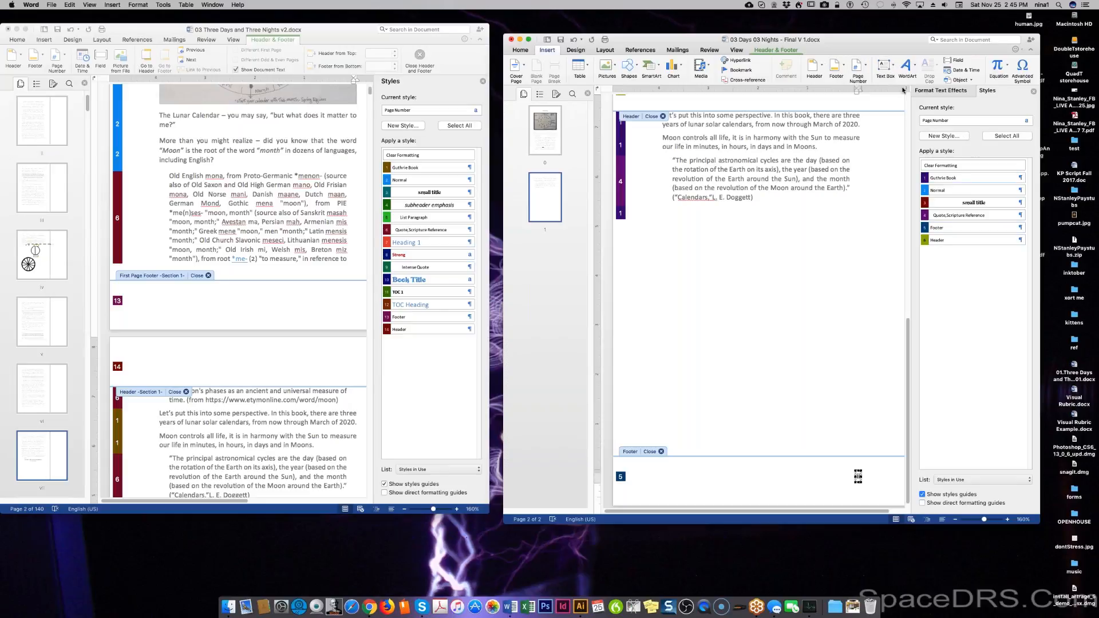
{"action": "left_click", "coordinate": [862, 71]}
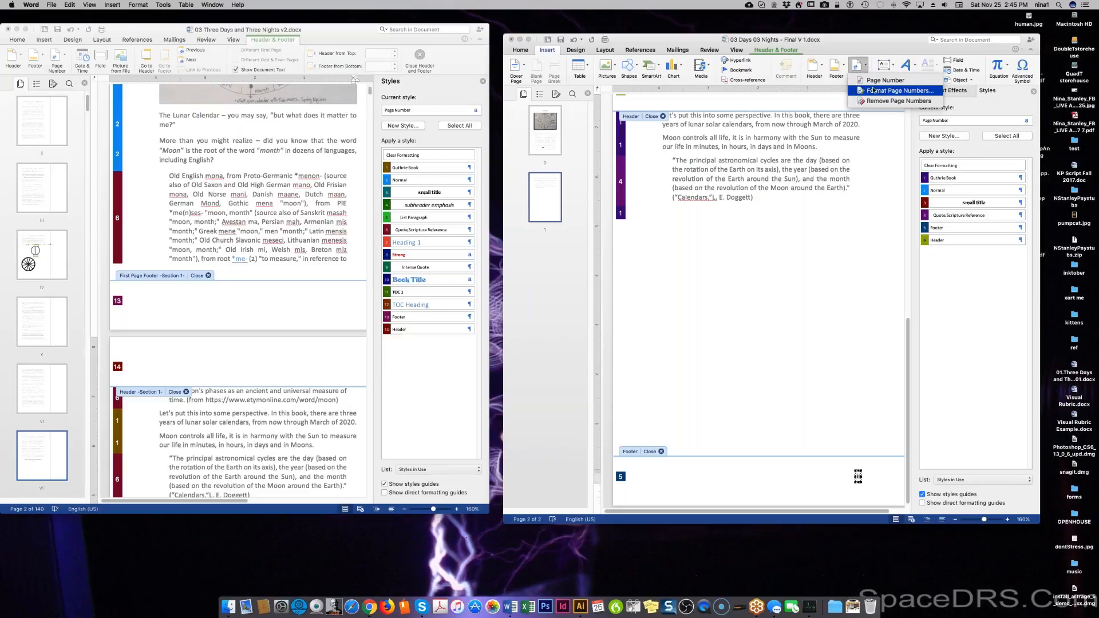
{"action": "left_click", "coordinate": [875, 92]}
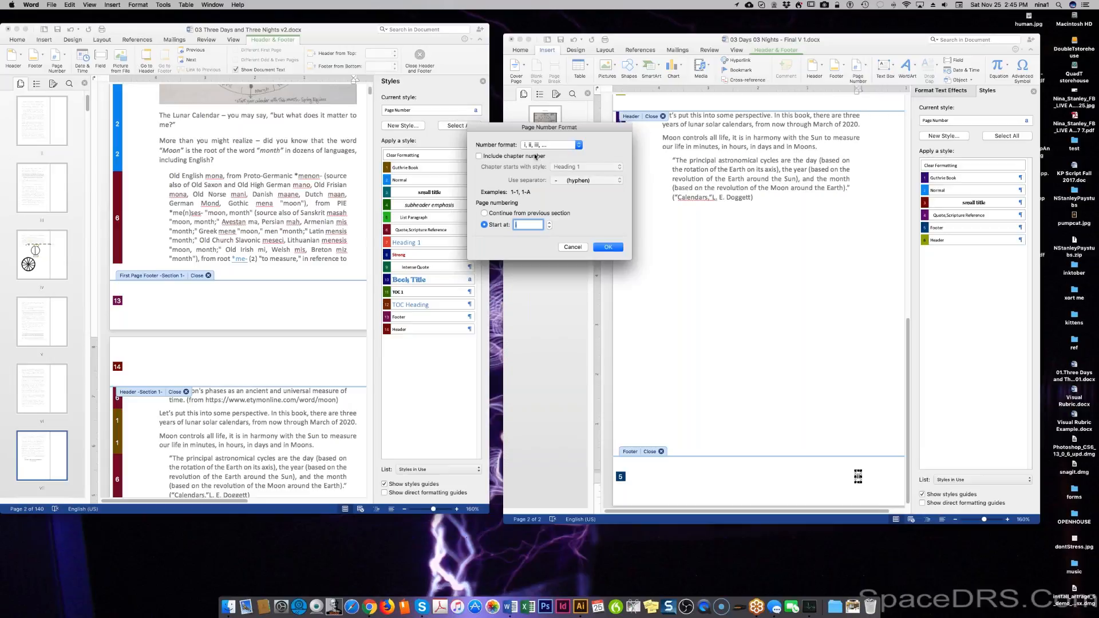
{"action": "left_click", "coordinate": [608, 247]}
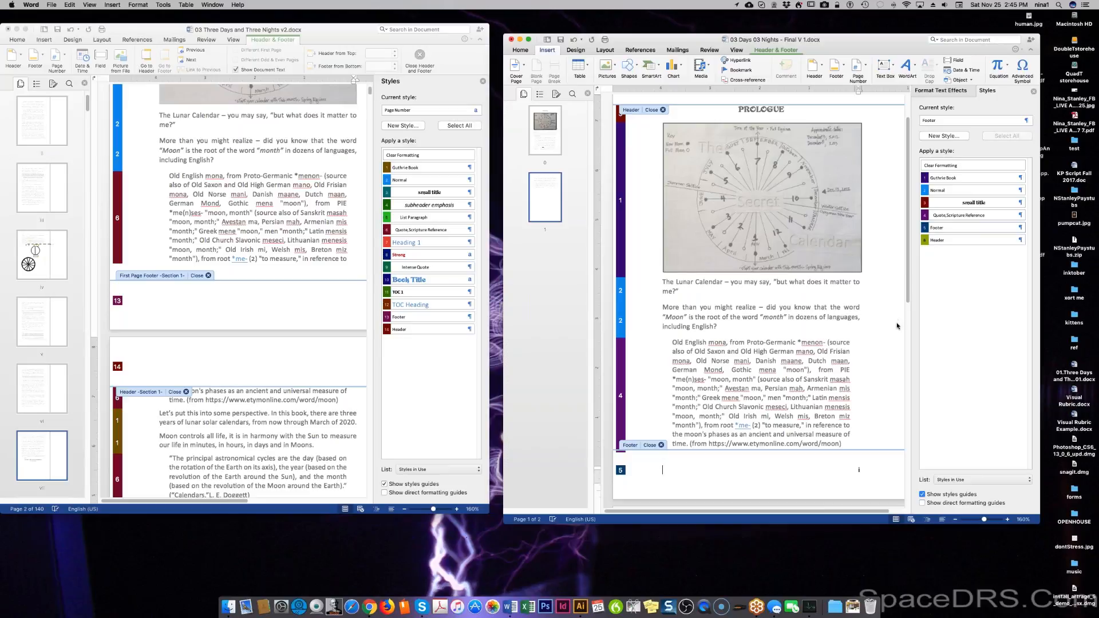
{"action": "scroll", "coordinate": [857, 455], "scroll_direction": "down", "scroll_amount": 10}
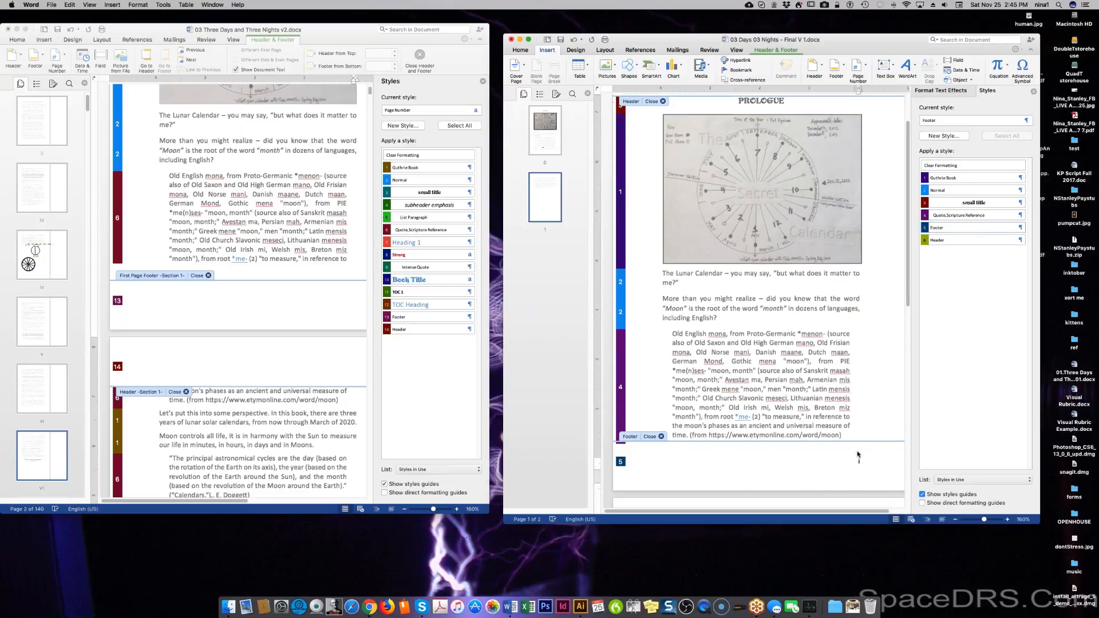
{"action": "scroll", "coordinate": [758, 287], "scroll_direction": "down", "scroll_amount": 6}
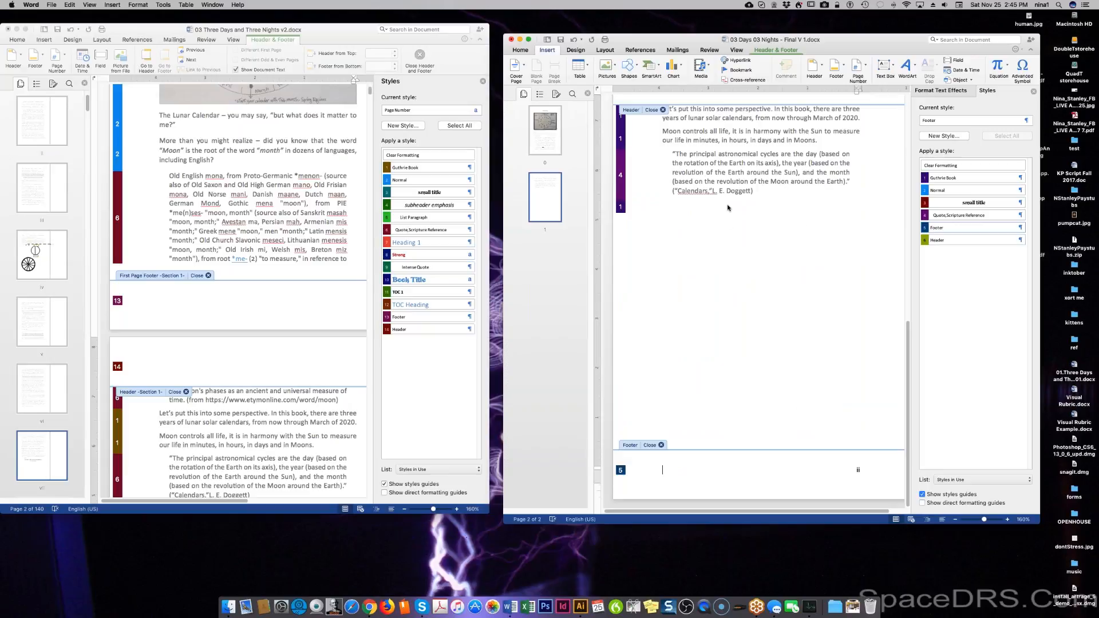
{"action": "left_click", "coordinate": [256, 196]}
{"action": "scroll", "coordinate": [210, 258], "scroll_direction": "down", "scroll_amount": 1}
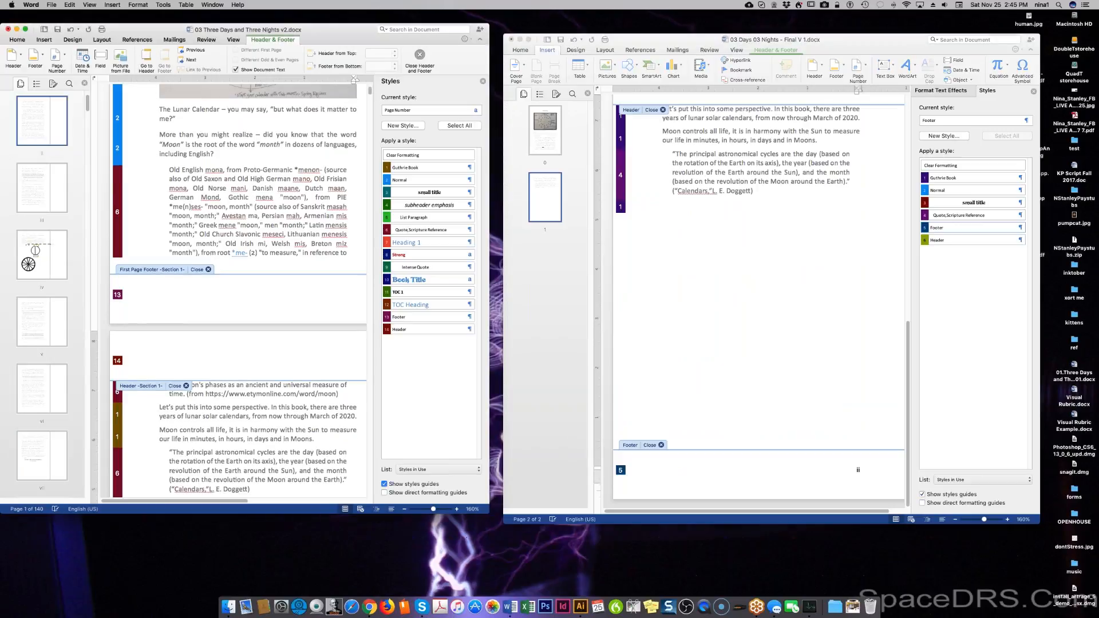
{"action": "scroll", "coordinate": [253, 178], "scroll_direction": "down", "scroll_amount": 2}
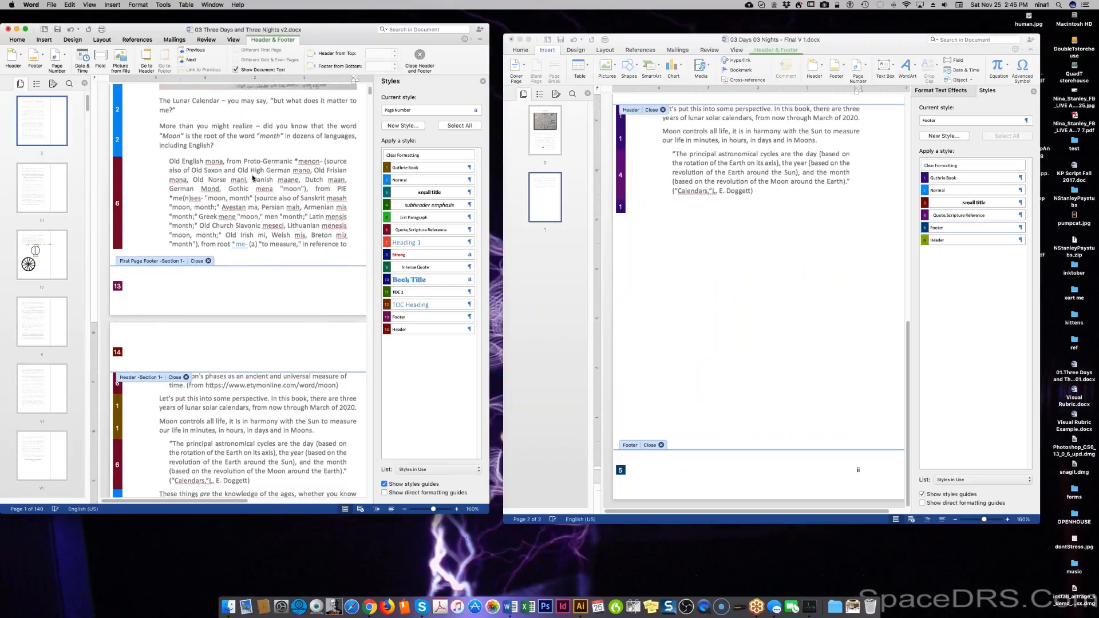
{"action": "left_click", "coordinate": [766, 191]}
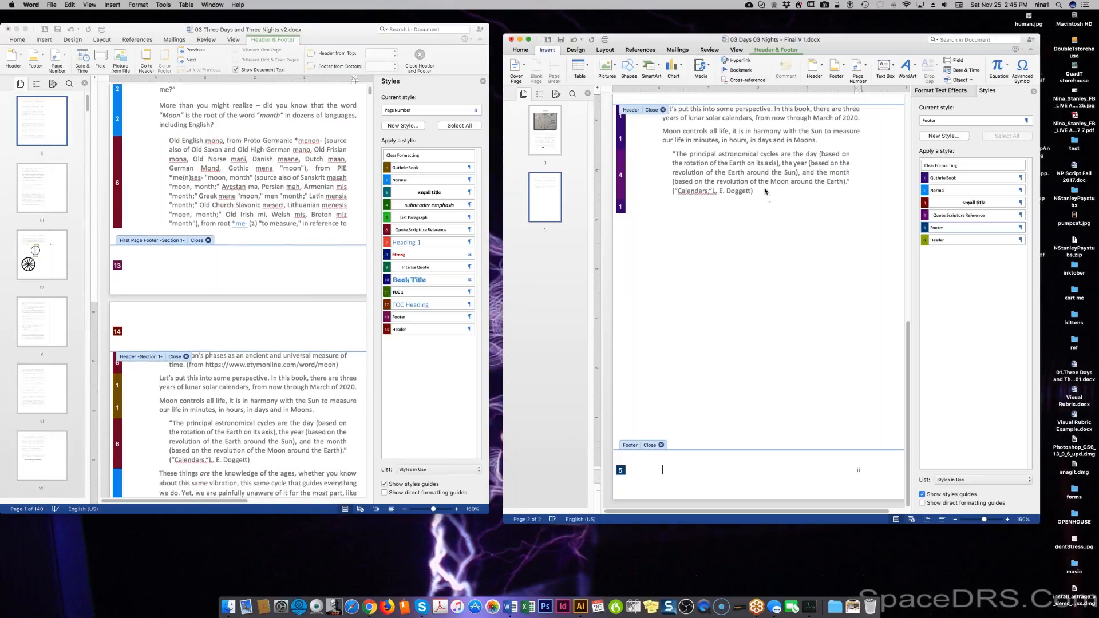
{"action": "left_click", "coordinate": [424, 218]}
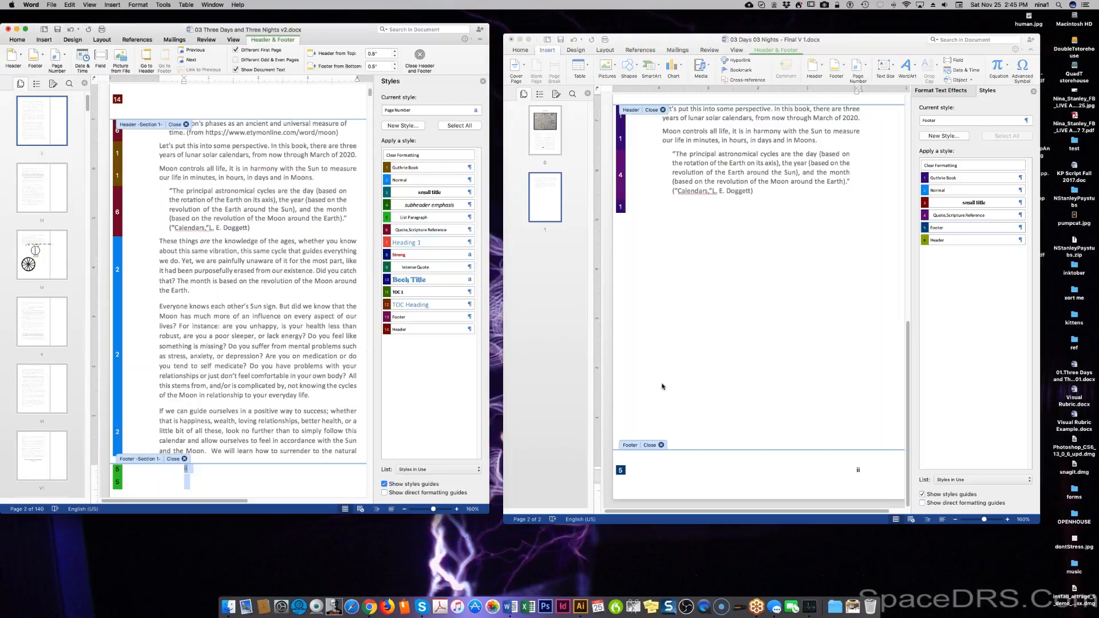
{"action": "left_click", "coordinate": [764, 202]}
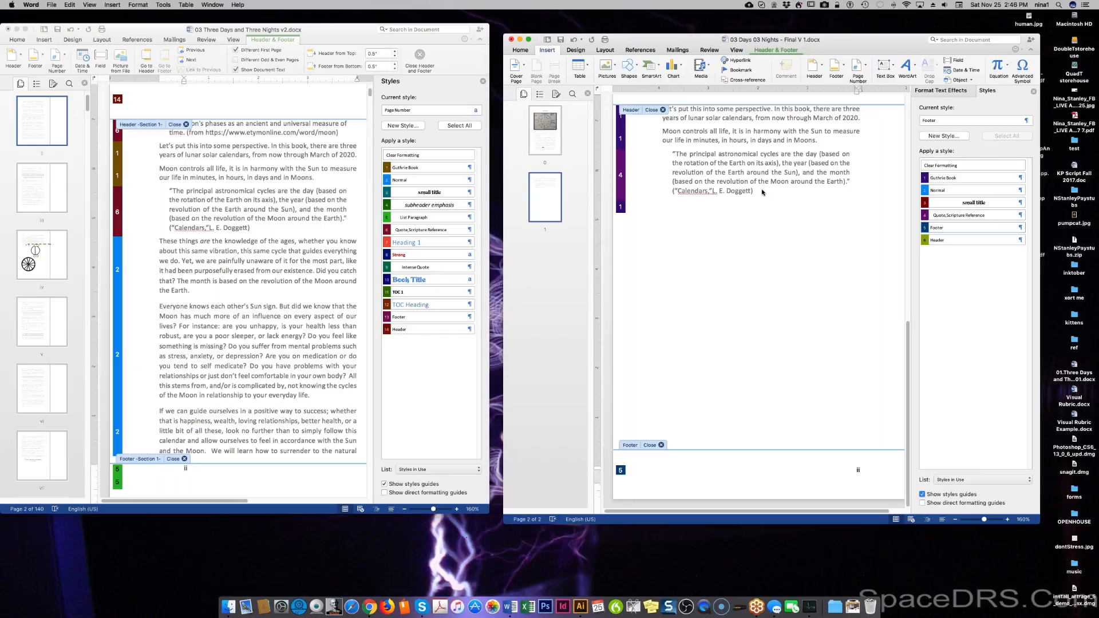
Add a centred line reading CITATION beneath the Doggett quotation and select the word.
{"action": "double_click", "coordinate": [760, 193]}
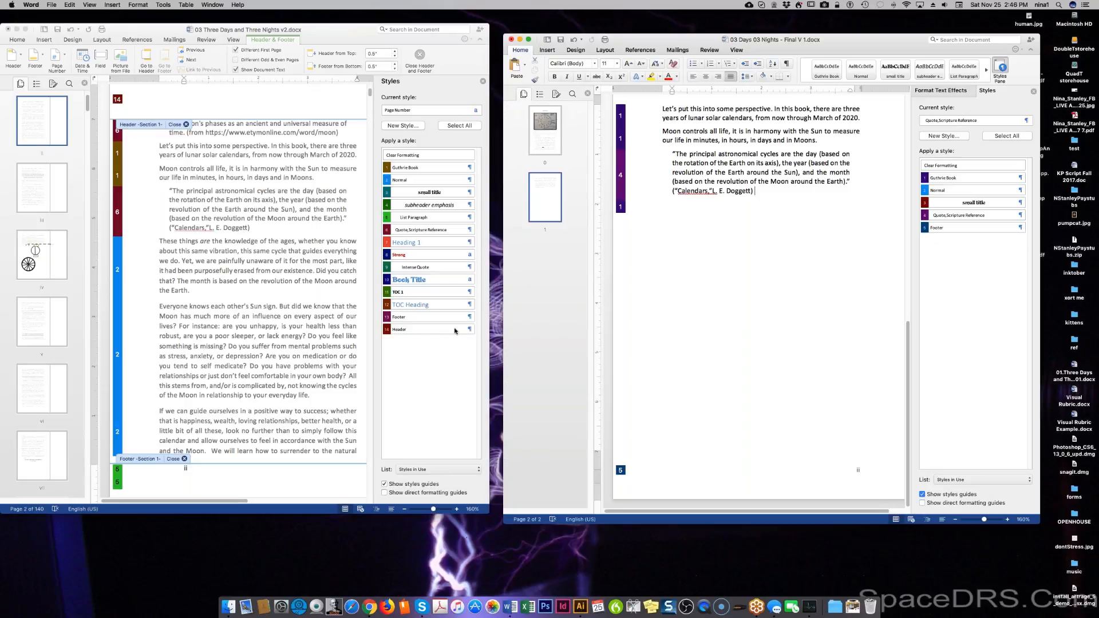
{"action": "key", "text": "Down"}
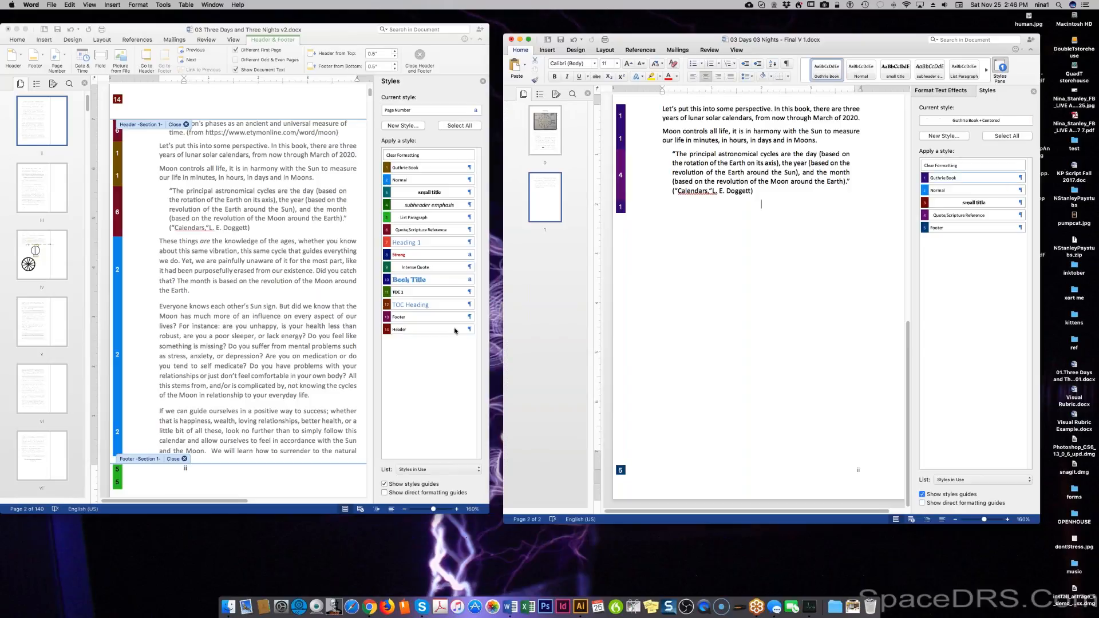
{"action": "type", "text": "CITATIONS"}
{"action": "key", "text": "BackSpace"}
{"action": "double_click", "coordinate": [759, 204]}
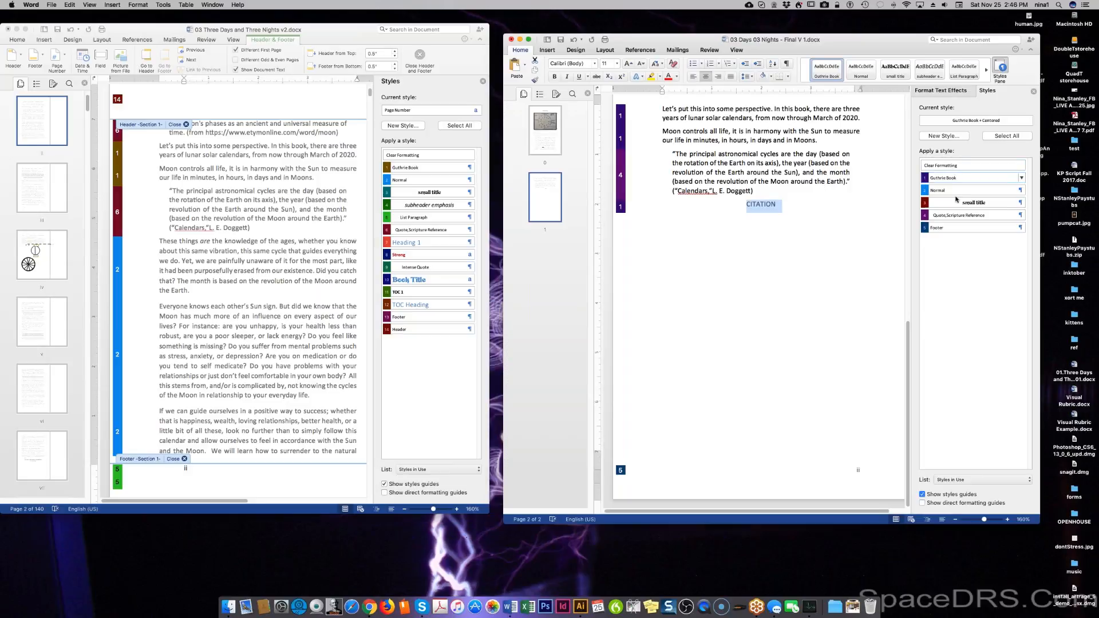
{"action": "left_click", "coordinate": [960, 137]}
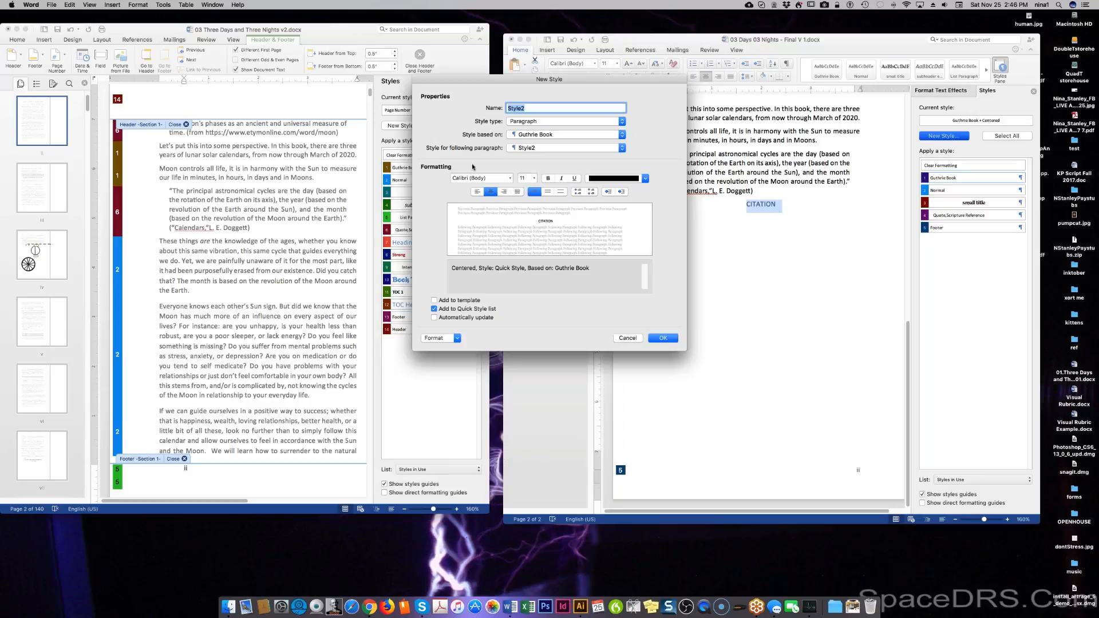
{"action": "type", "text": "CITATION"}
{"action": "key", "text": "BackSpace"}
{"action": "key", "text": "BackSpace"}
{"action": "key", "text": "BackSpace"}
{"action": "key", "text": "BackSpace"}
{"action": "key", "text": "BackSpace"}
{"action": "key", "text": "BackSpace"}
{"action": "key", "text": "BackSpace"}
{"action": "left_click", "coordinate": [626, 338]}
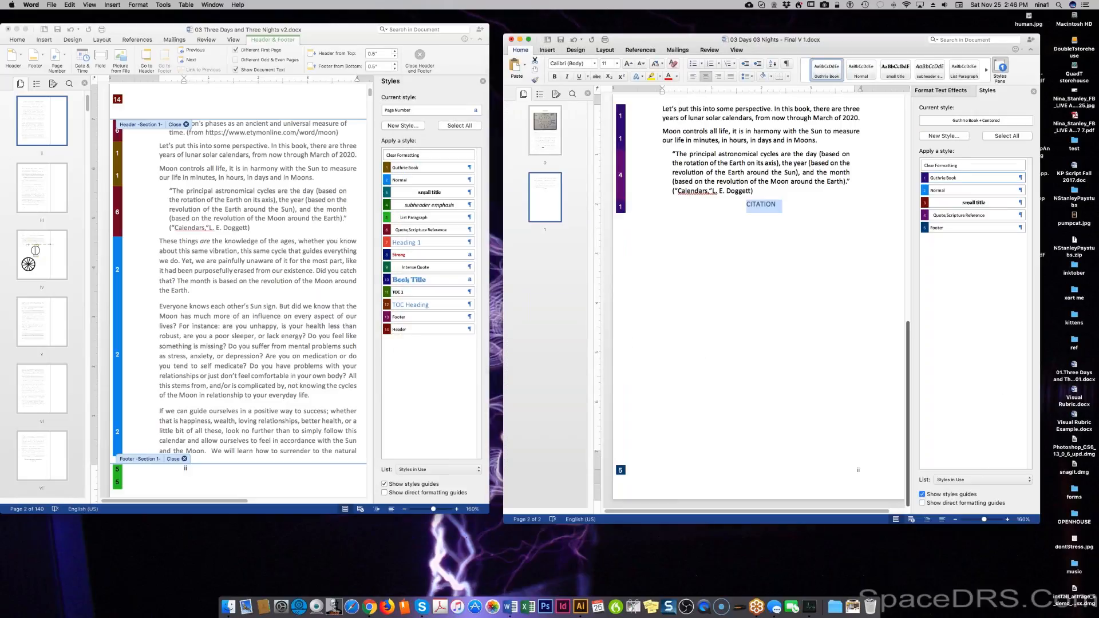
{"action": "left_click", "coordinate": [953, 479]}
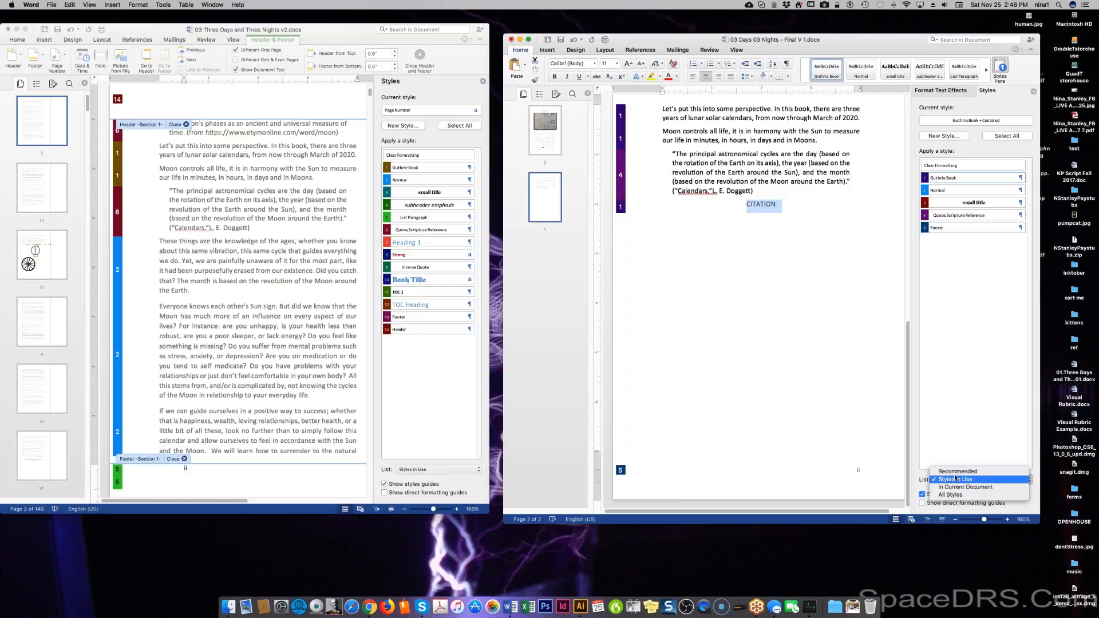
{"action": "left_click", "coordinate": [953, 495]}
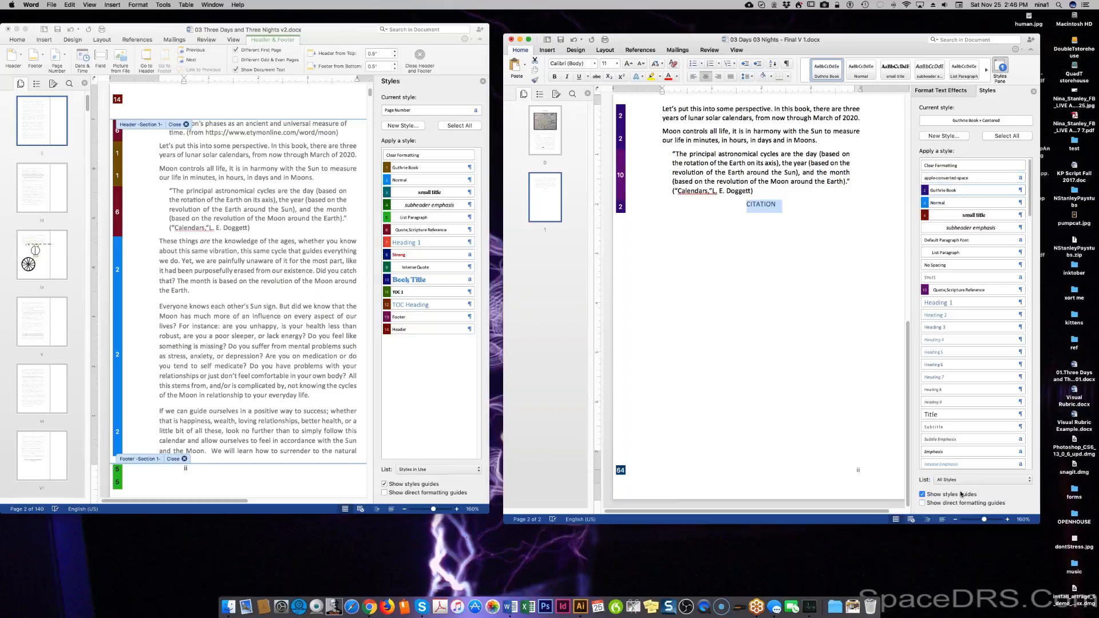
{"action": "left_click", "coordinate": [964, 481]}
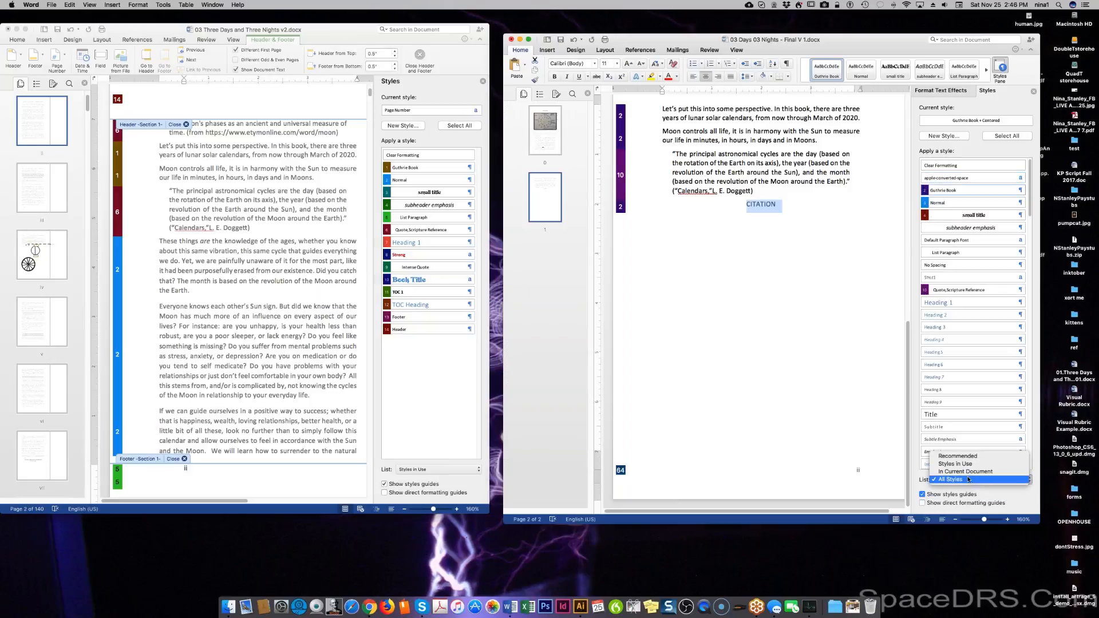
{"action": "left_click", "coordinate": [966, 472]}
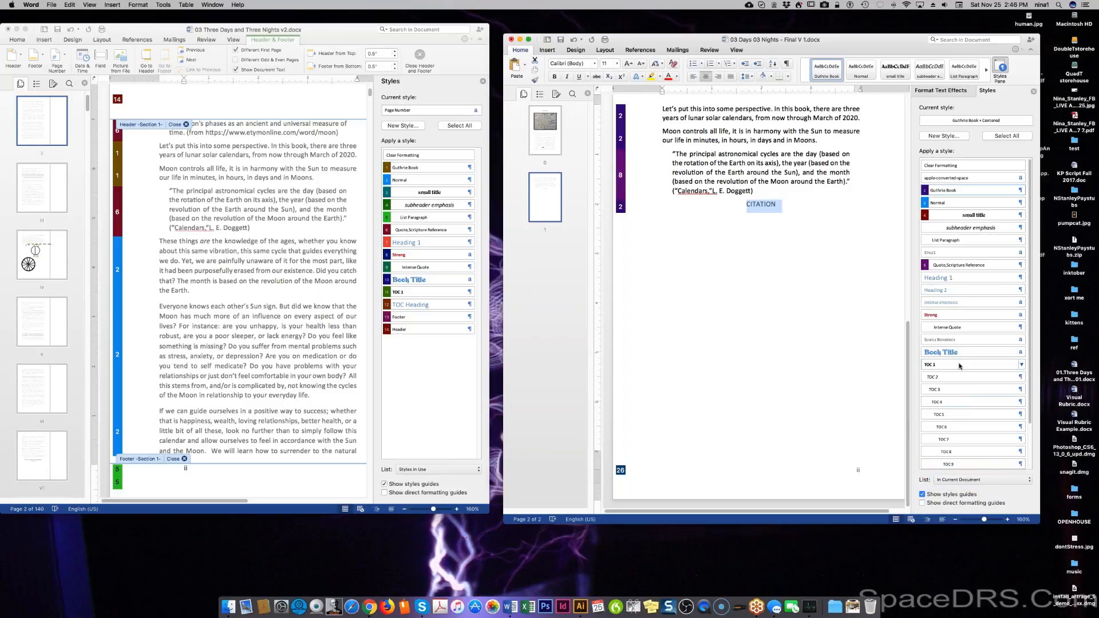
{"action": "scroll", "coordinate": [986, 321], "scroll_direction": "down", "scroll_amount": 3}
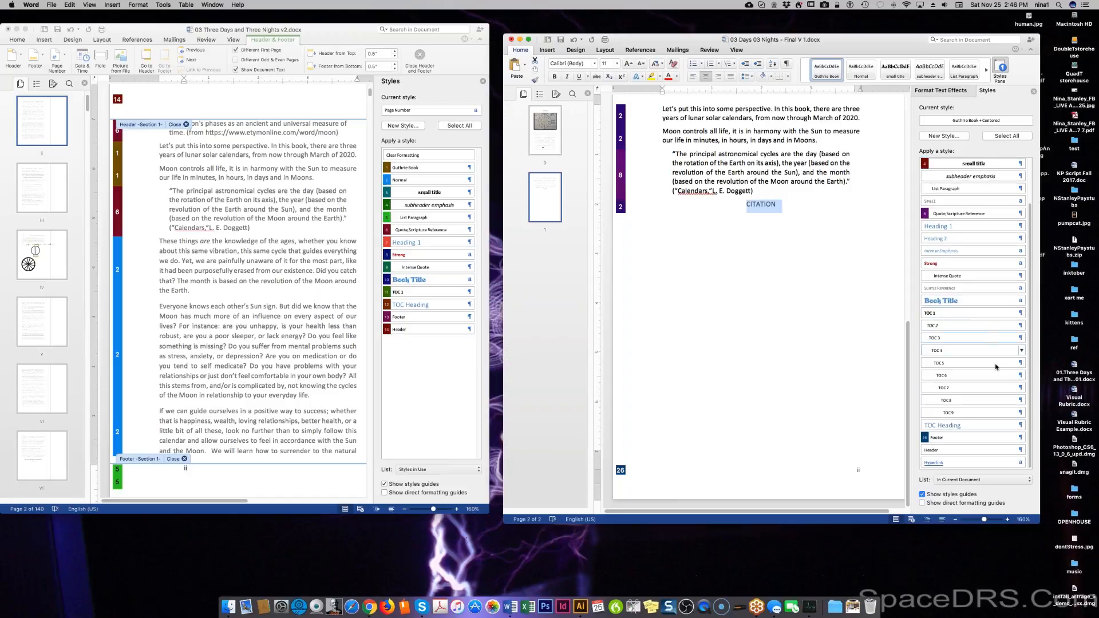
{"action": "scroll", "coordinate": [996, 392], "scroll_direction": "up", "scroll_amount": 3}
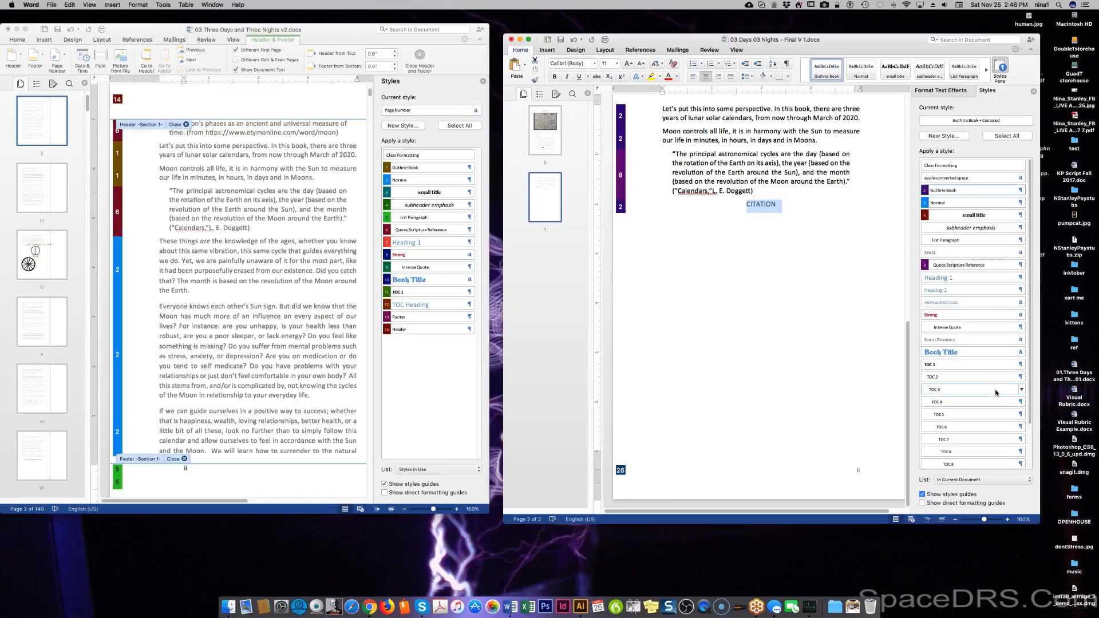
{"action": "scroll", "coordinate": [996, 392], "scroll_direction": "down", "scroll_amount": 3}
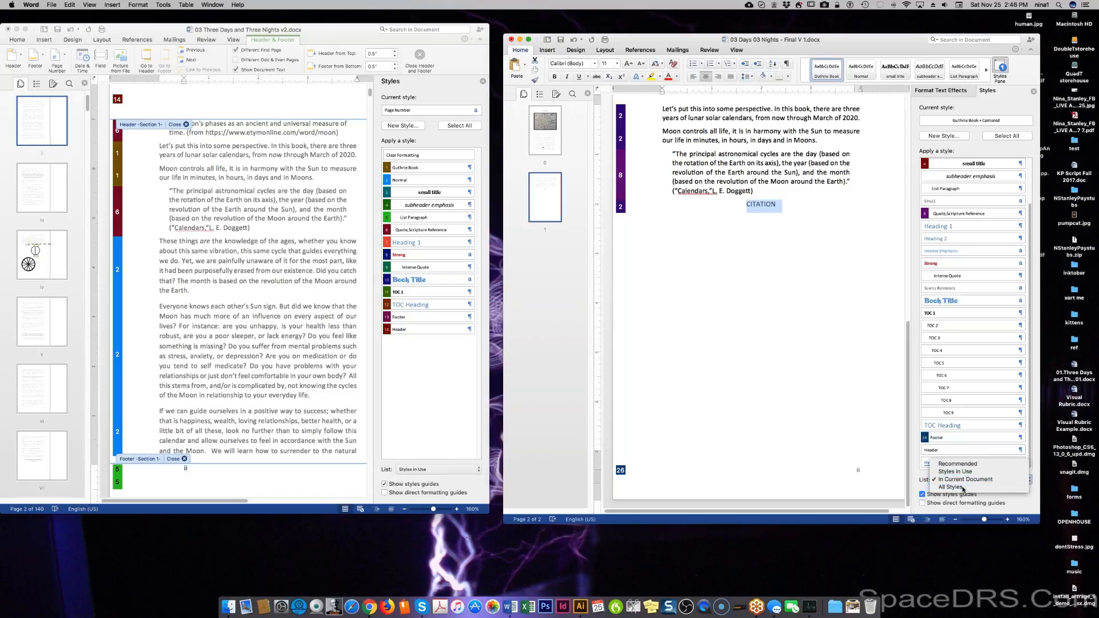
{"action": "left_click", "coordinate": [982, 480]}
{"action": "left_click", "coordinate": [971, 395]}
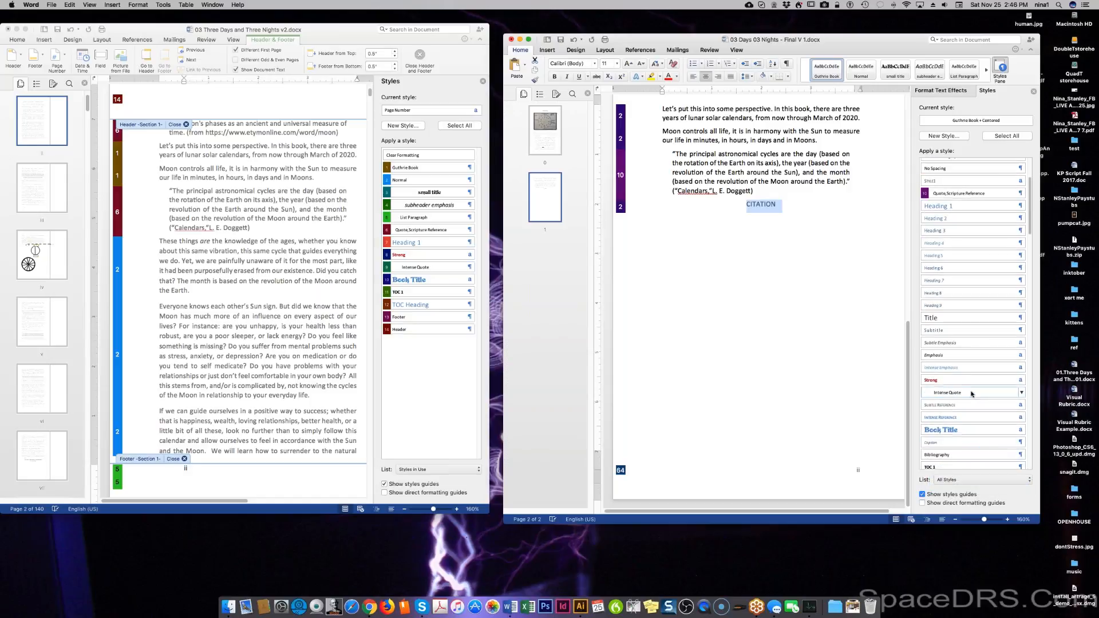
{"action": "scroll", "coordinate": [972, 394], "scroll_direction": "down", "scroll_amount": 20}
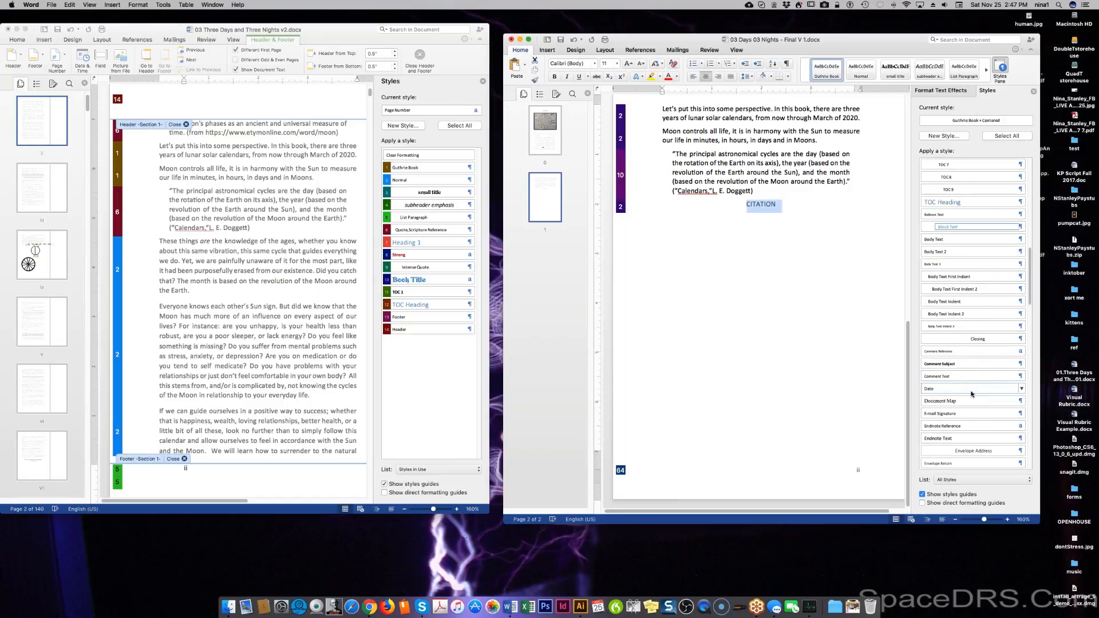
{"action": "scroll", "coordinate": [972, 394], "scroll_direction": "down", "scroll_amount": 20}
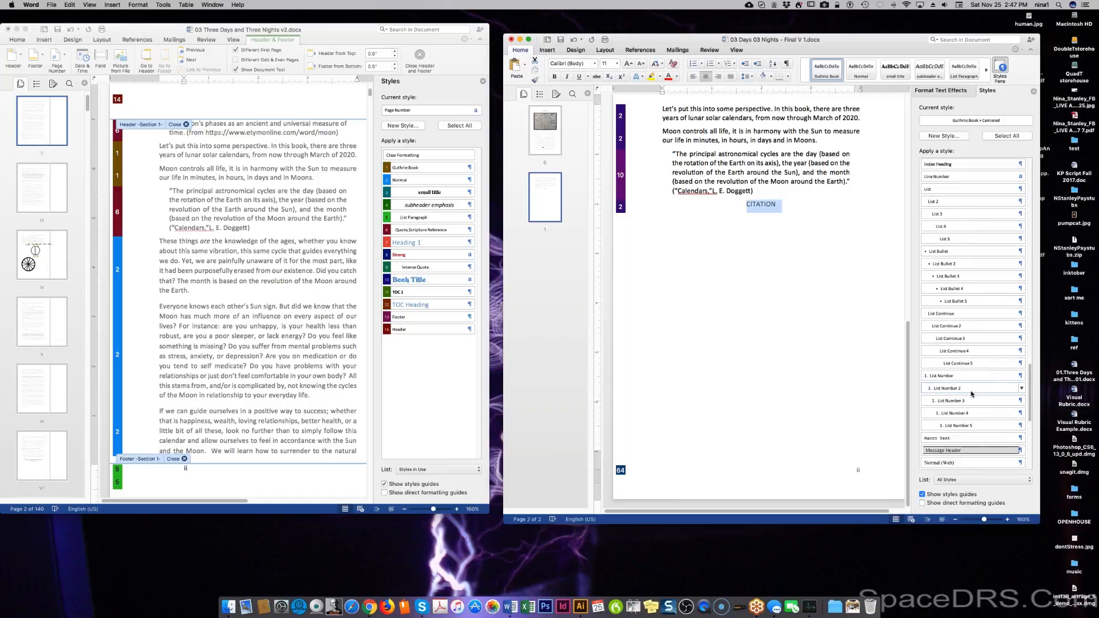
{"action": "scroll", "coordinate": [971, 394], "scroll_direction": "down", "scroll_amount": 5}
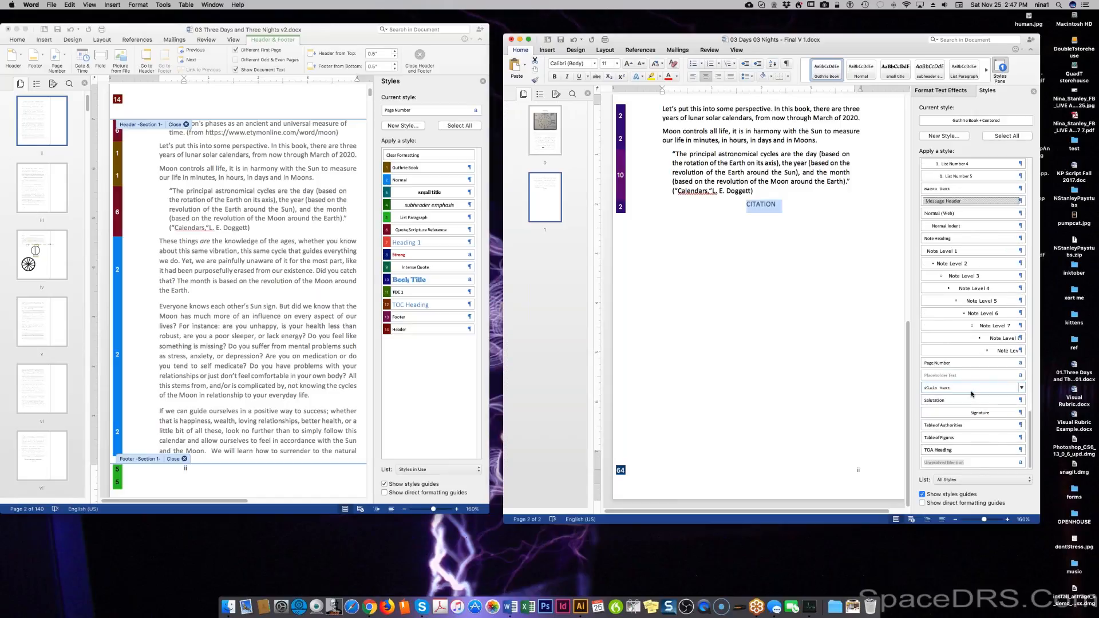
{"action": "scroll", "coordinate": [971, 394], "scroll_direction": "up", "scroll_amount": 15}
{"action": "scroll", "coordinate": [971, 394], "scroll_direction": "up", "scroll_amount": 5}
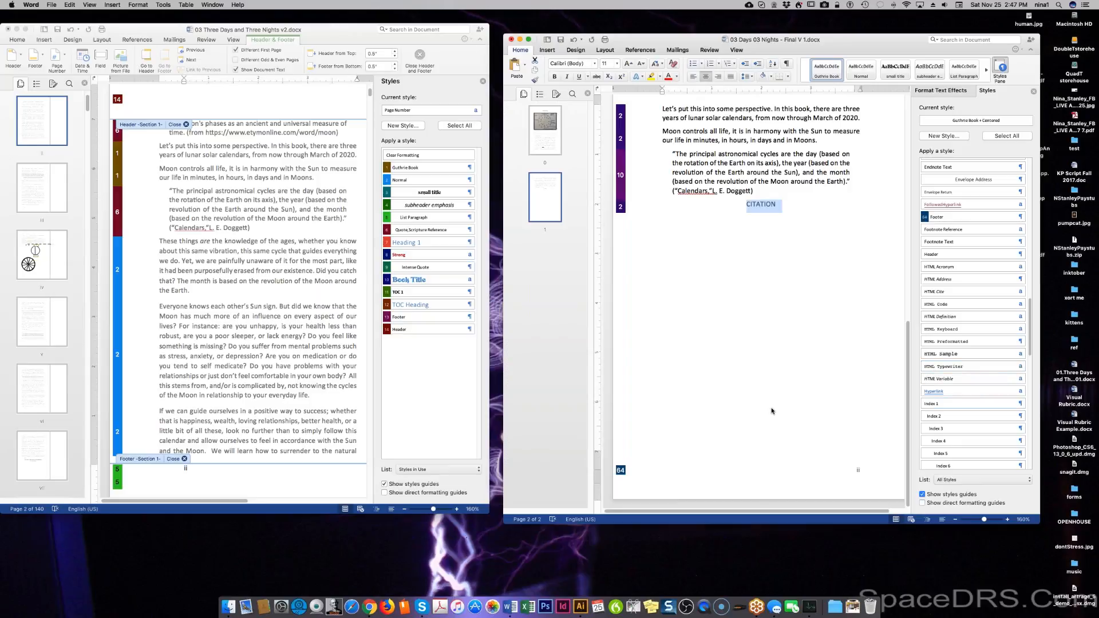
{"action": "left_click", "coordinate": [767, 336]}
{"action": "triple_click", "coordinate": [765, 204]}
{"action": "scroll", "coordinate": [992, 417], "scroll_direction": "down", "scroll_amount": 4}
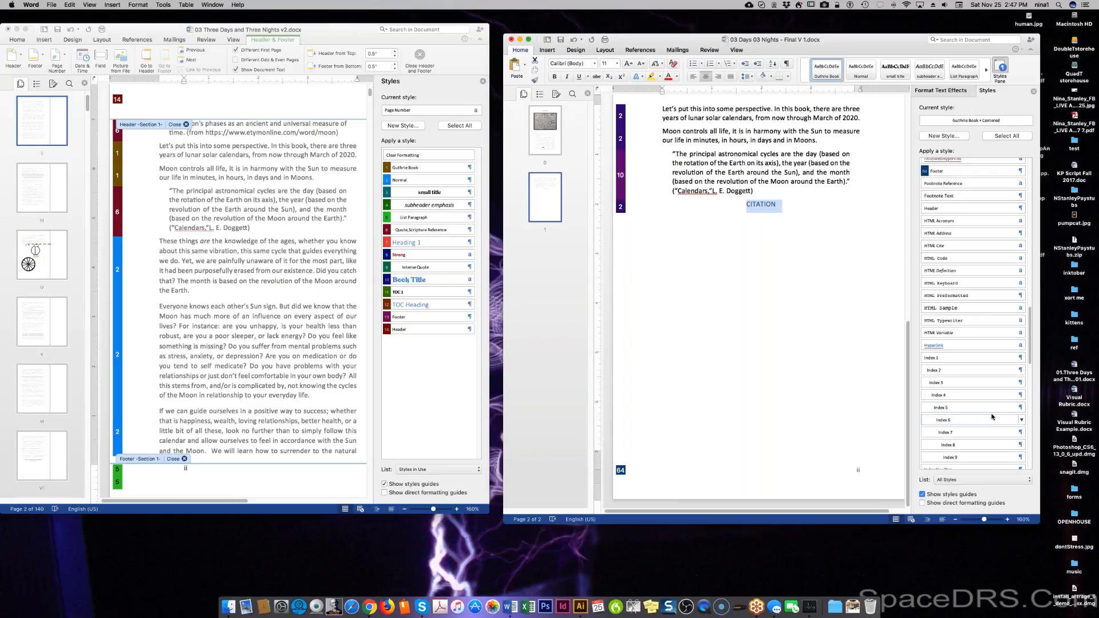
{"action": "scroll", "coordinate": [992, 417], "scroll_direction": "down", "scroll_amount": 10}
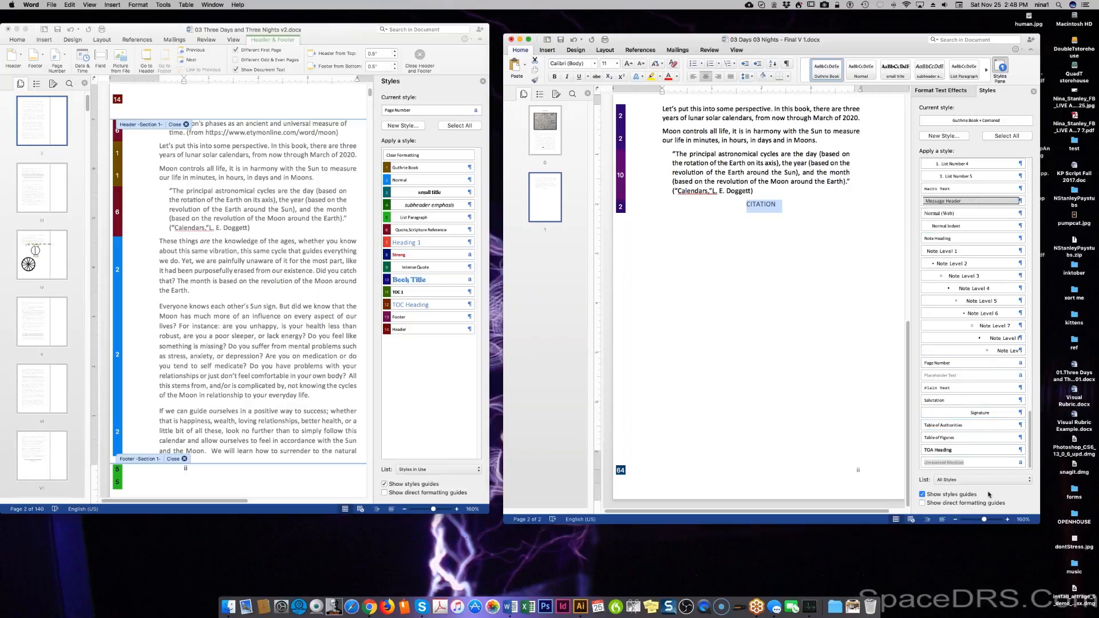
{"action": "scroll", "coordinate": [986, 438], "scroll_direction": "up", "scroll_amount": 15}
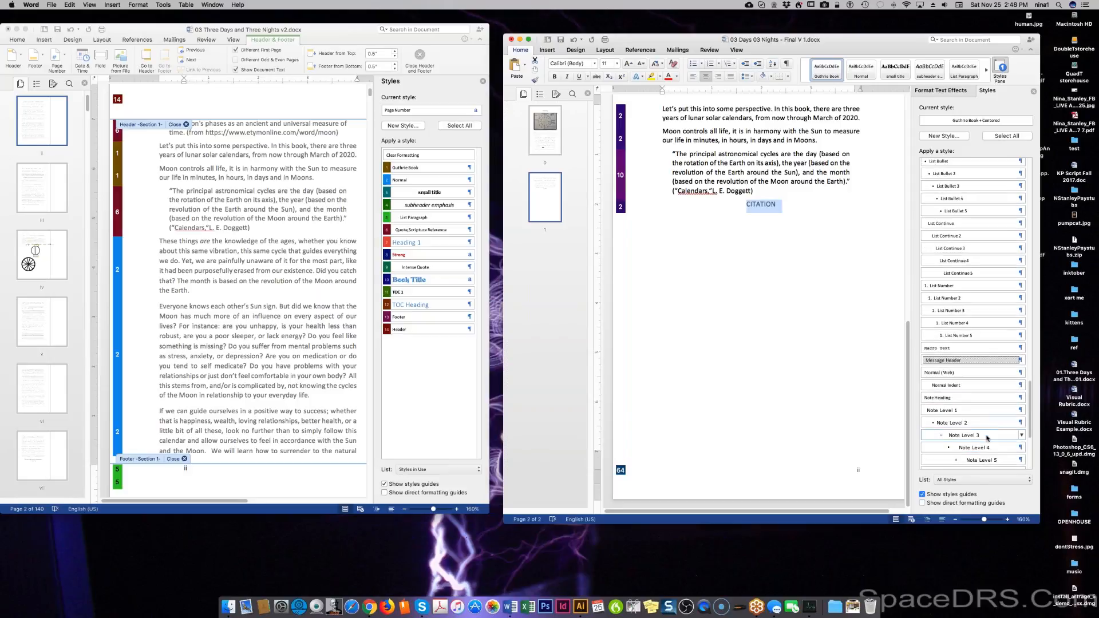
{"action": "scroll", "coordinate": [986, 438], "scroll_direction": "down", "scroll_amount": 10}
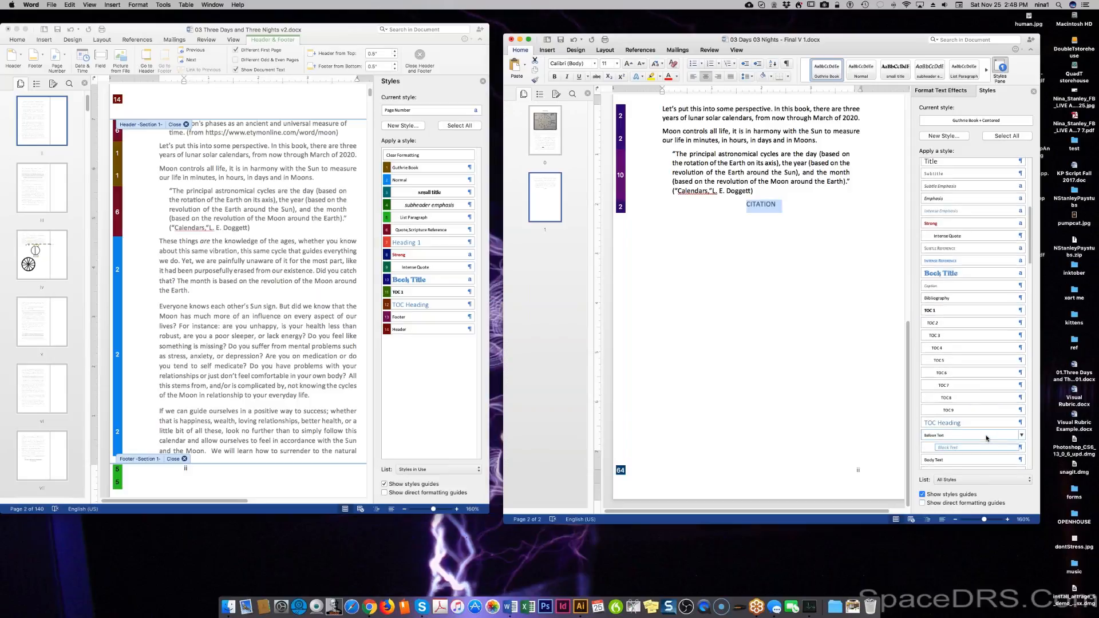
{"action": "scroll", "coordinate": [986, 437], "scroll_direction": "up", "scroll_amount": 10}
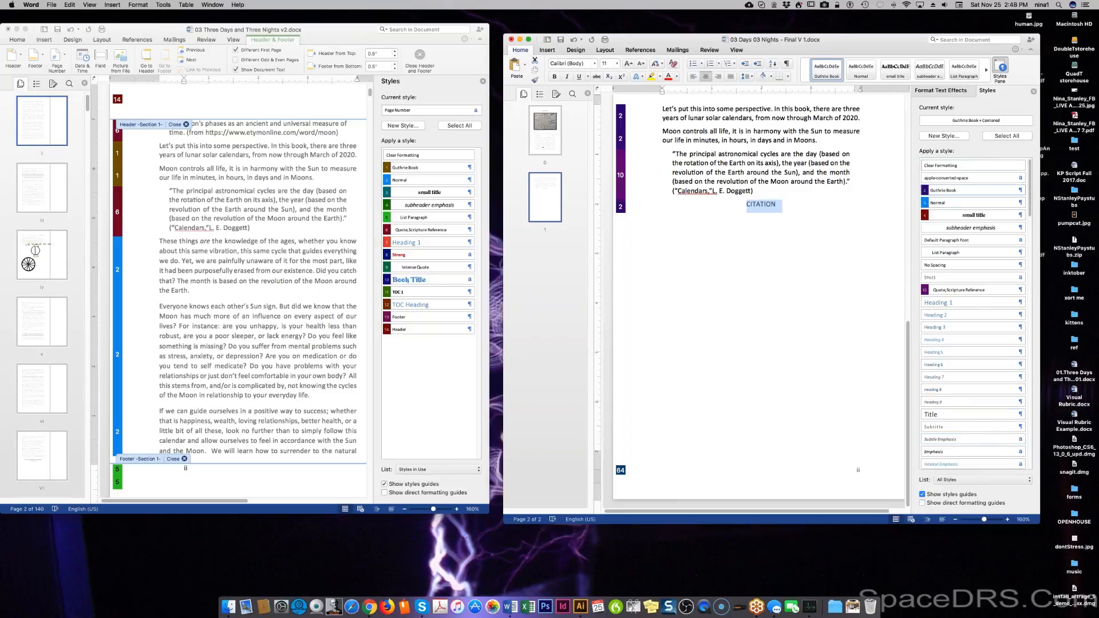
Create the character style 'citation marker': Adobe Gothic Std B, italic, underlined, light green, added to template.
{"action": "left_click", "coordinate": [939, 137]}
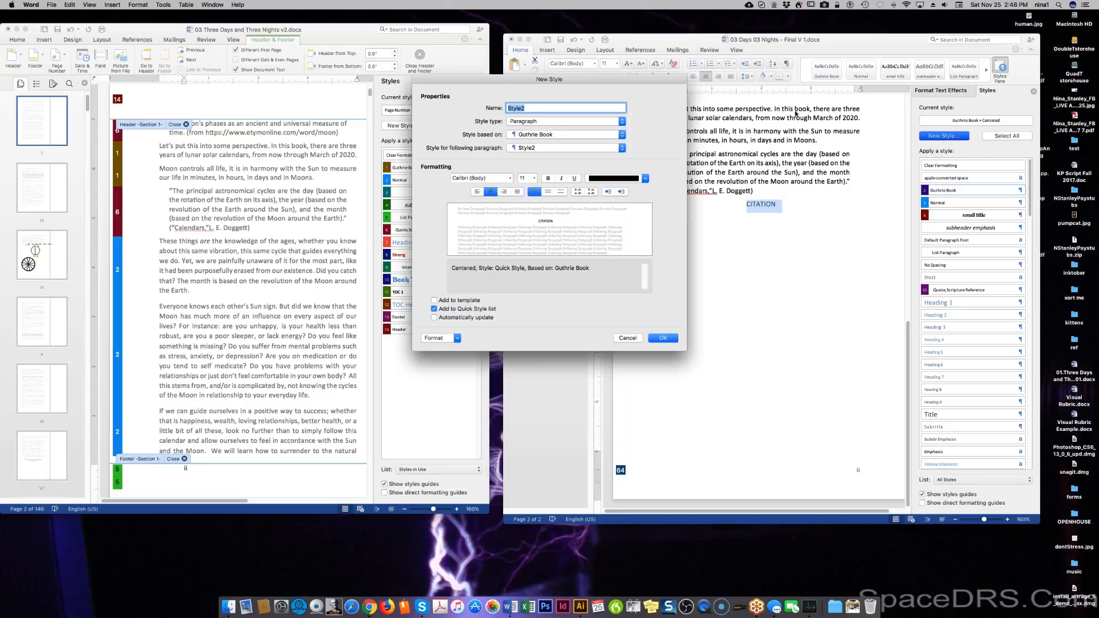
{"action": "type", "text": "citation marker"}
{"action": "left_click", "coordinate": [539, 122]}
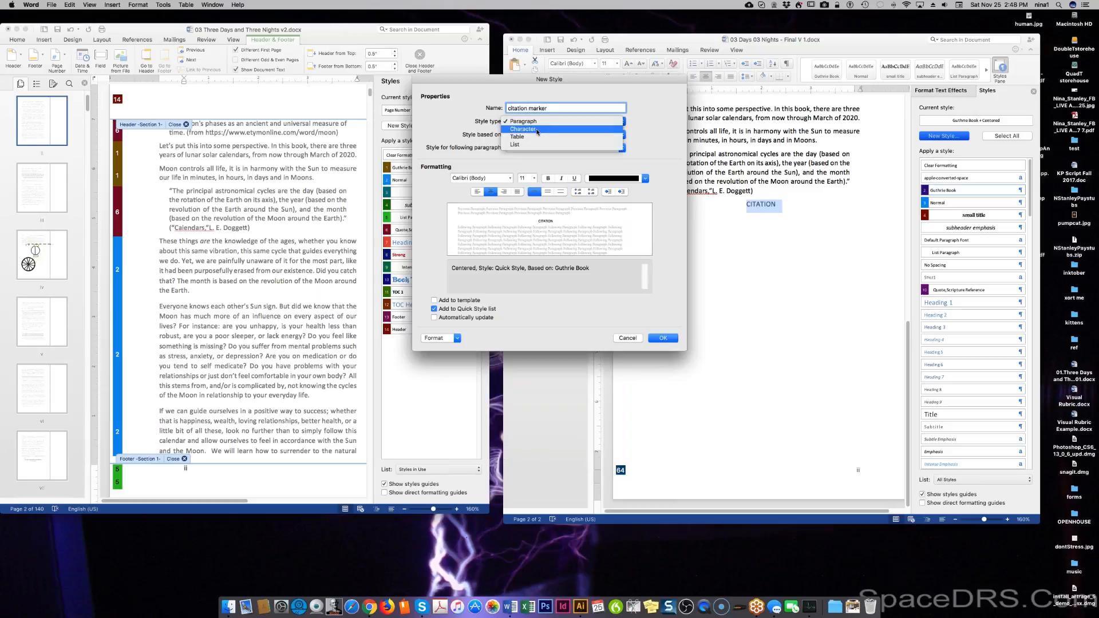
{"action": "left_click", "coordinate": [538, 128]}
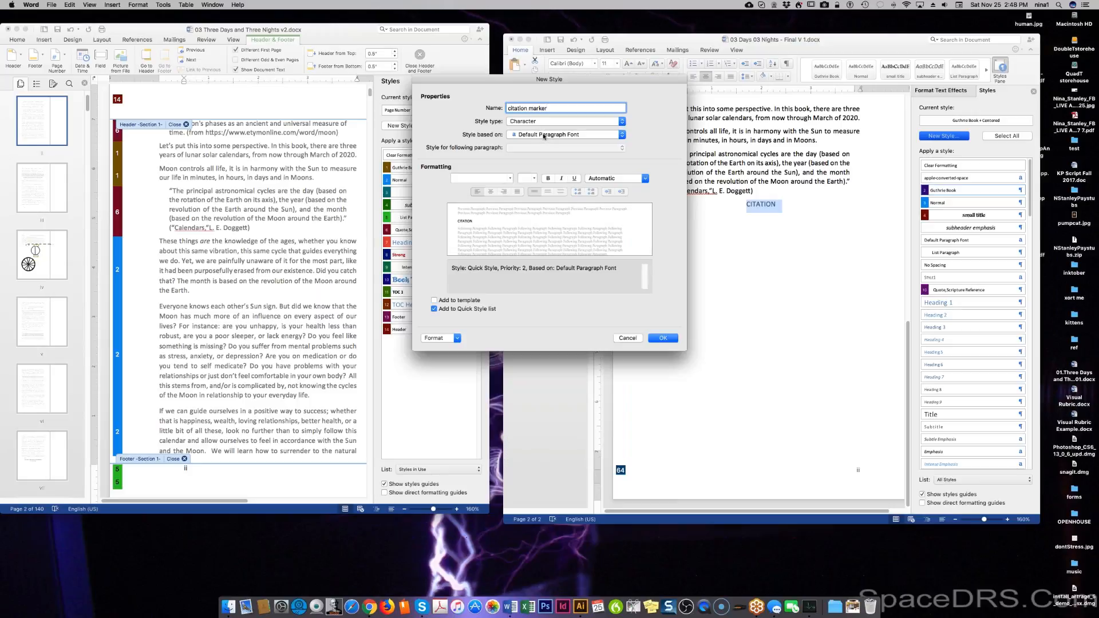
{"action": "left_click", "coordinate": [510, 179]}
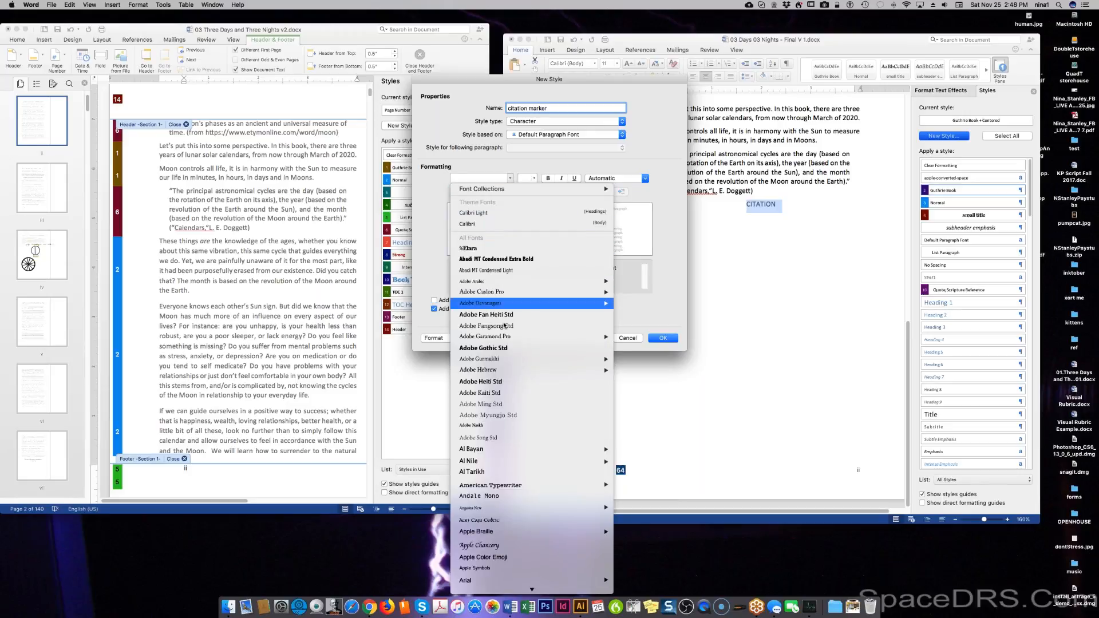
{"action": "left_click", "coordinate": [508, 349]}
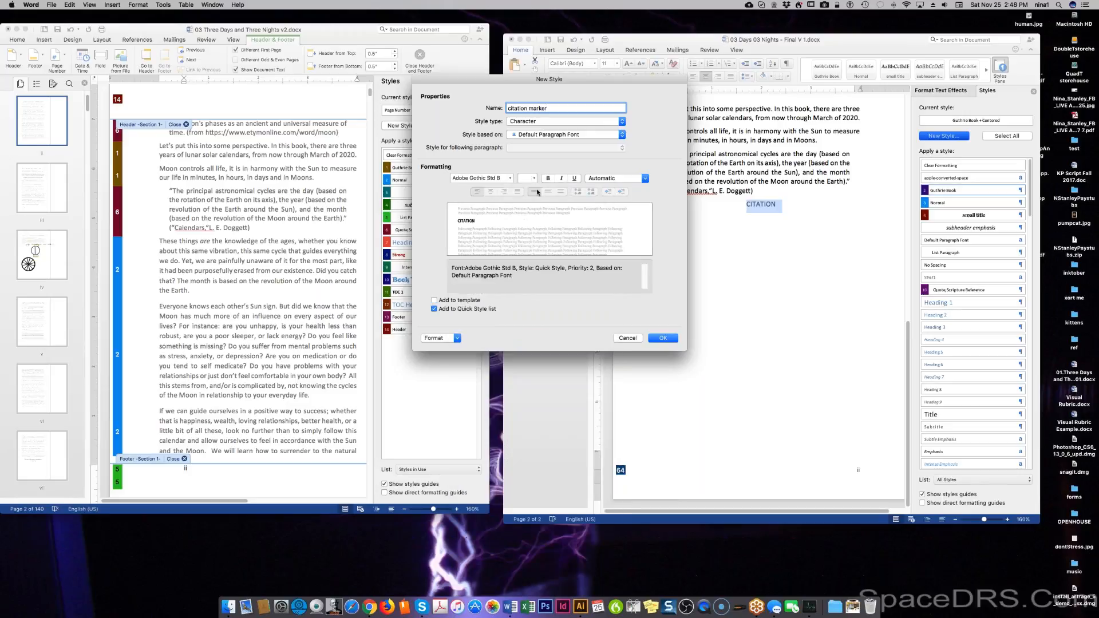
{"action": "left_click", "coordinate": [560, 178]}
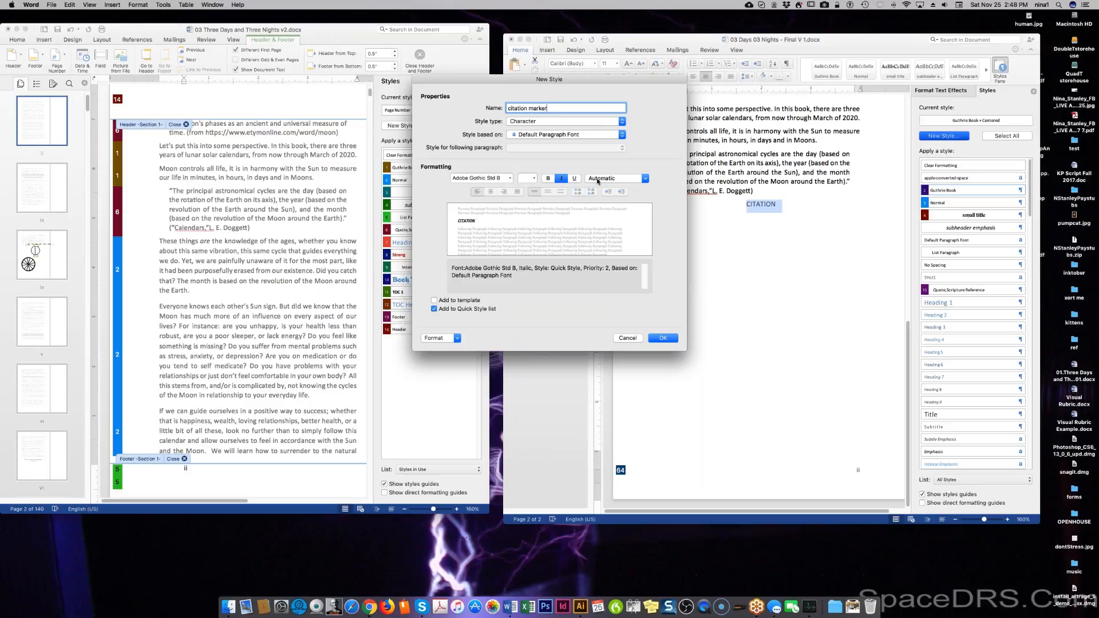
{"action": "left_click", "coordinate": [646, 178]}
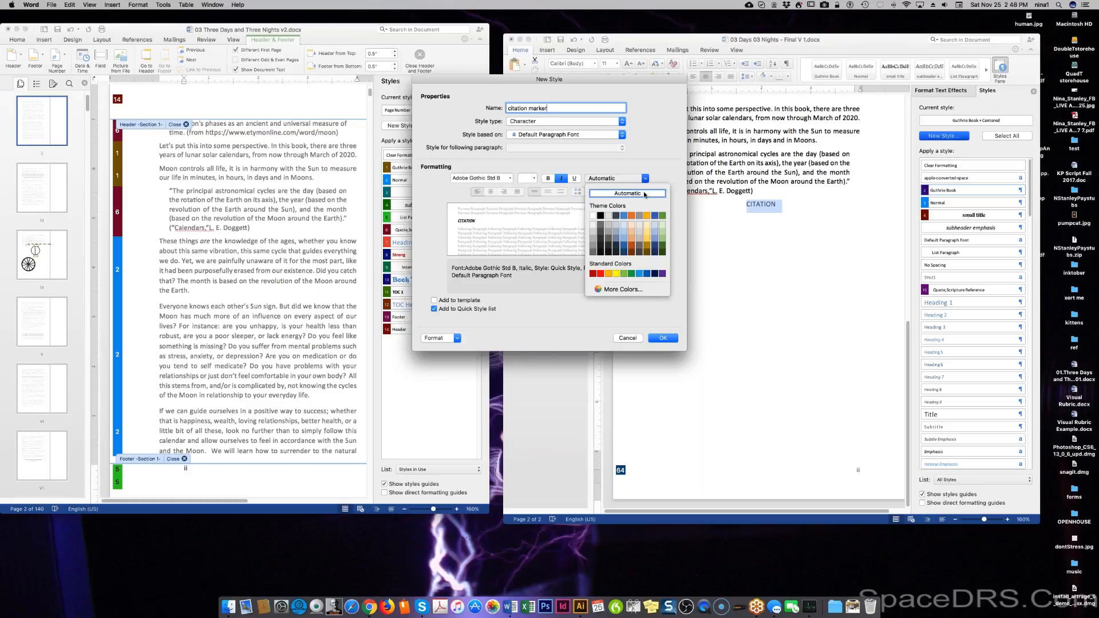
{"action": "left_click", "coordinate": [624, 274]}
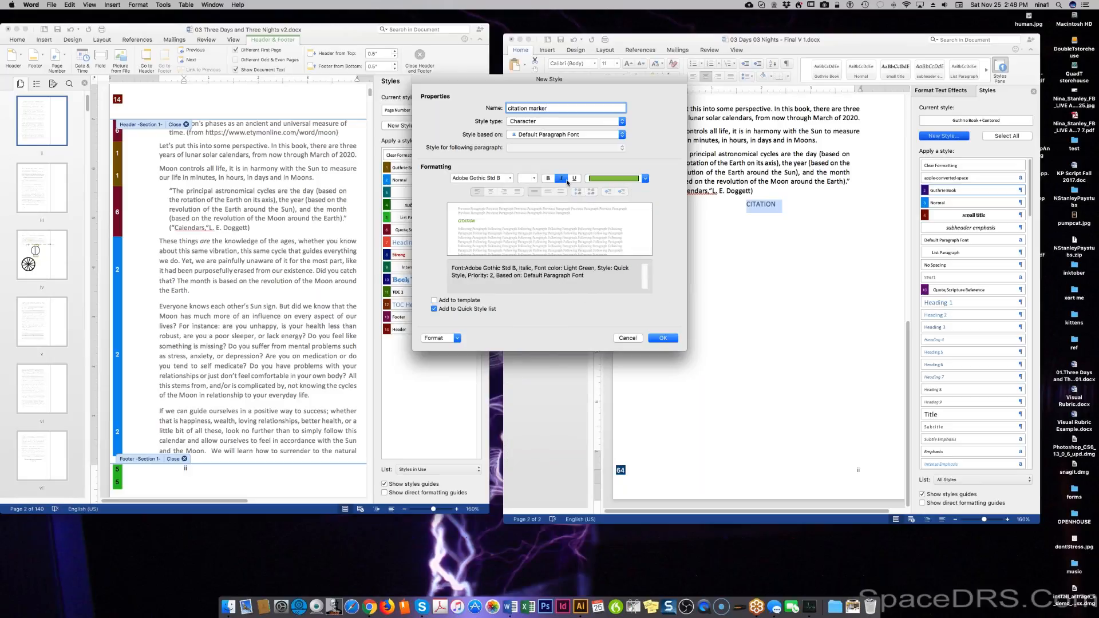
{"action": "left_click", "coordinate": [574, 179]}
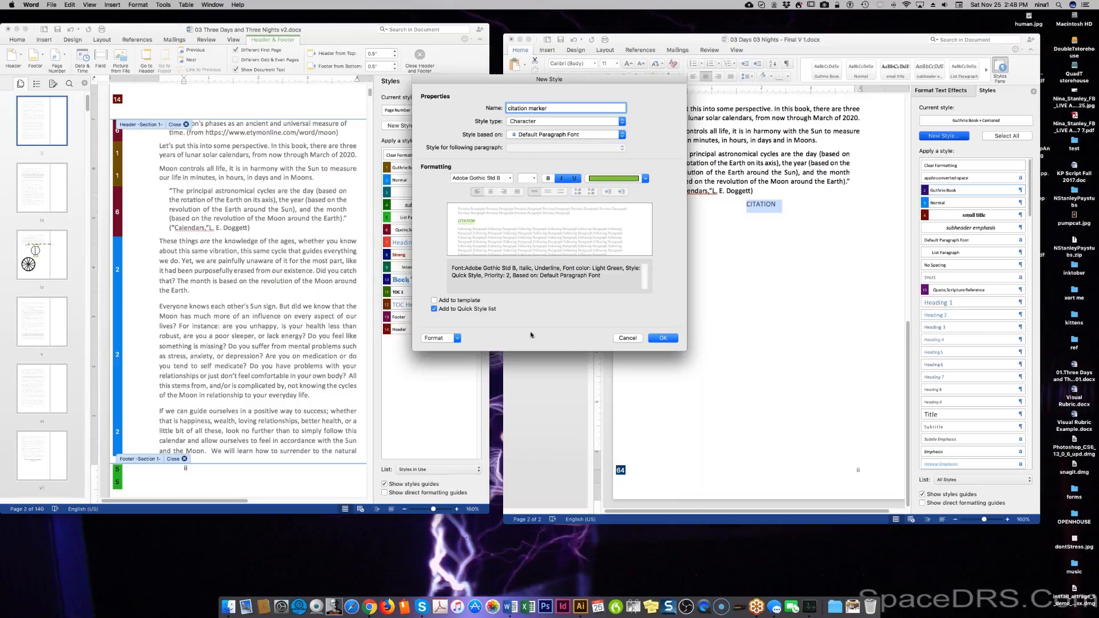
{"action": "left_click", "coordinate": [434, 300]}
{"action": "left_click", "coordinate": [657, 338]}
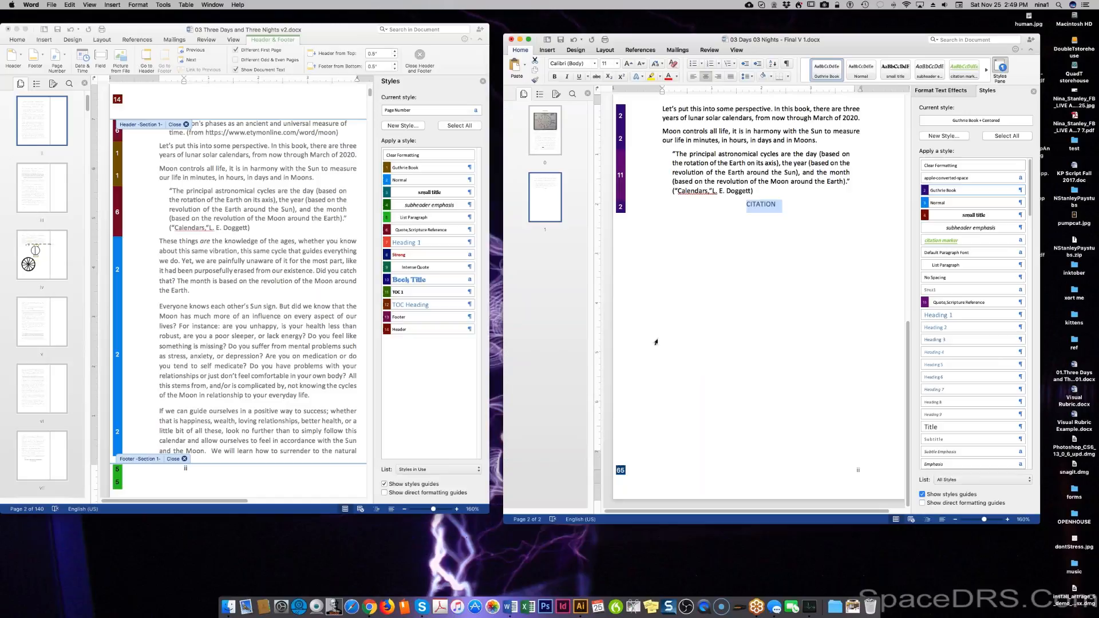
Apply citation marker to the CITATION line and open that style's Modify Style dialog.
{"action": "left_click", "coordinate": [947, 242]}
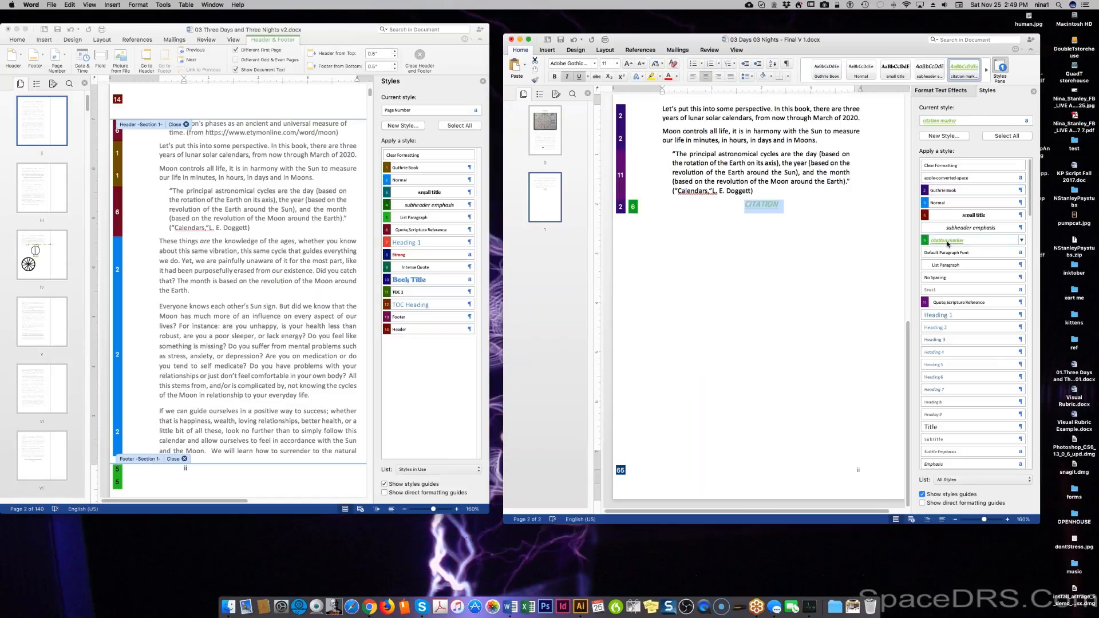
{"action": "left_click", "coordinate": [1021, 239]}
{"action": "left_click", "coordinate": [986, 264]}
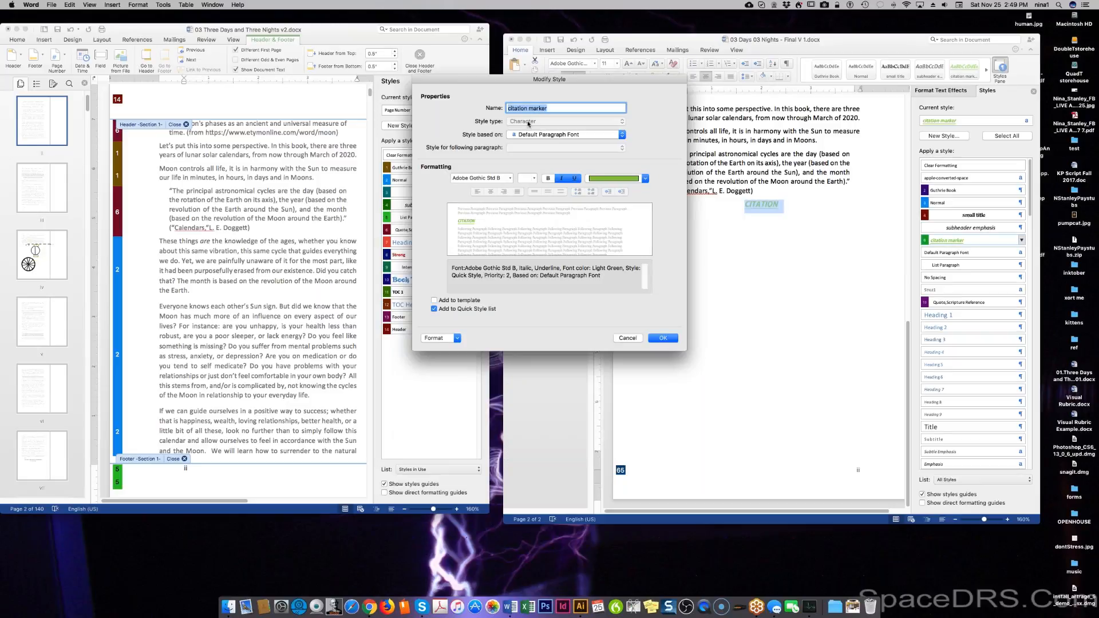
Change the citation marker style's font size to 8 pt and save it to the template.
{"action": "left_click", "coordinate": [532, 178]}
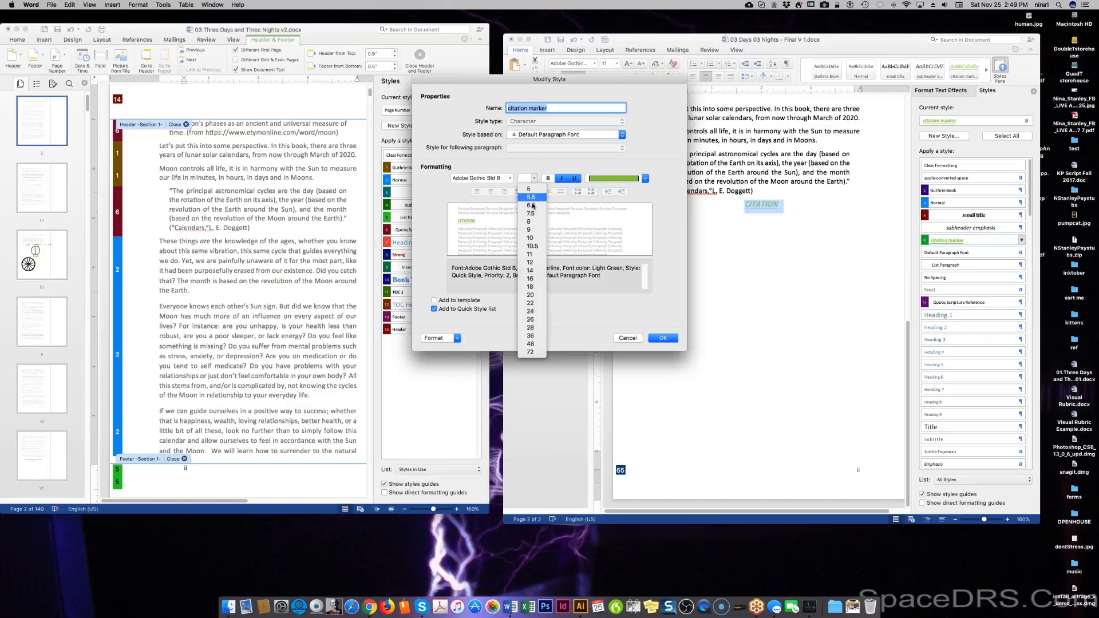
{"action": "left_click", "coordinate": [530, 221]}
{"action": "left_click", "coordinate": [444, 300]}
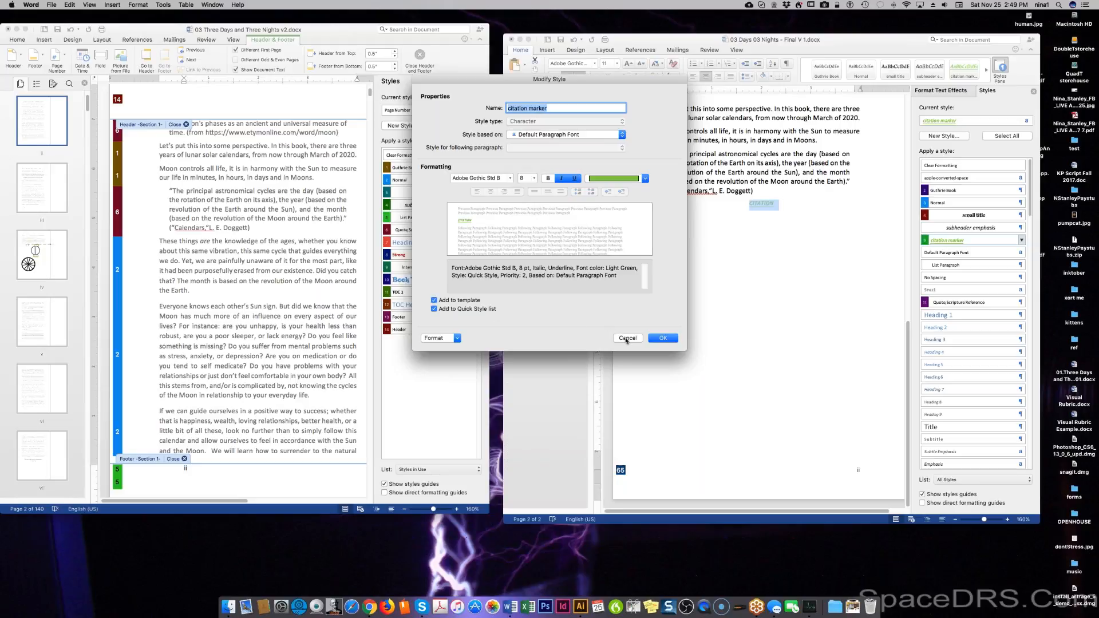
{"action": "left_click", "coordinate": [663, 338]}
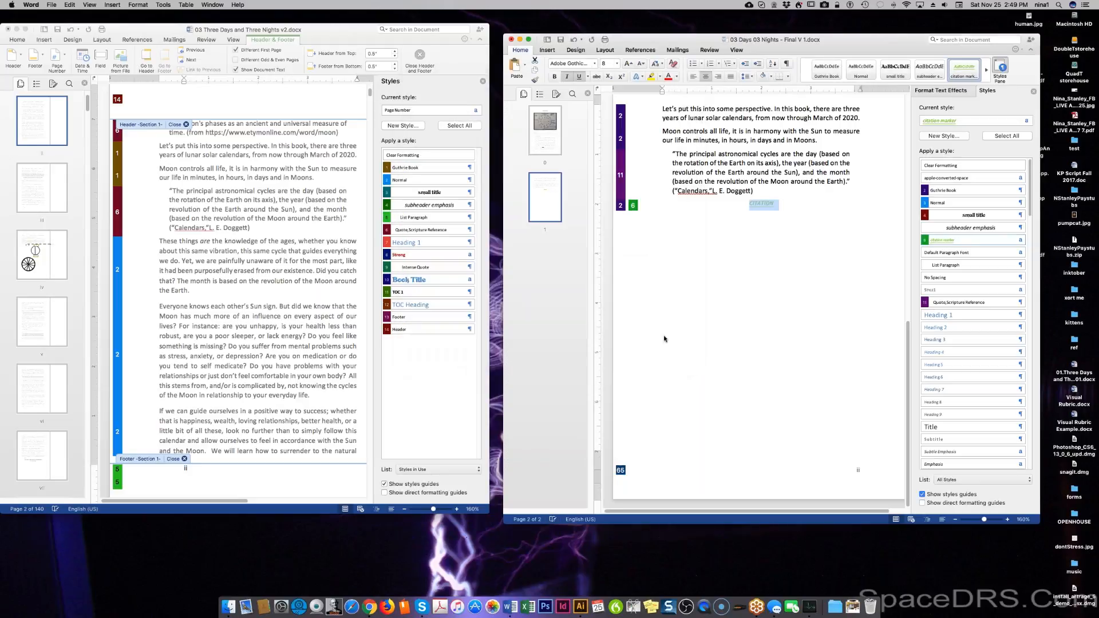
Merge CITATION onto the end of the quote's source line and add an empty paragraph below.
{"action": "left_click", "coordinate": [766, 204]}
{"action": "key", "text": "super+j"}
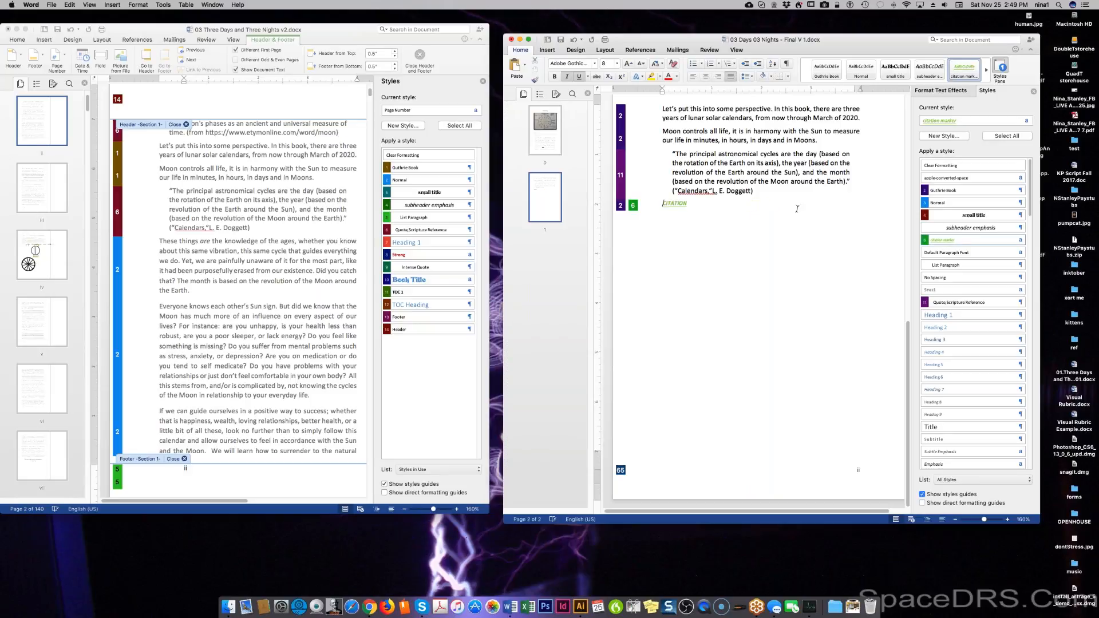
{"action": "key", "text": "BackSpace"}
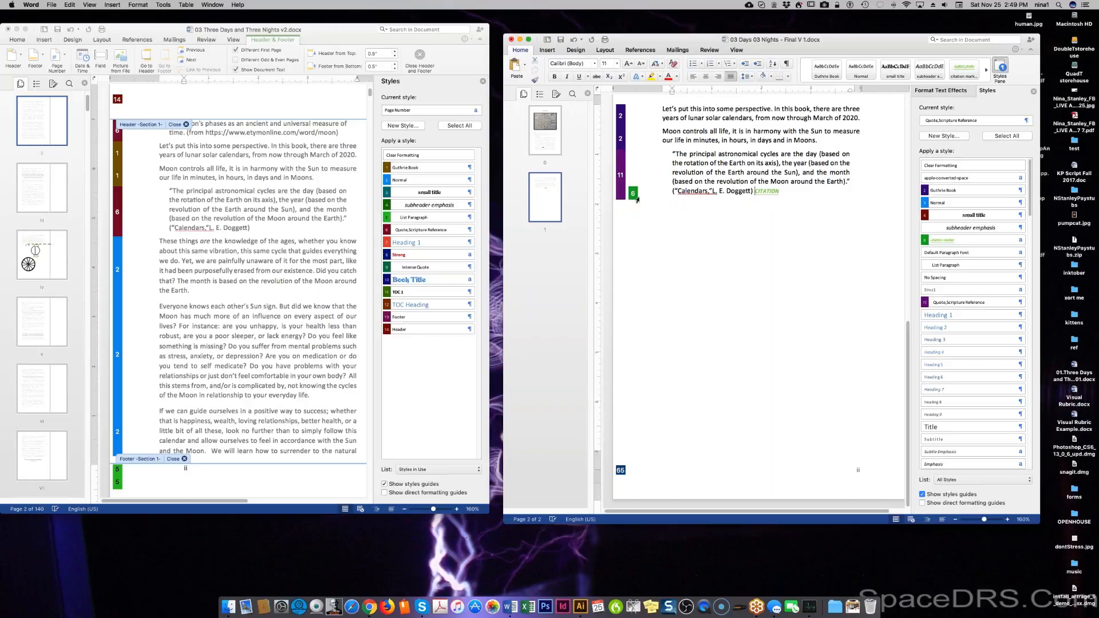
{"action": "left_click", "coordinate": [811, 223]}
{"action": "key", "text": "Return"}
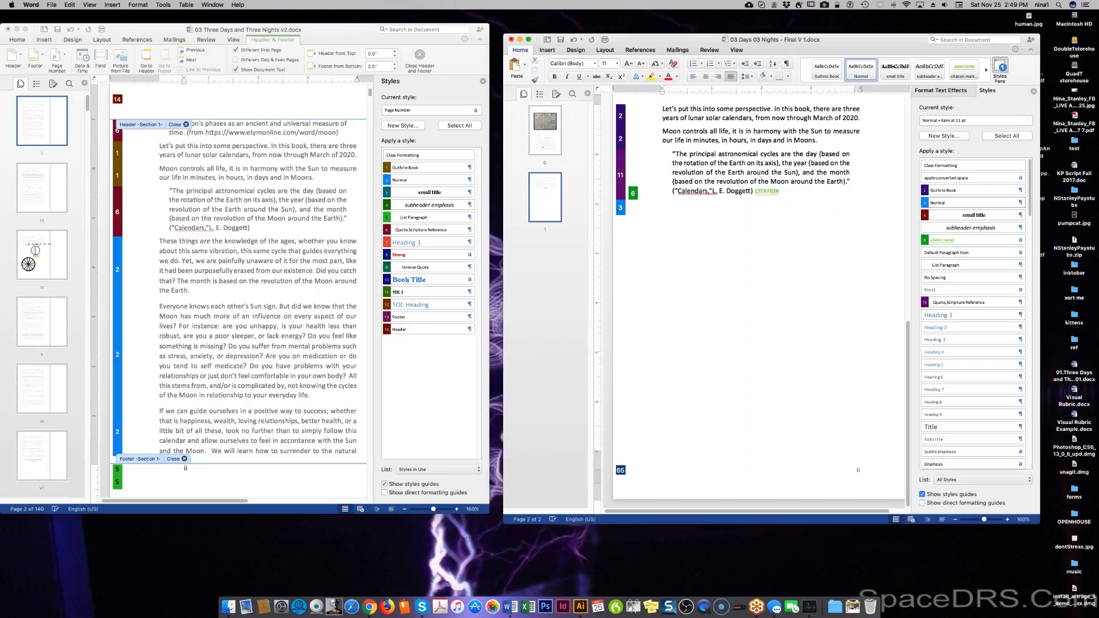
{"action": "left_click", "coordinate": [774, 191]}
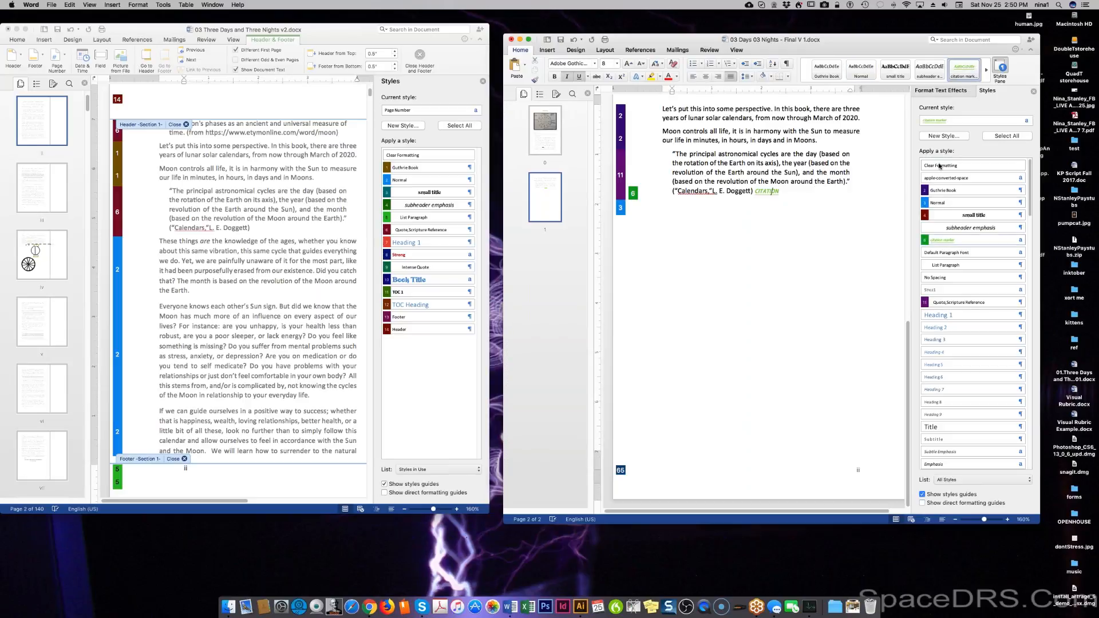
{"action": "left_click", "coordinate": [1022, 240]}
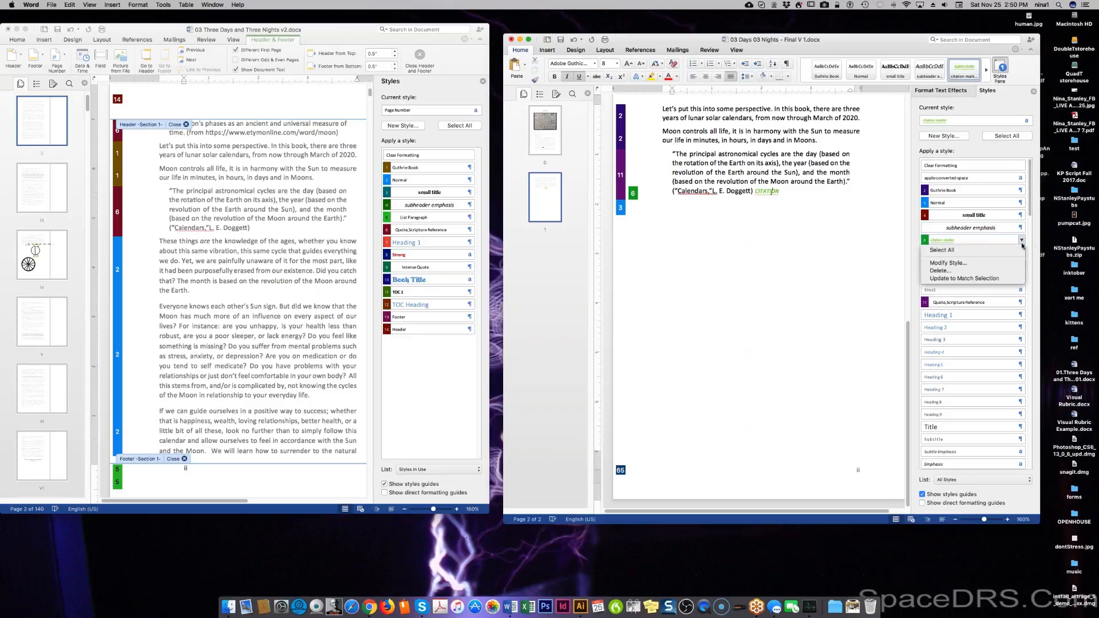
{"action": "left_click", "coordinate": [983, 263]}
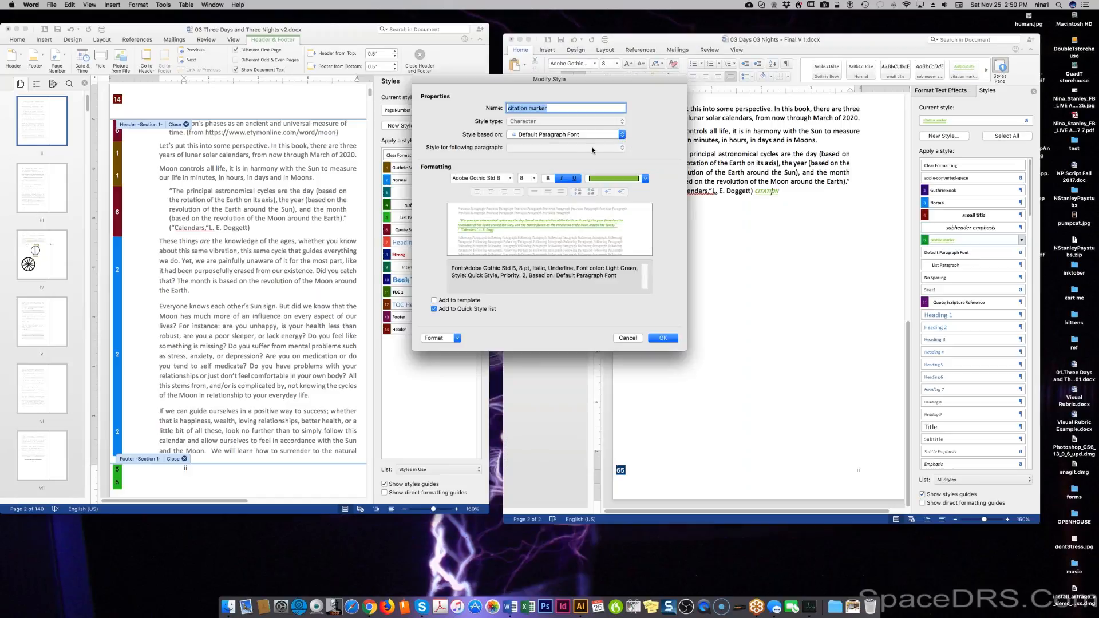
{"action": "left_click", "coordinate": [621, 338]}
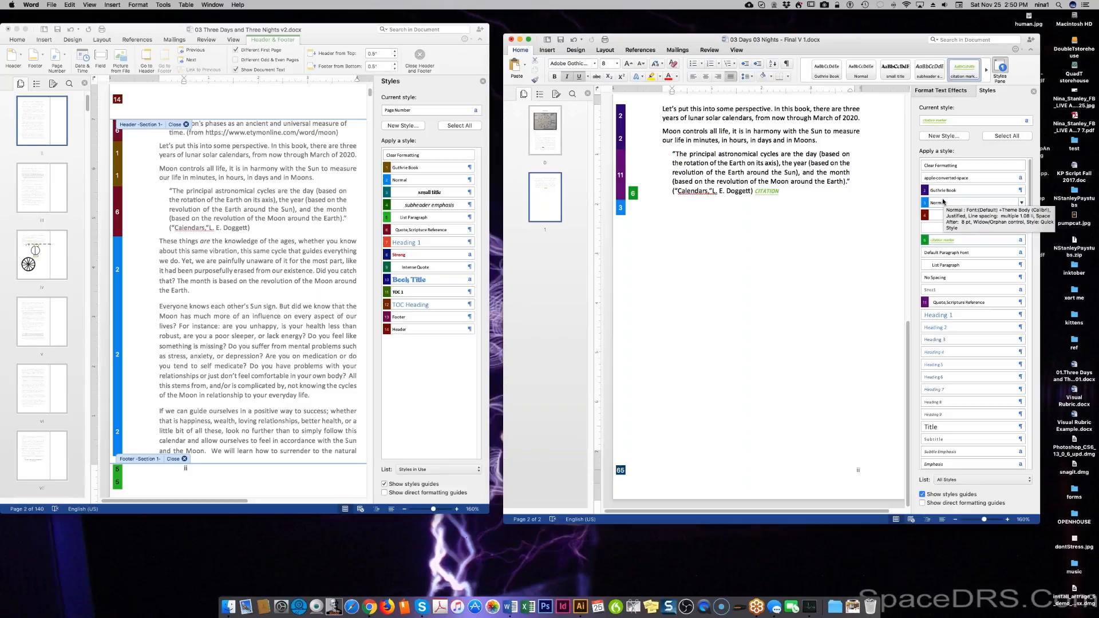
Apply Normal, then Guthrie Book, to the indented Doggett quote paragraph.
{"action": "left_click", "coordinate": [959, 203]}
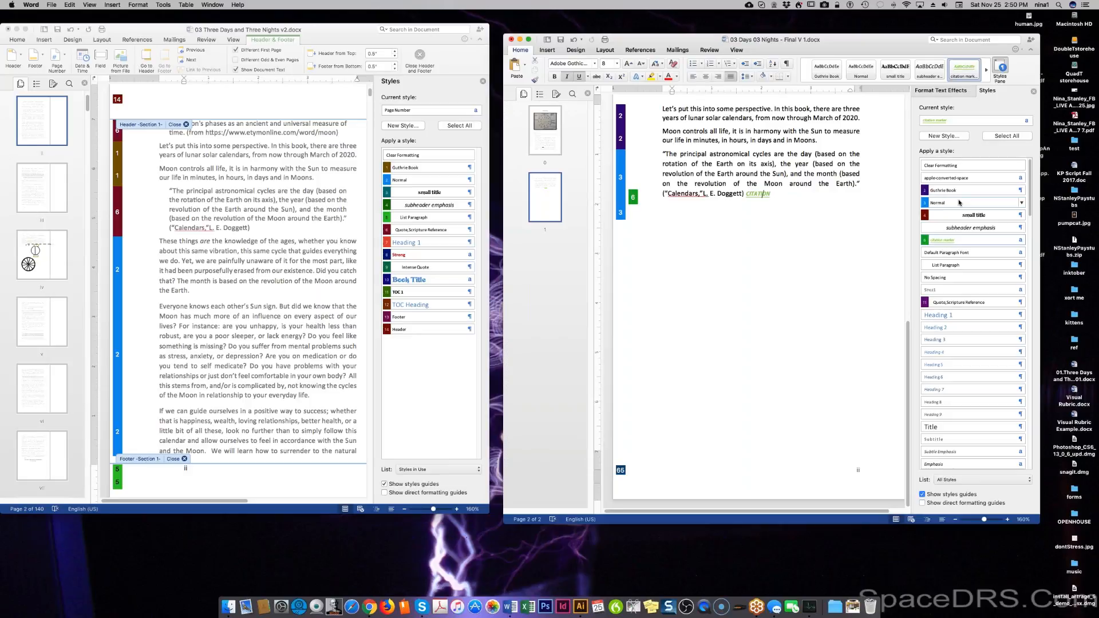
{"action": "left_click", "coordinate": [970, 191]}
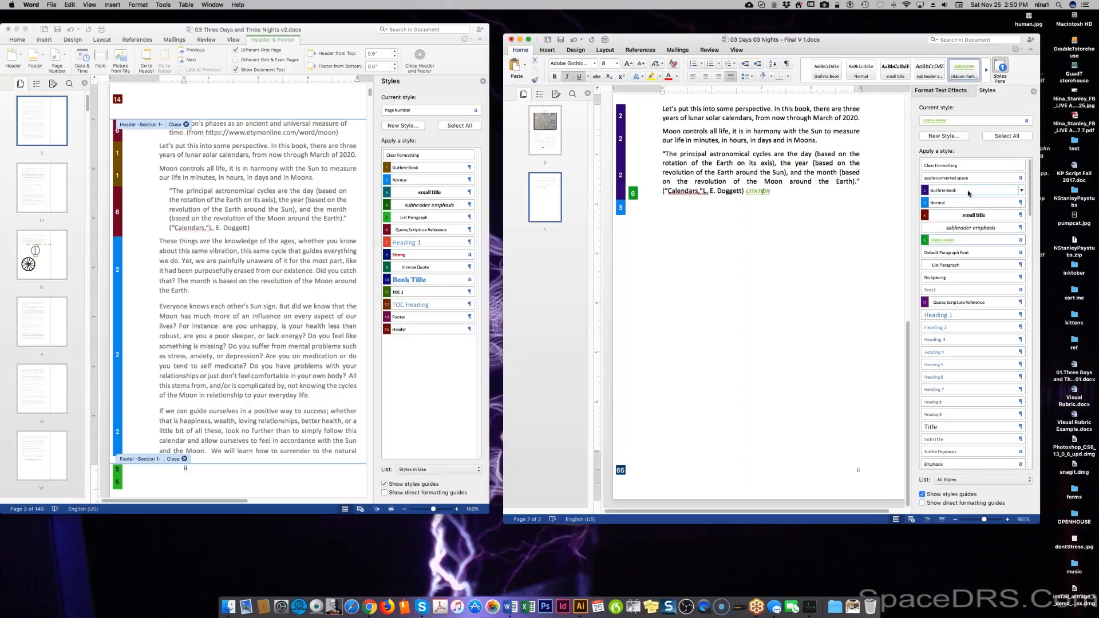
Reapply Guthrie Book and confirm its Modify Style settings, based on Normal with Calibri 11 pt.
{"action": "left_click", "coordinate": [840, 174]}
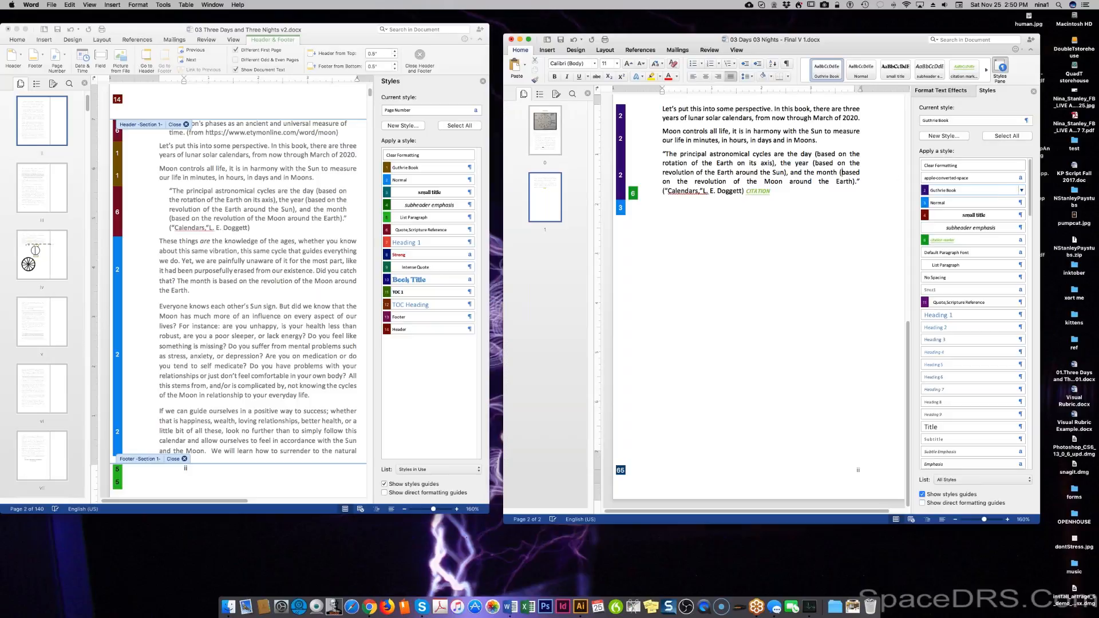
{"action": "left_click", "coordinate": [1021, 190]}
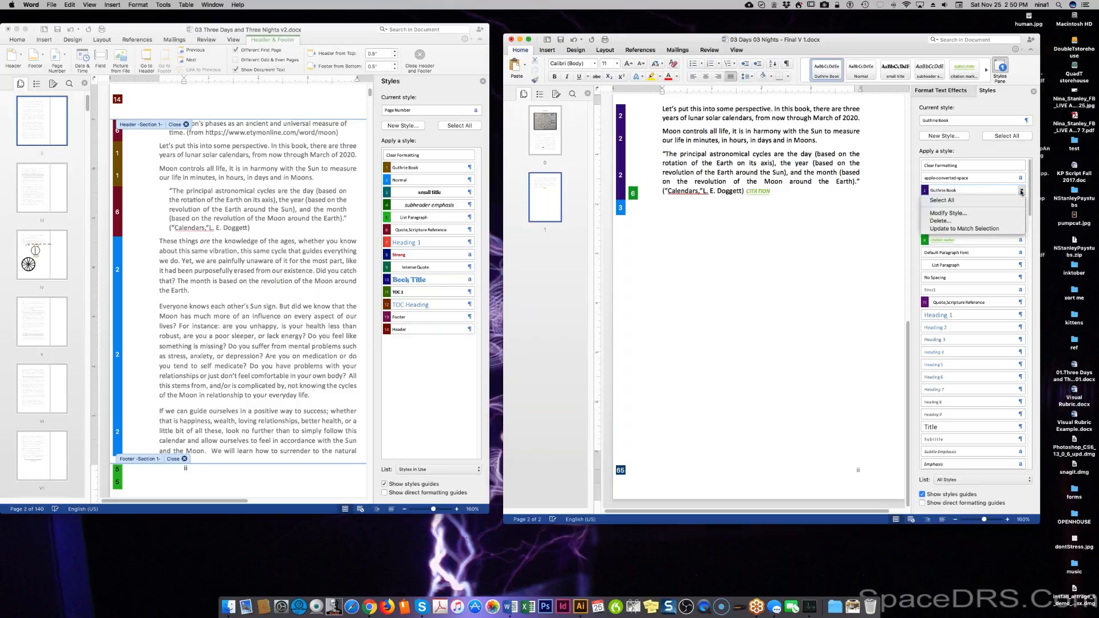
{"action": "left_click", "coordinate": [973, 213]}
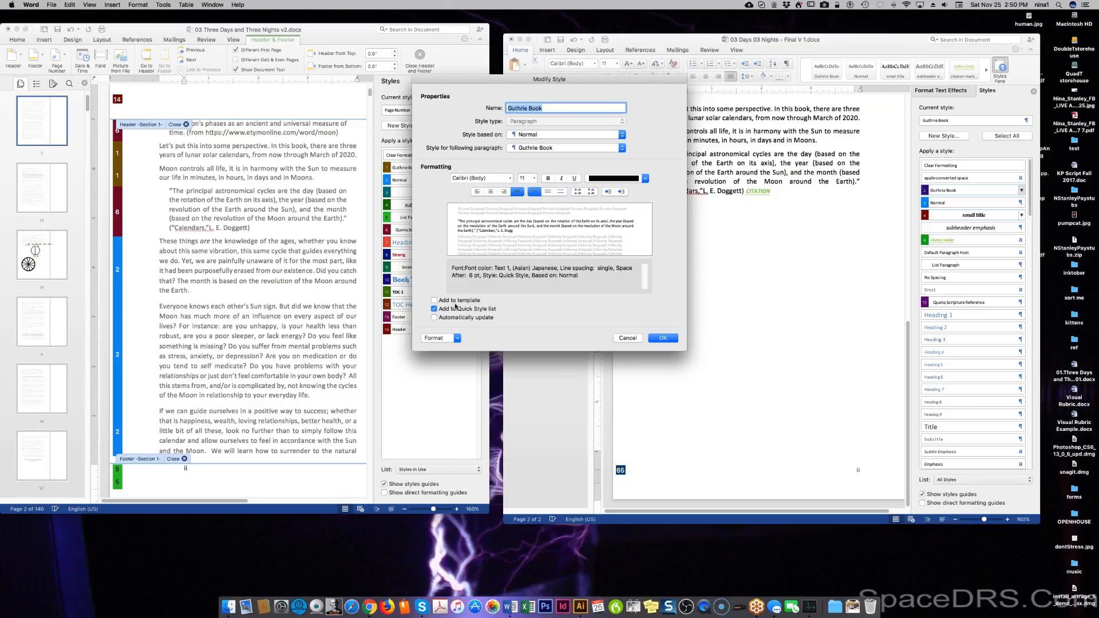
{"action": "left_click", "coordinate": [673, 339]}
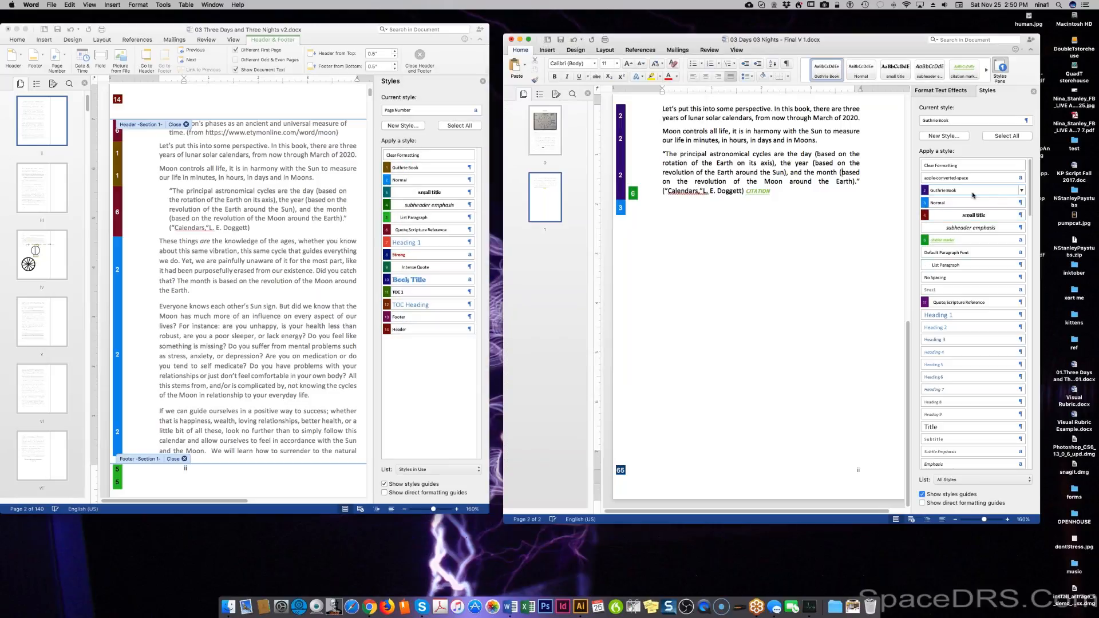
Style the empty line as Guthrie Book, then exit the manuscript's header and footer and select 'These things' paragraphs.
{"action": "left_click", "coordinate": [742, 212]}
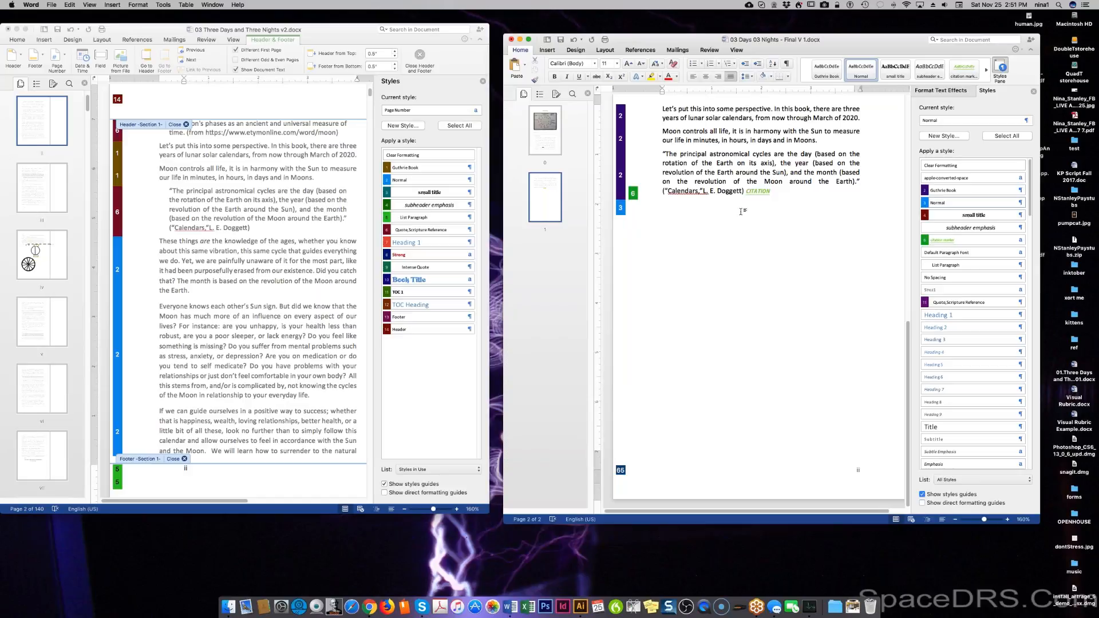
{"action": "left_click", "coordinate": [967, 191]}
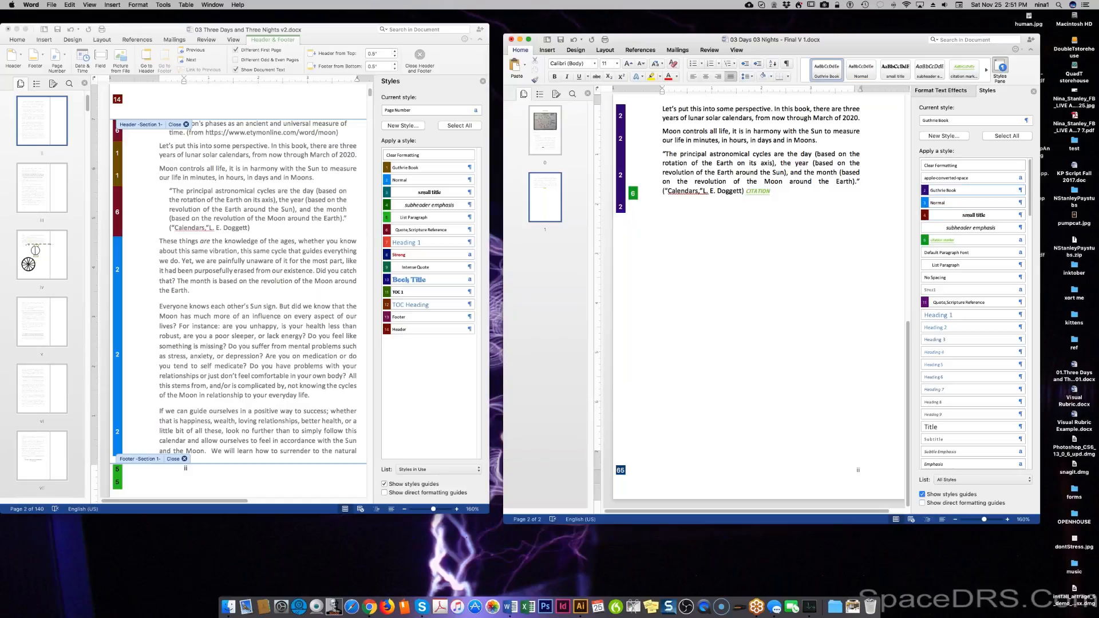
{"action": "left_click", "coordinate": [163, 247]}
{"action": "double_click", "coordinate": [164, 247]}
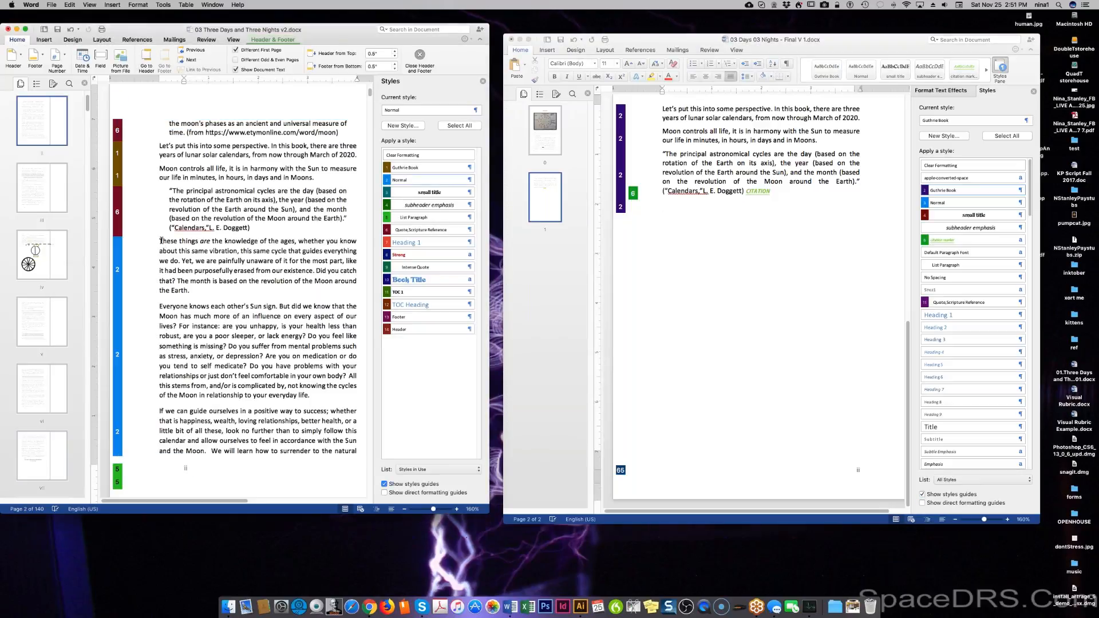
{"action": "left_click_drag", "start_coordinate": [159, 241], "coordinate": [336, 405]}
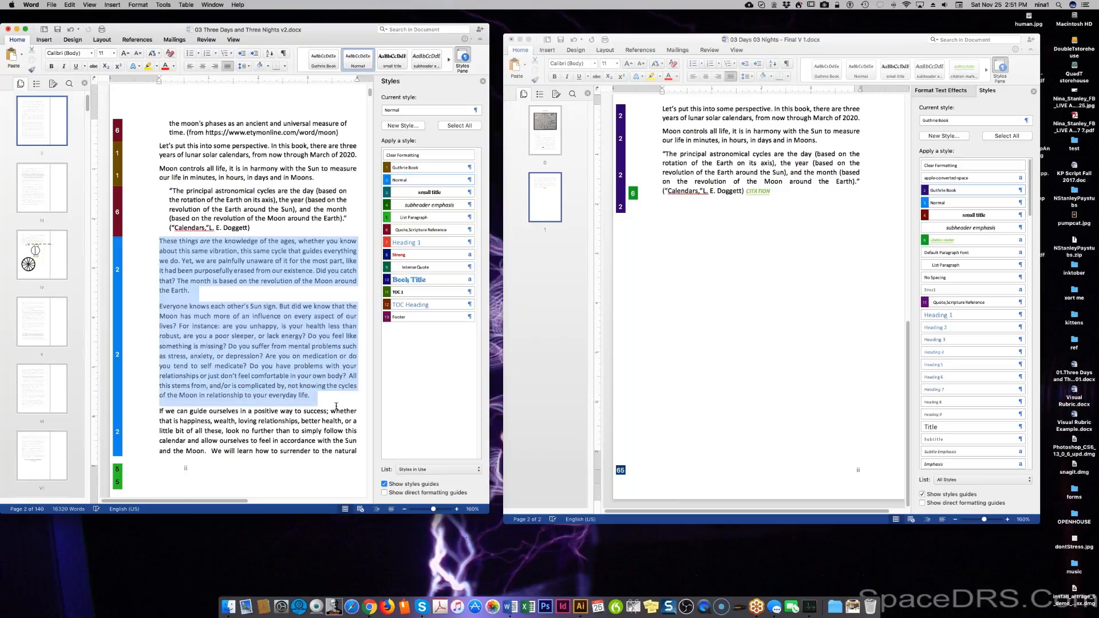
In the manuscript's third paragraph, insert 'we need' so it reads 'we need look no further'.
{"action": "left_click", "coordinate": [329, 375]}
{"action": "double_click", "coordinate": [298, 307]}
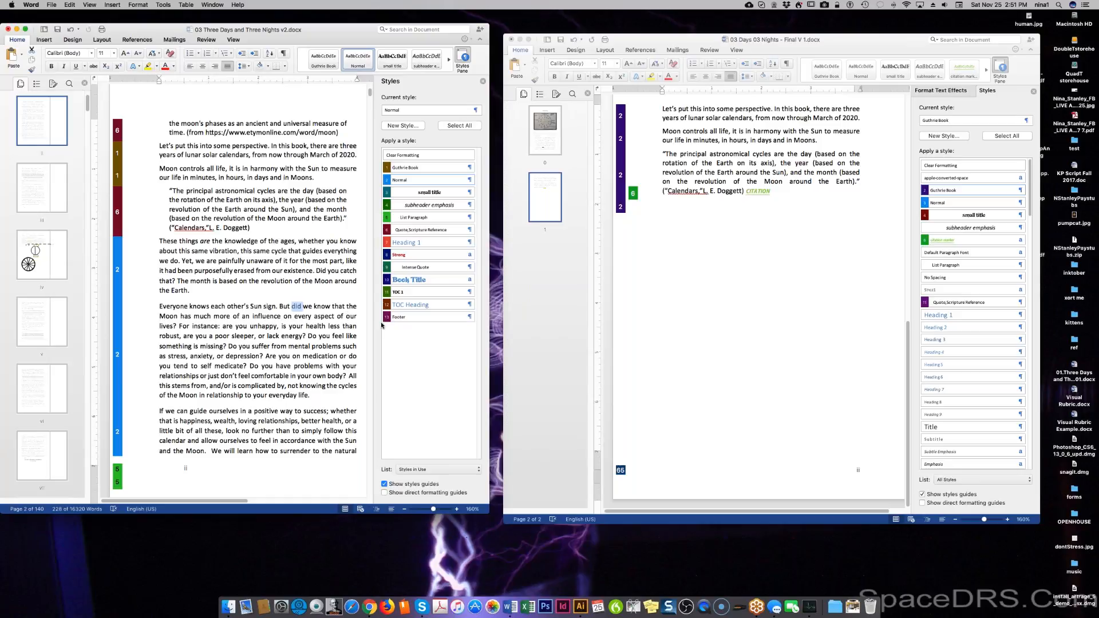
{"action": "left_click", "coordinate": [329, 325]}
{"action": "scroll", "coordinate": [318, 405], "scroll_direction": "down", "scroll_amount": 3}
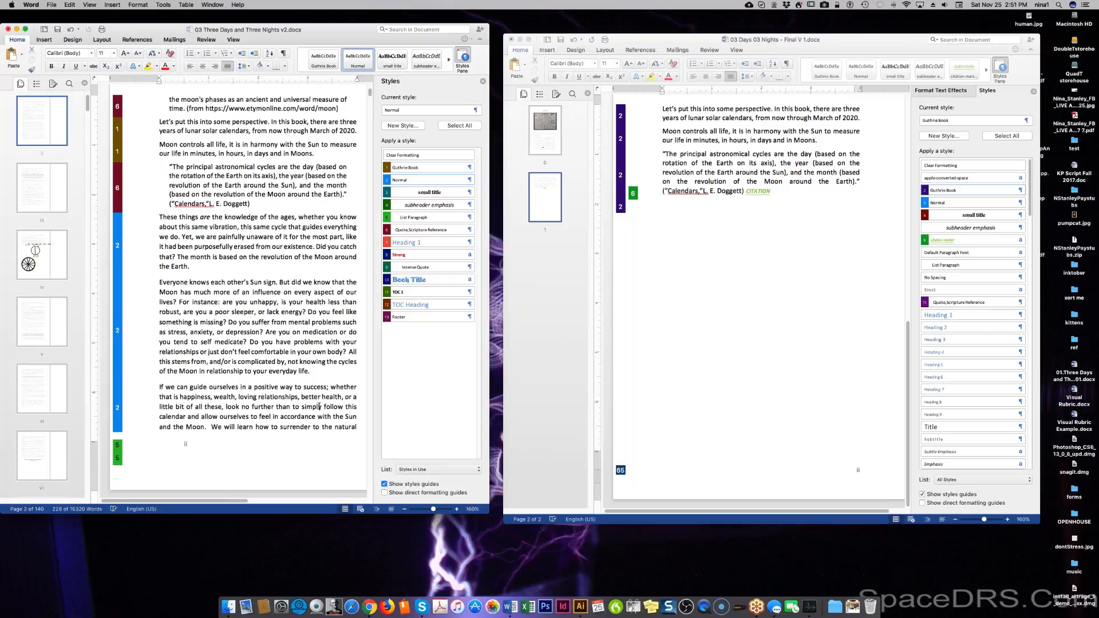
{"action": "scroll", "coordinate": [319, 405], "scroll_direction": "down", "scroll_amount": 2}
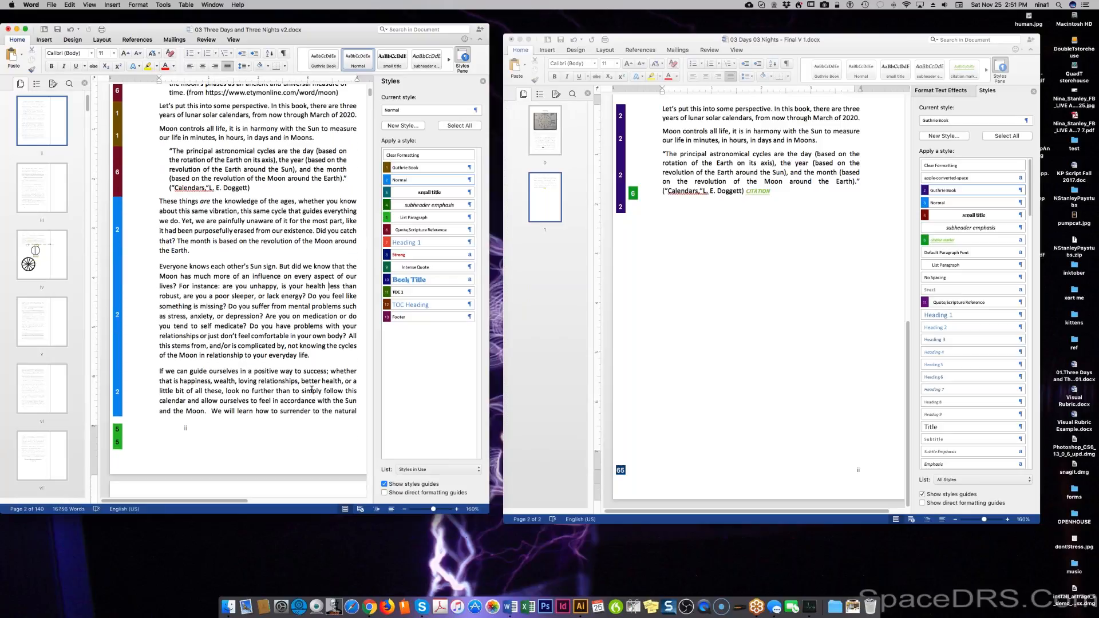
{"action": "scroll", "coordinate": [312, 390], "scroll_direction": "down", "scroll_amount": 2}
{"action": "scroll", "coordinate": [316, 389], "scroll_direction": "down", "scroll_amount": 2}
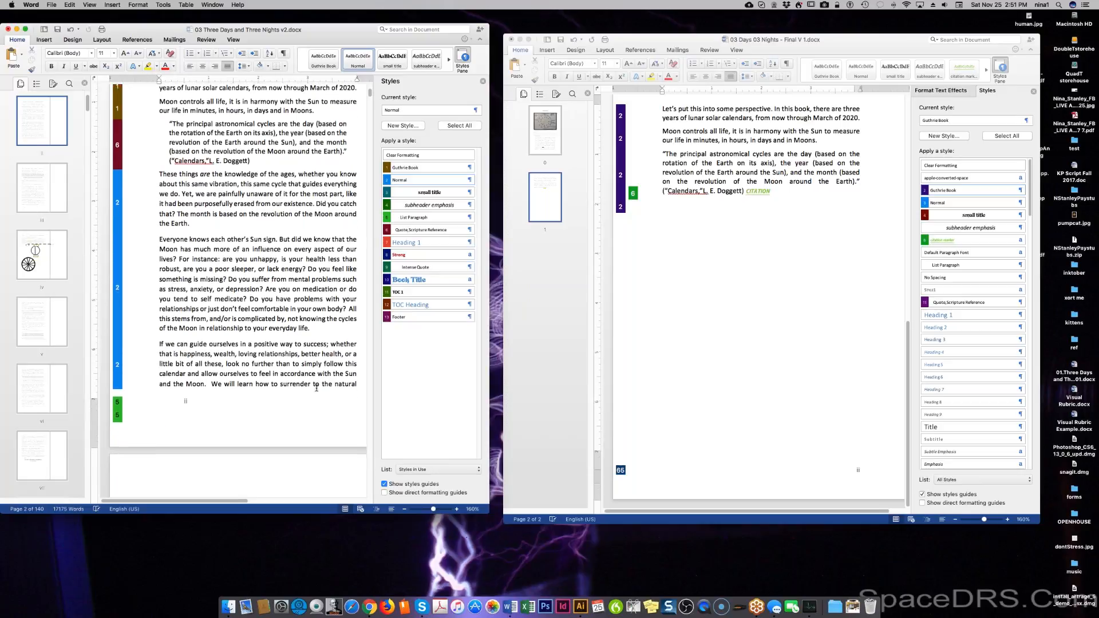
{"action": "scroll", "coordinate": [317, 389], "scroll_direction": "down", "scroll_amount": 1}
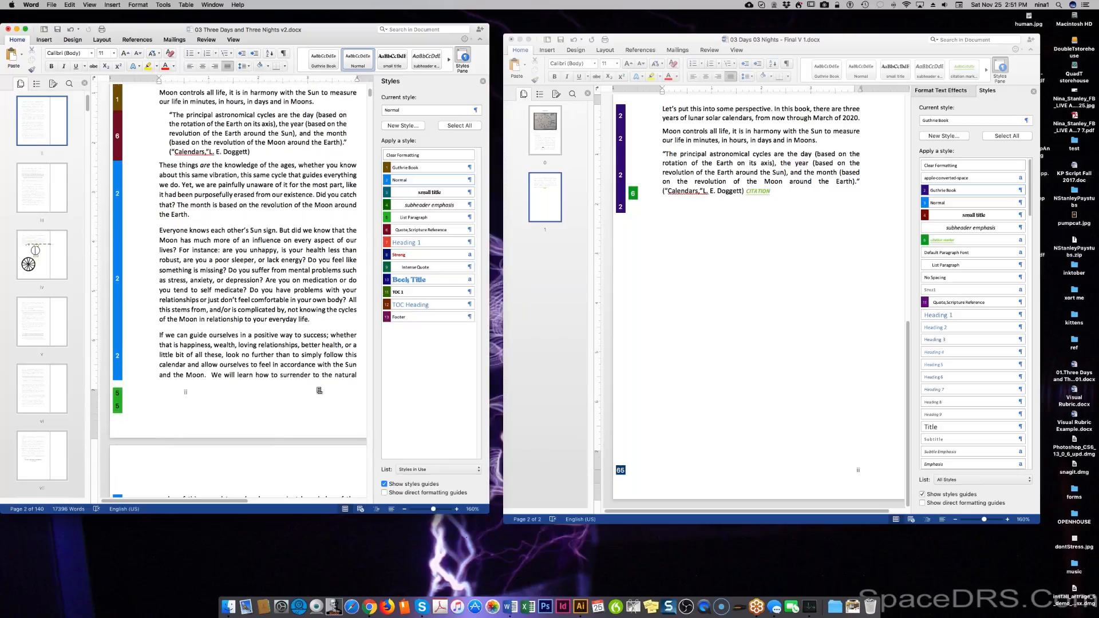
{"action": "scroll", "coordinate": [320, 381], "scroll_direction": "down", "scroll_amount": 1}
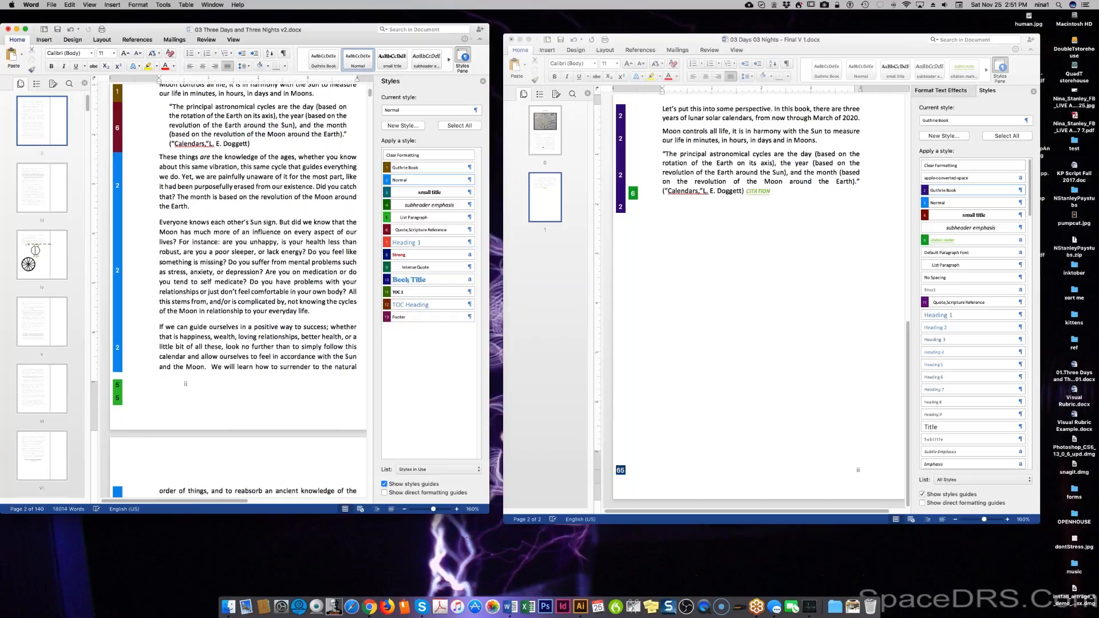
{"action": "scroll", "coordinate": [320, 378], "scroll_direction": "down", "scroll_amount": 1}
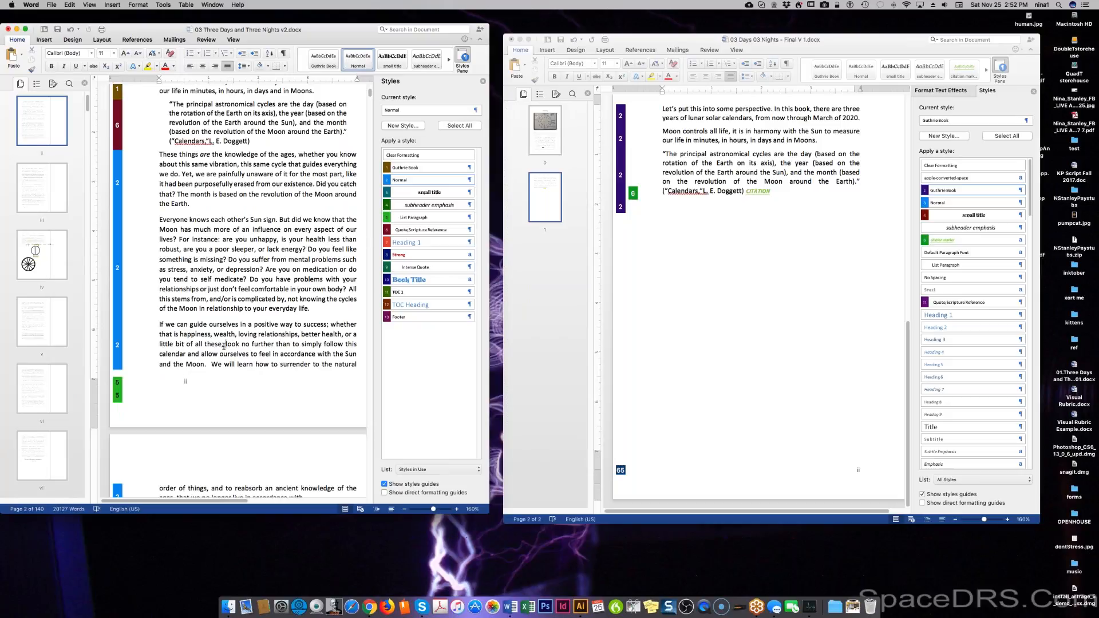
{"action": "type", "text": "we need"}
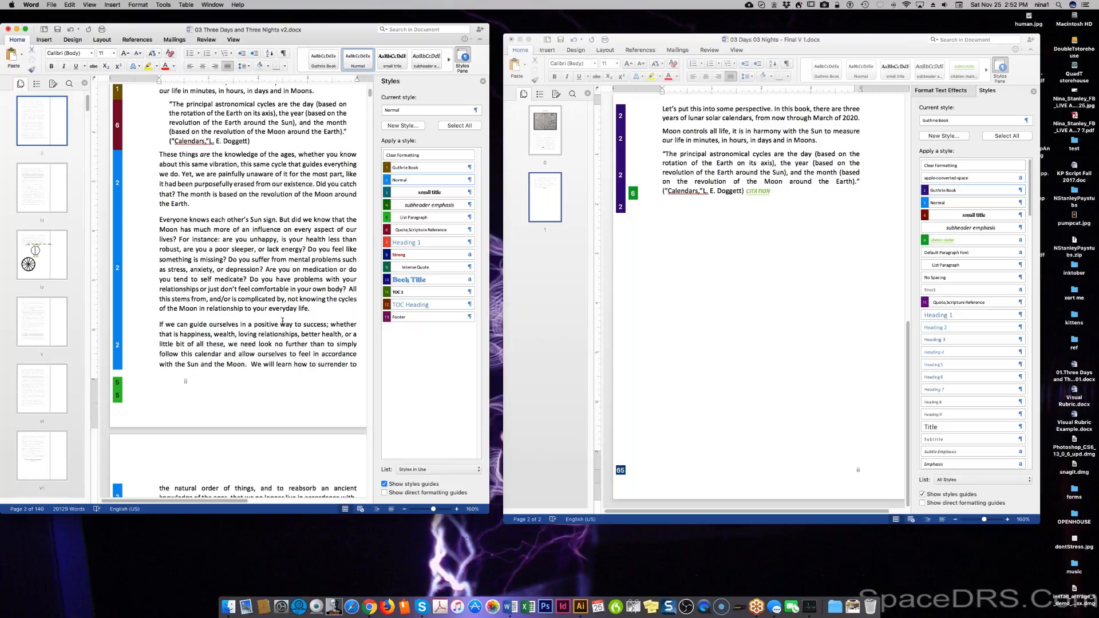
{"action": "scroll", "coordinate": [243, 358], "scroll_direction": "down", "scroll_amount": 1}
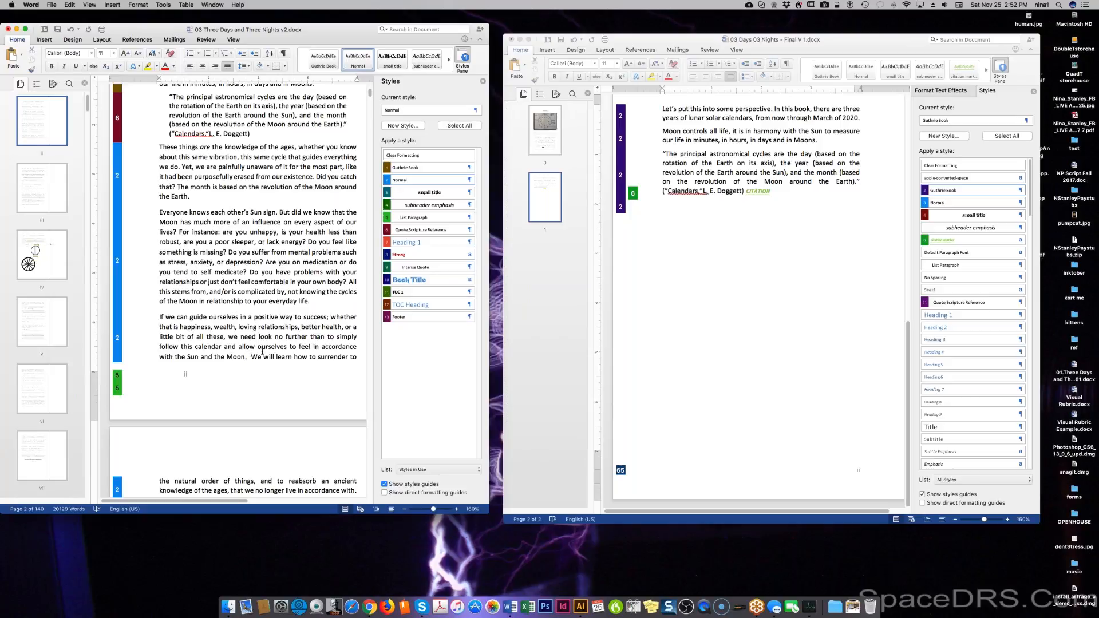
Replace 'accordance' with 'rhythm' so the phrase reads 'feel in rhythm with'.
{"action": "double_click", "coordinate": [338, 348]}
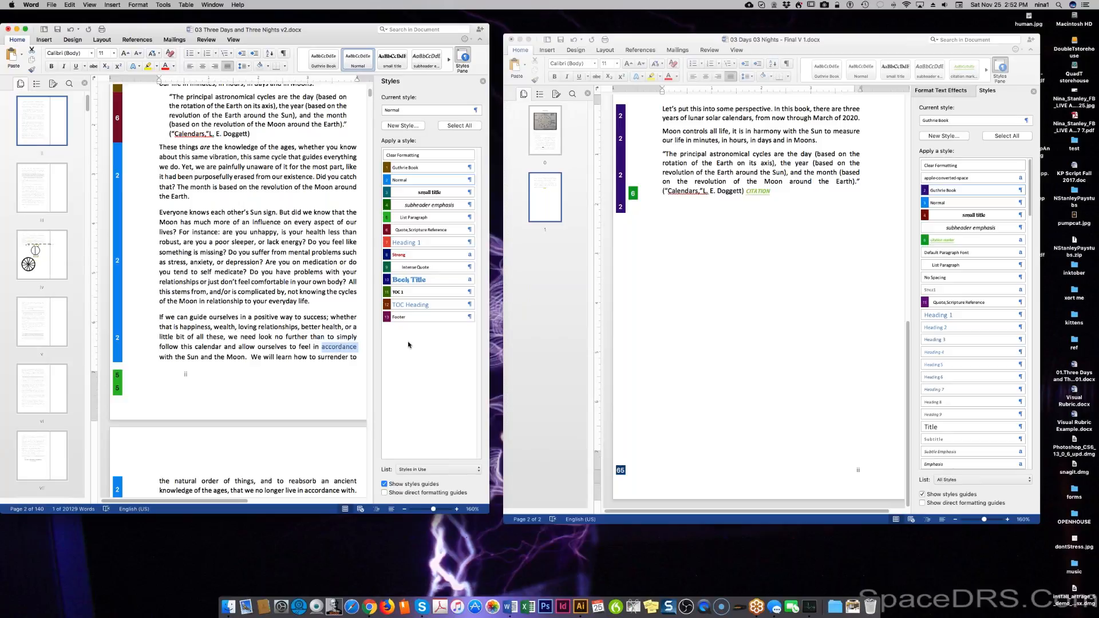
{"action": "type", "text": "rh"}
{"action": "key", "text": "BackSpace"}
{"action": "type", "text": "yt"}
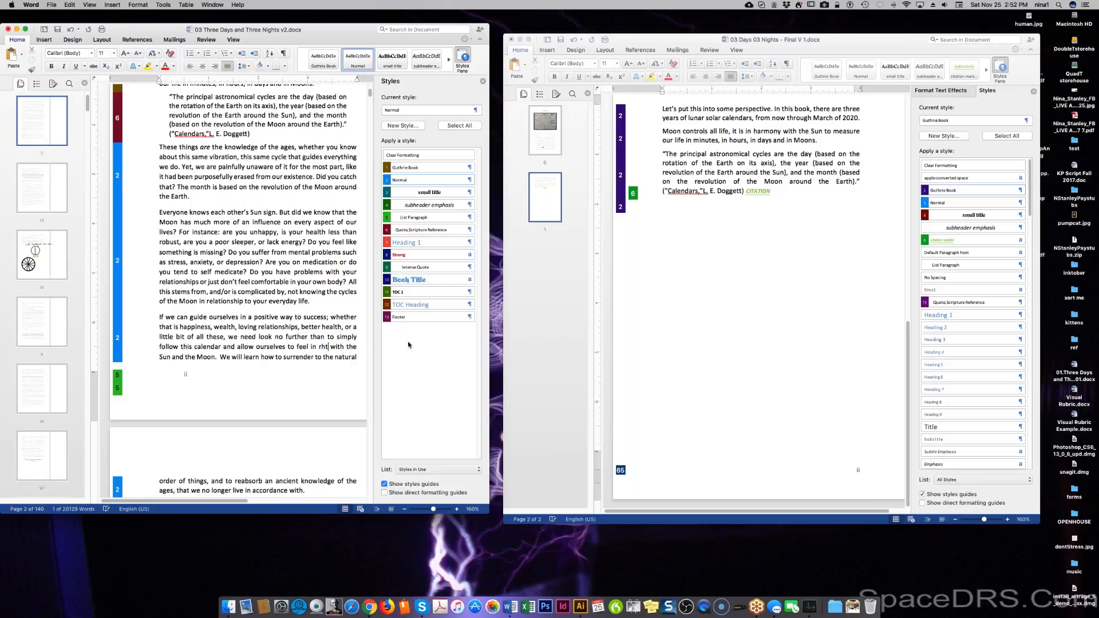
{"action": "type", "text": "hem"}
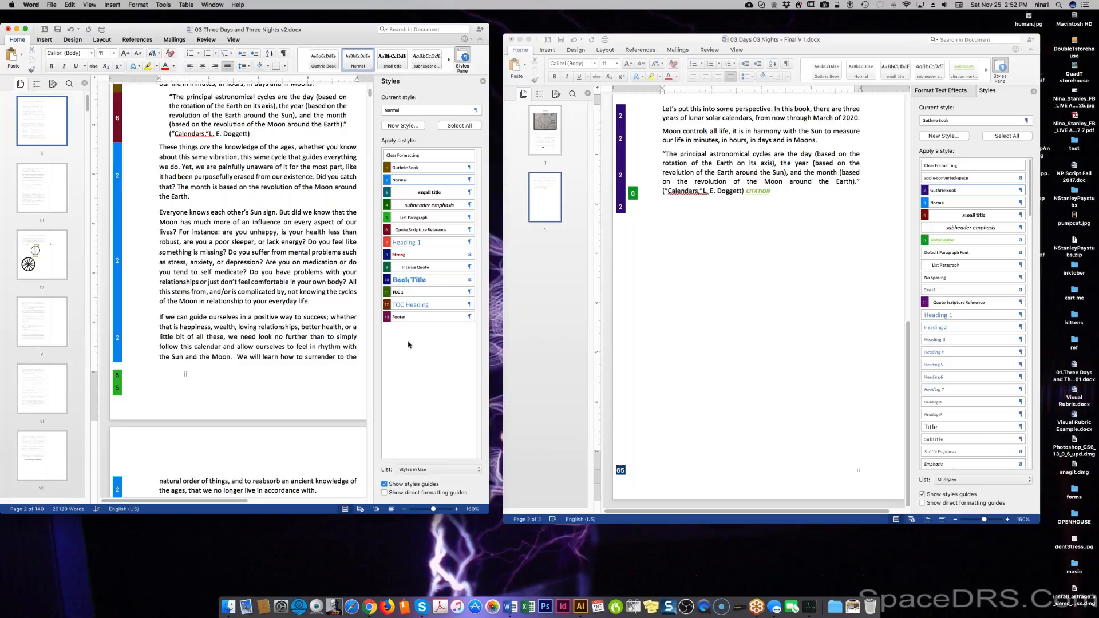
Select the manuscript passage up to the sentence ending 'welcome its wisdom.'.
{"action": "scroll", "coordinate": [269, 358], "scroll_direction": "down", "scroll_amount": 1}
{"action": "scroll", "coordinate": [269, 358], "scroll_direction": "down", "scroll_amount": 2}
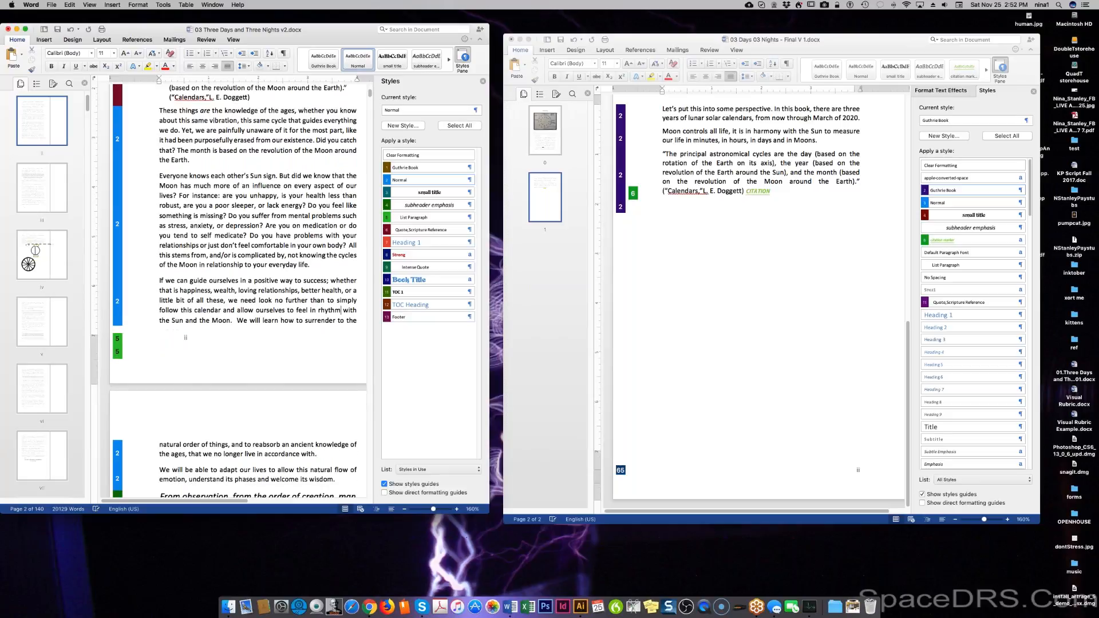
{"action": "scroll", "coordinate": [279, 334], "scroll_direction": "down", "scroll_amount": 1}
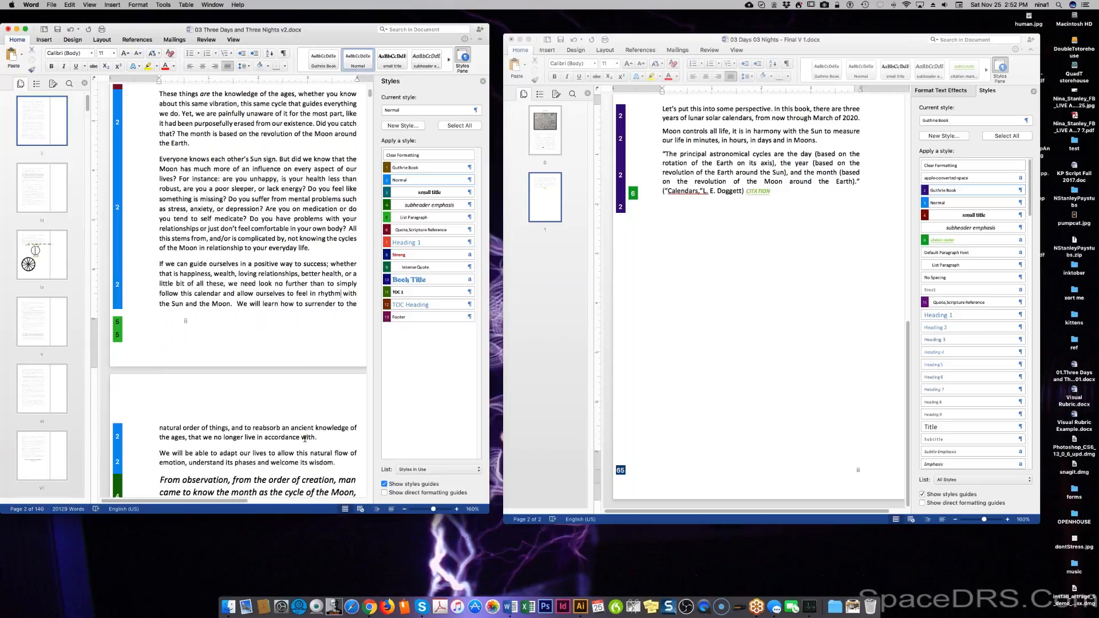
{"action": "double_click", "coordinate": [272, 436]}
{"action": "key", "text": "Right"}
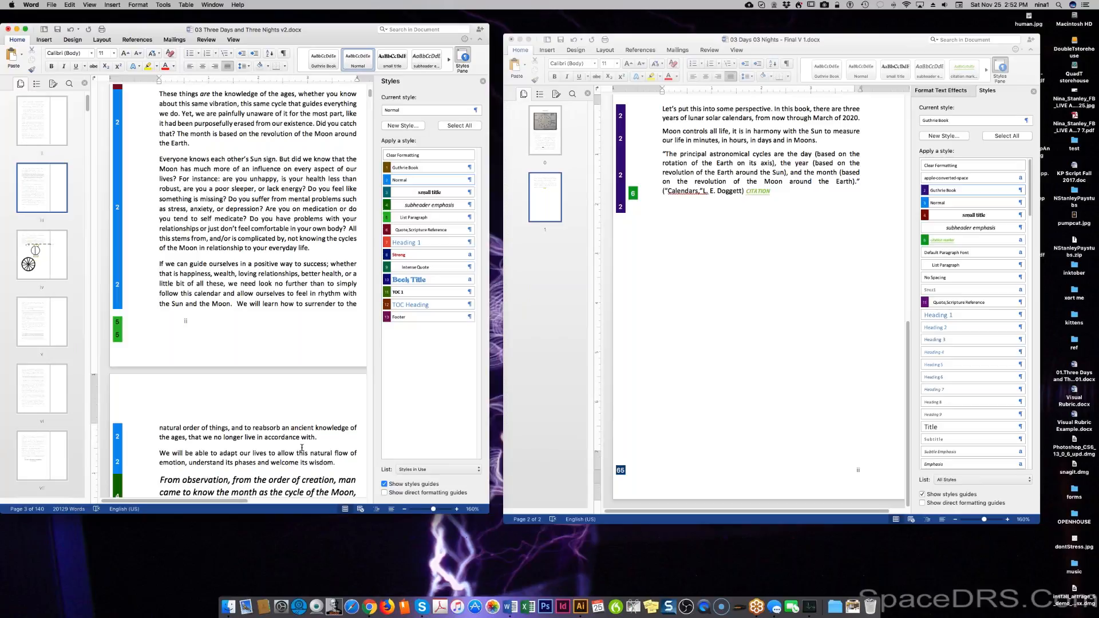
{"action": "scroll", "coordinate": [302, 448], "scroll_direction": "down", "scroll_amount": 1}
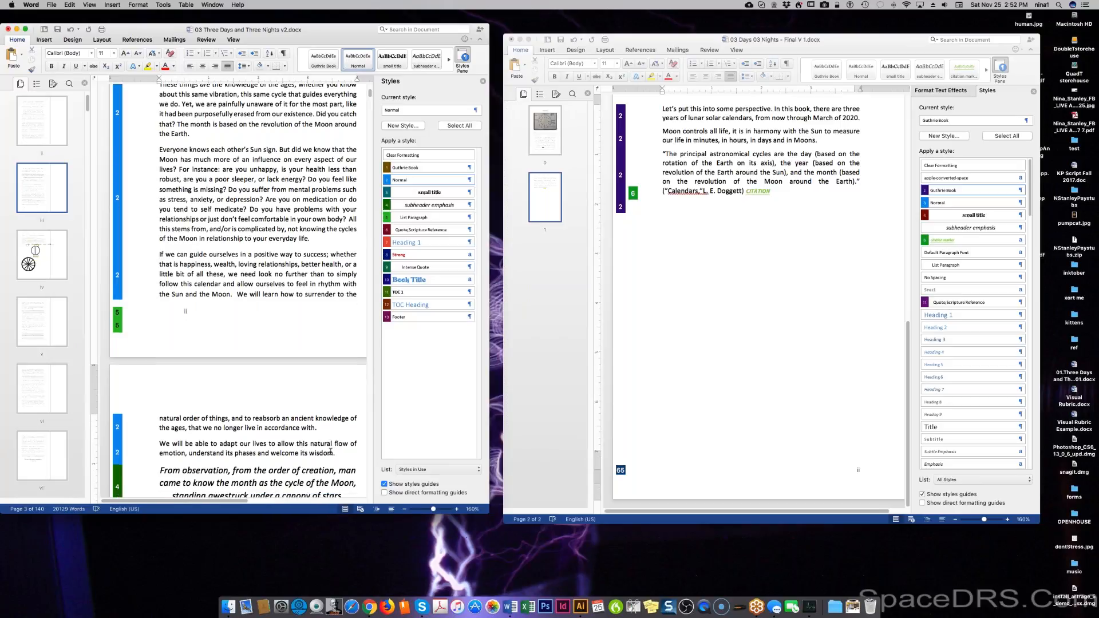
{"action": "left_click_drag", "start_coordinate": [335, 454], "coordinate": [159, 211]}
{"action": "key", "text": "super+c"}
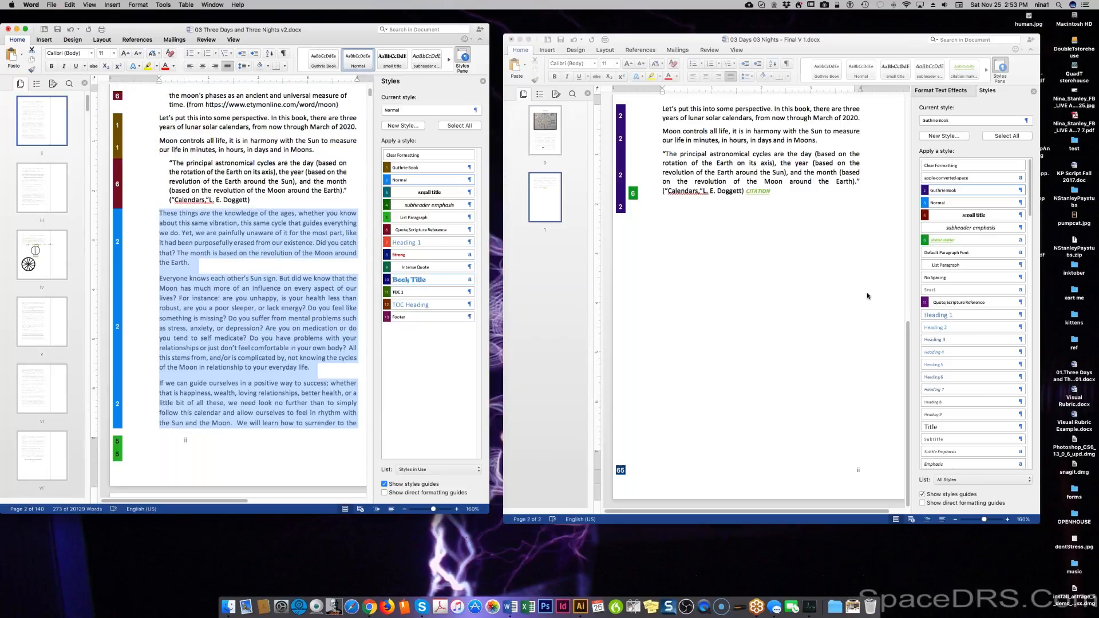
Paste the copied manuscript passage as Unformatted Text on the empty line below the citation.
{"action": "left_click", "coordinate": [786, 262]}
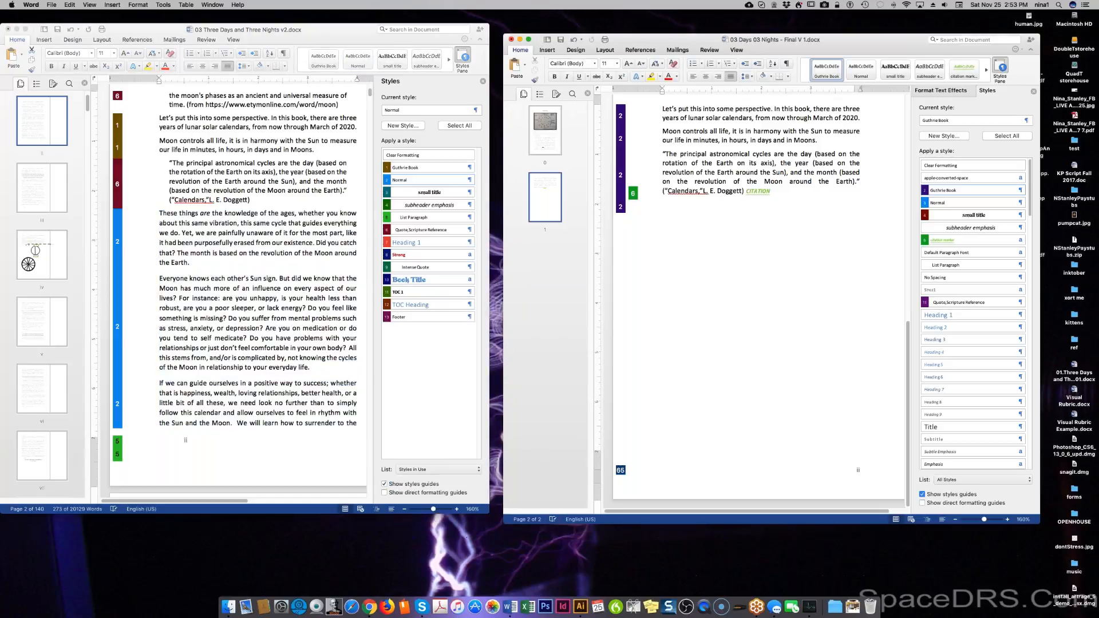
{"action": "right_click", "coordinate": [710, 204]}
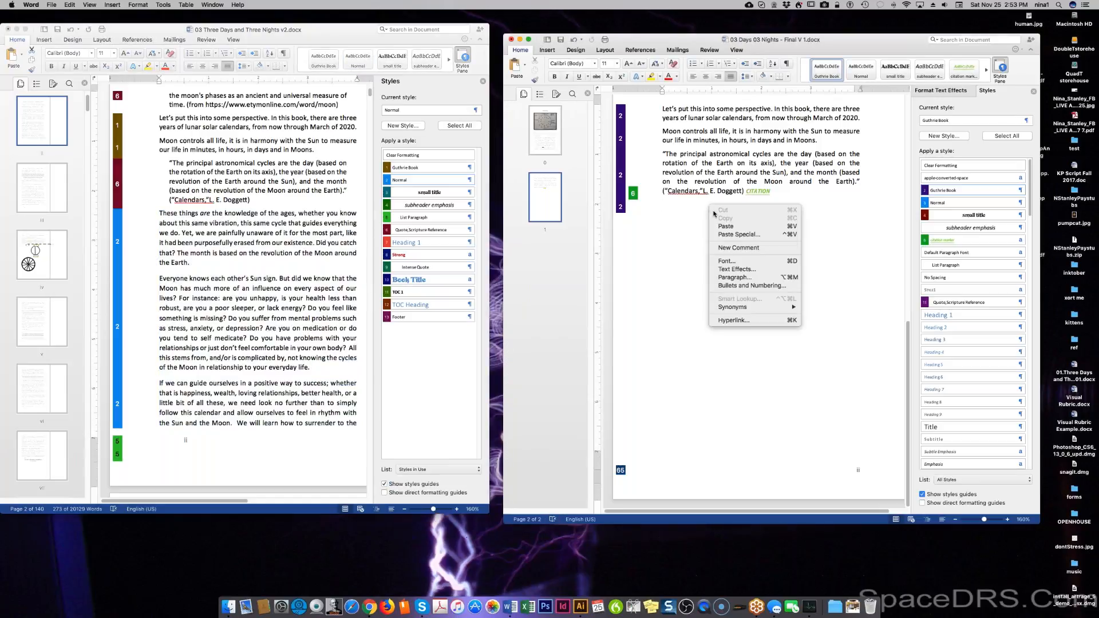
{"action": "left_click", "coordinate": [729, 235]}
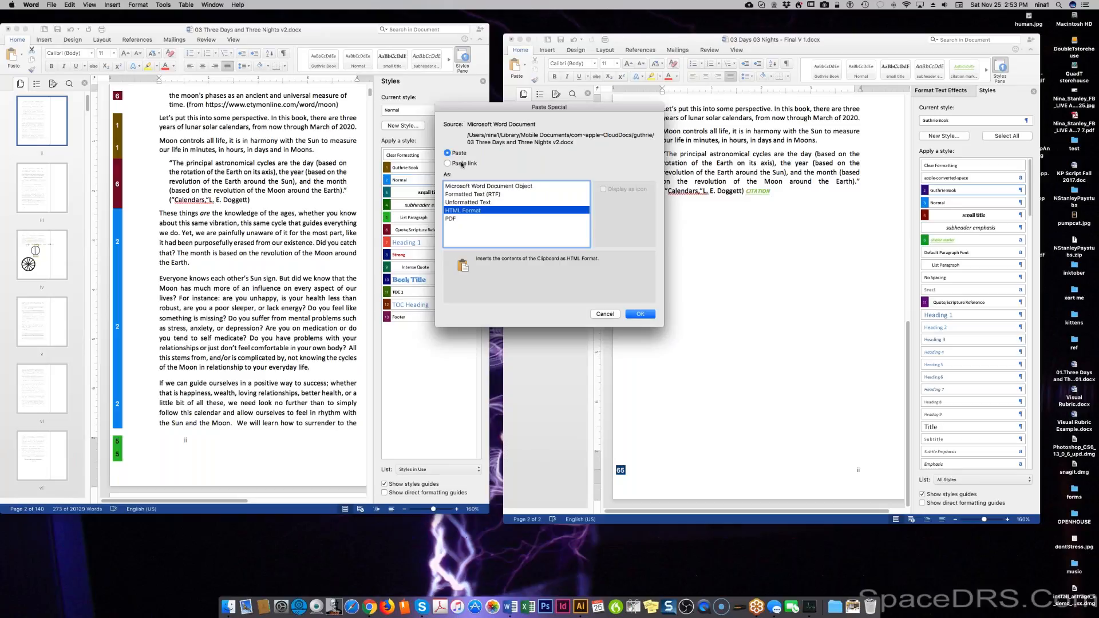
{"action": "left_click", "coordinate": [601, 314]}
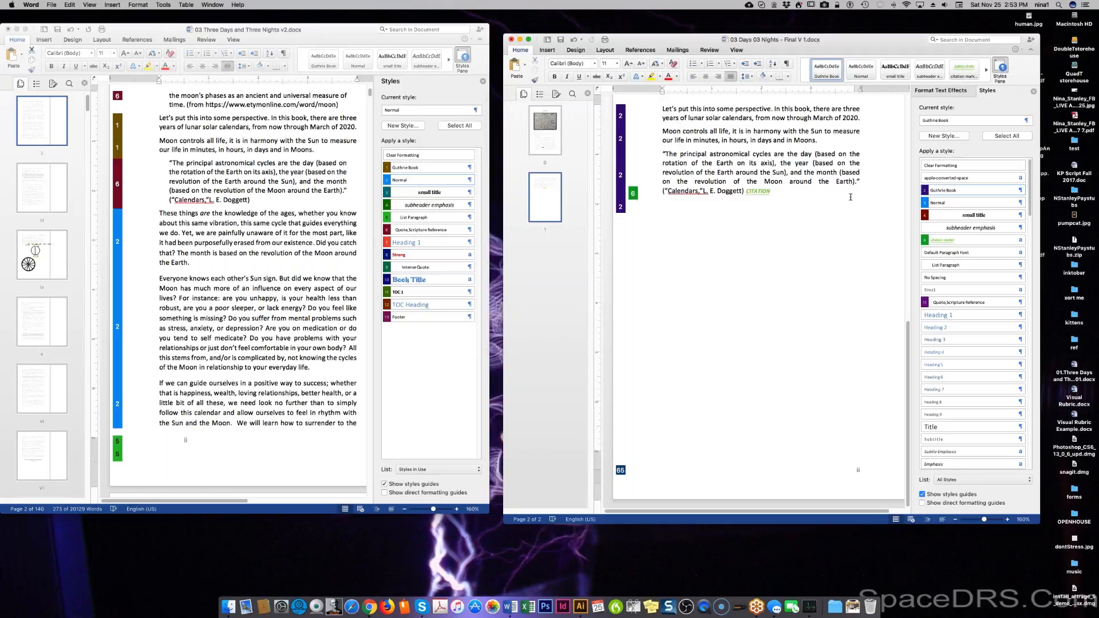
{"action": "right_click", "coordinate": [670, 207]}
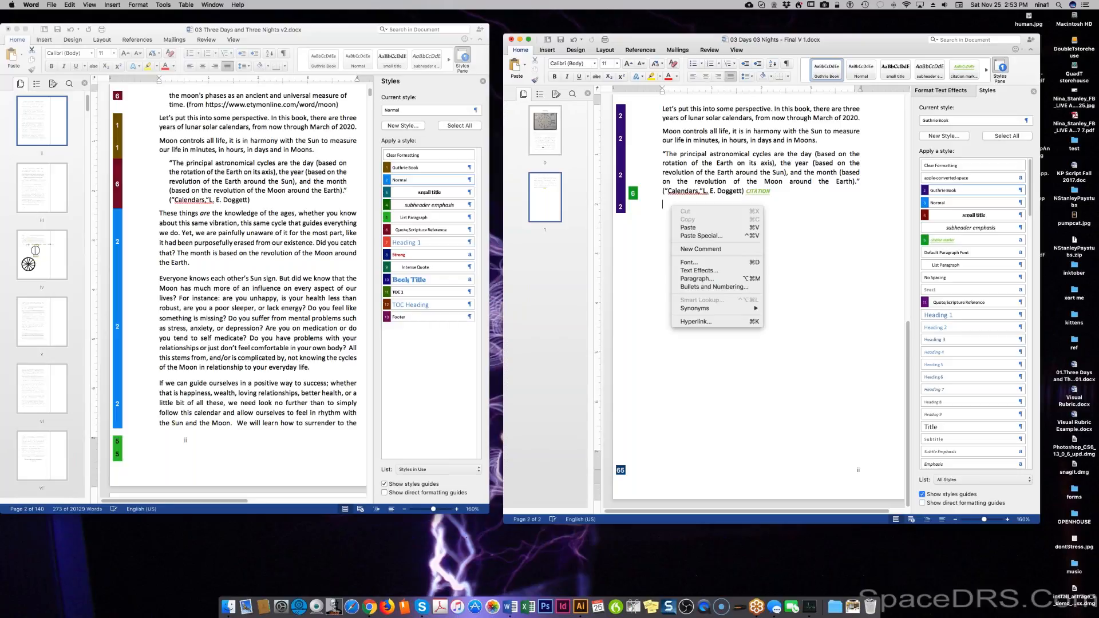
{"action": "left_click", "coordinate": [691, 236]}
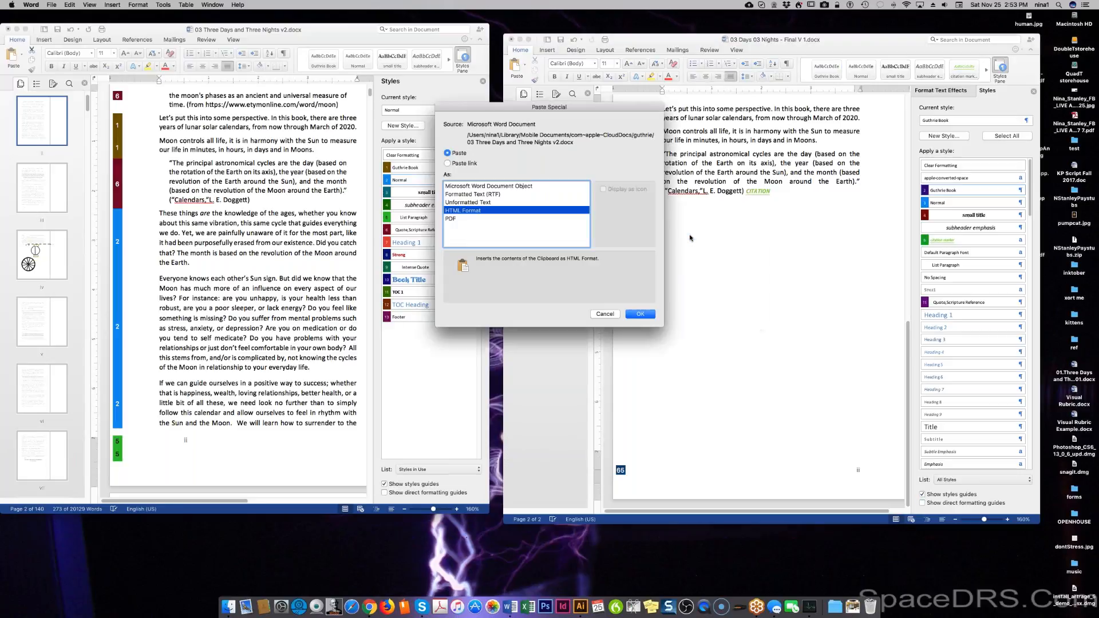
{"action": "left_click", "coordinate": [491, 202]}
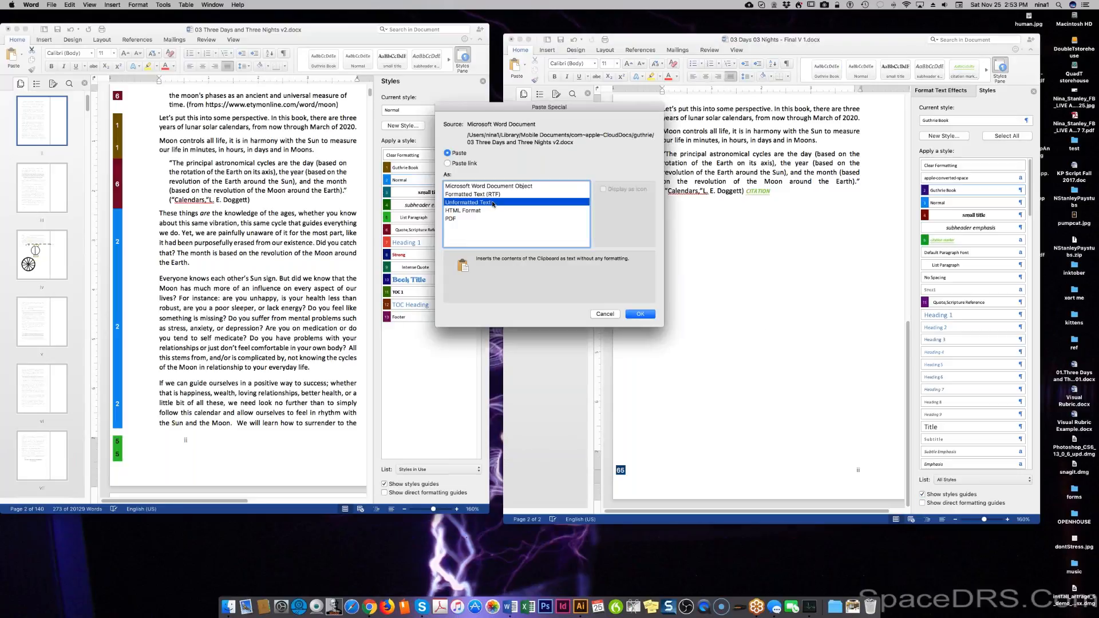
{"action": "left_click", "coordinate": [639, 315]}
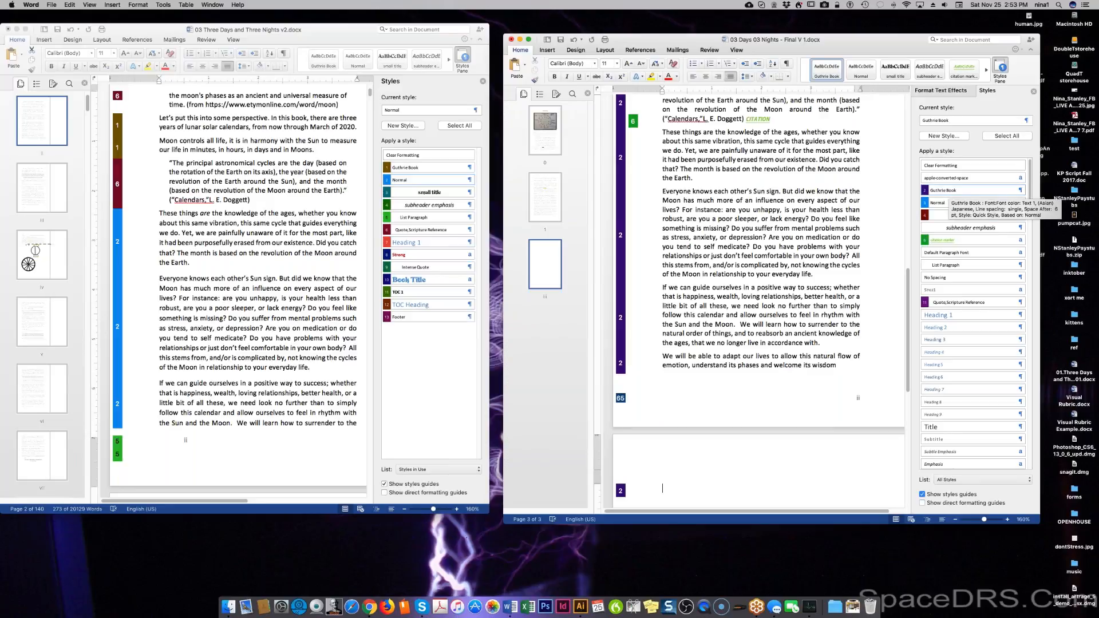
End the book's last paragraph with a period after 'wisdom' and add a new empty paragraph.
{"action": "scroll", "coordinate": [781, 333], "scroll_direction": "down", "scroll_amount": 2}
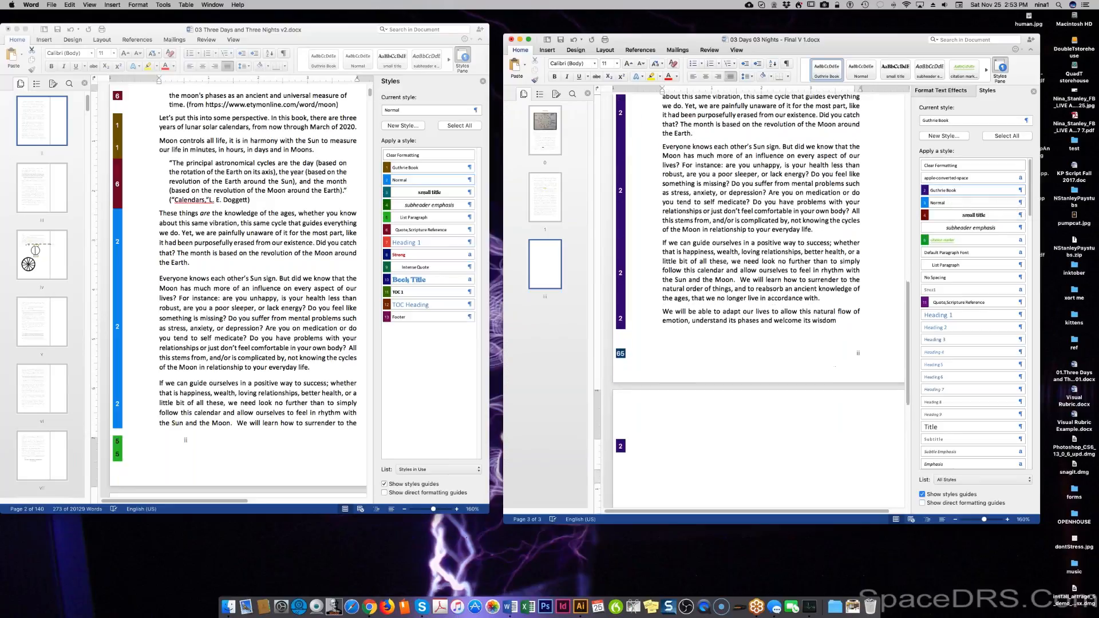
{"action": "scroll", "coordinate": [750, 275], "scroll_direction": "down", "scroll_amount": 2}
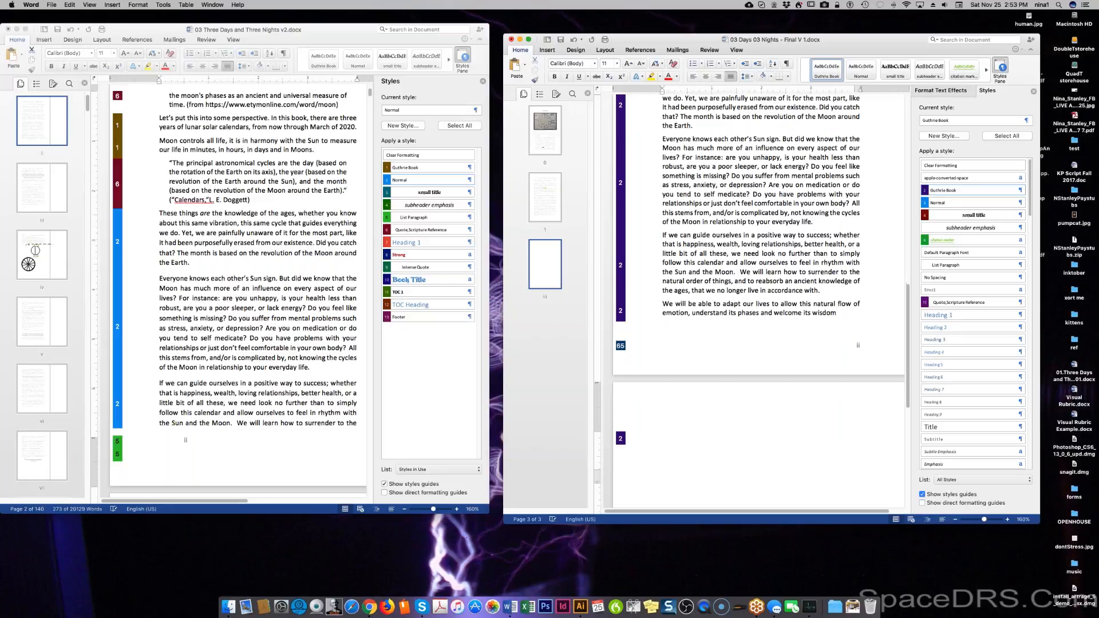
{"action": "scroll", "coordinate": [318, 277], "scroll_direction": "down", "scroll_amount": 8}
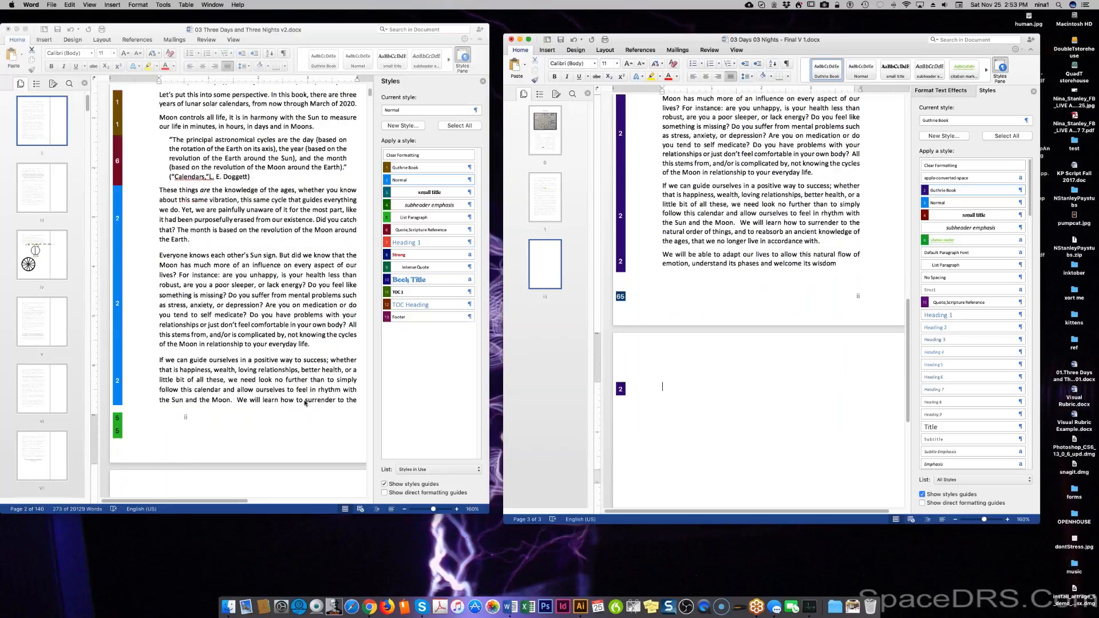
{"action": "scroll", "coordinate": [326, 380], "scroll_direction": "down", "scroll_amount": 1}
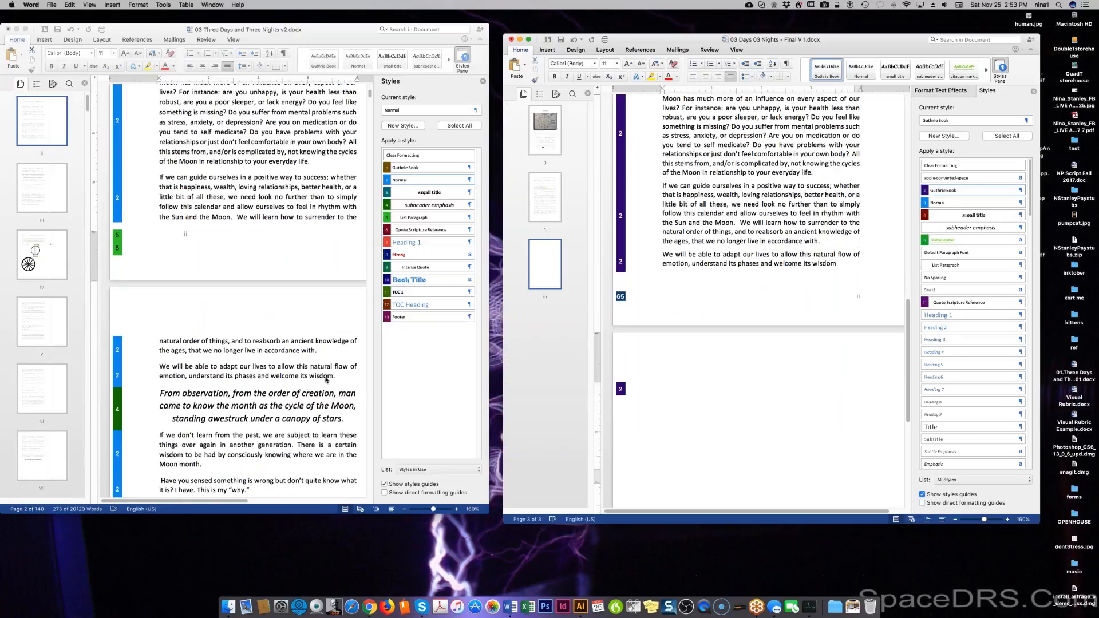
{"action": "left_click", "coordinate": [850, 266]}
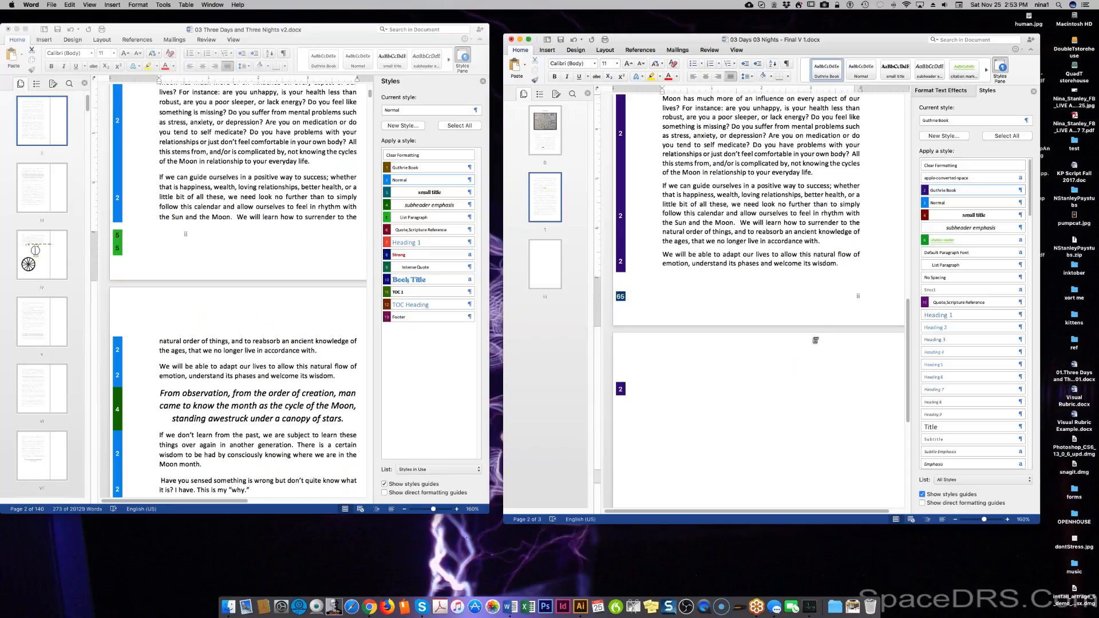
{"action": "key", "text": "Return"}
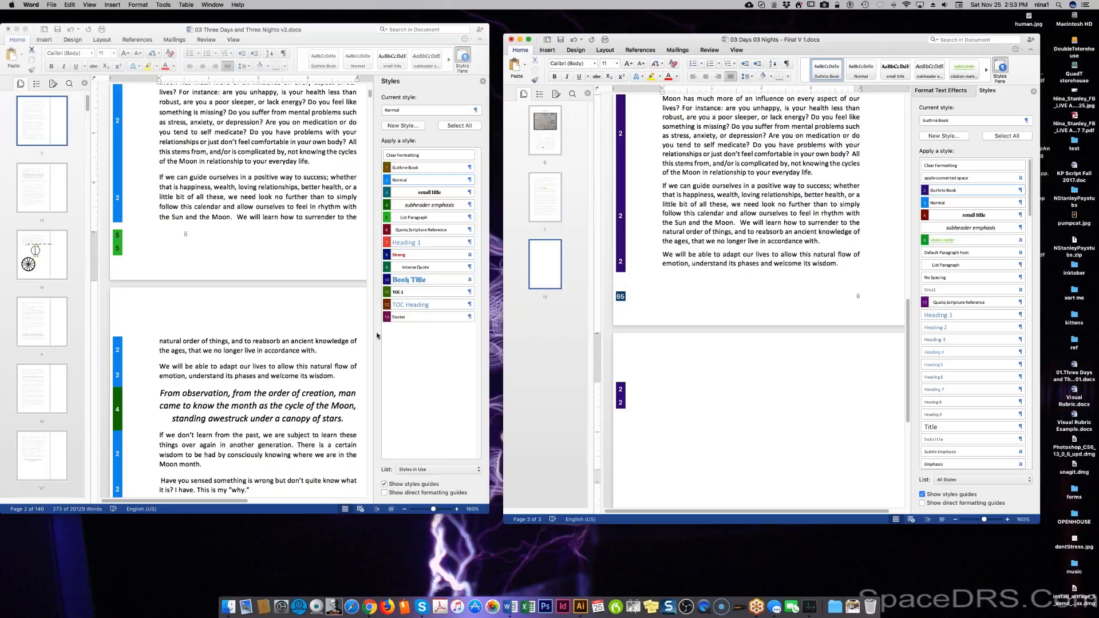
Paste the manuscript's italic Moon quote into the book's empty paragraph with the subheader emphasis style.
{"action": "left_click", "coordinate": [163, 393]}
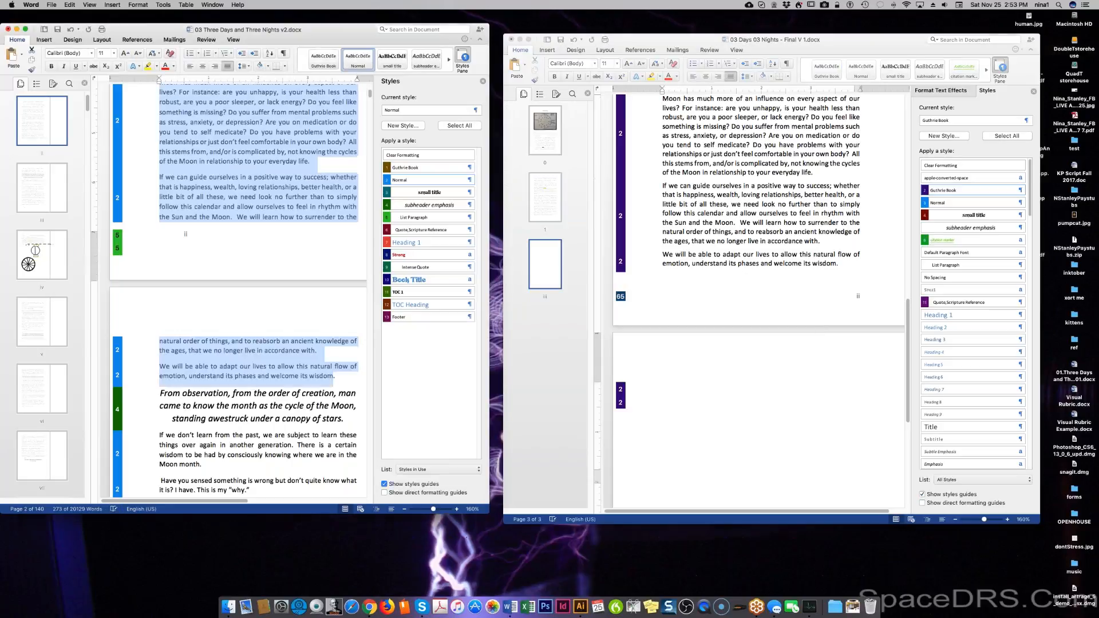
{"action": "left_click_drag", "start_coordinate": [162, 393], "coordinate": [348, 416]}
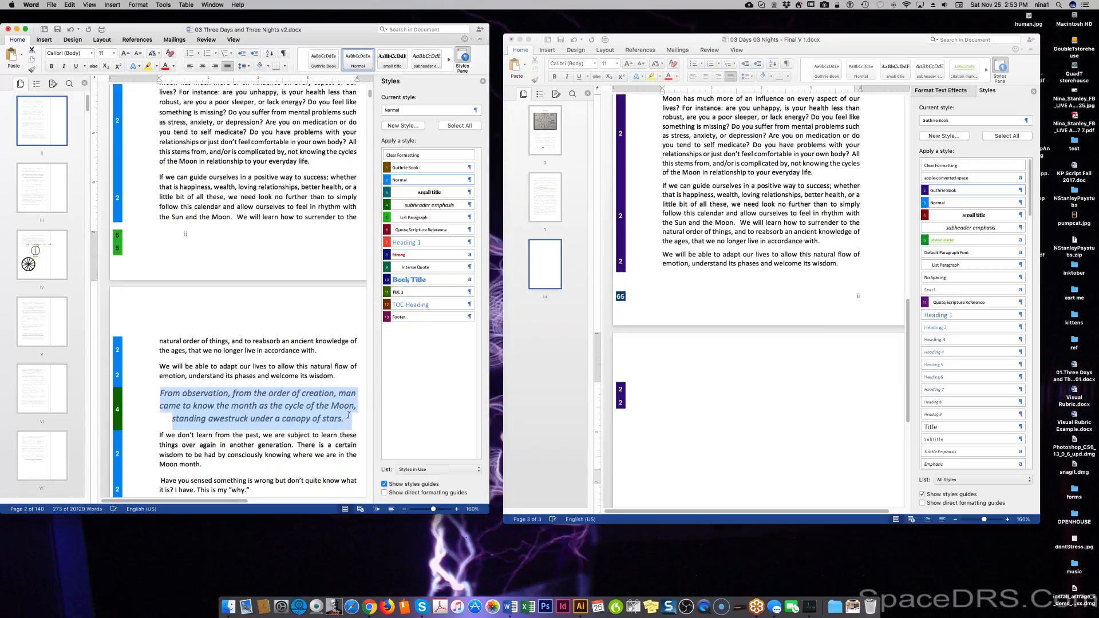
{"action": "left_click_drag", "start_coordinate": [348, 416], "coordinate": [348, 415]}
{"action": "key", "text": "super+c"}
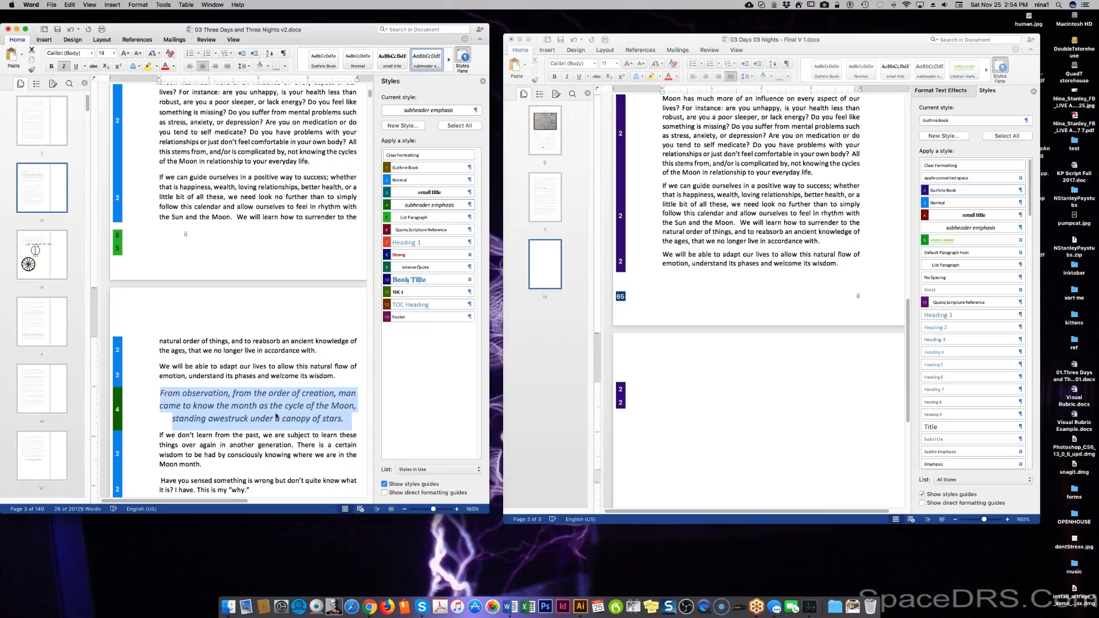
{"action": "left_click", "coordinate": [686, 402]}
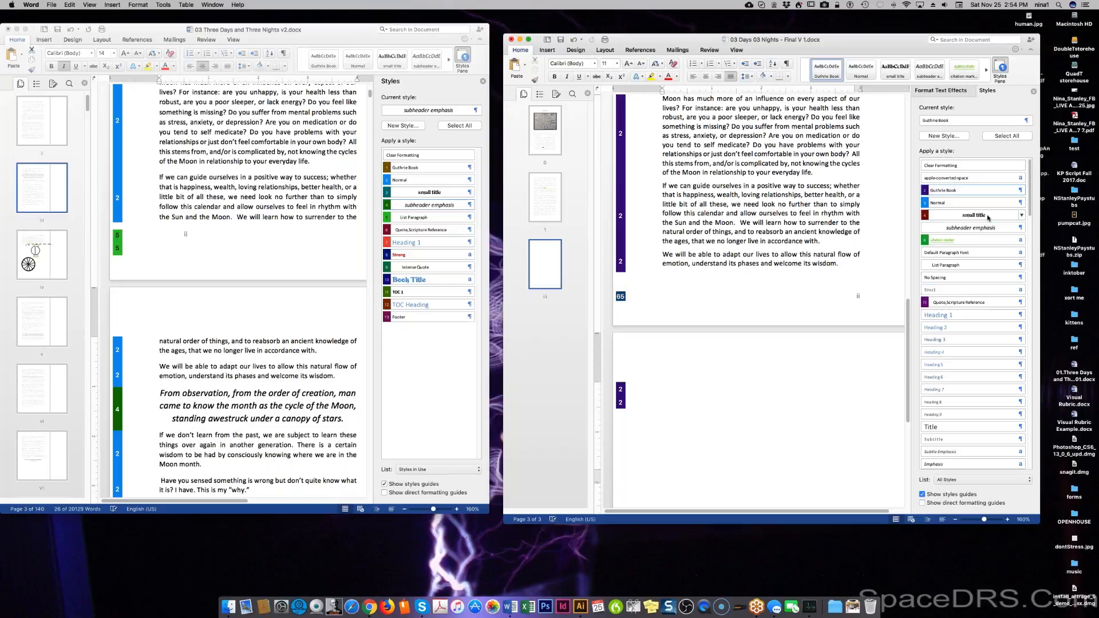
{"action": "left_click", "coordinate": [973, 229]}
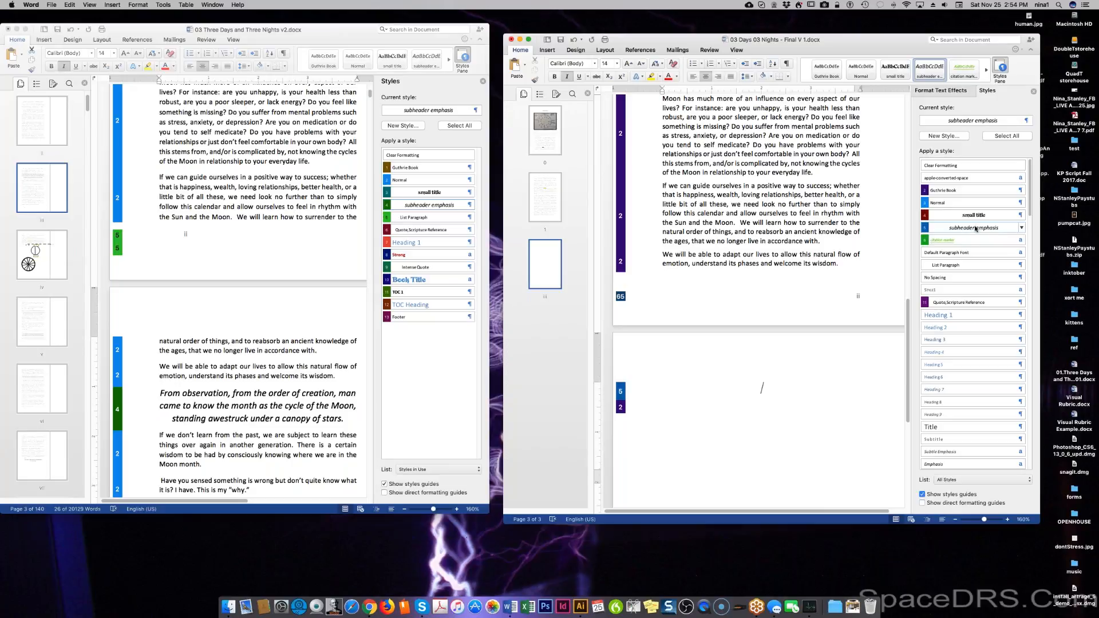
{"action": "key", "text": "super+v"}
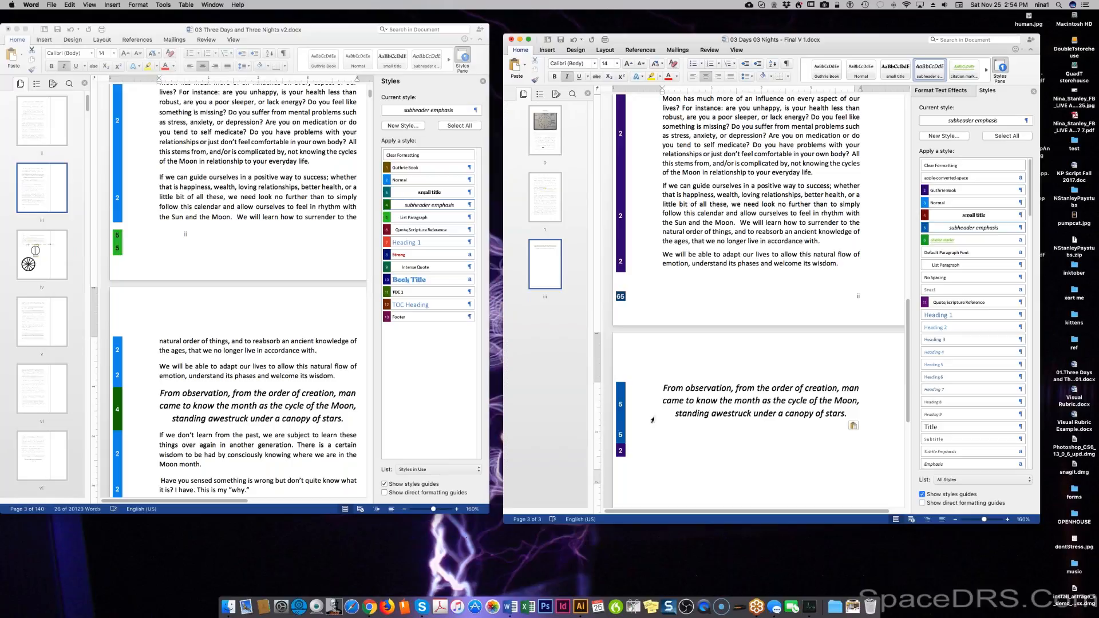
Set the paragraph after the quote to Guthrie Book, then scroll further through the manuscript.
{"action": "left_click", "coordinate": [929, 191]}
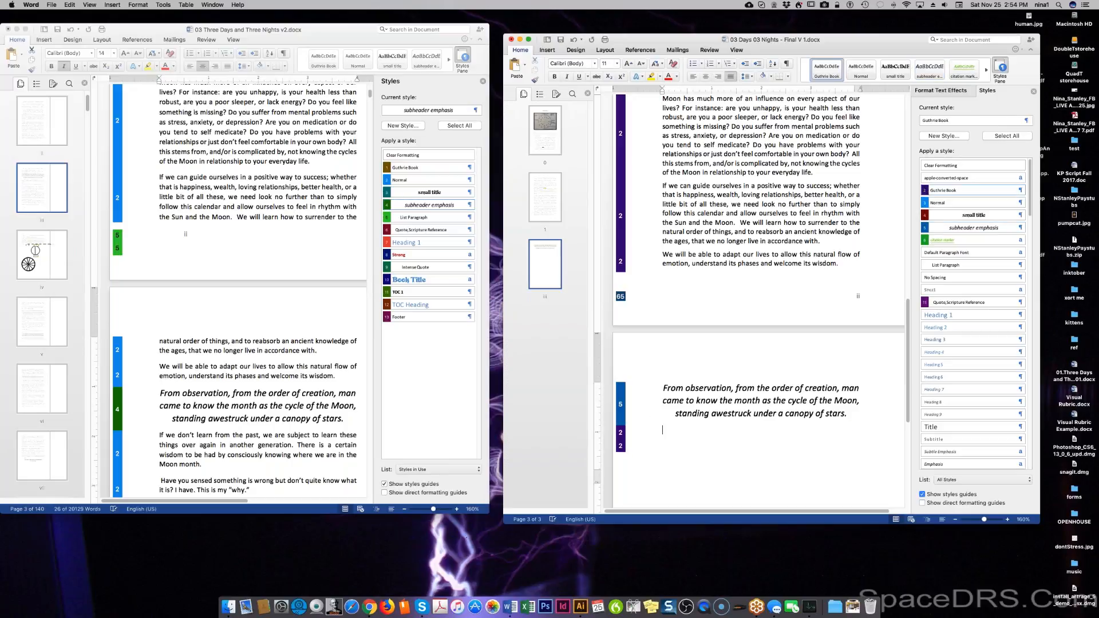
{"action": "scroll", "coordinate": [284, 426], "scroll_direction": "down", "scroll_amount": 4}
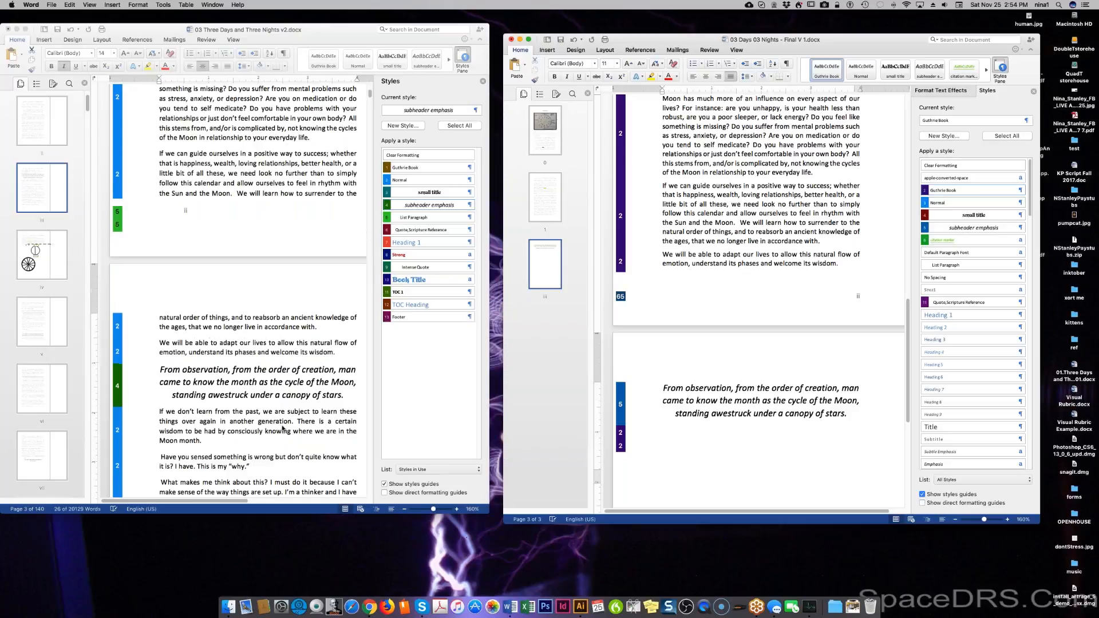
{"action": "scroll", "coordinate": [283, 426], "scroll_direction": "down", "scroll_amount": 1}
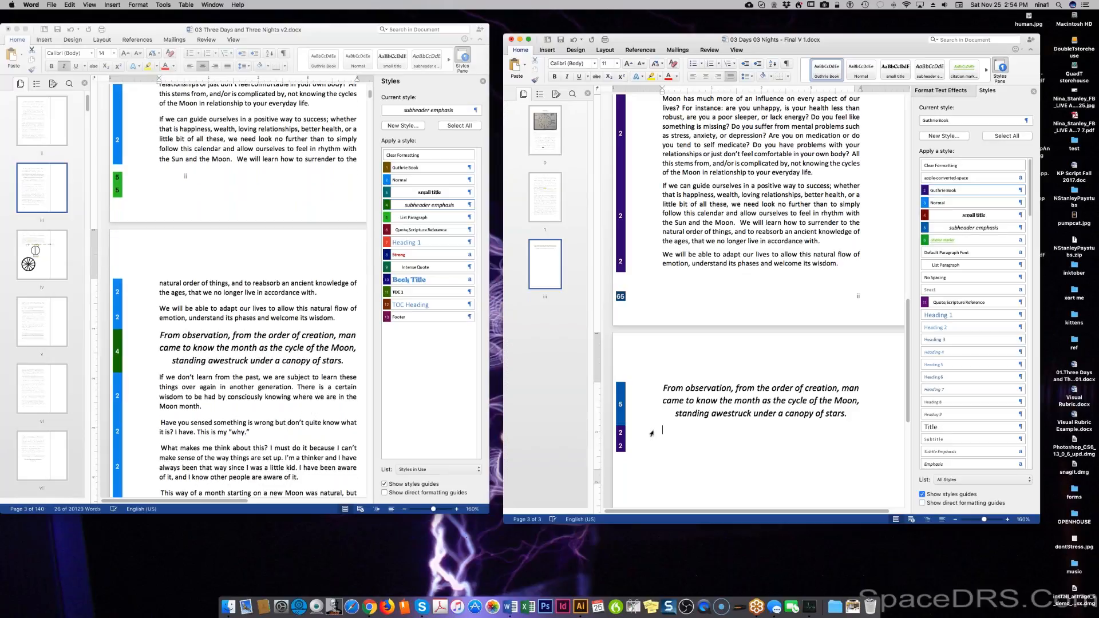
{"action": "left_click_drag", "start_coordinate": [158, 377], "coordinate": [160, 335]}
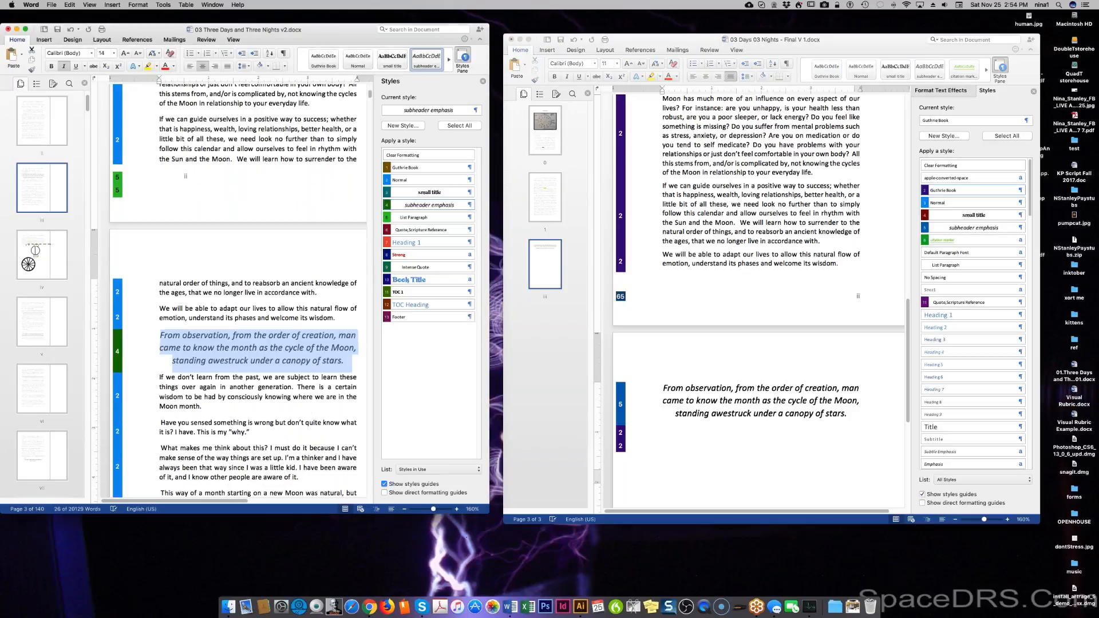
{"action": "left_click", "coordinate": [160, 377]}
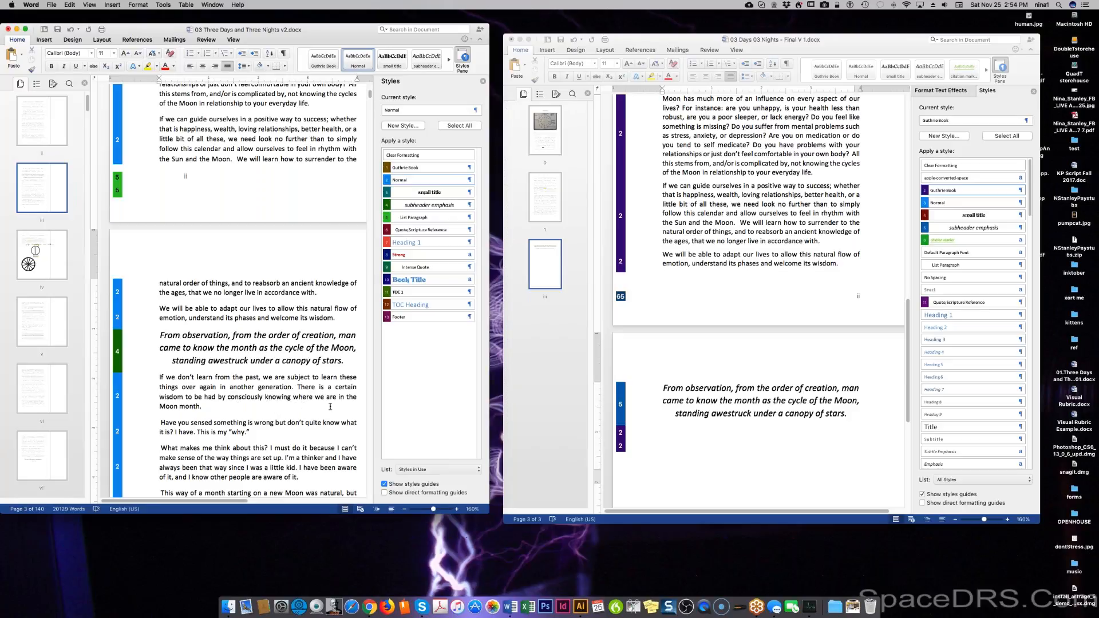
{"action": "scroll", "coordinate": [222, 426], "scroll_direction": "down", "scroll_amount": 2}
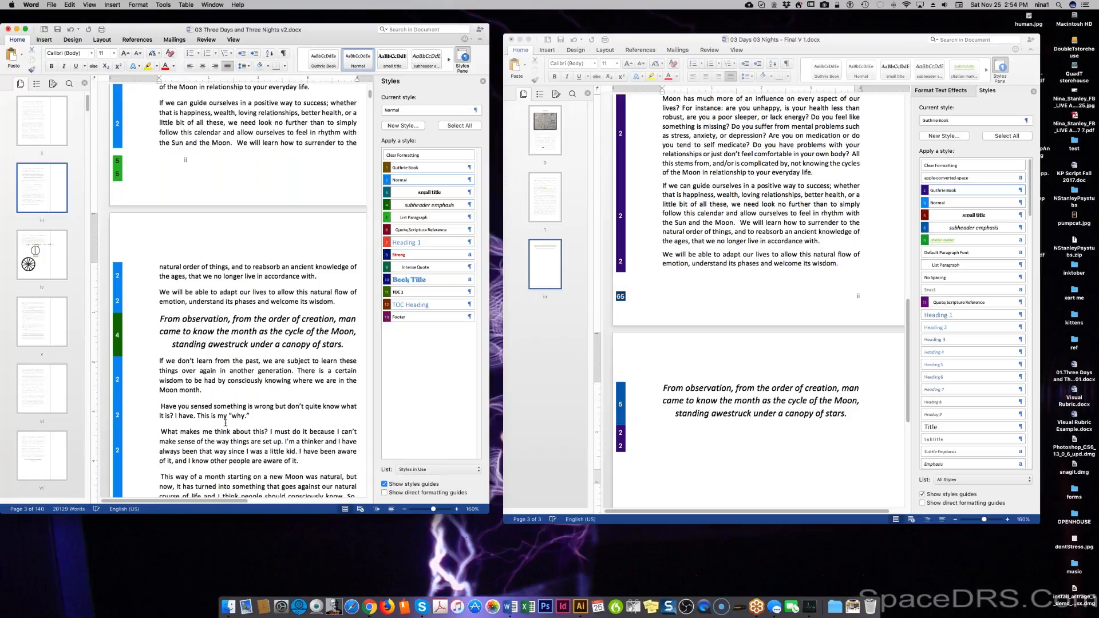
{"action": "scroll", "coordinate": [225, 423], "scroll_direction": "down", "scroll_amount": 4}
{"action": "scroll", "coordinate": [227, 421], "scroll_direction": "down", "scroll_amount": 1}
{"action": "scroll", "coordinate": [227, 421], "scroll_direction": "down", "scroll_amount": 5}
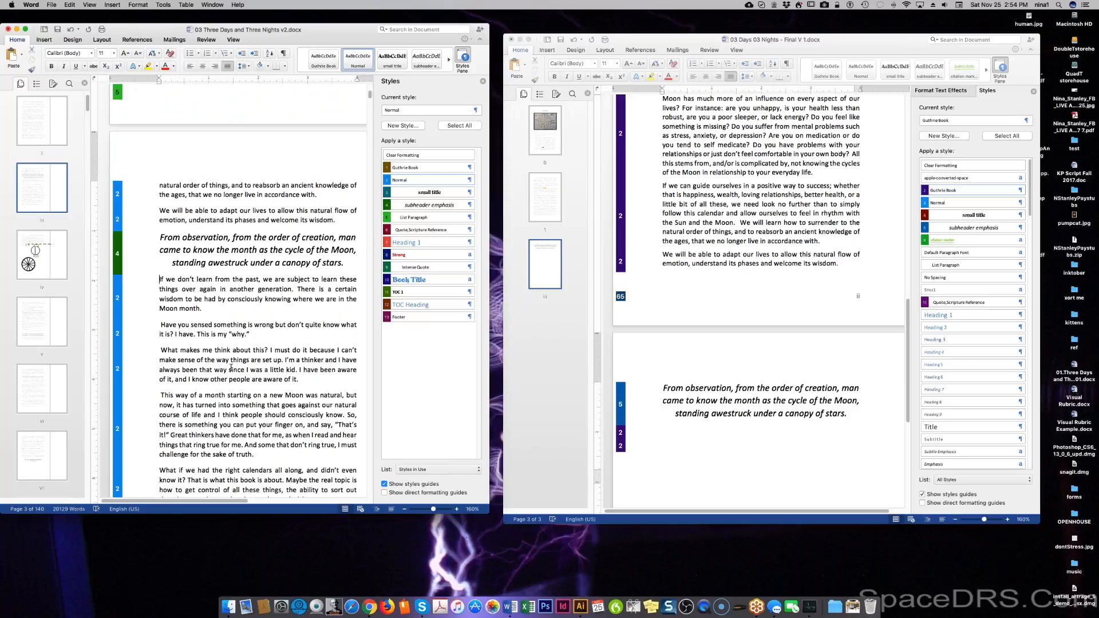
Insert 'currently' before 'set up' and replace 'little kid' with 'child' in the manuscript.
{"action": "left_click", "coordinate": [262, 360]}
{"action": "type", "text": "currently"}
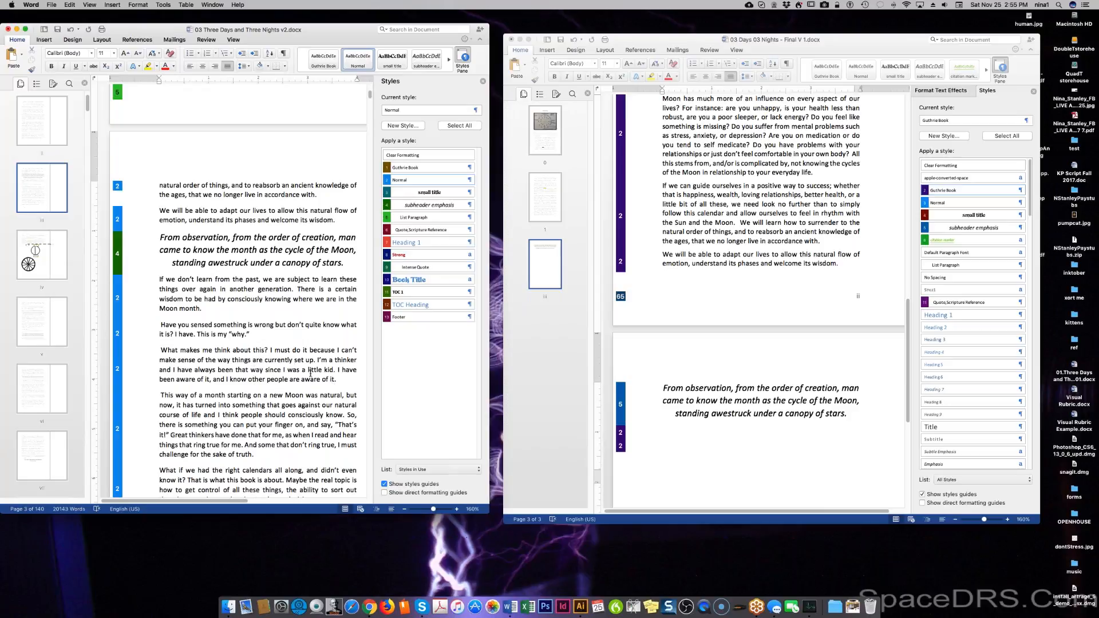
{"action": "left_click_drag", "start_coordinate": [308, 370], "coordinate": [334, 370]}
{"action": "type", "text": "child"}
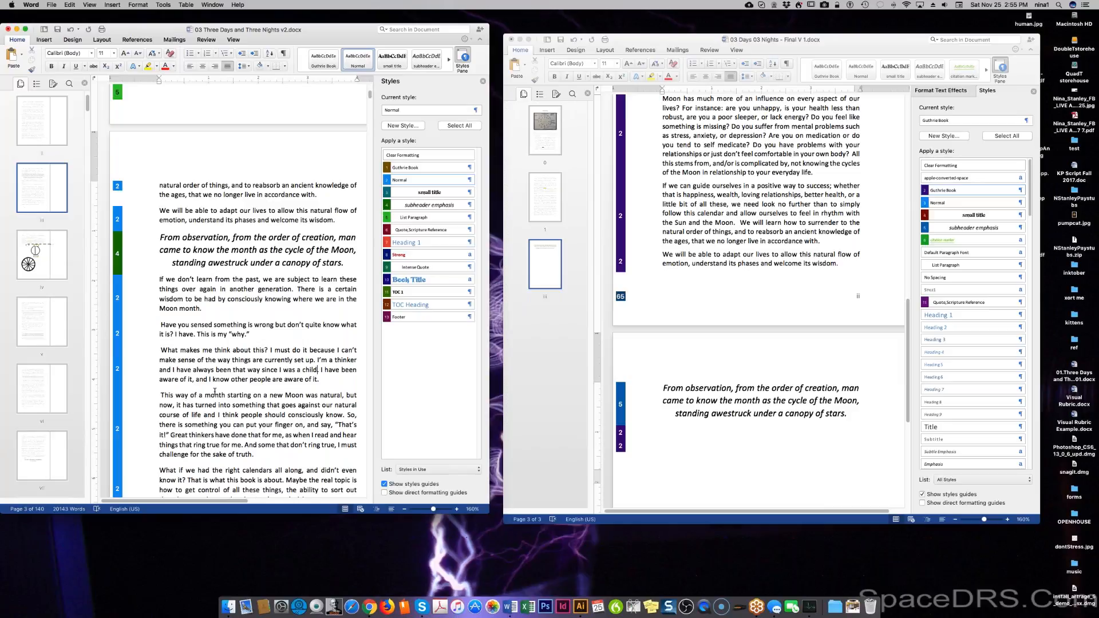
Reword the opening 'This way of a month' so the sentence starts 'Starting the month on a new Moon'.
{"action": "left_click_drag", "start_coordinate": [229, 395], "coordinate": [160, 397]}
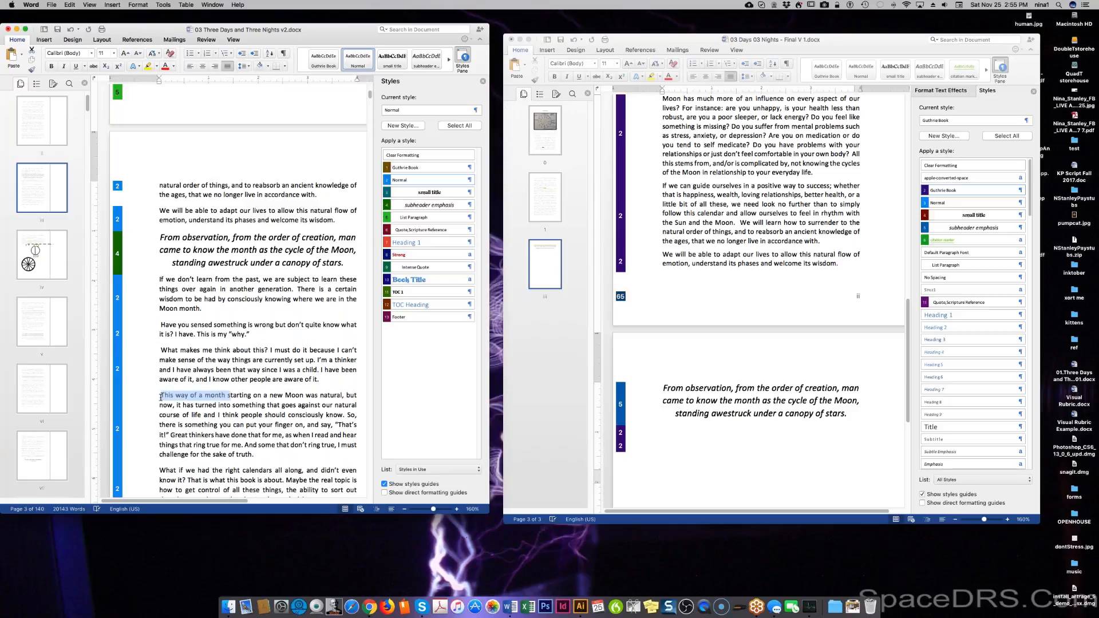
{"action": "type", "text": "S"}
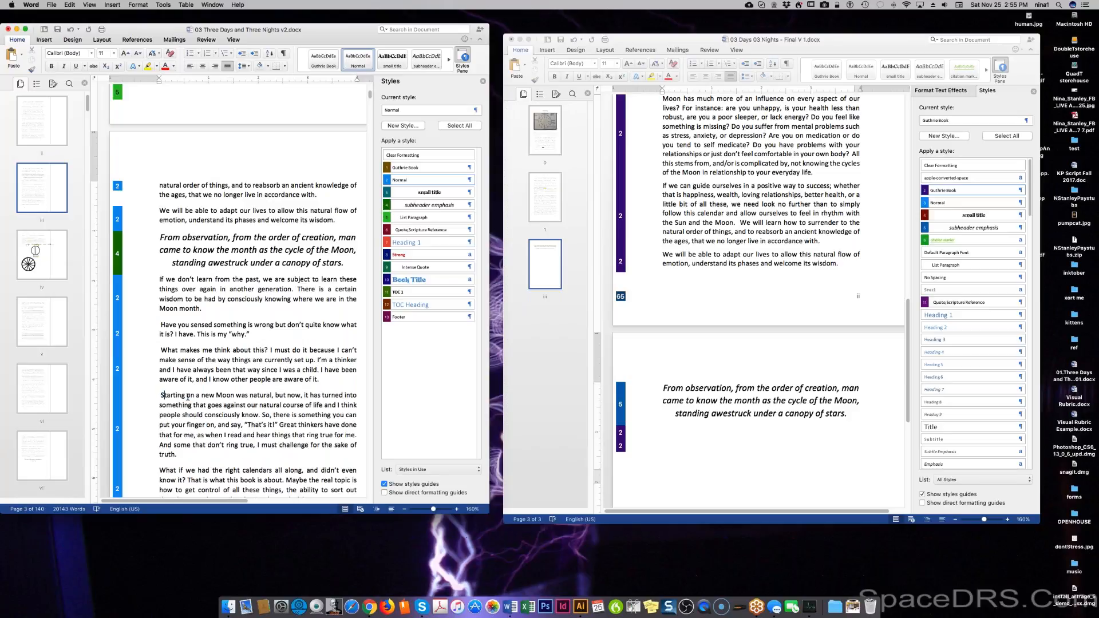
{"action": "left_click", "coordinate": [188, 394]}
{"action": "type", "text": "amon"}
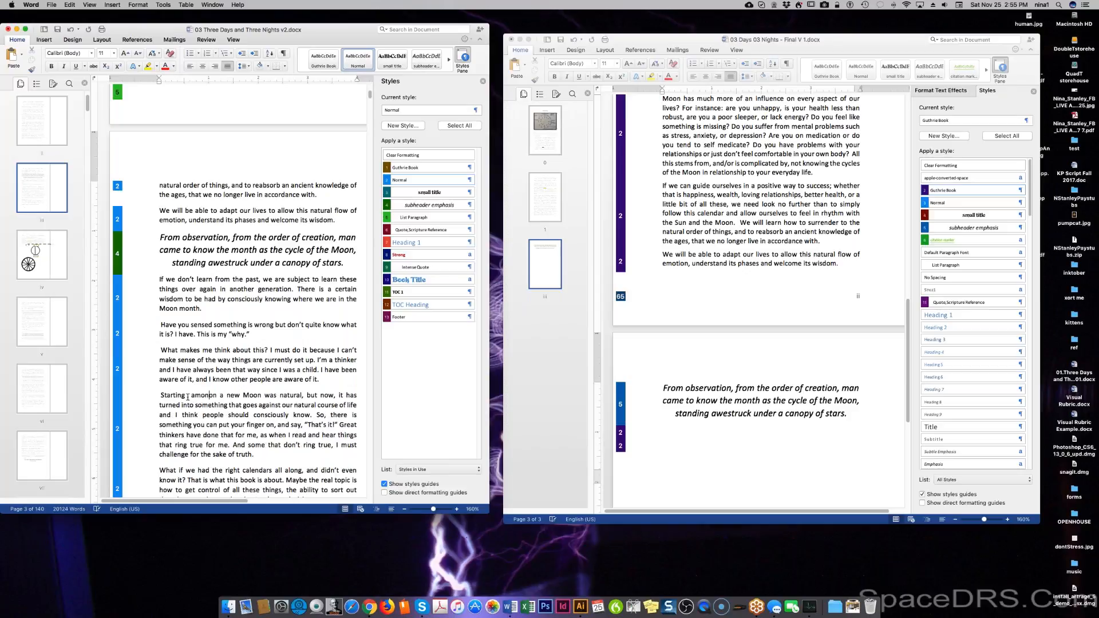
{"action": "key", "text": "BackSpace"}
{"action": "key", "text": "BackSpace"}
{"action": "key", "text": "BackSpace"}
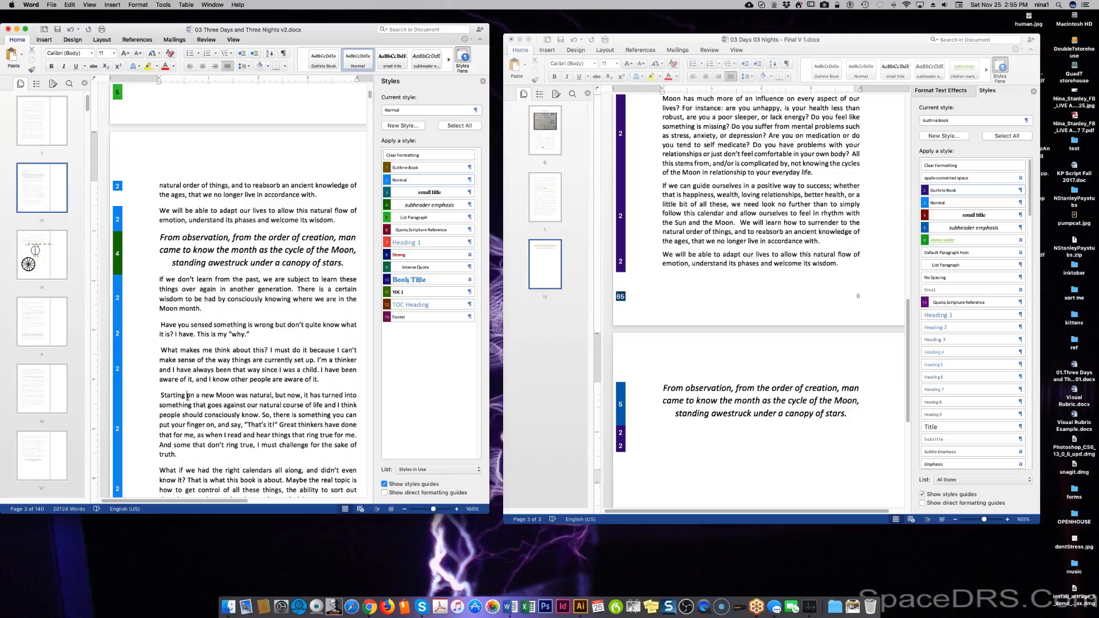
{"action": "type", "text": "the month"}
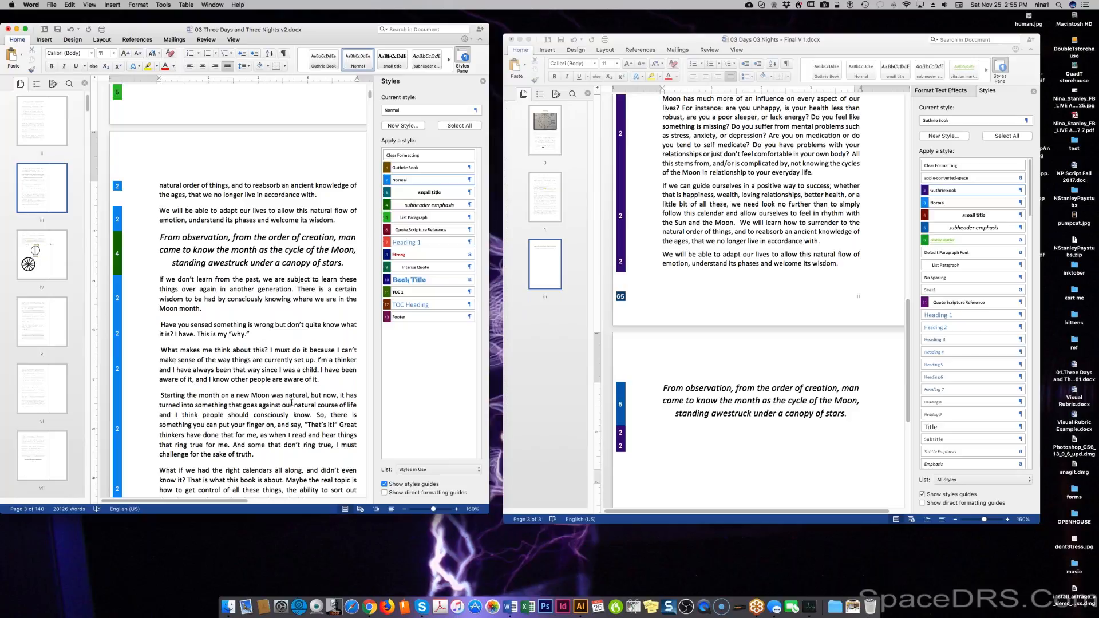
Change 'course' to 'flow' and rewrite the ending as 'believe people are subconsciously aware of this', correcting the spelling.
{"action": "double_click", "coordinate": [330, 405]}
{"action": "type", "text": "flow"}
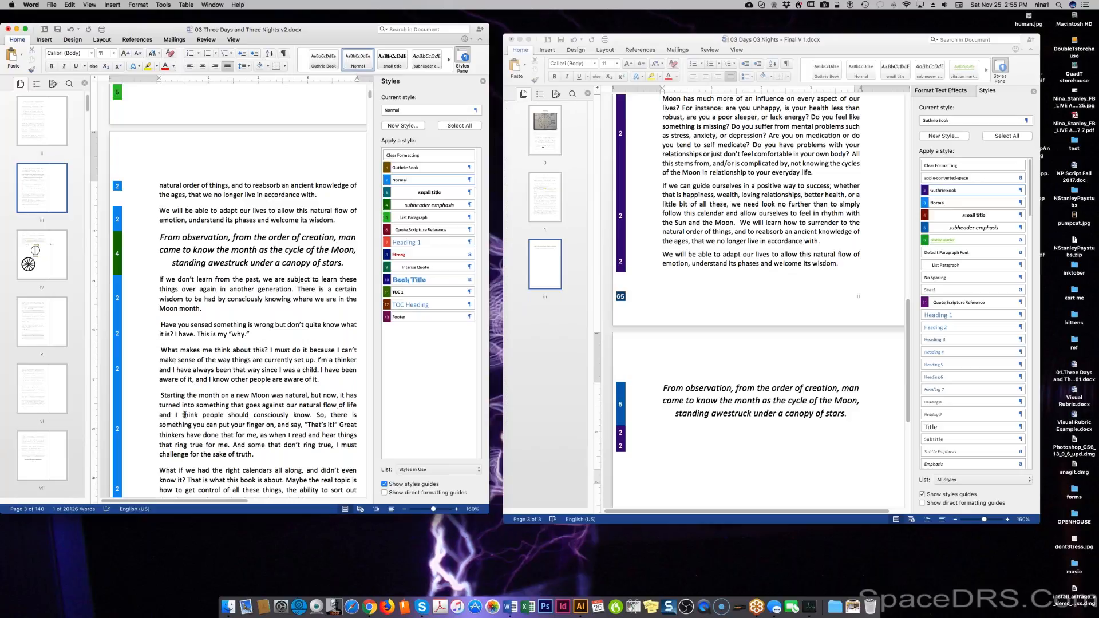
{"action": "left_click_drag", "start_coordinate": [182, 415], "coordinate": [310, 415]}
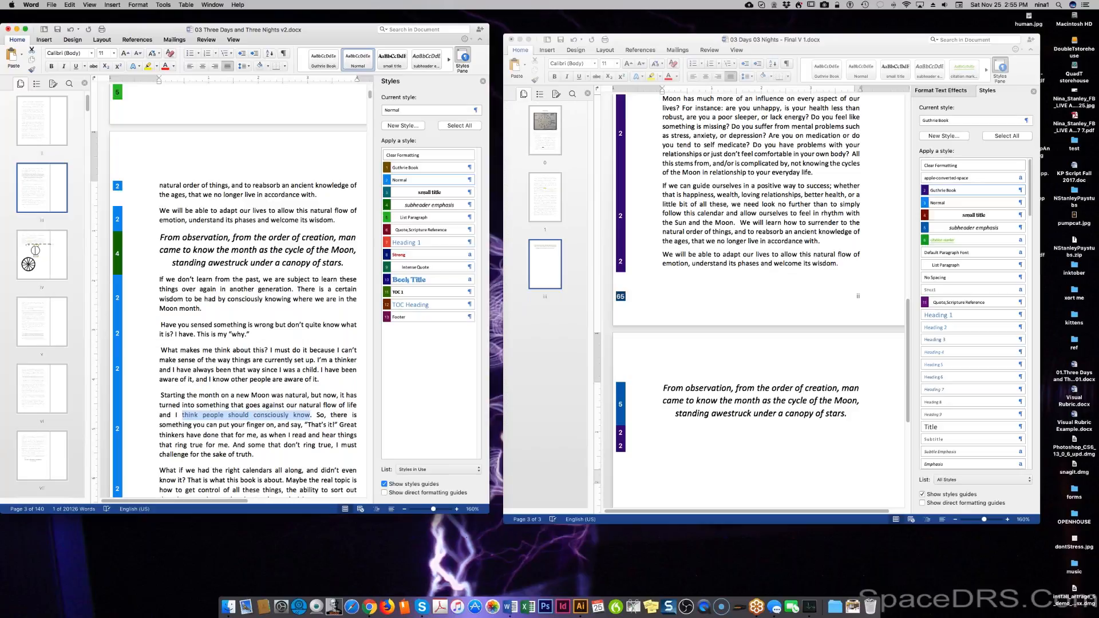
{"action": "type", "text": "believe p"}
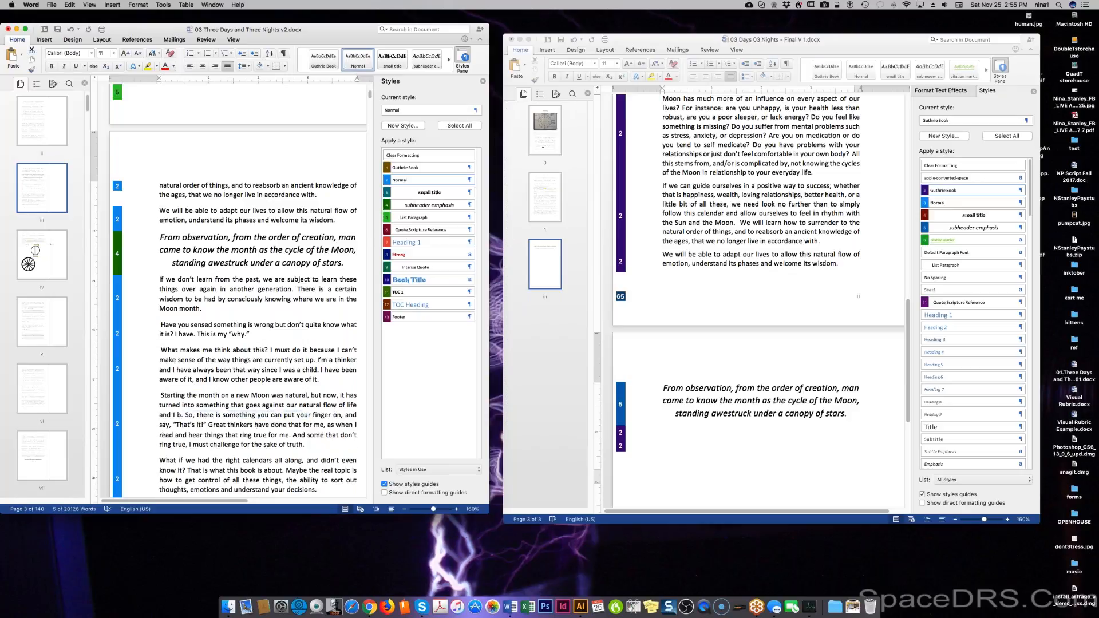
{"action": "type", "text": "eople"}
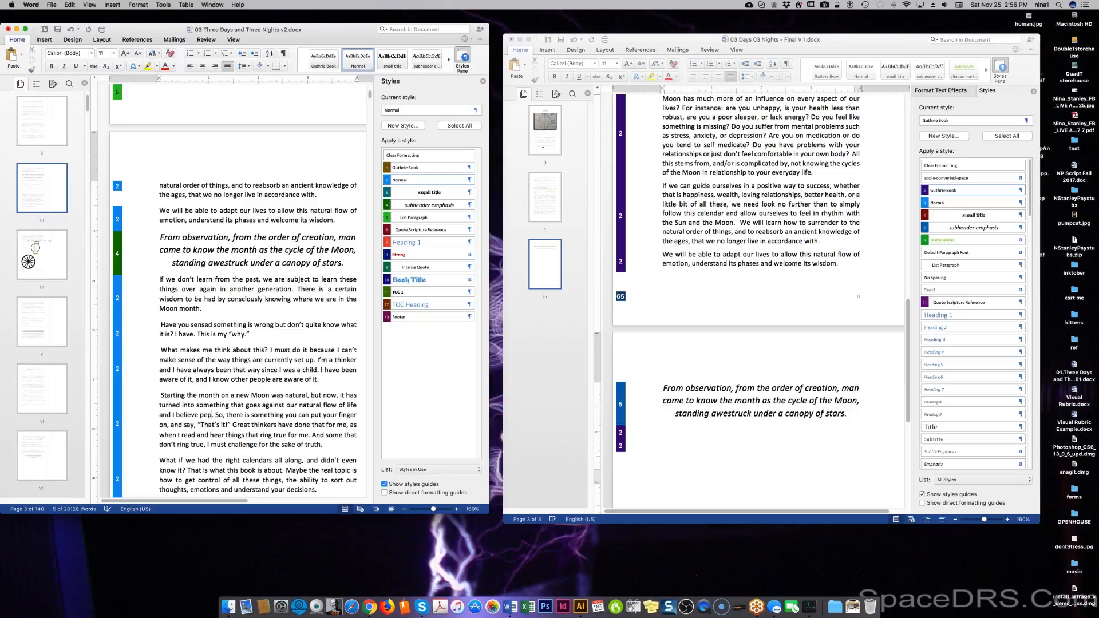
{"action": "type", "text": " are sub"}
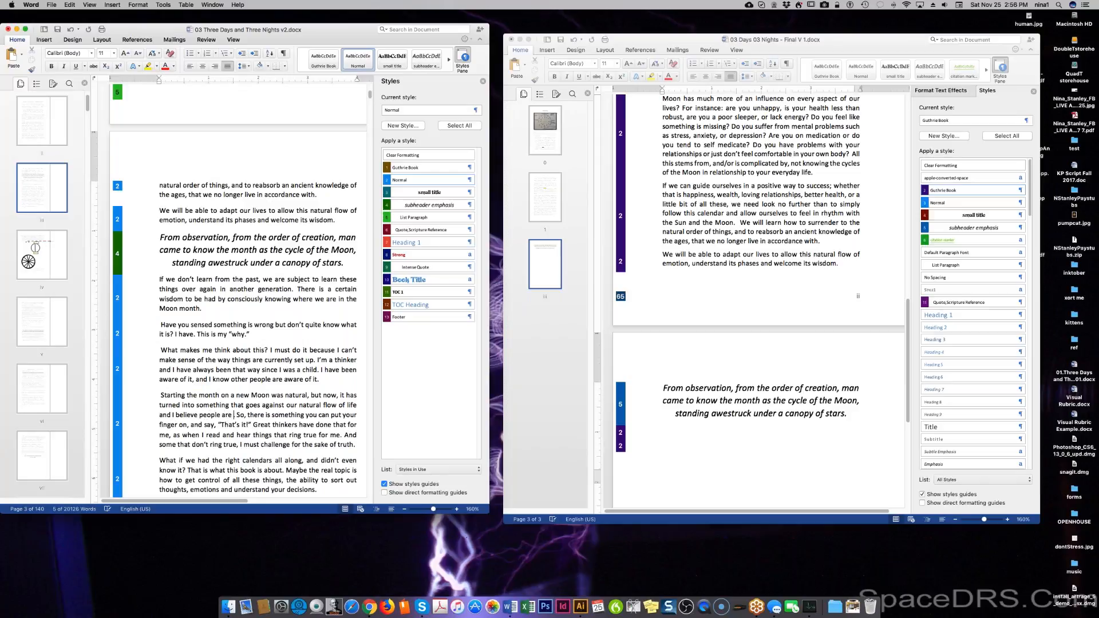
{"action": "type", "text": "consio"}
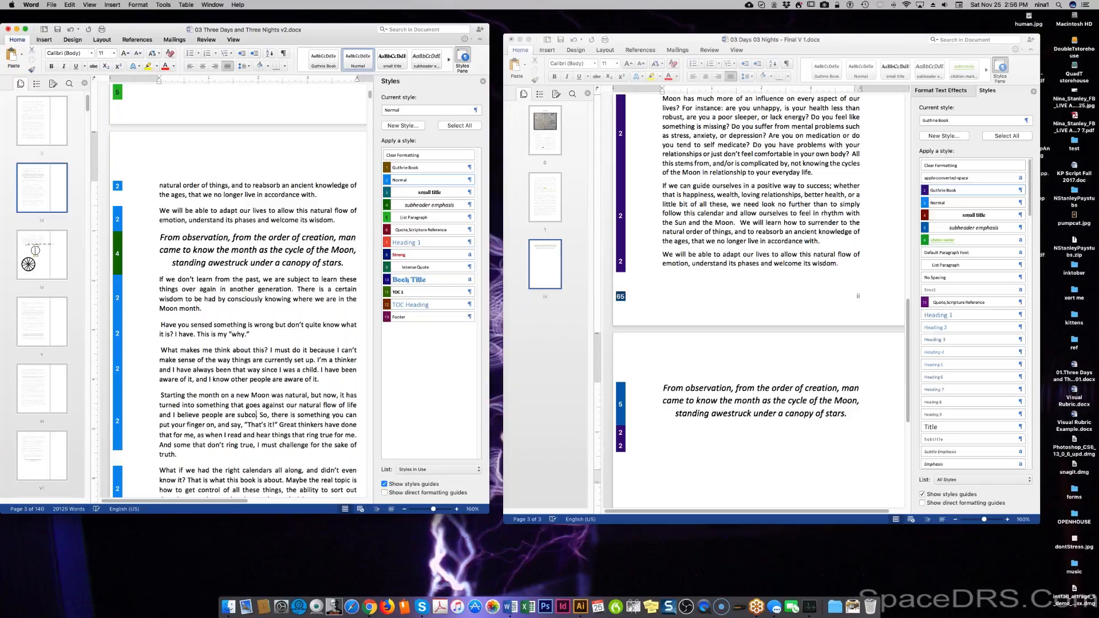
{"action": "type", "text": "uc"}
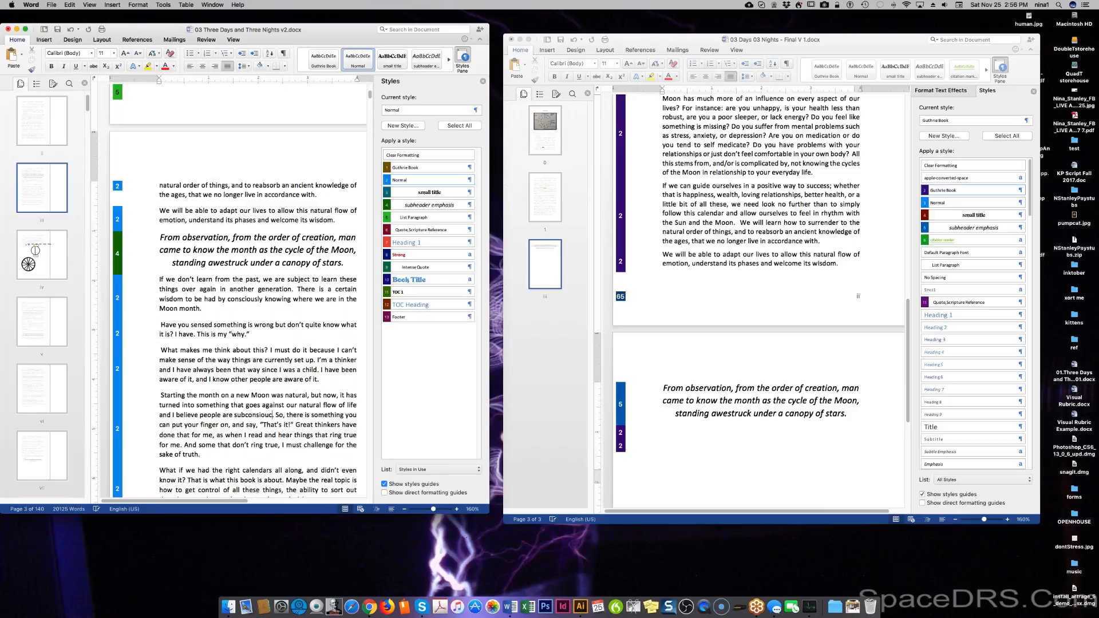
{"action": "key", "text": "BackSpace"}
{"action": "type", "text": "sly aw"}
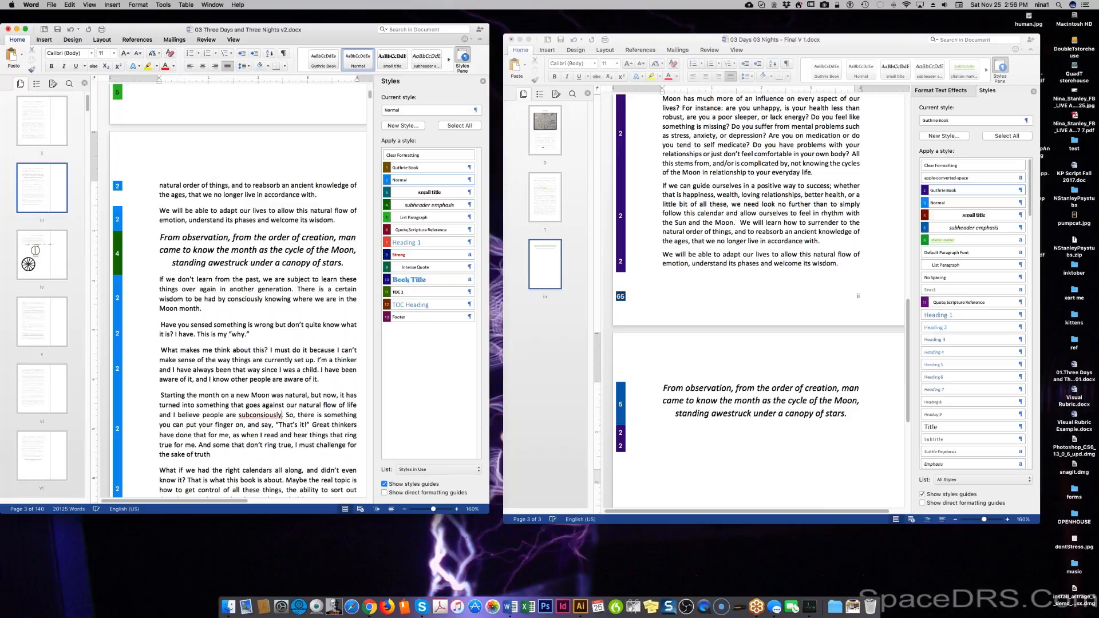
{"action": "type", "text": "are of this."}
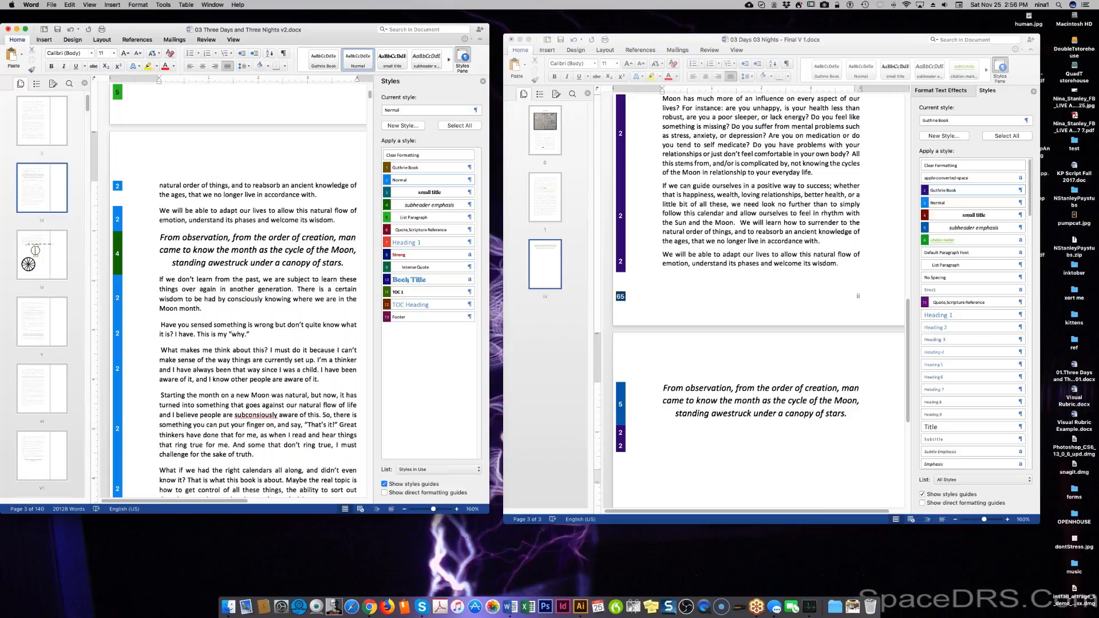
{"action": "right_click", "coordinate": [247, 416]}
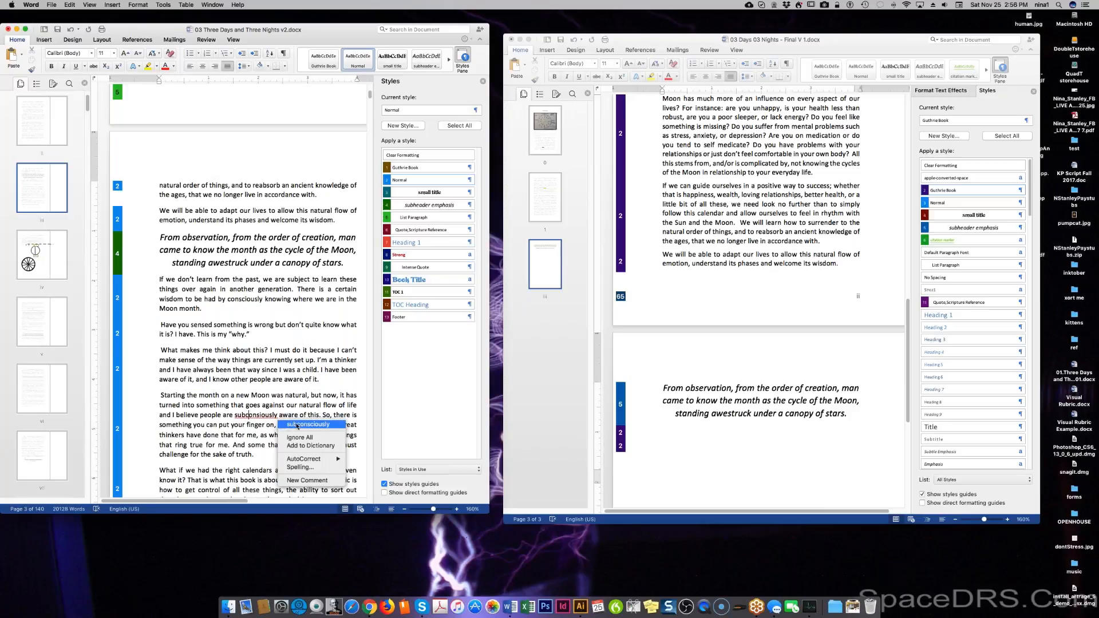
{"action": "left_click", "coordinate": [297, 424]}
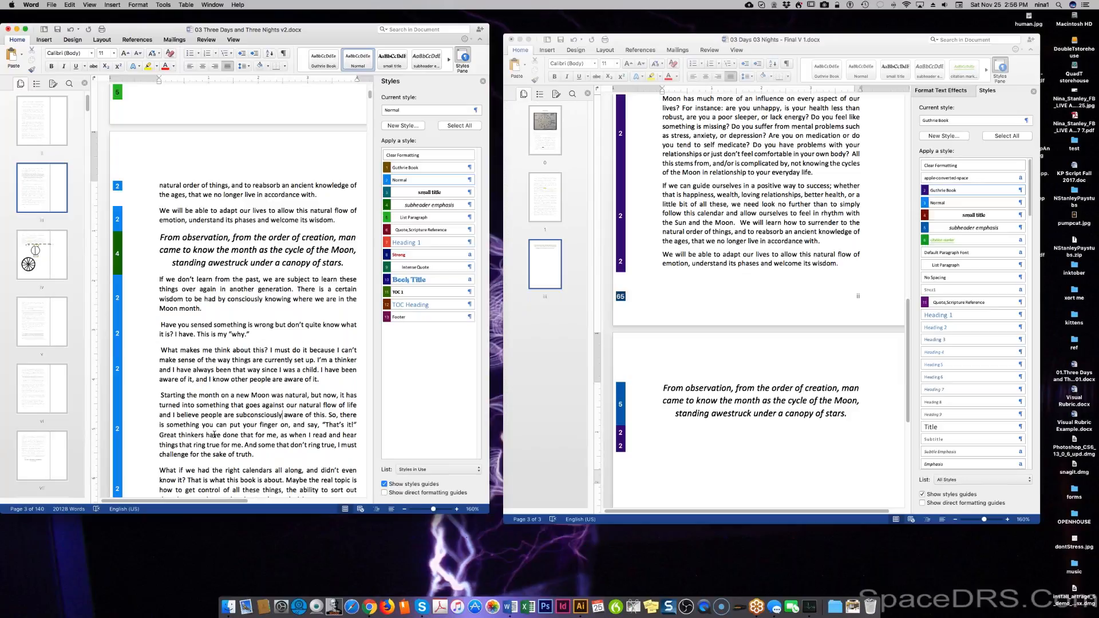
Replace 'So' with 'Now', leaving the Great thinkers sentence intact after undoing a trial rewrite.
{"action": "double_click", "coordinate": [333, 417]}
{"action": "type", "text": "Now"}
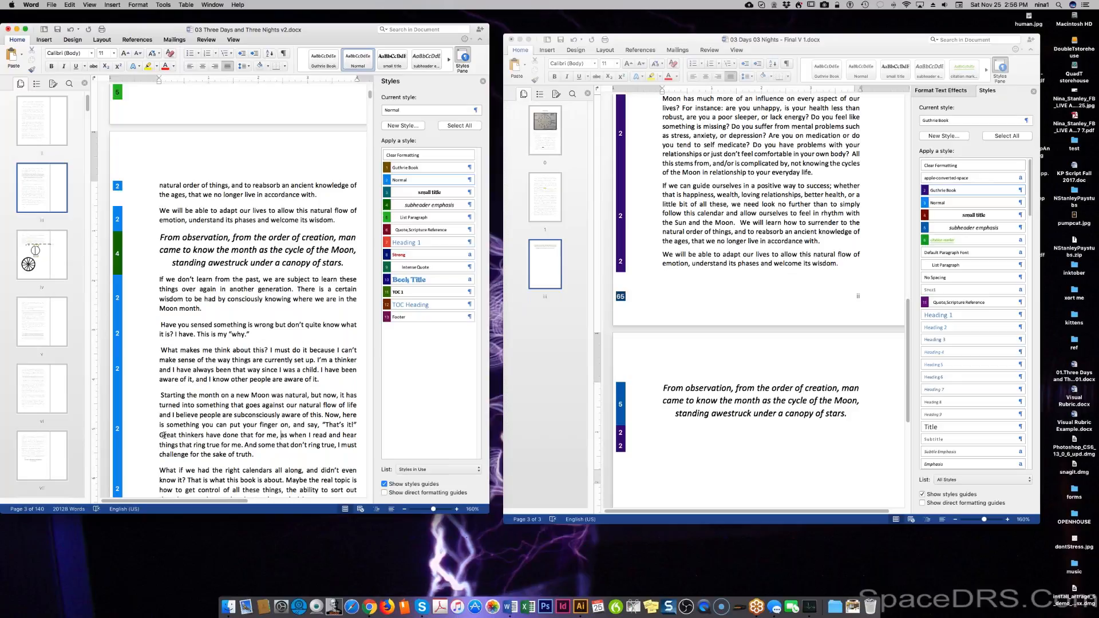
{"action": "left_click_drag", "start_coordinate": [160, 435], "coordinate": [283, 454]}
{"action": "key", "text": "super+c"}
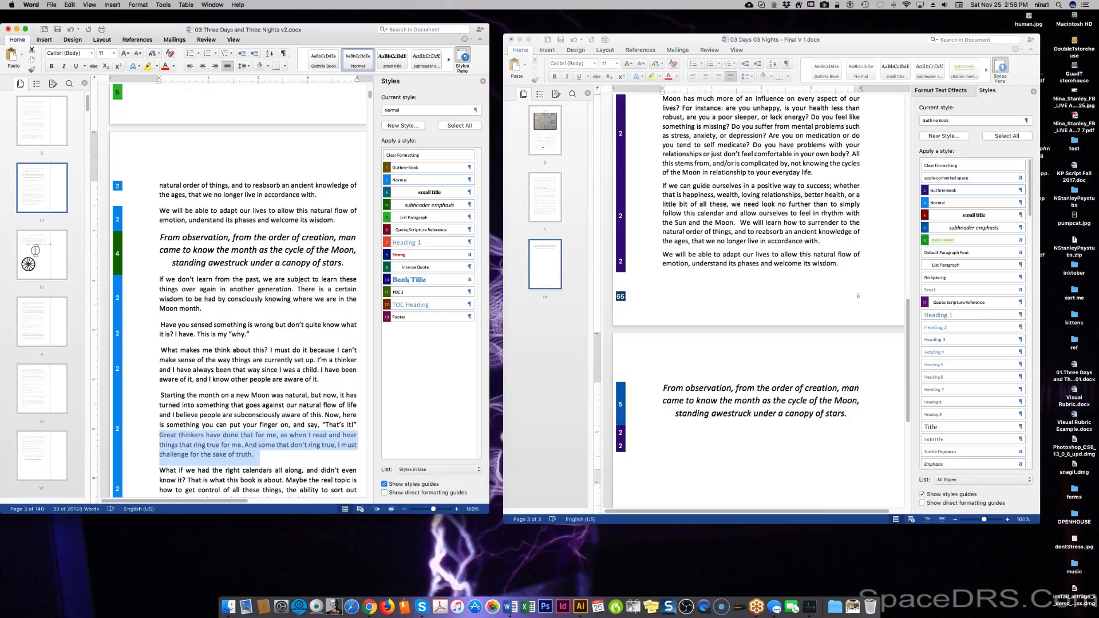
{"action": "type", "text": "When I read and hear"}
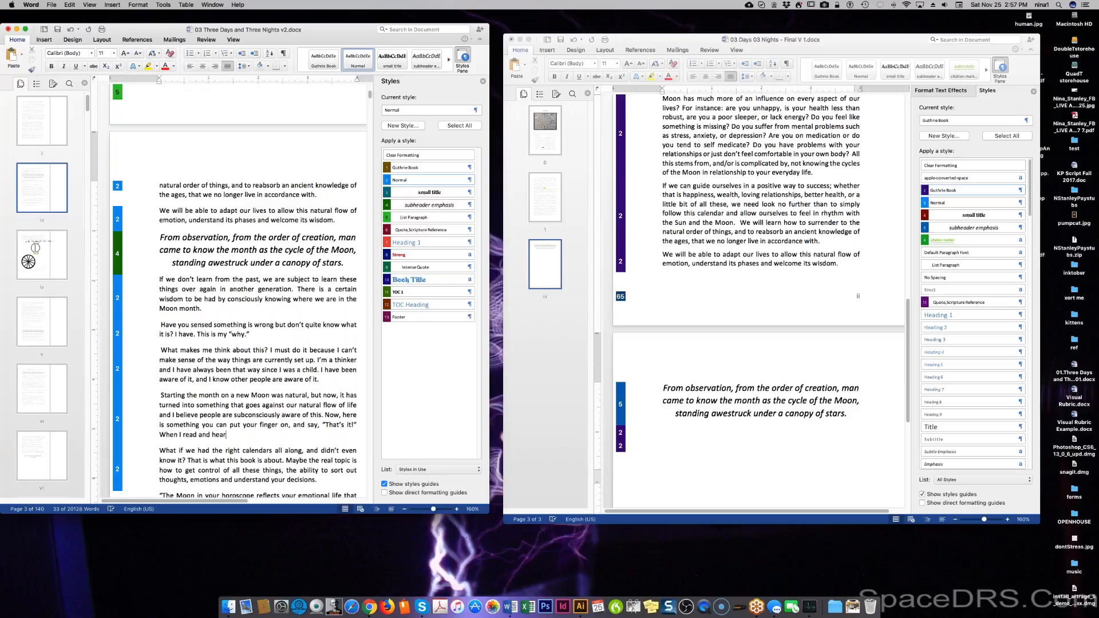
{"action": "key", "text": "super+z"}
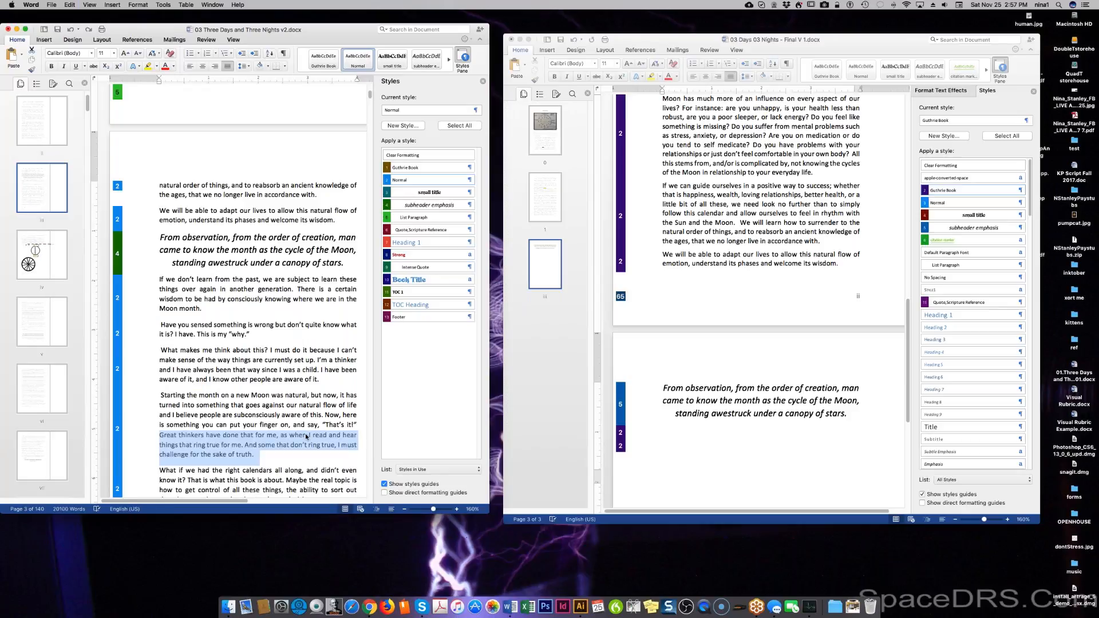
{"action": "left_click", "coordinate": [290, 437]}
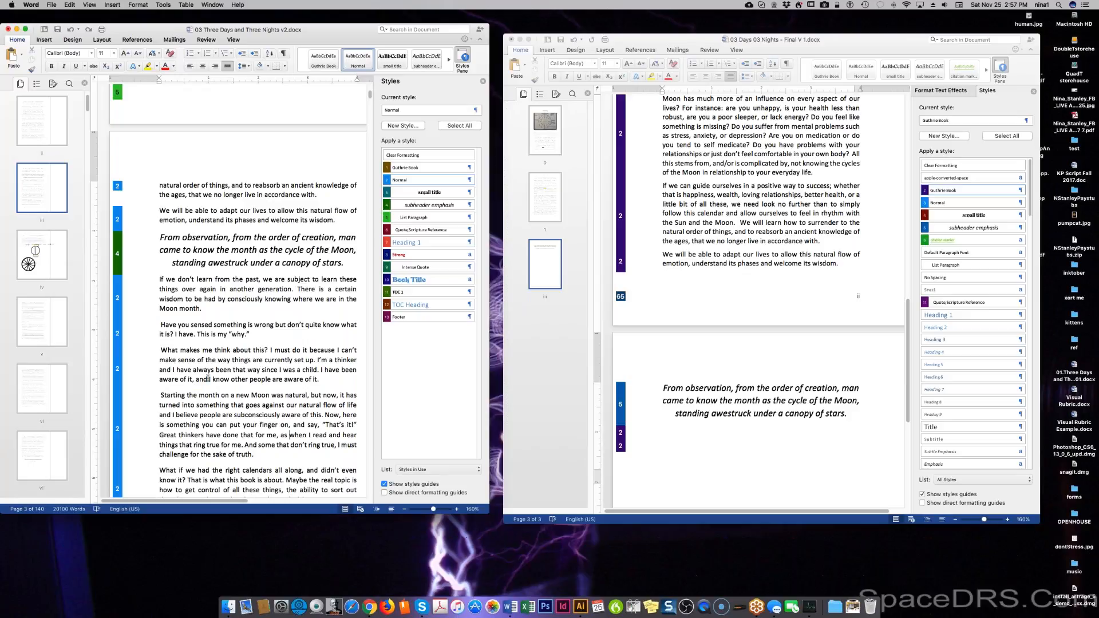
Paste the 'If we don't learn' through Equinox paragraphs below the quote as Unformatted Text.
{"action": "left_click_drag", "start_coordinate": [152, 281], "coordinate": [221, 347]}
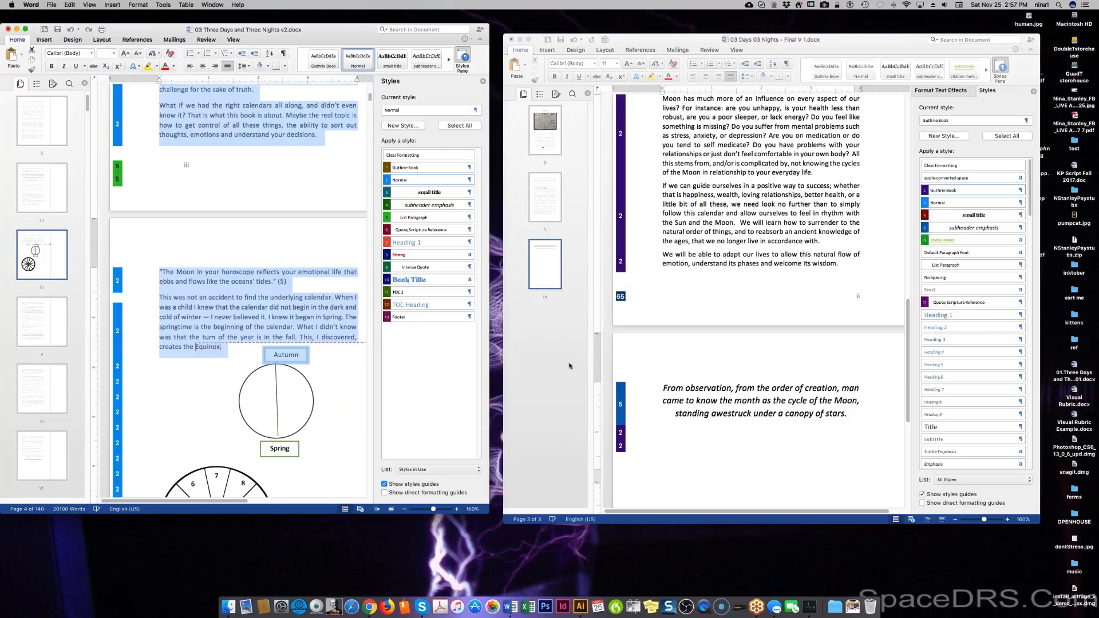
{"action": "left_click", "coordinate": [738, 444]}
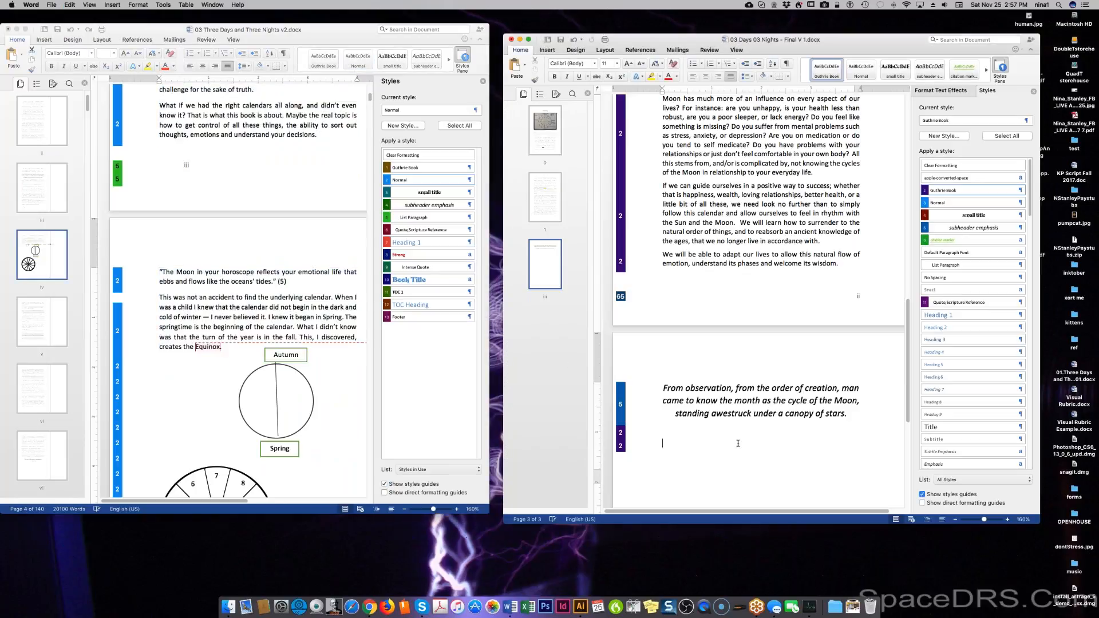
{"action": "right_click", "coordinate": [669, 429]}
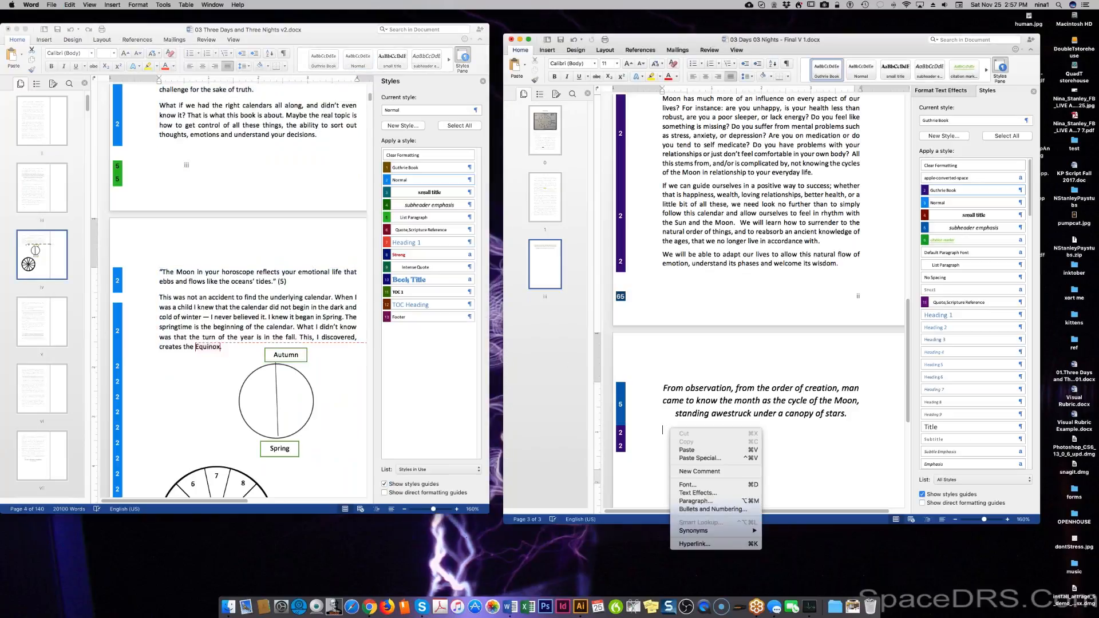
{"action": "left_click", "coordinate": [696, 462]}
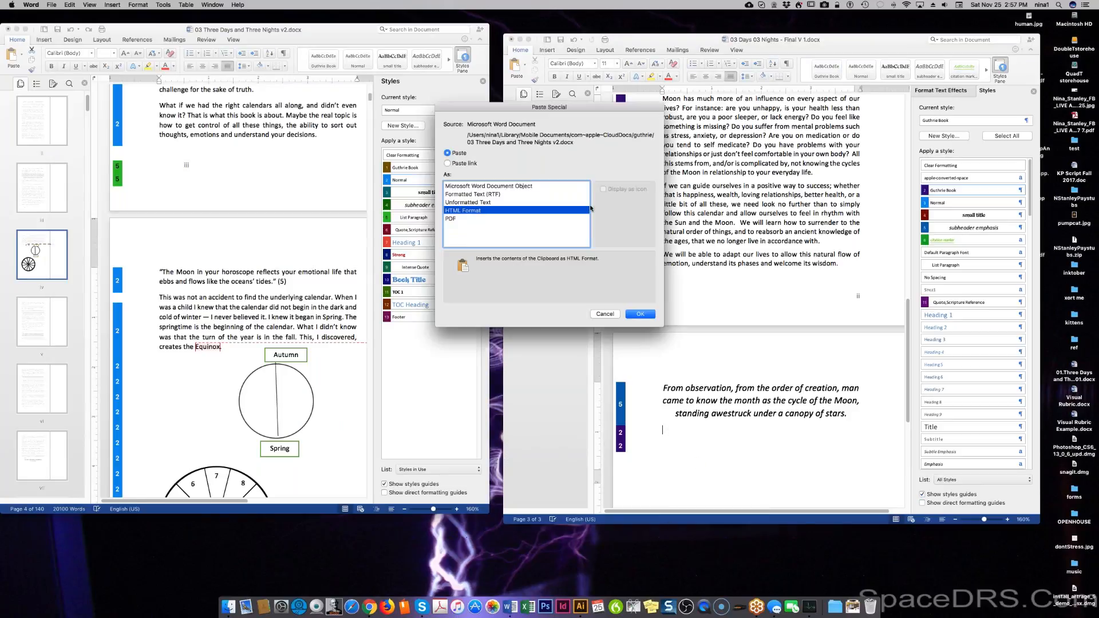
{"action": "left_click", "coordinate": [523, 203]}
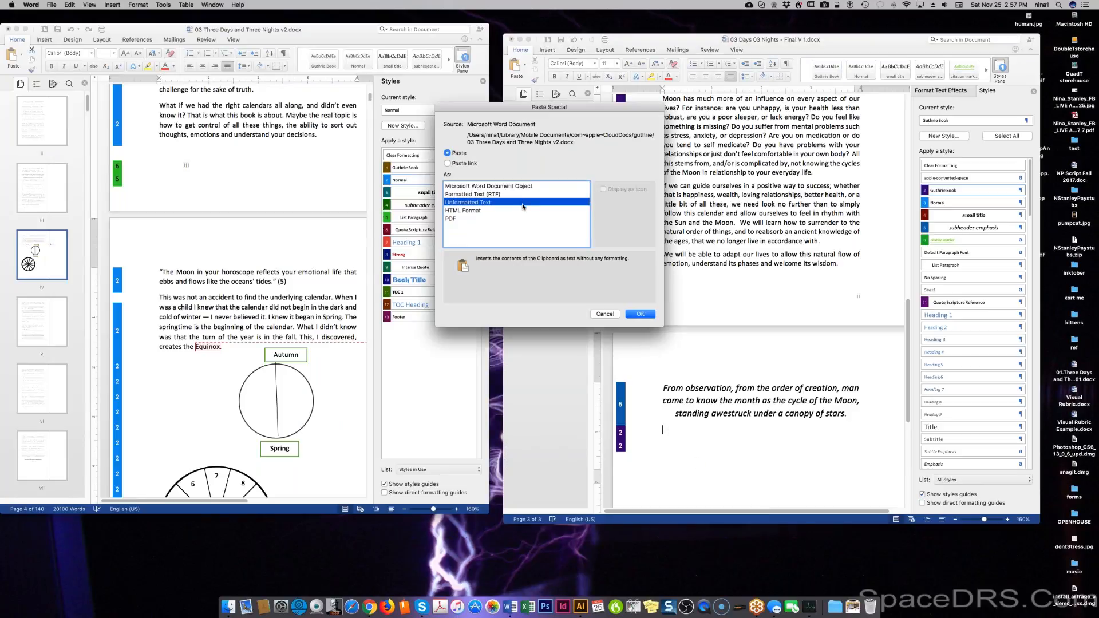
{"action": "left_click", "coordinate": [639, 314]}
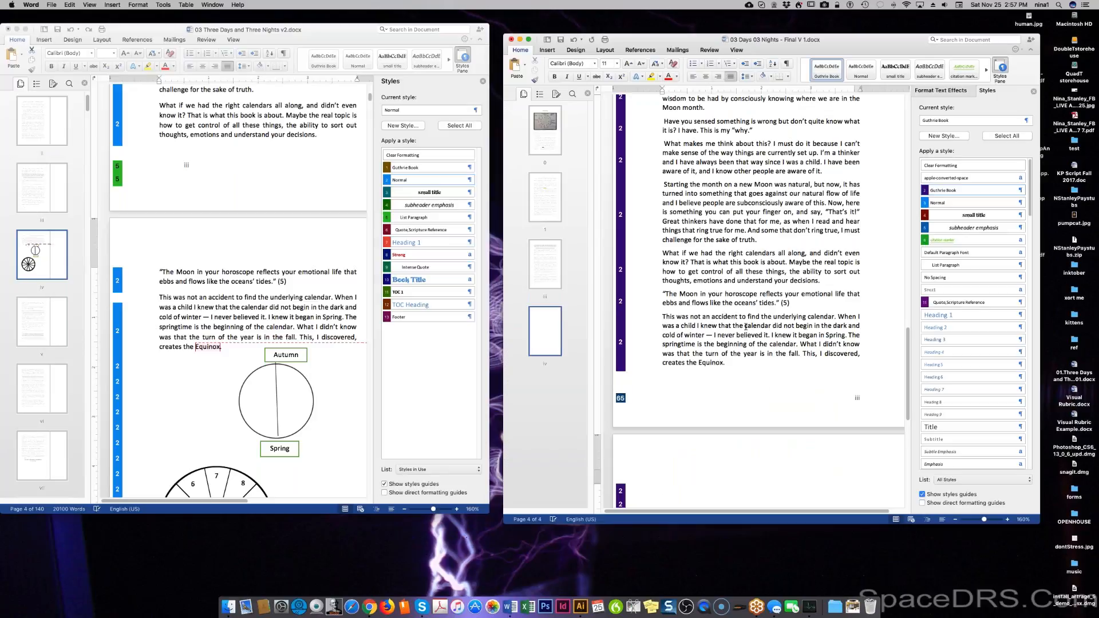
{"action": "scroll", "coordinate": [753, 320], "scroll_direction": "down", "scroll_amount": 1}
{"action": "scroll", "coordinate": [751, 321], "scroll_direction": "down", "scroll_amount": 1}
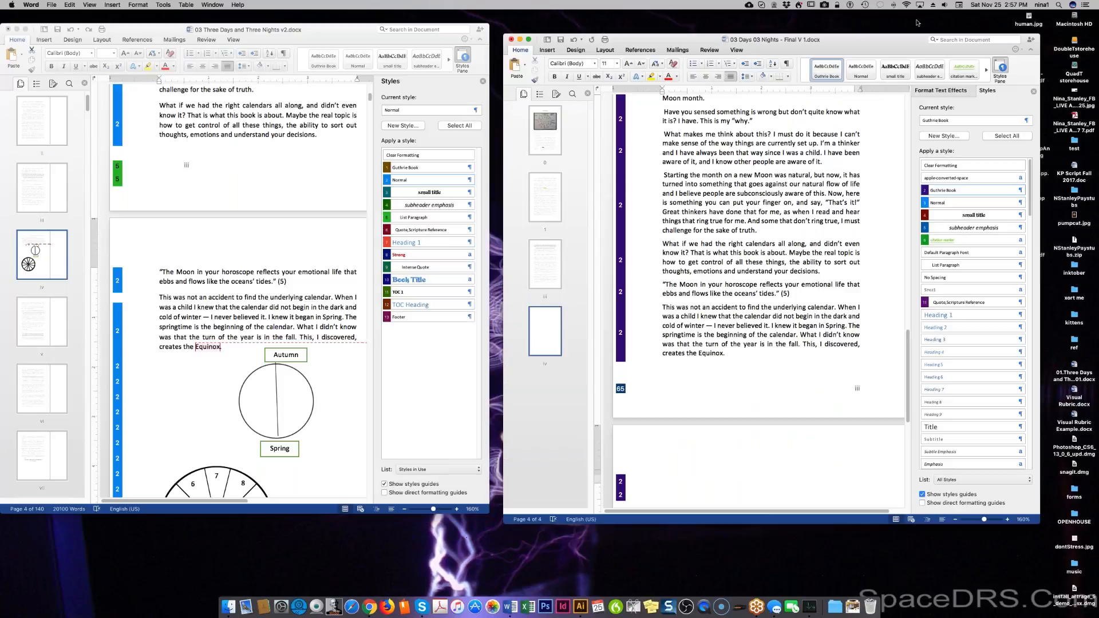
{"action": "scroll", "coordinate": [662, 479], "scroll_direction": "up", "scroll_amount": 6}
{"action": "scroll", "coordinate": [759, 300], "scroll_direction": "up", "scroll_amount": 5}
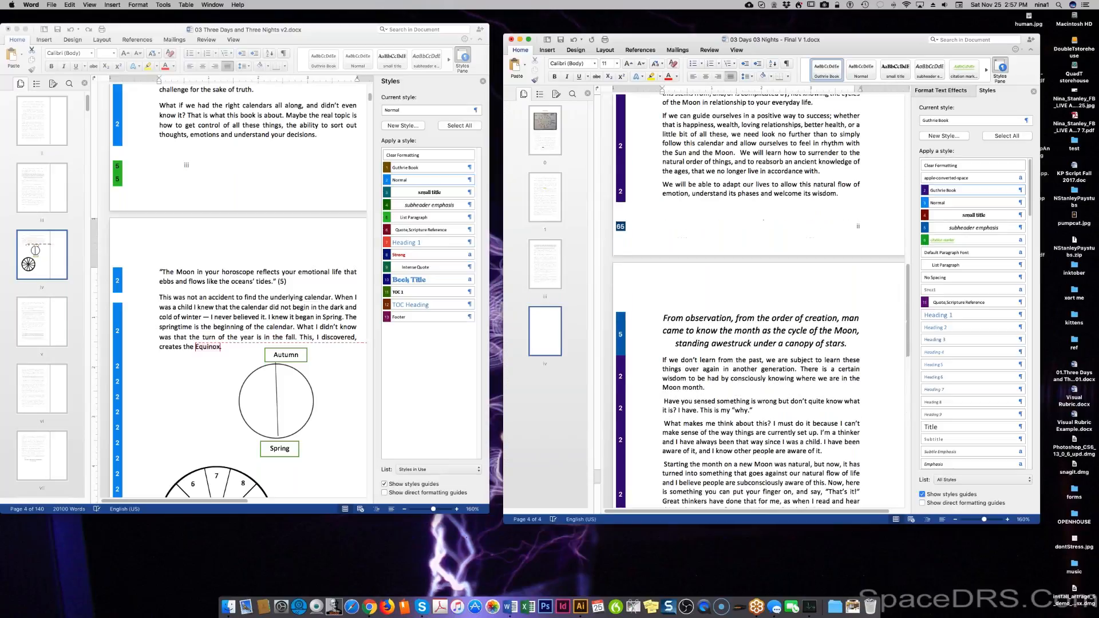
{"action": "scroll", "coordinate": [761, 301], "scroll_direction": "up", "scroll_amount": 1}
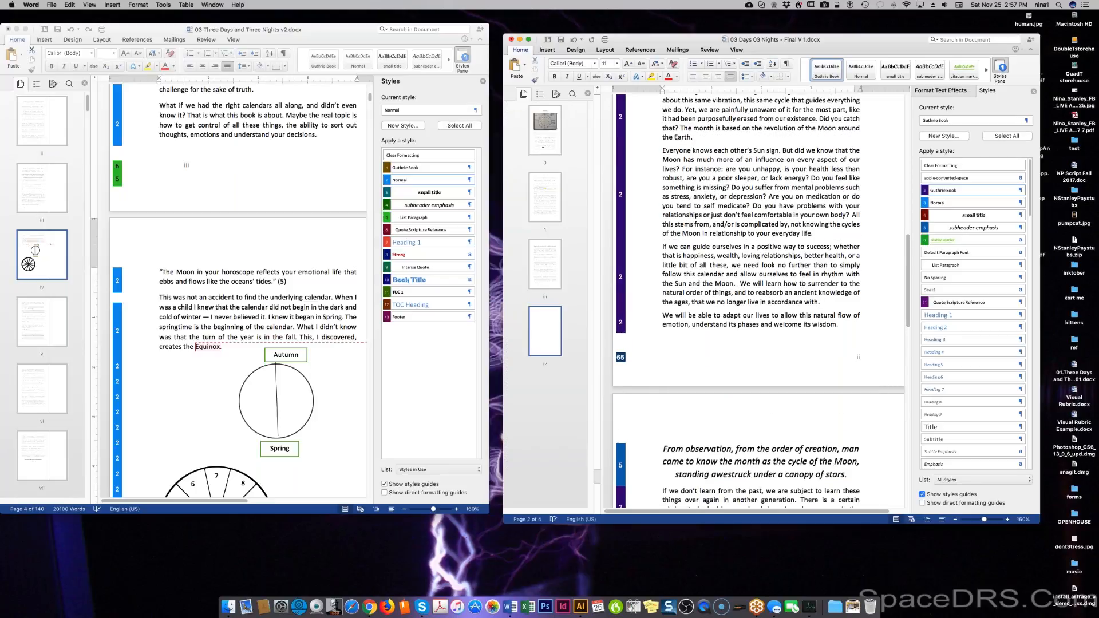
{"action": "scroll", "coordinate": [741, 327], "scroll_direction": "down", "scroll_amount": 8}
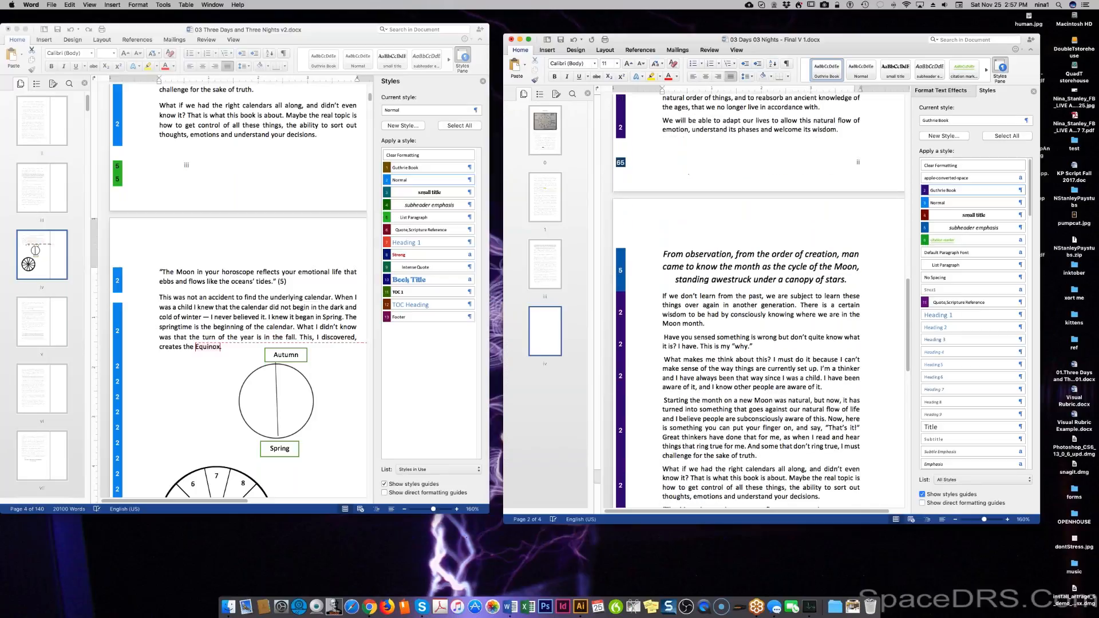
{"action": "left_click", "coordinate": [702, 352]}
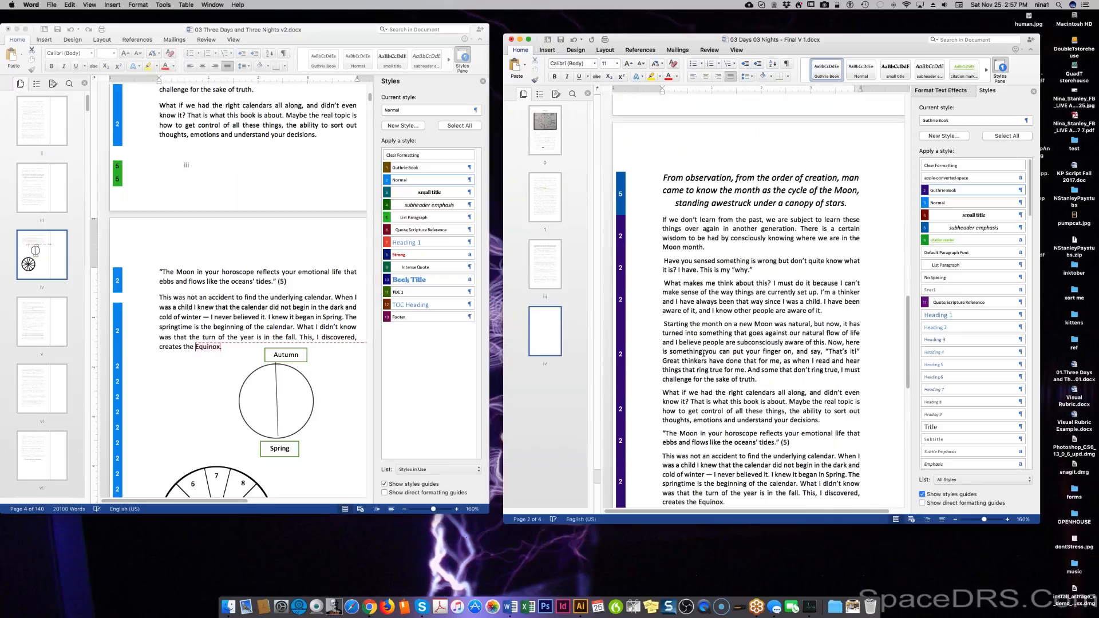
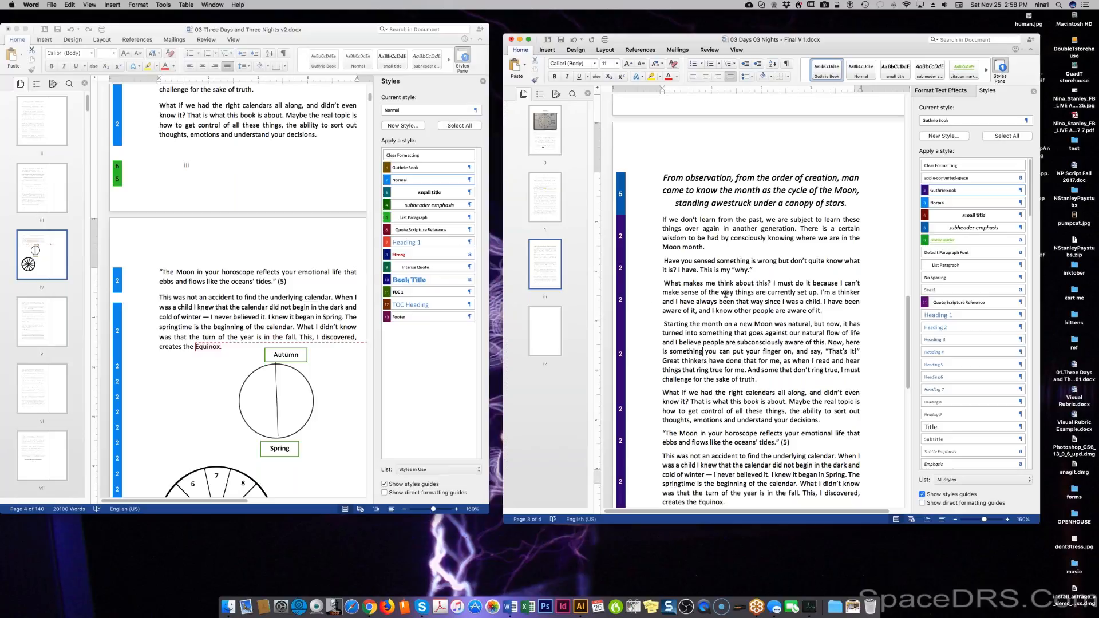
Delete the words 'always' and 'that way' from the childhood awareness sentence.
{"action": "scroll", "coordinate": [725, 294], "scroll_direction": "down", "scroll_amount": 1}
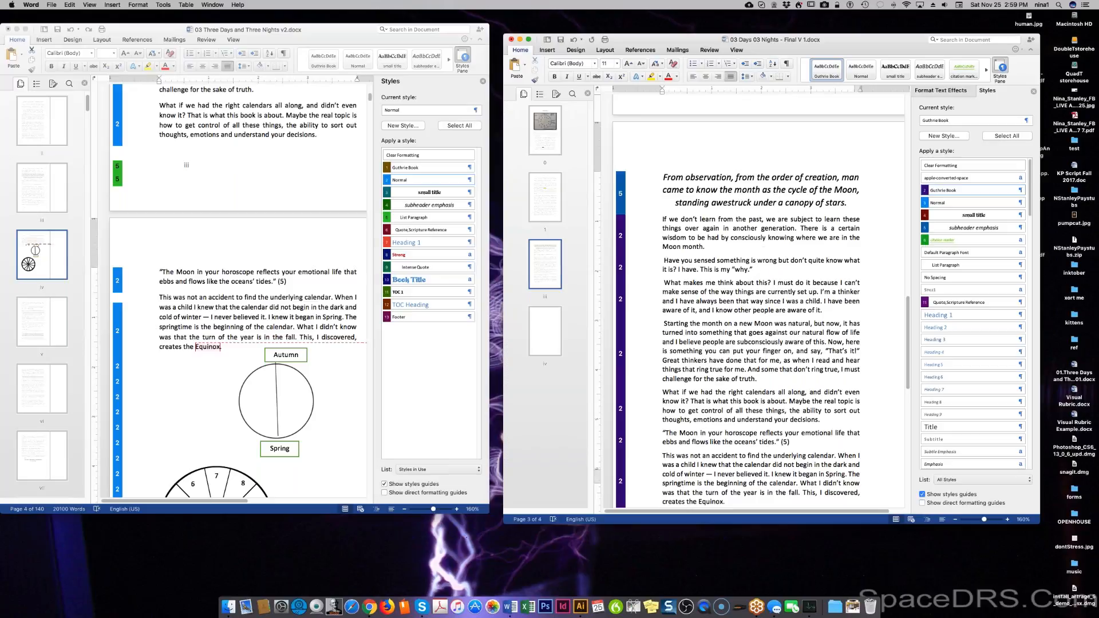
{"action": "double_click", "coordinate": [710, 303]}
{"action": "key", "text": "Delete"}
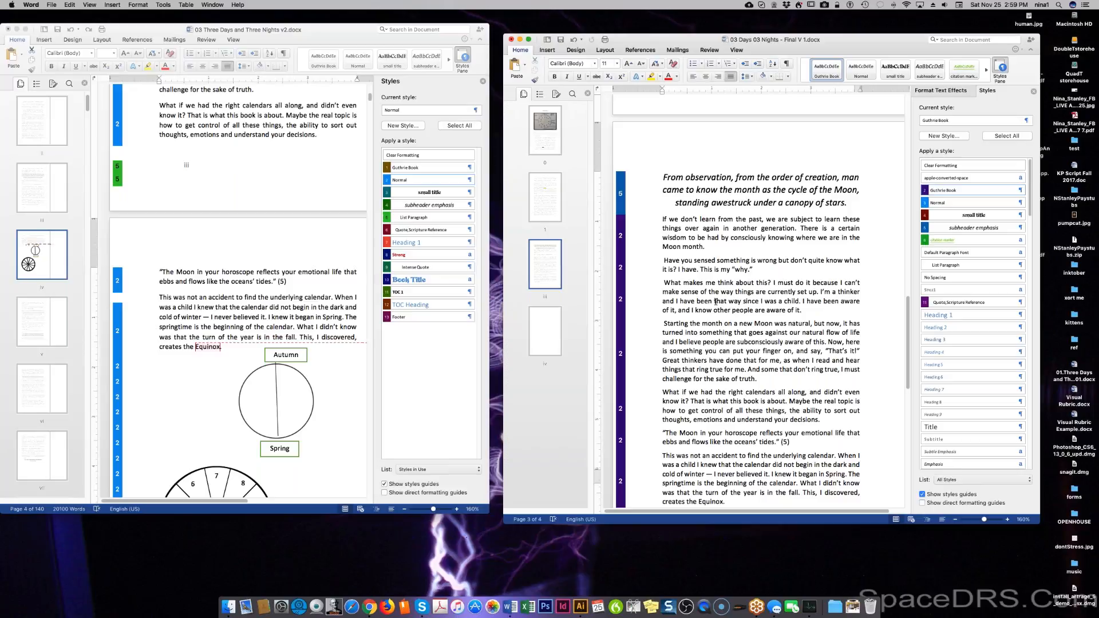
{"action": "left_click_drag", "start_coordinate": [714, 301], "coordinate": [740, 301]}
{"action": "key", "text": "Delete"}
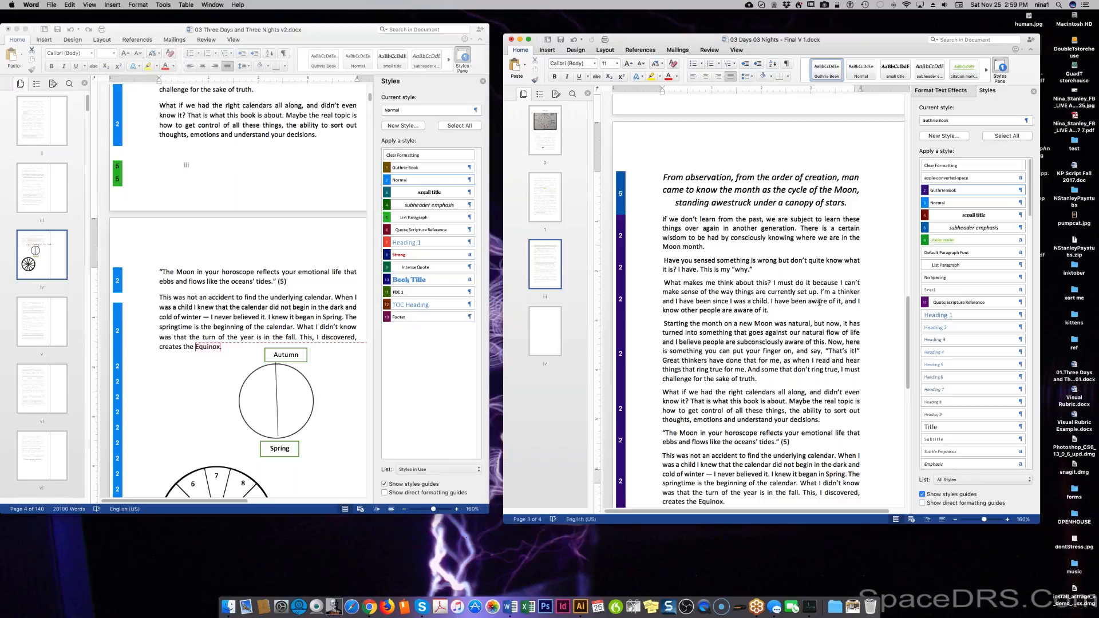
Replace 'it' after 'aware of' with 'that something is not quite right'.
{"action": "double_click", "coordinate": [841, 301]}
{"action": "double_click", "coordinate": [839, 302]}
{"action": "type", "text": "the"}
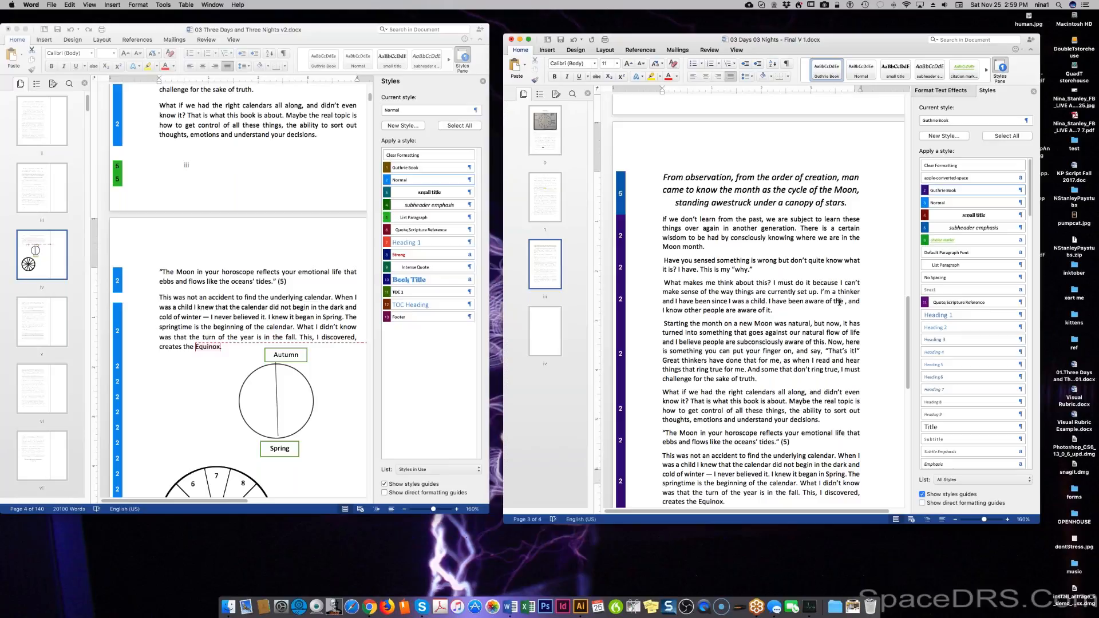
{"action": "key", "text": "BackSpace"}
{"action": "key", "text": "BackSpace"}
{"action": "key", "text": "BackSpace"}
{"action": "key", "text": "BackSpace"}
{"action": "key", "text": "BackSpace"}
{"action": "key", "text": "BackSpace"}
{"action": "key", "text": "BackSpace"}
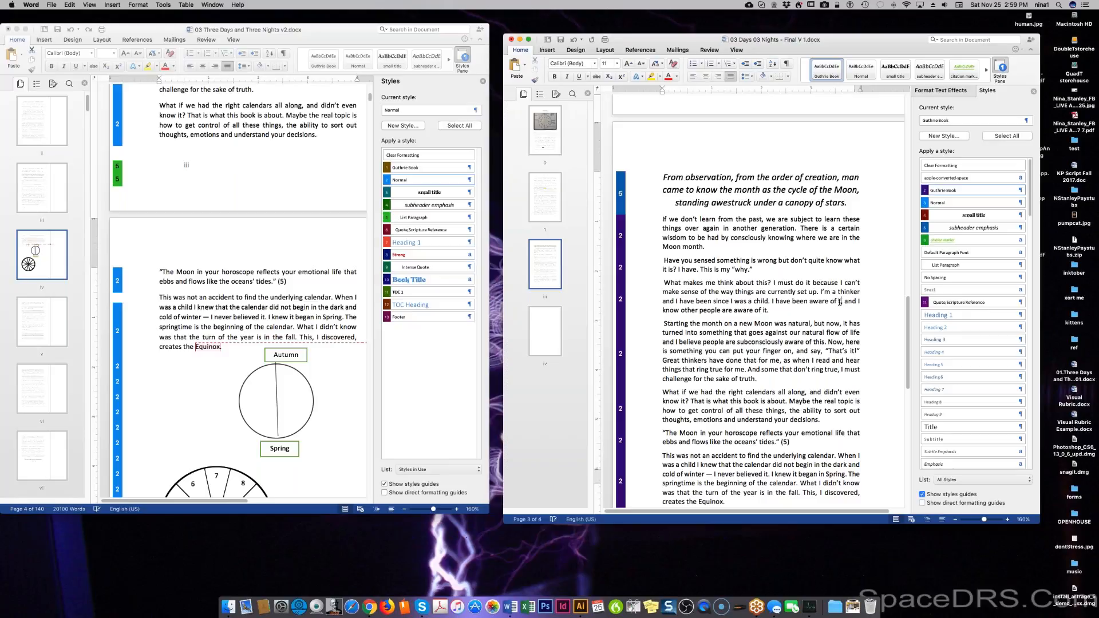
{"action": "type", "text": "that something is"}
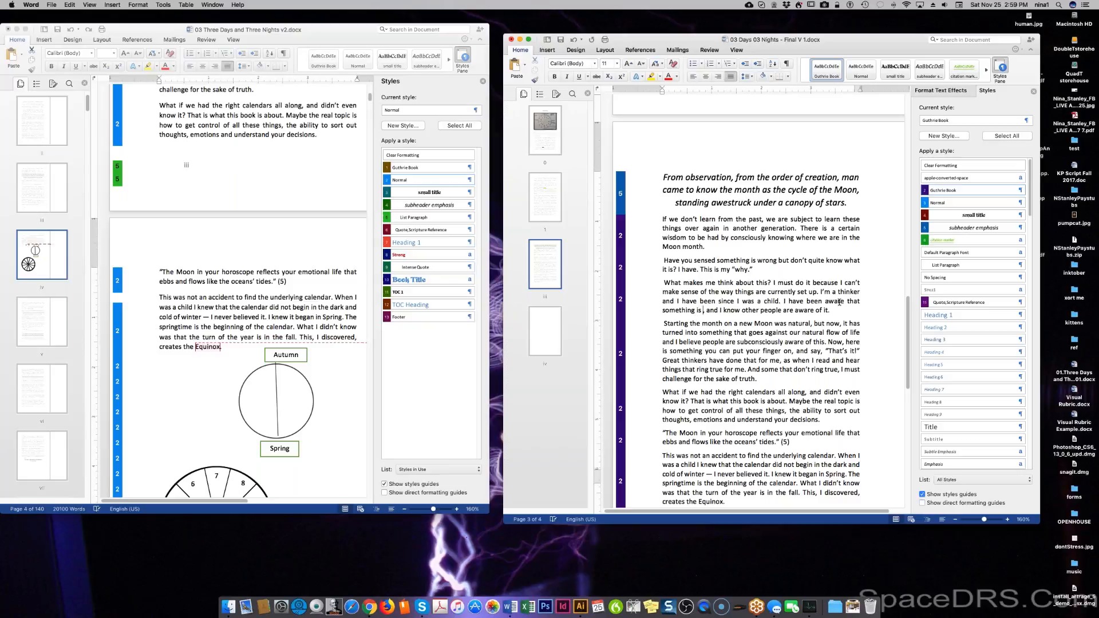
{"action": "type", "text": " not quite right"}
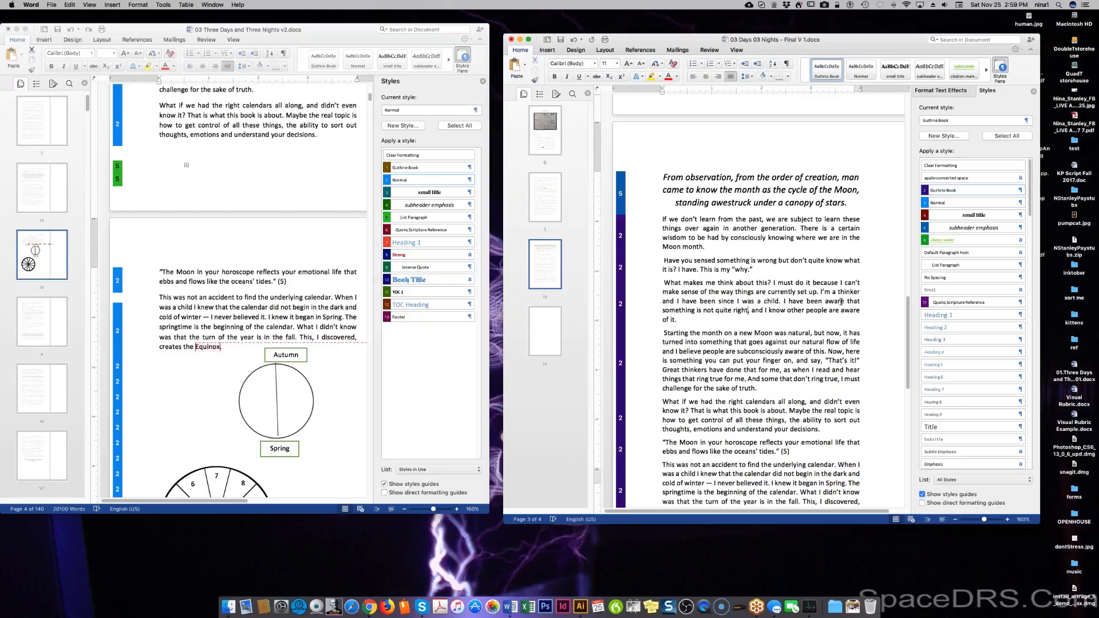
End the sentence with 'too' and start a new paragraph at 'Great thinkers'.
{"action": "left_click", "coordinate": [675, 319]}
{"action": "type", "text": "too"}
{"action": "left_click", "coordinate": [663, 371]}
{"action": "key", "text": "Return"}
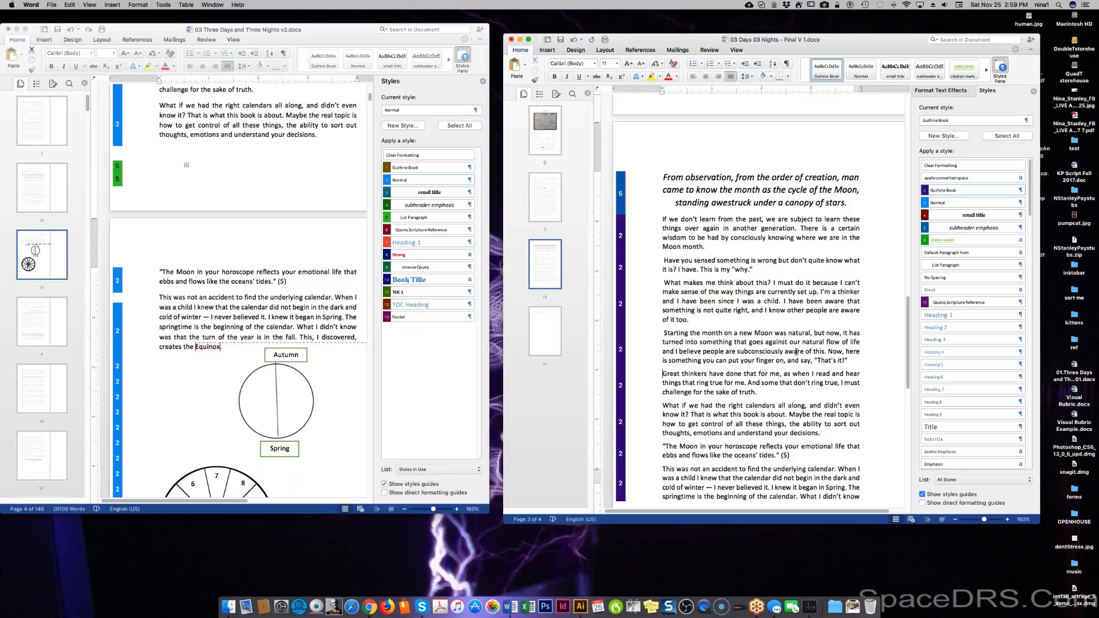
Open the paragraph with 'When I read' and change 'things' to 'the words of the great philosophers'.
{"action": "left_click", "coordinate": [797, 373], "text": "shift"}
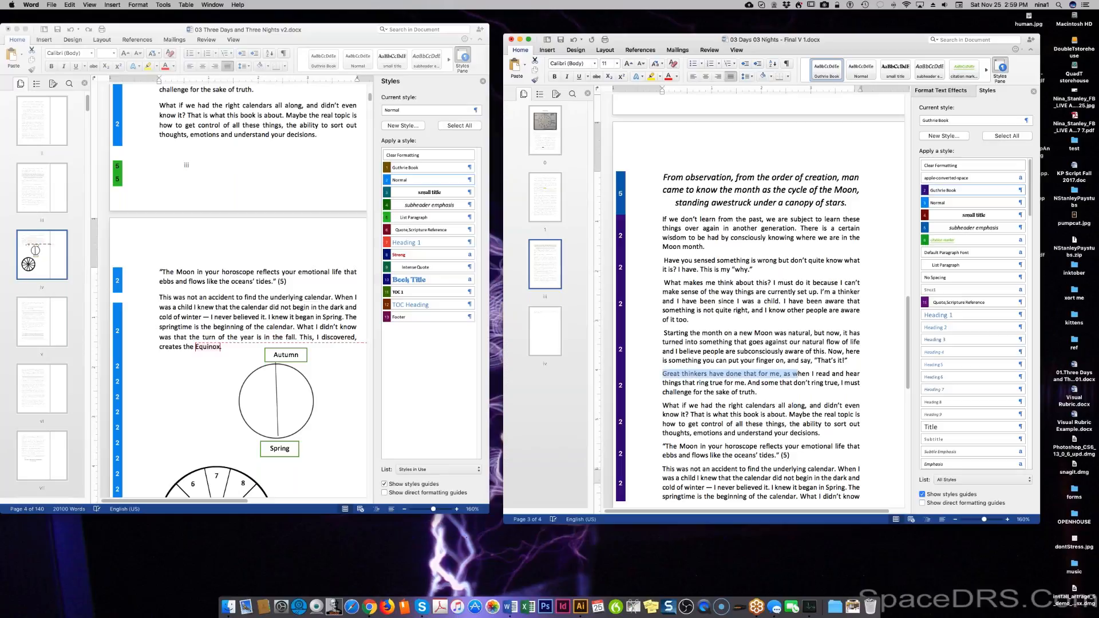
{"action": "type", "text": "W"}
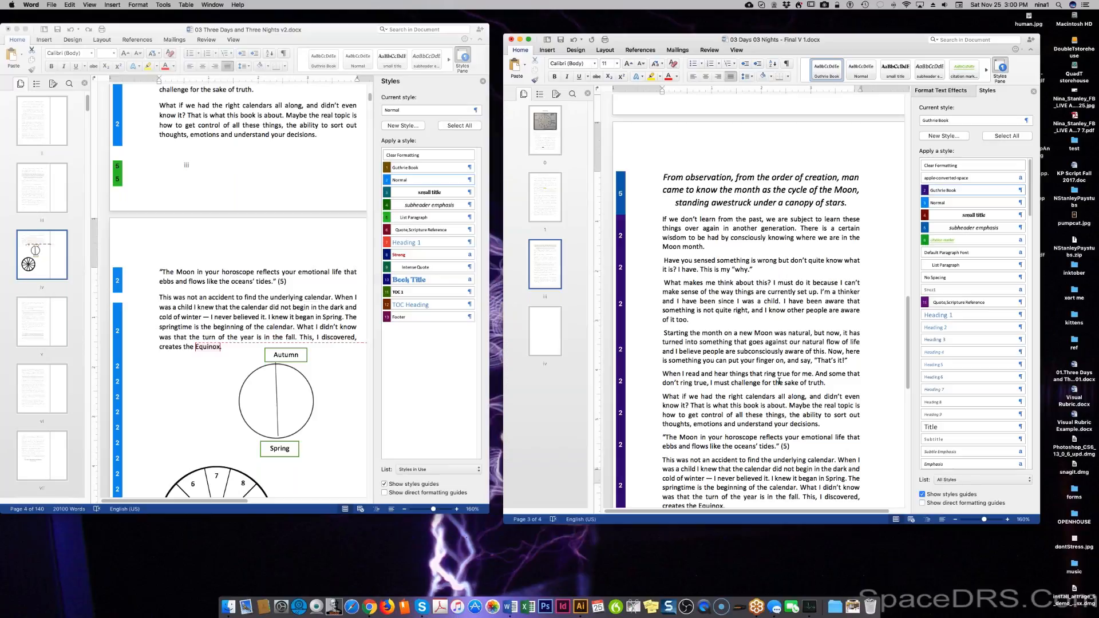
{"action": "double_click", "coordinate": [737, 373]}
{"action": "type", "text": "the words of th"}
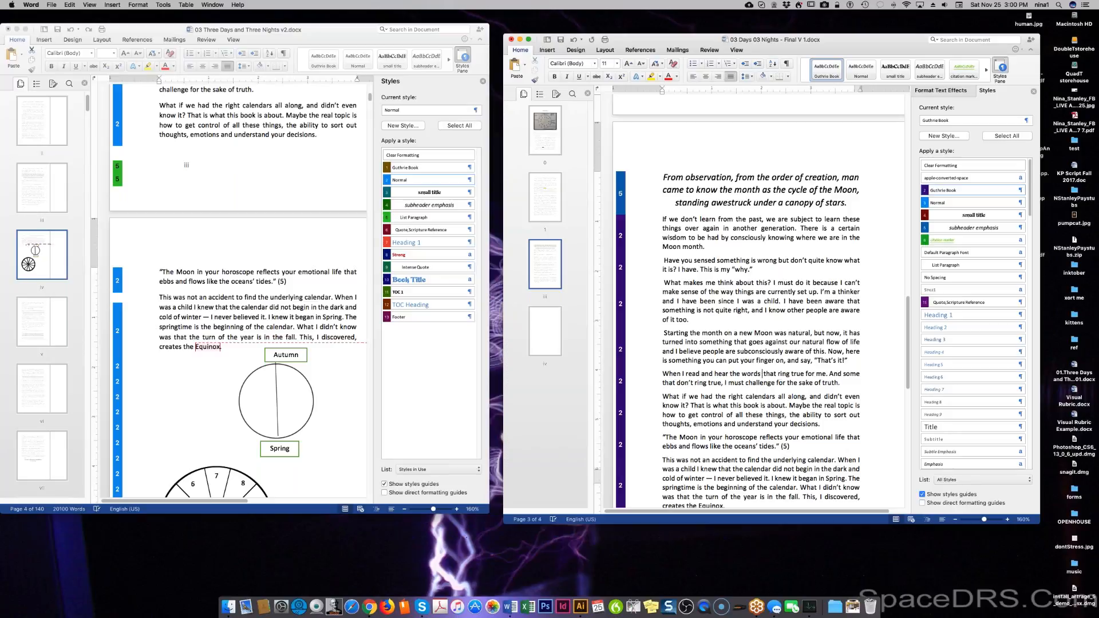
{"action": "type", "text": "e great phi"}
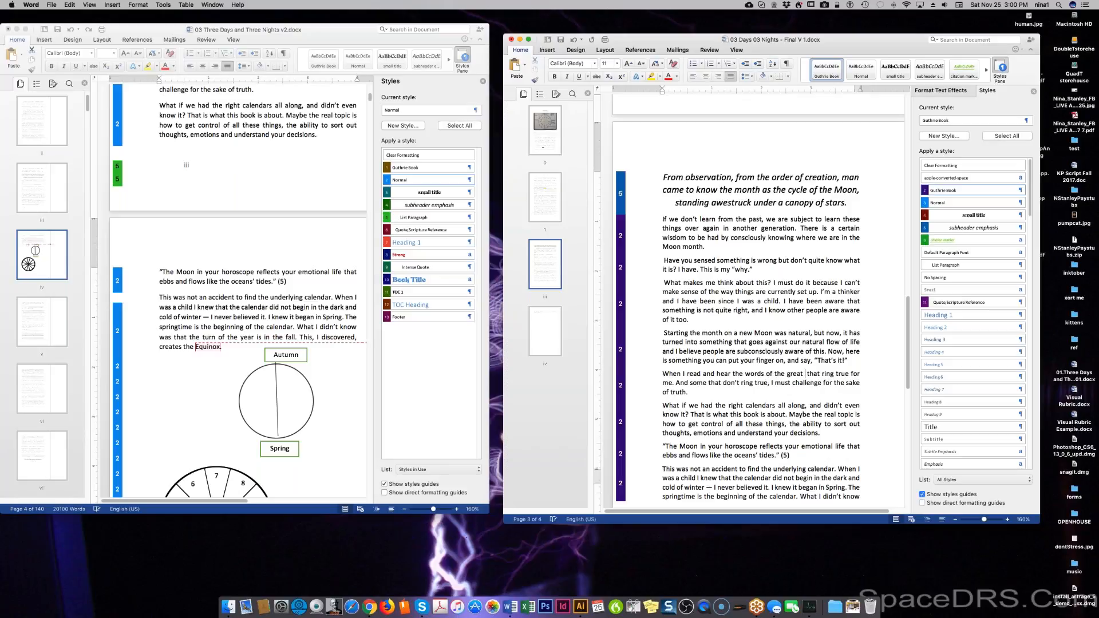
{"action": "type", "text": "losophers"}
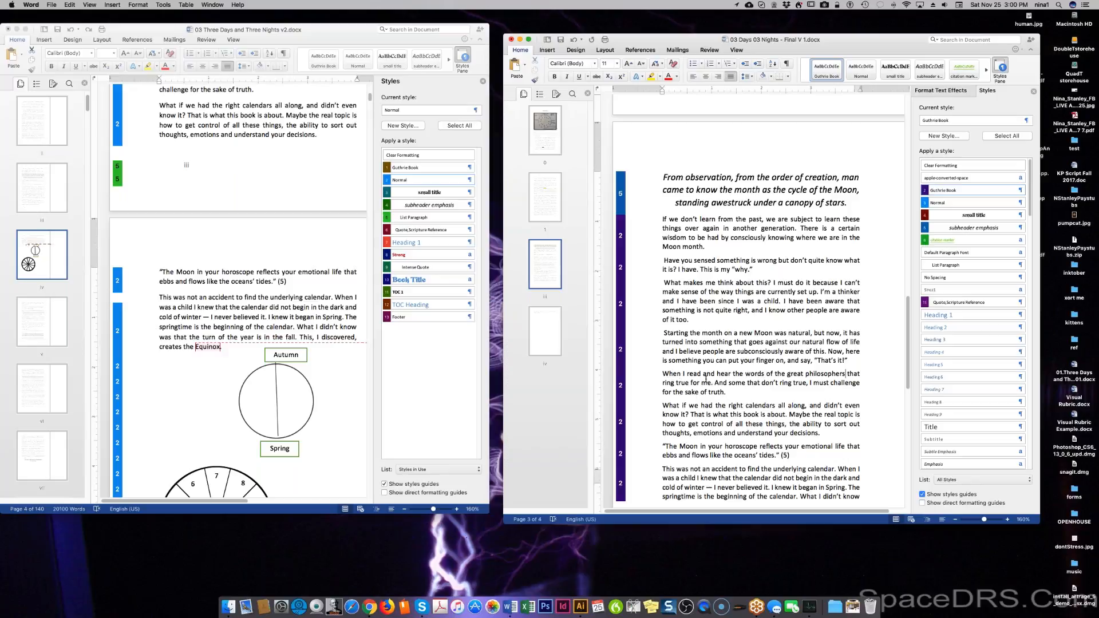
Add ', I long to search out that grain of truth' and reword the ending to 'when the words do not… challenge them'.
{"action": "left_click", "coordinate": [710, 383]}
{"action": "type", "text": ", I"}
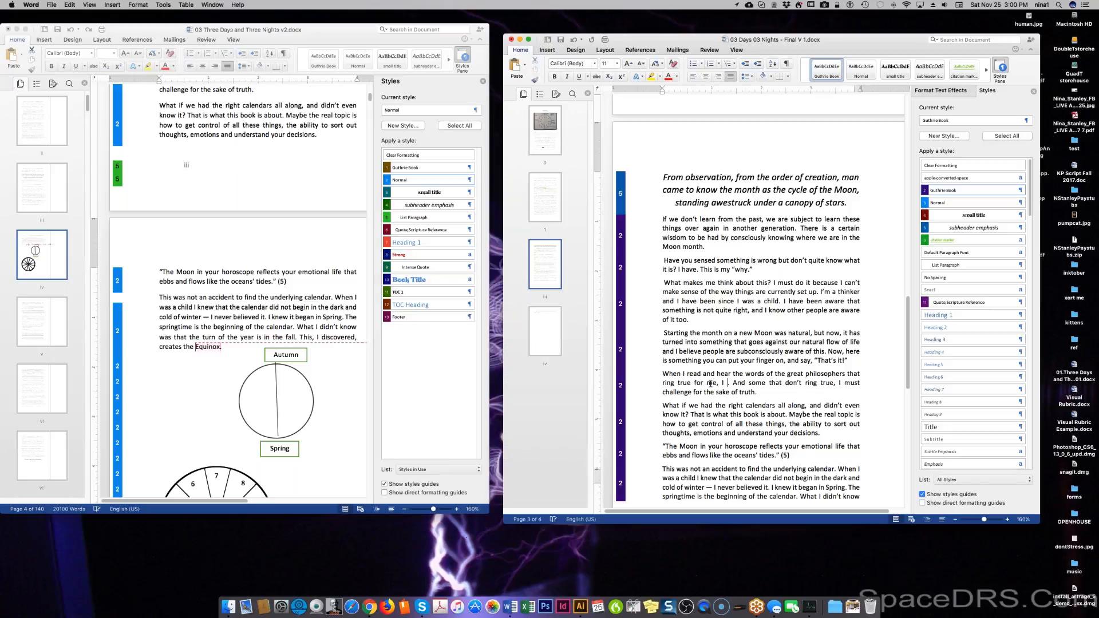
{"action": "type", "text": " long to search out that grain of truth. And some"}
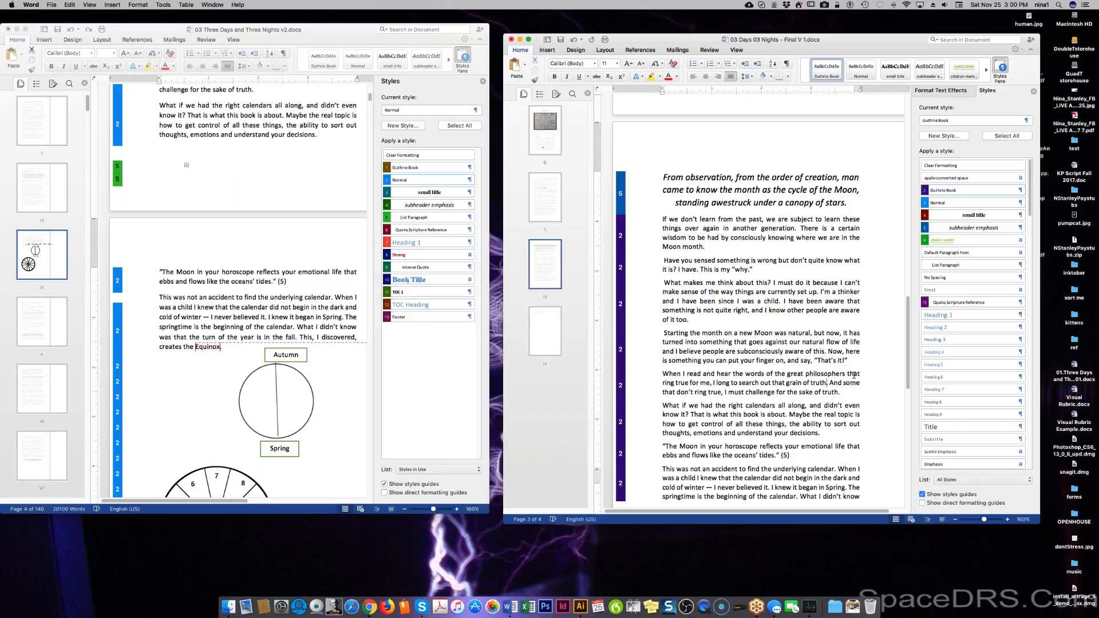
{"action": "double_click", "coordinate": [852, 383]}
{"action": "type", "text": "when the words"}
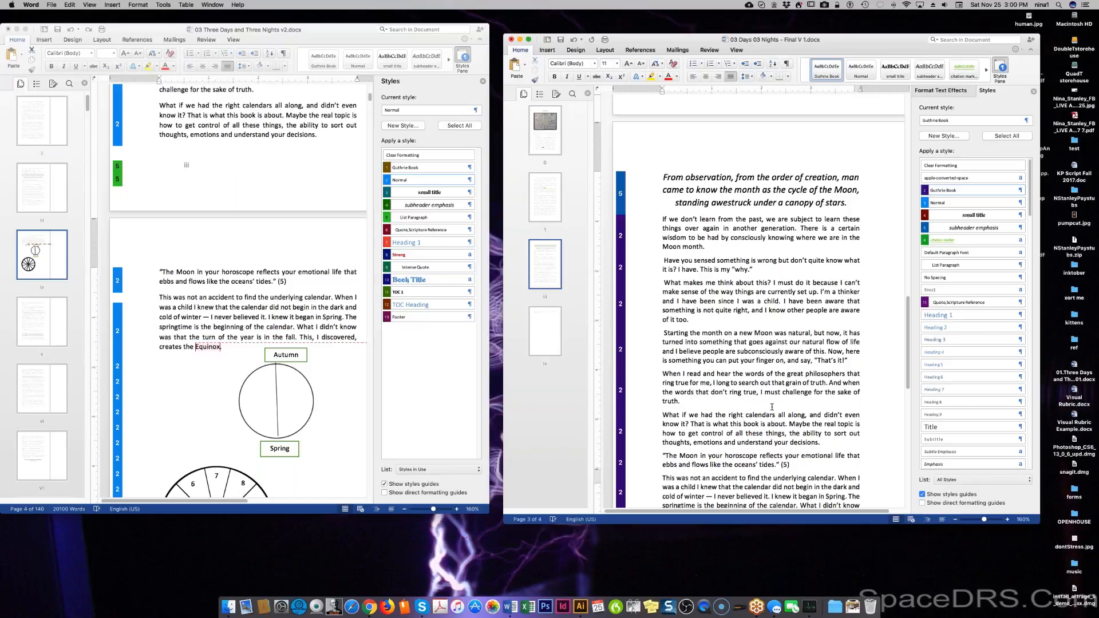
{"action": "key", "text": "shift+alt+Right"}
{"action": "key", "text": "shift+alt+Right"}
{"action": "type", "text": "do not"}
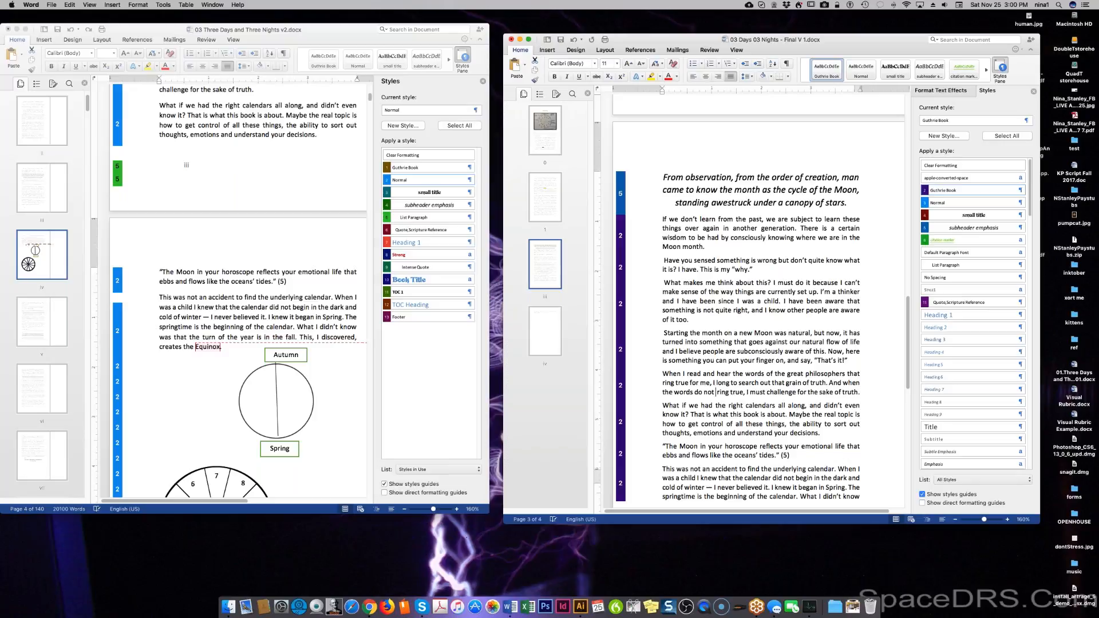
{"action": "key", "text": "BackSpace"}
{"action": "type", "text": "them"}
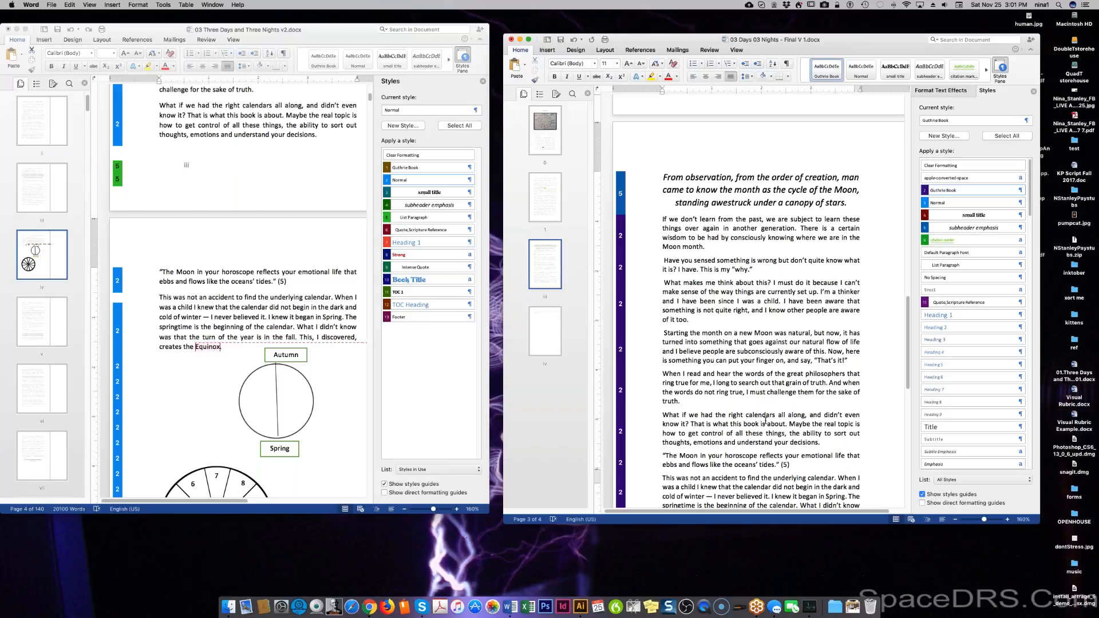
Make the sentence read 'That is the core premise of this book', removing 'what' and 'is about'.
{"action": "scroll", "coordinate": [766, 421], "scroll_direction": "down", "scroll_amount": 1}
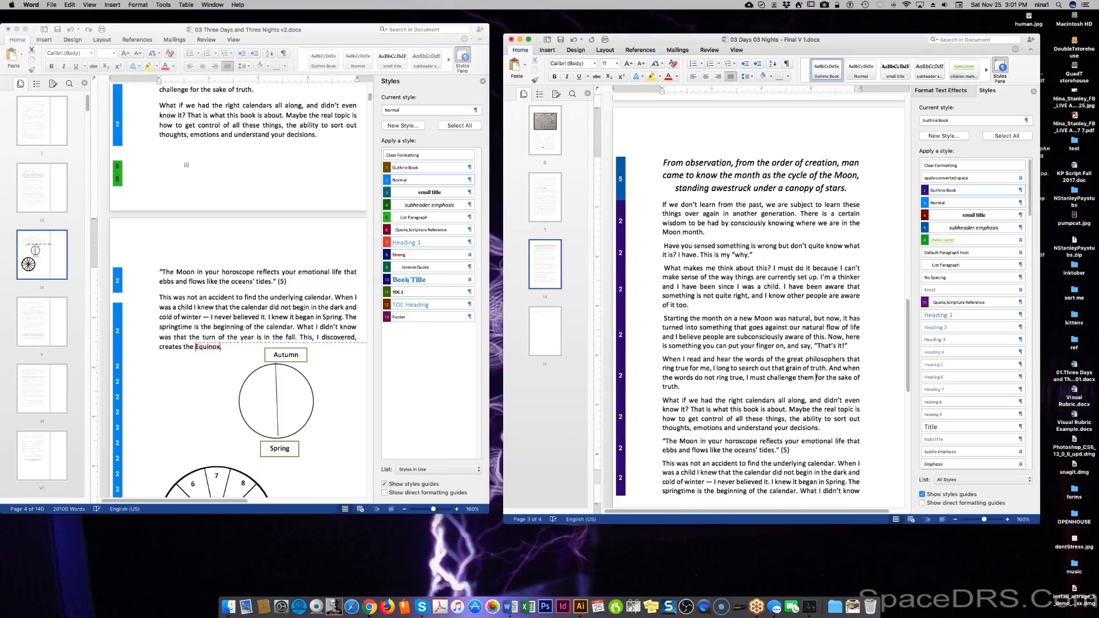
{"action": "scroll", "coordinate": [760, 419], "scroll_direction": "down", "scroll_amount": 1}
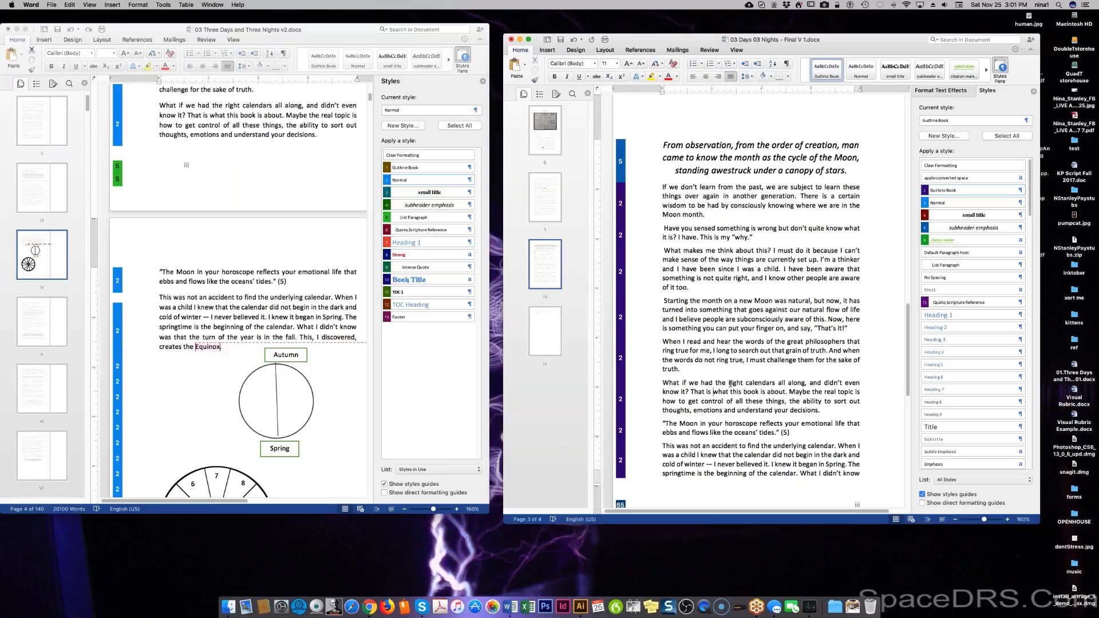
{"action": "type", "text": "the core of"}
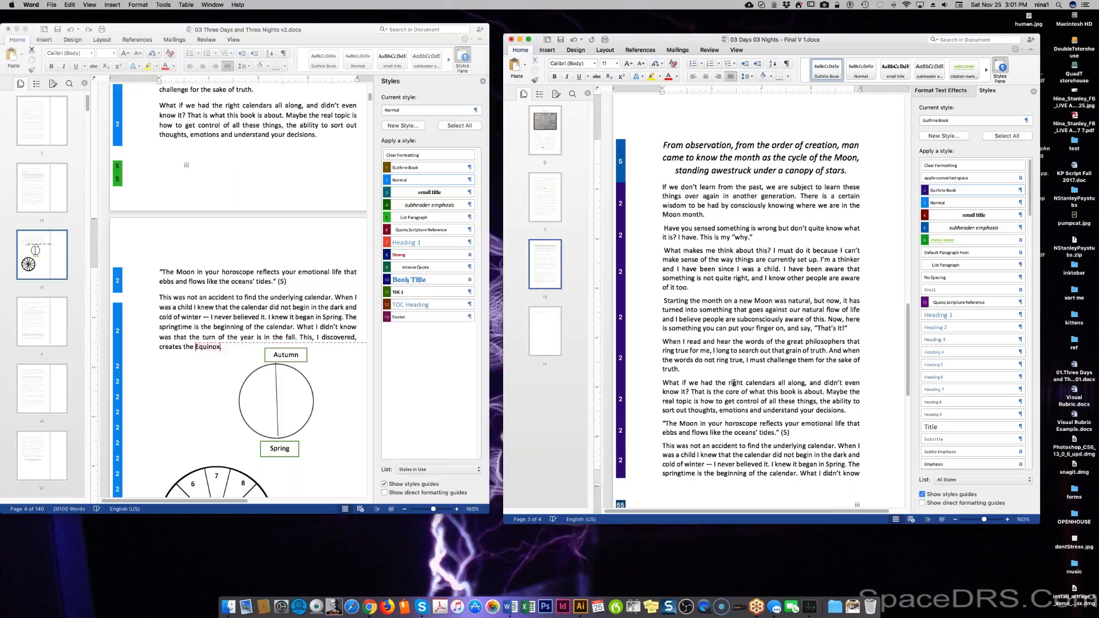
{"action": "double_click", "coordinate": [763, 391]}
{"action": "key", "text": "BackSpace"}
{"action": "left_click_drag", "start_coordinate": [781, 392], "coordinate": [809, 392]}
{"action": "key", "text": "BackSpace"}
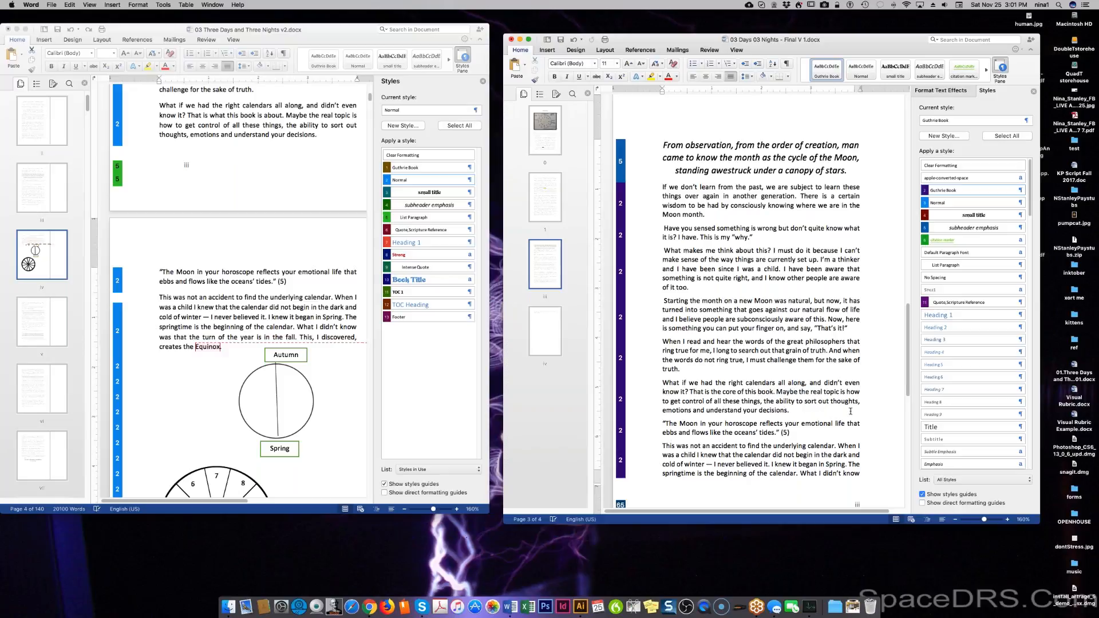
{"action": "left_click", "coordinate": [737, 392]}
{"action": "type", "text": "premis"}
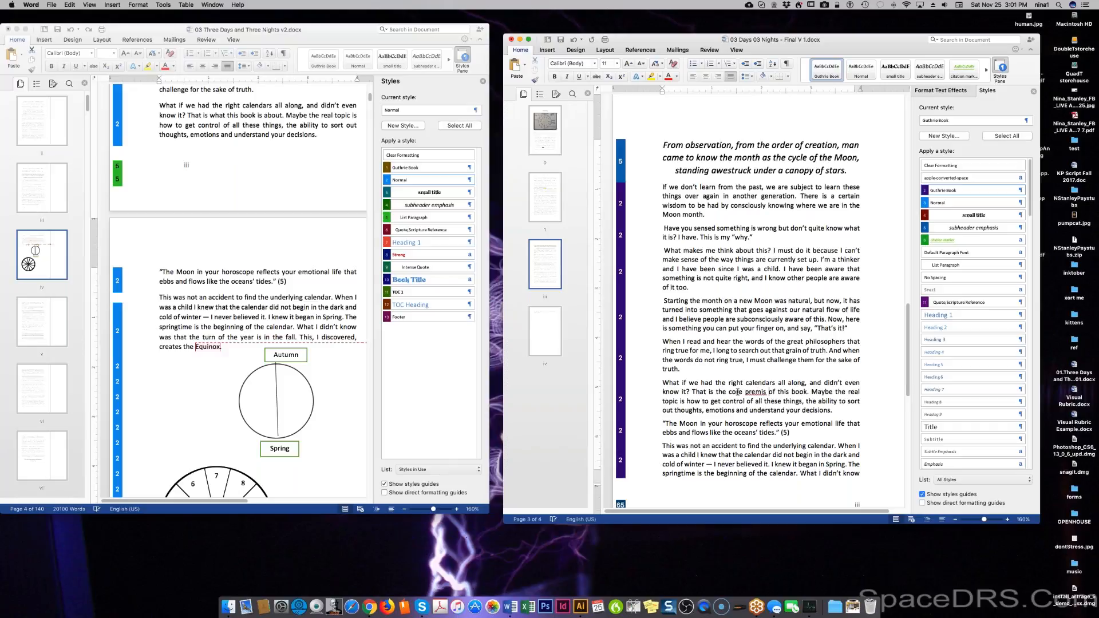
{"action": "type", "text": "e"}
Change 'Maybe the real topic' to 'The real goal'.
{"action": "double_click", "coordinate": [822, 392]}
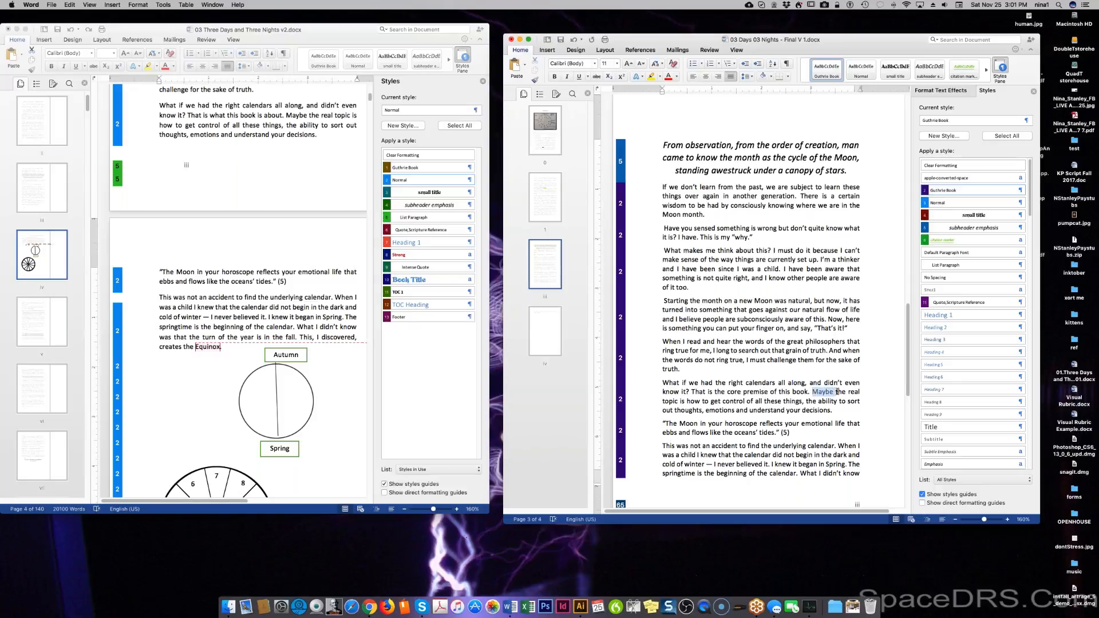
{"action": "left_click_drag", "start_coordinate": [836, 392], "coordinate": [851, 396]}
{"action": "type", "text": "The"}
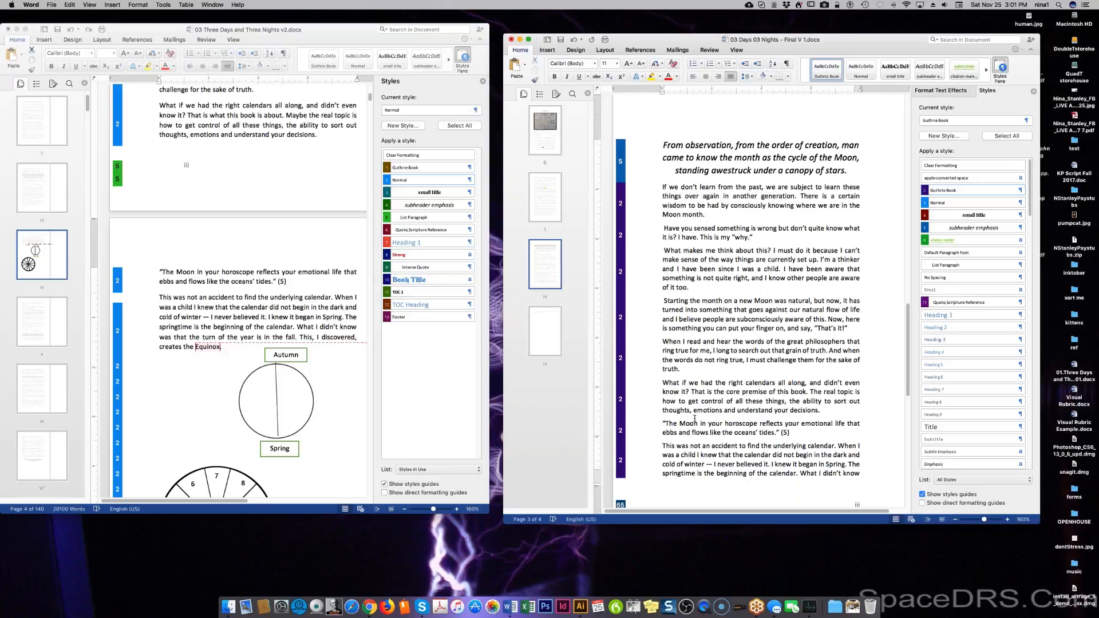
{"action": "double_click", "coordinate": [844, 392]}
{"action": "type", "text": "goal"}
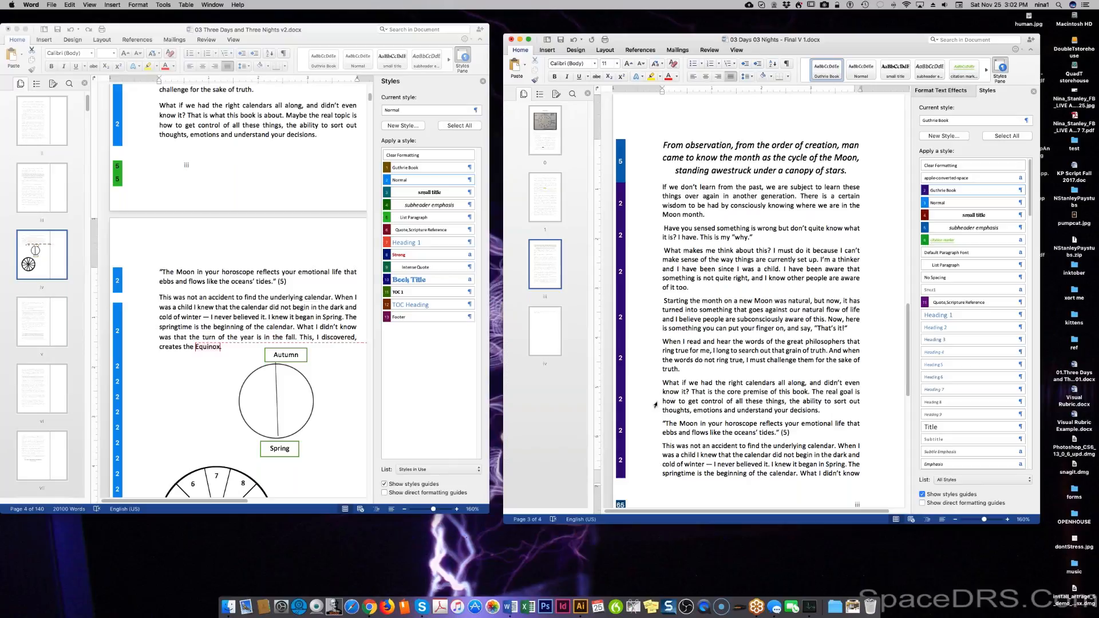
Replace 'how to get control of all these things' with 'to have a deeper understanding'.
{"action": "left_click_drag", "start_coordinate": [661, 401], "coordinate": [735, 404]}
{"action": "type", "text": "t"}
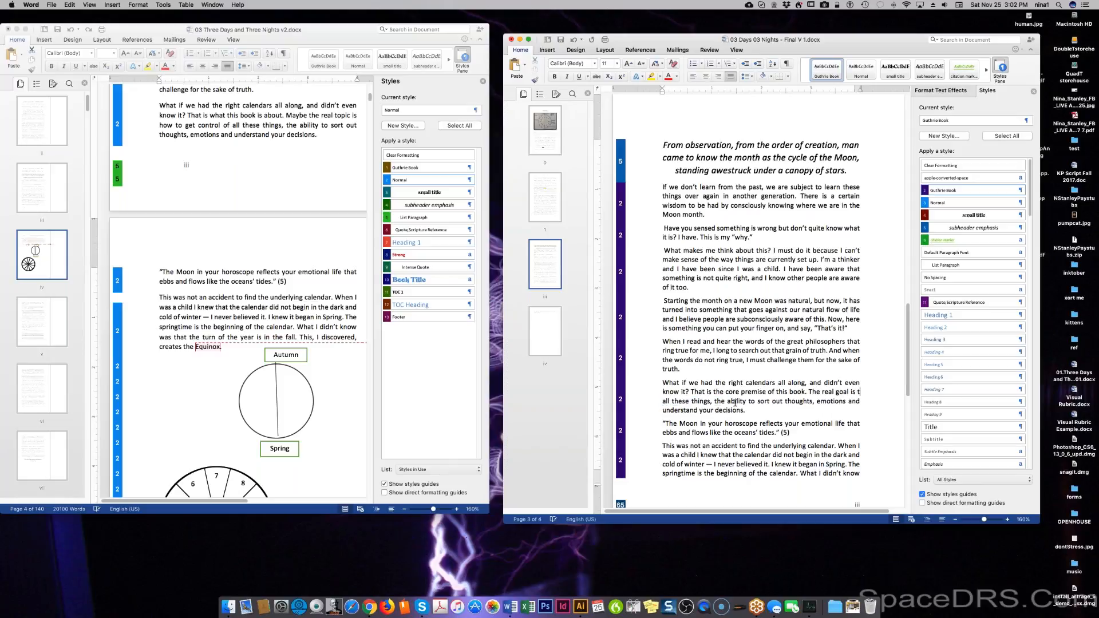
{"action": "type", "text": "o have a dee"}
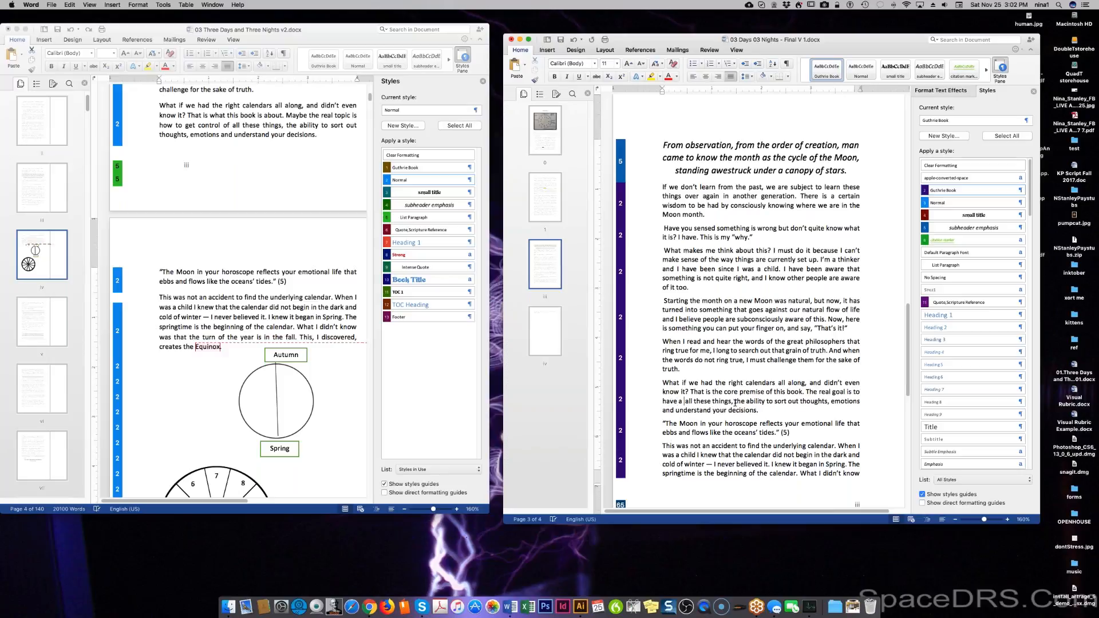
{"action": "type", "text": "per underst"}
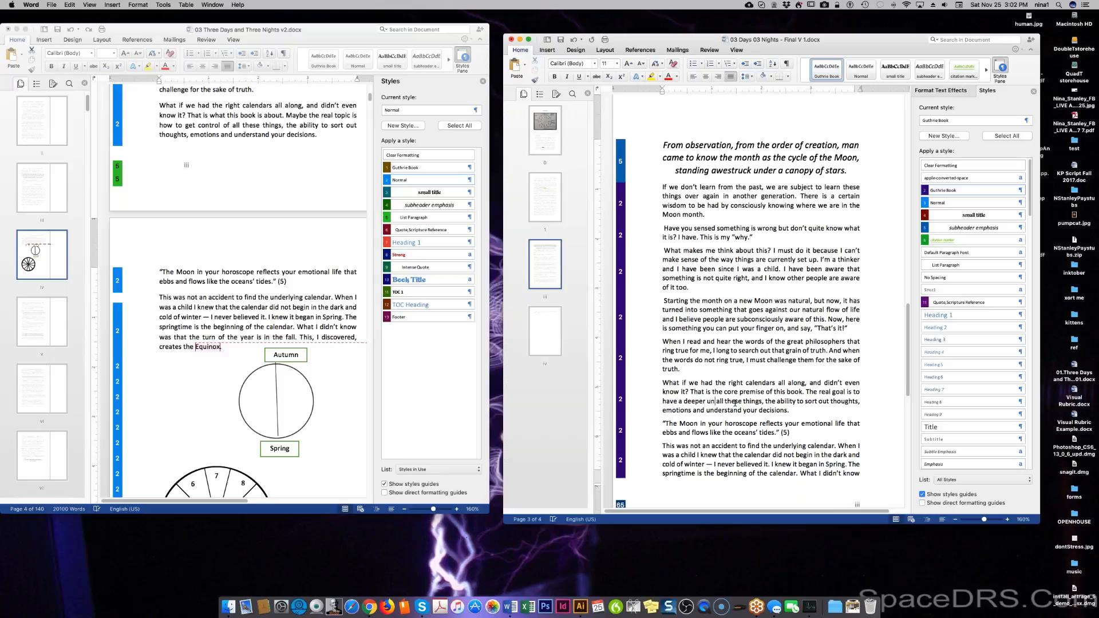
{"action": "type", "text": "anding"}
{"action": "key", "text": "BackSpace"}
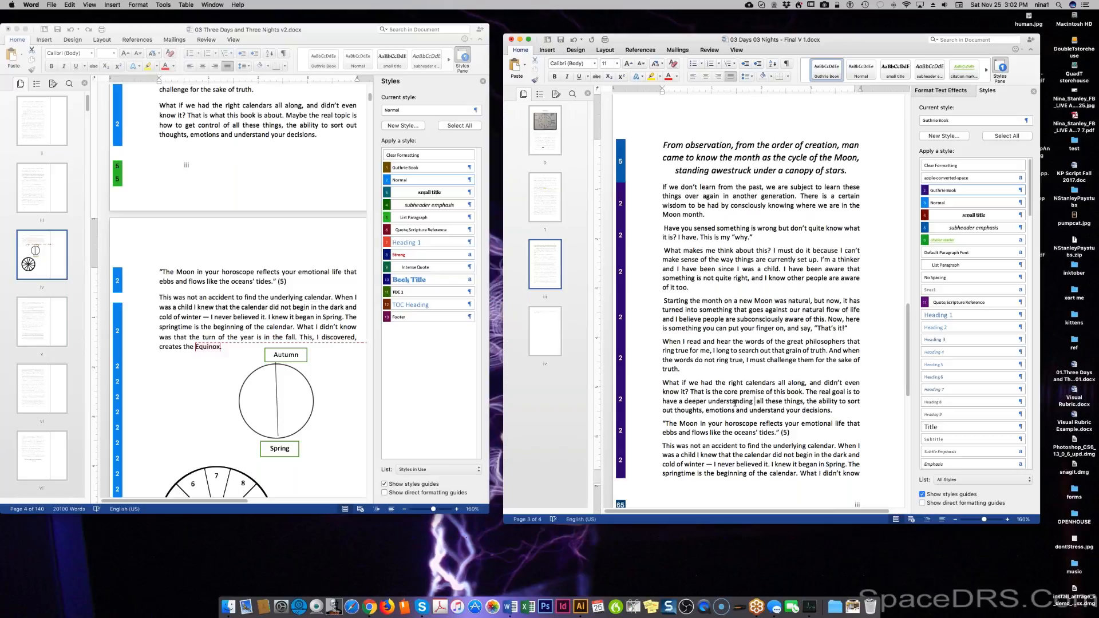
{"action": "left_click", "coordinate": [803, 402], "text": "shift"}
{"action": "key", "text": "BackSpace"}
{"action": "key", "text": "BackSpace"}
{"action": "key", "text": "BackSpace"}
{"action": "type", "text": "ghts,"}
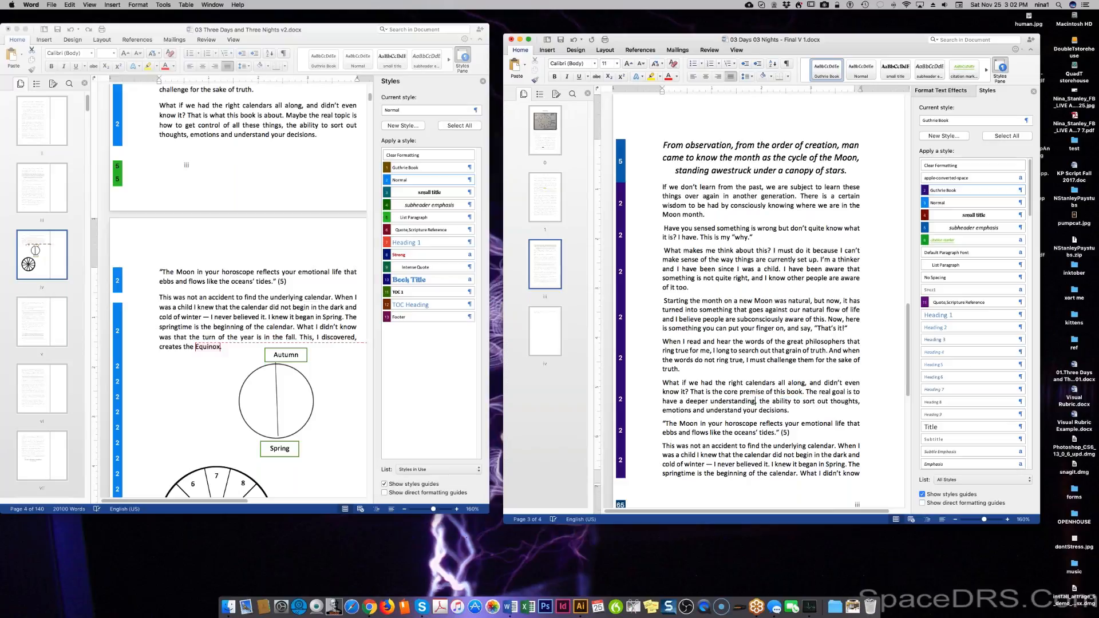
Insert 'our' before 'thoughts' and add a comma after 'emotions'.
{"action": "left_click", "coordinate": [828, 403]}
{"action": "type", "text": "our"}
{"action": "left_click", "coordinate": [745, 410]}
{"action": "key", "text": "BackSpace"}
{"action": "key", "text": "BackSpace"}
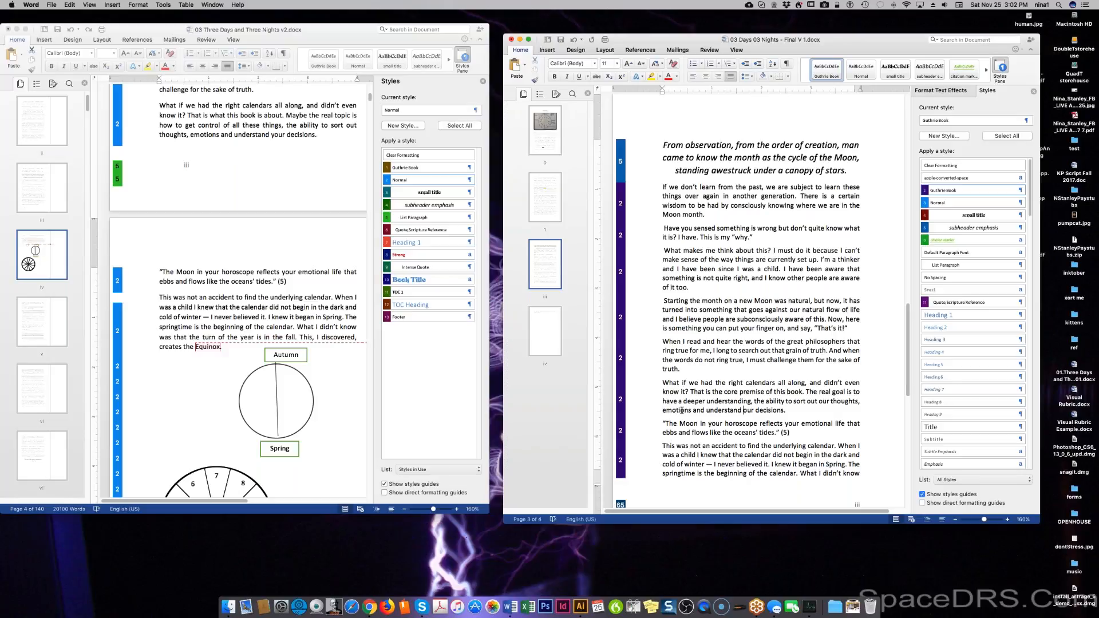
{"action": "type", "text": ","}
{"action": "left_click_drag", "start_coordinate": [793, 433], "coordinate": [632, 428]}
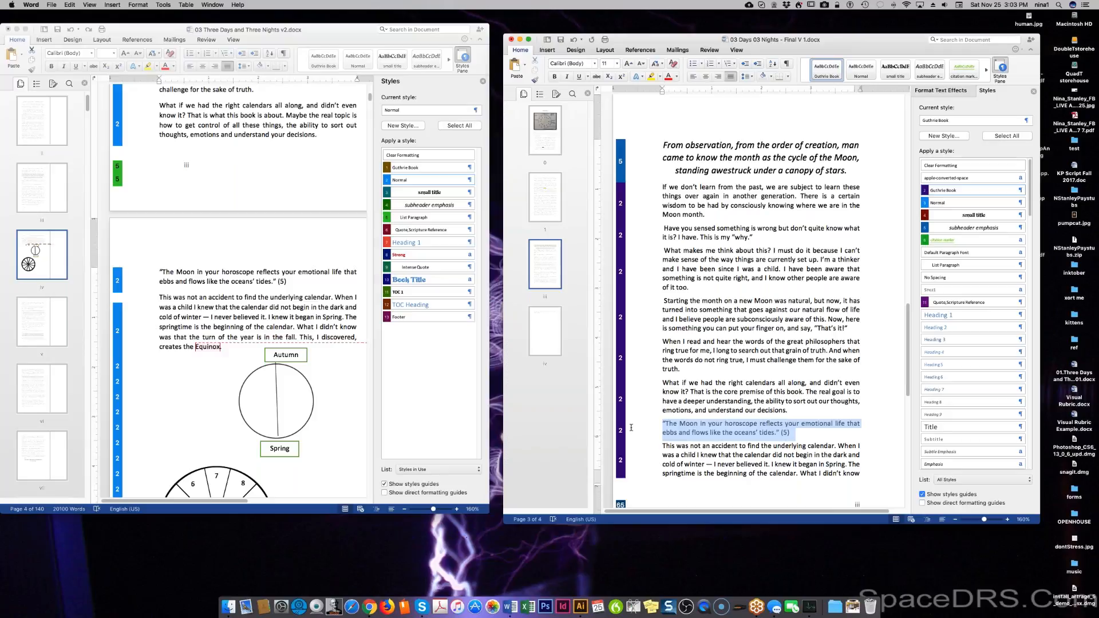
{"action": "left_click", "coordinate": [787, 433]}
{"action": "double_click", "coordinate": [785, 433]}
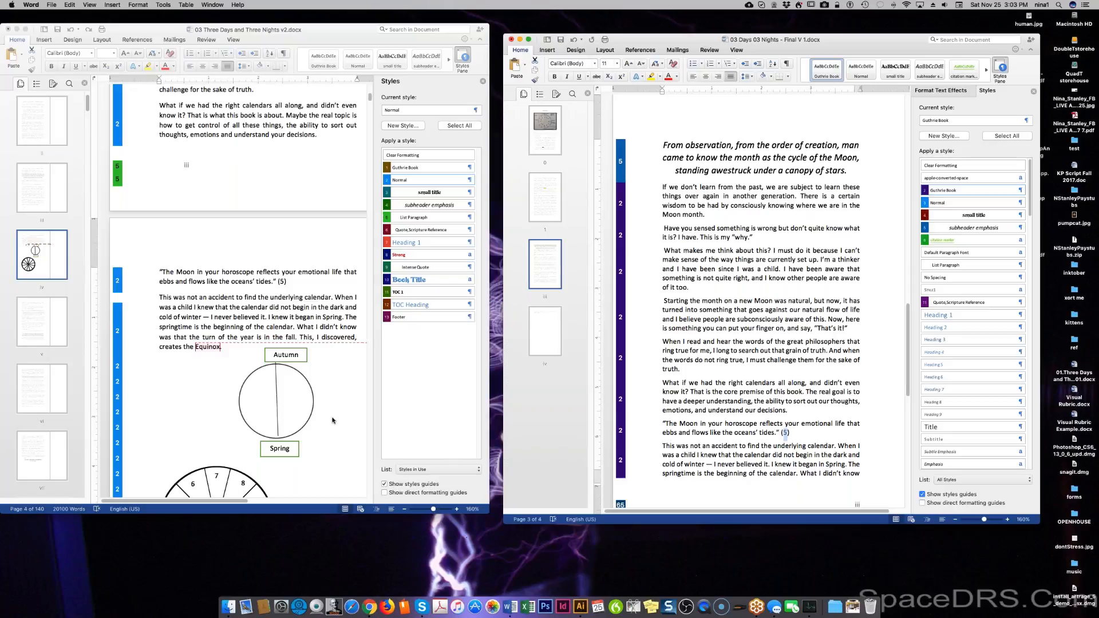
{"action": "mouse_move", "coordinate": [371, 99]}
{"action": "left_mouse_down"}
{"action": "mouse_move", "coordinate": [363, 509]}
{"action": "mouse_move", "coordinate": [358, 277]}
{"action": "mouse_move", "coordinate": [370, 78]}
{"action": "left_mouse_up"}
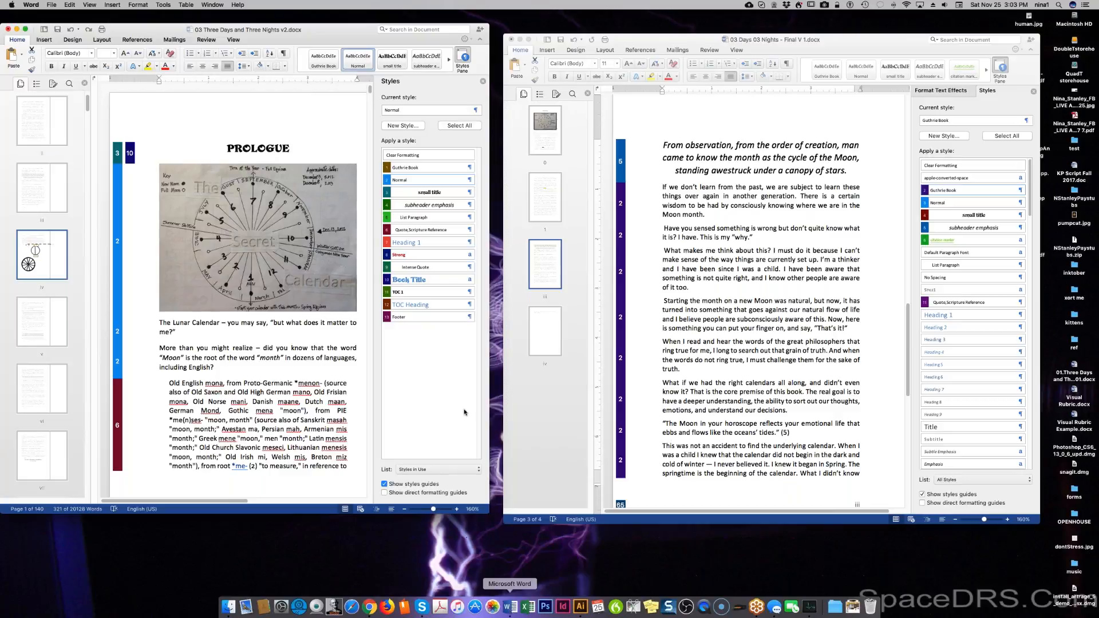
Select the Edgar Cayce A.R.E. reference (5) under Chapter Eight: References.
{"action": "left_click_drag", "start_coordinate": [369, 84], "coordinate": [369, 247]}
{"action": "left_click_drag", "start_coordinate": [361, 287], "coordinate": [360, 474]}
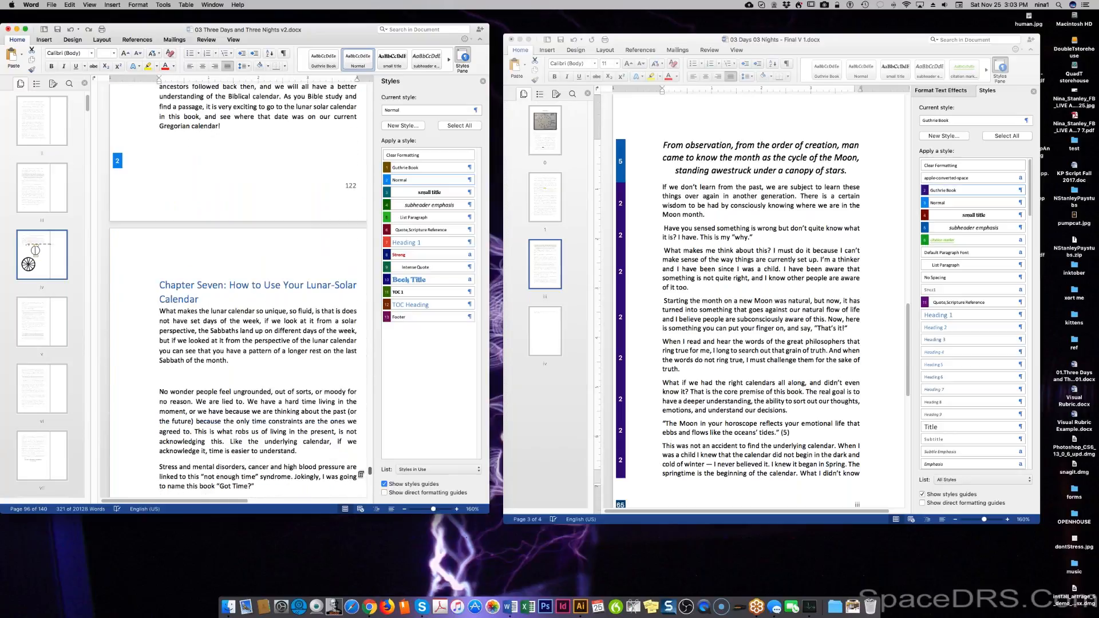
{"action": "scroll", "coordinate": [257, 344], "scroll_direction": "down", "scroll_amount": 5}
{"action": "scroll", "coordinate": [235, 286], "scroll_direction": "down", "scroll_amount": 20}
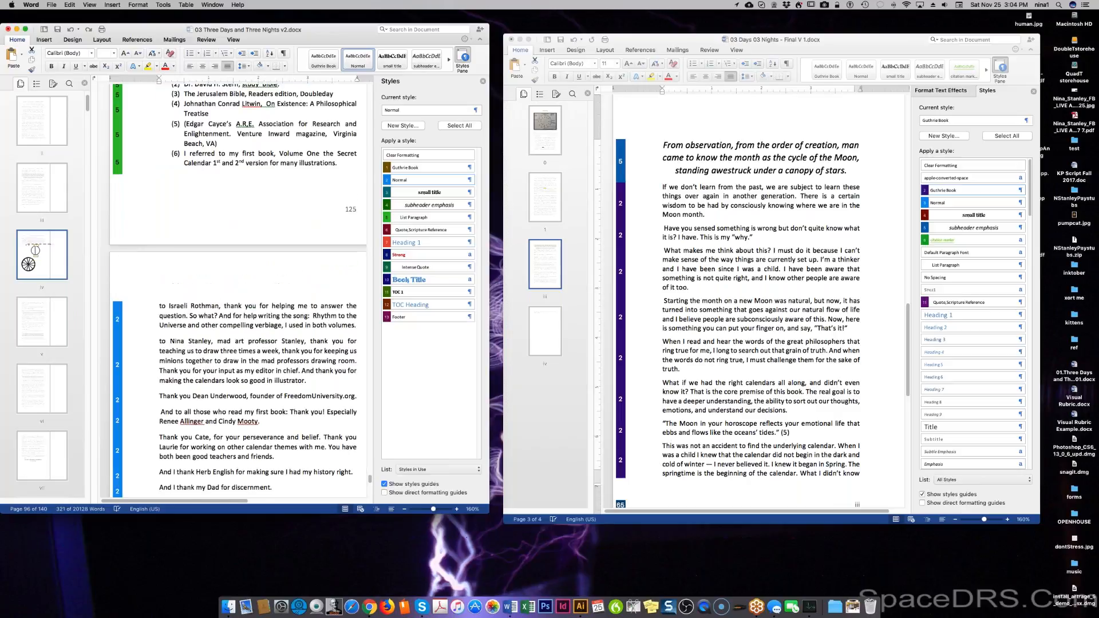
{"action": "scroll", "coordinate": [237, 290], "scroll_direction": "up", "scroll_amount": 6}
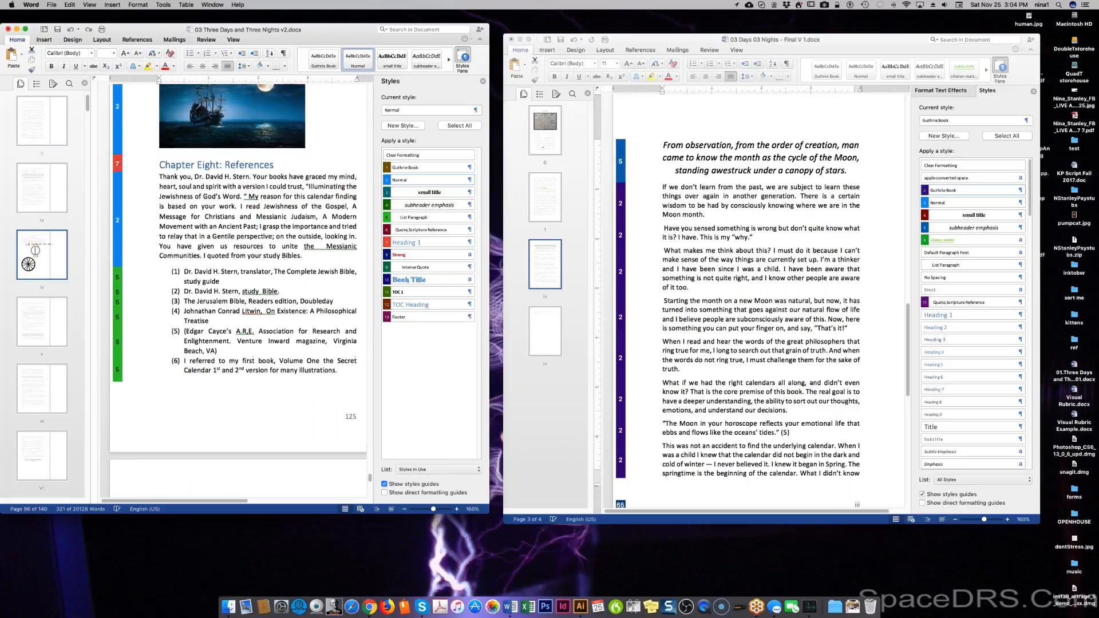
{"action": "left_click", "coordinate": [190, 337]}
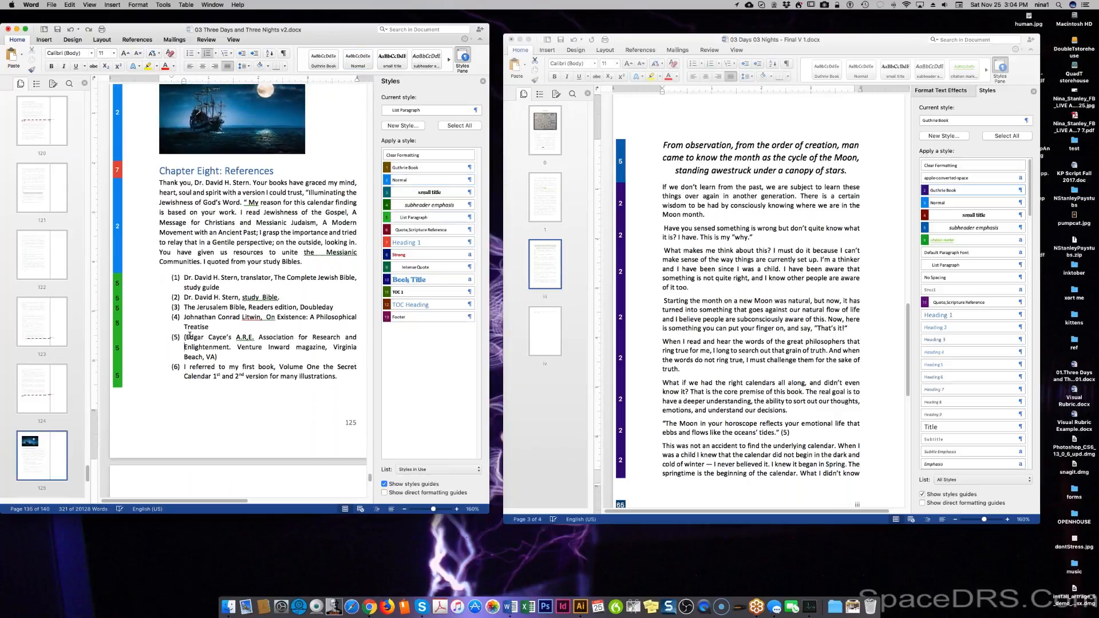
{"action": "left_click_drag", "start_coordinate": [221, 357], "coordinate": [183, 334]}
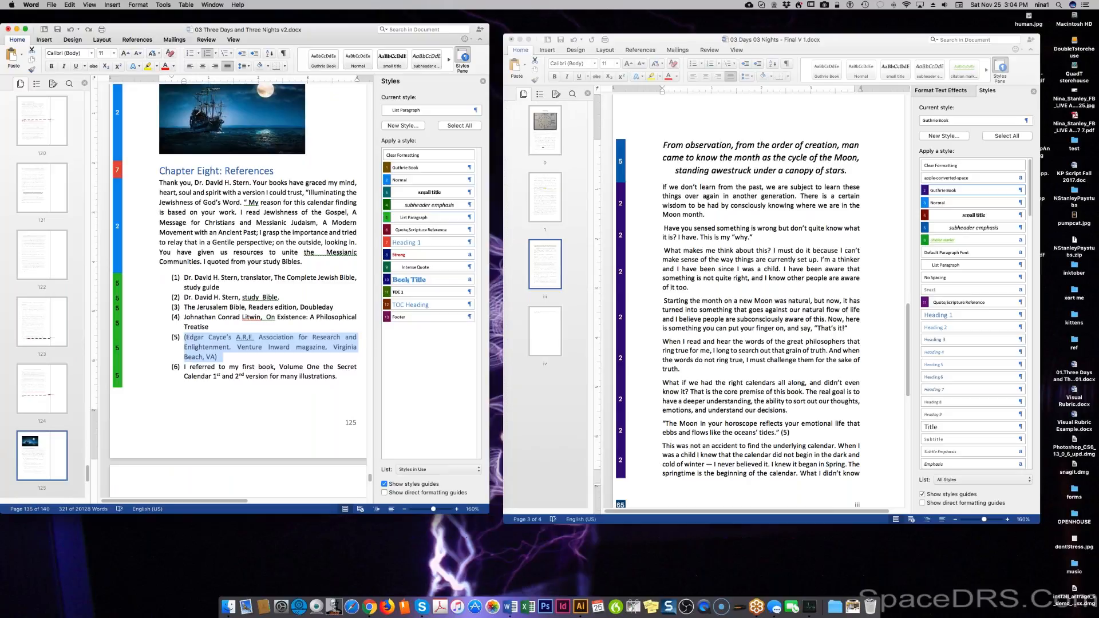
Open CITATIONS.docx.
{"action": "key", "text": "super+o"}
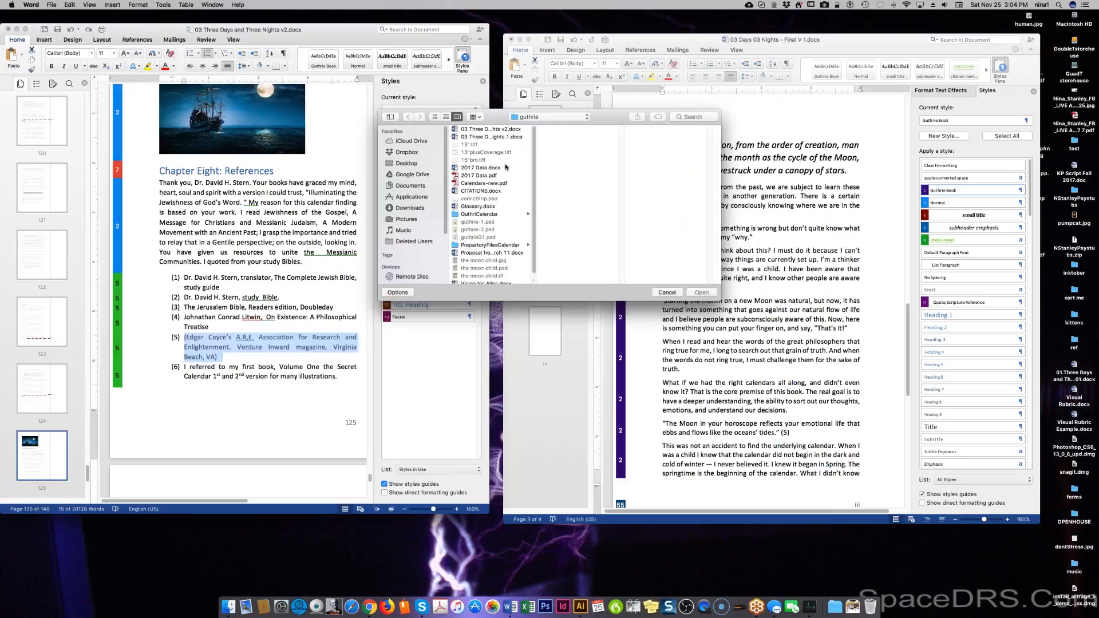
{"action": "left_click", "coordinate": [499, 191]}
{"action": "double_click", "coordinate": [498, 191]}
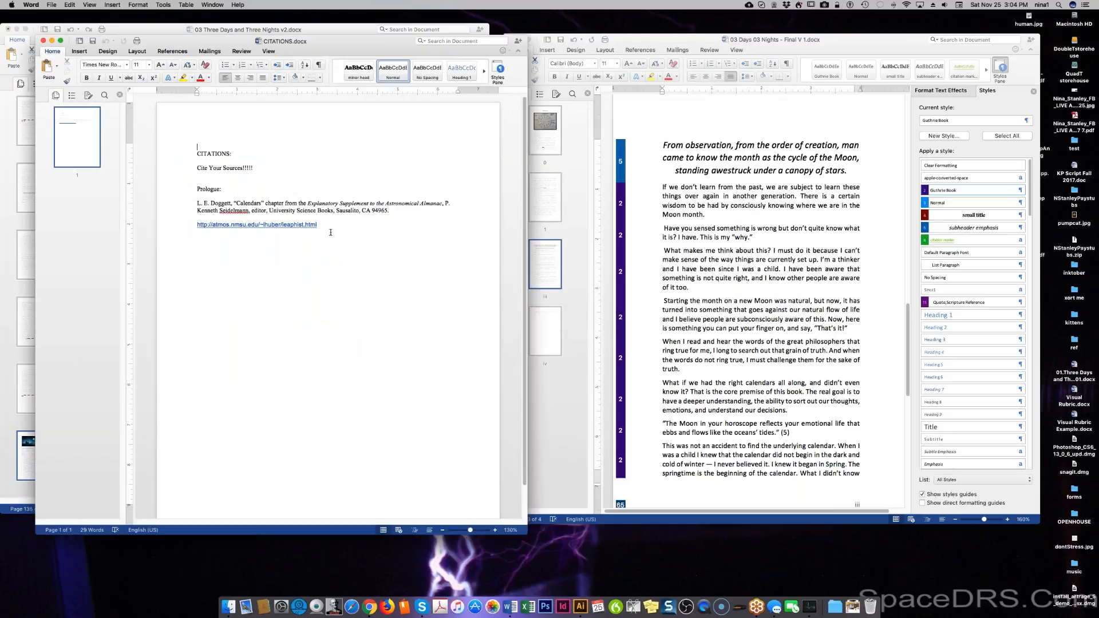
Paste the Edgar Cayce reference on a new line below the link and remove its numbering.
{"action": "left_click", "coordinate": [364, 227]}
{"action": "key", "text": "Return"}
{"action": "type", "text": "(1) (Edgar Cayce’s A.R.E. Association for Research and Enlightenment. Venture Inward magazine, Virginia Beach, VA)"}
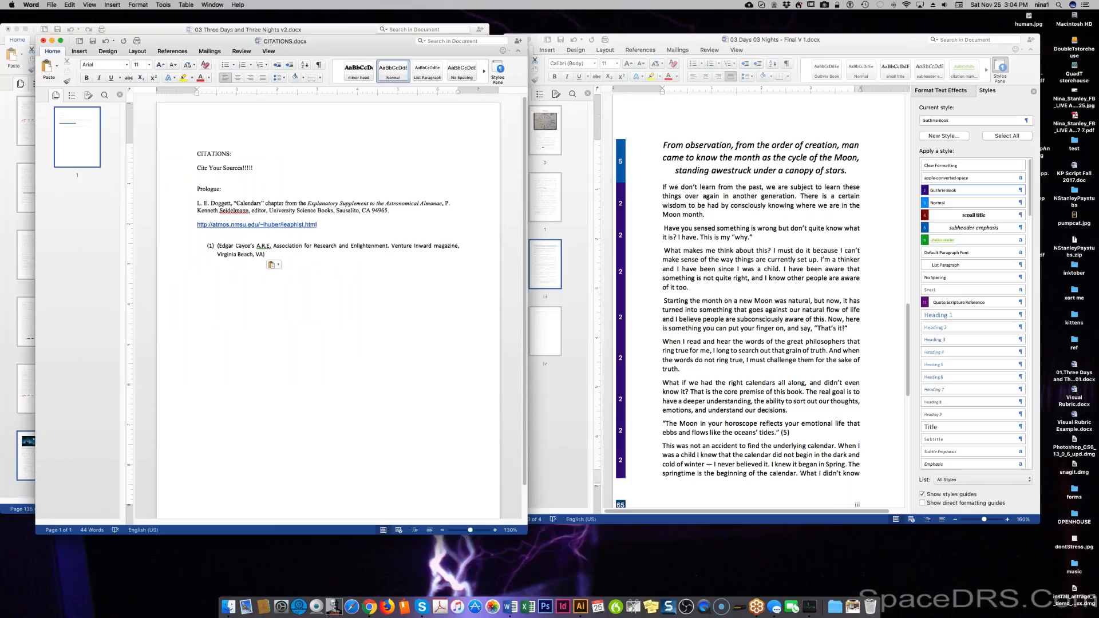
{"action": "left_click_drag", "start_coordinate": [169, 239], "coordinate": [169, 267]}
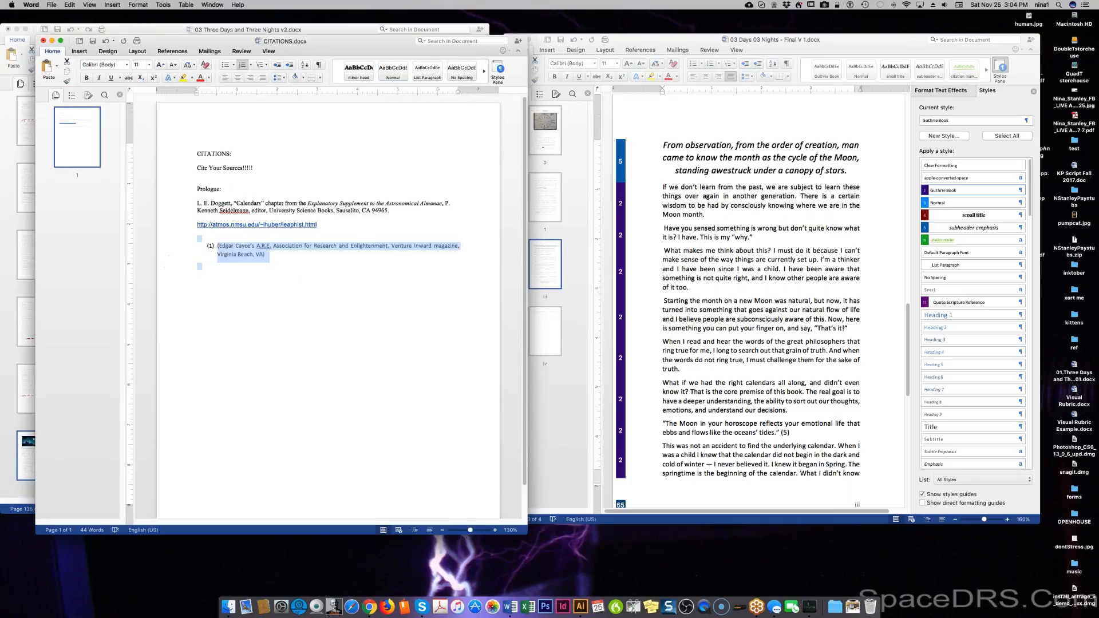
{"action": "left_click", "coordinate": [242, 65]}
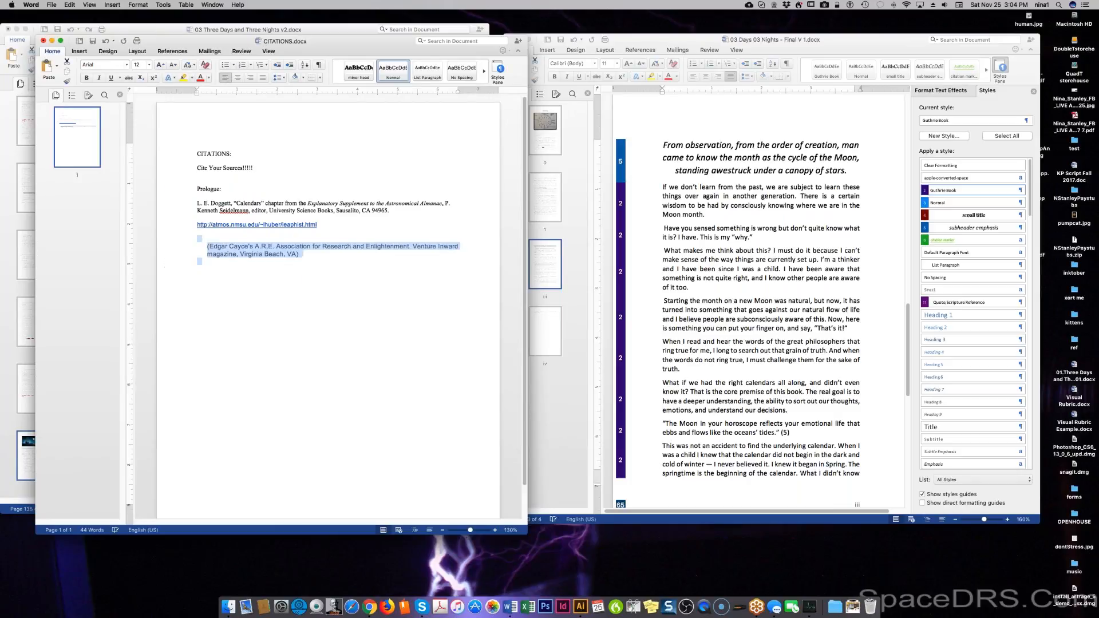
Move the citation out to the left margin and delete its parentheses.
{"action": "left_click", "coordinate": [277, 64]}
{"action": "left_click", "coordinate": [210, 232]}
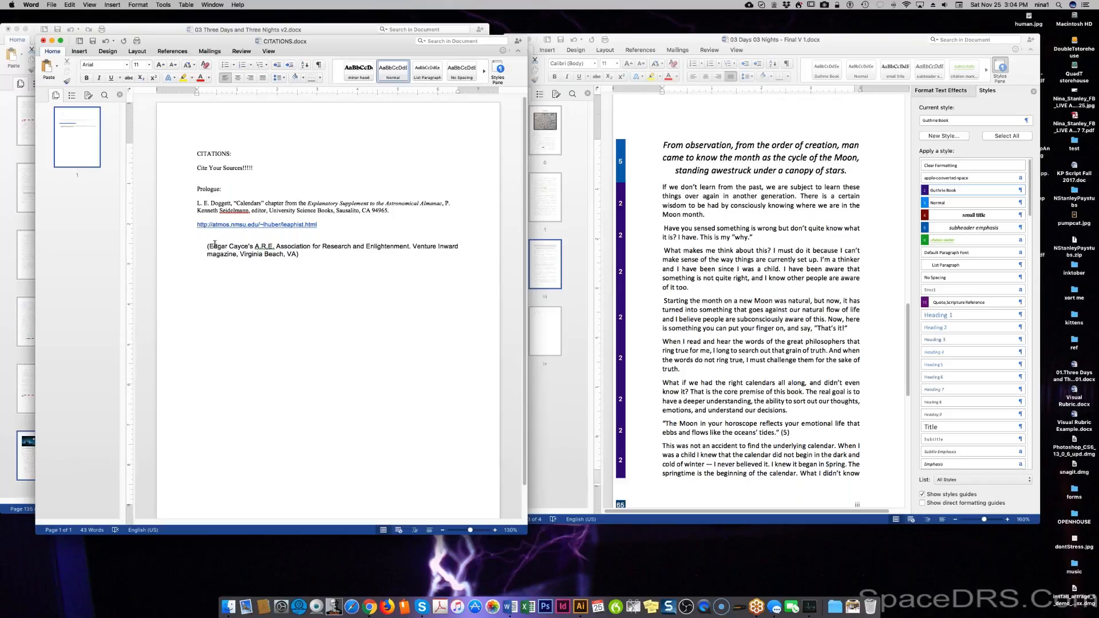
{"action": "left_click_drag", "start_coordinate": [214, 244], "coordinate": [217, 254]}
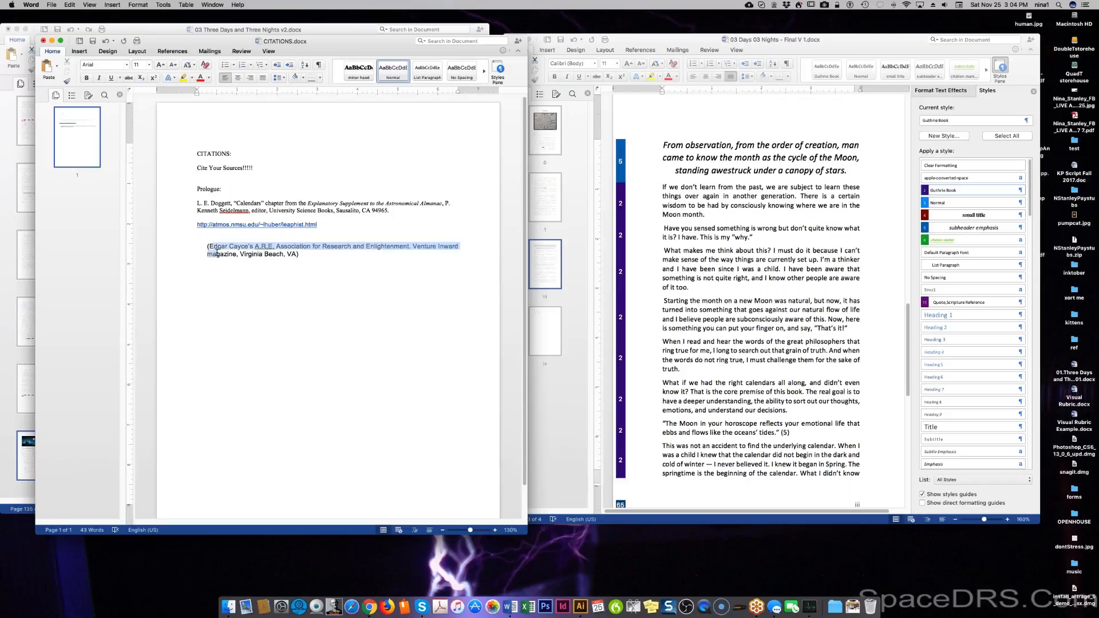
{"action": "left_click", "coordinate": [280, 68]}
{"action": "left_click", "coordinate": [197, 268]}
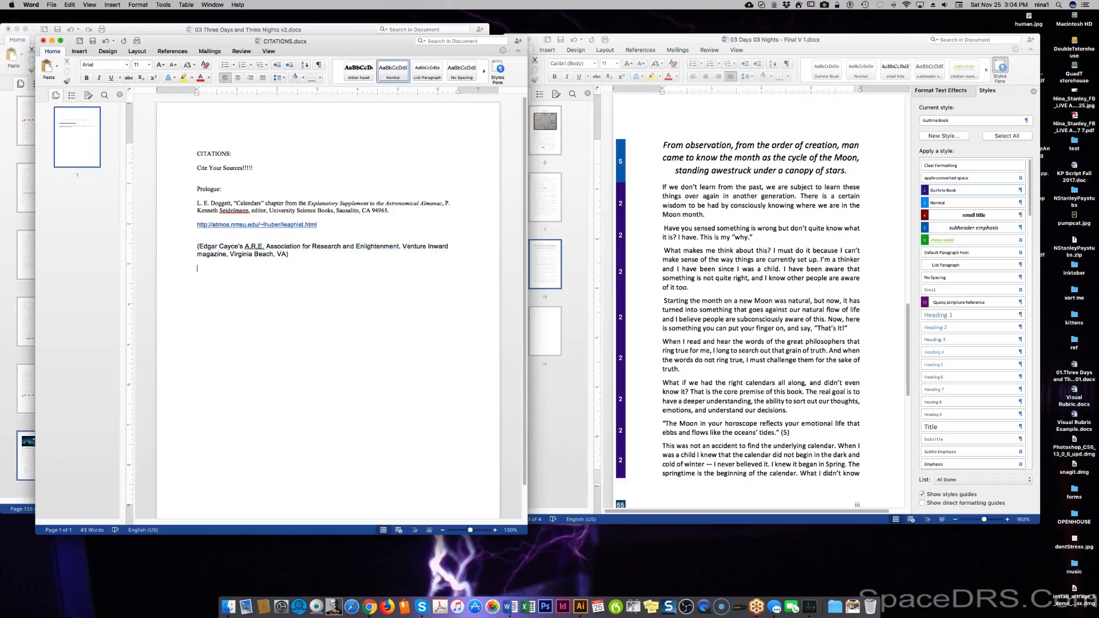
{"action": "left_click", "coordinate": [199, 246]}
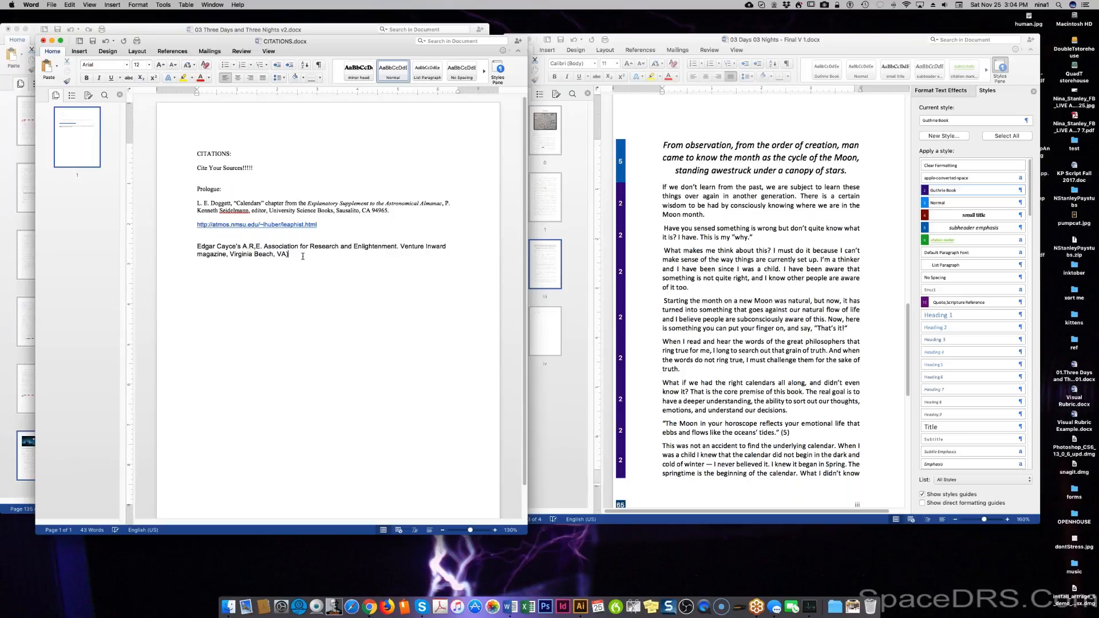
{"action": "left_click", "coordinate": [290, 256]}
{"action": "key", "text": "BackSpace"}
In Final V 1, replace the quote's (5) with 'Citation: ECayce' in the citation marker style.
{"action": "left_click", "coordinate": [781, 433]}
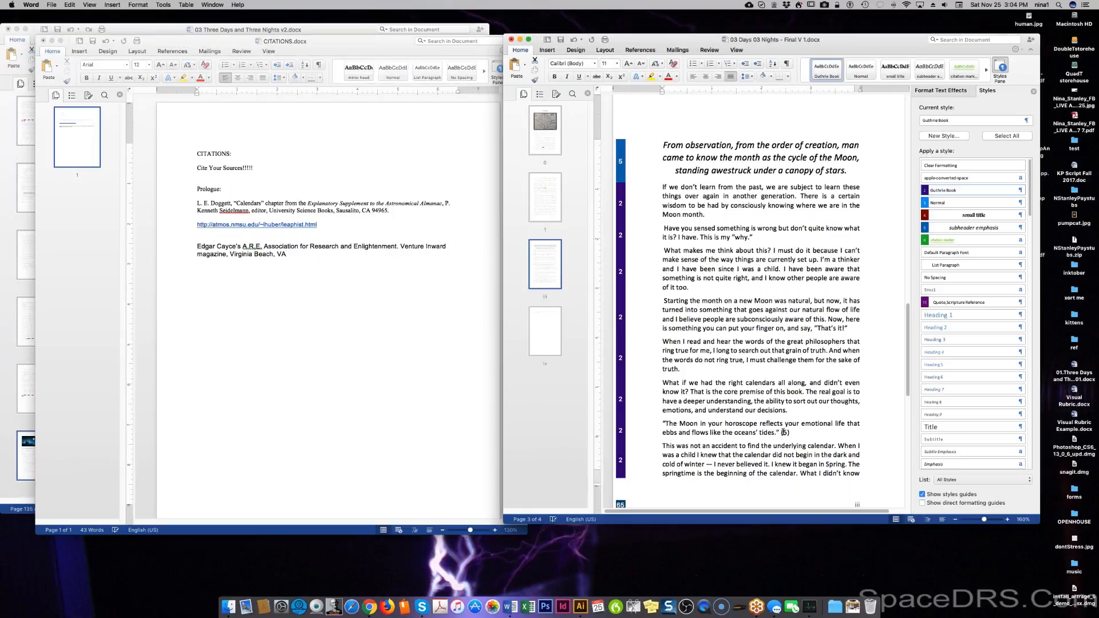
{"action": "left_click_drag", "start_coordinate": [781, 432], "coordinate": [791, 432]}
{"action": "type", "text": "Citation: ECayce"}
{"action": "left_click_drag", "start_coordinate": [781, 433], "coordinate": [830, 429]}
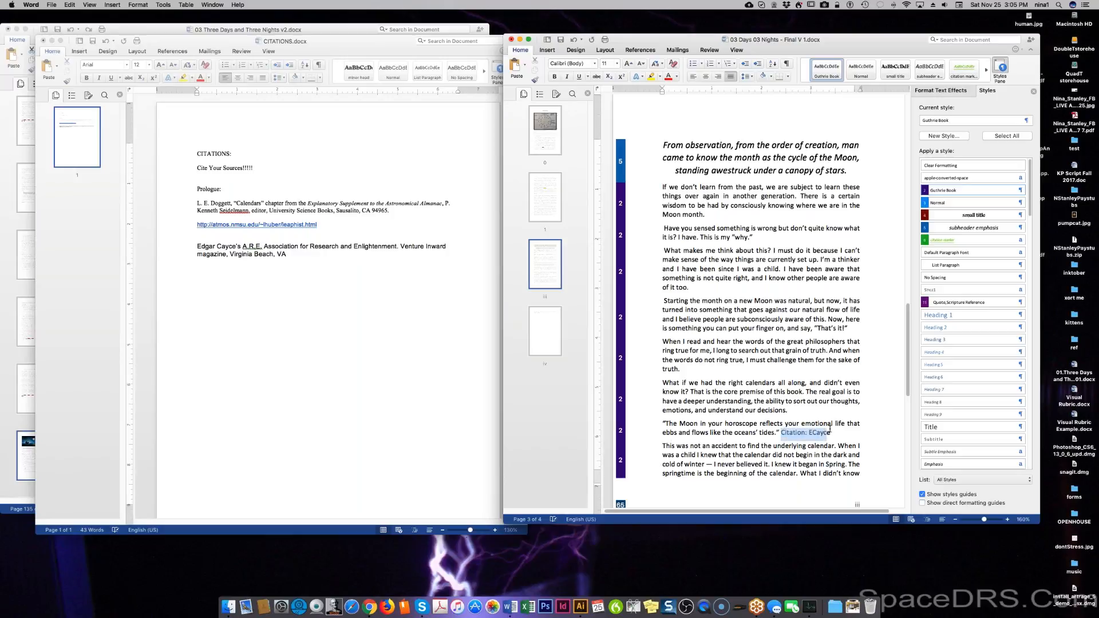
{"action": "left_click", "coordinate": [942, 240]}
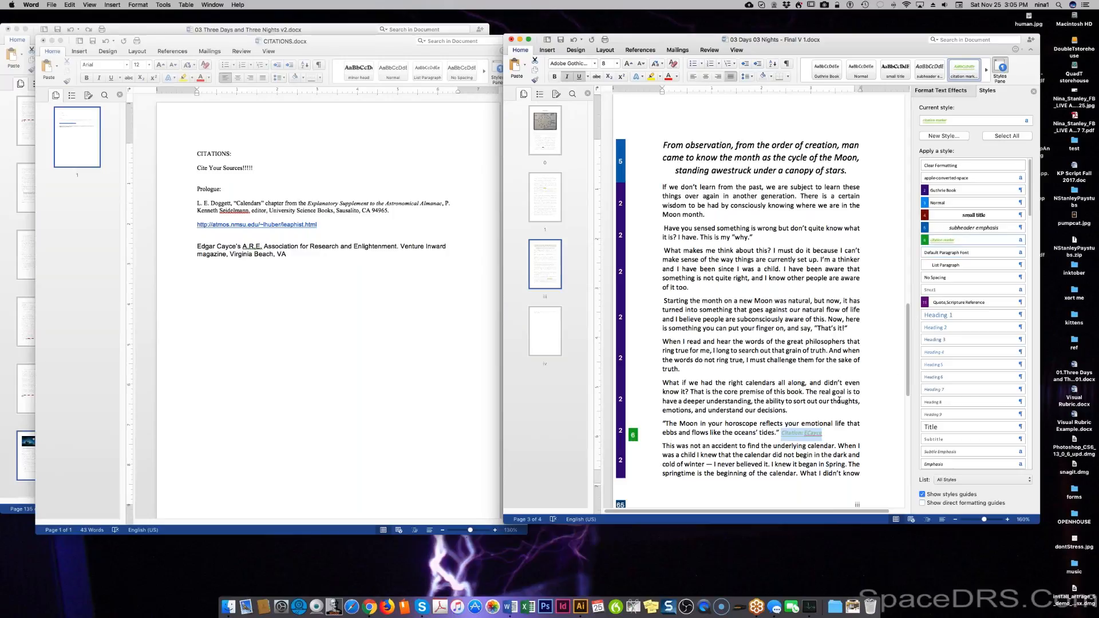
{"action": "left_click", "coordinate": [803, 424]}
Set the moon quote in Quote,Scripture Reference and cut the Citation: ECayce marker.
{"action": "left_click_drag", "start_coordinate": [662, 423], "coordinate": [778, 434]}
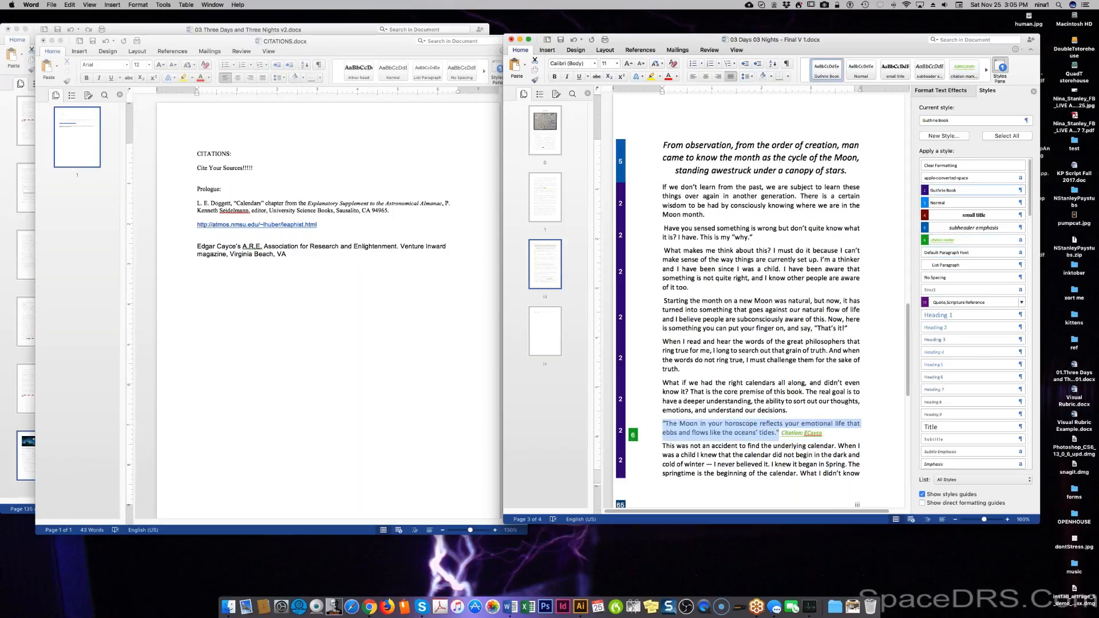
{"action": "left_click", "coordinate": [965, 304]}
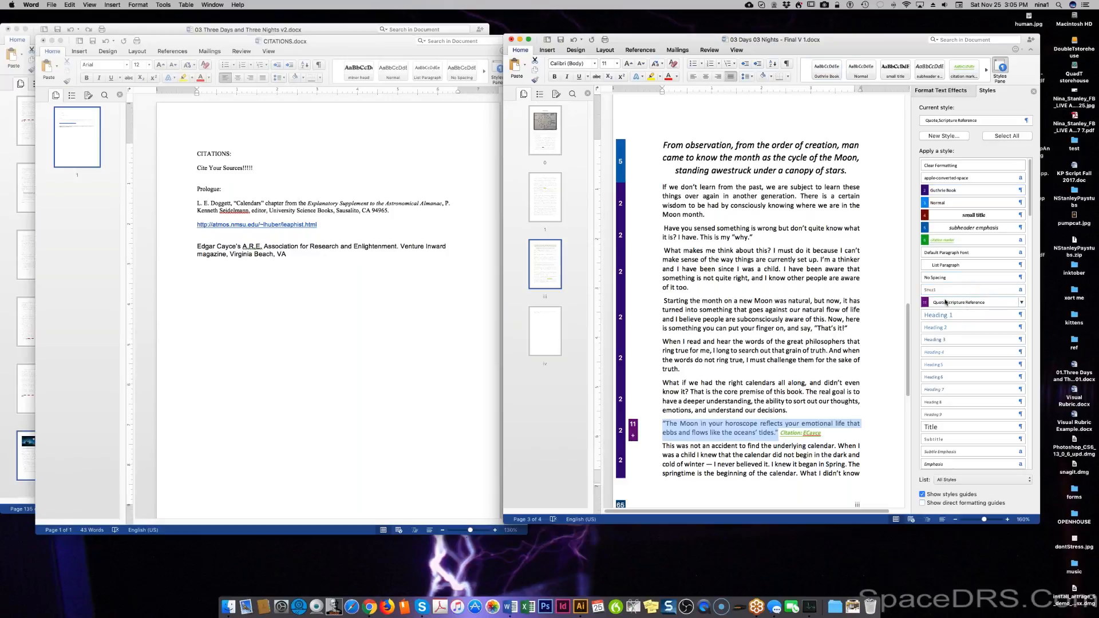
{"action": "double_click", "coordinate": [800, 433]}
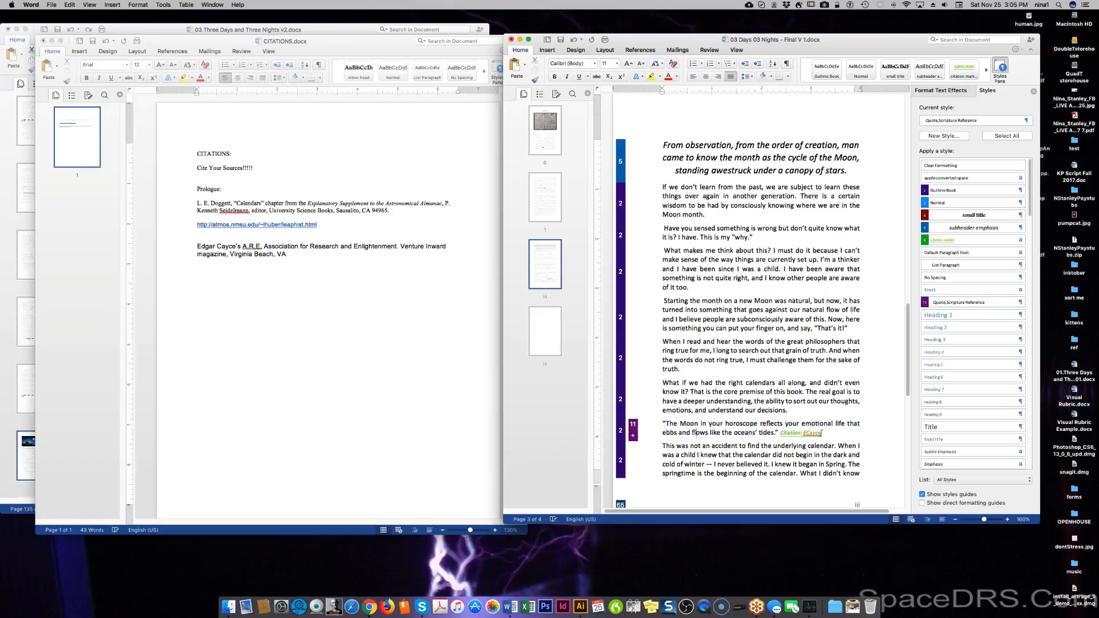
{"action": "left_click_drag", "start_coordinate": [799, 433], "coordinate": [780, 433]}
{"action": "key", "text": "super+c"}
{"action": "key", "text": "super+x"}
Reapply Quote,Scripture Reference to the whole quote and paste the marker back after it.
{"action": "double_click", "coordinate": [671, 424]}
{"action": "left_click_drag", "start_coordinate": [724, 420], "coordinate": [788, 428]}
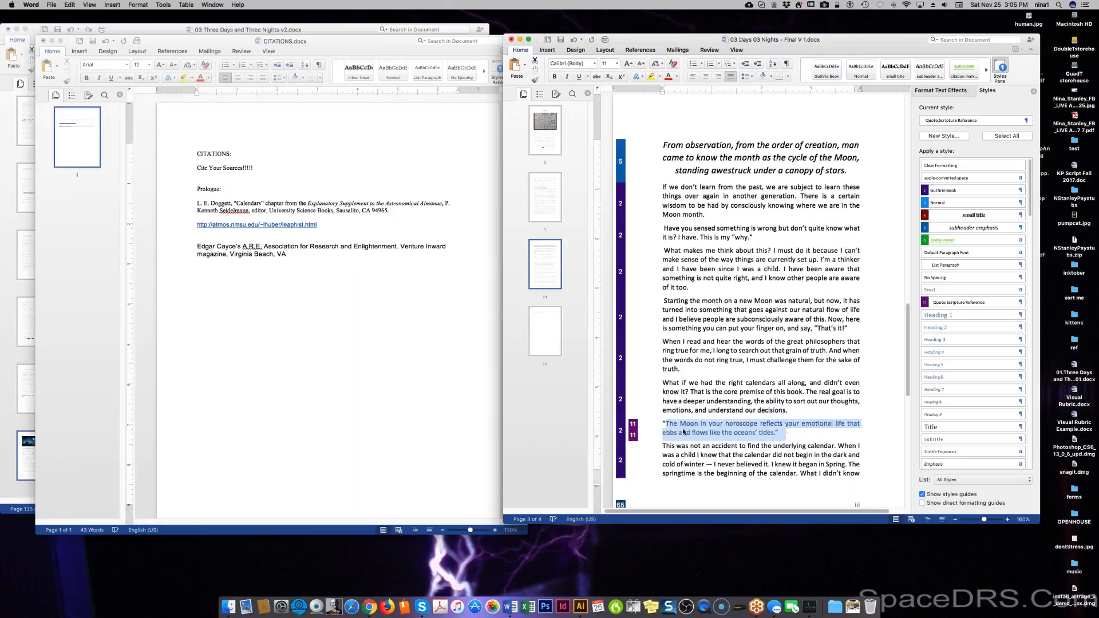
{"action": "left_click_drag", "start_coordinate": [650, 426], "coordinate": [649, 434]}
{"action": "left_click", "coordinate": [944, 204]}
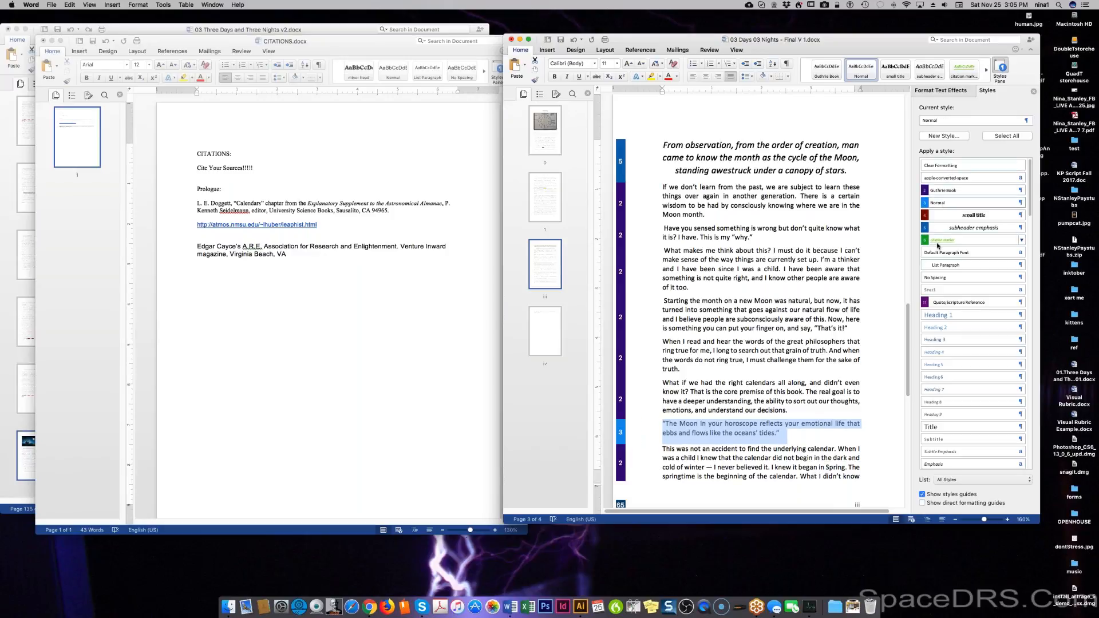
{"action": "left_click", "coordinate": [933, 303]}
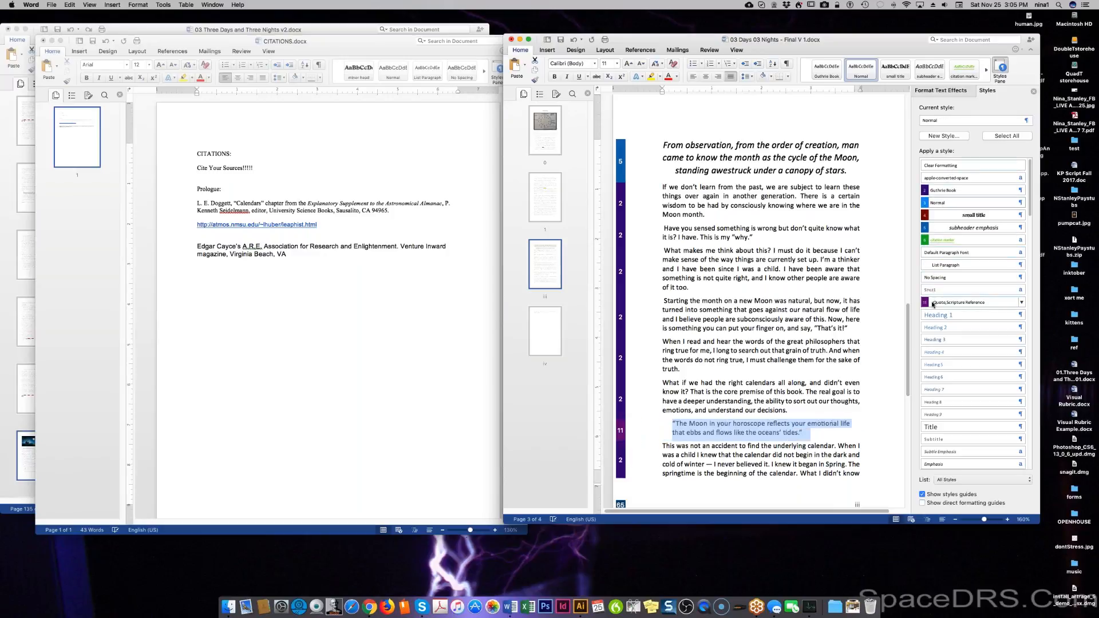
{"action": "left_click", "coordinate": [807, 437]}
{"action": "key", "text": "super+v"}
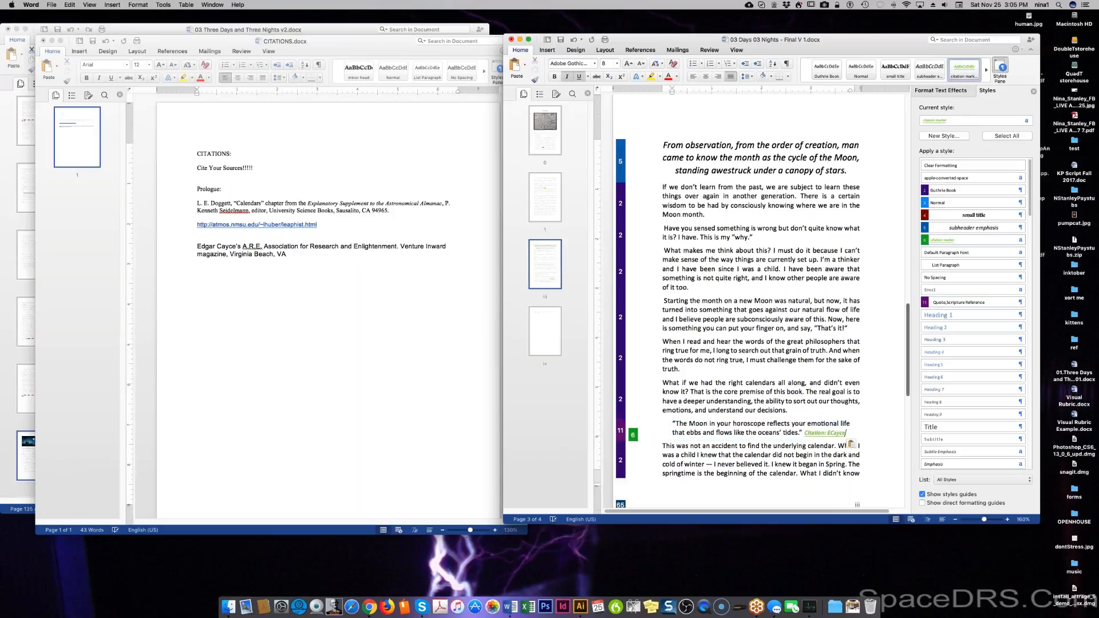
Change 'began in Spring' to 'began with Spring'.
{"action": "scroll", "coordinate": [751, 453], "scroll_direction": "down", "scroll_amount": 5}
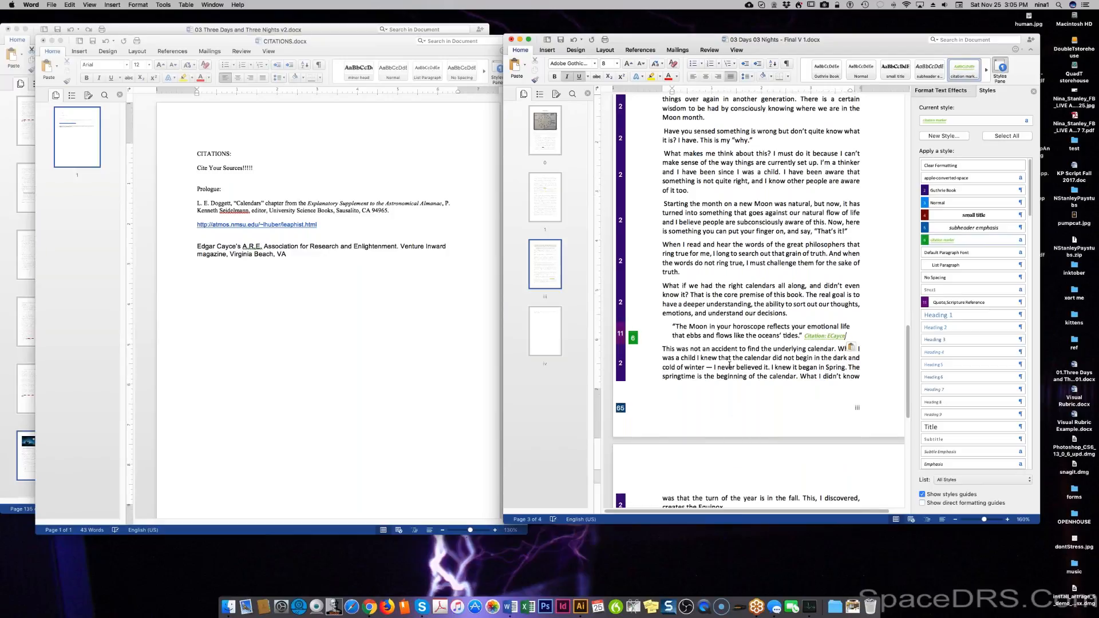
{"action": "scroll", "coordinate": [735, 374], "scroll_direction": "down", "scroll_amount": 1}
{"action": "scroll", "coordinate": [750, 300], "scroll_direction": "down", "scroll_amount": 2}
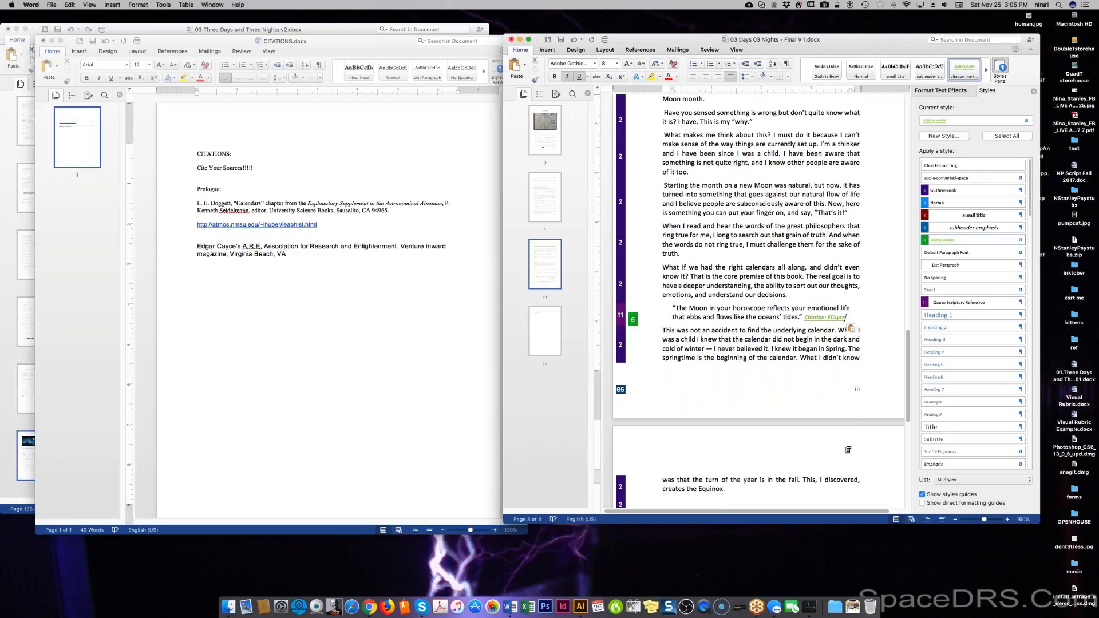
{"action": "left_click", "coordinate": [891, 362]}
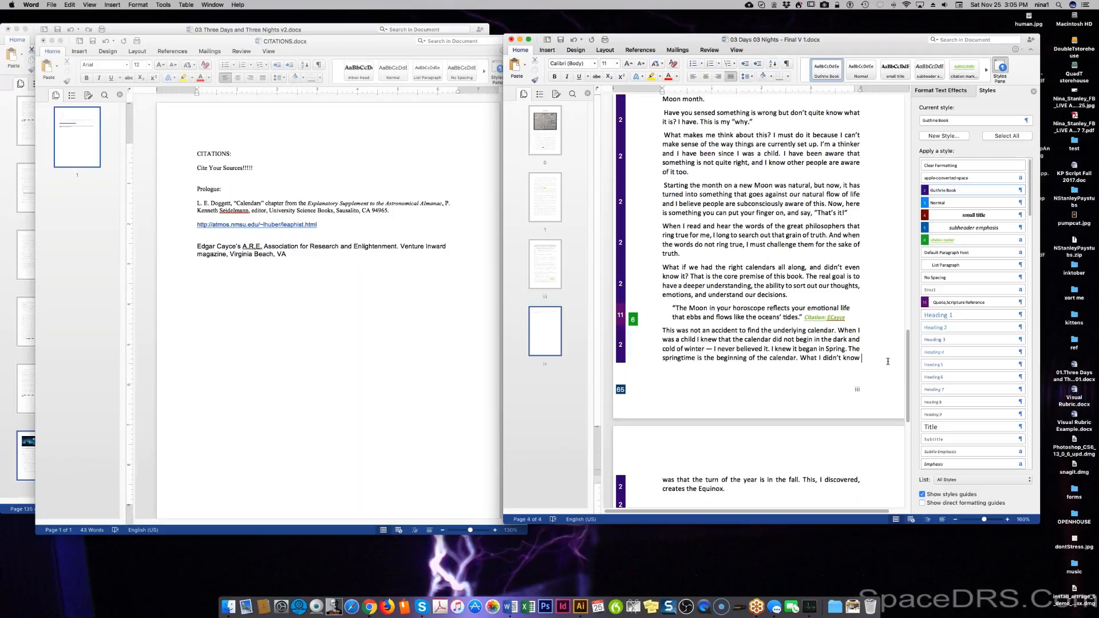
{"action": "scroll", "coordinate": [823, 356], "scroll_direction": "down", "scroll_amount": 1}
{"action": "double_click", "coordinate": [821, 347]}
{"action": "type", "text": "with"}
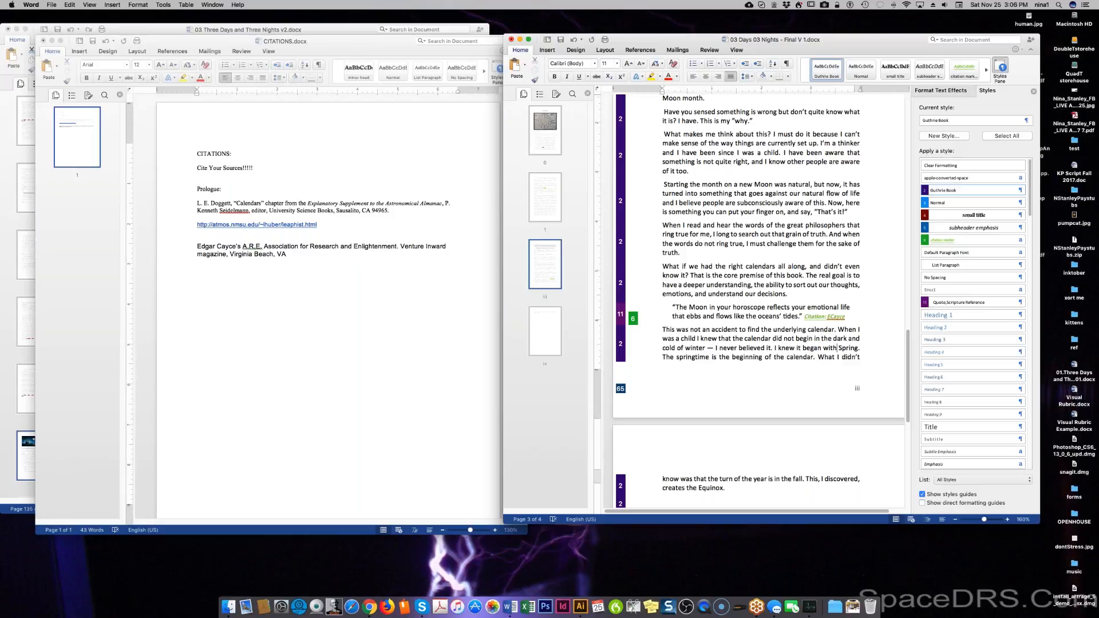
Start the paragraph after the moon quote with 'It' instead of 'This'.
{"action": "scroll", "coordinate": [761, 287], "scroll_direction": "down", "scroll_amount": 2}
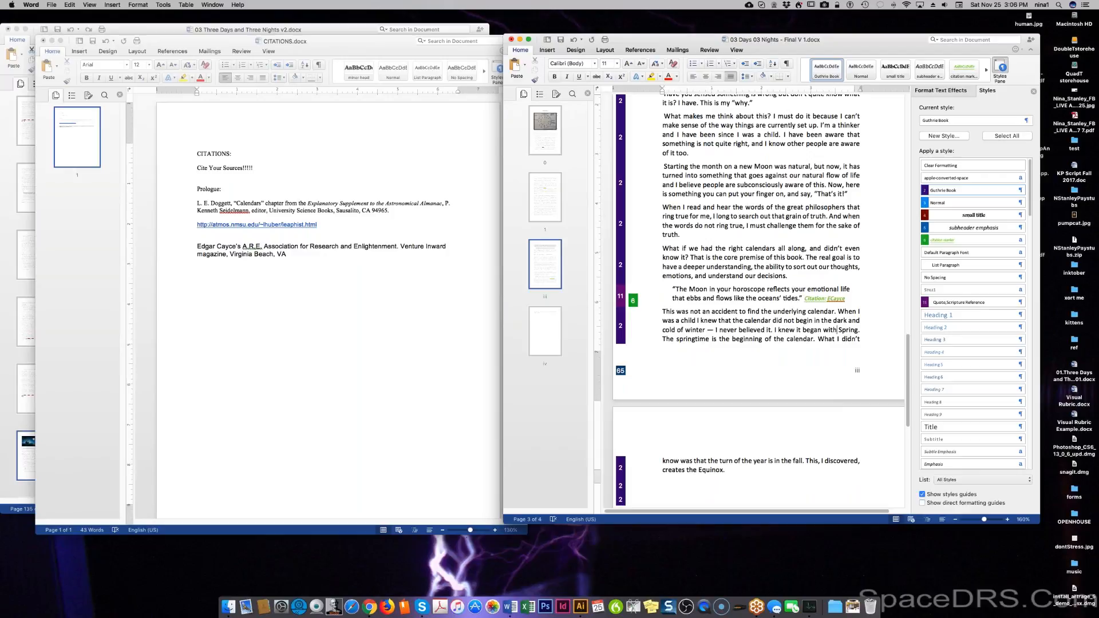
{"action": "scroll", "coordinate": [815, 371], "scroll_direction": "down", "scroll_amount": 3}
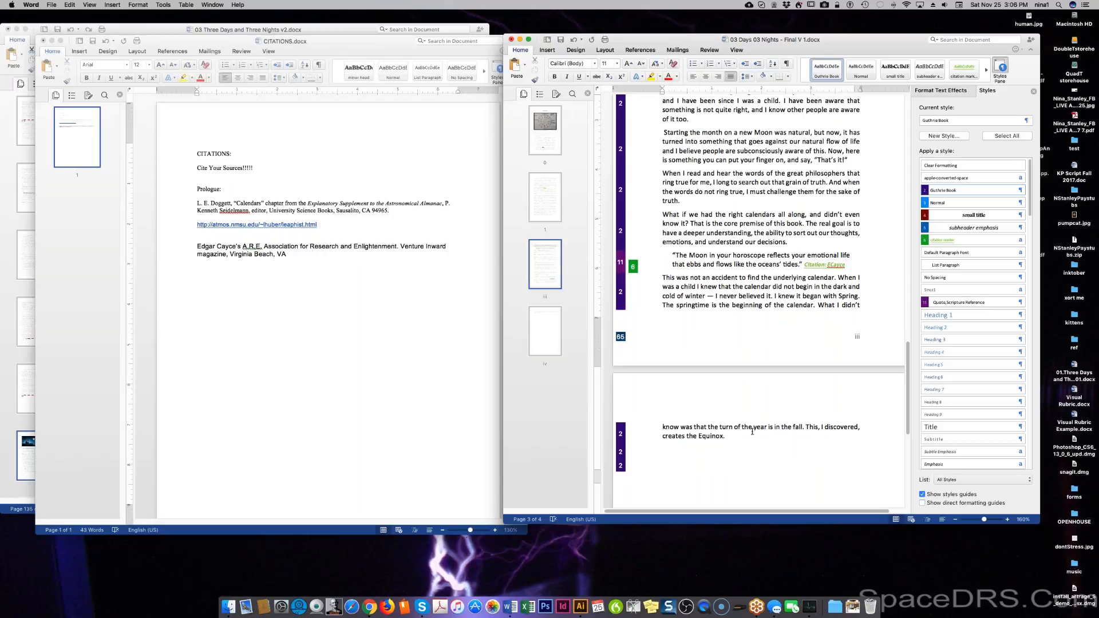
{"action": "left_click", "coordinate": [827, 451]}
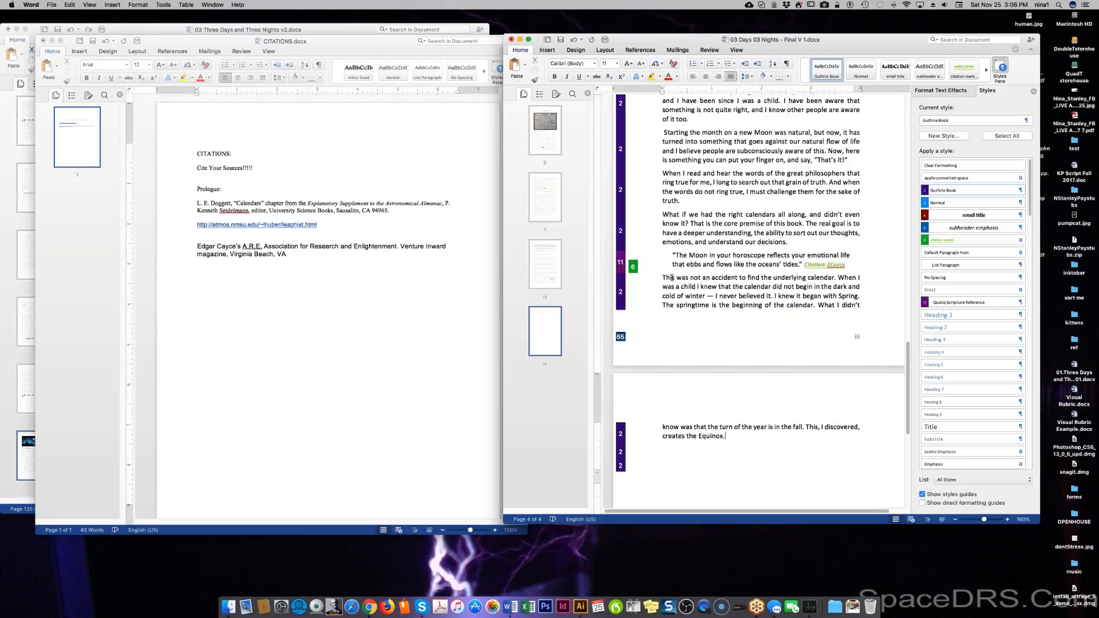
{"action": "left_click_drag", "start_coordinate": [675, 278], "coordinate": [662, 277]}
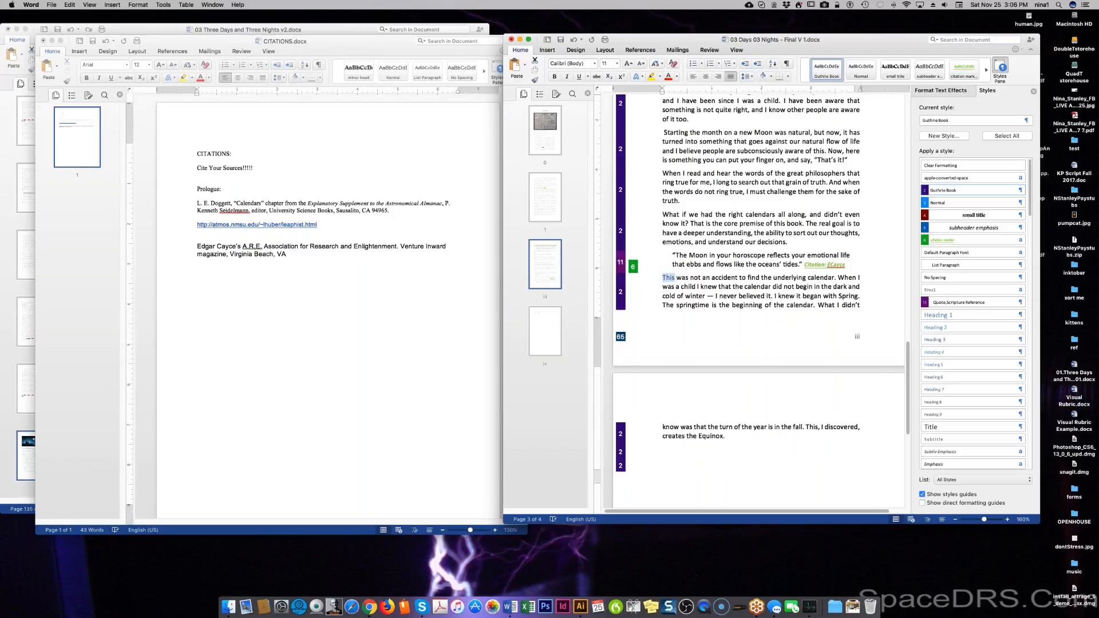
{"action": "type", "text": "It"}
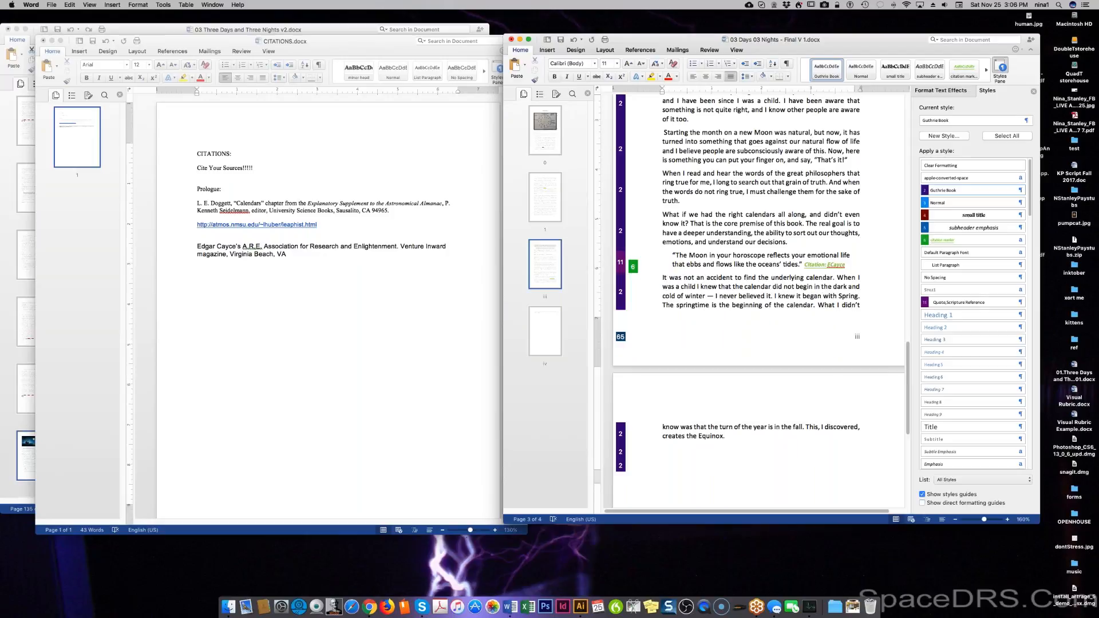
Change 'did' to 'could' and 'I never believed it' to 'it didn't "ring true."'.
{"action": "double_click", "coordinate": [779, 287]}
{"action": "type", "text": "could"}
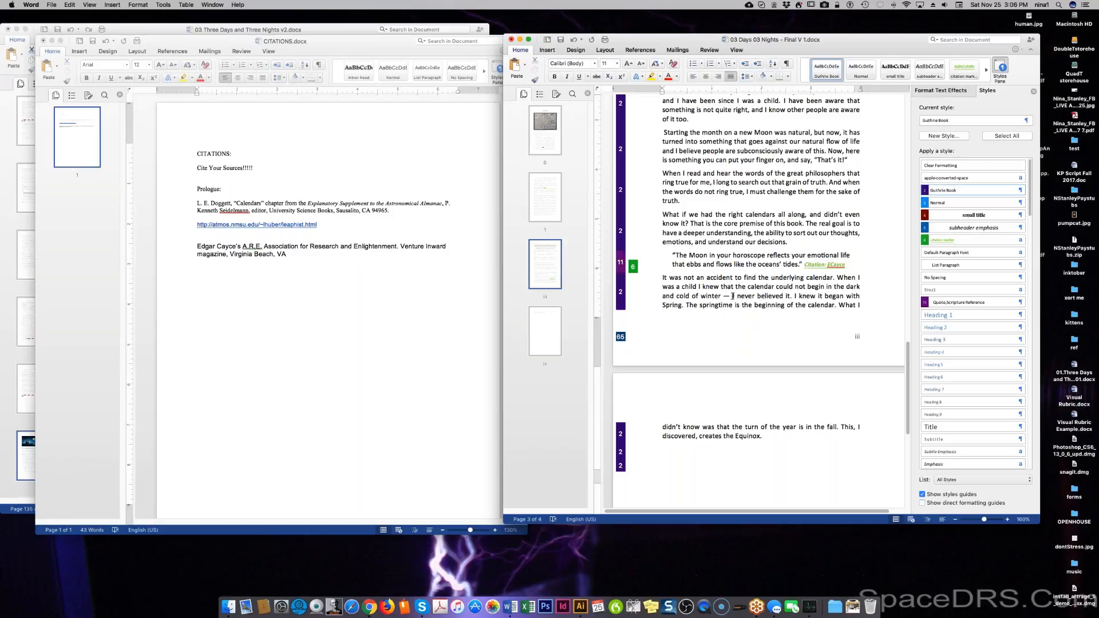
{"action": "left_click_drag", "start_coordinate": [733, 296], "coordinate": [791, 295]}
{"action": "type", "text": "it didn’t"}
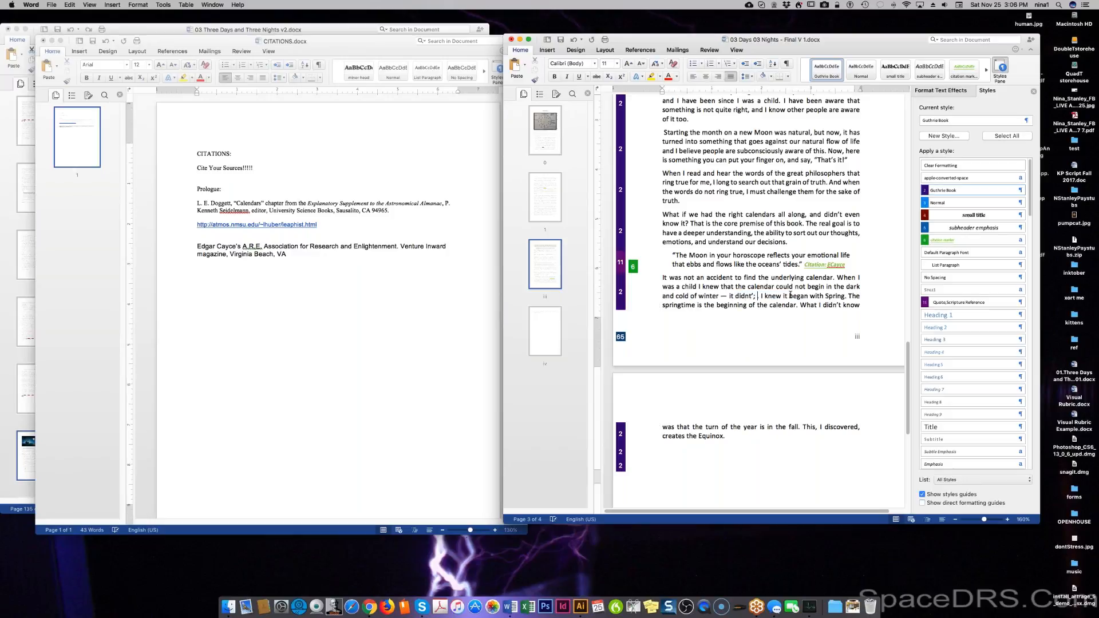
{"action": "type", "text": "'t \"rin"}
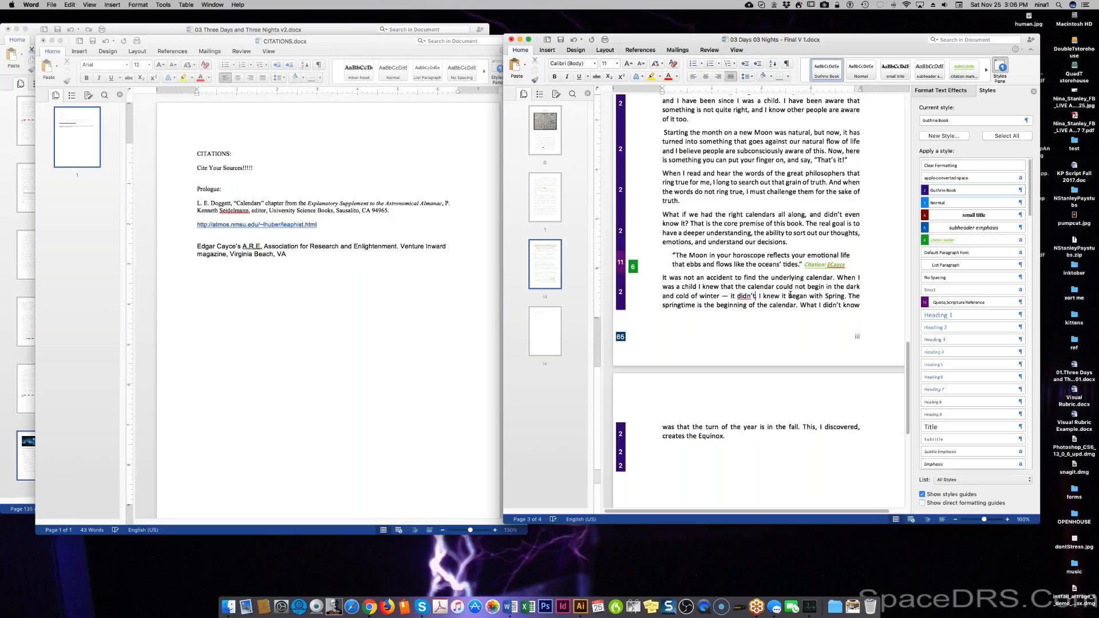
{"action": "type", "text": "g tru"}
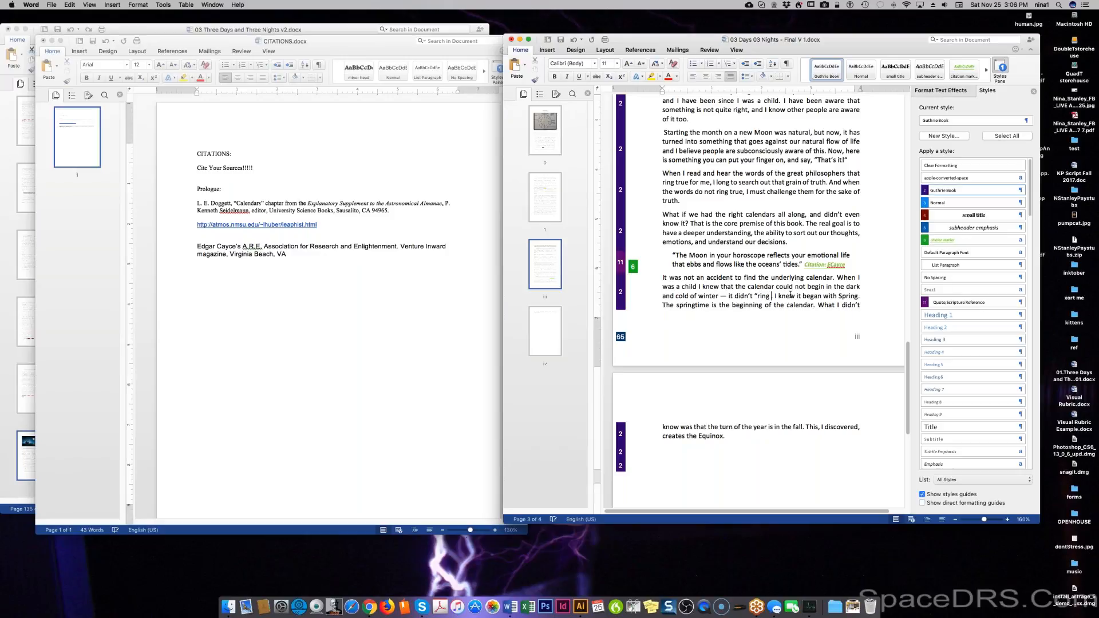
{"action": "type", "text": "e "}
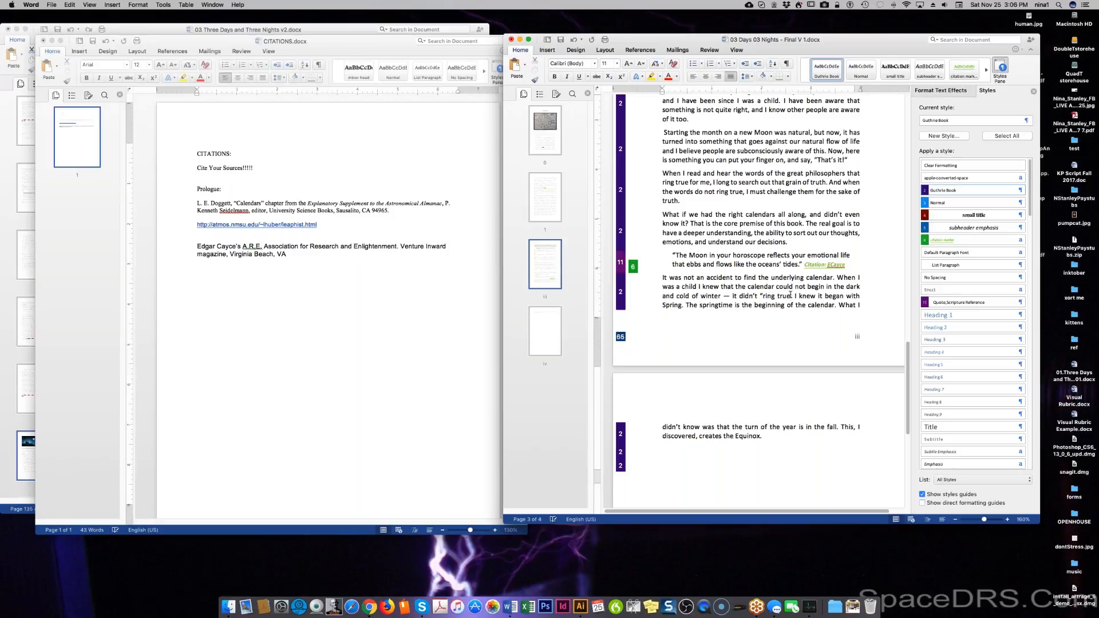
{"action": "type", "text": "."}
{"action": "type", "text": "\""}
{"action": "double_click", "coordinate": [820, 306]}
{"action": "type", "text": "year"}
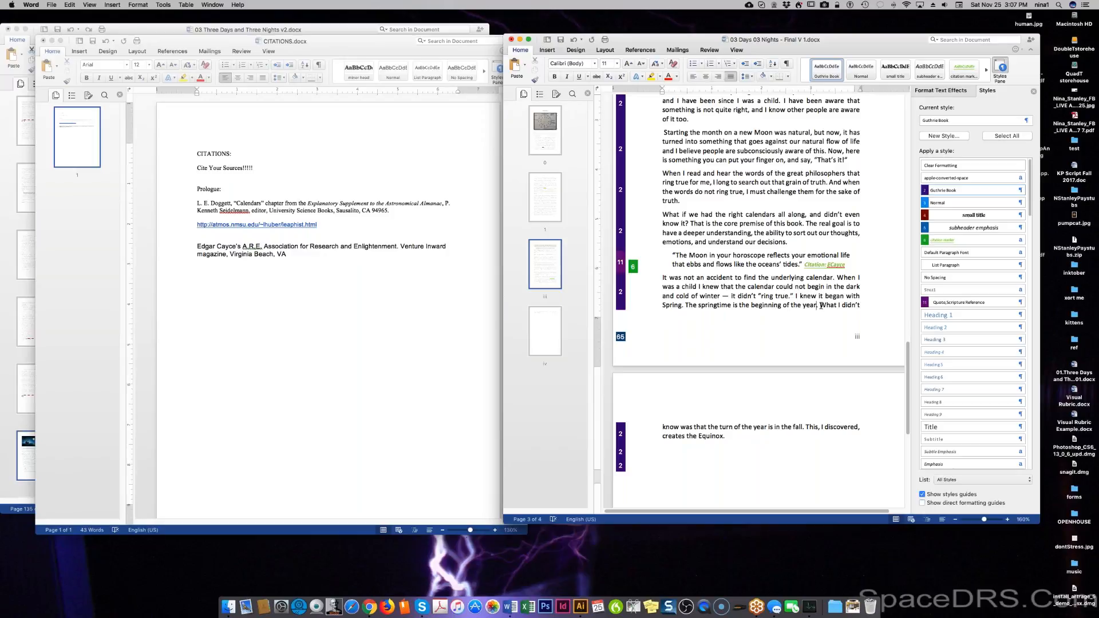
{"action": "key", "text": "super+z"}
{"action": "left_click", "coordinate": [821, 307]}
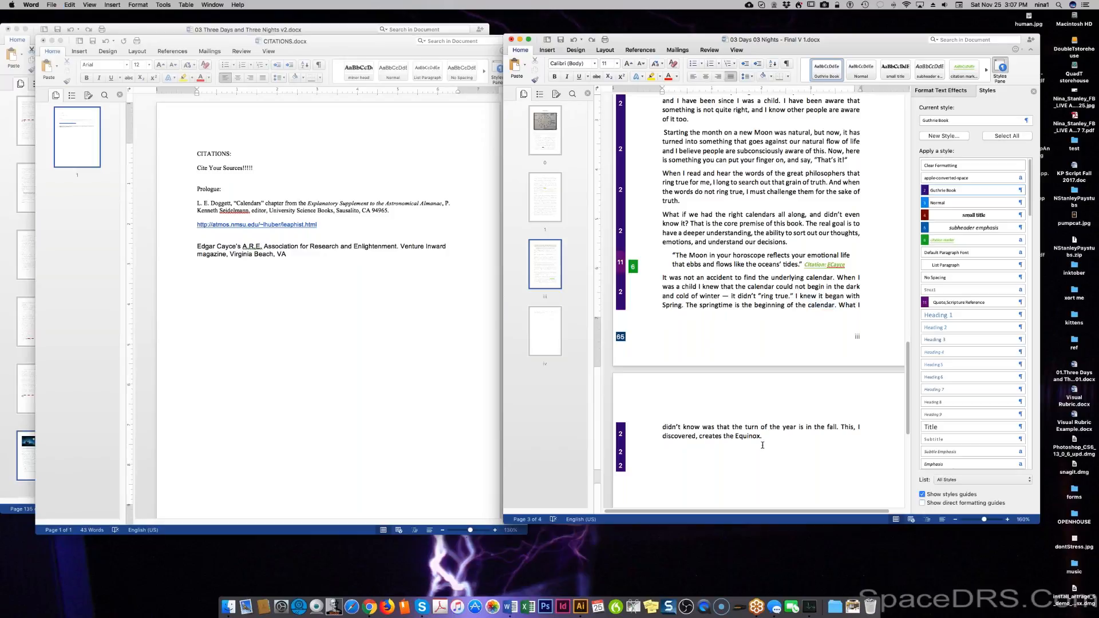
Insert 'yet' after 'didn't know' and change 'creates' to 'is based on'.
{"action": "left_click", "coordinate": [700, 427]}
{"action": "type", "text": "yet"}
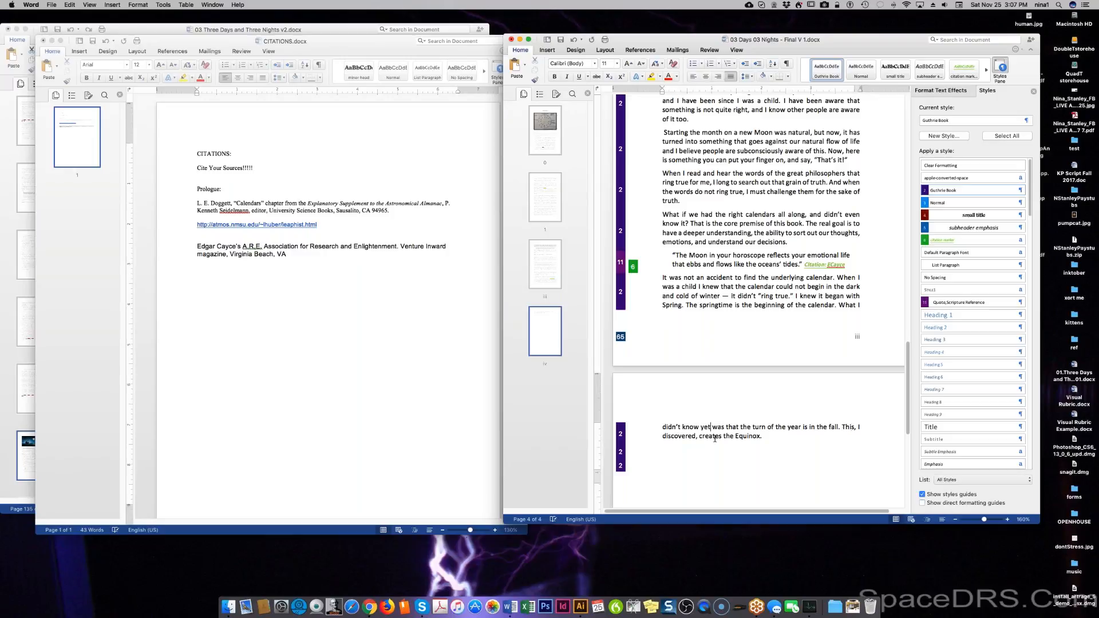
{"action": "left_click_drag", "start_coordinate": [699, 437], "coordinate": [723, 437]}
{"action": "type", "text": "is based on"}
{"action": "left_click", "coordinate": [734, 448]}
{"action": "scroll", "coordinate": [756, 445], "scroll_direction": "down", "scroll_amount": 1}
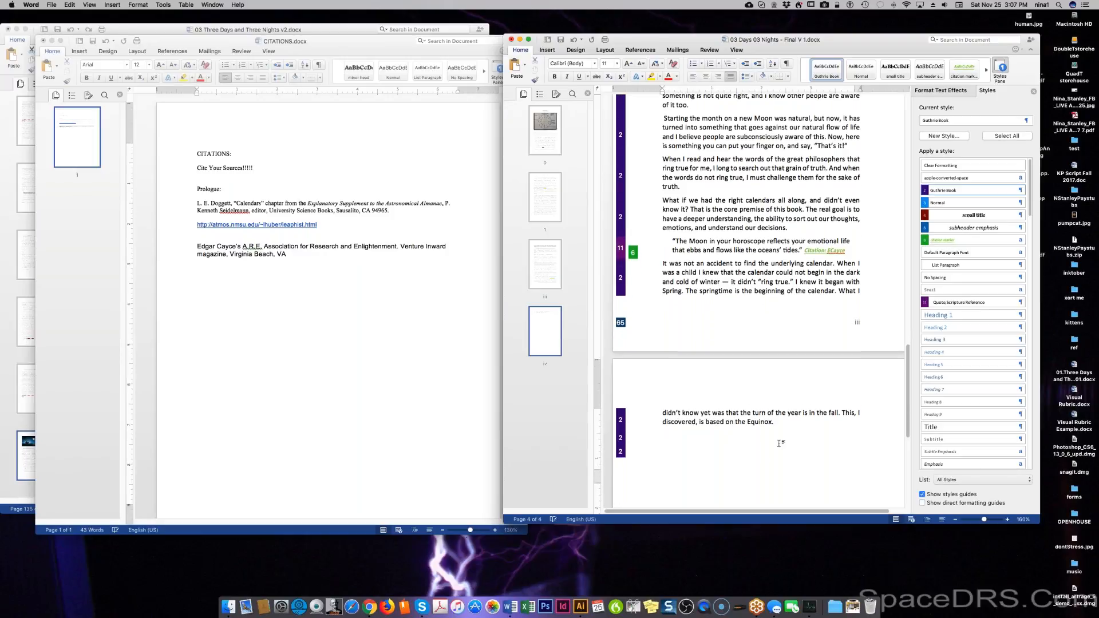
{"action": "scroll", "coordinate": [781, 443], "scroll_direction": "down", "scroll_amount": 5}
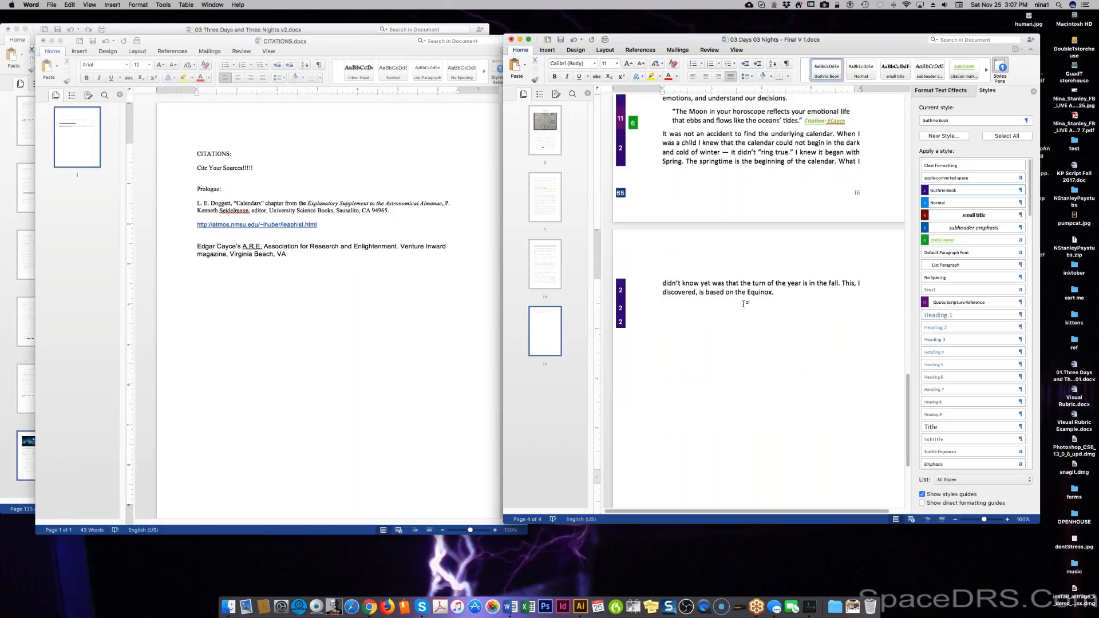
{"action": "left_click", "coordinate": [802, 295]}
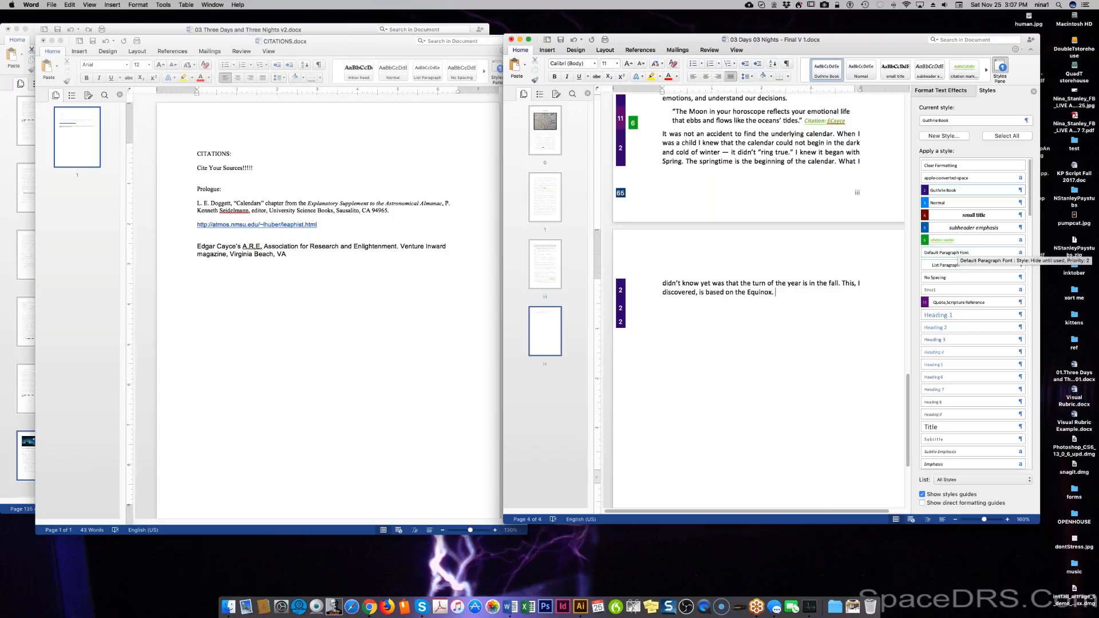
Start a new character style, typing the name as 'glowsary'.
{"action": "left_click", "coordinate": [962, 137]}
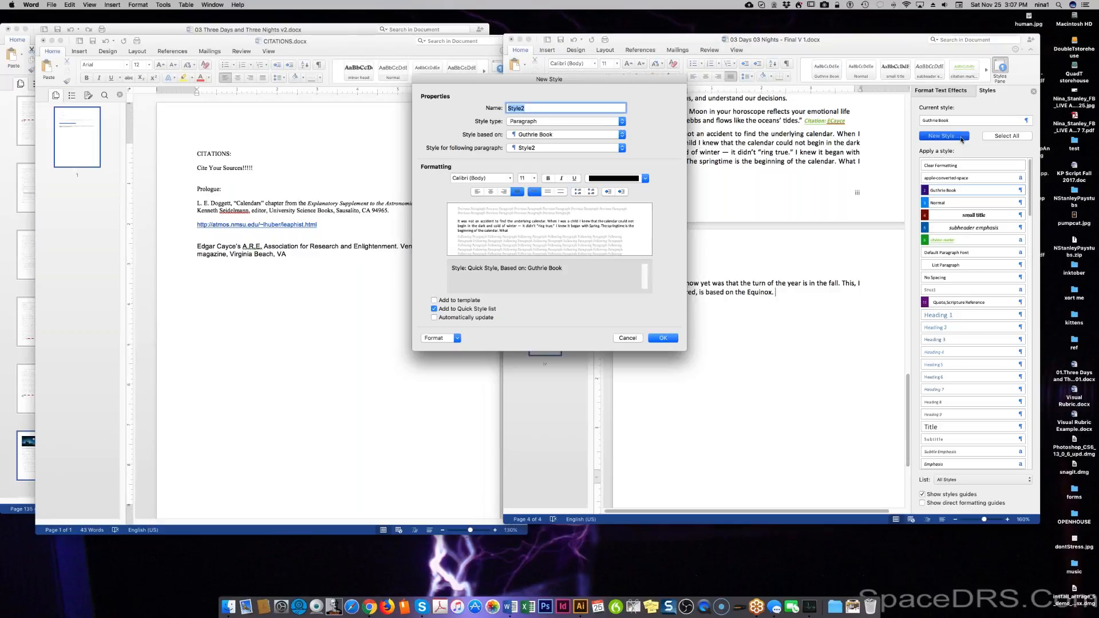
{"action": "type", "text": "g"}
{"action": "type", "text": "low"}
{"action": "type", "text": "sary"}
{"action": "left_click", "coordinate": [540, 122]}
{"action": "left_click", "coordinate": [538, 129]}
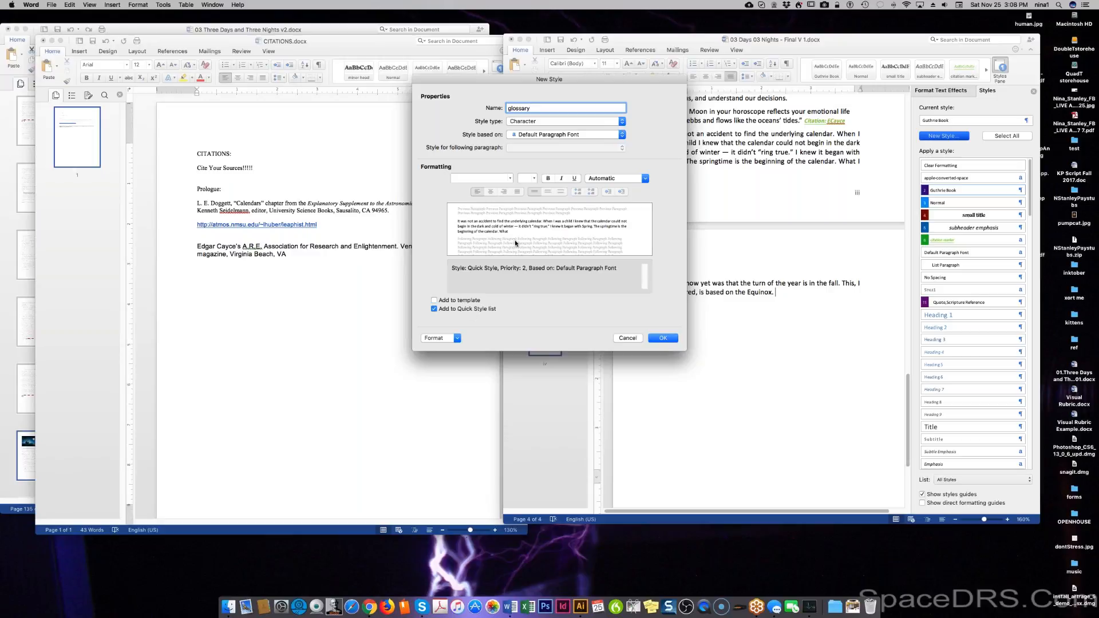
Give the style Adobe Gothic Std B, 8 pt, bold italic, orange Accent 2 text, and create it.
{"action": "left_click", "coordinate": [512, 179]}
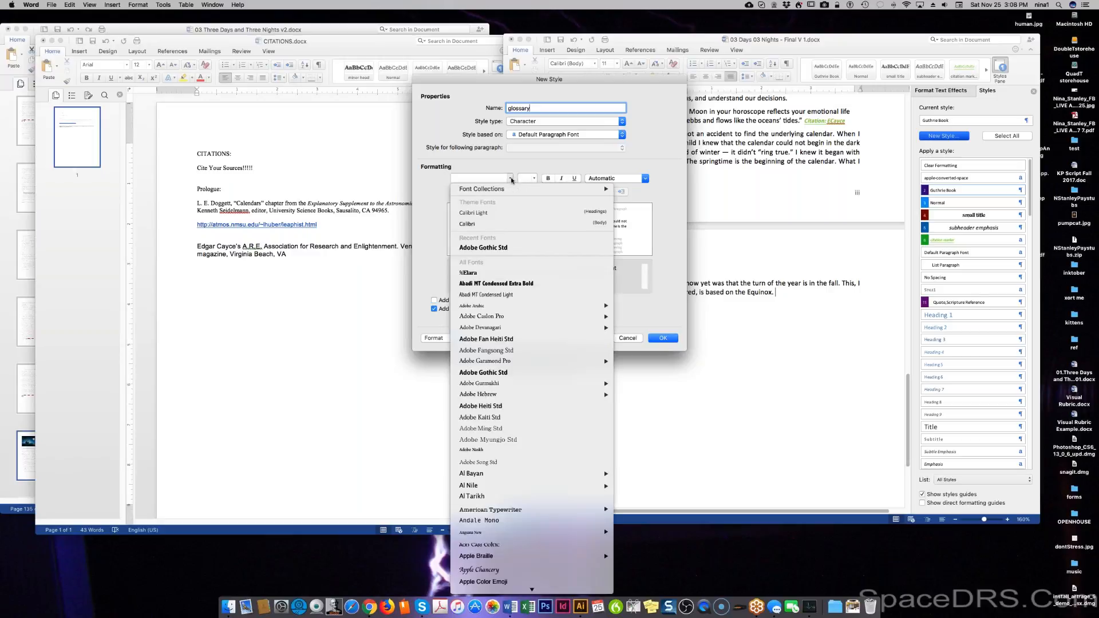
{"action": "left_click", "coordinate": [484, 247]}
{"action": "left_click", "coordinate": [534, 179]}
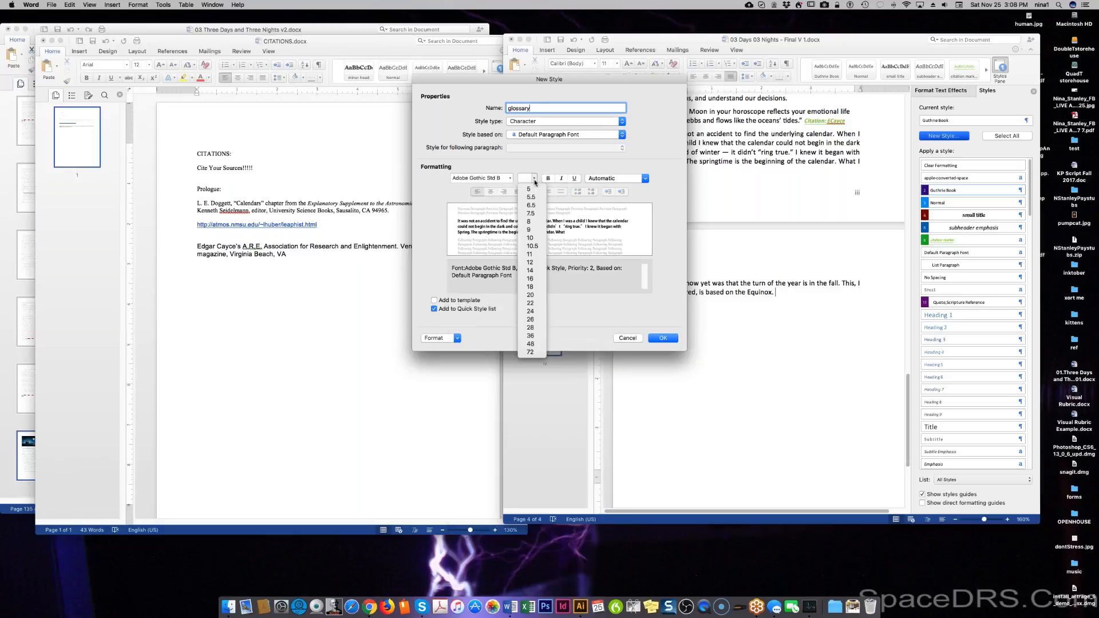
{"action": "left_click", "coordinate": [530, 222]}
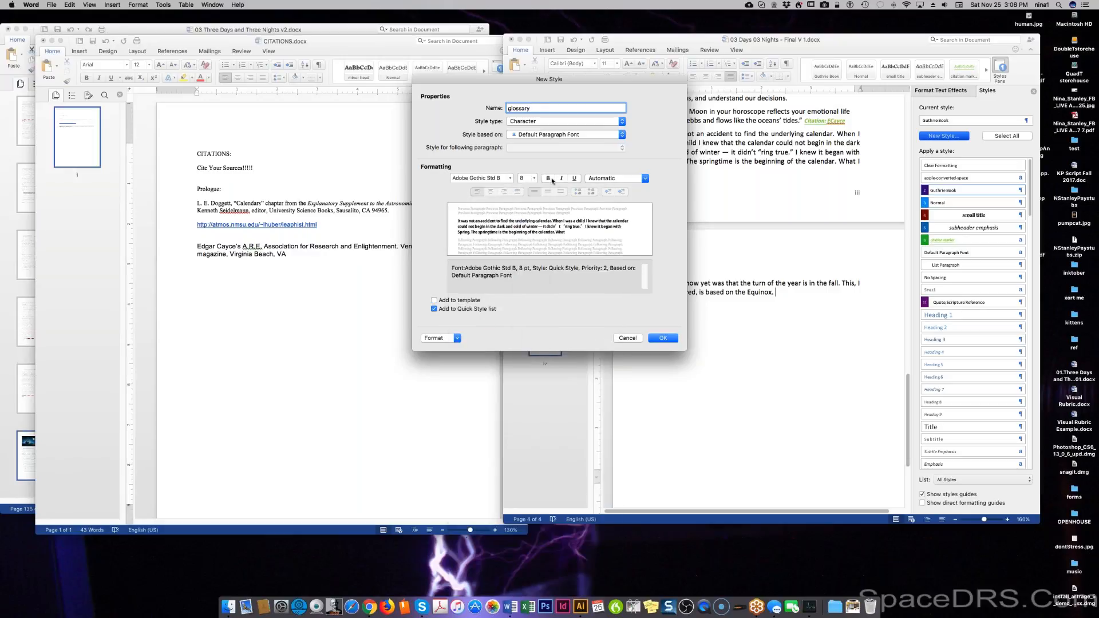
{"action": "left_click", "coordinate": [548, 178]}
{"action": "left_click", "coordinate": [561, 178]}
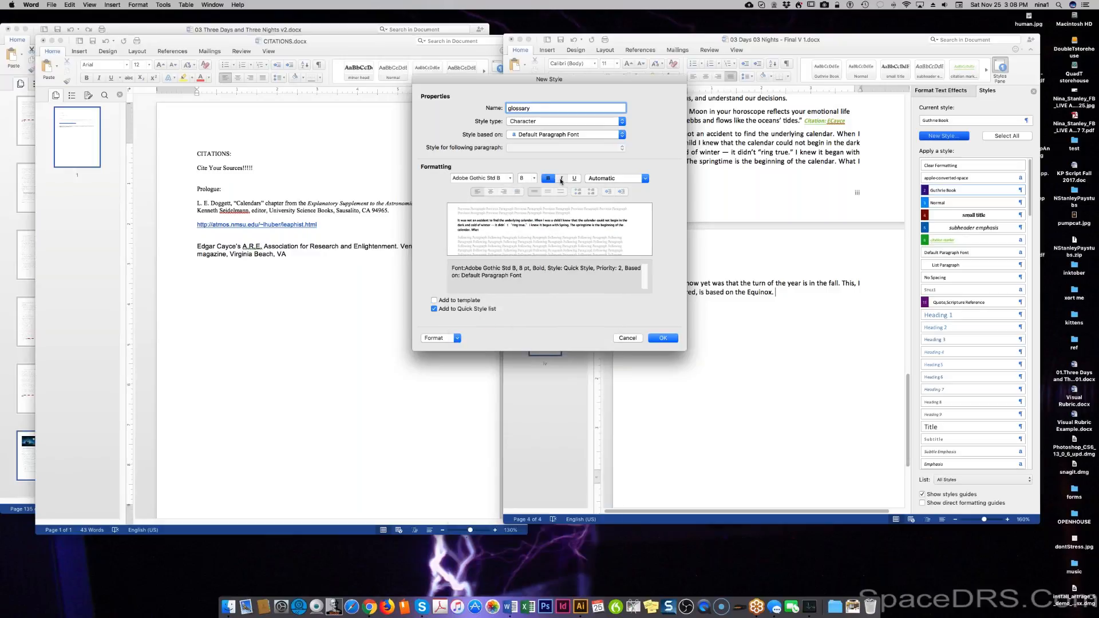
{"action": "left_click", "coordinate": [645, 179]}
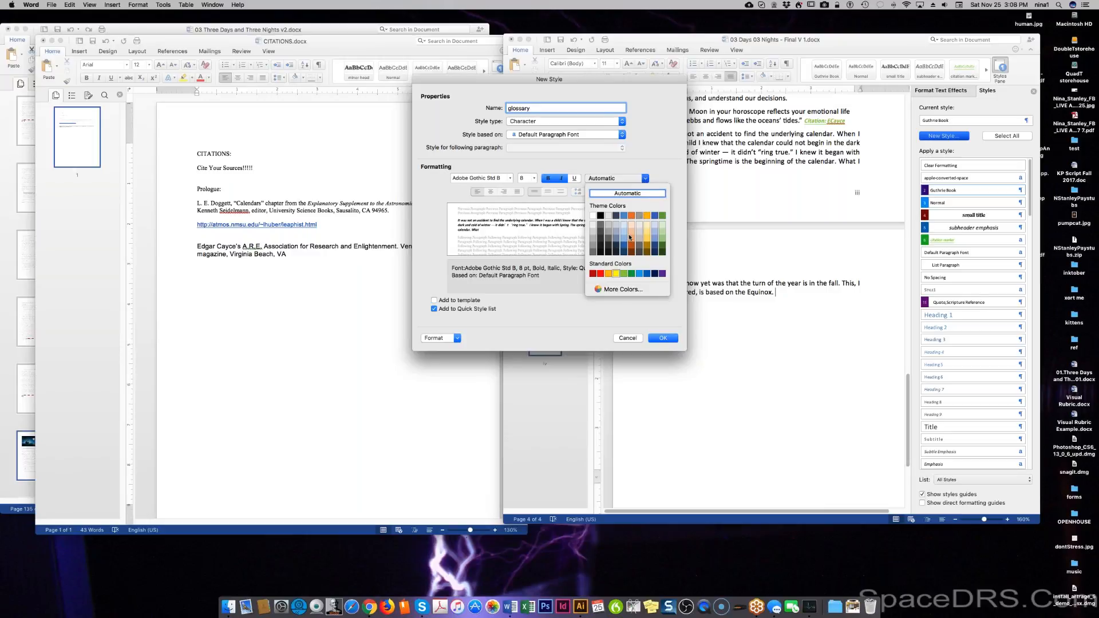
{"action": "left_click", "coordinate": [632, 217]}
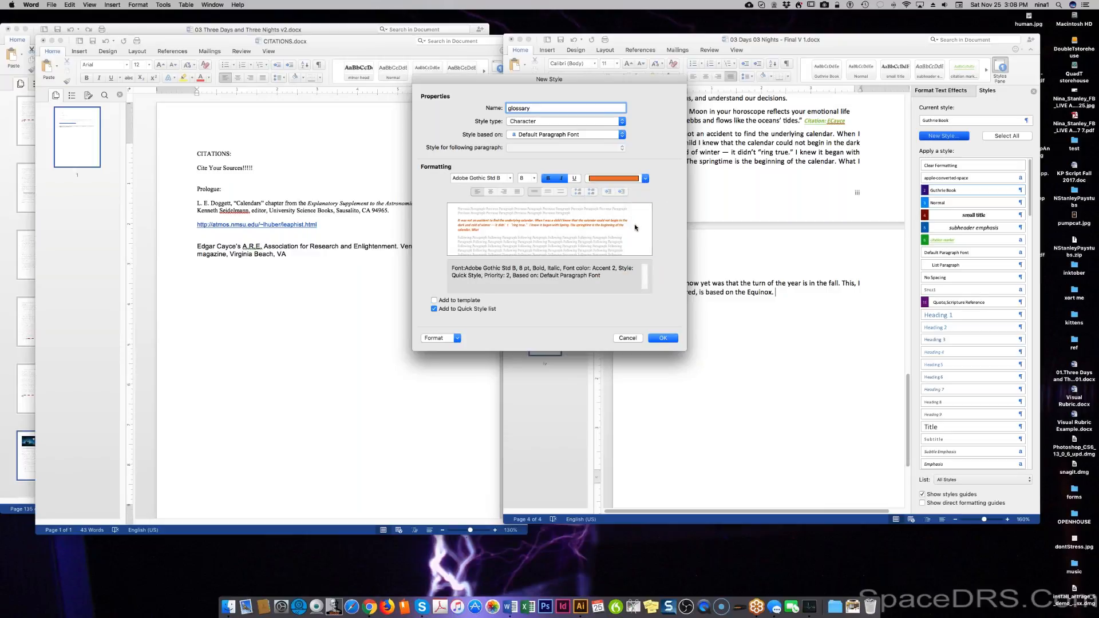
{"action": "left_click", "coordinate": [664, 339]}
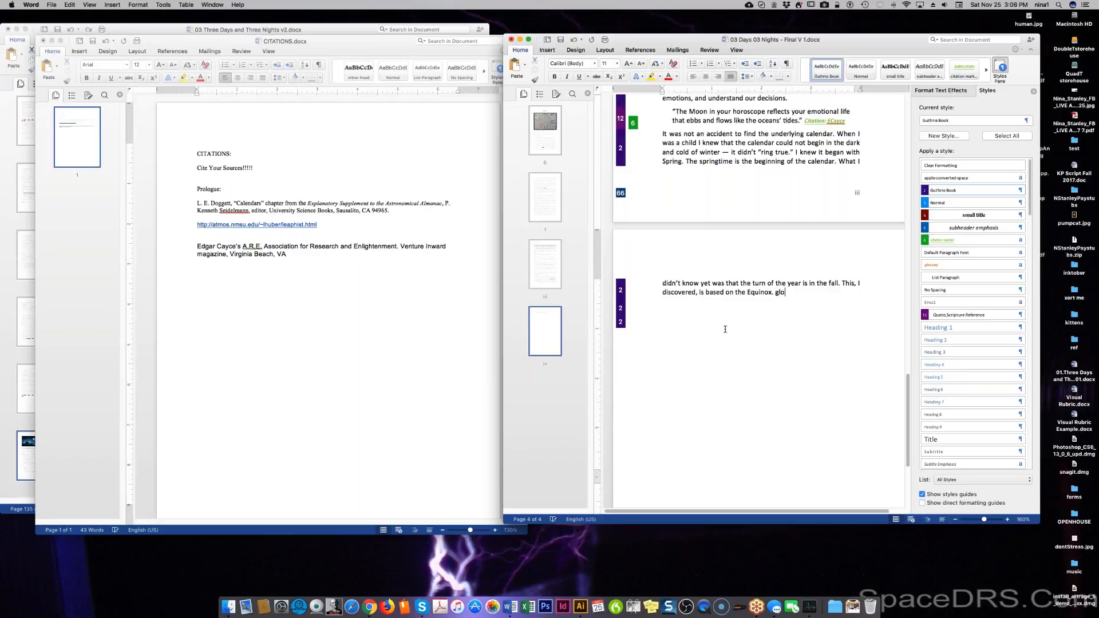
Add a 'GLOSSARY' tag after 'the Equinox.' in the orange glossary style.
{"action": "type", "text": "GLOSSARY"}
{"action": "double_click", "coordinate": [789, 292]}
{"action": "left_click", "coordinate": [936, 265]}
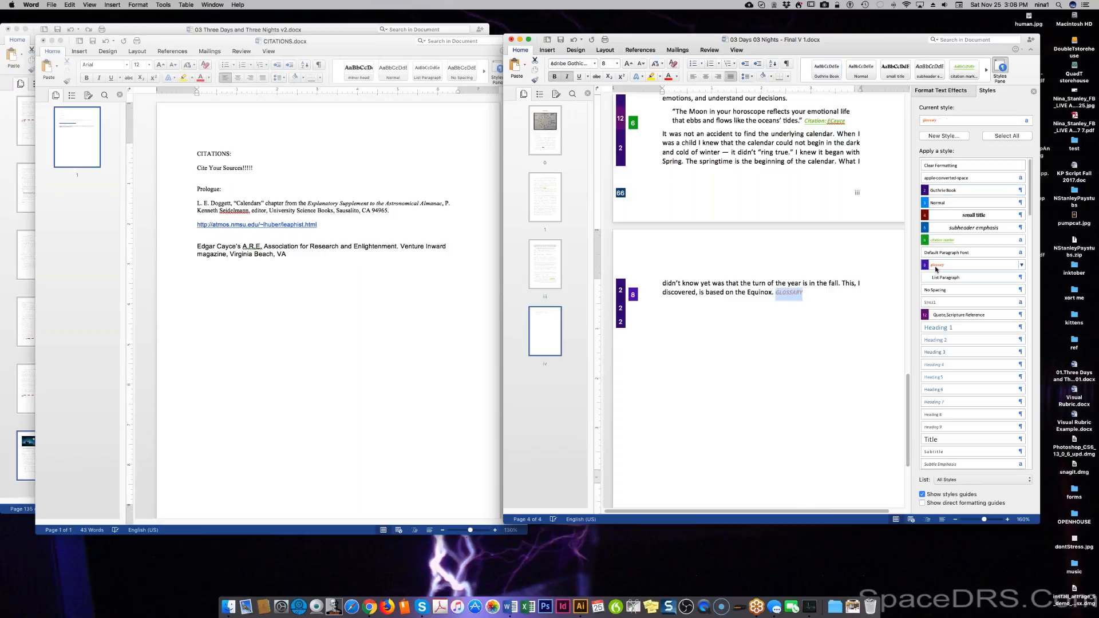
Move below the paragraph and bring the CITATIONS document to the front.
{"action": "key", "text": "Down"}
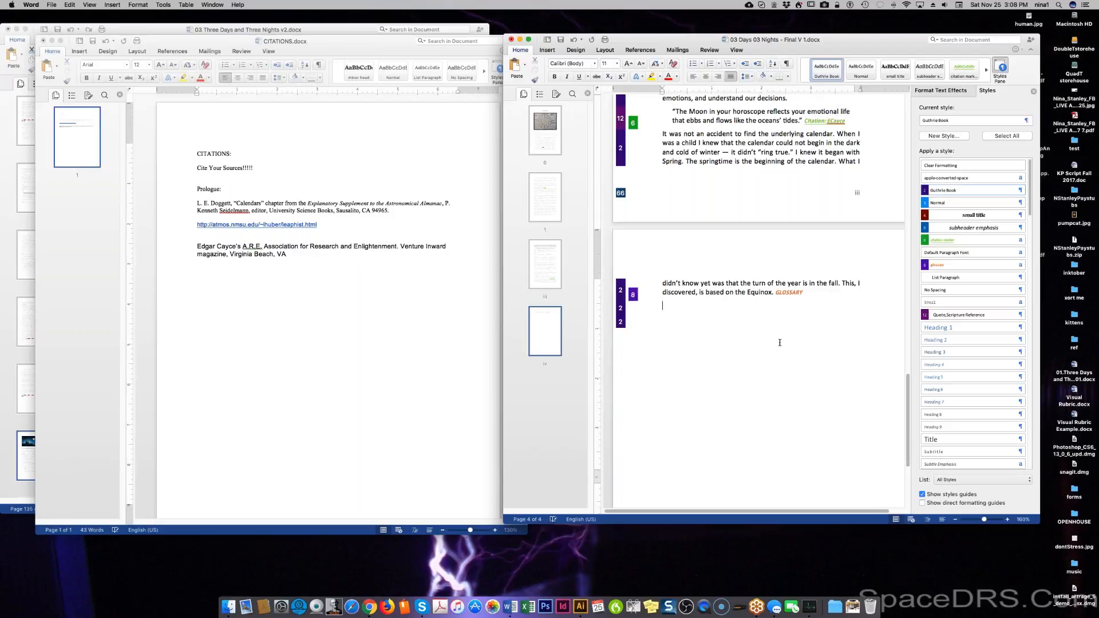
{"action": "scroll", "coordinate": [758, 303], "scroll_direction": "down", "scroll_amount": 1}
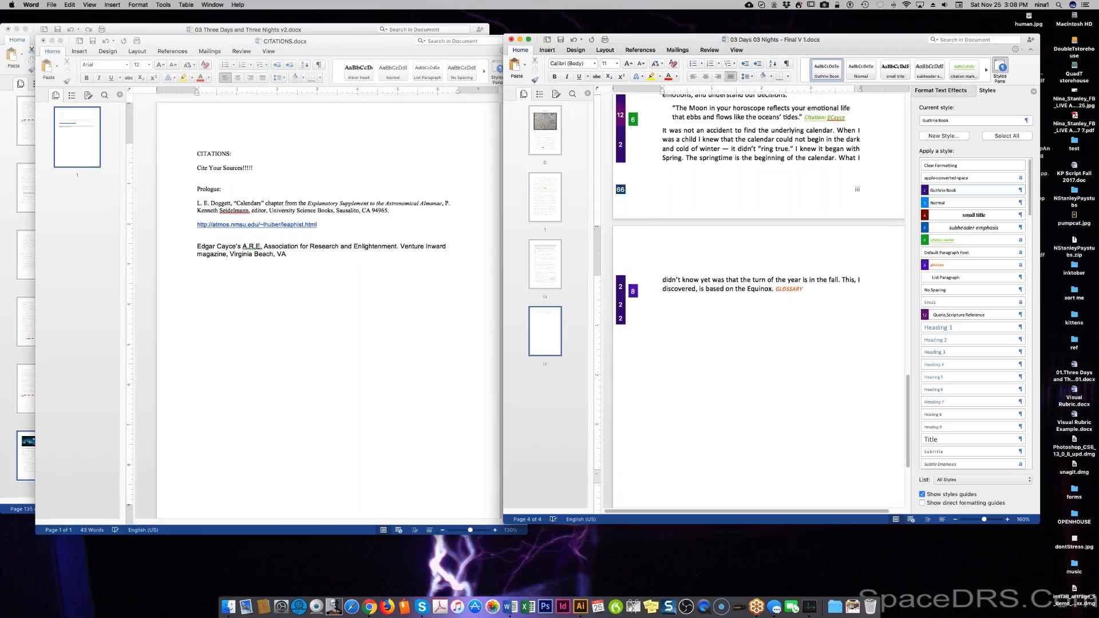
{"action": "left_click", "coordinate": [273, 287]}
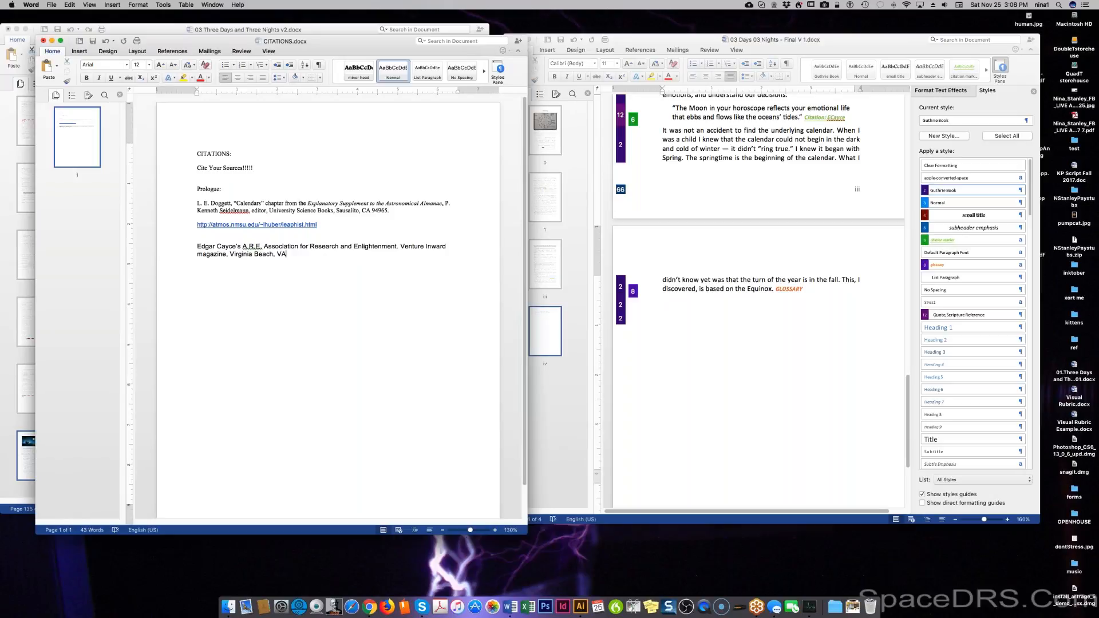
Open Glossary.docx and make the syn·od·ic headword bold.
{"action": "key", "text": "super+o"}
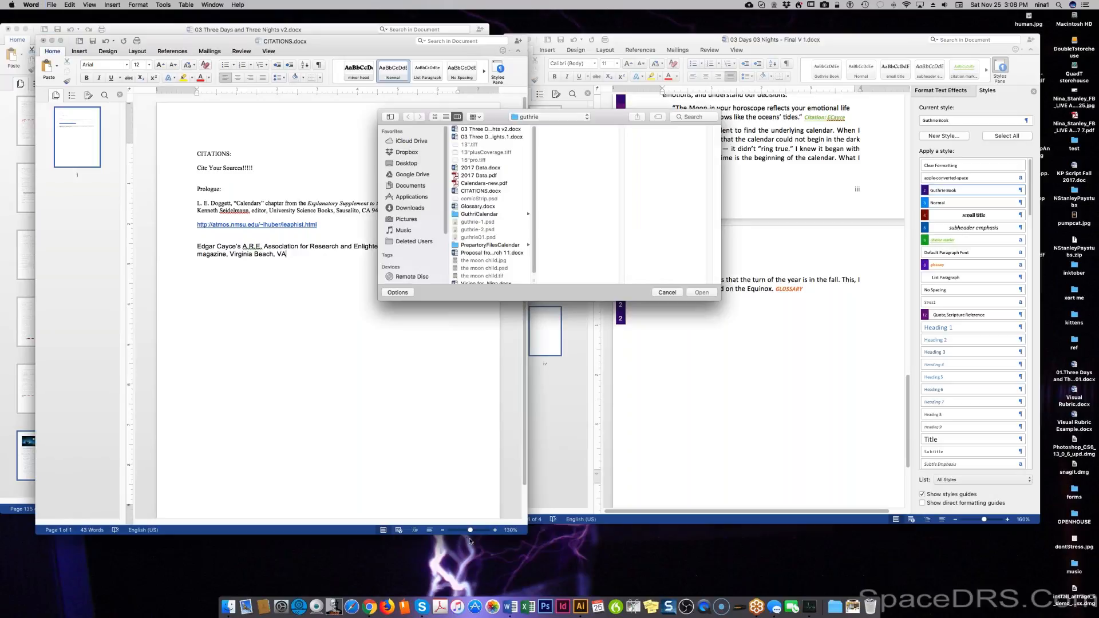
{"action": "double_click", "coordinate": [484, 207]}
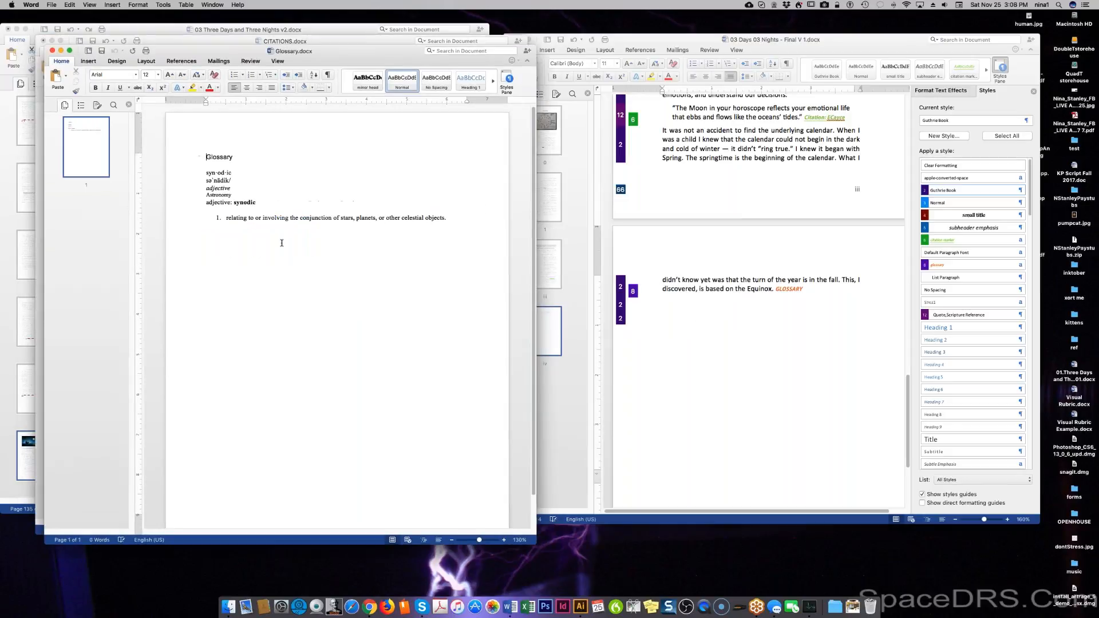
{"action": "left_click", "coordinate": [193, 174]}
{"action": "key", "text": "super+b"}
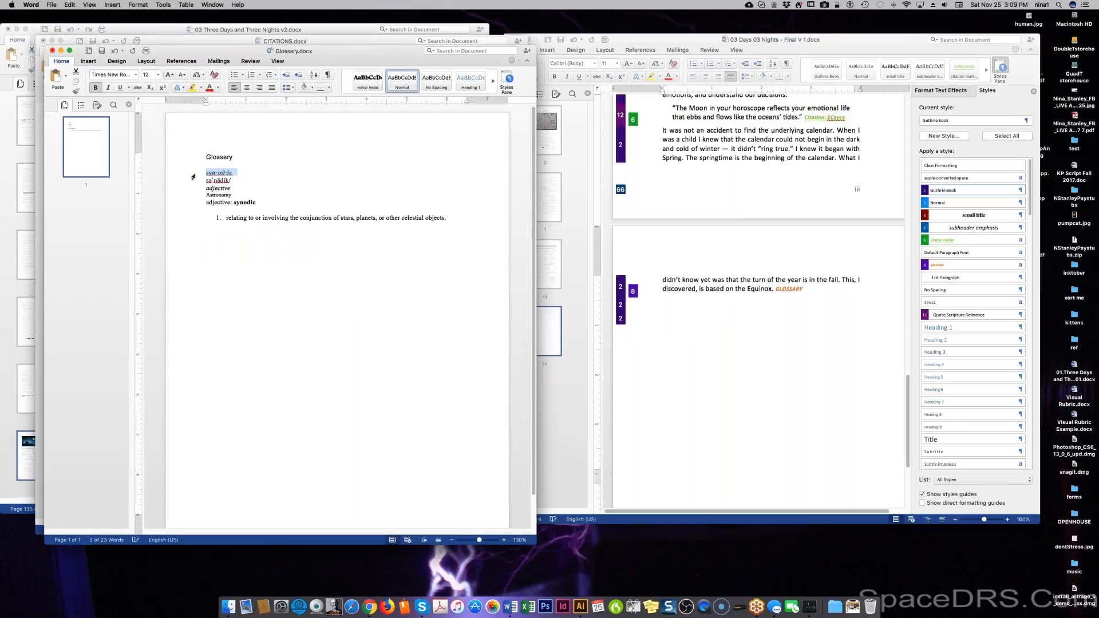
Attempt the Equinox entry, then undo the misplaced typed text.
{"action": "type", "text": "EQU"}
{"action": "key", "text": "BackSpace"}
{"action": "key", "text": "BackSpace"}
{"action": "key", "text": "BackSpace"}
{"action": "key", "text": "Down"}
{"action": "key", "text": "Down"}
{"action": "key", "text": "Down"}
{"action": "key", "text": "Down"}
{"action": "key", "text": "Down"}
{"action": "key", "text": "Down"}
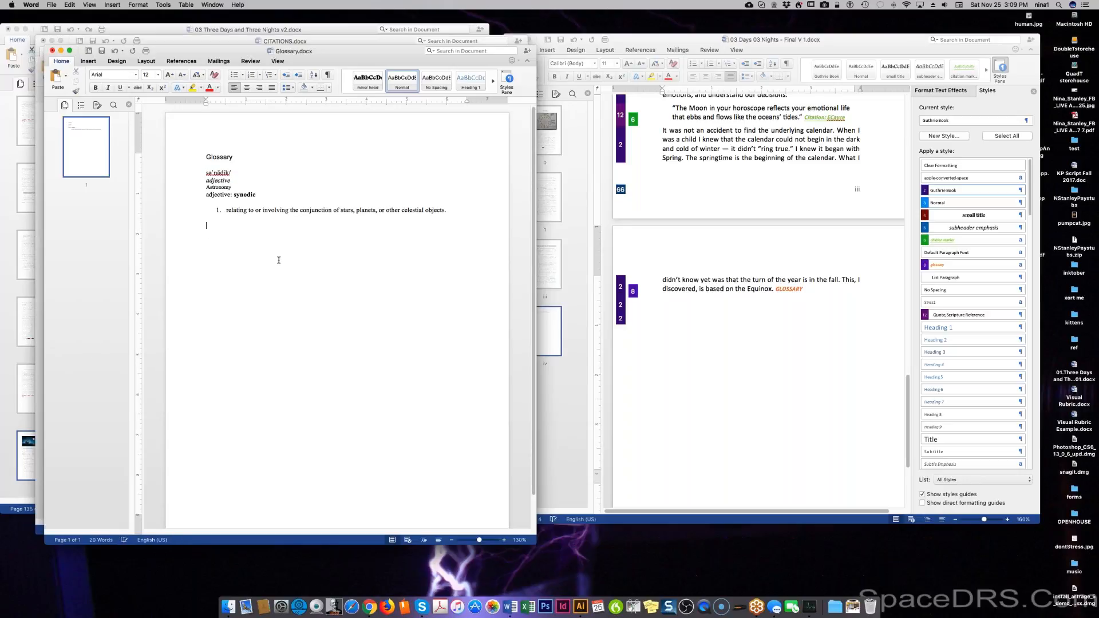
{"action": "type", "text": "EQUINOX"}
{"action": "double_click", "coordinate": [224, 225]}
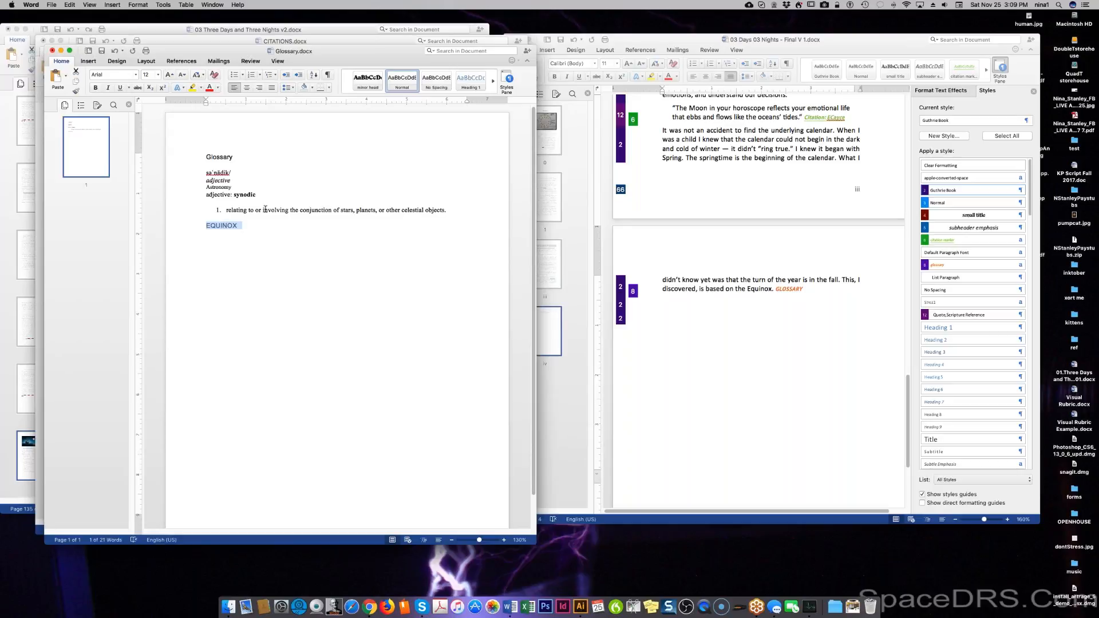
{"action": "key", "text": "super+z"}
{"action": "key", "text": "super+z"}
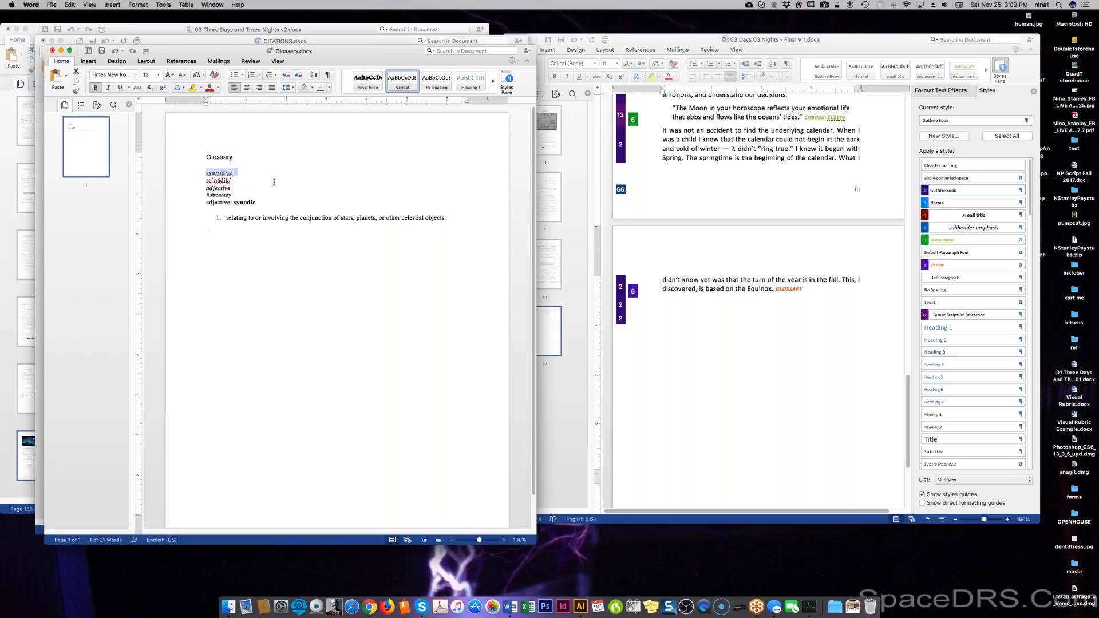
Type a bold 'Equinox' heading on the line below the synodic definition.
{"action": "left_click", "coordinate": [246, 237]}
{"action": "key", "text": "super+b"}
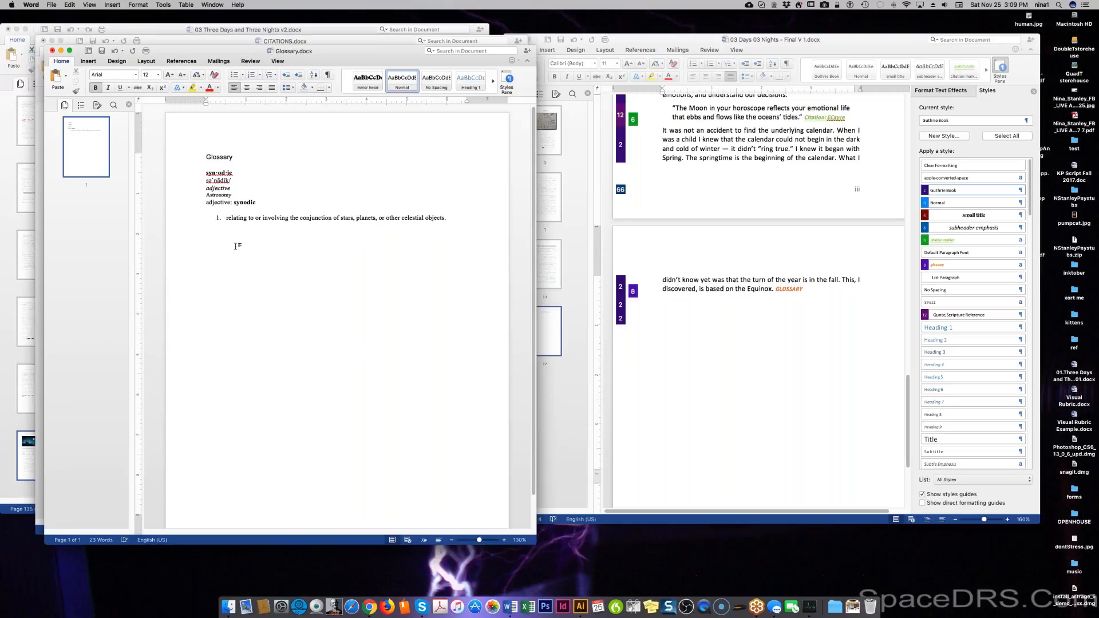
{"action": "type", "text": "+QU"}
{"action": "key", "text": "BackSpace"}
{"action": "type", "text": "quinox"}
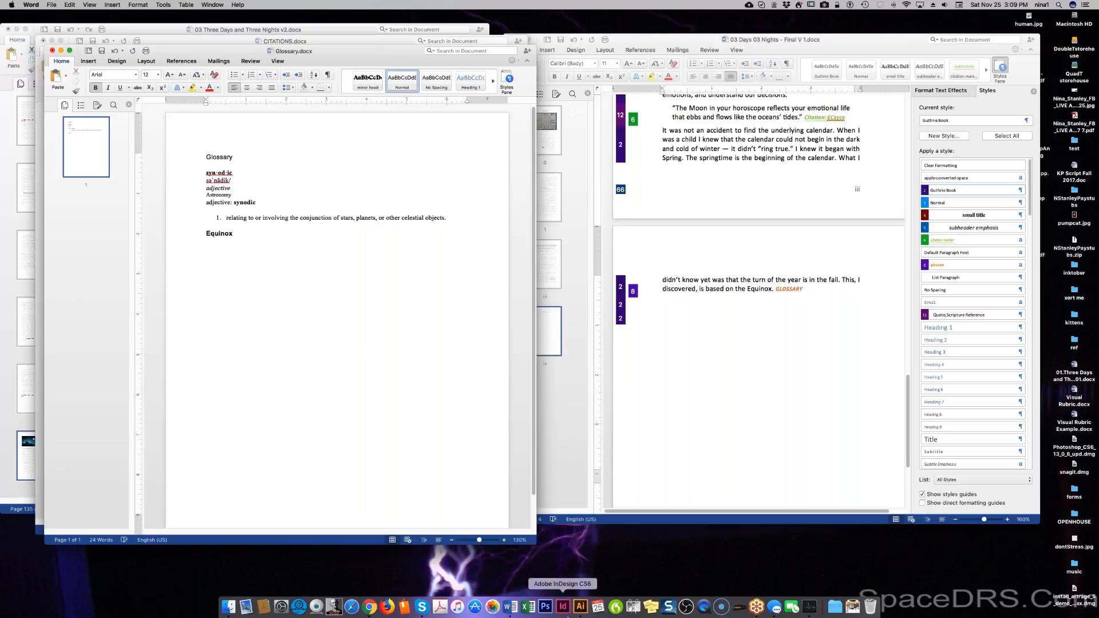
In Chrome, search 'equinox define' and open the Merriam-Webster entry.
{"action": "left_click", "coordinate": [369, 609]}
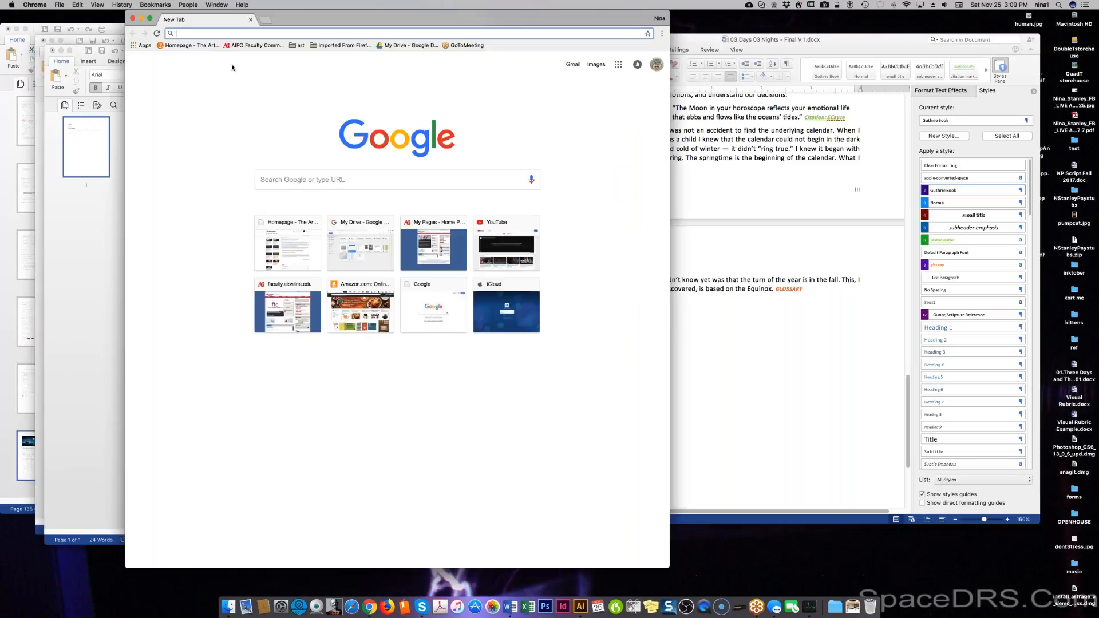
{"action": "type", "text": "equ"}
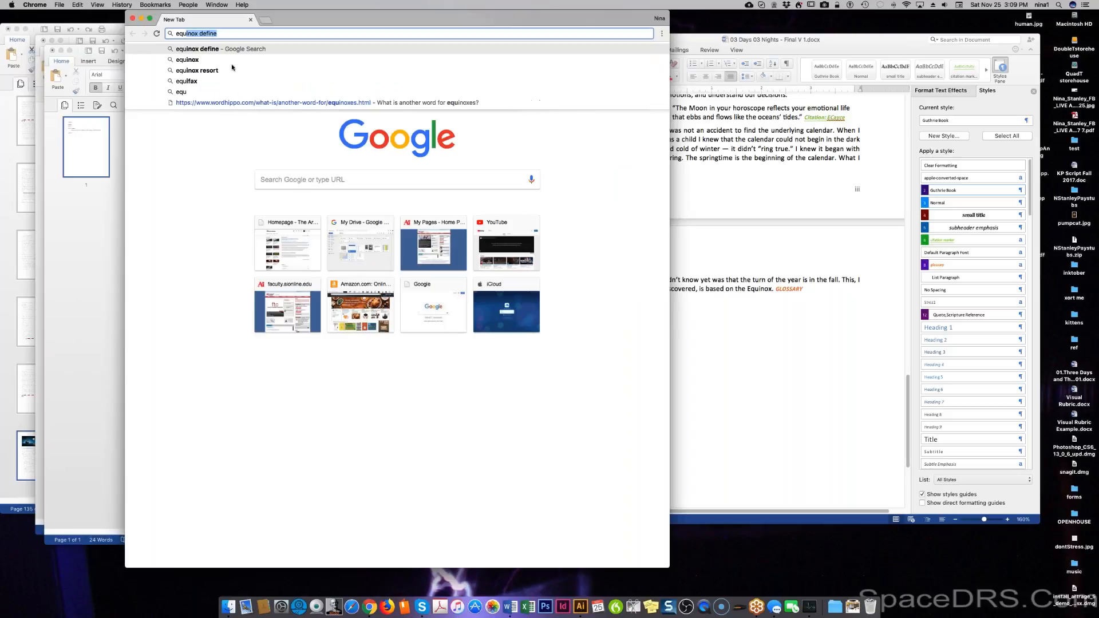
{"action": "key", "text": "Return"}
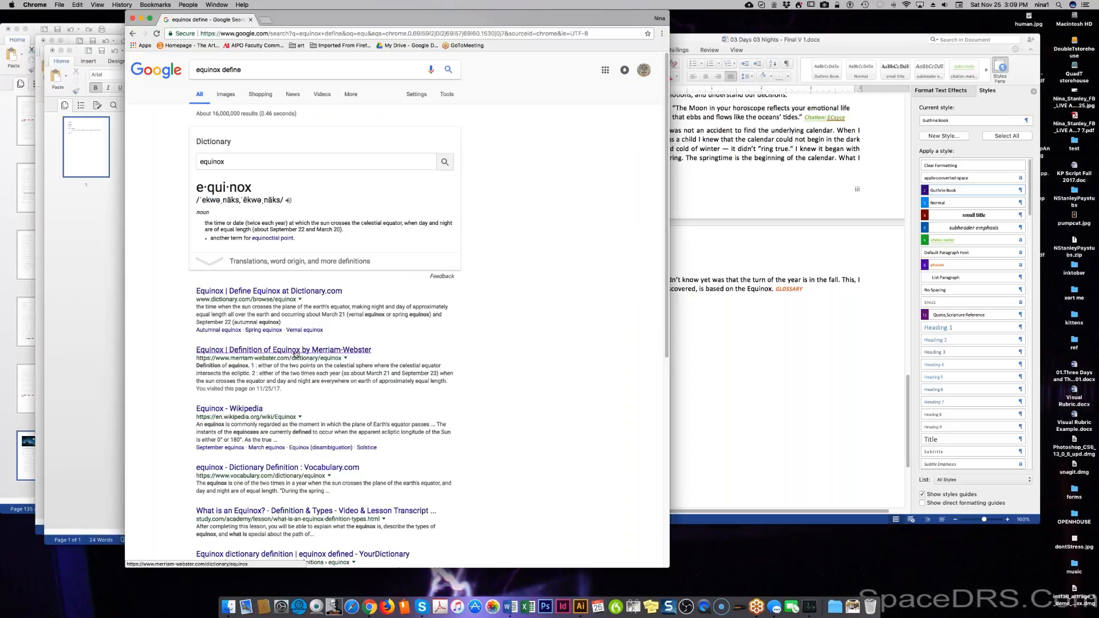
{"action": "left_click", "coordinate": [296, 350]}
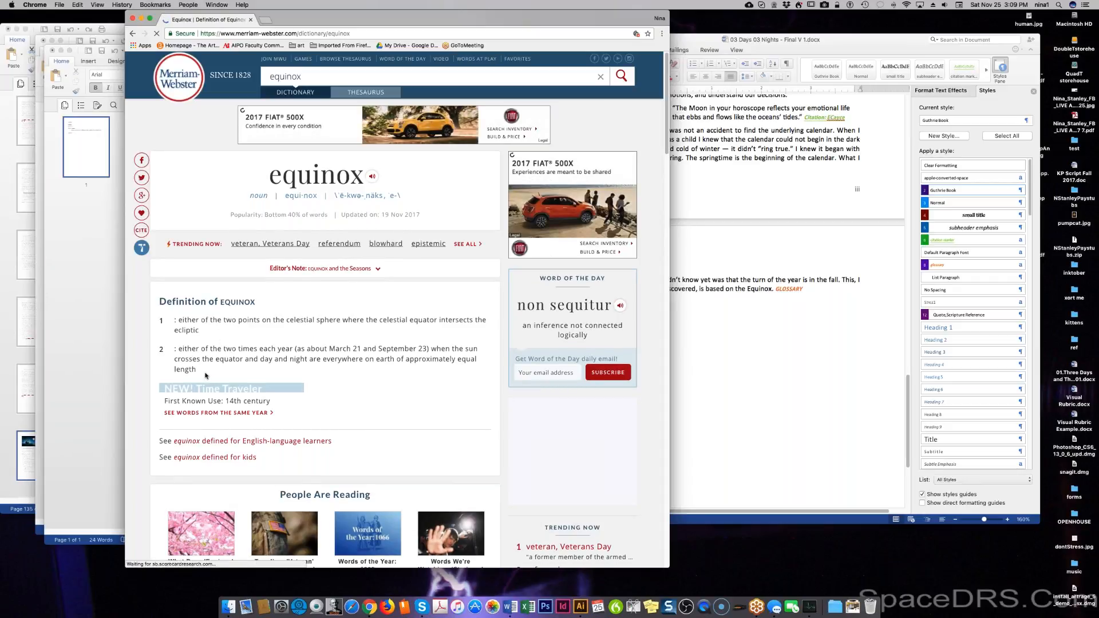
Select and copy Merriam-Webster's equinox definitions 1 and 2.
{"action": "left_click_drag", "start_coordinate": [197, 371], "coordinate": [140, 159]}
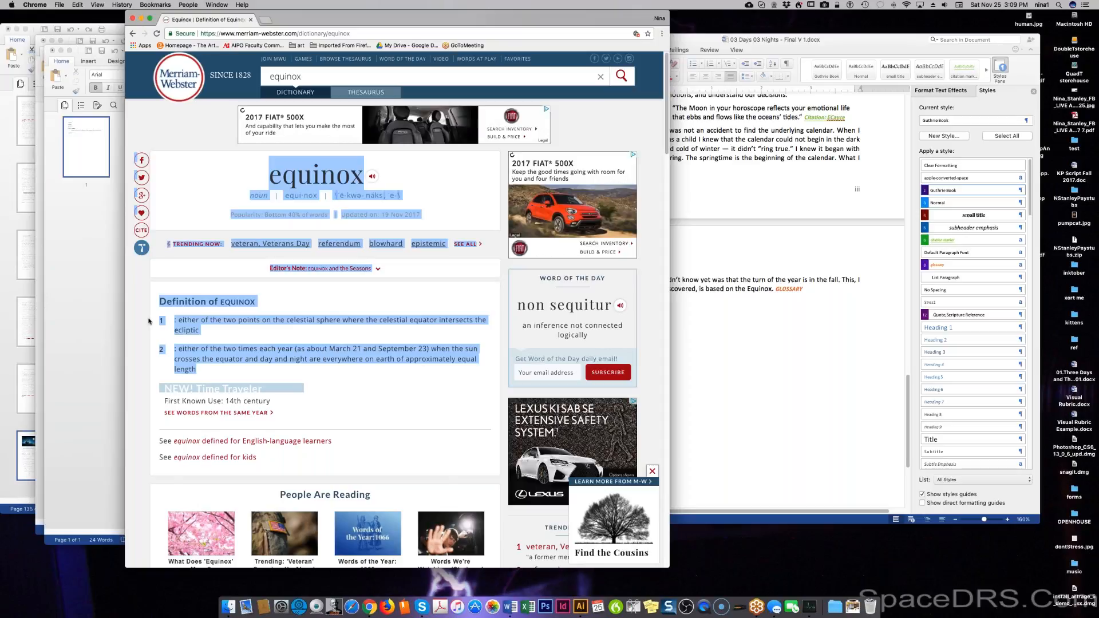
{"action": "left_click", "coordinate": [159, 322]}
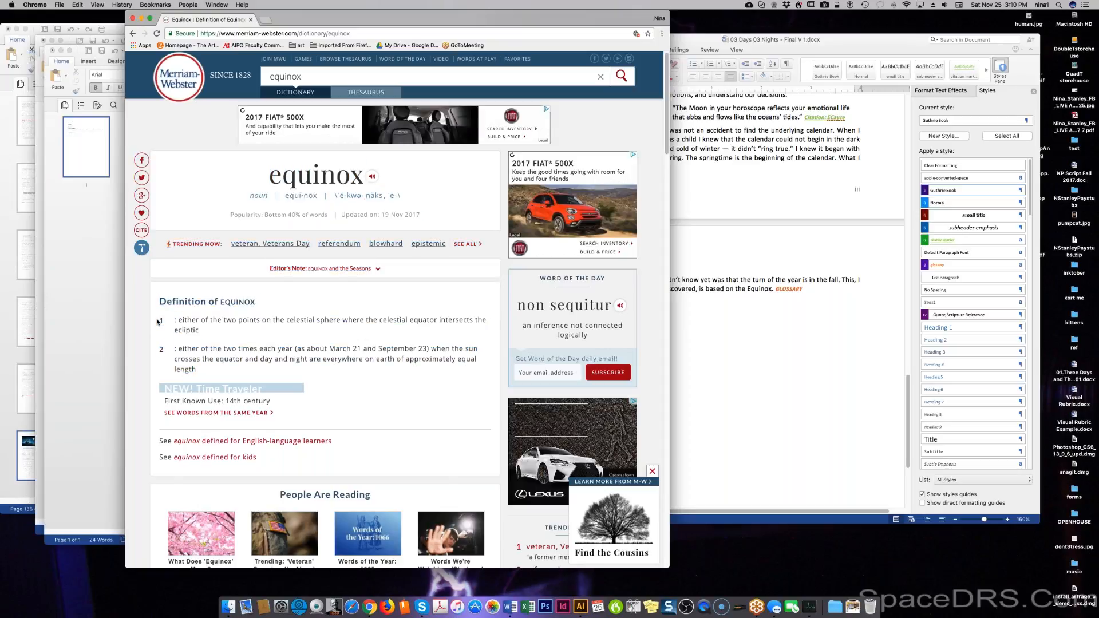
{"action": "left_click_drag", "start_coordinate": [159, 323], "coordinate": [197, 370]}
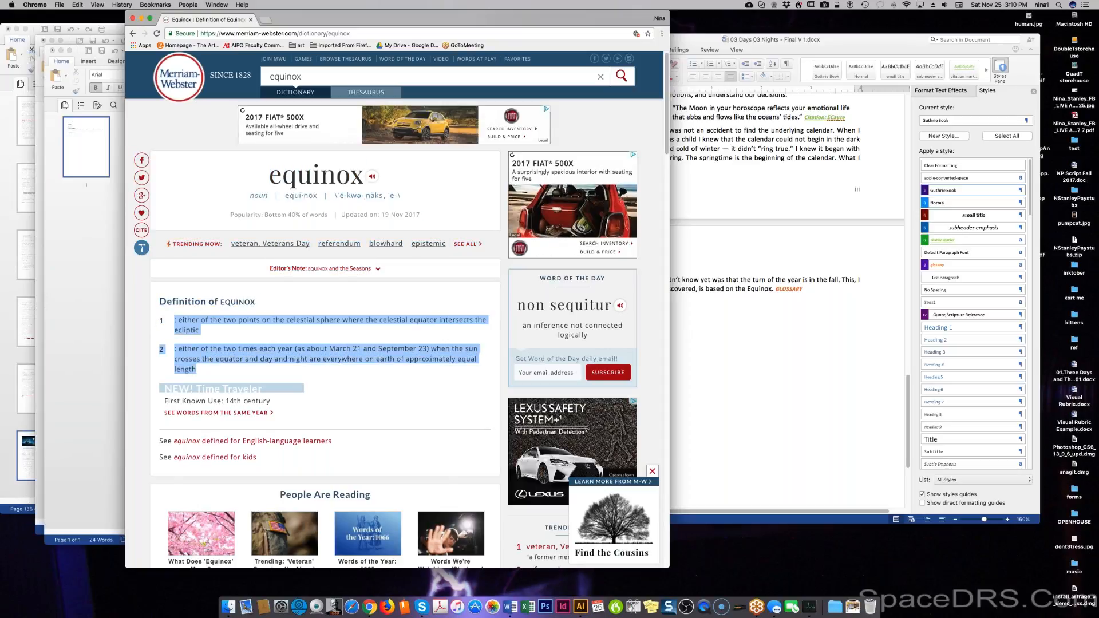
{"action": "right_click", "coordinate": [213, 354]}
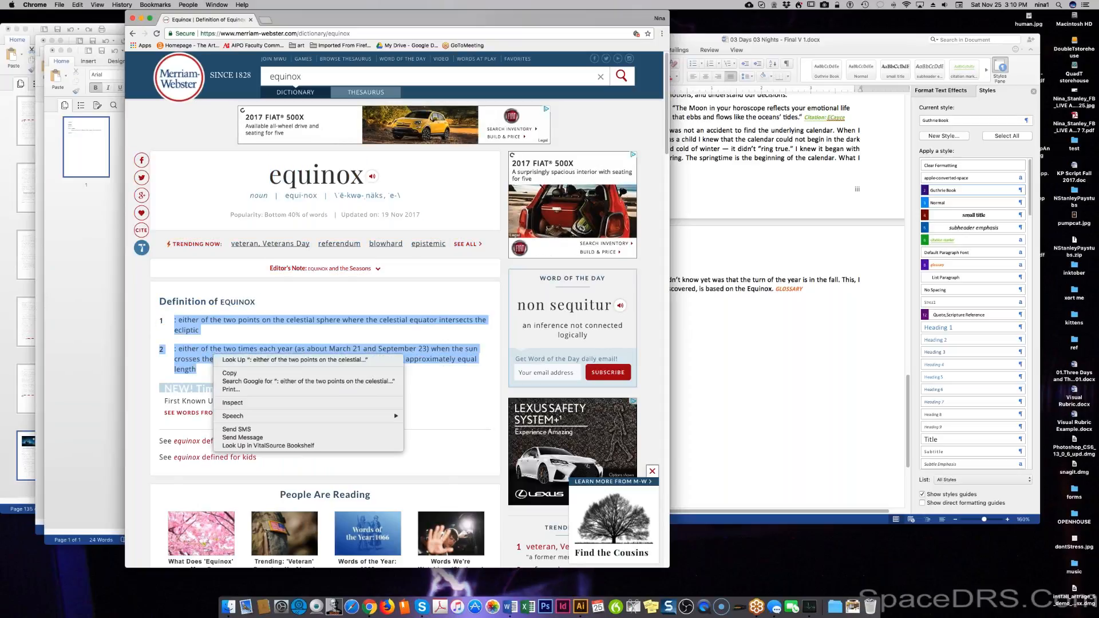
{"action": "left_click", "coordinate": [228, 372]}
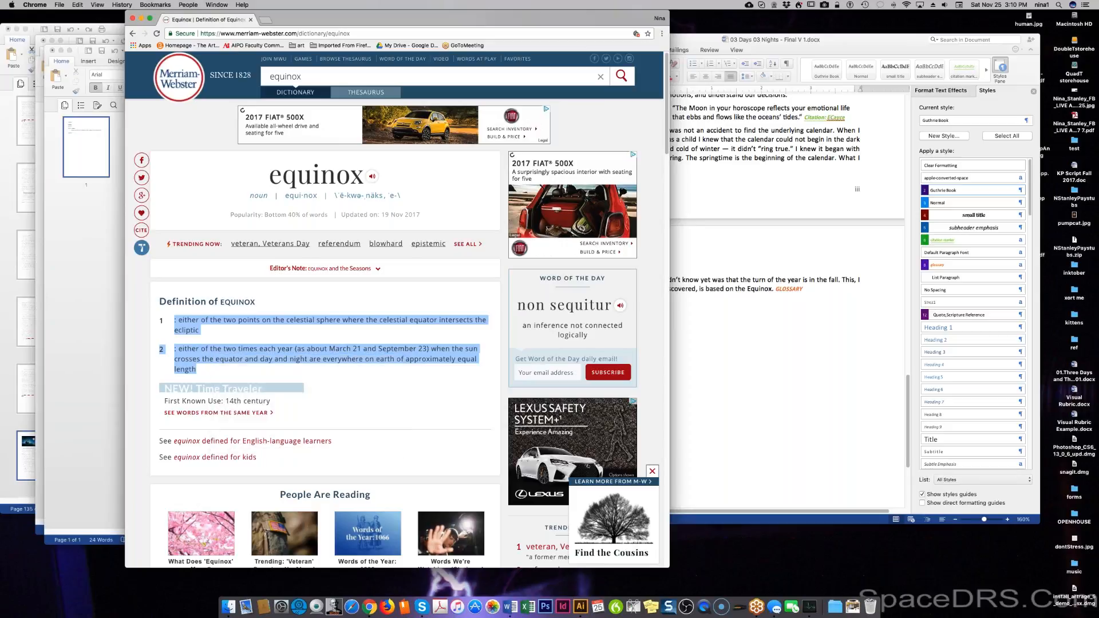
Copy only definition 2 of equinox, then minimize Chrome to return to Word.
{"action": "left_click", "coordinate": [221, 374]}
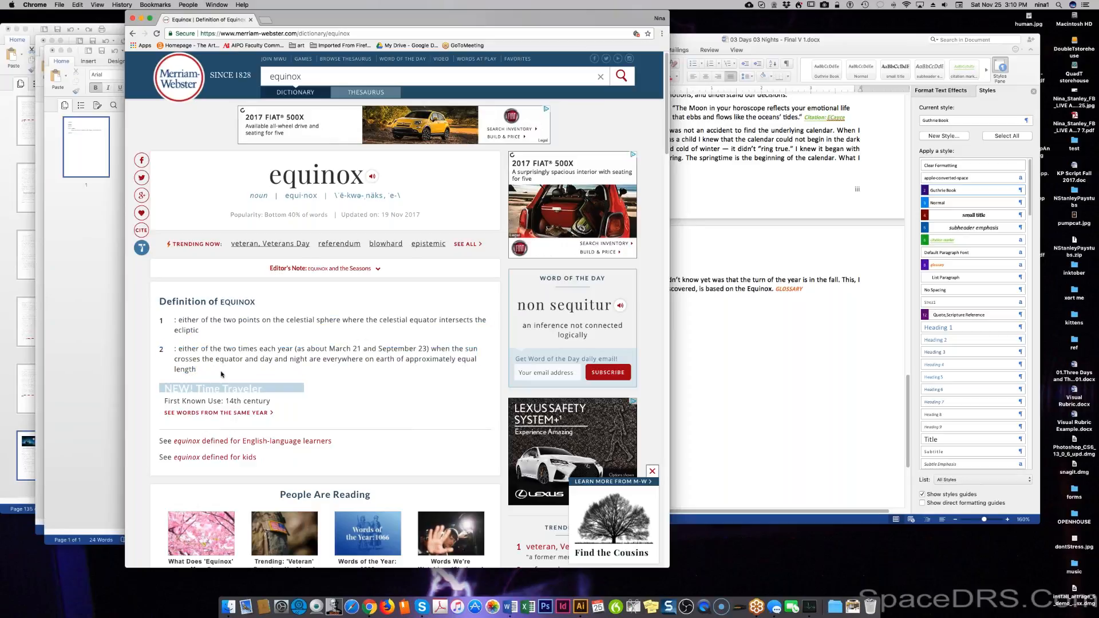
{"action": "left_click_drag", "start_coordinate": [205, 371], "coordinate": [180, 351]}
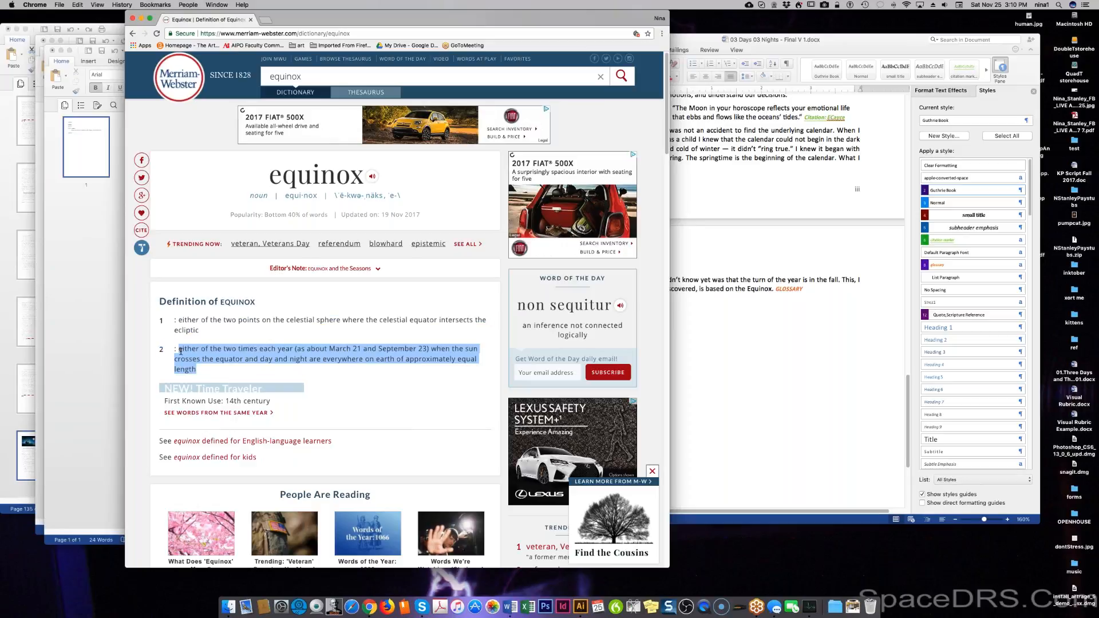
{"action": "right_click", "coordinate": [180, 351]}
{"action": "left_click", "coordinate": [251, 367]}
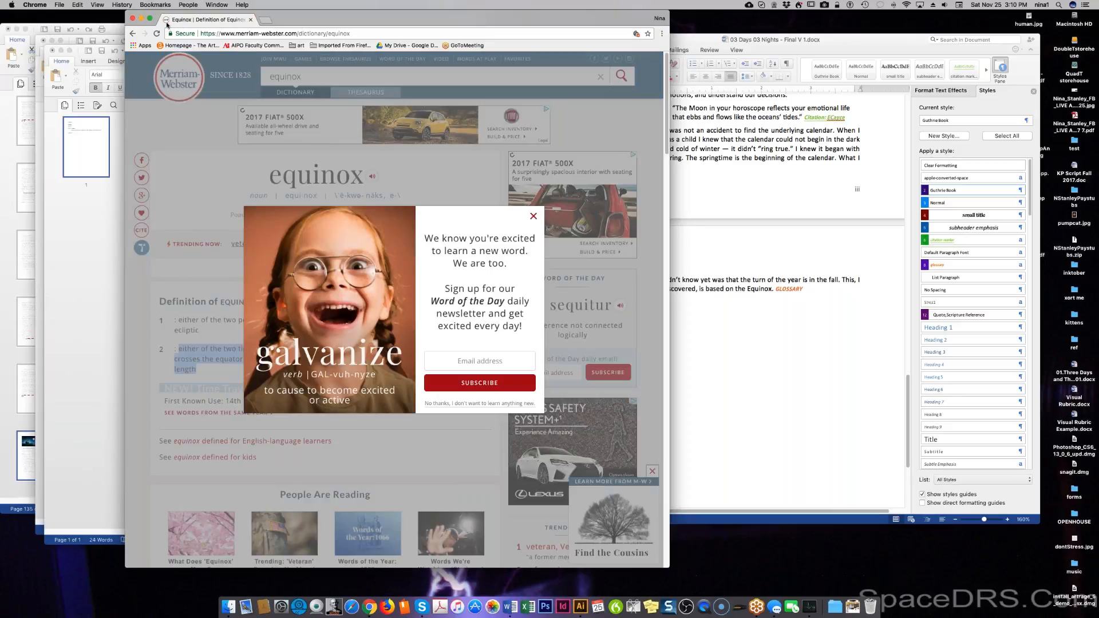
{"action": "left_click", "coordinate": [140, 18]}
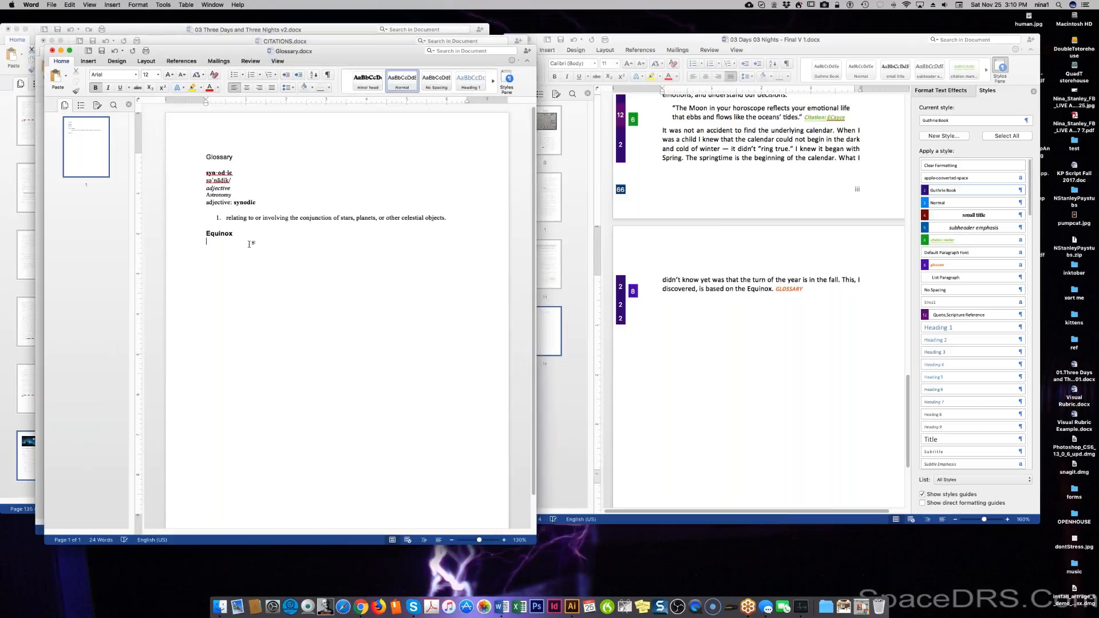
Paste the equinox definition under its heading and capitalize 'Either'.
{"action": "key", "text": "super+v"}
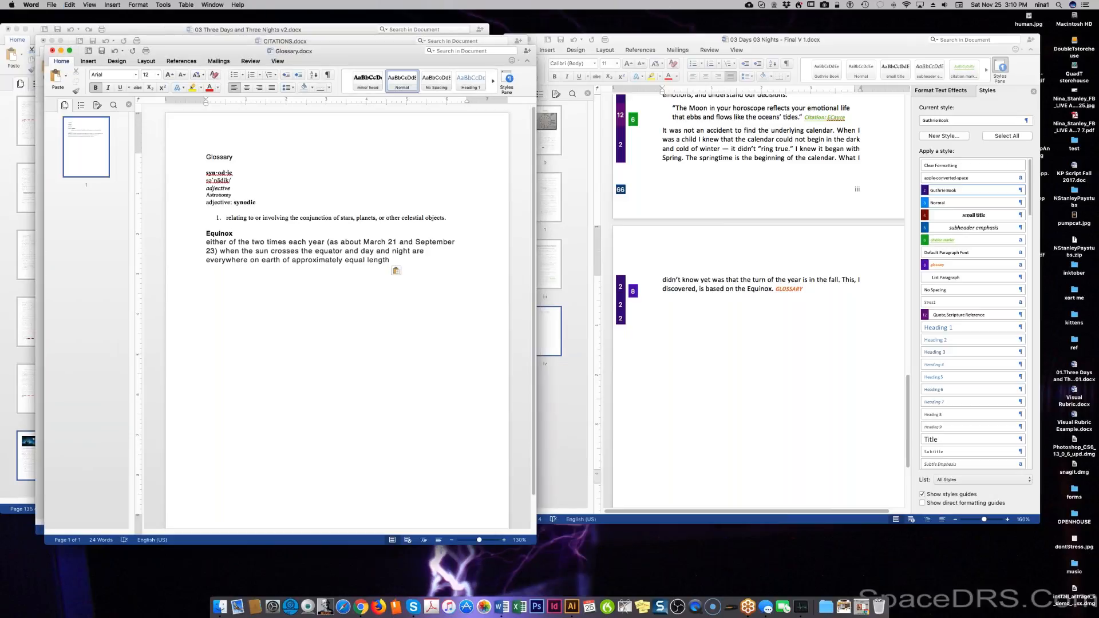
{"action": "left_click_drag", "start_coordinate": [210, 243], "coordinate": [205, 243]}
{"action": "type", "text": "E"}
{"action": "left_click", "coordinate": [184, 240]}
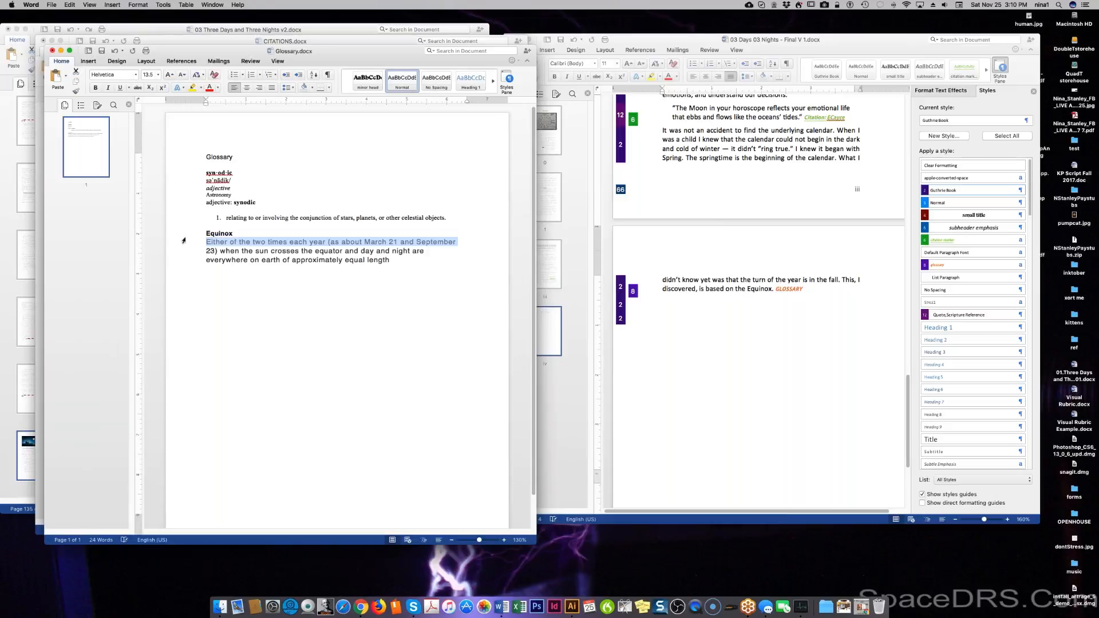
{"action": "left_click", "coordinate": [186, 234]}
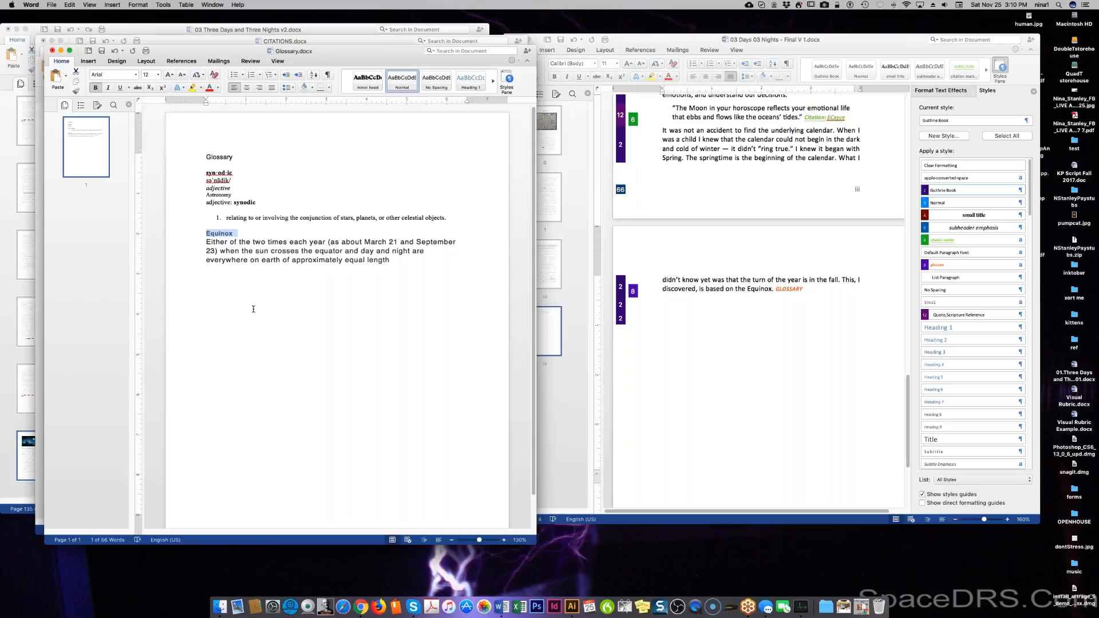
Set all of the glossary text to Arial, size 12.
{"action": "key", "text": "super+a"}
{"action": "left_click", "coordinate": [135, 75]}
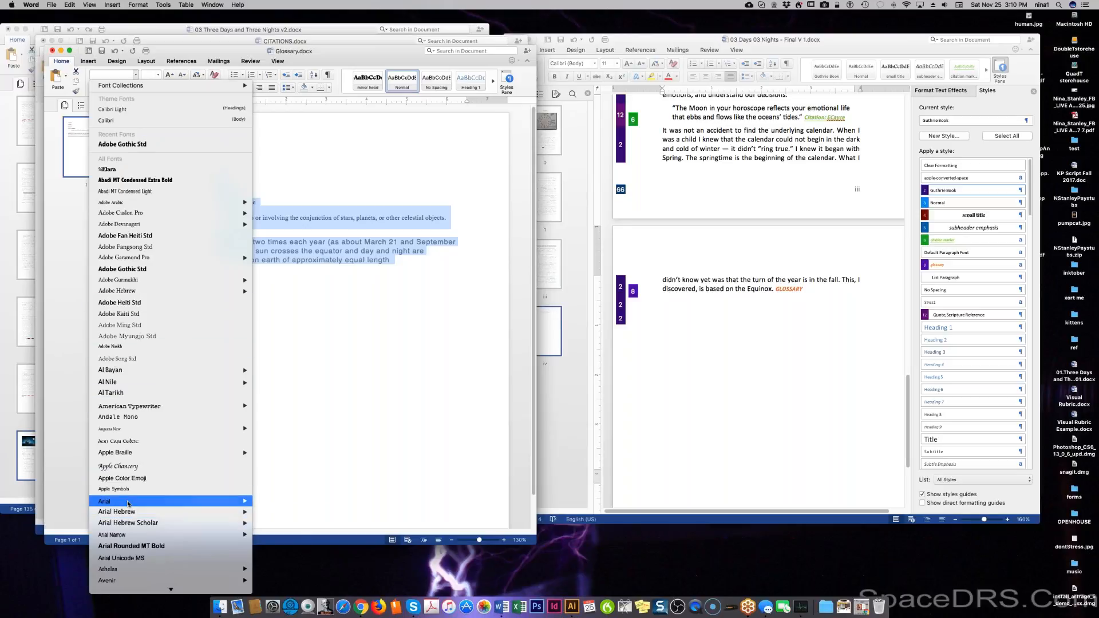
{"action": "mouse_move", "coordinate": [195, 507]}
{"action": "left_click", "coordinate": [277, 502]}
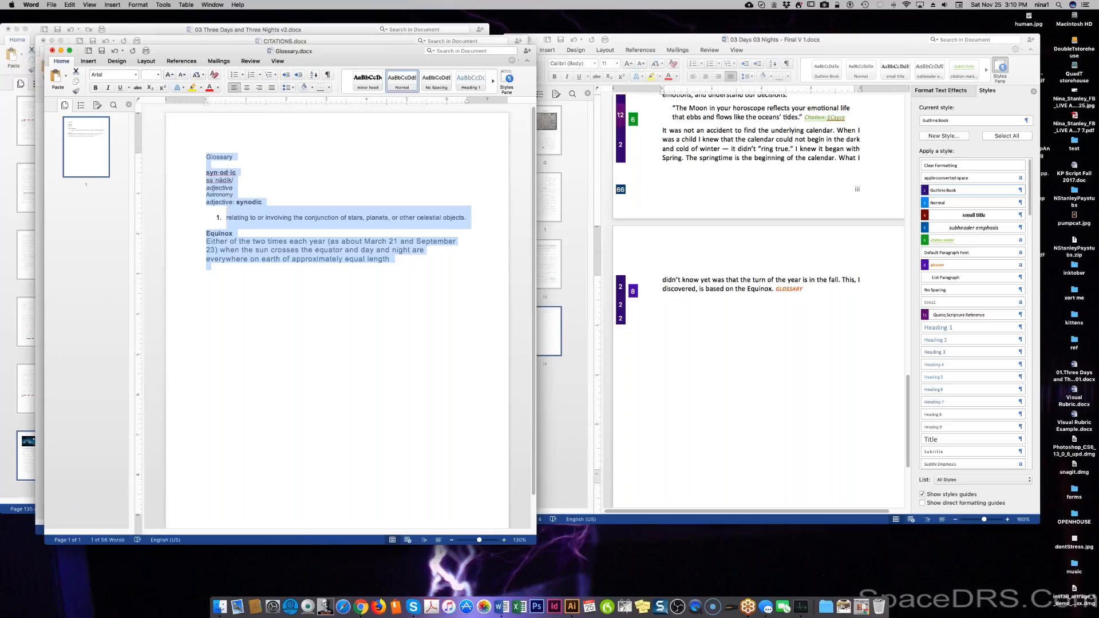
{"action": "left_click", "coordinate": [158, 75]}
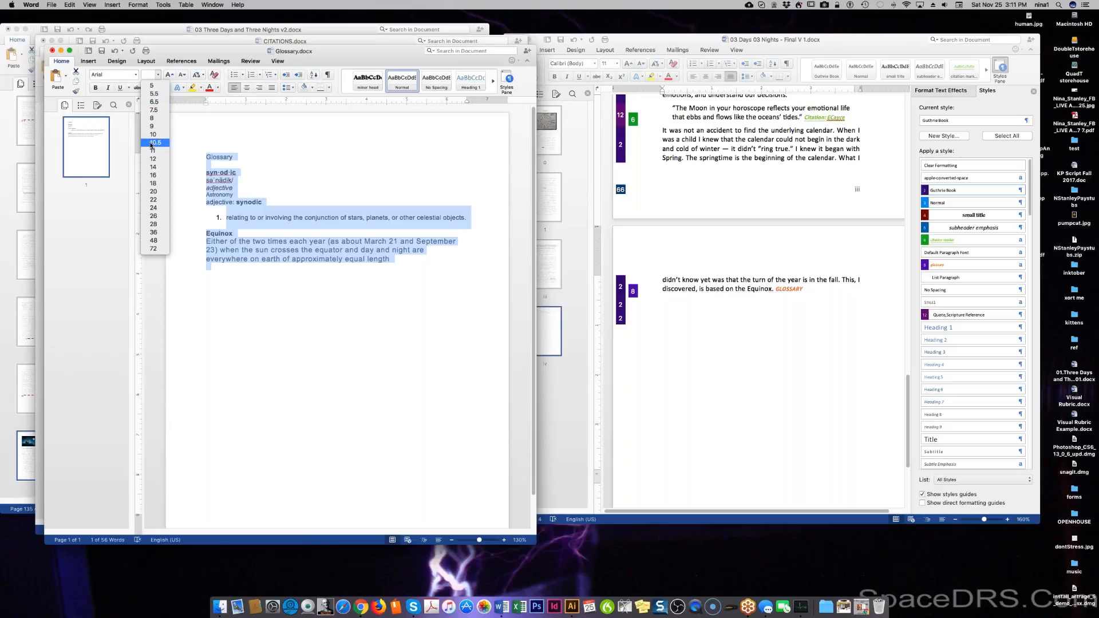
{"action": "left_click", "coordinate": [153, 159]}
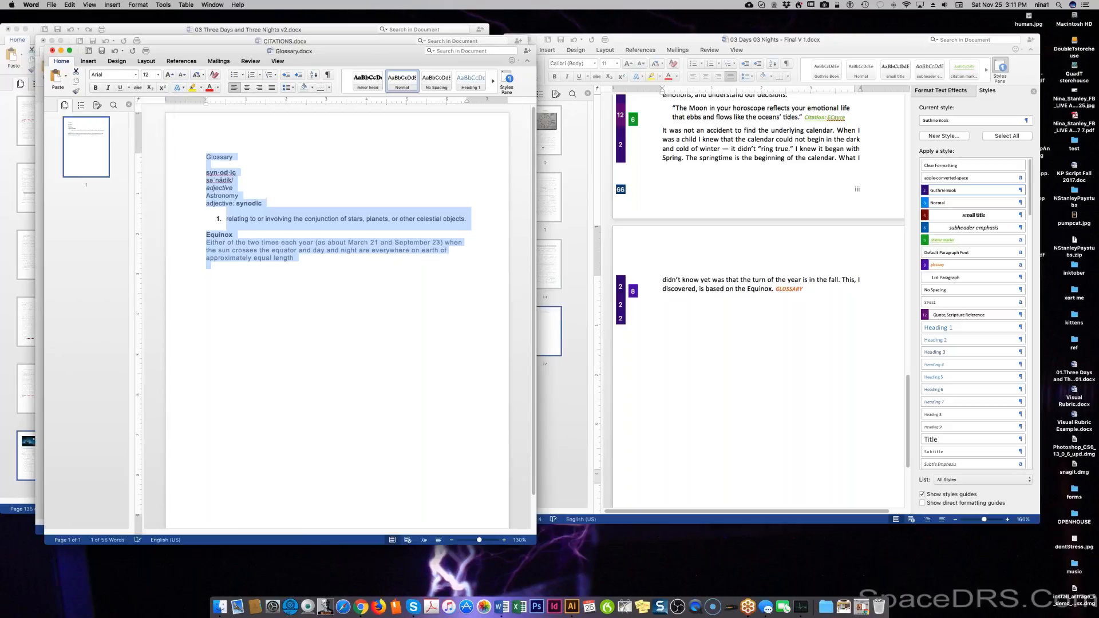
{"action": "left_click", "coordinate": [207, 266]}
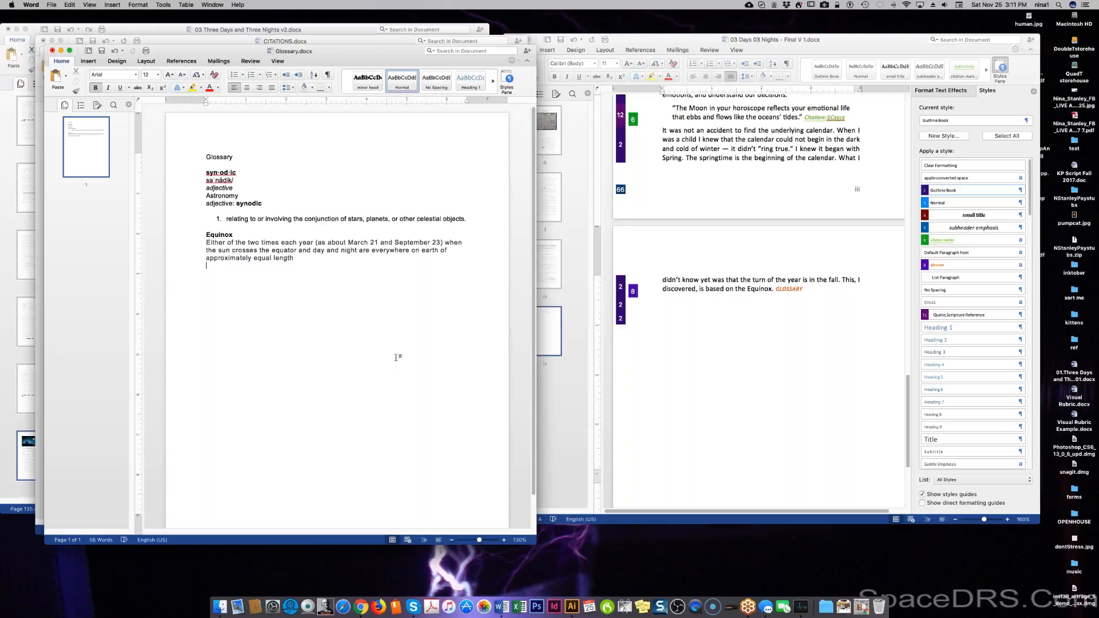
Minimize the Glossary and CITATIONS documents, leaving the v2 manuscript in front.
{"action": "left_click", "coordinate": [820, 332]}
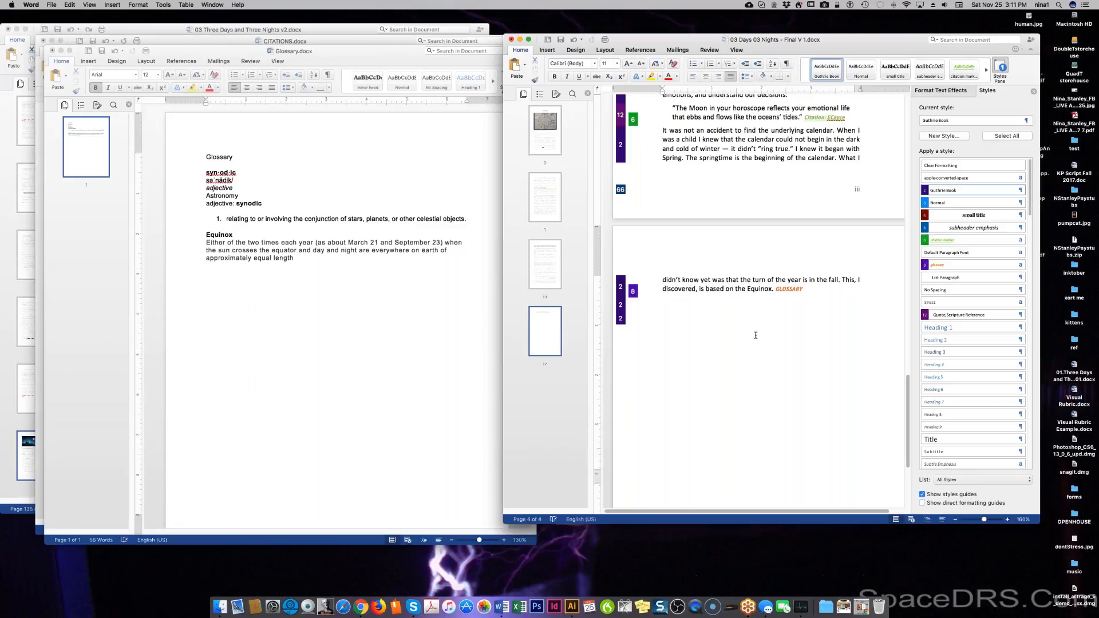
{"action": "left_click", "coordinate": [288, 406]}
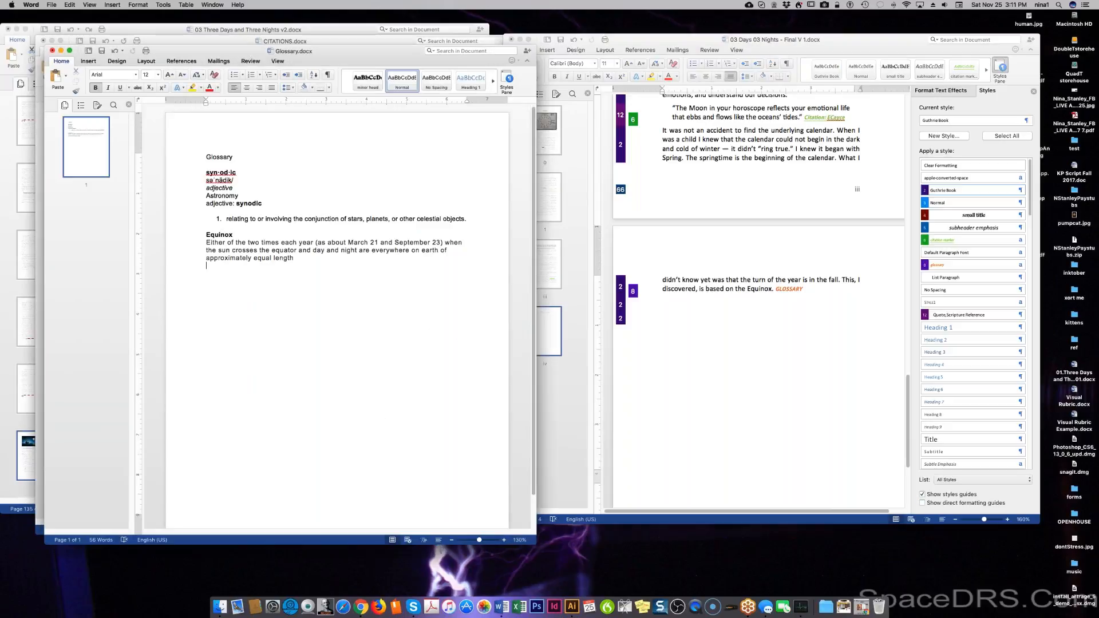
{"action": "left_click", "coordinate": [62, 51]}
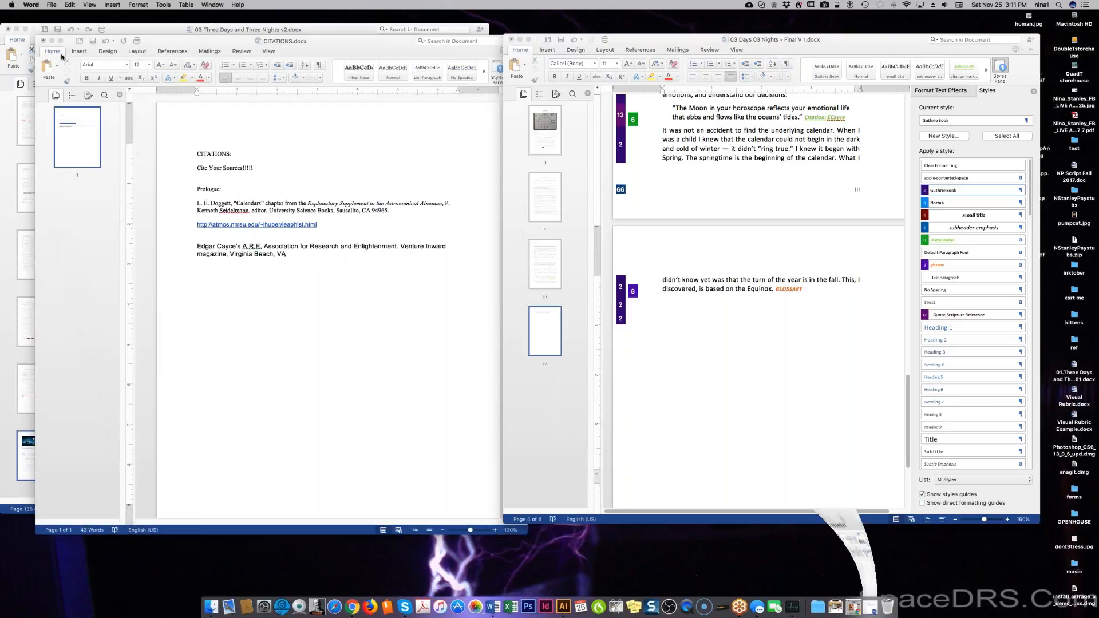
{"action": "left_click", "coordinate": [52, 41]}
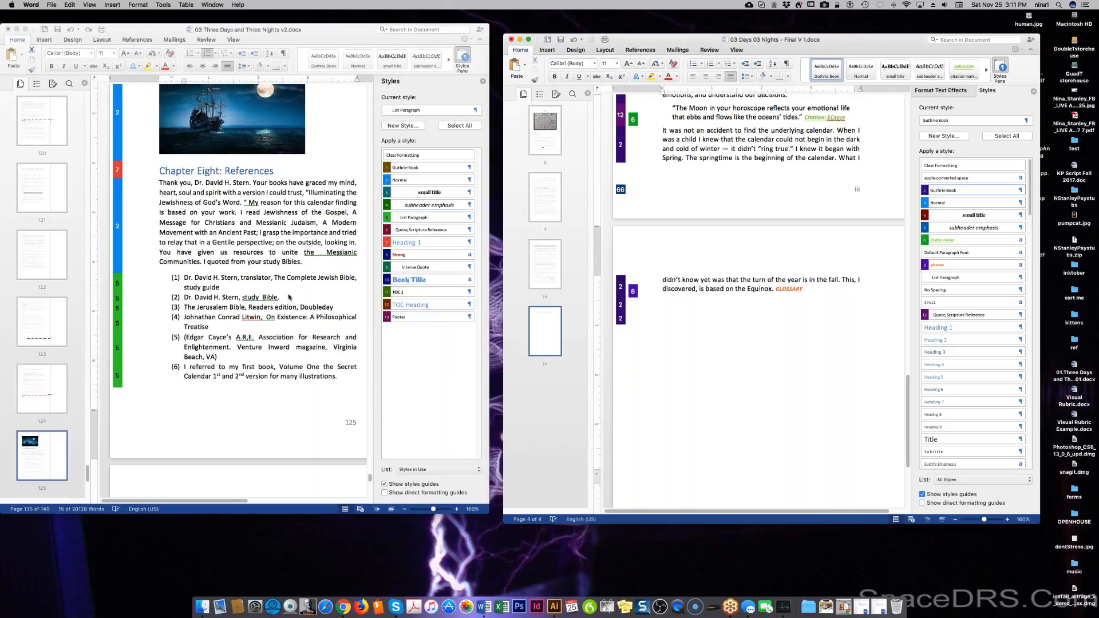
Scroll the v2 draft's Prologue to the Autumn/Spring diagrams, then activate Final V 1.
{"action": "left_click", "coordinate": [371, 96]}
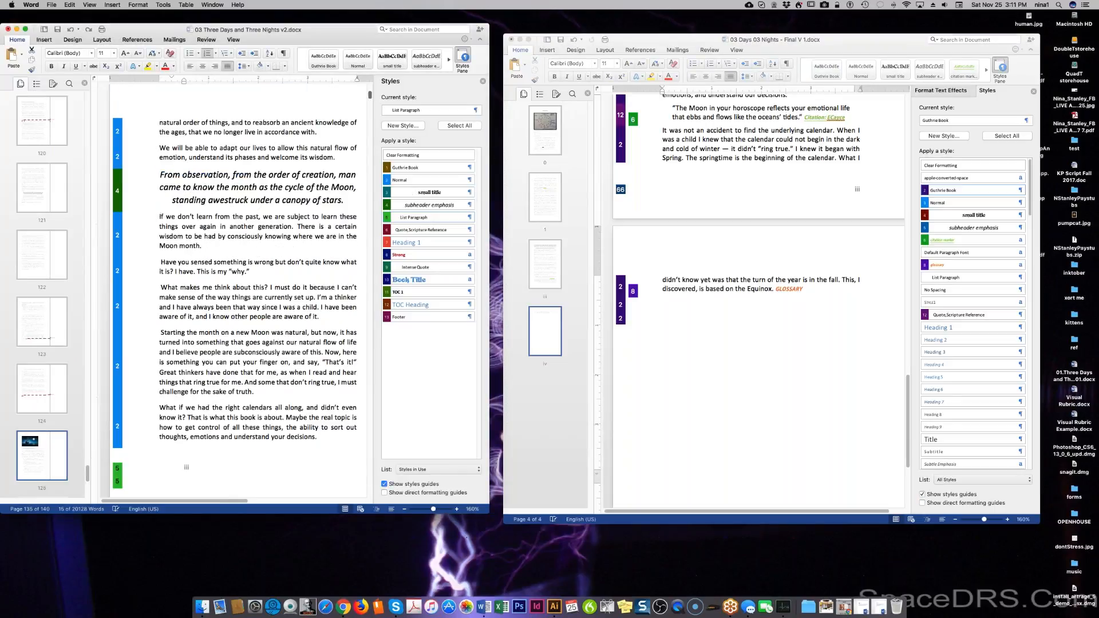
{"action": "left_click", "coordinate": [370, 89]}
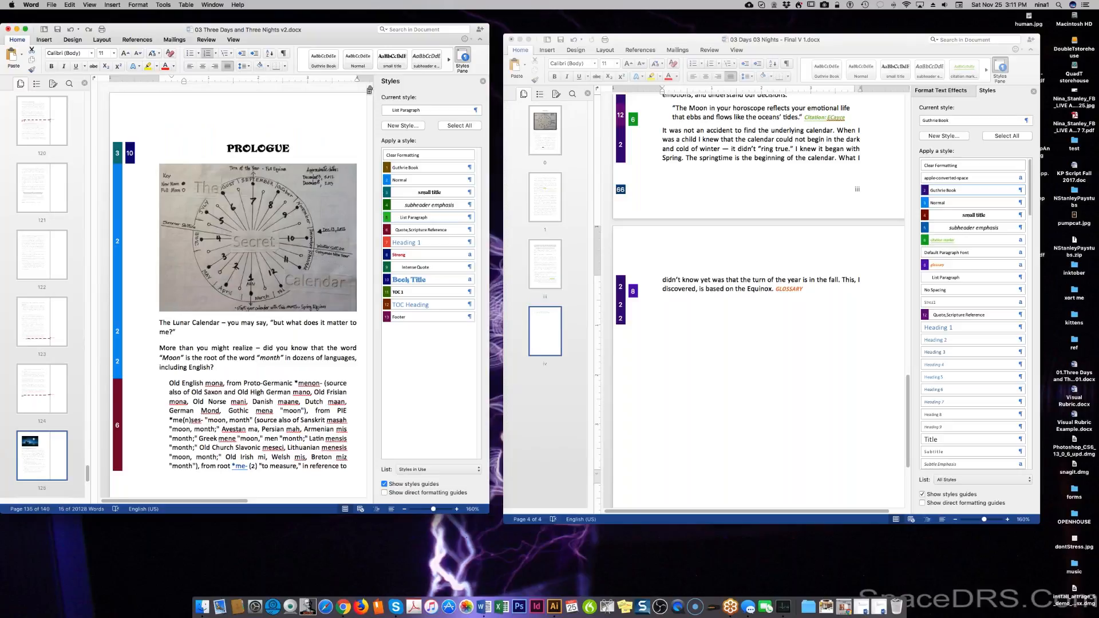
{"action": "scroll", "coordinate": [368, 92], "scroll_direction": "down", "scroll_amount": 6}
{"action": "scroll", "coordinate": [369, 93], "scroll_direction": "down", "scroll_amount": 5}
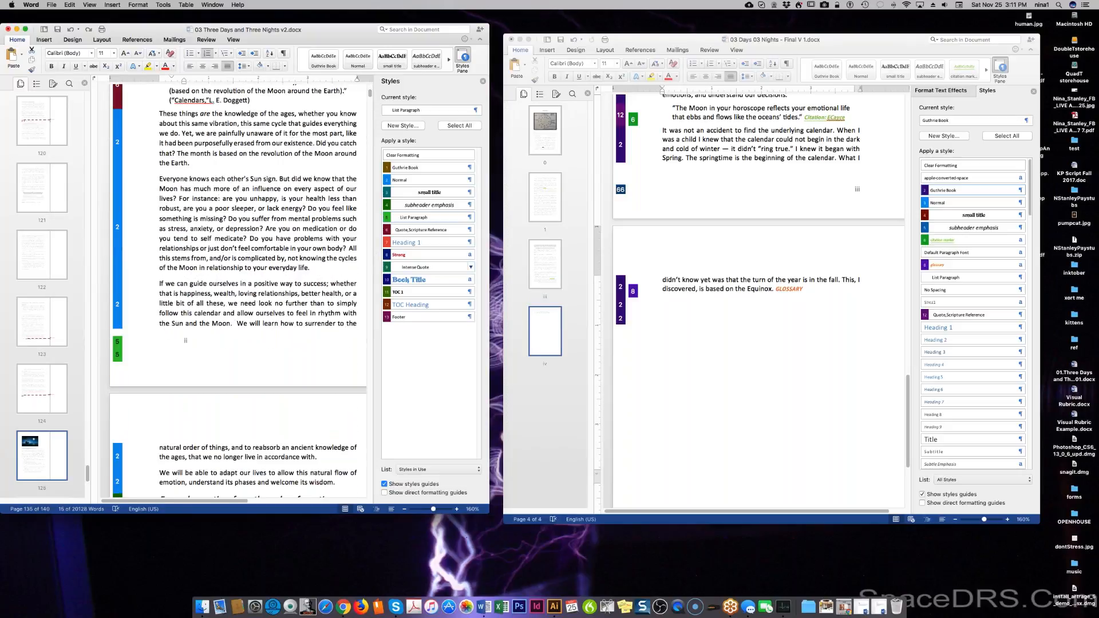
{"action": "scroll", "coordinate": [229, 272], "scroll_direction": "down", "scroll_amount": 1}
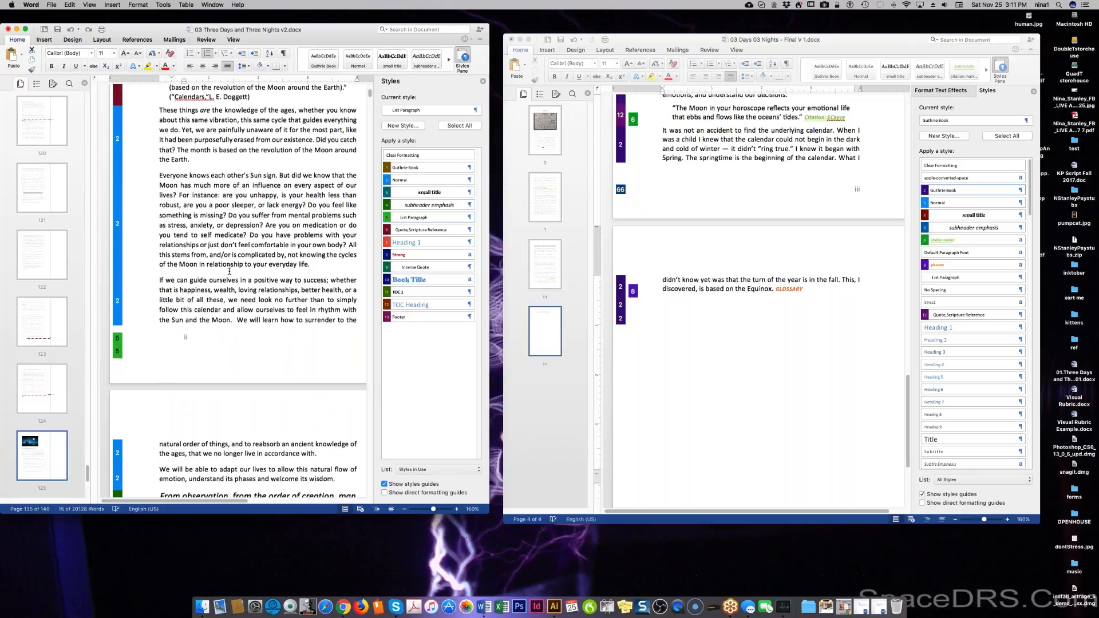
{"action": "scroll", "coordinate": [229, 272], "scroll_direction": "down", "scroll_amount": 10}
{"action": "scroll", "coordinate": [229, 272], "scroll_direction": "down", "scroll_amount": 8}
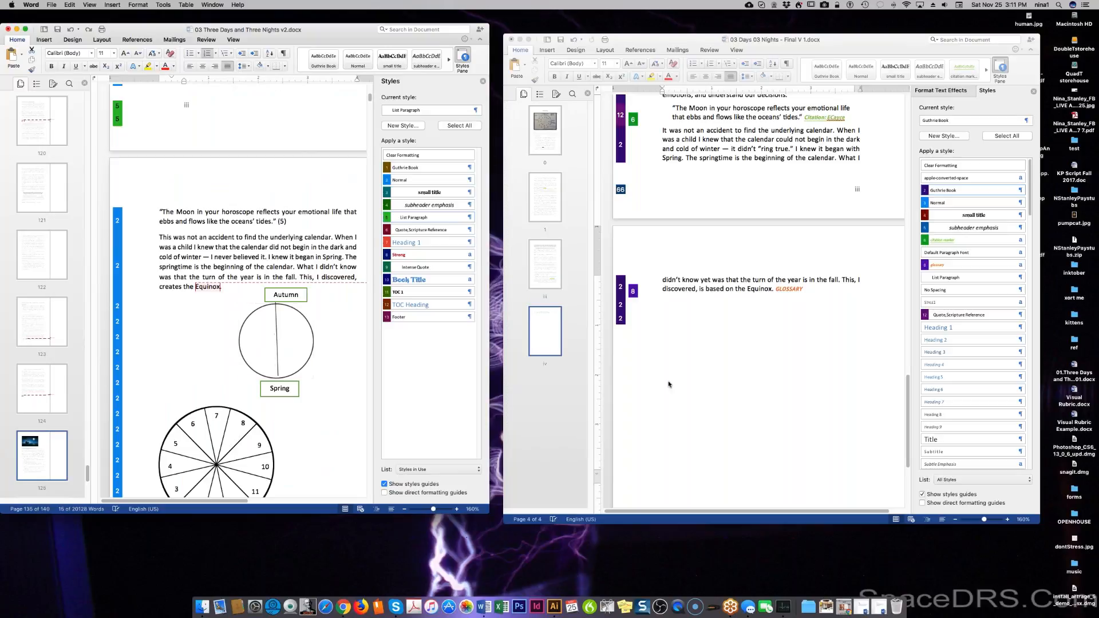
{"action": "left_click", "coordinate": [738, 357]}
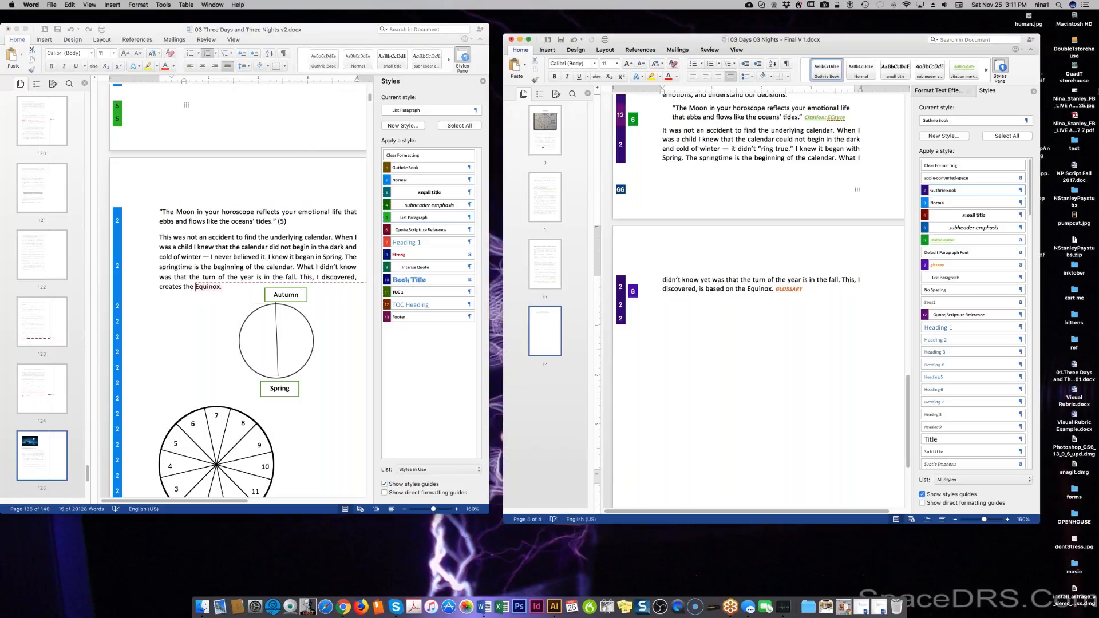
{"action": "left_click", "coordinate": [547, 50]}
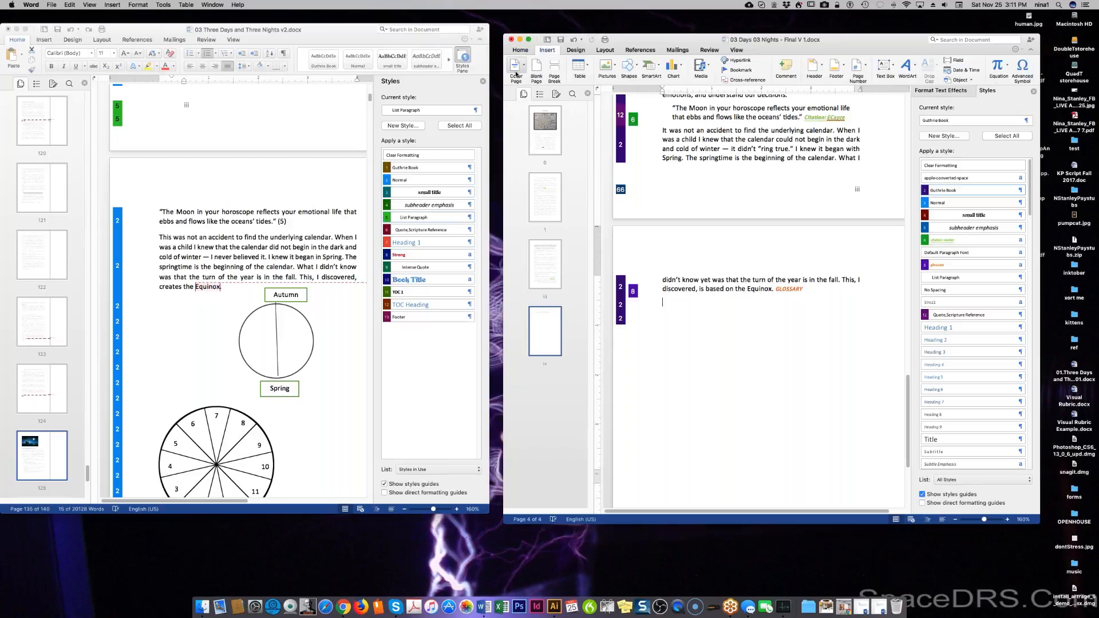
Insert CalendarPieEquinox.jpg from the GuthriCalendar folder below the Equinox paragraph.
{"action": "left_click", "coordinate": [602, 69]}
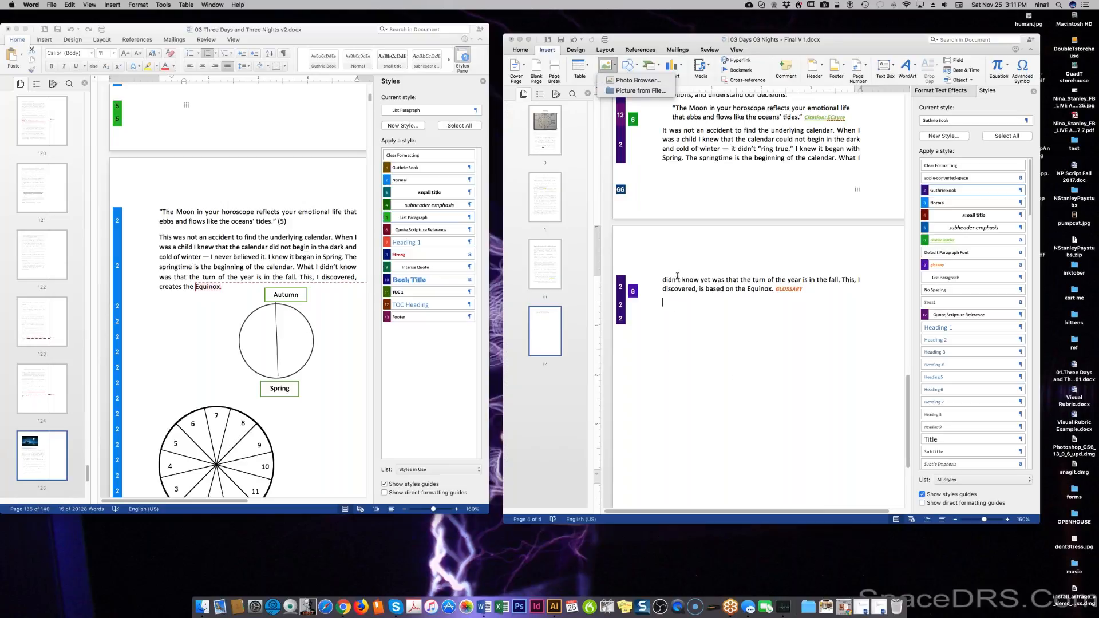
{"action": "left_click", "coordinate": [657, 91]}
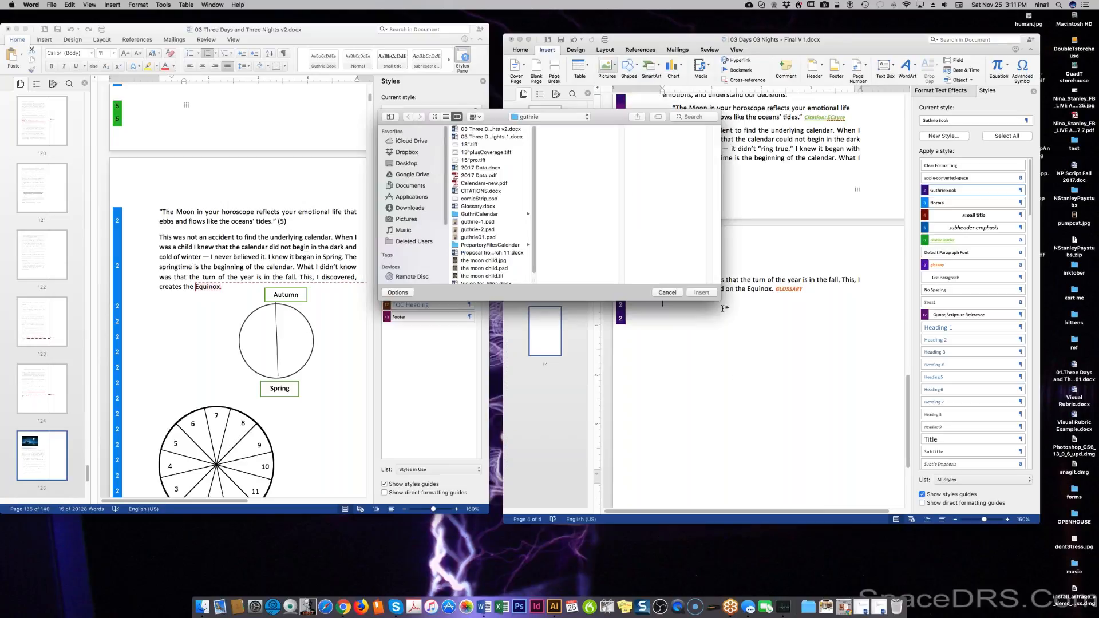
{"action": "left_click", "coordinate": [494, 214]}
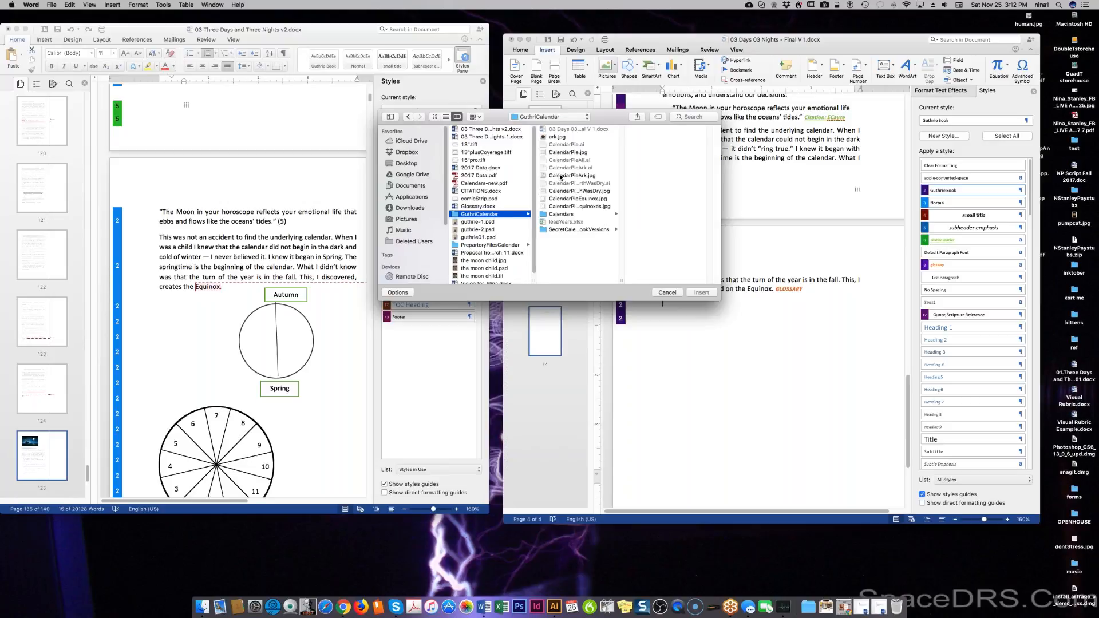
{"action": "left_click", "coordinate": [571, 199]}
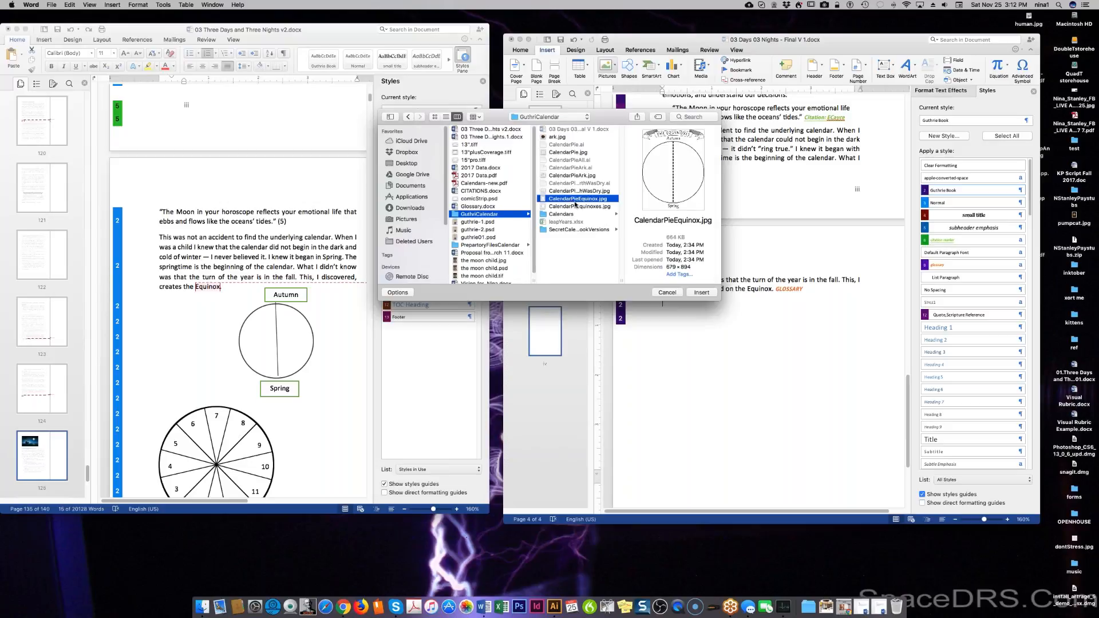
{"action": "left_click", "coordinate": [703, 293]}
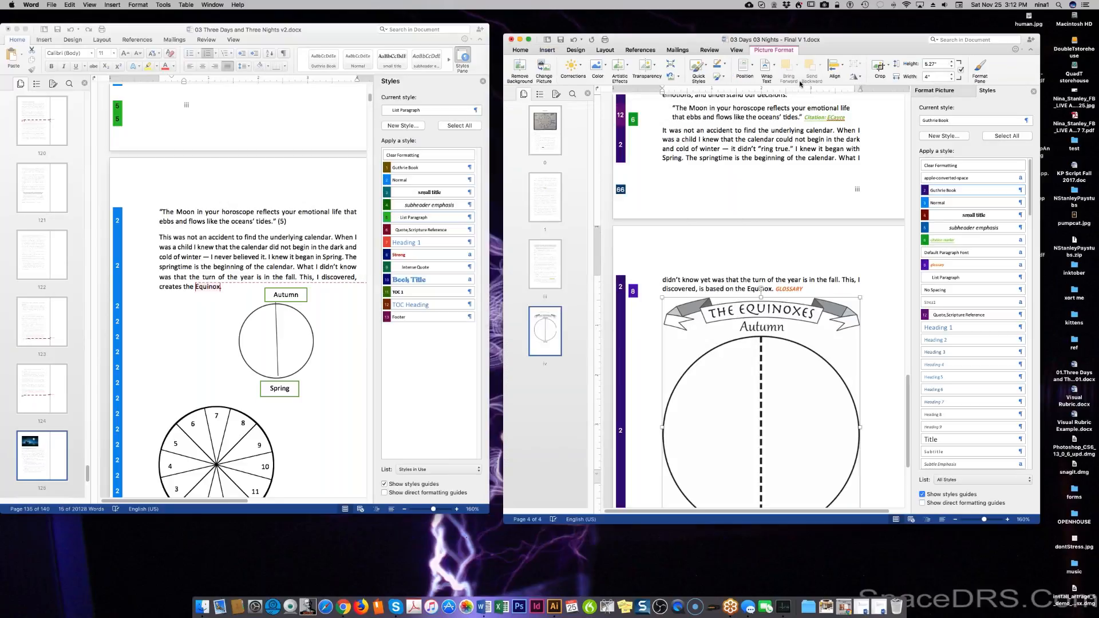
Resize the Equinoxes picture to exactly 2 inches wide.
{"action": "left_click_drag", "start_coordinate": [662, 297], "coordinate": [799, 422]}
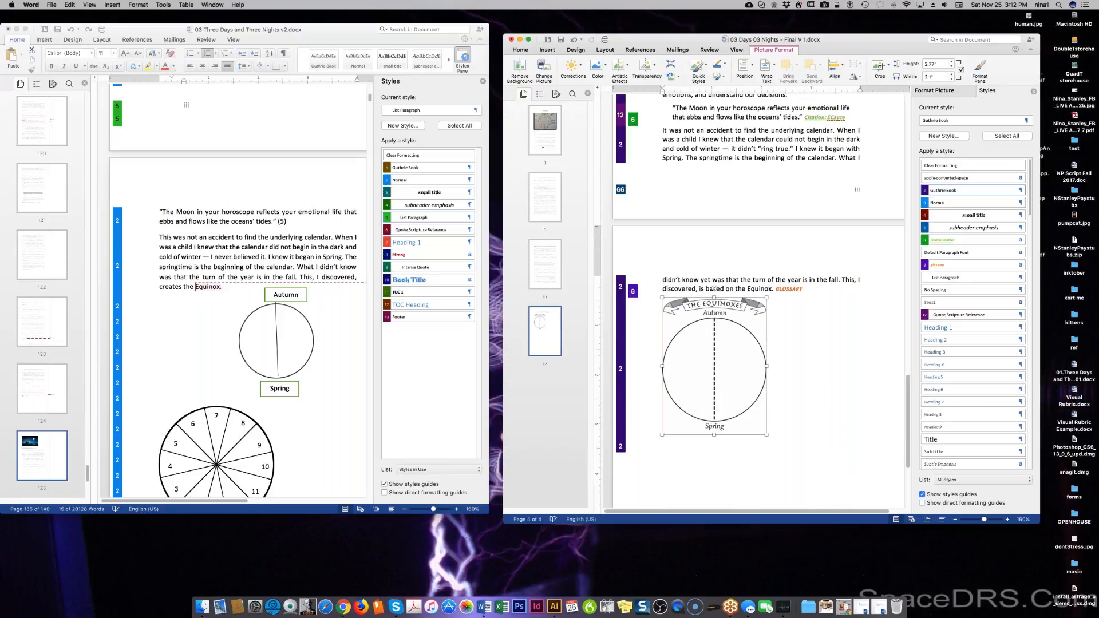
{"action": "left_click", "coordinate": [952, 79]}
{"action": "left_click", "coordinate": [952, 76]}
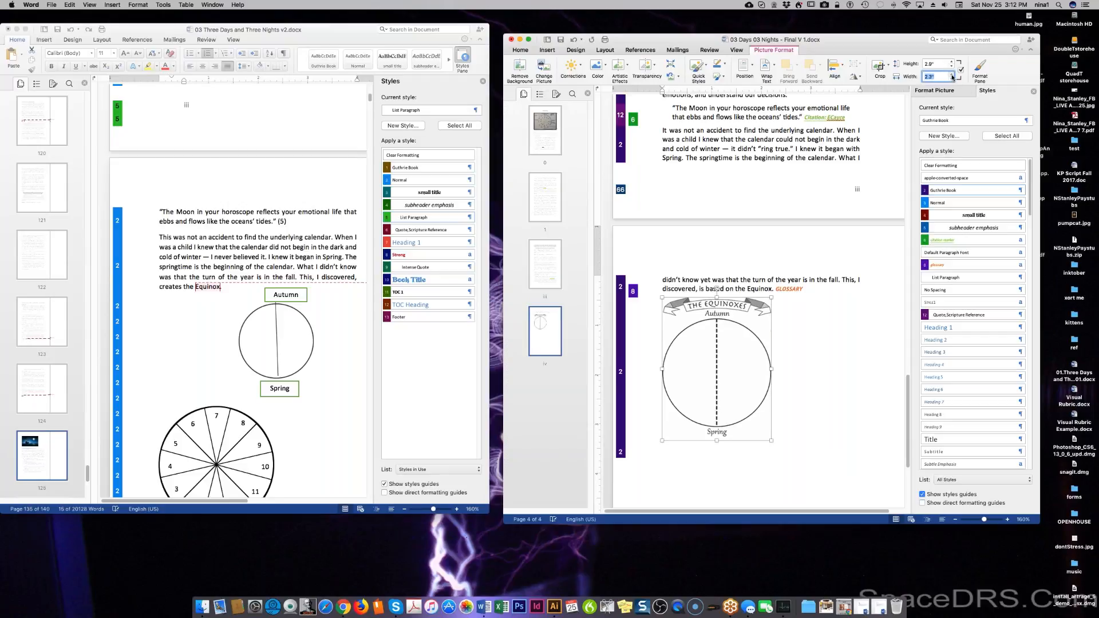
{"action": "left_click", "coordinate": [952, 80]}
{"action": "left_click", "coordinate": [952, 80]}
{"action": "left_click", "coordinate": [952, 80]}
{"action": "left_click", "coordinate": [953, 76]}
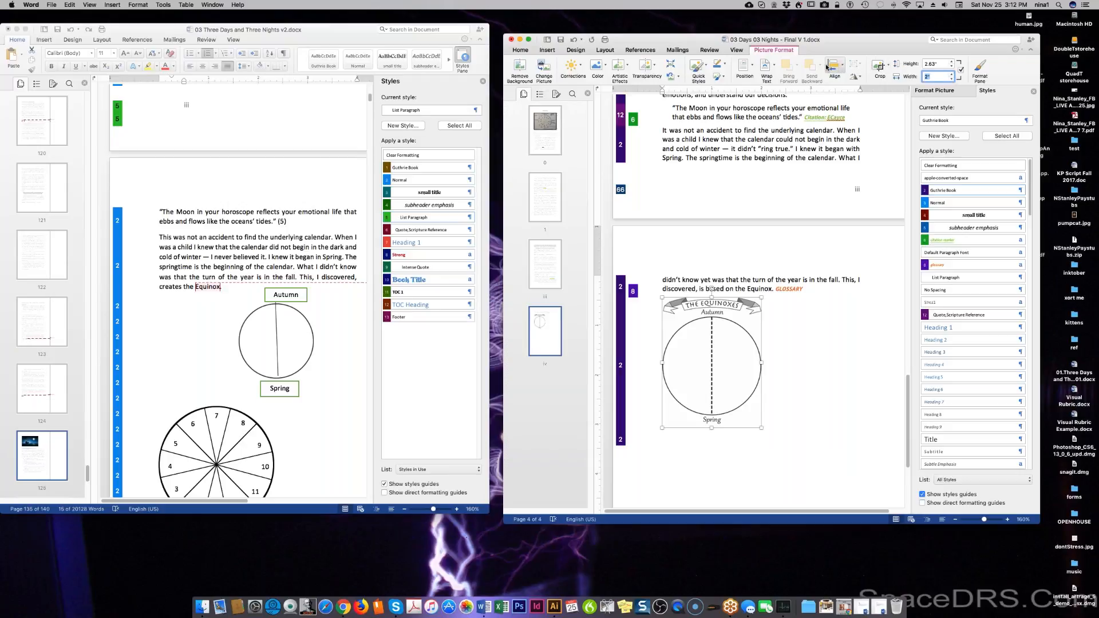
Centre the picture and add a blank line above it.
{"action": "left_click", "coordinate": [524, 53]}
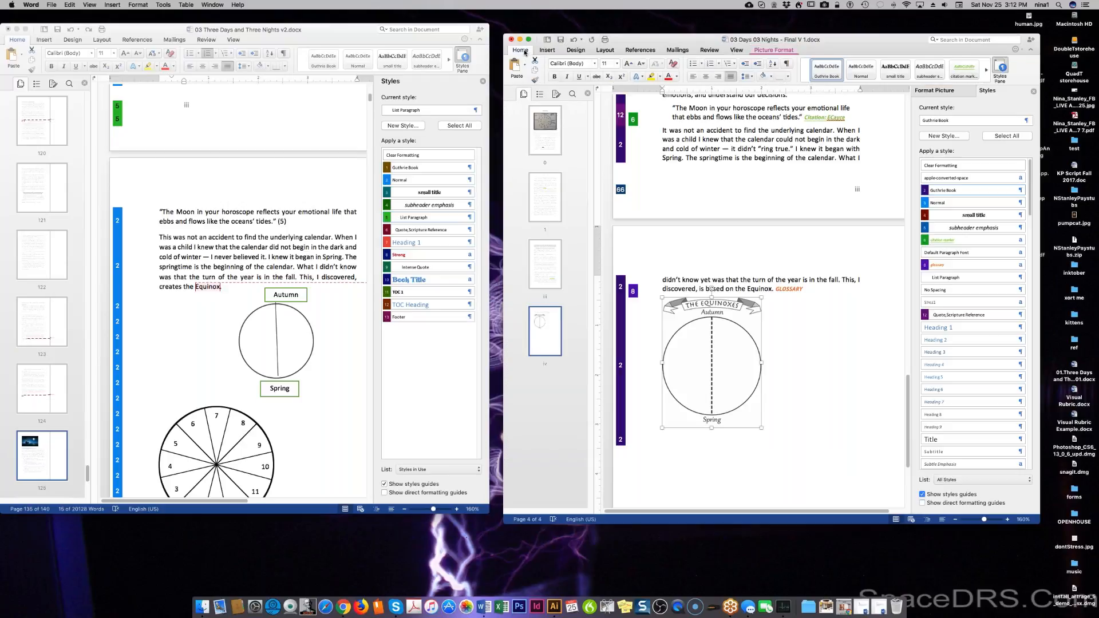
{"action": "left_click", "coordinate": [704, 77]}
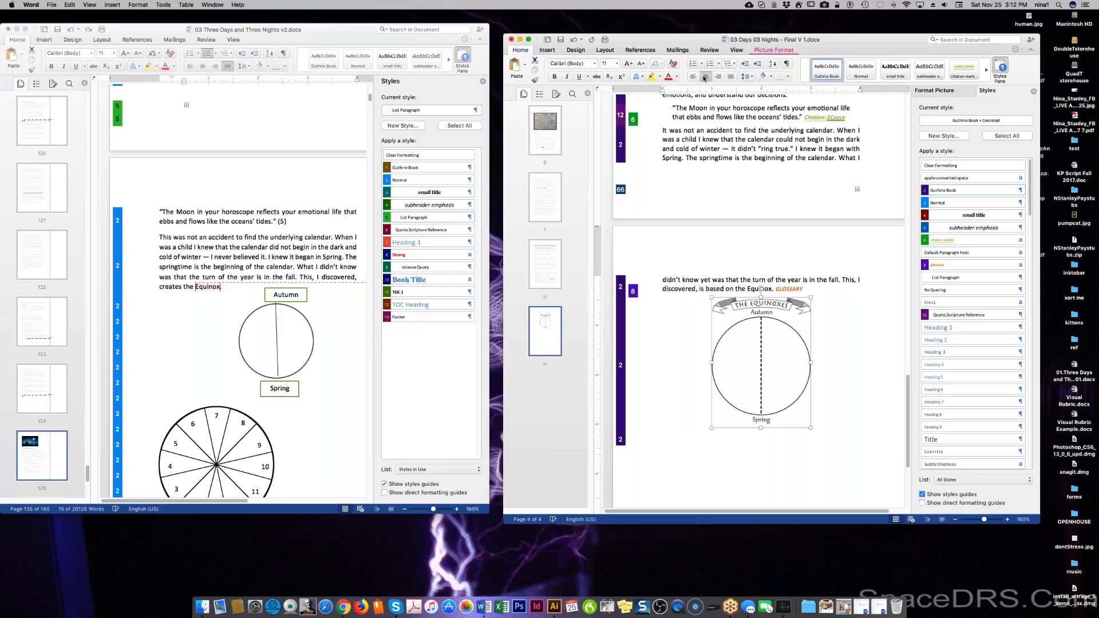
{"action": "left_click", "coordinate": [671, 299]}
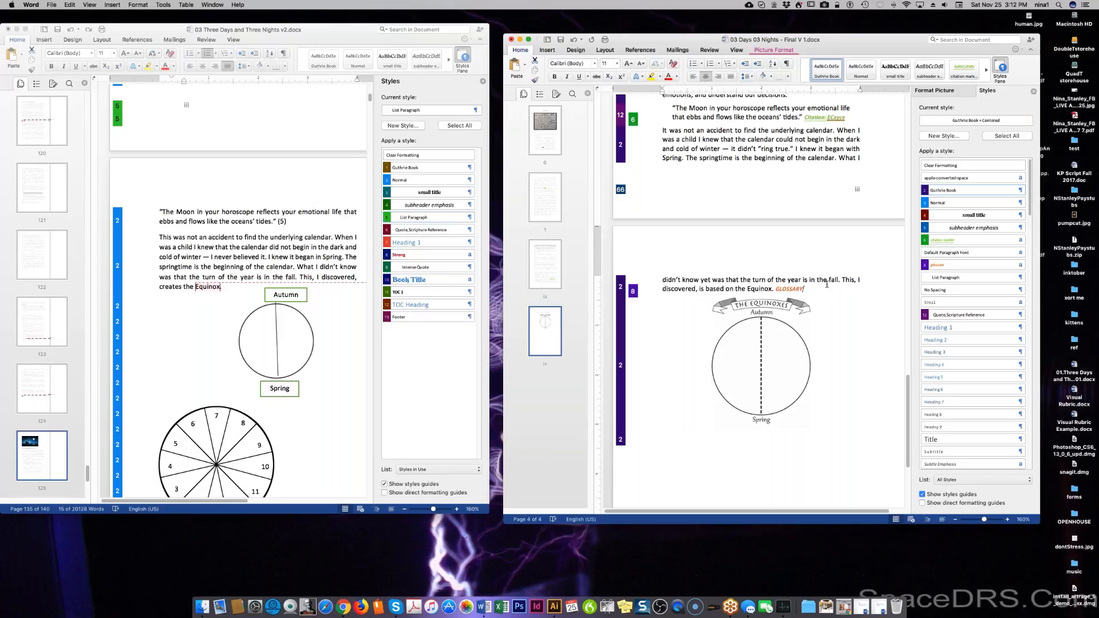
{"action": "key", "text": "Down"}
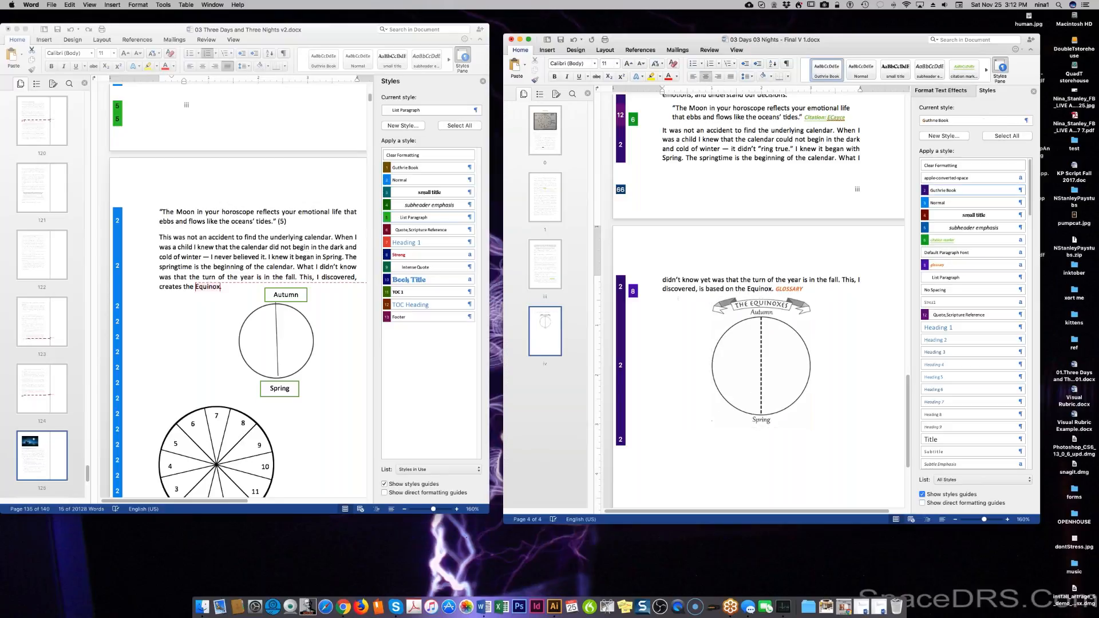
{"action": "key", "text": "Return"}
{"action": "scroll", "coordinate": [731, 330], "scroll_direction": "down", "scroll_amount": 5}
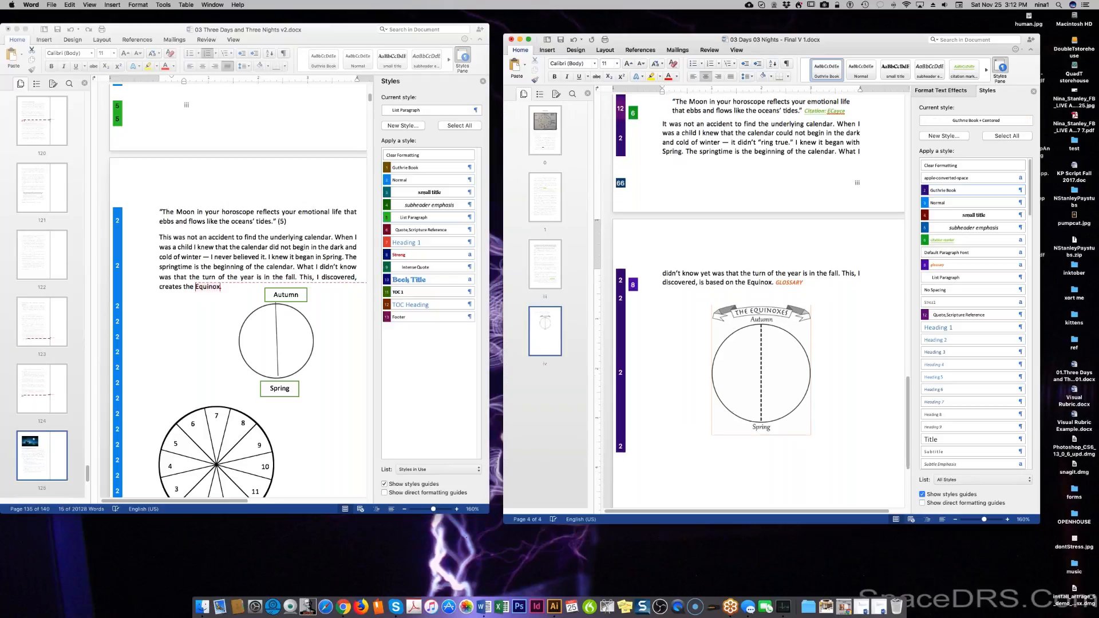
{"action": "scroll", "coordinate": [711, 278], "scroll_direction": "down", "scroll_amount": 1}
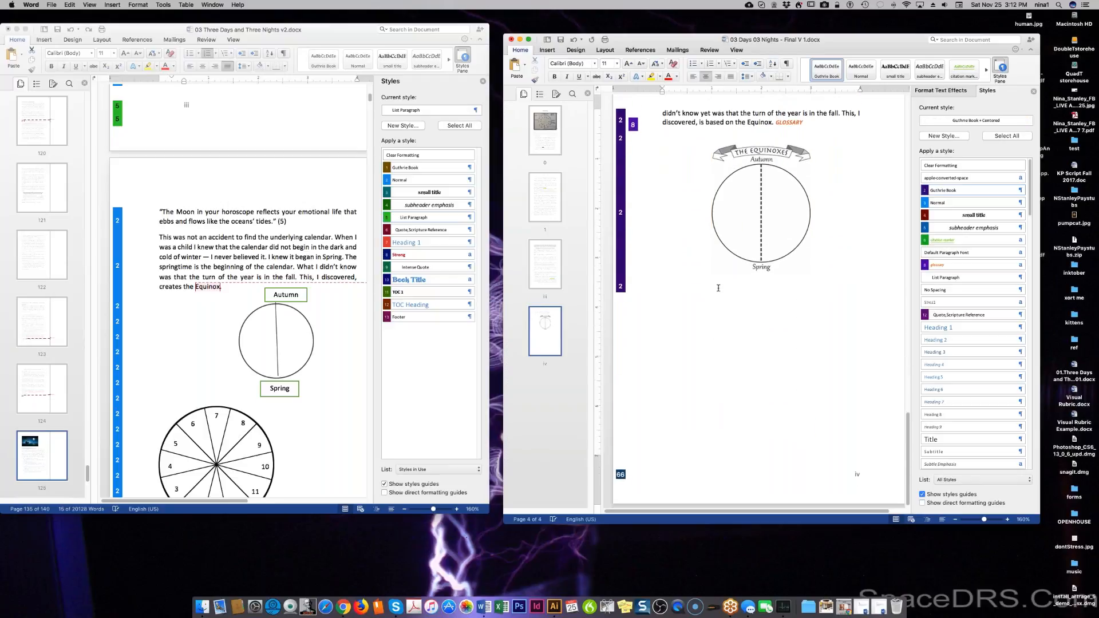
Add several blank lines beneath the Equinoxes picture.
{"action": "key", "text": "Return"}
{"action": "left_click", "coordinate": [807, 287]}
{"action": "key", "text": "Return"}
{"action": "key", "text": "Return"}
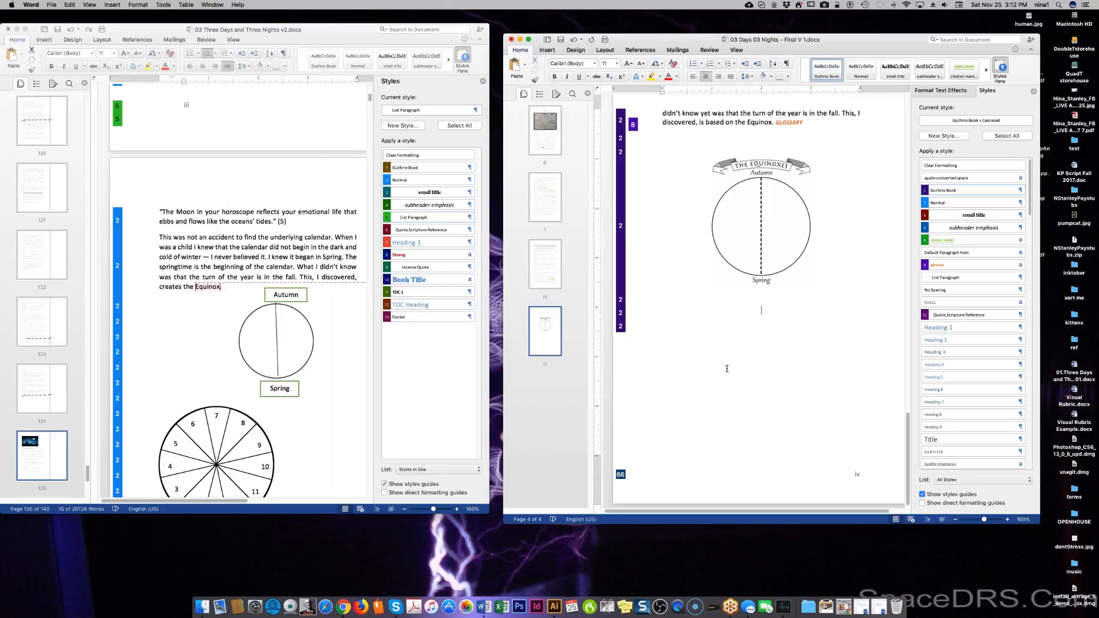
{"action": "scroll", "coordinate": [261, 459], "scroll_direction": "down", "scroll_amount": 4}
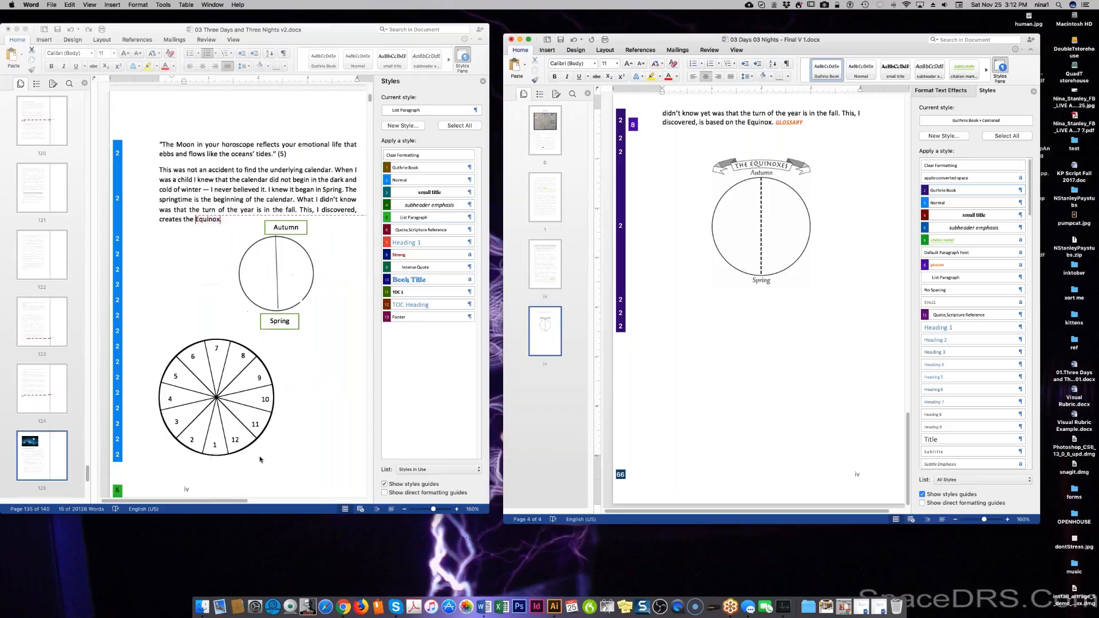
{"action": "scroll", "coordinate": [260, 459], "scroll_direction": "down", "scroll_amount": 3}
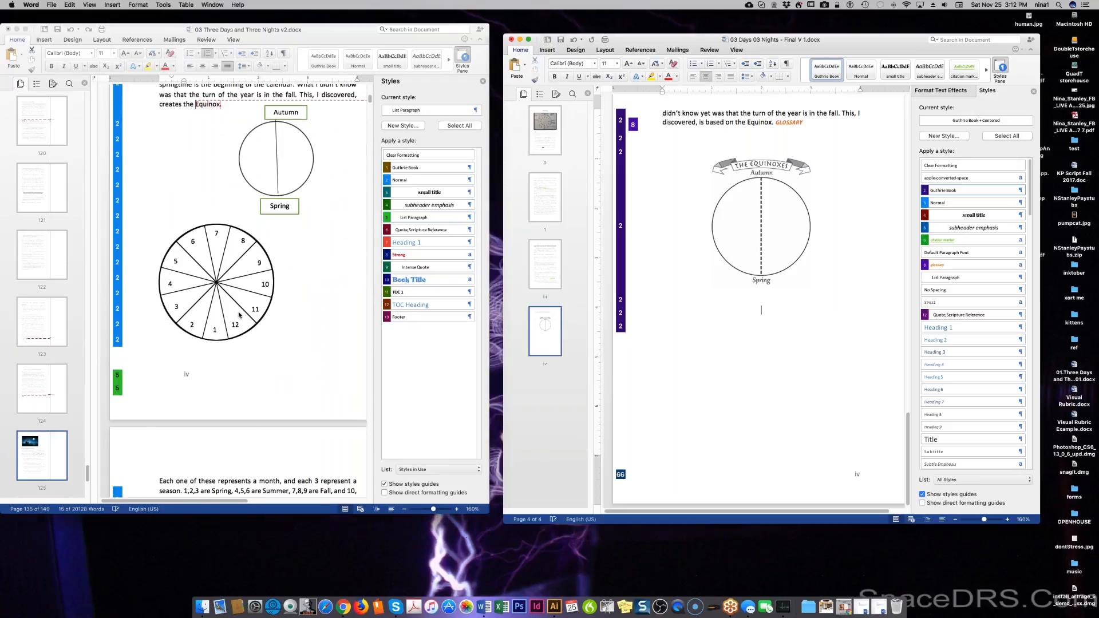
Scroll the older draft to the wheel diagram and switch to Illustrator's Equinoxes artwork.
{"action": "left_click", "coordinate": [205, 261]}
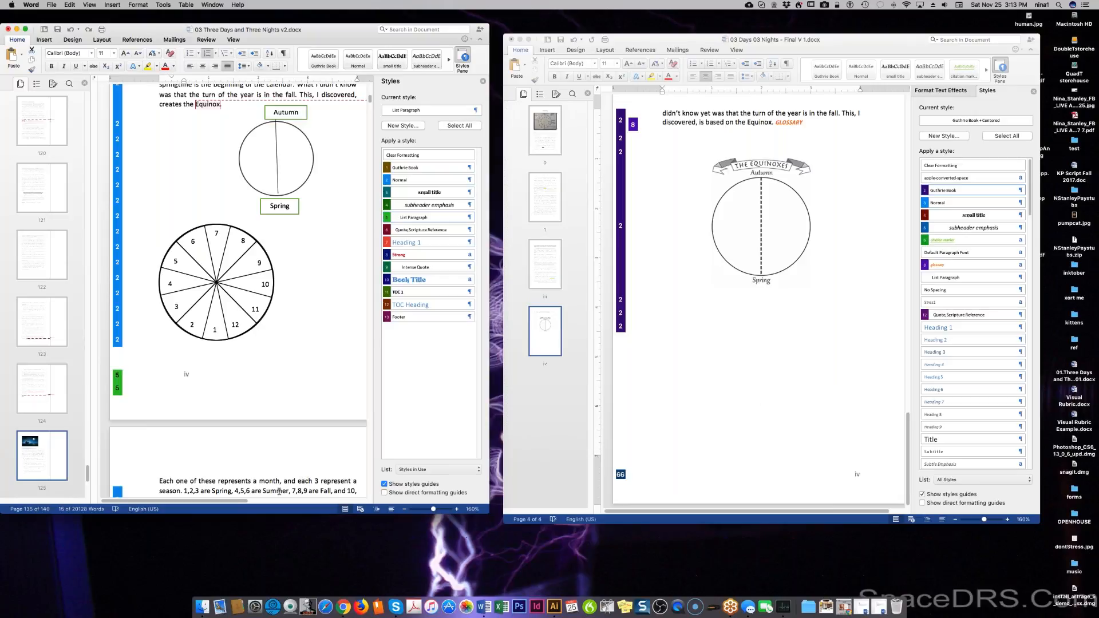
{"action": "scroll", "coordinate": [223, 456], "scroll_direction": "down", "scroll_amount": 3}
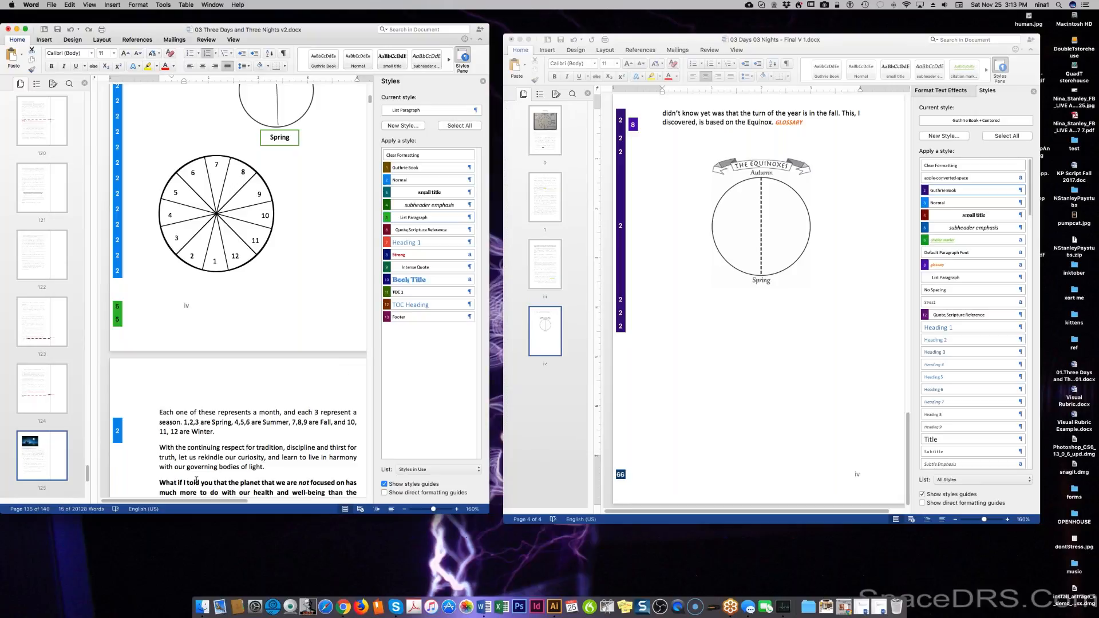
{"action": "left_click", "coordinate": [554, 606]}
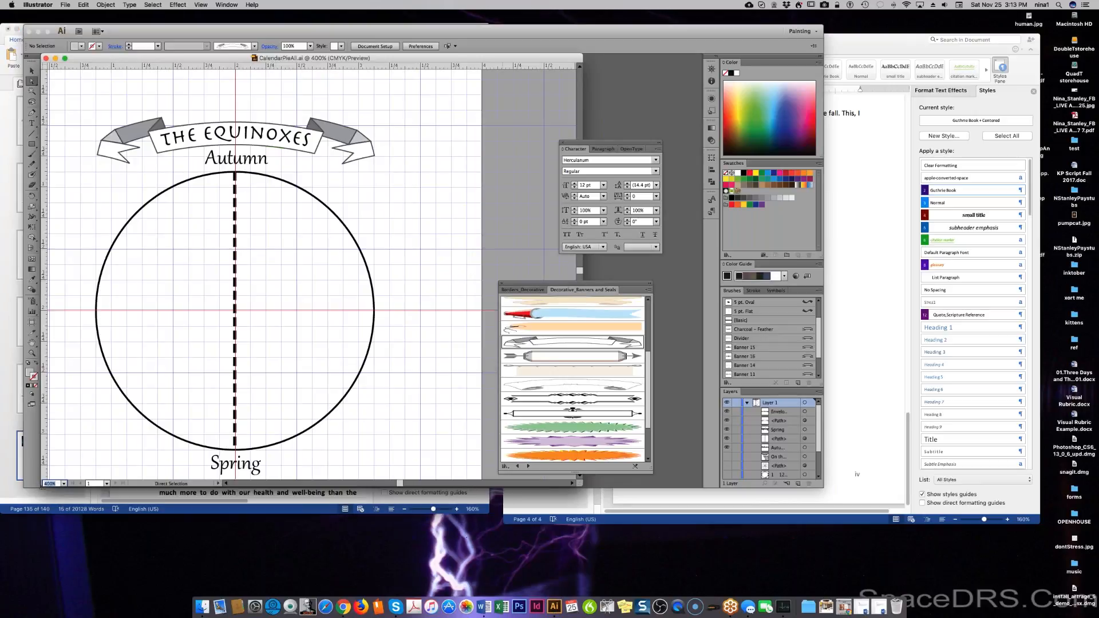
Hide the Spring, dashed line and Autumn layers; show the wedge lines and month numbers 1–12.
{"action": "left_click", "coordinate": [727, 429]}
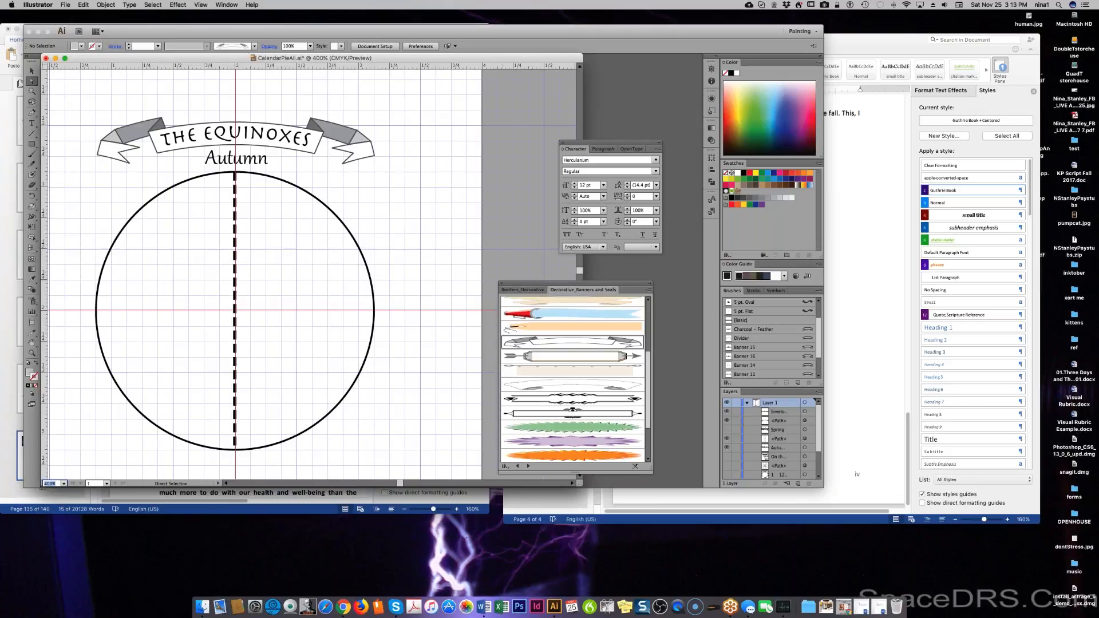
{"action": "left_click", "coordinate": [726, 438]}
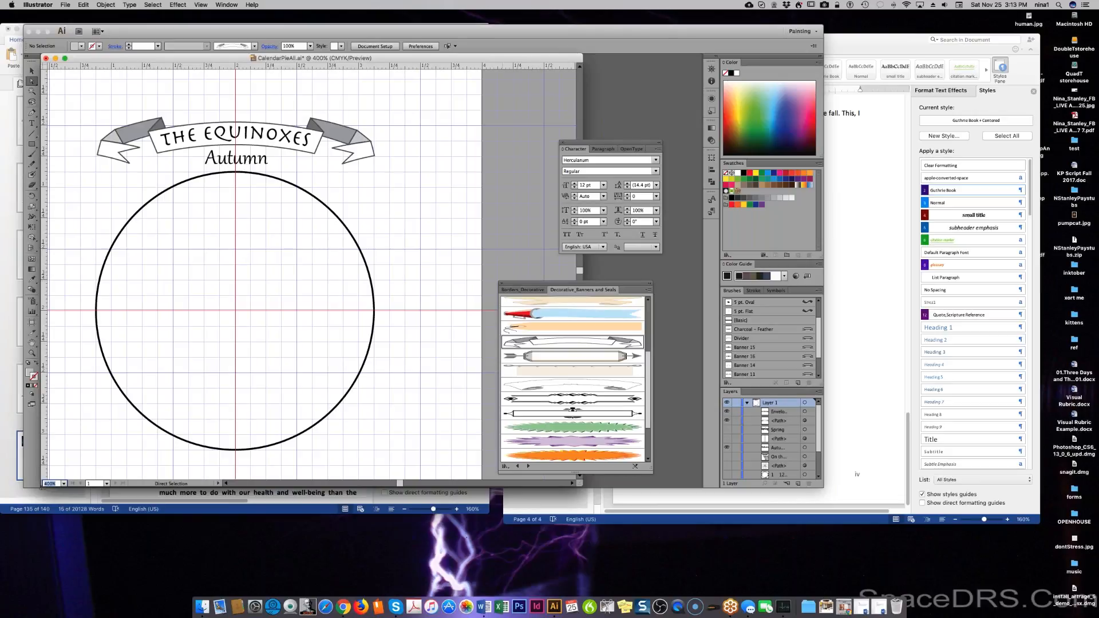
{"action": "left_click", "coordinate": [726, 448]}
{"action": "left_click", "coordinate": [727, 457]}
{"action": "left_click", "coordinate": [726, 457]}
{"action": "left_click", "coordinate": [727, 465]}
{"action": "left_click", "coordinate": [727, 474]}
{"action": "scroll", "coordinate": [728, 474], "scroll_direction": "down", "scroll_amount": 3}
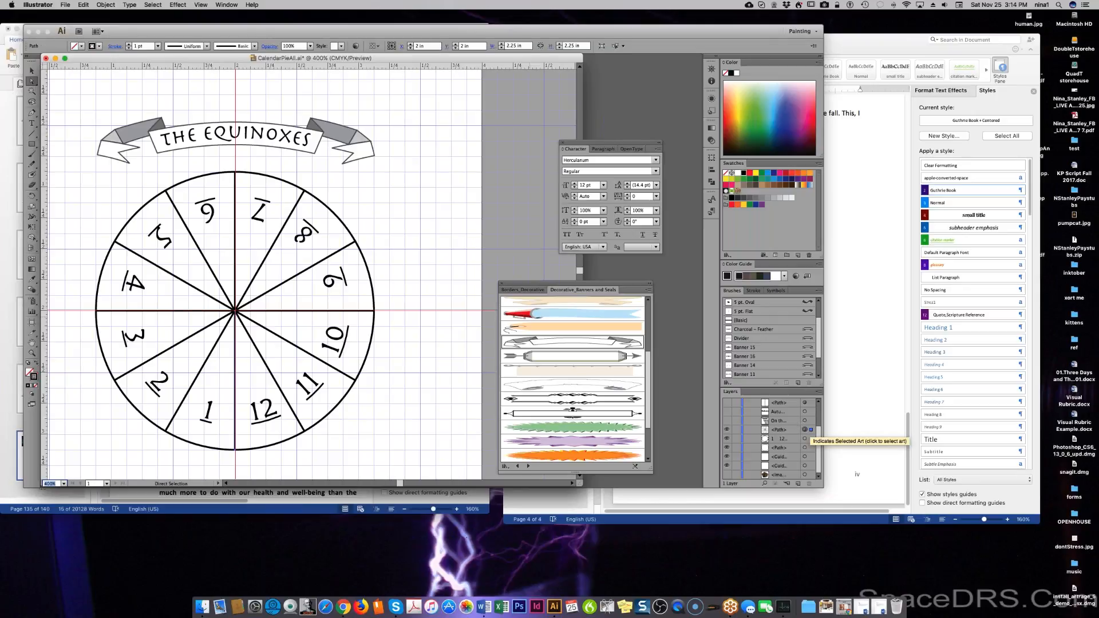
Create a new layer, move it below Layer 1 and duplicate it.
{"action": "left_click", "coordinate": [805, 429]}
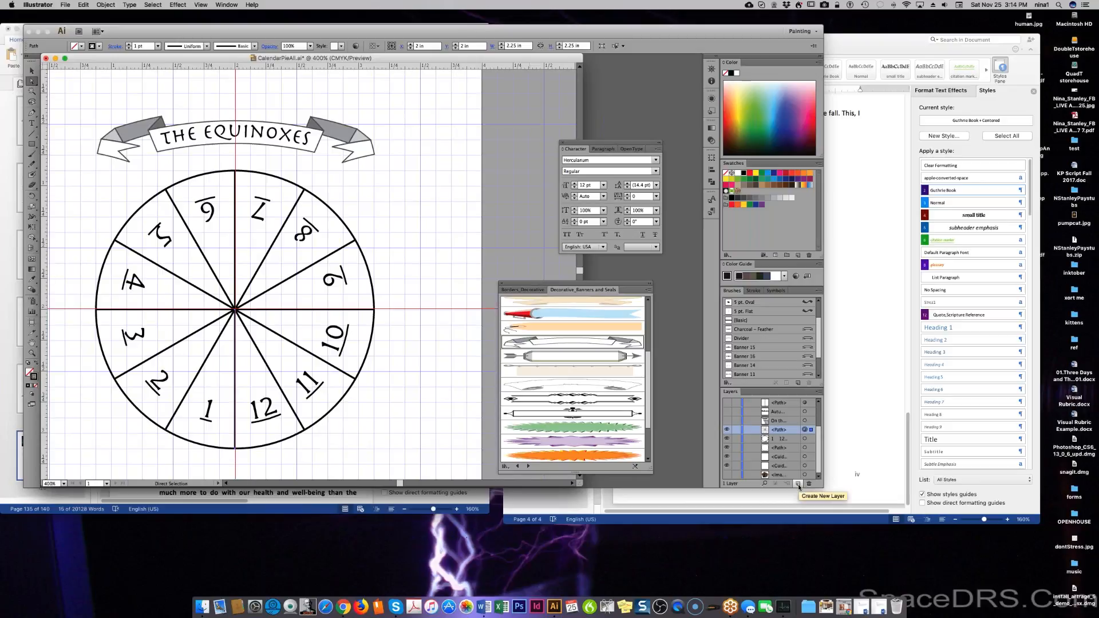
{"action": "left_click", "coordinate": [798, 484]}
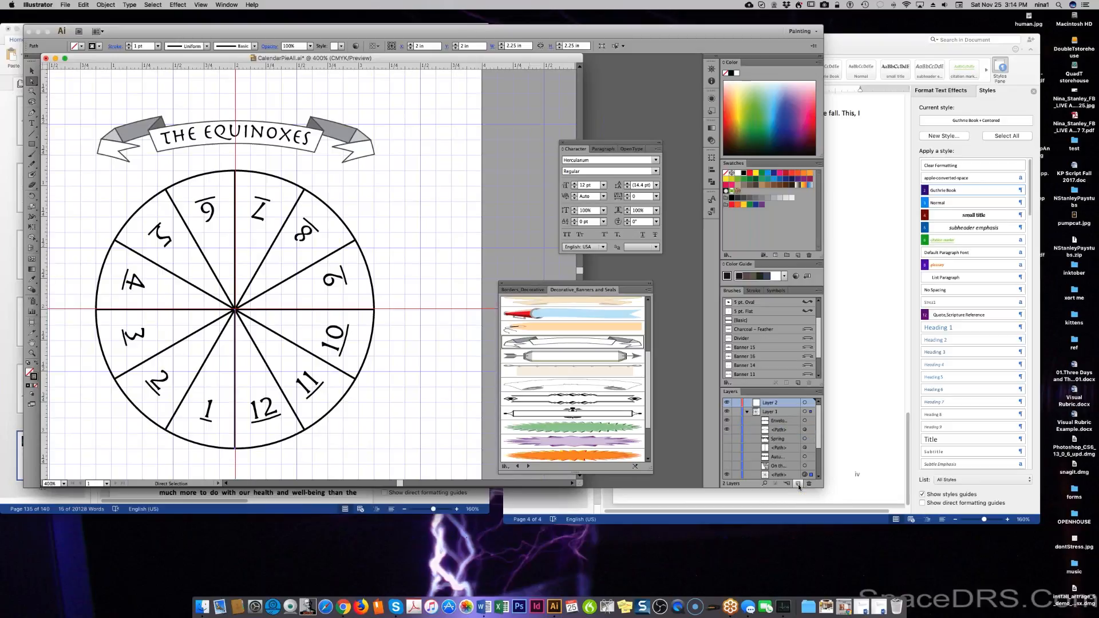
{"action": "left_click_drag", "start_coordinate": [791, 405], "coordinate": [783, 473]}
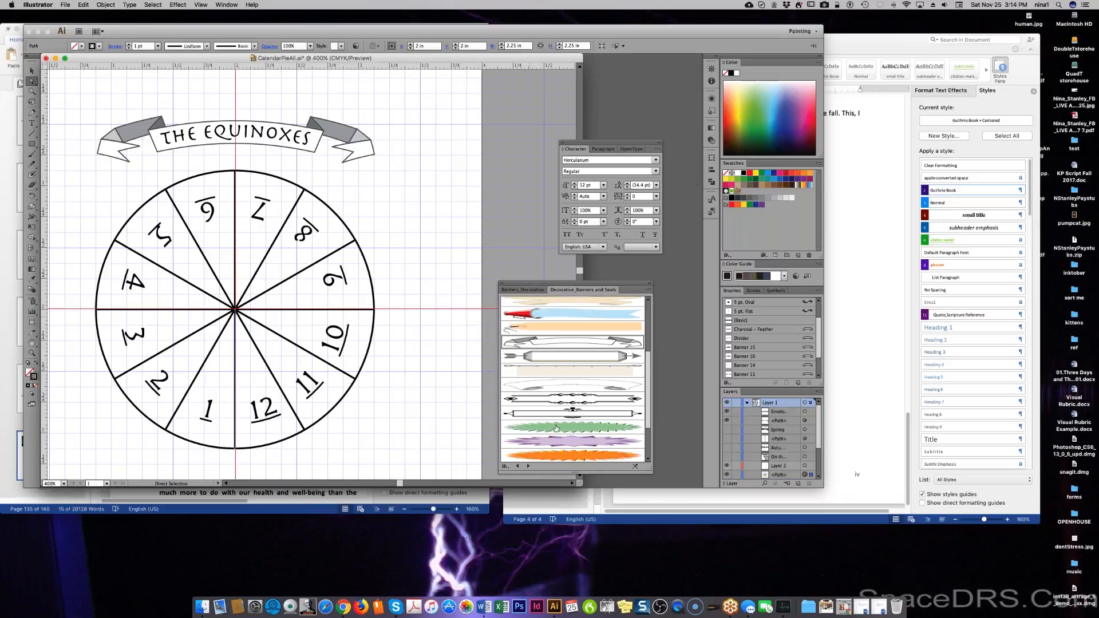
{"action": "left_click_drag", "start_coordinate": [778, 467], "coordinate": [797, 485]}
{"action": "left_click", "coordinate": [789, 466]}
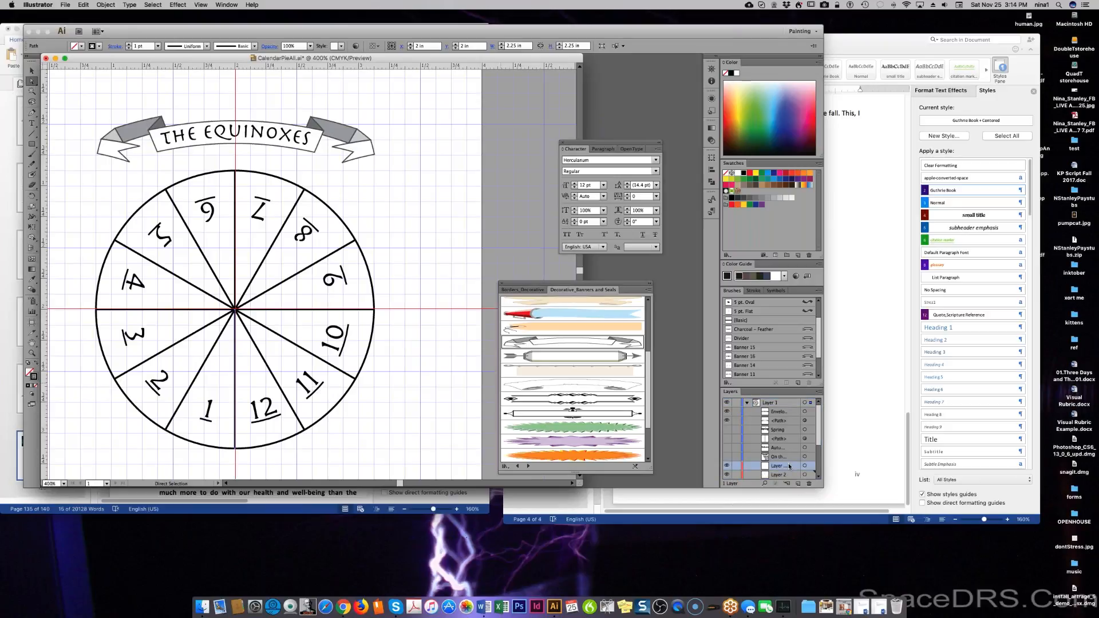
Select a path in the layer list and add an empty Layer 2 above the artwork.
{"action": "scroll", "coordinate": [785, 466], "scroll_direction": "down", "scroll_amount": 3}
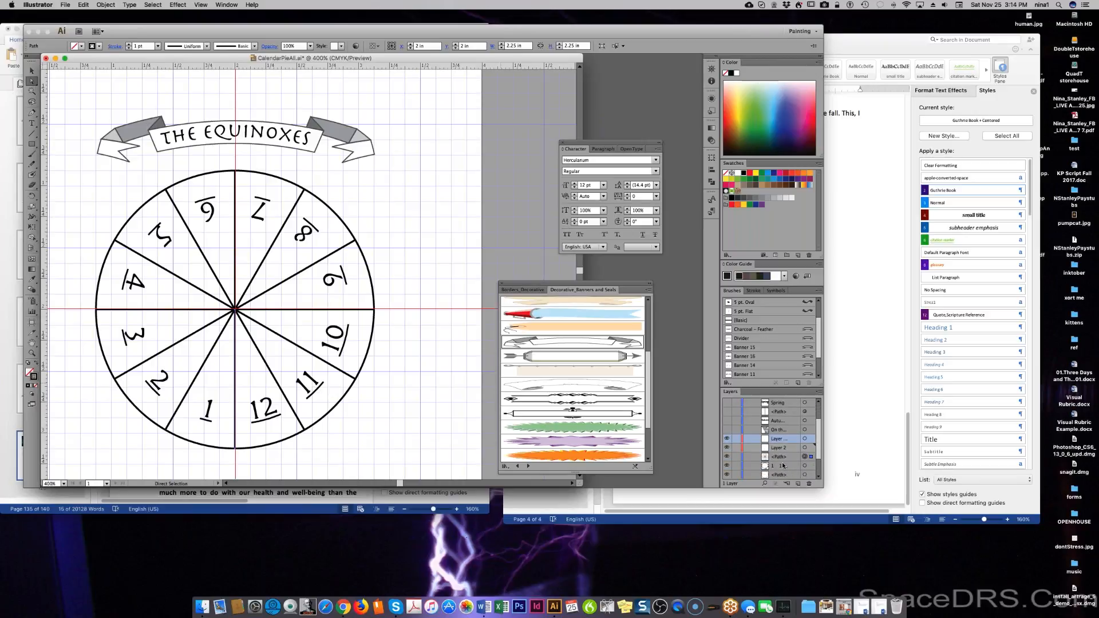
{"action": "scroll", "coordinate": [725, 438], "scroll_direction": "down", "scroll_amount": 1}
{"action": "left_click", "coordinate": [809, 483]}
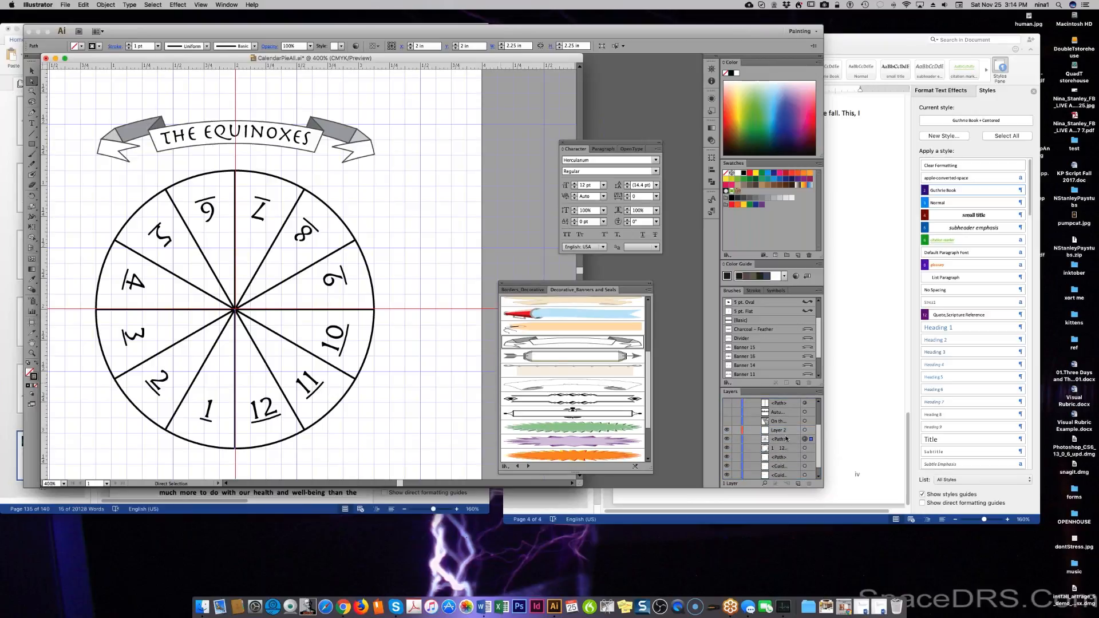
{"action": "left_click", "coordinate": [786, 432]}
{"action": "left_click", "coordinate": [809, 484]}
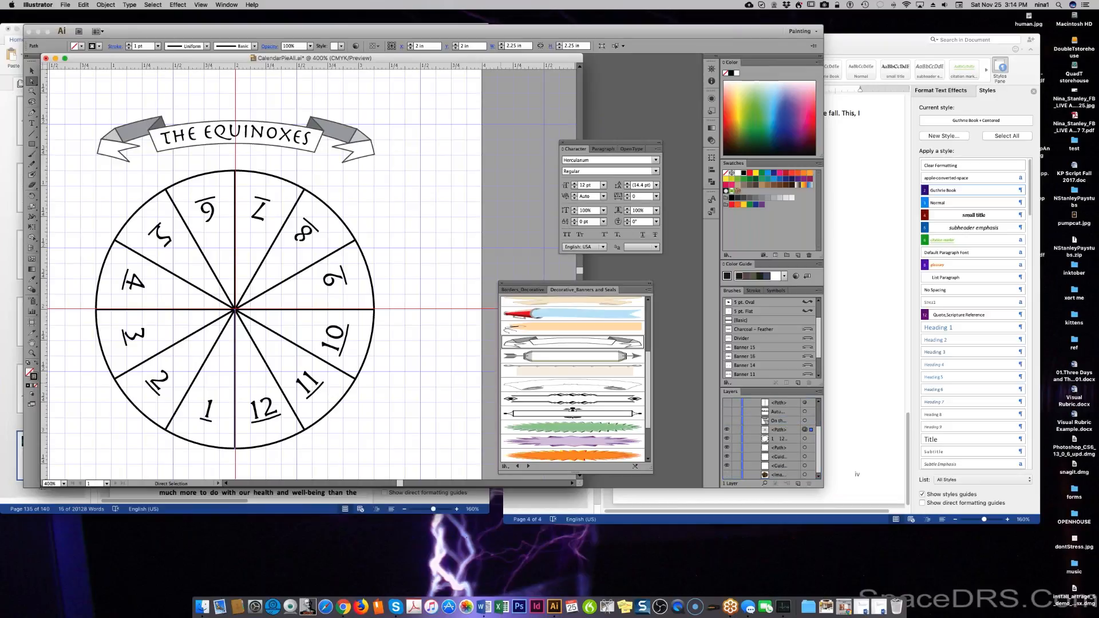
{"action": "left_click", "coordinate": [775, 430]}
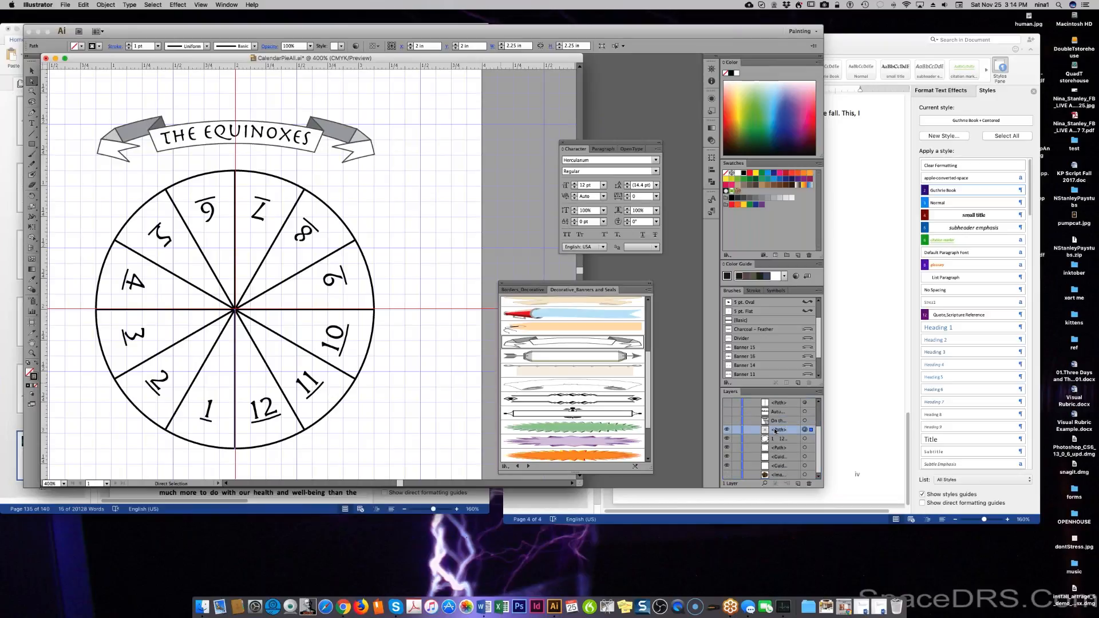
{"action": "left_click", "coordinate": [798, 484]}
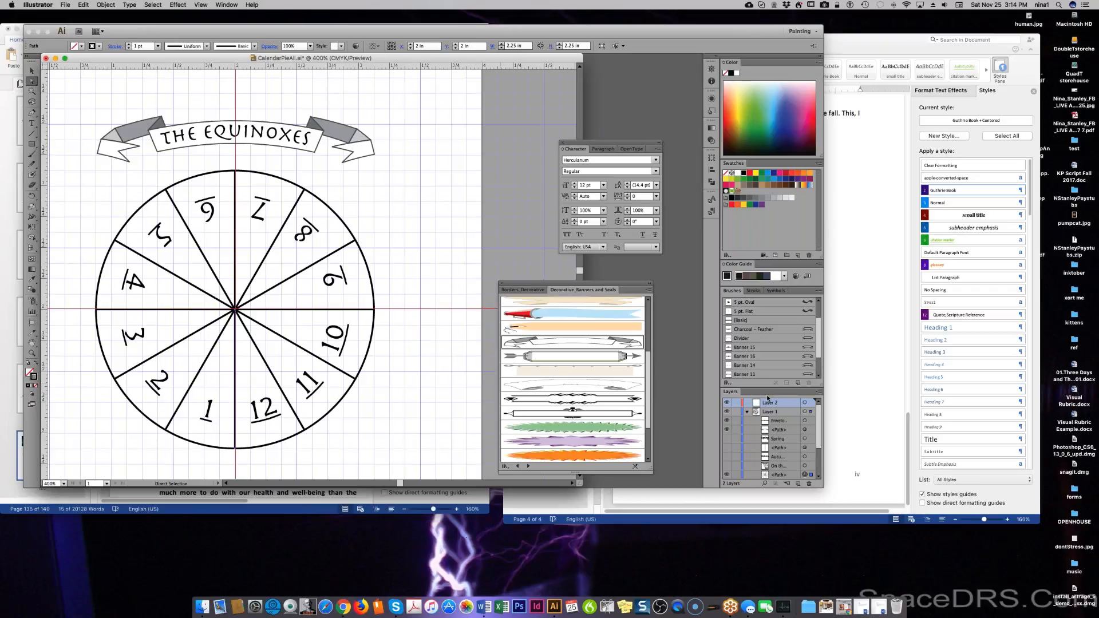
Browse the line and rectangle tool options, then choose the Lasso tool.
{"action": "left_click", "coordinate": [31, 133]}
{"action": "left_click", "coordinate": [33, 144]}
{"action": "left_click", "coordinate": [33, 144]}
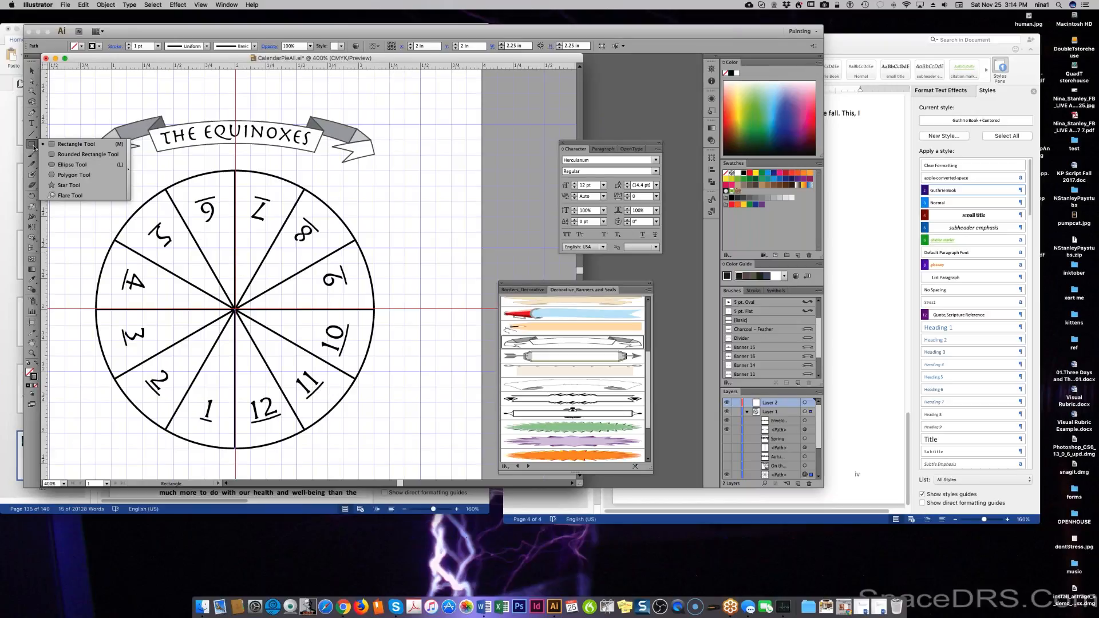
{"action": "left_click", "coordinate": [34, 145]}
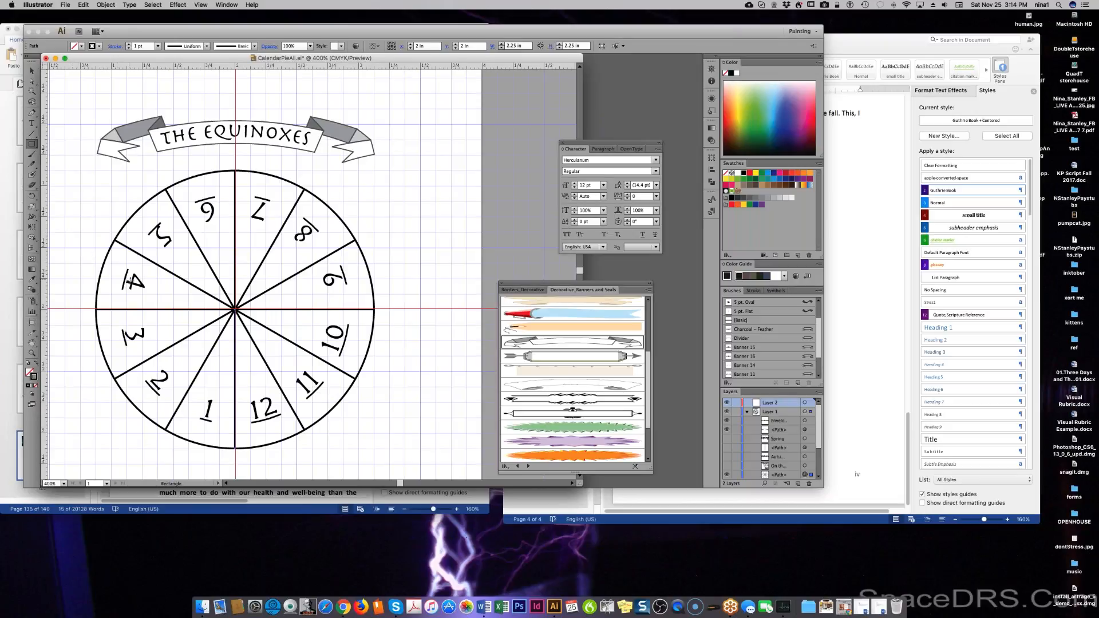
{"action": "key", "text": "a"}
{"action": "left_click", "coordinate": [33, 103]}
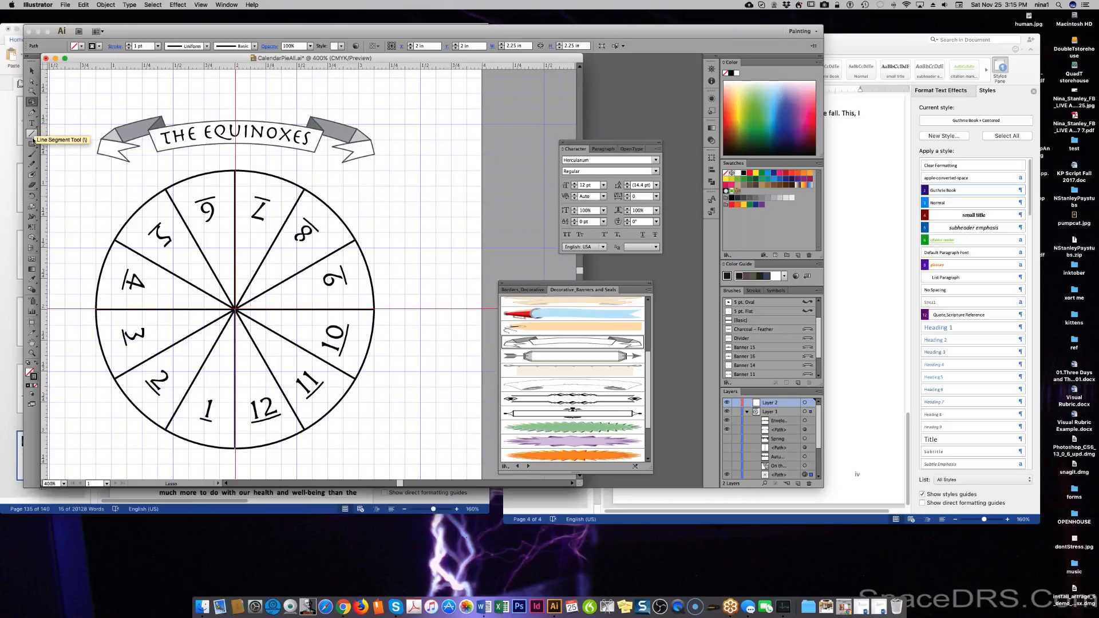
{"action": "left_click", "coordinate": [33, 93]}
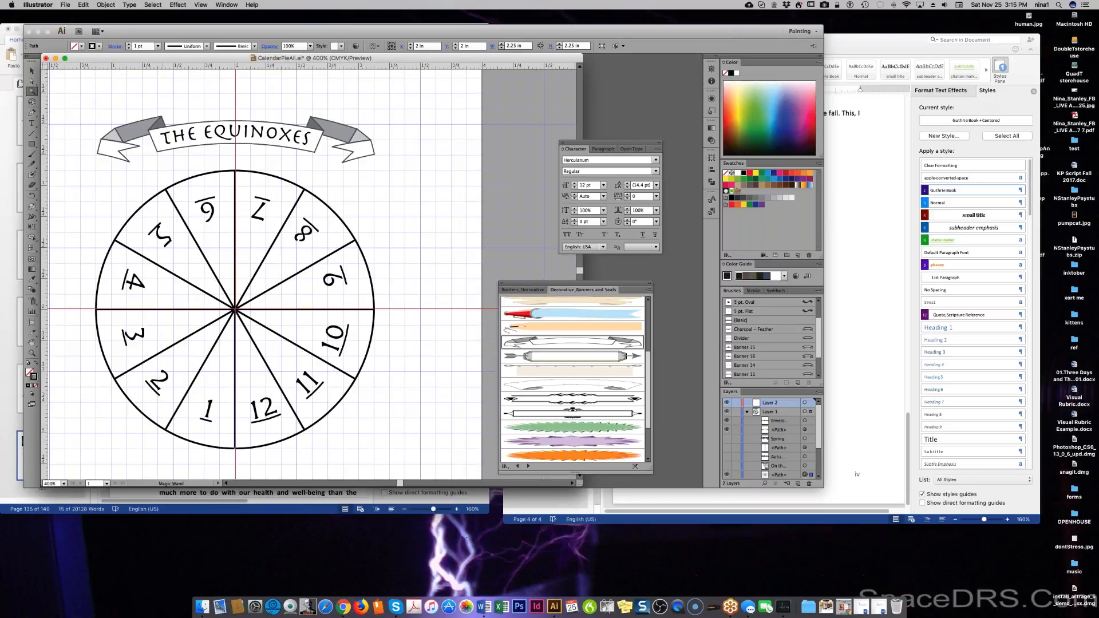
{"action": "left_click", "coordinate": [222, 406]}
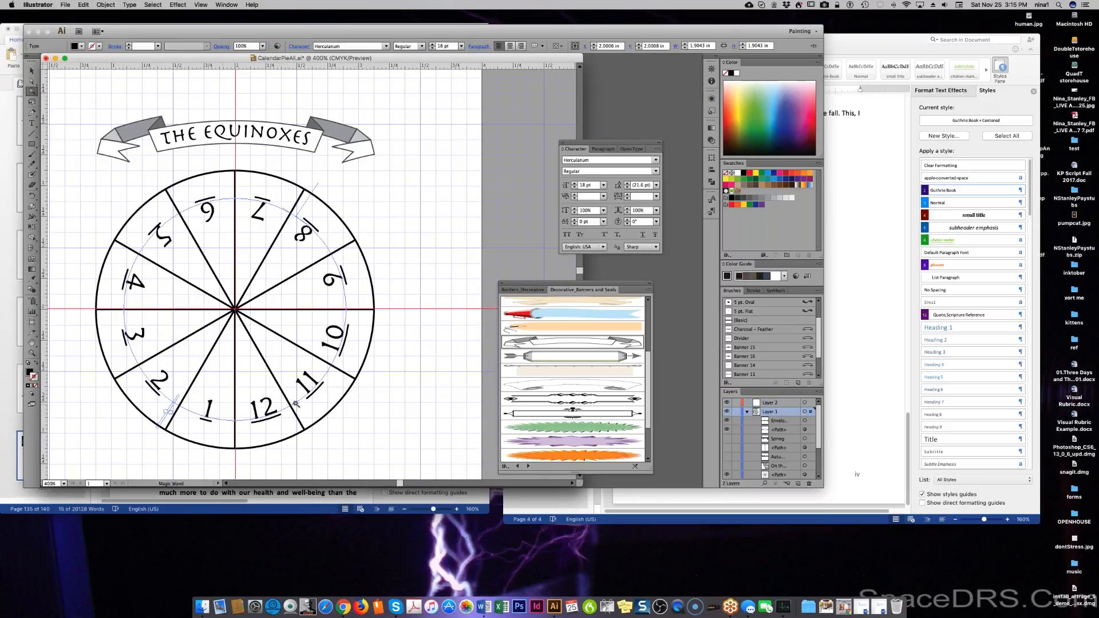
{"action": "scroll", "coordinate": [795, 475], "scroll_direction": "down", "scroll_amount": 1}
{"action": "left_click", "coordinate": [789, 468]}
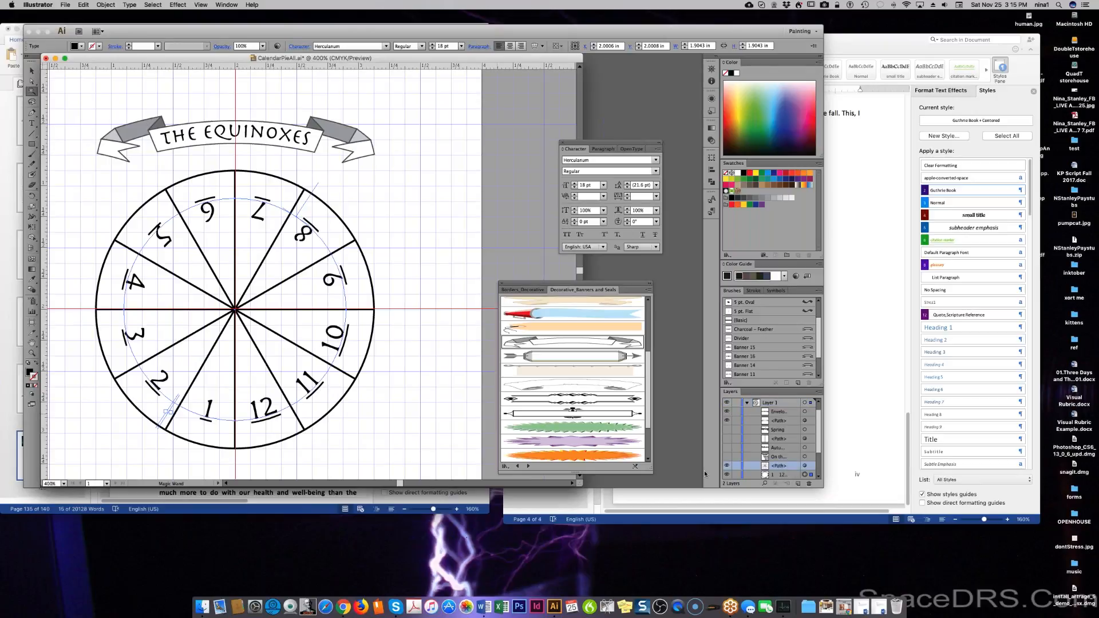
{"action": "left_click", "coordinate": [211, 431]}
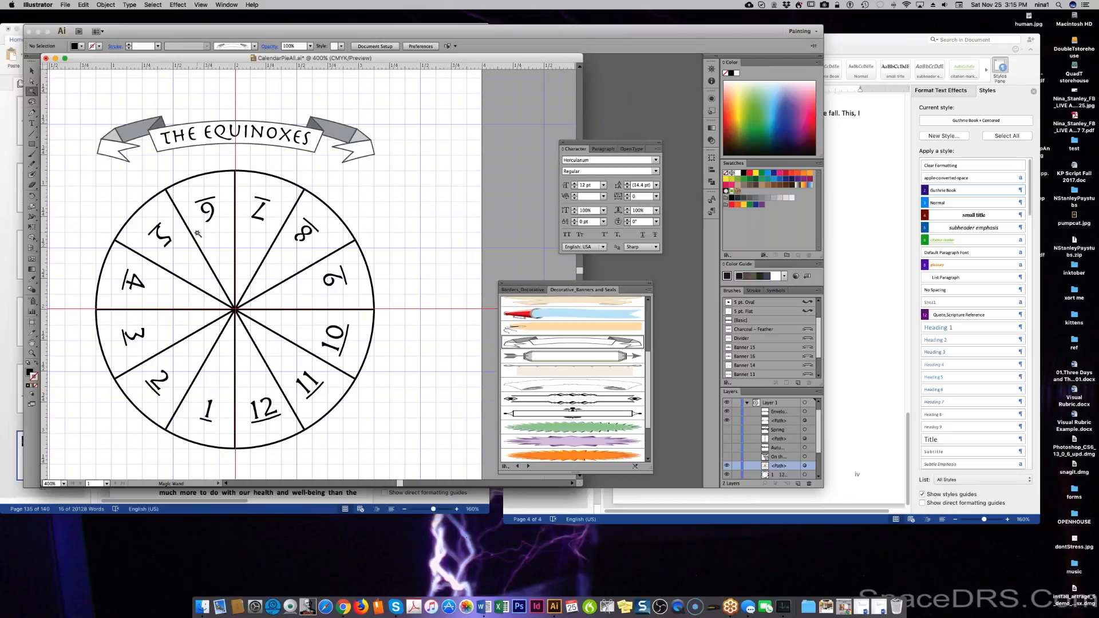
{"action": "left_click", "coordinate": [33, 176]}
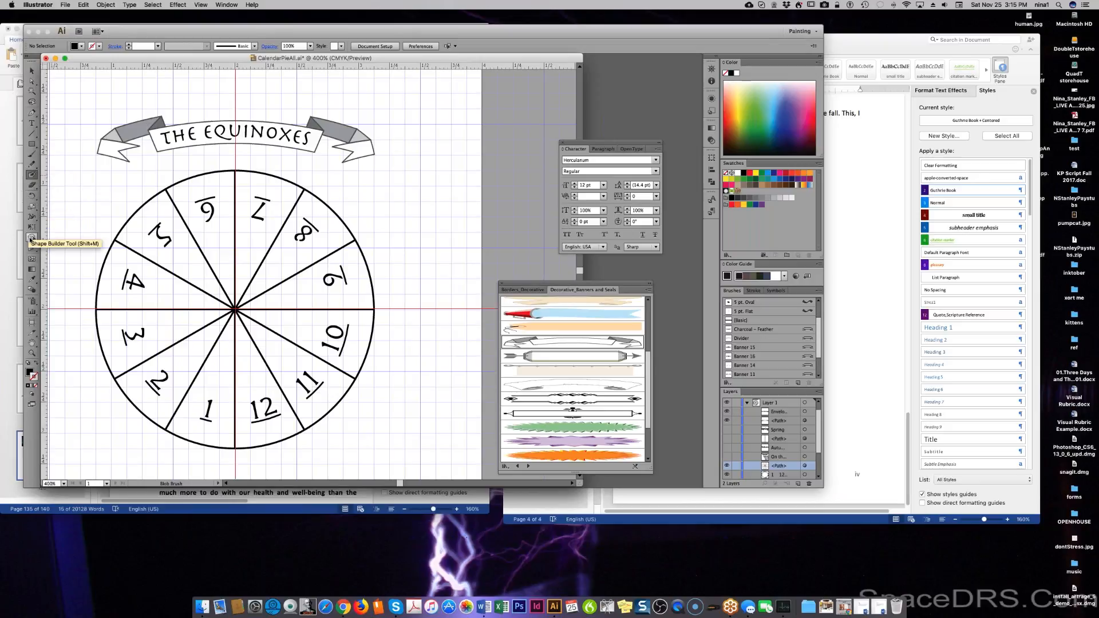
Switch to the Shape Builder tool, glancing at its Live Paint flyout.
{"action": "left_click", "coordinate": [31, 239]}
{"action": "left_click", "coordinate": [32, 238]}
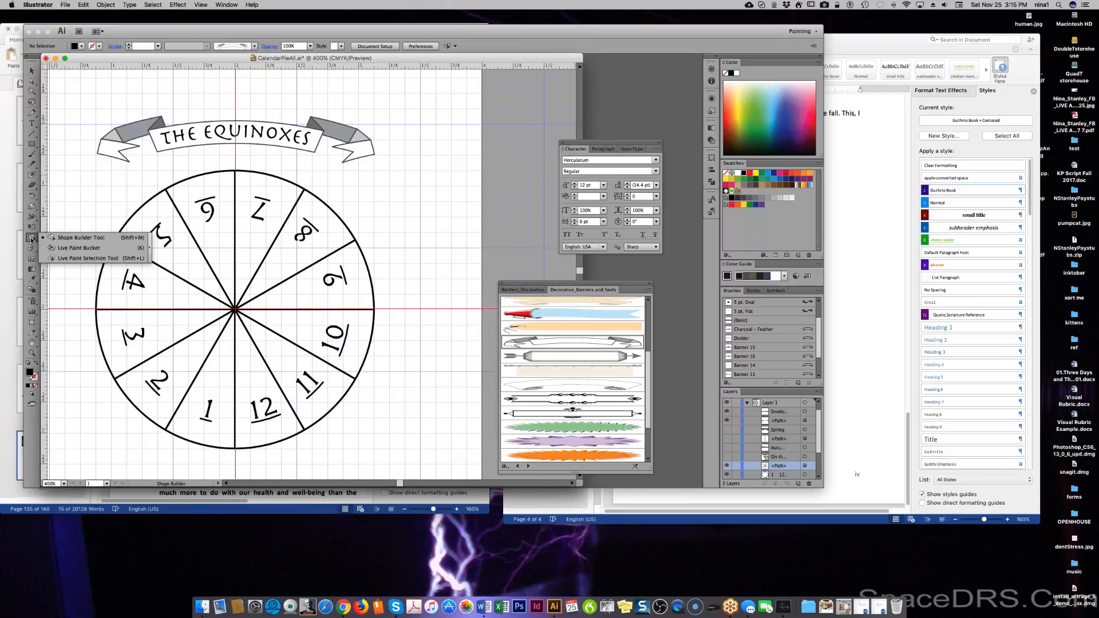
{"action": "left_click", "coordinate": [80, 243]}
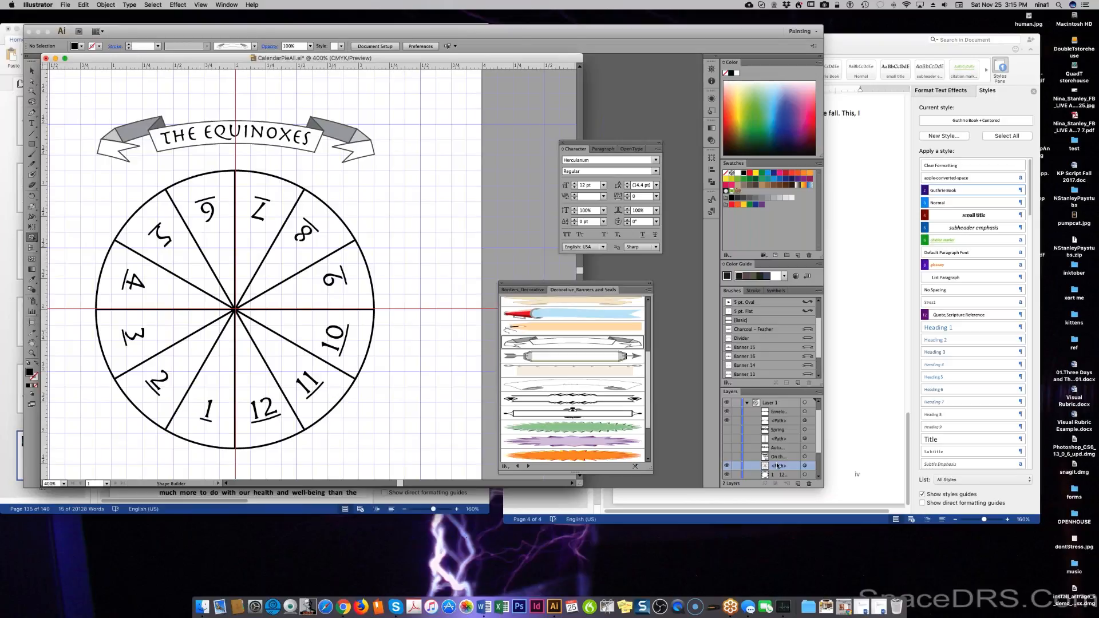
Select the pie's outer circle path and its dividing lines path in the Layers panel.
{"action": "scroll", "coordinate": [777, 465], "scroll_direction": "down", "scroll_amount": 4}
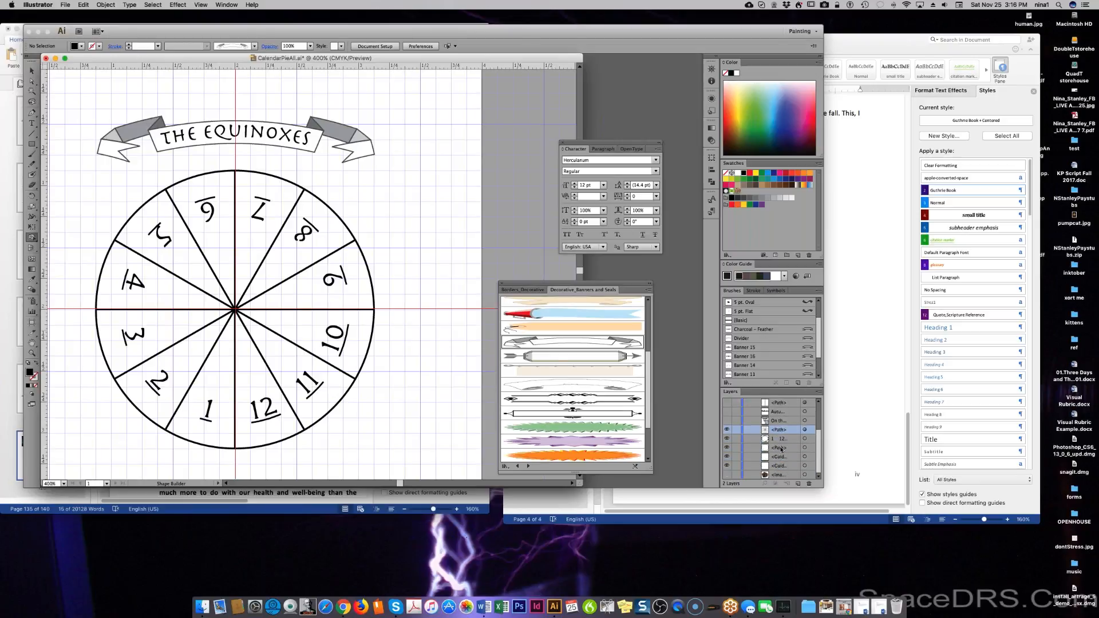
{"action": "left_click", "coordinate": [781, 447]}
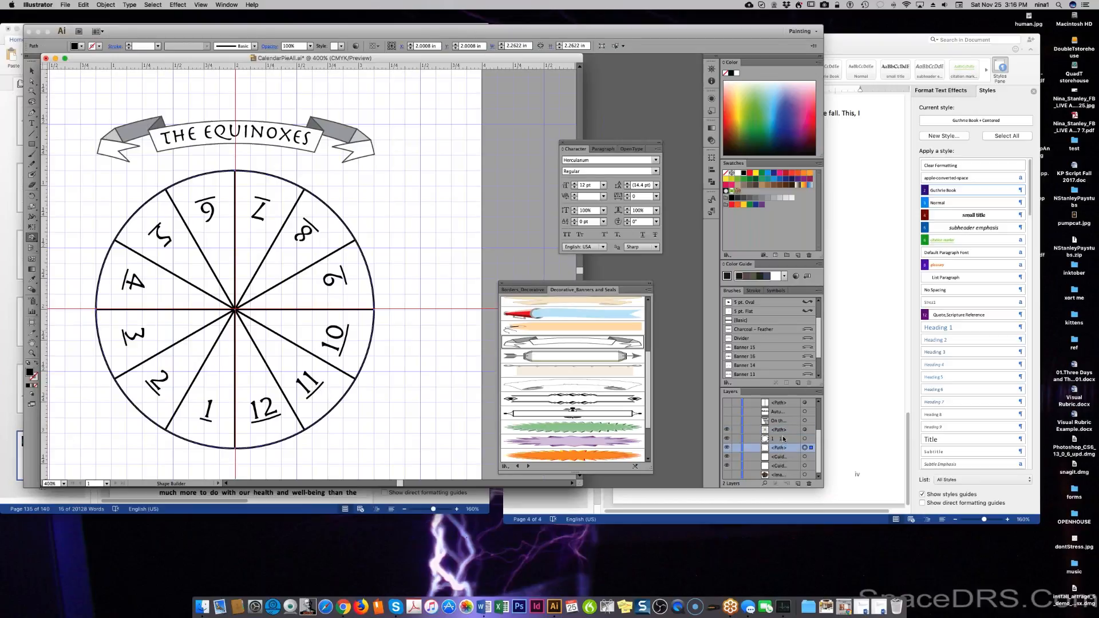
{"action": "left_click", "coordinate": [784, 430], "text": "super"}
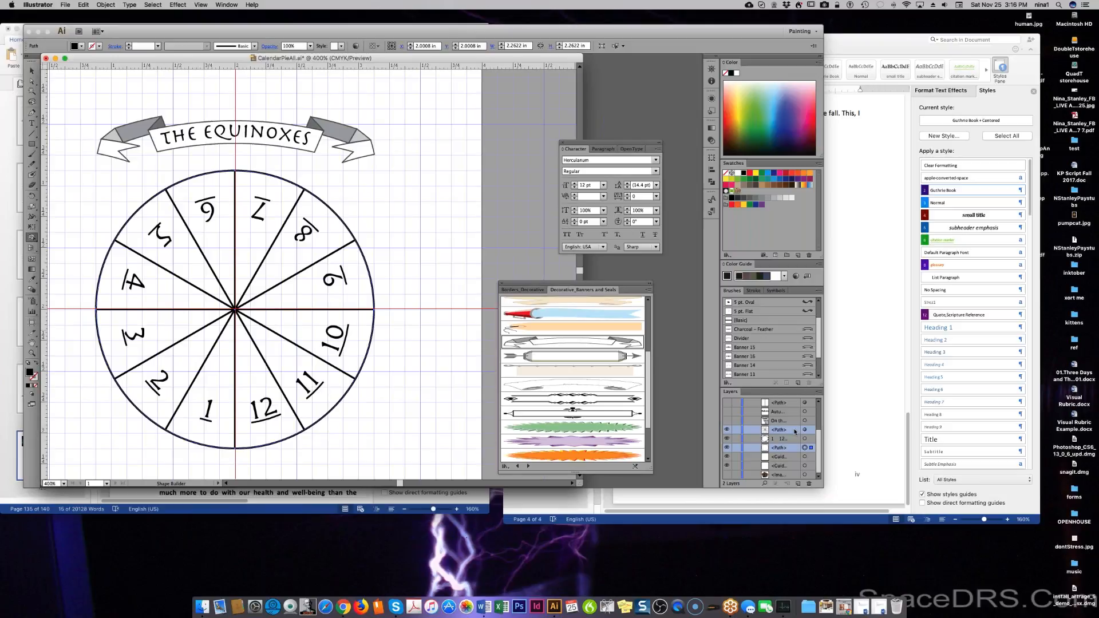
Duplicate the selected circle and dividing-line paths from the Layers panel menu.
{"action": "left_click", "coordinate": [798, 484]}
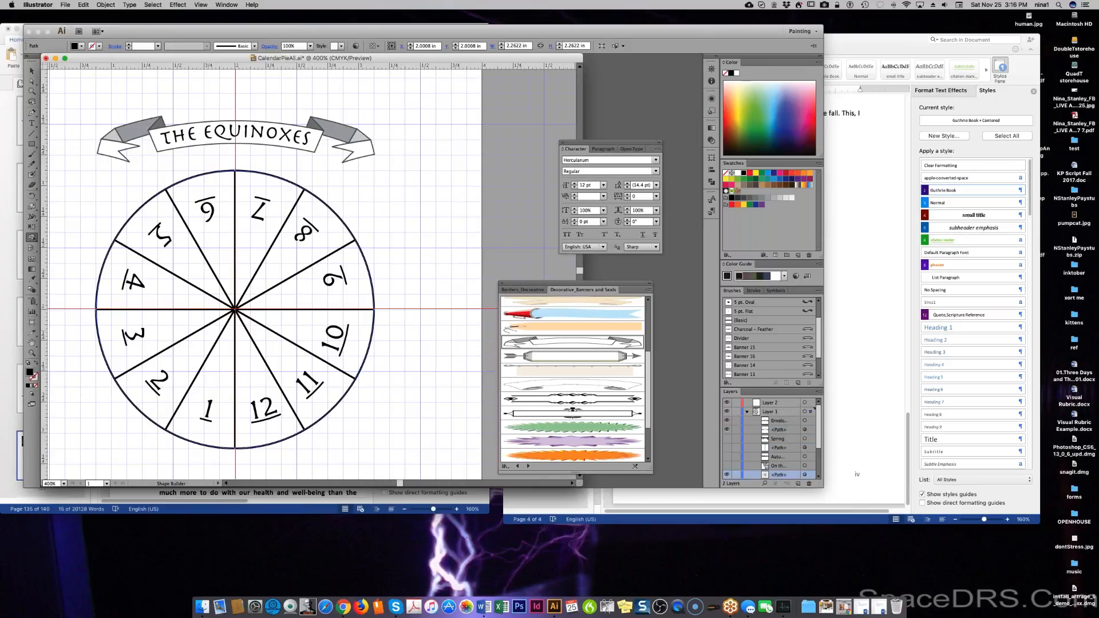
{"action": "left_click", "coordinate": [819, 392]}
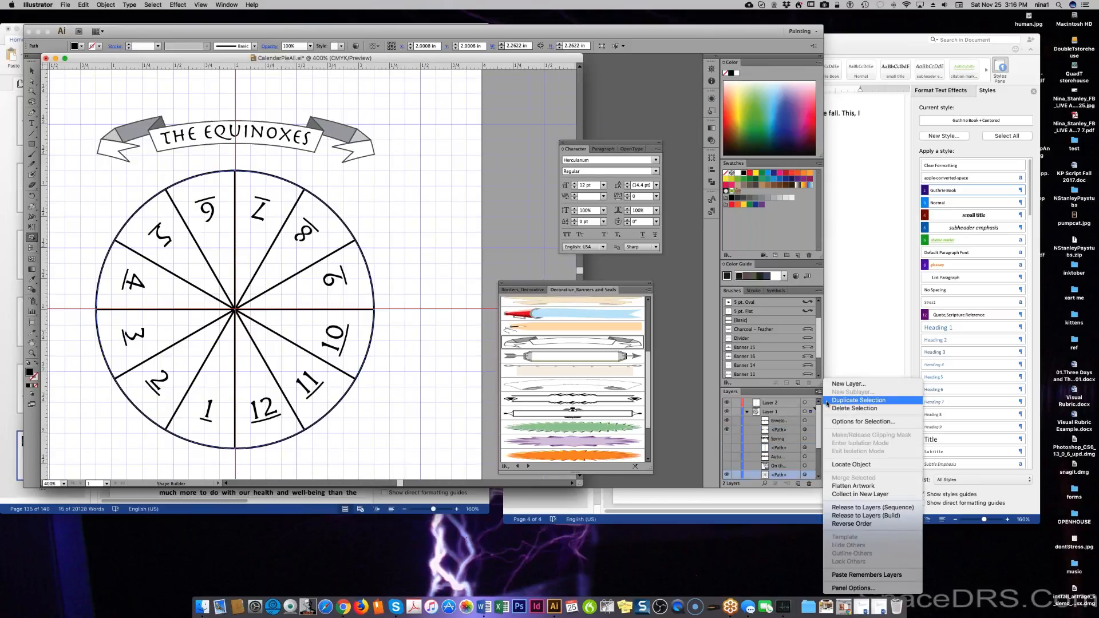
{"action": "left_click", "coordinate": [857, 401]}
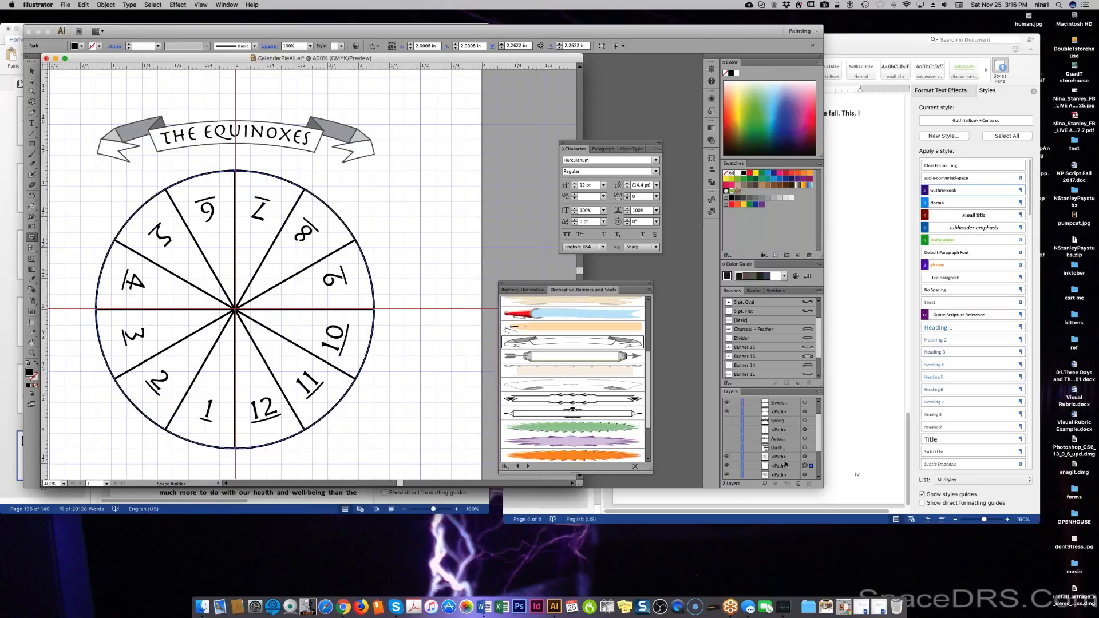
Collect both duplicated paths into a new Layer 3, move it to the top, and make it active.
{"action": "left_click", "coordinate": [786, 459]}
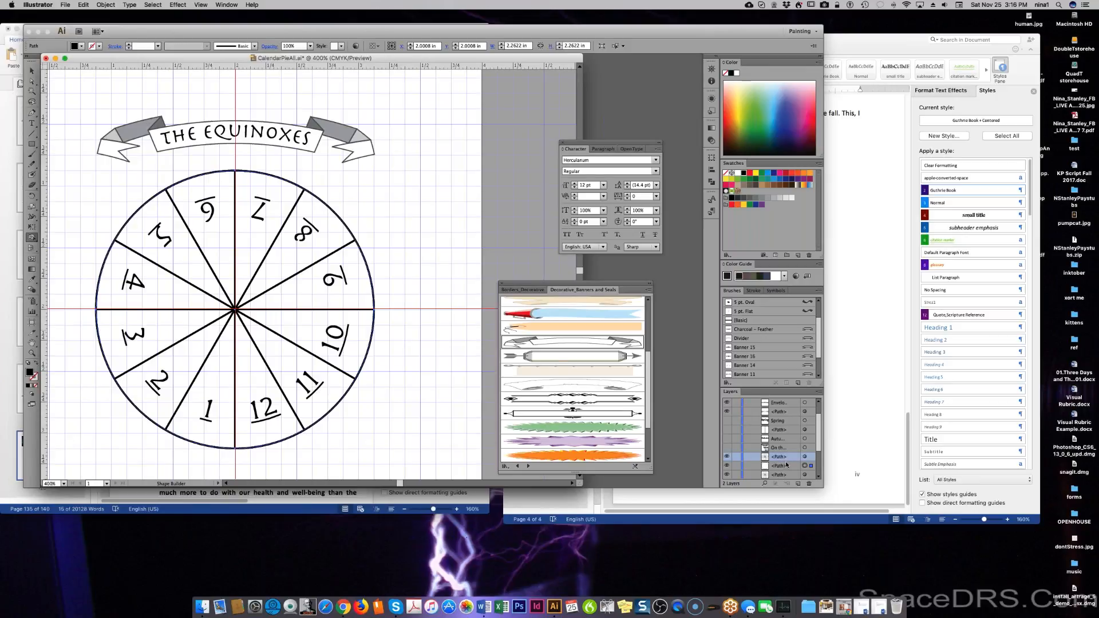
{"action": "left_click", "coordinate": [786, 467], "text": "shift"}
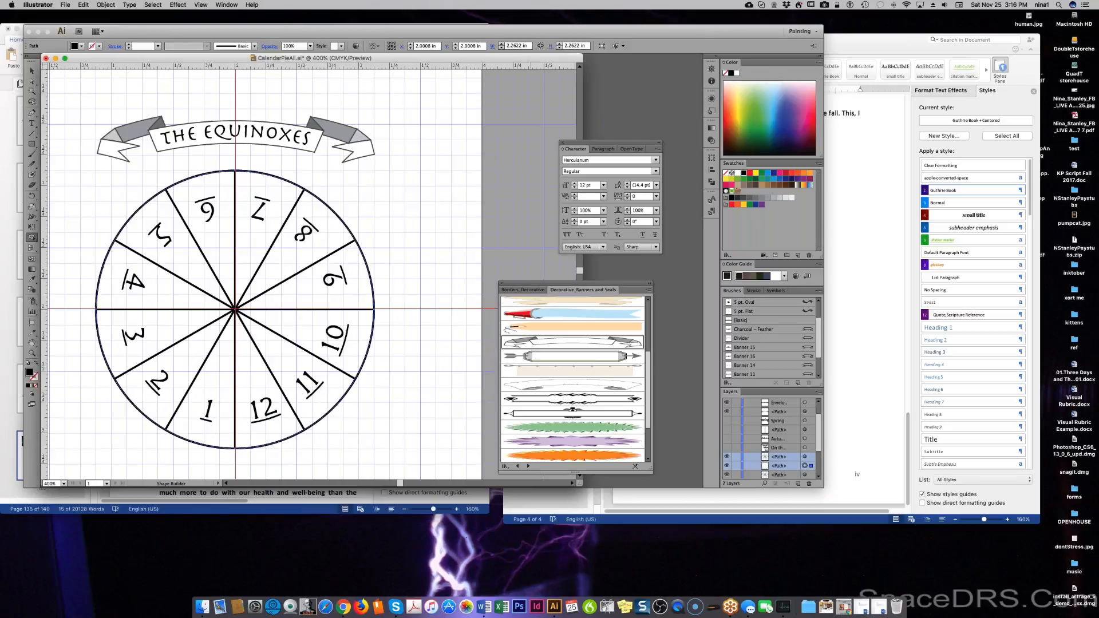
{"action": "left_click", "coordinate": [818, 392]}
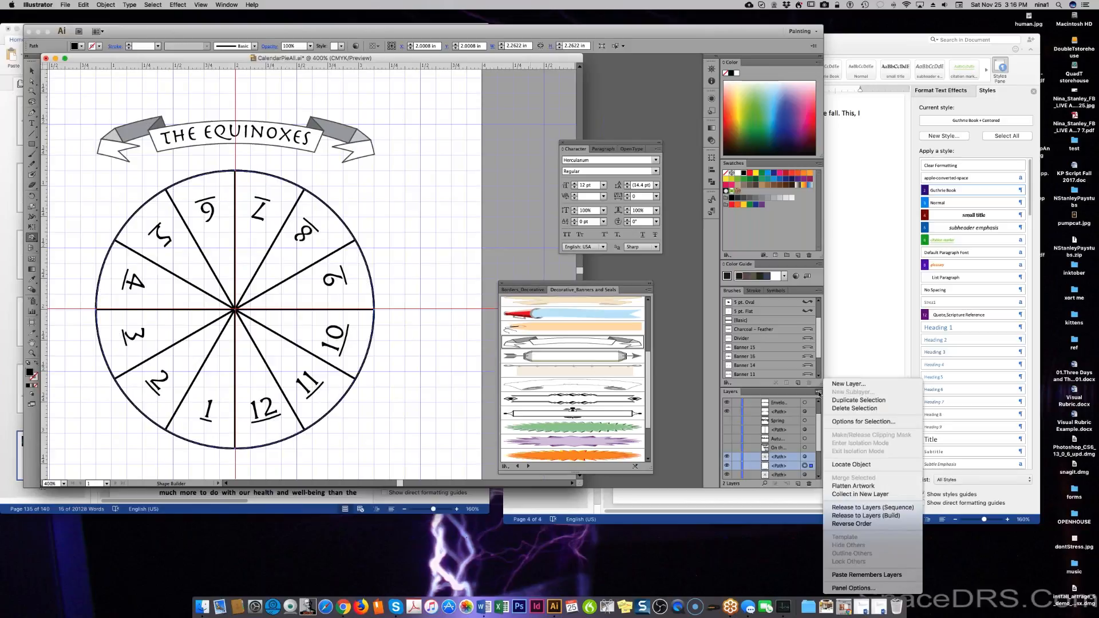
{"action": "left_click", "coordinate": [846, 495]}
{"action": "left_click_drag", "start_coordinate": [789, 458], "coordinate": [809, 483]}
{"action": "scroll", "coordinate": [785, 413], "scroll_direction": "up", "scroll_amount": 1}
{"action": "left_click", "coordinate": [781, 404]}
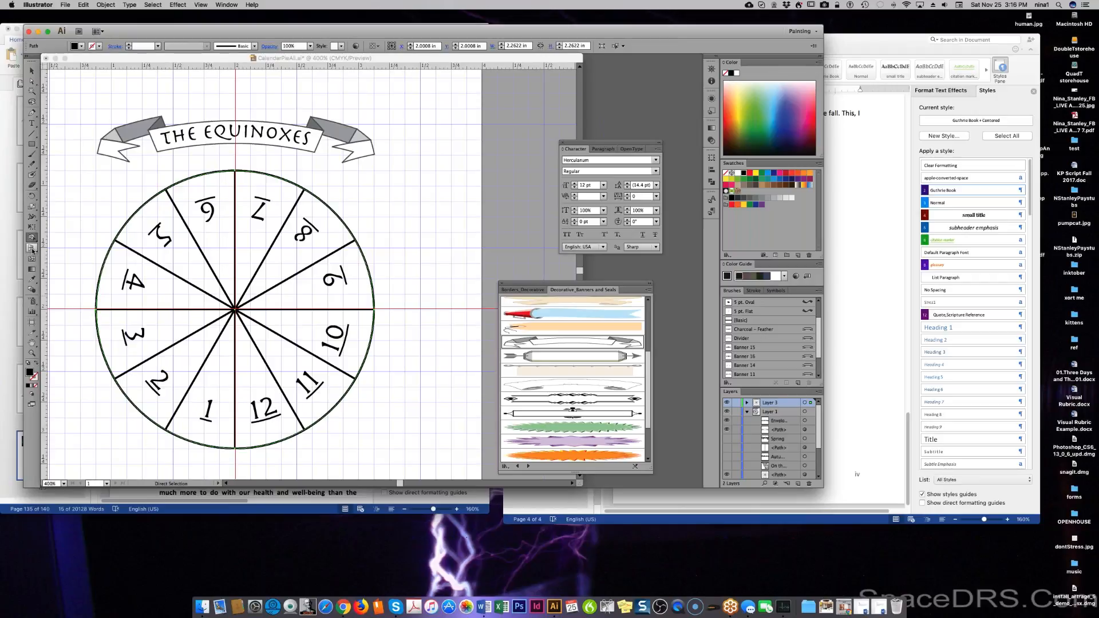
{"action": "key", "text": "super"}
{"action": "key", "text": "super"}
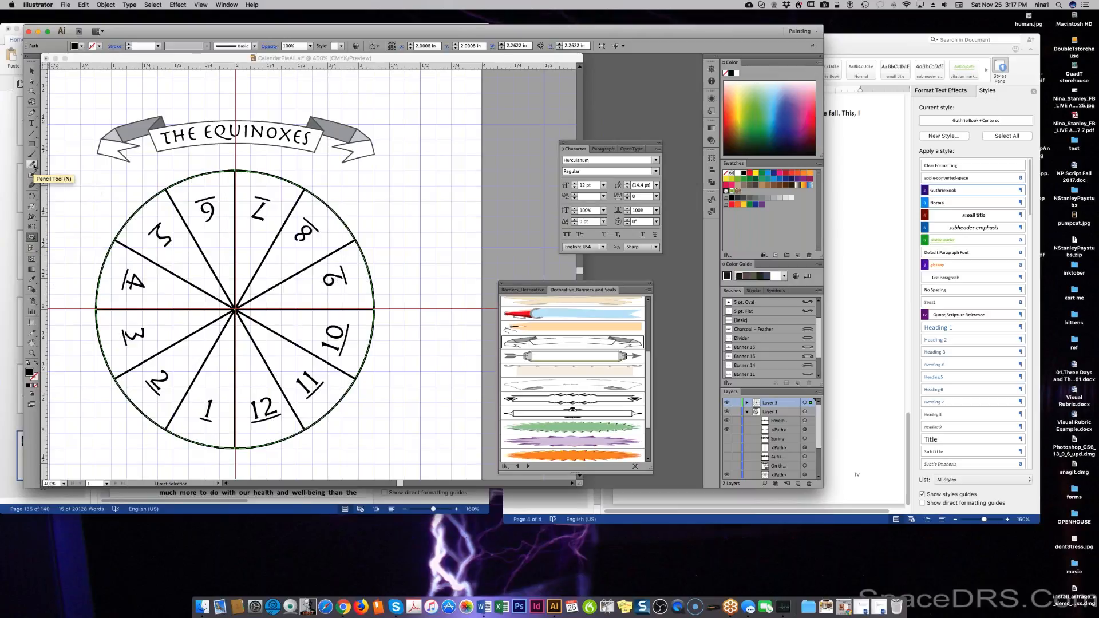
{"action": "left_click", "coordinate": [33, 156]}
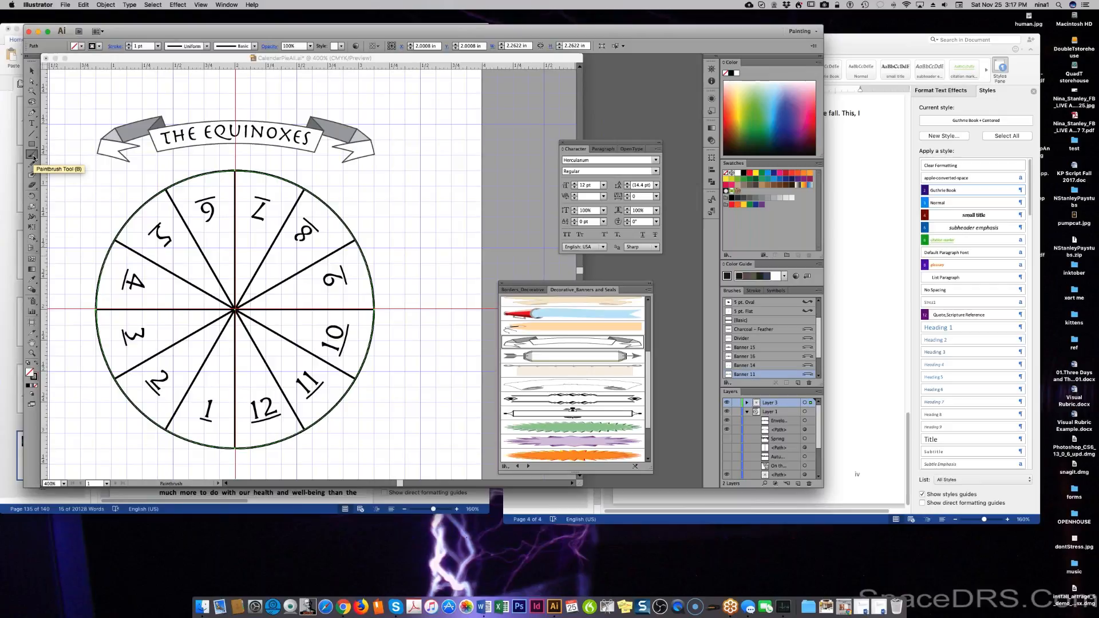
{"action": "left_click", "coordinate": [33, 289]}
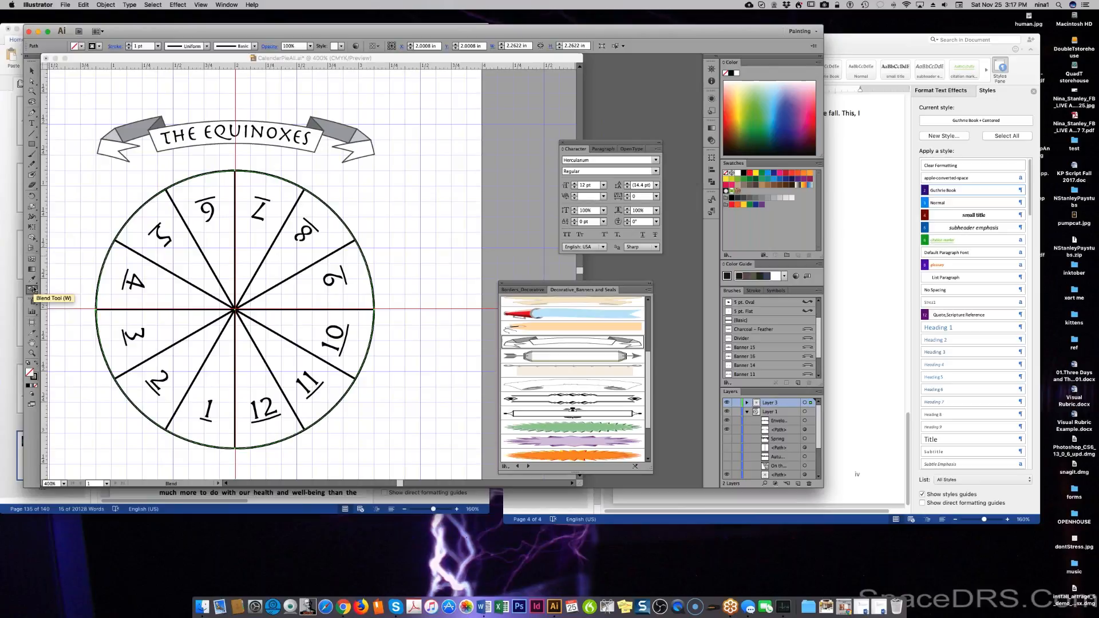
{"action": "left_click", "coordinate": [32, 238]}
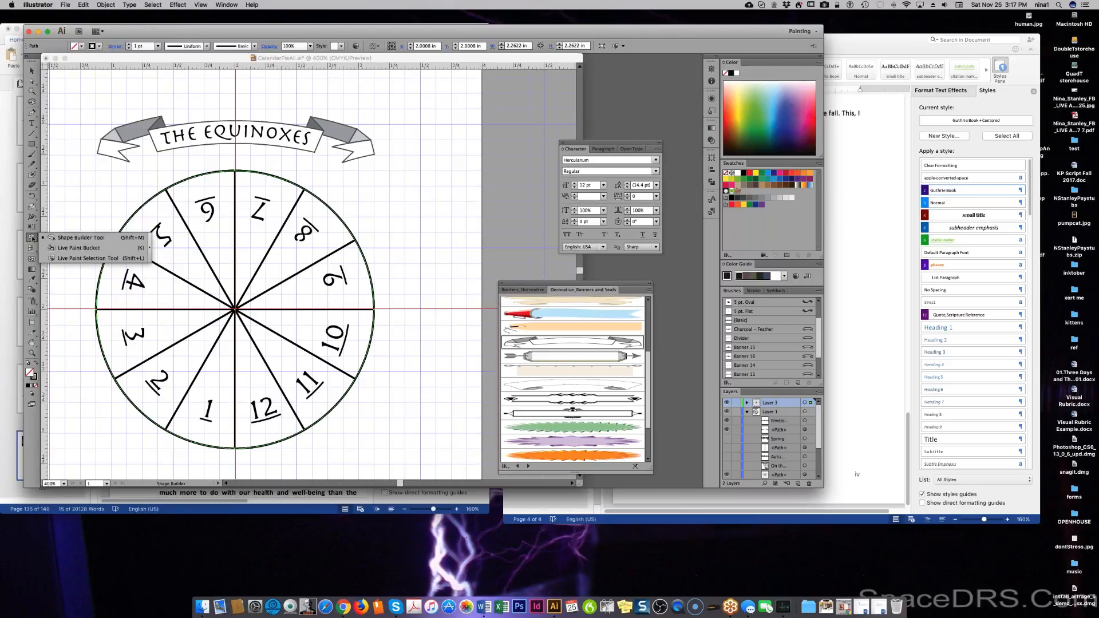
{"action": "left_click", "coordinate": [75, 258]}
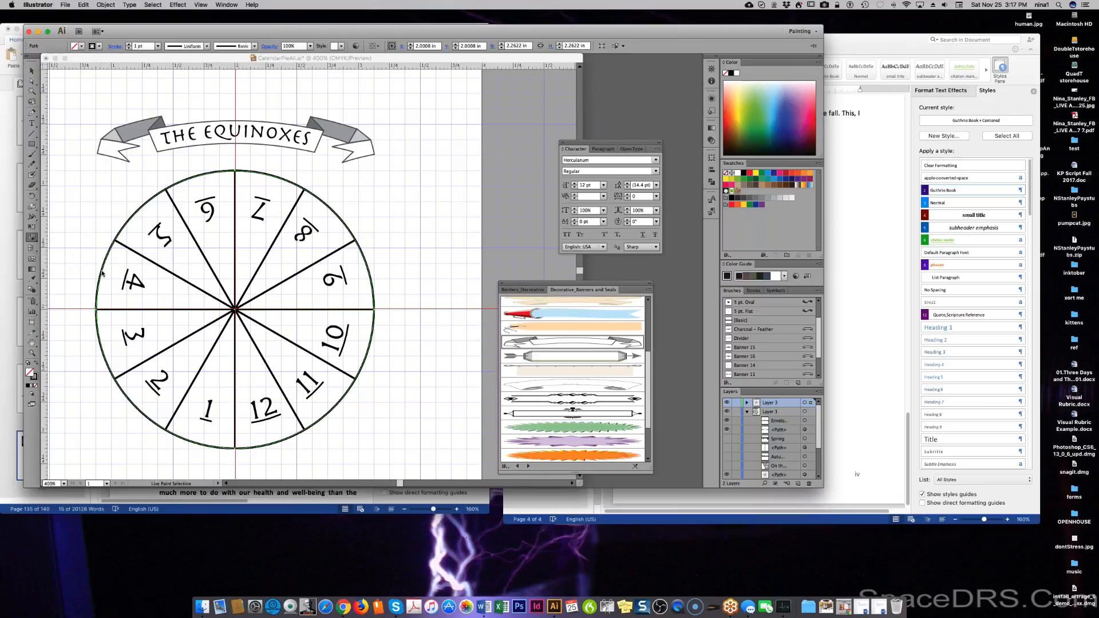
{"action": "left_click", "coordinate": [784, 404]}
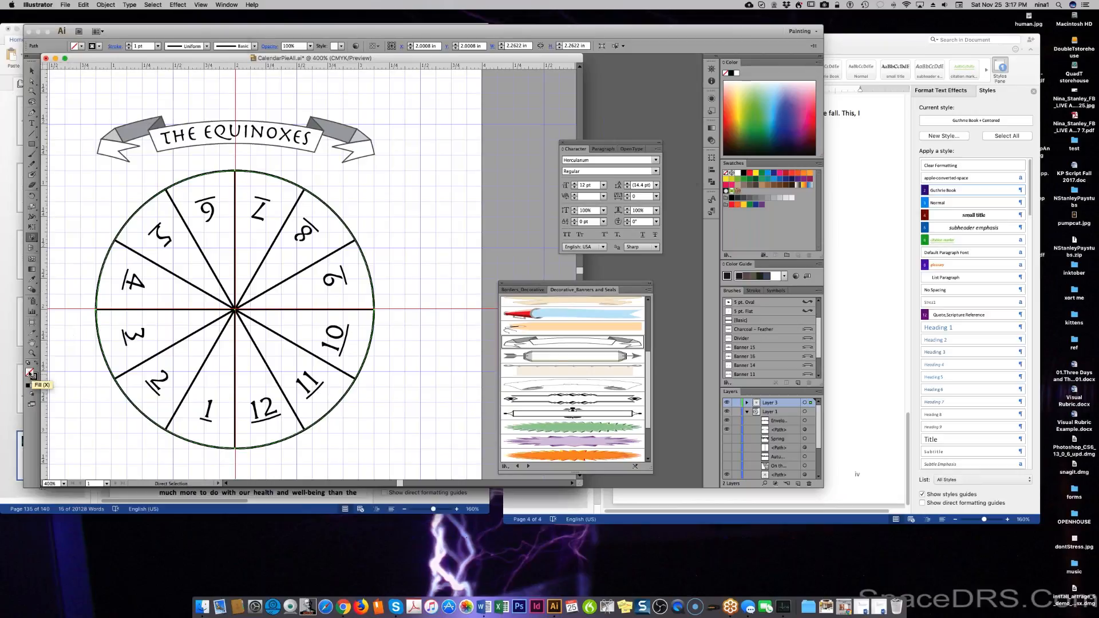
Set the fill colour to light grey d6d6d6.
{"action": "double_click", "coordinate": [31, 373]}
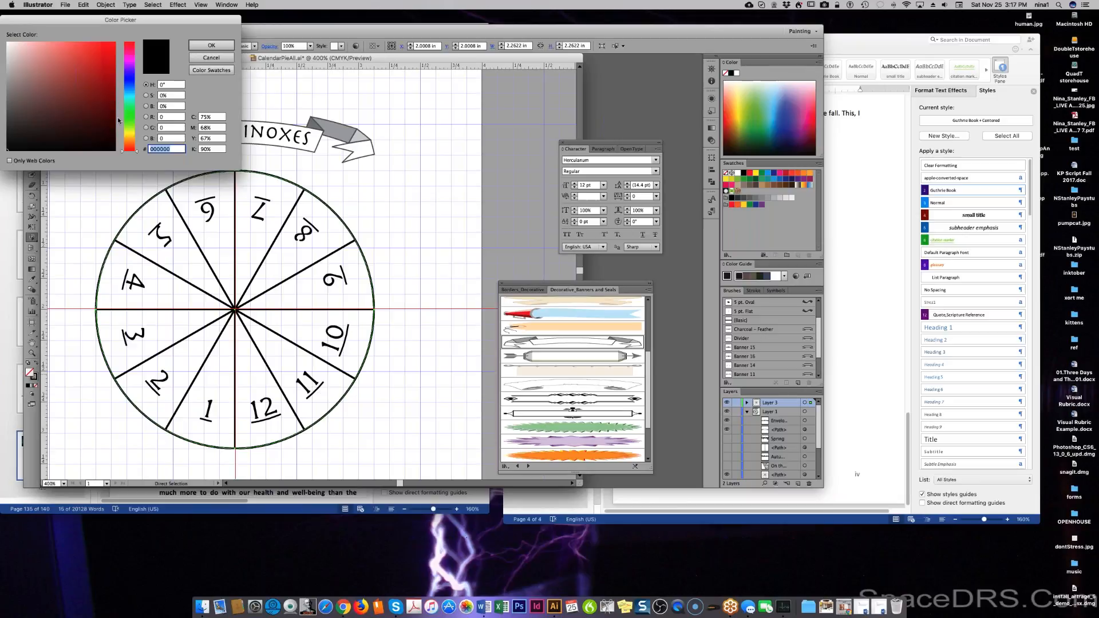
{"action": "left_click", "coordinate": [7, 59]}
{"action": "left_click", "coordinate": [212, 47]}
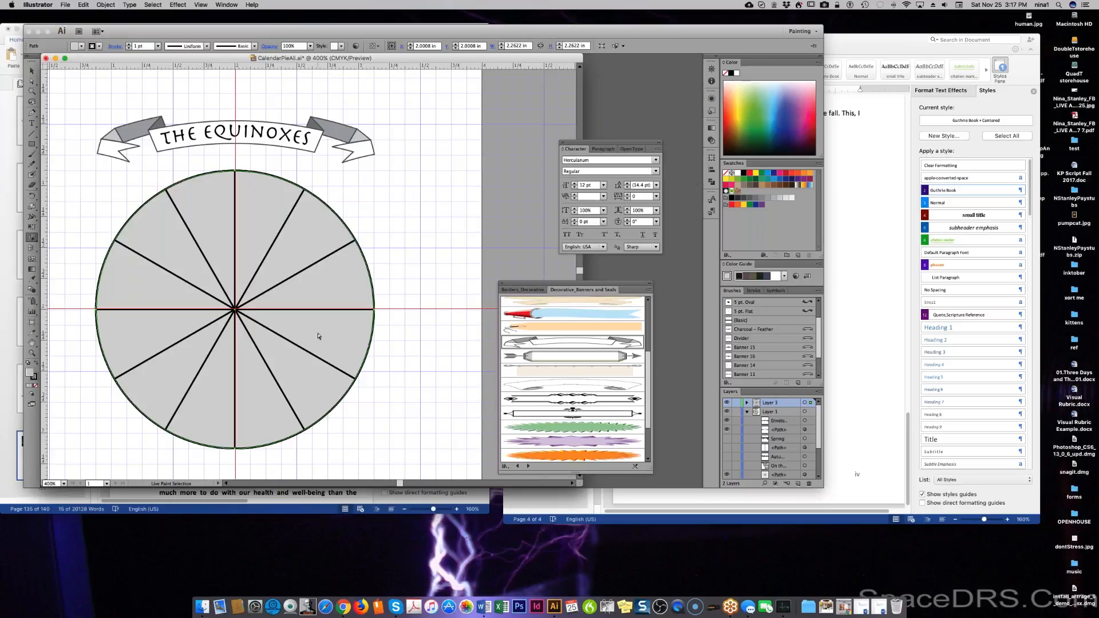
Change the fill to None and select both paths in Layer 3.
{"action": "key", "text": "slash"}
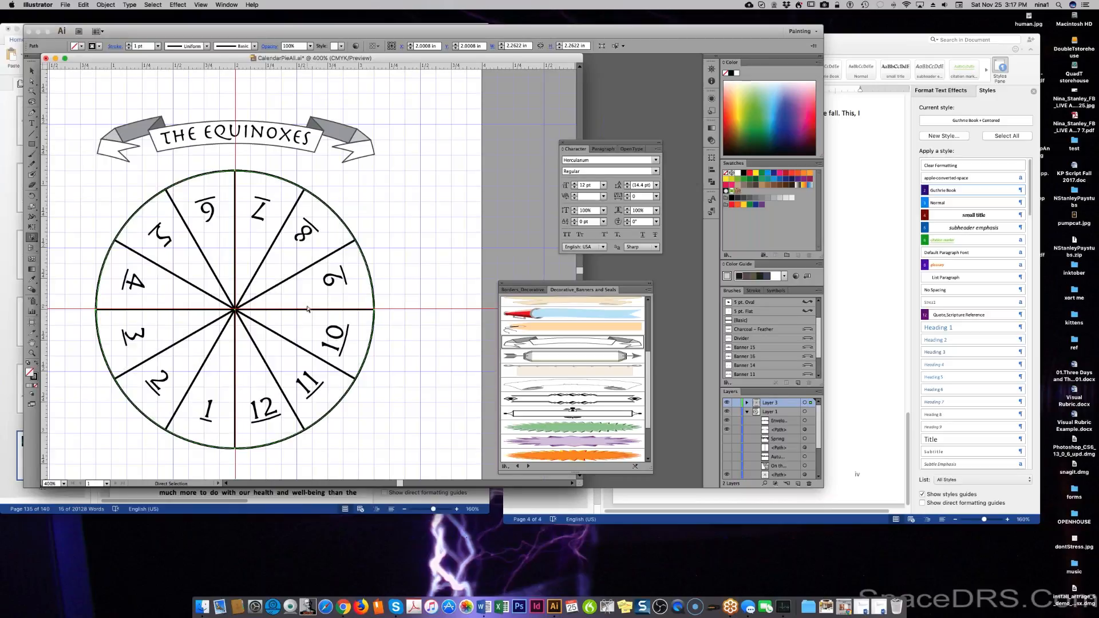
{"action": "left_click", "coordinate": [748, 404]}
{"action": "left_click", "coordinate": [789, 421]}
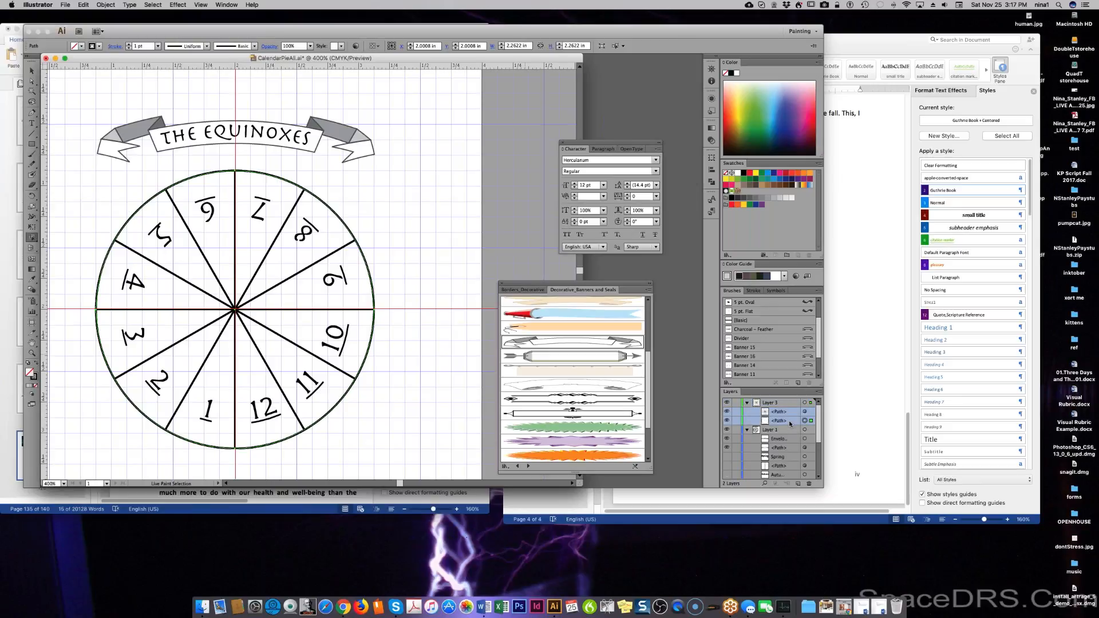
Select both wheel paths in Layer 3.
{"action": "left_click", "coordinate": [819, 393]}
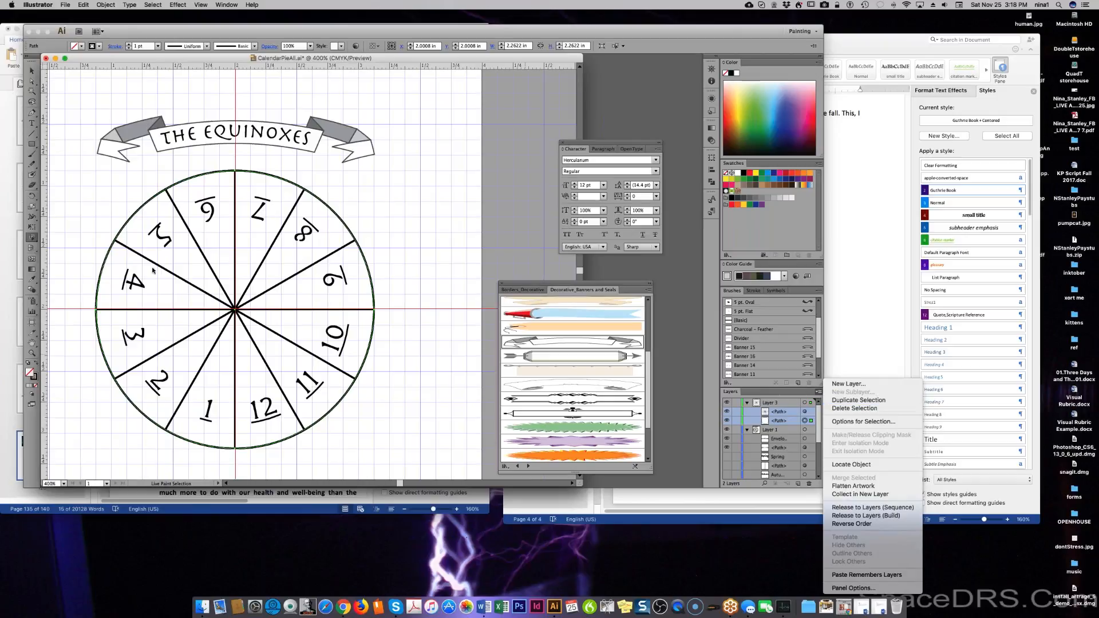
{"action": "left_click", "coordinate": [809, 415]}
{"action": "left_click", "coordinate": [811, 413], "text": "shift"}
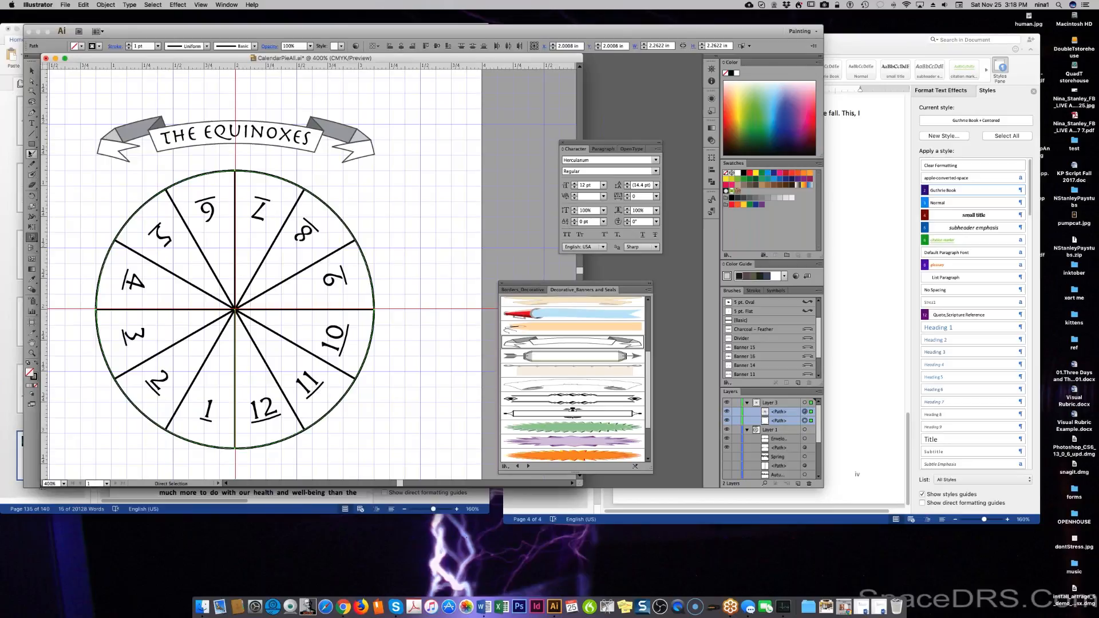
Click the wheel with the Live Paint Bucket and confirm the Live Paint group conversion.
{"action": "left_click", "coordinate": [33, 238]}
{"action": "left_click", "coordinate": [33, 237]}
{"action": "left_click", "coordinate": [77, 248]}
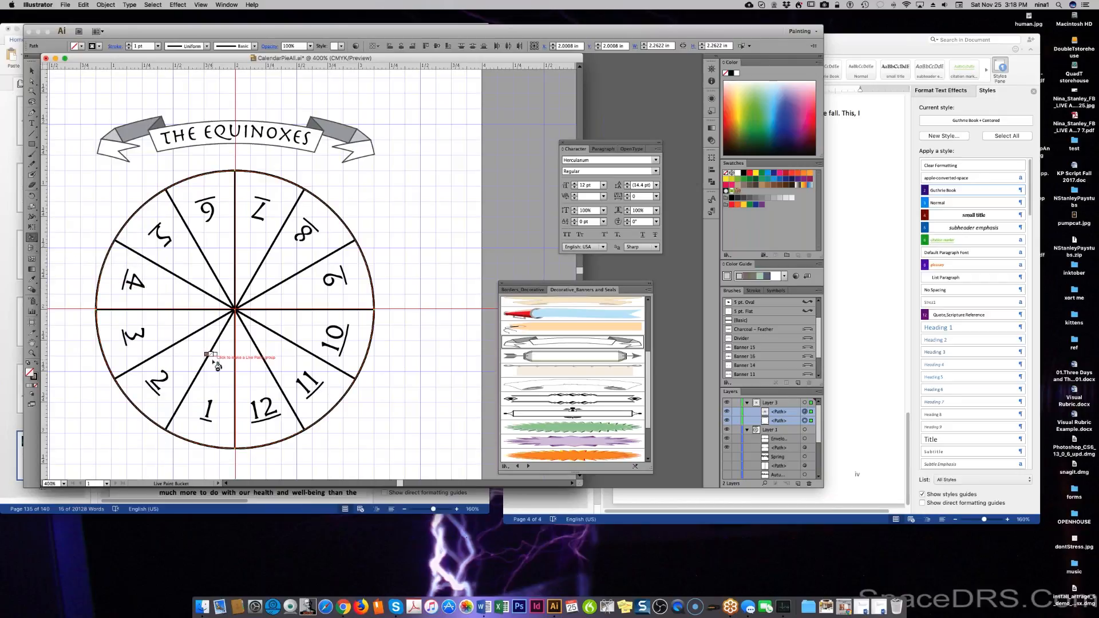
{"action": "left_click", "coordinate": [208, 363]}
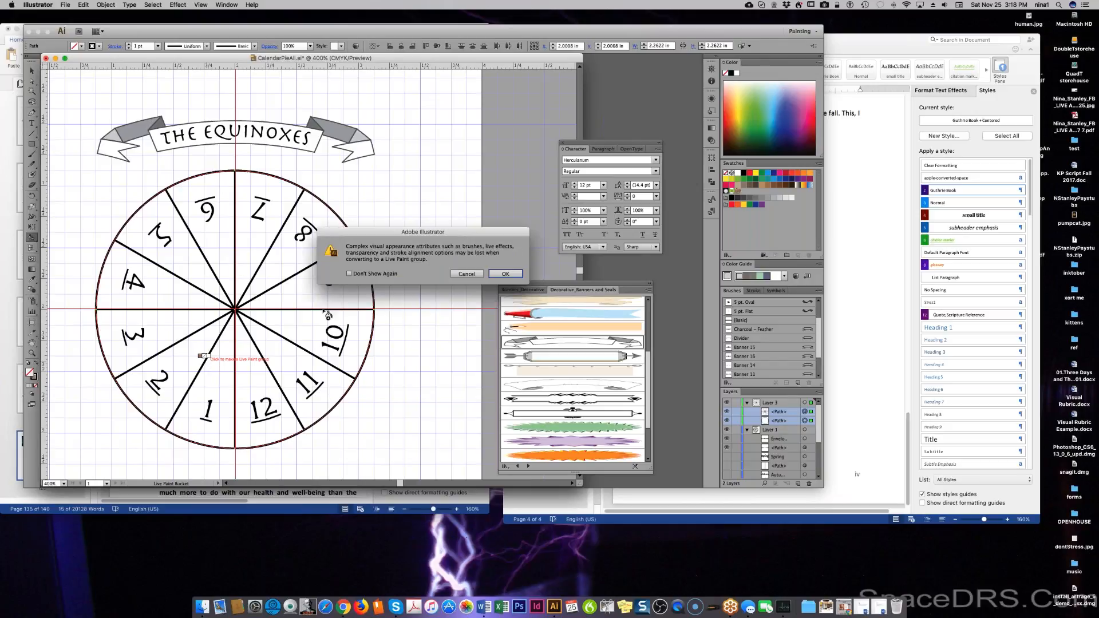
{"action": "left_click", "coordinate": [502, 274]}
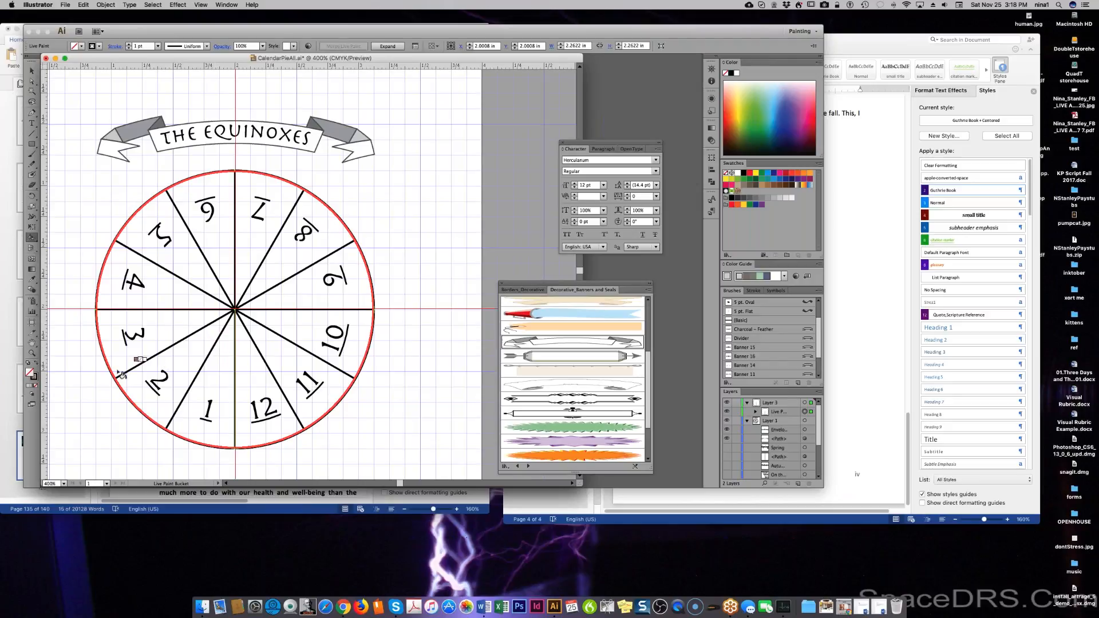
{"action": "key", "text": "a"}
{"action": "key", "text": "k"}
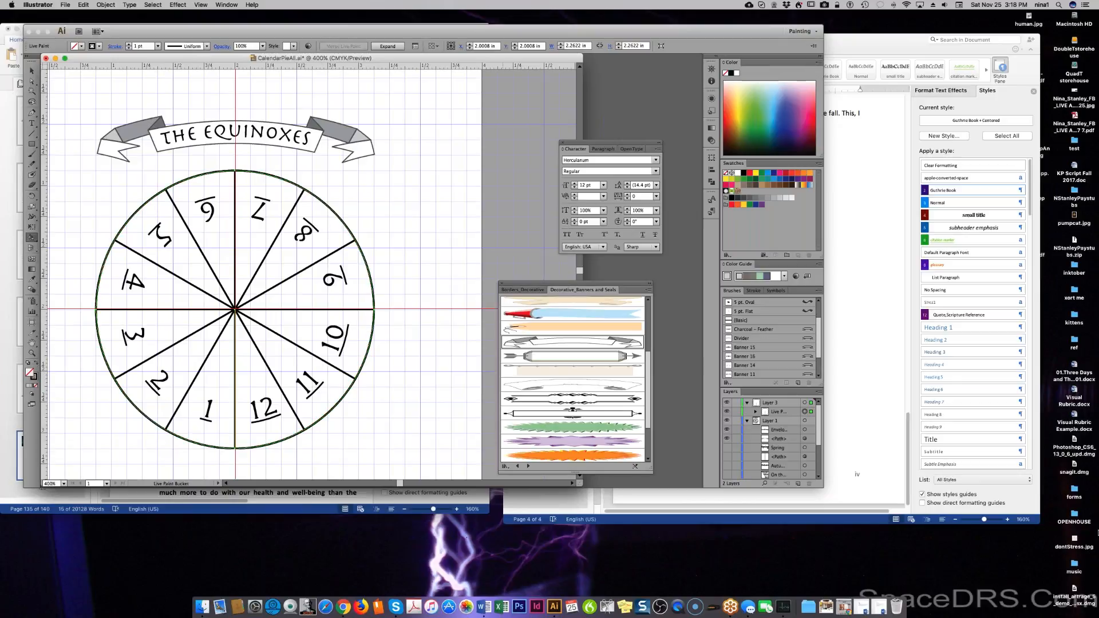
Expand the Live Paint group, try Flatten Artwork, then undo it.
{"action": "left_click", "coordinate": [792, 414]}
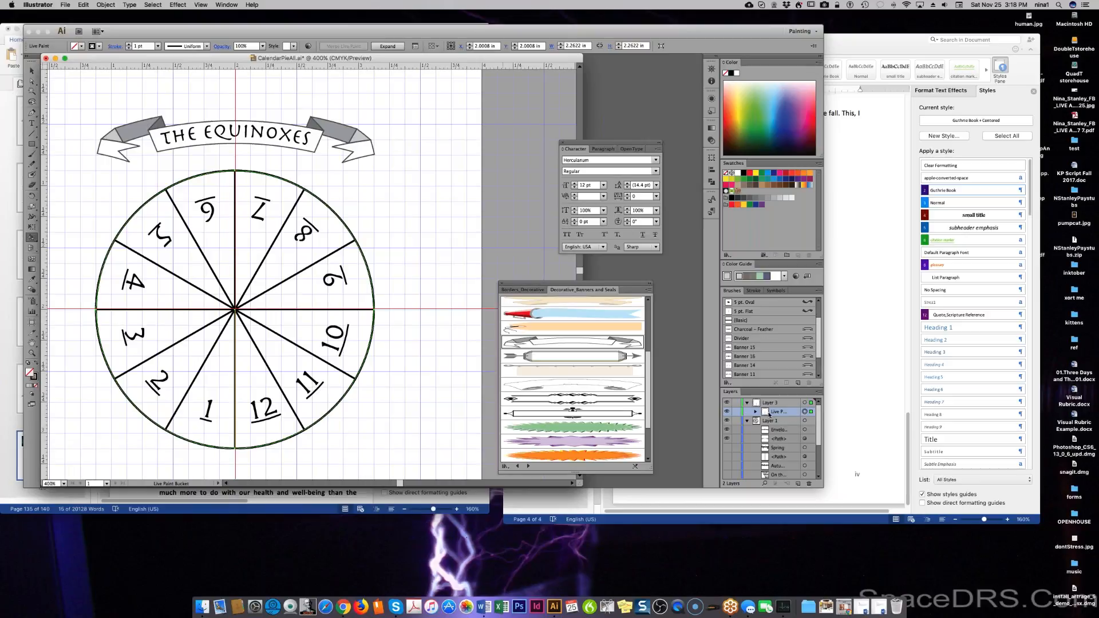
{"action": "left_click", "coordinate": [755, 412]}
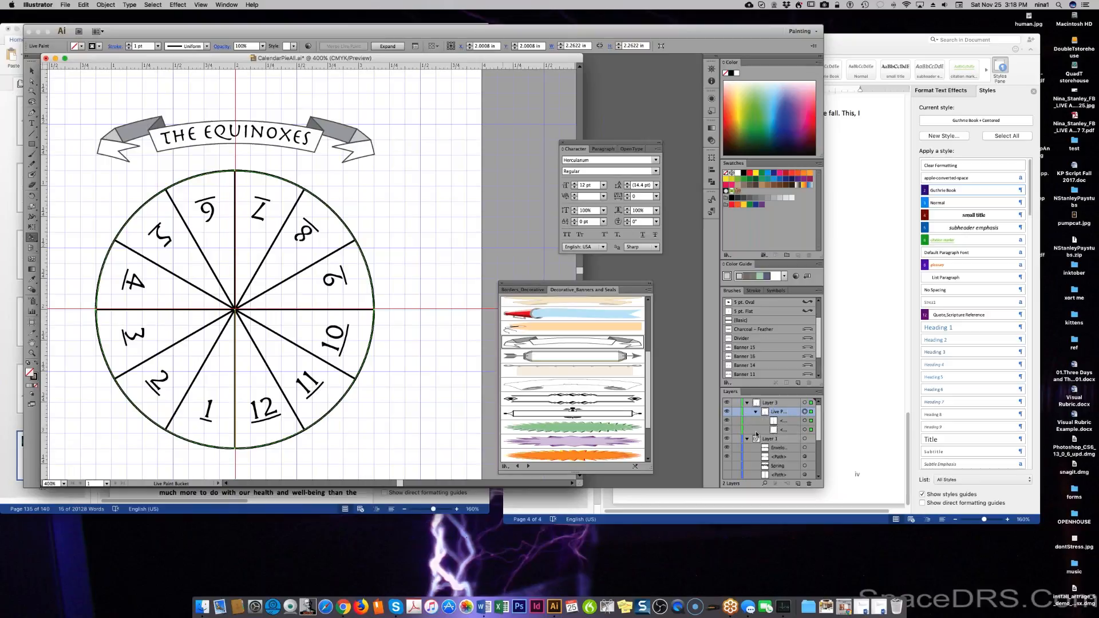
{"action": "left_click", "coordinate": [793, 431], "text": "shift"}
{"action": "left_click", "coordinate": [793, 413]}
{"action": "left_click", "coordinate": [795, 431], "text": "shift"}
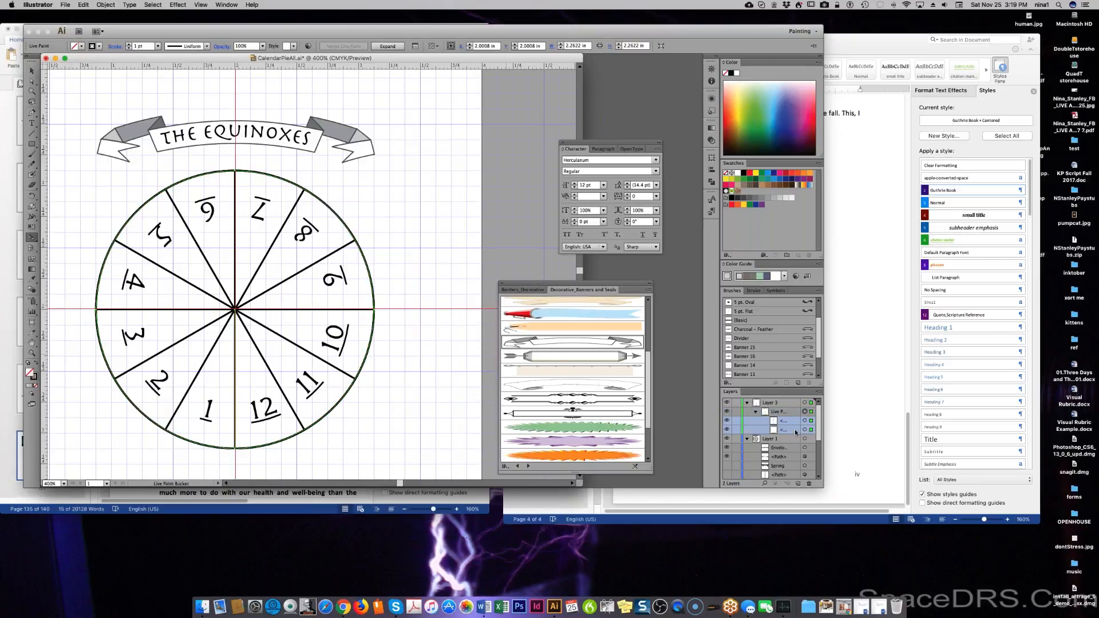
{"action": "left_click", "coordinate": [818, 393]}
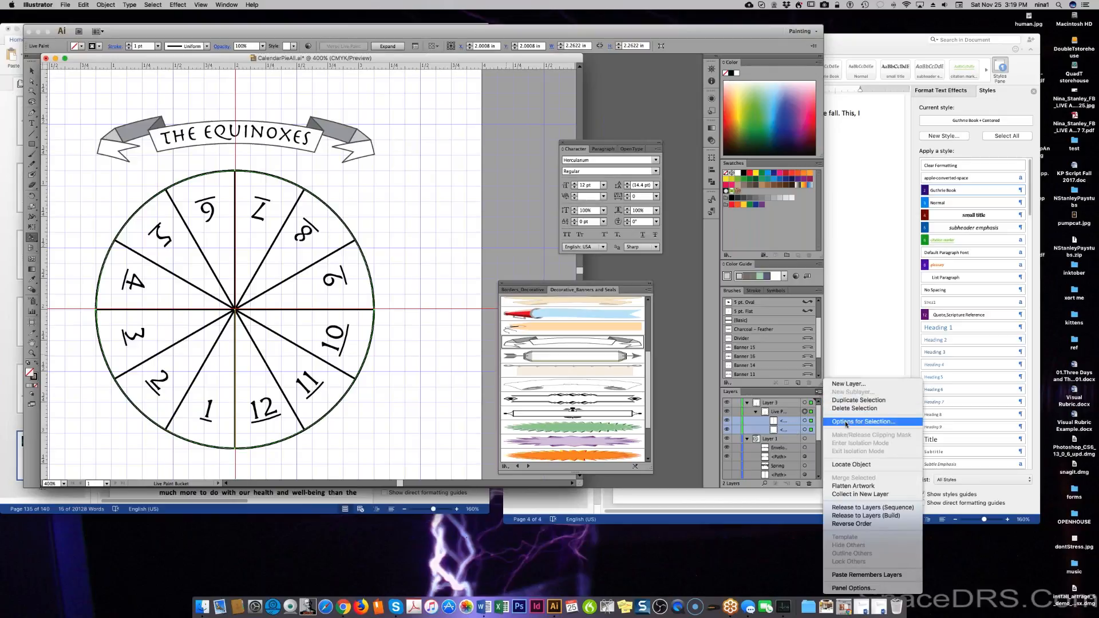
{"action": "left_click", "coordinate": [854, 487]}
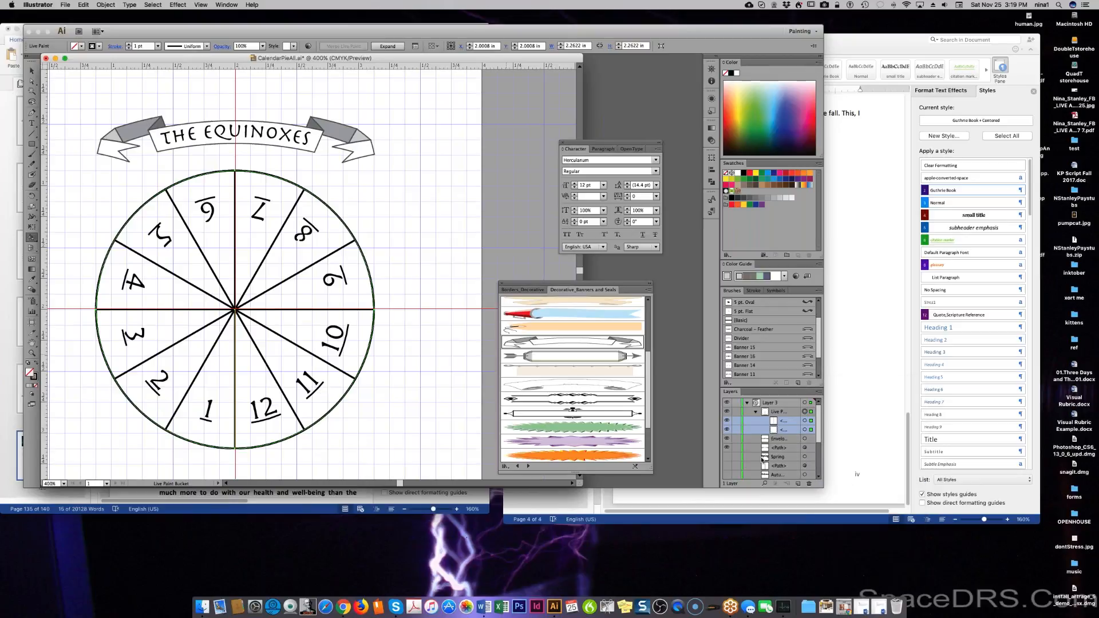
{"action": "key", "text": "super+z"}
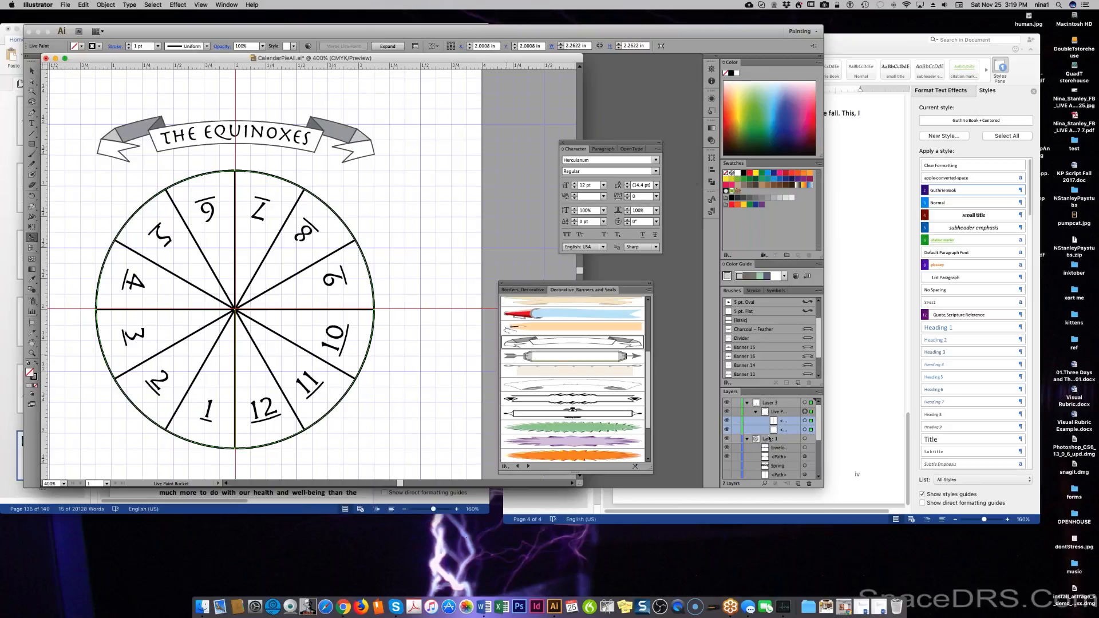
Delete the Live Paint group via the Layers panel menu and select Layer 3.
{"action": "left_click", "coordinate": [783, 421]}
{"action": "left_click", "coordinate": [783, 412]}
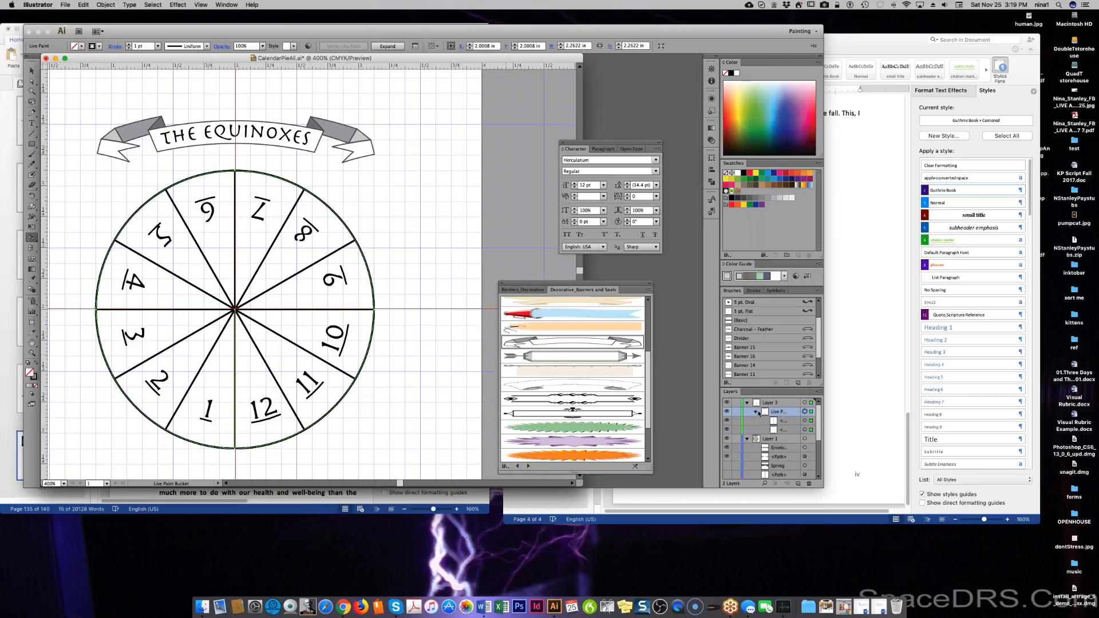
{"action": "left_click", "coordinate": [819, 392]}
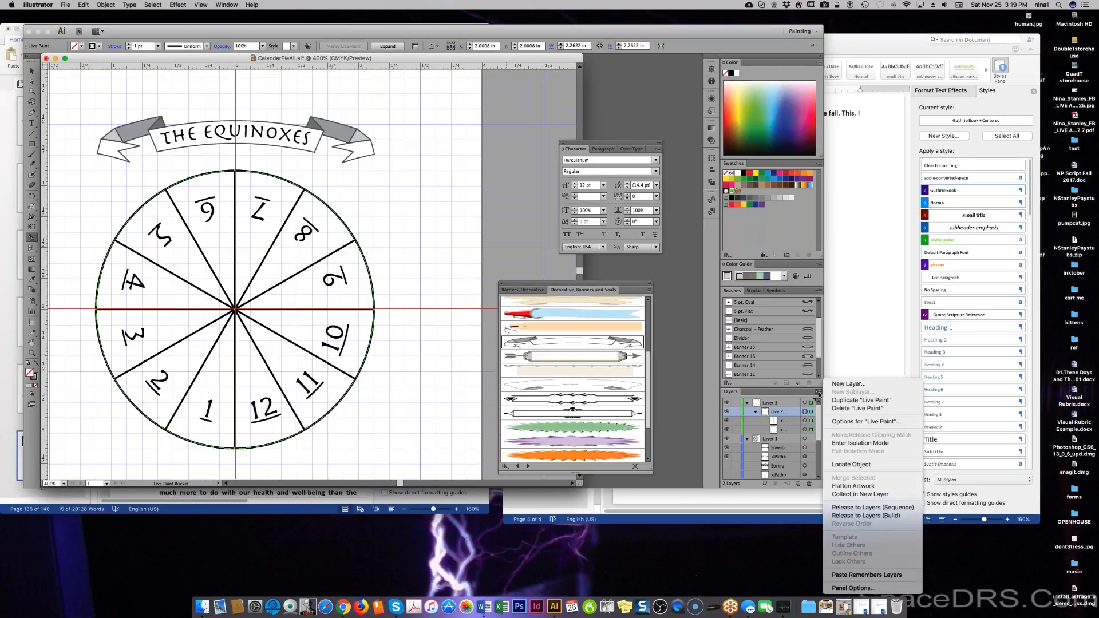
{"action": "left_click", "coordinate": [846, 408]}
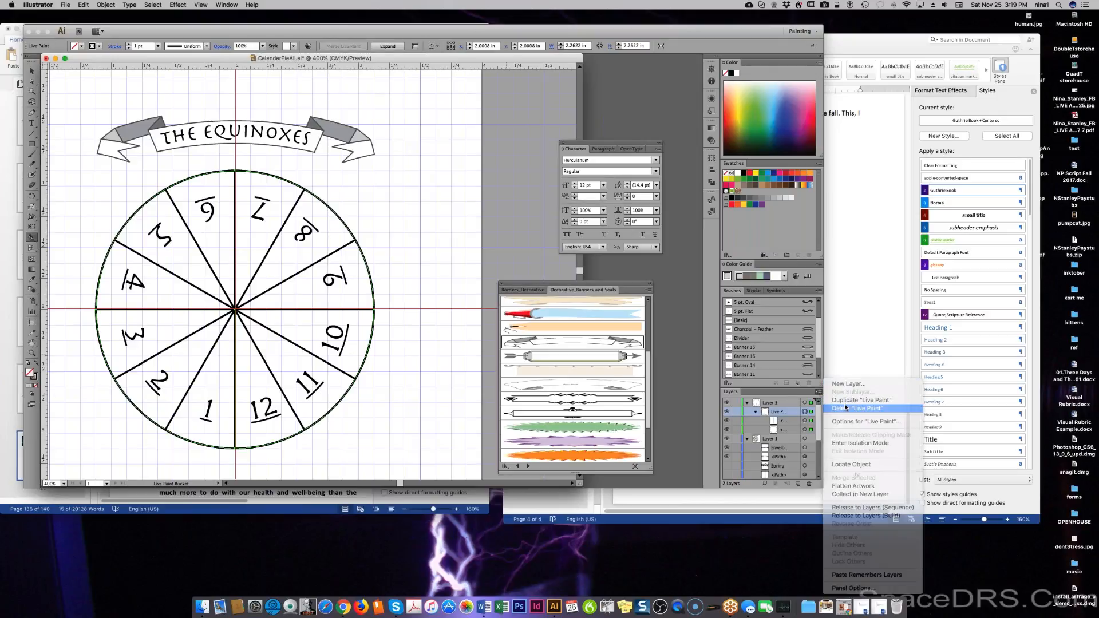
{"action": "left_click", "coordinate": [784, 402]}
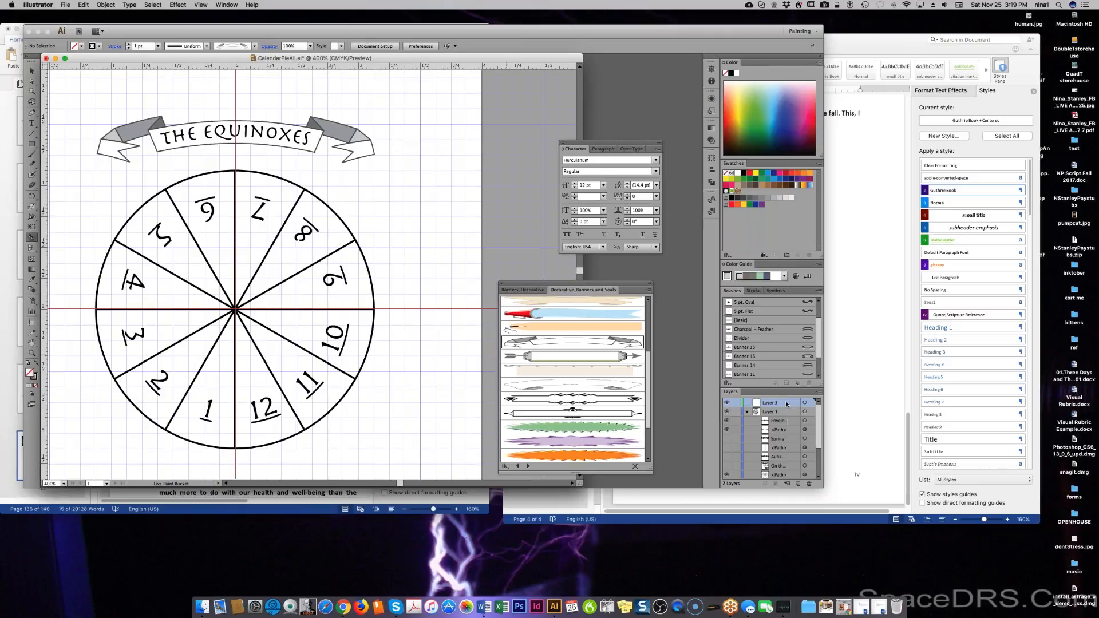
{"action": "scroll", "coordinate": [788, 420], "scroll_direction": "down", "scroll_amount": 4}
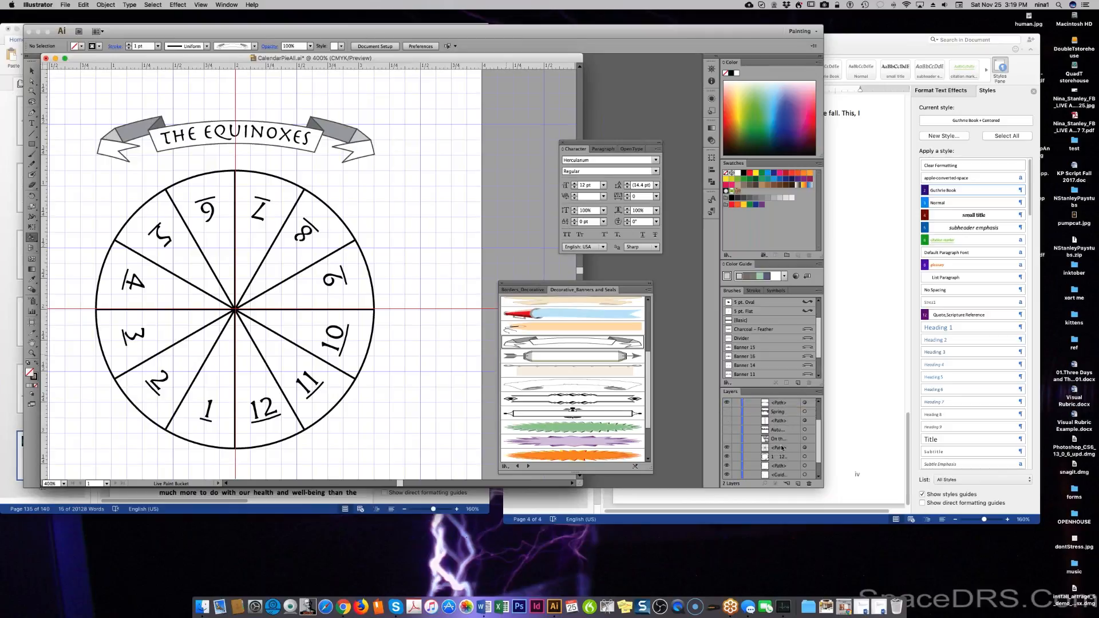
Select only the circle and dividing-line paths, excluding the numbers text, and collect them into new Layer 4.
{"action": "left_click", "coordinate": [782, 449]}
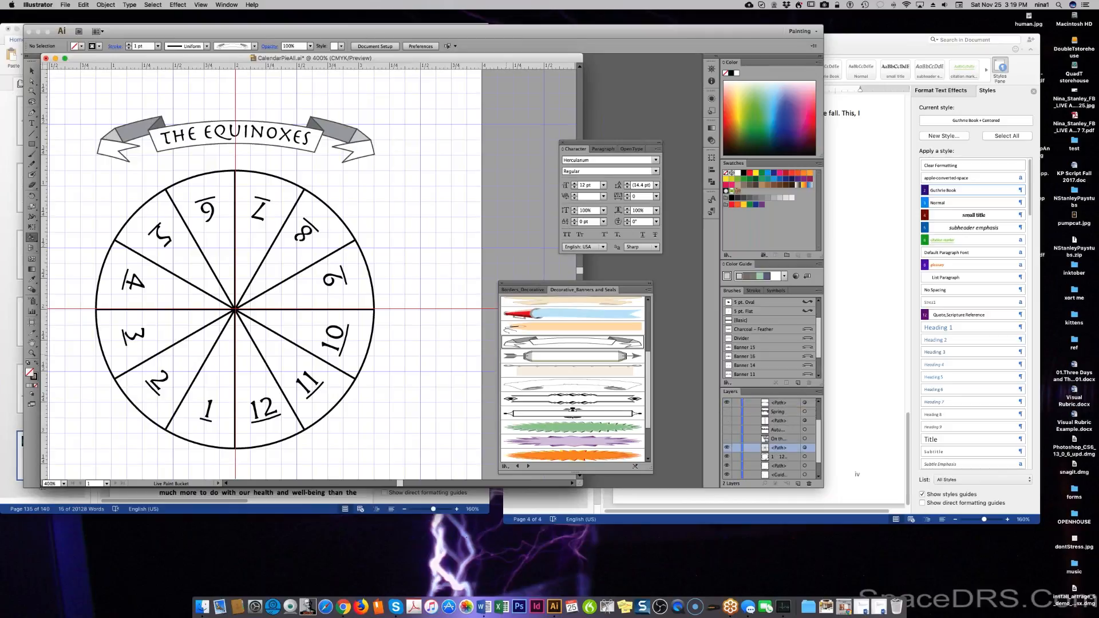
{"action": "left_click", "coordinate": [809, 457]}
{"action": "left_click", "coordinate": [811, 448], "text": "shift"}
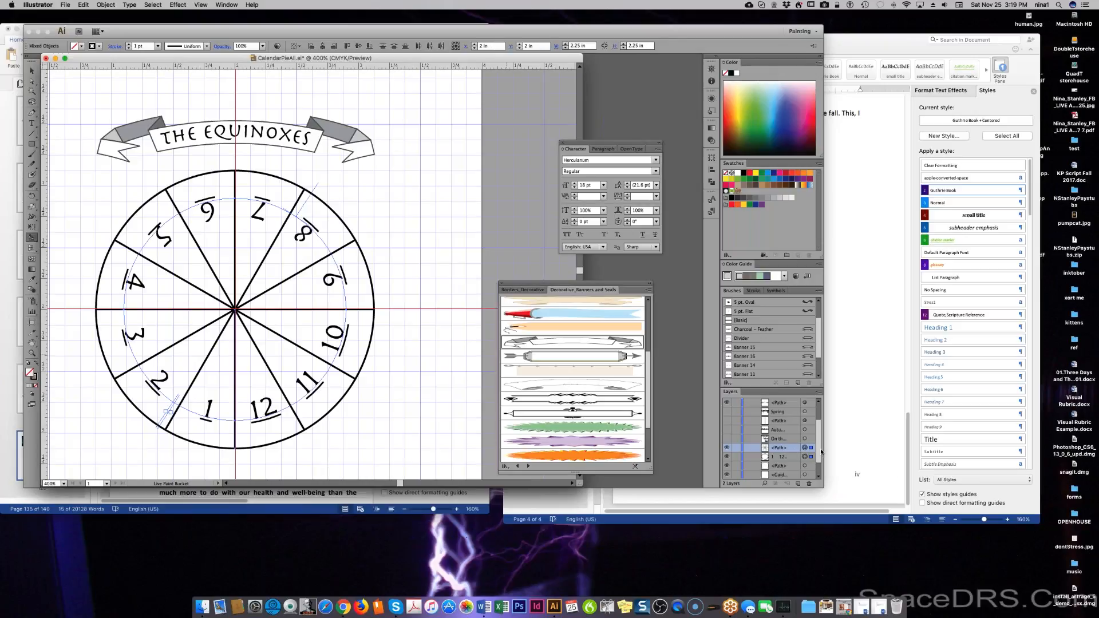
{"action": "left_click", "coordinate": [810, 465], "text": "shift"}
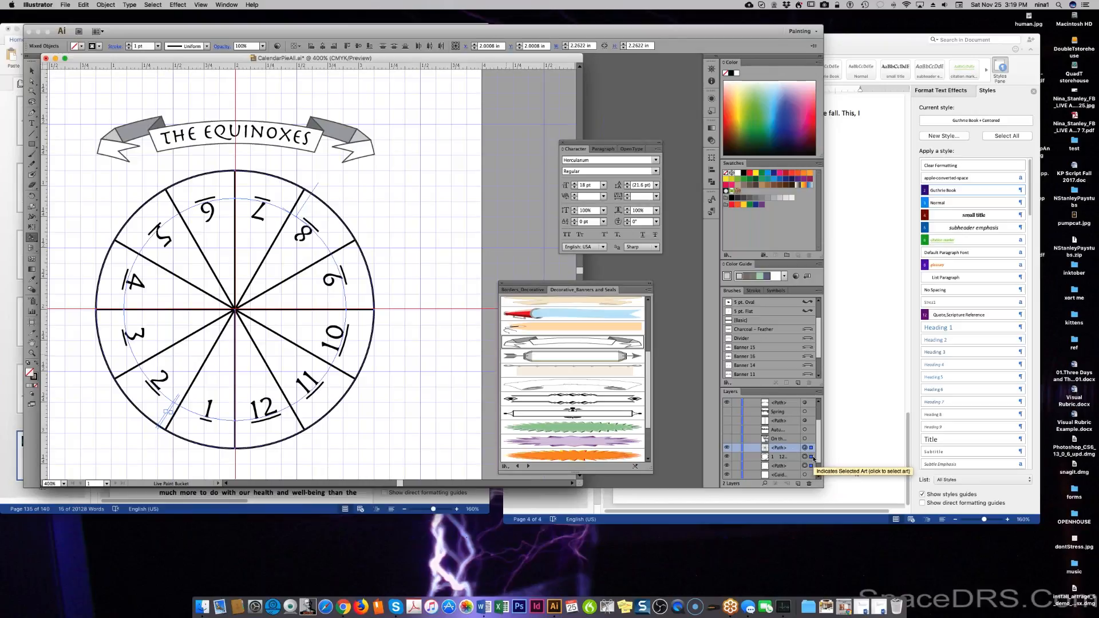
{"action": "left_click", "coordinate": [810, 458], "text": "shift"}
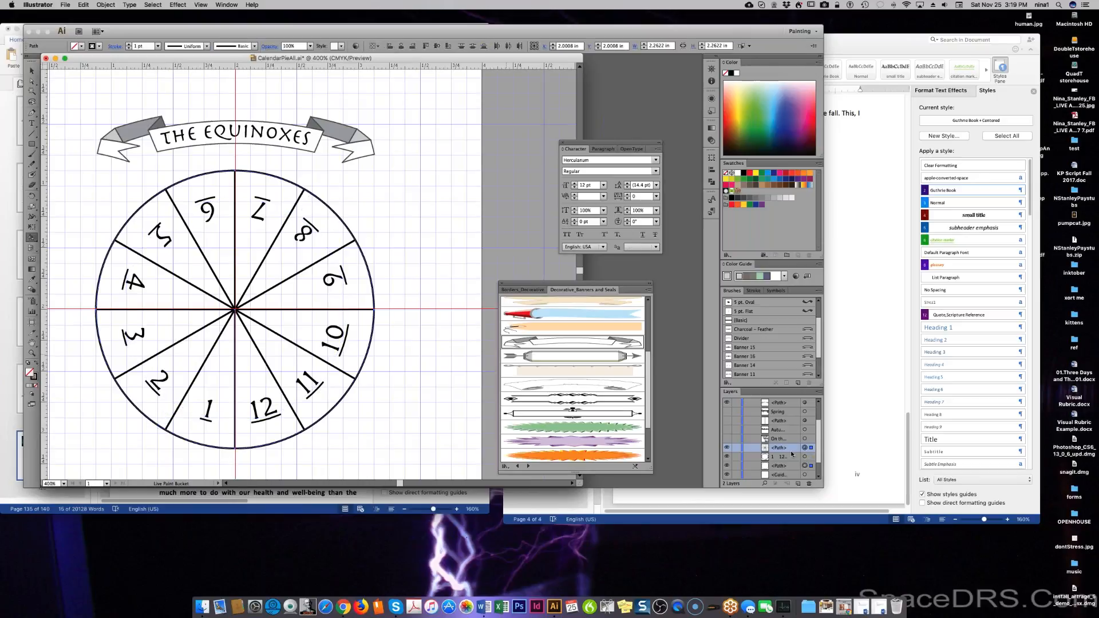
{"action": "left_click", "coordinate": [818, 392]}
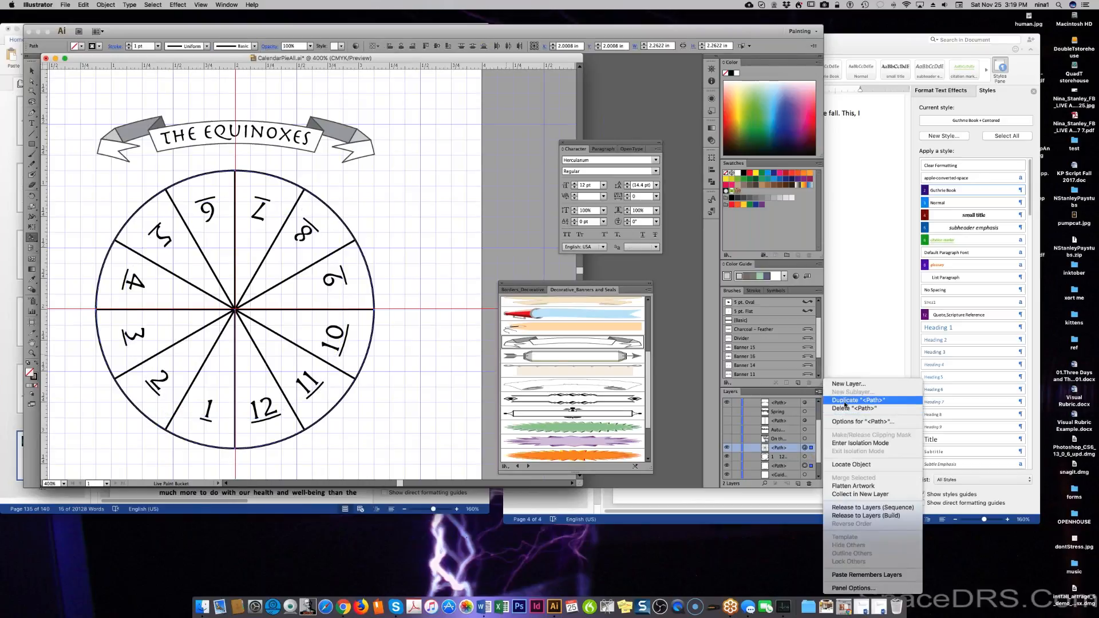
{"action": "left_click", "coordinate": [777, 476]}
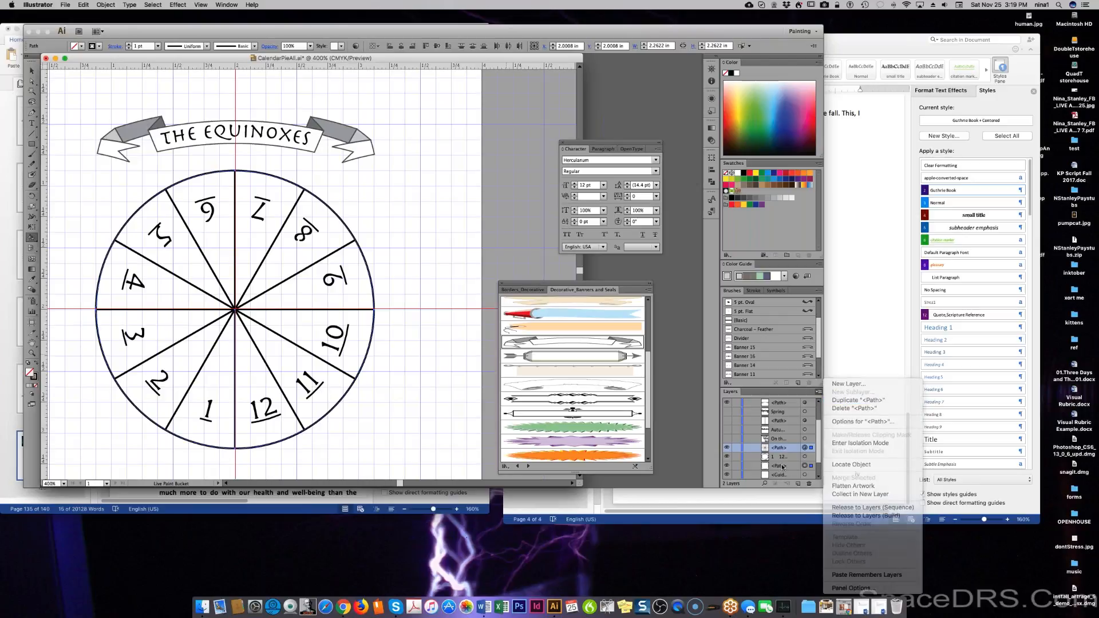
{"action": "left_click", "coordinate": [784, 465], "text": "shift"}
{"action": "left_click", "coordinate": [786, 460], "text": "super"}
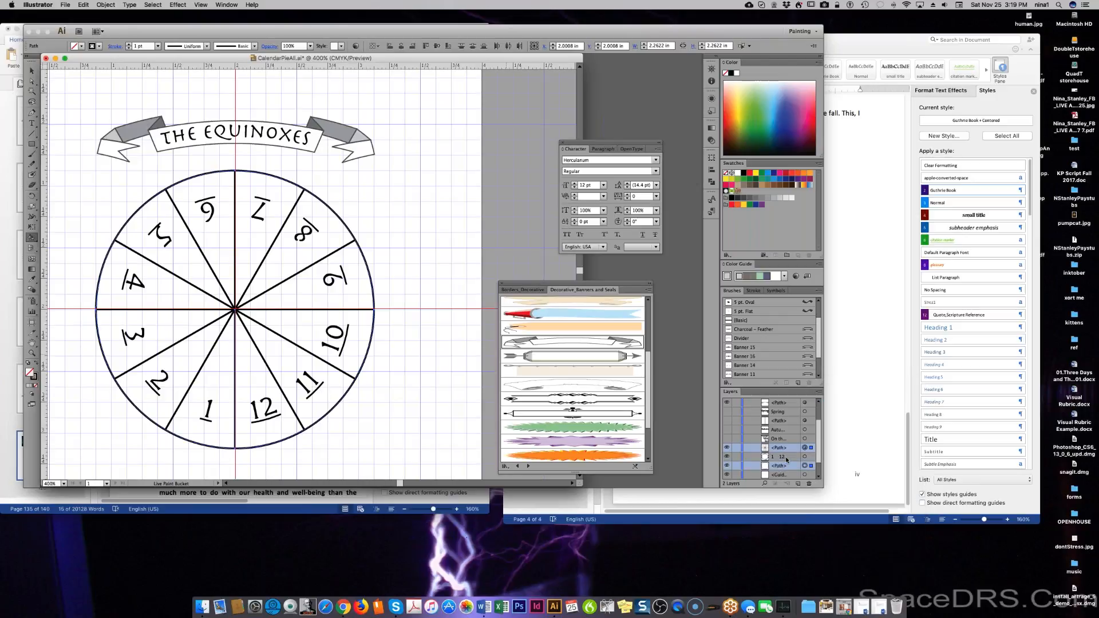
{"action": "left_click", "coordinate": [818, 391]}
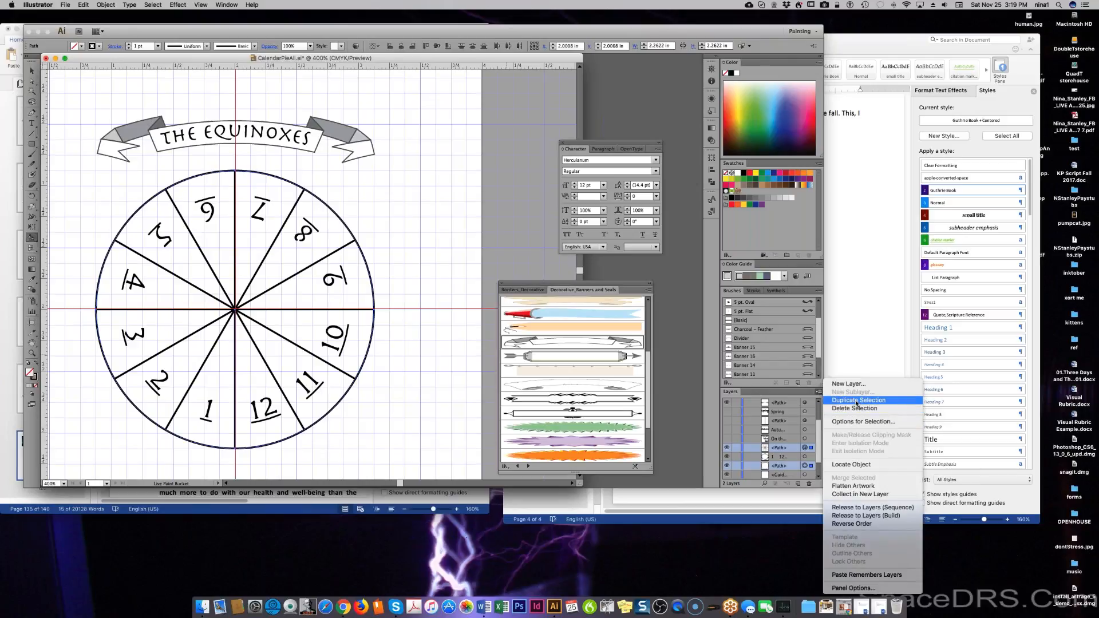
{"action": "left_click", "coordinate": [859, 495]}
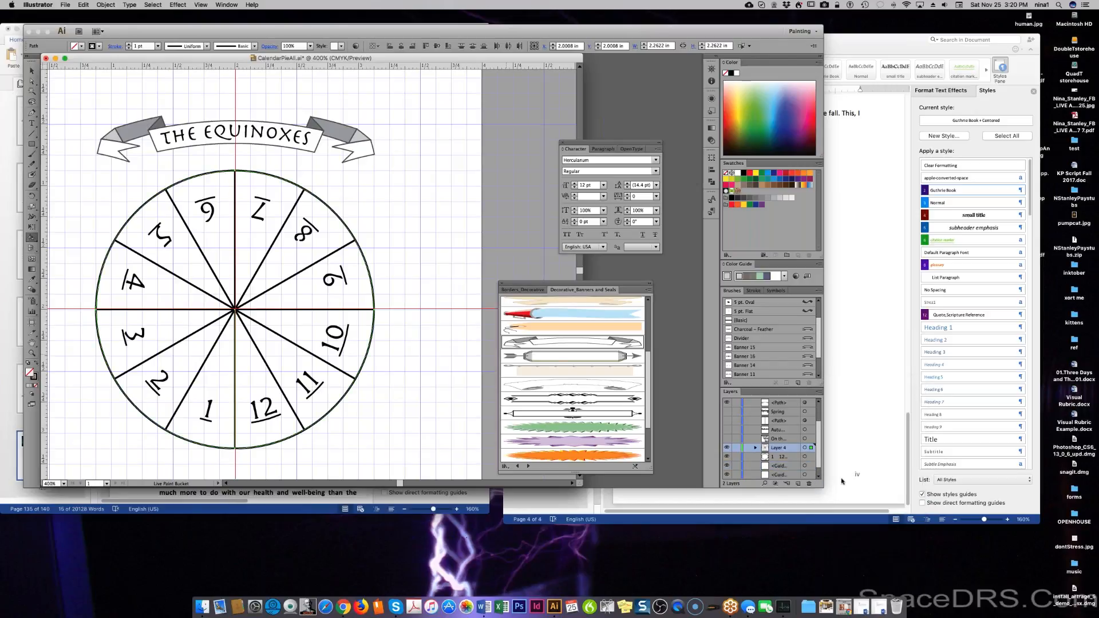
Drag Layer 4 up toward Layer 3 and expand it to show its two paths.
{"action": "mouse_move", "coordinate": [791, 451]}
{"action": "left_mouse_down"}
{"action": "mouse_move", "coordinate": [793, 399]}
{"action": "mouse_move", "coordinate": [786, 405]}
{"action": "left_mouse_up"}
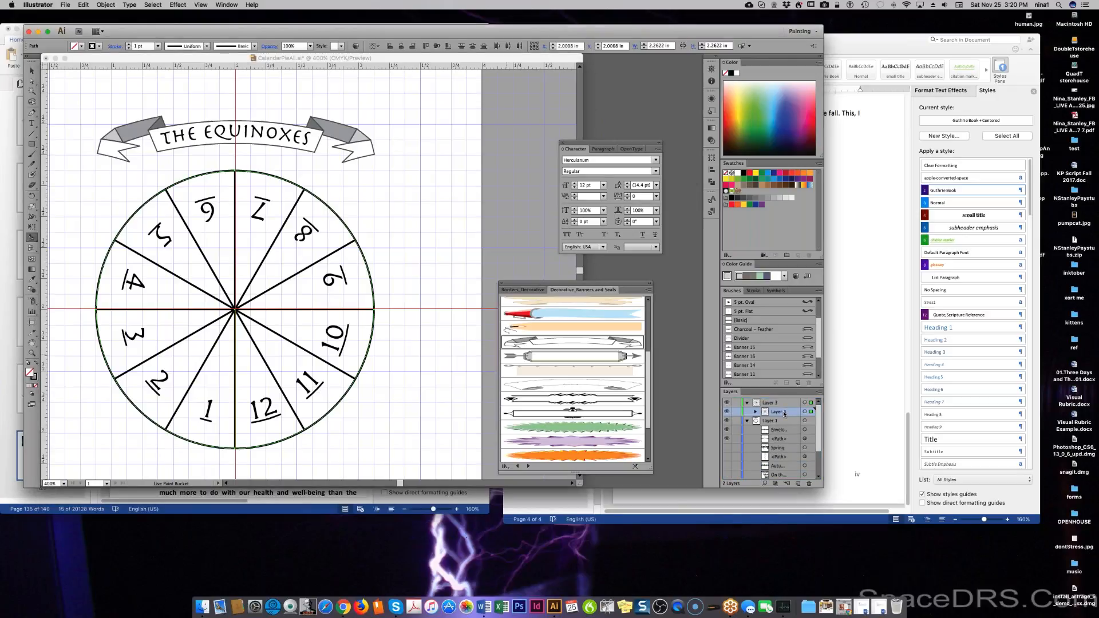
{"action": "left_click", "coordinate": [756, 412]}
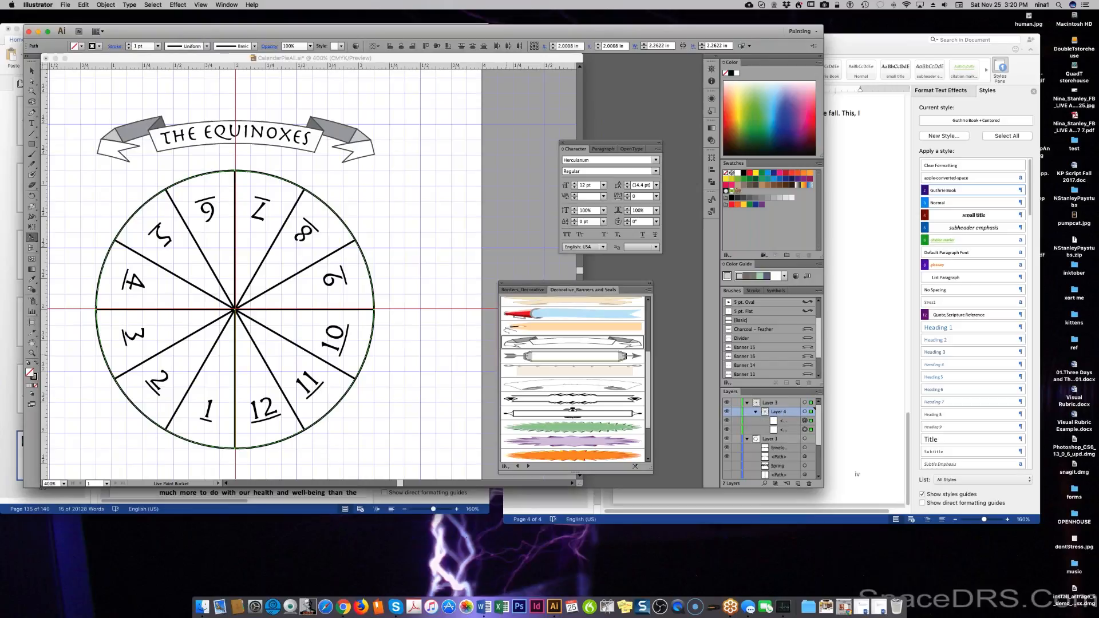
{"action": "left_click", "coordinate": [819, 392]}
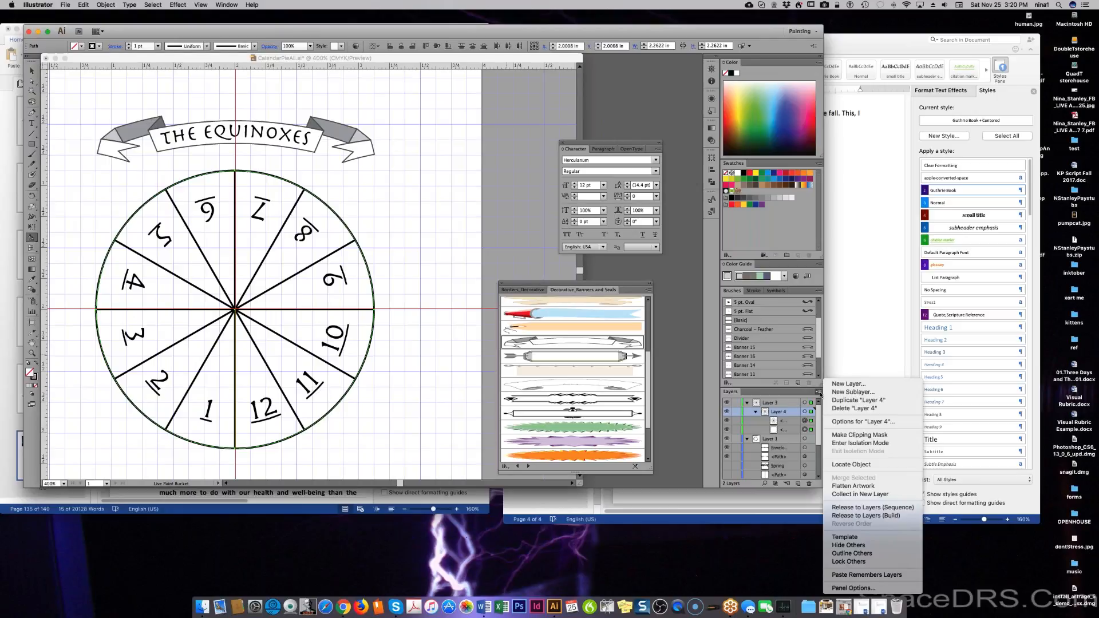
Put Layer 4 in isolation mode, then open and cancel its Layer Options.
{"action": "left_click", "coordinate": [861, 444]}
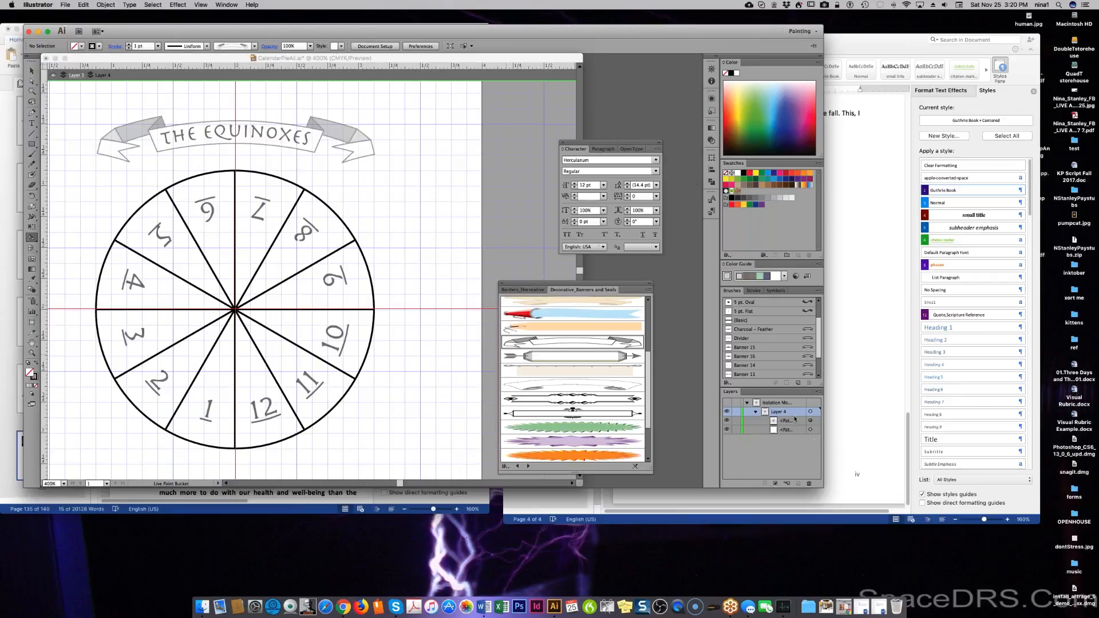
{"action": "left_click", "coordinate": [818, 392]}
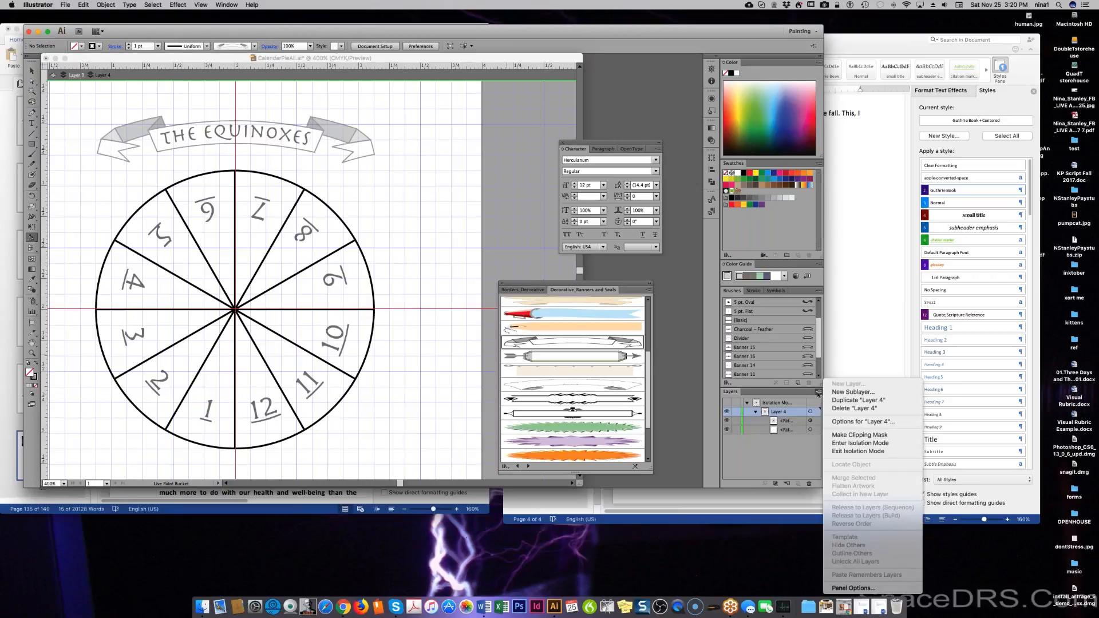
{"action": "left_click", "coordinate": [862, 425]}
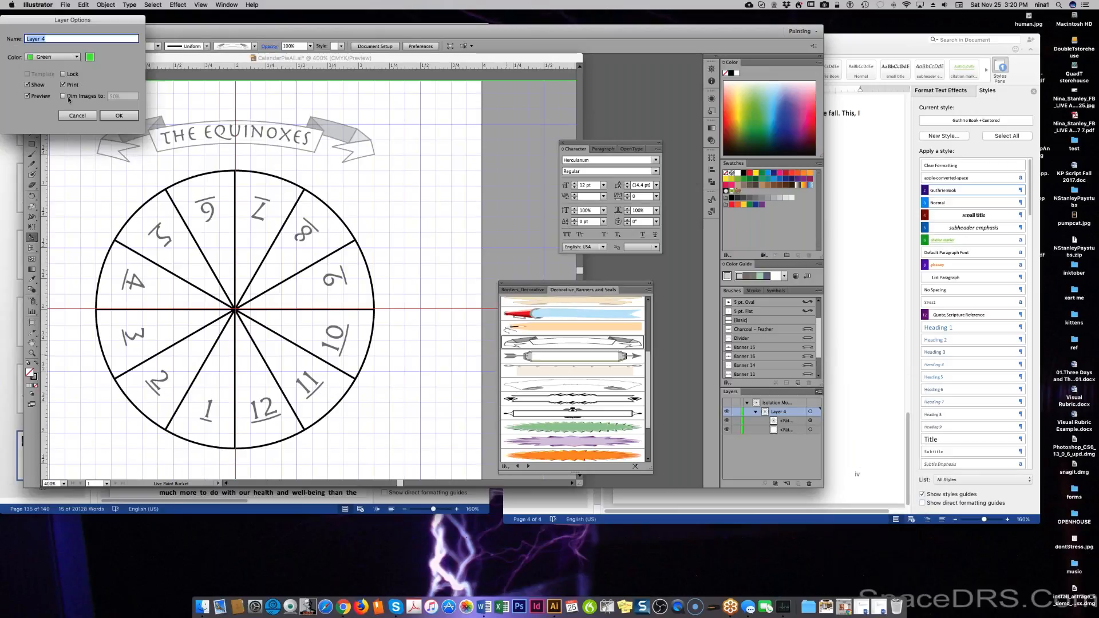
{"action": "left_click", "coordinate": [77, 115]}
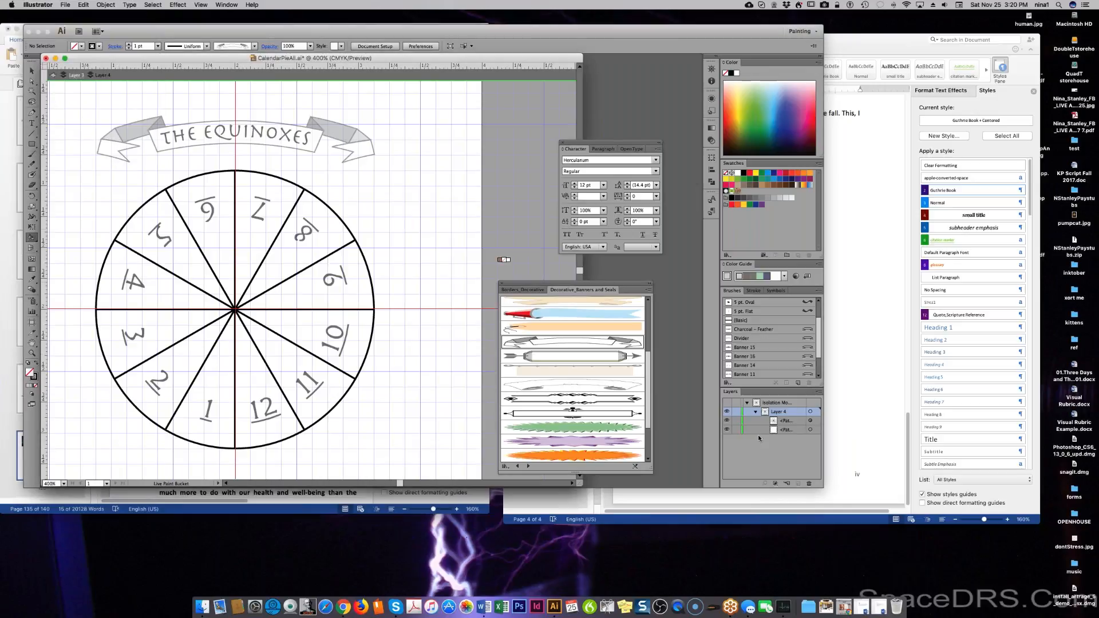
Reset to the default white fill and black stroke, back on the Live Paint Bucket.
{"action": "key", "text": "a"}
{"action": "key", "text": "k"}
{"action": "key", "text": "a"}
{"action": "left_click", "coordinate": [29, 385]}
{"action": "key", "text": "k"}
Try colouring a pie slice twice, dismiss the Live Paint warnings, and select the dividing-lines path.
{"action": "left_click", "coordinate": [217, 370]}
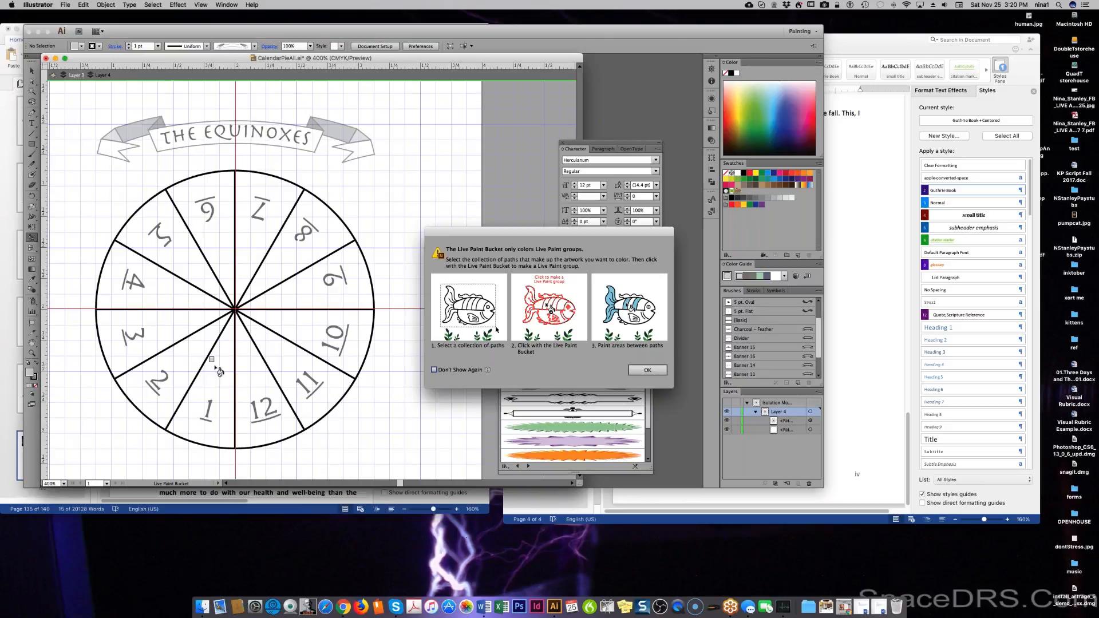
{"action": "left_click", "coordinate": [647, 370]}
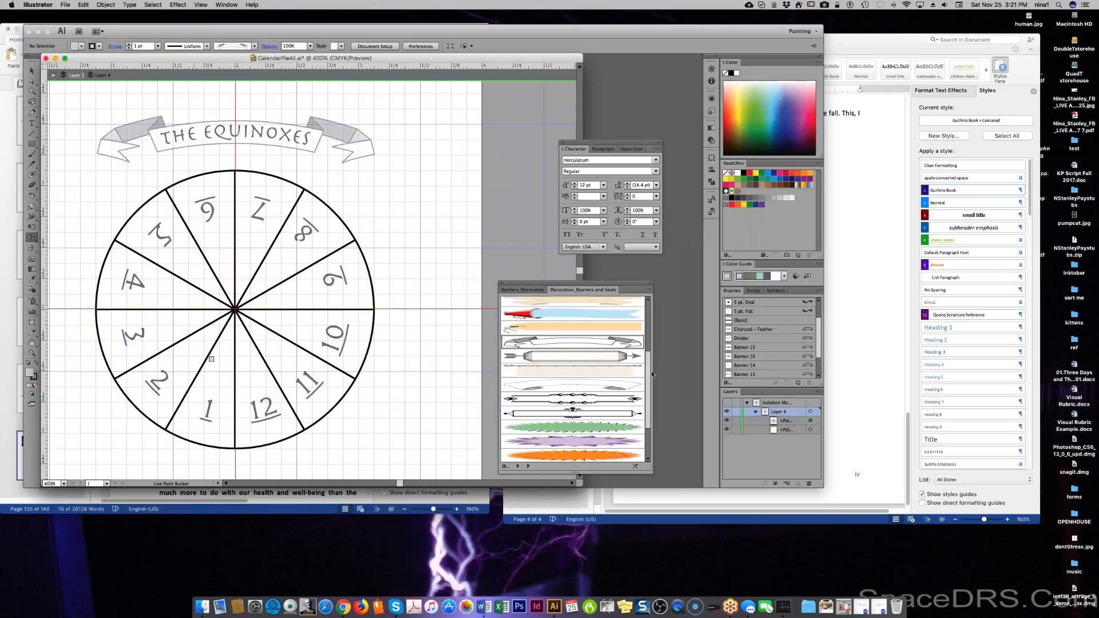
{"action": "left_click", "coordinate": [223, 381]}
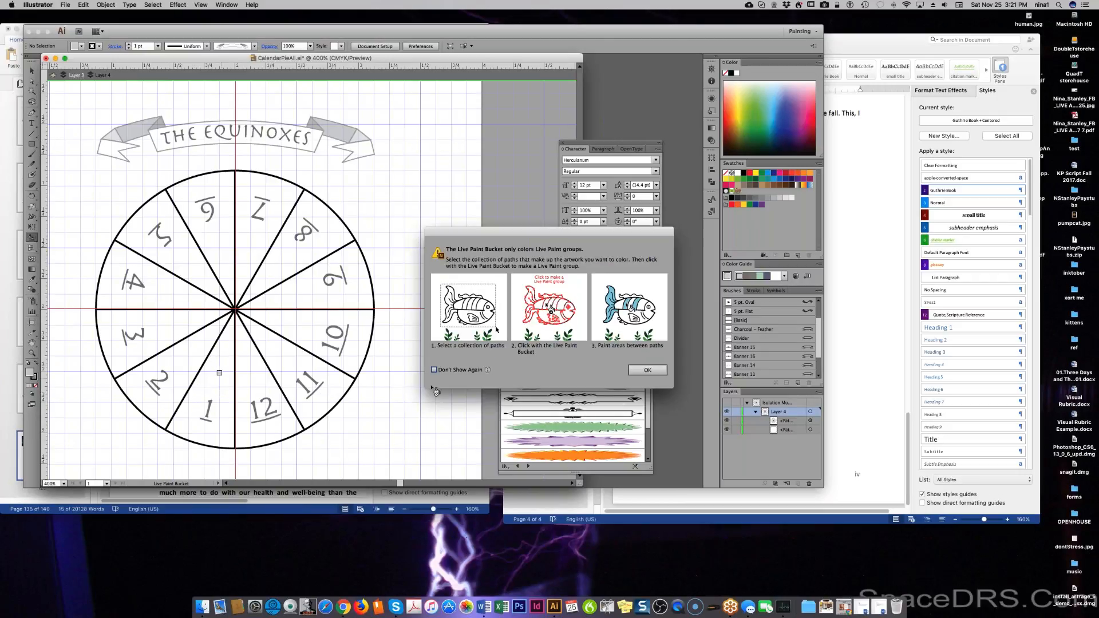
{"action": "left_click", "coordinate": [647, 370]}
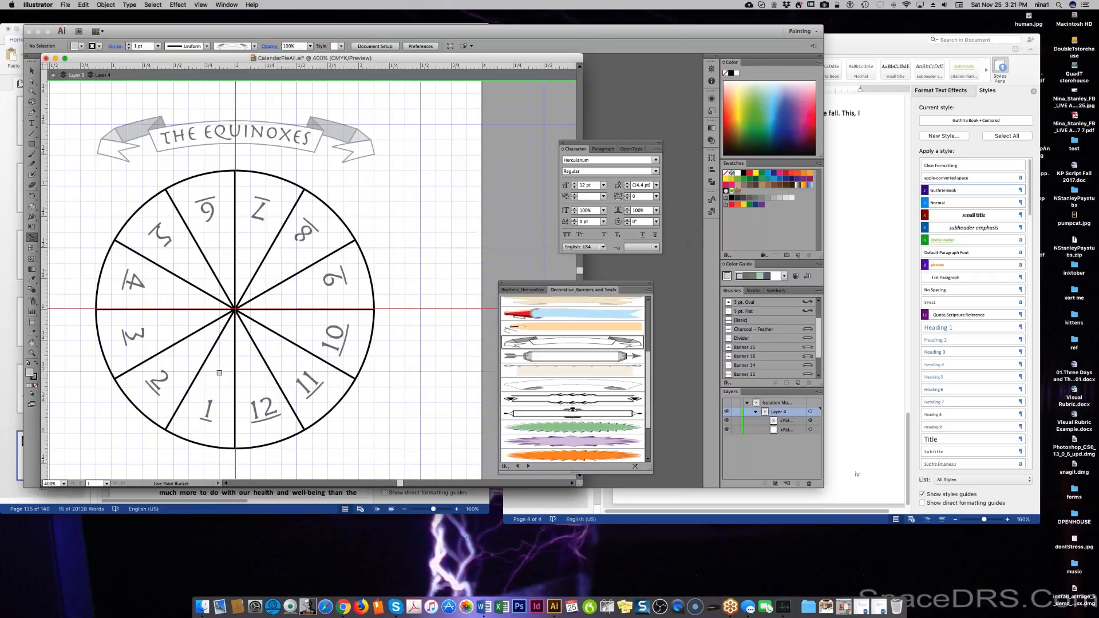
{"action": "left_click", "coordinate": [818, 423]}
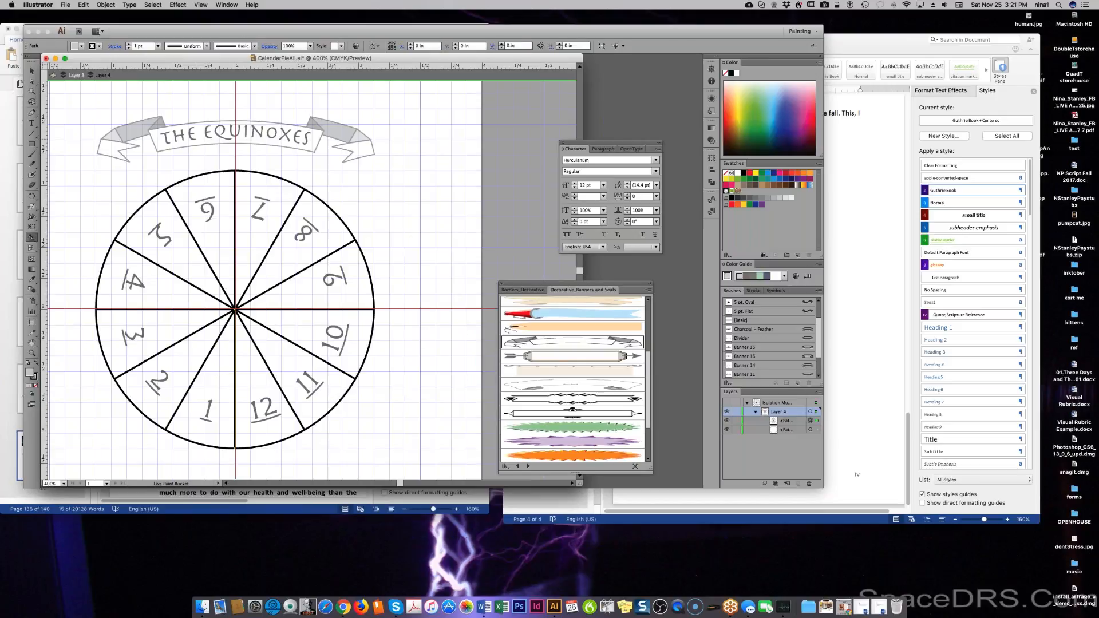
Add the circle to the selection, cancel the warning, and click the pie to make a Live Paint group.
{"action": "left_click", "coordinate": [818, 430], "text": "shift"}
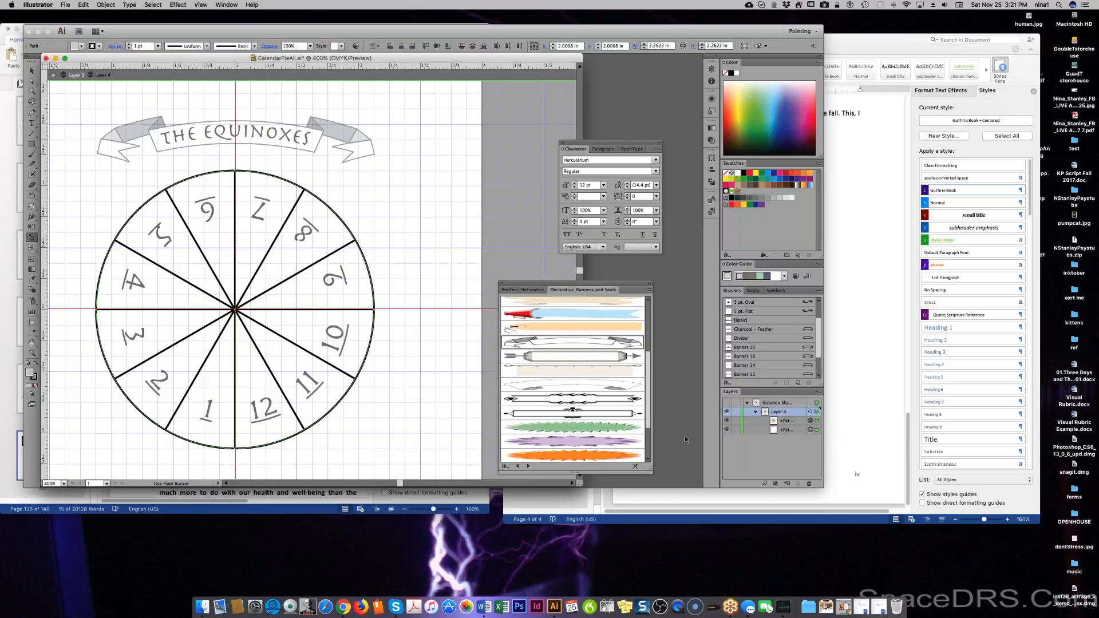
{"action": "left_click", "coordinate": [218, 371]}
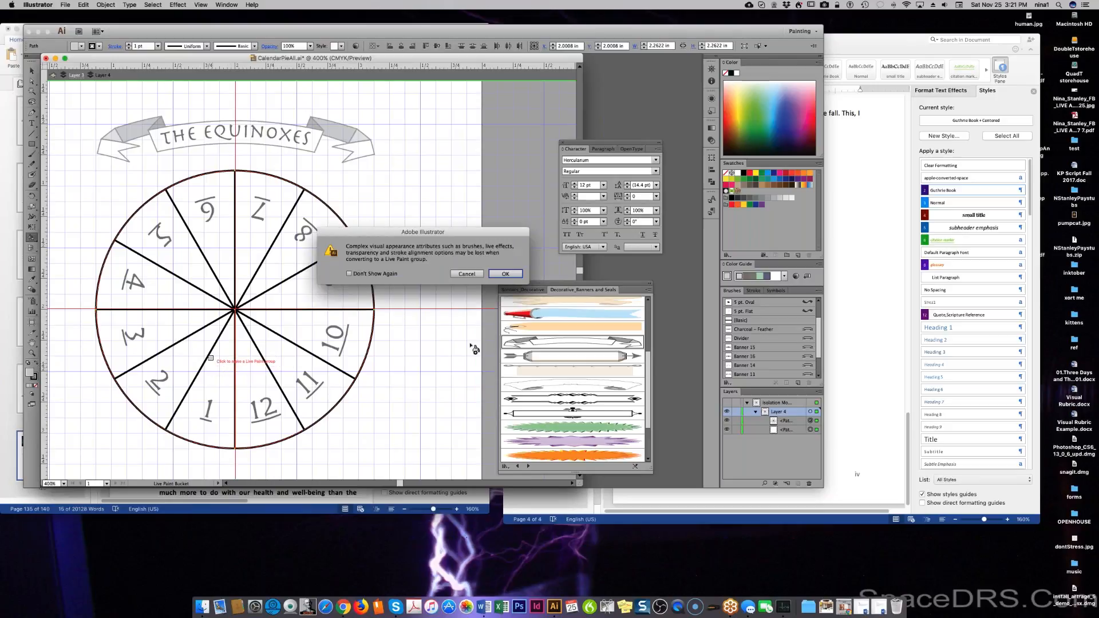
{"action": "left_click", "coordinate": [467, 275]}
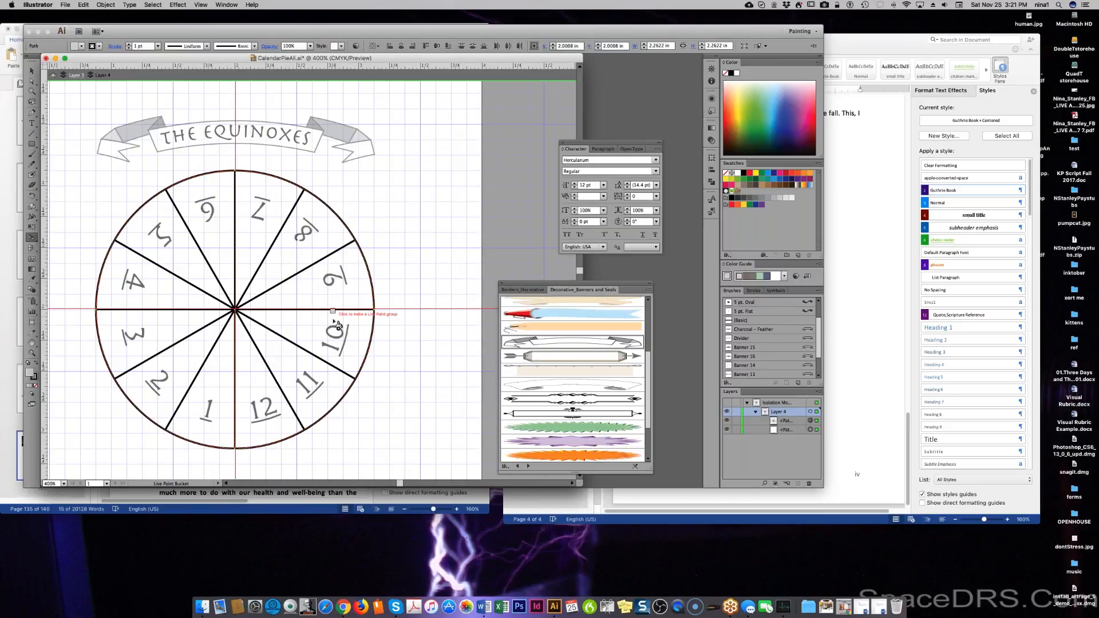
{"action": "left_click", "coordinate": [336, 288]}
{"action": "left_click", "coordinate": [819, 392]}
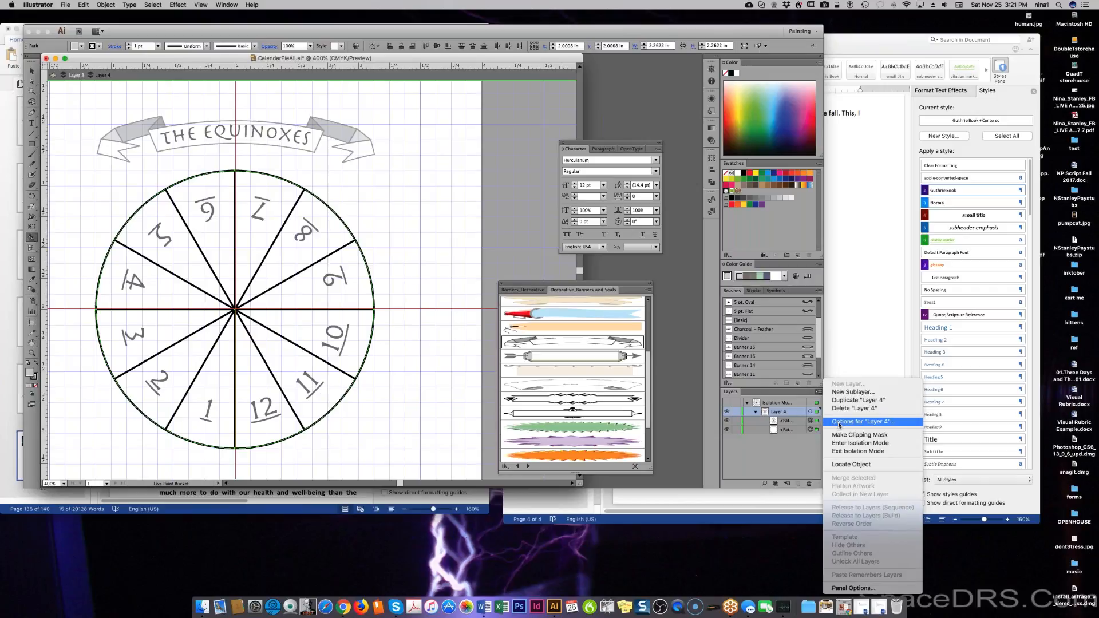
{"action": "left_click", "coordinate": [870, 422]}
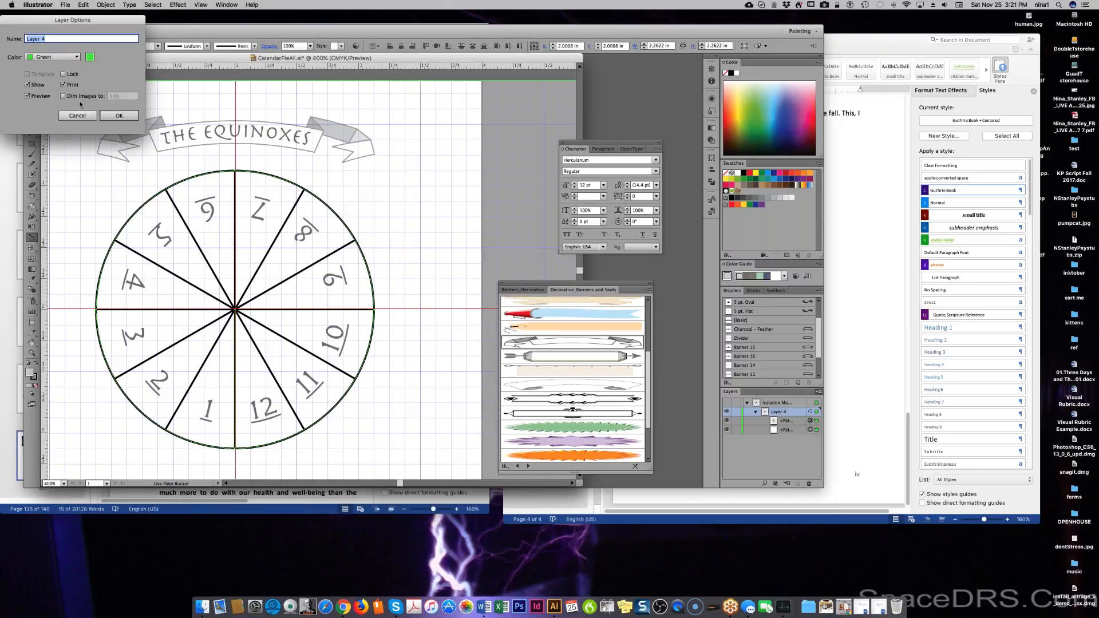
{"action": "left_click", "coordinate": [92, 116]}
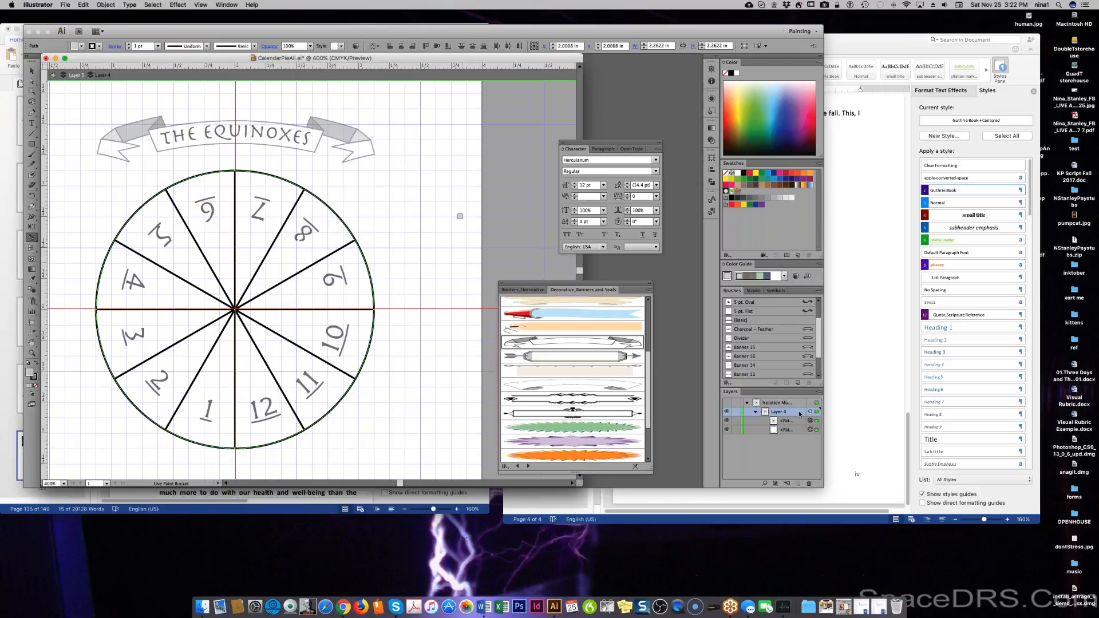
Search Illustrator's Help for 'flatten layer', then clear the search text.
{"action": "left_click", "coordinate": [252, 5]}
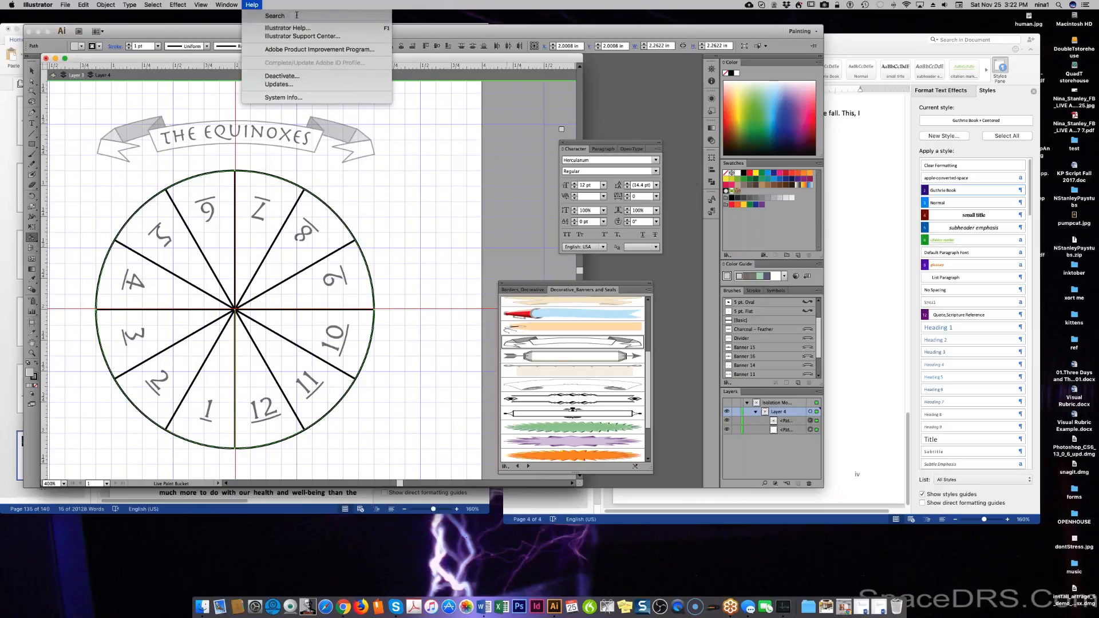
{"action": "type", "text": "pattn"}
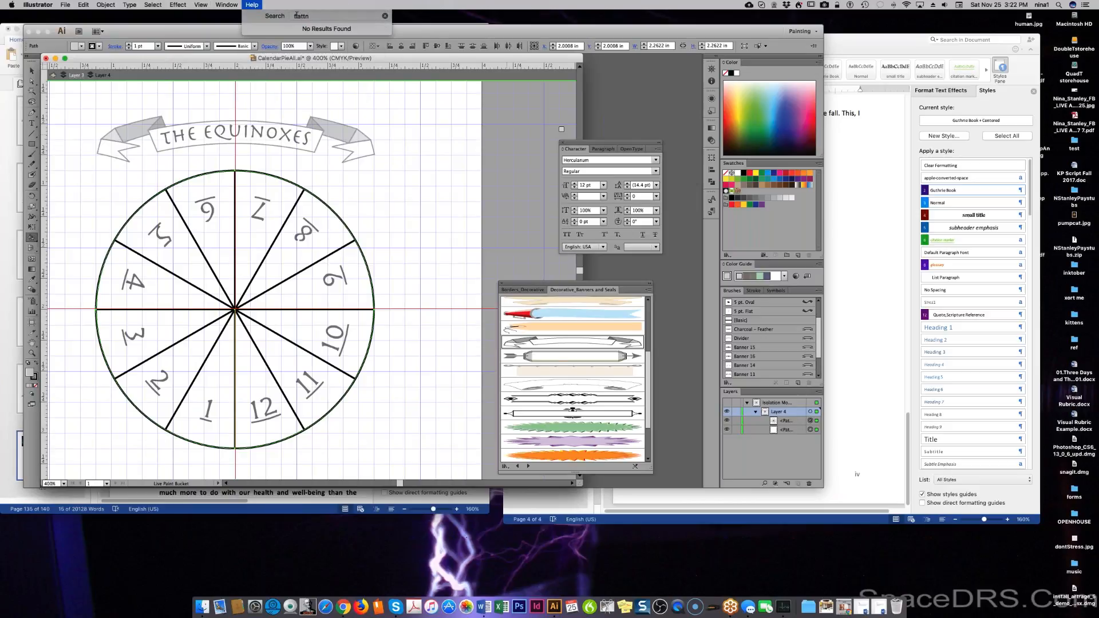
{"action": "key", "text": "BackSpace"}
{"action": "type", "text": "en layer"}
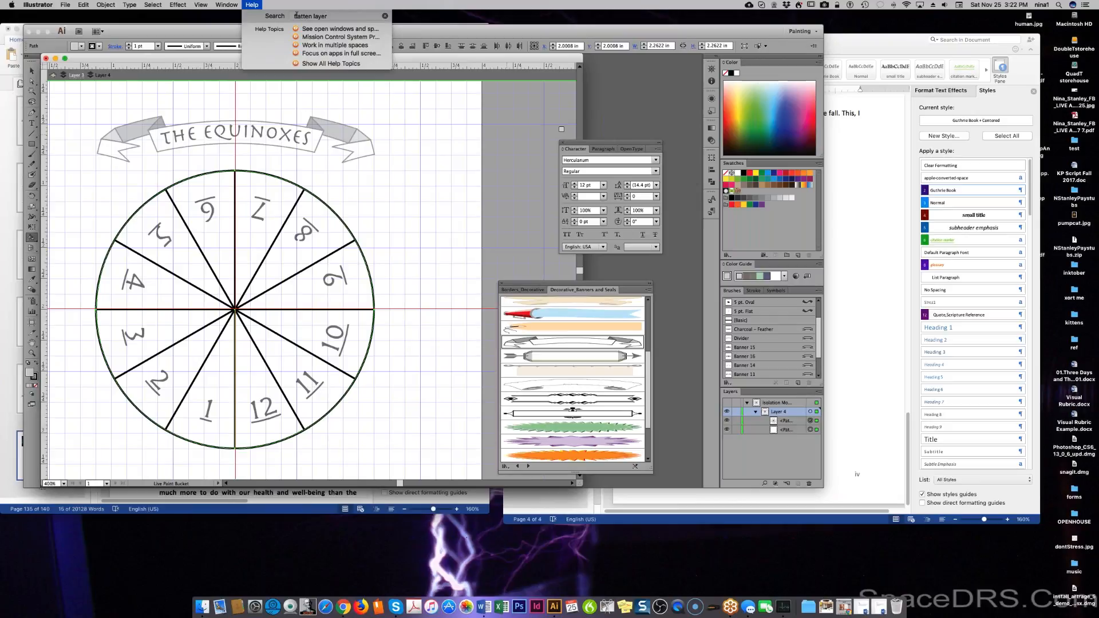
{"action": "key", "text": "BackSpace"}
{"action": "key", "text": "BackSpace"}
{"action": "key", "text": "BackSpace"}
{"action": "key", "text": "BackSpace"}
{"action": "key", "text": "BackSpace"}
{"action": "key", "text": "BackSpace"}
{"action": "key", "text": "BackSpace"}
{"action": "key", "text": "BackSpace"}
{"action": "key", "text": "BackSpace"}
{"action": "key", "text": "BackSpace"}
{"action": "key", "text": "BackSpace"}
{"action": "key", "text": "BackSpace"}
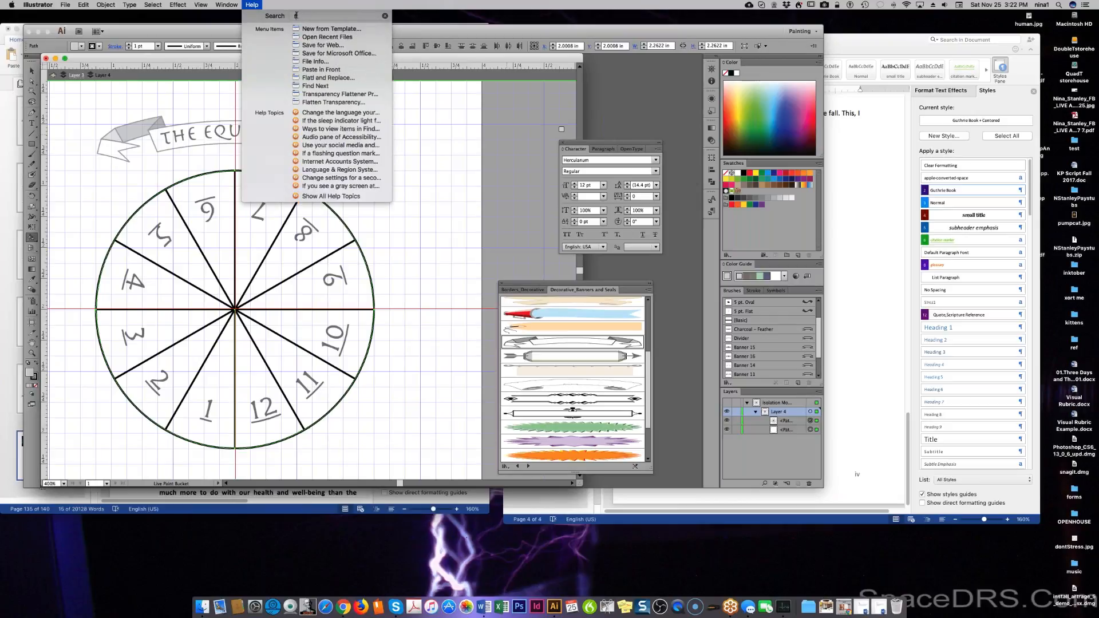
{"action": "key", "text": "BackSpace"}
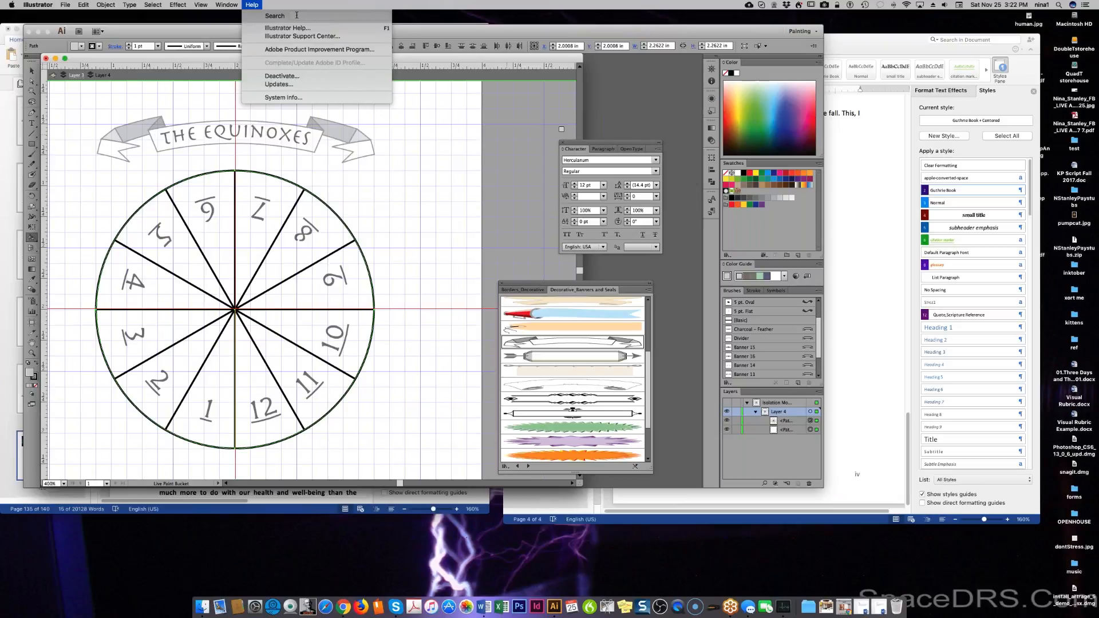
Go to the Illustrator Support Center from the Help menu.
{"action": "key", "text": "Escape"}
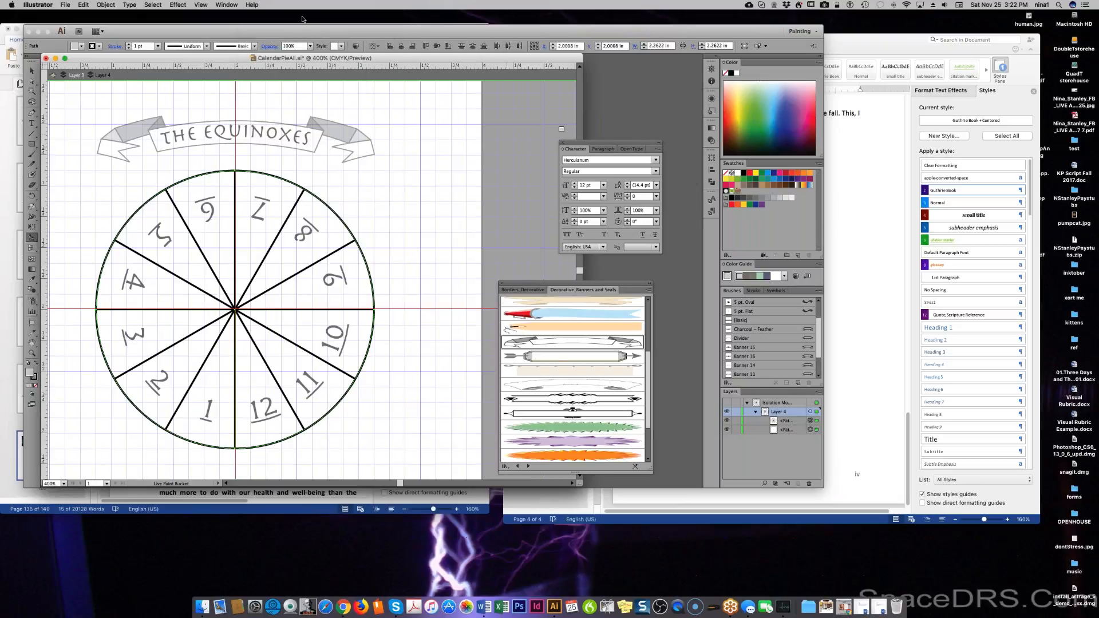
{"action": "left_click", "coordinate": [252, 5]}
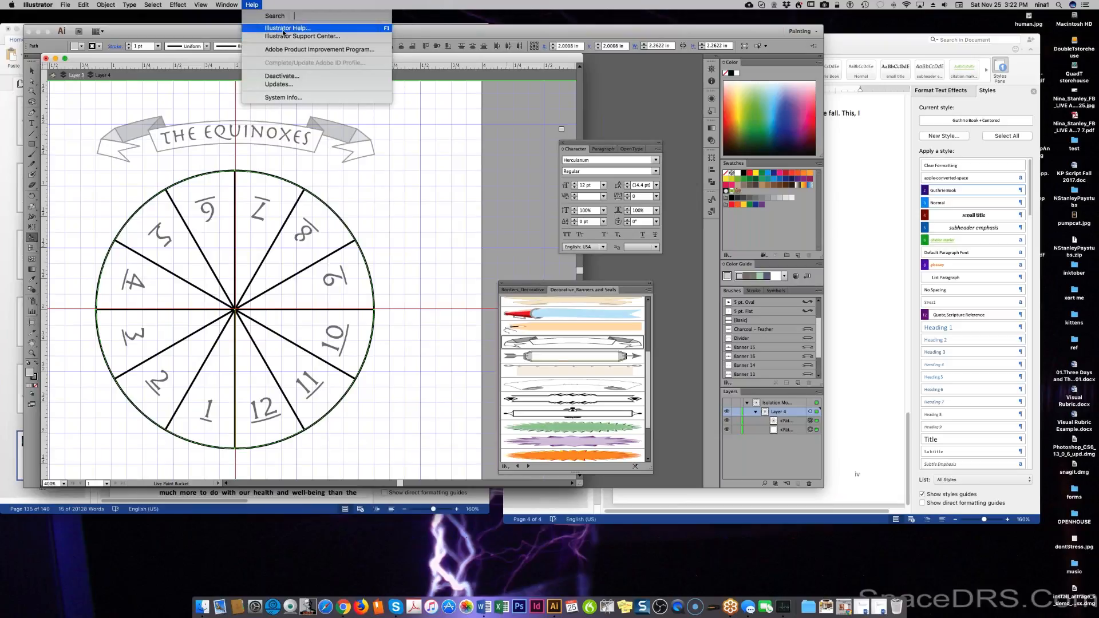
{"action": "left_click", "coordinate": [314, 38]}
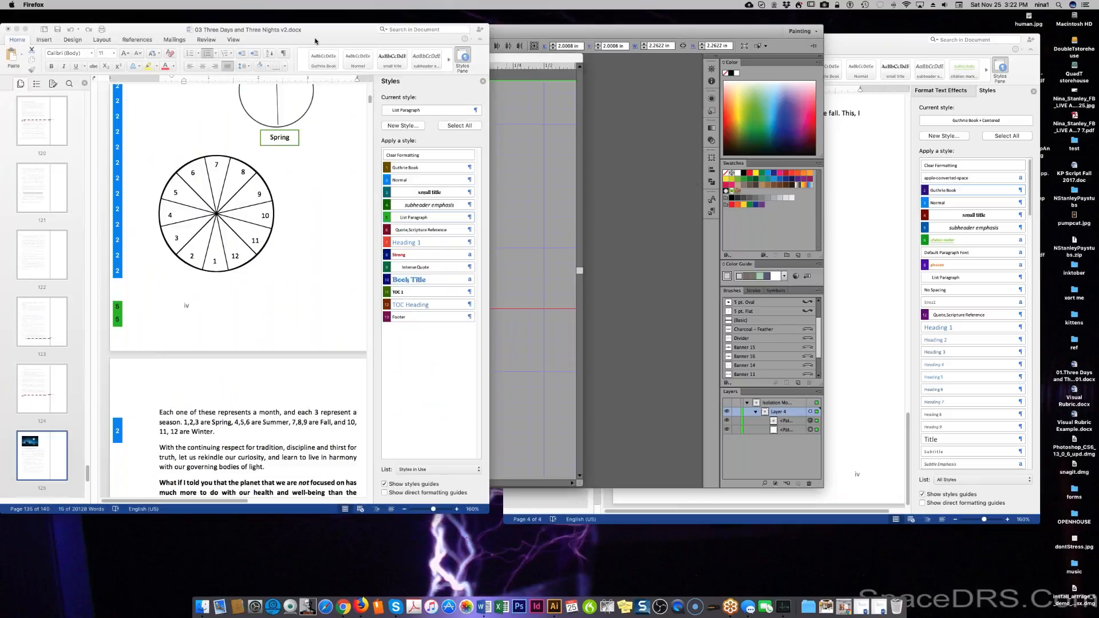
Open the helpx Illustrator User Guide from bookmarks and search it for 'live paint groups'.
{"action": "key", "text": "super+b"}
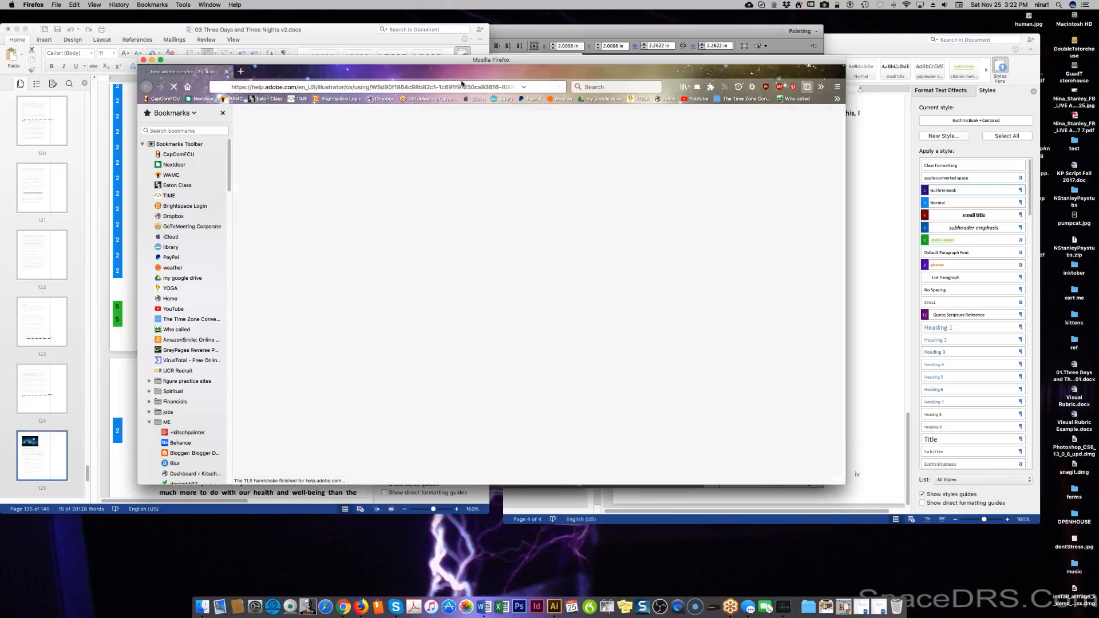
{"action": "left_click", "coordinate": [344, 121]}
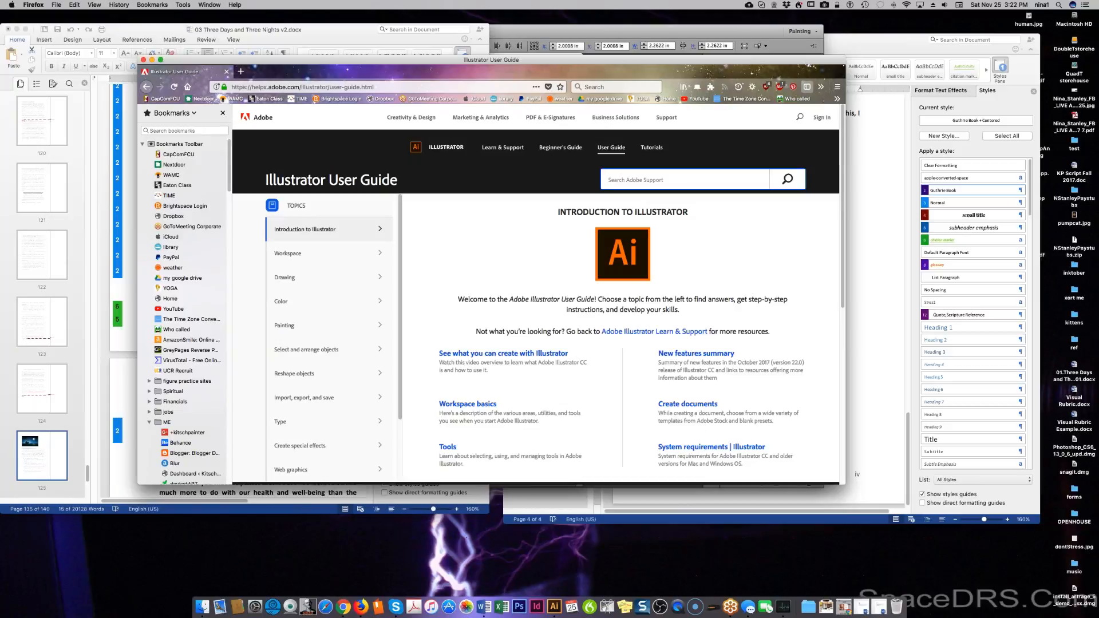
{"action": "type", "text": "live paint"}
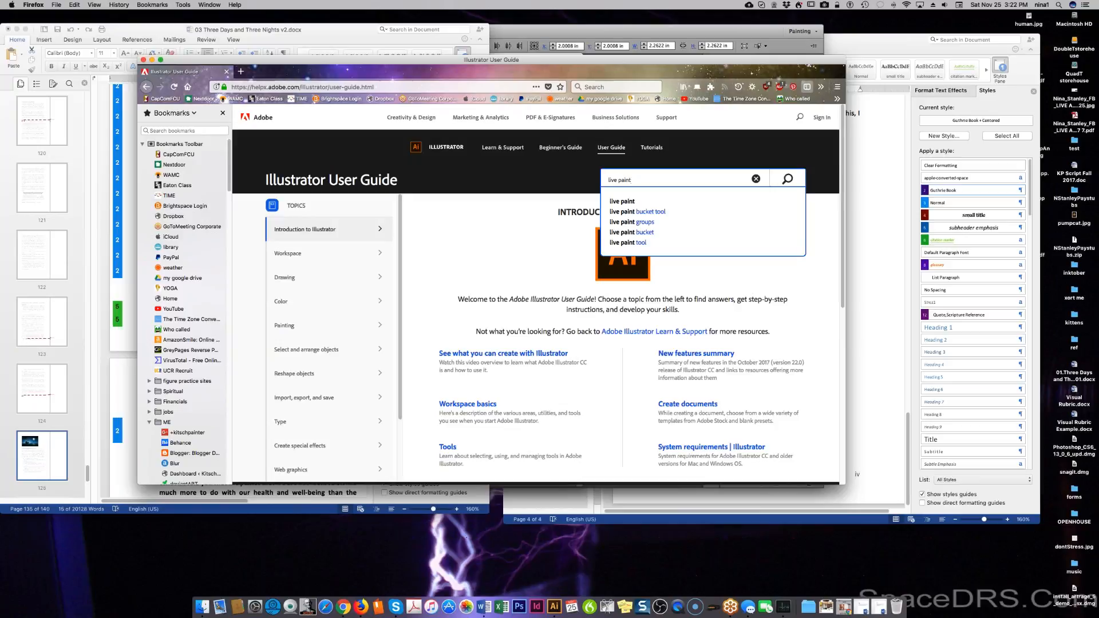
{"action": "left_click", "coordinate": [648, 222]}
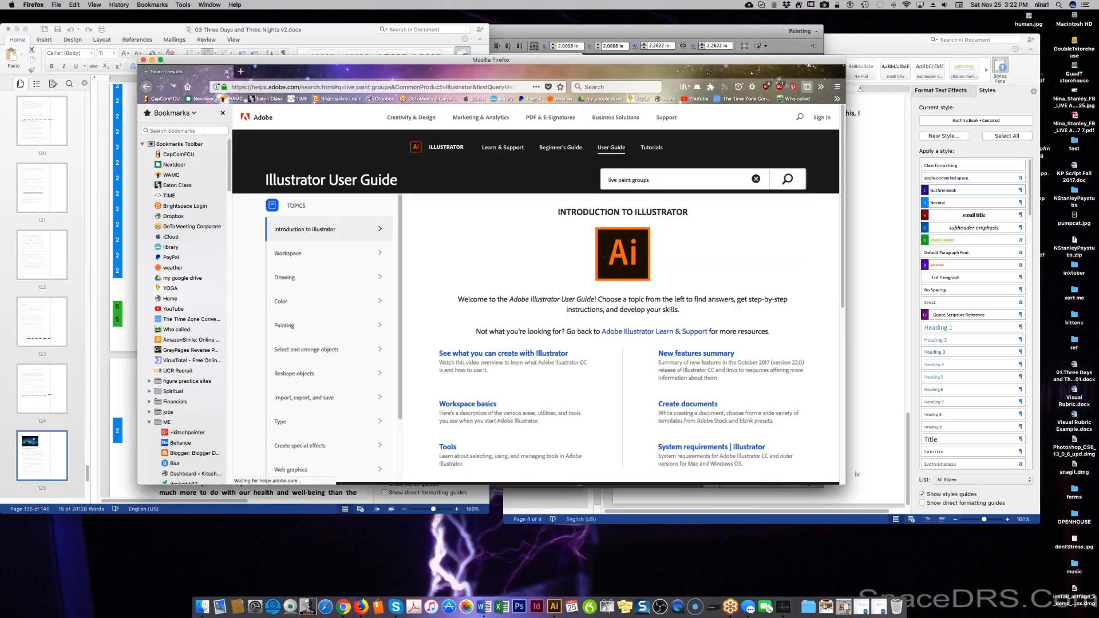
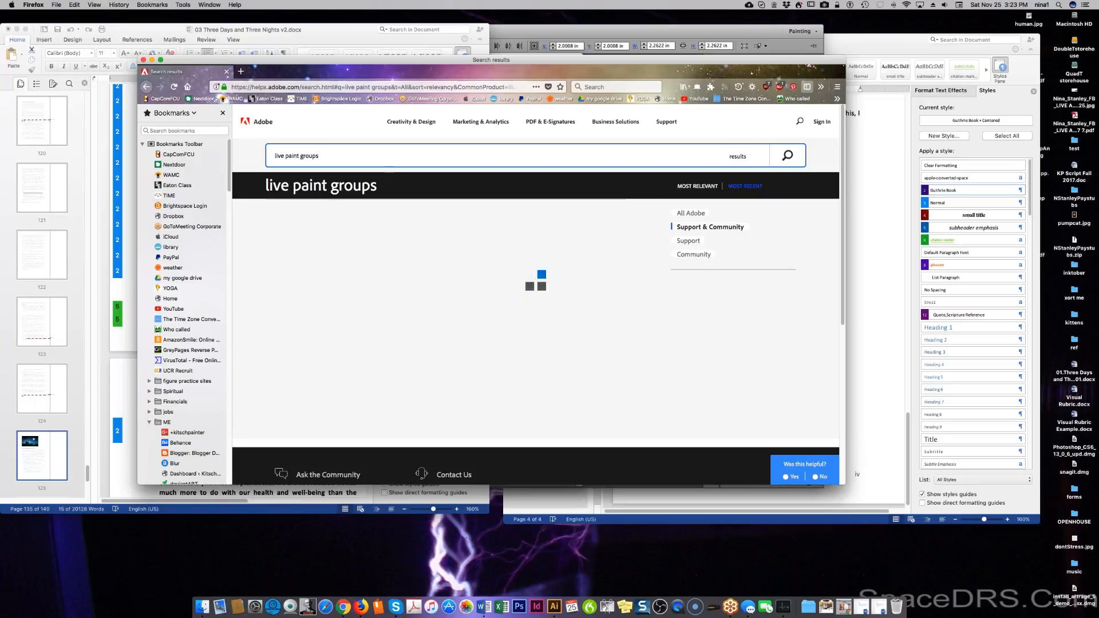
Close the Firefox window with the Adobe help results for 'live paint groups'.
{"action": "left_click", "coordinate": [688, 191]}
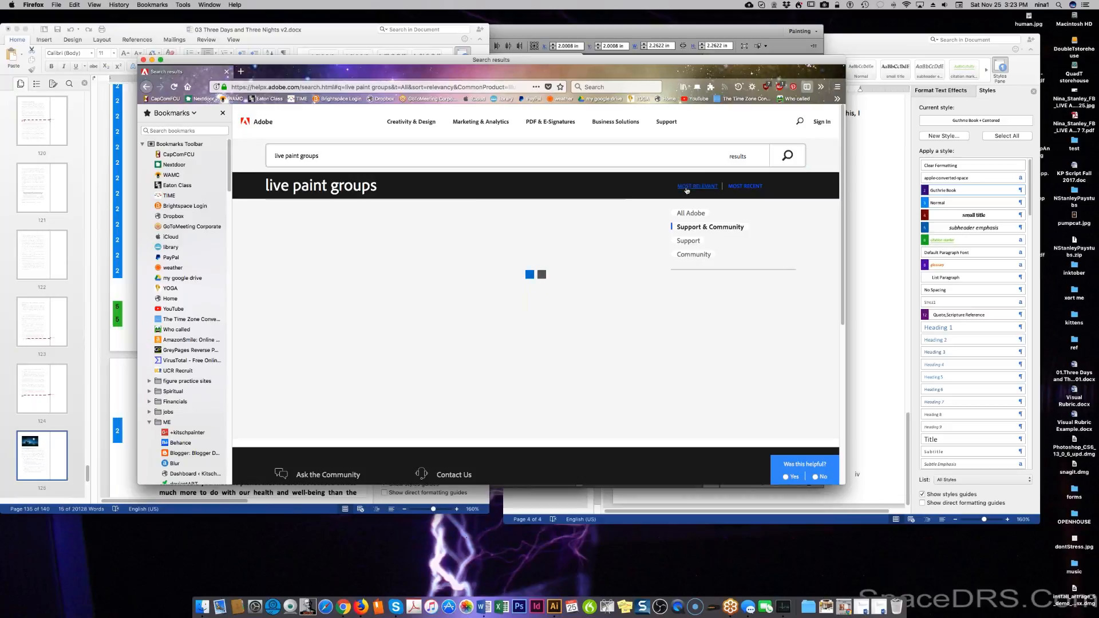
{"action": "left_click", "coordinate": [227, 72]}
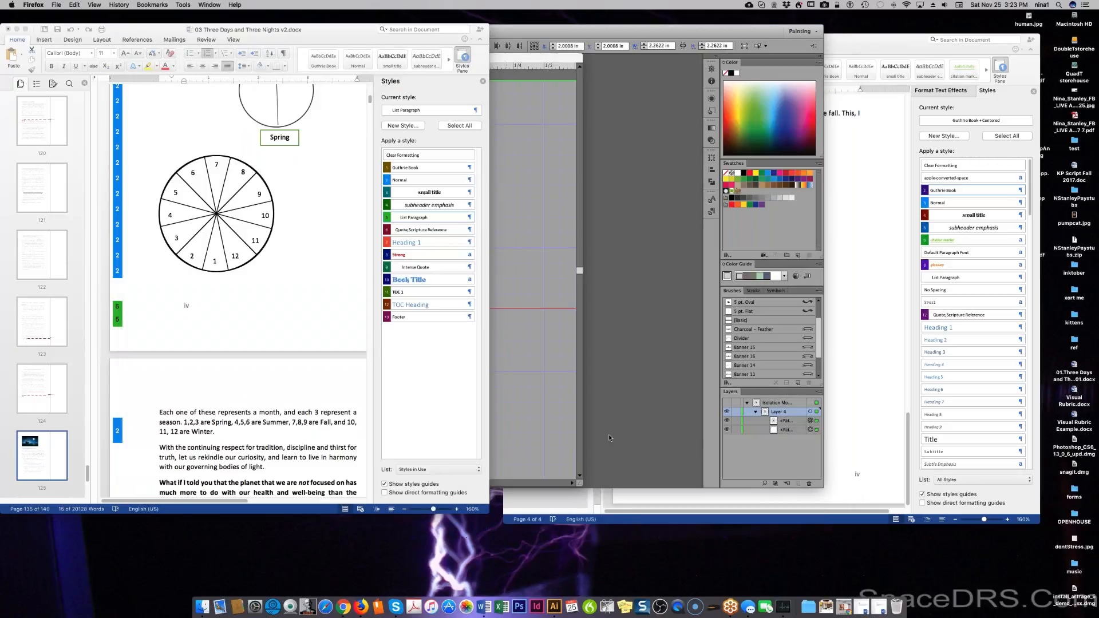
Bring the Illustrator calendar document in front of Word and select Layer 4.
{"action": "left_click", "coordinate": [570, 393]}
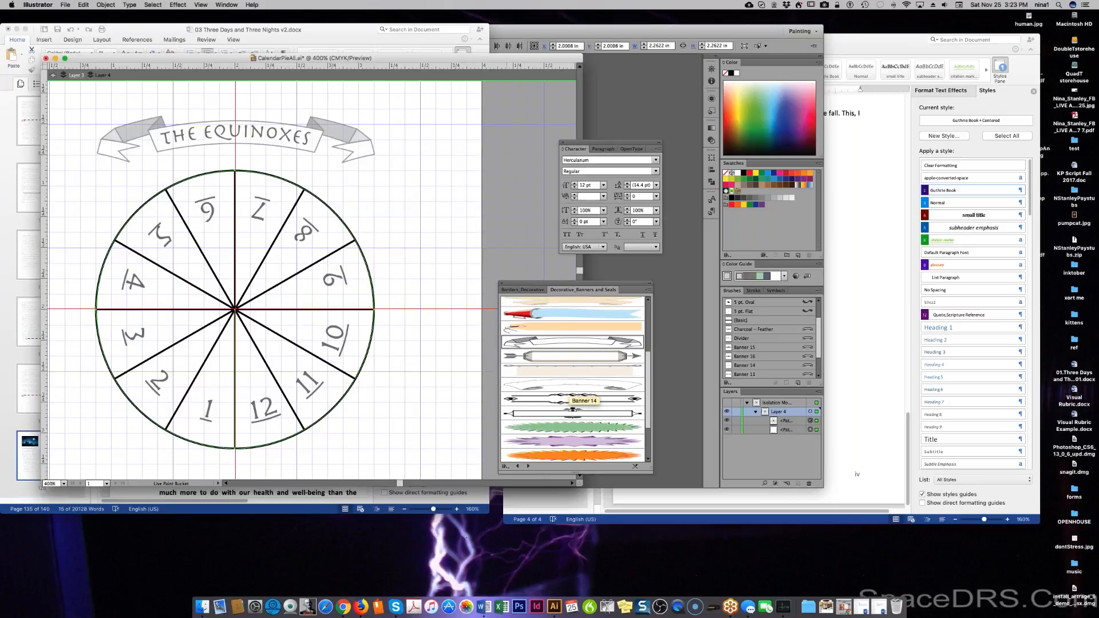
{"action": "left_click", "coordinate": [792, 455]}
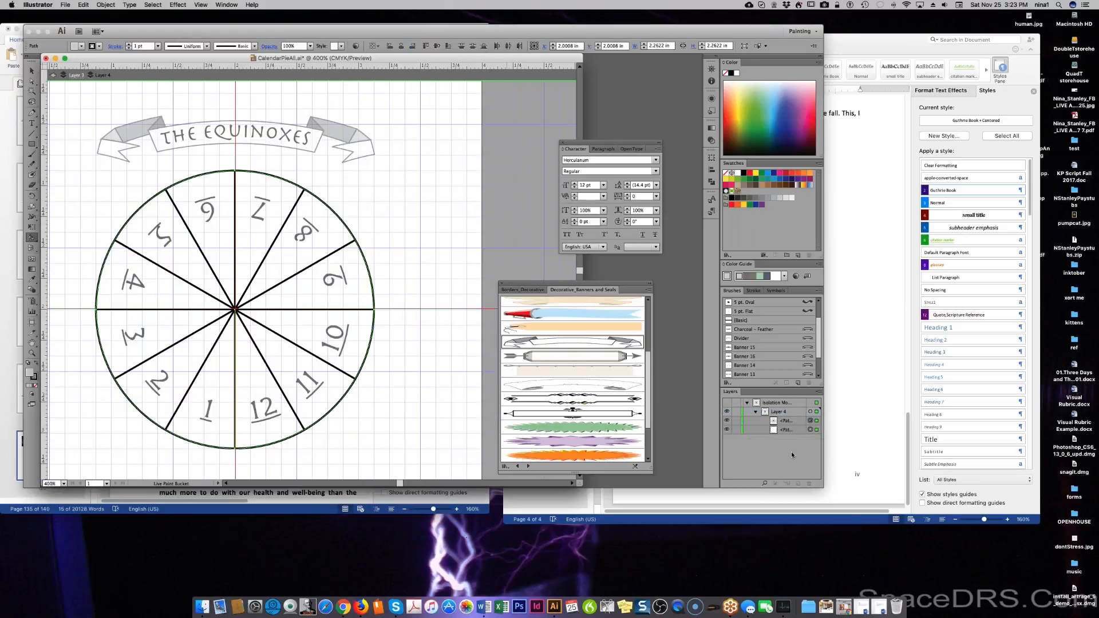
{"action": "left_click", "coordinate": [782, 411]}
Try adding a sublayer to Layer 4, discard it, and switch to Direct Selection.
{"action": "left_click", "coordinate": [819, 392]}
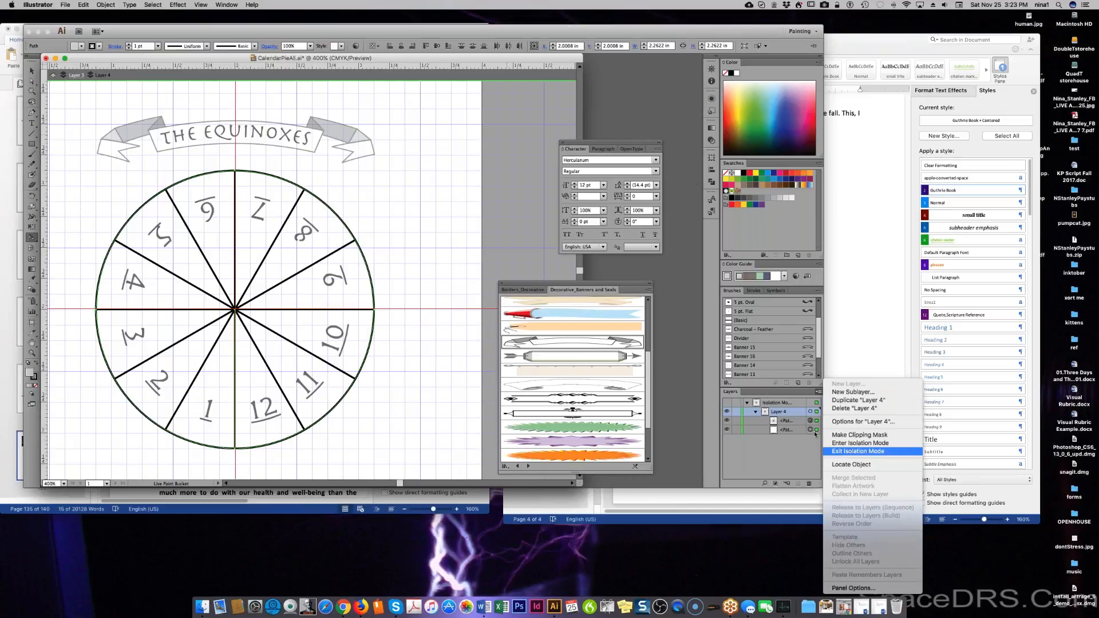
{"action": "left_click", "coordinate": [850, 392]}
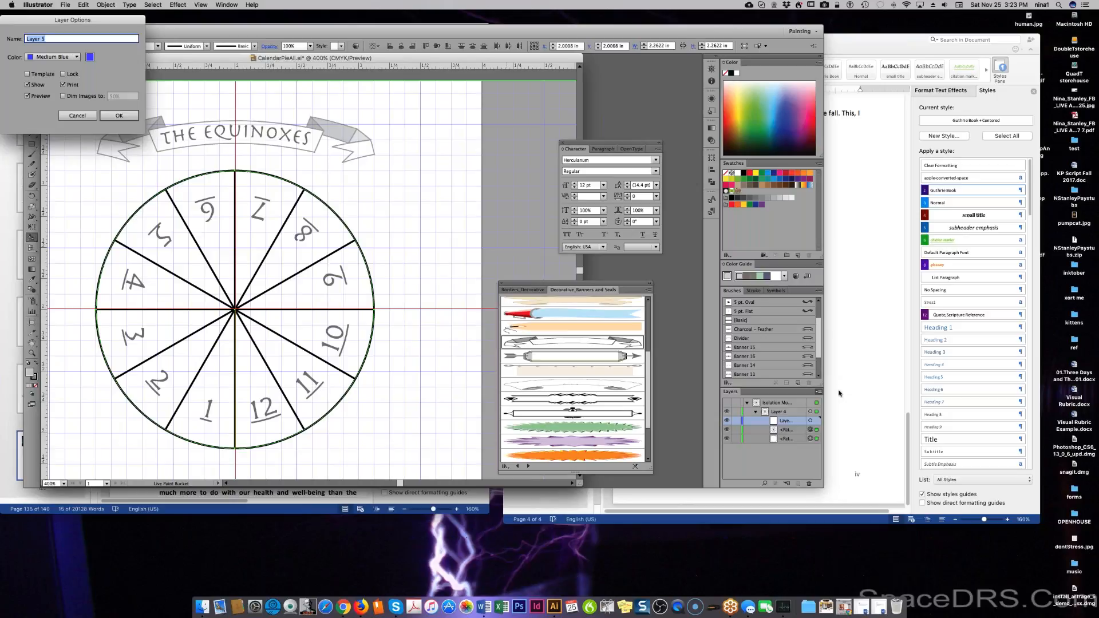
{"action": "left_click", "coordinate": [86, 116]}
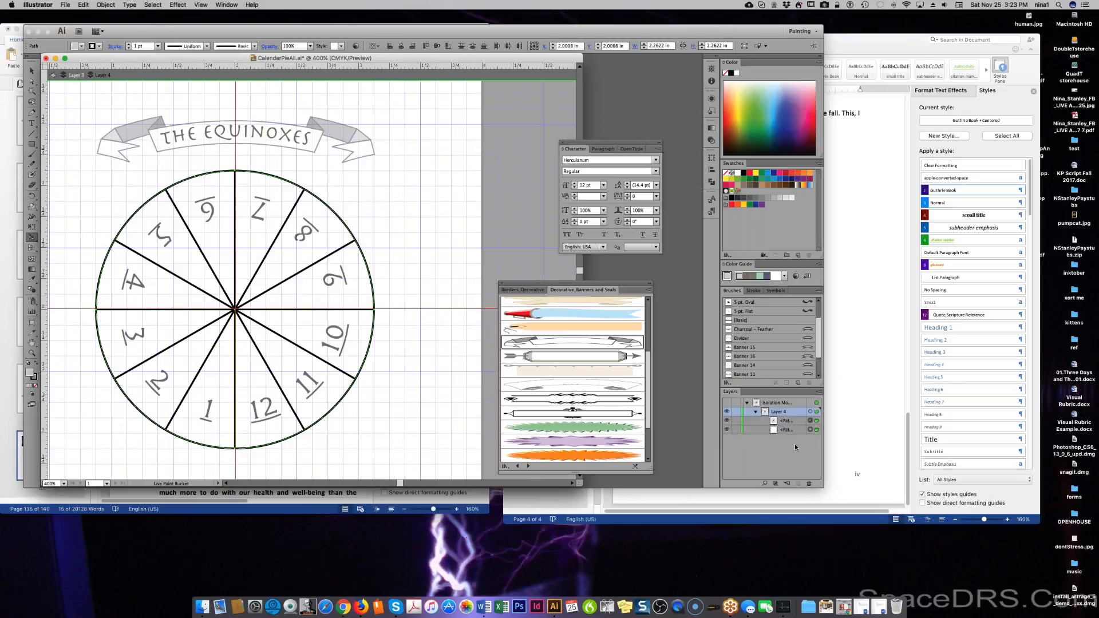
{"action": "key", "text": "a"}
{"action": "left_click", "coordinate": [115, 5]}
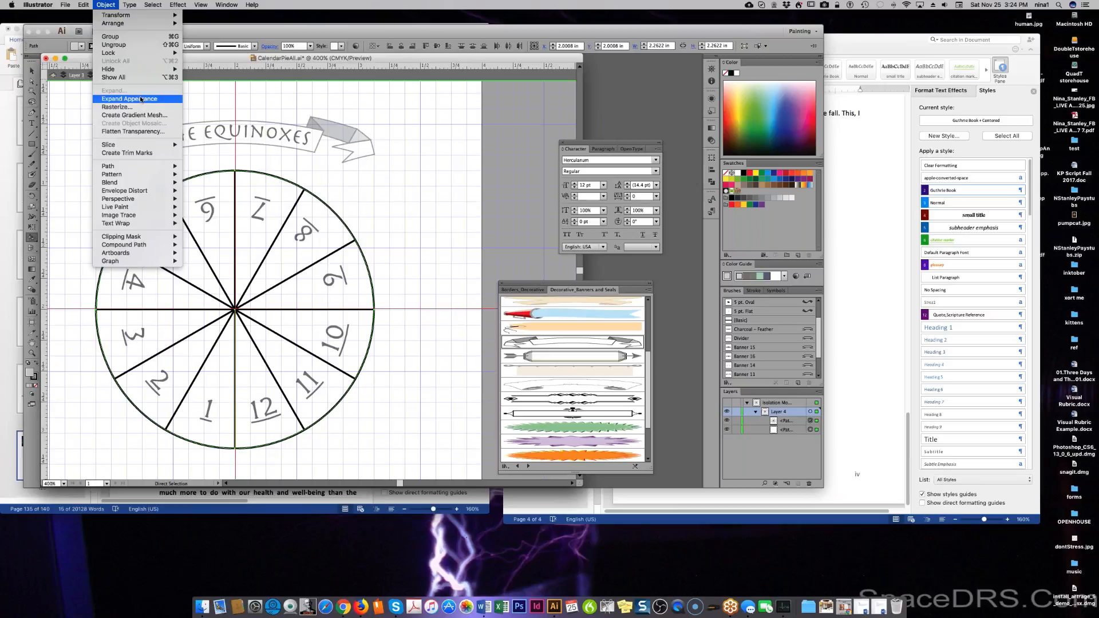
Attempt Object > Live Paint > Make on the pie wheel and cancel the warning.
{"action": "mouse_move", "coordinate": [136, 207]}
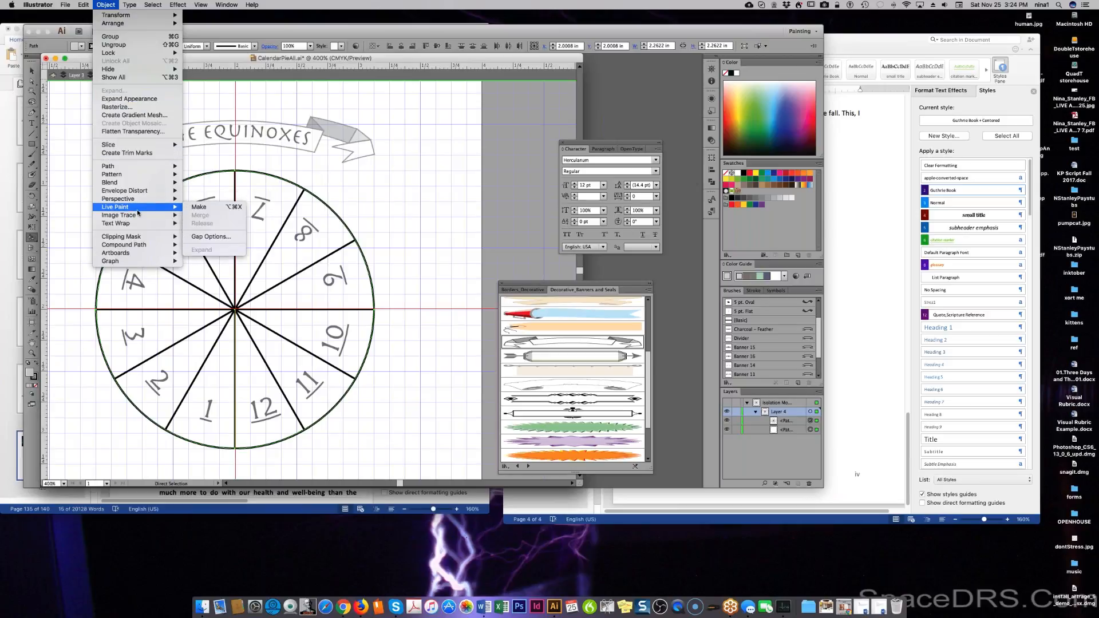
{"action": "left_click", "coordinate": [203, 208]}
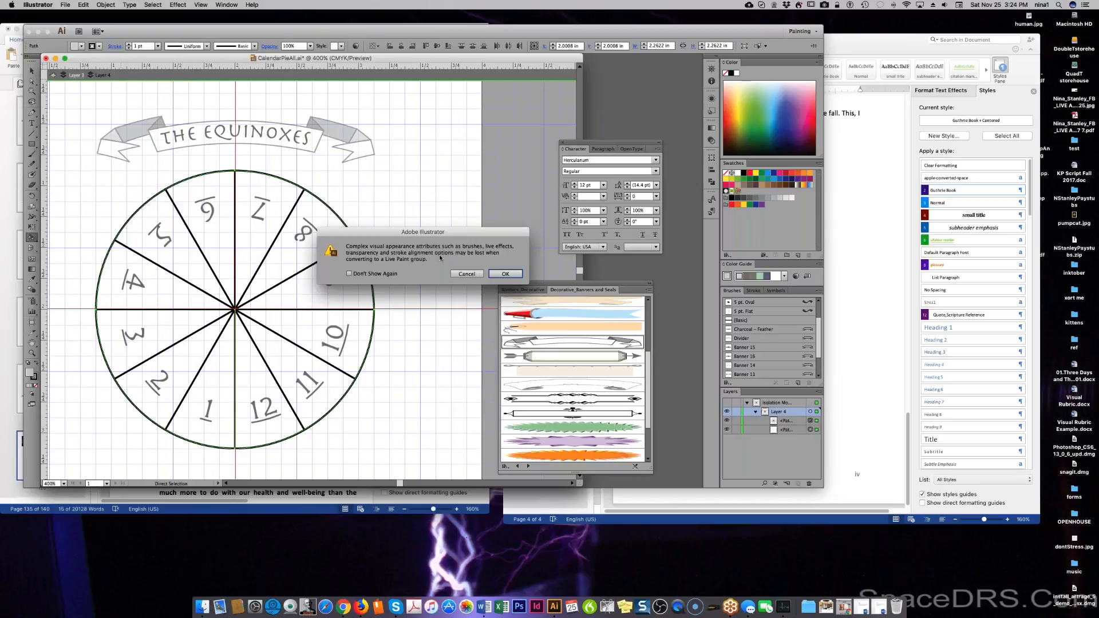
{"action": "left_click", "coordinate": [467, 273]}
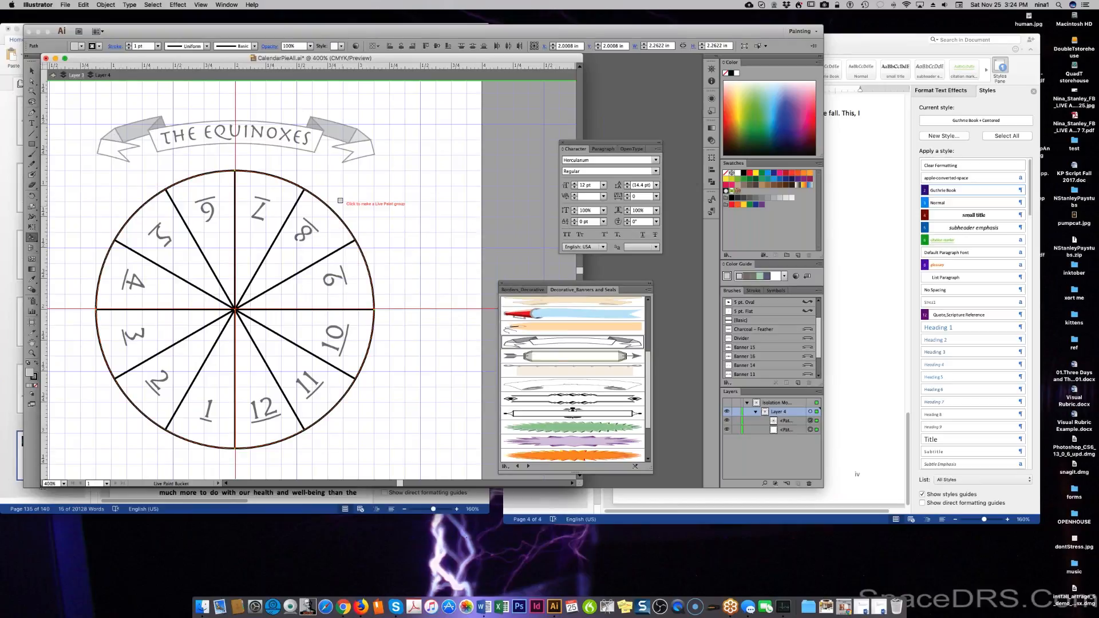
Apply Object > Expand Appearance to turn the pie wheel into a plain group.
{"action": "left_click", "coordinate": [106, 4]}
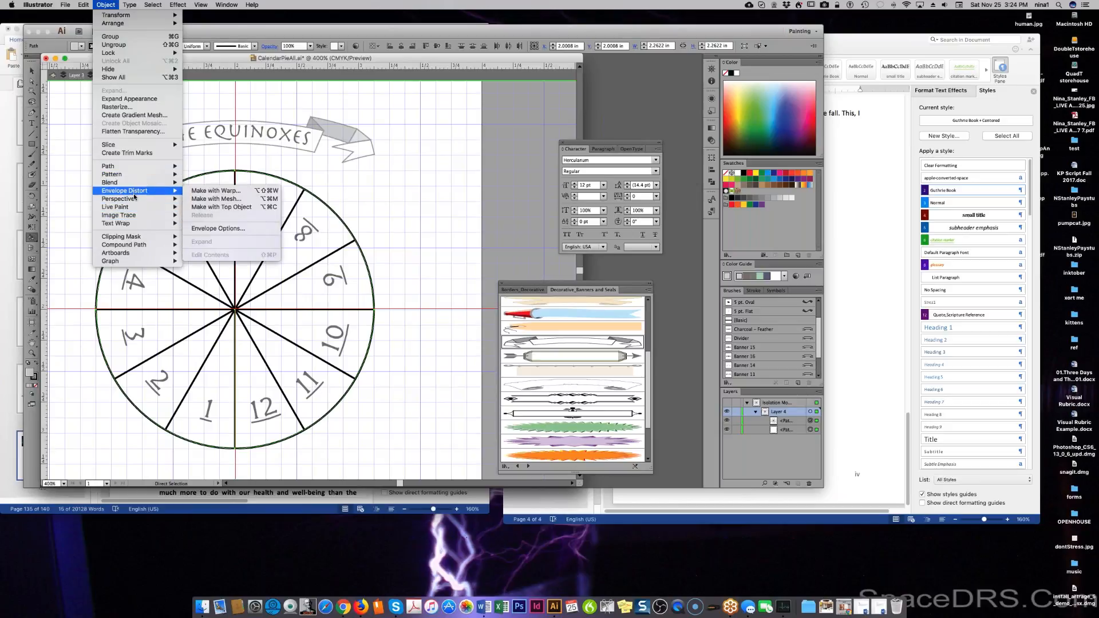
{"action": "mouse_move", "coordinate": [130, 167]}
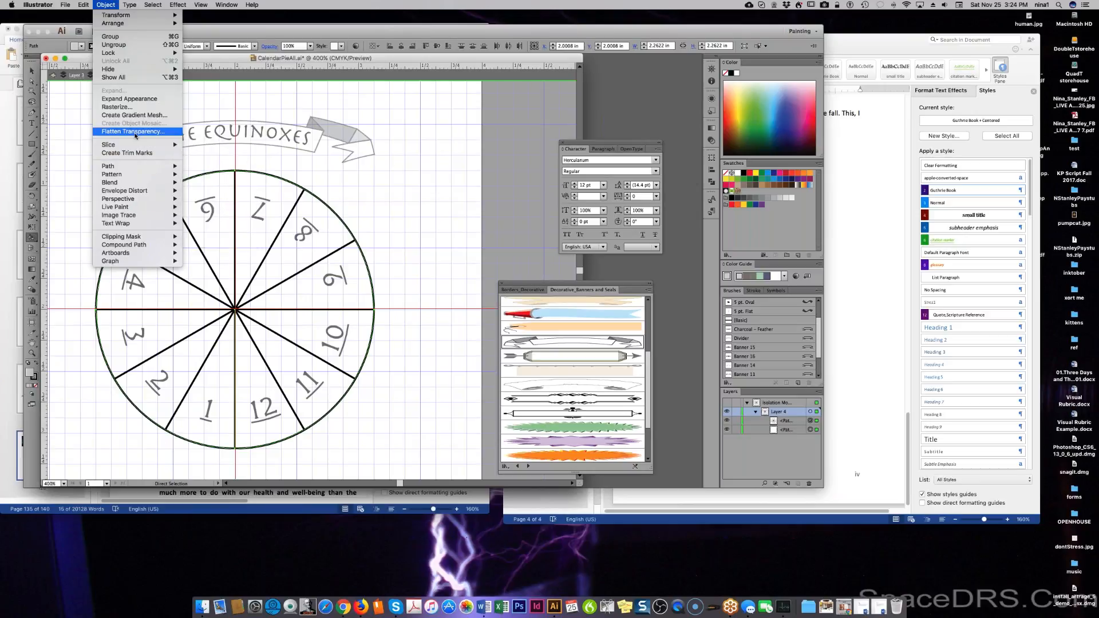
{"action": "left_click", "coordinate": [131, 98]}
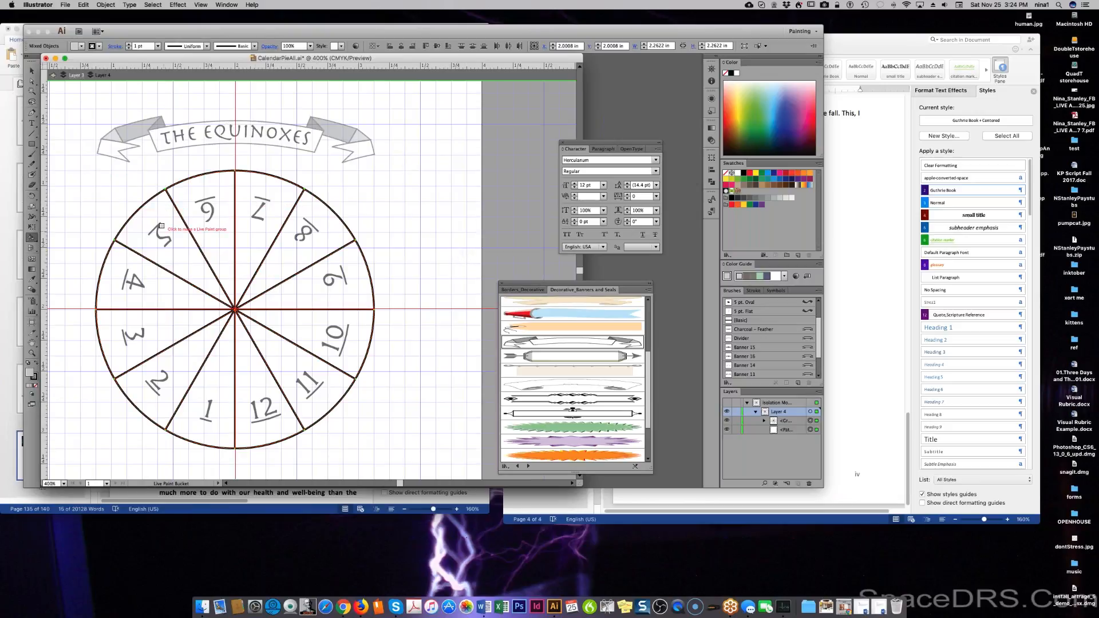
Live paint pie slices 1, 2 and 3 light grey.
{"action": "left_click", "coordinate": [216, 364]}
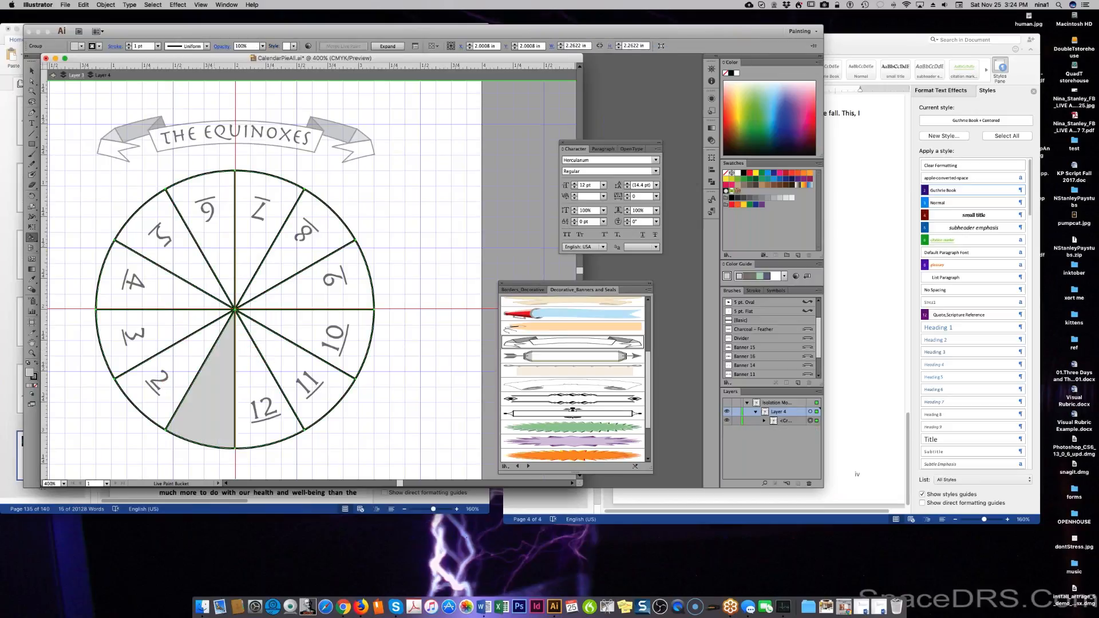
{"action": "left_click", "coordinate": [184, 353]}
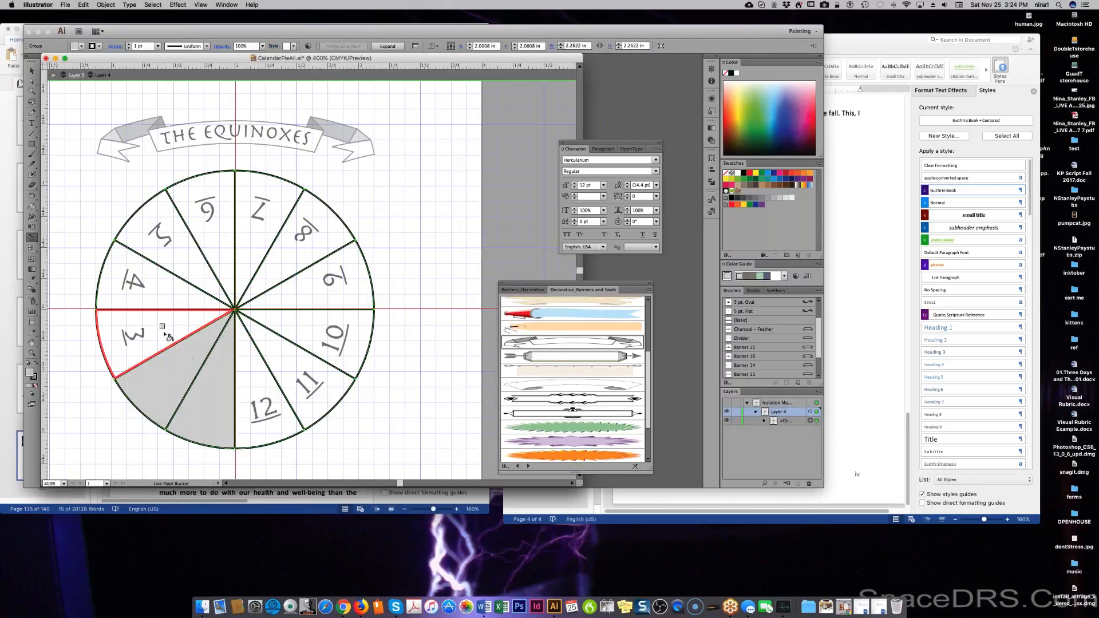
{"action": "left_click", "coordinate": [164, 333]}
Choose a medium grey fill and paint slices 4, 5 and 6 with it.
{"action": "key", "text": "a"}
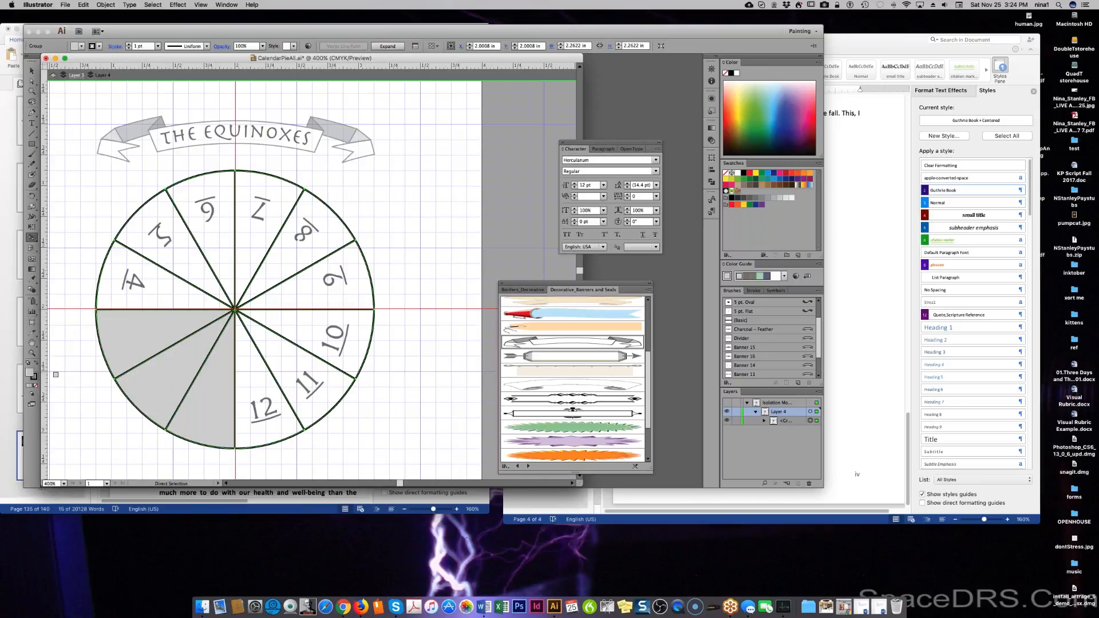
{"action": "double_click", "coordinate": [30, 372]}
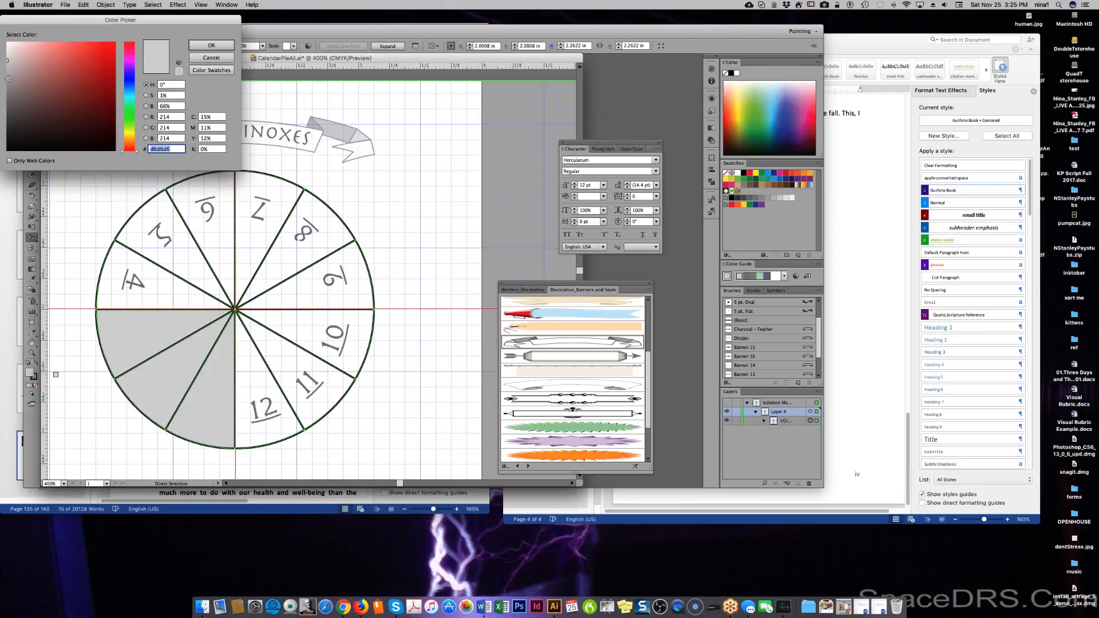
{"action": "left_click", "coordinate": [211, 45]}
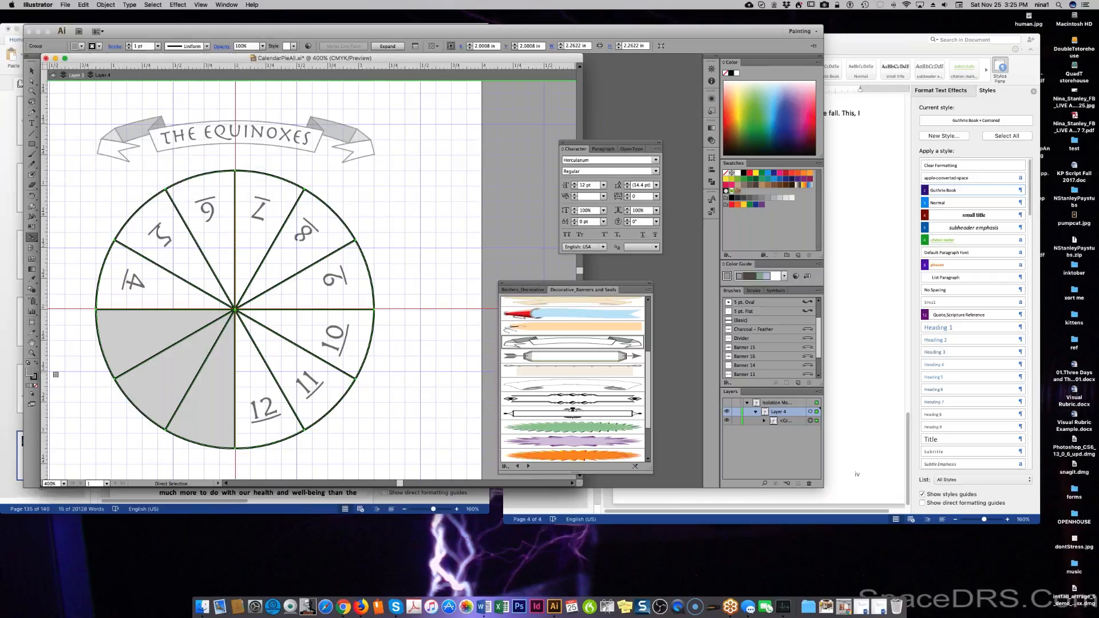
{"action": "left_click", "coordinate": [138, 278]}
{"action": "left_click", "coordinate": [167, 228]}
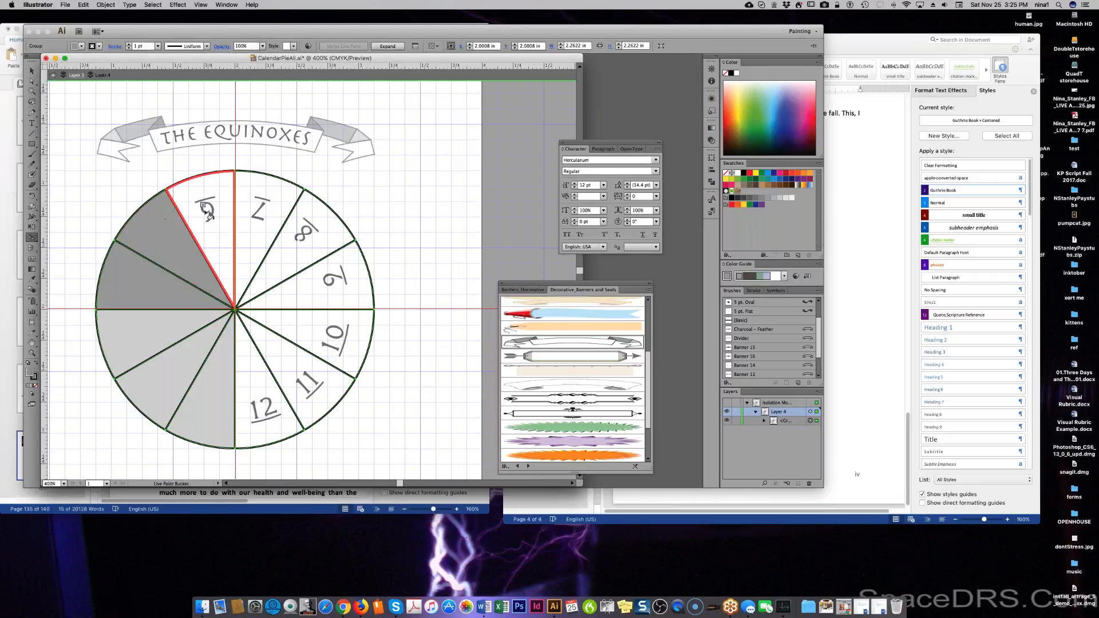
{"action": "left_click", "coordinate": [205, 208]}
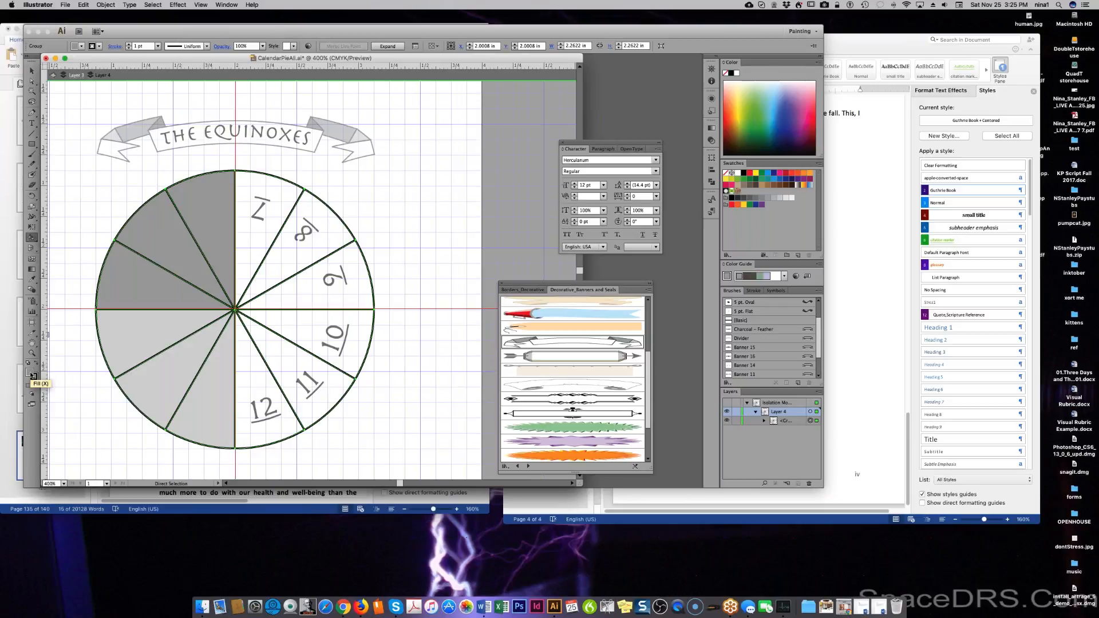
Set the fill to darker grey 6d6d6d and paint slices 7, 8 and 9.
{"action": "double_click", "coordinate": [33, 375]}
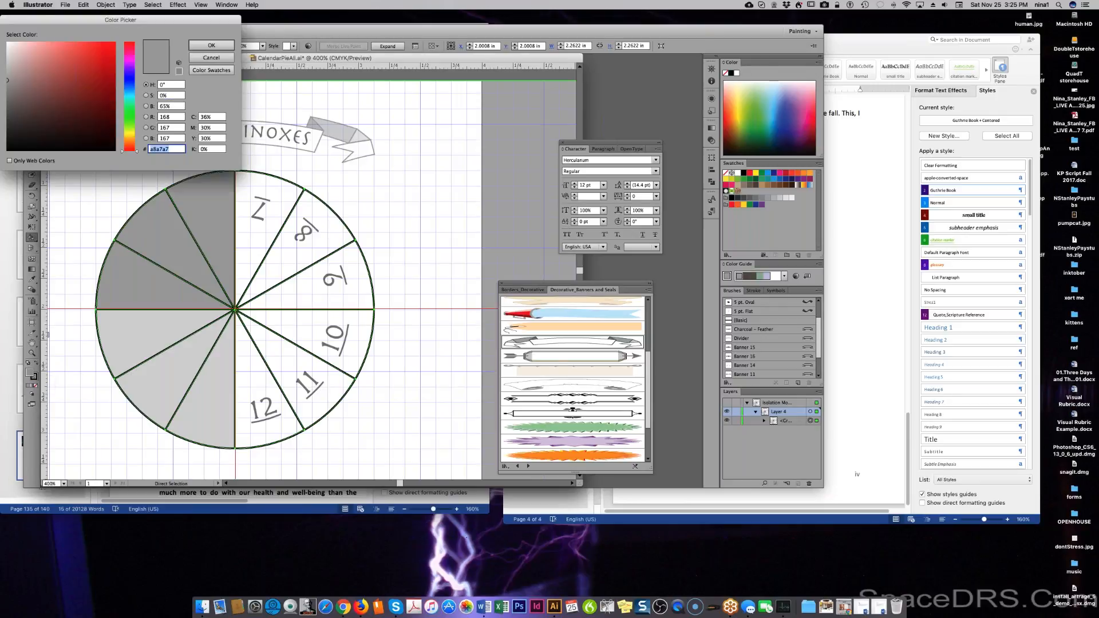
{"action": "left_click", "coordinate": [7, 104]}
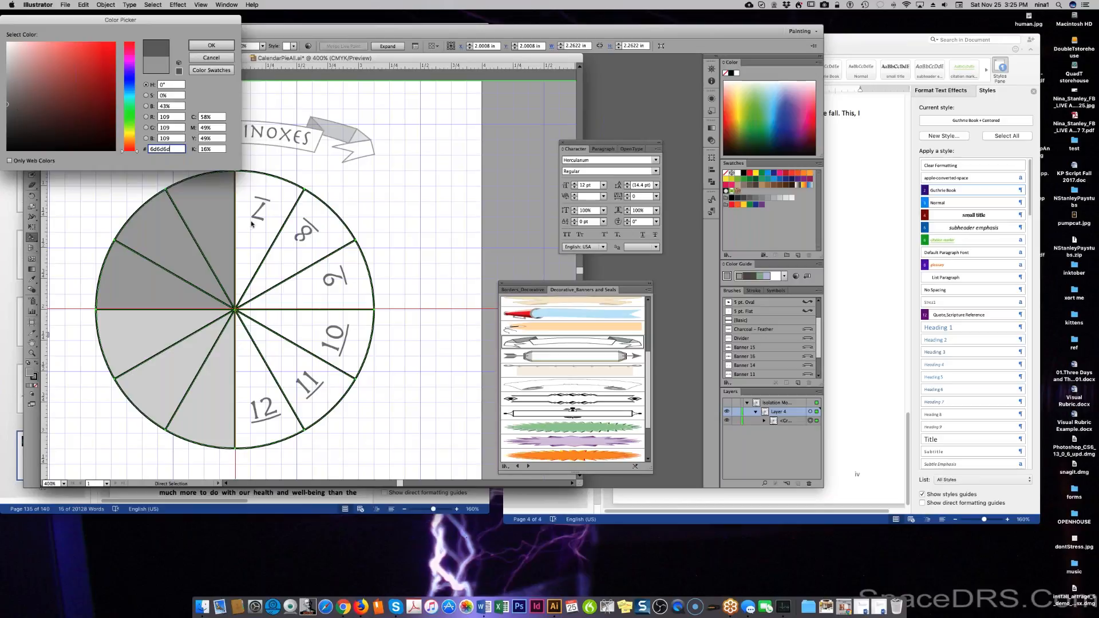
{"action": "left_click", "coordinate": [211, 45]}
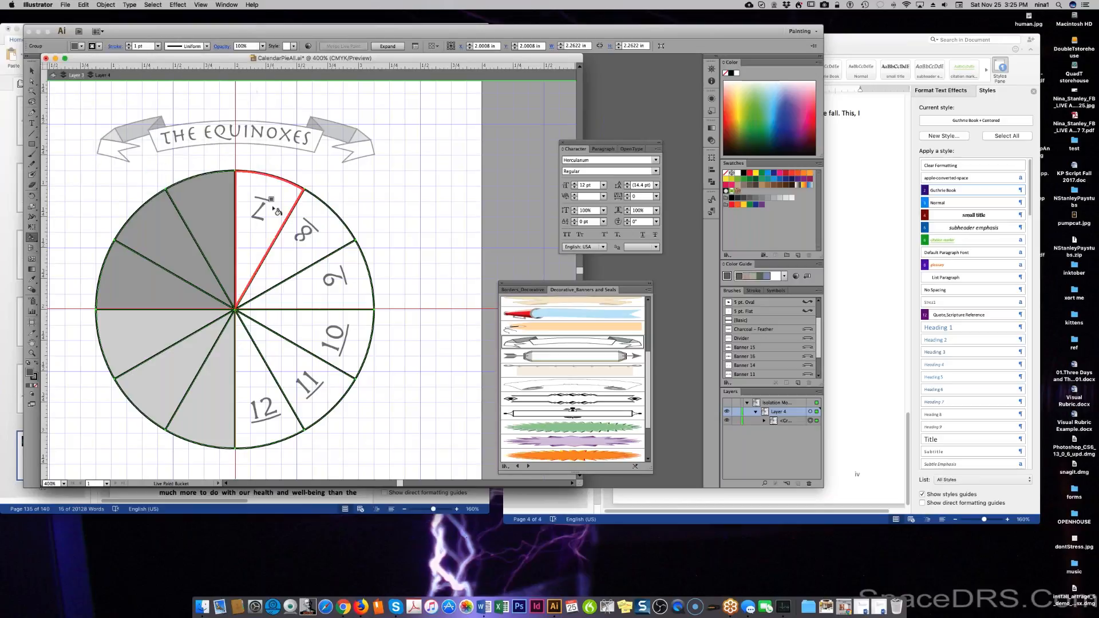
{"action": "left_click", "coordinate": [278, 212]}
{"action": "left_click", "coordinate": [304, 234]}
{"action": "left_click", "coordinate": [335, 283]}
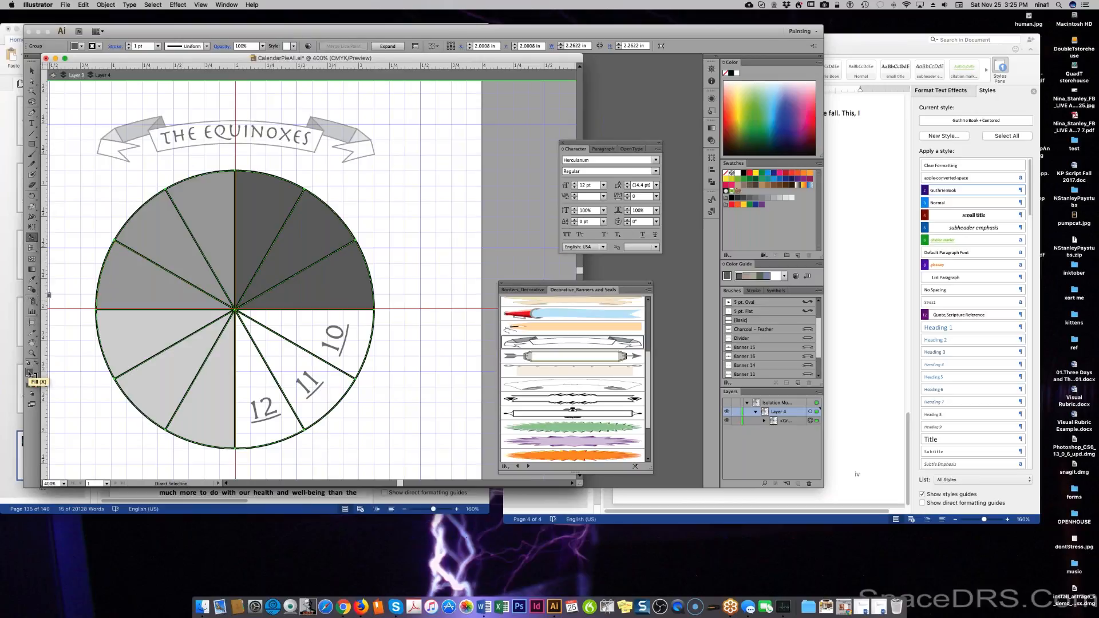
Set the fill to near-black 333333 and paint slices 10, 11 and 12.
{"action": "double_click", "coordinate": [30, 373]}
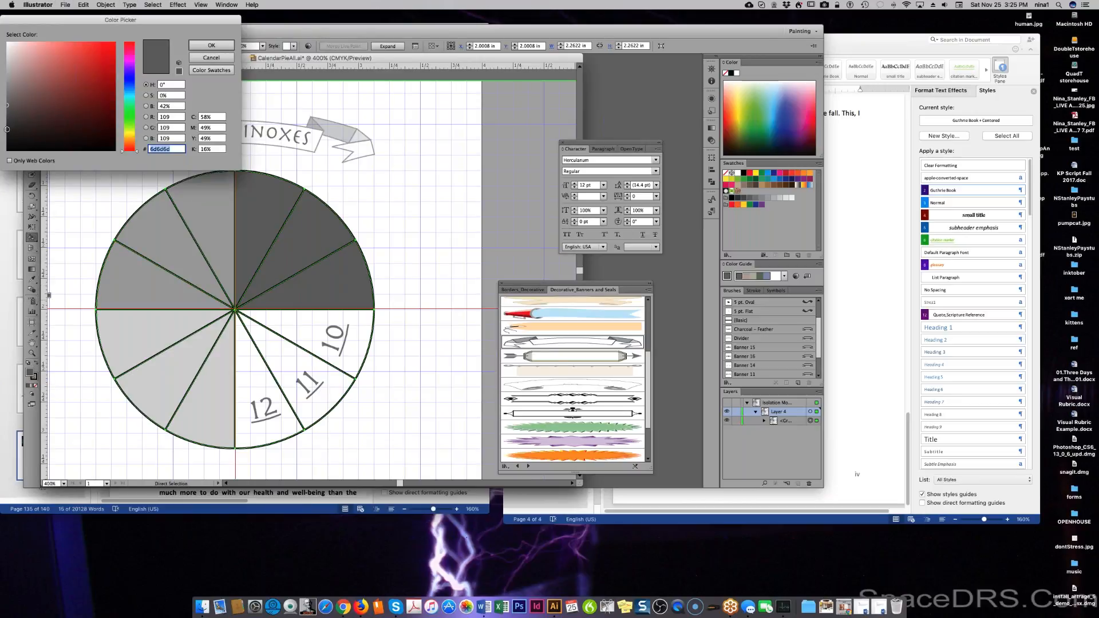
{"action": "left_click", "coordinate": [7, 128]}
{"action": "left_click", "coordinate": [210, 44]}
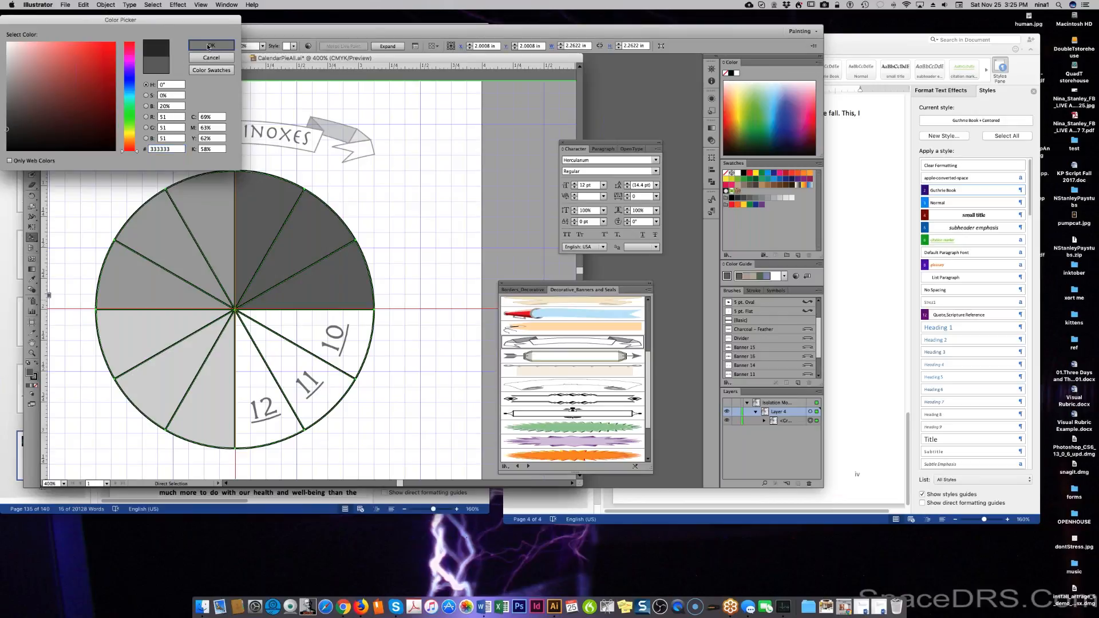
{"action": "key", "text": "k"}
{"action": "left_click", "coordinate": [306, 329]}
{"action": "left_click", "coordinate": [292, 367]}
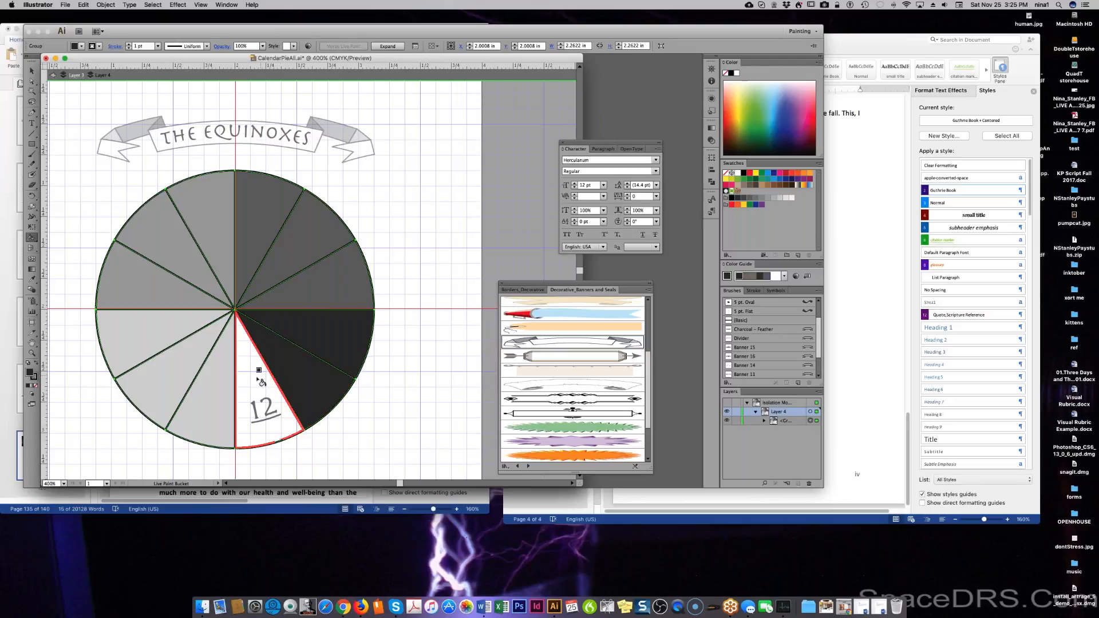
{"action": "left_click", "coordinate": [257, 380]}
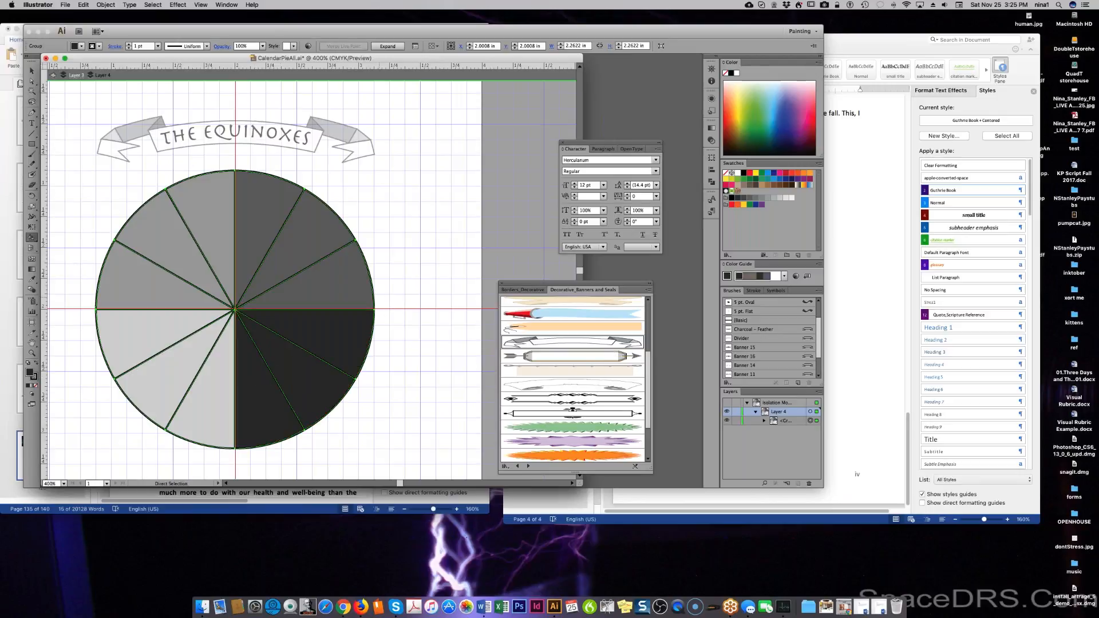
{"action": "key", "text": "super+z"}
{"action": "key", "text": "super+z"}
{"action": "key", "text": "super+z"}
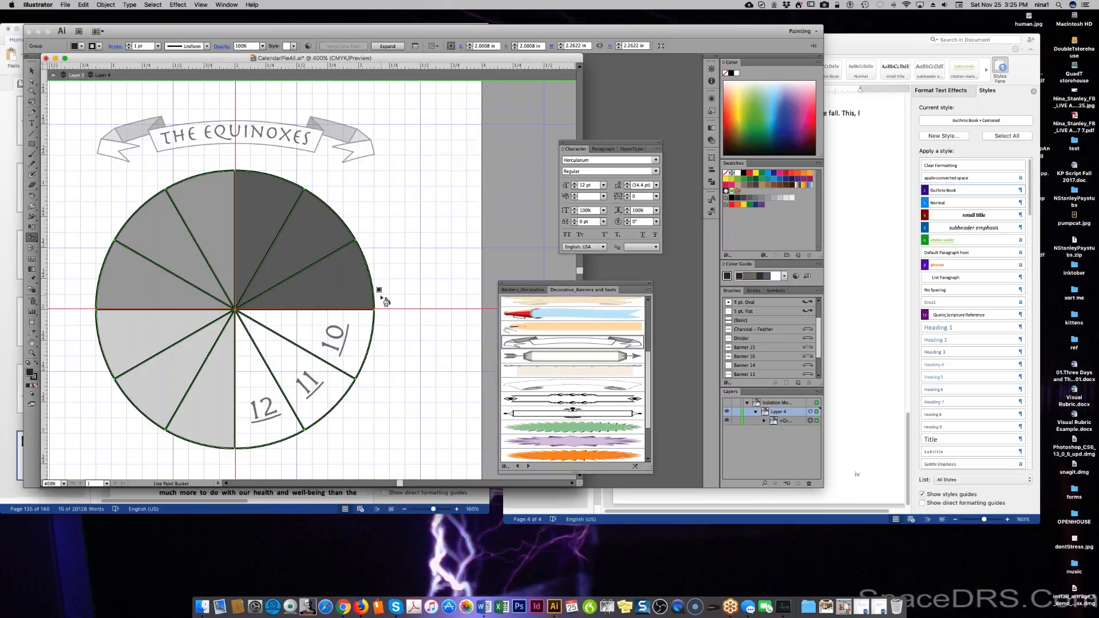
{"action": "left_click", "coordinate": [312, 327]}
{"action": "left_click", "coordinate": [288, 368]}
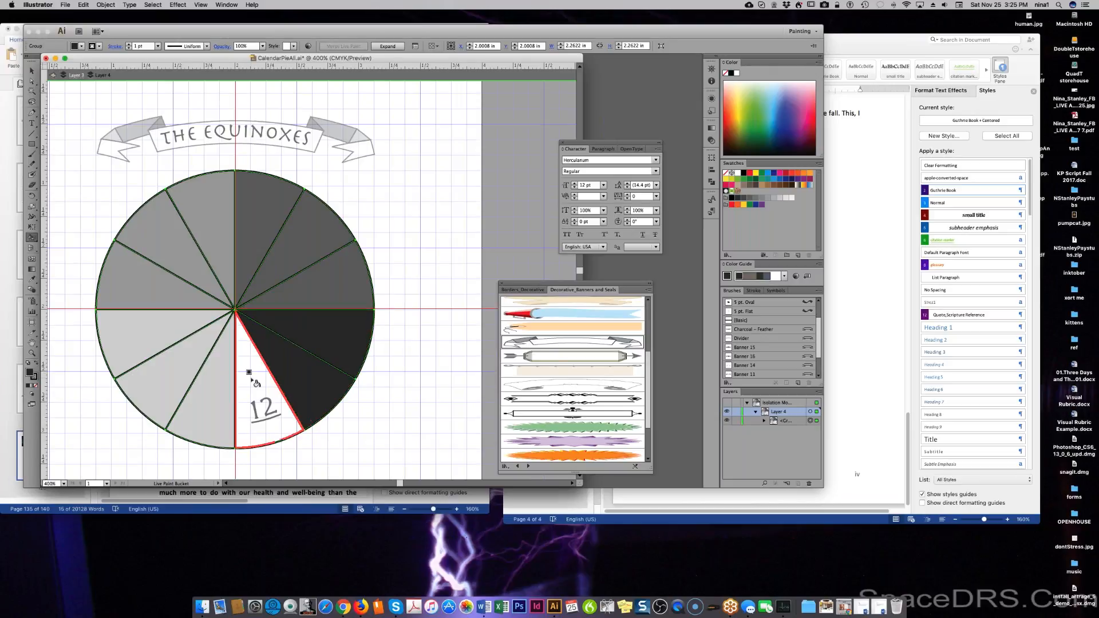
{"action": "left_click", "coordinate": [257, 372]}
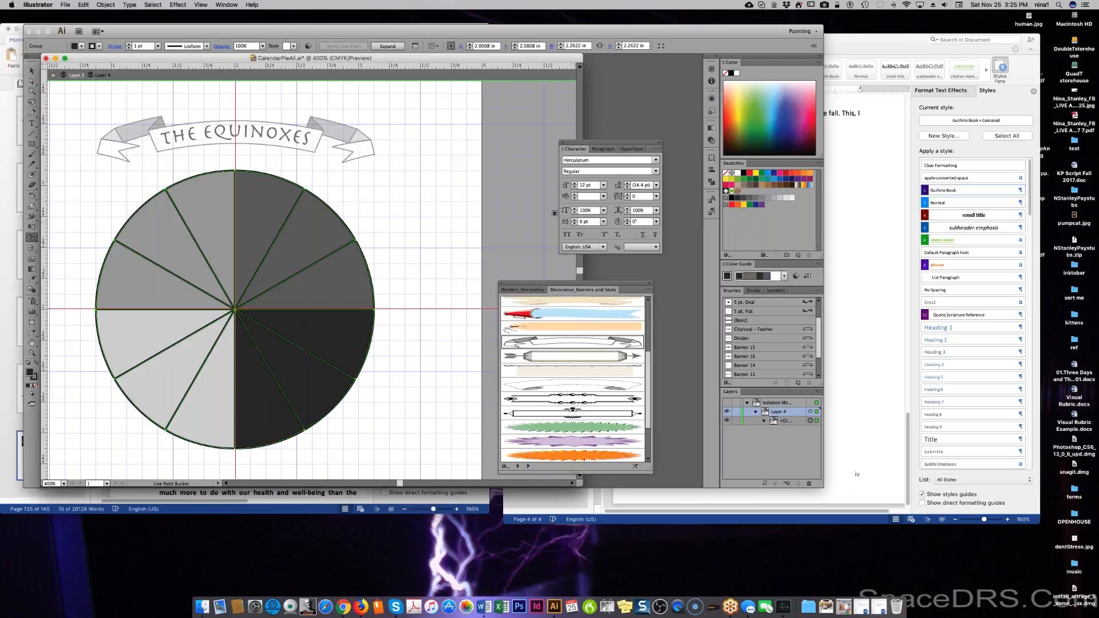
Turn on Dim Images to 50% in Layer 4's options.
{"action": "left_click", "coordinate": [811, 411]}
{"action": "double_click", "coordinate": [799, 412]}
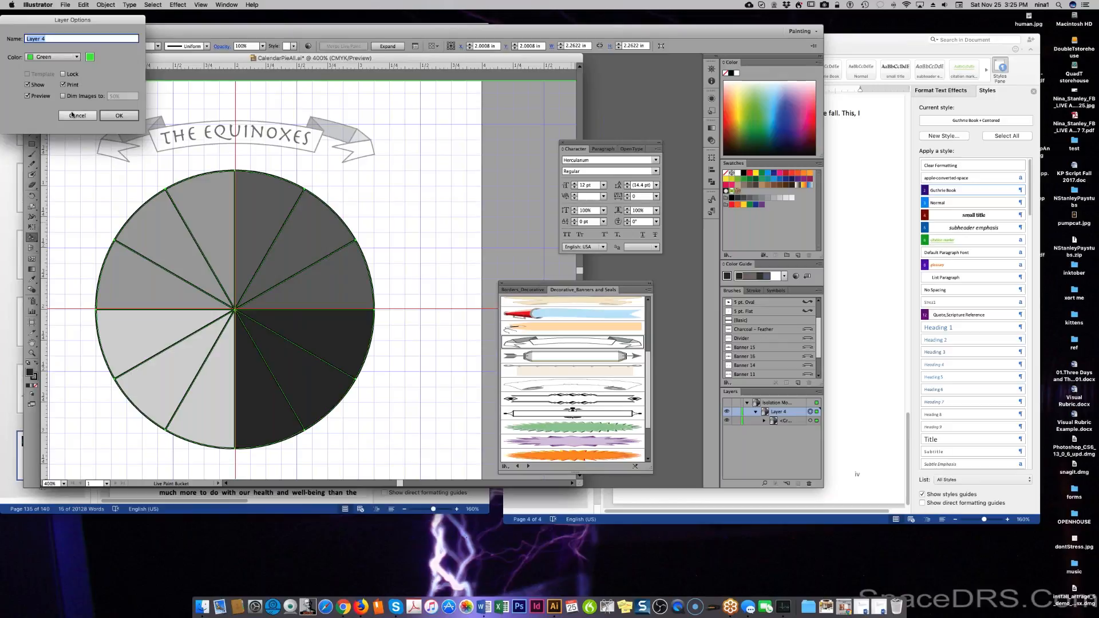
{"action": "left_click", "coordinate": [74, 98]}
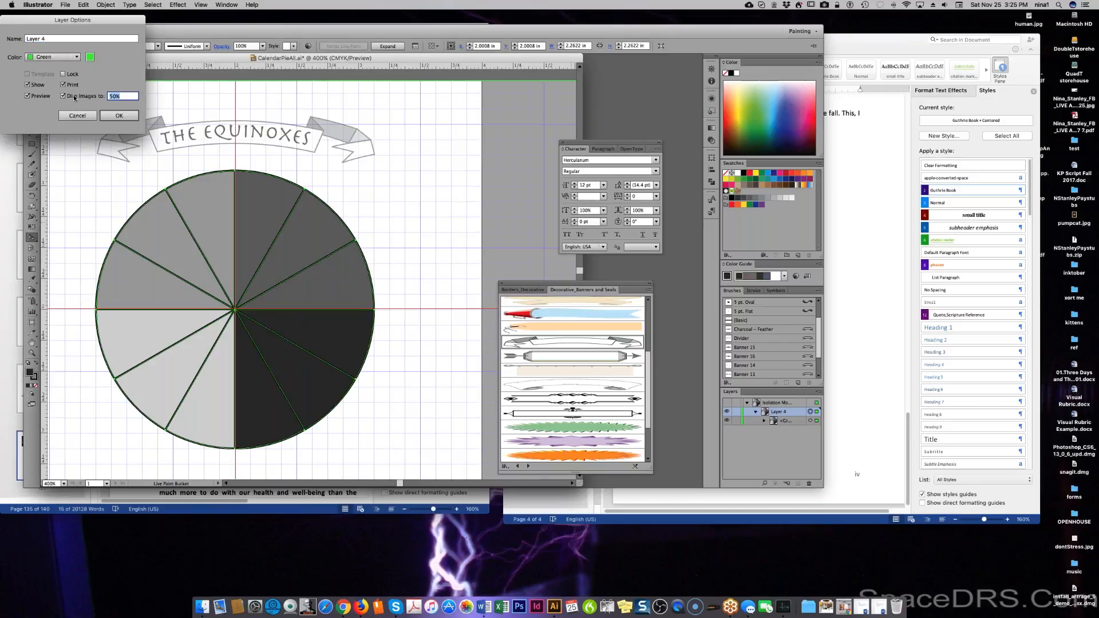
{"action": "left_click", "coordinate": [119, 115]}
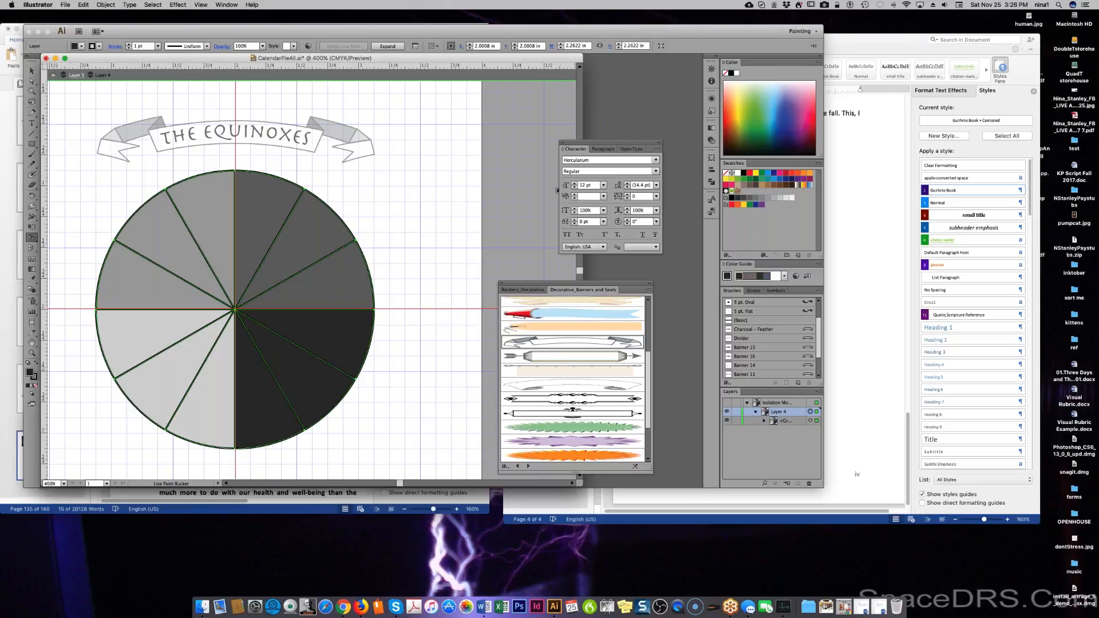
Exit isolation mode and bring up Layer 4's transparency settings from the Appearance panel.
{"action": "left_click", "coordinate": [784, 460]}
{"action": "left_click", "coordinate": [776, 402]}
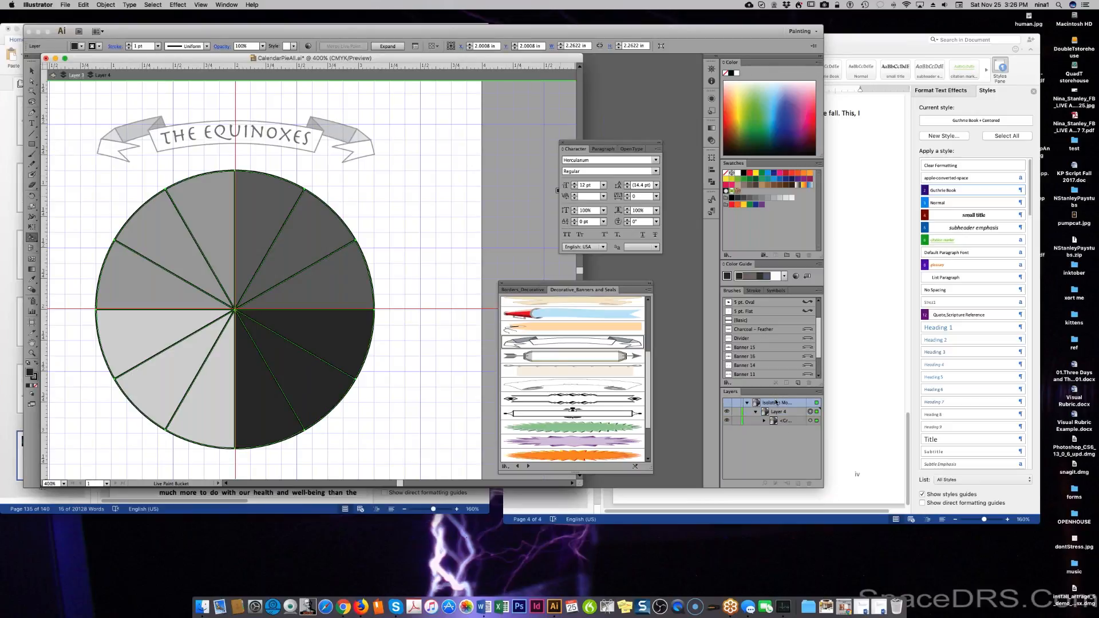
{"action": "left_click", "coordinate": [103, 4]}
{"action": "mouse_move", "coordinate": [90, 7]}
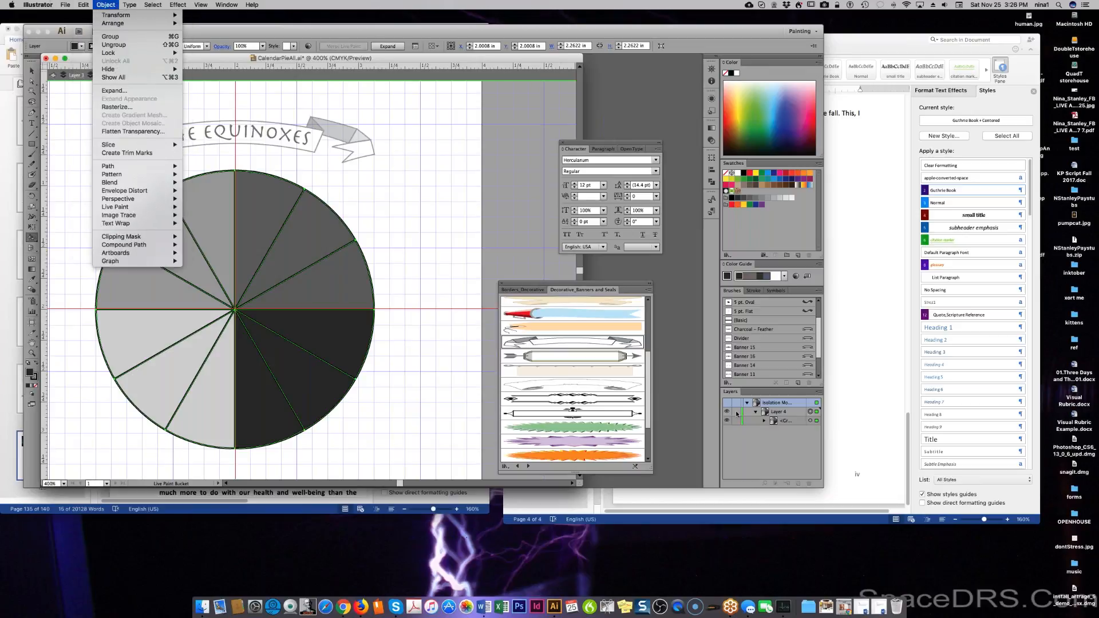
{"action": "left_click", "coordinate": [819, 392]}
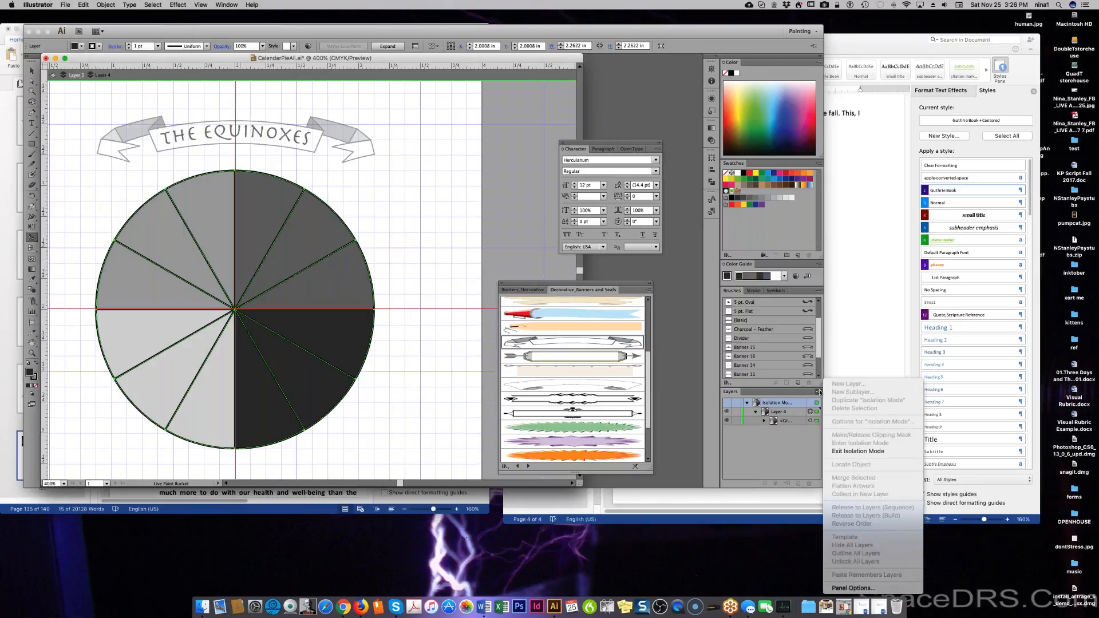
{"action": "left_click", "coordinate": [849, 452]}
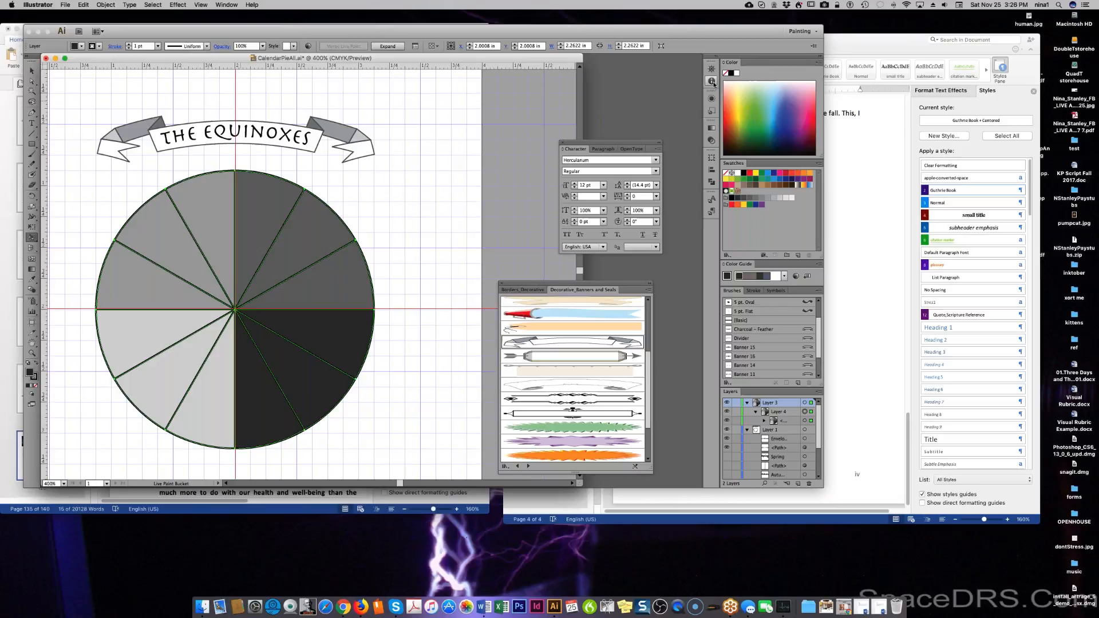
{"action": "left_click", "coordinate": [712, 99]}
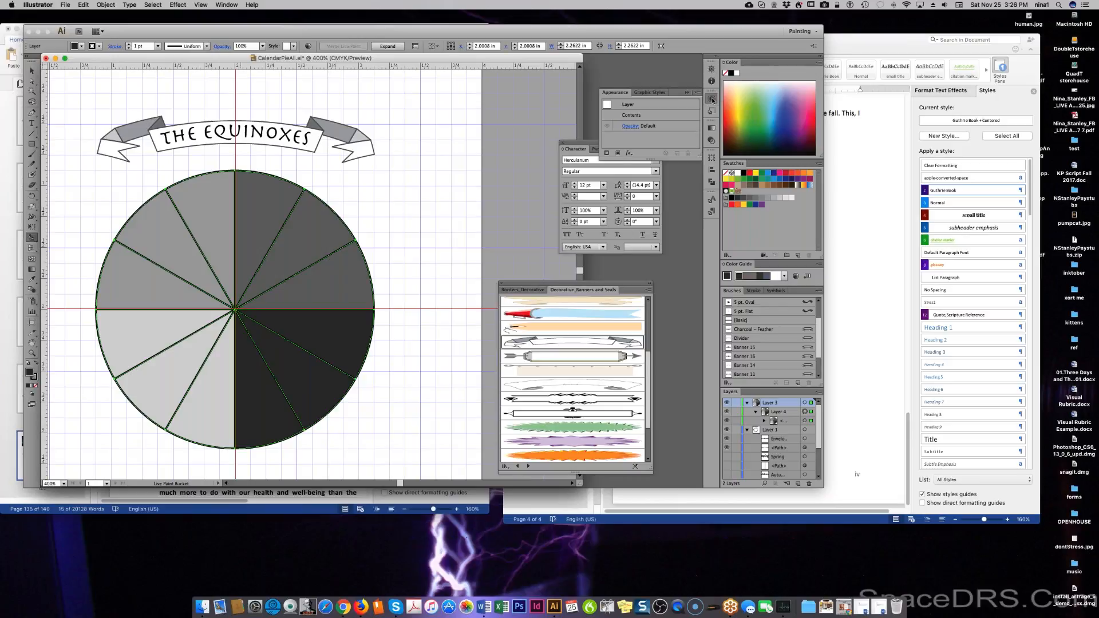
{"action": "left_click", "coordinate": [630, 126]}
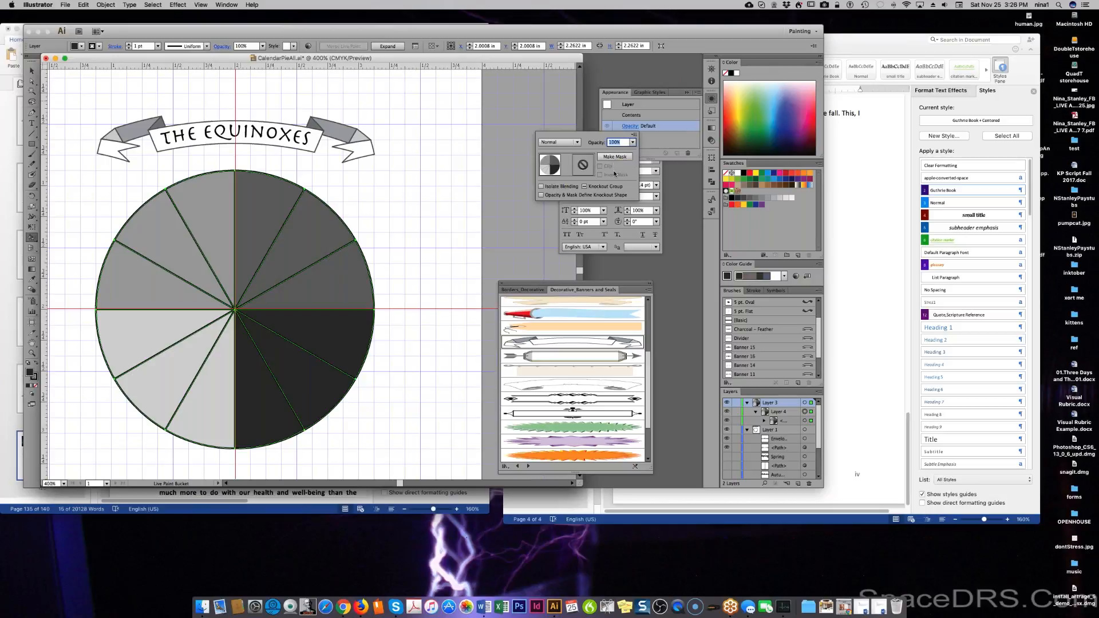
Enable Isolate Blending and set the pie layer's opacity to 40%.
{"action": "left_click", "coordinate": [547, 189]}
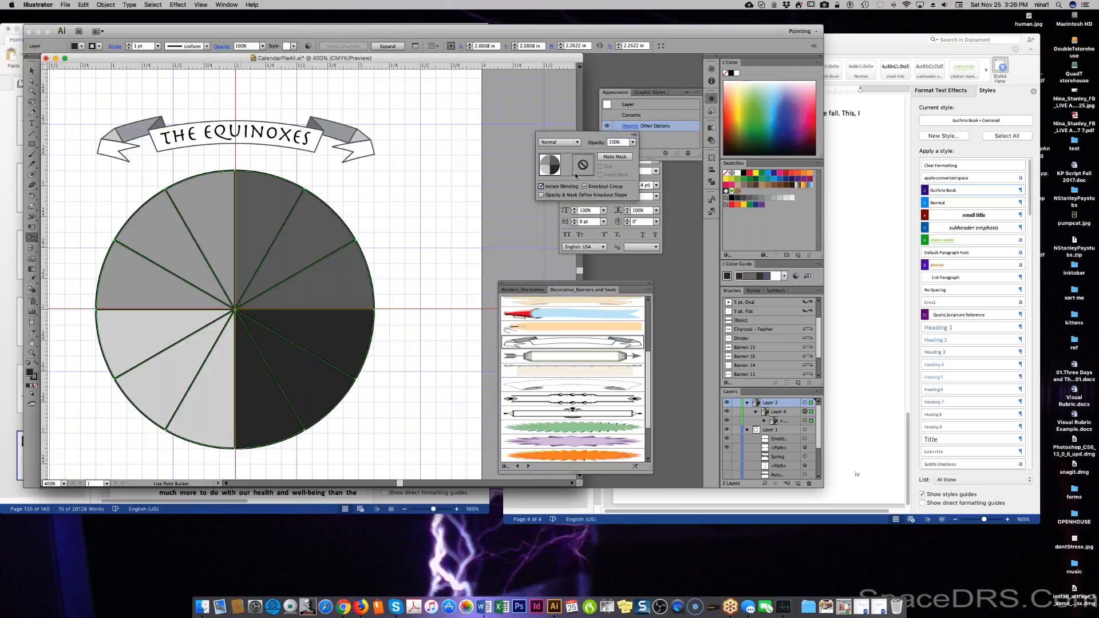
{"action": "left_click", "coordinate": [632, 142]}
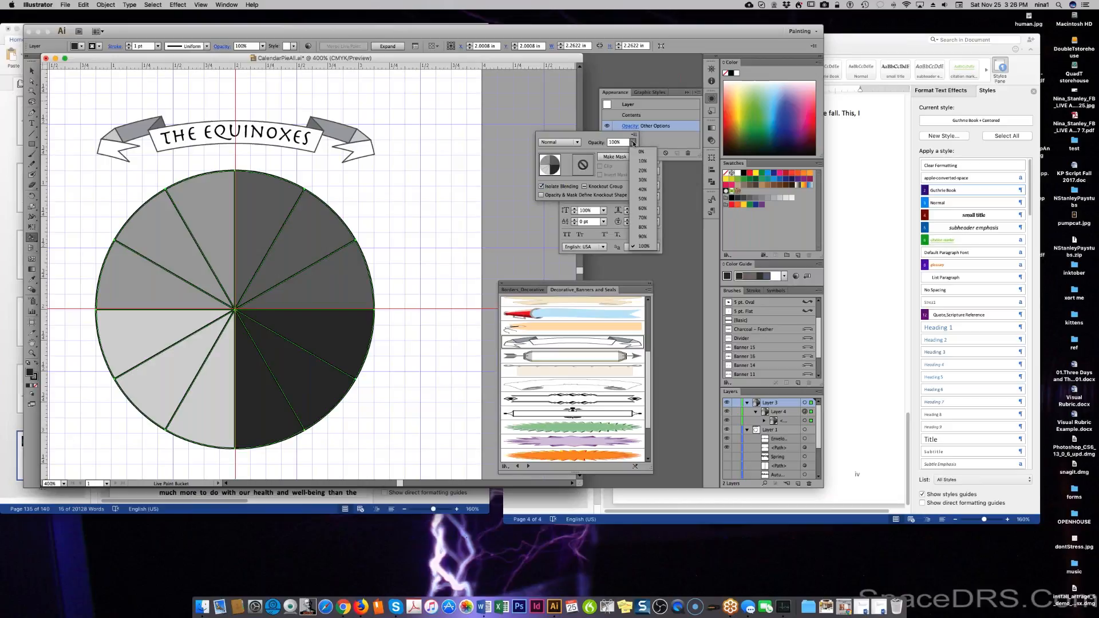
{"action": "left_click", "coordinate": [644, 189]}
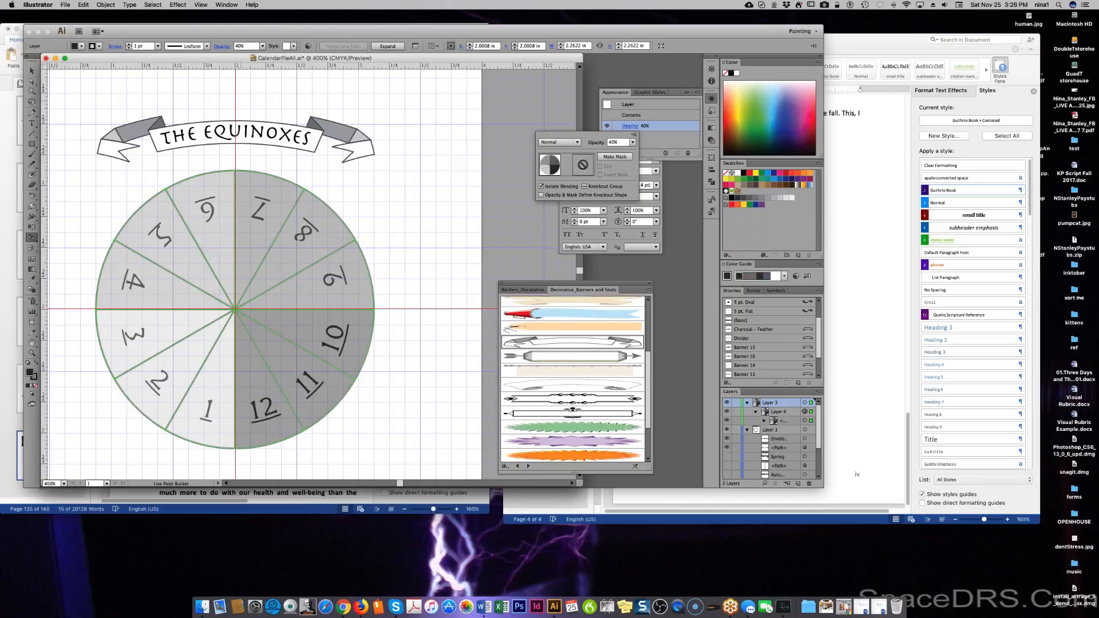
{"action": "left_click", "coordinate": [498, 204]}
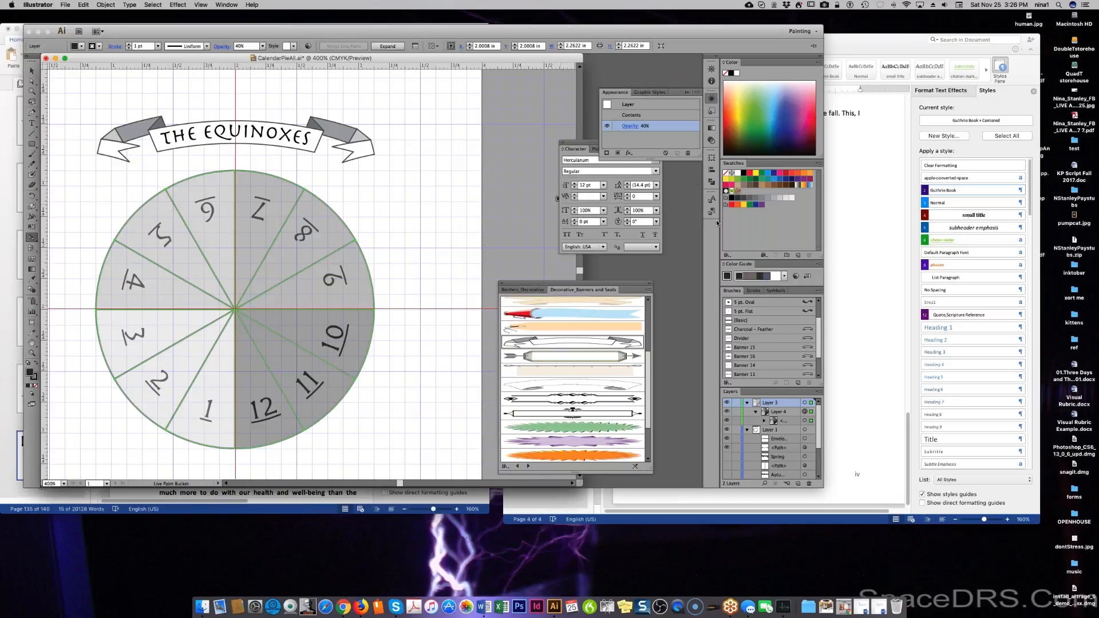
Lower the pie layer's opacity further to 20%.
{"action": "left_click", "coordinate": [711, 98]}
{"action": "left_click", "coordinate": [712, 98]}
{"action": "left_click", "coordinate": [712, 99]}
{"action": "left_click", "coordinate": [711, 99]}
{"action": "left_click", "coordinate": [632, 126]}
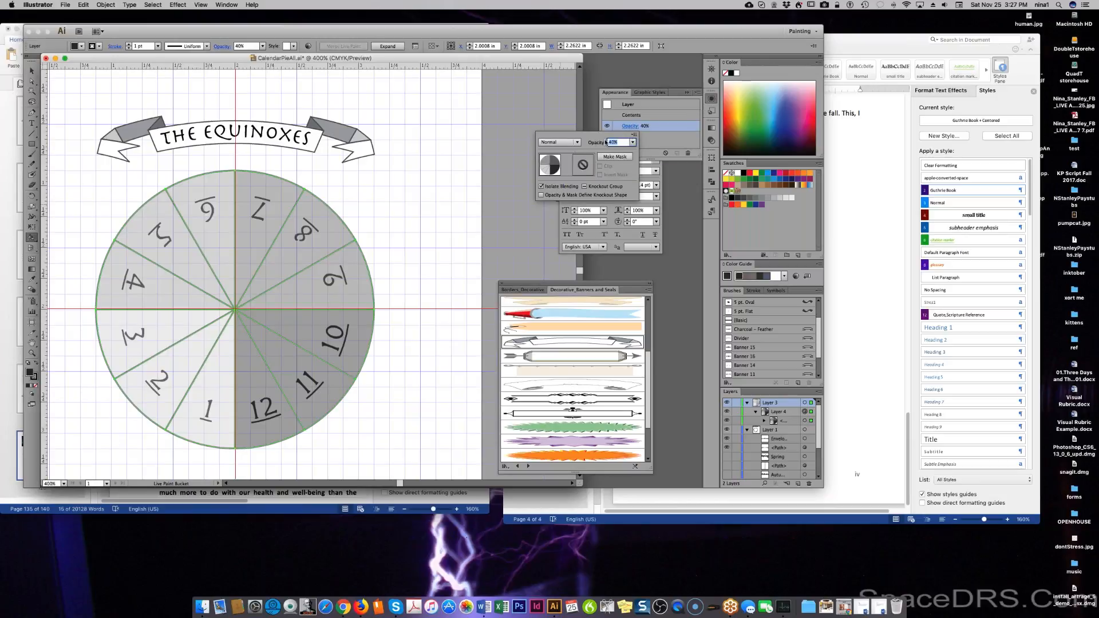
{"action": "left_click", "coordinate": [634, 148]}
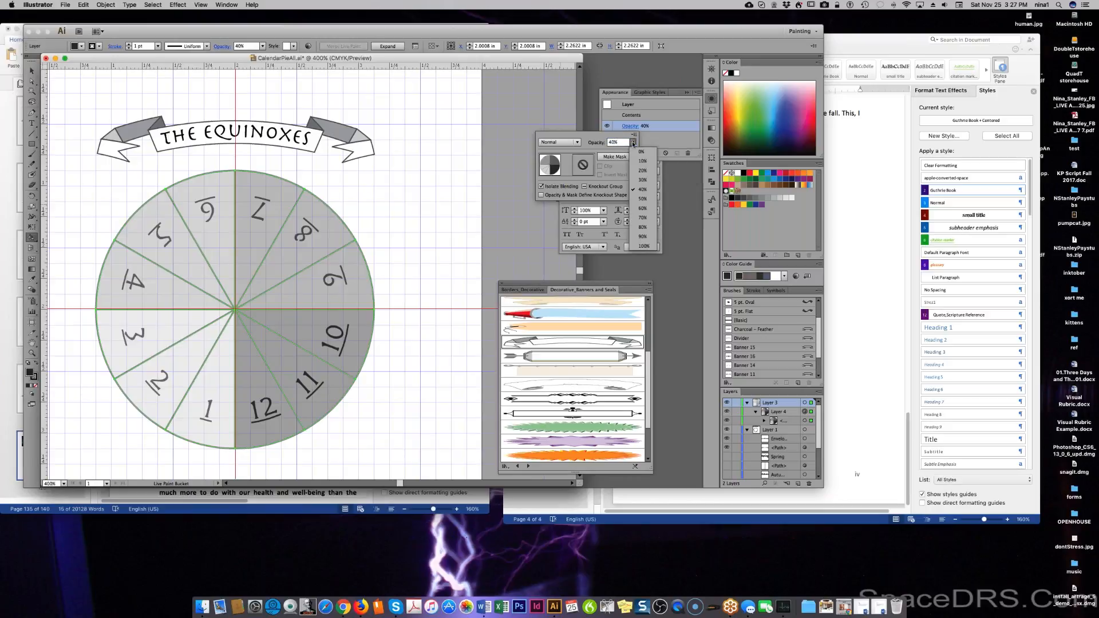
{"action": "left_click", "coordinate": [635, 173]}
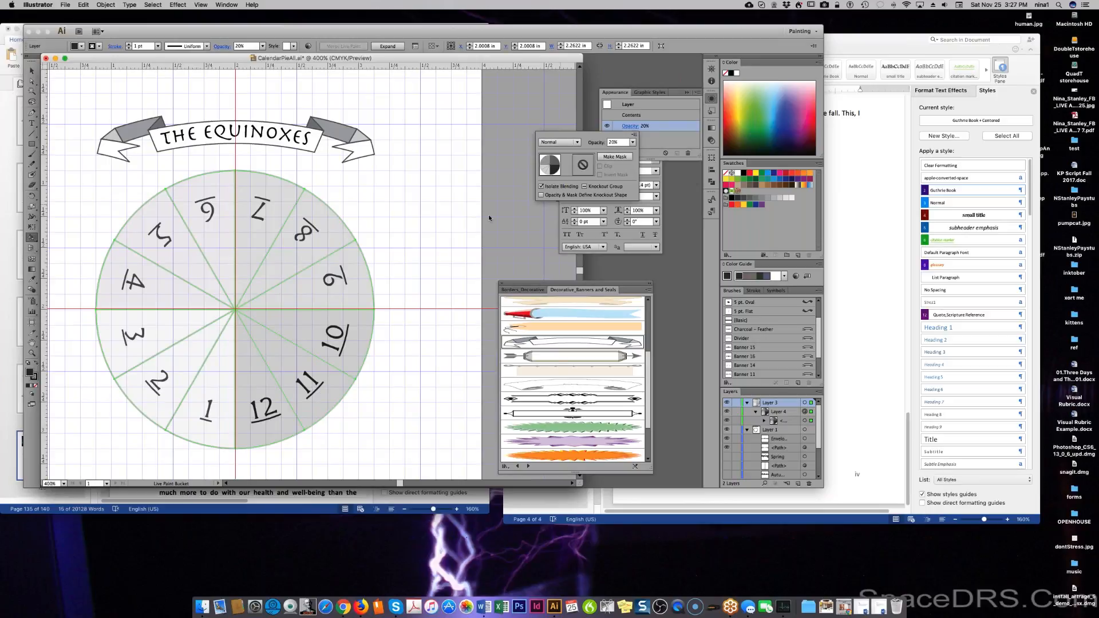
{"action": "left_click", "coordinate": [471, 216]}
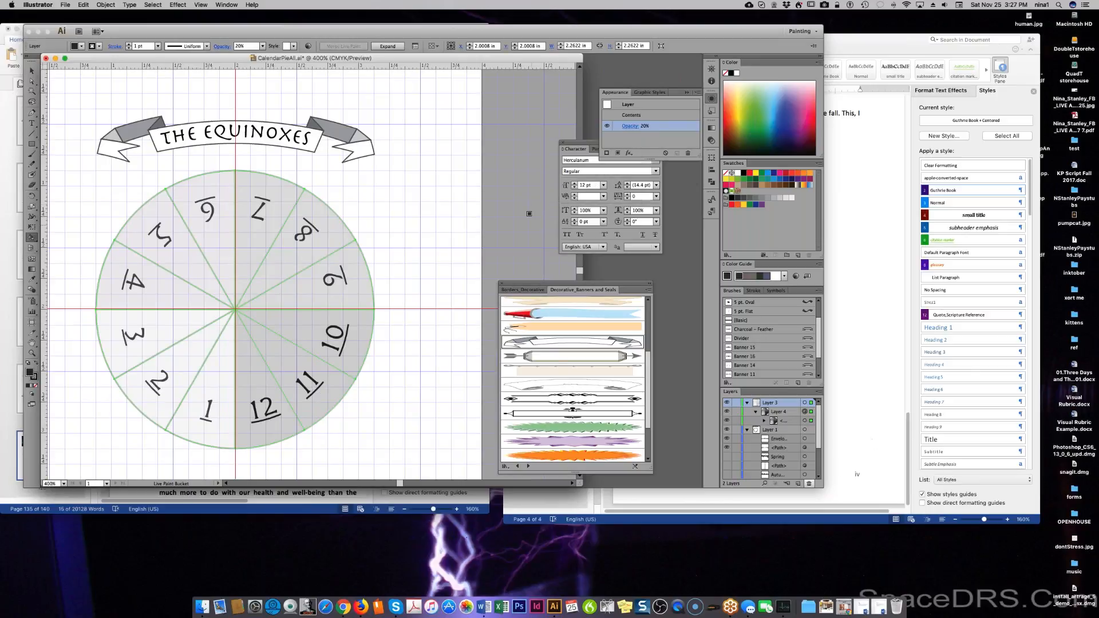
Detach the Layers panel into a floating panel and make it taller.
{"action": "scroll", "coordinate": [790, 456], "scroll_direction": "down", "scroll_amount": 1}
{"action": "scroll", "coordinate": [789, 456], "scroll_direction": "up", "scroll_amount": 1}
{"action": "mouse_move", "coordinate": [762, 391]}
{"action": "left_mouse_down"}
{"action": "mouse_move", "coordinate": [733, 369]}
{"action": "mouse_move", "coordinate": [704, 165]}
{"action": "mouse_move", "coordinate": [702, 30]}
{"action": "mouse_move", "coordinate": [694, 70]}
{"action": "mouse_move", "coordinate": [649, 62]}
{"action": "left_mouse_up"}
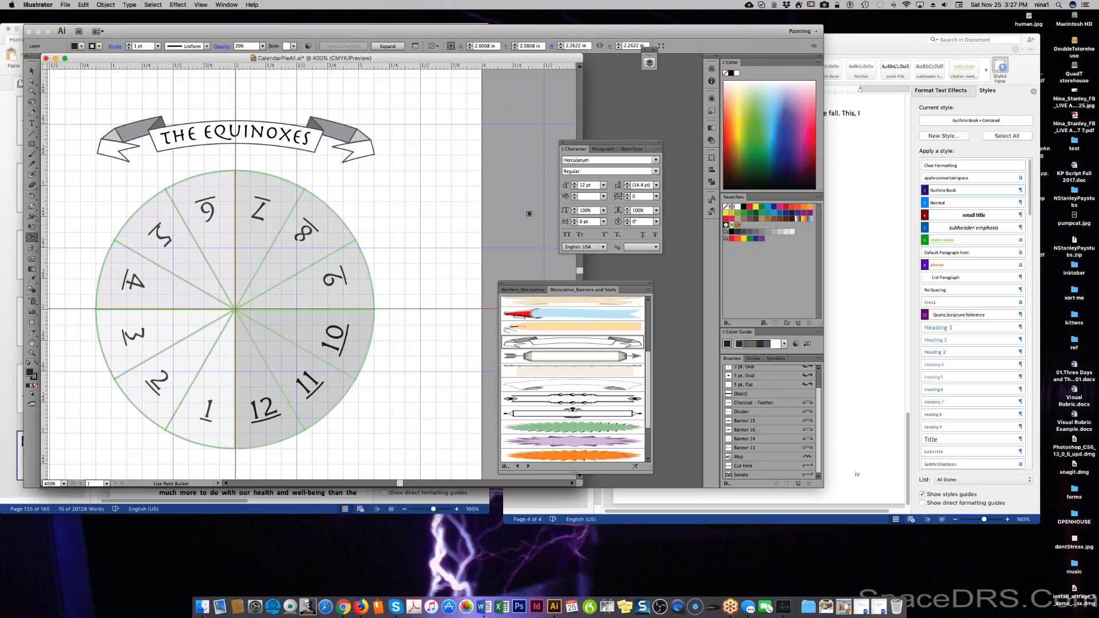
{"action": "left_click", "coordinate": [649, 62]}
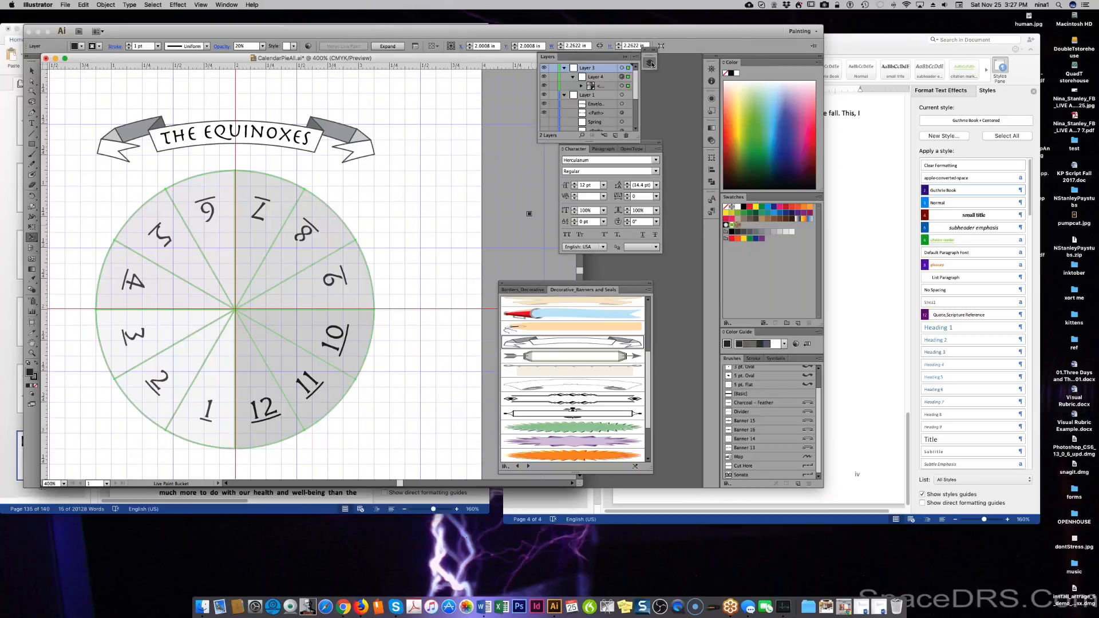
{"action": "left_click_drag", "start_coordinate": [588, 59], "coordinate": [648, 69]}
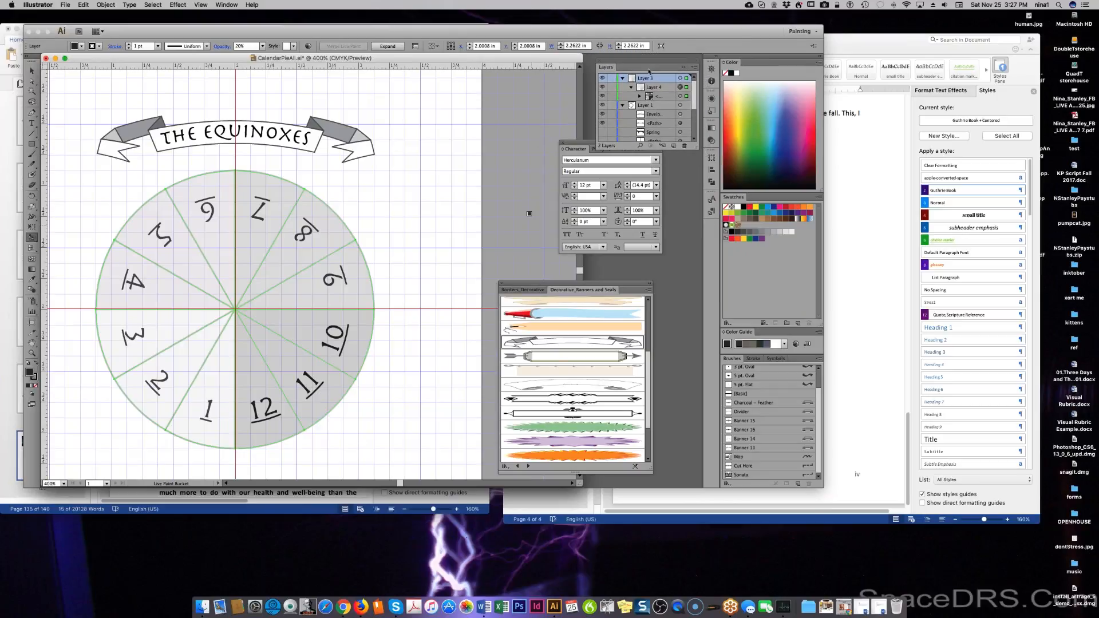
{"action": "left_click_drag", "start_coordinate": [646, 152], "coordinate": [643, 396]}
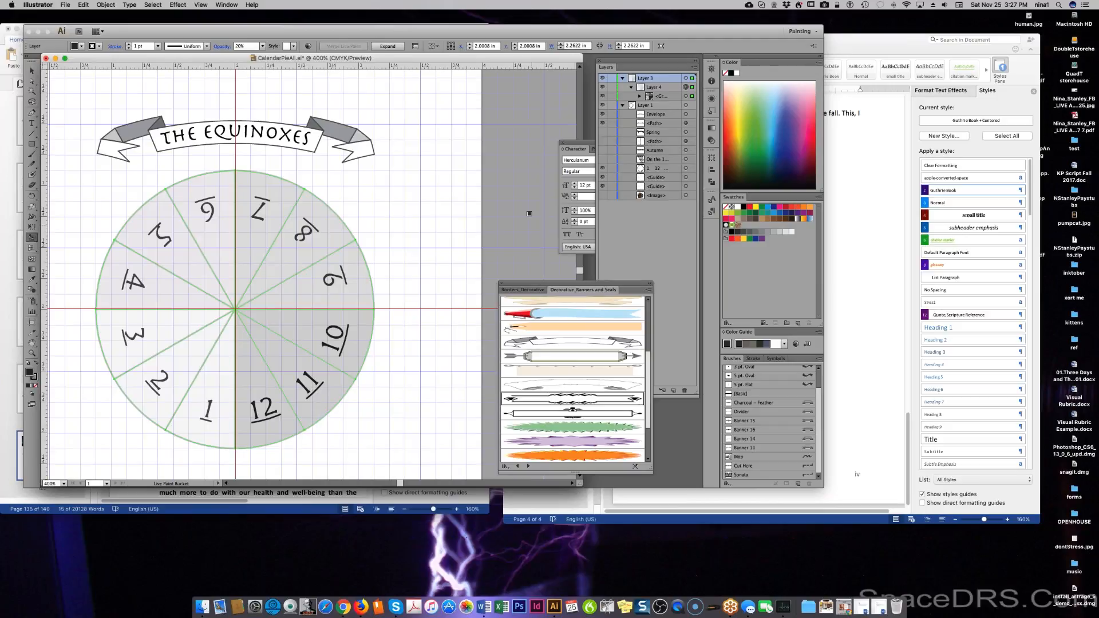
Select Layer 4 and expand its pie group, keeping the original stacking order.
{"action": "scroll", "coordinate": [770, 420], "scroll_direction": "up", "scroll_amount": 1}
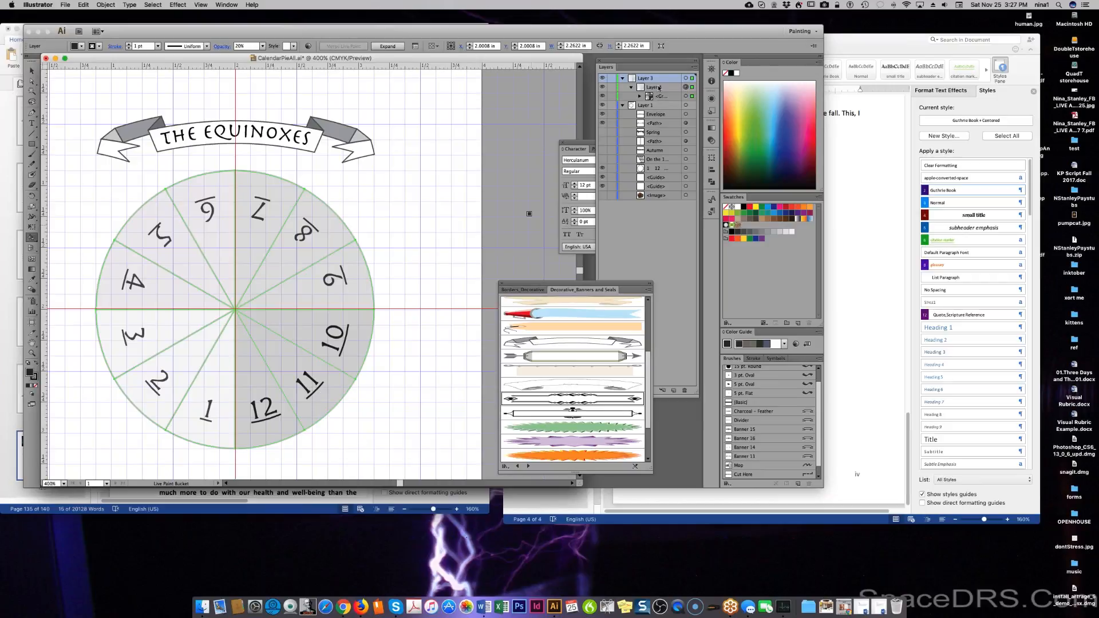
{"action": "left_click", "coordinate": [658, 88]}
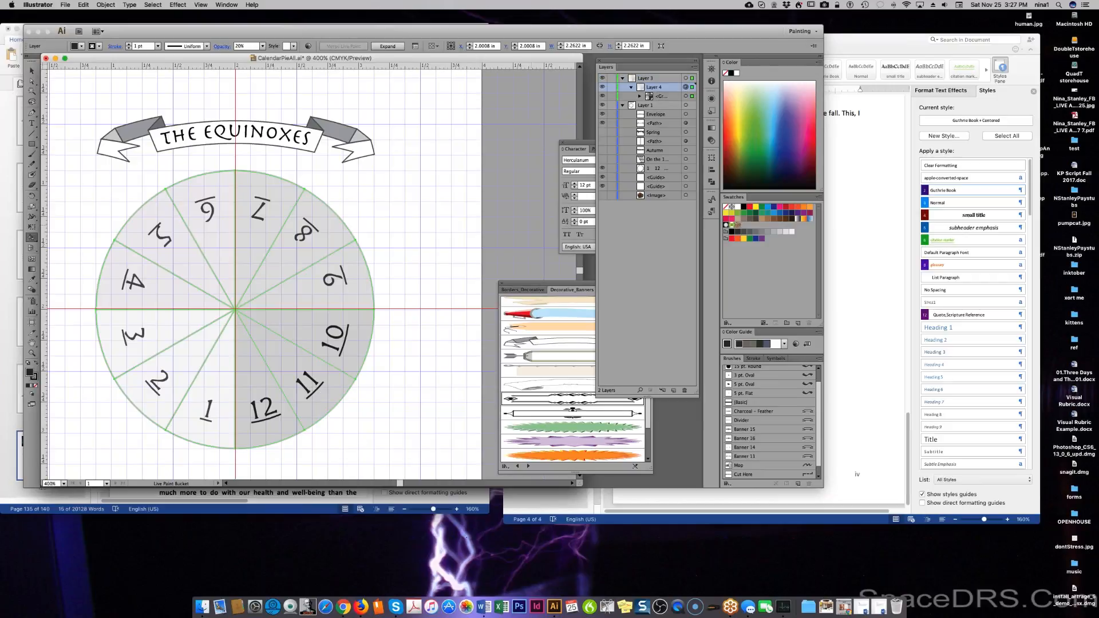
{"action": "left_click_drag", "start_coordinate": [657, 88], "coordinate": [651, 135]}
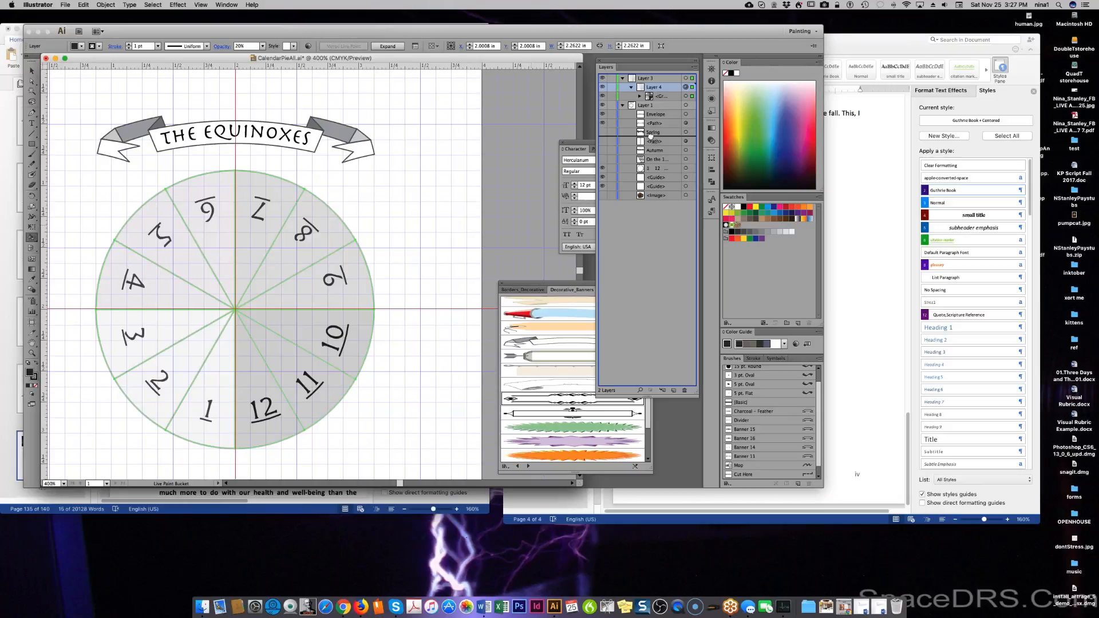
{"action": "left_click_drag", "start_coordinate": [651, 136], "coordinate": [663, 95]}
{"action": "left_click", "coordinate": [662, 96]}
{"action": "left_click", "coordinate": [639, 97]}
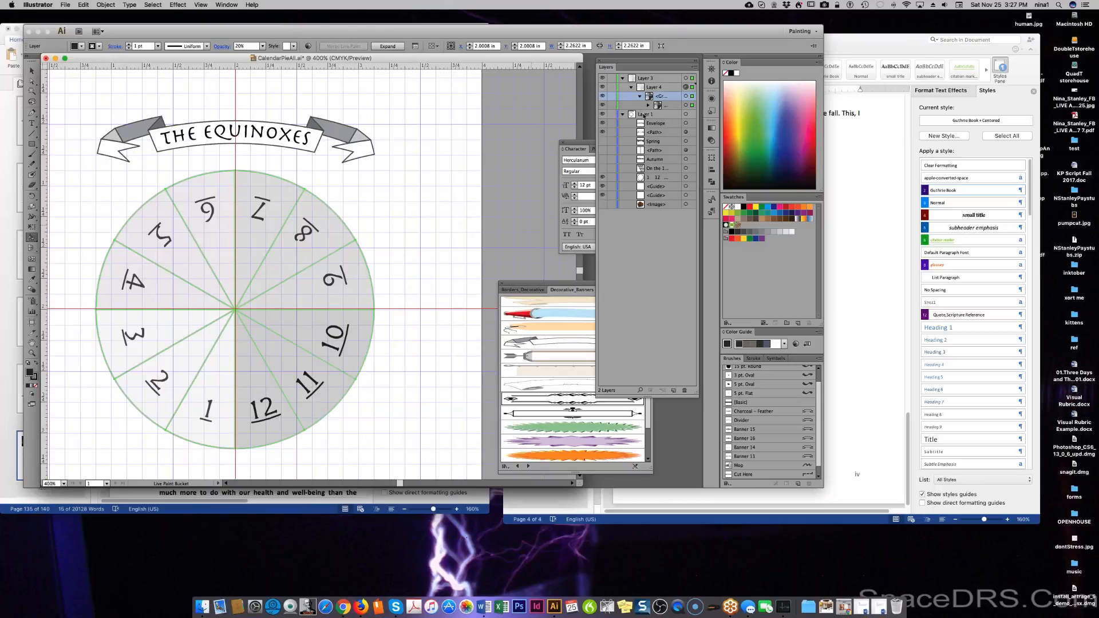
{"action": "left_click", "coordinate": [65, 5]}
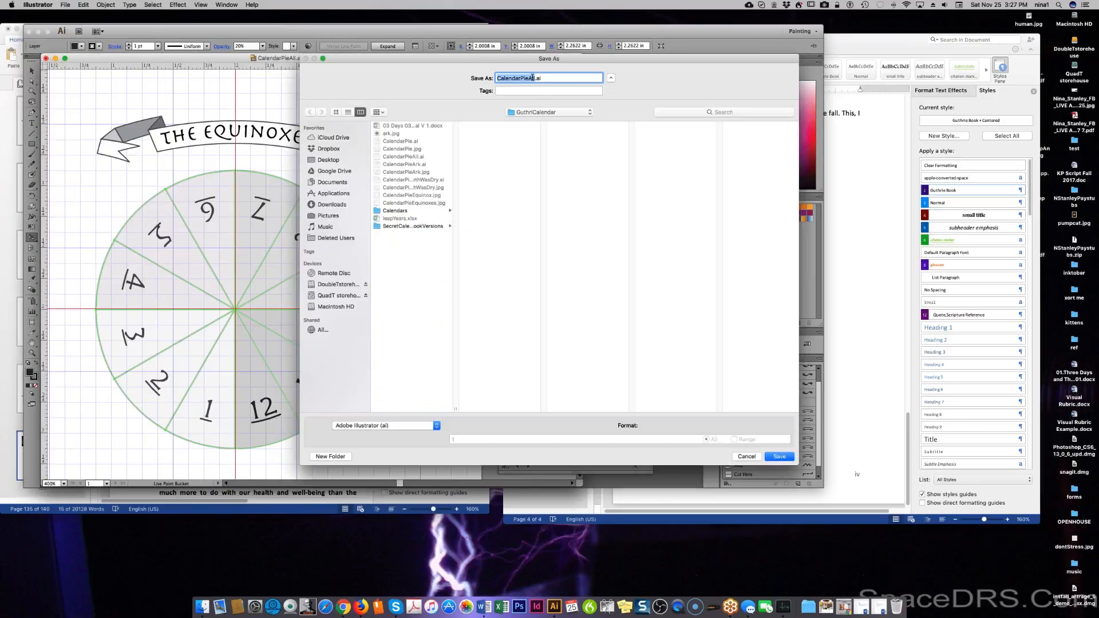
Save the pie chart under the new name CalendarPieTrans.ai.
{"action": "left_click", "coordinate": [532, 78]}
{"action": "key", "text": "BackSpace"}
{"action": "key", "text": "BackSpace"}
{"action": "key", "text": "BackSpace"}
{"action": "type", "text": "Trans"}
{"action": "key", "text": "BackSpace"}
{"action": "key", "text": "BackSpace"}
{"action": "type", "text": "ns"}
{"action": "key", "text": "Return"}
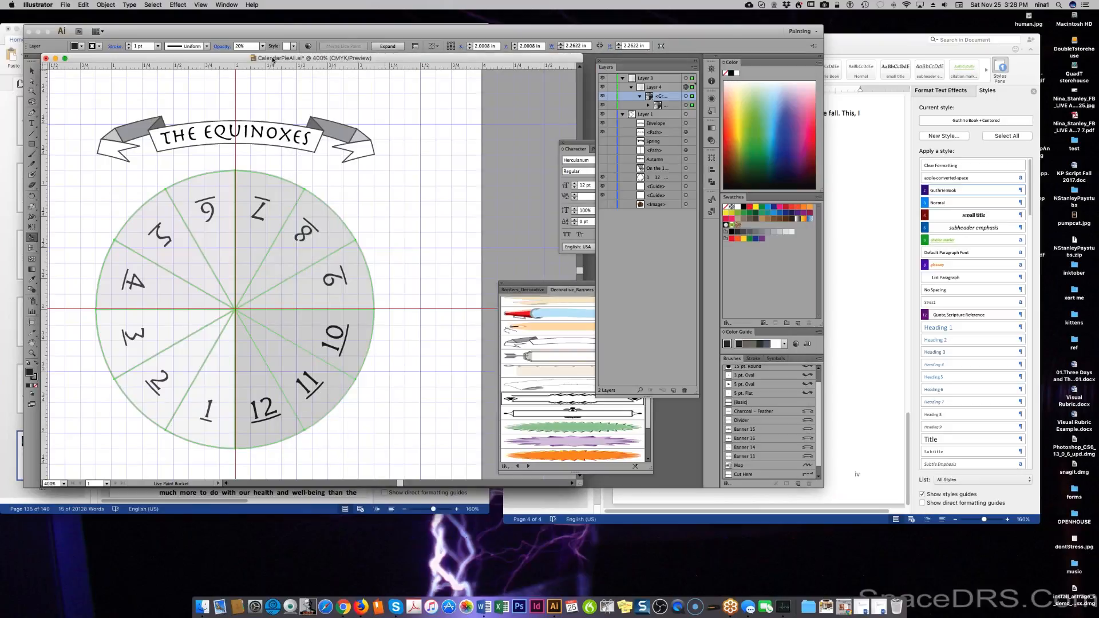
Confirm the Illustrator save options and reopen CalendarPieAll.ai from recent files.
{"action": "left_click", "coordinate": [191, 285]}
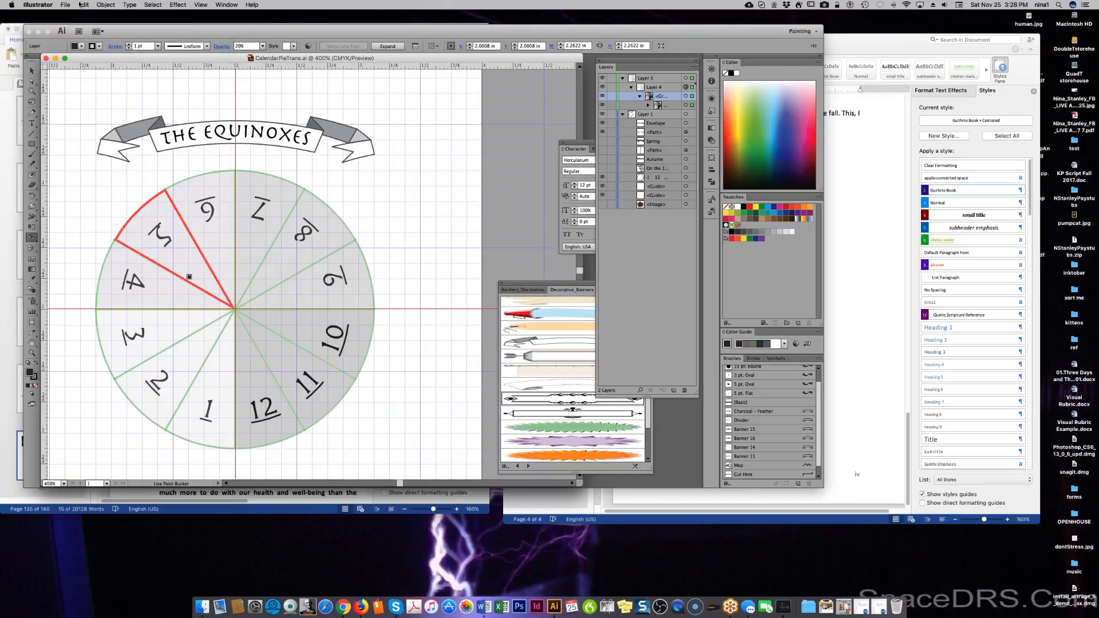
{"action": "left_click", "coordinate": [81, 5]}
{"action": "mouse_move", "coordinate": [51, 4]}
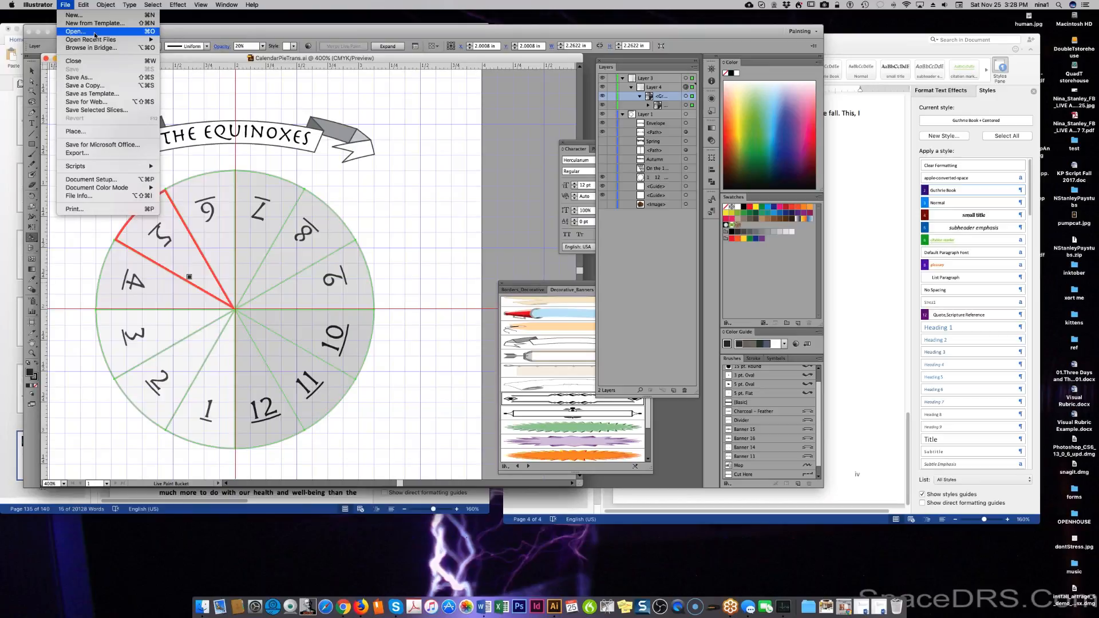
{"action": "mouse_move", "coordinate": [103, 39]}
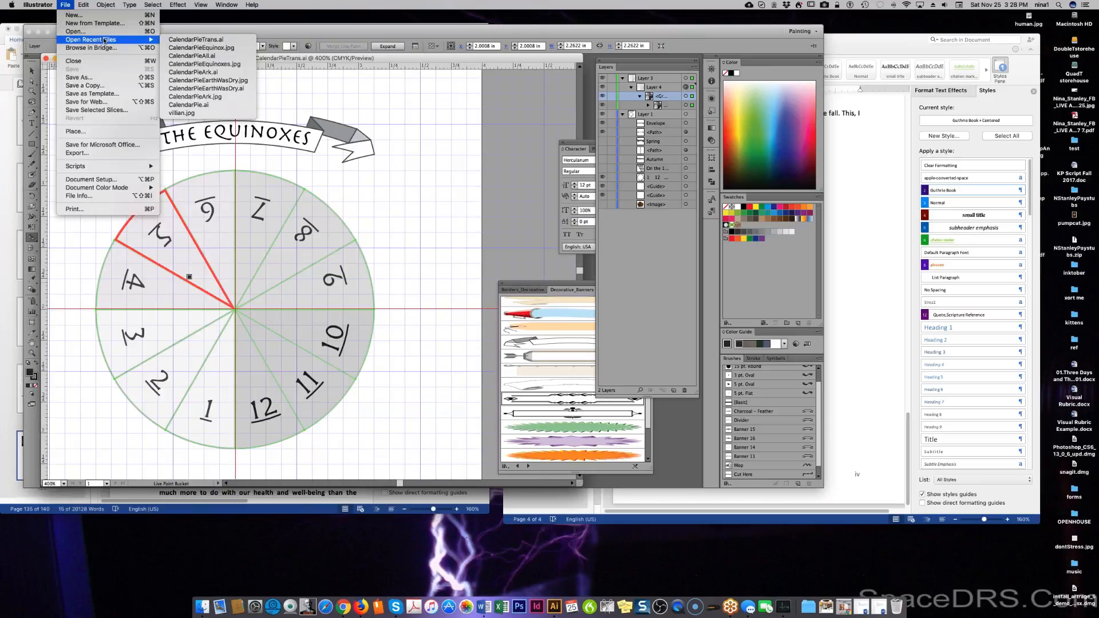
{"action": "left_click", "coordinate": [199, 57]}
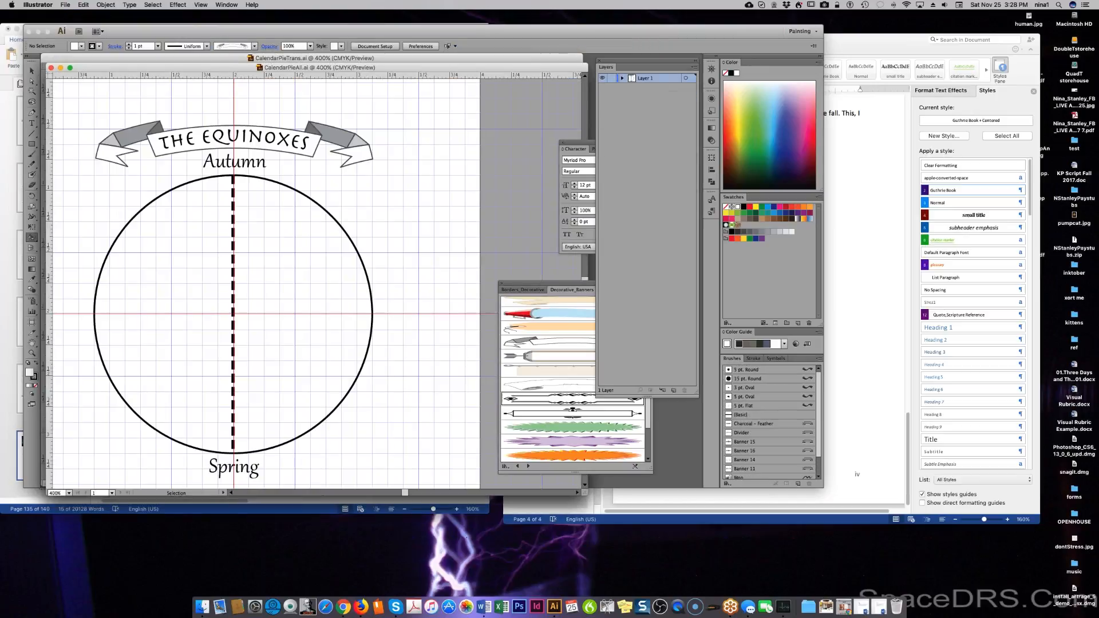
Arrange both documents and panels to reveal the Autumn circle, and expand Layer 1.
{"action": "left_click_drag", "start_coordinate": [220, 68], "coordinate": [613, 91]}
{"action": "left_click_drag", "start_coordinate": [665, 60], "coordinate": [1003, 40]}
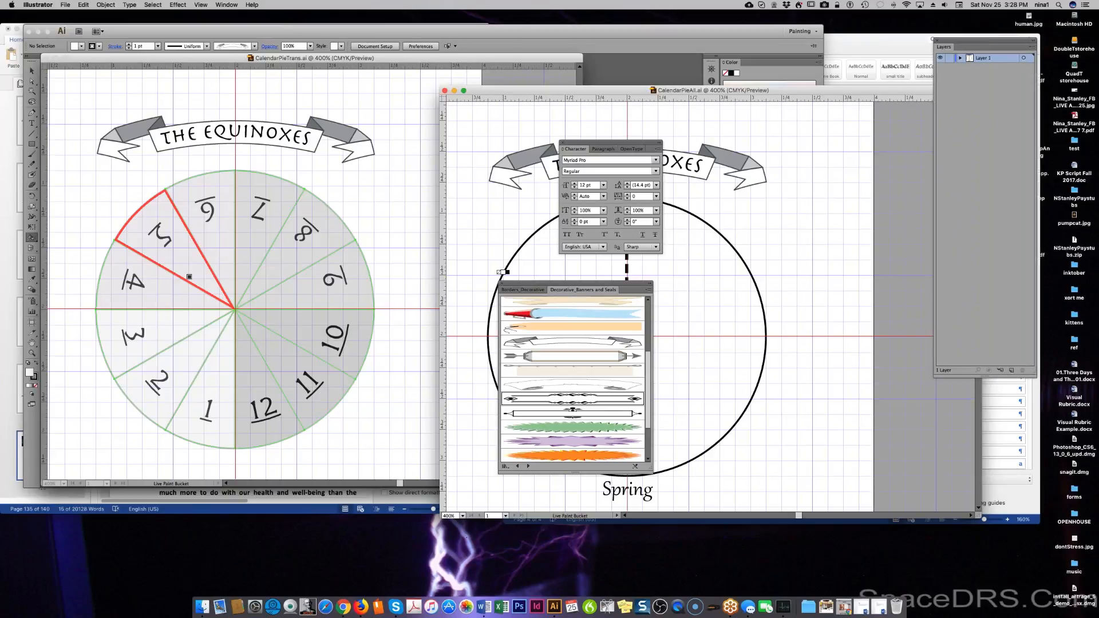
{"action": "left_click_drag", "start_coordinate": [524, 285], "coordinate": [877, 286]}
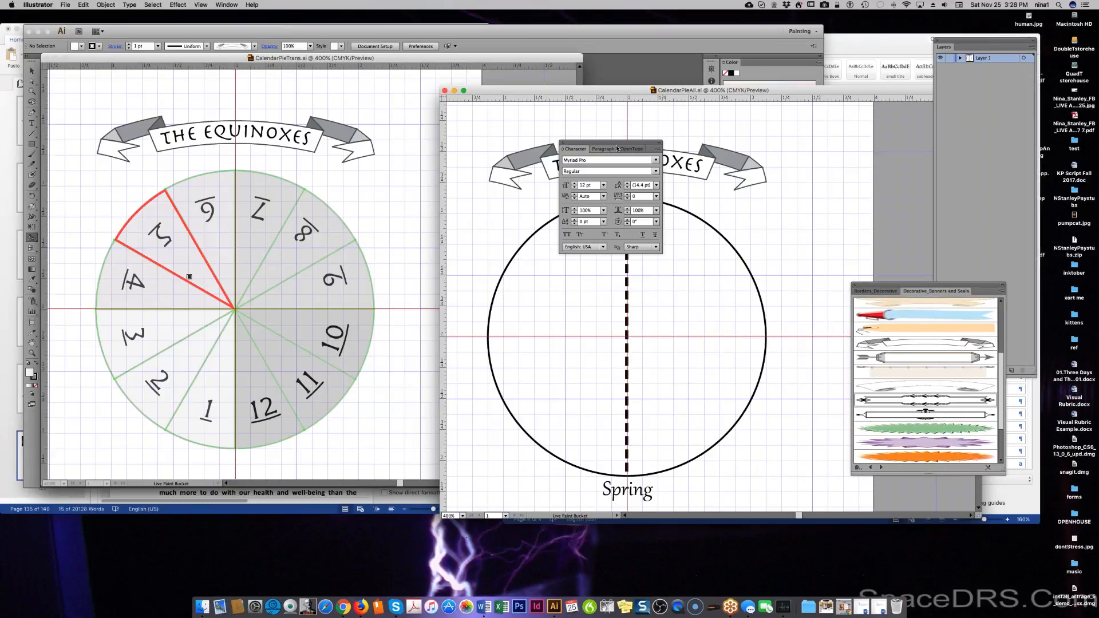
{"action": "left_click_drag", "start_coordinate": [615, 144], "coordinate": [980, 196]}
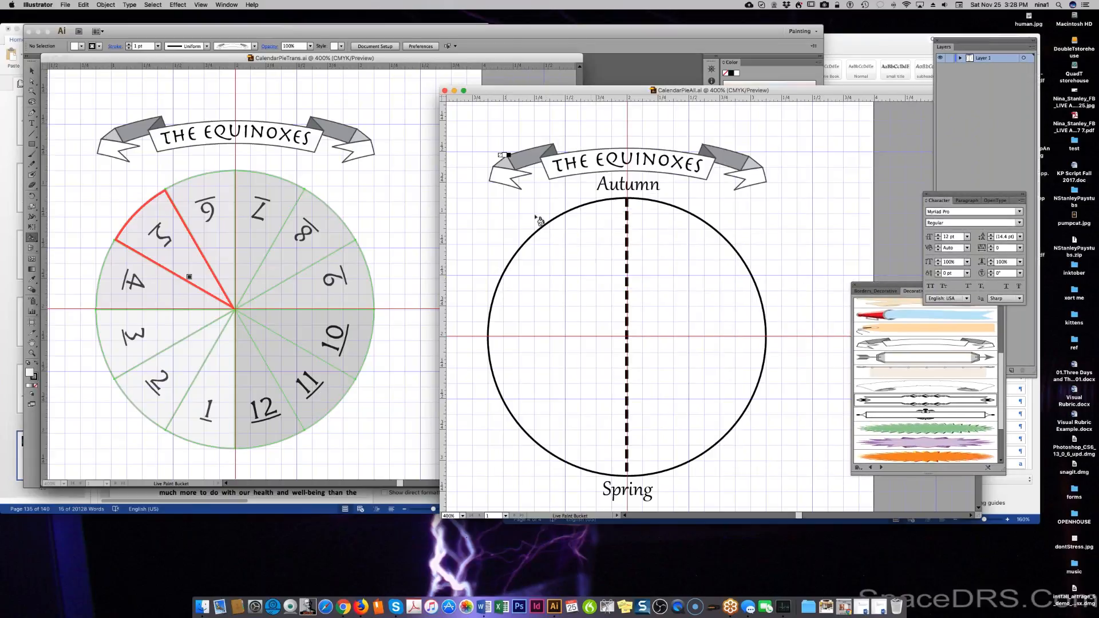
{"action": "left_click", "coordinate": [957, 46]}
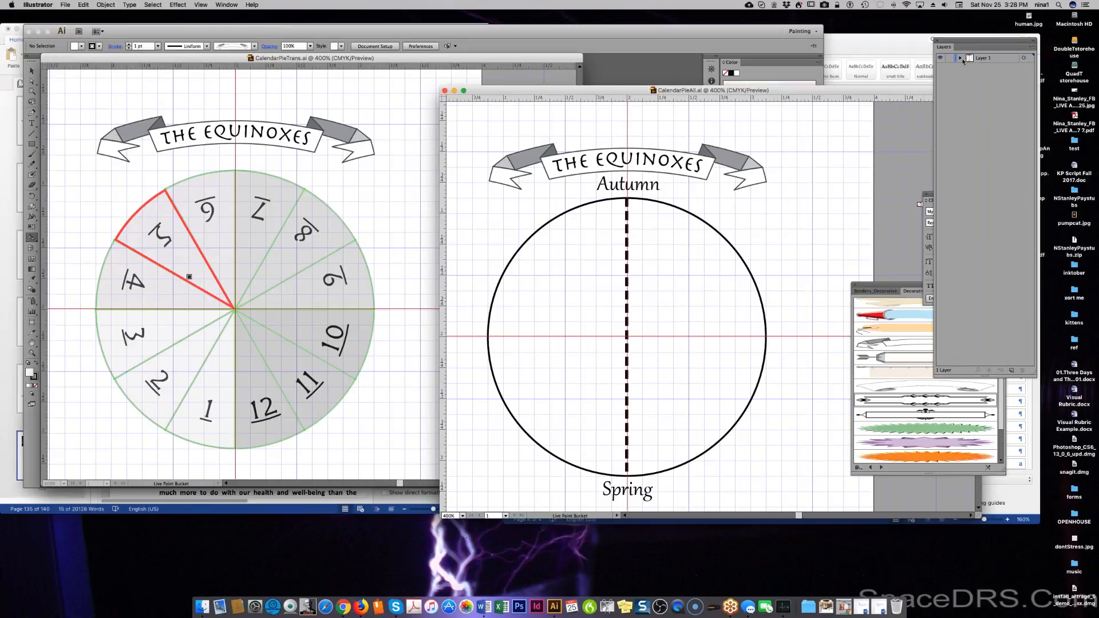
{"action": "left_click", "coordinate": [960, 58]}
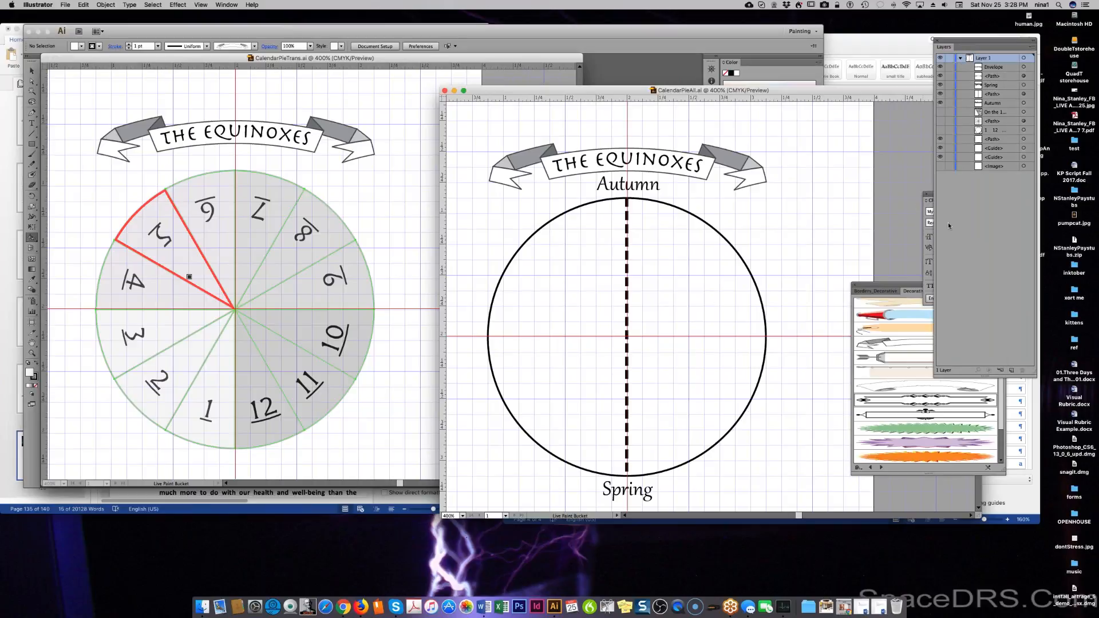
{"action": "left_click", "coordinate": [207, 167]}
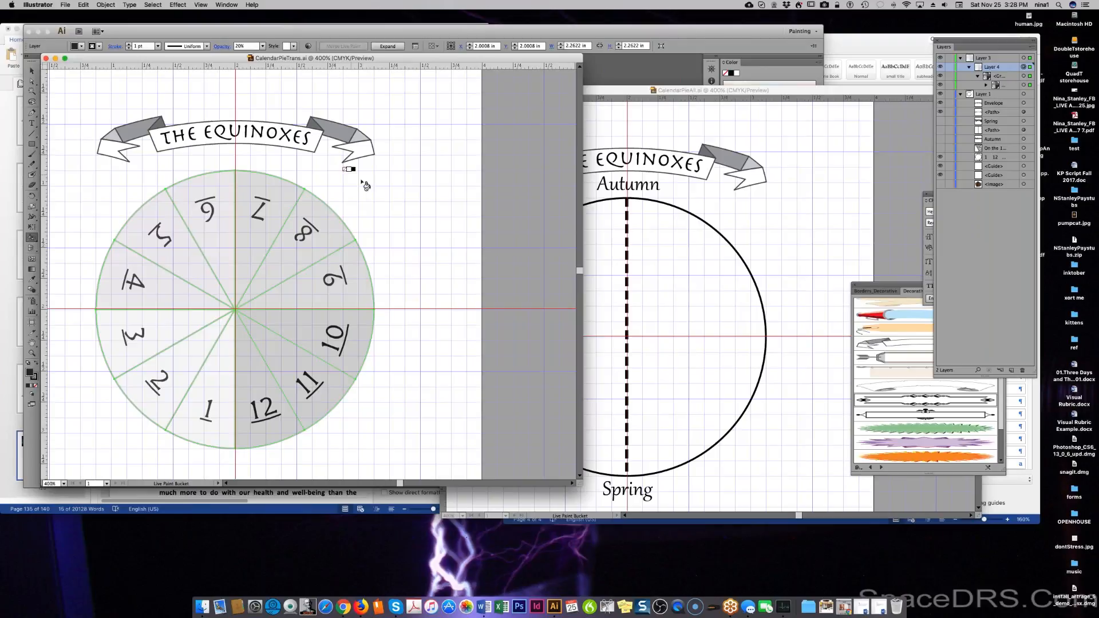
Switch to the Selection tool, clear the pie selection, and pick Layer 4.
{"action": "left_click", "coordinate": [32, 81]}
{"action": "left_click", "coordinate": [32, 70]}
{"action": "left_click", "coordinate": [122, 178]}
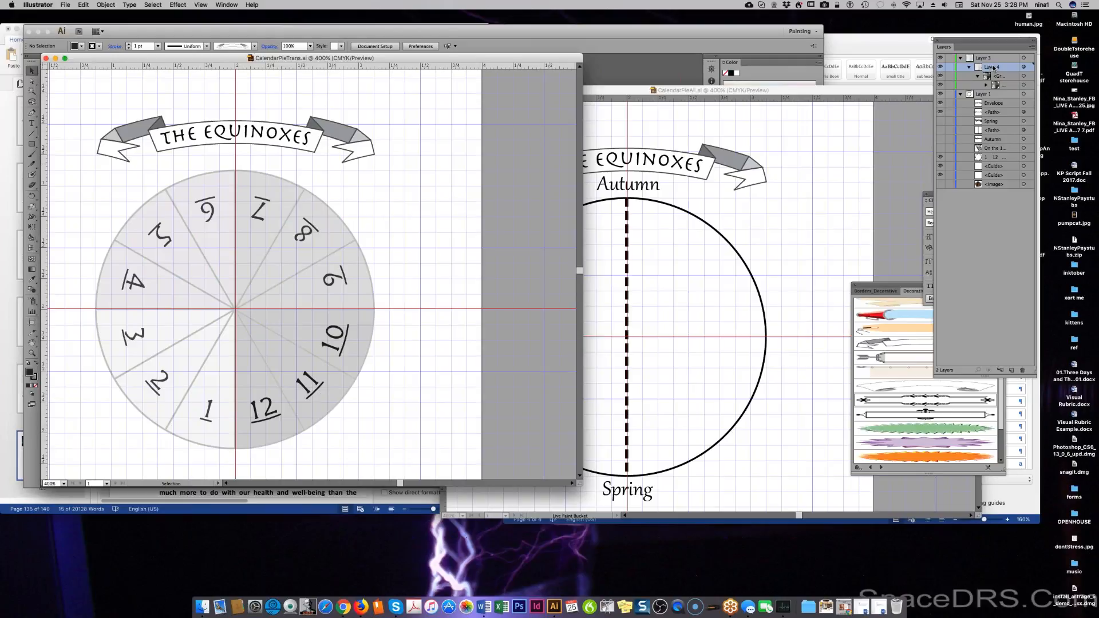
{"action": "left_click", "coordinate": [993, 67]}
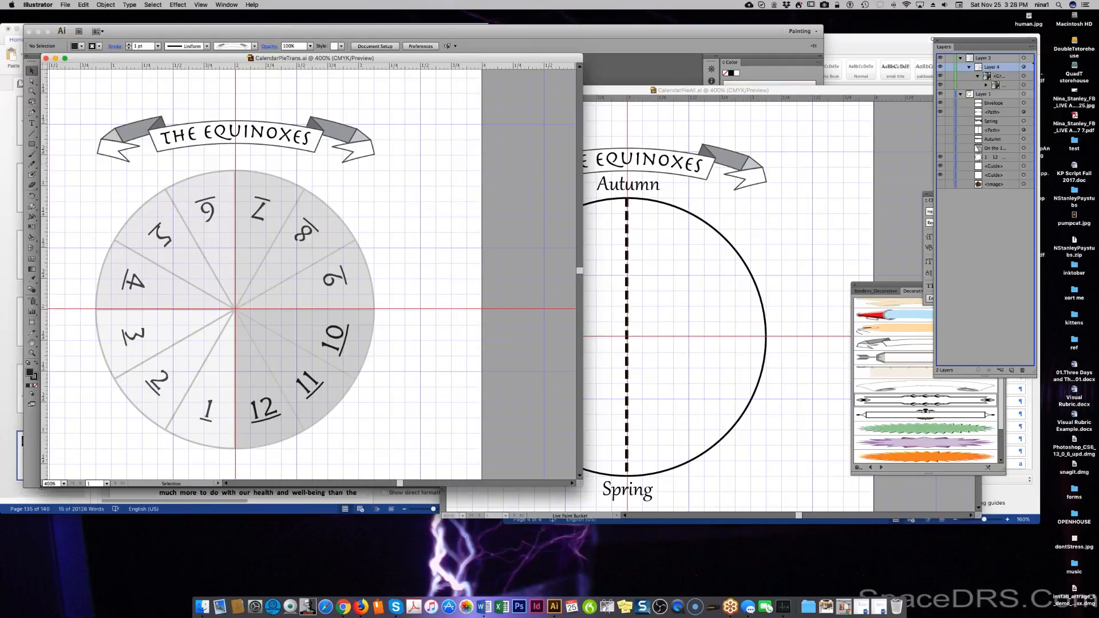
{"action": "left_click", "coordinate": [681, 244]}
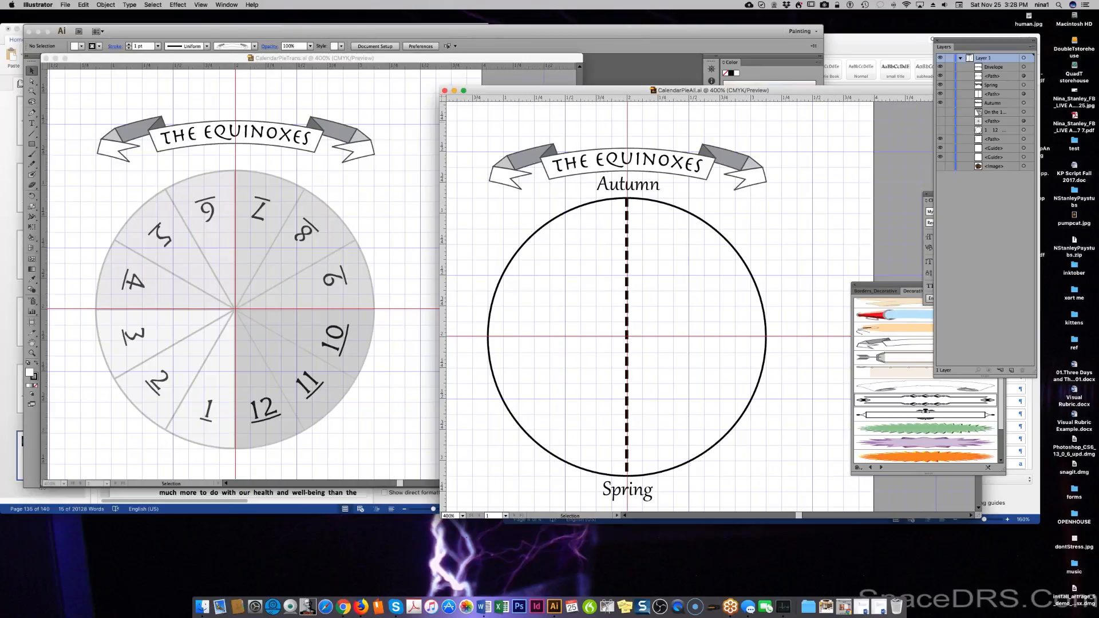
{"action": "left_click", "coordinate": [326, 74]}
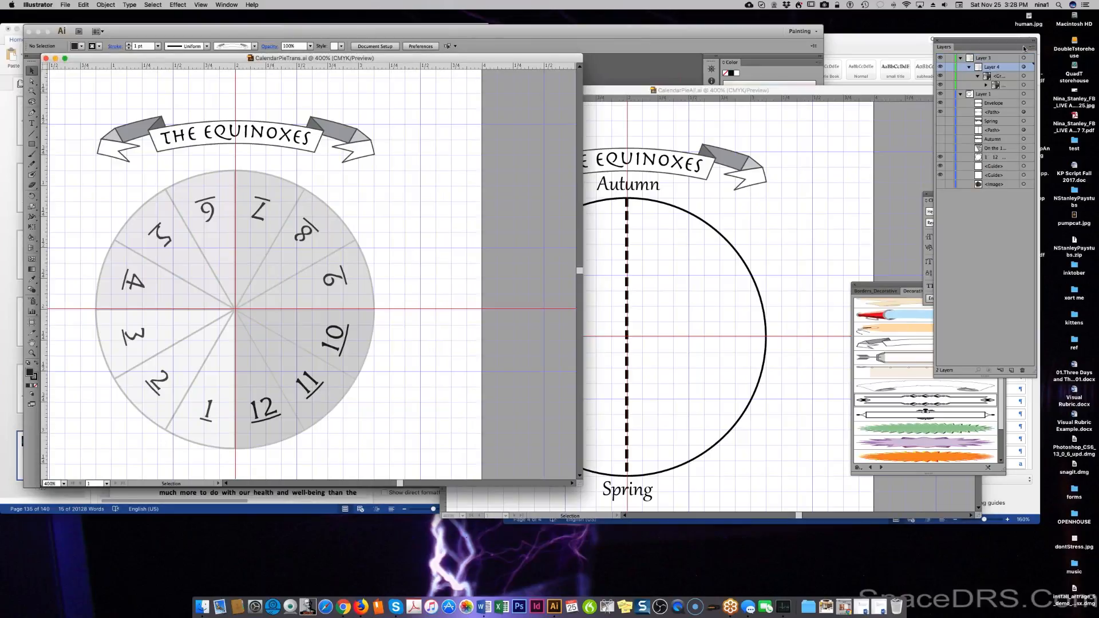
Select the pie group on Layer 4 and inspect its nested pieces.
{"action": "left_click", "coordinate": [1024, 67]}
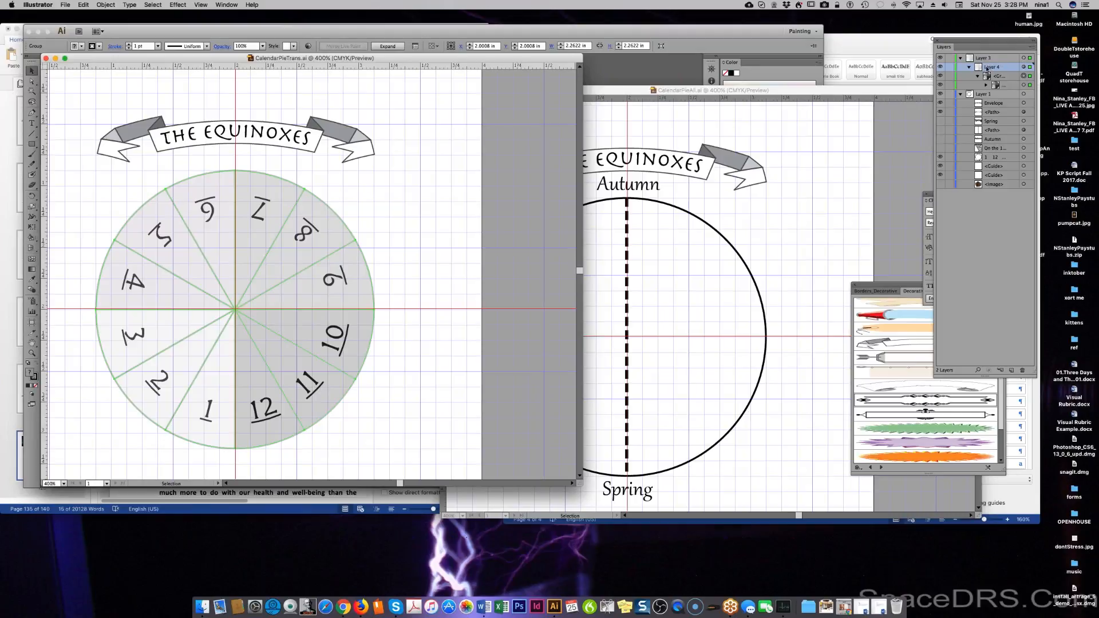
{"action": "left_click", "coordinate": [1004, 76]}
{"action": "left_click", "coordinate": [1003, 87]}
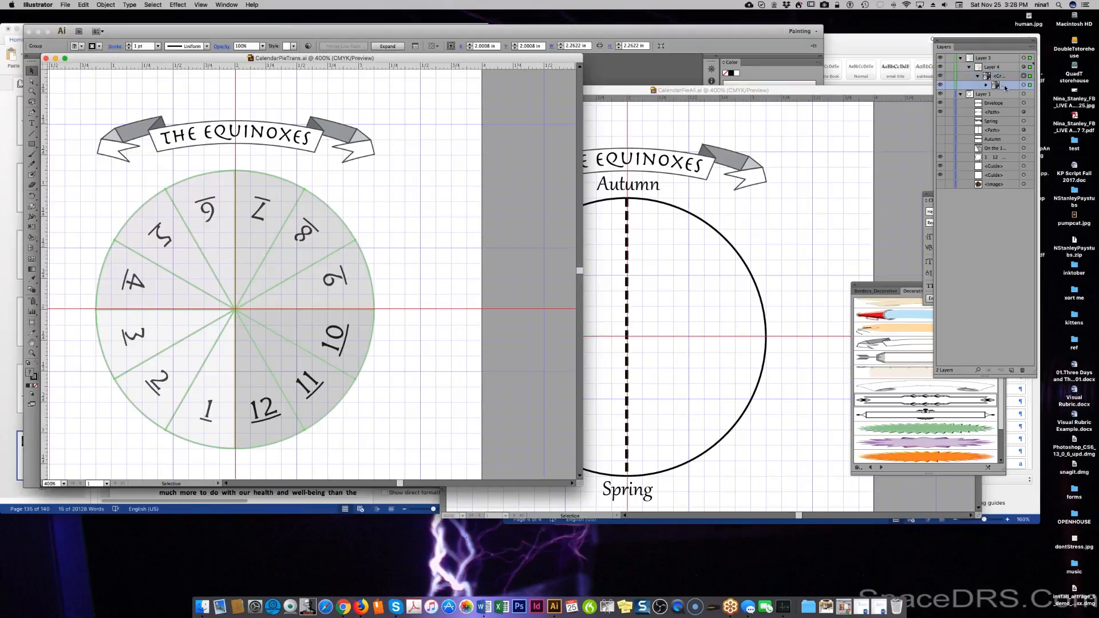
{"action": "left_click", "coordinate": [986, 85]}
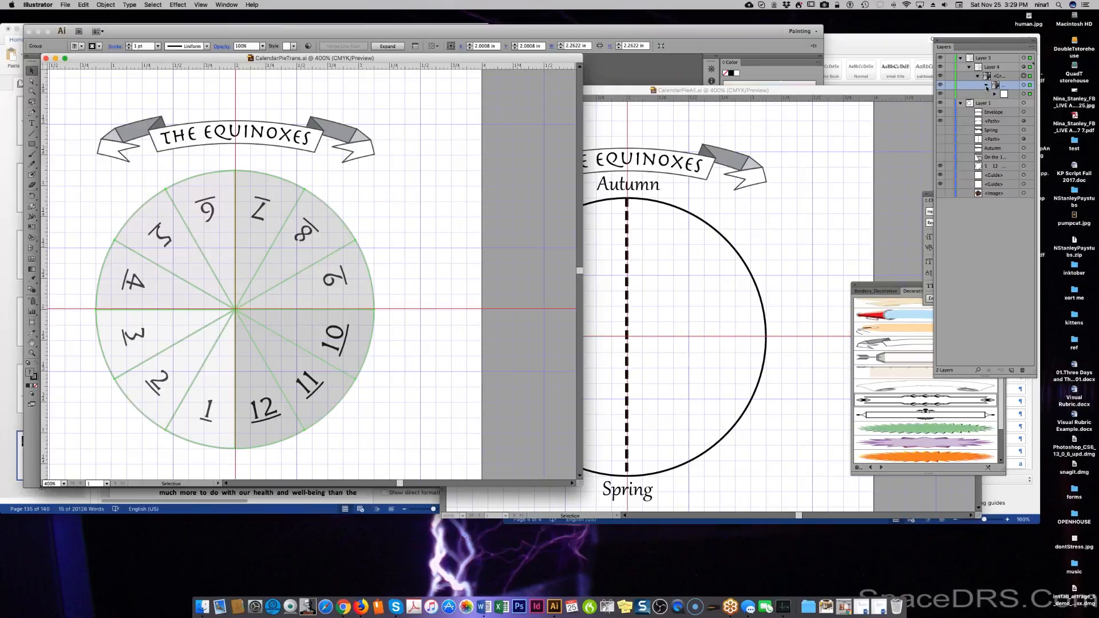
{"action": "left_click", "coordinate": [994, 93]}
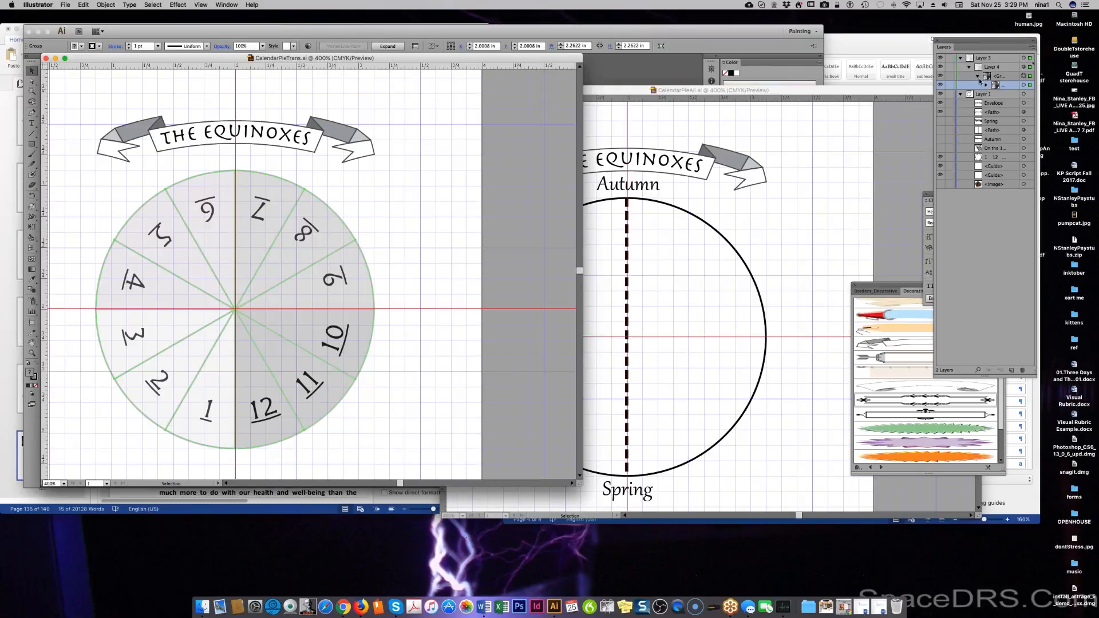
{"action": "left_click", "coordinate": [977, 76]}
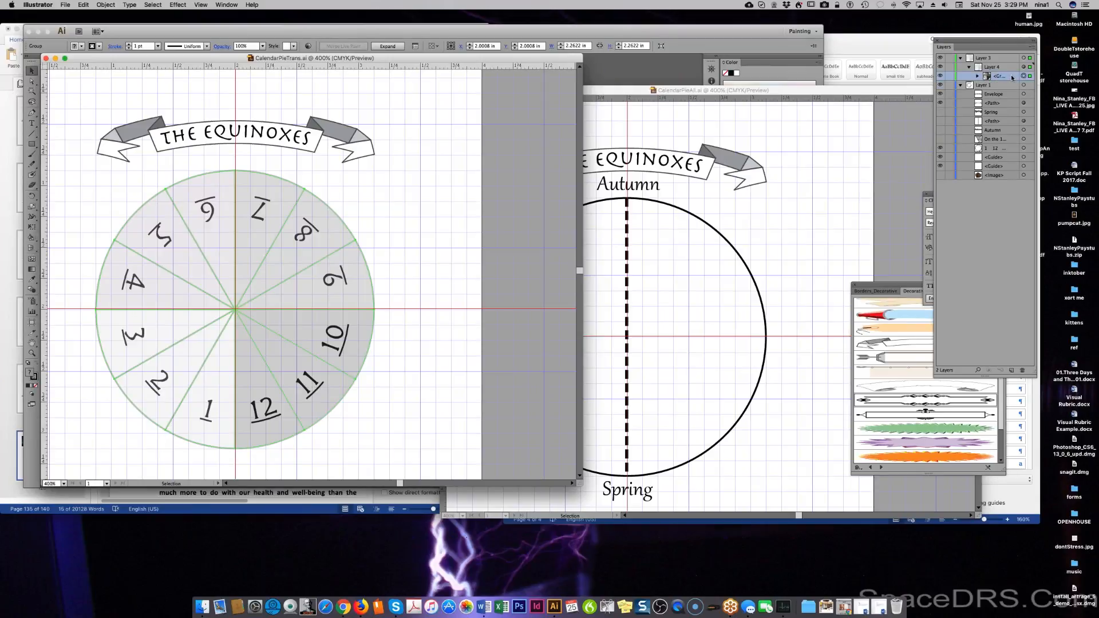
Try creating a new layer from the Layers flyout, then cancel it.
{"action": "left_click", "coordinate": [1032, 48]}
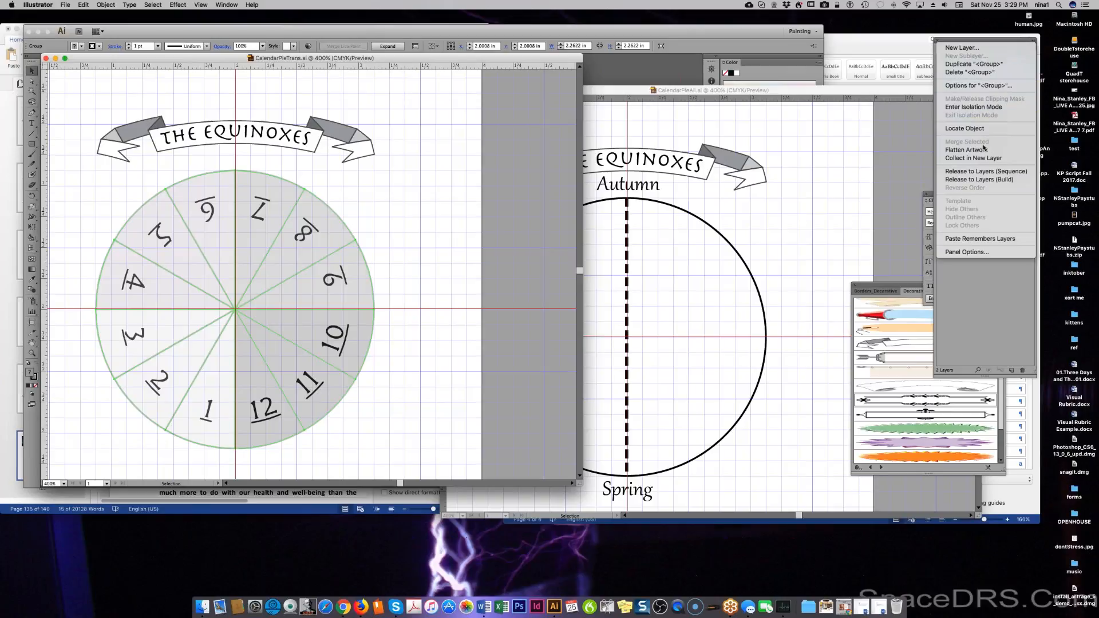
{"action": "left_click", "coordinate": [964, 48]}
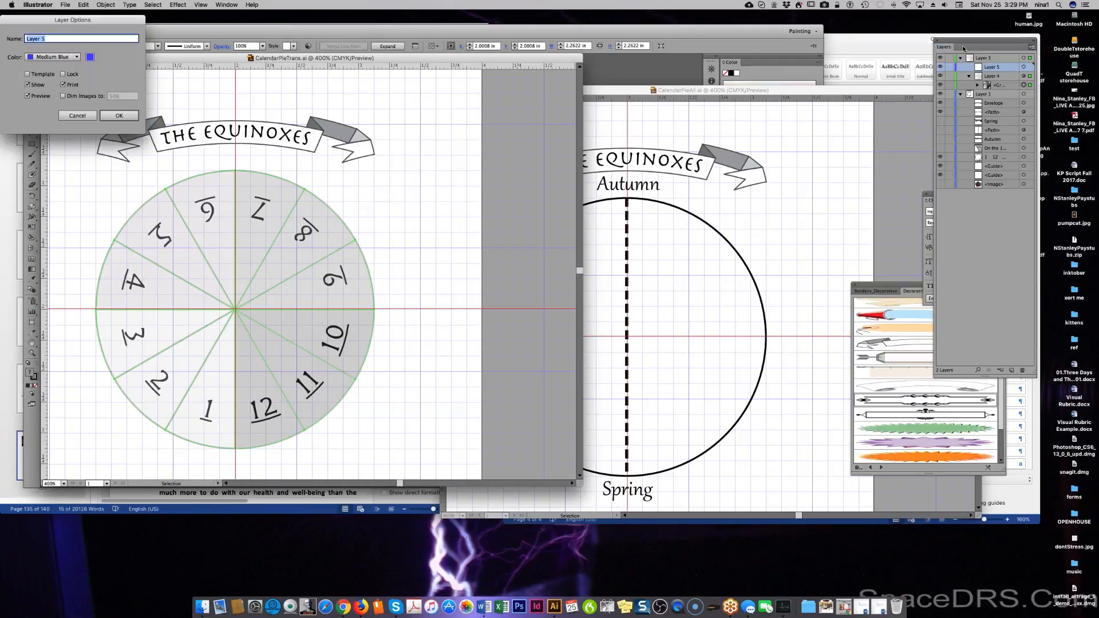
{"action": "left_click", "coordinate": [79, 115]}
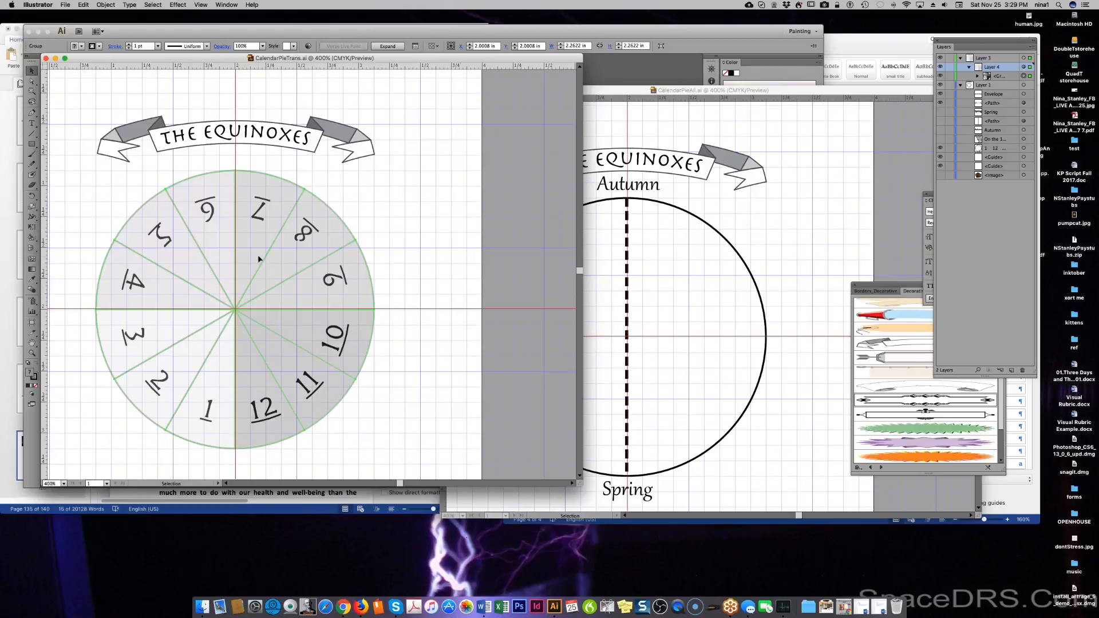
Drag a copy of the grey twelve-segment pie from CalendarPieTrans into CalendarPieAll.ai.
{"action": "left_click_drag", "start_coordinate": [179, 316], "coordinate": [265, 305]}
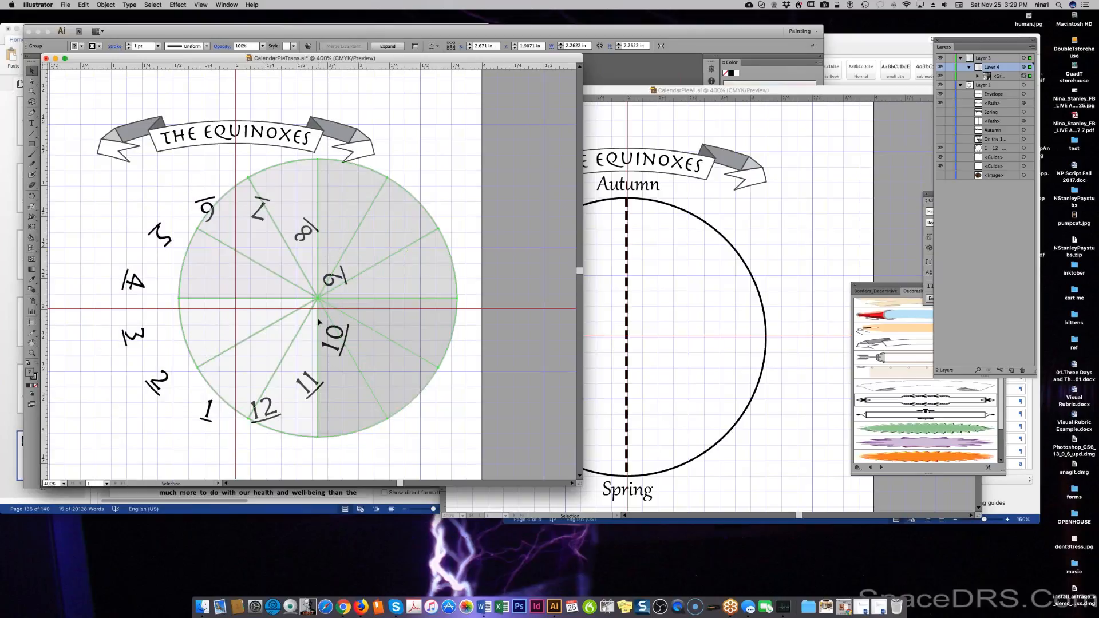
{"action": "left_click_drag", "start_coordinate": [332, 322], "coordinate": [696, 343]}
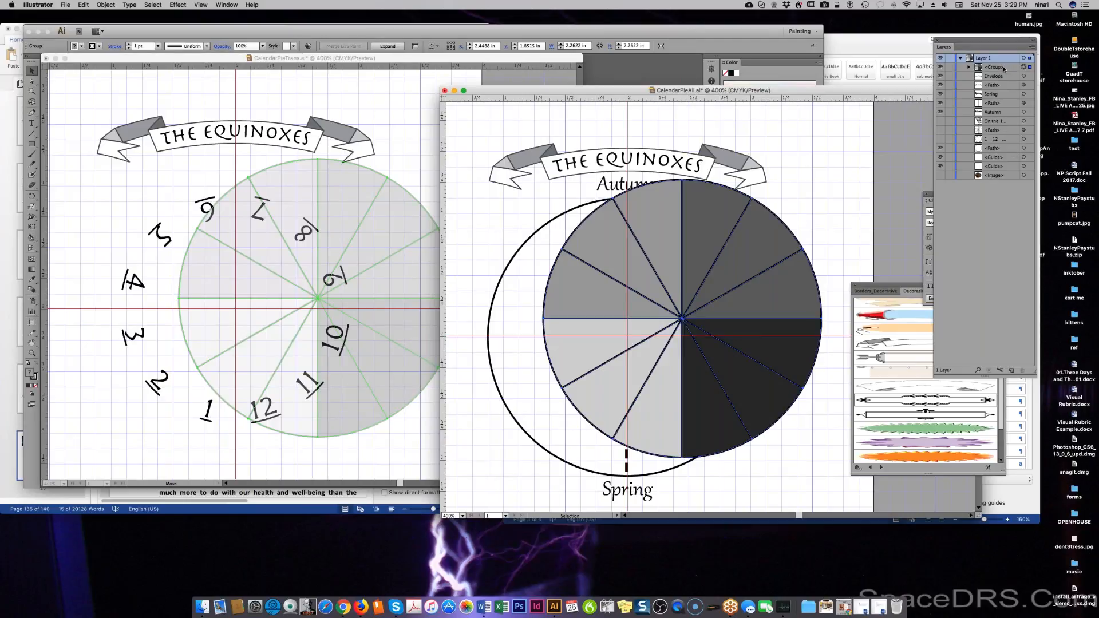
Move the pie group lower in the layer stack, restore the spokes, and centre the pie over the black circle.
{"action": "left_click_drag", "start_coordinate": [1003, 70], "coordinate": [999, 151]}
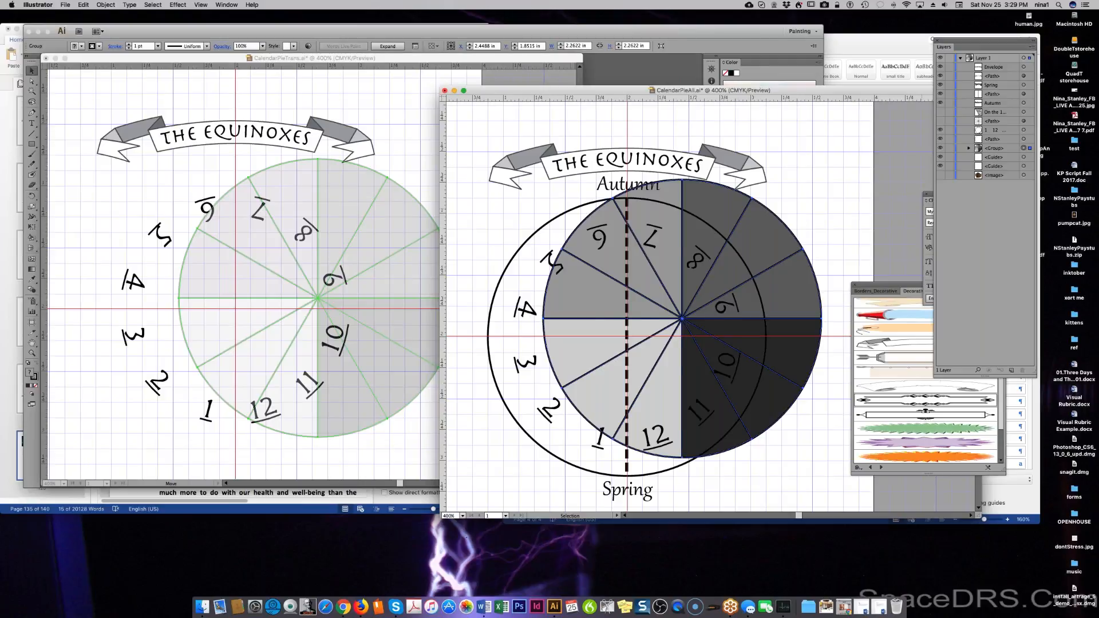
{"action": "left_click", "coordinate": [941, 121]}
{"action": "left_click", "coordinate": [941, 113]}
{"action": "left_click", "coordinate": [940, 112]}
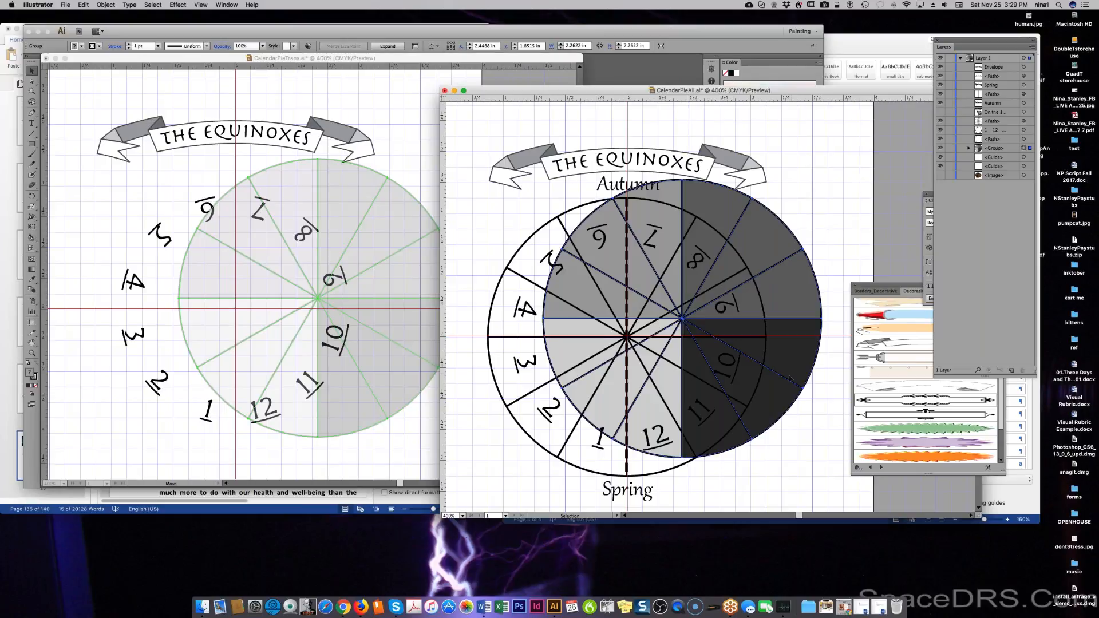
{"action": "left_click", "coordinate": [1004, 149]}
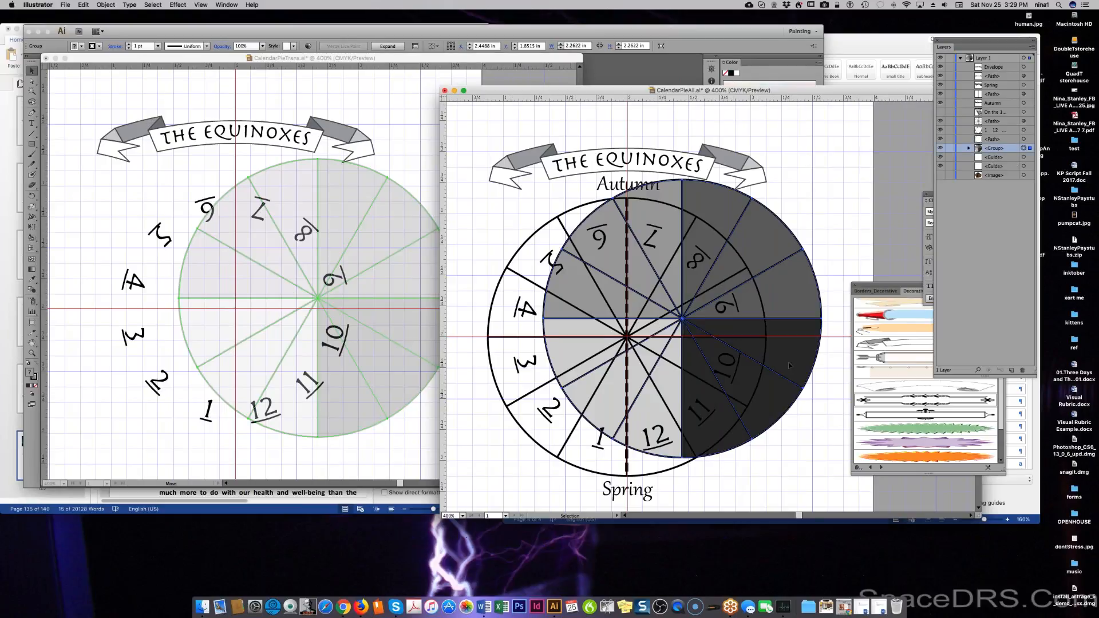
{"action": "left_click_drag", "start_coordinate": [790, 363], "coordinate": [735, 381]}
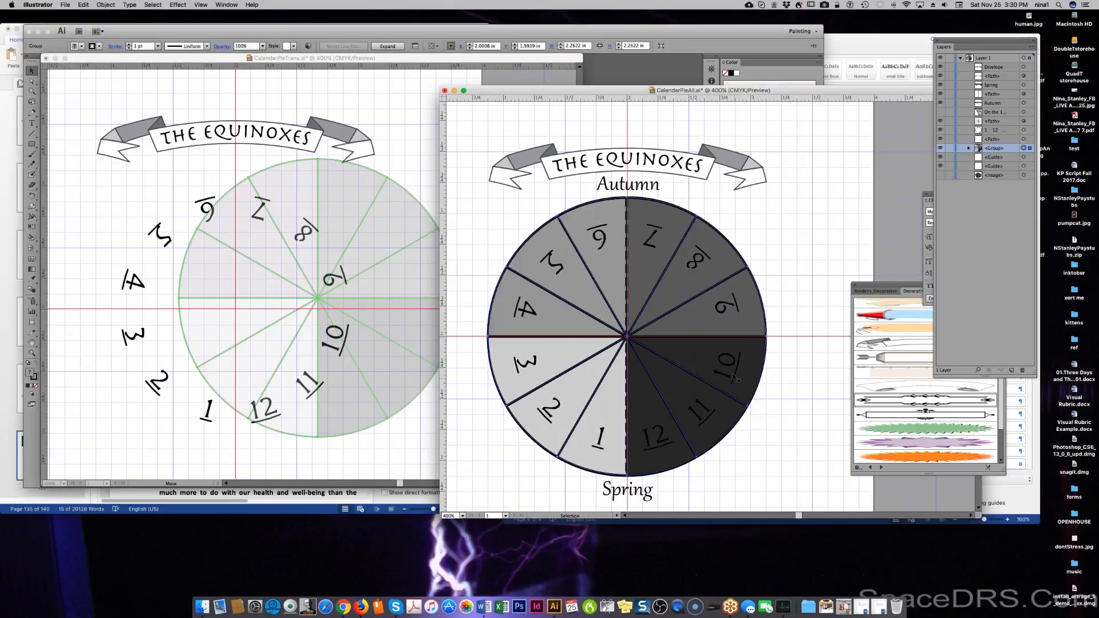
Undo the stray pie move in CalendarPieTrans, clear selections, and switch back to CalendarPieAll.
{"action": "left_click", "coordinate": [166, 183]}
{"action": "left_click_drag", "start_coordinate": [325, 281], "coordinate": [270, 293]}
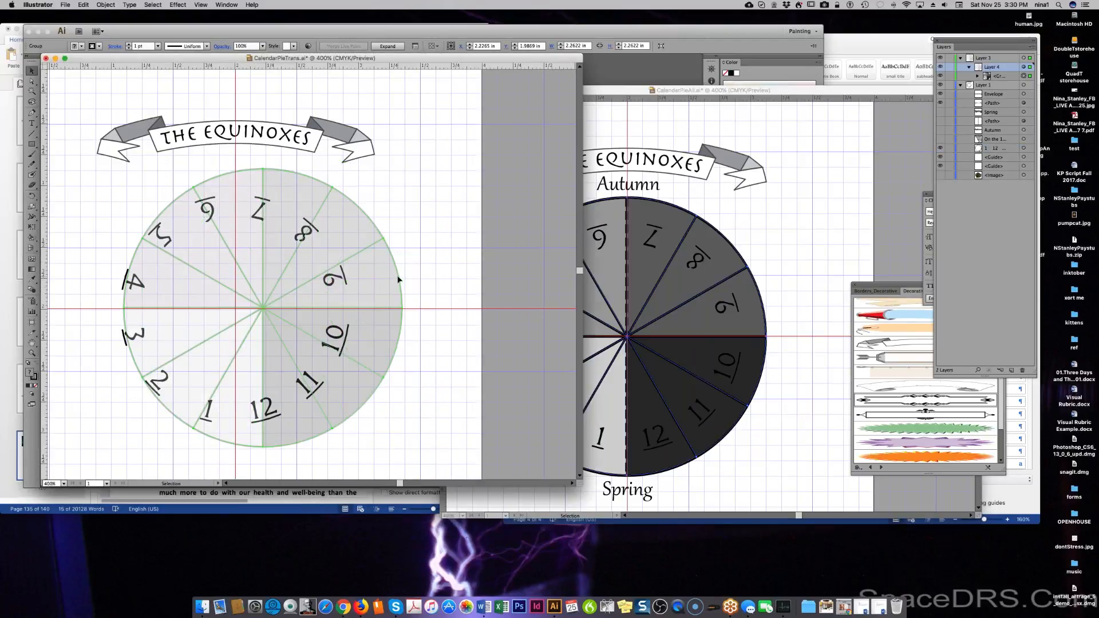
{"action": "key", "text": "super+z"}
{"action": "key", "text": "super+z"}
{"action": "key", "text": "super+z"}
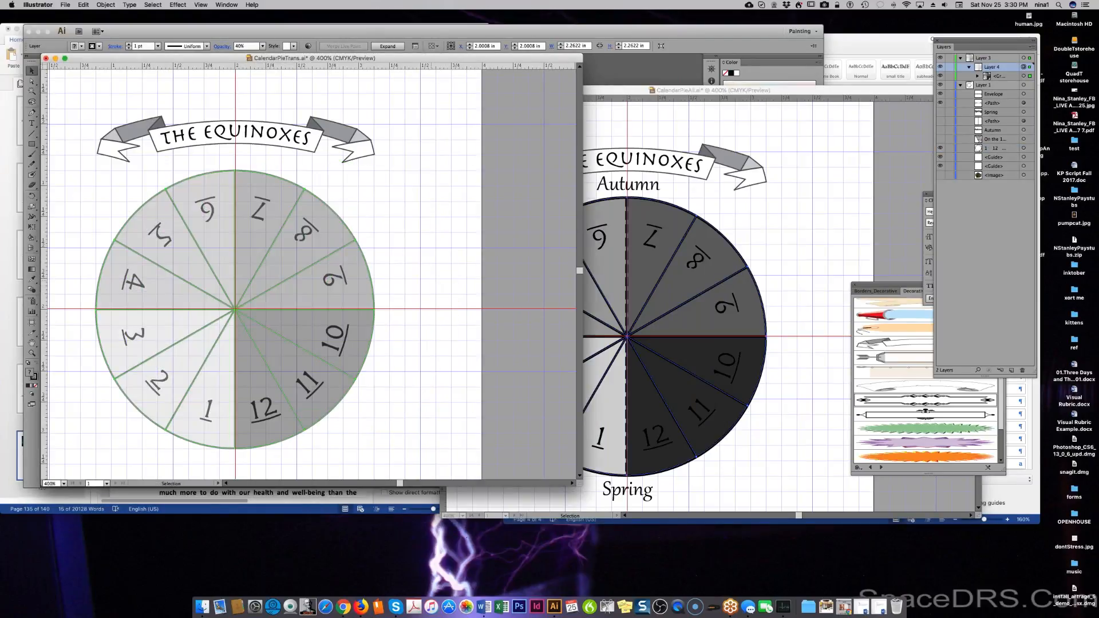
{"action": "left_click", "coordinate": [432, 284]}
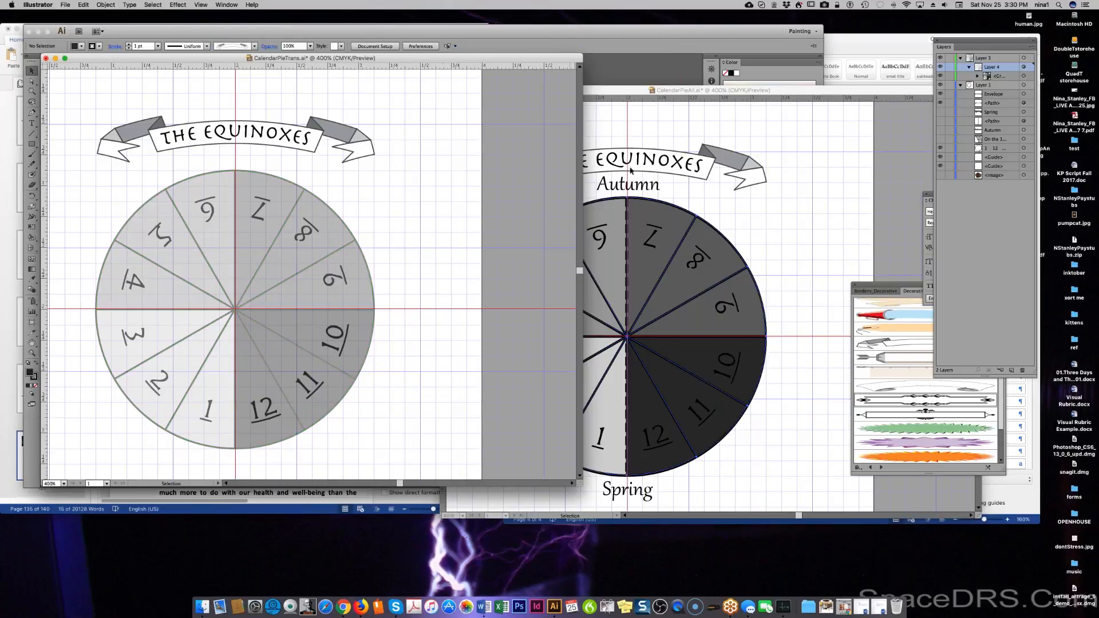
{"action": "left_click", "coordinate": [976, 210]}
{"action": "key", "text": "super+grave"}
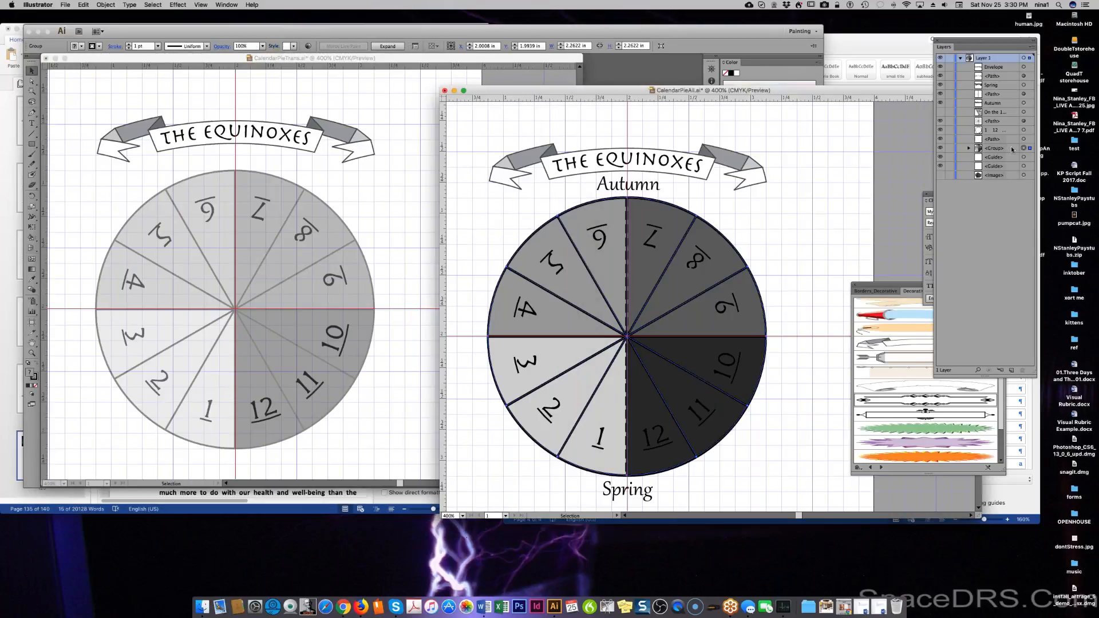
Shift the drawing window left to uncover the Layers and Appearance panels.
{"action": "double_click", "coordinate": [994, 148]}
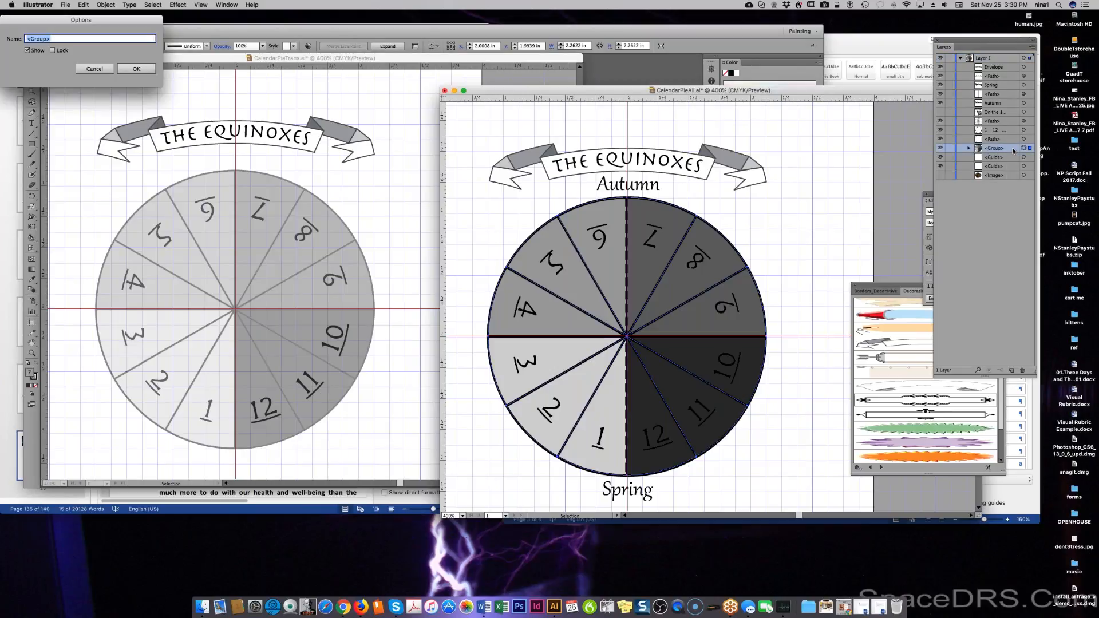
{"action": "left_click", "coordinate": [95, 70]}
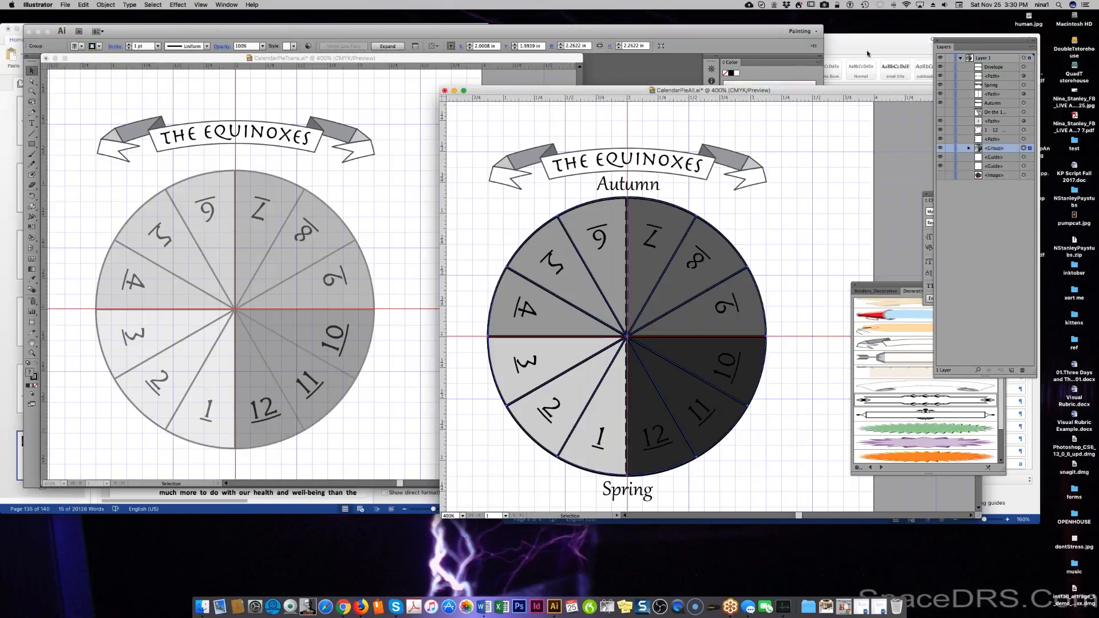
{"action": "mouse_move", "coordinate": [708, 90]}
{"action": "left_mouse_down"}
{"action": "mouse_move", "coordinate": [307, 102]}
{"action": "mouse_move", "coordinate": [389, 89]}
{"action": "left_mouse_up"}
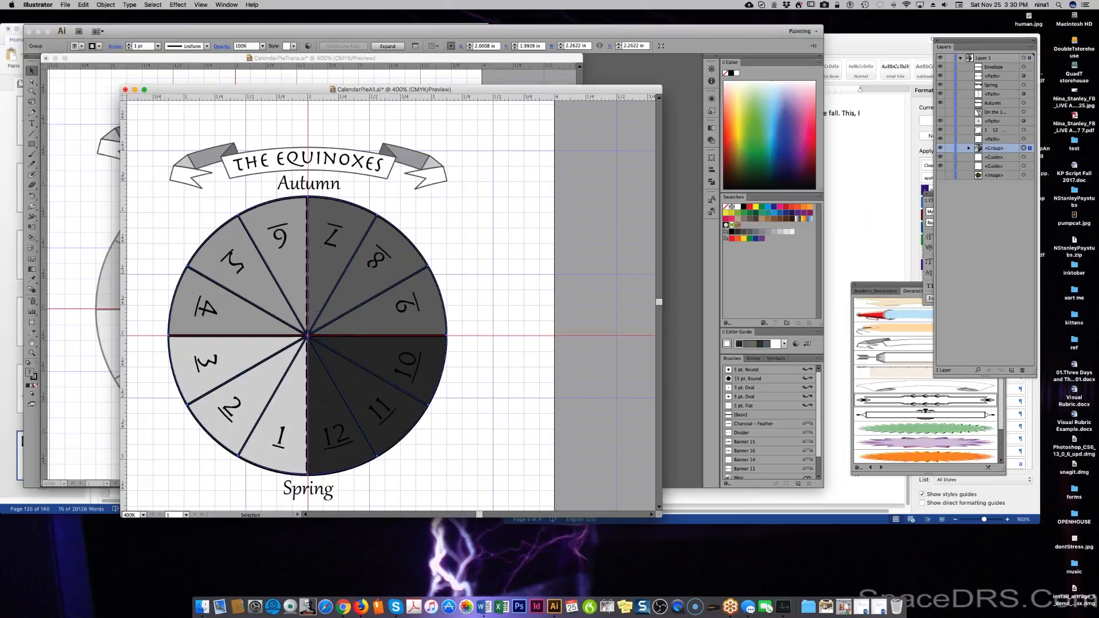
Set the pie group's opacity to 50% in Appearance, then switch to the Word manuscript.
{"action": "left_click", "coordinate": [711, 99]}
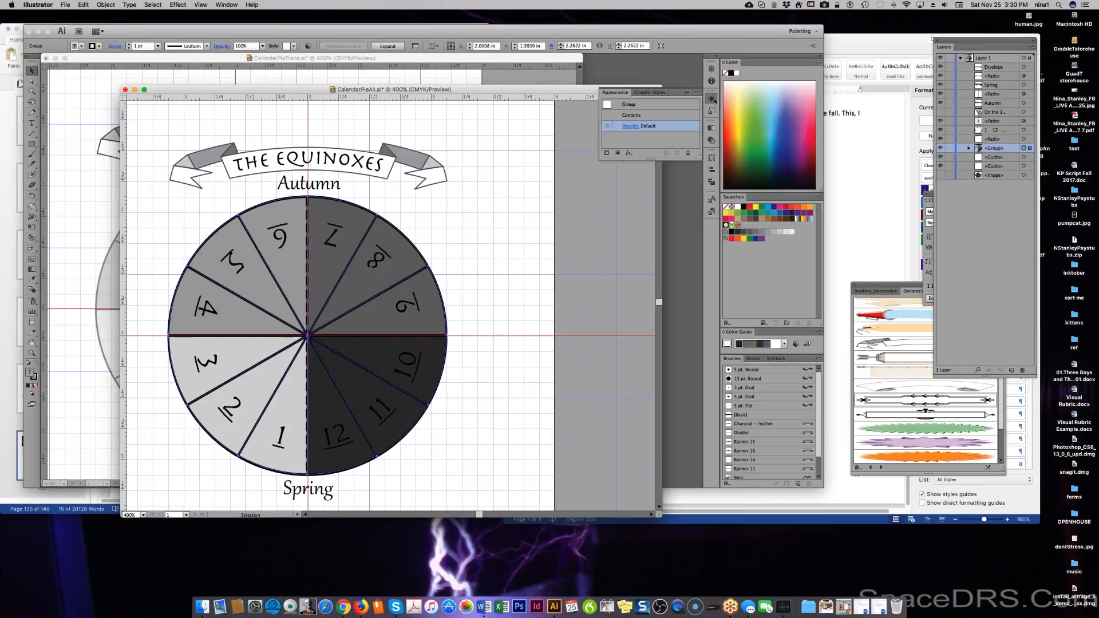
{"action": "left_click", "coordinate": [631, 126]}
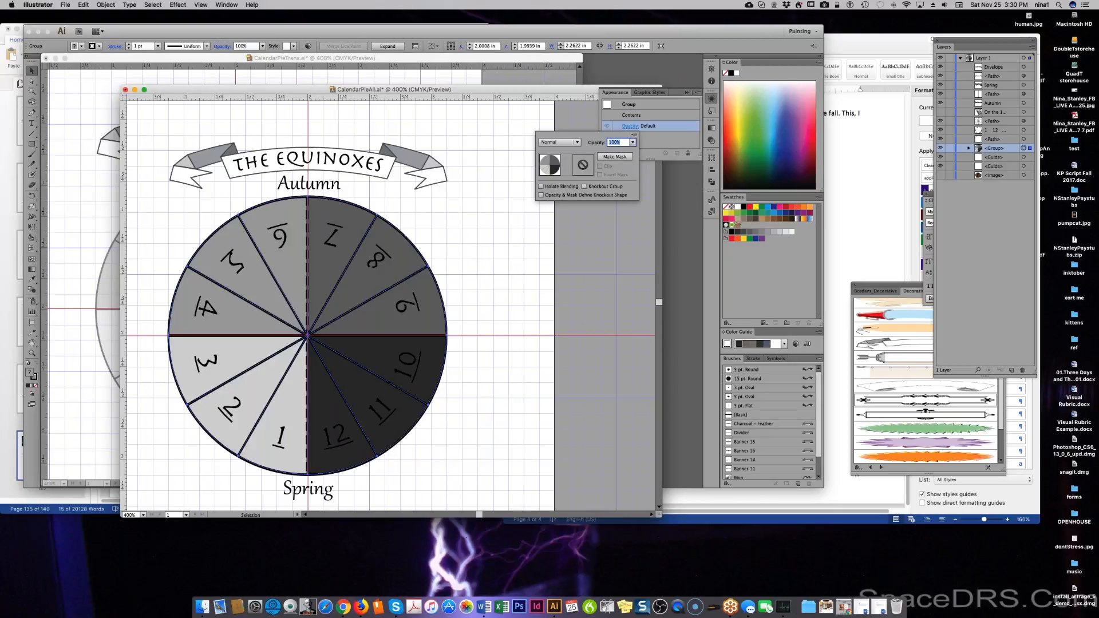
{"action": "left_click", "coordinate": [632, 142]}
{"action": "left_click", "coordinate": [640, 170]}
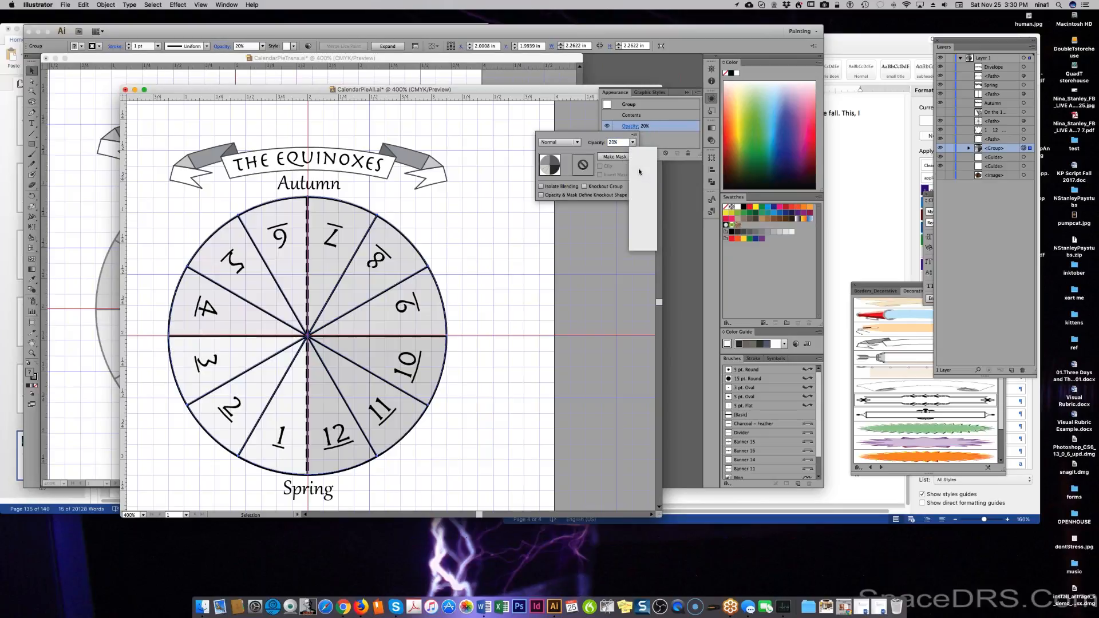
{"action": "left_click", "coordinate": [633, 142]}
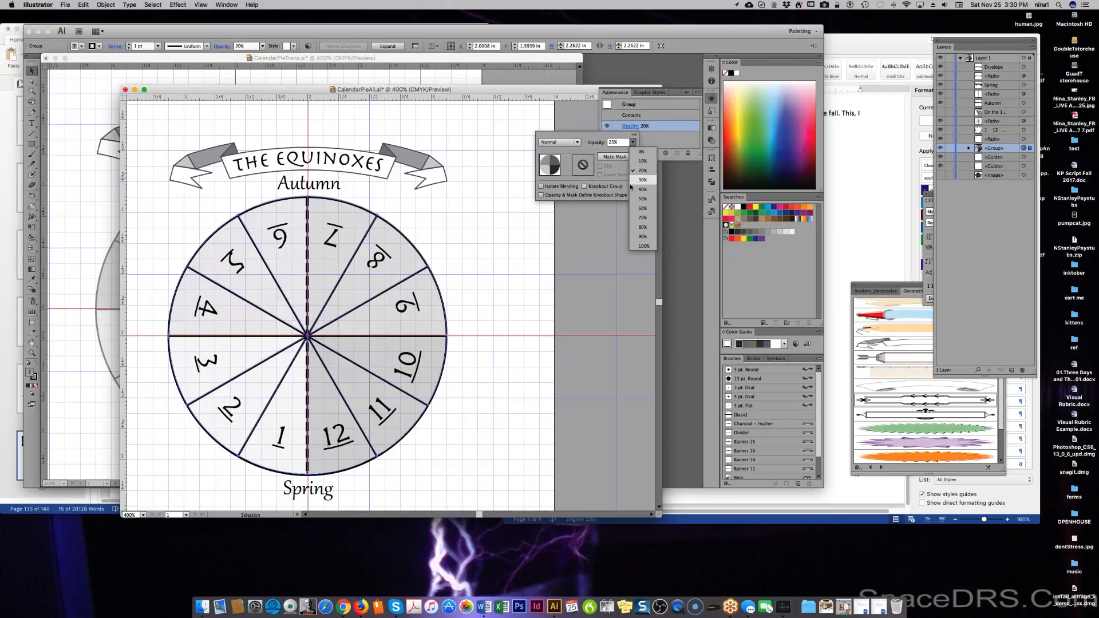
{"action": "left_click", "coordinate": [630, 198]}
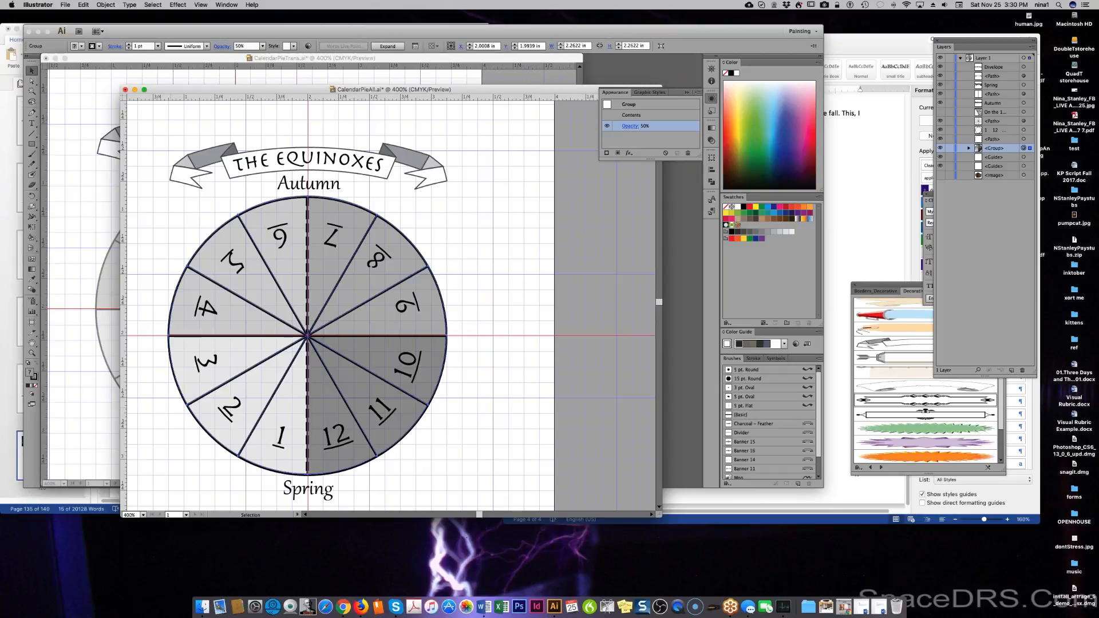
{"action": "key", "text": "super+Tab"}
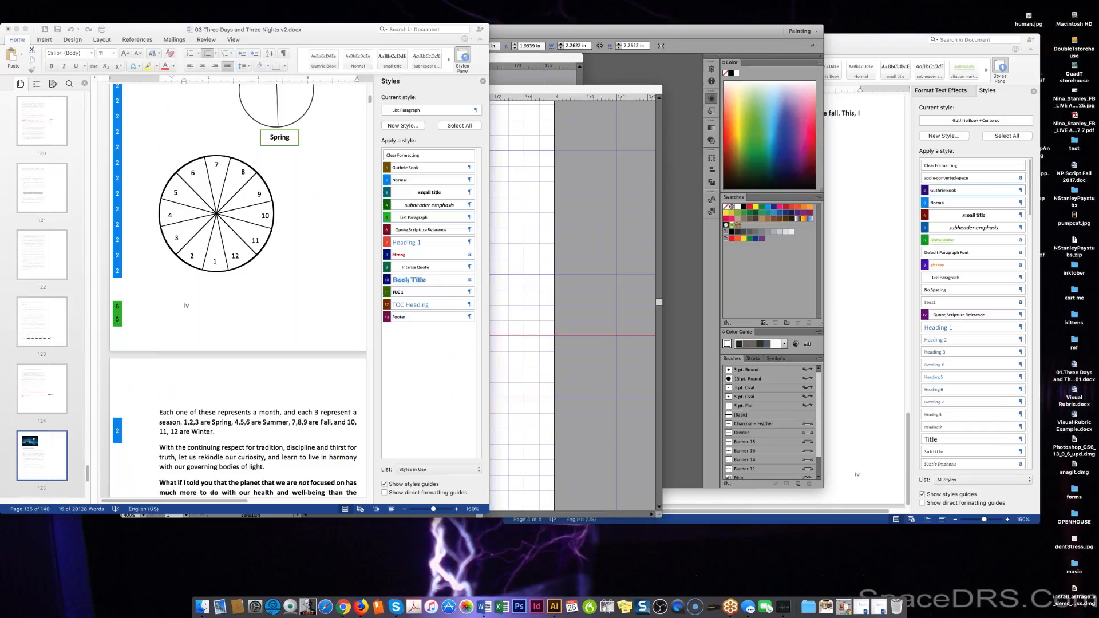
Return from the Word manuscript to the Illustrator pie drawing.
{"action": "left_click", "coordinate": [565, 426]}
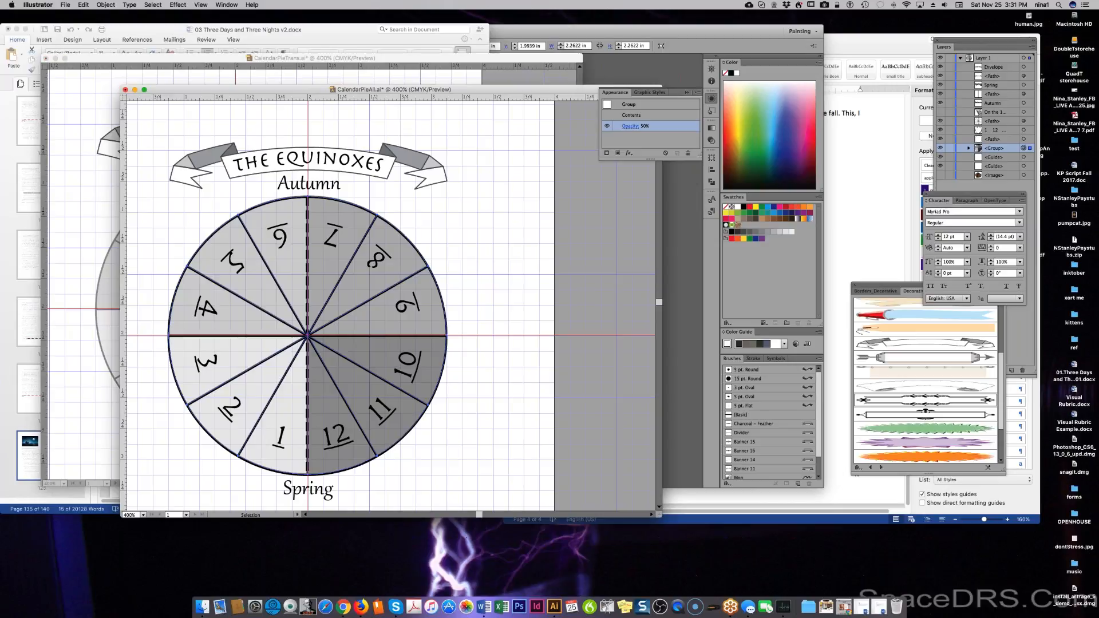
Close CalendarPieTrans.ai without saving.
{"action": "left_click", "coordinate": [57, 59]}
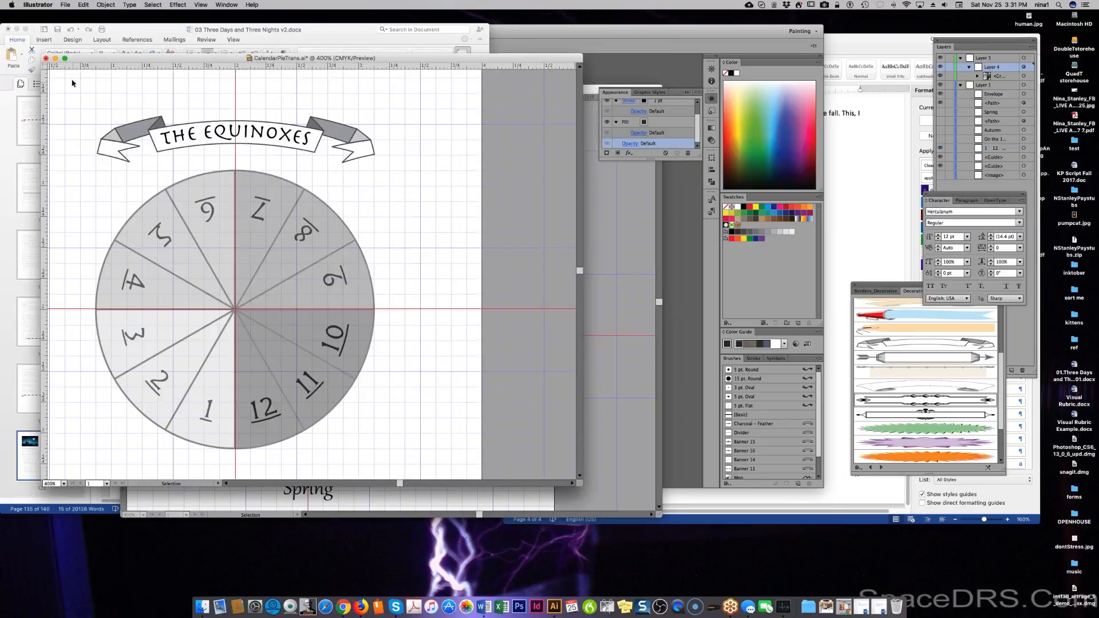
{"action": "left_click", "coordinate": [46, 58]}
{"action": "left_click", "coordinate": [433, 279]}
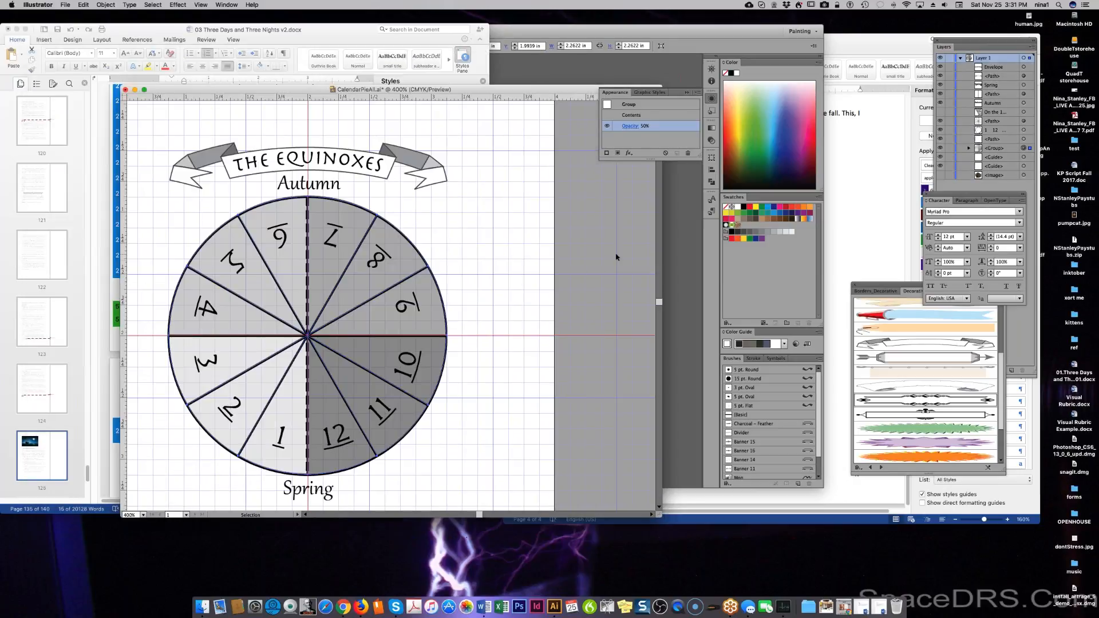
Select the Autumn label in CalendarPieAll and show its layers list.
{"action": "left_click", "coordinate": [617, 256]}
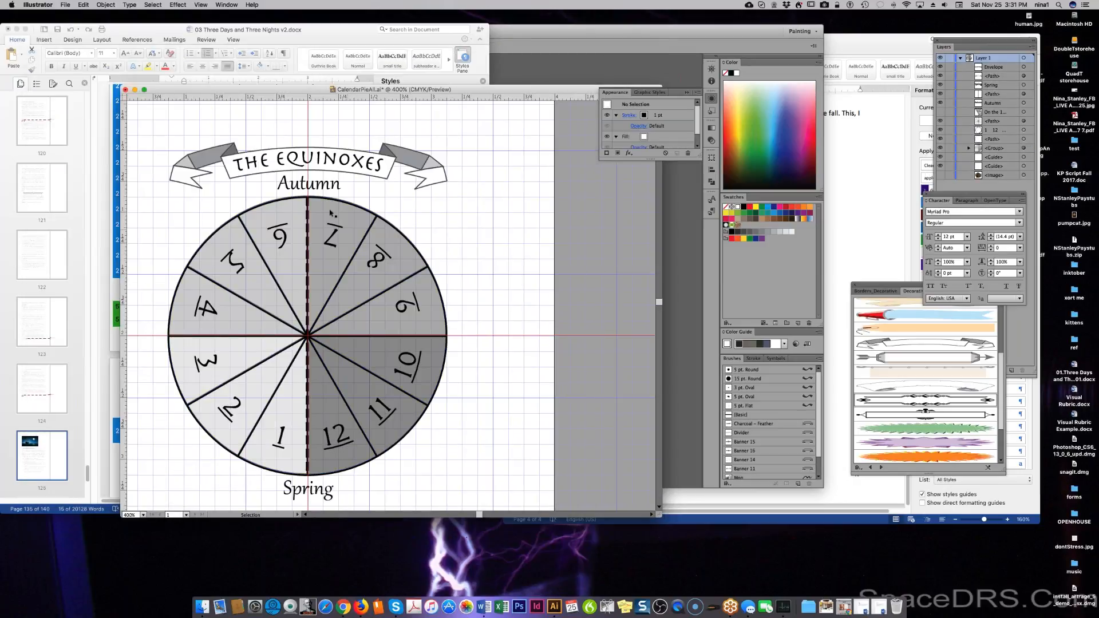
{"action": "left_click", "coordinate": [328, 187]}
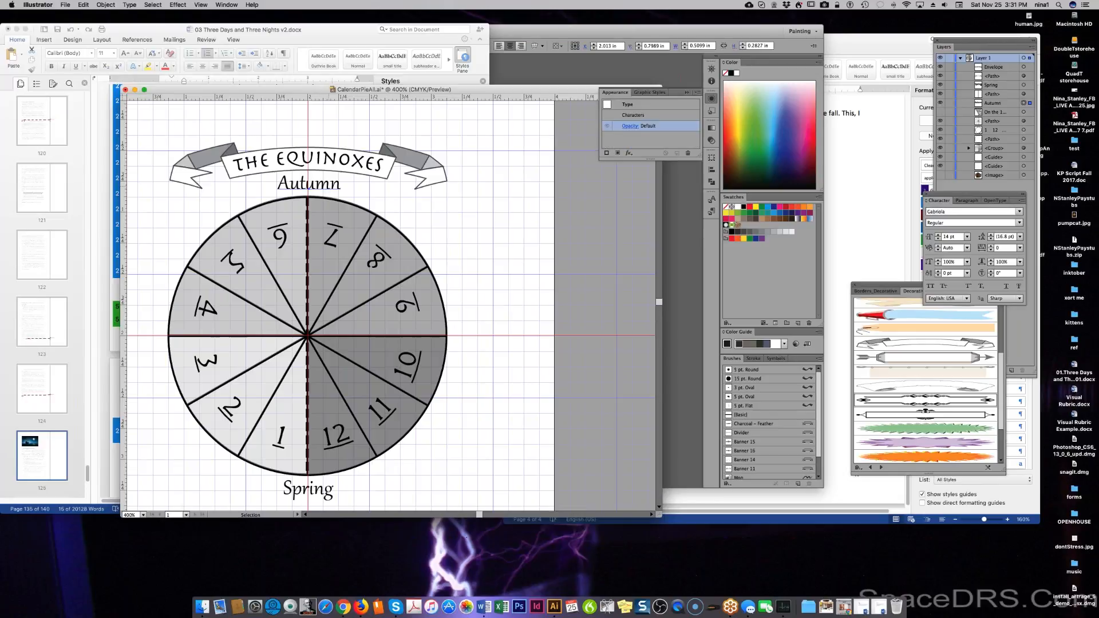
{"action": "left_click", "coordinate": [1001, 105]}
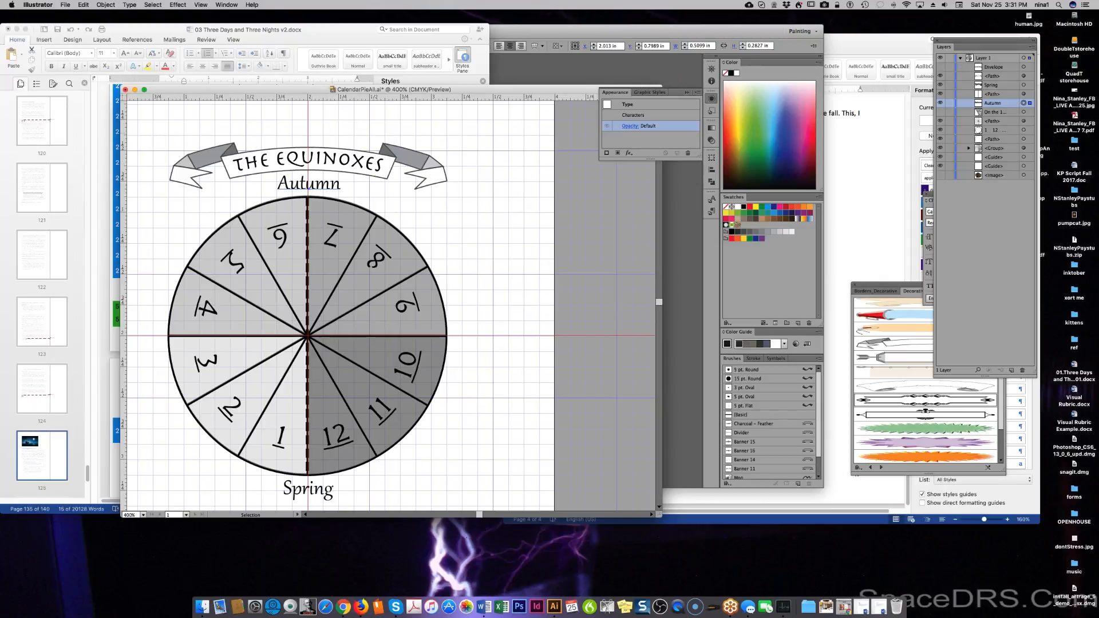
Hide THE EQUINOXES title and ribbon banner, then move Autumn to the circle's upper-right rim.
{"action": "left_click", "coordinate": [940, 67]}
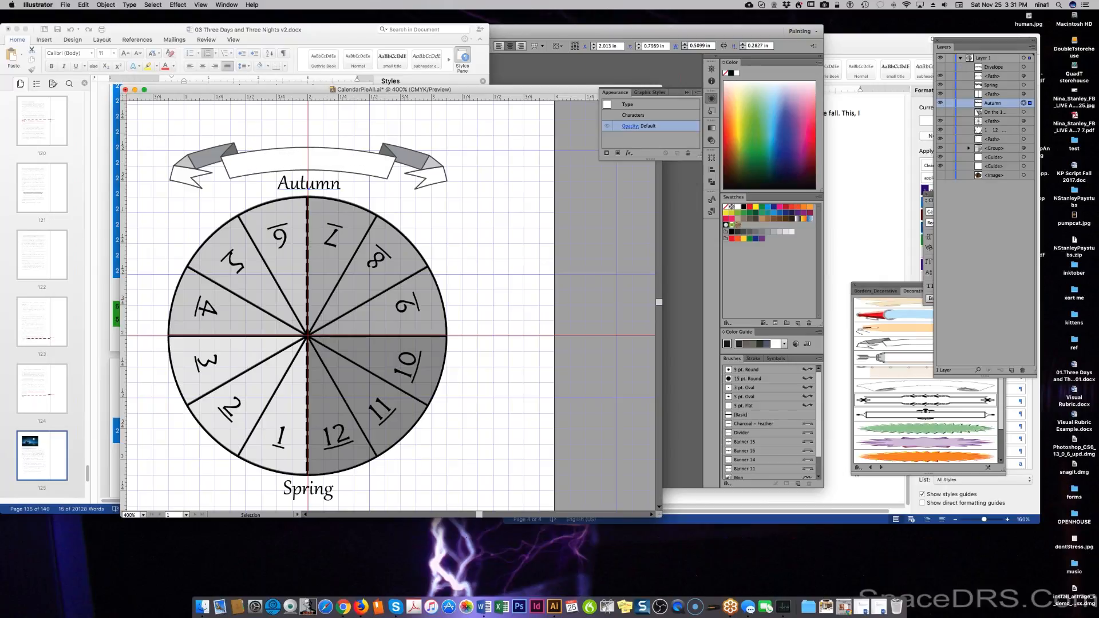
{"action": "left_click", "coordinate": [939, 77]}
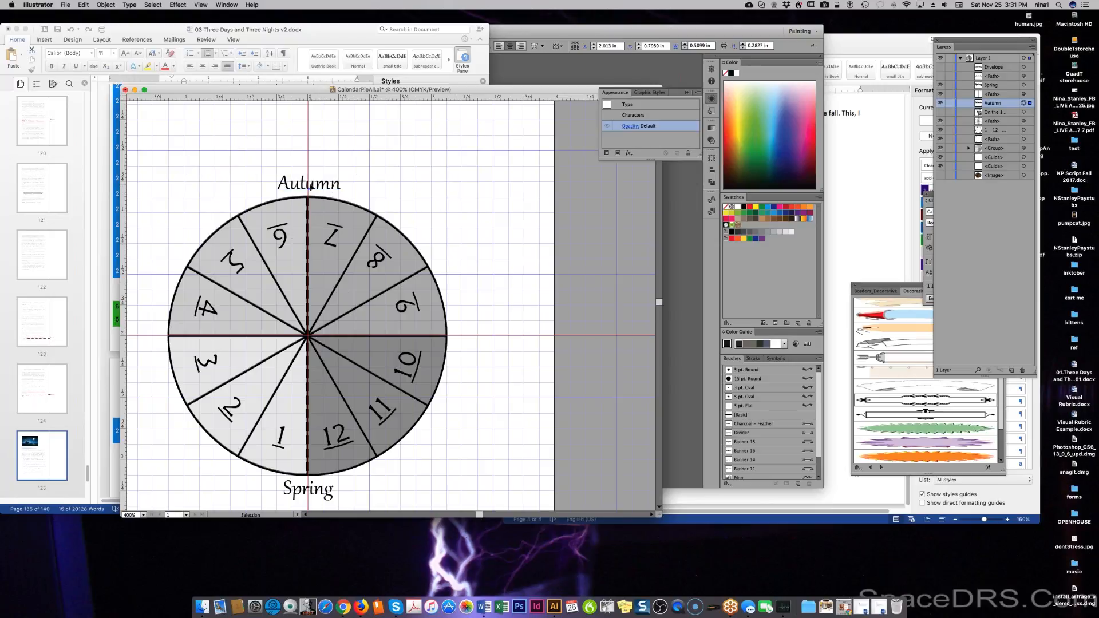
{"action": "mouse_move", "coordinate": [310, 185]}
{"action": "left_mouse_down"}
{"action": "mouse_move", "coordinate": [297, 185]}
{"action": "mouse_move", "coordinate": [311, 186]}
{"action": "left_mouse_up"}
{"action": "left_click_drag", "start_coordinate": [311, 187], "coordinate": [415, 209]}
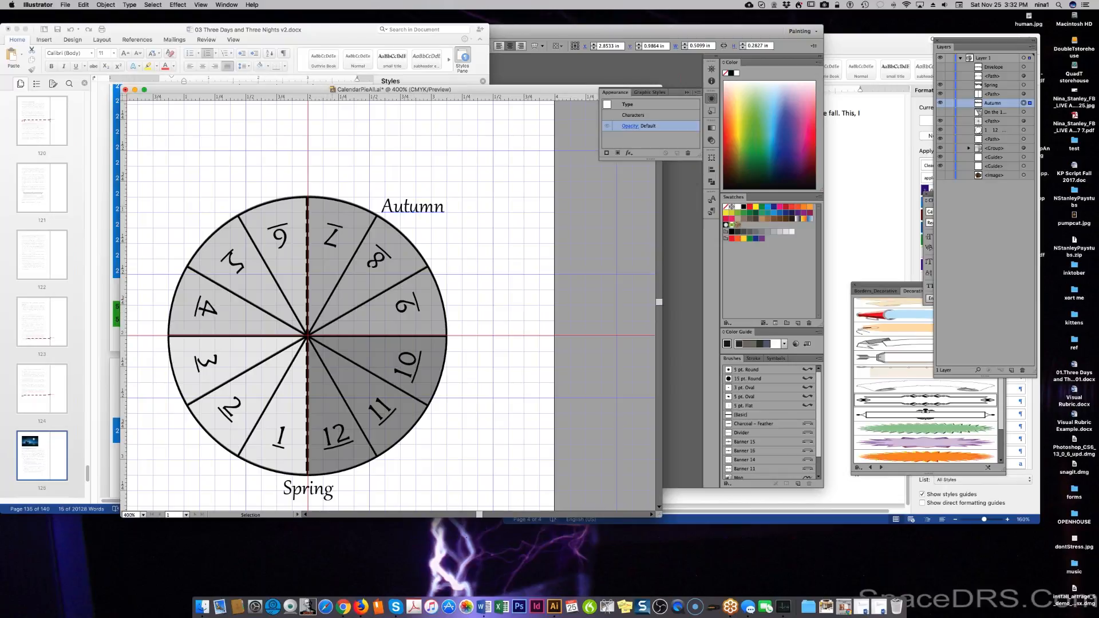
{"action": "left_click_drag", "start_coordinate": [435, 209], "coordinate": [456, 226]}
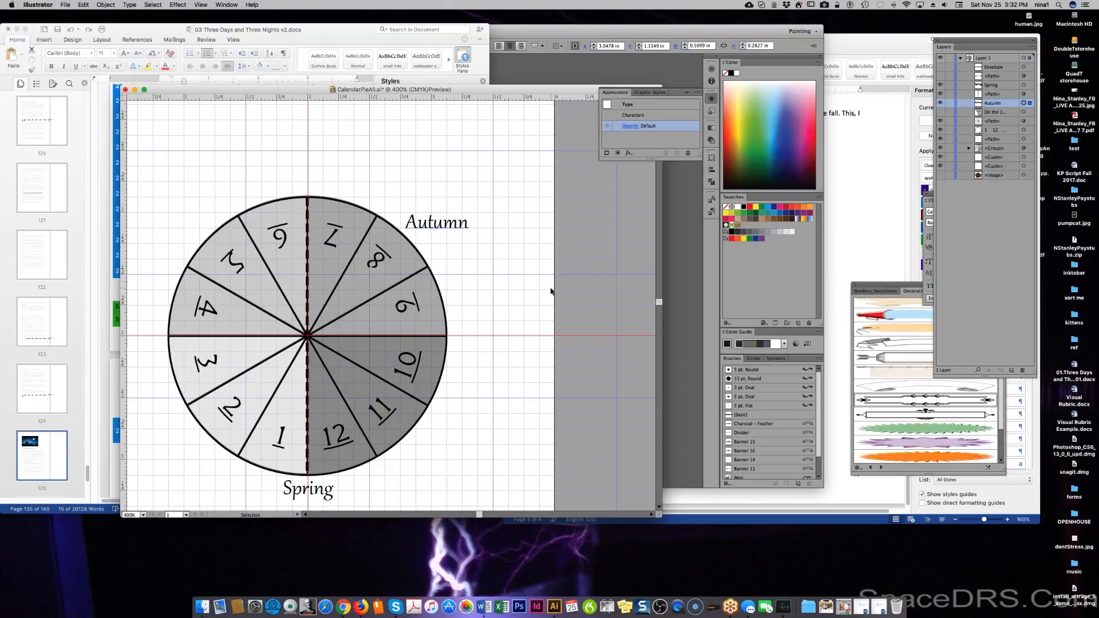
Try rotating Autumn with live preview, then undo the rotation and move.
{"action": "right_click", "coordinate": [453, 236]}
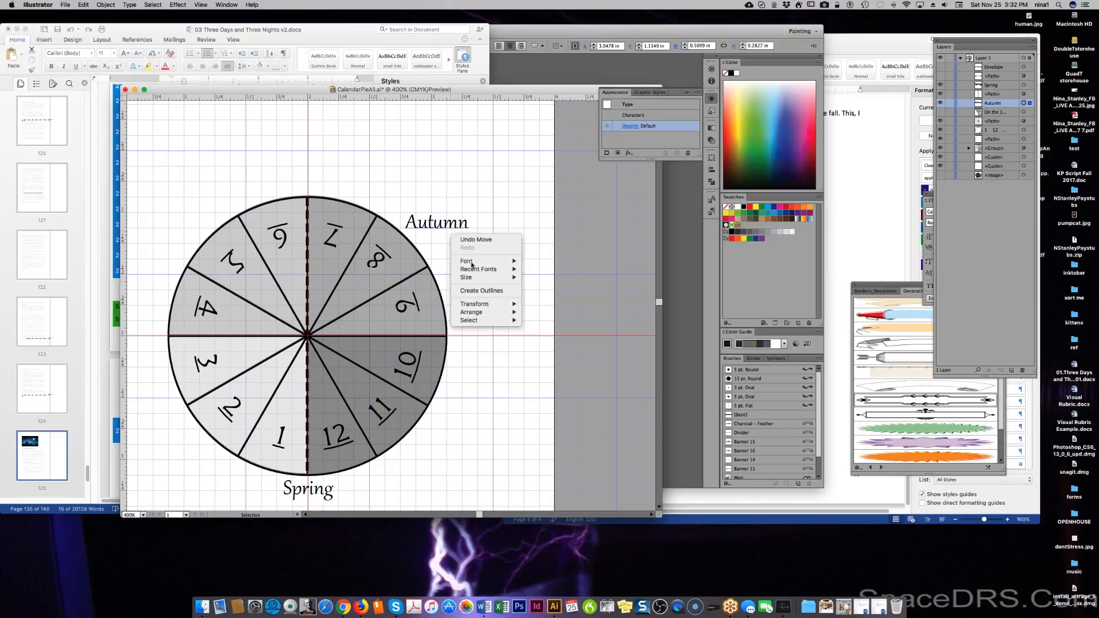
{"action": "mouse_move", "coordinate": [474, 304]}
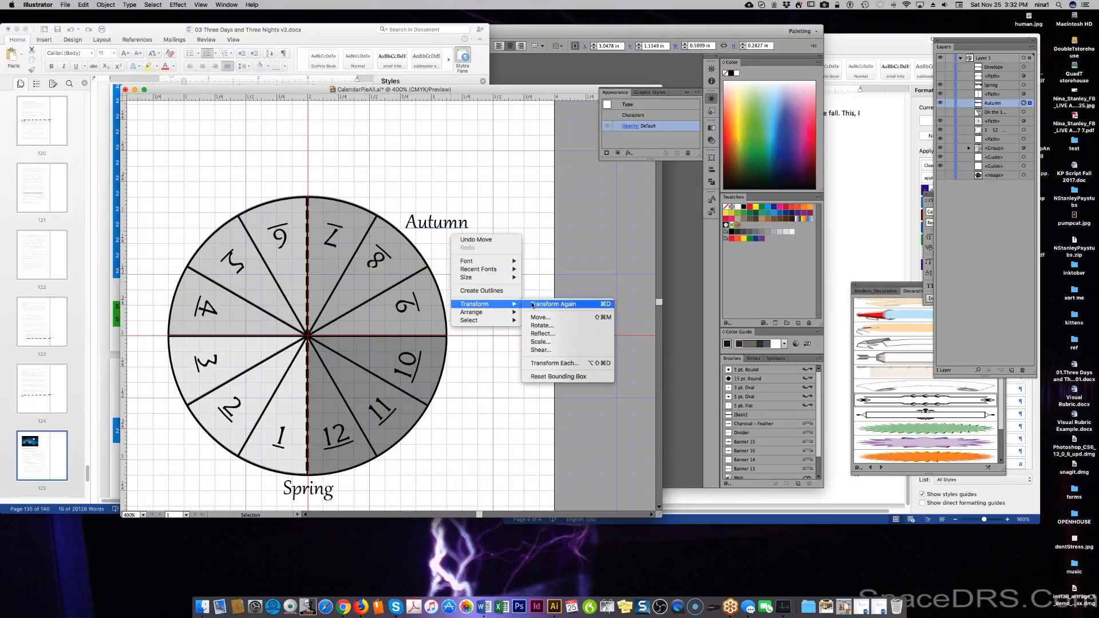
{"action": "left_click", "coordinate": [535, 325]}
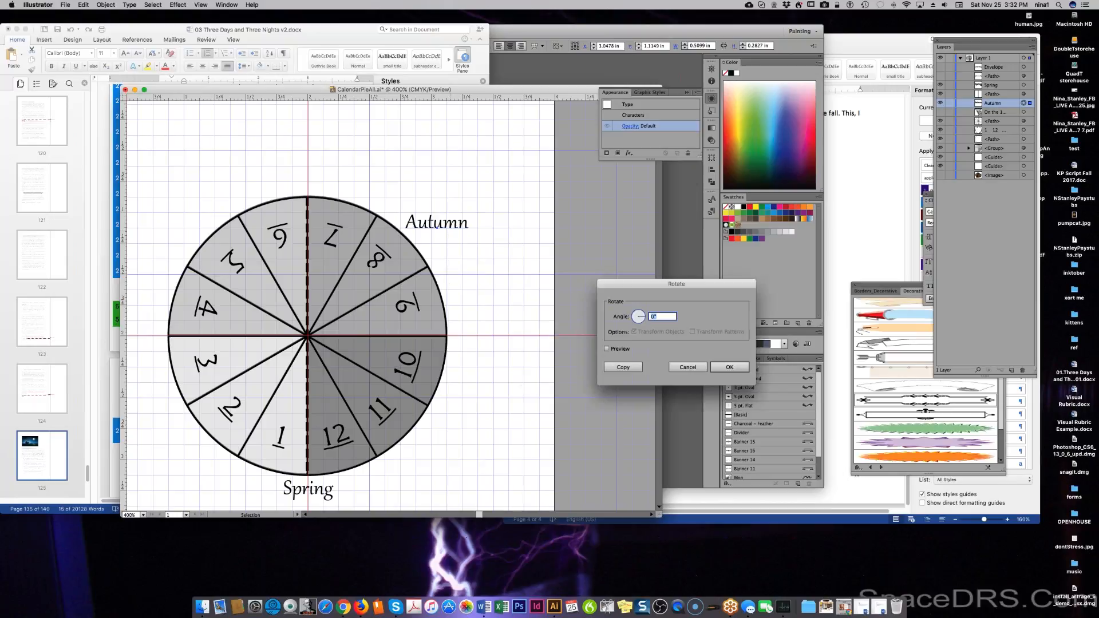
{"action": "left_click", "coordinate": [605, 348]}
{"action": "key", "text": "Down"}
{"action": "key", "text": "Down"}
{"action": "key", "text": "Down"}
{"action": "key", "text": "Down"}
{"action": "key", "text": "Down"}
{"action": "key", "text": "Down"}
{"action": "key", "text": "Down"}
{"action": "key", "text": "Down"}
{"action": "key", "text": "Down"}
{"action": "key", "text": "Down"}
{"action": "key", "text": "Down"}
{"action": "key", "text": "Down"}
{"action": "key", "text": "Down"}
{"action": "key", "text": "Down"}
{"action": "key", "text": "Down"}
{"action": "key", "text": "Down"}
{"action": "key", "text": "Down"}
{"action": "key", "text": "Down"}
{"action": "key", "text": "Down"}
{"action": "key", "text": "Down"}
{"action": "key", "text": "Down"}
{"action": "key", "text": "Down"}
{"action": "key", "text": "Down"}
{"action": "key", "text": "Down"}
{"action": "key", "text": "Down"}
{"action": "key", "text": "Down"}
{"action": "key", "text": "Down"}
{"action": "key", "text": "Down"}
{"action": "key", "text": "Down"}
{"action": "key", "text": "Down"}
{"action": "key", "text": "Down"}
{"action": "key", "text": "Down"}
{"action": "key", "text": "Down"}
{"action": "key", "text": "Down"}
{"action": "key", "text": "Down"}
{"action": "key", "text": "Down"}
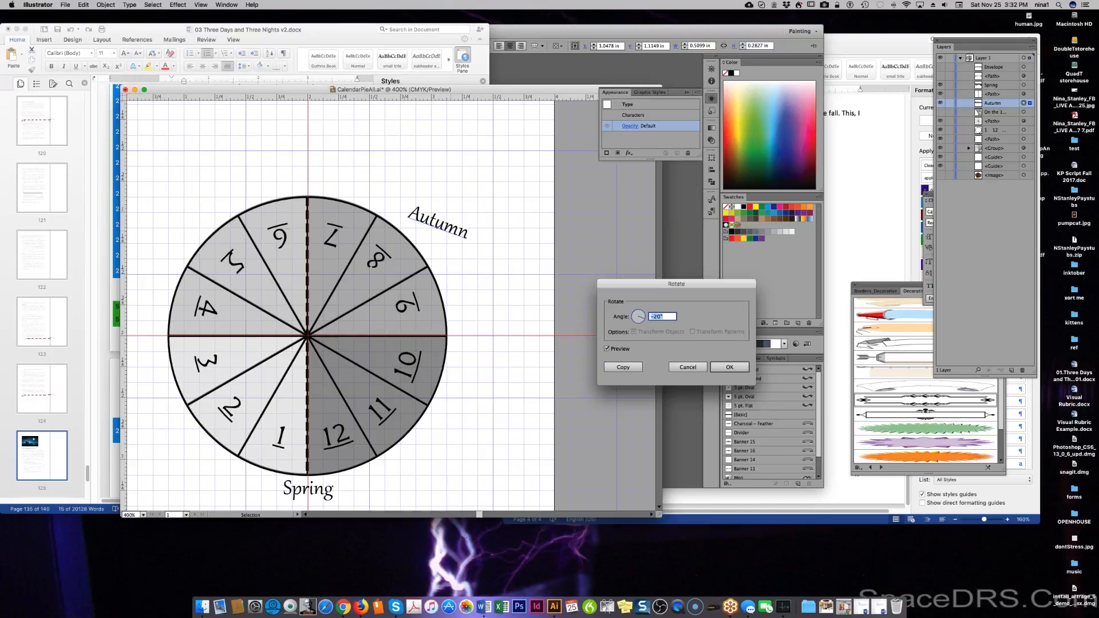
{"action": "key", "text": "Down"}
{"action": "key", "text": "Down"}
{"action": "key", "text": "Down"}
{"action": "key", "text": "Down"}
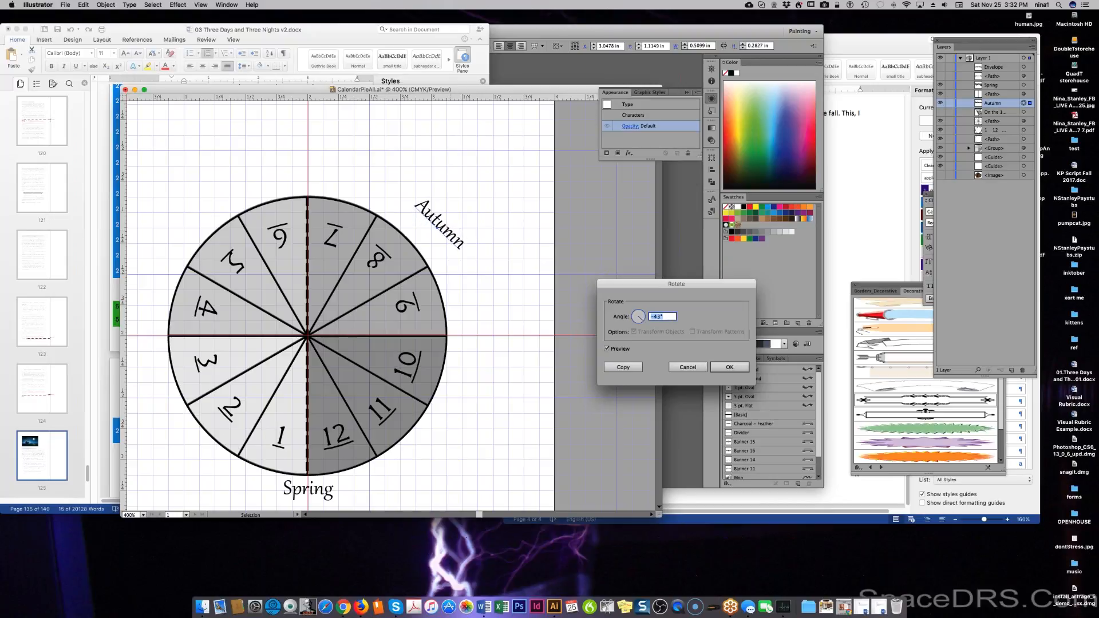
{"action": "key", "text": "Down"}
{"action": "left_click", "coordinate": [723, 368]}
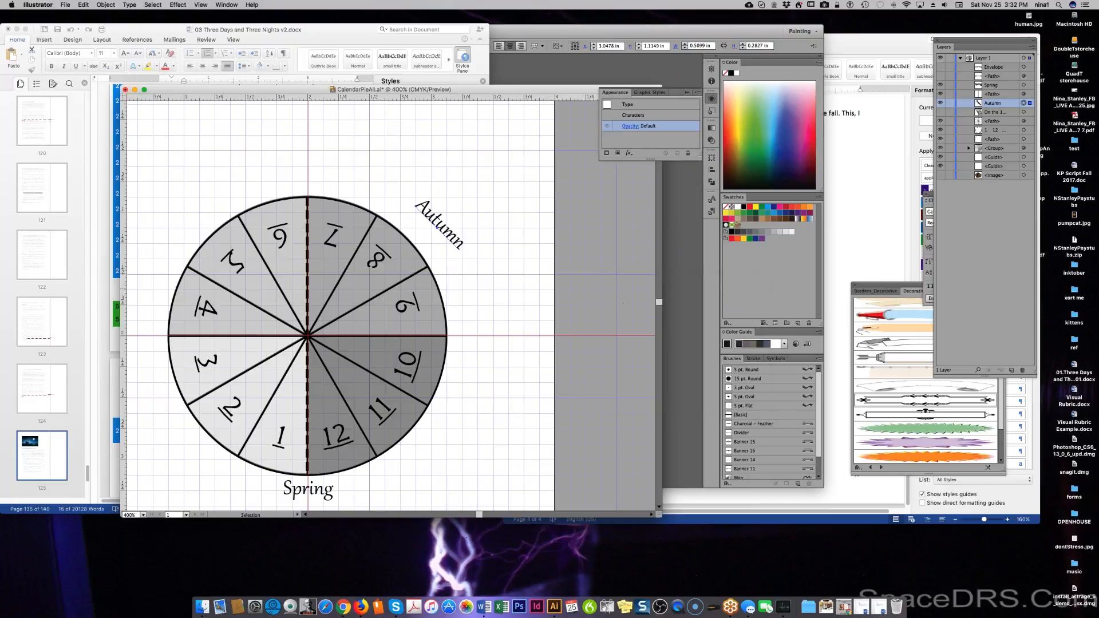
{"action": "left_click_drag", "start_coordinate": [459, 245], "coordinate": [433, 248]}
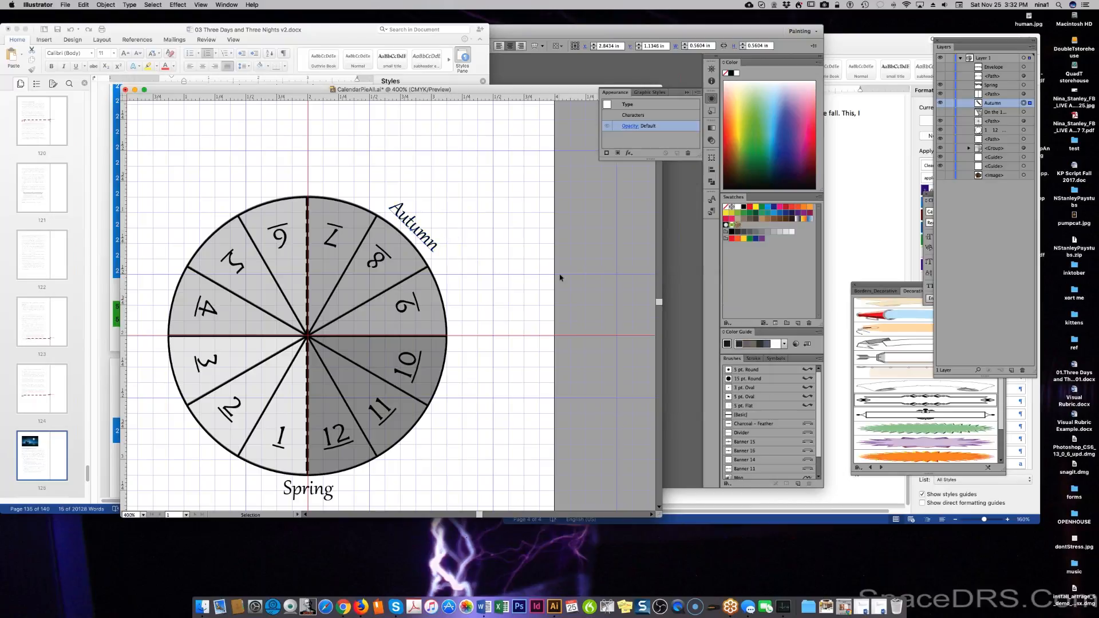
{"action": "key", "text": "super+z"}
{"action": "key", "text": "super+z"}
{"action": "key", "text": "super+z"}
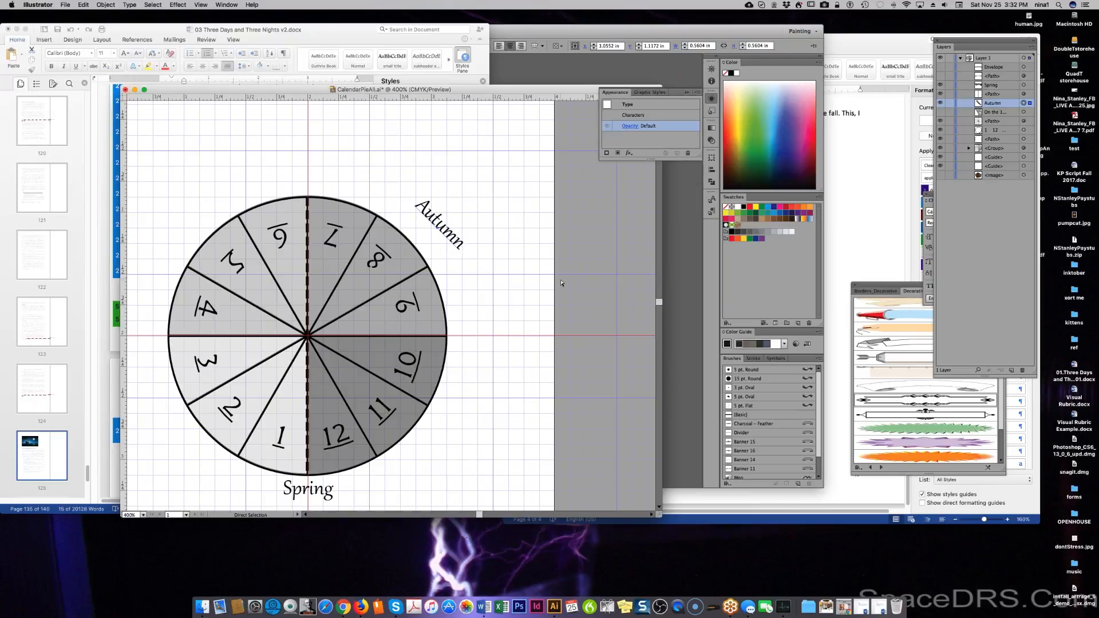
{"action": "key", "text": "super+z"}
{"action": "key", "text": "v"}
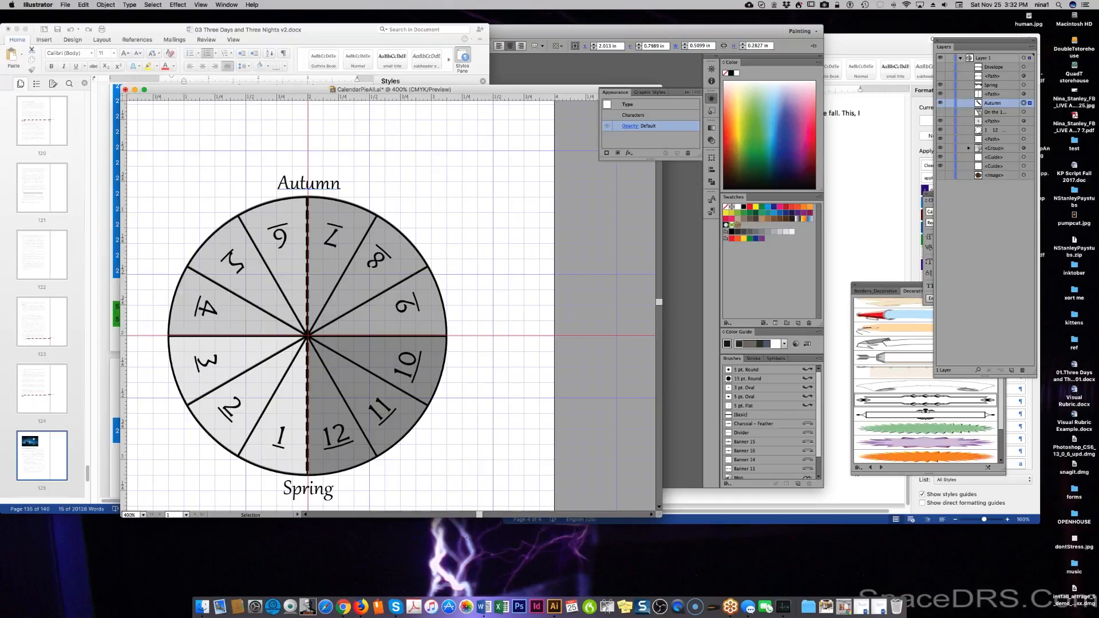
Make a rotated copy of Autumn, then undo the accidental duplicate.
{"action": "right_click", "coordinate": [316, 186]}
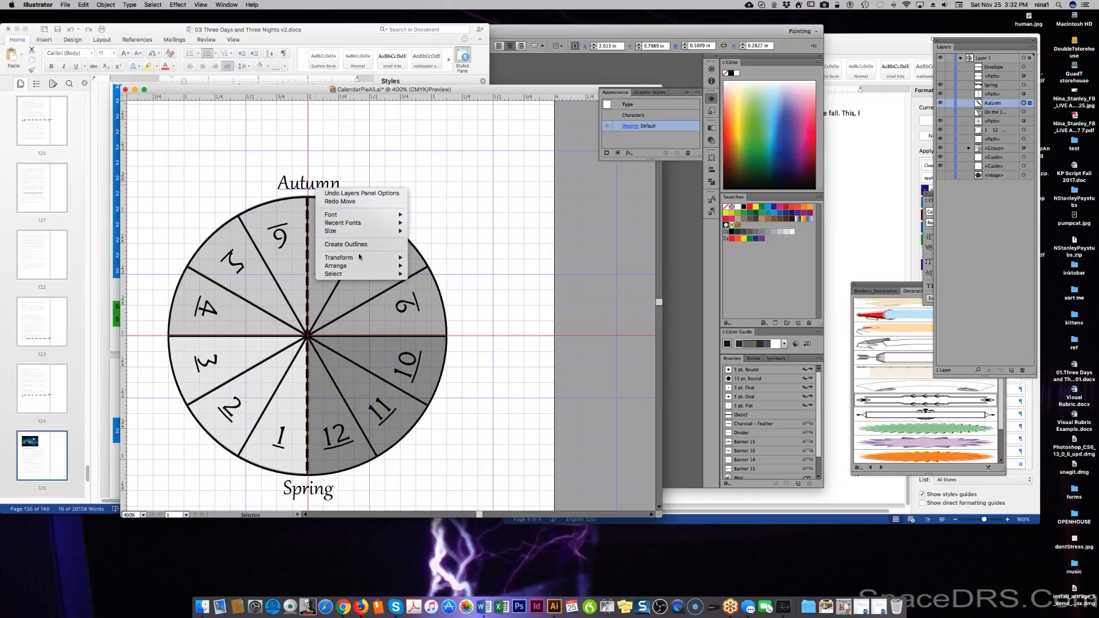
{"action": "mouse_move", "coordinate": [369, 259]}
{"action": "left_click", "coordinate": [435, 282]}
{"action": "left_click", "coordinate": [621, 366]}
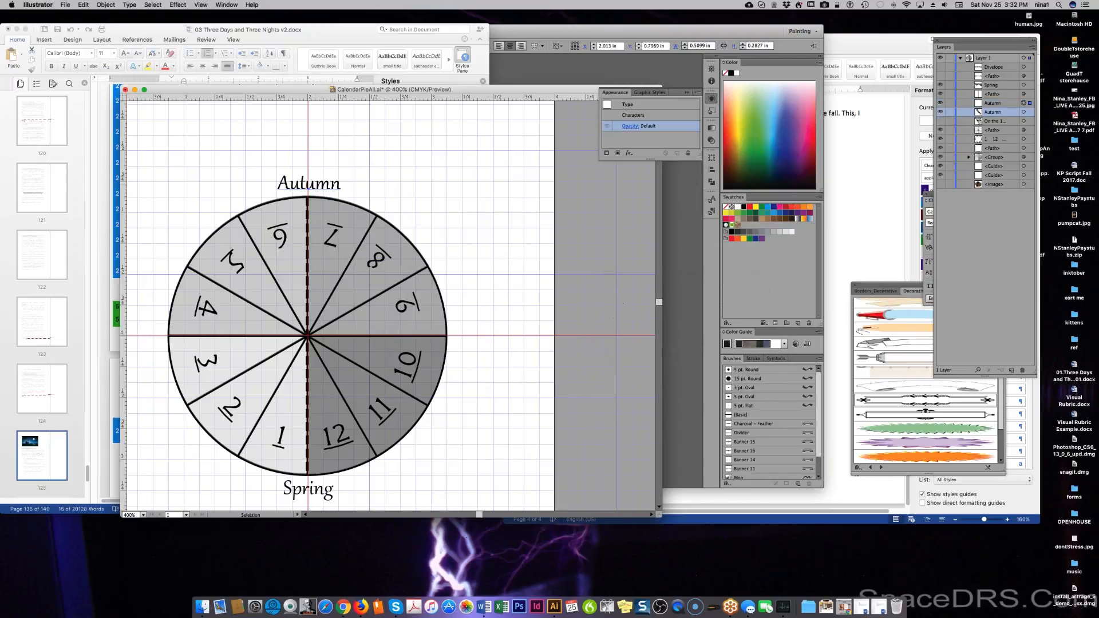
{"action": "key", "text": "a"}
{"action": "key", "text": "super+z"}
{"action": "key", "text": "v"}
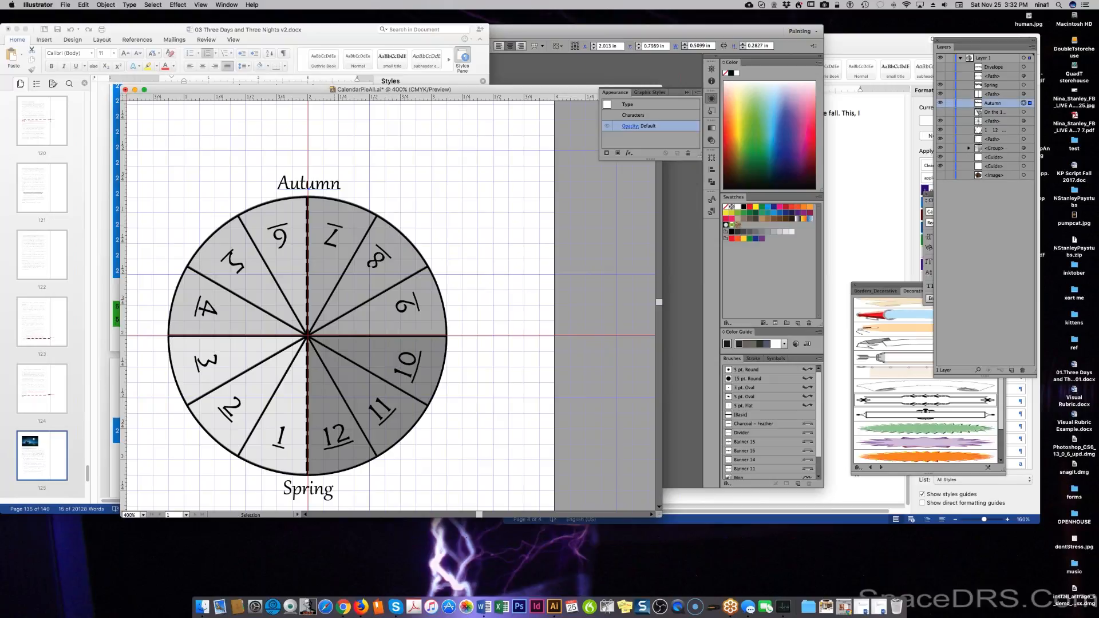
Create a 45° rotated copy of Autumn, keeping its layer named Autumn.
{"action": "right_click", "coordinate": [314, 187]}
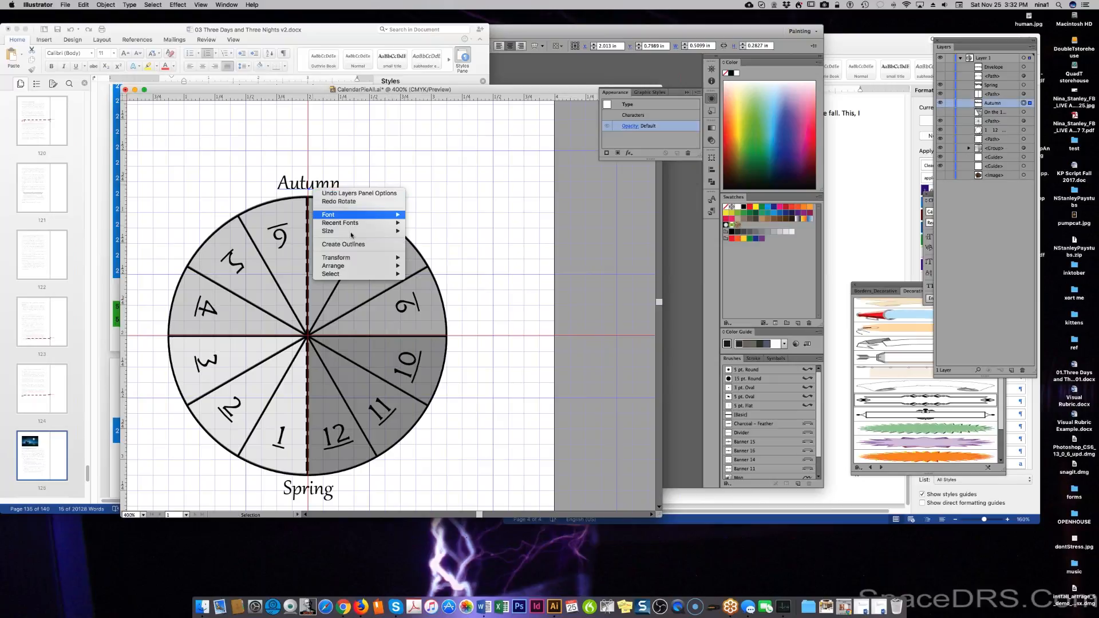
{"action": "mouse_move", "coordinate": [370, 259]}
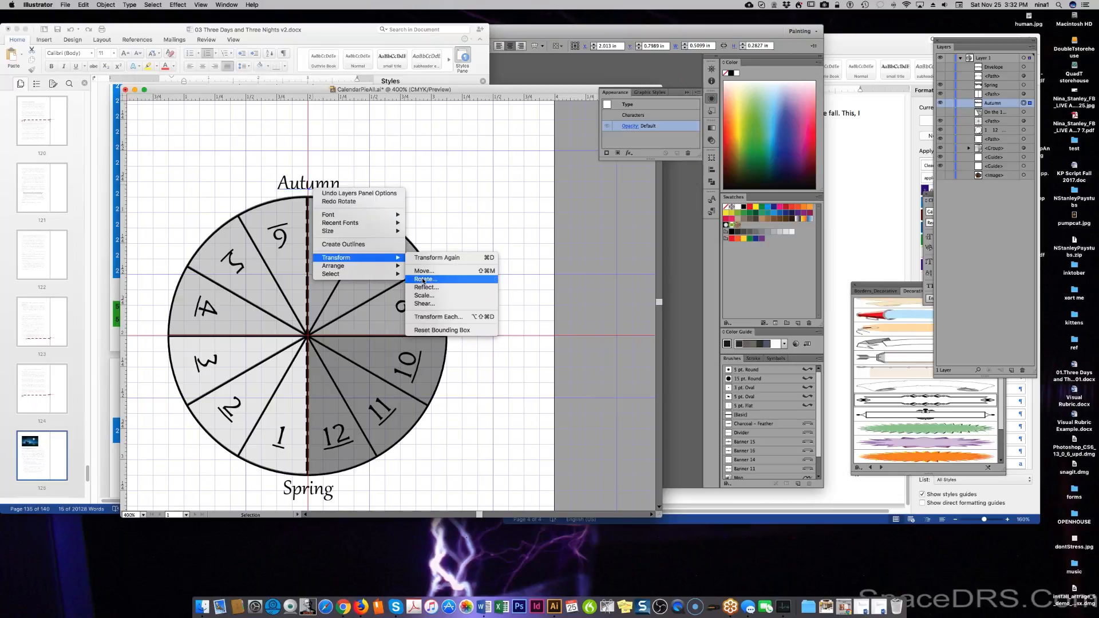
{"action": "left_click", "coordinate": [424, 279]}
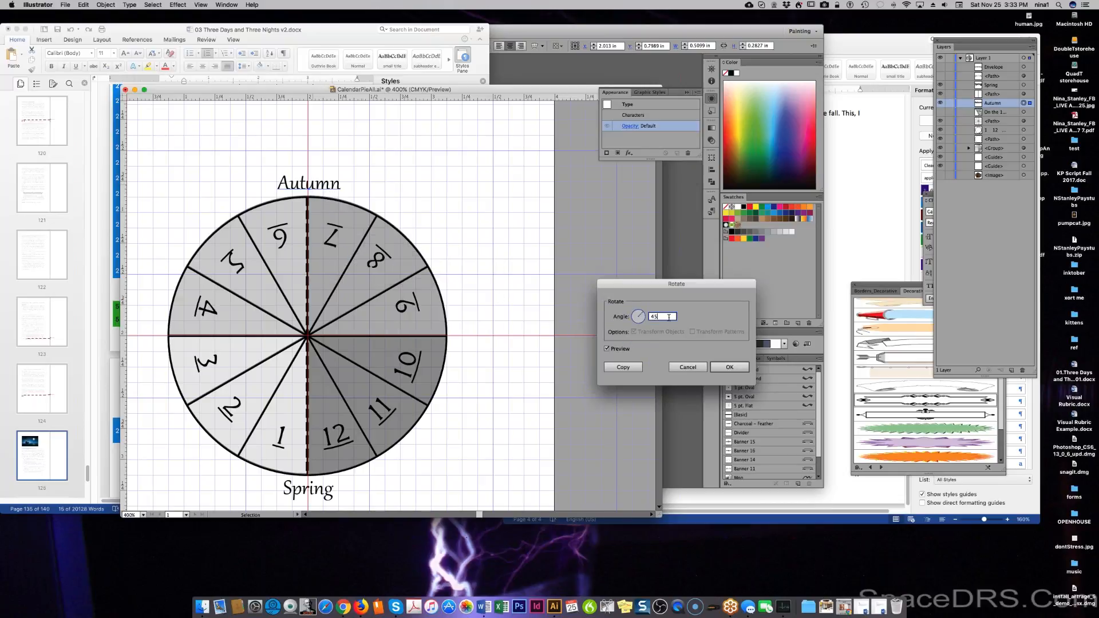
{"action": "left_click", "coordinate": [623, 367]}
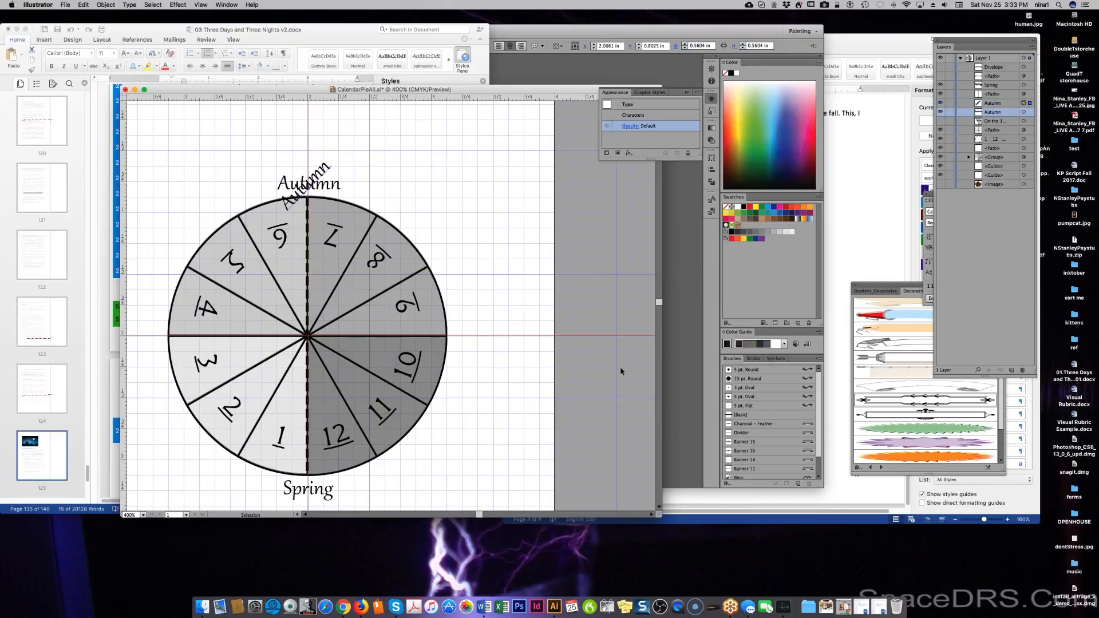
{"action": "left_click", "coordinate": [999, 104]}
{"action": "double_click", "coordinate": [999, 103]}
{"action": "key", "text": "Return"}
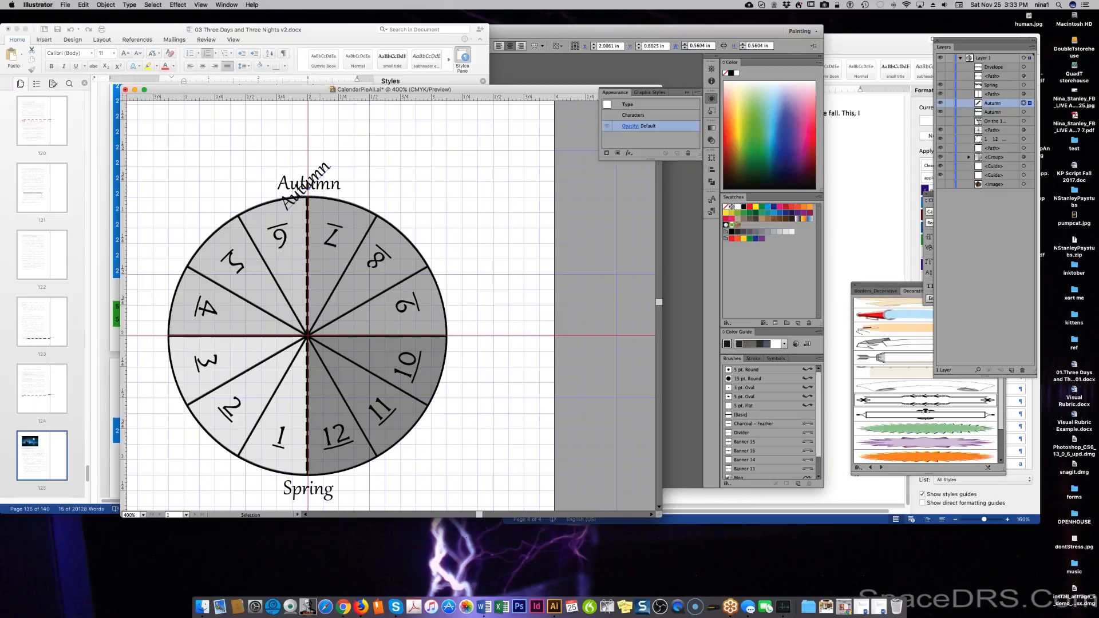
Undo an extra repeated copy and drag the rotated Autumn copy right of the pie.
{"action": "right_click", "coordinate": [324, 174]}
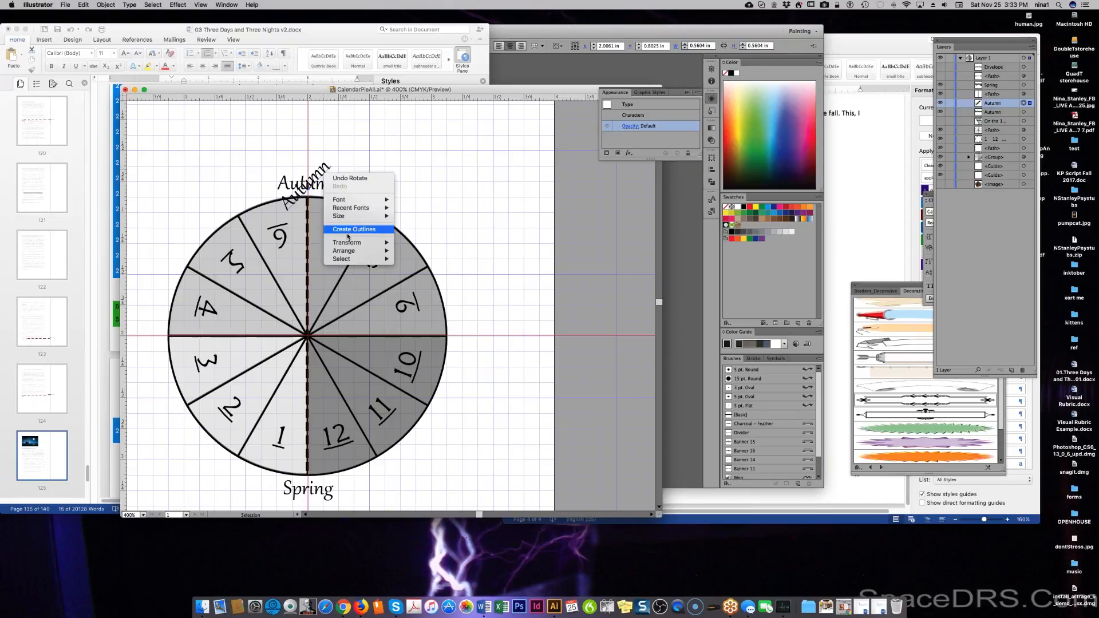
{"action": "mouse_move", "coordinate": [380, 243]}
{"action": "left_click", "coordinate": [420, 242]}
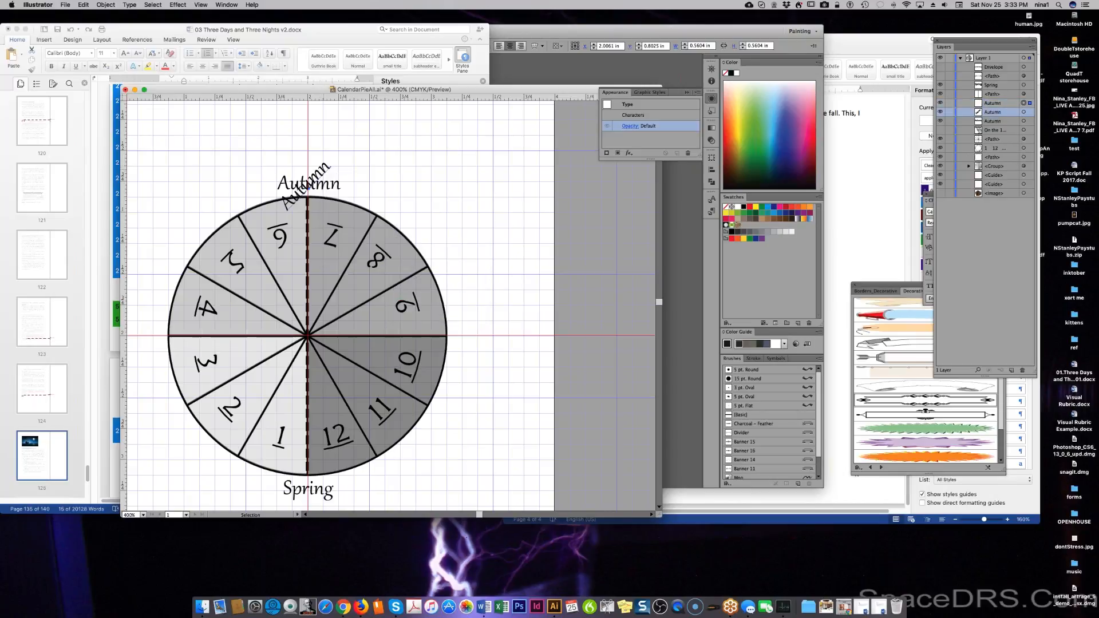
{"action": "key", "text": "super+z"}
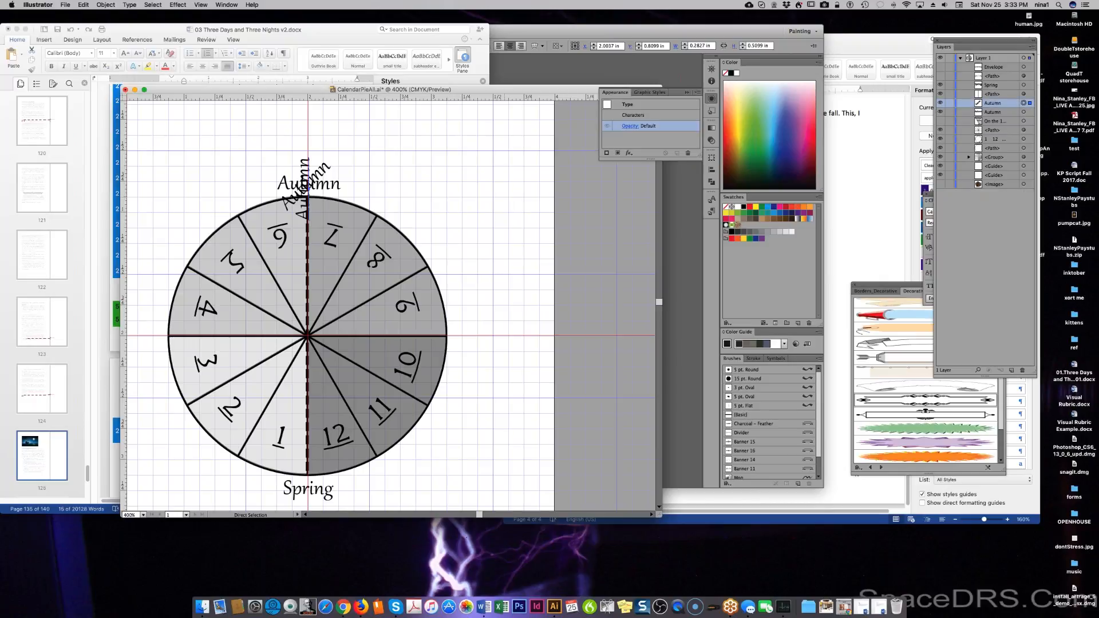
{"action": "left_click_drag", "start_coordinate": [306, 185], "coordinate": [478, 229]}
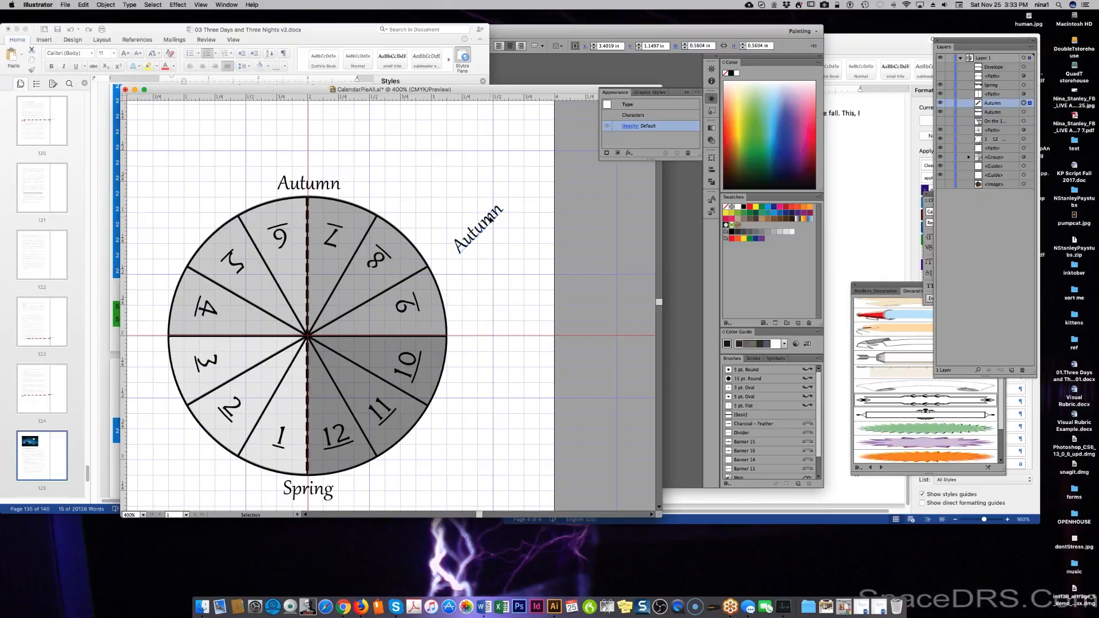
{"action": "key", "text": "super+t"}
{"action": "key", "text": "v"}
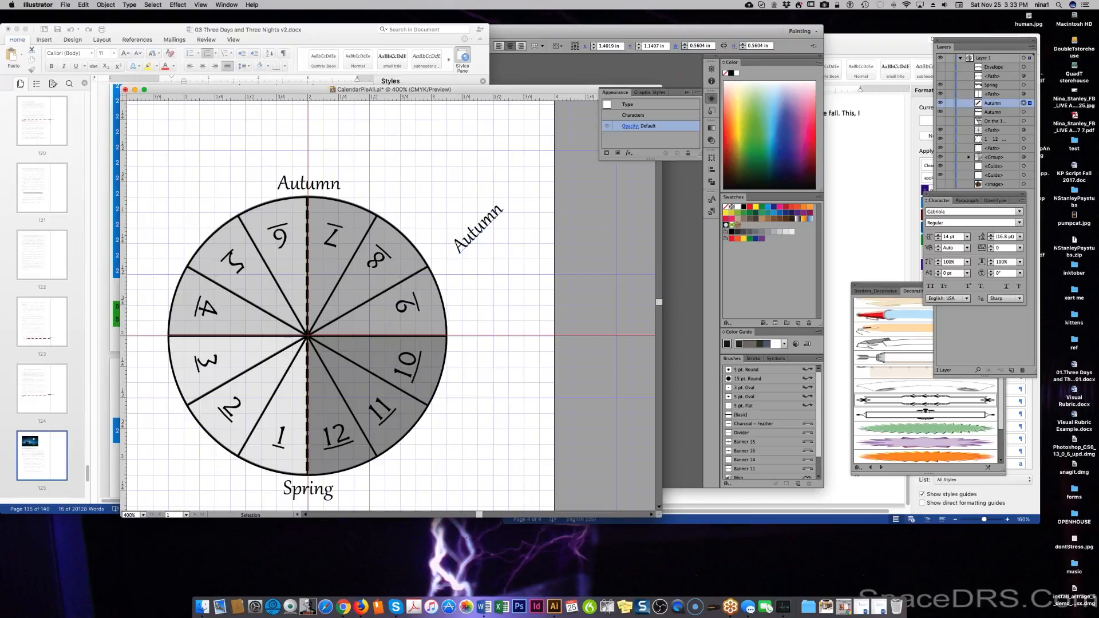
Rotate the Autumn copy by -90° using Object > Transform > Rotate.
{"action": "left_click", "coordinate": [82, 5]}
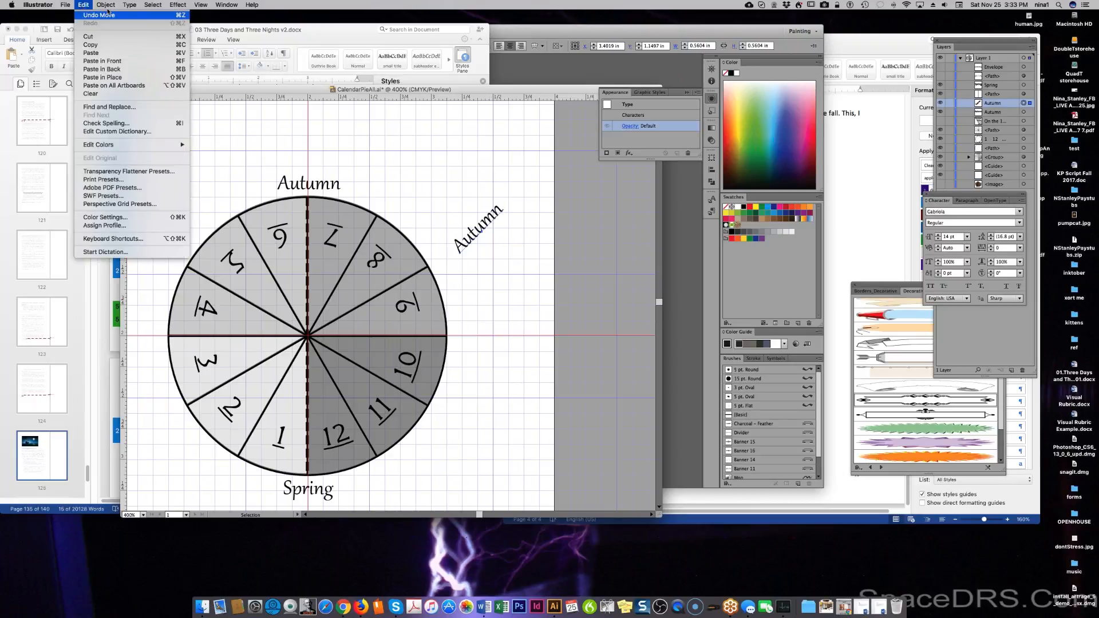
{"action": "mouse_move", "coordinate": [162, 5]}
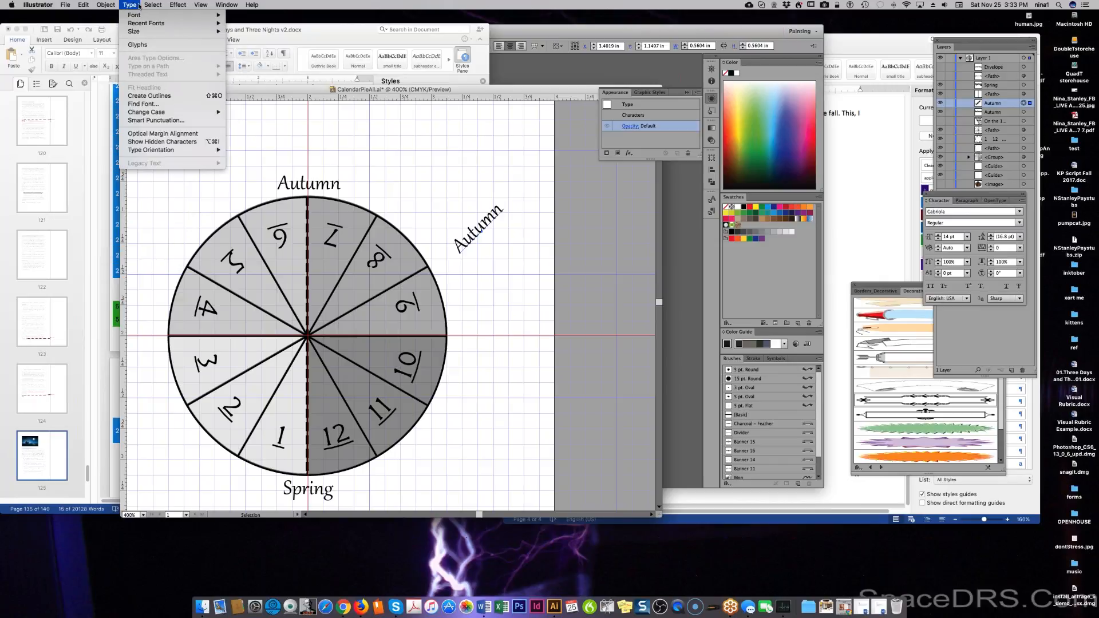
{"action": "mouse_move", "coordinate": [98, 5]}
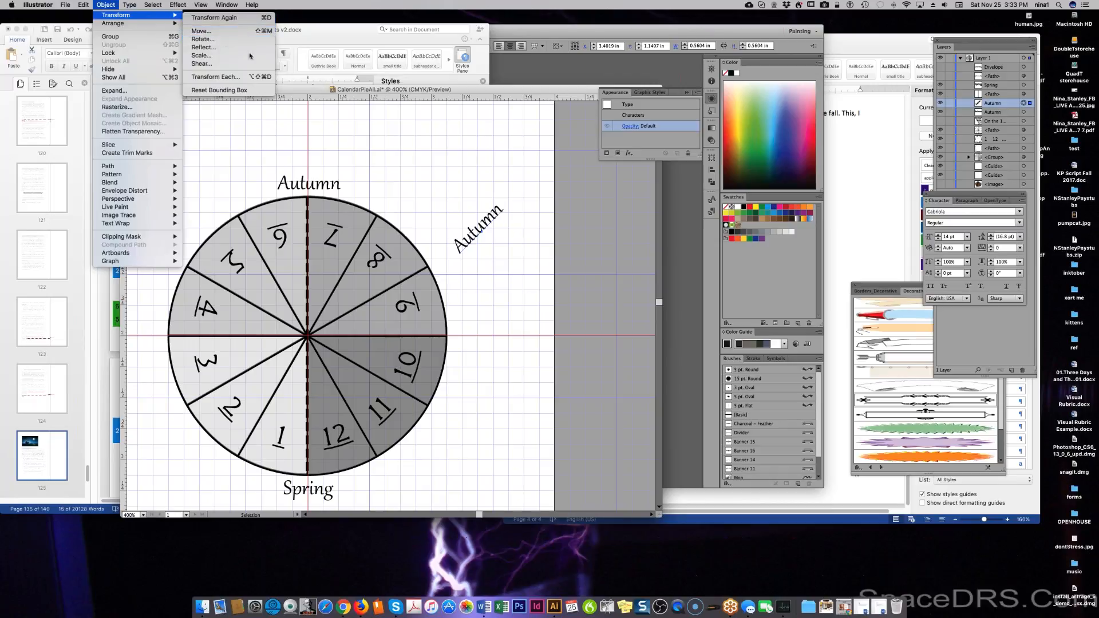
{"action": "left_click", "coordinate": [226, 47]}
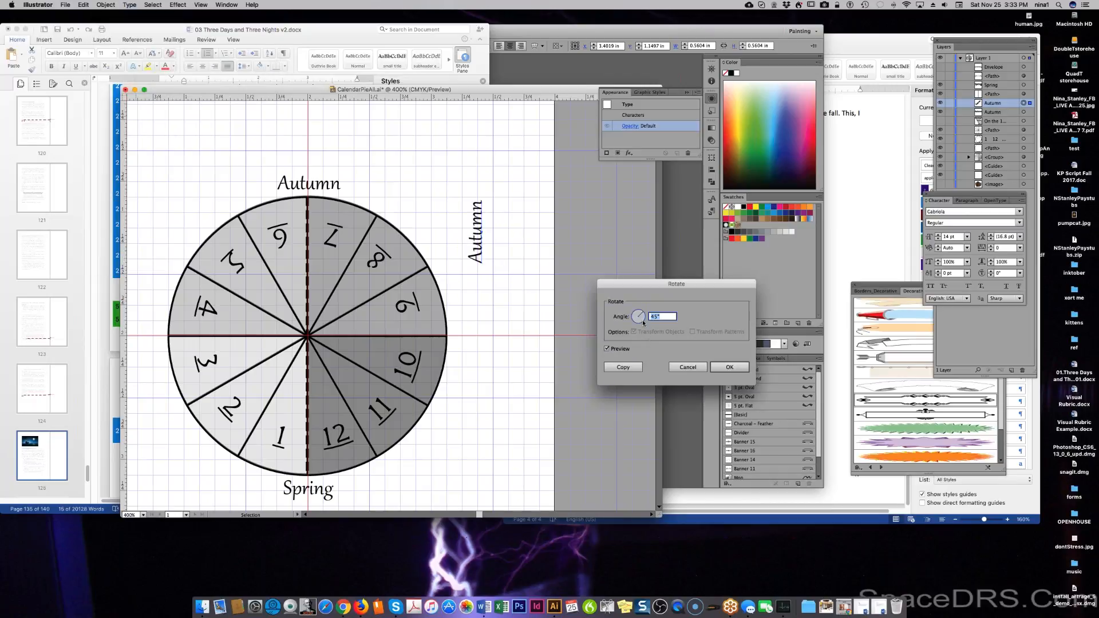
{"action": "left_click", "coordinate": [652, 317]}
{"action": "type", "text": "-"}
{"action": "left_click", "coordinate": [619, 351]}
{"action": "left_click", "coordinate": [619, 351]}
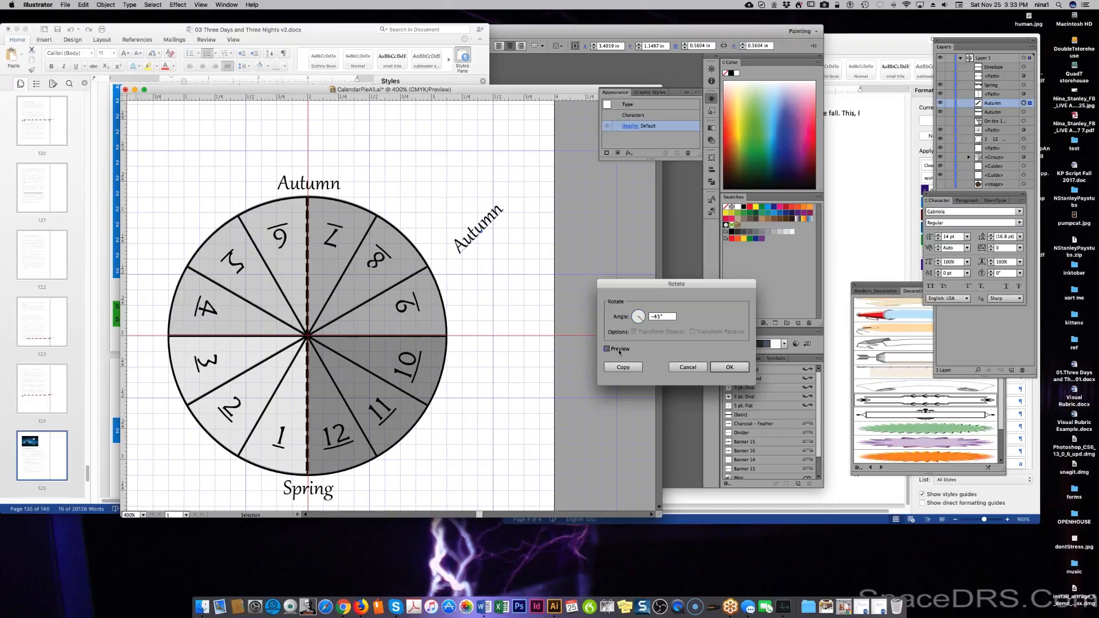
{"action": "left_click", "coordinate": [654, 317]}
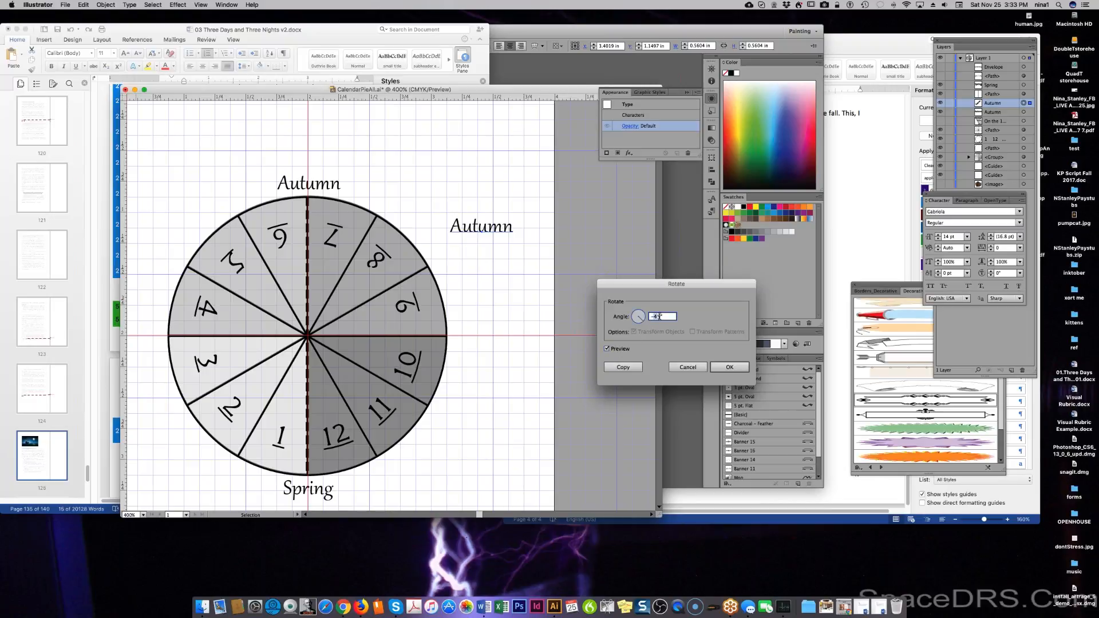
{"action": "type", "text": "-90"}
{"action": "left_click", "coordinate": [617, 351]}
{"action": "left_click", "coordinate": [616, 350]}
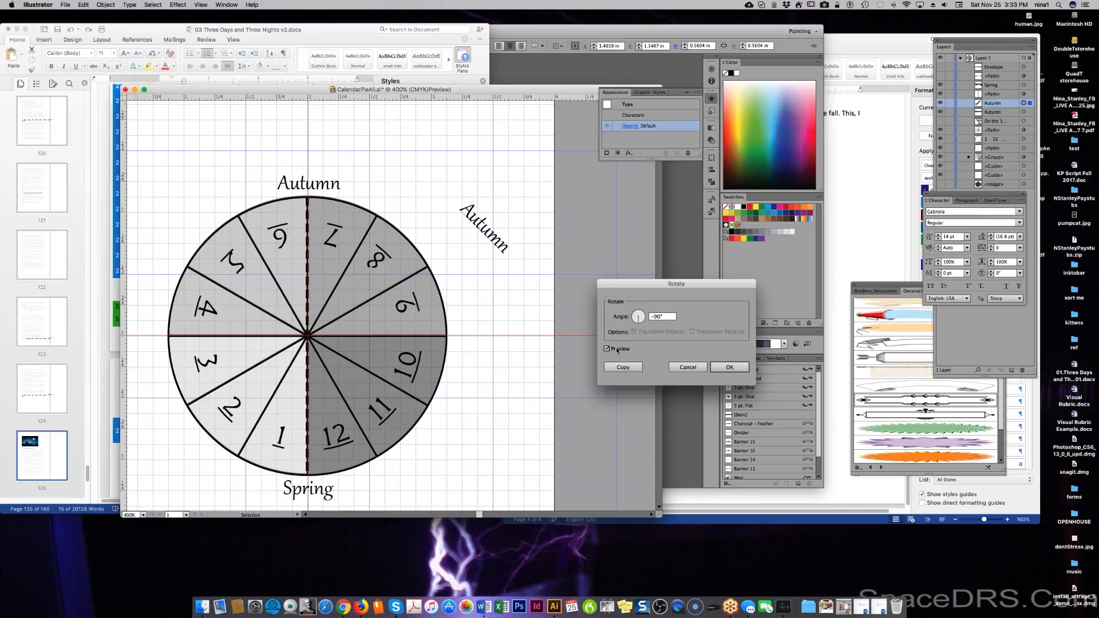
{"action": "left_click", "coordinate": [727, 369]}
Place the tilted Autumn along the pie's upper-right edge and hide the horizontal Autumn.
{"action": "left_click_drag", "start_coordinate": [502, 247], "coordinate": [435, 251]}
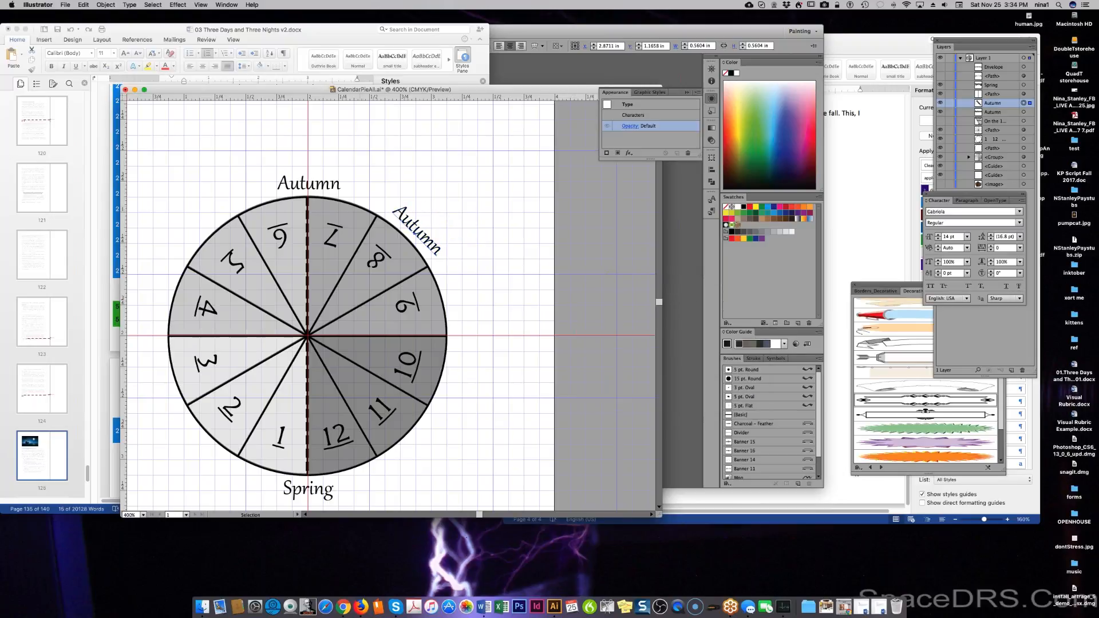
{"action": "left_click", "coordinate": [330, 186]}
{"action": "left_click", "coordinate": [940, 103]}
{"action": "left_click", "coordinate": [939, 103]}
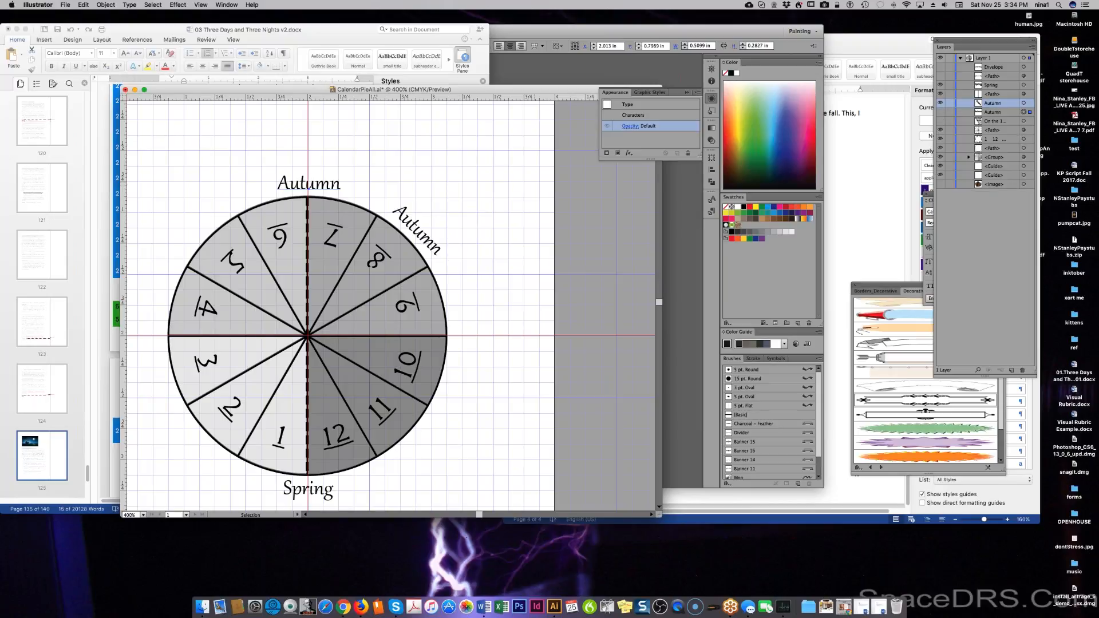
{"action": "left_click", "coordinate": [940, 112]}
{"action": "left_click", "coordinate": [991, 113]}
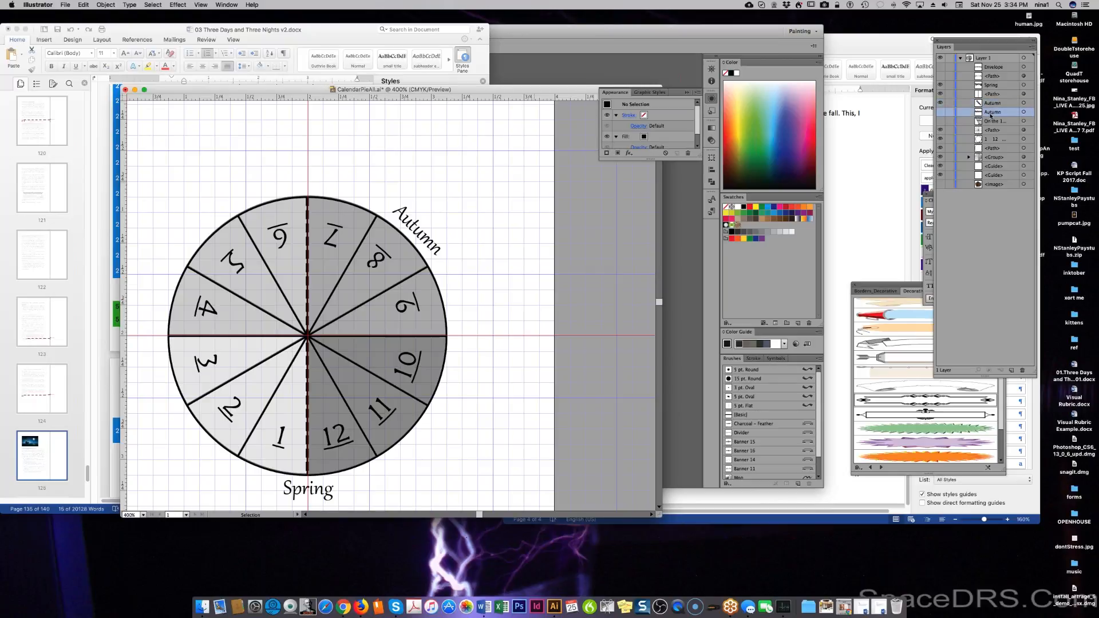
Show horizontal Autumn and THE EQUINOXES banner, and hide the tilted Autumn copy.
{"action": "left_click", "coordinate": [940, 112]}
{"action": "left_click", "coordinate": [940, 104]}
{"action": "left_click", "coordinate": [940, 75]}
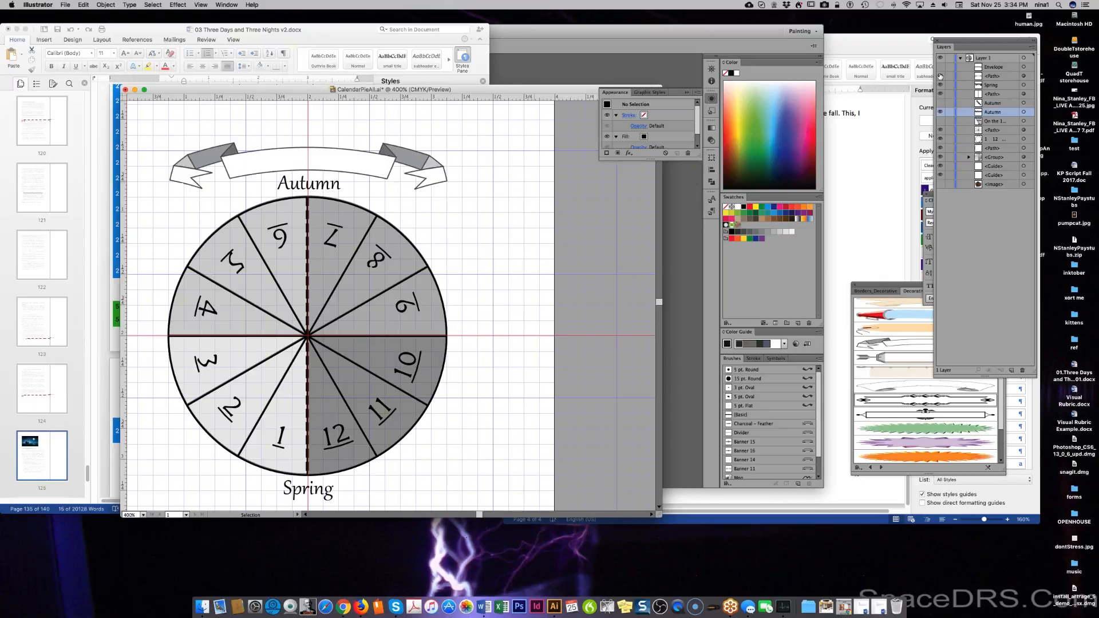
{"action": "left_click", "coordinate": [940, 67]}
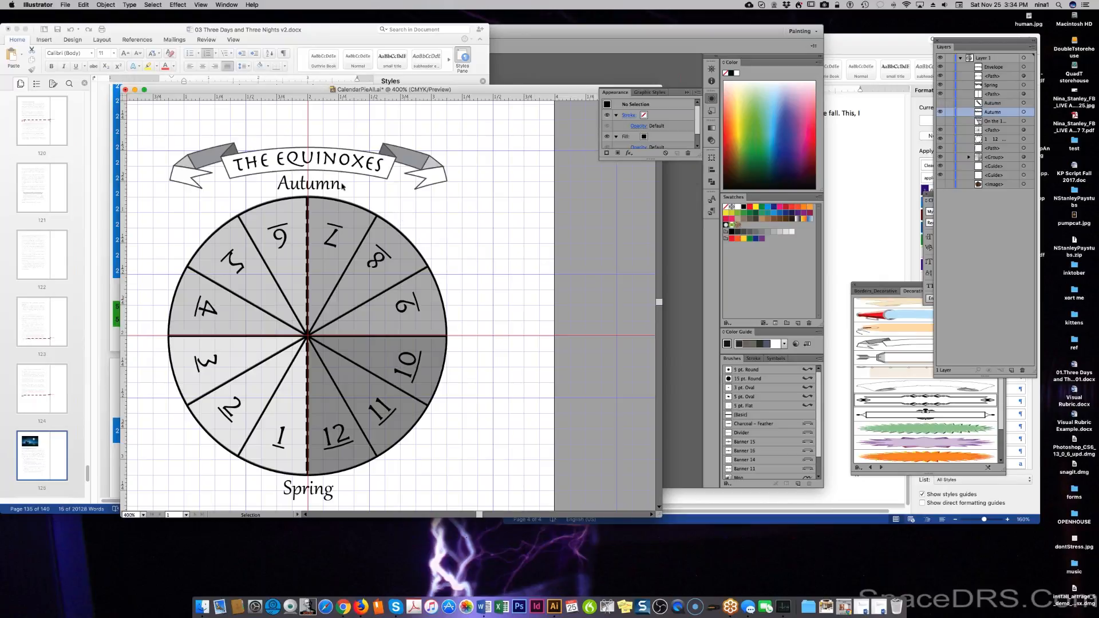
Change the label above the pie from Autumn to 'Autumnal'.
{"action": "key", "text": "t"}
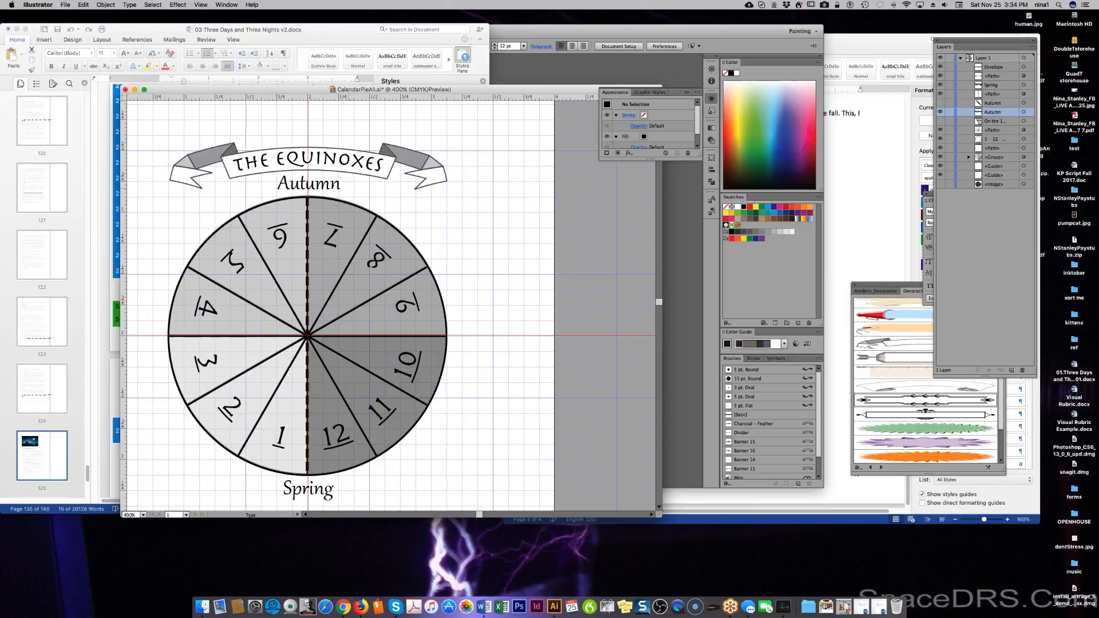
{"action": "left_click", "coordinate": [359, 188]}
{"action": "double_click", "coordinate": [336, 186]}
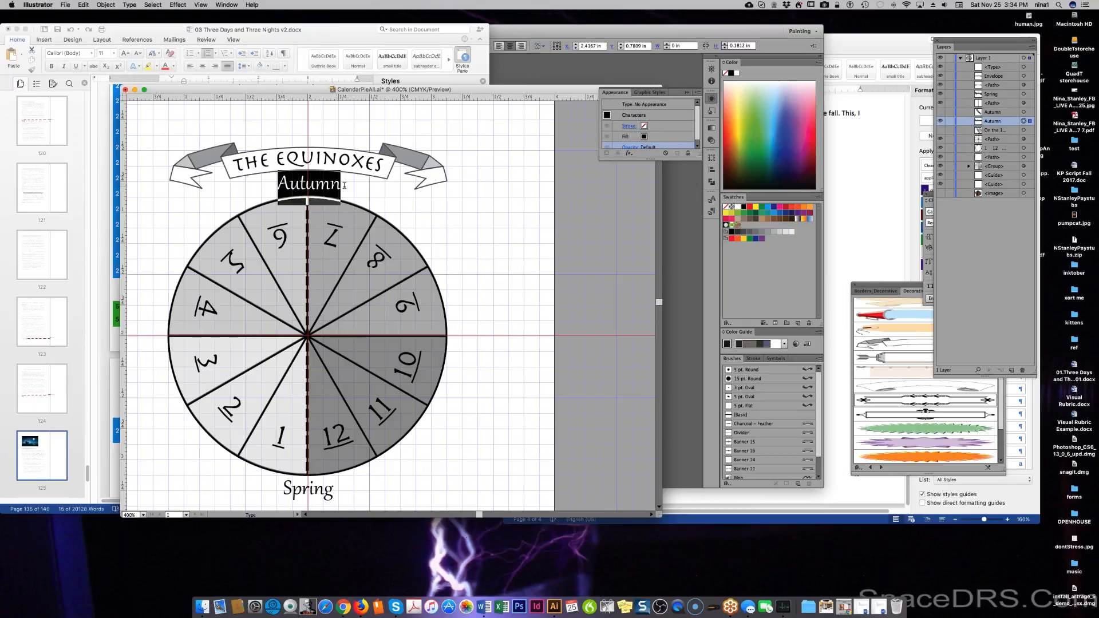
{"action": "left_click", "coordinate": [344, 185]}
{"action": "key", "text": "Left"}
{"action": "type", "text": "a"}
{"action": "key", "text": "BackSpace"}
{"action": "key", "text": "Right"}
{"action": "type", "text": "al"}
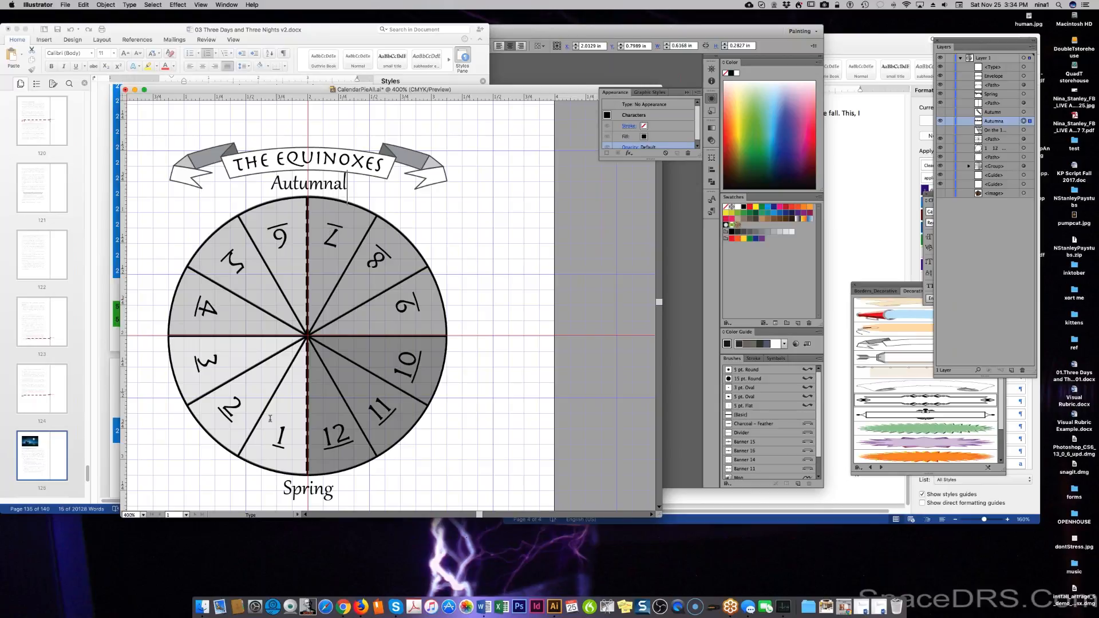
Replace the Spring label below the pie with 'Vernal'.
{"action": "left_click", "coordinate": [328, 489]}
{"action": "left_click", "coordinate": [336, 491]}
{"action": "left_click", "coordinate": [316, 492]}
{"action": "double_click", "coordinate": [316, 492]}
{"action": "type", "text": "Vernal"}
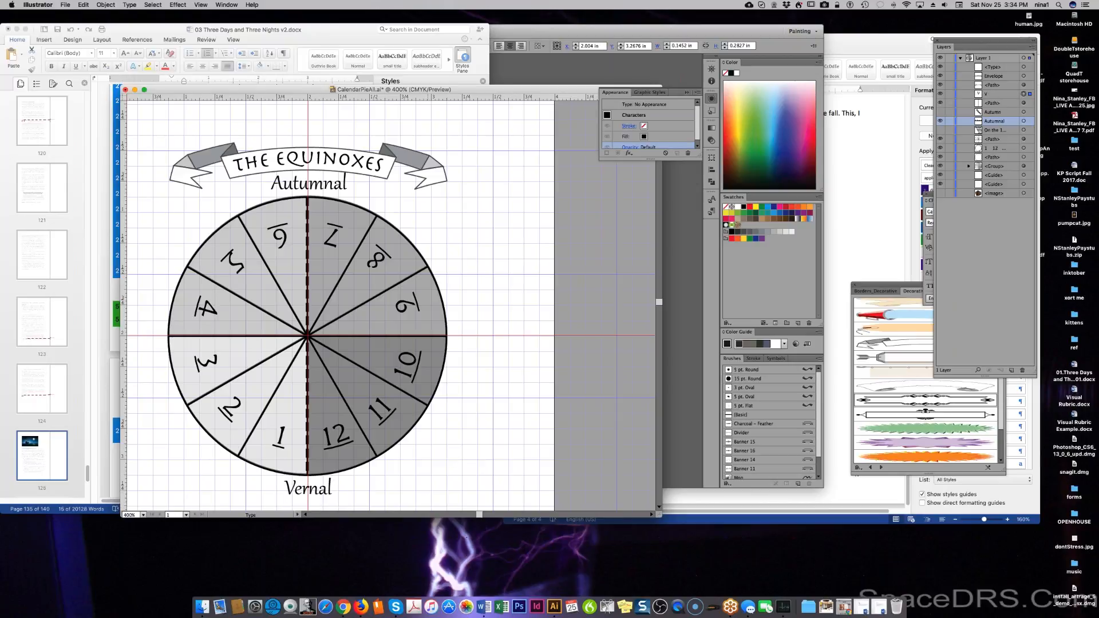
{"action": "key", "text": "Escape"}
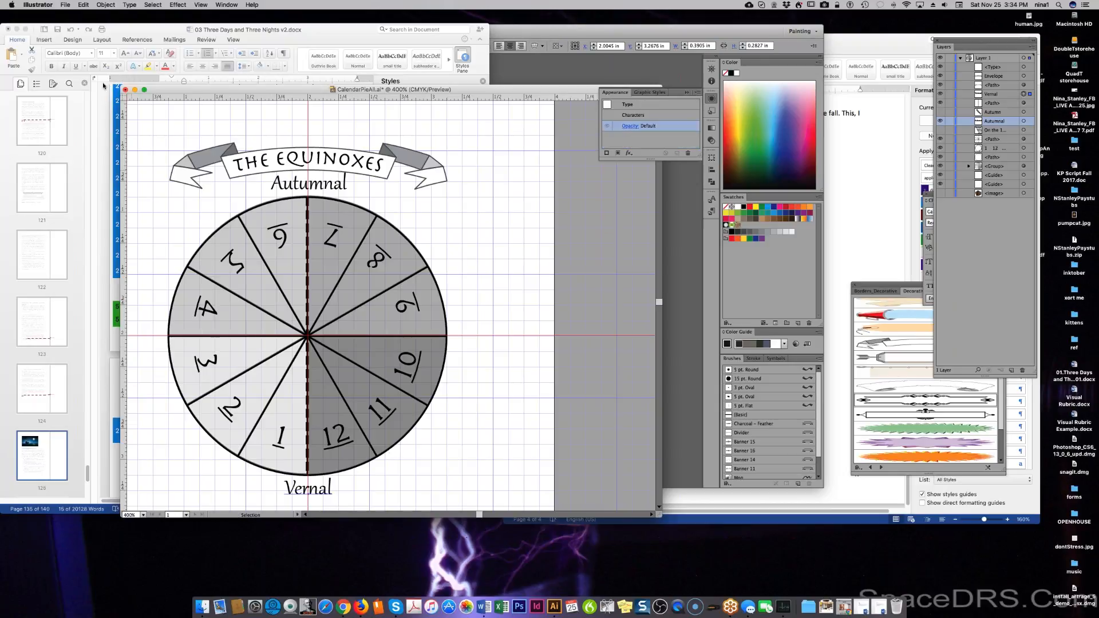
Export the artwork as a JPEG to CalendarPieEquinox.jpg, replacing the existing file with default JPEG options.
{"action": "left_click", "coordinate": [65, 4]}
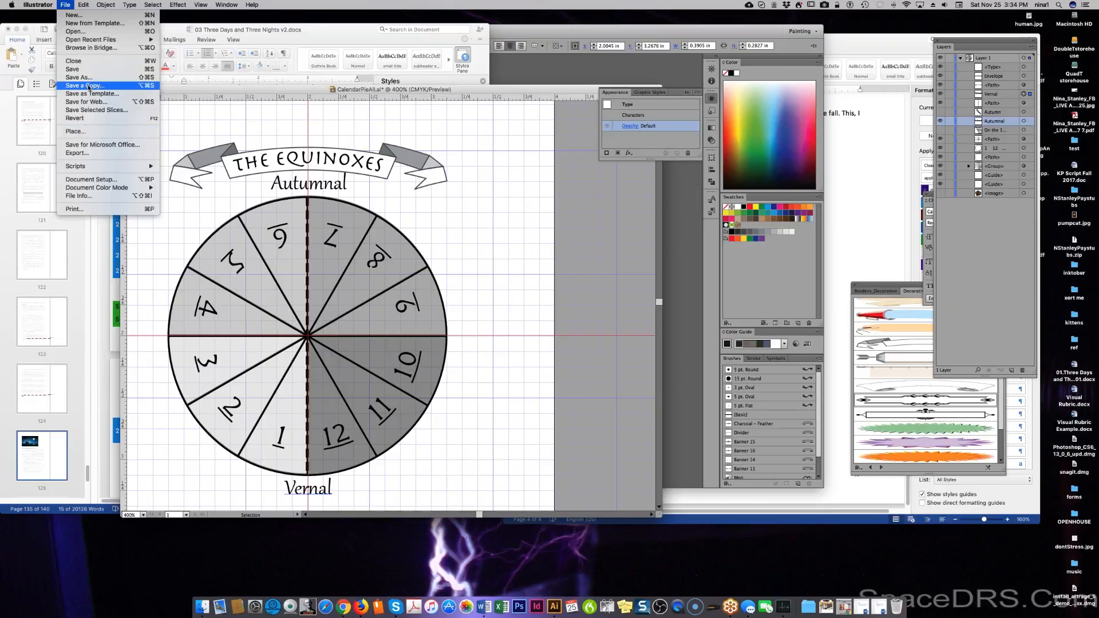
{"action": "left_click", "coordinate": [77, 153]}
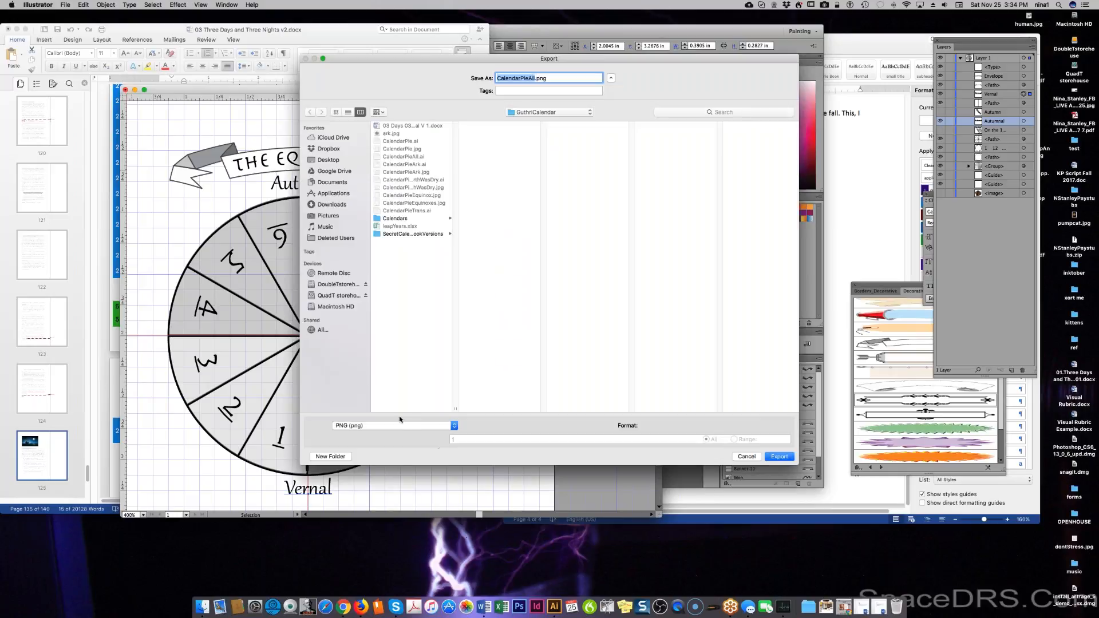
{"action": "left_click", "coordinate": [400, 426]}
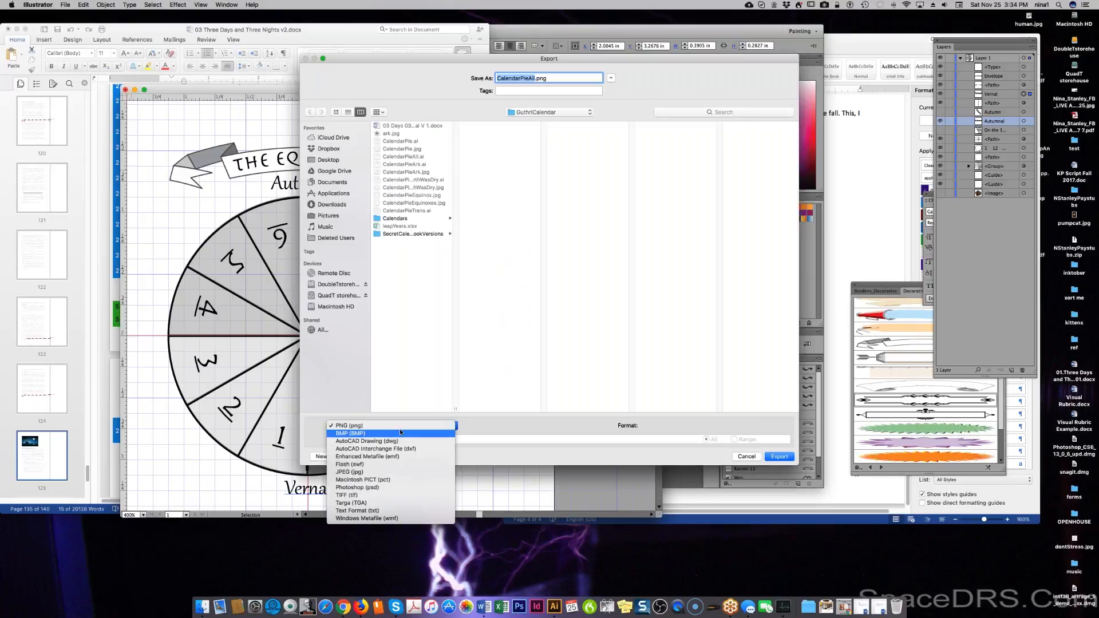
{"action": "left_click", "coordinate": [395, 473]}
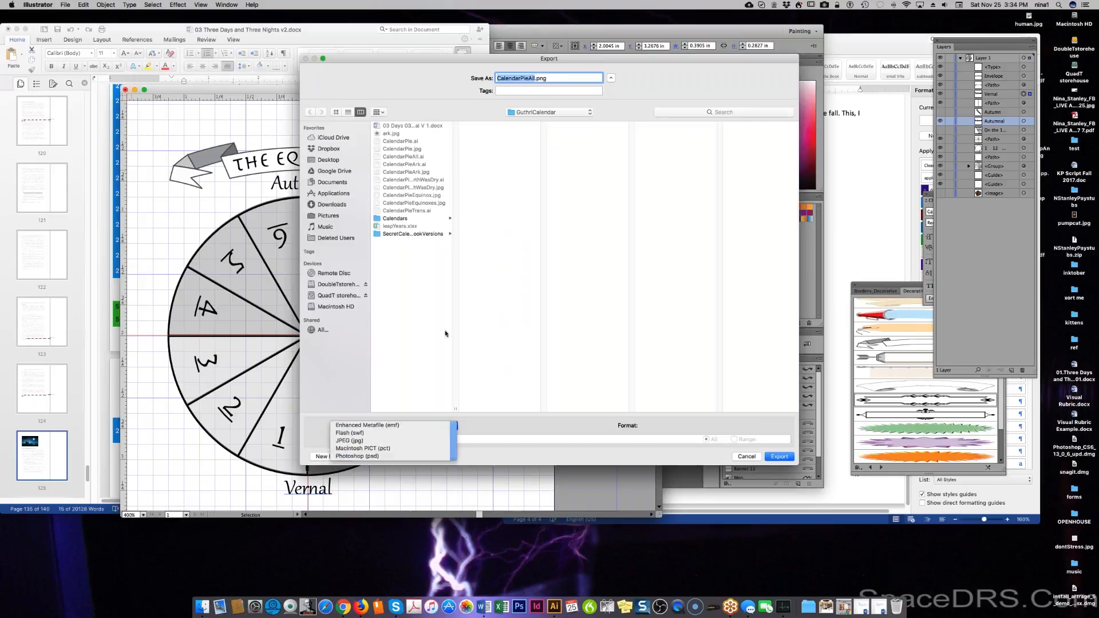
{"action": "left_click", "coordinate": [424, 197]}
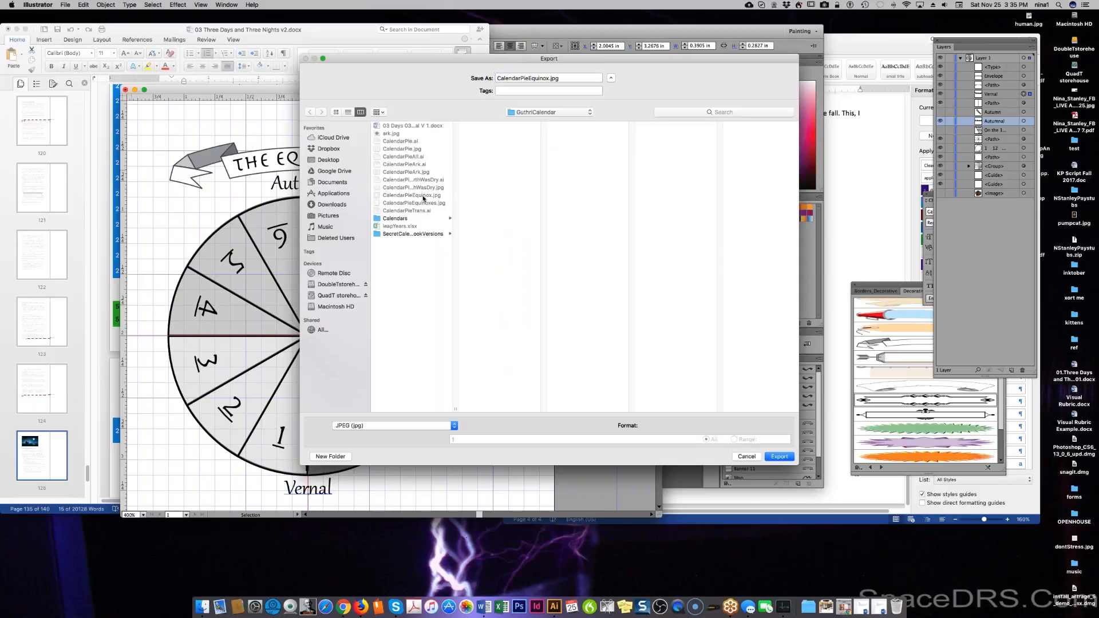
{"action": "left_click", "coordinate": [772, 456]}
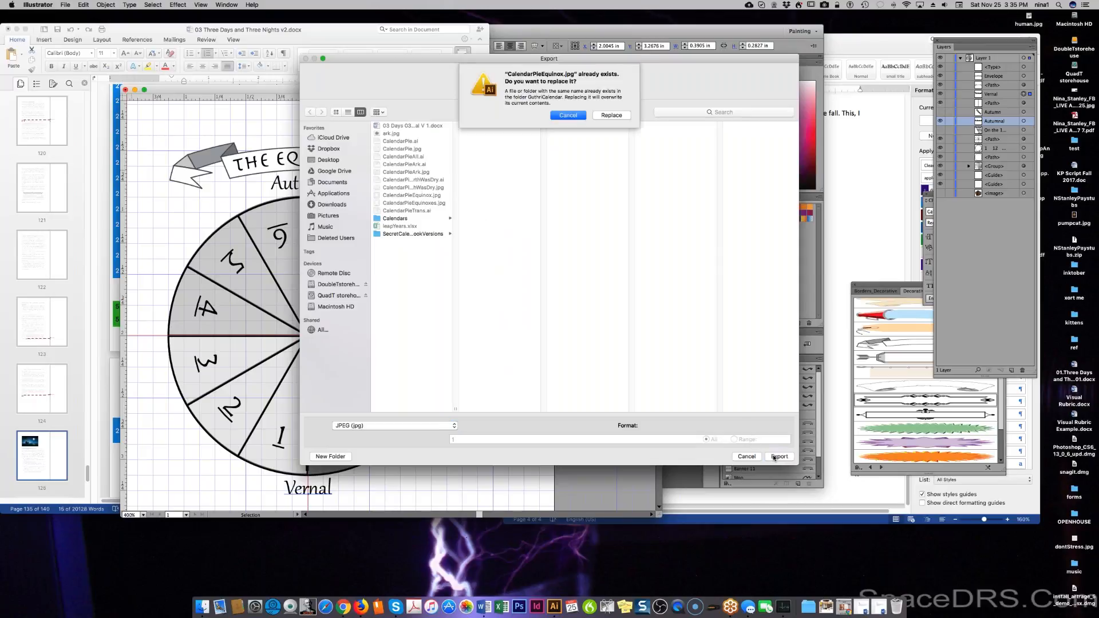
{"action": "left_click", "coordinate": [602, 117]}
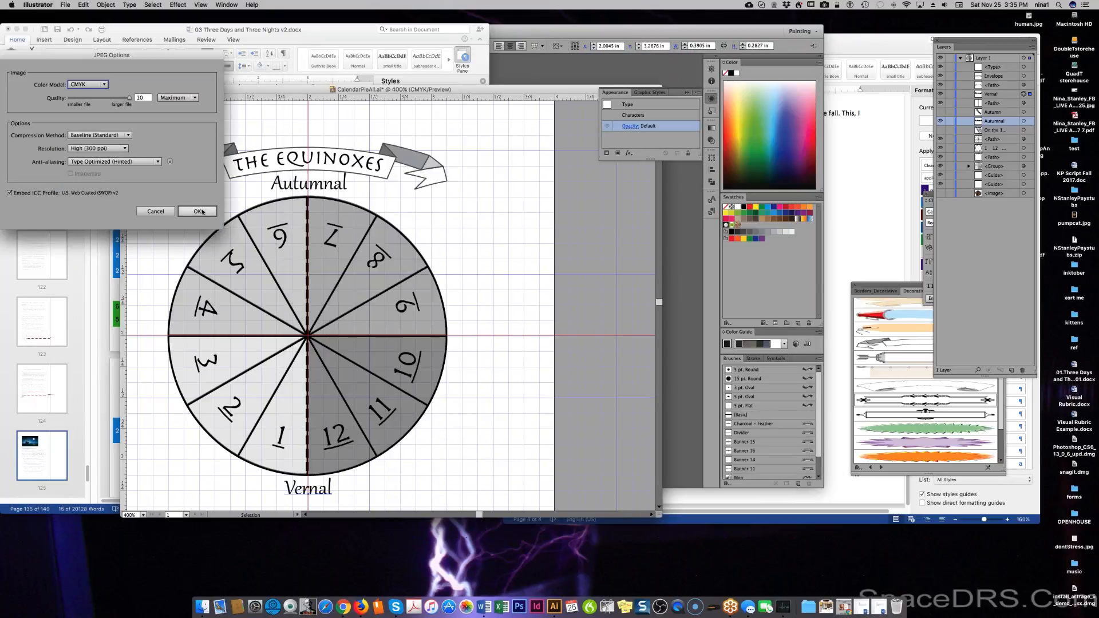
{"action": "left_click", "coordinate": [188, 211]}
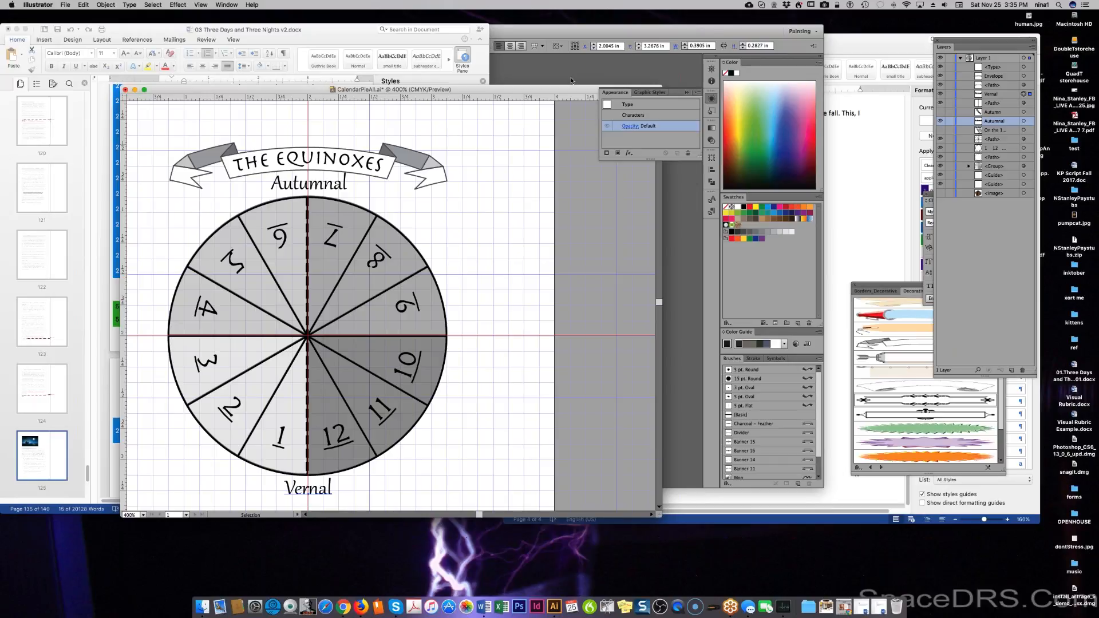
Save the document and hide the Autumnal, THE EQUINOXES banner, ribbon shape and Vernal layers.
{"action": "key", "text": "super+s"}
{"action": "left_click", "coordinate": [939, 121]}
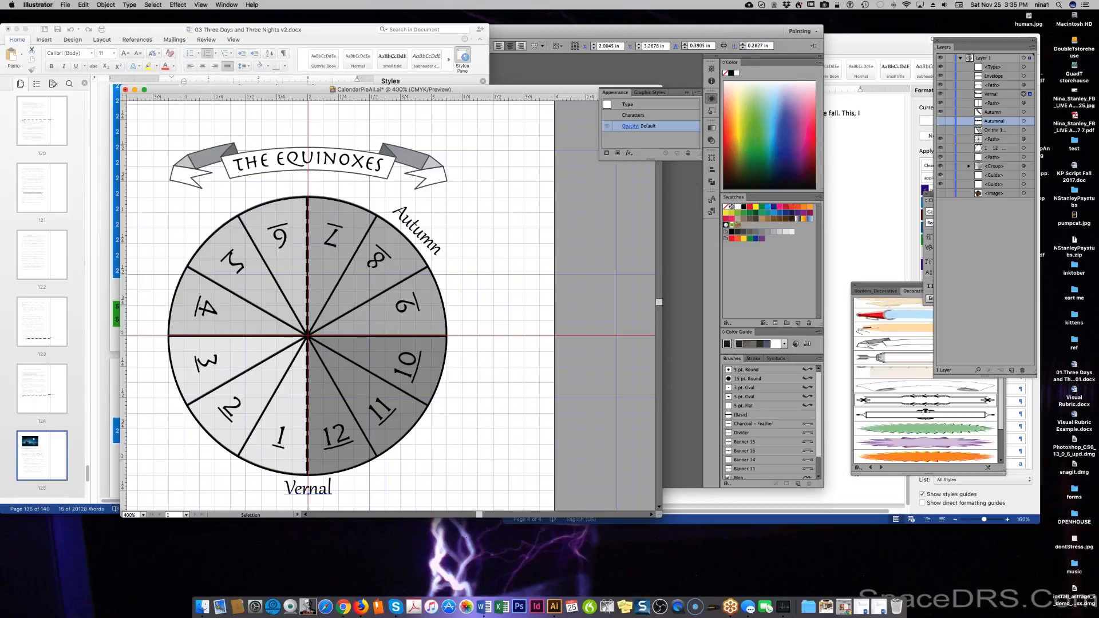
{"action": "left_click", "coordinate": [940, 76]}
{"action": "left_click", "coordinate": [939, 85]}
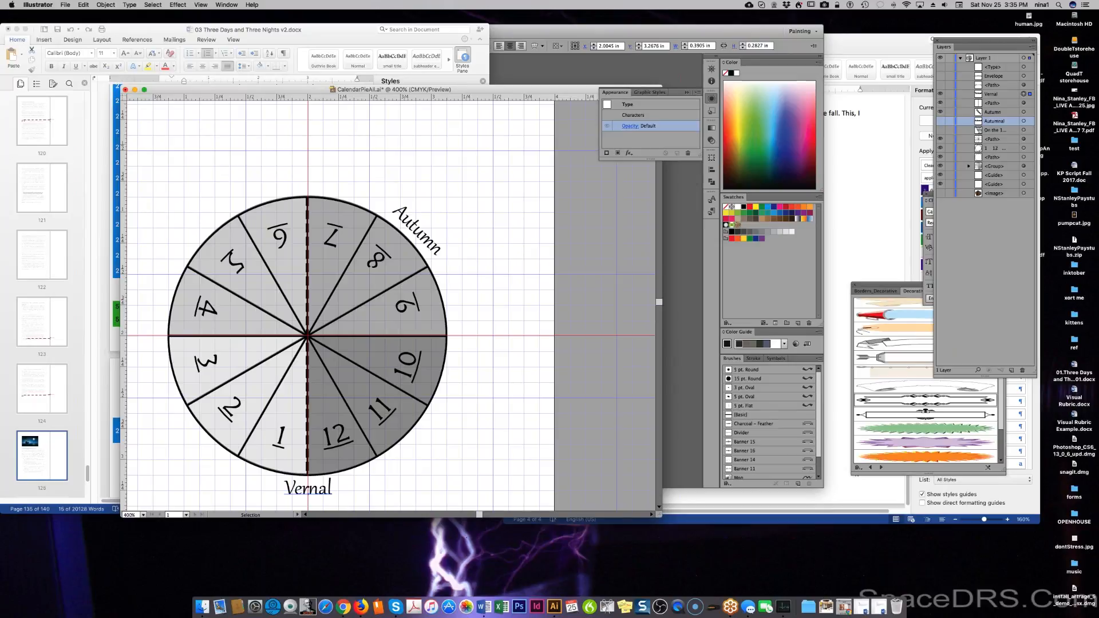
{"action": "left_click", "coordinate": [939, 94]}
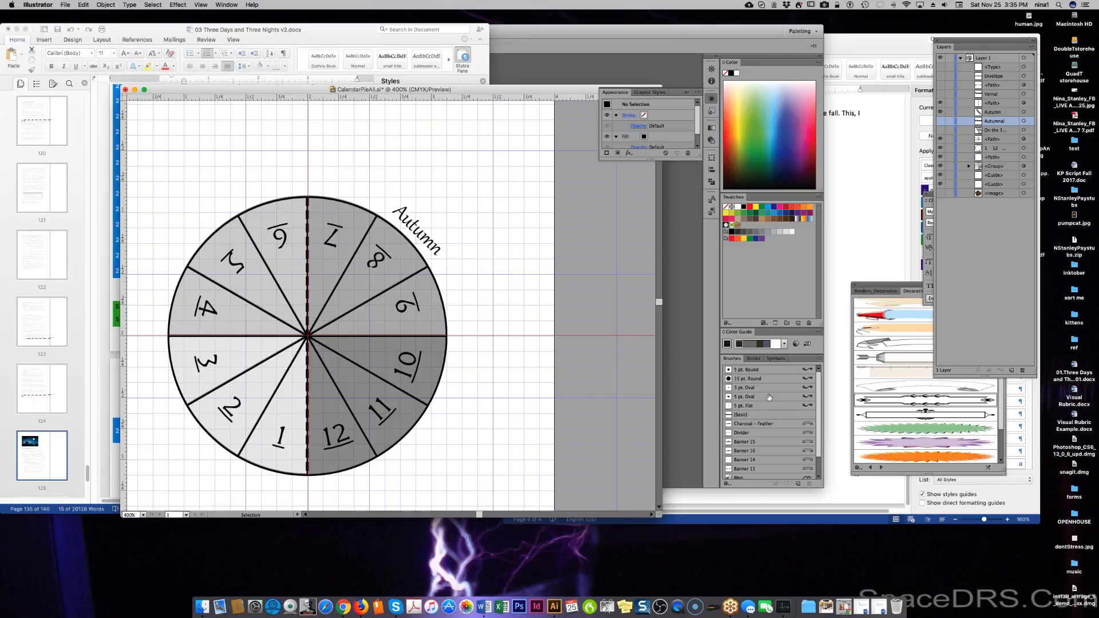
Add 'Winter' and 'Summer' text labels above the pie.
{"action": "key", "text": "t"}
{"action": "left_click", "coordinate": [294, 158]}
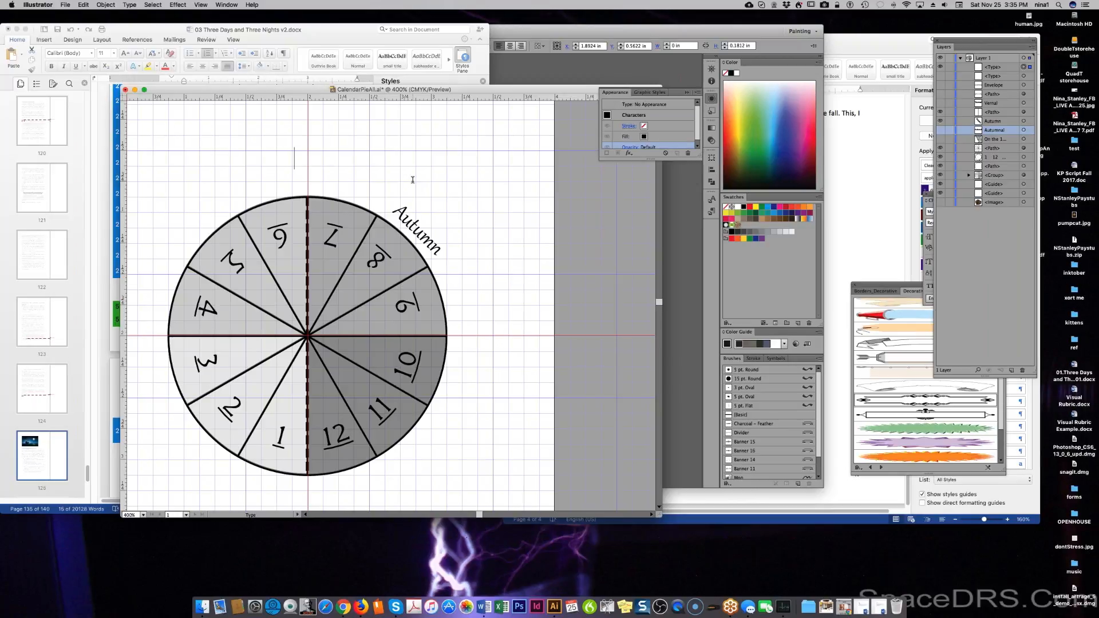
{"action": "type", "text": "Win"}
{"action": "type", "text": "der"}
{"action": "key", "text": "BackSpace"}
{"action": "key", "text": "BackSpace"}
{"action": "key", "text": "BackSpace"}
{"action": "key", "text": "BackSpace"}
{"action": "type", "text": "nter"}
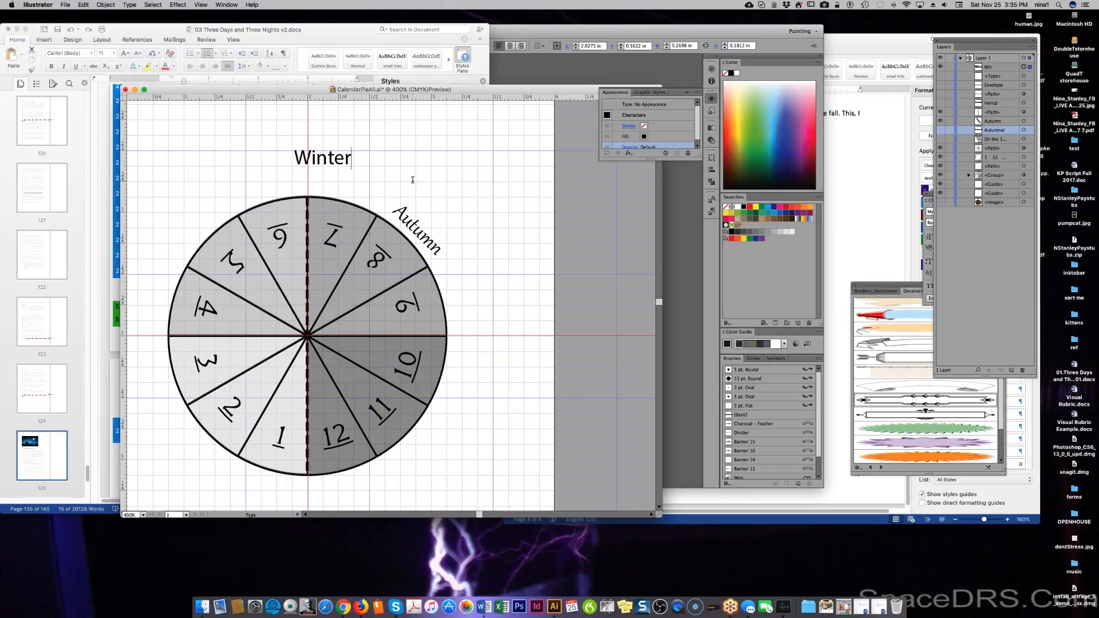
{"action": "key", "text": "Escape"}
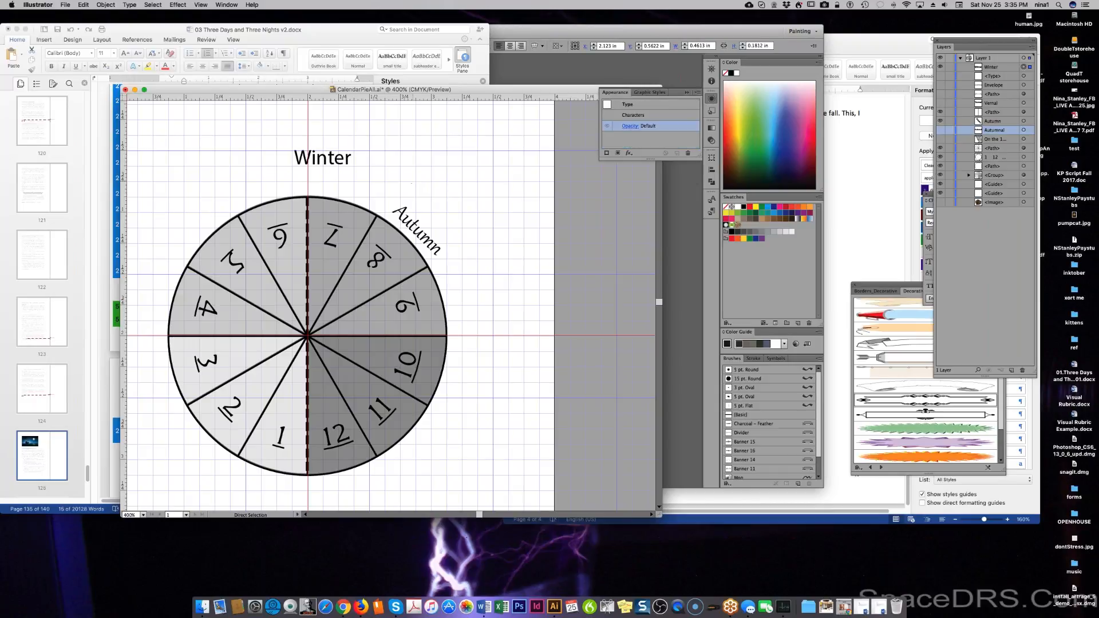
{"action": "key", "text": "t"}
{"action": "left_click", "coordinate": [406, 171]}
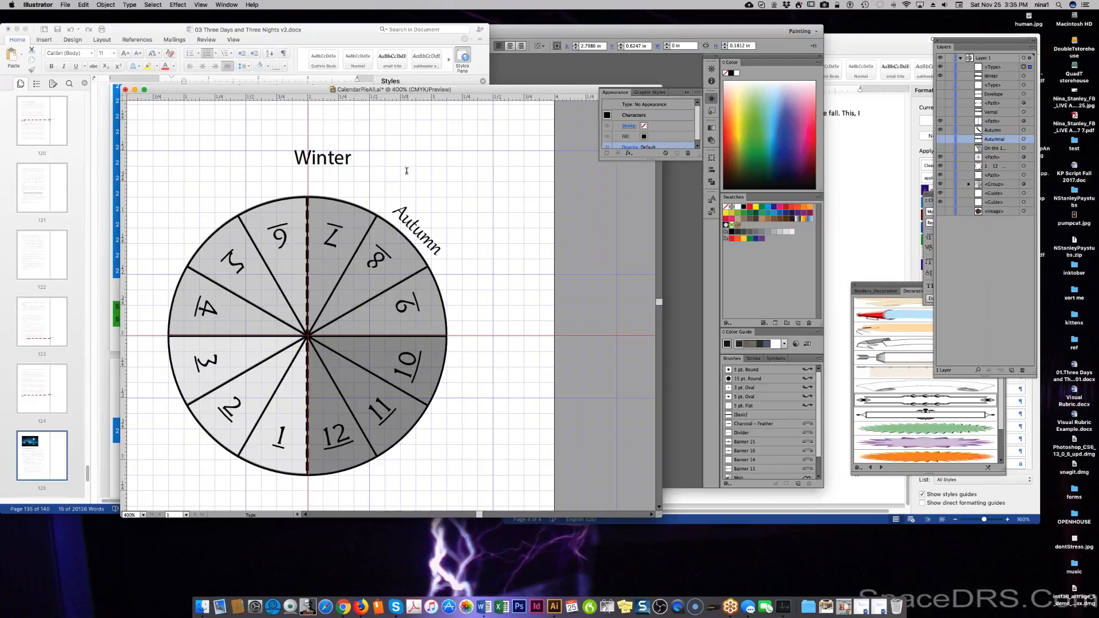
{"action": "type", "text": "Summer"}
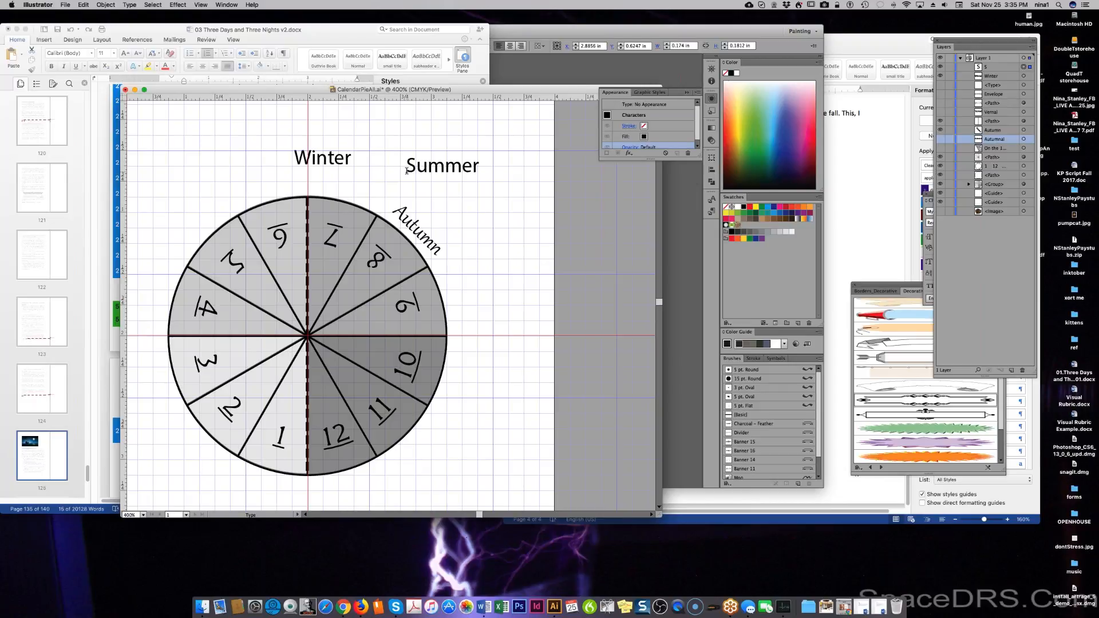
{"action": "key", "text": "Escape"}
{"action": "left_click", "coordinate": [463, 205]}
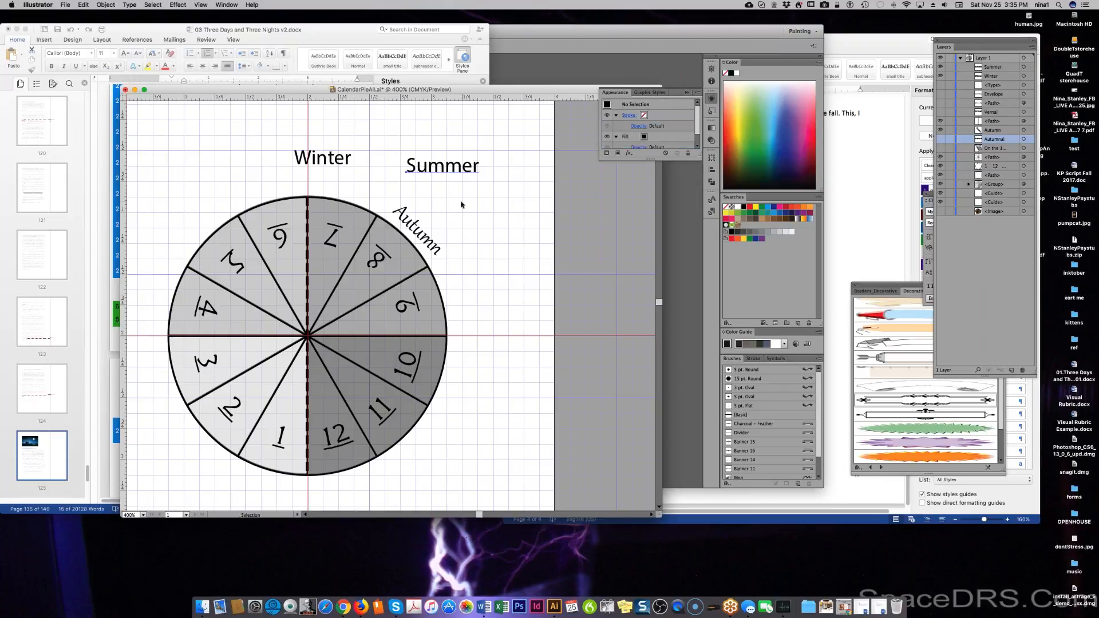
Add a 'Spring' text label below Summer, then reselect the Autumnal layer.
{"action": "key", "text": "t"}
{"action": "left_click", "coordinate": [464, 202]}
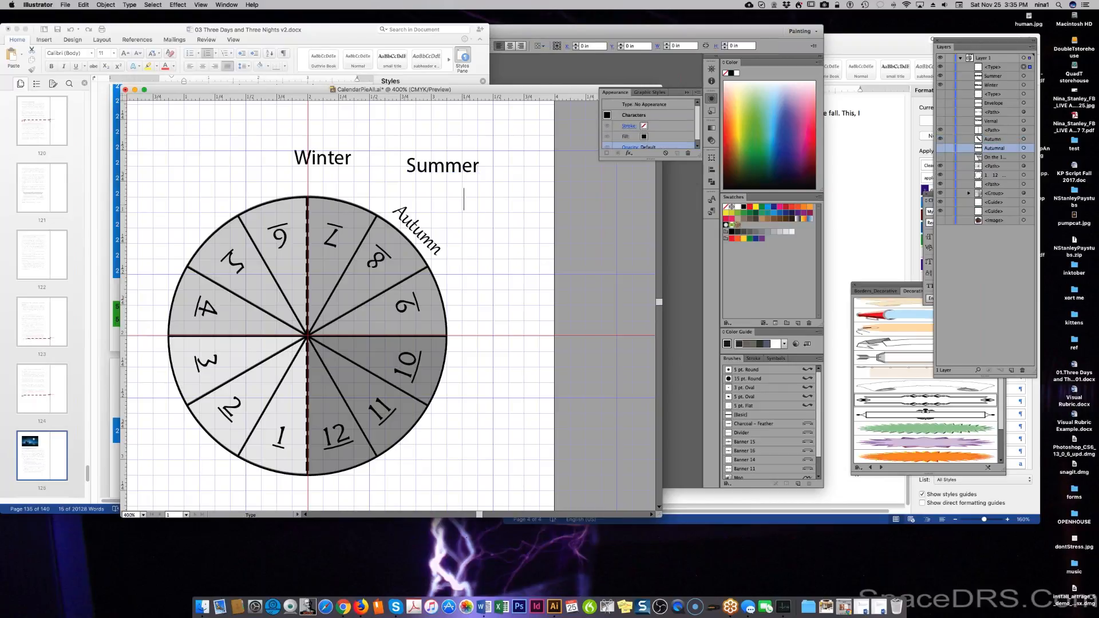
{"action": "type", "text": "SPring"}
{"action": "key", "text": "BackSpace"}
{"action": "key", "text": "BackSpace"}
{"action": "key", "text": "BackSpace"}
{"action": "key", "text": "BackSpace"}
{"action": "key", "text": "BackSpace"}
{"action": "type", "text": "rpi"}
{"action": "key", "text": "BackSpace"}
{"action": "key", "text": "BackSpace"}
{"action": "key", "text": "BackSpace"}
{"action": "key", "text": "BackSpace"}
{"action": "type", "text": "Spring"}
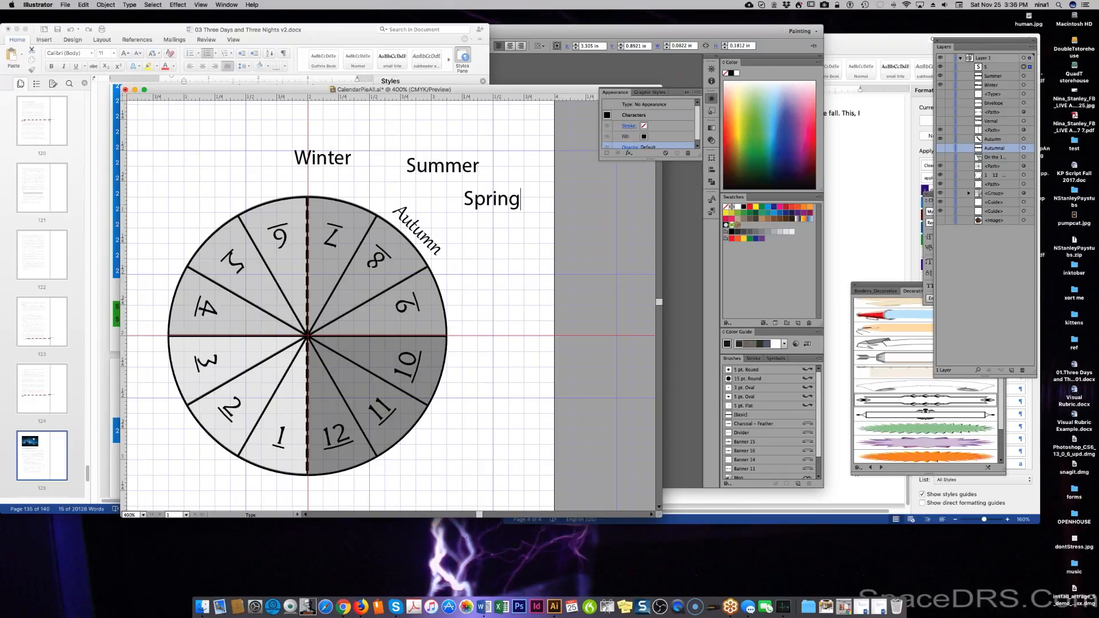
{"action": "key", "text": "Escape"}
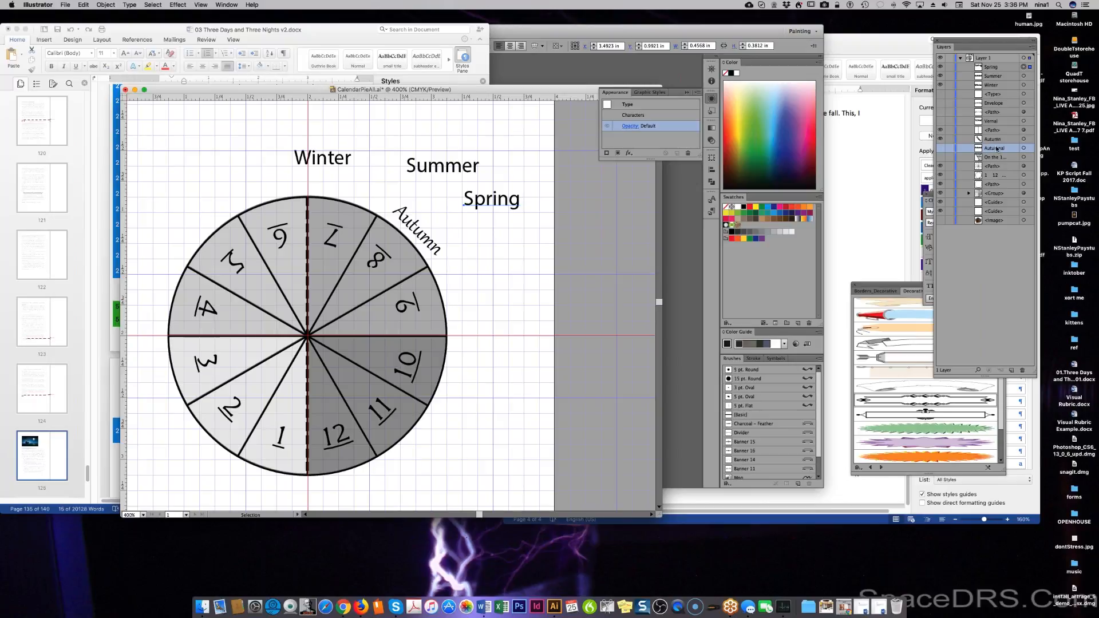
{"action": "left_click", "coordinate": [995, 139]}
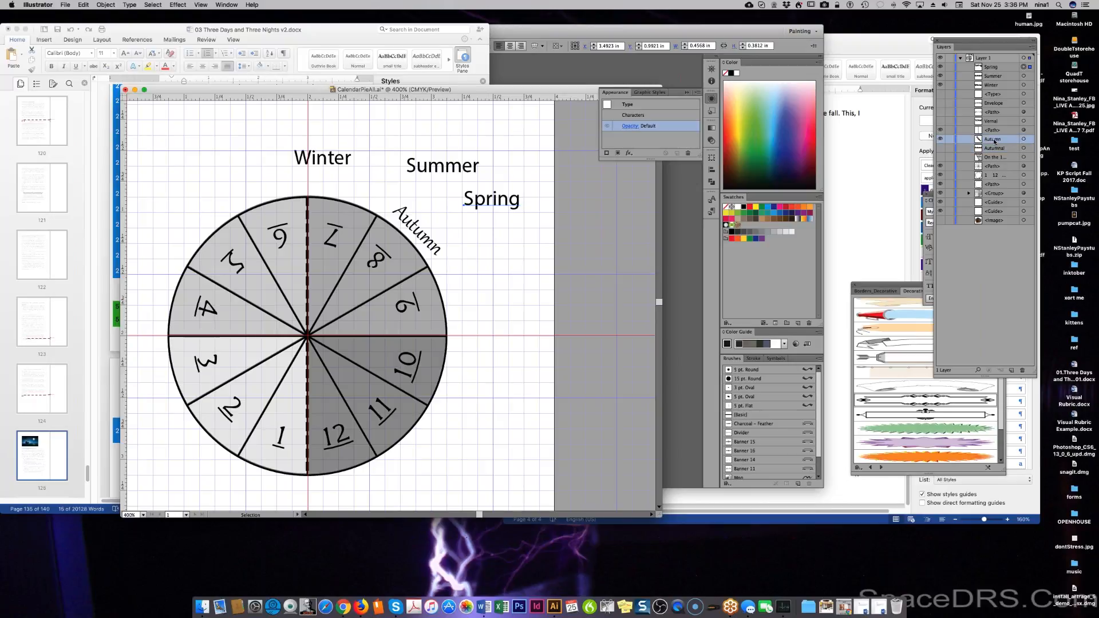
{"action": "left_click", "coordinate": [991, 148]}
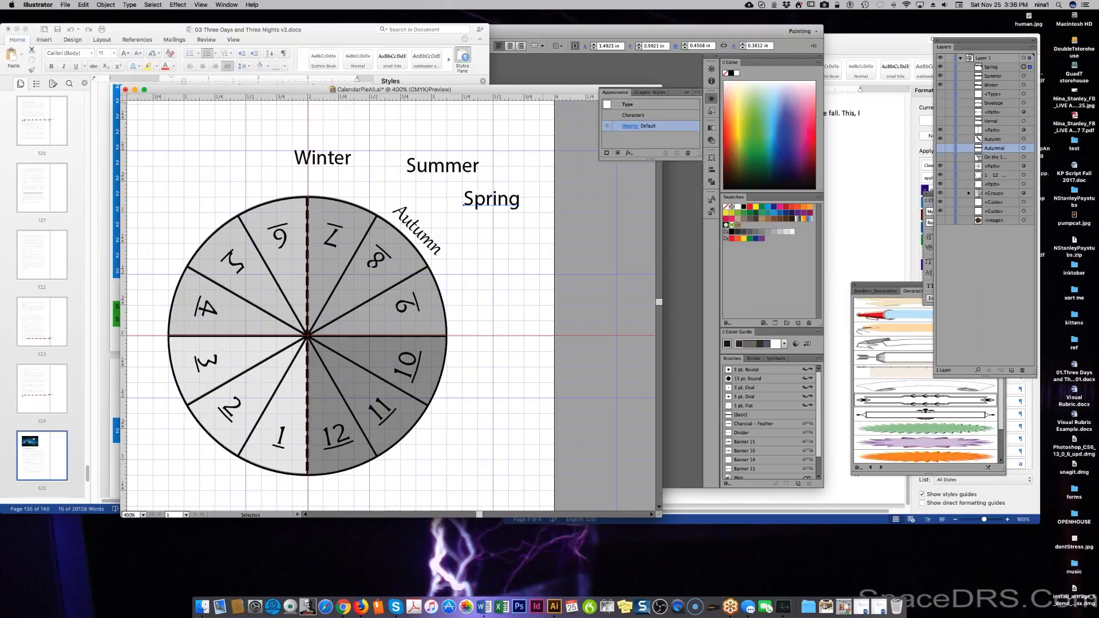
Open the Character panel and arrange it and the Layers panel on screen.
{"action": "left_click", "coordinate": [200, 4]}
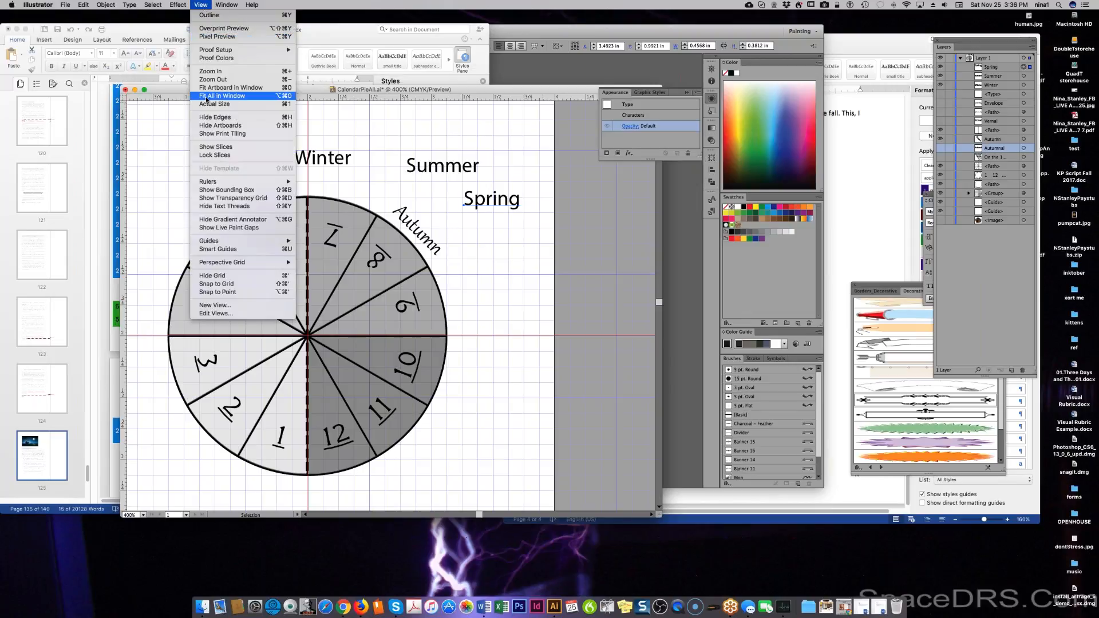
{"action": "mouse_move", "coordinate": [226, 5]}
{"action": "mouse_move", "coordinate": [305, 322]}
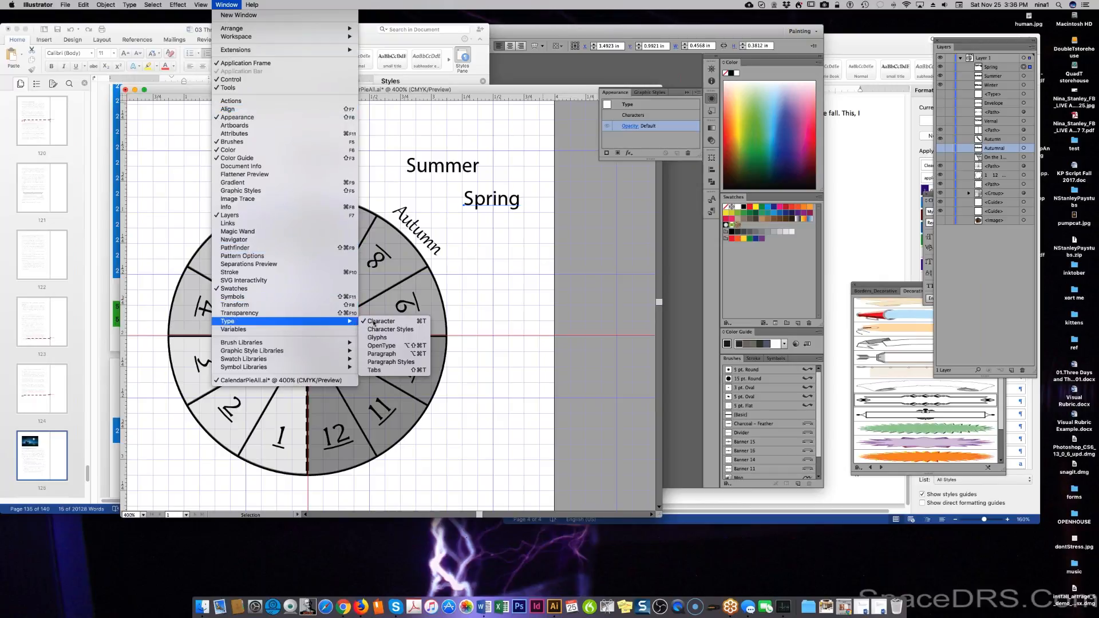
{"action": "left_click", "coordinate": [711, 198]}
{"action": "left_click", "coordinate": [711, 198]}
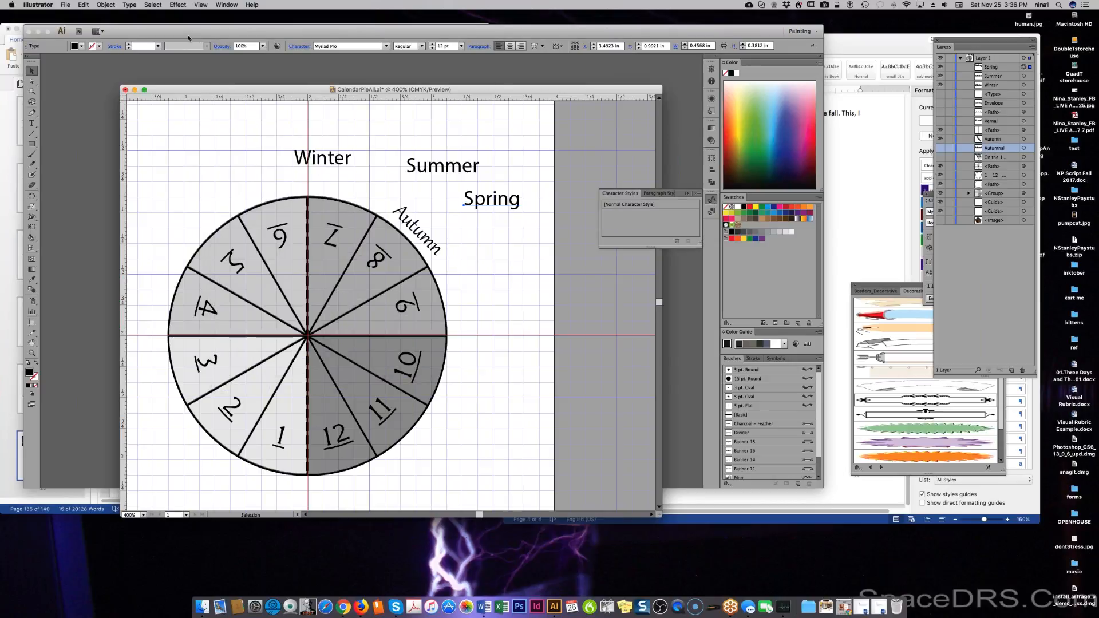
{"action": "left_click", "coordinate": [220, 6]}
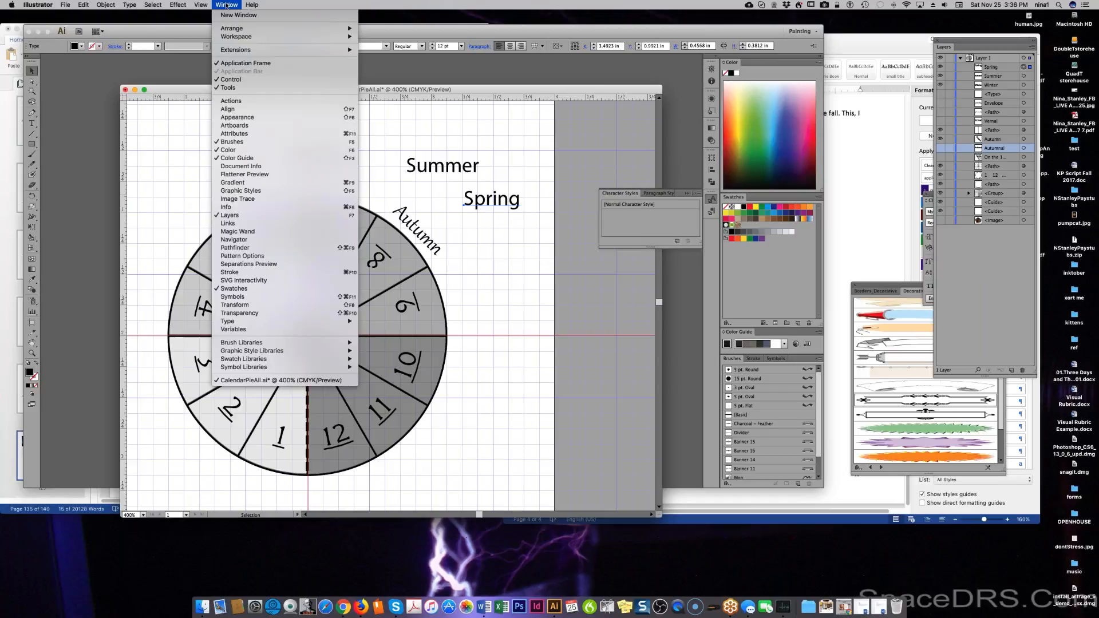
{"action": "mouse_move", "coordinate": [234, 322]}
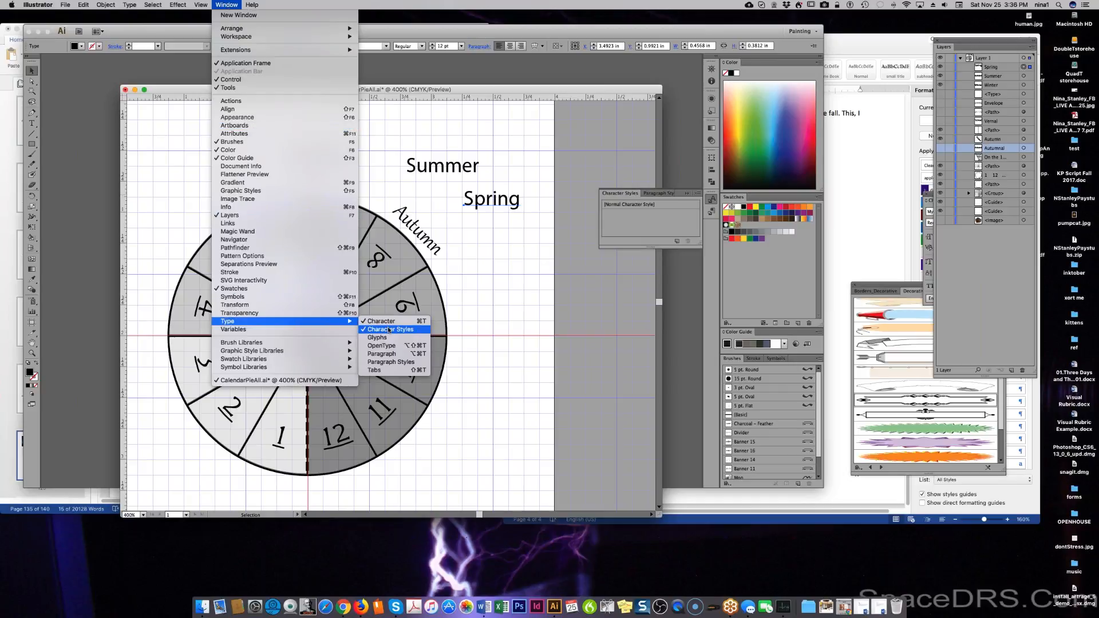
{"action": "left_click", "coordinate": [760, 275]}
{"action": "left_click_drag", "start_coordinate": [938, 42], "coordinate": [810, 44]}
{"action": "left_click_drag", "start_coordinate": [945, 210], "coordinate": [620, 283]}
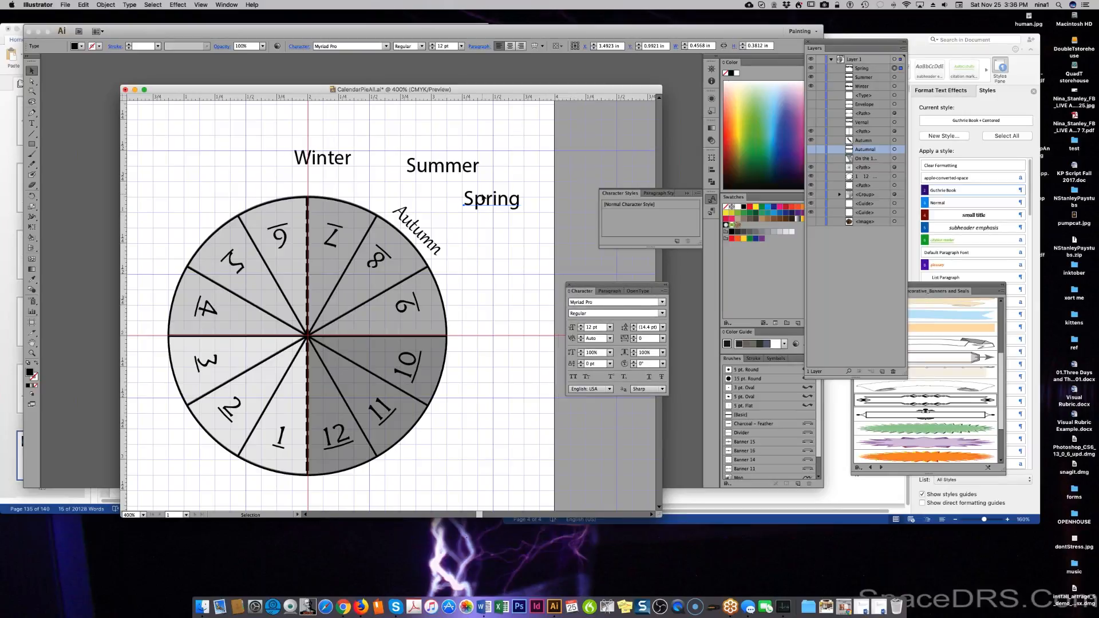
Set the whole Spring label to the Gabriola font.
{"action": "triple_click", "coordinate": [484, 197]}
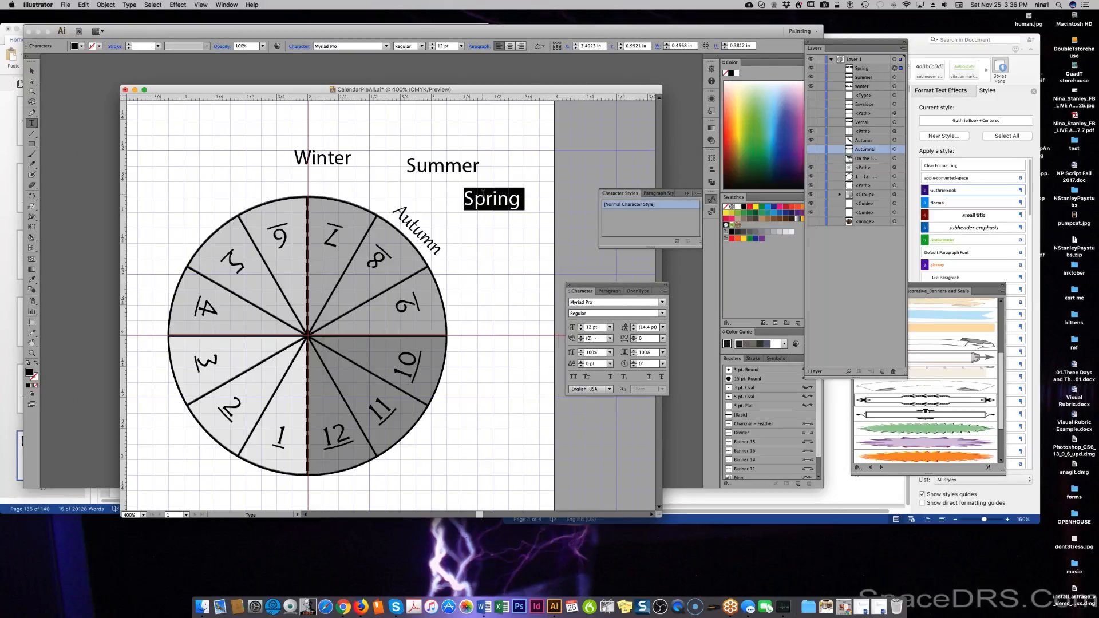
{"action": "left_click", "coordinate": [662, 301]}
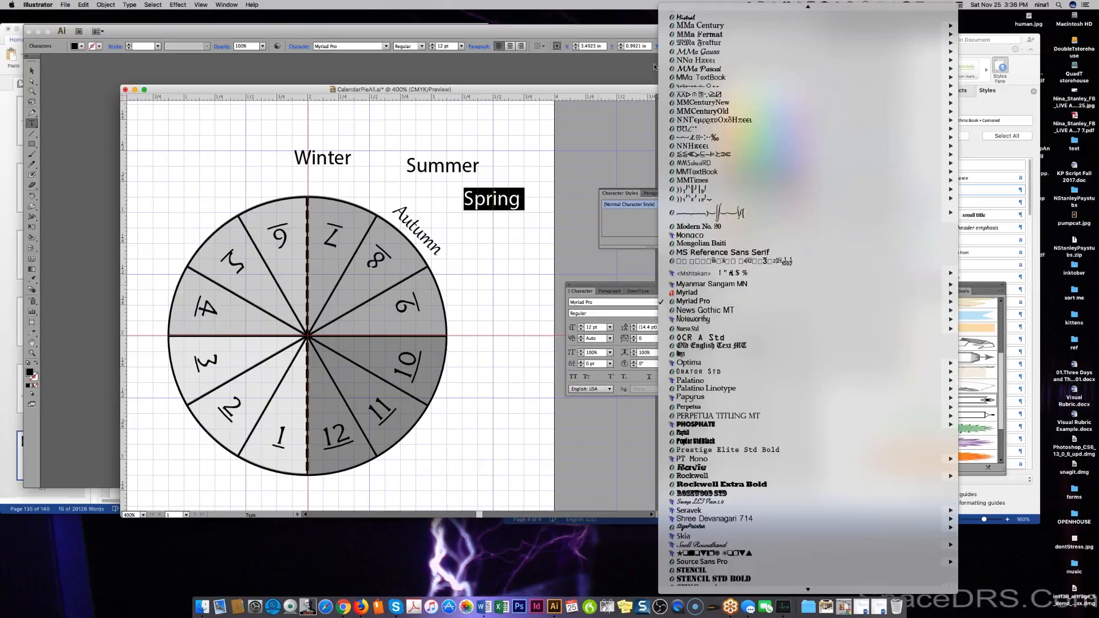
{"action": "scroll", "coordinate": [700, 44], "scroll_direction": "up", "scroll_amount": 10}
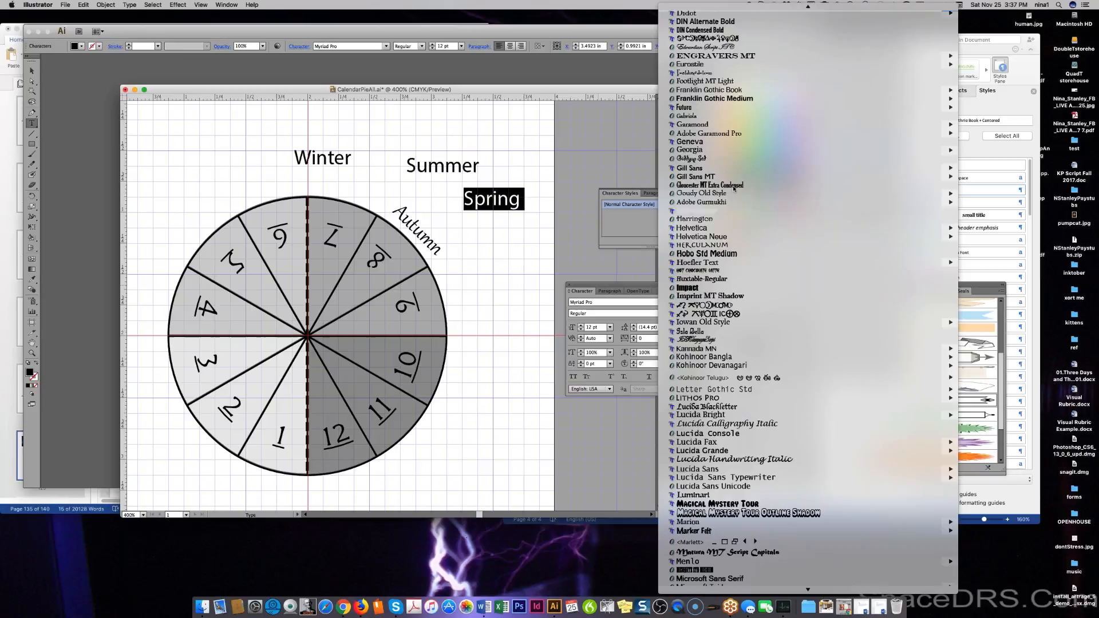
{"action": "left_click", "coordinate": [704, 116]}
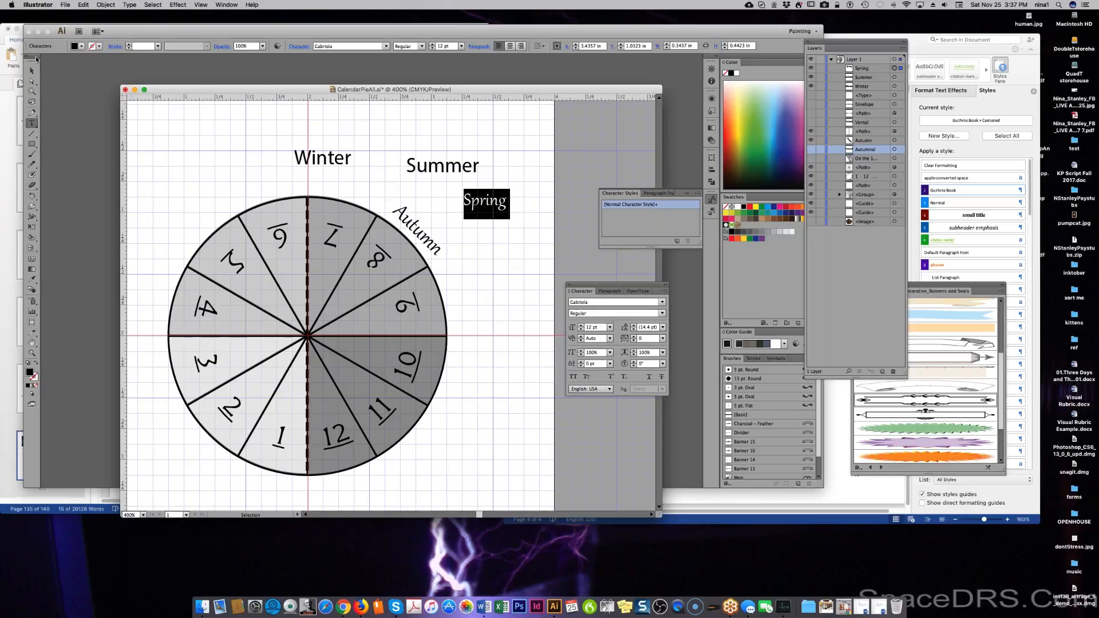
Shift Spring toward the top, try a 45° rotated copy of it, then undo the copy.
{"action": "key", "text": "super+z"}
{"action": "key", "text": "super+z"}
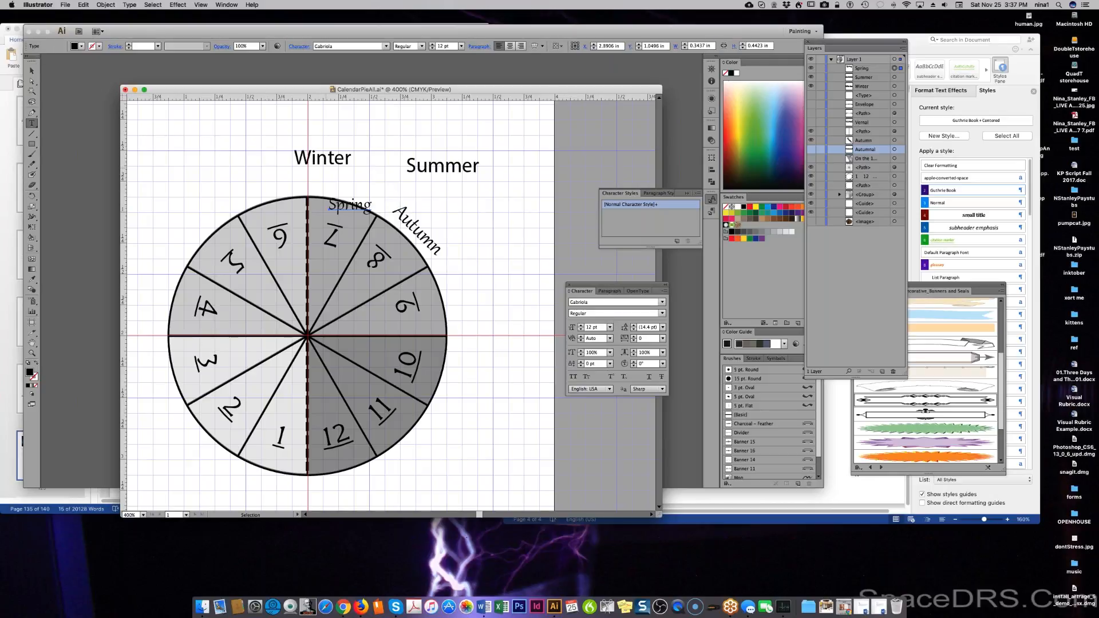
{"action": "key", "text": "super+z"}
{"action": "key", "text": "super+z"}
{"action": "key", "text": "super+z"}
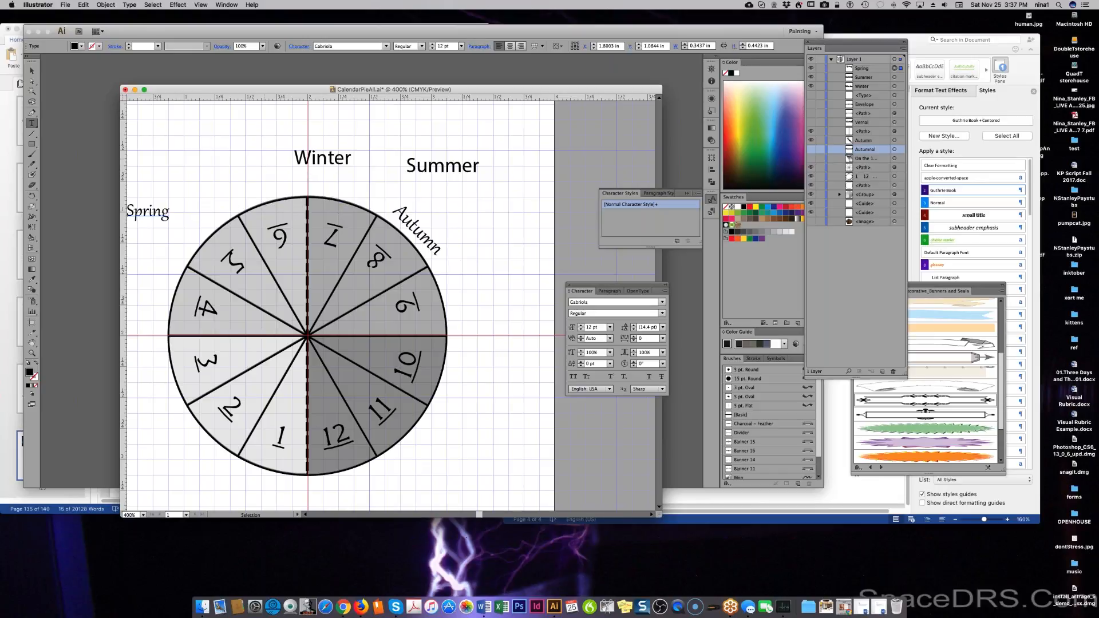
{"action": "left_click", "coordinate": [151, 5]}
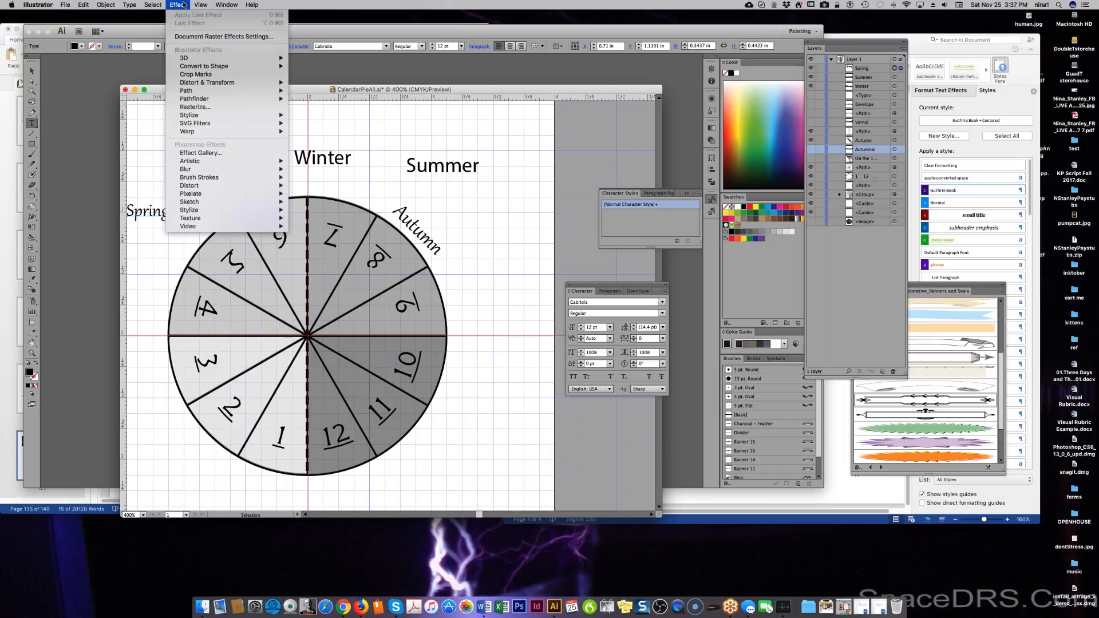
{"action": "mouse_move", "coordinate": [106, 5]}
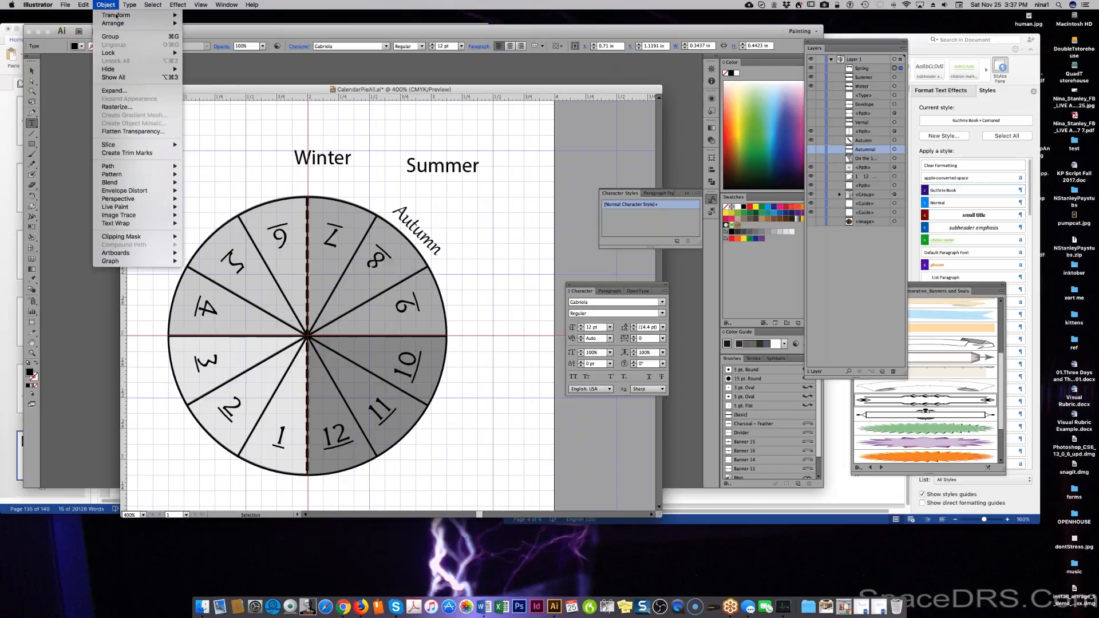
{"action": "mouse_move", "coordinate": [143, 15]}
{"action": "left_click", "coordinate": [204, 40]}
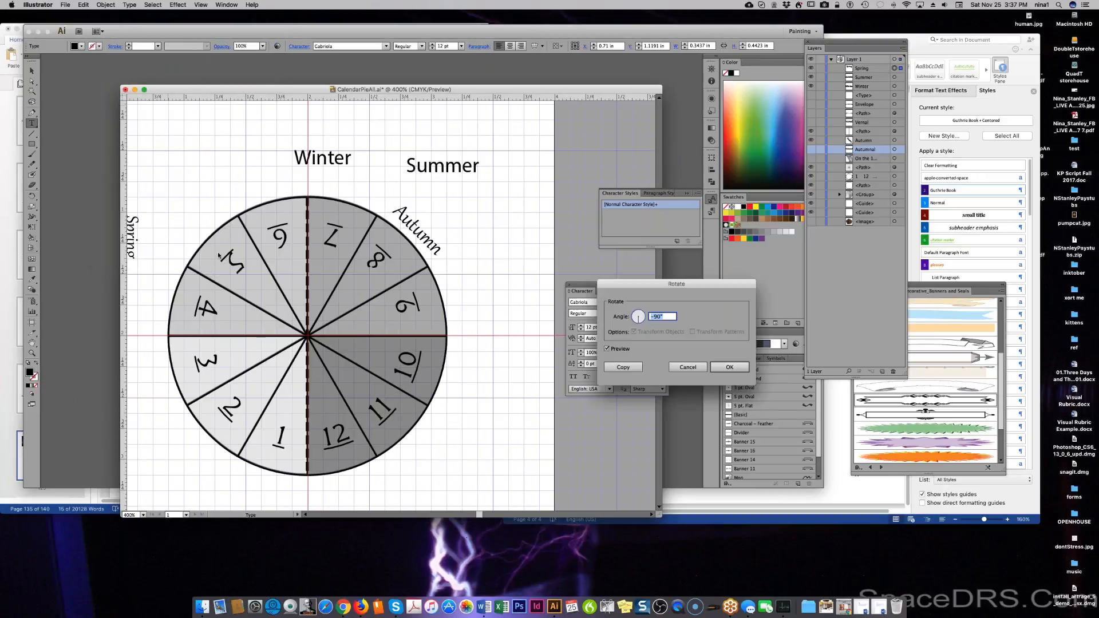
{"action": "type", "text": "45"}
{"action": "left_click", "coordinate": [608, 349]}
{"action": "left_click", "coordinate": [619, 350]}
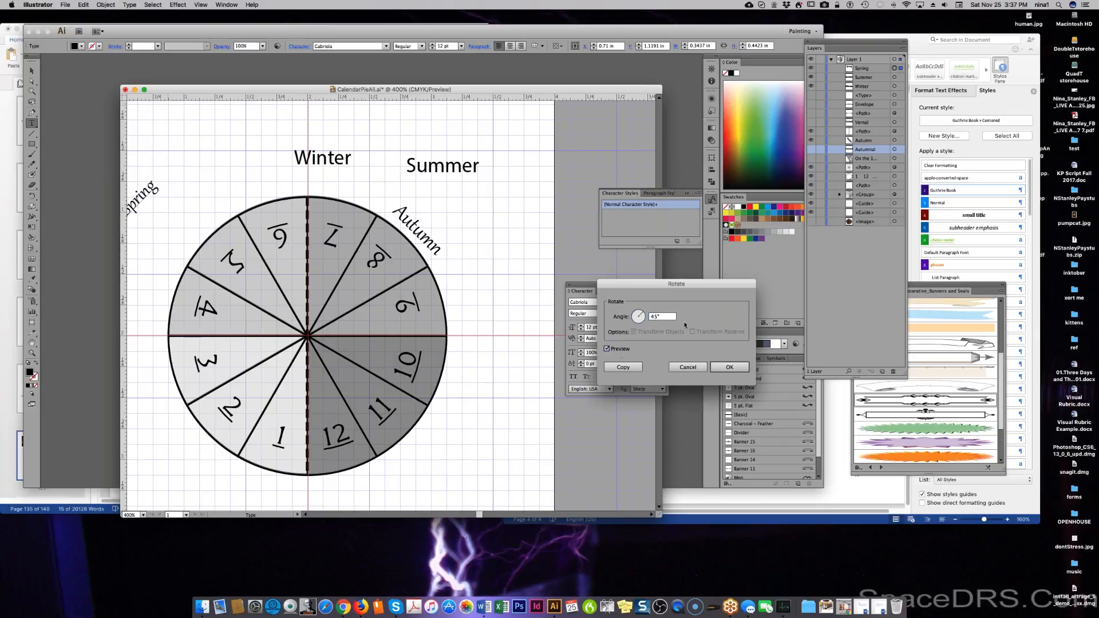
{"action": "left_click", "coordinate": [655, 320]}
{"action": "left_click", "coordinate": [622, 367]}
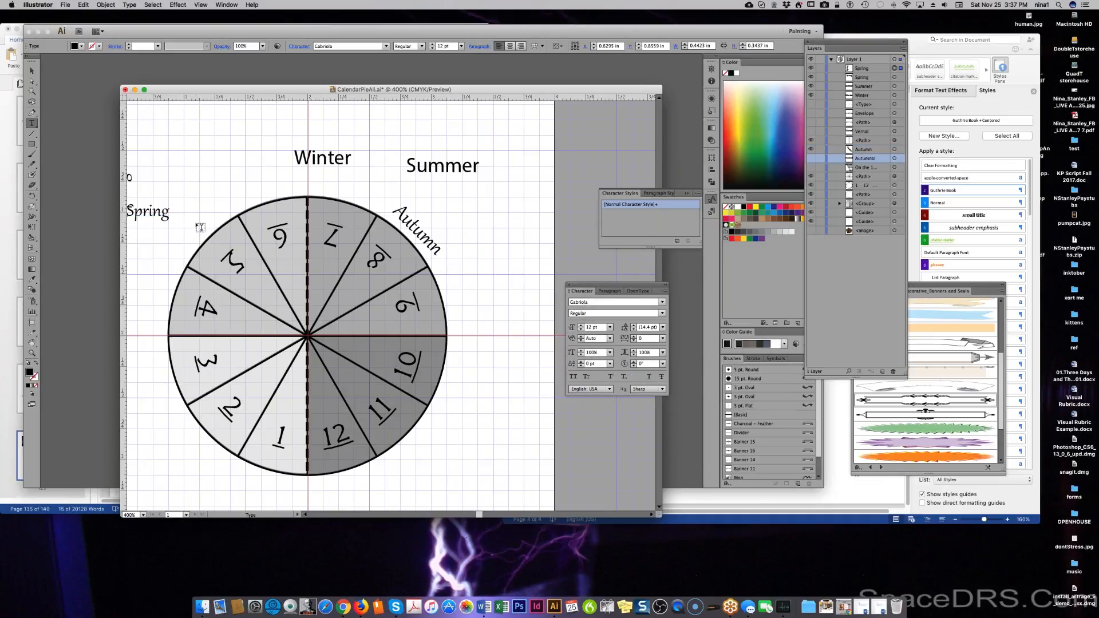
{"action": "key", "text": "super+z"}
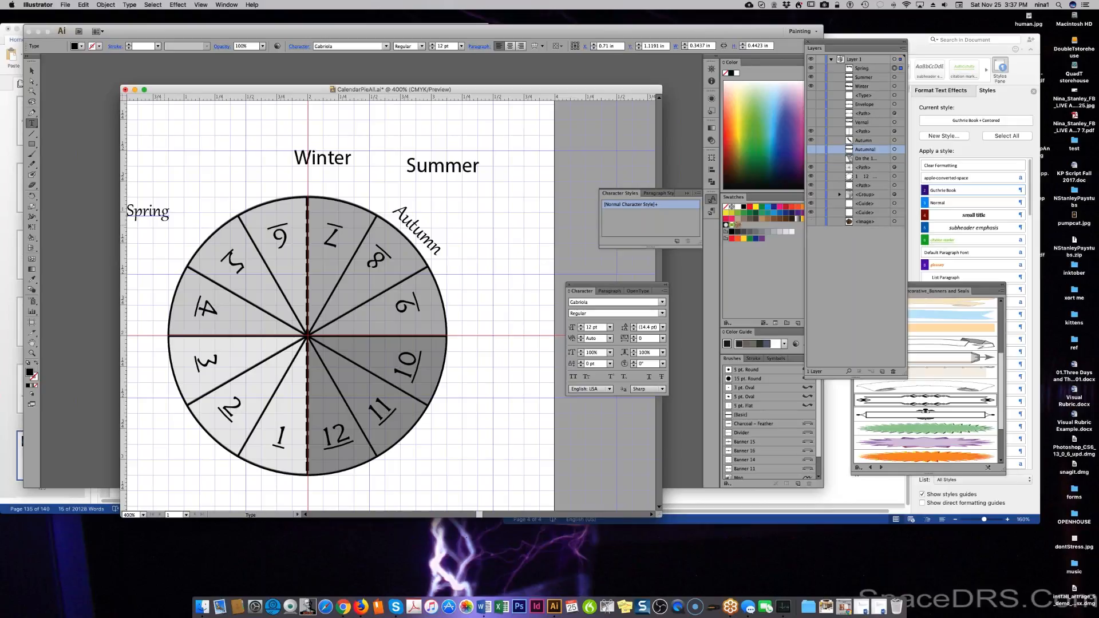
Try Rotate angles of 87°, 18° and 146° on Spring, then cancel to leave it upright.
{"action": "left_click", "coordinate": [155, 7]}
{"action": "mouse_move", "coordinate": [106, 5]}
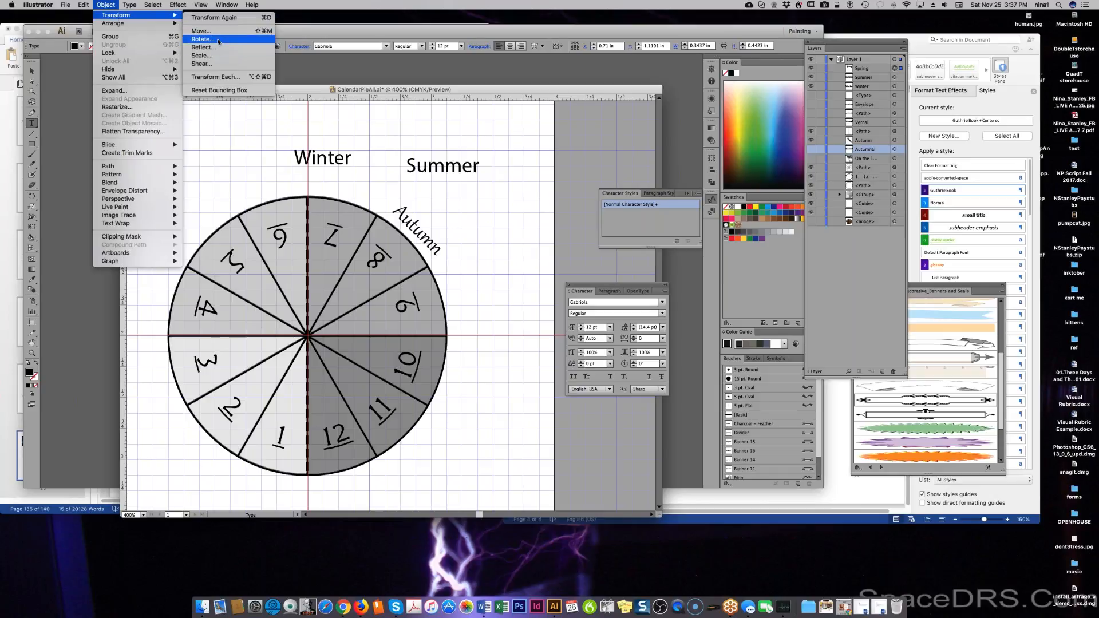
{"action": "left_click", "coordinate": [218, 41]}
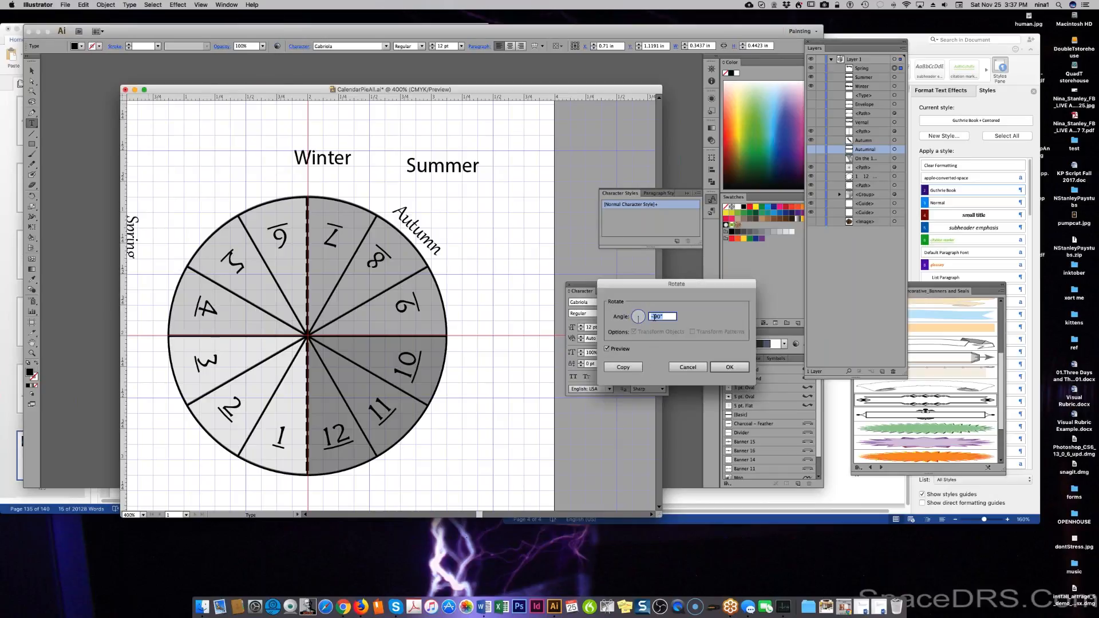
{"action": "left_click", "coordinate": [639, 312]}
{"action": "left_click_drag", "start_coordinate": [640, 312], "coordinate": [643, 315]}
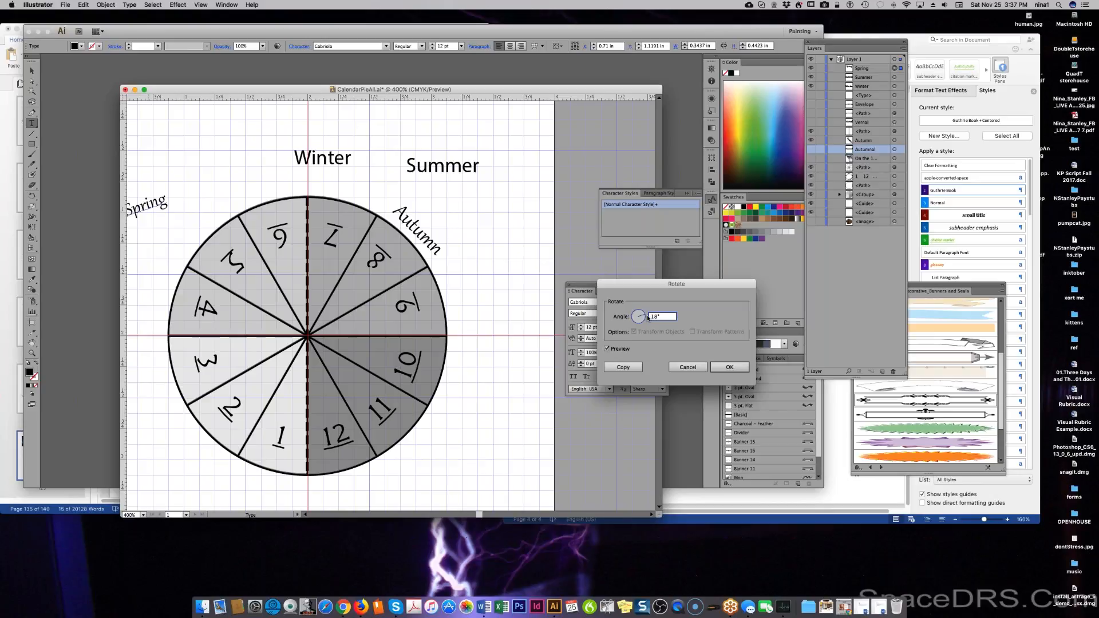
{"action": "left_click_drag", "start_coordinate": [640, 315], "coordinate": [623, 307]}
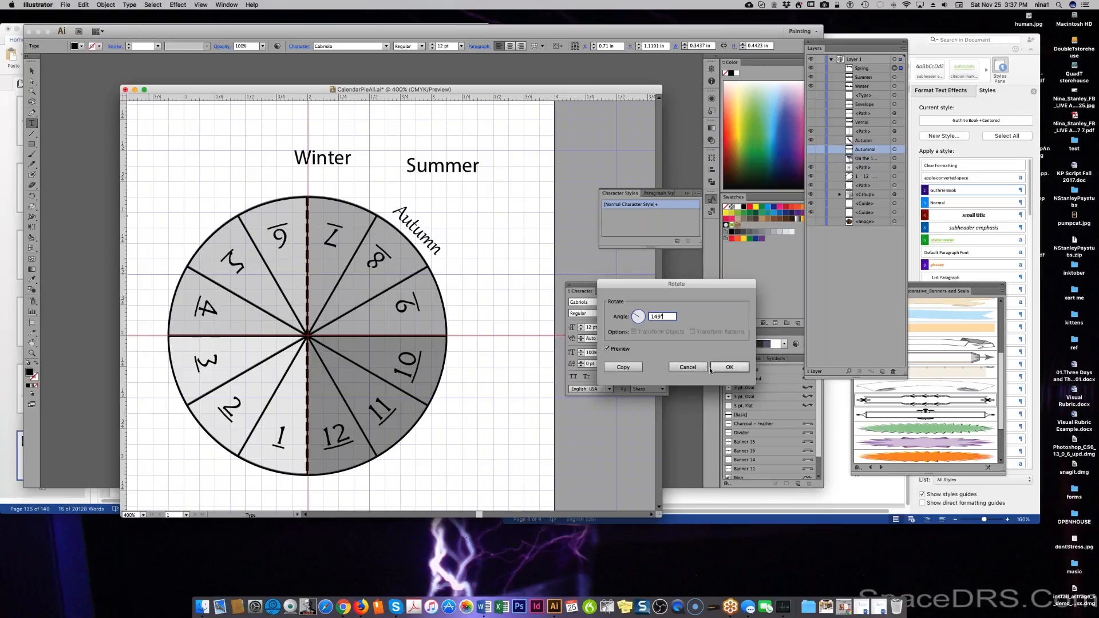
{"action": "left_click", "coordinate": [688, 367]}
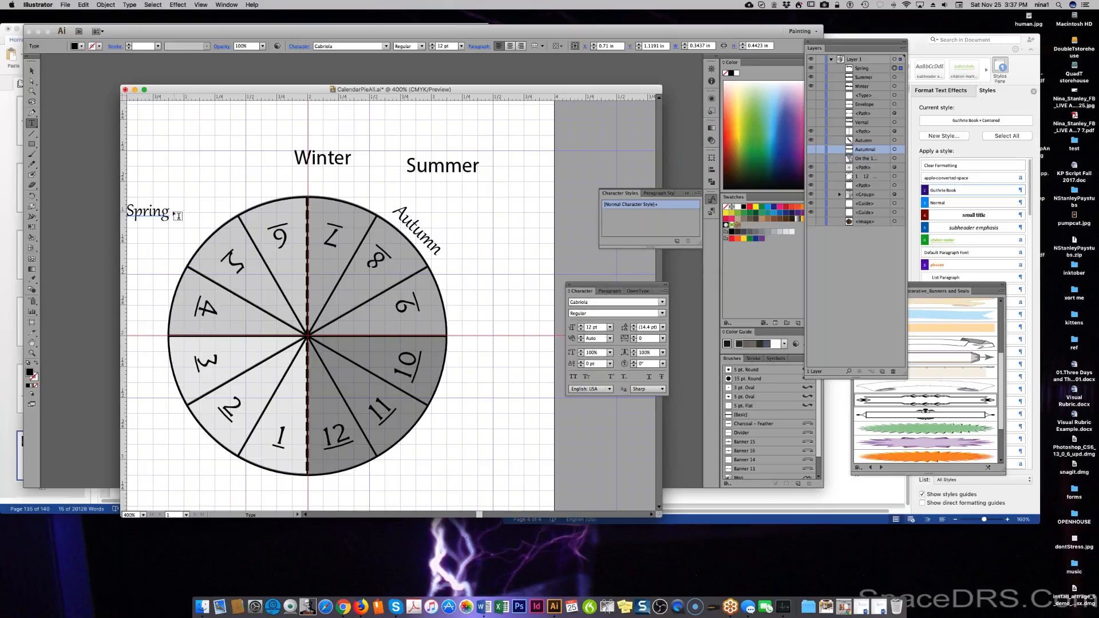
Move Spring to the lower left of the circle and preview a 45° rotation.
{"action": "left_click_drag", "start_coordinate": [165, 212], "coordinate": [207, 458]}
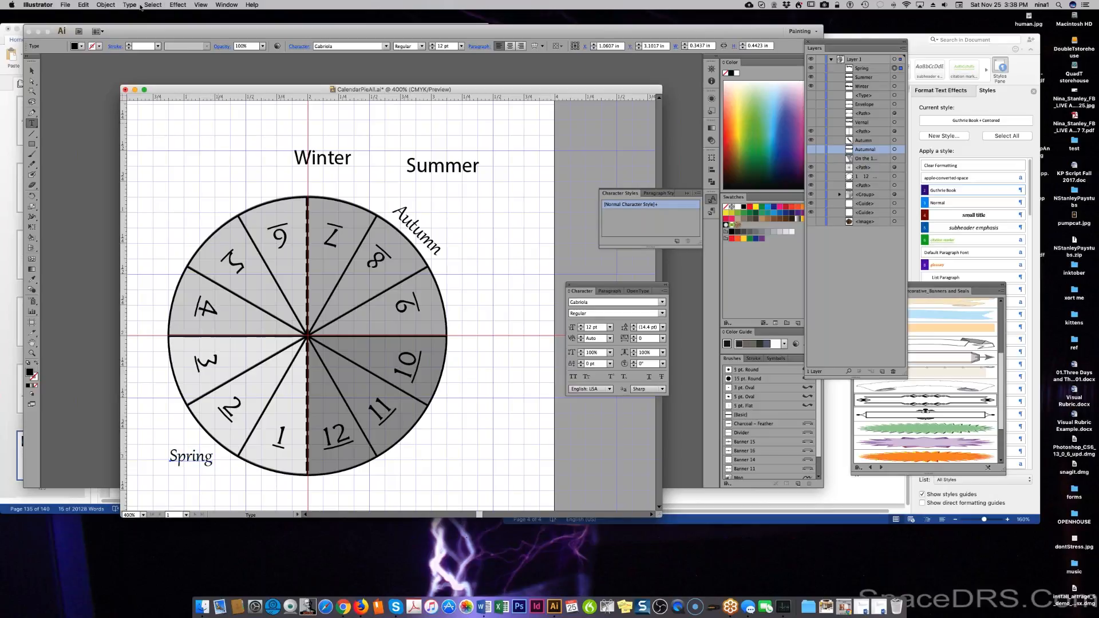
{"action": "left_click", "coordinate": [93, 5]}
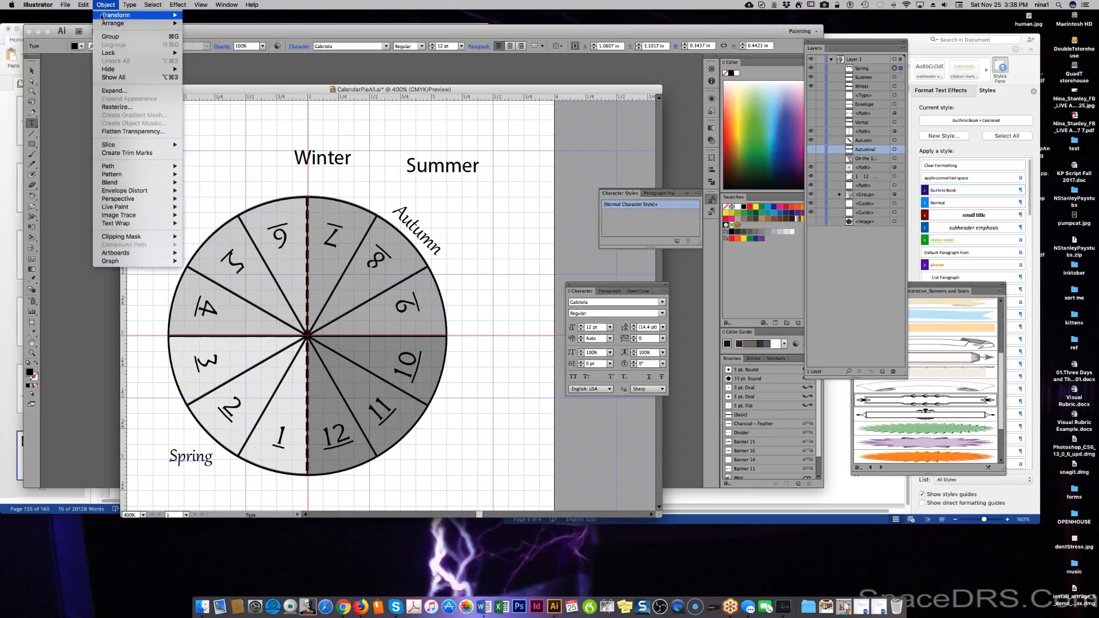
{"action": "mouse_move", "coordinate": [145, 18]}
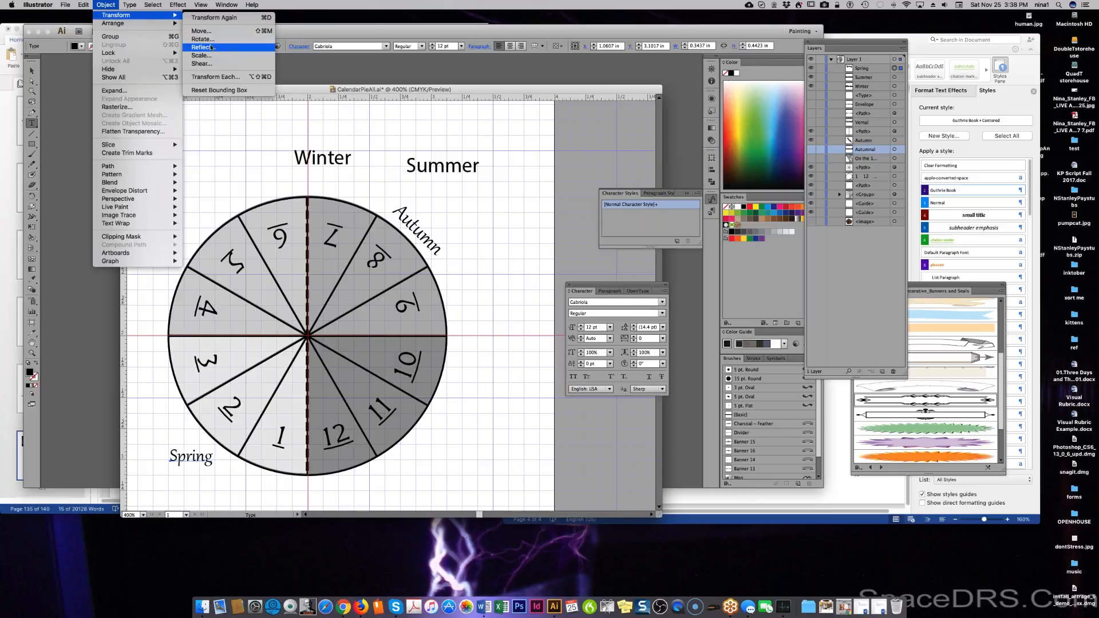
{"action": "left_click", "coordinate": [204, 39]}
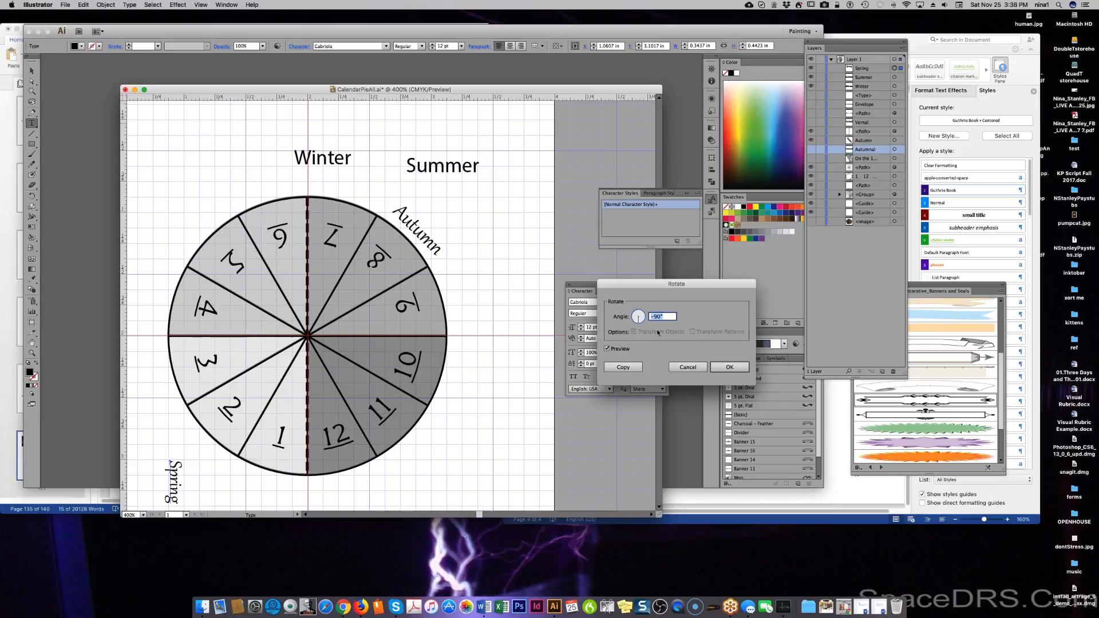
{"action": "type", "text": "45"}
{"action": "left_click", "coordinate": [626, 349]}
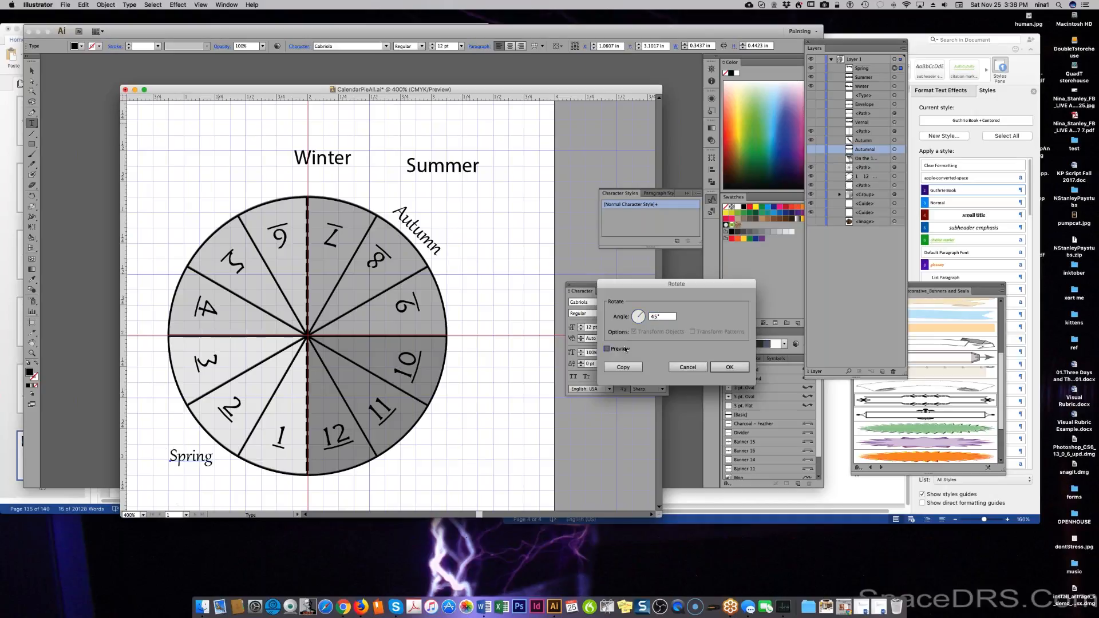
{"action": "left_click", "coordinate": [625, 349]}
Preview Spring rotated -45°, then try dial angles of 212°, 204° and 131°.
{"action": "left_click", "coordinate": [651, 317]}
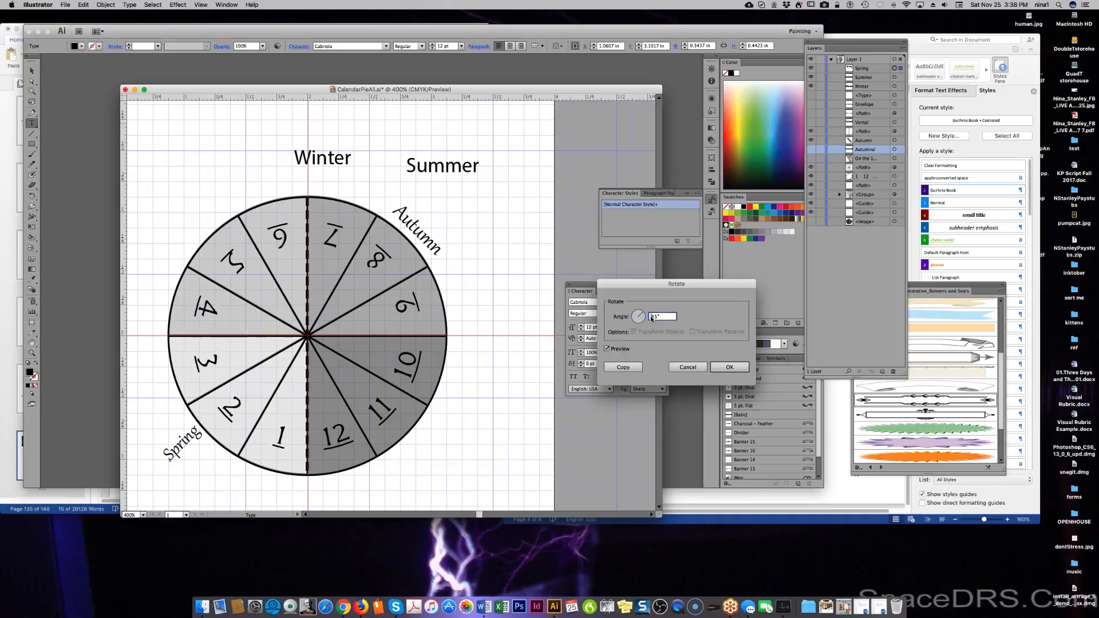
{"action": "type", "text": "-45"}
{"action": "left_click", "coordinate": [620, 351]}
{"action": "left_click", "coordinate": [607, 350]}
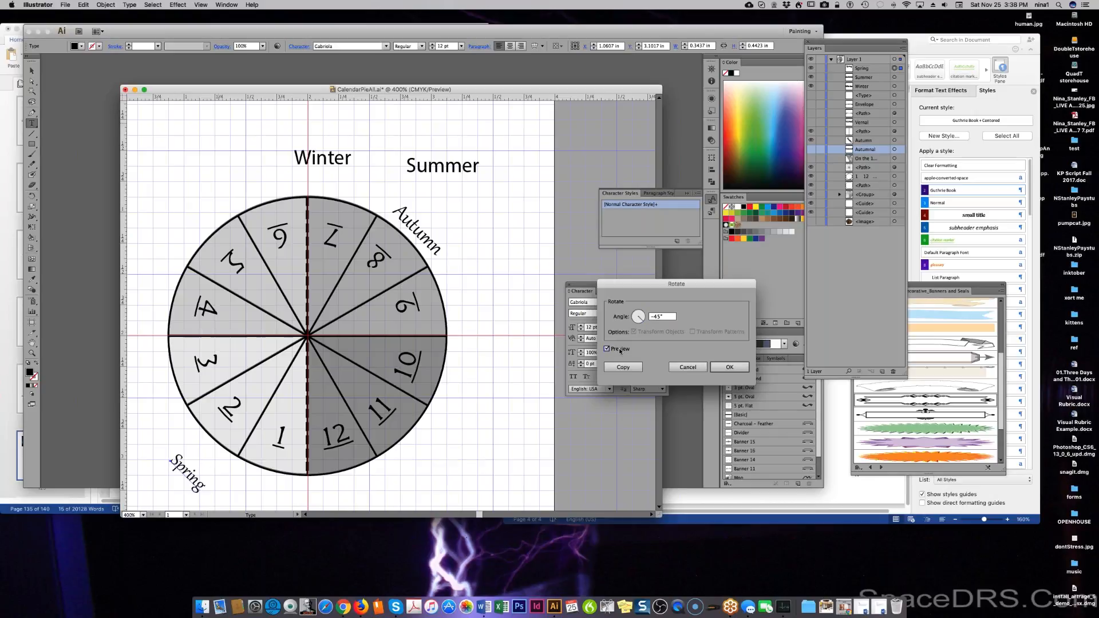
{"action": "left_click", "coordinate": [655, 319]}
{"action": "left_click", "coordinate": [633, 322]}
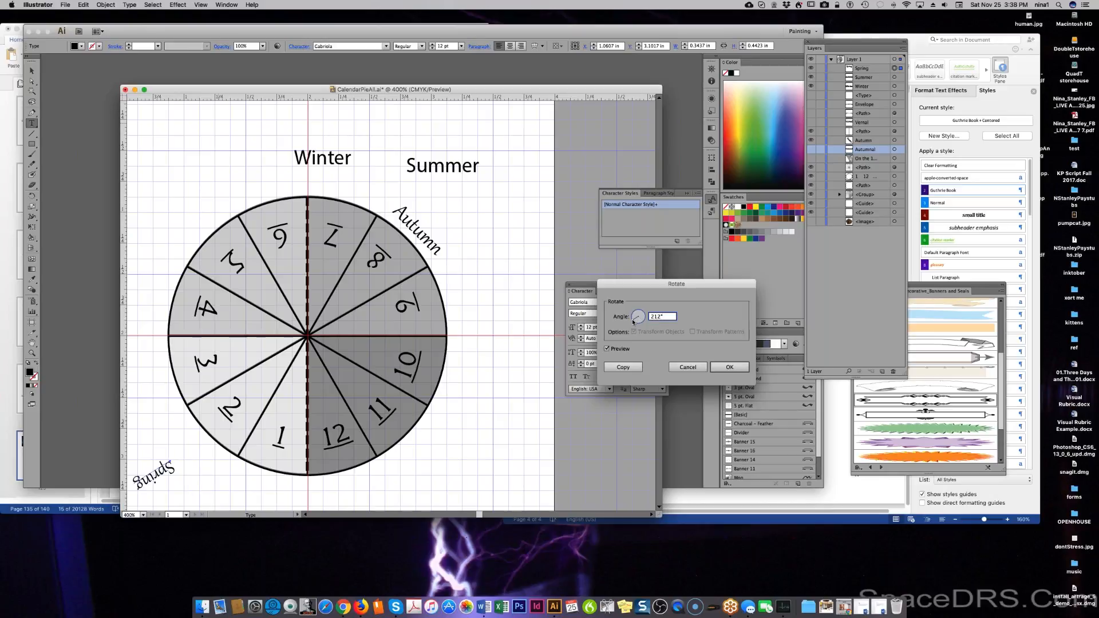
{"action": "left_click", "coordinate": [632, 321]}
{"action": "left_click", "coordinate": [630, 311]}
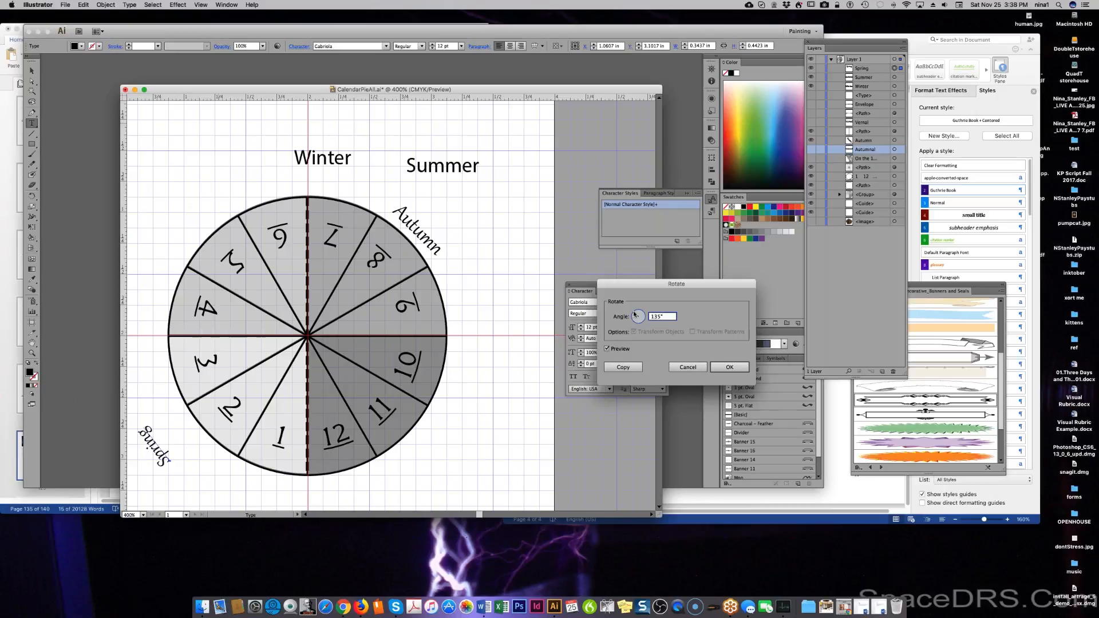
Confirm Autumn's rotation, then make Spring 14 pt and set it against the circle's lower-left edge.
{"action": "left_click", "coordinate": [731, 368]}
{"action": "double_click", "coordinate": [421, 231]}
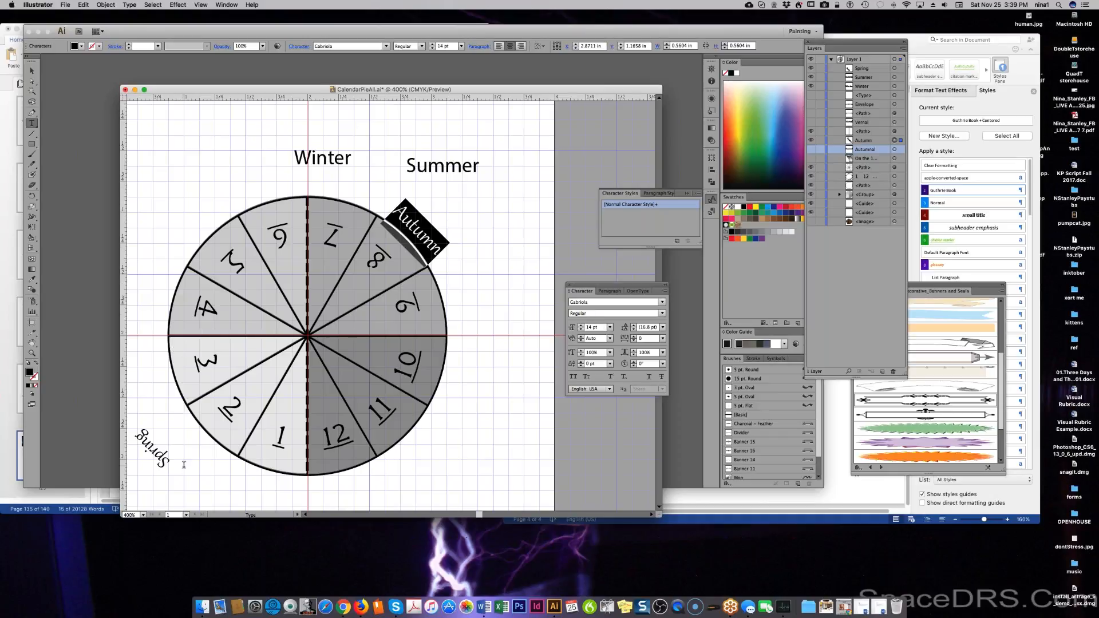
{"action": "double_click", "coordinate": [152, 455]}
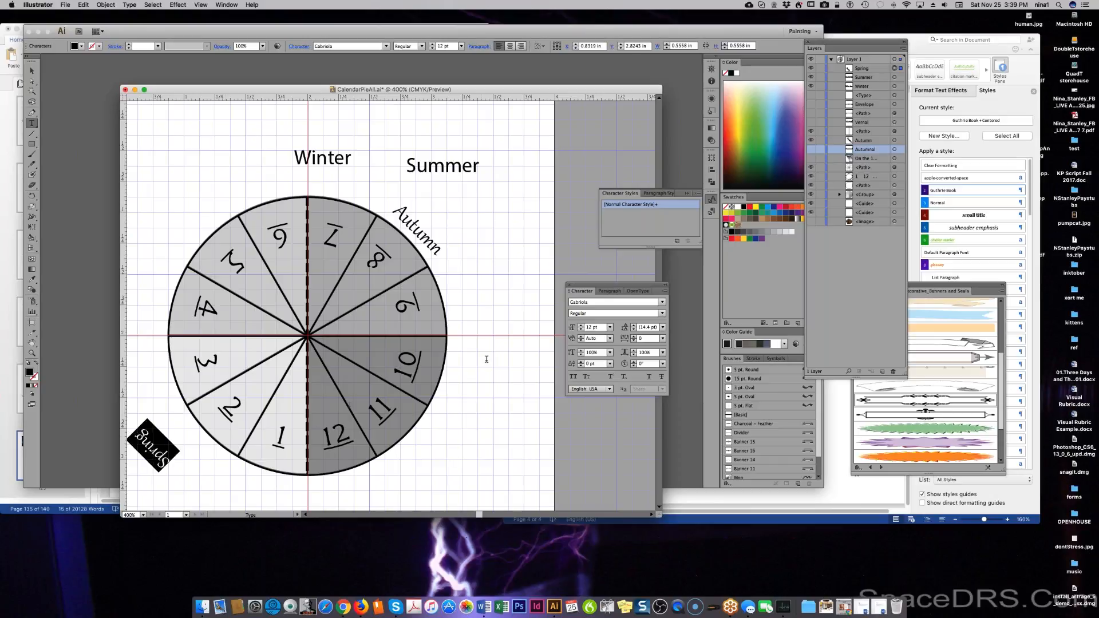
{"action": "left_click", "coordinate": [610, 327]}
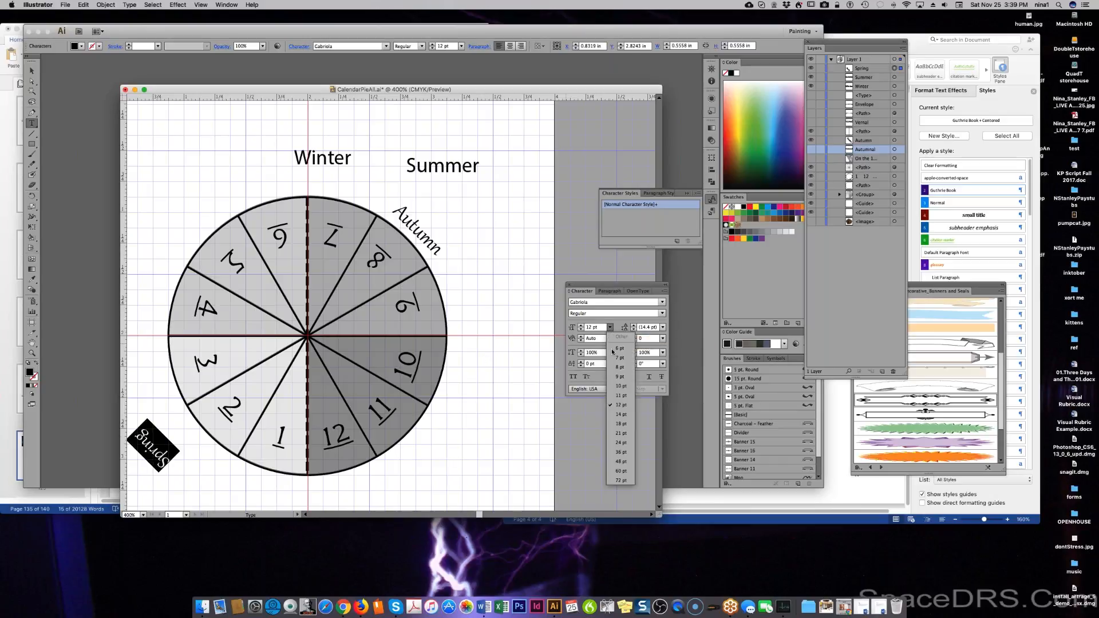
{"action": "left_click", "coordinate": [621, 414]}
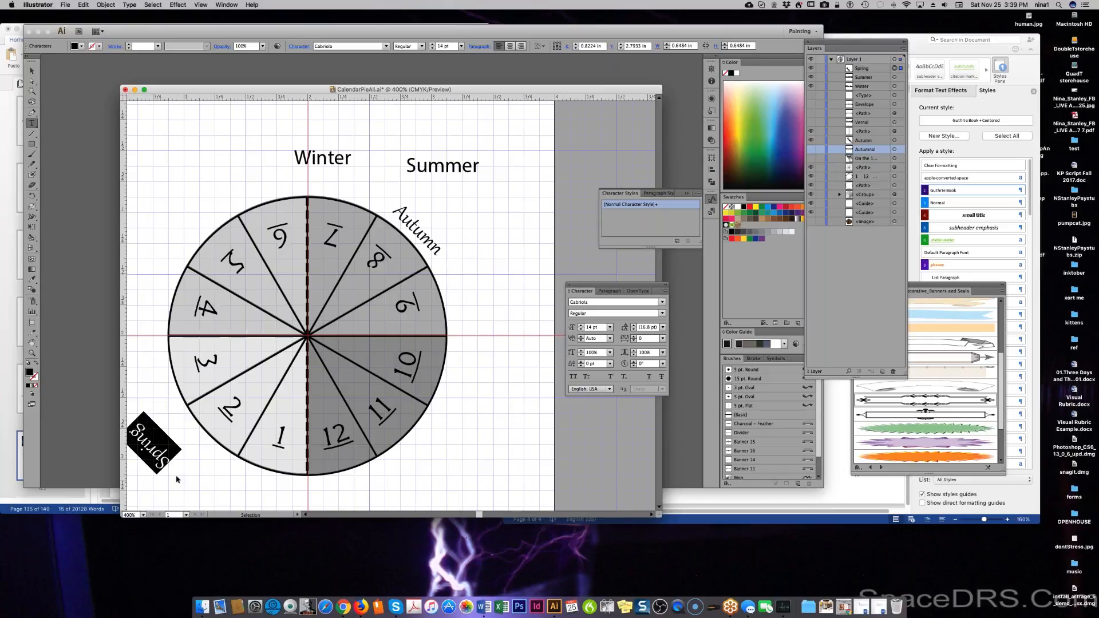
{"action": "left_click_drag", "start_coordinate": [165, 458], "coordinate": [213, 451]}
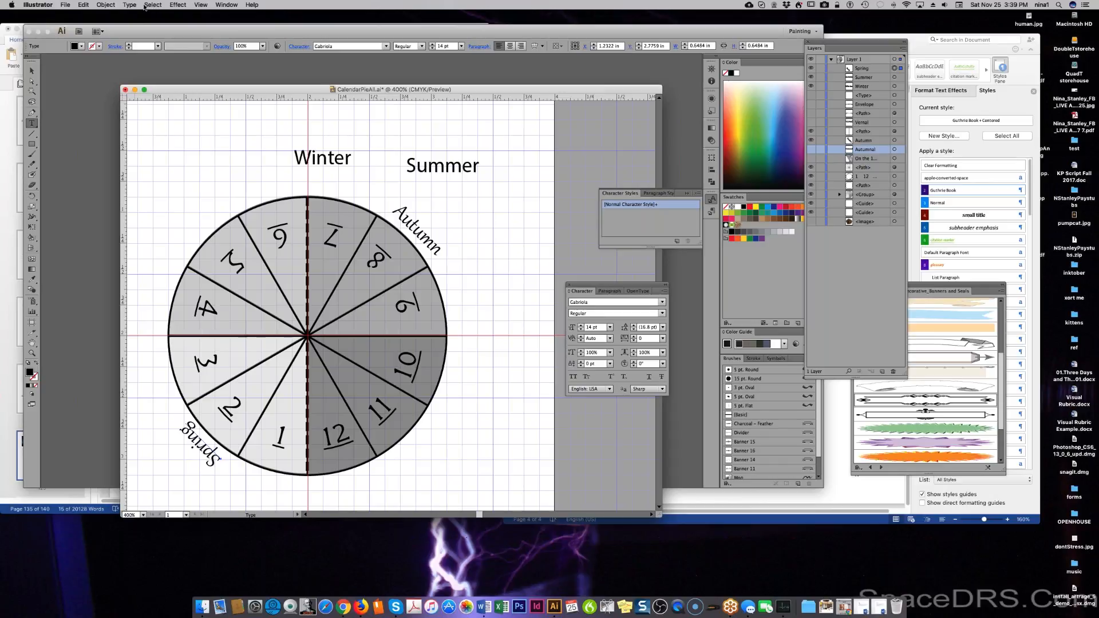
Rotate Spring 180° and move it into place along the circle's lower-left rim.
{"action": "left_click", "coordinate": [127, 5]}
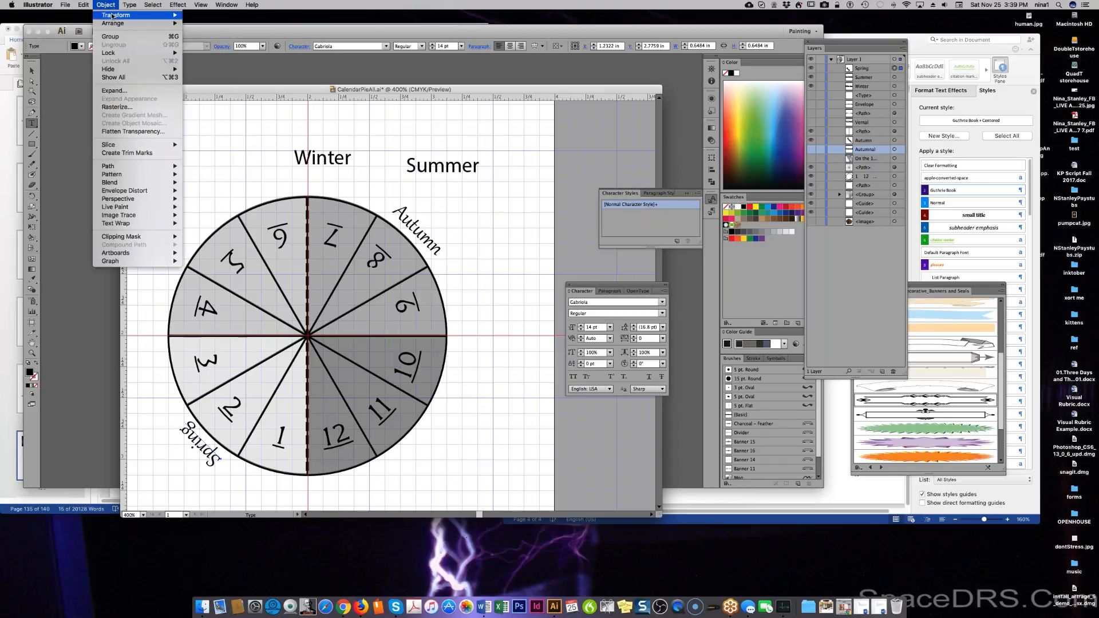
{"action": "mouse_move", "coordinate": [138, 16]}
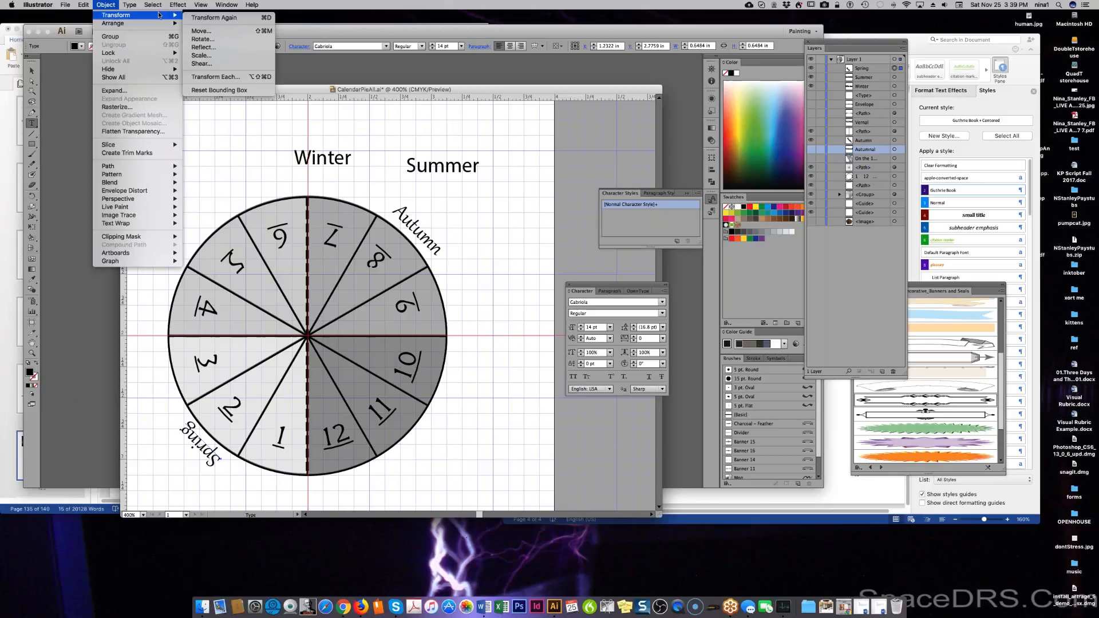
{"action": "left_click", "coordinate": [245, 40]}
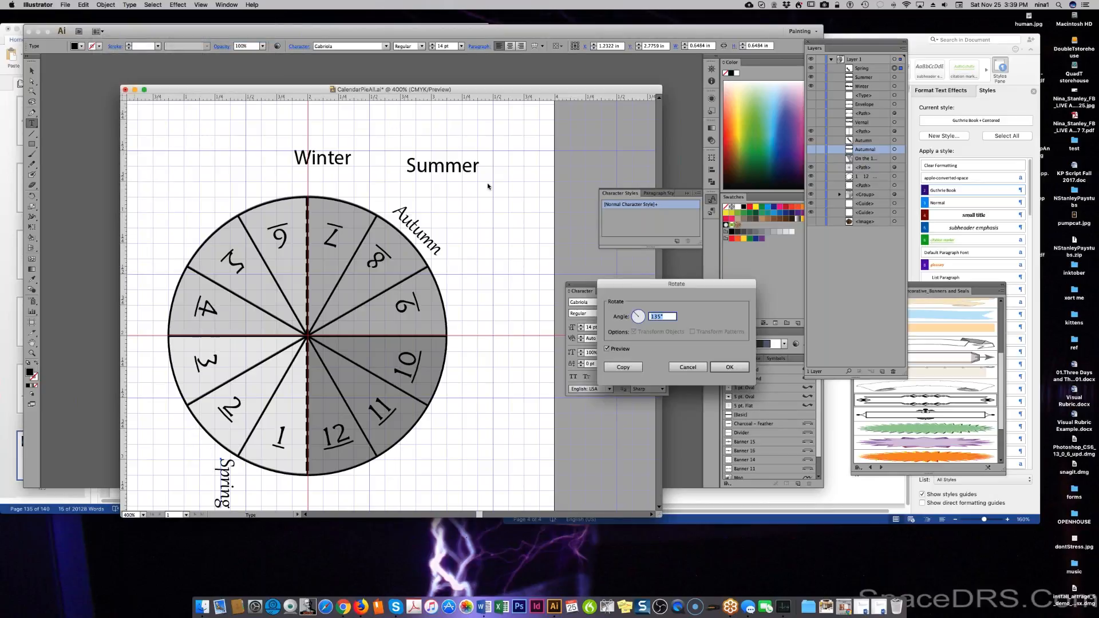
{"action": "type", "text": "180"}
{"action": "key", "text": "Tab"}
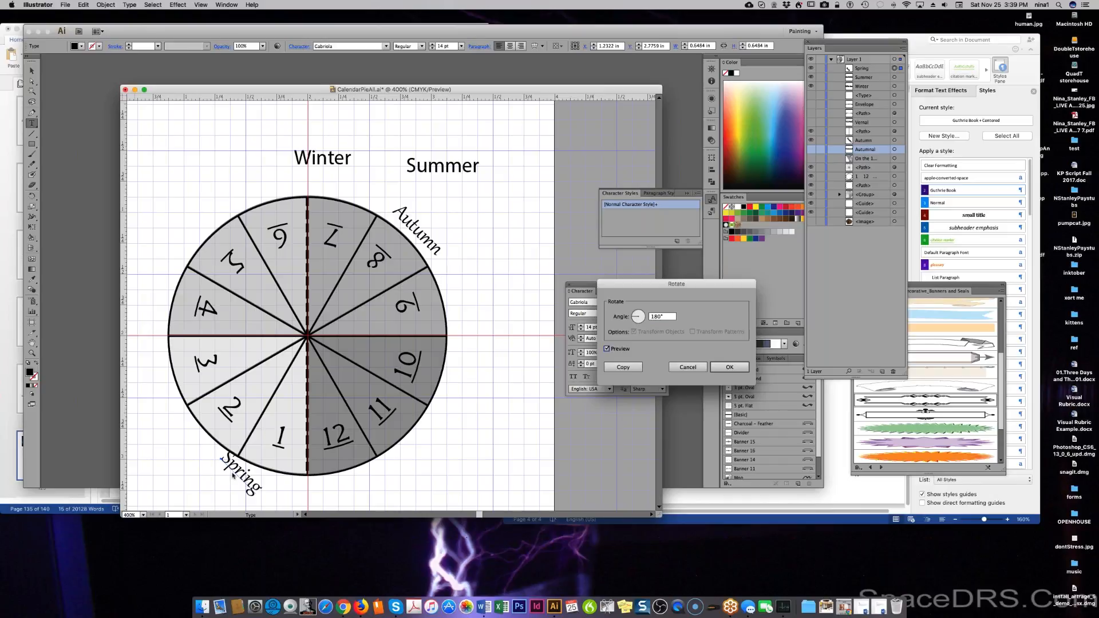
{"action": "left_click", "coordinate": [733, 368]}
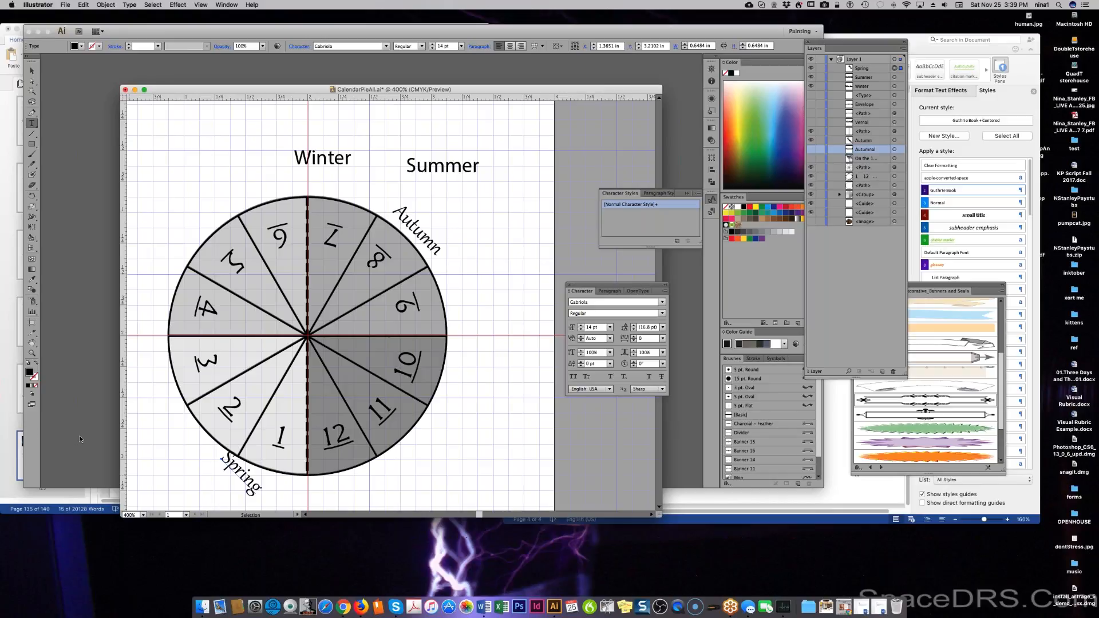
{"action": "left_click_drag", "start_coordinate": [257, 484], "coordinate": [218, 454]}
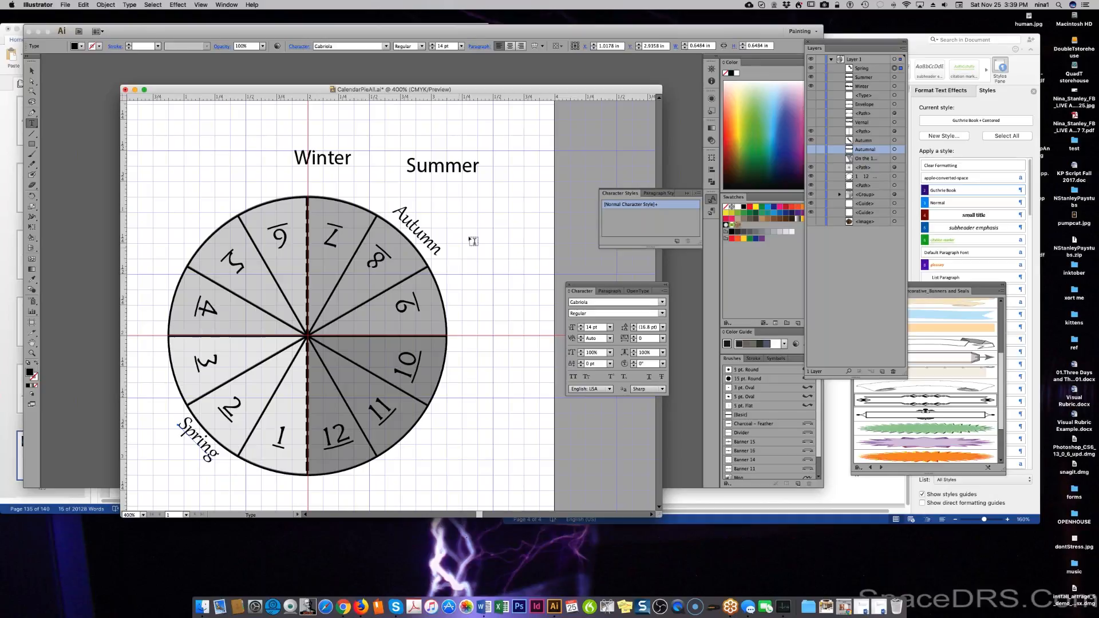
Select the Autumn label on the circle's upper-right edge.
{"action": "left_click", "coordinate": [419, 234], "text": "super"}
{"action": "left_click", "coordinate": [147, 5]}
{"action": "mouse_move", "coordinate": [99, 10]}
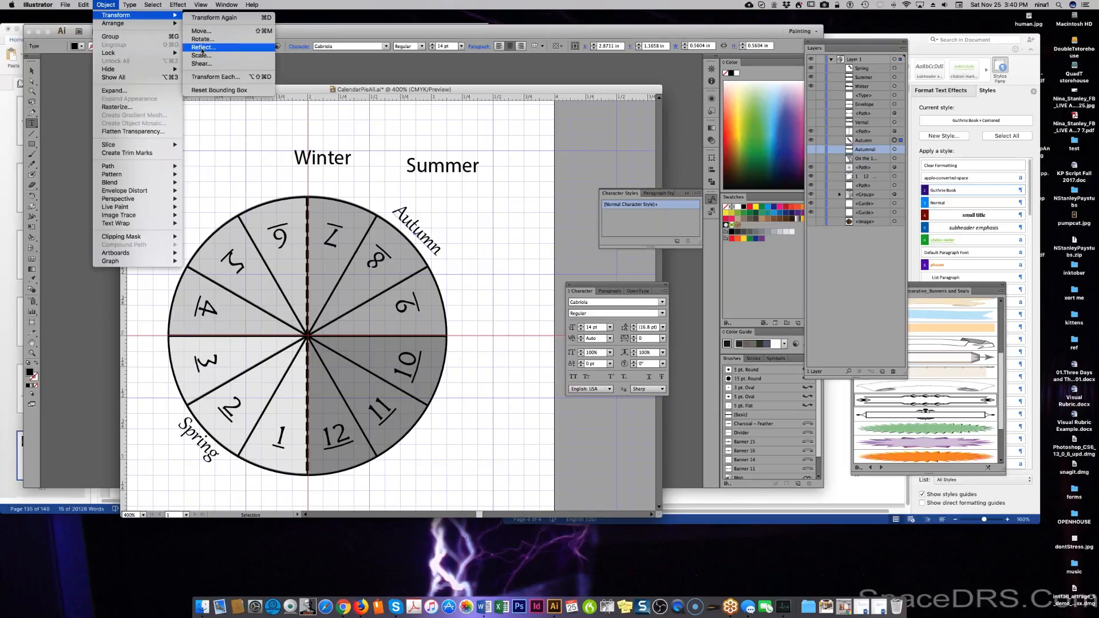
Rotate Autumn 180° instead of reflecting it, and nudge it up-right beside wedge 8.
{"action": "left_click", "coordinate": [201, 47]}
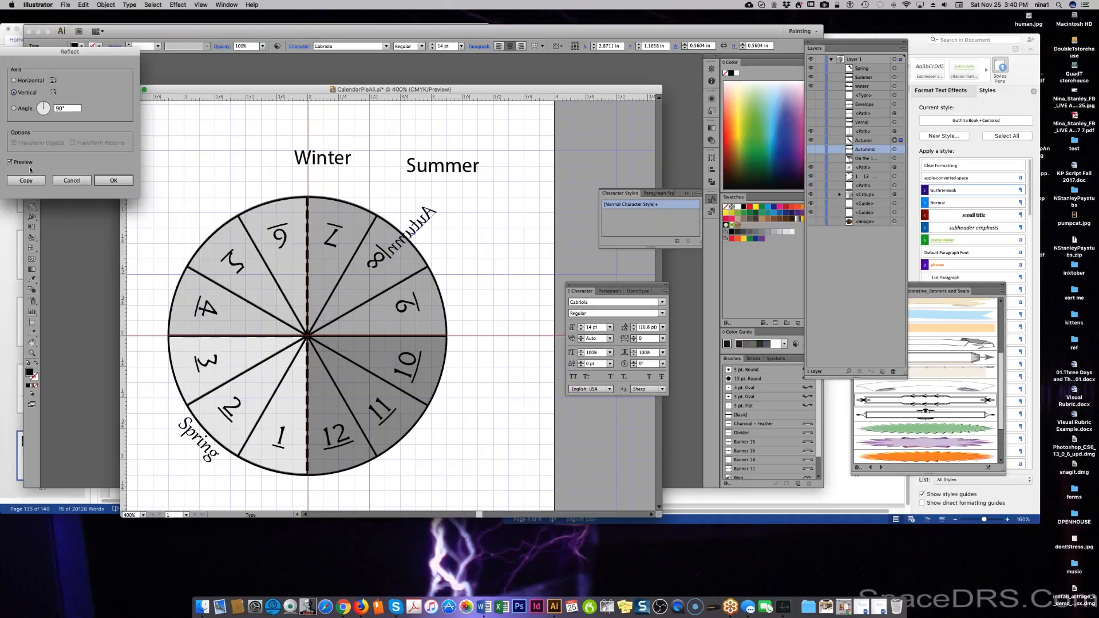
{"action": "left_click", "coordinate": [68, 181]}
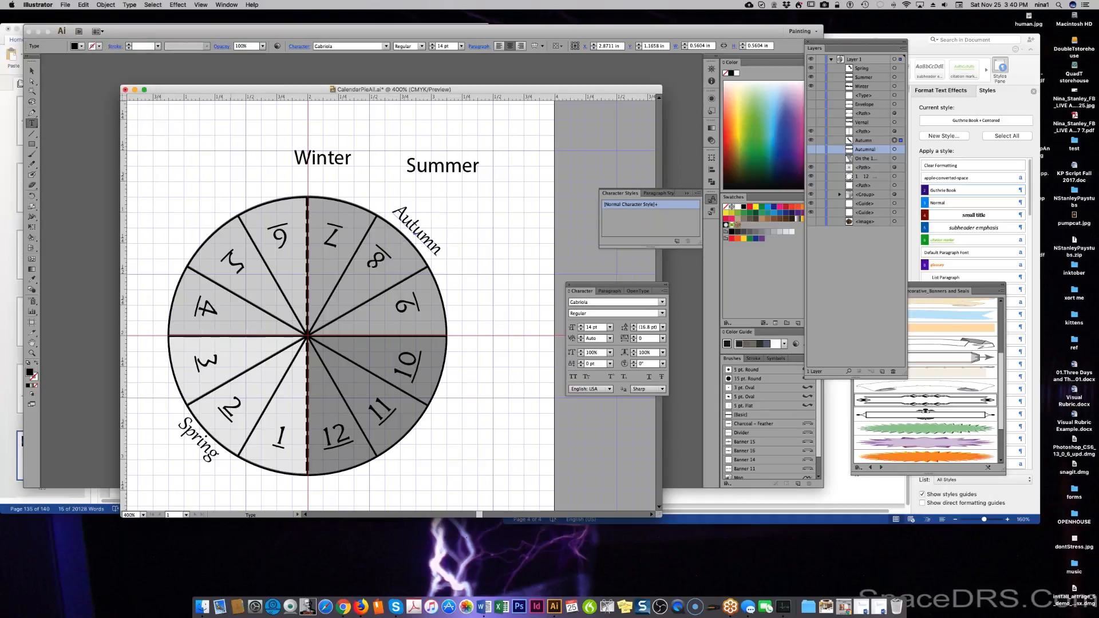
{"action": "left_click", "coordinate": [127, 5]}
{"action": "mouse_move", "coordinate": [105, 6]}
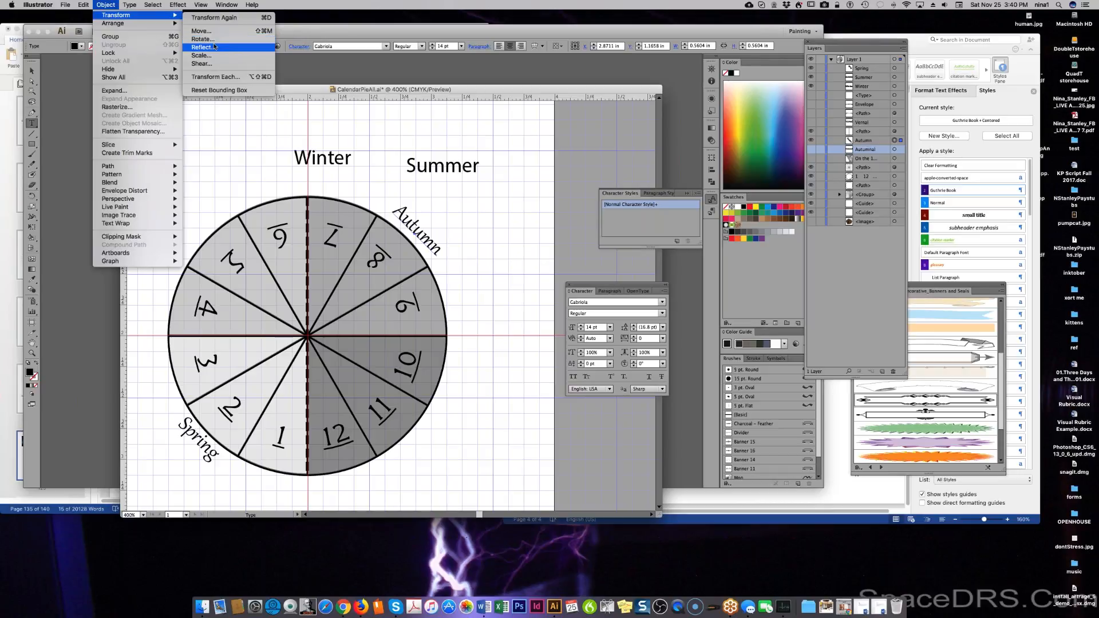
{"action": "left_click", "coordinate": [203, 39]}
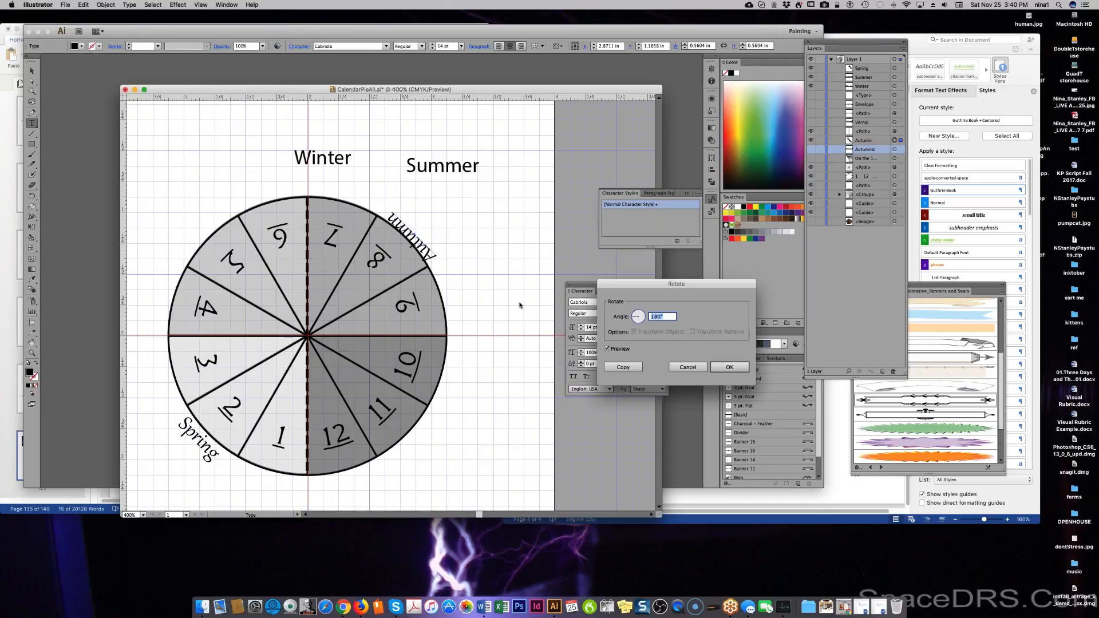
{"action": "left_click", "coordinate": [730, 367]}
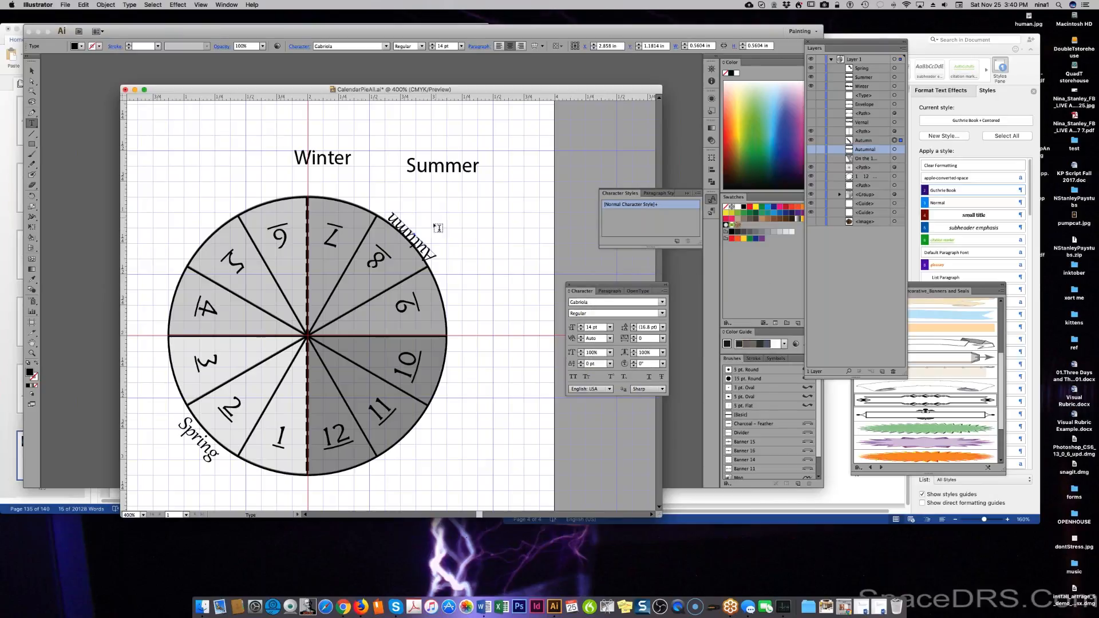
{"action": "left_click_drag", "start_coordinate": [429, 250], "coordinate": [434, 241]}
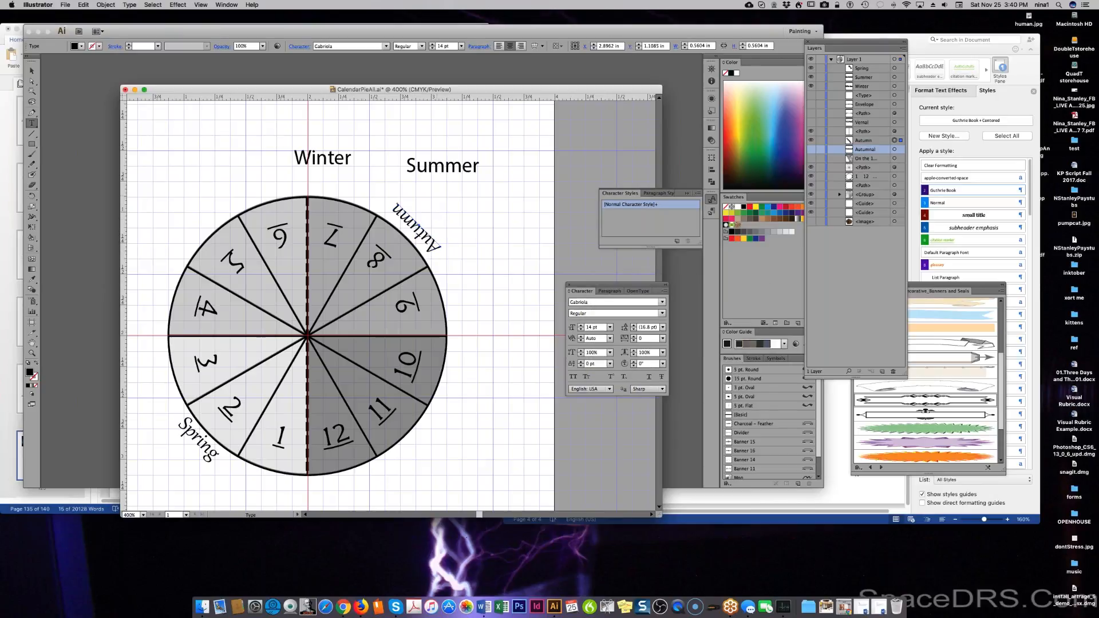
Make Summer 14 pt Gabriola and drag it to the circle's upper-left rim near wedge 5.
{"action": "double_click", "coordinate": [441, 168]}
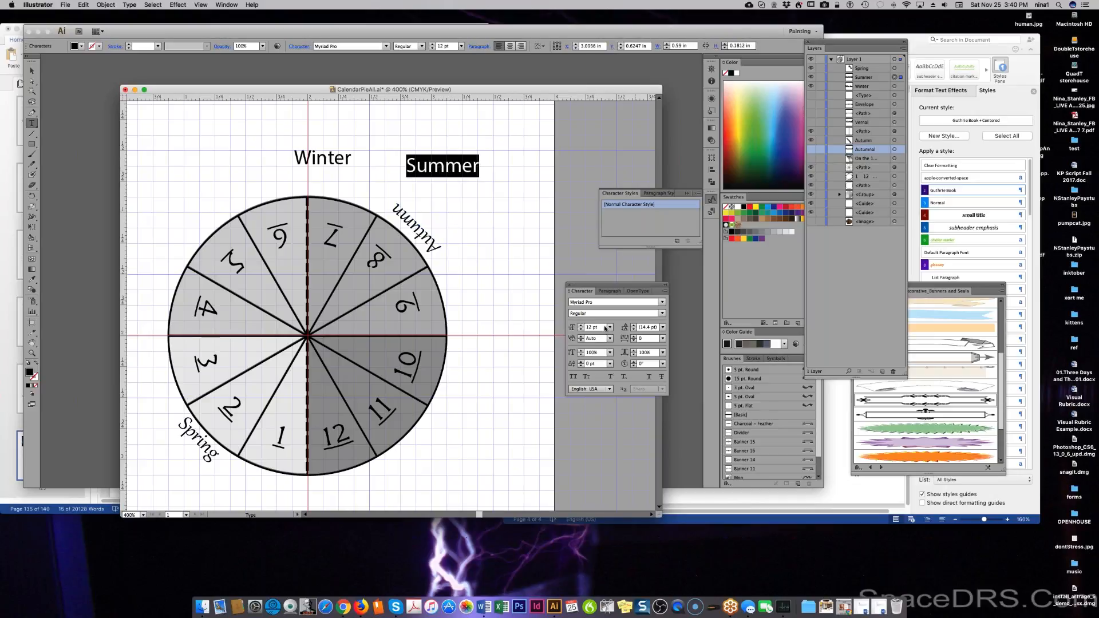
{"action": "left_click", "coordinate": [611, 327]}
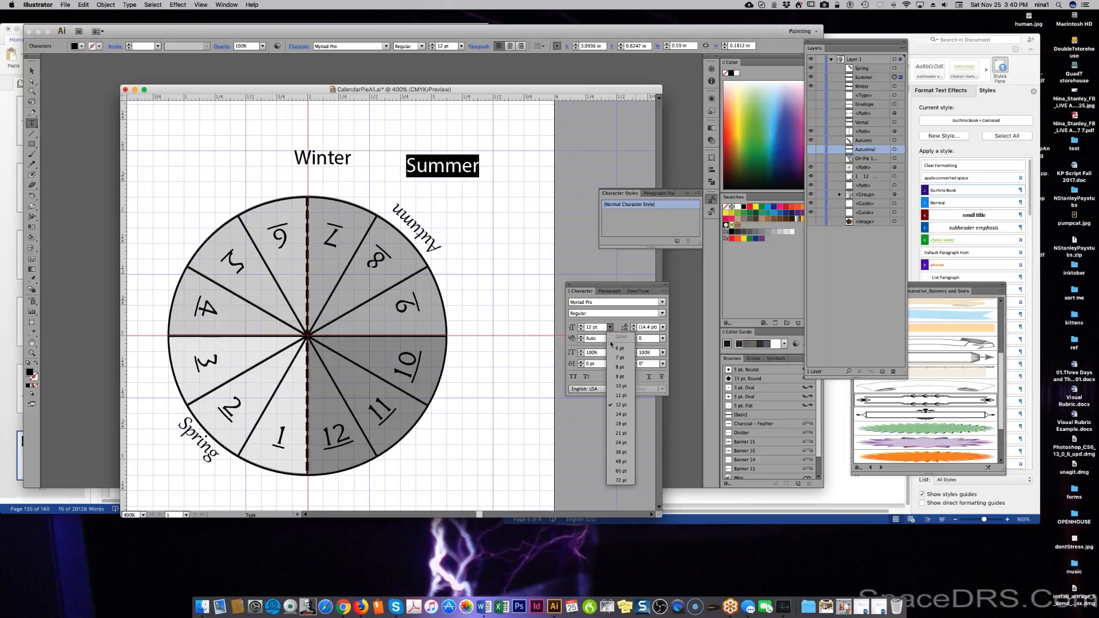
{"action": "left_click", "coordinate": [619, 414]}
{"action": "left_click", "coordinate": [649, 301]}
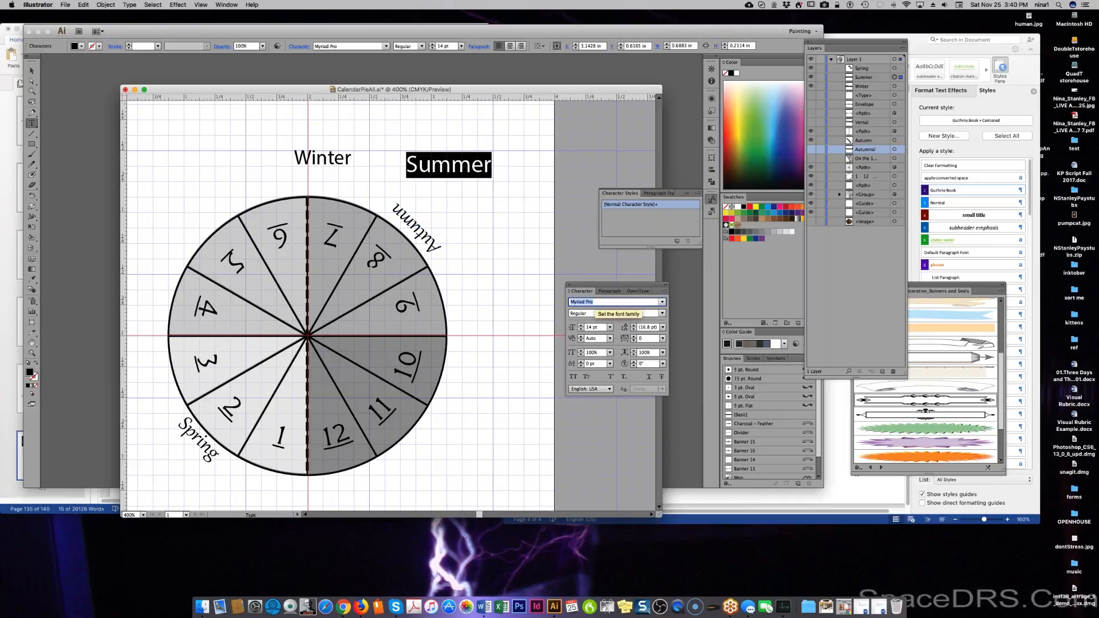
{"action": "left_click", "coordinate": [663, 302]}
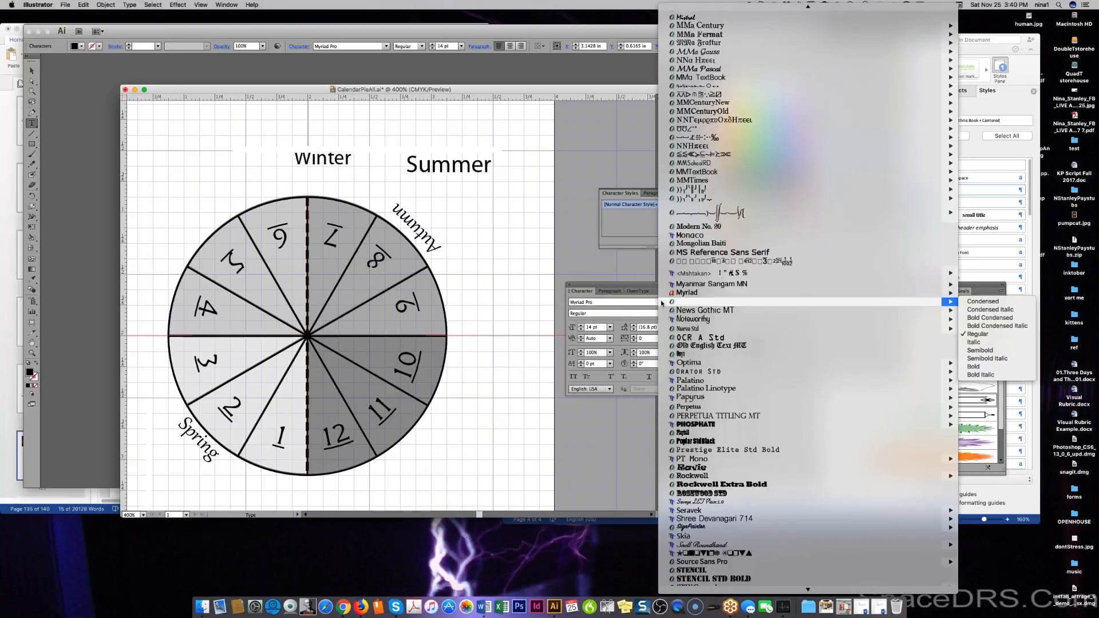
{"action": "mouse_move", "coordinate": [703, 3]}
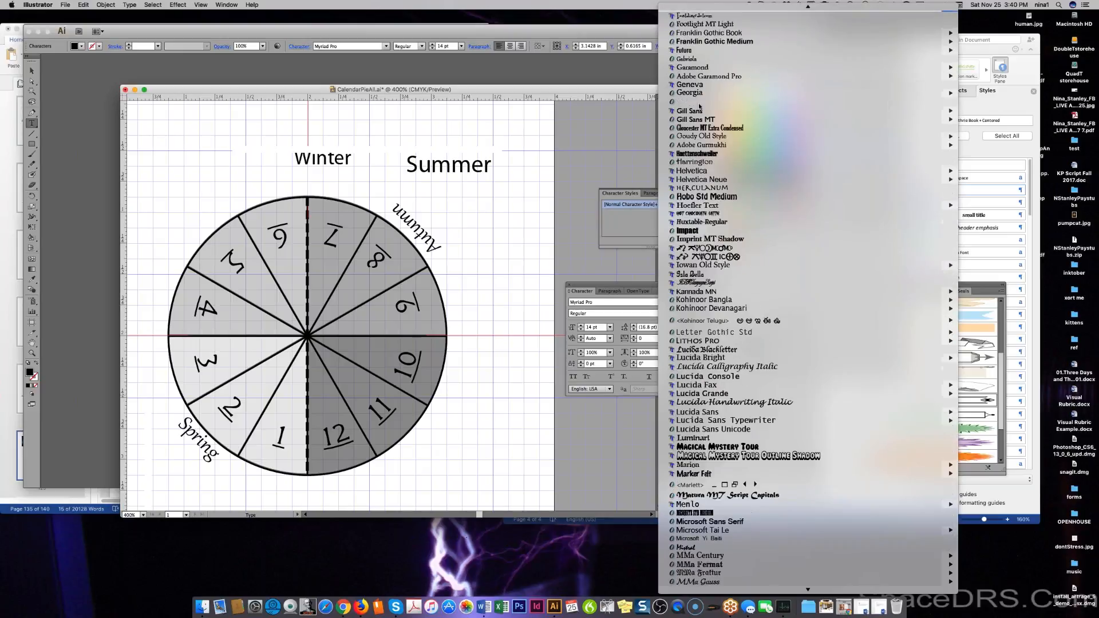
{"action": "left_click", "coordinate": [706, 60]}
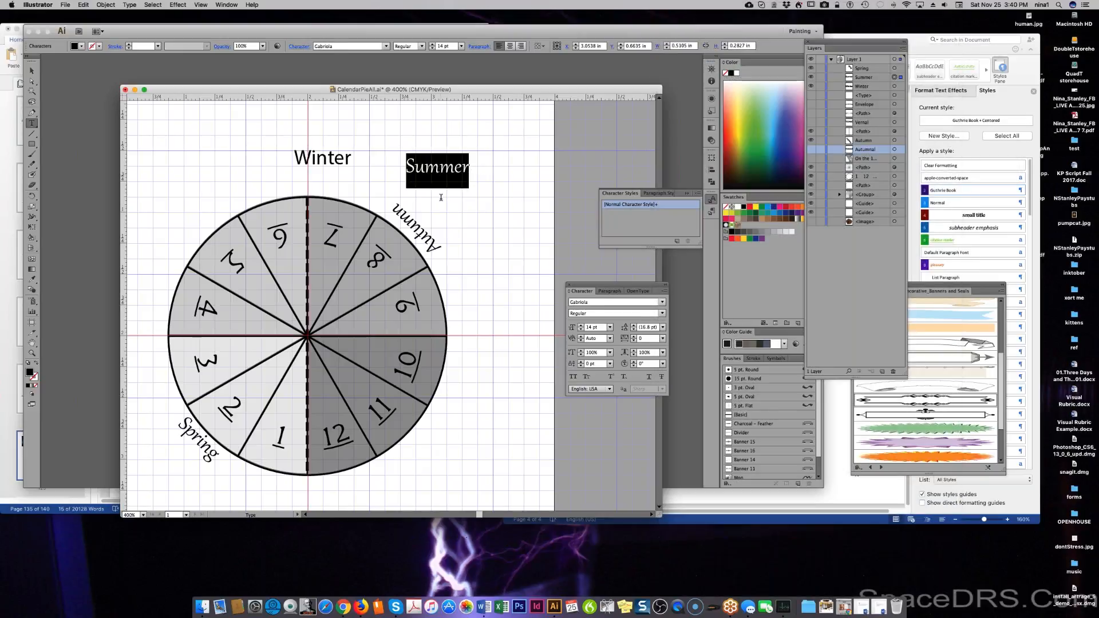
{"action": "left_click_drag", "start_coordinate": [445, 185], "coordinate": [191, 240]}
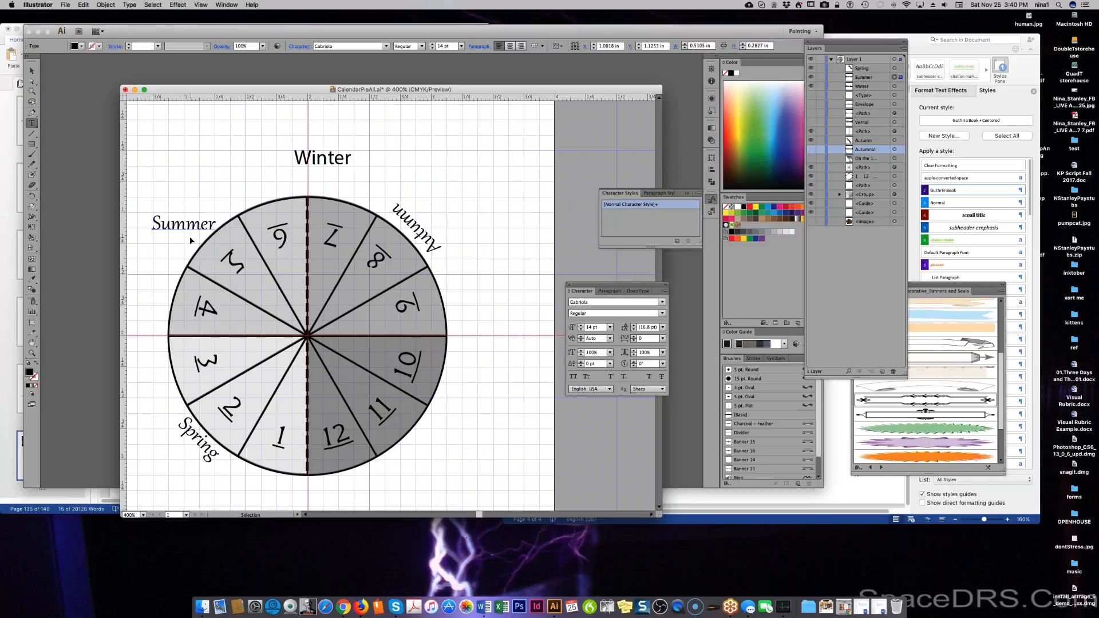
Rotate Summer 45° and shift it closer to the circle's upper-left edge.
{"action": "left_click", "coordinate": [110, 5]}
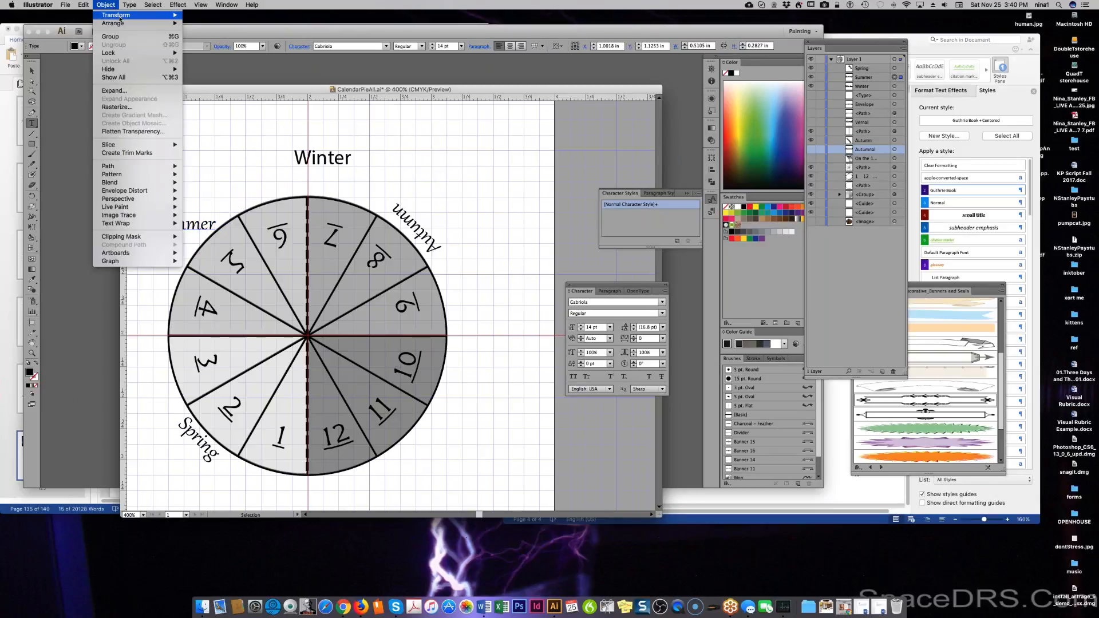
{"action": "mouse_move", "coordinate": [166, 14]}
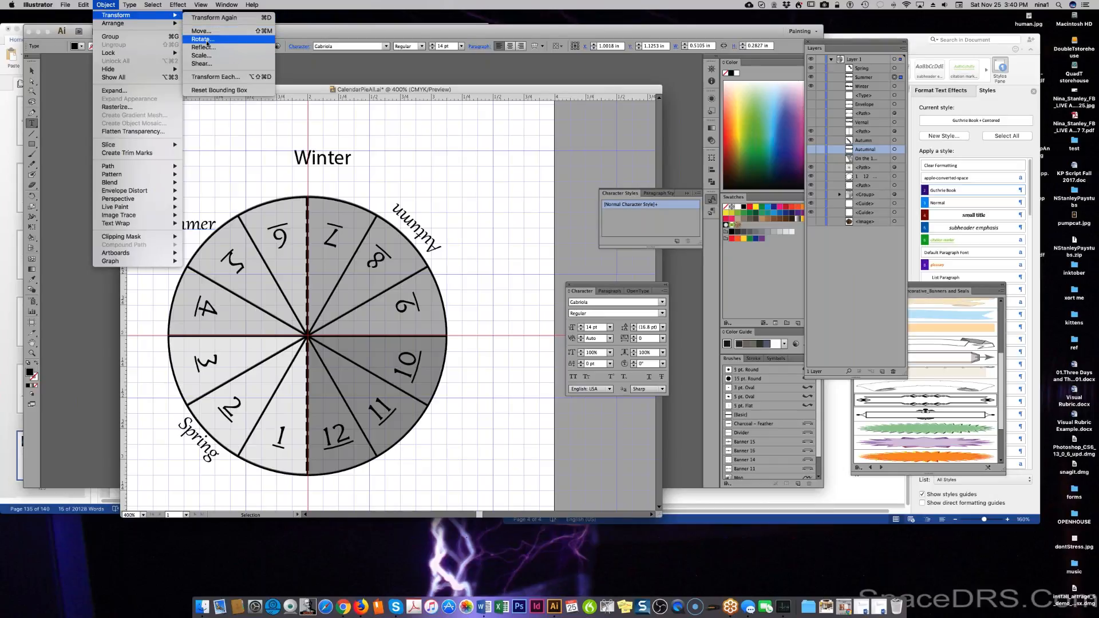
{"action": "left_click", "coordinate": [201, 39]}
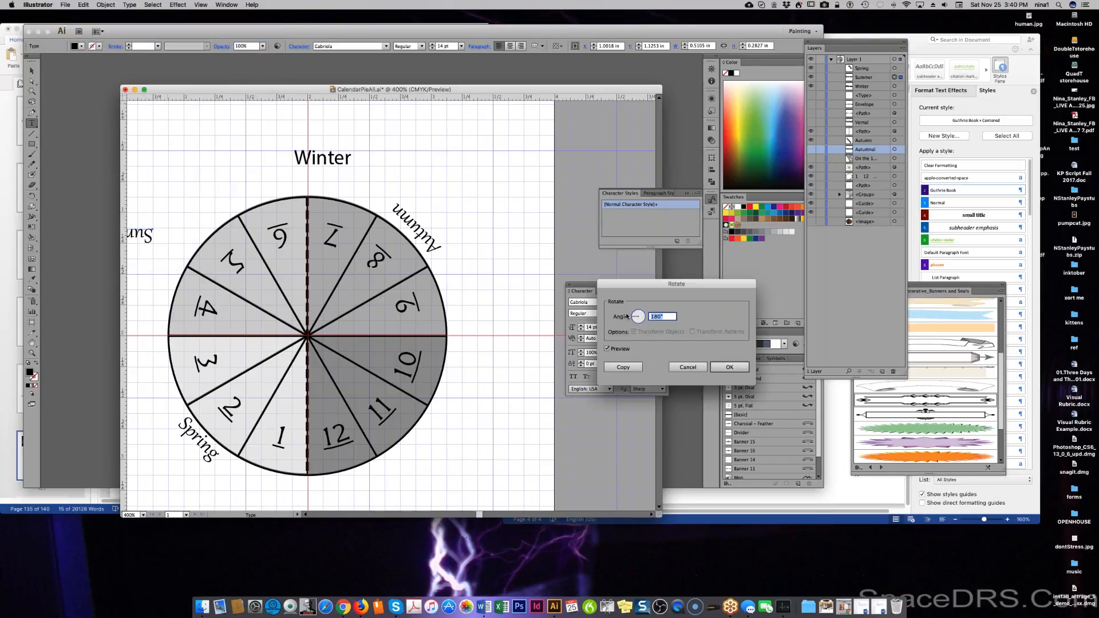
{"action": "type", "text": "45"}
{"action": "left_click", "coordinate": [616, 347]}
{"action": "left_click", "coordinate": [607, 349]}
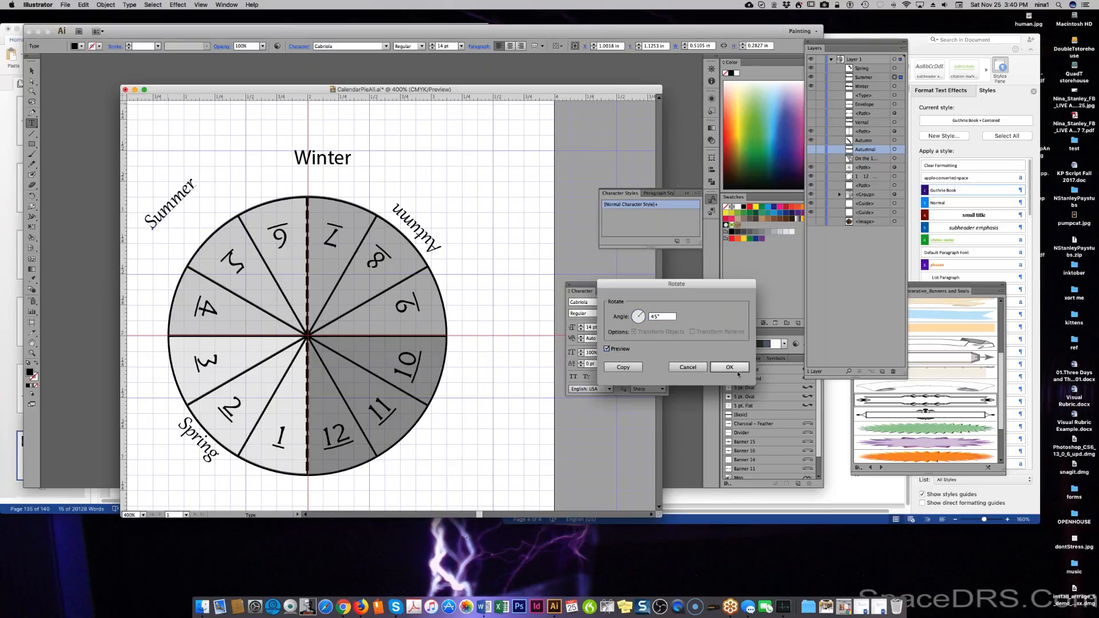
{"action": "left_click", "coordinate": [730, 367]}
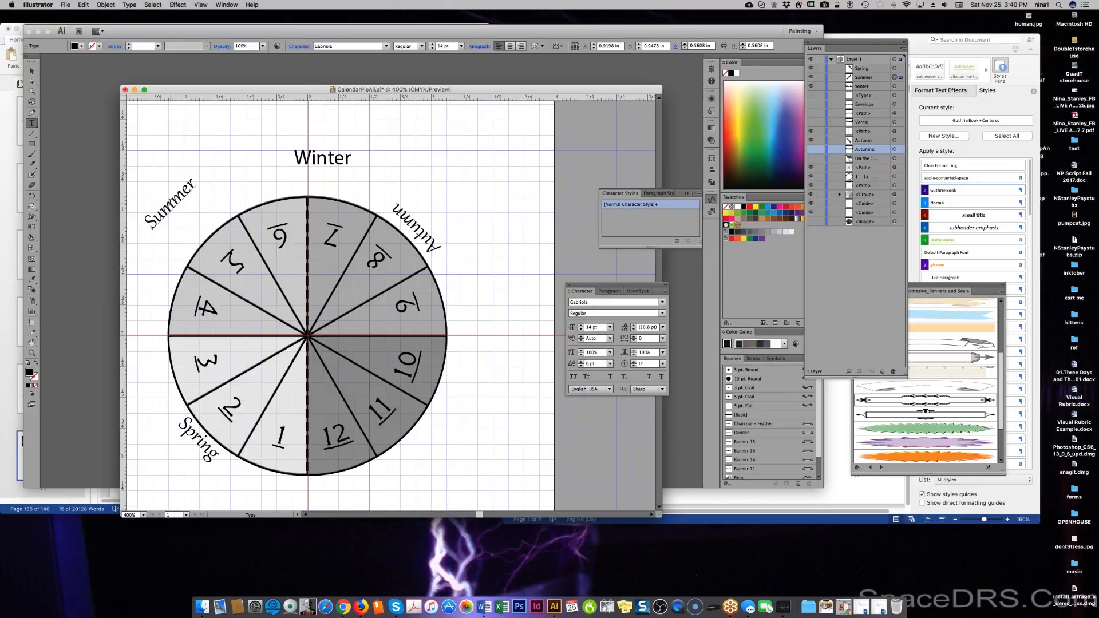
{"action": "left_click_drag", "start_coordinate": [170, 206], "coordinate": [199, 232]}
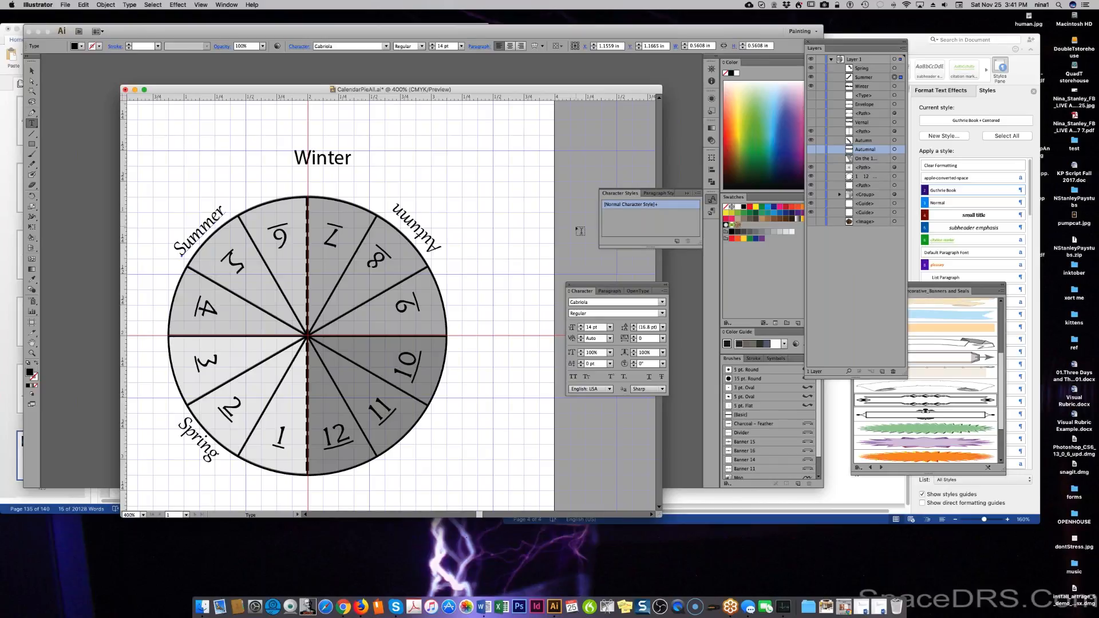
Select the Autumn label and start rotating it, then cancel the rotation.
{"action": "key", "text": "super"}
{"action": "left_click", "coordinate": [414, 226], "text": "super"}
{"action": "left_click", "coordinate": [129, 4]}
{"action": "mouse_move", "coordinate": [143, 7]}
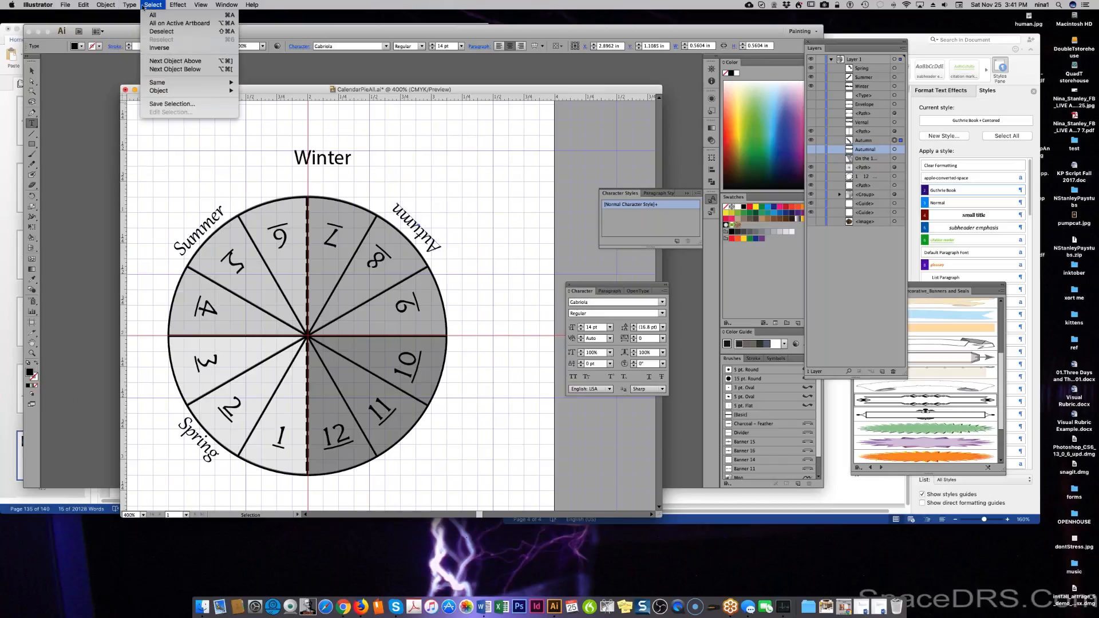
{"action": "mouse_move", "coordinate": [106, 5]}
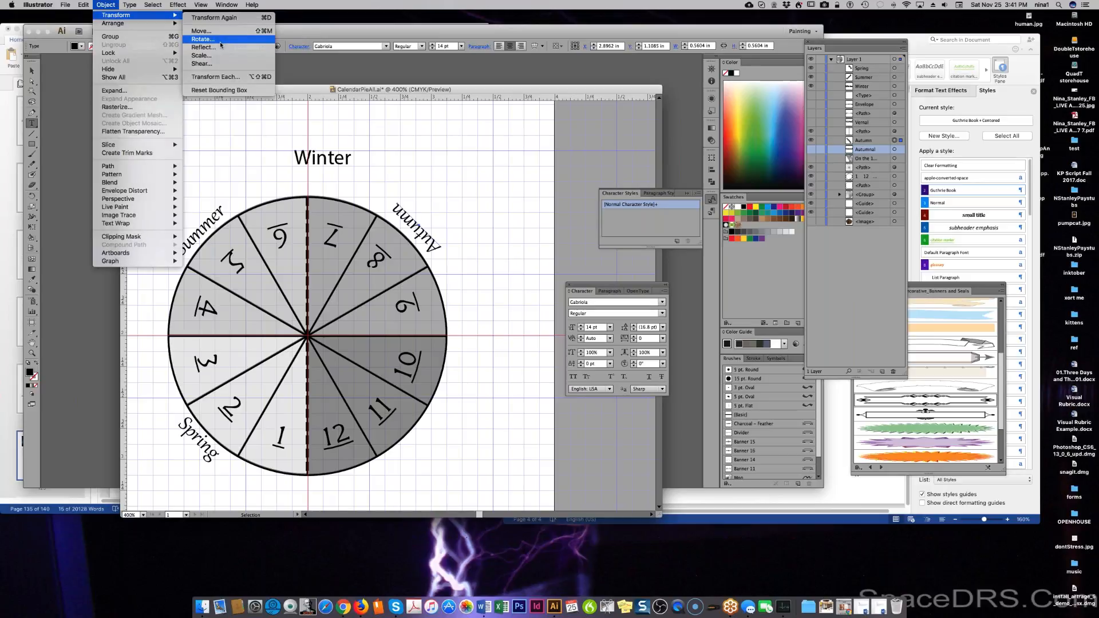
{"action": "left_click", "coordinate": [220, 38]}
{"action": "type", "text": "180"}
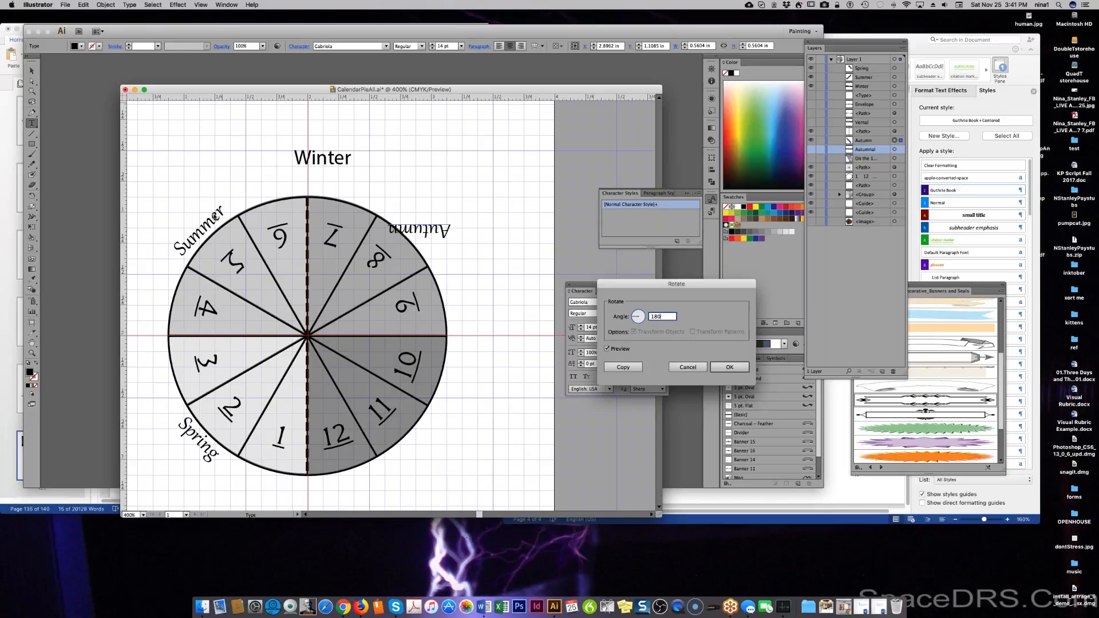
{"action": "left_click", "coordinate": [687, 368]}
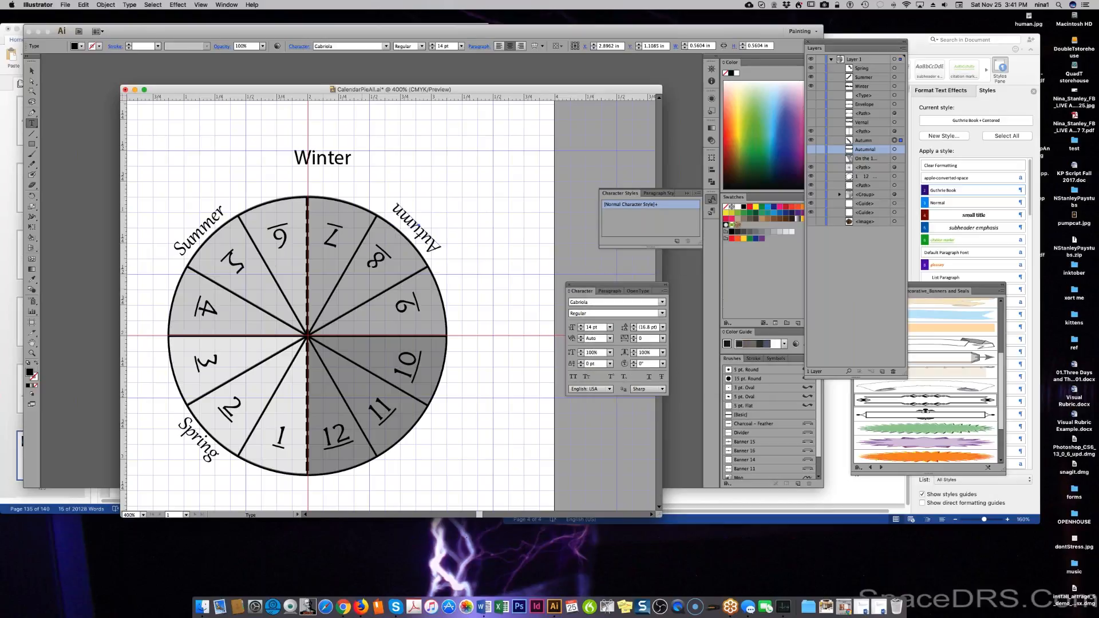
Rotate Summer 180° and move it up along the pie's edge above wedges 5 and 6.
{"action": "left_click", "coordinate": [202, 230], "text": "super"}
{"action": "left_click", "coordinate": [109, 5]}
{"action": "mouse_move", "coordinate": [153, 16]}
{"action": "left_click", "coordinate": [198, 40]}
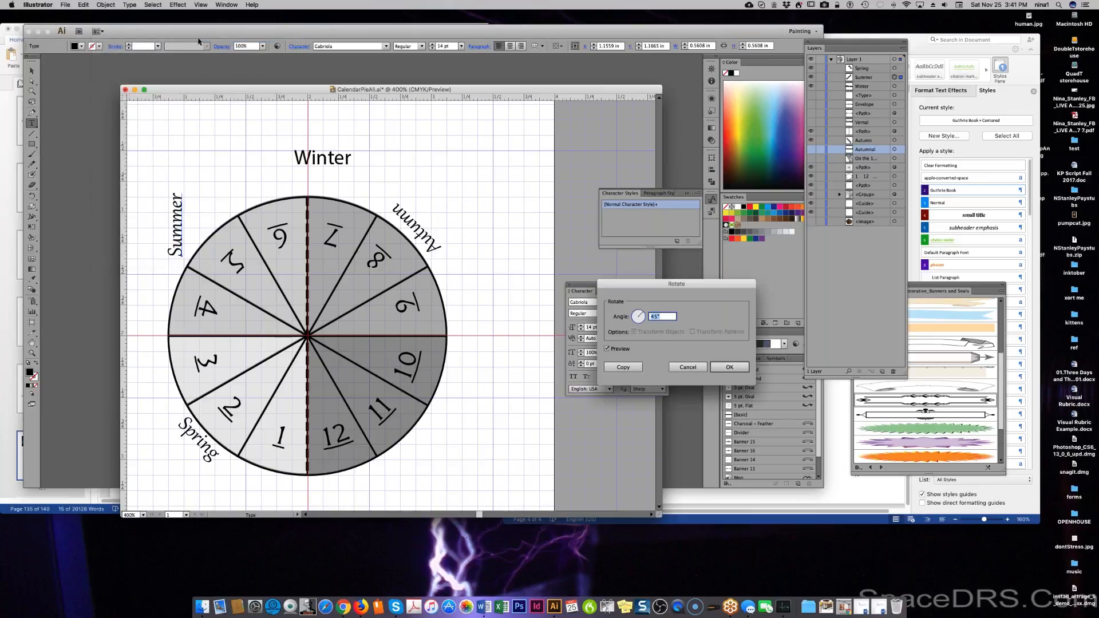
{"action": "type", "text": "180"}
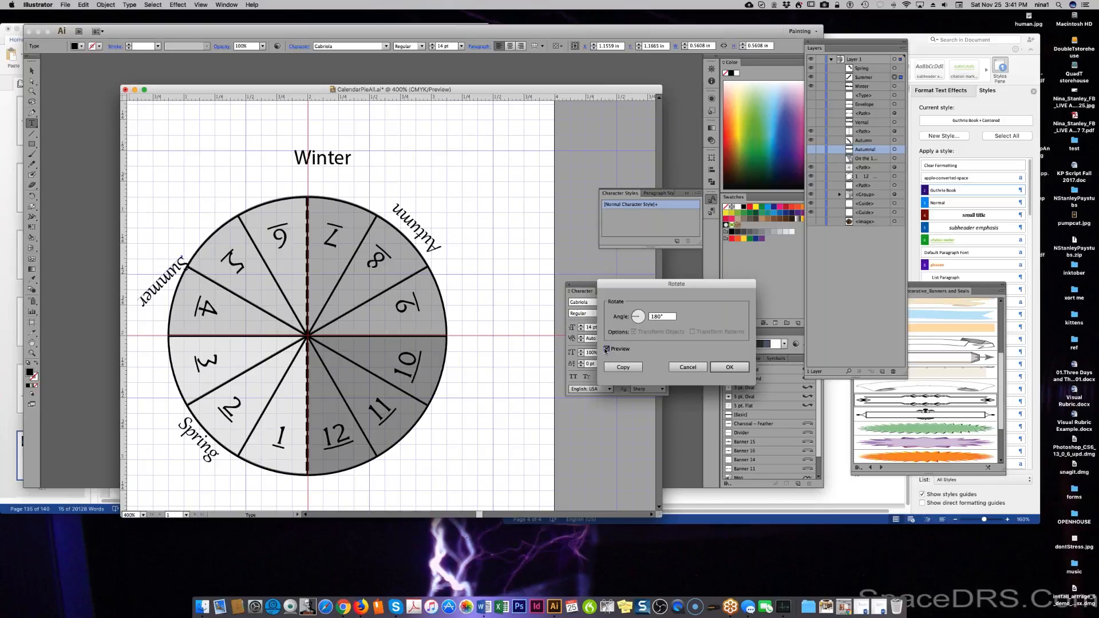
{"action": "left_click", "coordinate": [605, 348]}
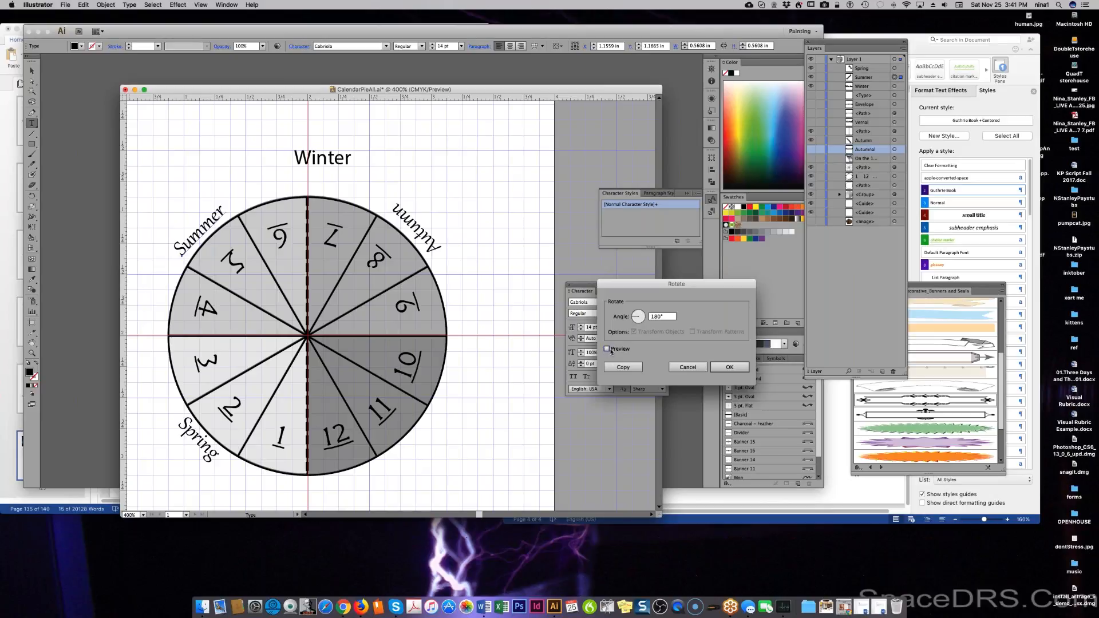
{"action": "left_click", "coordinate": [607, 348]}
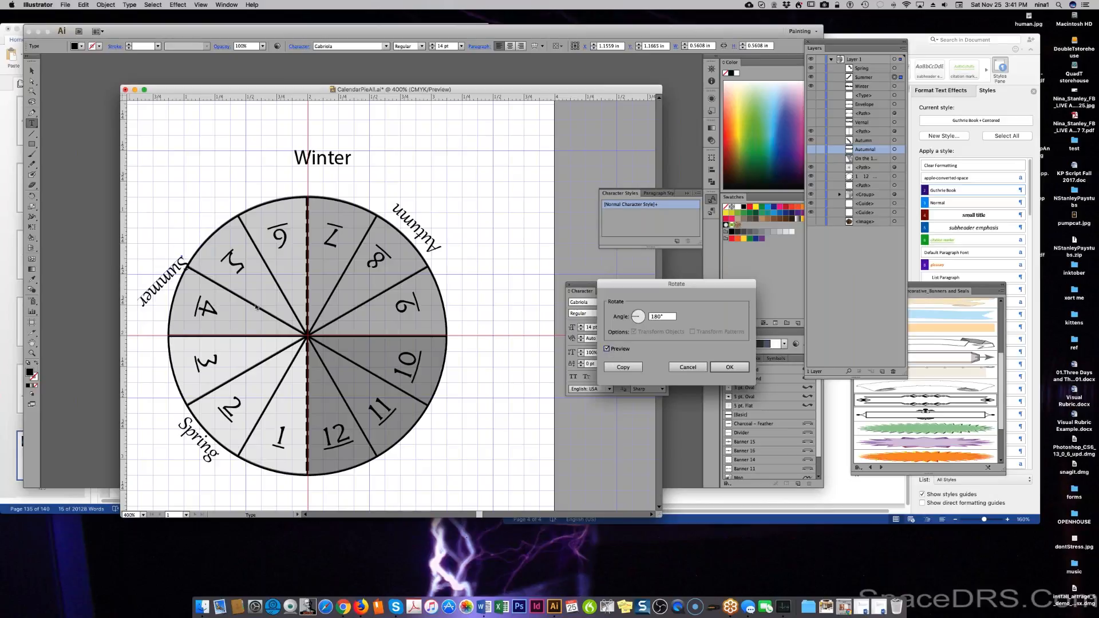
{"action": "left_click", "coordinate": [729, 367]}
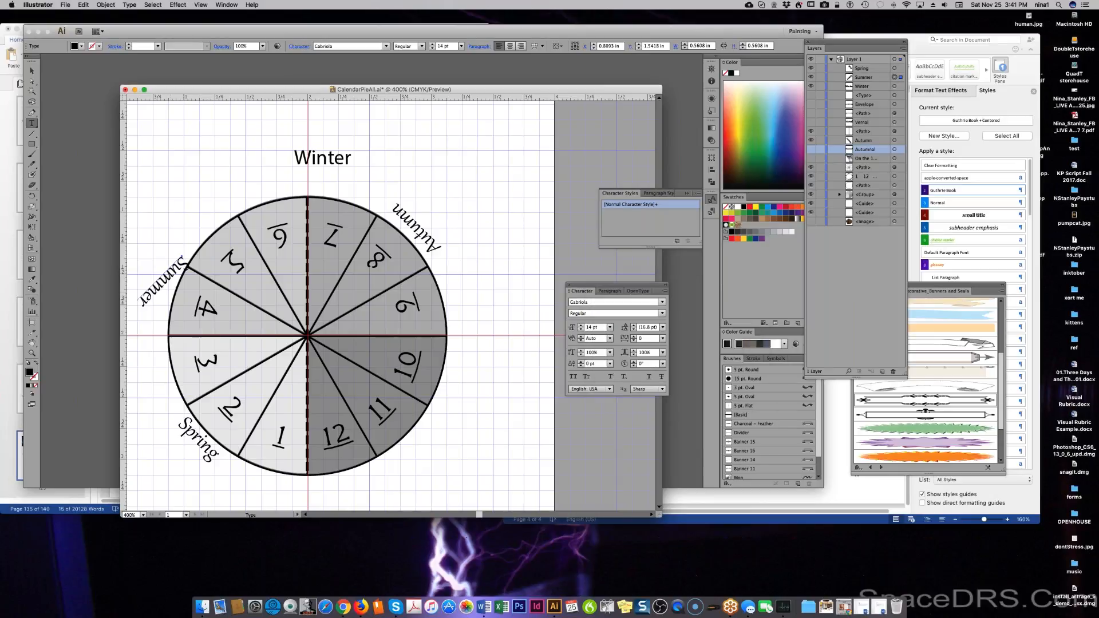
{"action": "left_click_drag", "start_coordinate": [163, 281], "coordinate": [199, 227]}
{"action": "key", "text": "t"}
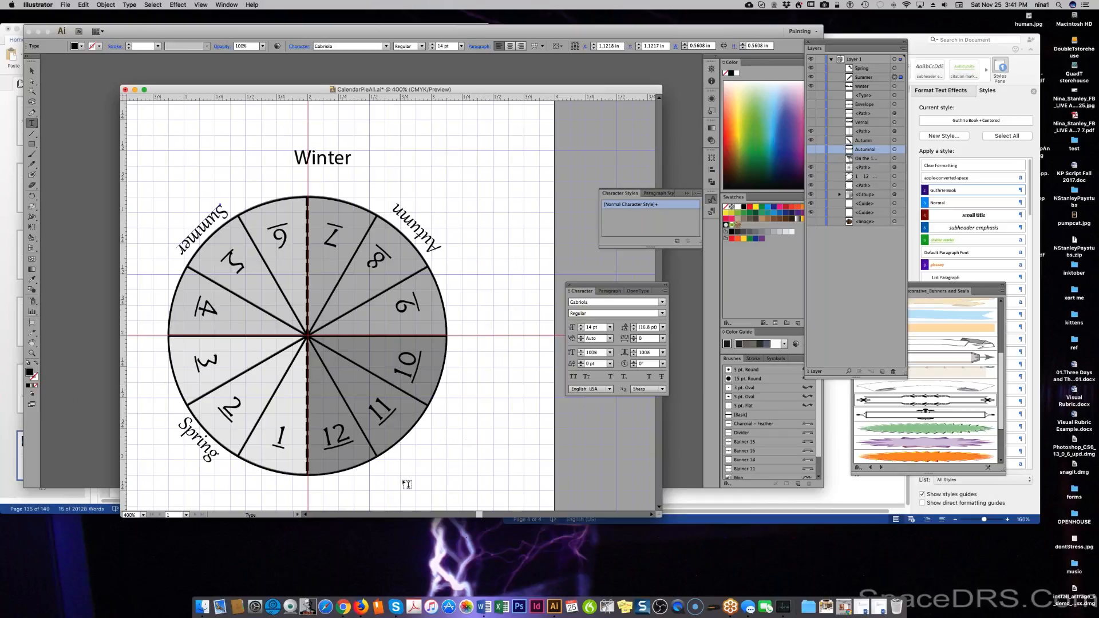
Set the Winter label to Gabriola at 14 pt to match the other seasons.
{"action": "double_click", "coordinate": [324, 155]}
{"action": "left_click", "coordinate": [386, 47]}
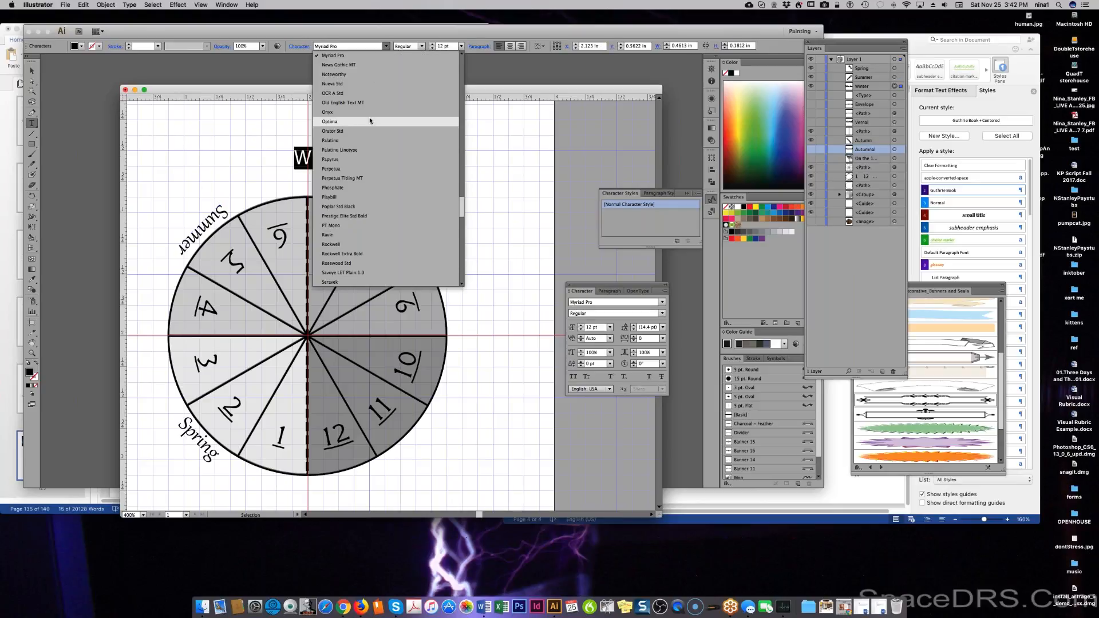
{"action": "scroll", "coordinate": [370, 120], "scroll_direction": "up", "scroll_amount": 10}
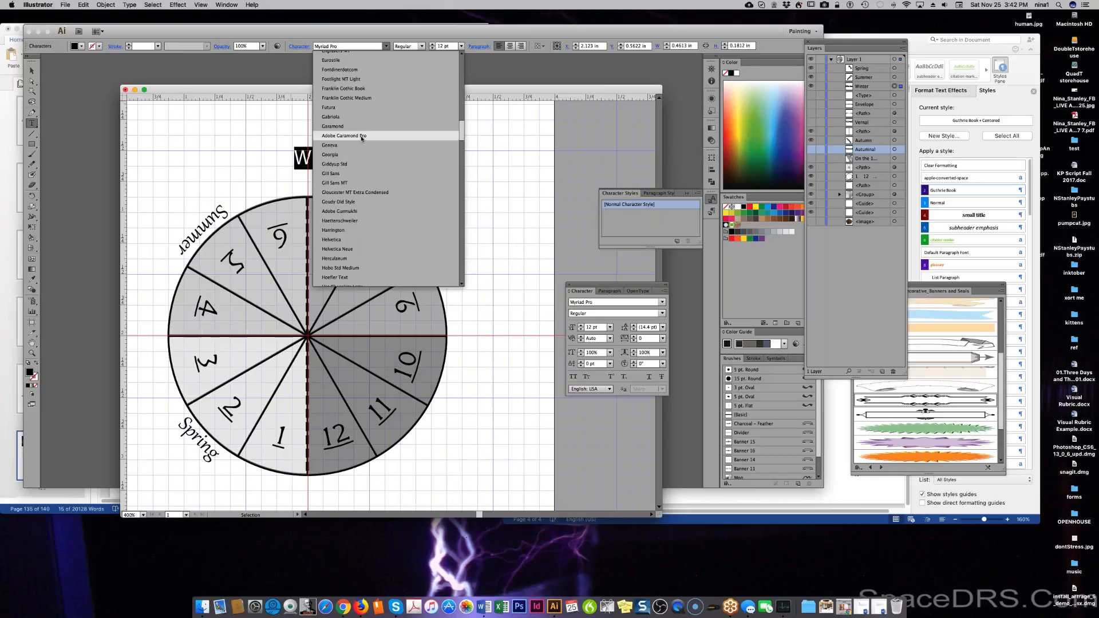
{"action": "left_click", "coordinate": [363, 117]}
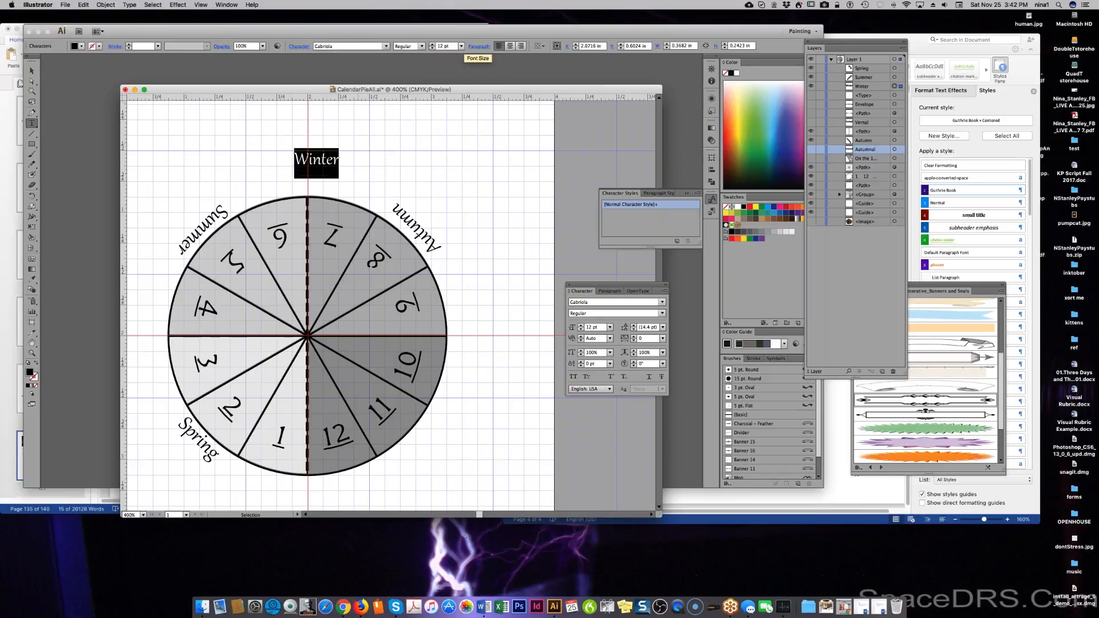
{"action": "left_click", "coordinate": [461, 46]}
{"action": "left_click", "coordinate": [472, 134]}
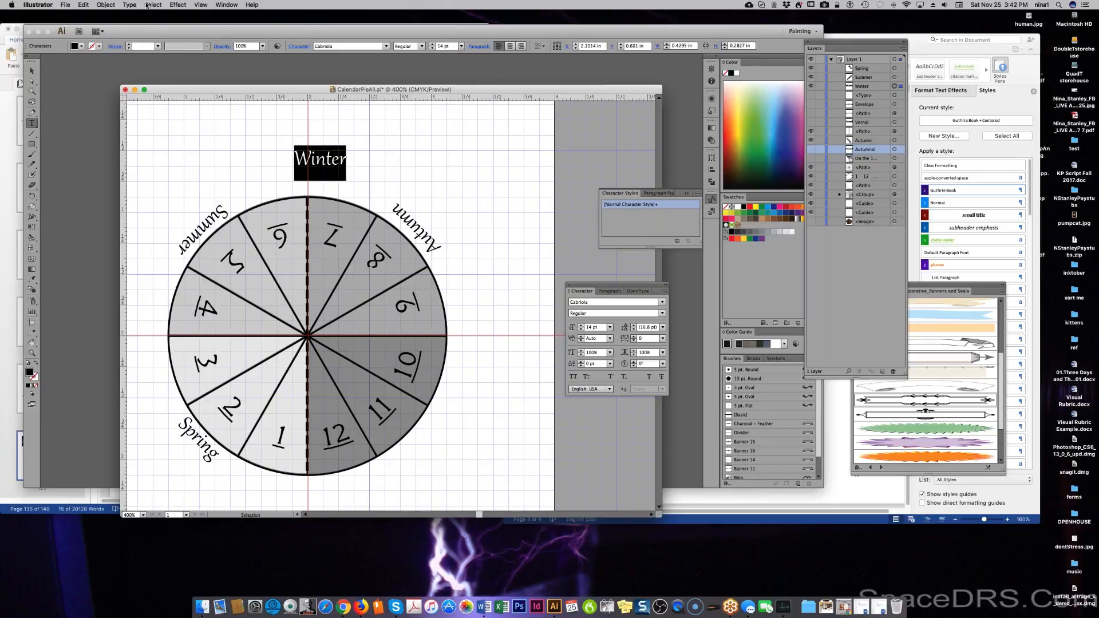
{"action": "left_click", "coordinate": [105, 5]}
{"action": "mouse_move", "coordinate": [107, 15]}
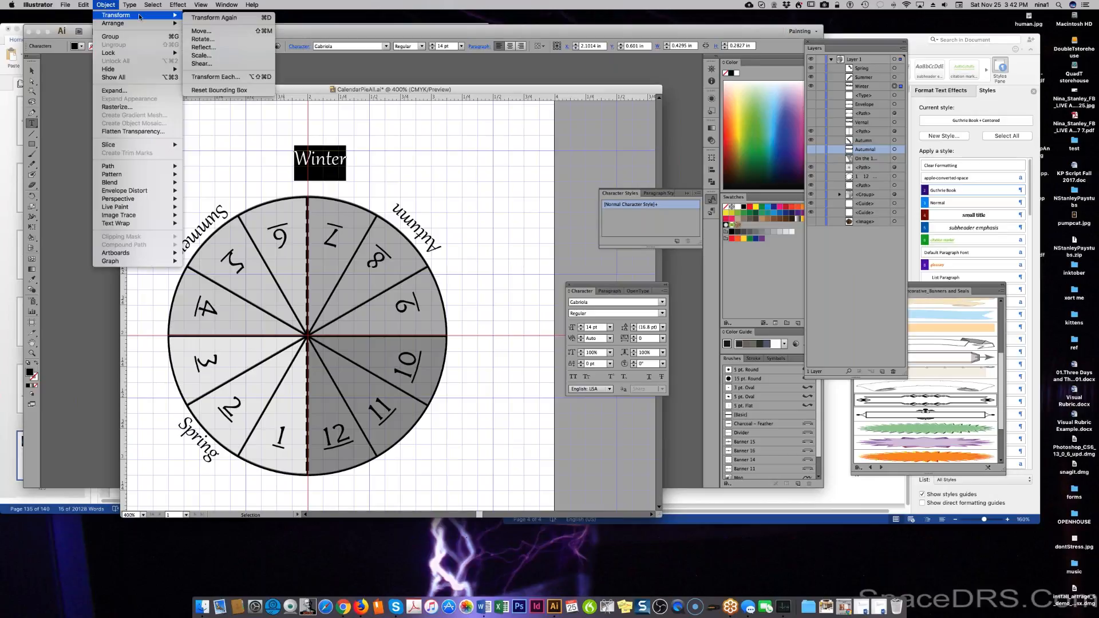
Rotate Winter 45°, move it beside wedges 11 and 12, and save the file.
{"action": "left_click", "coordinate": [217, 39]}
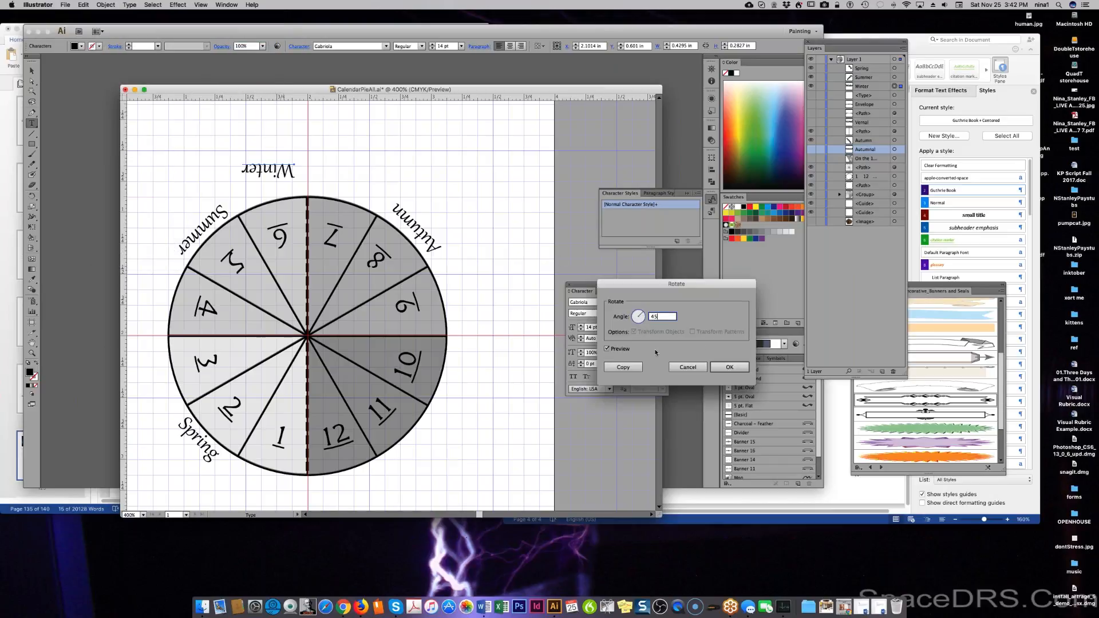
{"action": "left_click", "coordinate": [620, 348]}
{"action": "left_click", "coordinate": [619, 346]}
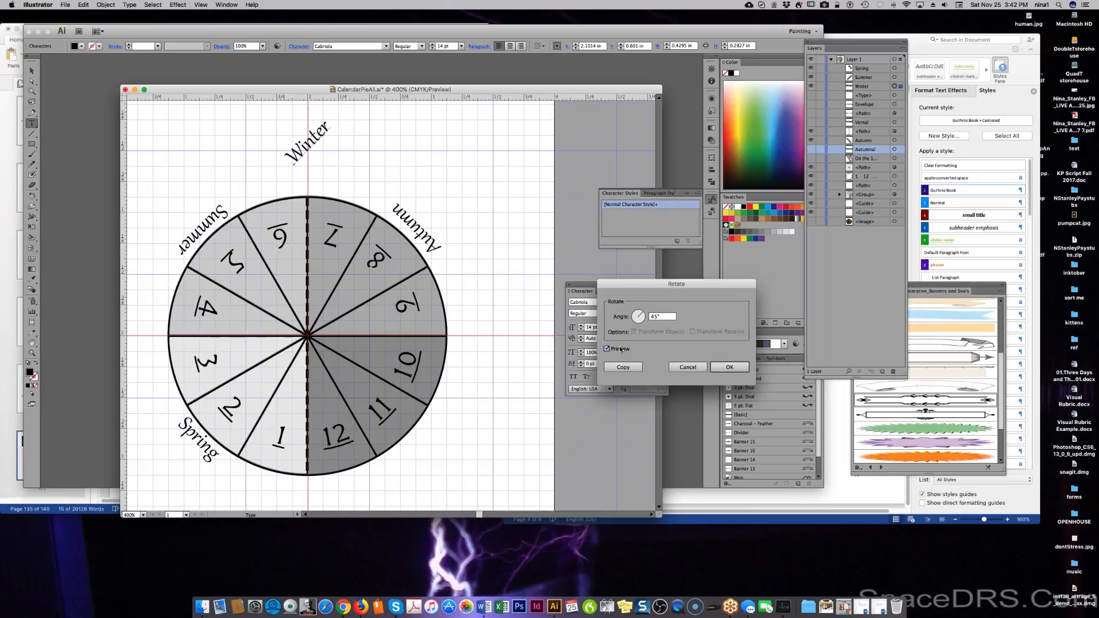
{"action": "left_click", "coordinate": [729, 368]}
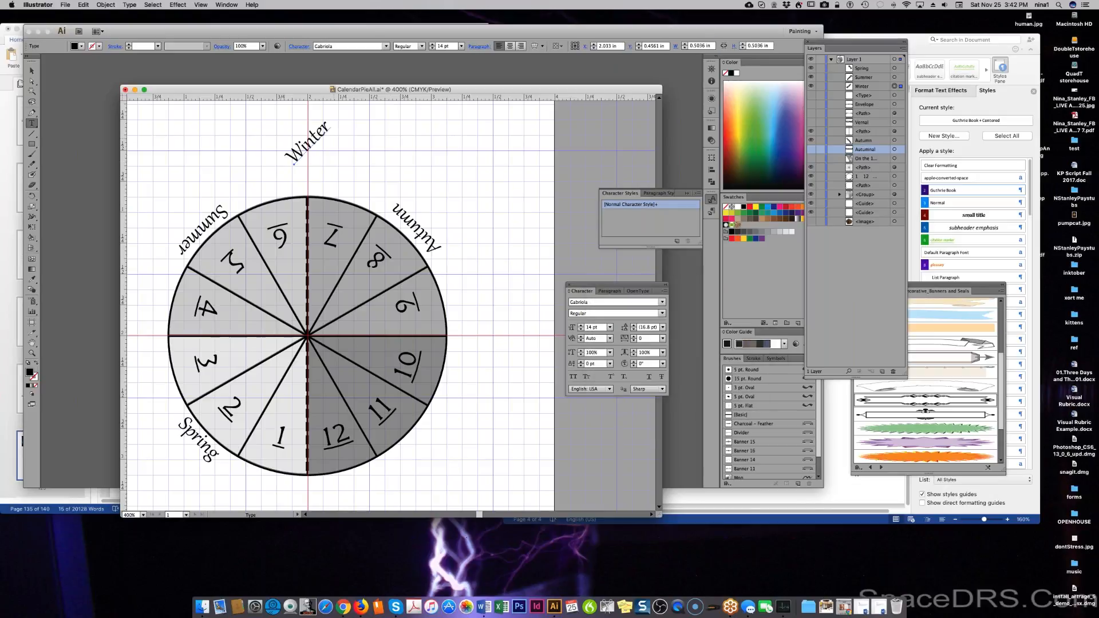
{"action": "key", "text": "super"}
{"action": "left_click_drag", "start_coordinate": [317, 127], "coordinate": [400, 465]}
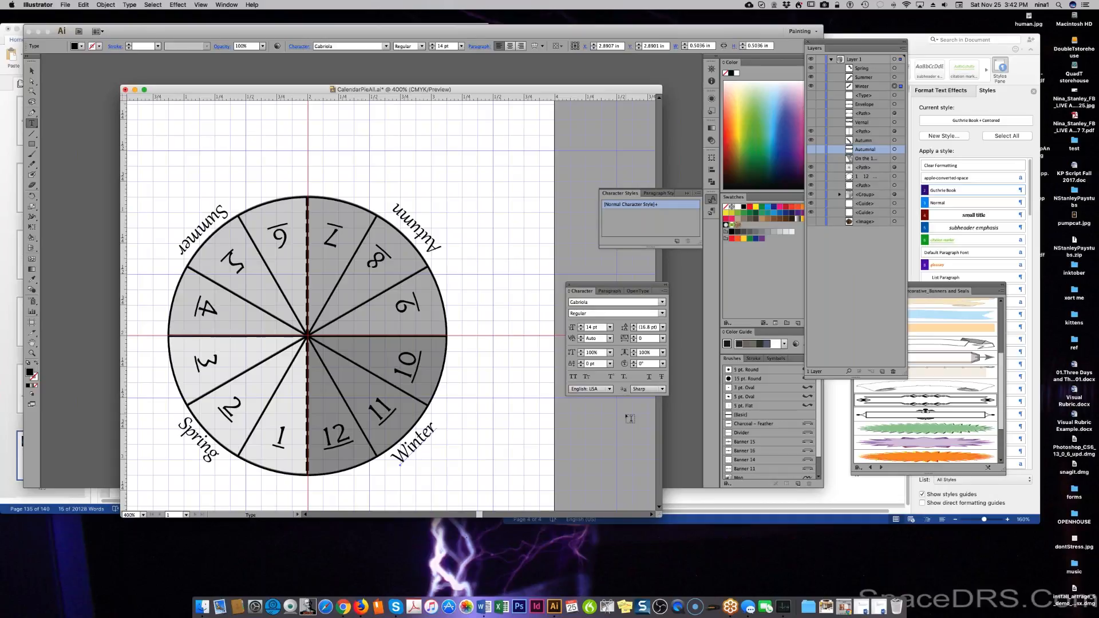
{"action": "key", "text": "super"}
{"action": "key", "text": "super+s"}
Export the wheel as the JPEG CalendarPieSeasons at maximum quality and 300 ppi, then hide Illustrator.
{"action": "left_click", "coordinate": [67, 5]}
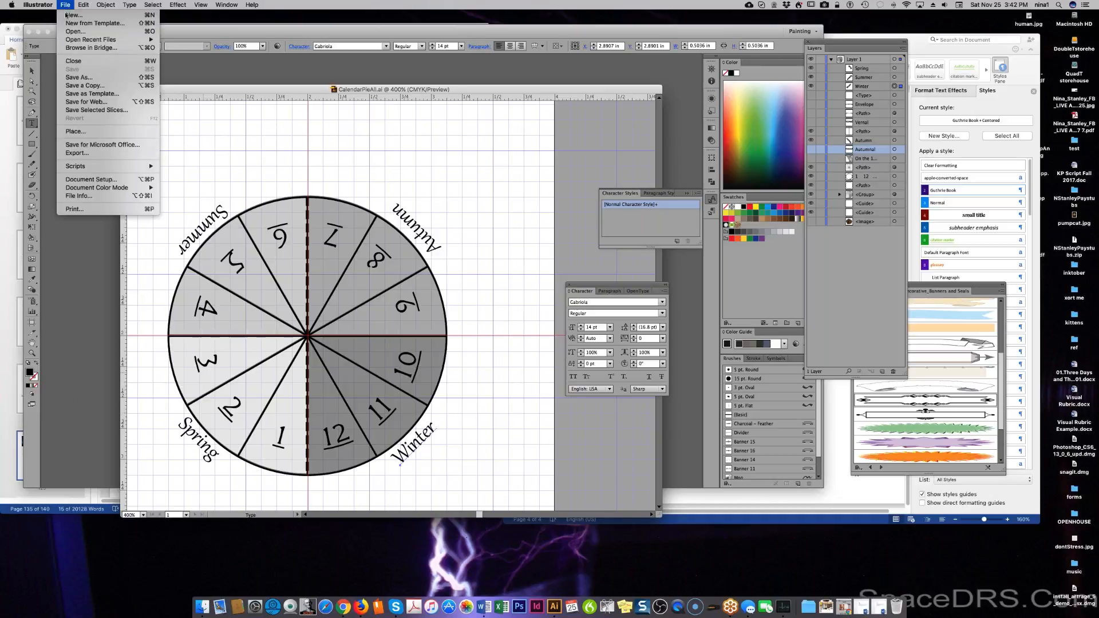
{"action": "left_click", "coordinate": [71, 153]}
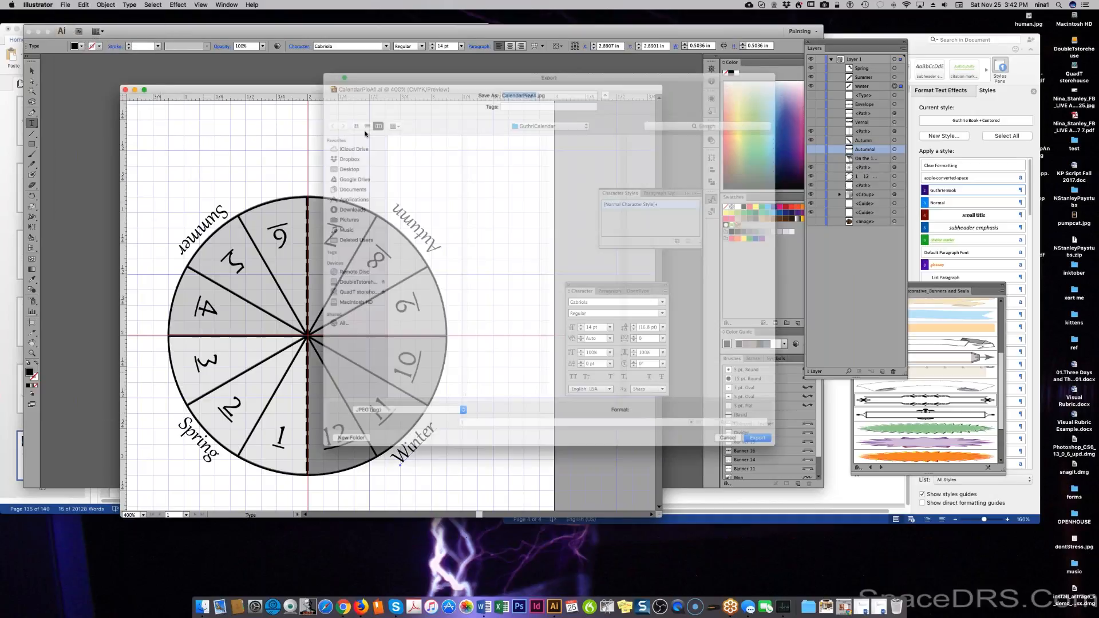
{"action": "left_click", "coordinate": [531, 79]}
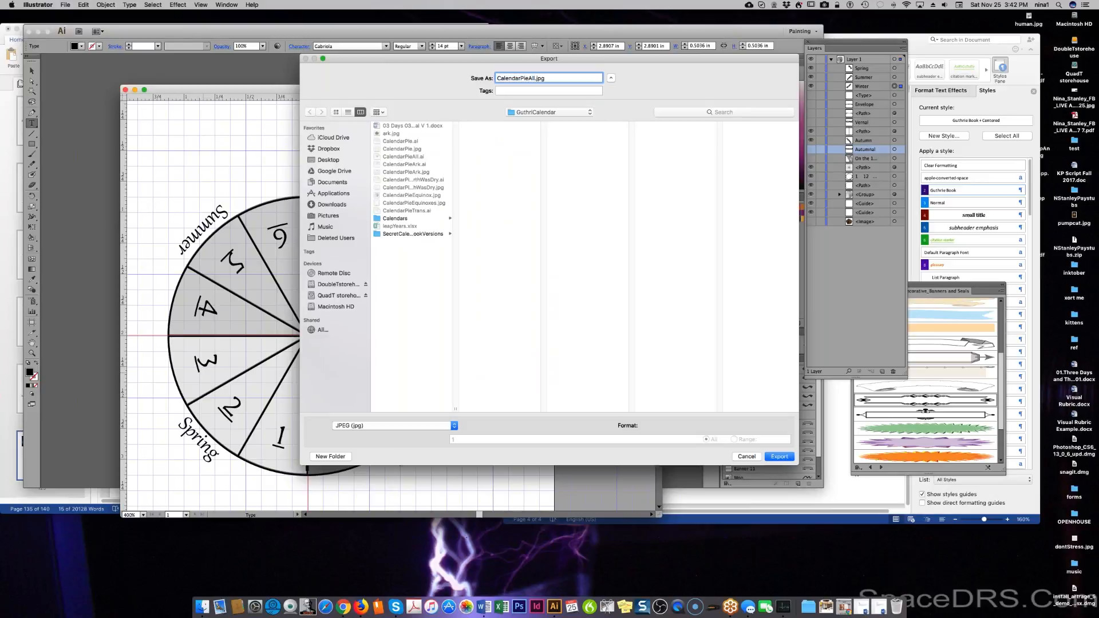
{"action": "key", "text": "BackSpace"}
{"action": "key", "text": "BackSpace"}
{"action": "key", "text": "BackSpace"}
{"action": "type", "text": "Season"}
{"action": "key", "text": "Return"}
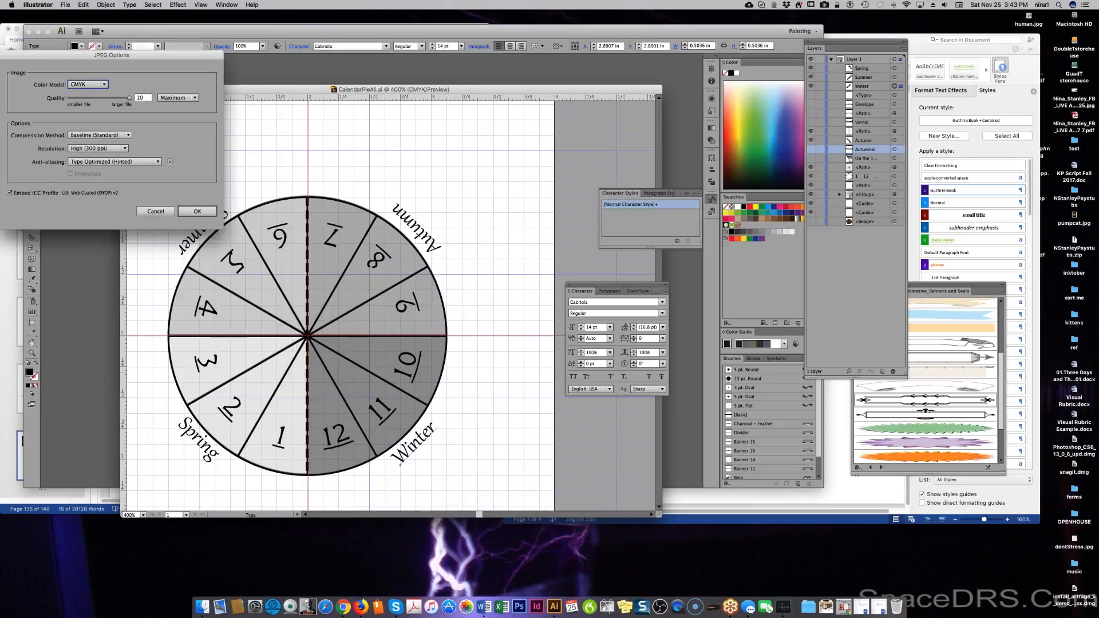
{"action": "left_click", "coordinate": [190, 211]}
{"action": "left_click", "coordinate": [38, 5]}
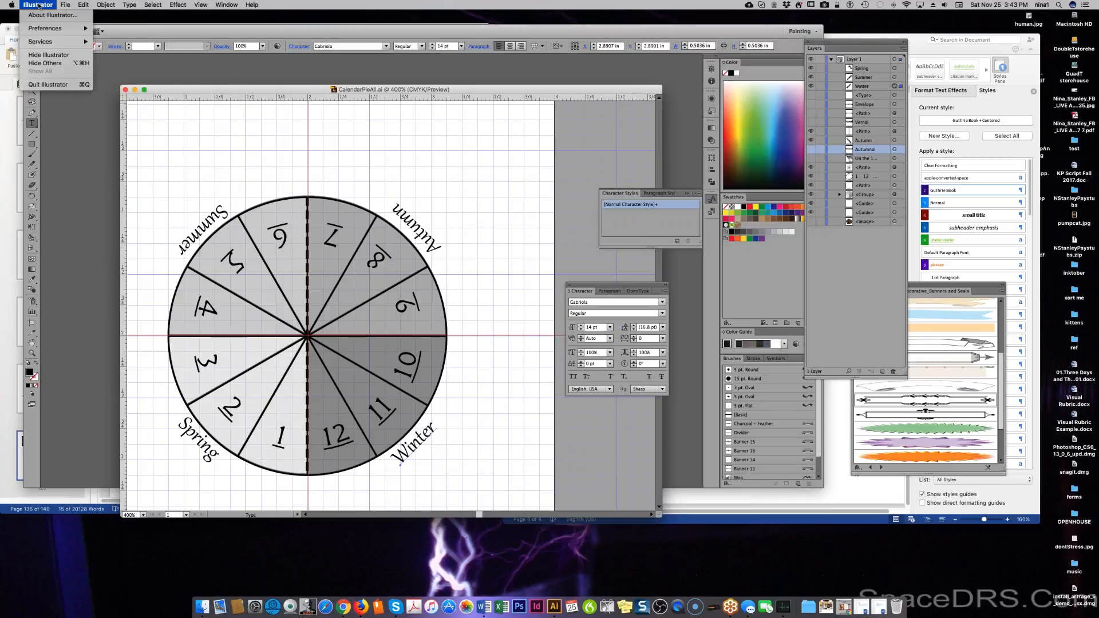
{"action": "mouse_move", "coordinate": [57, 29]}
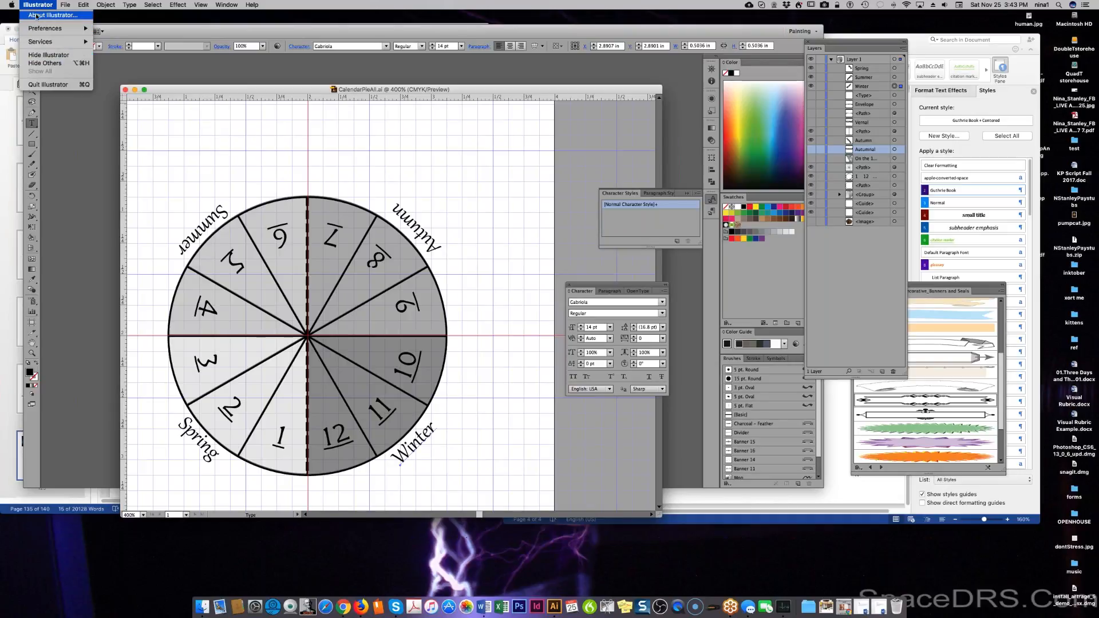
Insert CalendarPieSeasons.jpg at the blank line and resize it to 2.53 × 2.89 inches.
{"action": "left_click", "coordinate": [46, 55]}
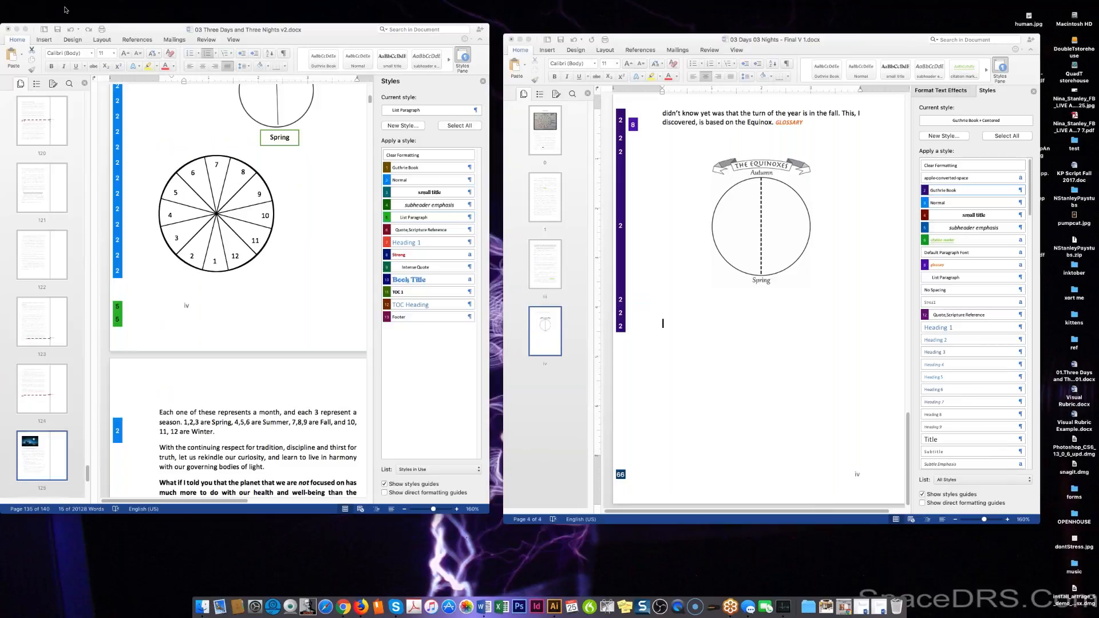
{"action": "left_click", "coordinate": [694, 320]}
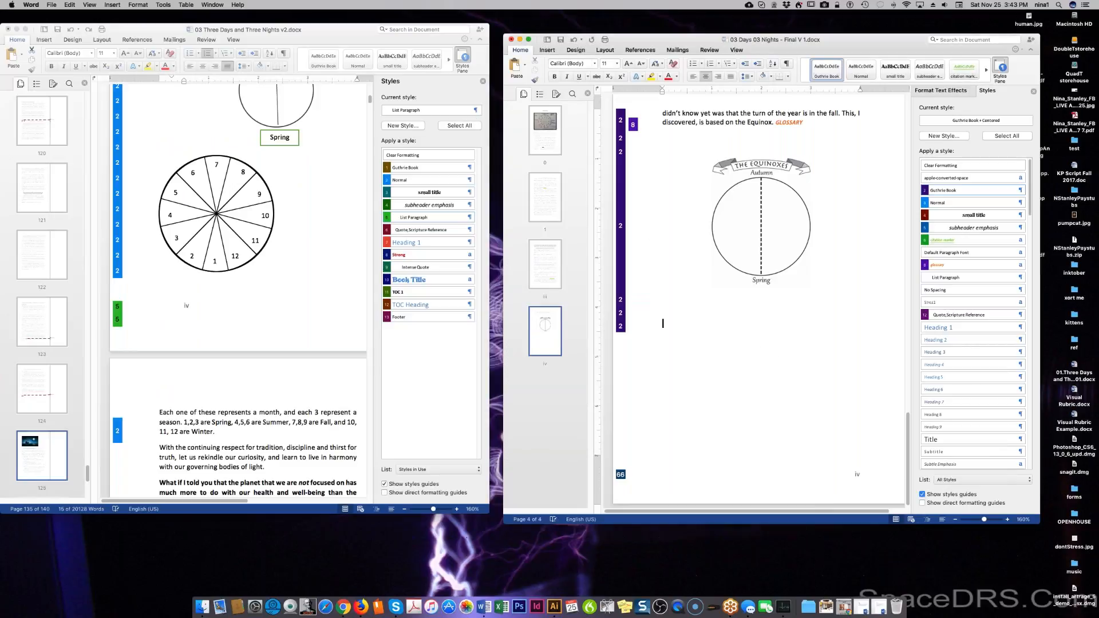
{"action": "left_click", "coordinate": [547, 49]}
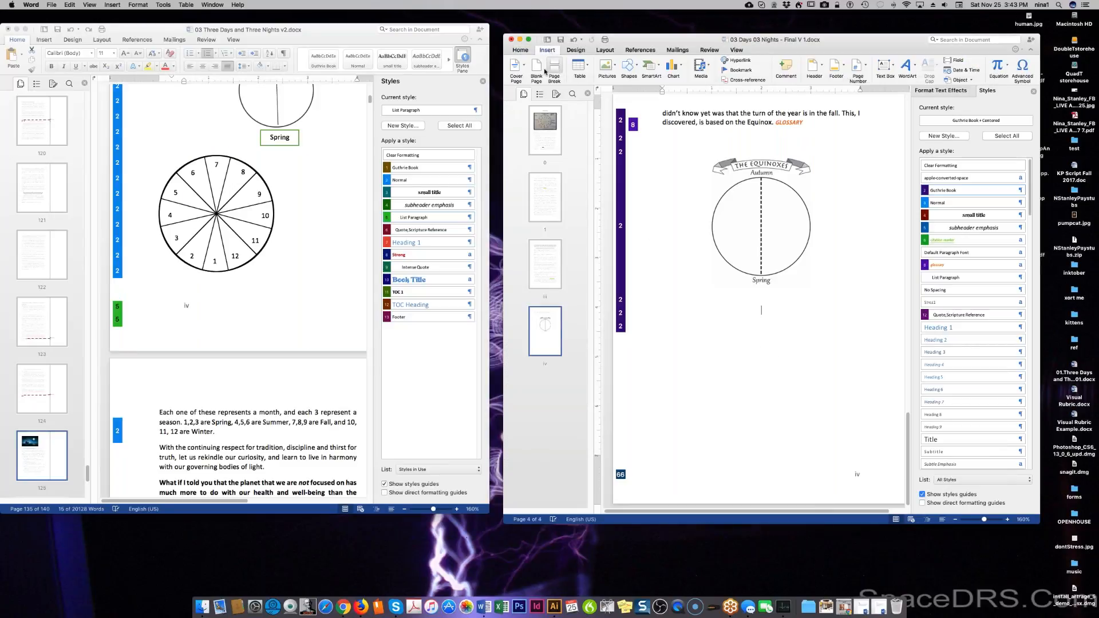
{"action": "left_click", "coordinate": [607, 66]}
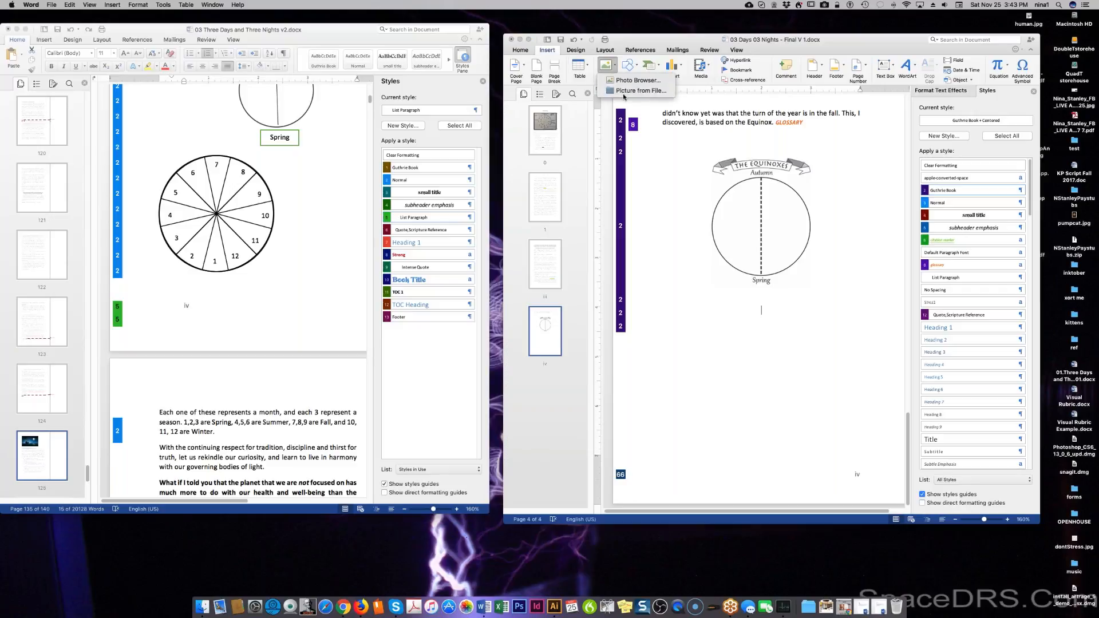
{"action": "left_click", "coordinate": [638, 91]}
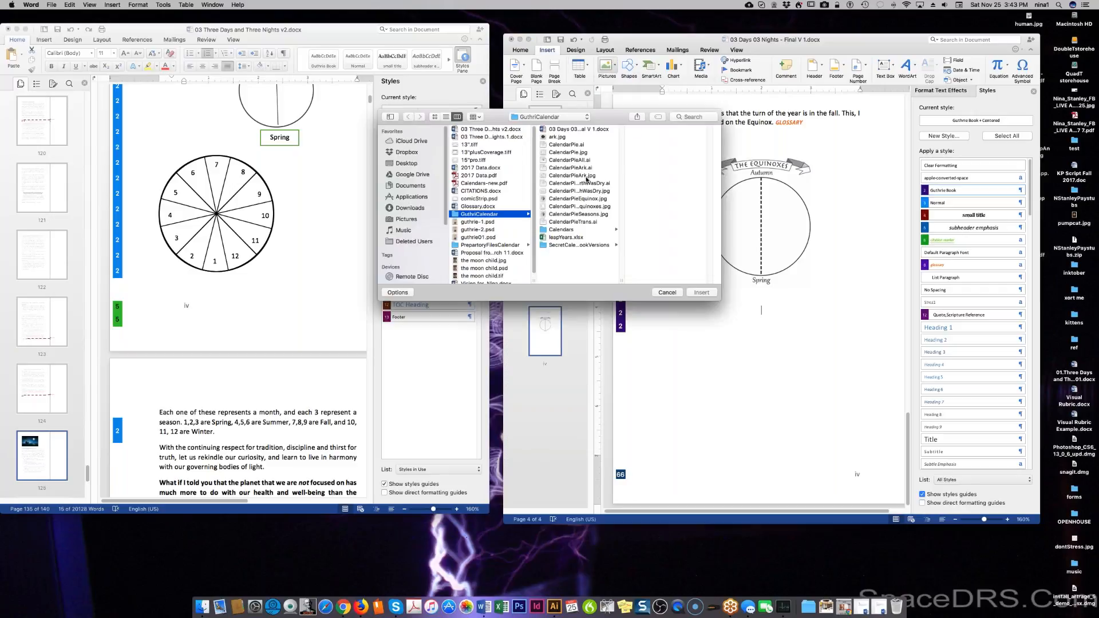
{"action": "left_click", "coordinate": [585, 214]}
{"action": "left_click", "coordinate": [701, 293]}
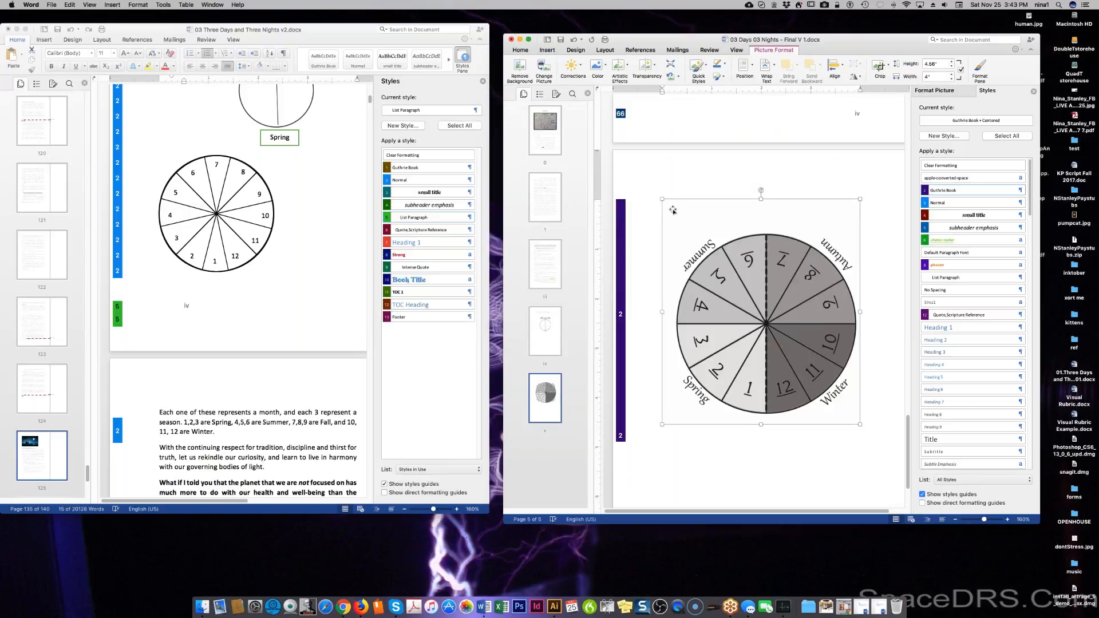
{"action": "left_click_drag", "start_coordinate": [662, 199], "coordinate": [782, 282]}
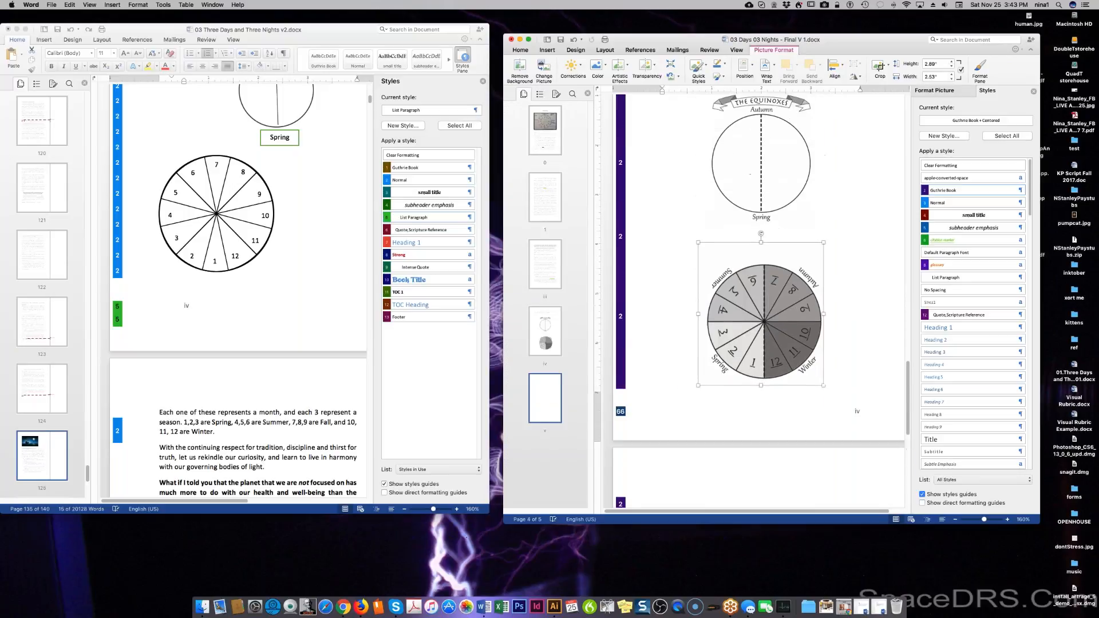
{"action": "scroll", "coordinate": [751, 174], "scroll_direction": "up", "scroll_amount": 2}
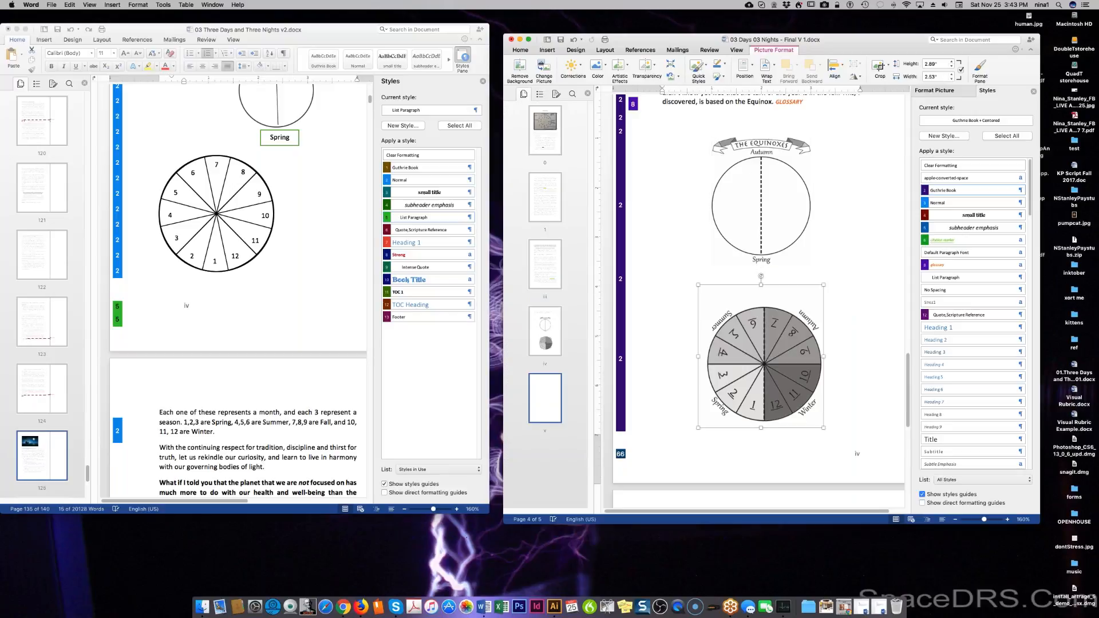
{"action": "left_click", "coordinate": [826, 422]}
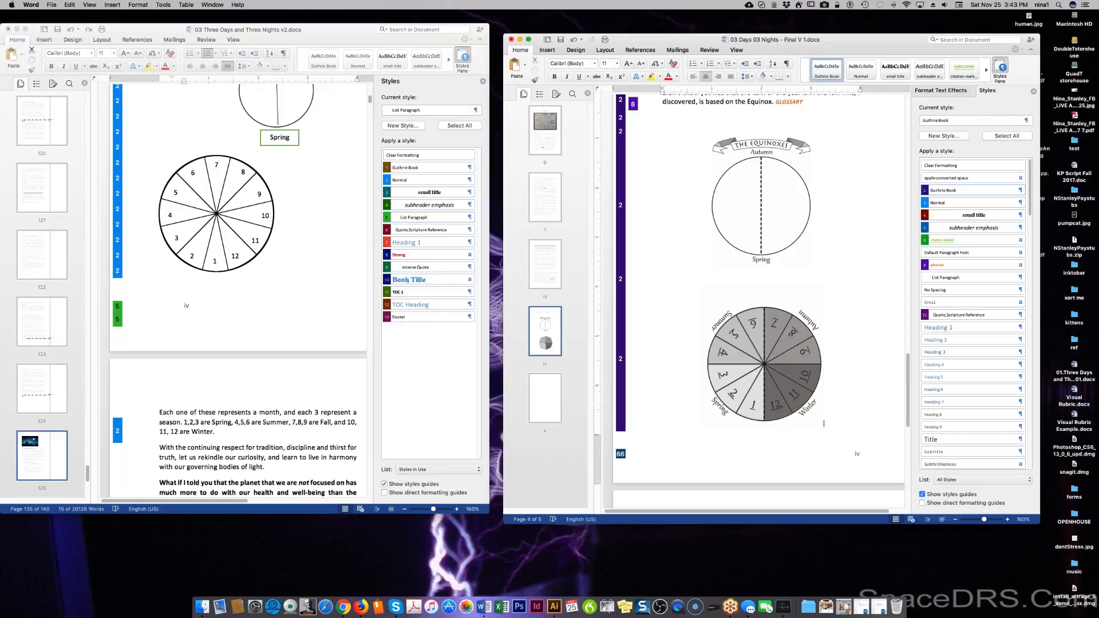
{"action": "scroll", "coordinate": [758, 286], "scroll_direction": "down", "scroll_amount": 8}
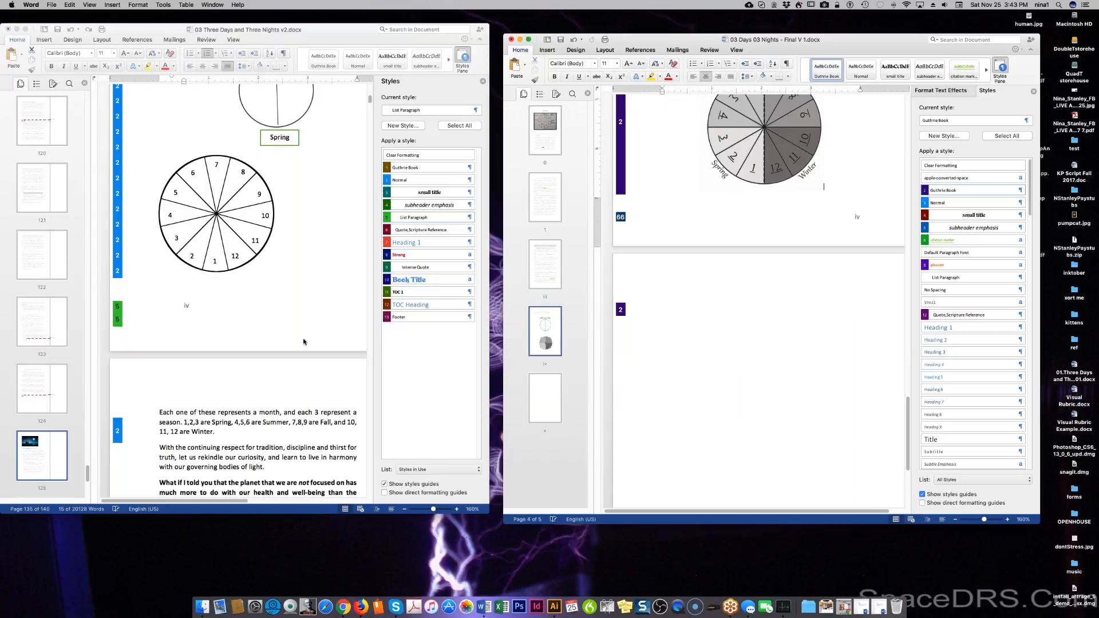
{"action": "left_click", "coordinate": [242, 395]}
{"action": "scroll", "coordinate": [711, 253], "scroll_direction": "up", "scroll_amount": 5}
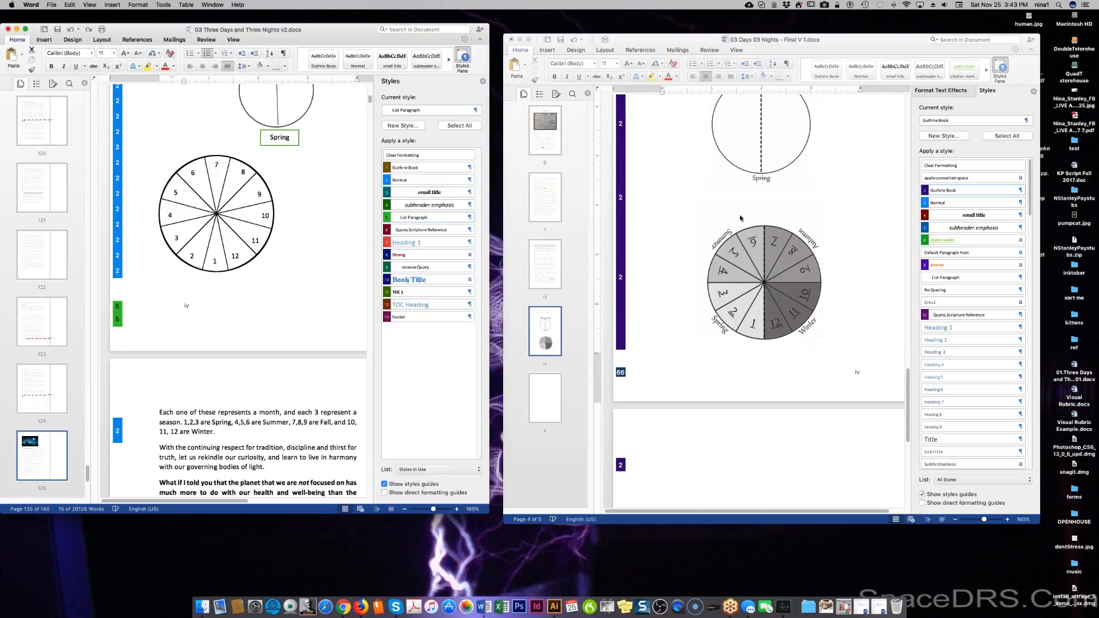
{"action": "scroll", "coordinate": [740, 218], "scroll_direction": "up", "scroll_amount": 2}
{"action": "left_click", "coordinate": [771, 285]}
{"action": "left_click", "coordinate": [770, 312]}
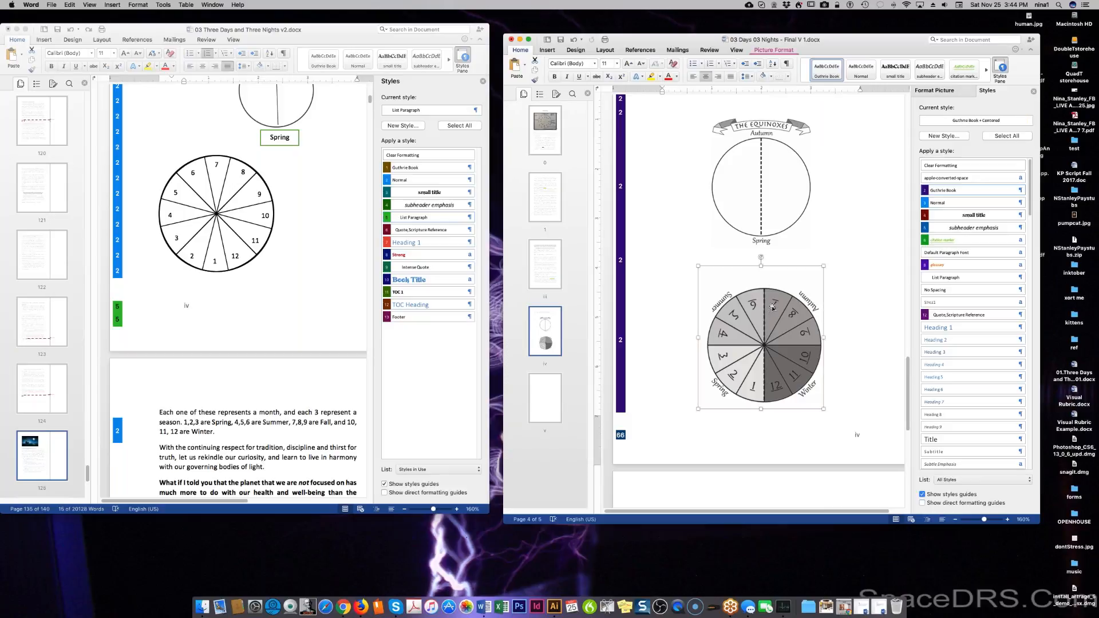
{"action": "left_click", "coordinate": [276, 422]}
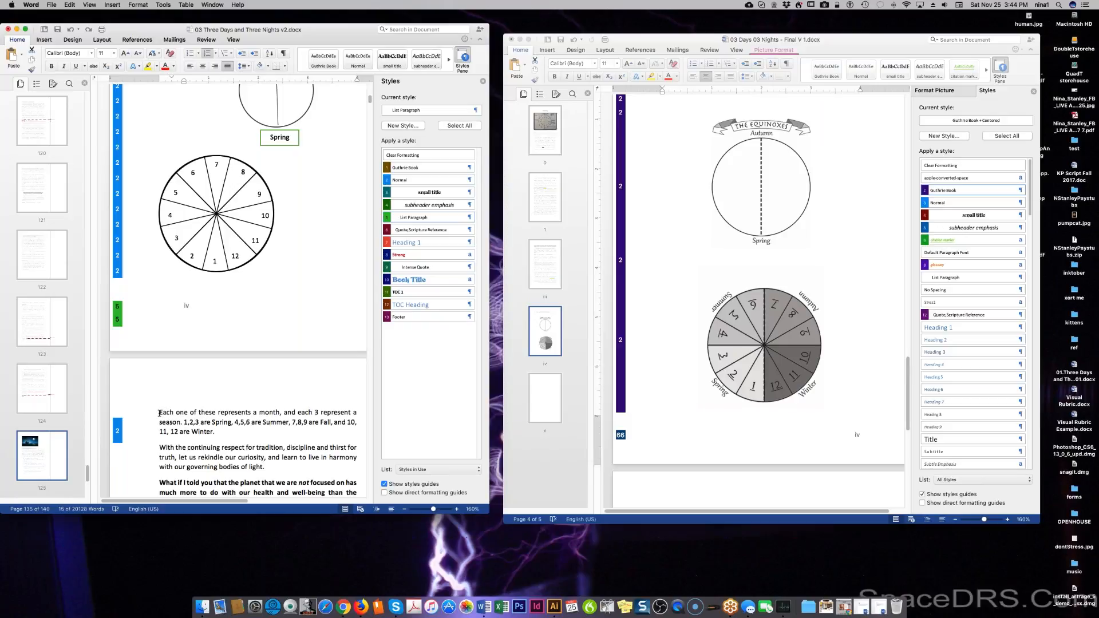
Copy the draft text from 'Each one of these represents a month' to 'man-made customs.'.
{"action": "left_click_drag", "start_coordinate": [159, 412], "coordinate": [337, 456]}
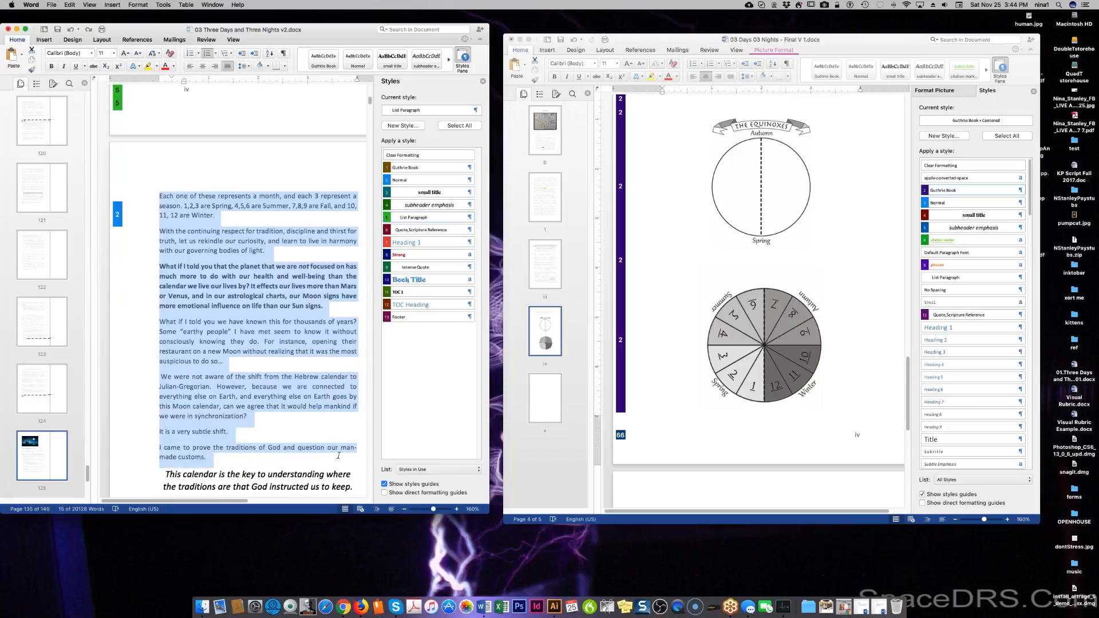
{"action": "right_click", "coordinate": [218, 354]}
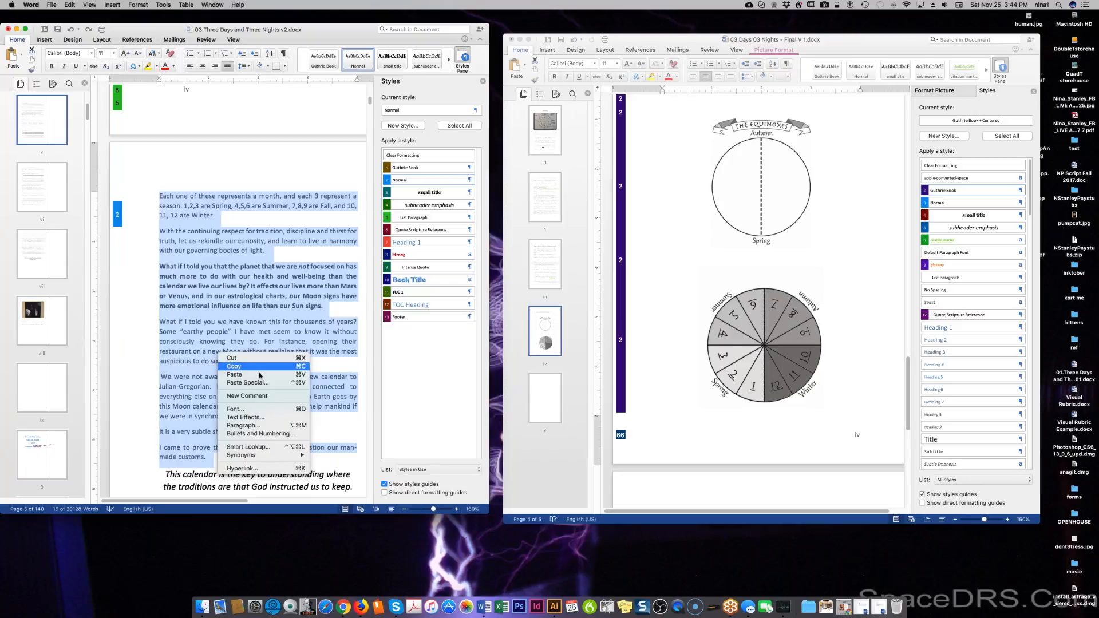
{"action": "left_click", "coordinate": [258, 367]}
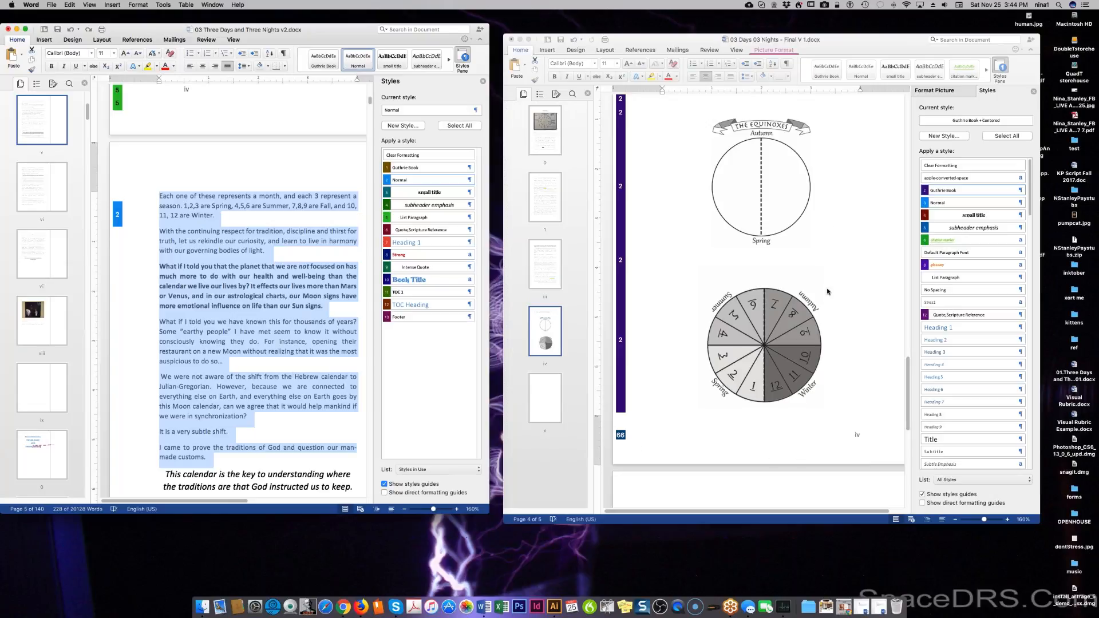
{"action": "scroll", "coordinate": [858, 383], "scroll_direction": "down", "scroll_amount": 4}
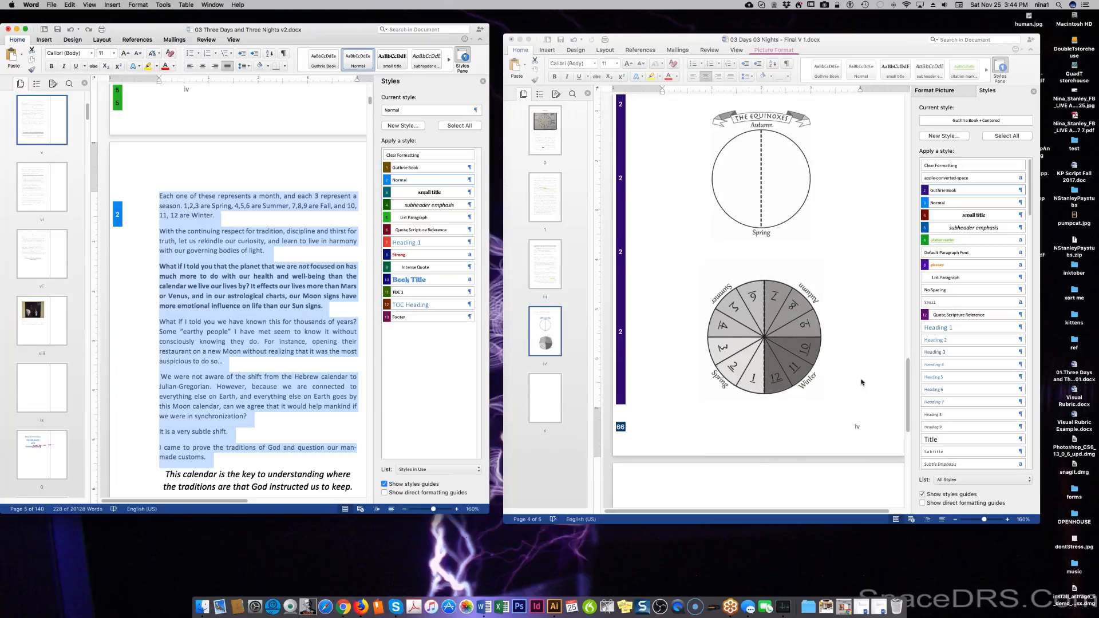
{"action": "left_click", "coordinate": [725, 418]}
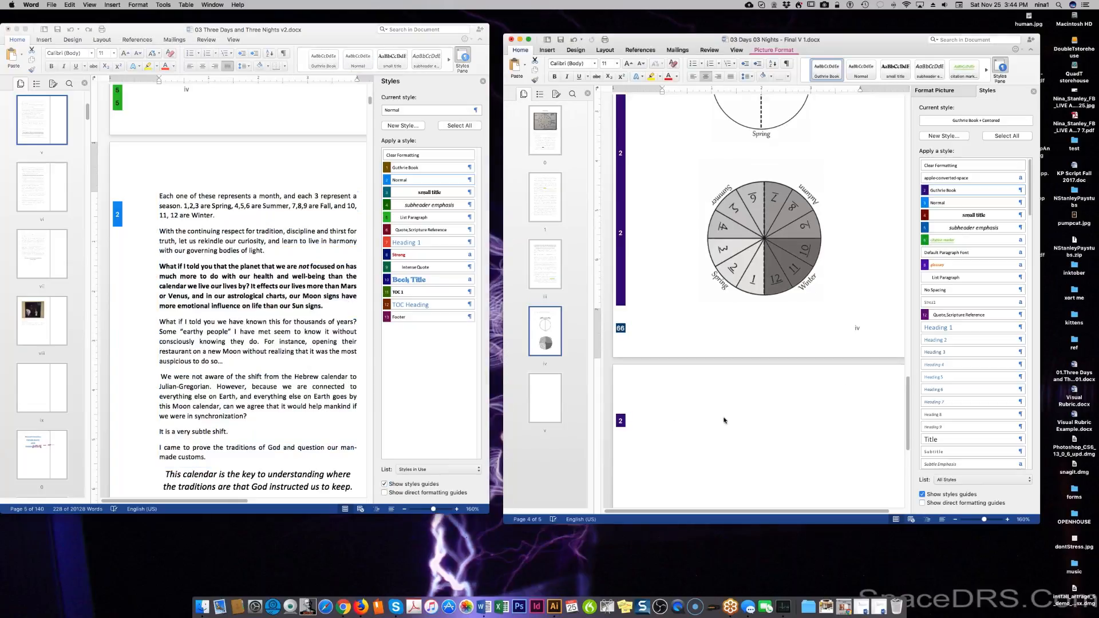
Paste the copied Moon-calendar passage as unformatted text onto the blank page 5.
{"action": "right_click", "coordinate": [726, 417]}
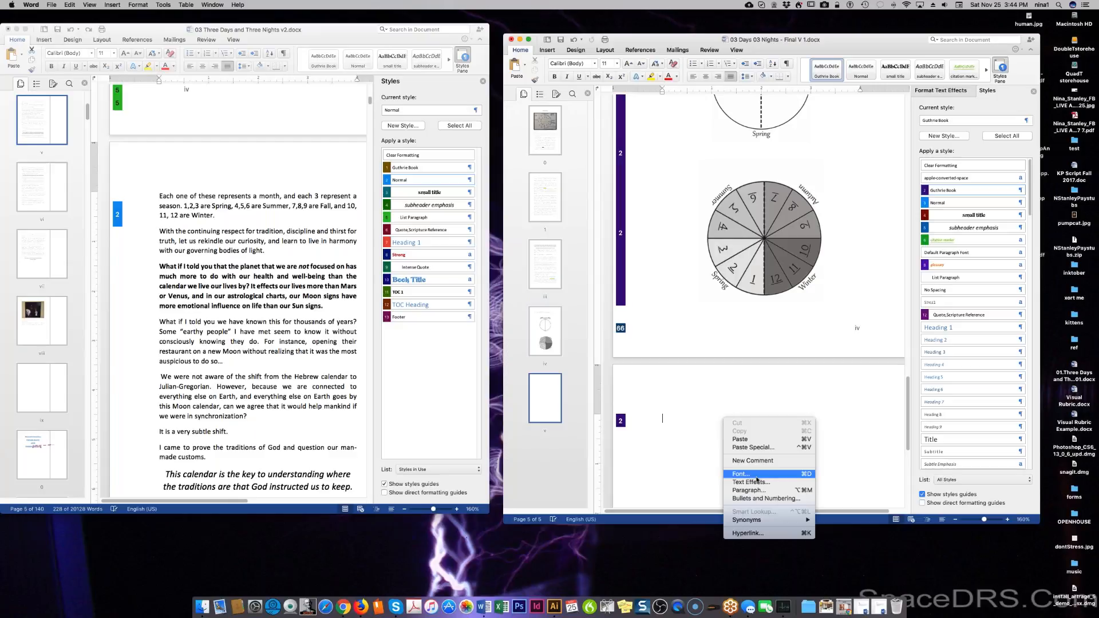
{"action": "left_click", "coordinate": [764, 447]}
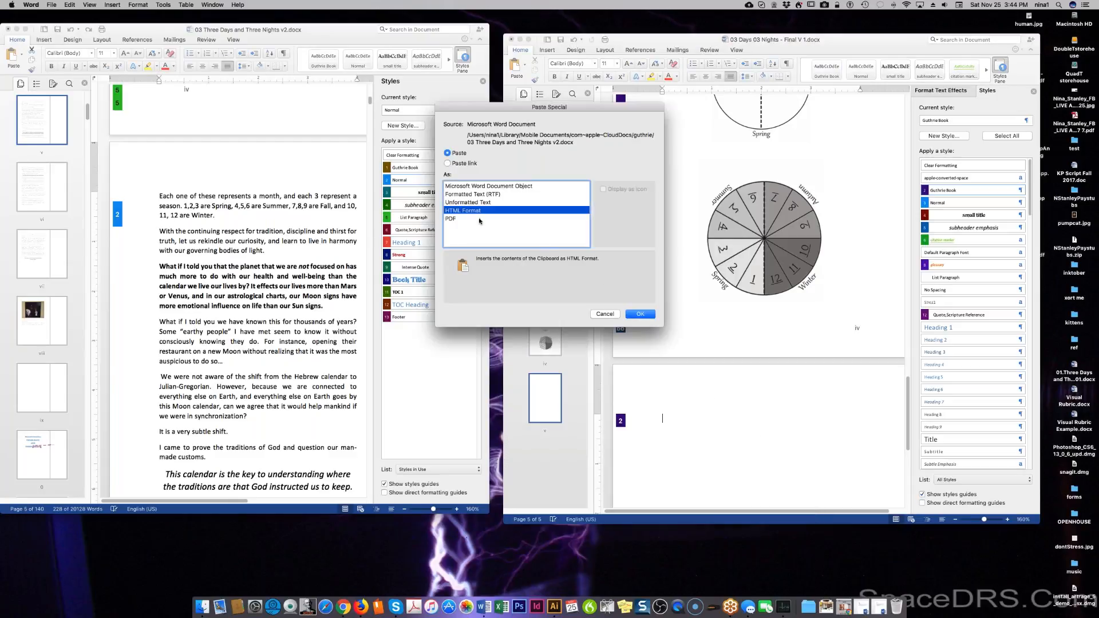
{"action": "left_click", "coordinate": [479, 202]}
{"action": "left_click", "coordinate": [639, 314]}
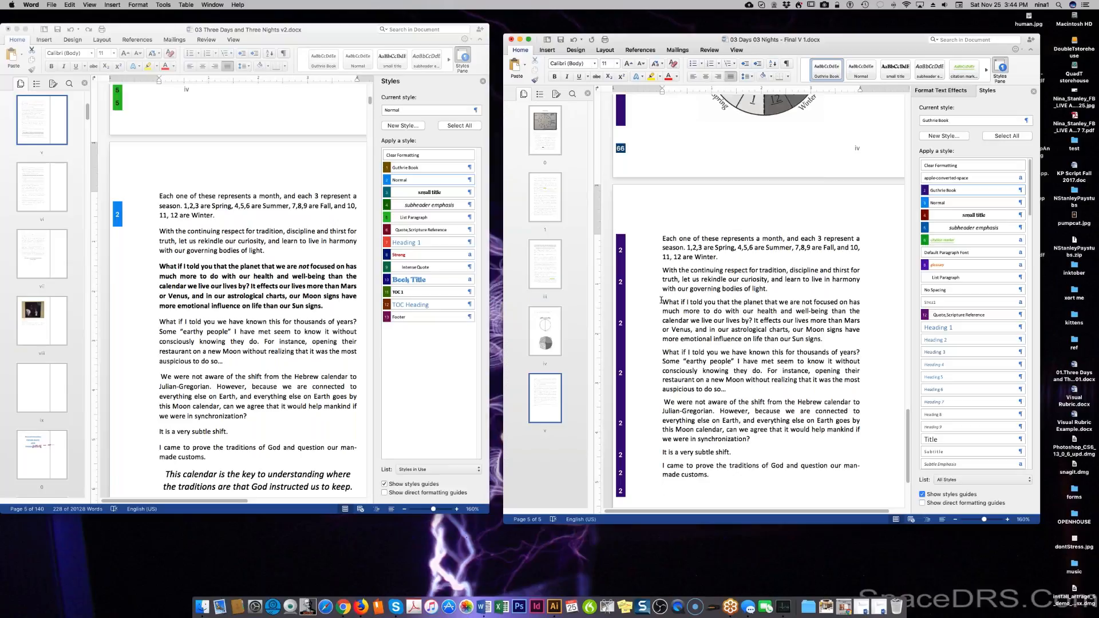
Make the 'What if I told you' paragraph bold.
{"action": "left_click_drag", "start_coordinate": [662, 303], "coordinate": [825, 339]}
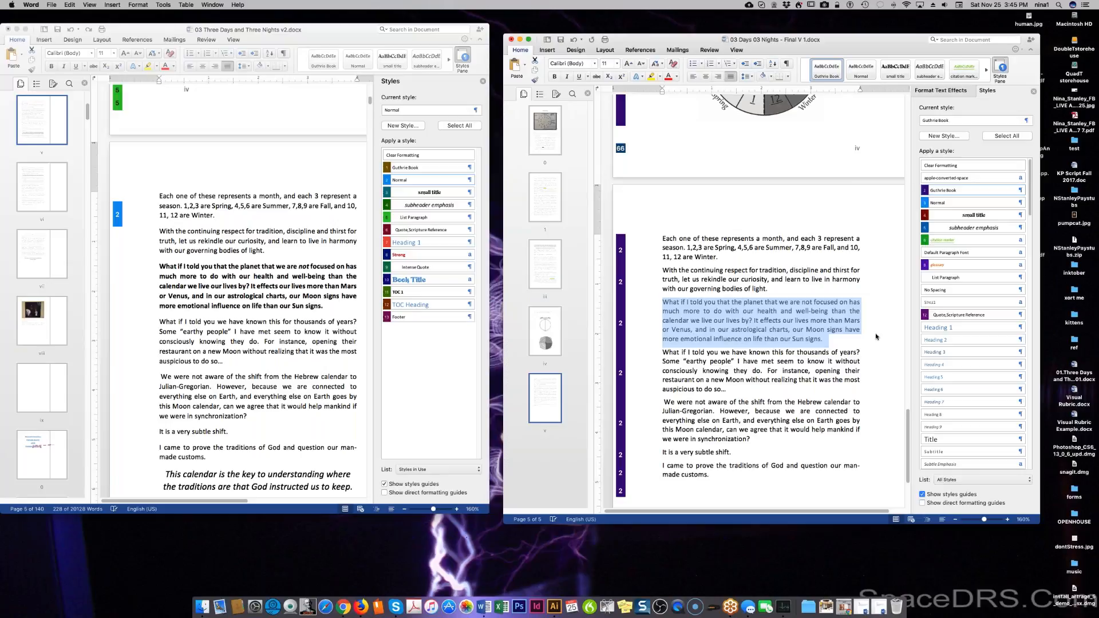
{"action": "left_click", "coordinate": [554, 76]}
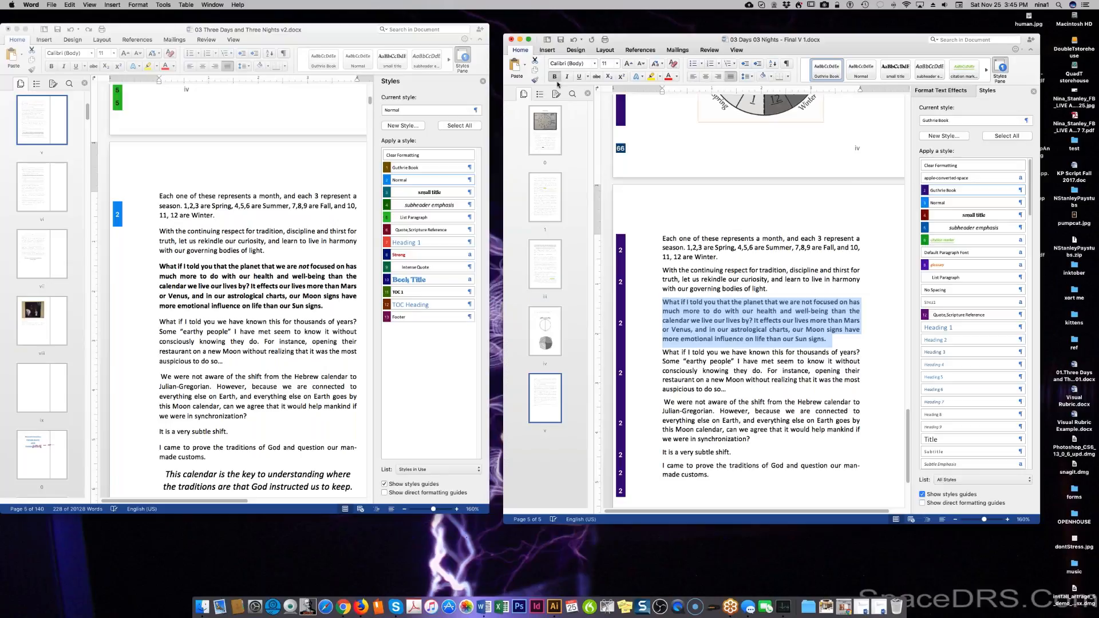
{"action": "left_click", "coordinate": [767, 361]}
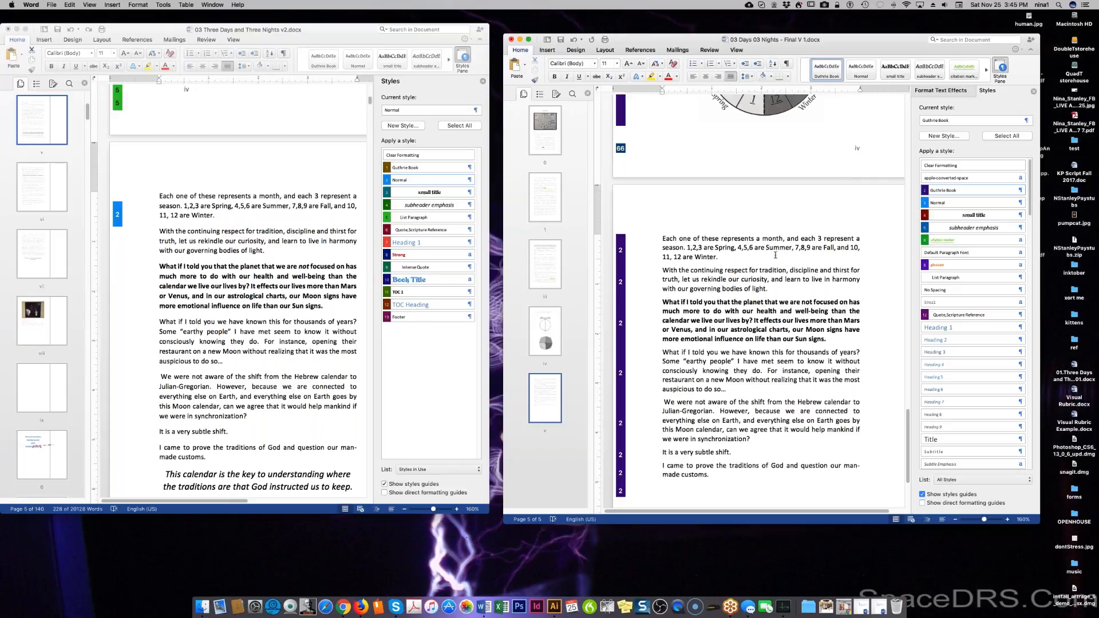
Replace the commas in the season-month list with semicolons.
{"action": "left_click", "coordinate": [692, 247]}
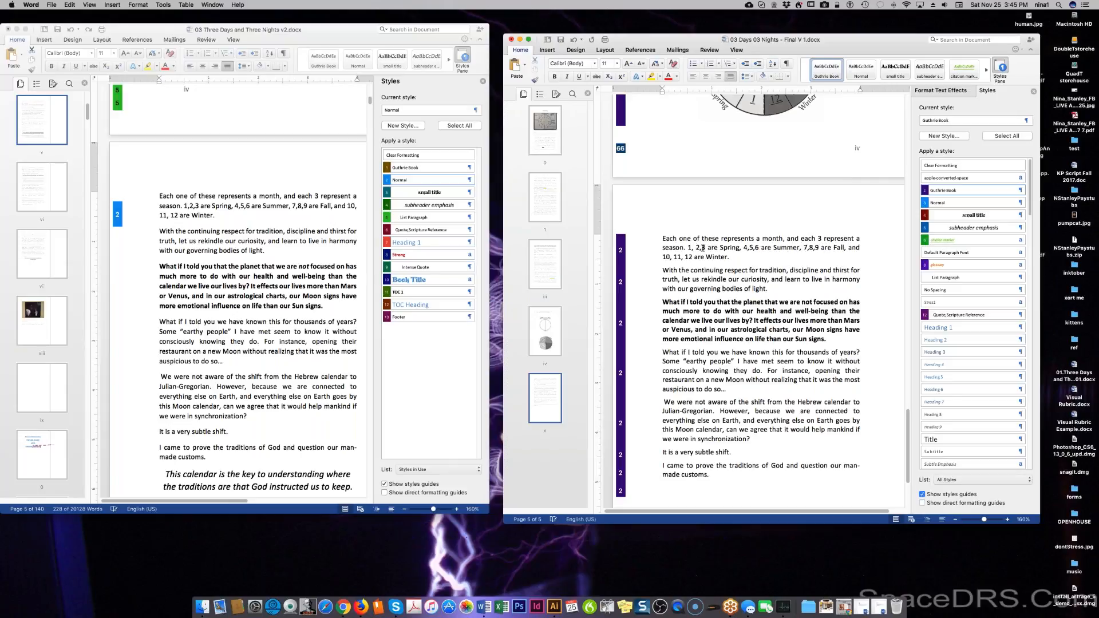
{"action": "left_click", "coordinate": [703, 248]}
{"action": "left_click", "coordinate": [749, 248]}
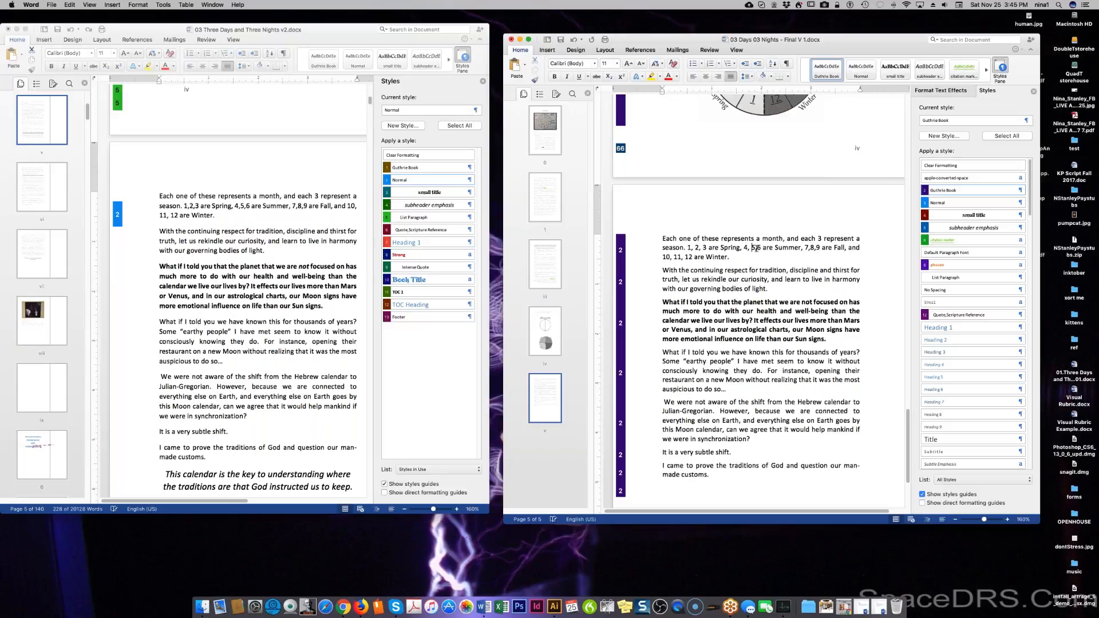
{"action": "left_click", "coordinate": [755, 248]}
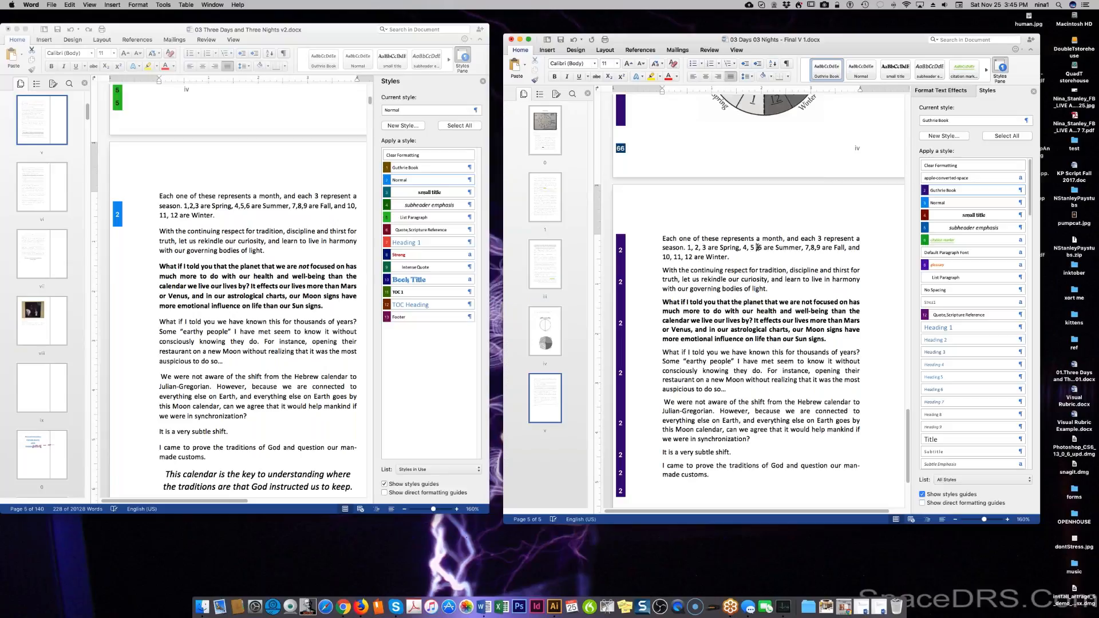
{"action": "left_click", "coordinate": [740, 248]}
{"action": "left_click", "coordinate": [813, 248]}
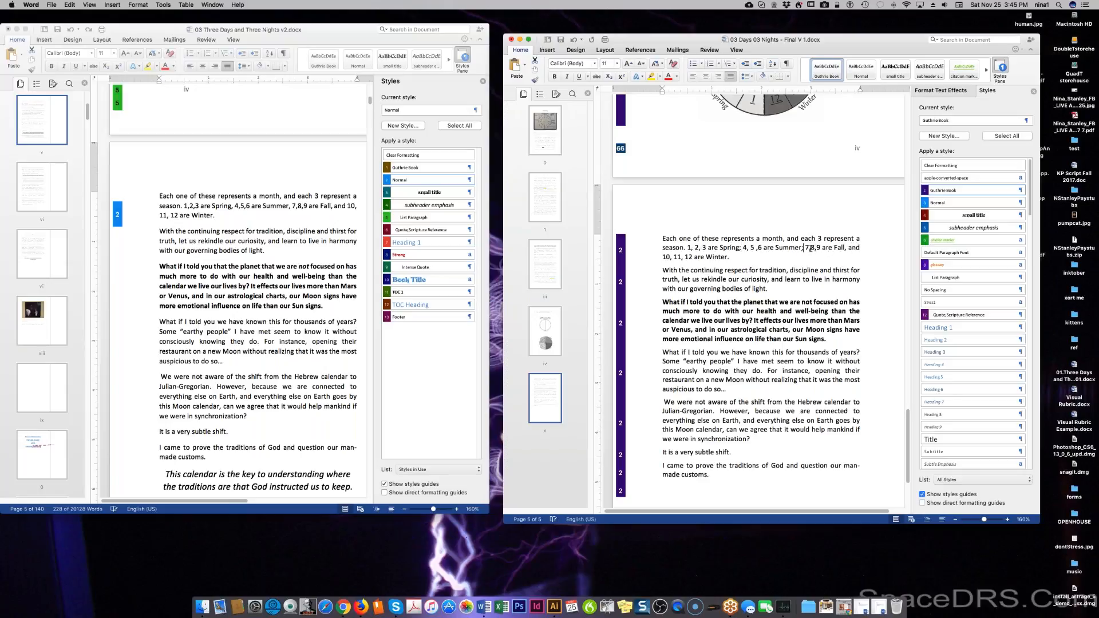
{"action": "left_click", "coordinate": [818, 248]}
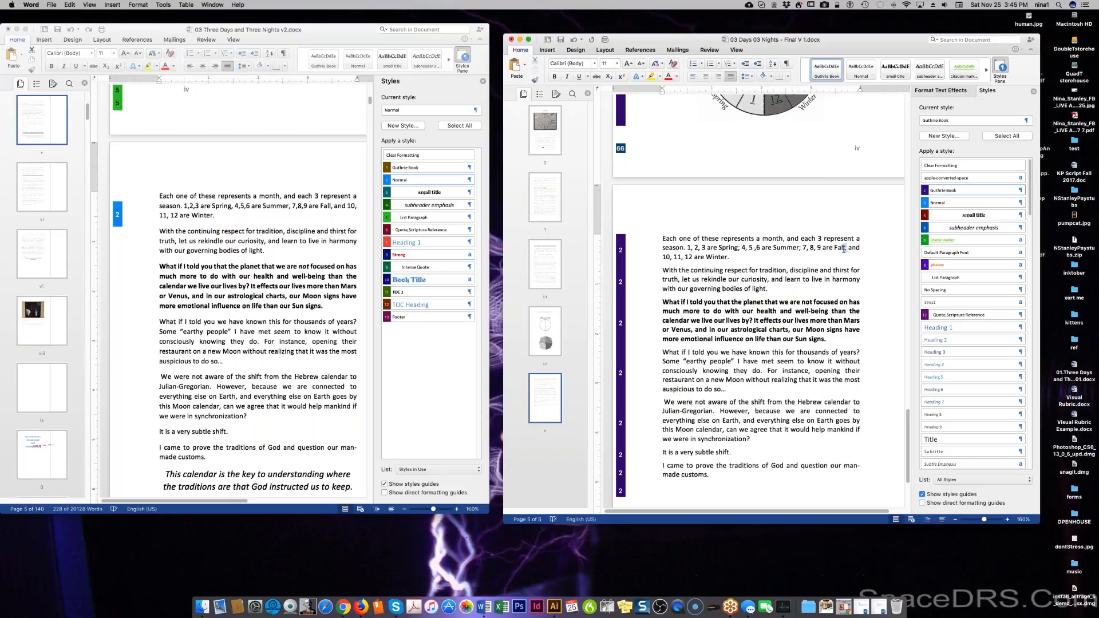
{"action": "left_click", "coordinate": [849, 248]}
{"action": "left_click_drag", "start_coordinate": [847, 247], "coordinate": [845, 249]}
{"action": "scroll", "coordinate": [838, 248], "scroll_direction": "down", "scroll_amount": 1}
{"action": "left_click", "coordinate": [838, 249]}
Replace 'without consciously knowing they do' with 'intuitively' and change 'their' to 'a'.
{"action": "scroll", "coordinate": [838, 257], "scroll_direction": "down", "scroll_amount": 2}
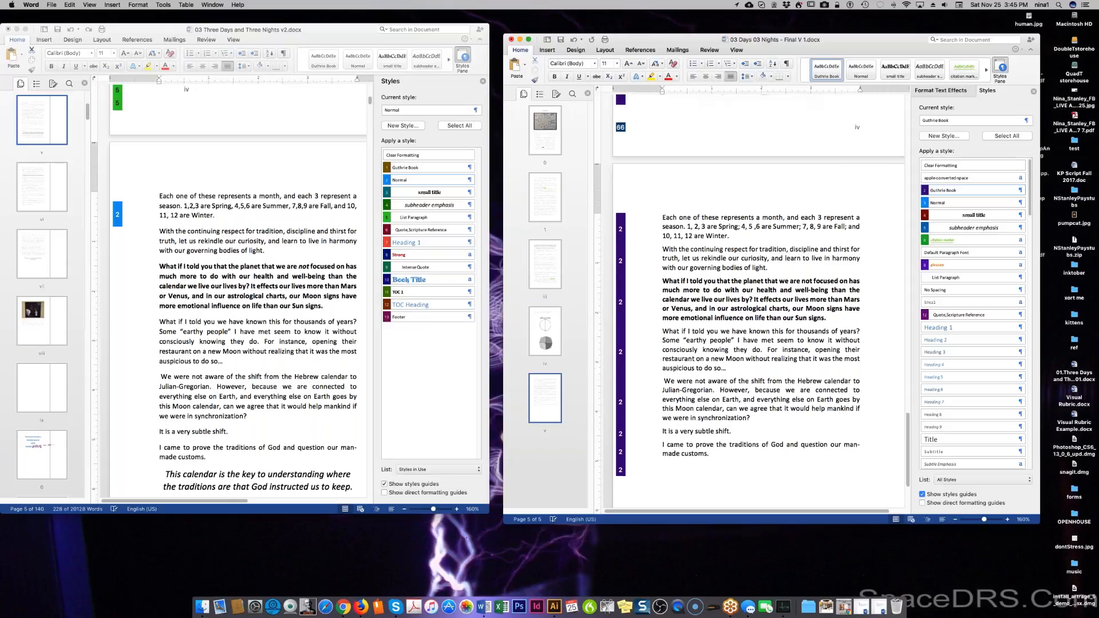
{"action": "scroll", "coordinate": [838, 261], "scroll_direction": "down", "scroll_amount": 2}
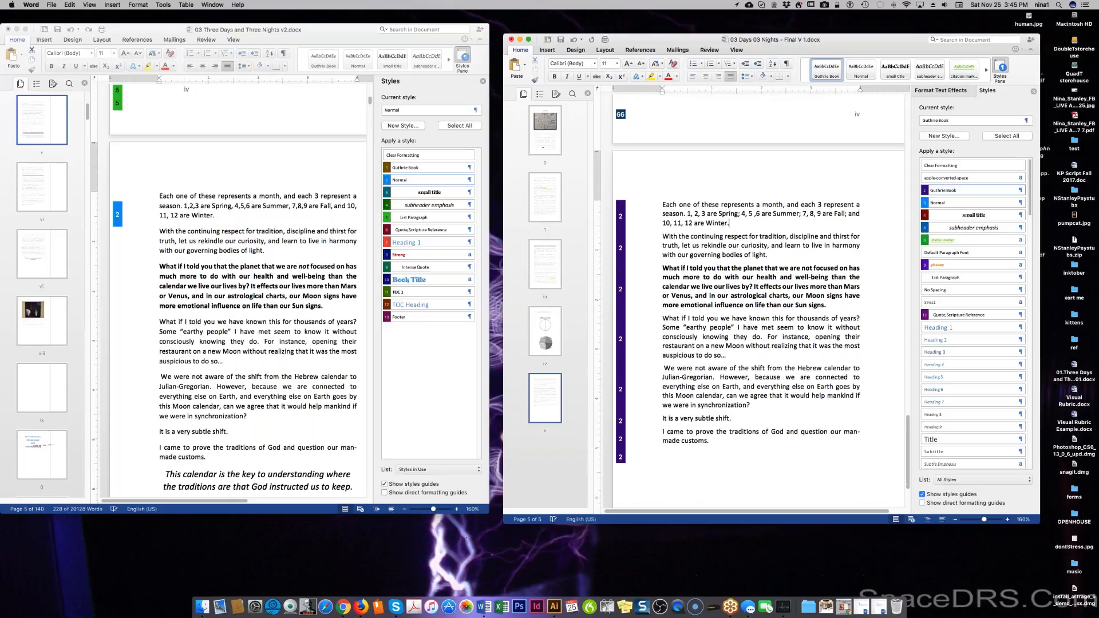
{"action": "scroll", "coordinate": [750, 275], "scroll_direction": "down", "scroll_amount": 5}
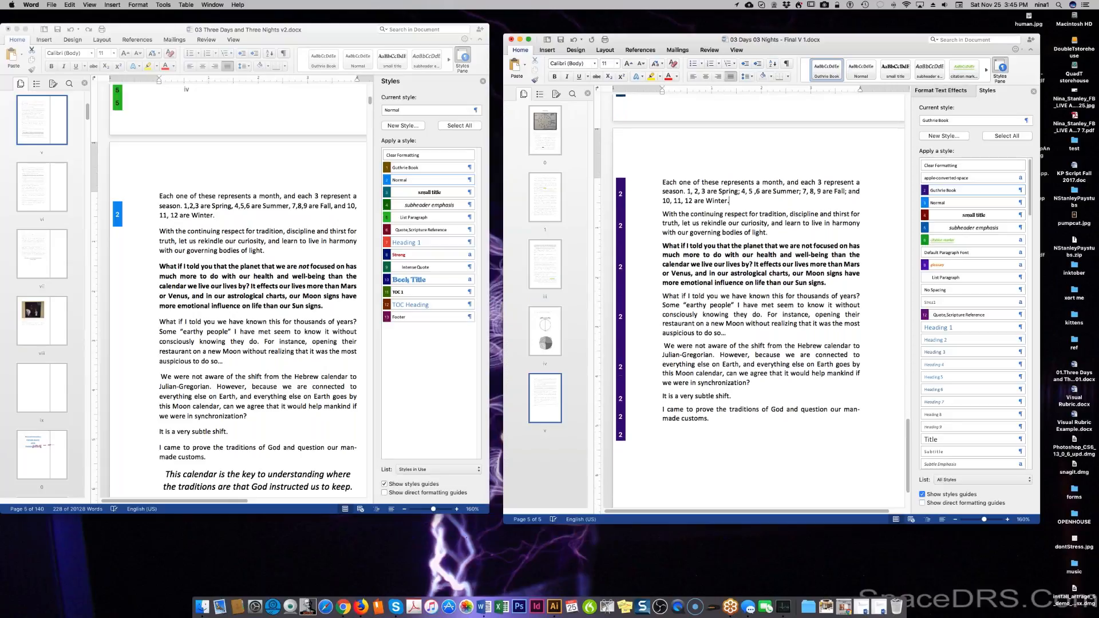
{"action": "scroll", "coordinate": [759, 298], "scroll_direction": "down", "scroll_amount": 1}
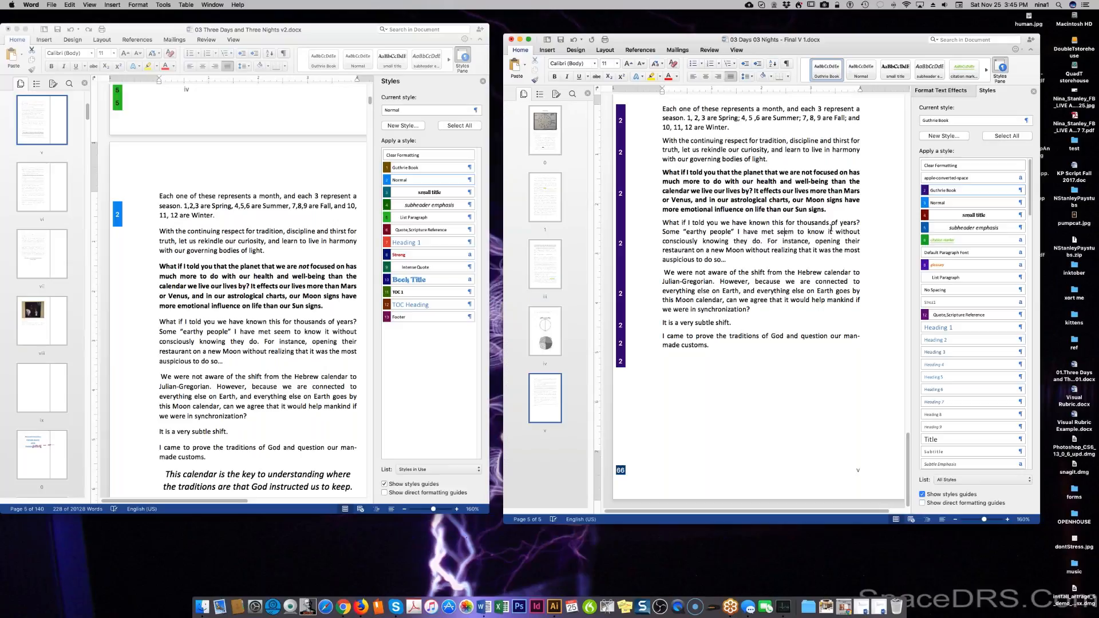
{"action": "left_click_drag", "start_coordinate": [835, 232], "coordinate": [760, 241]}
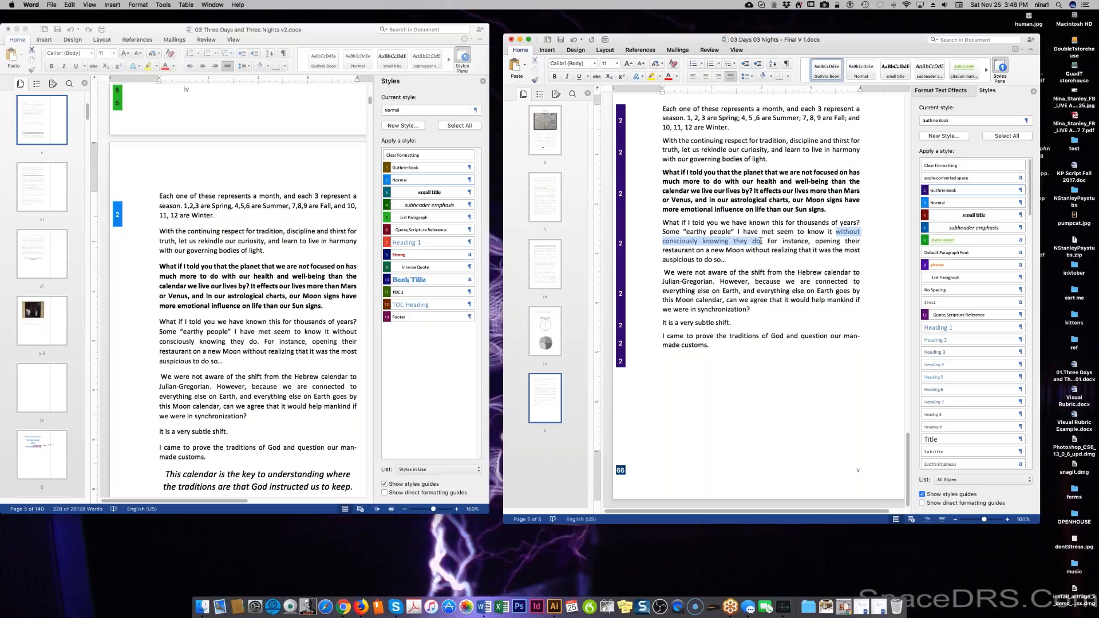
{"action": "type", "text": "intuitivel"}
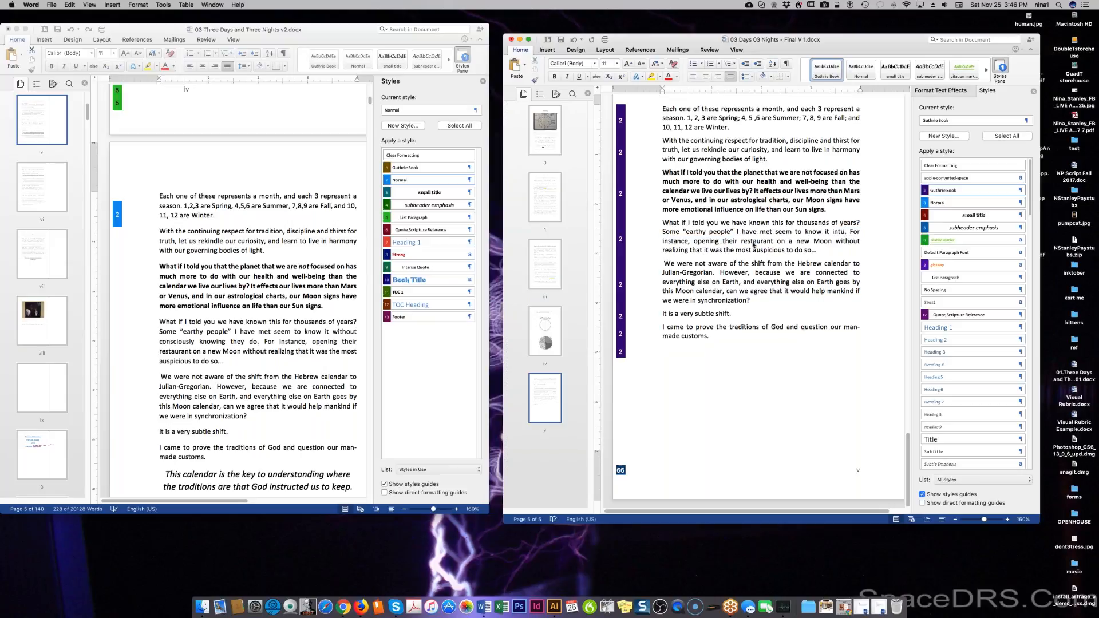
{"action": "type", "text": "y"}
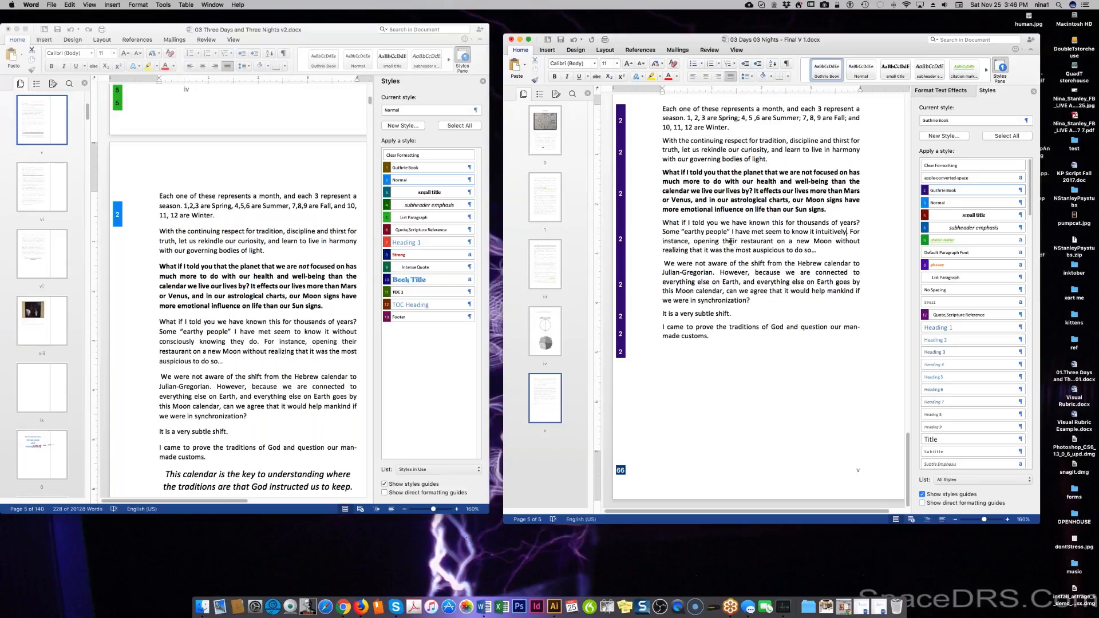
{"action": "double_click", "coordinate": [731, 242]}
{"action": "type", "text": "a"}
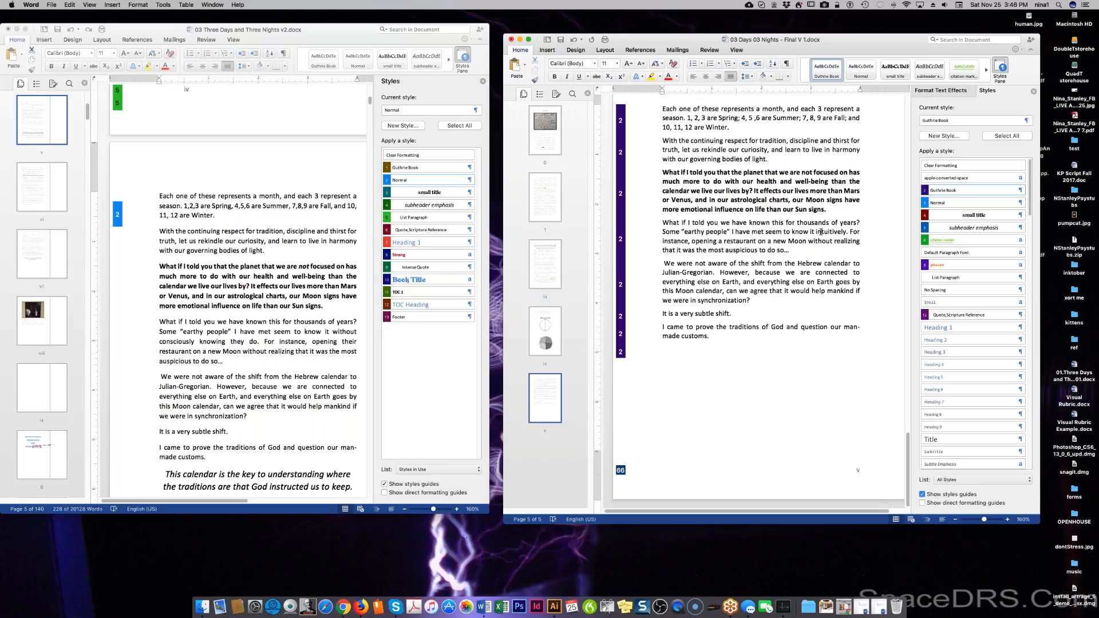
Change the second 'intuitively' to 'unconsciously' and add the clause about when to plant or harvest.
{"action": "type", "text": "instuio"}
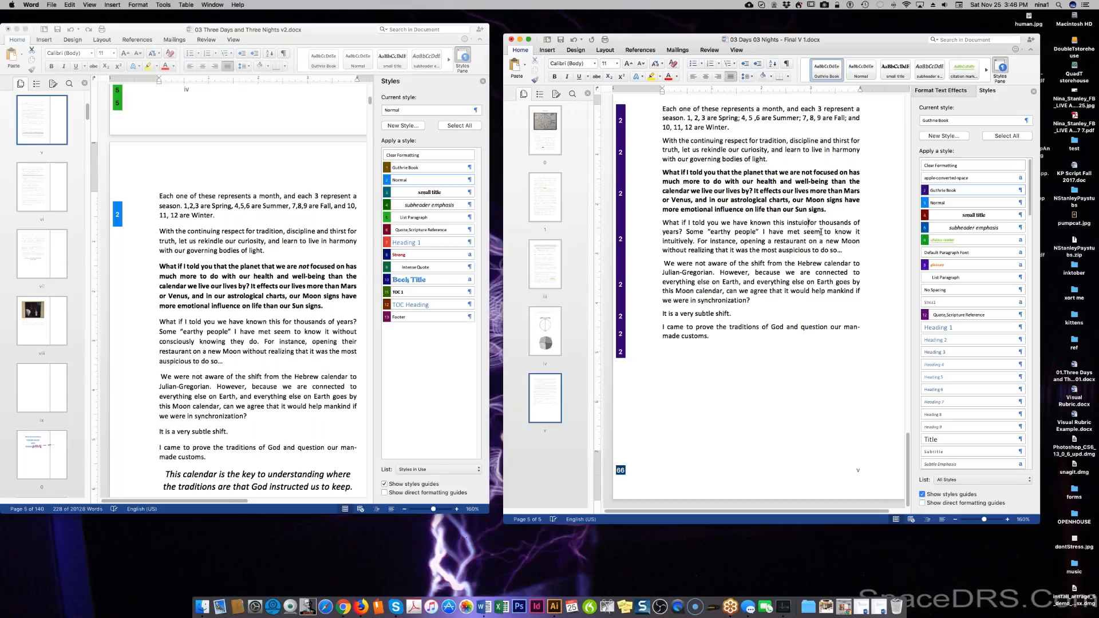
{"action": "key", "text": "BackSpace"}
{"action": "key", "text": "BackSpace"}
{"action": "type", "text": "tuitively"}
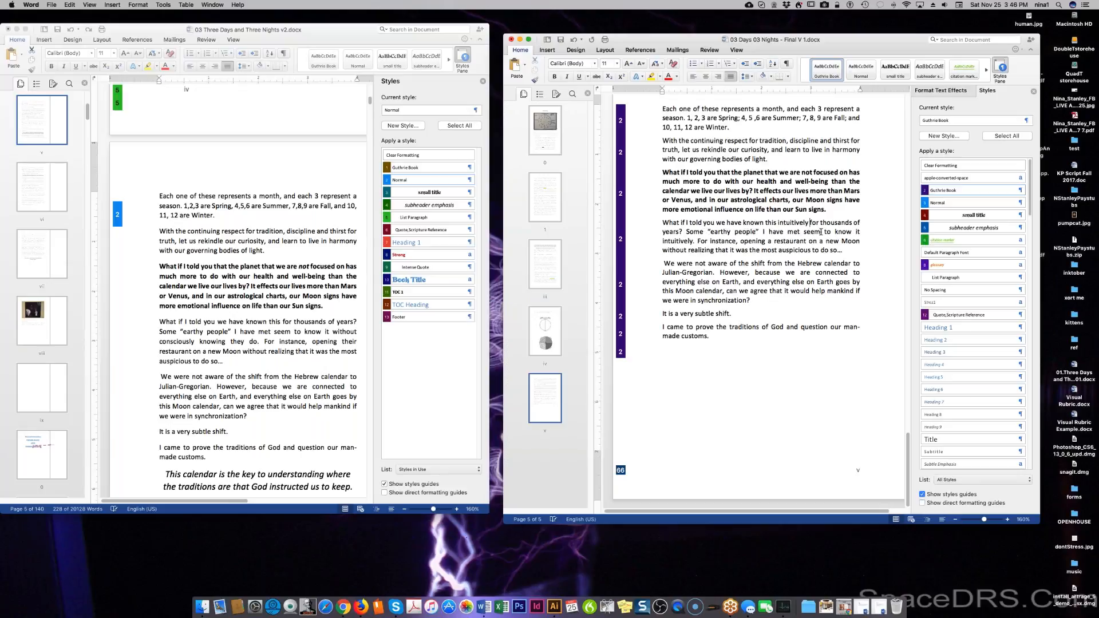
{"action": "double_click", "coordinate": [672, 241]}
{"action": "type", "text": "unc"}
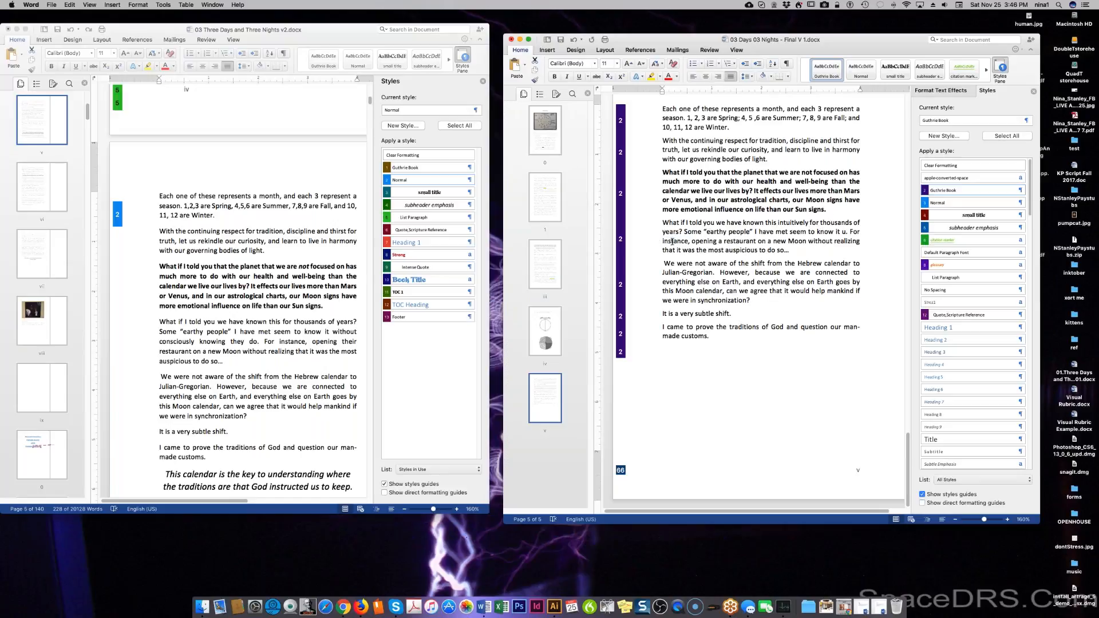
{"action": "type", "text": "onsciously. For instance, opening a restaurant on a new"}
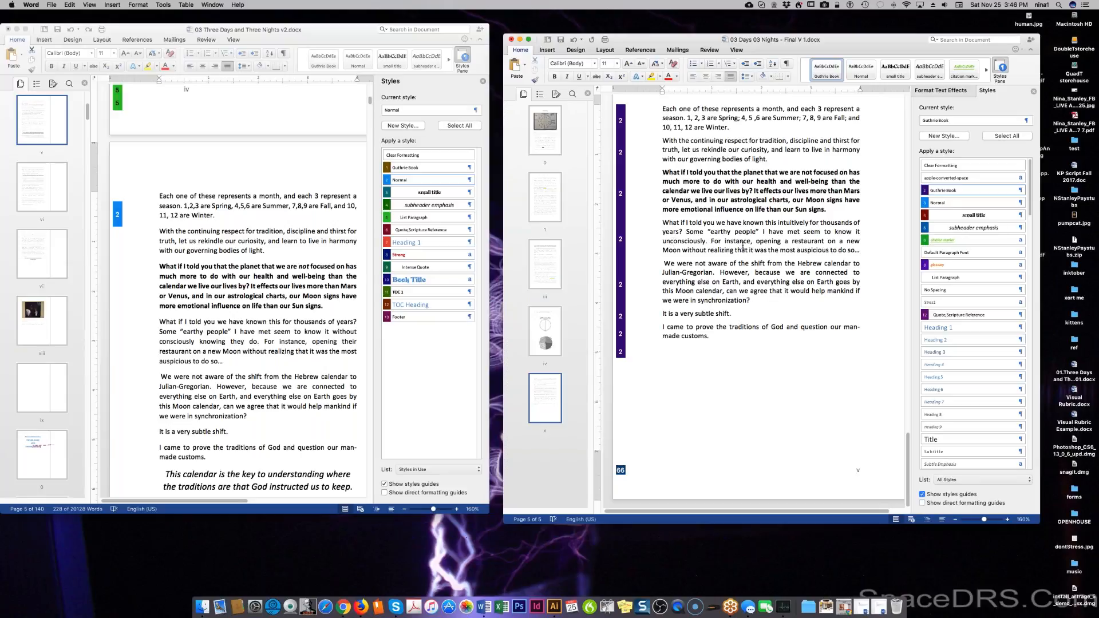
{"action": "left_click", "coordinate": [866, 252]}
{"action": "type", "text": "o"}
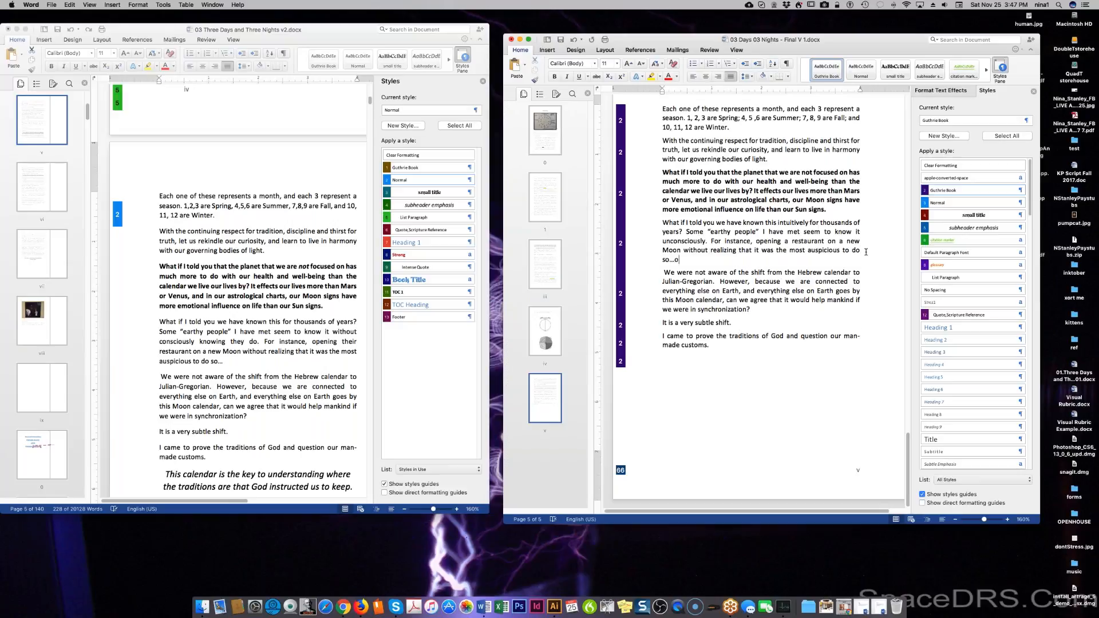
{"action": "type", "text": "r knowing just exactly when is the right time to"}
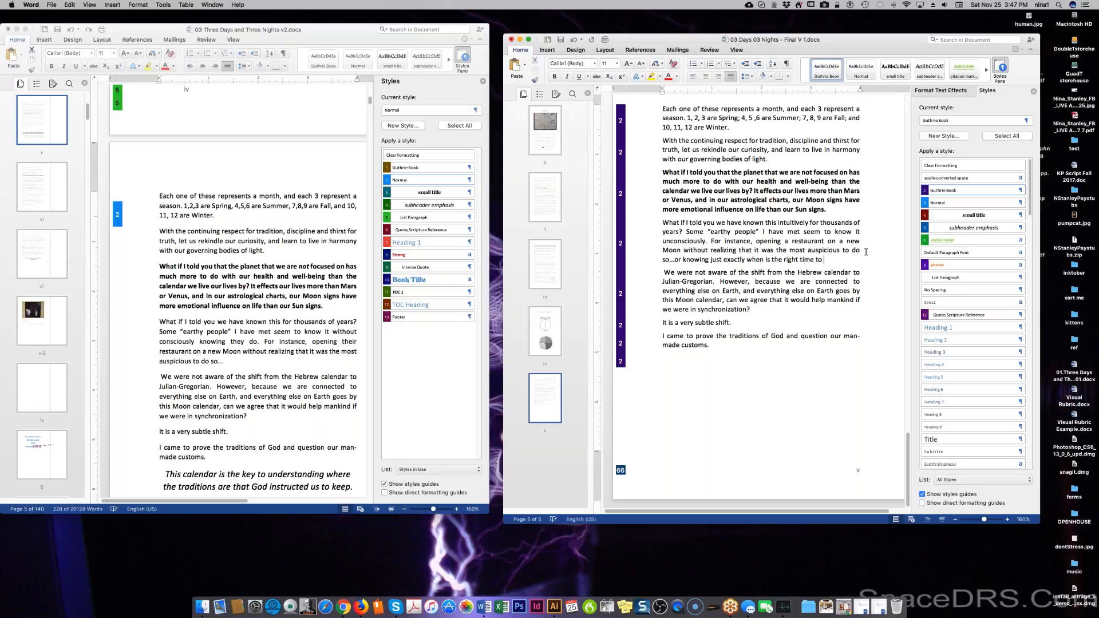
{"action": "type", "text": " plant or harvest."}
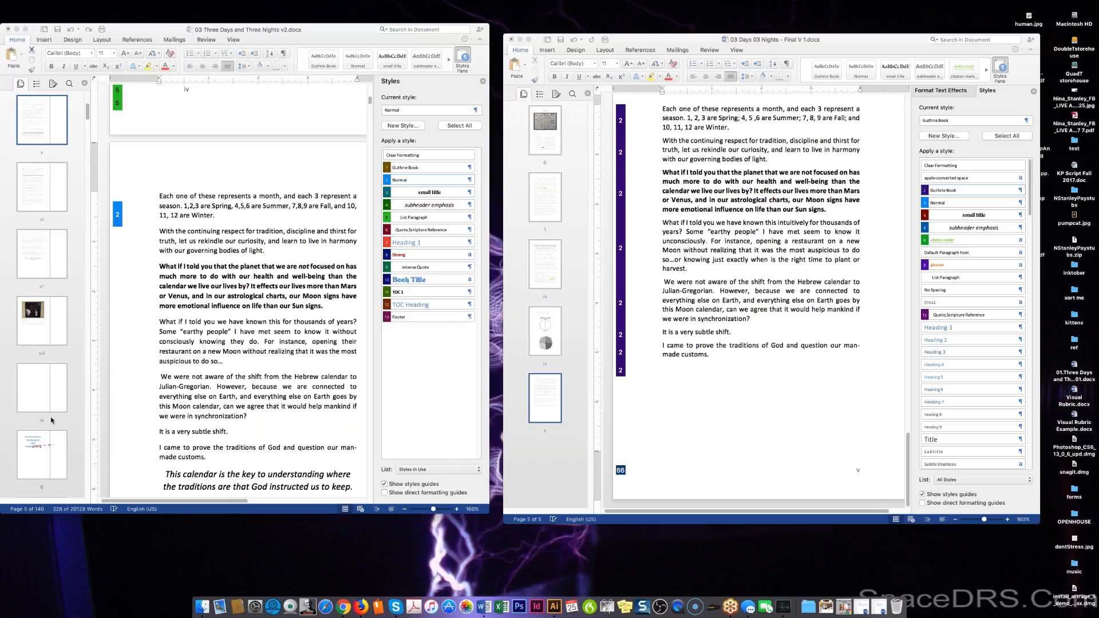
Insert 'gardeners with the iconic "green thumb"' before 'knowing' in the new clause.
{"action": "left_click", "coordinate": [832, 392]}
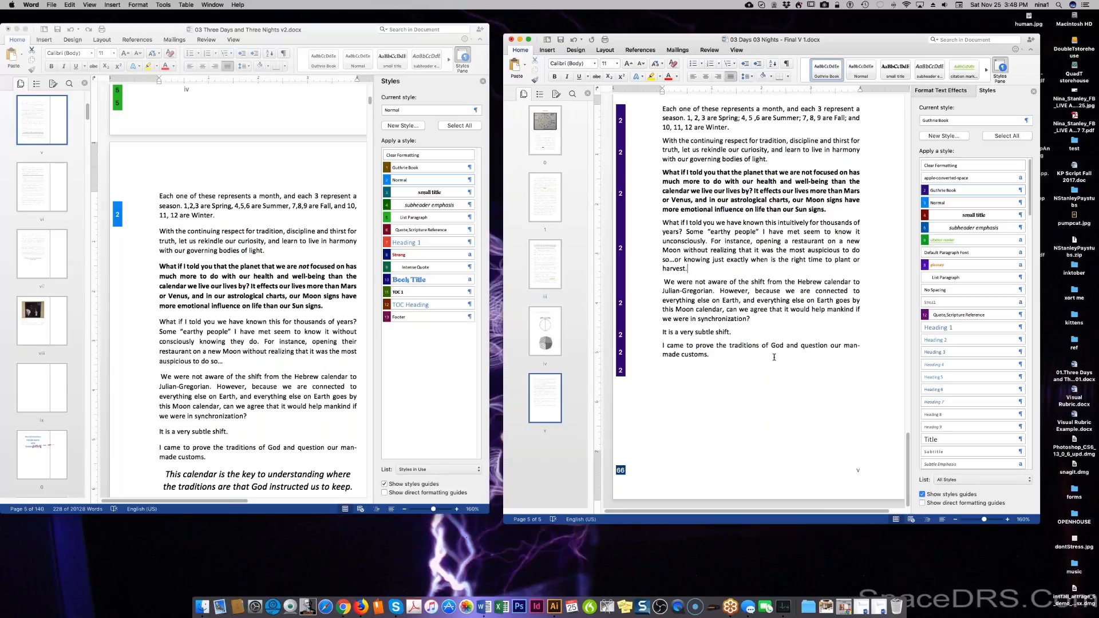
{"action": "left_click", "coordinate": [684, 259]}
{"action": "type", "text": "garden"}
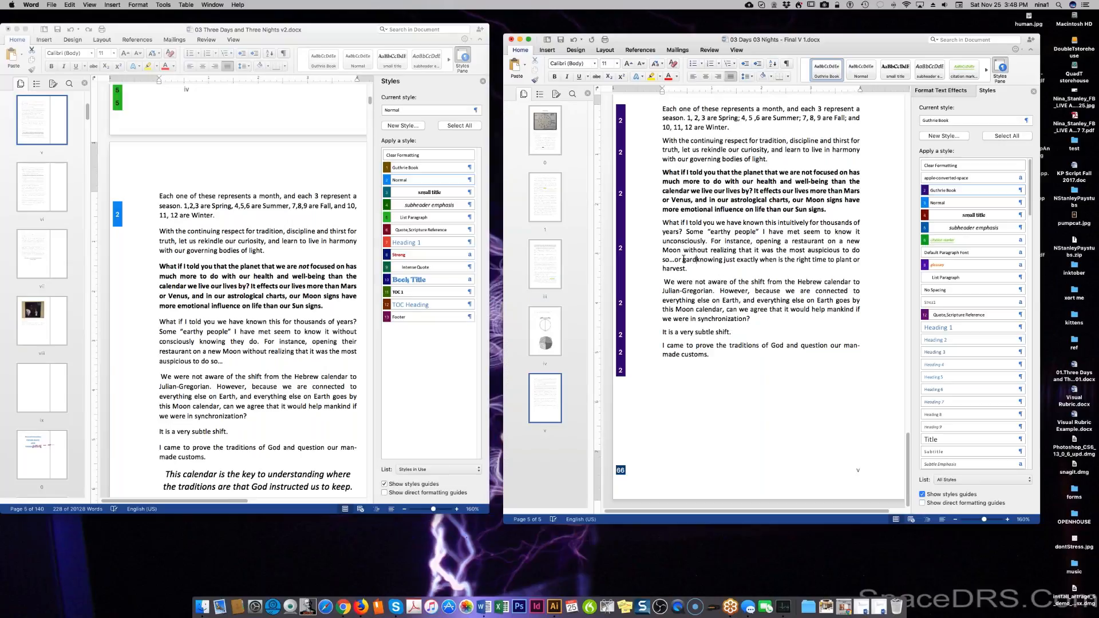
{"action": "type", "text": "ers with the "}
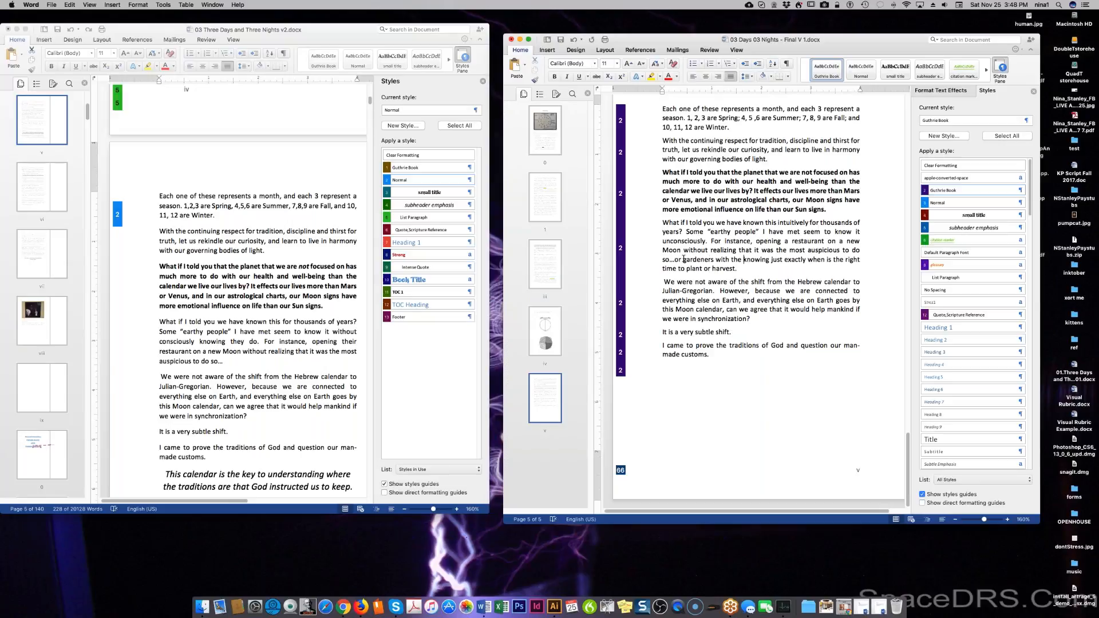
{"action": "type", "text": "iconic \"gree"}
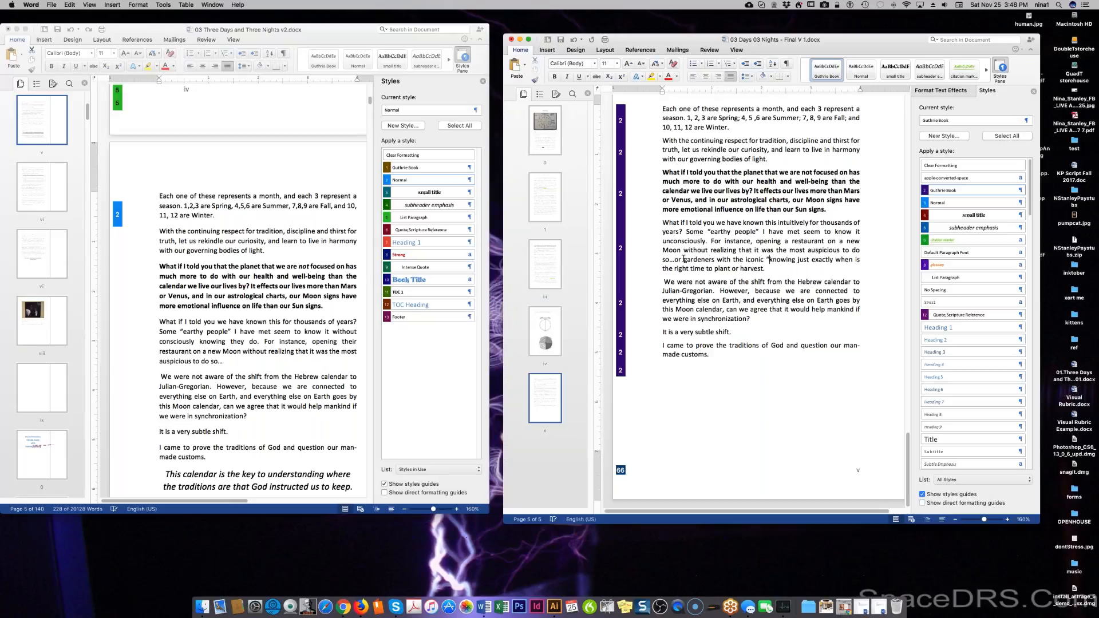
{"action": "type", "text": "n thumb\""}
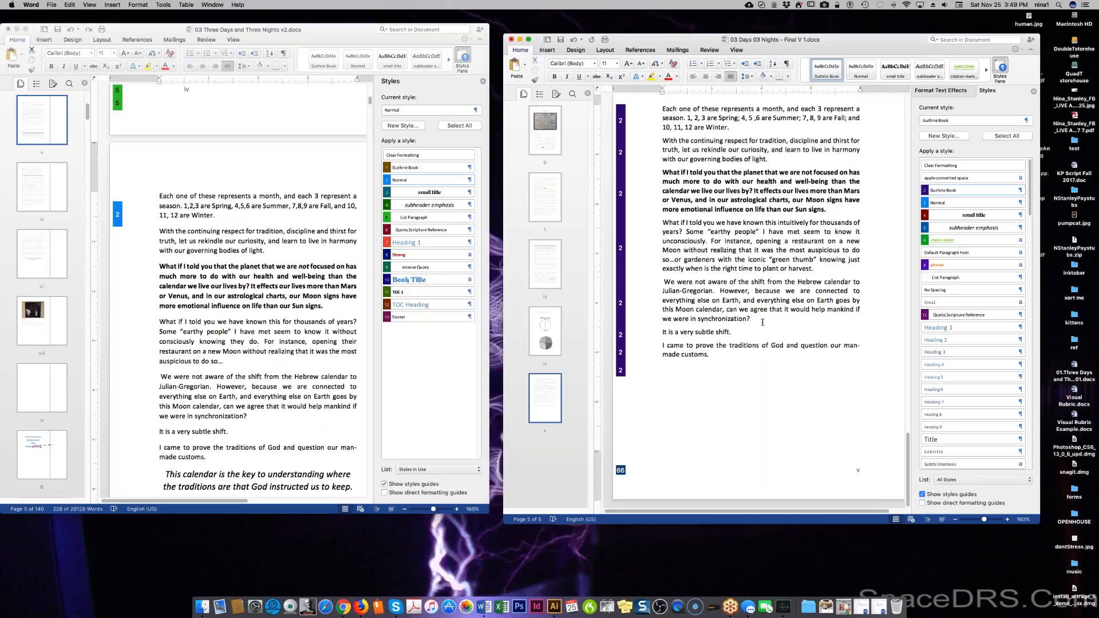
Change 'governing bodies of light' to 'governing celestial bodies'.
{"action": "left_click", "coordinate": [753, 365]}
{"action": "left_click", "coordinate": [719, 159]}
{"action": "type", "text": "celestial"}
{"action": "double_click", "coordinate": [785, 159]}
{"action": "key", "text": "BackSpace"}
{"action": "key", "text": "BackSpace"}
{"action": "key", "text": "BackSpace"}
{"action": "key", "text": "BackSpace"}
{"action": "key", "text": "BackSpace"}
{"action": "left_click", "coordinate": [757, 382]}
{"action": "scroll", "coordinate": [292, 480], "scroll_direction": "down", "scroll_amount": 3}
Copy the italic calendar sentence from v2 and paste it below 'made customs.' in the Final manuscript.
{"action": "scroll", "coordinate": [287, 470], "scroll_direction": "down", "scroll_amount": 5}
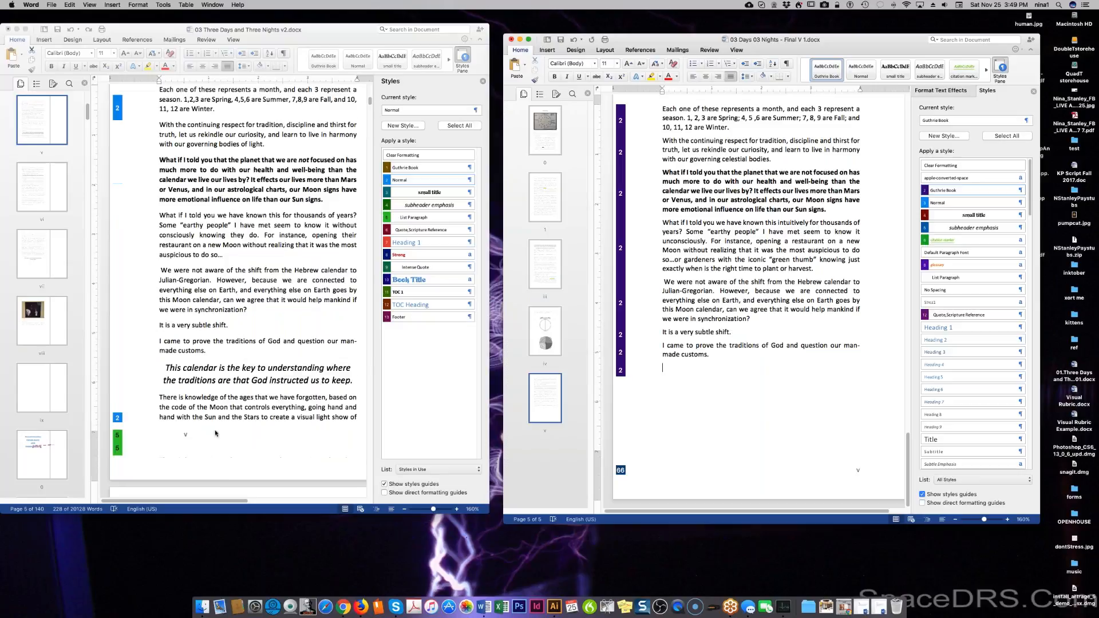
{"action": "left_click", "coordinate": [161, 352]}
{"action": "left_click_drag", "start_coordinate": [155, 347], "coordinate": [354, 362]}
{"action": "key", "text": "super+c"}
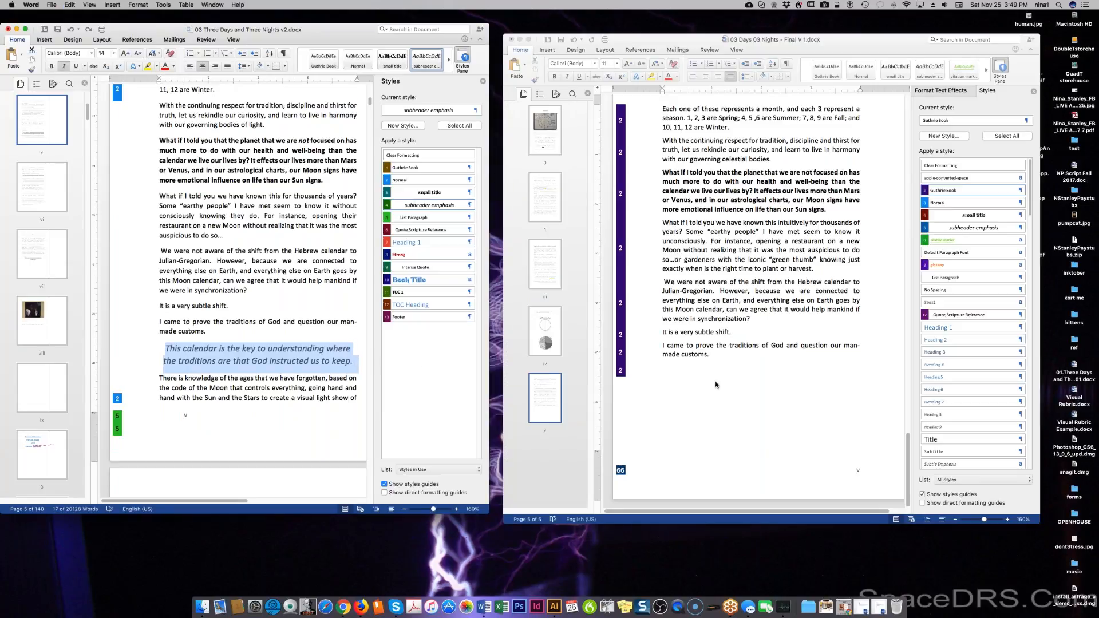
{"action": "left_click", "coordinate": [694, 376]}
{"action": "key", "text": "super+v"}
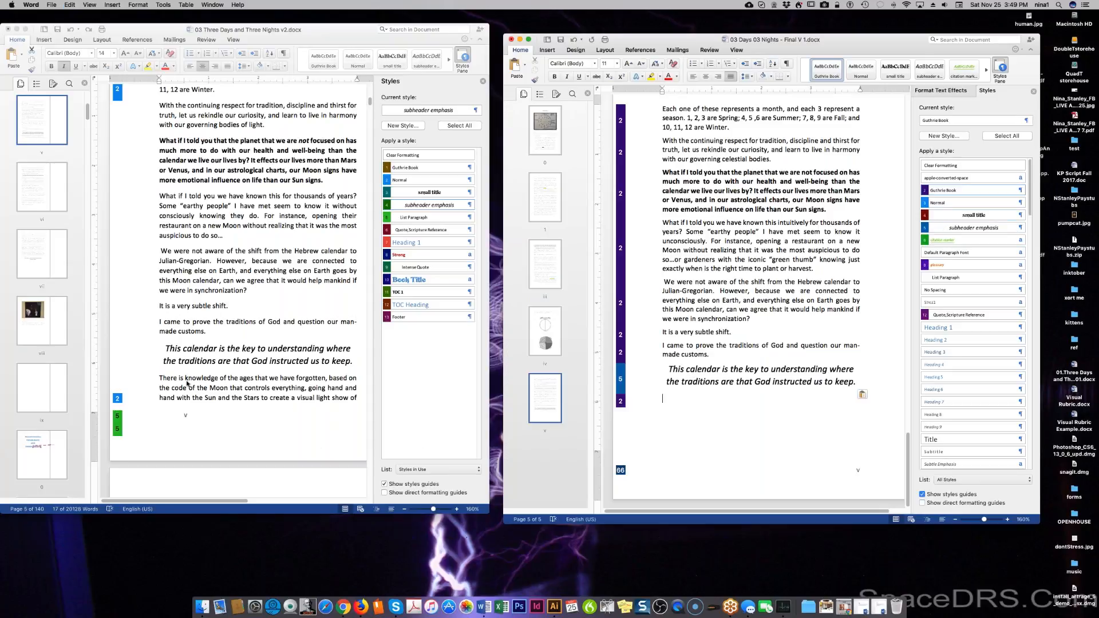
Select the v2 passage from 'There is knowledge' through 'Noah.'.
{"action": "left_click", "coordinate": [156, 381]}
{"action": "left_click", "coordinate": [159, 378]}
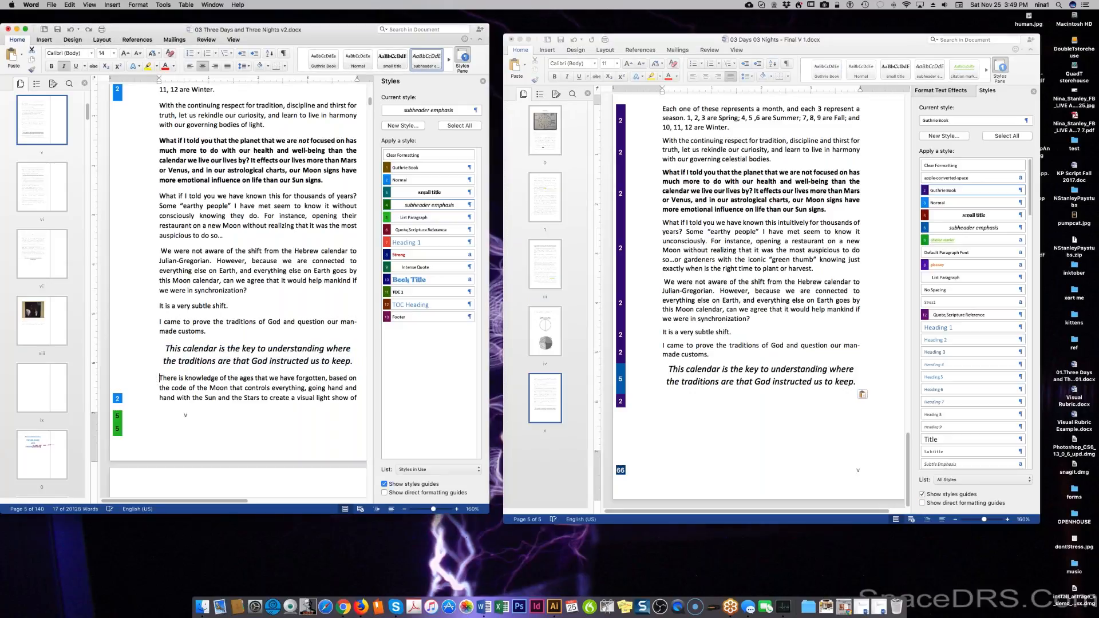
{"action": "left_click_drag", "start_coordinate": [158, 379], "coordinate": [332, 483]}
{"action": "left_click_drag", "start_coordinate": [319, 221], "coordinate": [330, 173]}
Paste the 'There is knowledge of the ages'…'days of Noah.' passage as unformatted text at the Final manuscript's end.
{"action": "scroll", "coordinate": [329, 172], "scroll_direction": "up", "scroll_amount": 10}
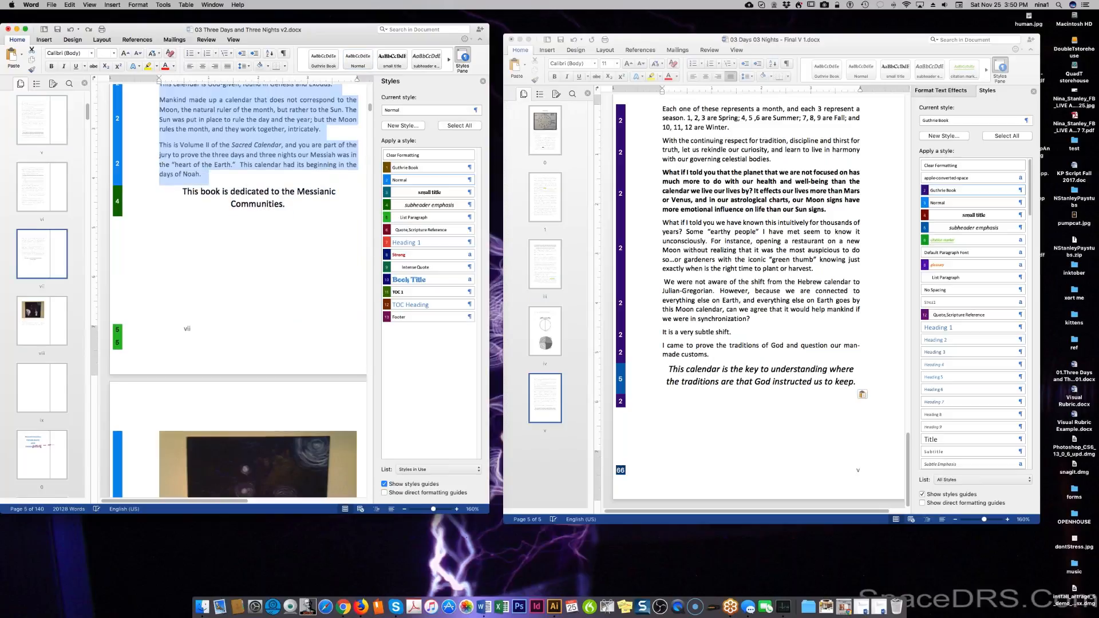
{"action": "scroll", "coordinate": [305, 313], "scroll_direction": "up", "scroll_amount": 15}
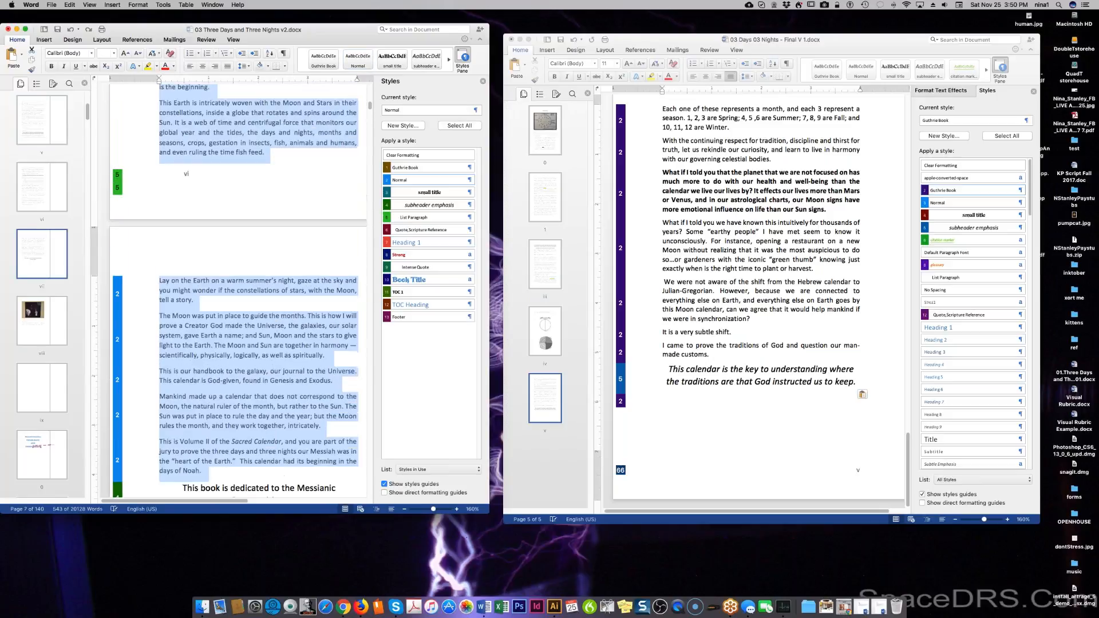
{"action": "scroll", "coordinate": [237, 290], "scroll_direction": "up", "scroll_amount": 8}
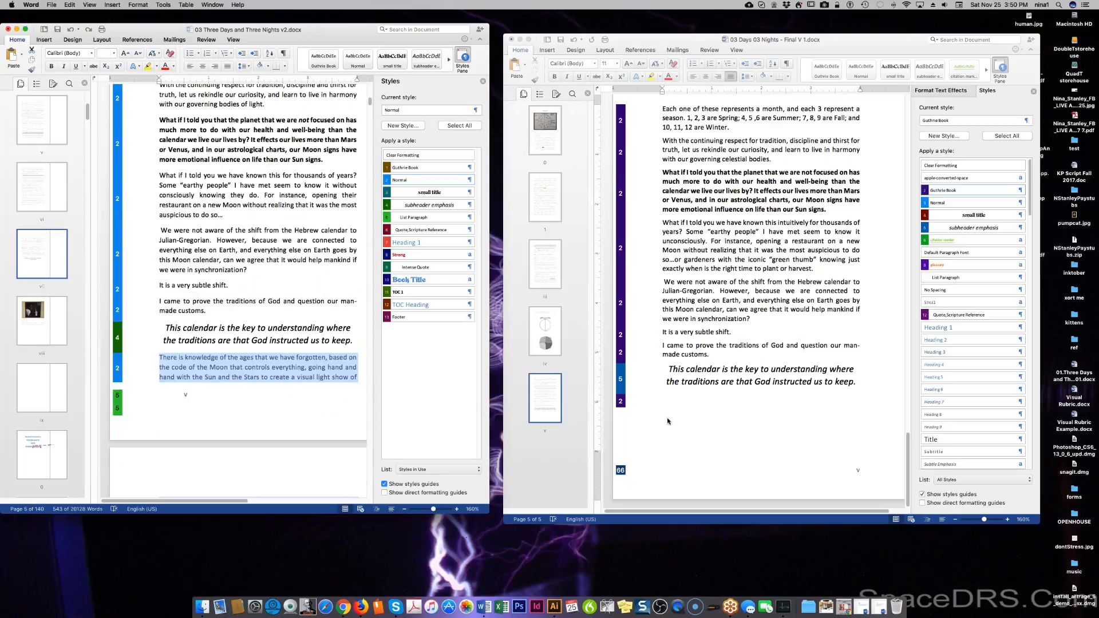
{"action": "left_click", "coordinate": [695, 407]}
{"action": "right_click", "coordinate": [676, 401]}
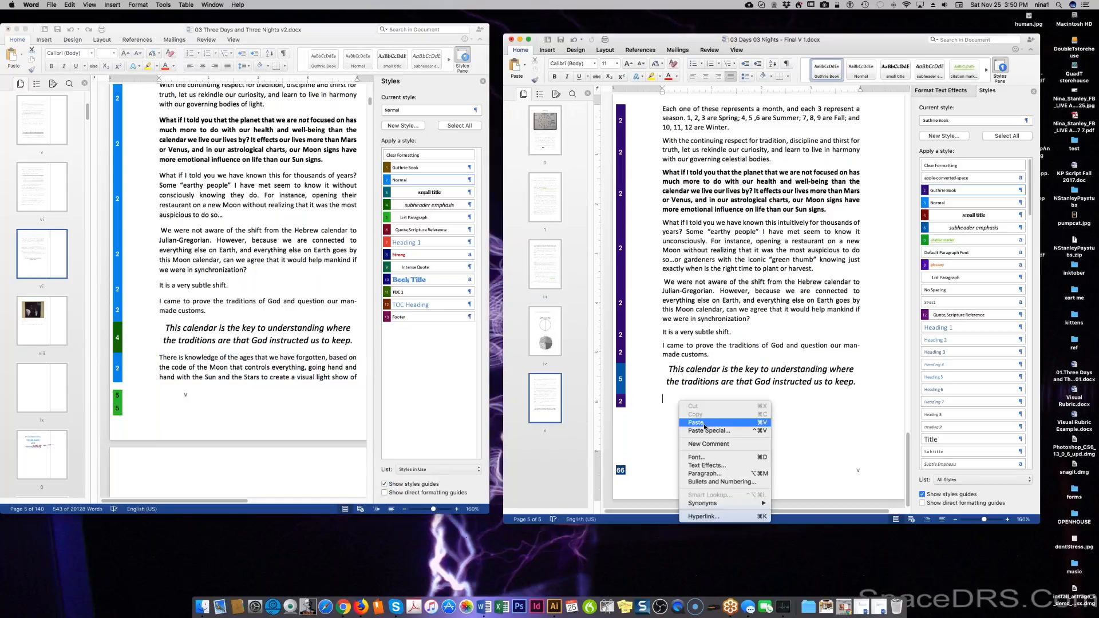
{"action": "left_click", "coordinate": [707, 431]}
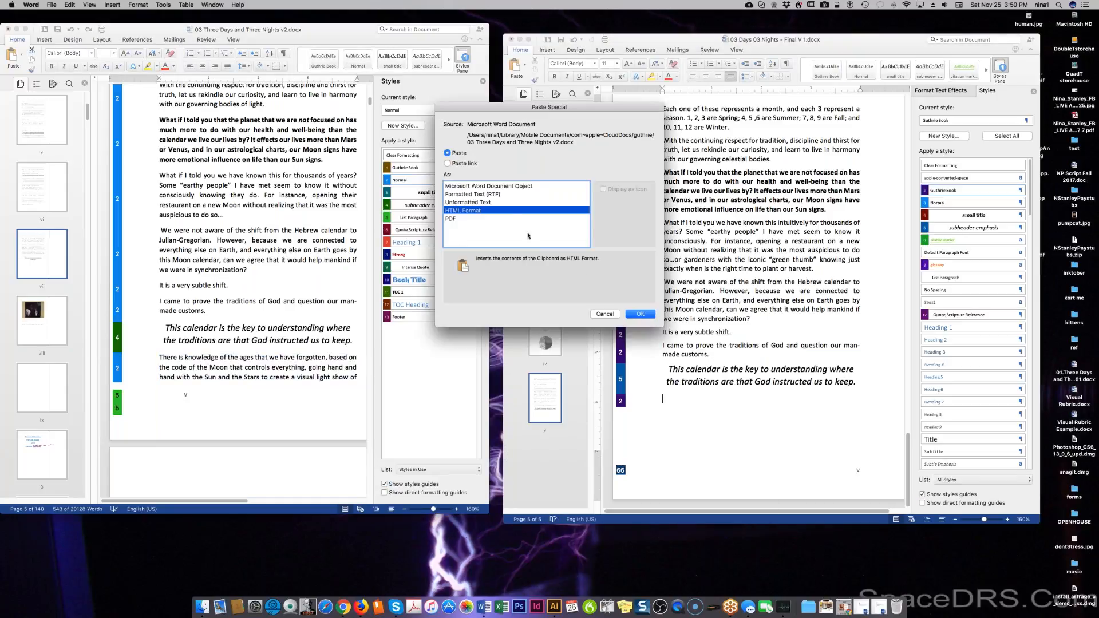
{"action": "left_click", "coordinate": [504, 203]}
{"action": "left_click", "coordinate": [640, 314]}
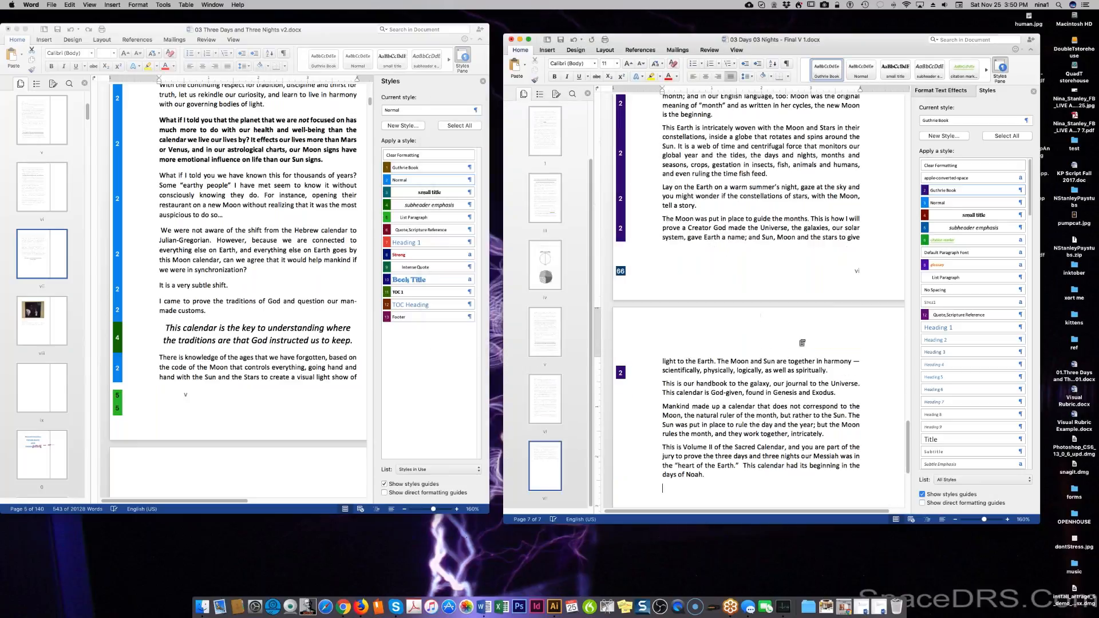
{"action": "scroll", "coordinate": [756, 315], "scroll_direction": "up", "scroll_amount": 5}
{"action": "scroll", "coordinate": [759, 309], "scroll_direction": "up", "scroll_amount": 15}
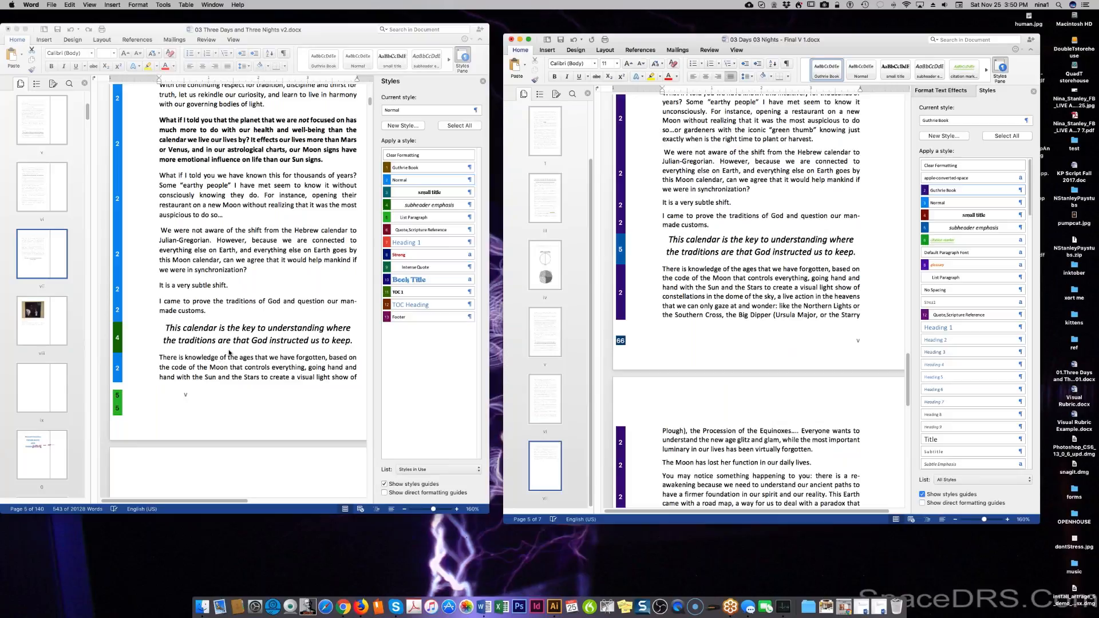
{"action": "scroll", "coordinate": [228, 350], "scroll_direction": "down", "scroll_amount": 8}
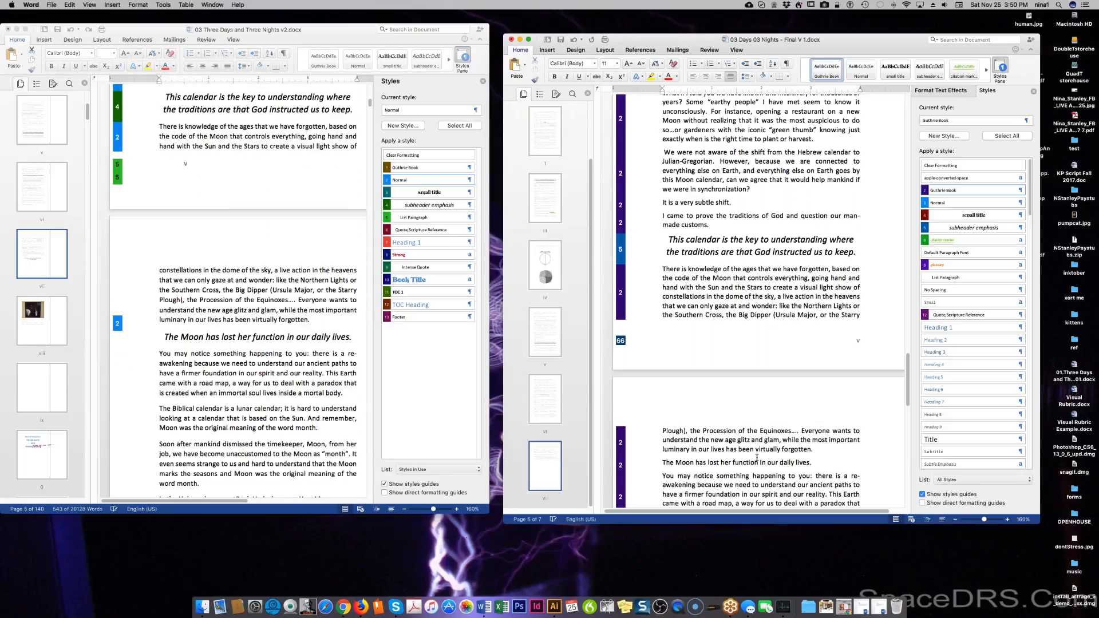
Style 'The Moon has lost her function in our daily lives.' as an italic subheader.
{"action": "triple_click", "coordinate": [721, 464]}
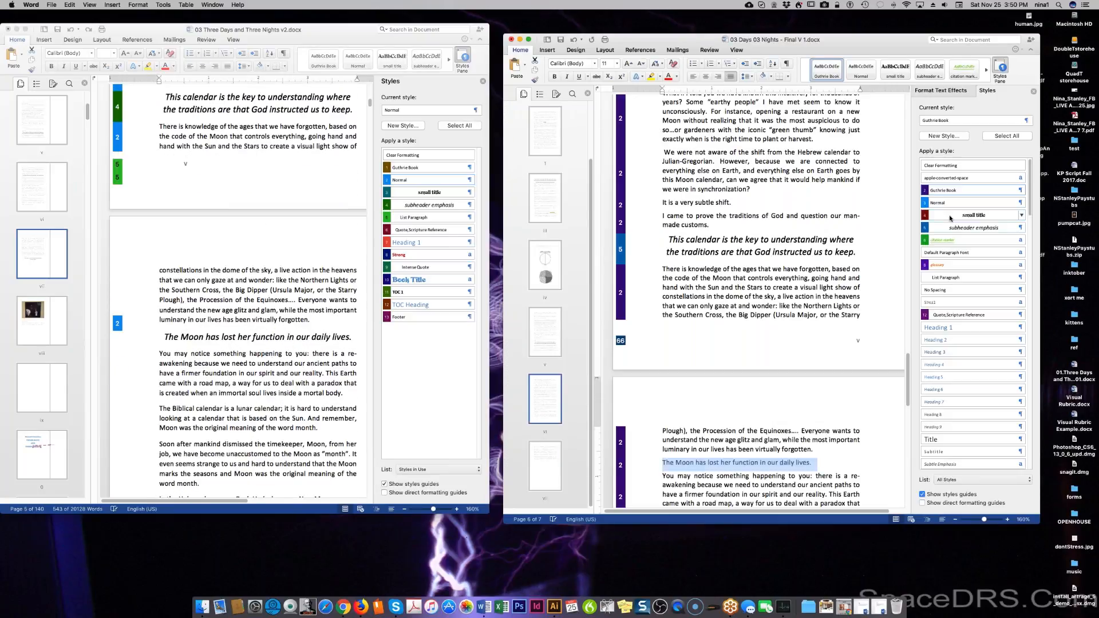
{"action": "left_click", "coordinate": [928, 228]}
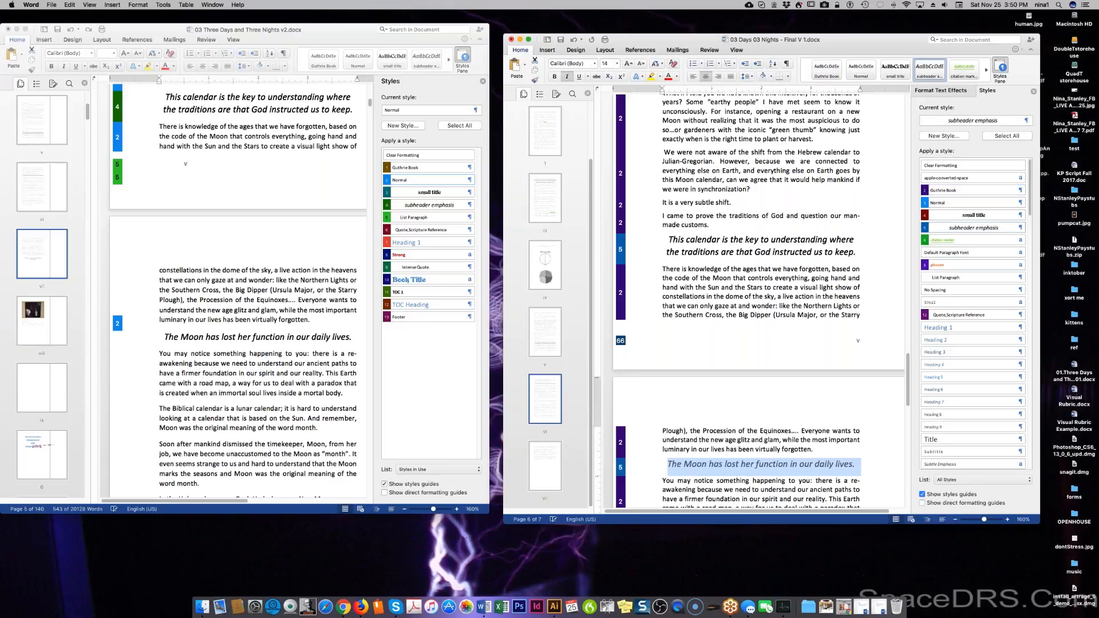
{"action": "scroll", "coordinate": [699, 309], "scroll_direction": "up", "scroll_amount": 1}
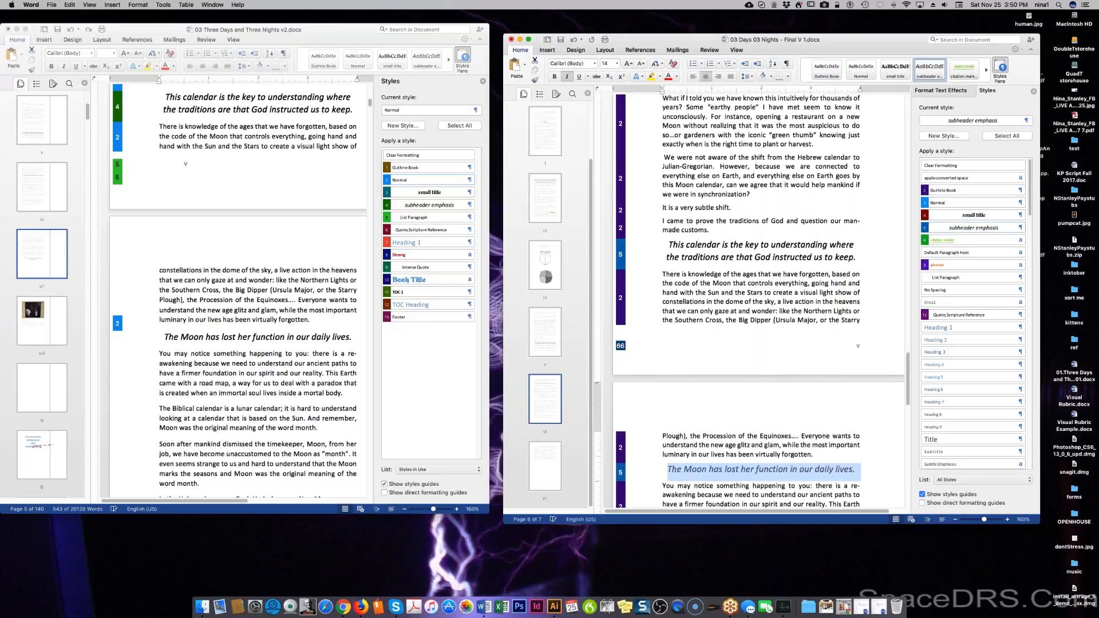
{"action": "scroll", "coordinate": [752, 301], "scroll_direction": "up", "scroll_amount": 5}
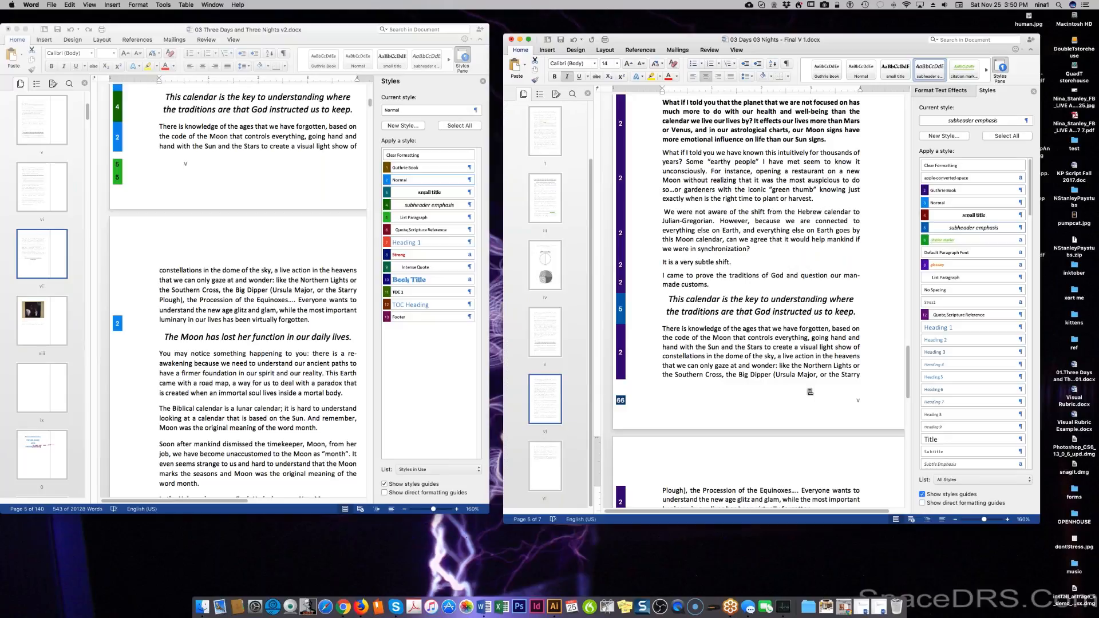
Capitalize 'month' to 'Month' at the end of the Biblical calendar paragraph.
{"action": "scroll", "coordinate": [800, 397], "scroll_direction": "down", "scroll_amount": 2}
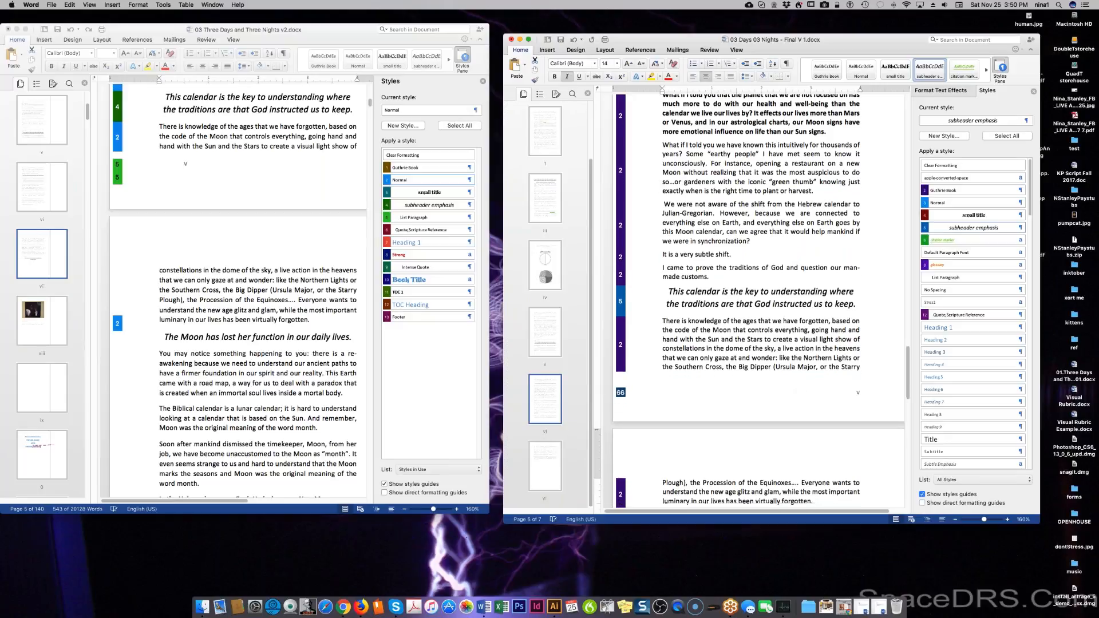
{"action": "scroll", "coordinate": [750, 300], "scroll_direction": "down", "scroll_amount": 5}
{"action": "scroll", "coordinate": [750, 301], "scroll_direction": "down", "scroll_amount": 2}
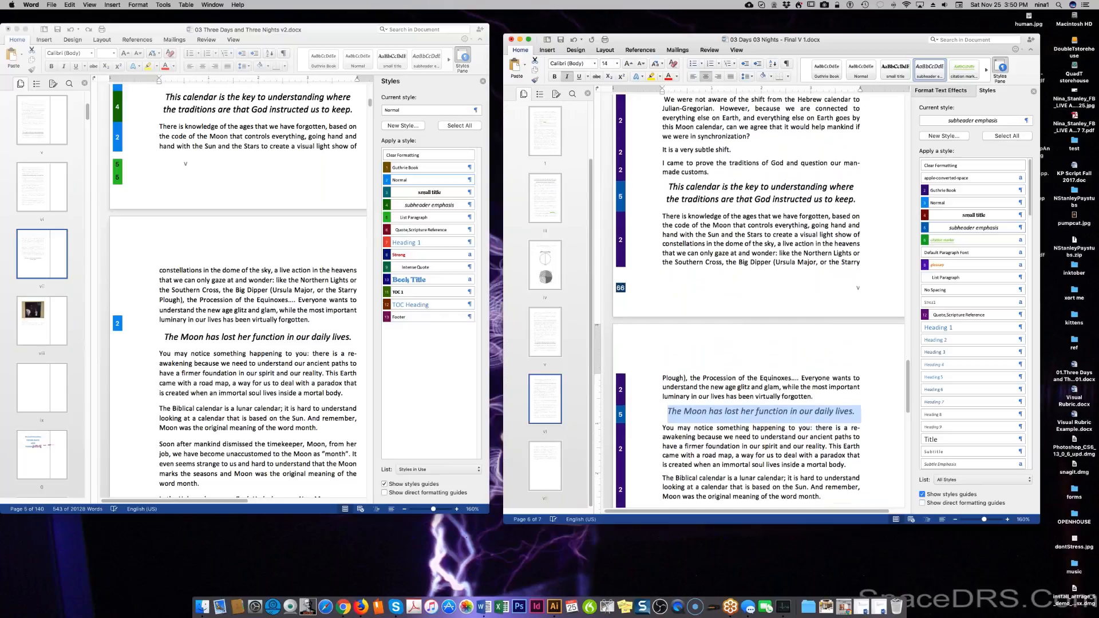
{"action": "scroll", "coordinate": [749, 301], "scroll_direction": "down", "scroll_amount": 2}
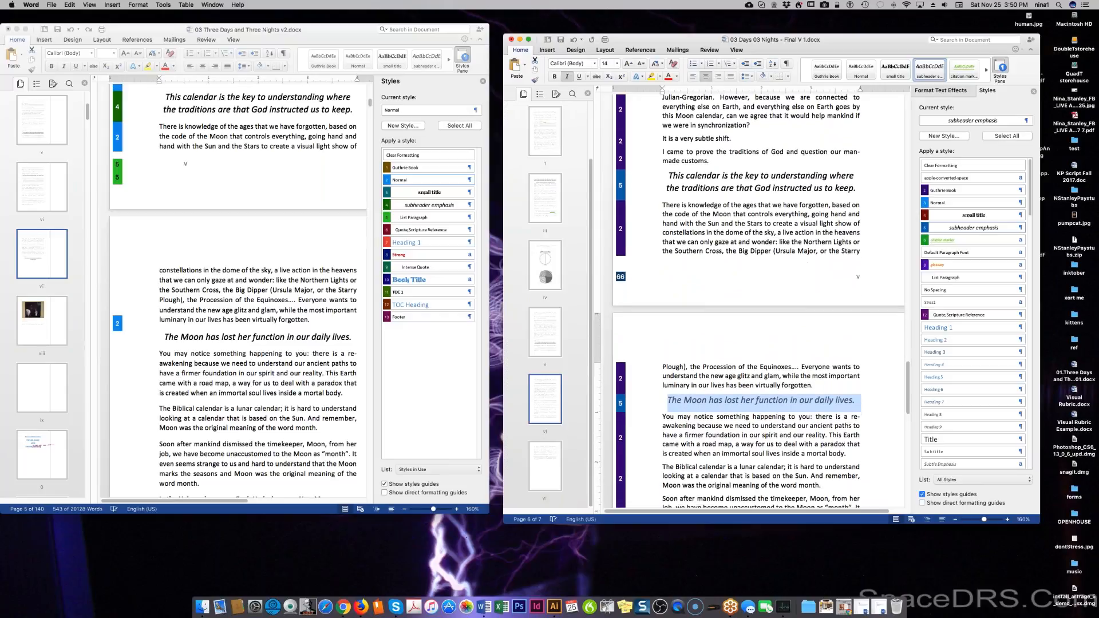
{"action": "scroll", "coordinate": [750, 300], "scroll_direction": "down", "scroll_amount": 3}
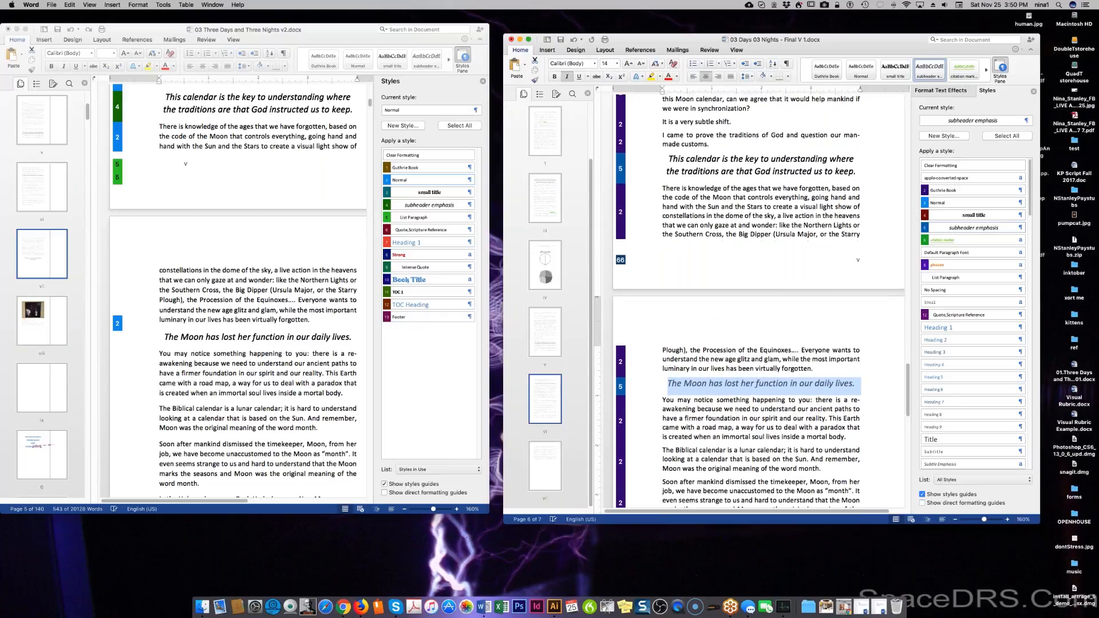
{"action": "scroll", "coordinate": [750, 300], "scroll_direction": "down", "scroll_amount": 2}
{"action": "scroll", "coordinate": [749, 300], "scroll_direction": "down", "scroll_amount": 3}
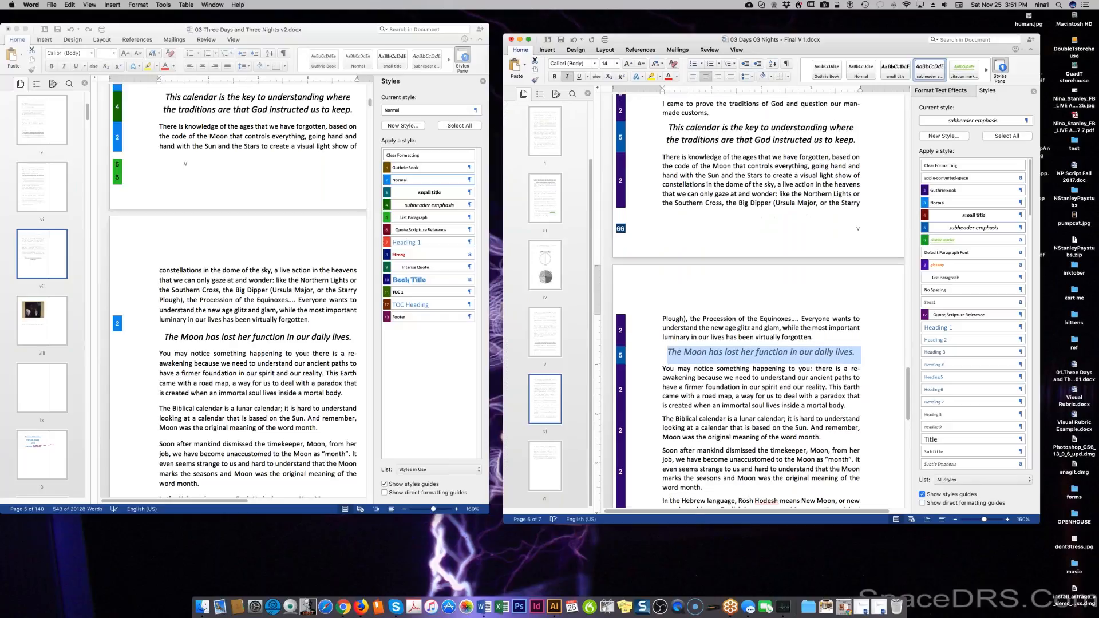
{"action": "scroll", "coordinate": [750, 300], "scroll_direction": "down", "scroll_amount": 2}
{"action": "scroll", "coordinate": [750, 301], "scroll_direction": "down", "scroll_amount": 3}
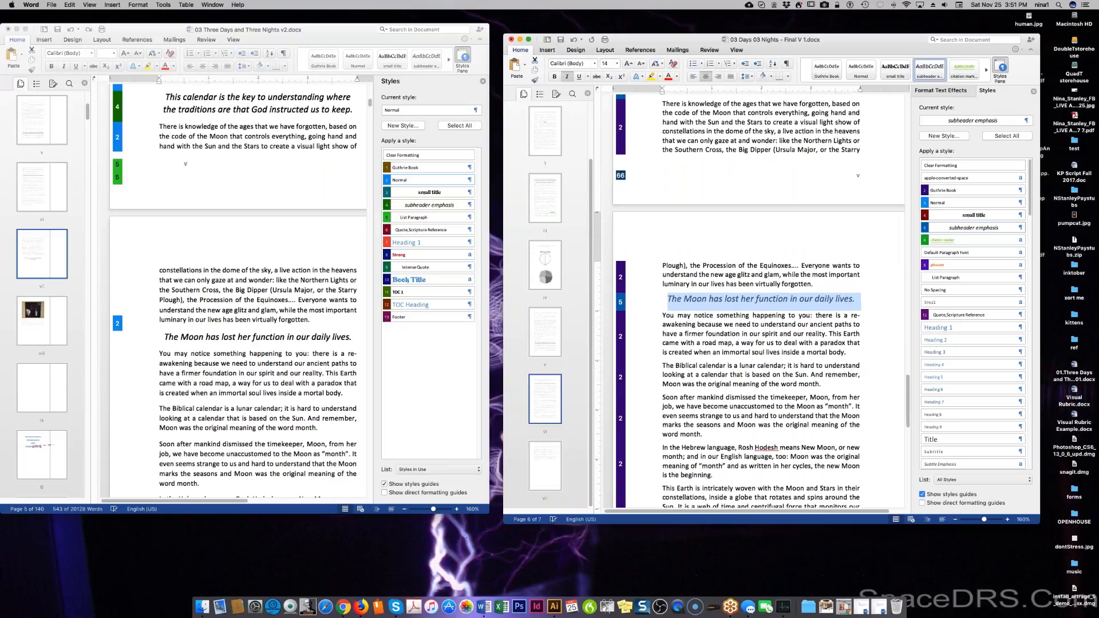
{"action": "scroll", "coordinate": [750, 300], "scroll_direction": "down", "scroll_amount": 1}
{"action": "scroll", "coordinate": [797, 391], "scroll_direction": "down", "scroll_amount": 3}
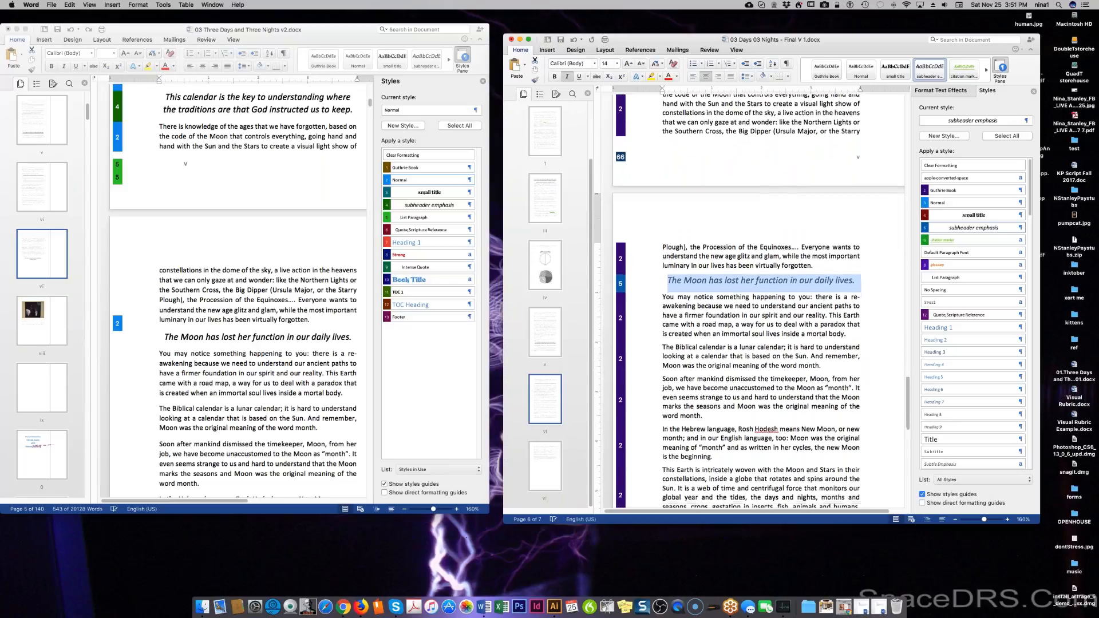
{"action": "scroll", "coordinate": [797, 391], "scroll_direction": "down", "scroll_amount": 4}
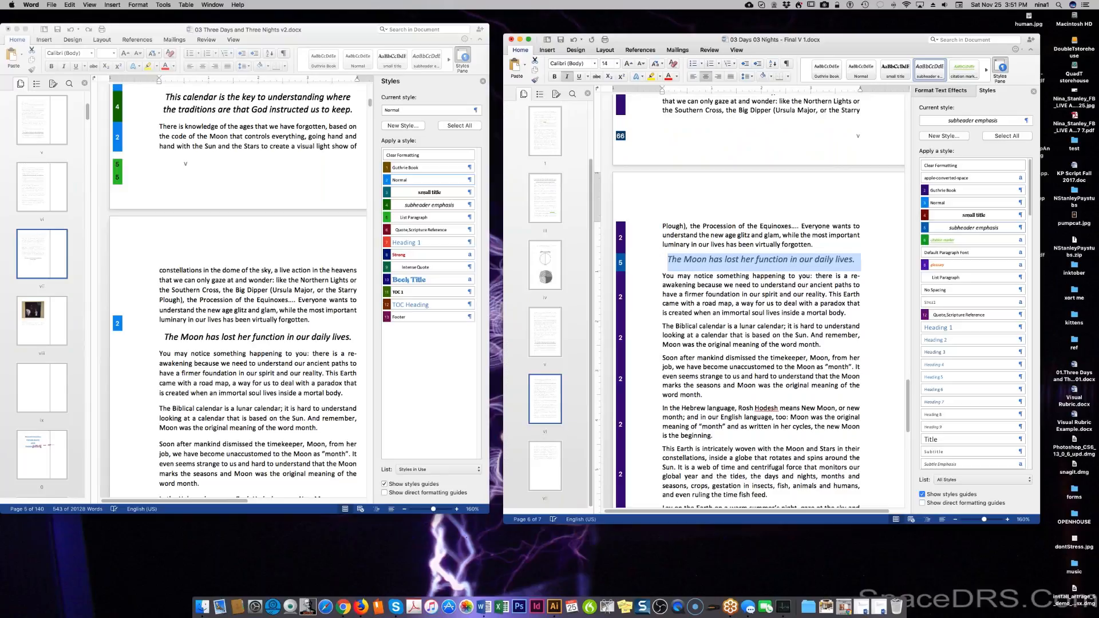
{"action": "scroll", "coordinate": [749, 300], "scroll_direction": "down", "scroll_amount": 3}
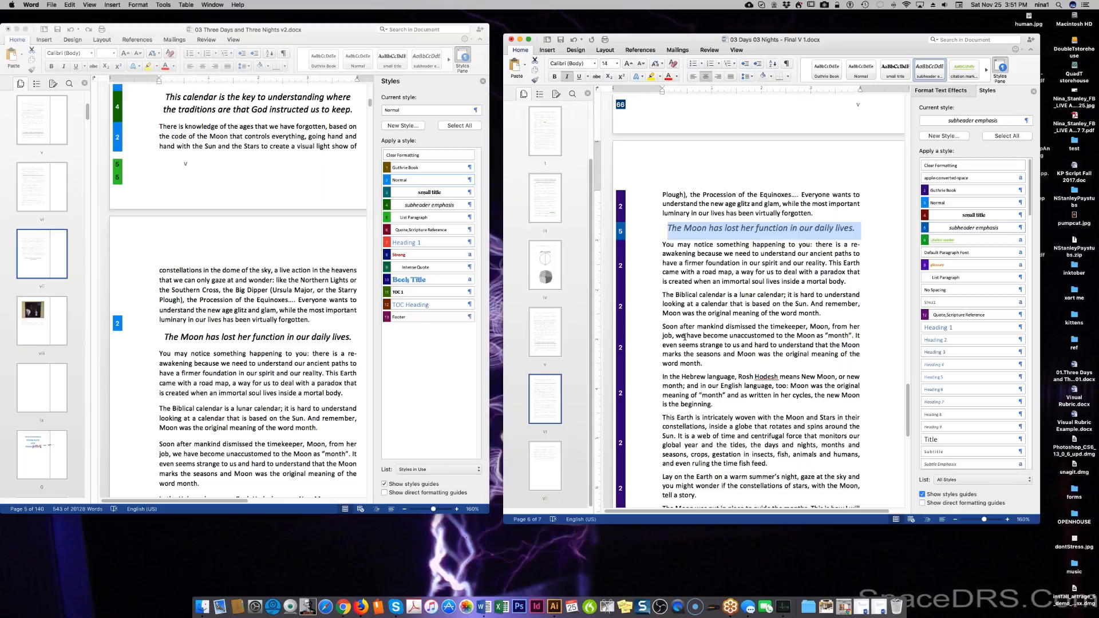
{"action": "left_click", "coordinate": [801, 313]}
{"action": "type", "text": "M"}
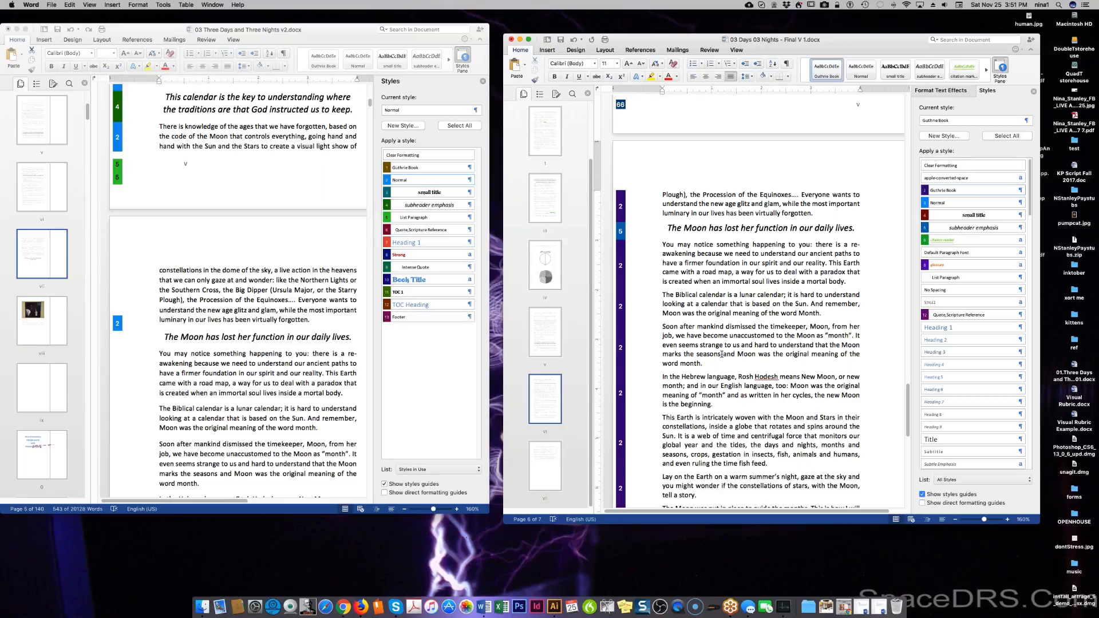
{"action": "scroll", "coordinate": [730, 344], "scroll_direction": "down", "scroll_amount": 1}
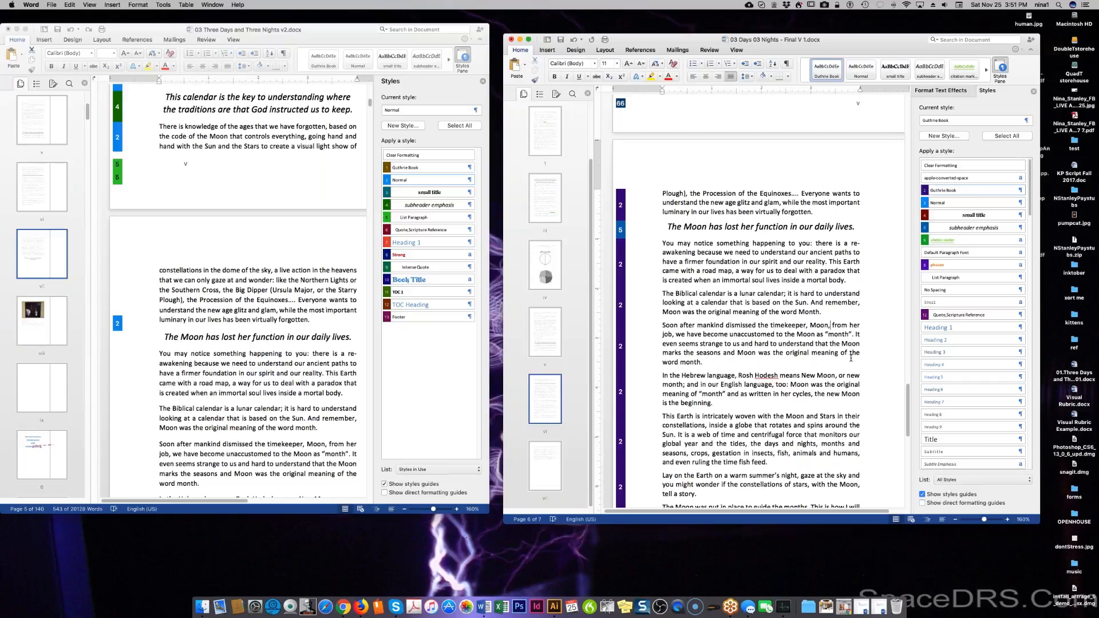
{"action": "scroll", "coordinate": [851, 357], "scroll_direction": "down", "scroll_amount": 1}
{"action": "scroll", "coordinate": [850, 358], "scroll_direction": "down", "scroll_amount": 1}
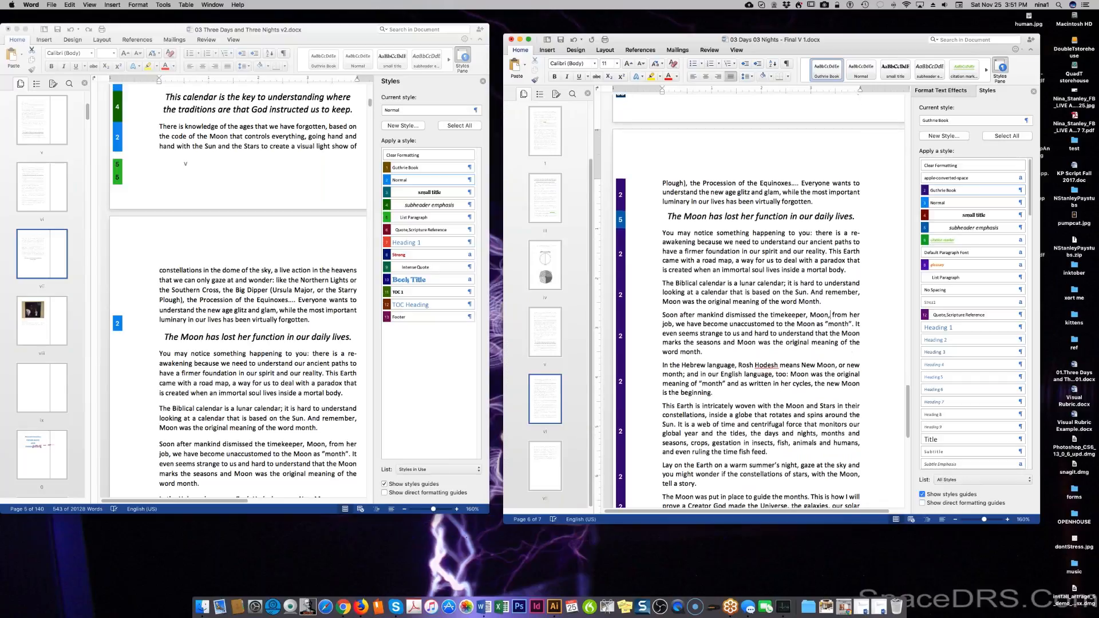
{"action": "scroll", "coordinate": [847, 359], "scroll_direction": "down", "scroll_amount": 2}
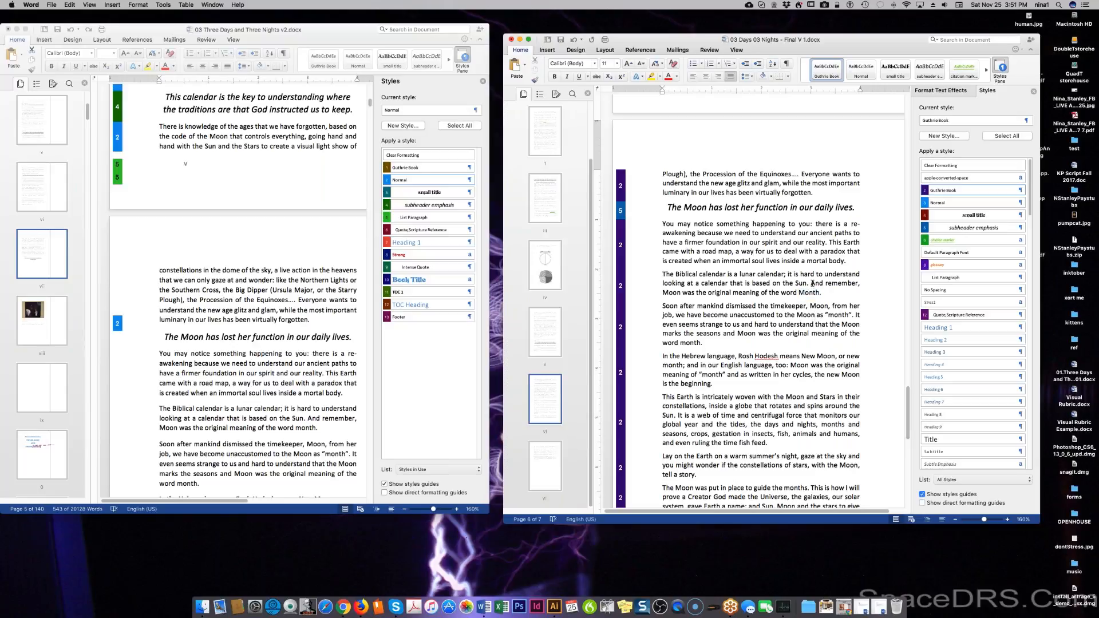
Delete the 'And remember…' sentence, insert 'as we have discovered,', capitalize Month, and change 'was' to 'is'.
{"action": "left_click_drag", "start_coordinate": [812, 283], "coordinate": [822, 293]}
{"action": "key", "text": "BackSpace"}
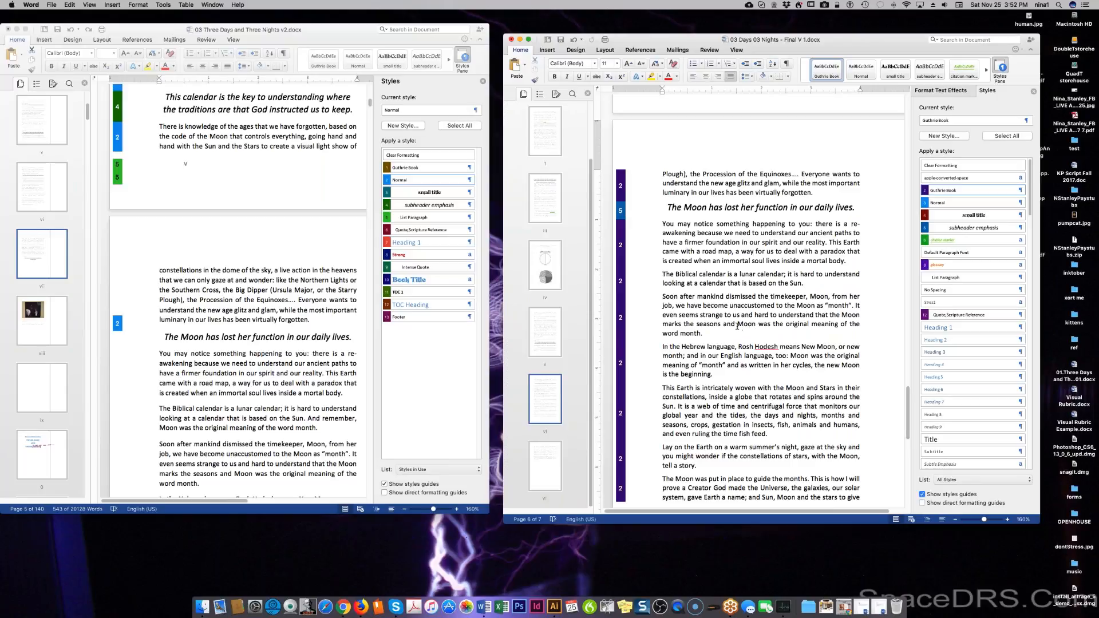
{"action": "left_click", "coordinate": [738, 326]}
{"action": "type", "text": "as we have d"}
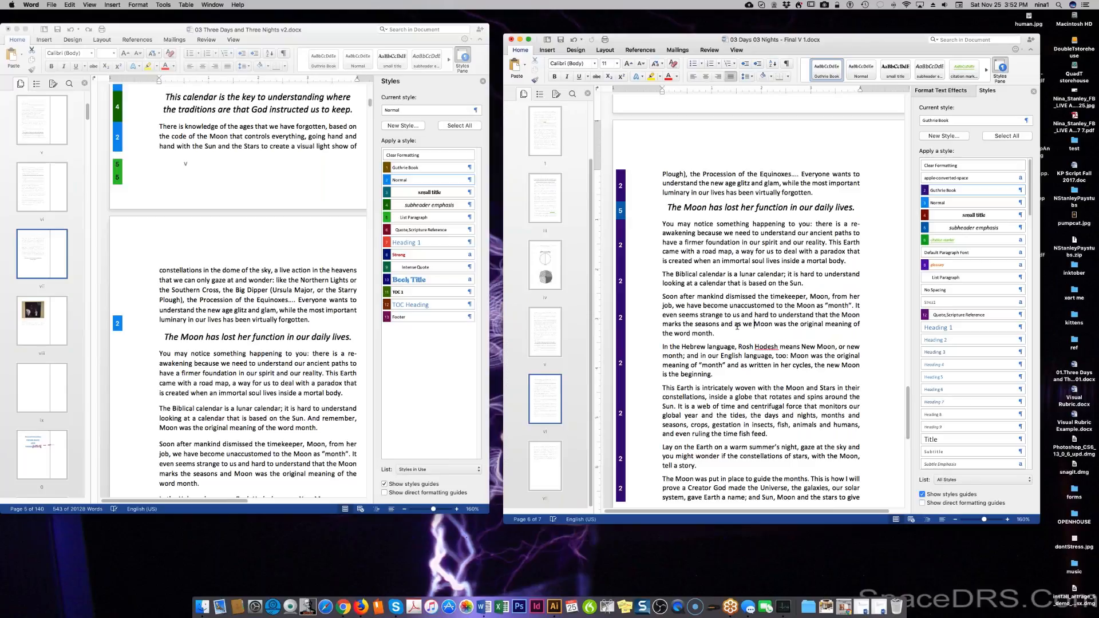
{"action": "type", "text": "iscovered,"}
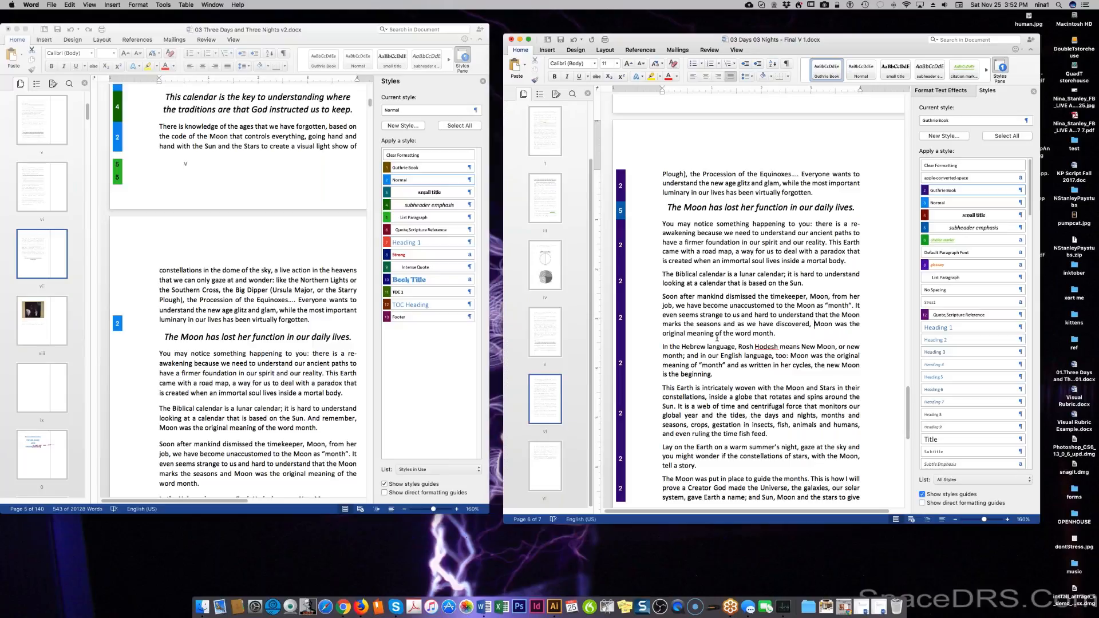
{"action": "left_click_drag", "start_coordinate": [753, 334], "coordinate": [759, 334]}
{"action": "type", "text": "M"}
{"action": "double_click", "coordinate": [844, 323]}
{"action": "type", "text": "is"}
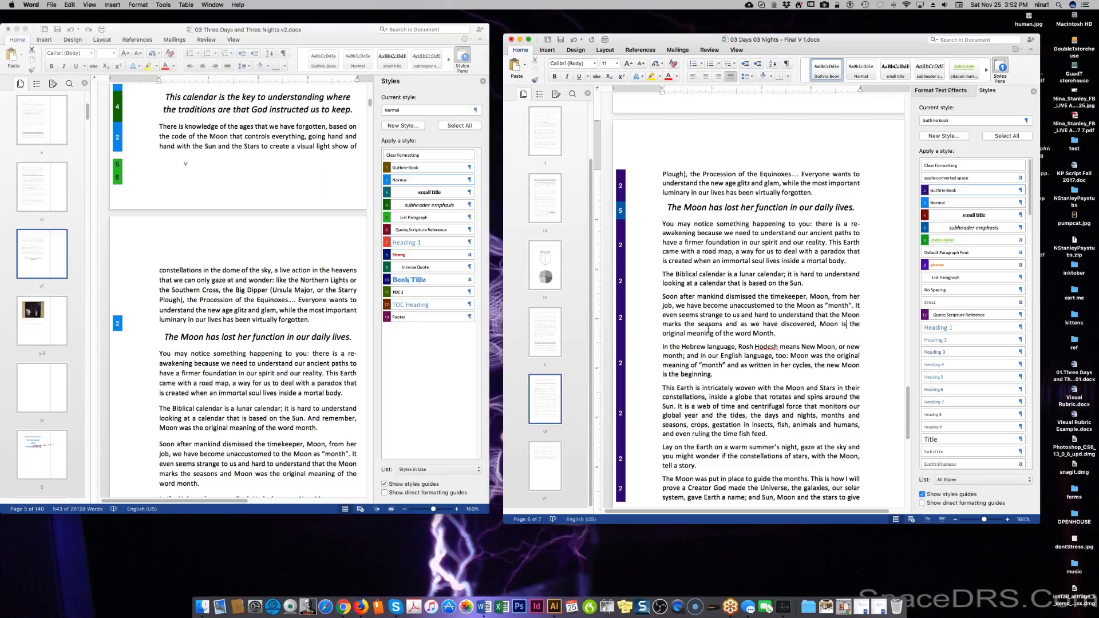
Reword the 'original meaning' phrase so the sentence reads 'Moon is the origin of the word Month.'.
{"action": "double_click", "coordinate": [700, 332]}
{"action": "type", "text": "bas"}
{"action": "key", "text": "BackSpace"}
{"action": "key", "text": "BackSpace"}
{"action": "type", "text": "ot"}
{"action": "double_click", "coordinate": [677, 334]}
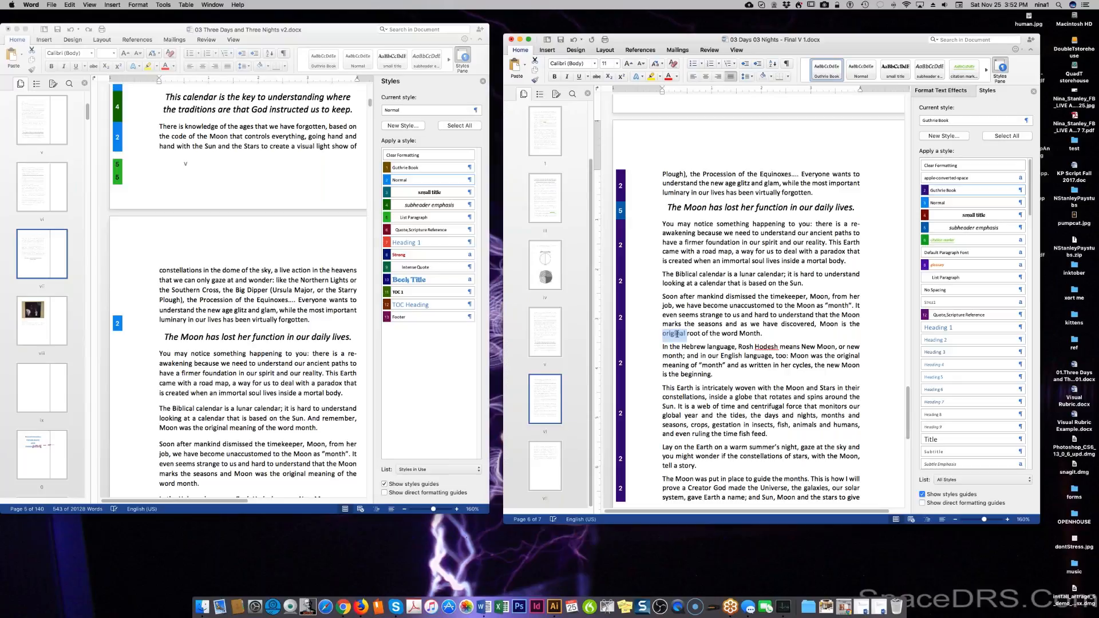
{"action": "type", "text": "ancient"}
{"action": "double_click", "coordinate": [679, 334]}
{"action": "type", "text": "original"}
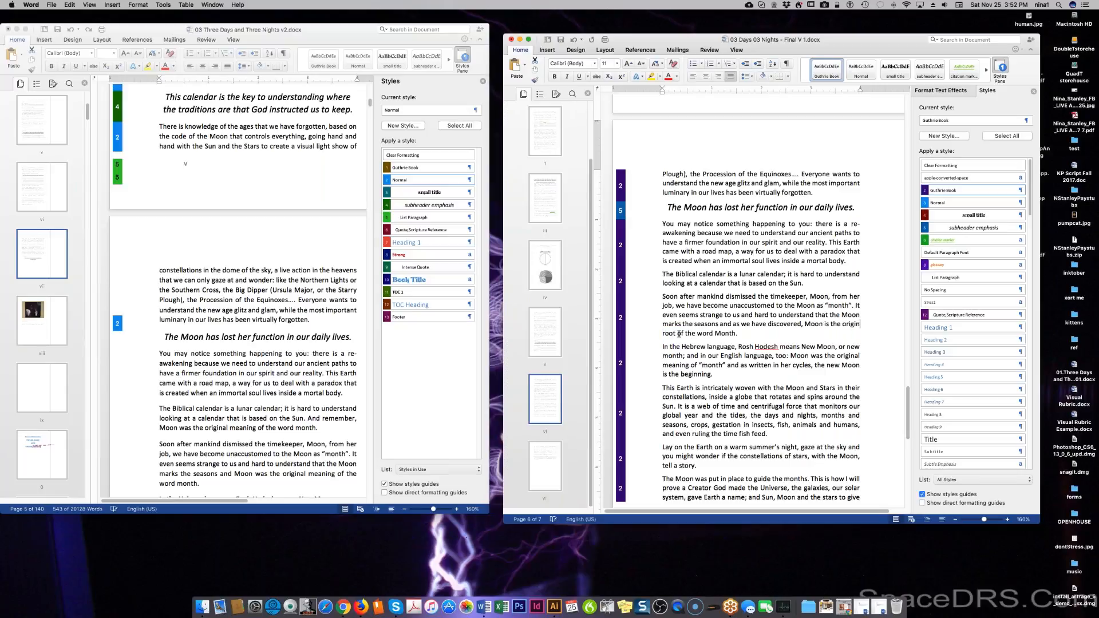
{"action": "double_click", "coordinate": [695, 333]}
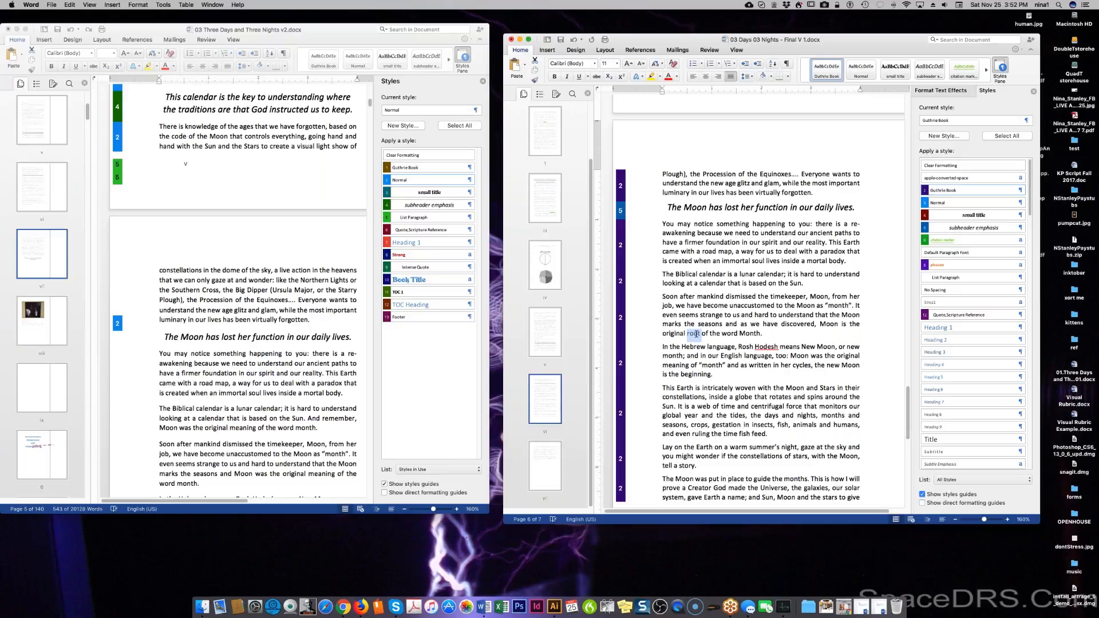
{"action": "key", "text": "BackSpace"}
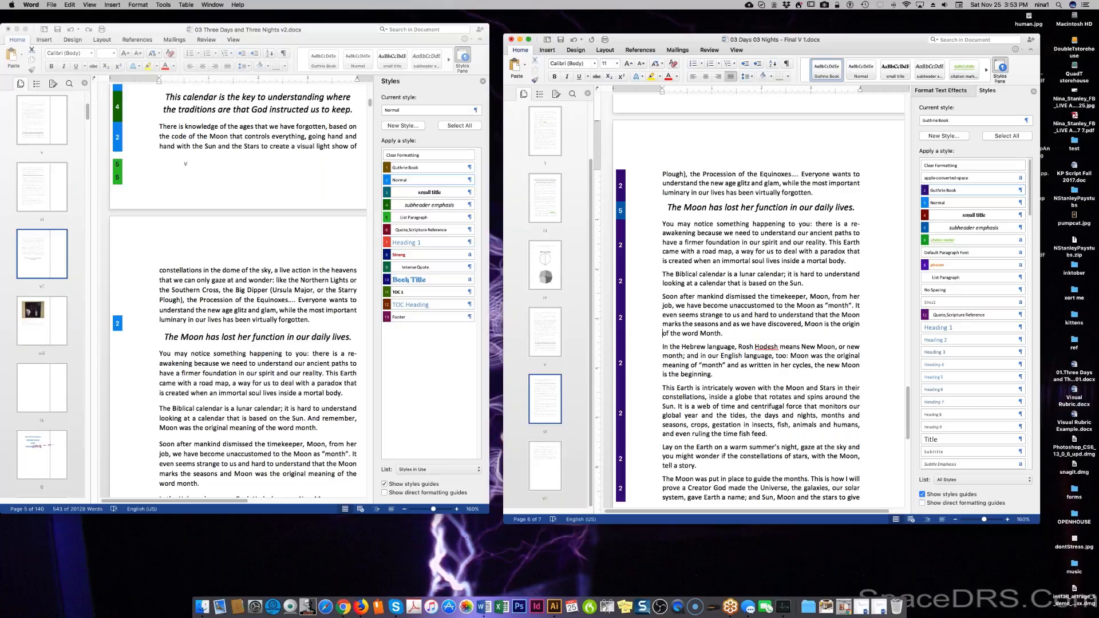
Change 'unaccustomed' to 'disassociated', 'to the' to 'the', and 'as' to 'from'.
{"action": "double_click", "coordinate": [763, 305]}
{"action": "type", "text": "disassociated"}
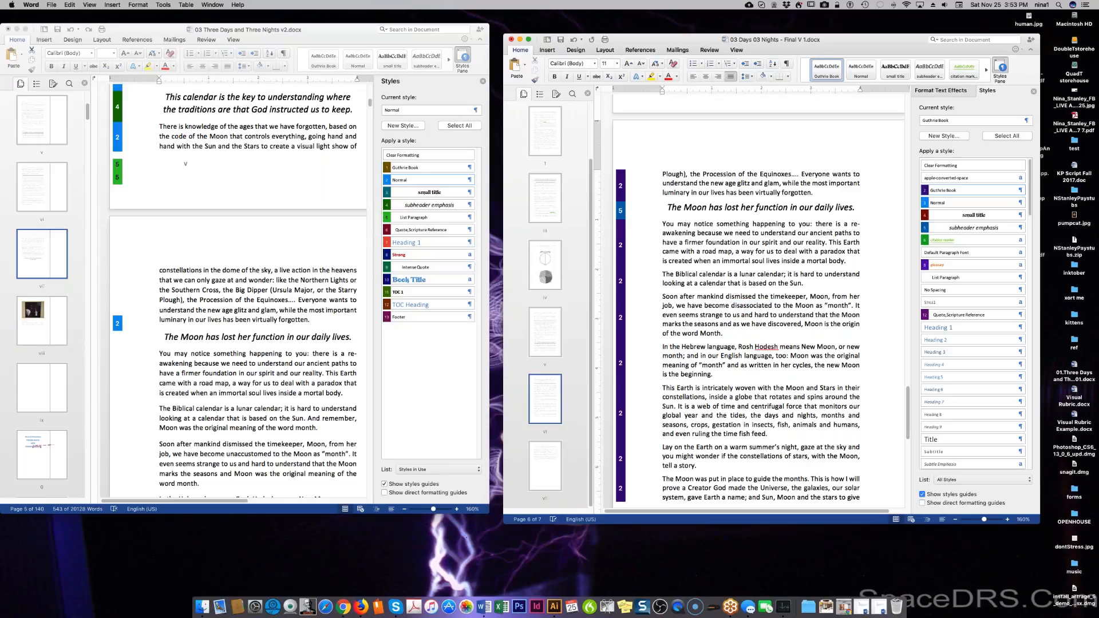
{"action": "double_click", "coordinate": [777, 306]}
{"action": "left_click_drag", "start_coordinate": [785, 305], "coordinate": [793, 305]}
{"action": "type", "text": "the"}
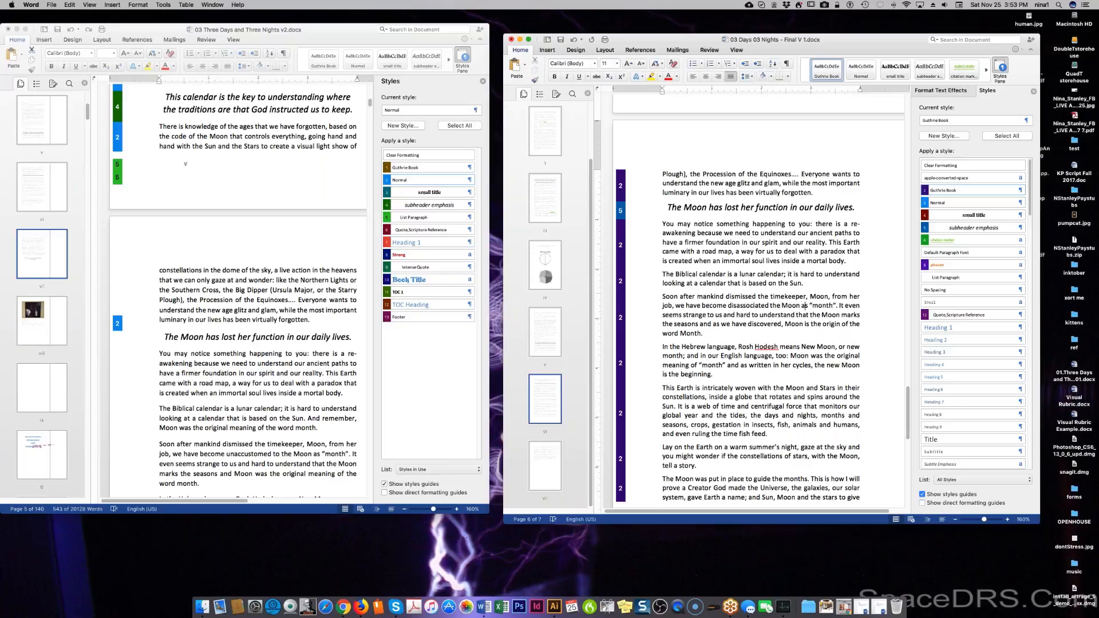
{"action": "key", "text": "Right"}
{"action": "key", "text": "BackSpace"}
{"action": "key", "text": "BackSpace"}
{"action": "type", "text": "from"}
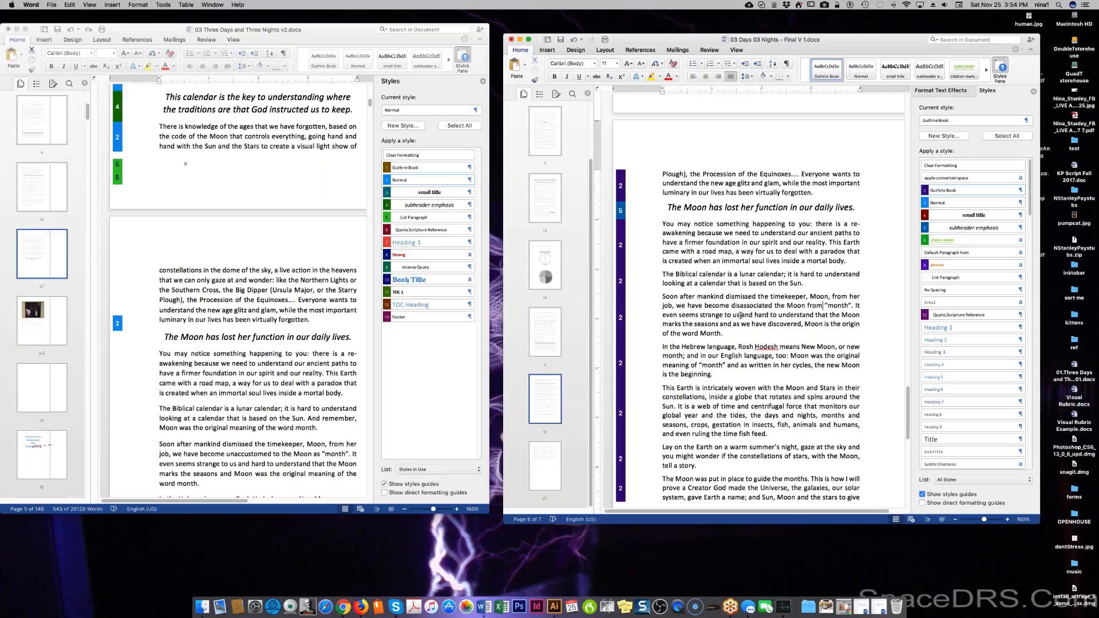
Replace 'and hard to understand' with 'realize', add a comma after 'seasons', and delete 'have become'.
{"action": "left_click_drag", "start_coordinate": [742, 315], "coordinate": [815, 311]}
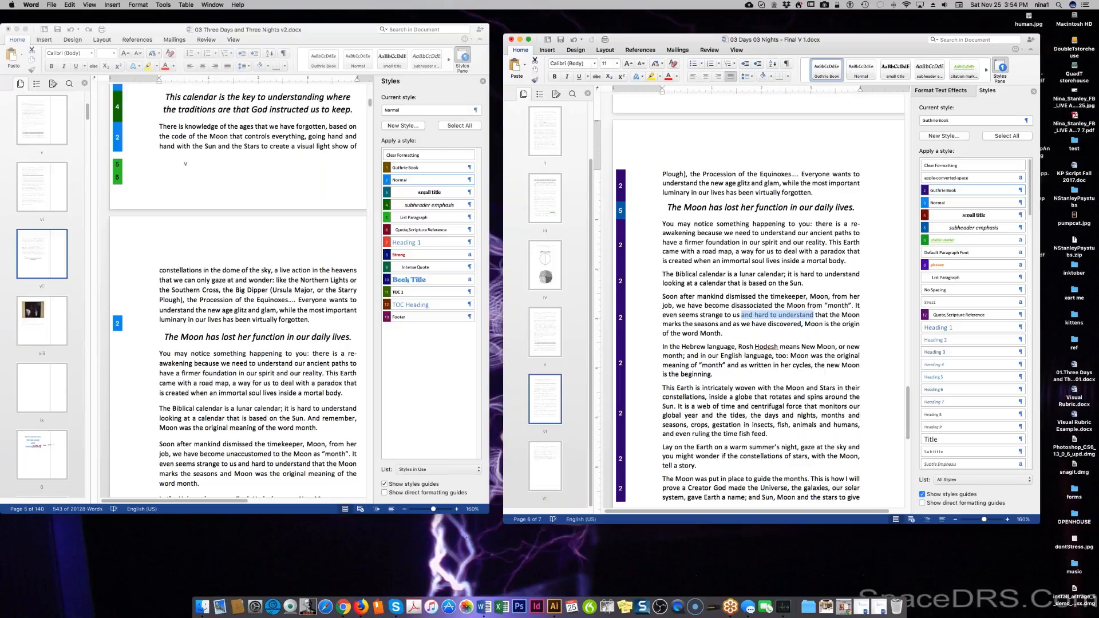
{"action": "type", "text": "realis"}
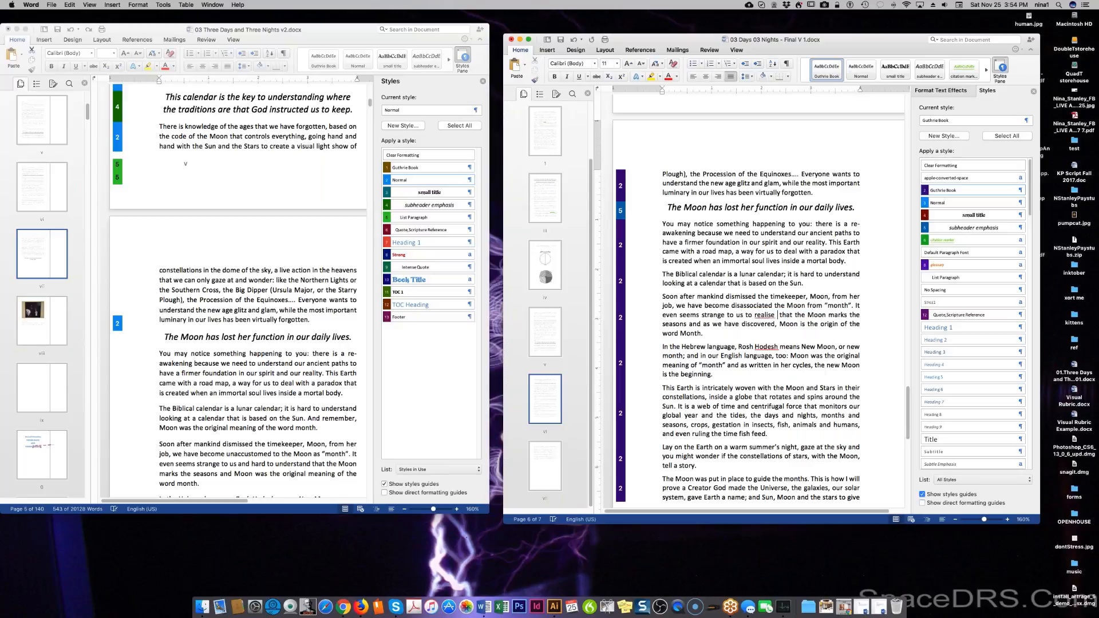
{"action": "key", "text": "BackSpace"}
{"action": "type", "text": "ze"}
{"action": "key", "text": "BackSpace"}
{"action": "left_click", "coordinate": [686, 323]}
{"action": "type", "text": ","}
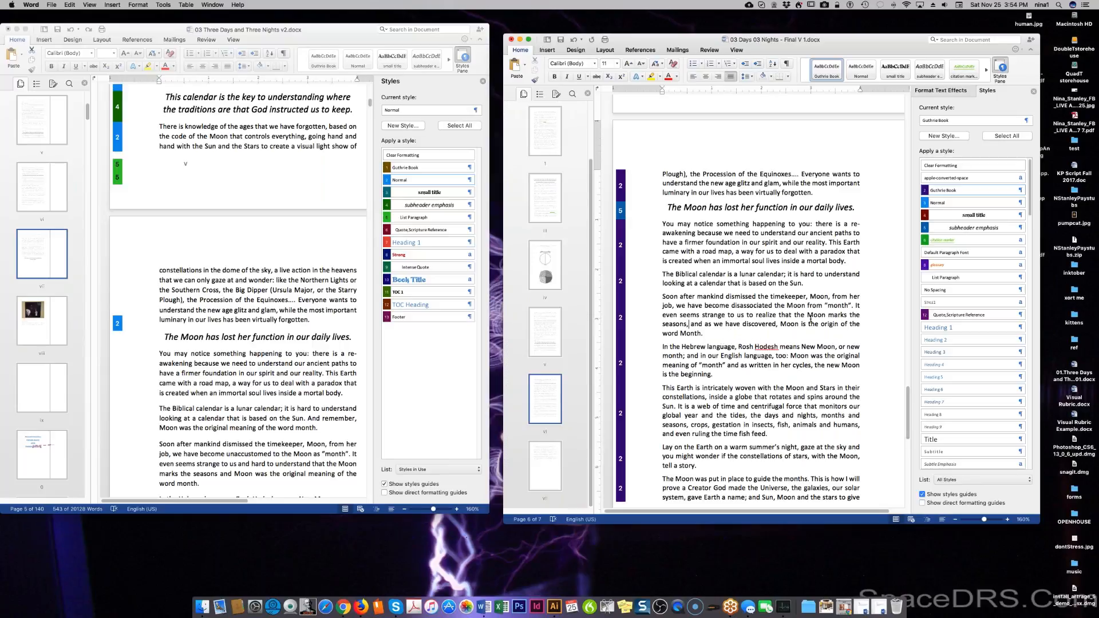
{"action": "double_click", "coordinate": [716, 304]}
{"action": "left_click_drag", "start_coordinate": [688, 308], "coordinate": [728, 306]}
{"action": "key", "text": "BackSpace"}
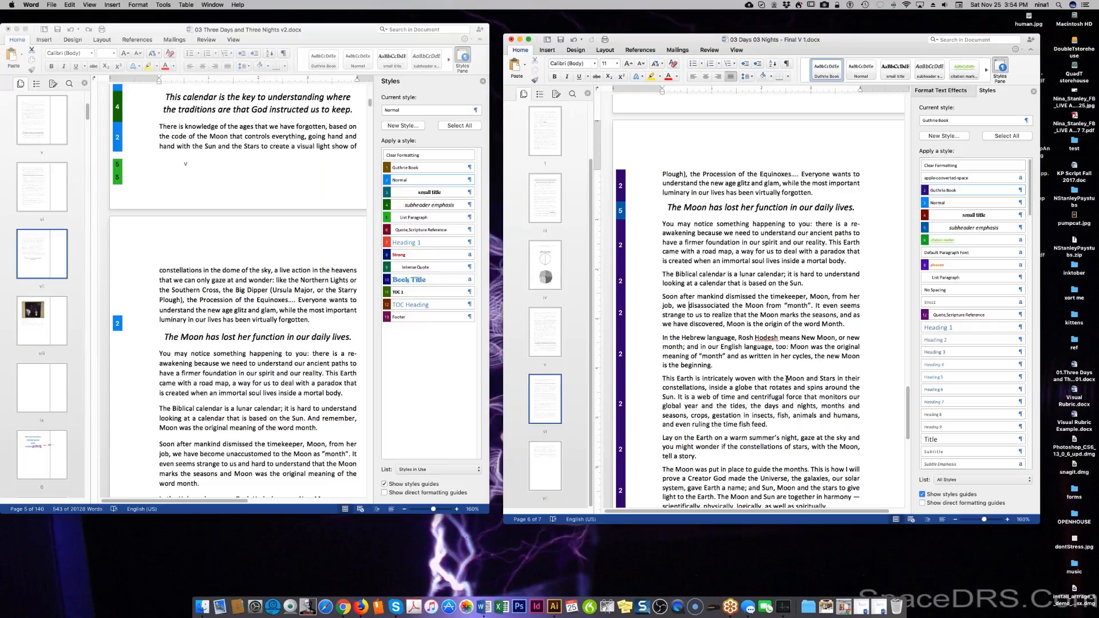
{"action": "scroll", "coordinate": [790, 369], "scroll_direction": "down", "scroll_amount": 1}
{"action": "scroll", "coordinate": [761, 321], "scroll_direction": "down", "scroll_amount": 2}
{"action": "scroll", "coordinate": [761, 315], "scroll_direction": "down", "scroll_amount": 2}
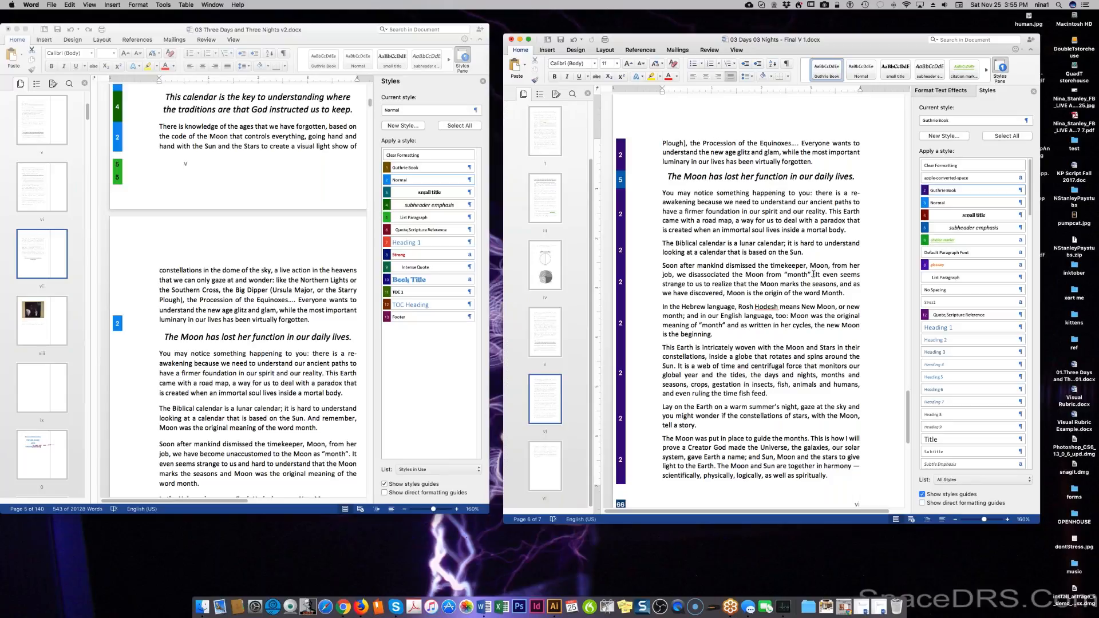
Delete the 'It even seems…Month' sentence and add ': remember we have re-discovered that' after 'too'.
{"action": "left_click_drag", "start_coordinate": [815, 274], "coordinate": [846, 293]}
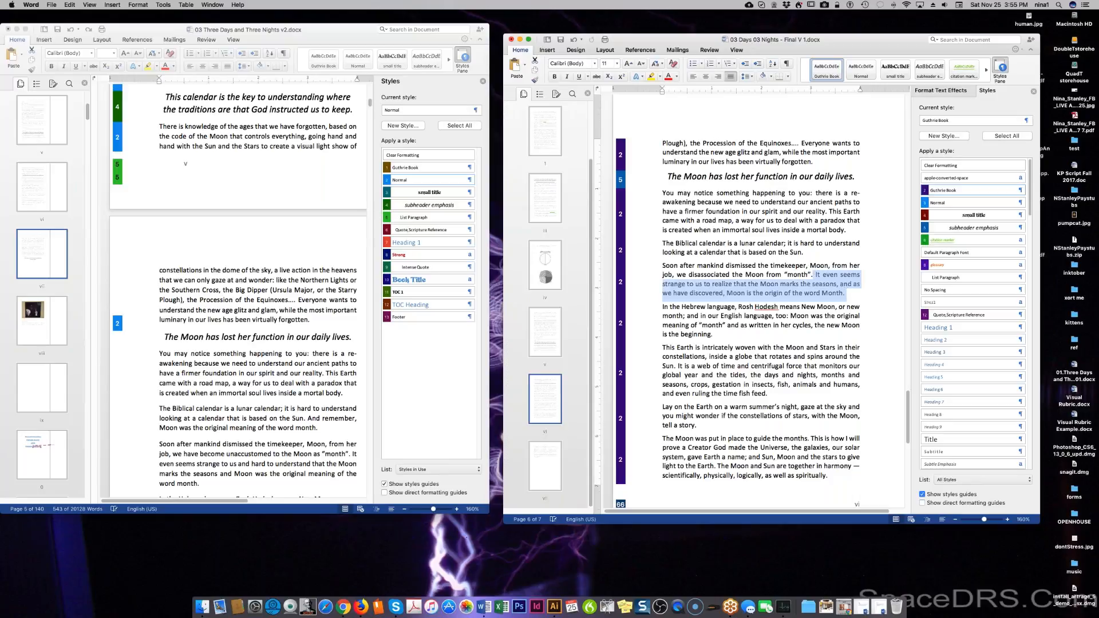
{"action": "key", "text": "BackSpace"}
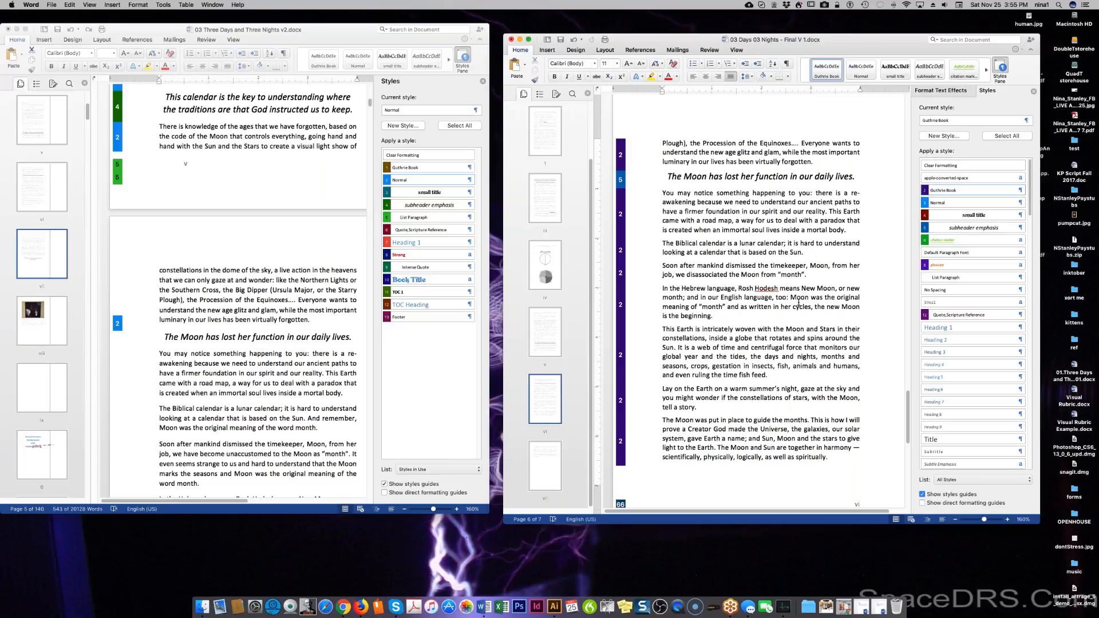
{"action": "left_click", "coordinate": [788, 298]}
{"action": "type", "text": ": remember we have "}
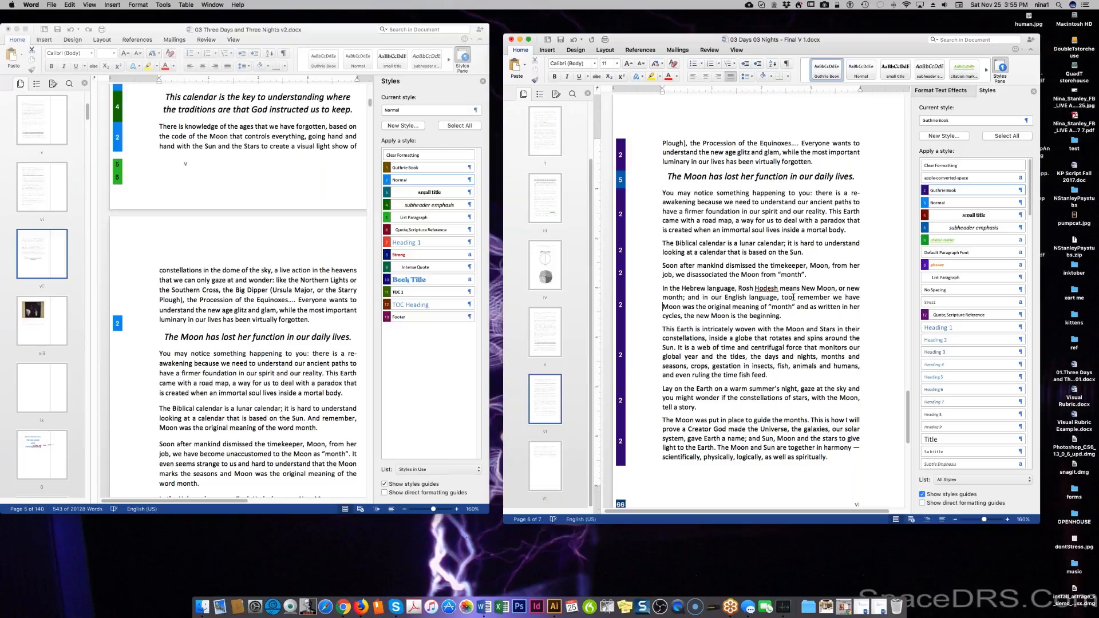
{"action": "type", "text": "re-disc"}
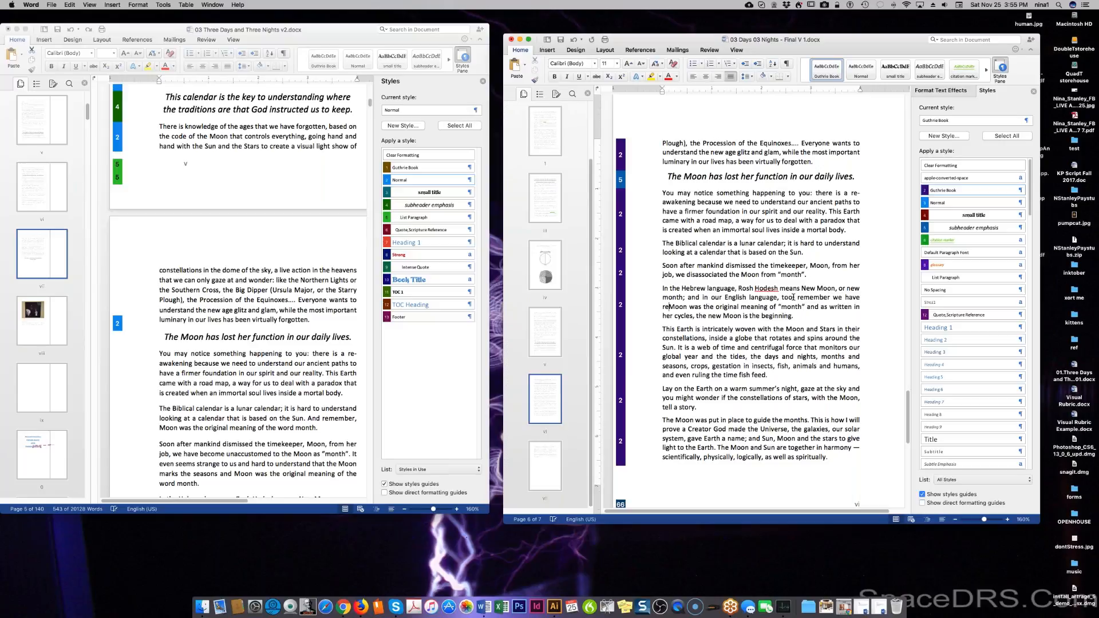
{"action": "type", "text": "overed that"}
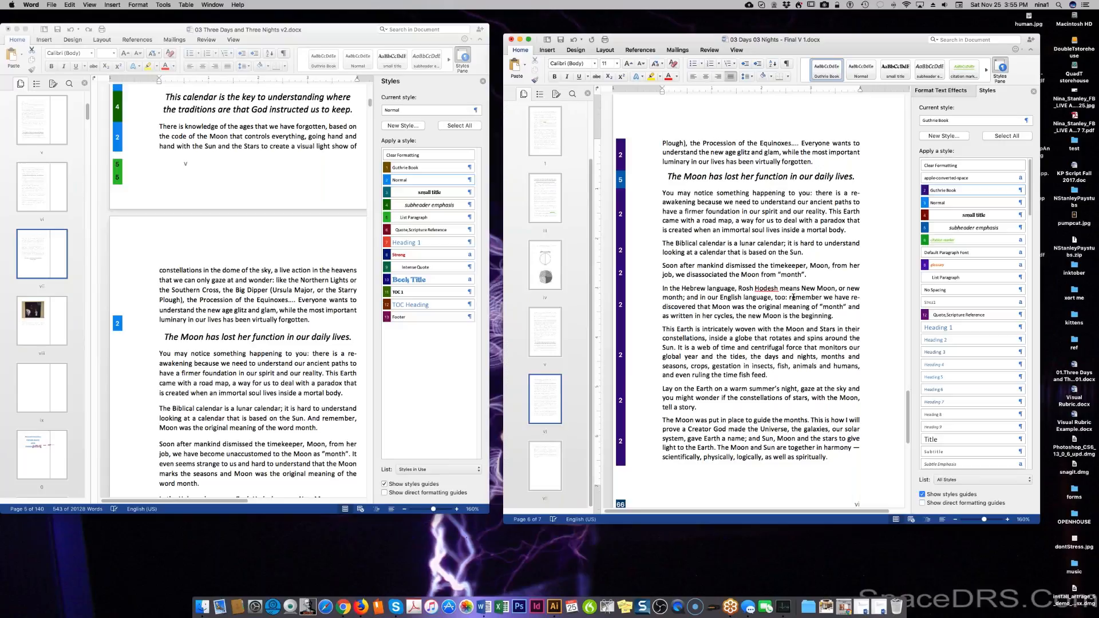
Change 'was' to 'is' and reword 'original meaning' to 'origin the word'.
{"action": "double_click", "coordinate": [740, 309]}
{"action": "type", "text": "is"}
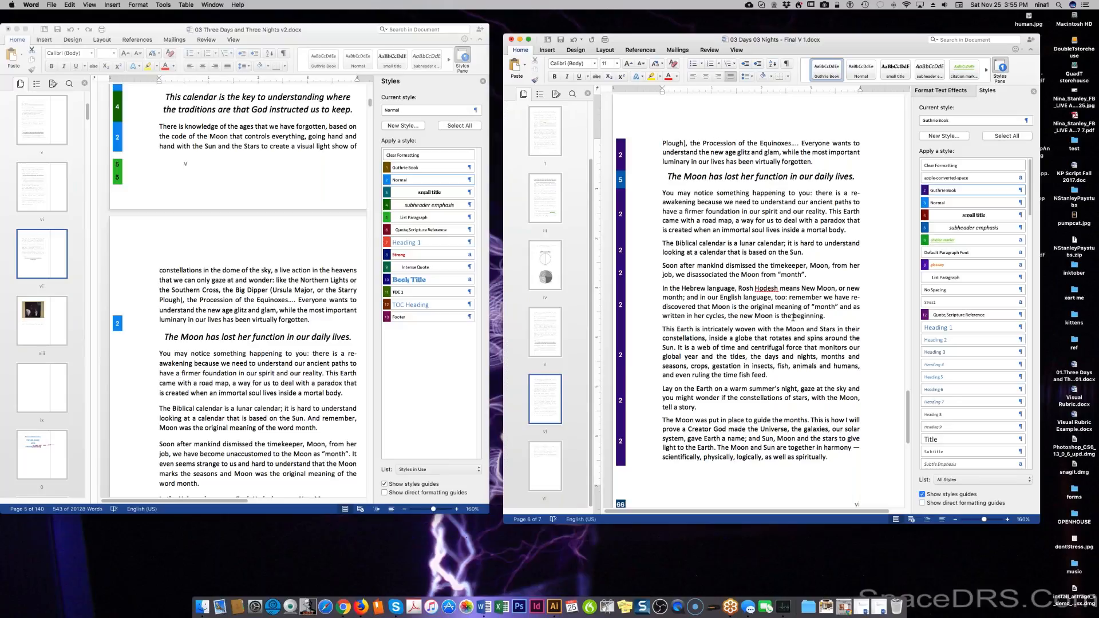
{"action": "left_click_drag", "start_coordinate": [769, 306], "coordinate": [802, 307]}
{"action": "key", "text": "BackSpace"}
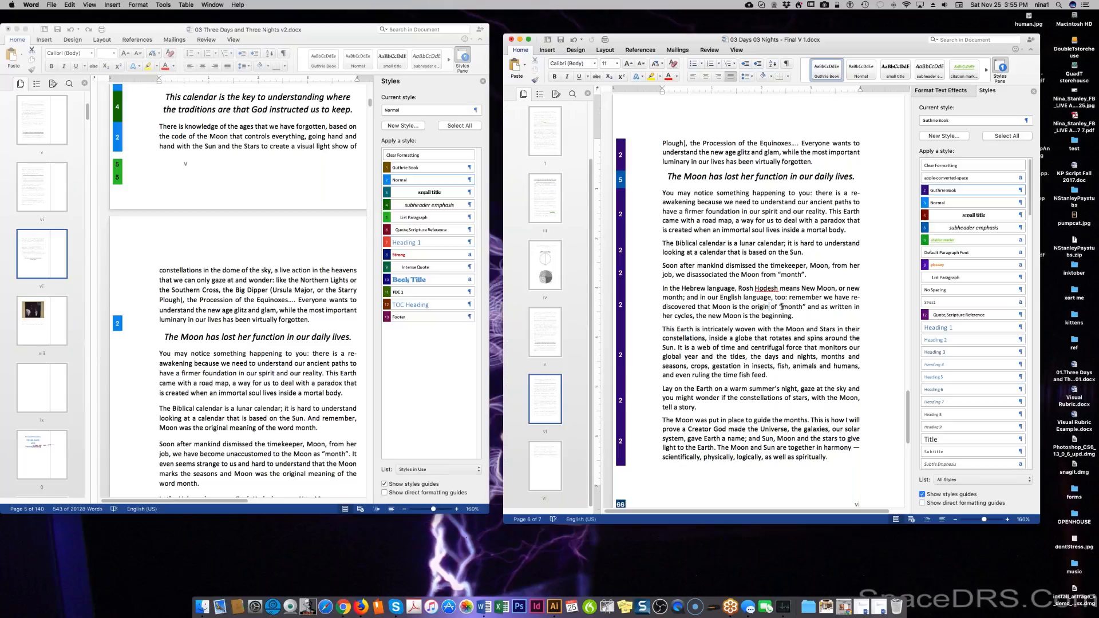
{"action": "type", "text": "the word"}
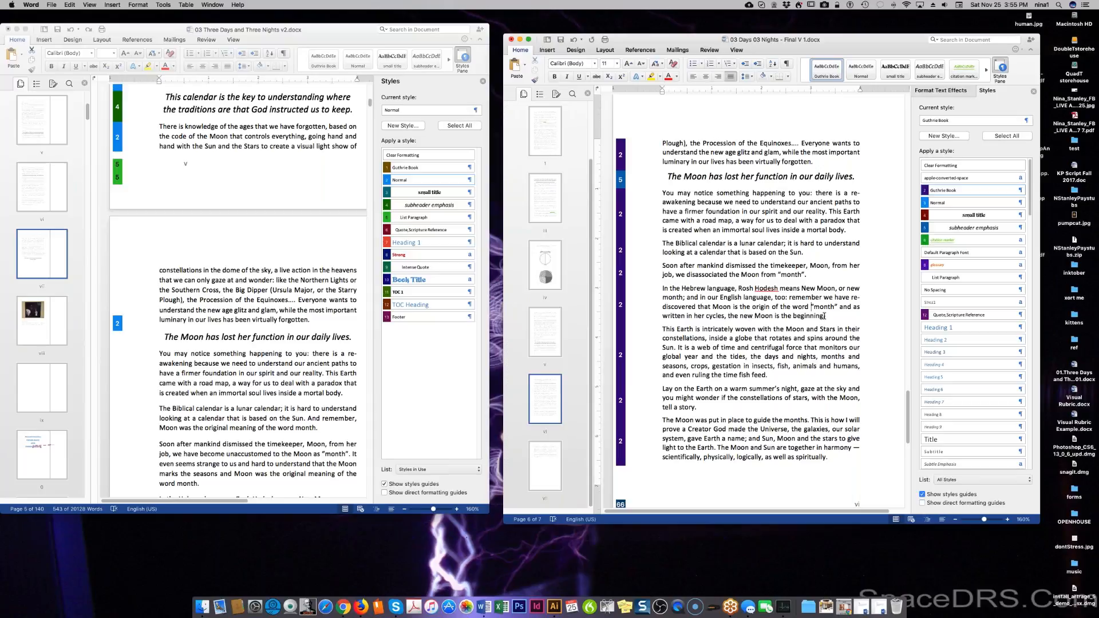
Replace 'and as written in her cycles,' with 'and', append 'of her Cycle', and italicize 'beginning'.
{"action": "left_click_drag", "start_coordinate": [823, 315], "coordinate": [867, 324]}
{"action": "left_click", "coordinate": [838, 320]}
{"action": "left_click_drag", "start_coordinate": [840, 306], "coordinate": [729, 316]}
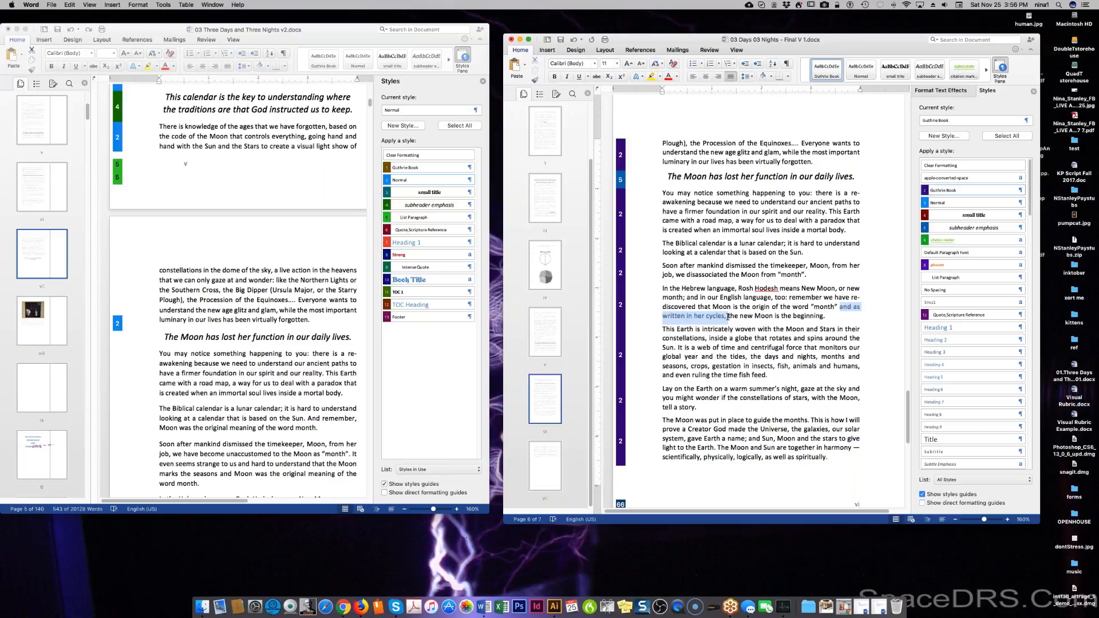
{"action": "key", "text": "BackSpace"}
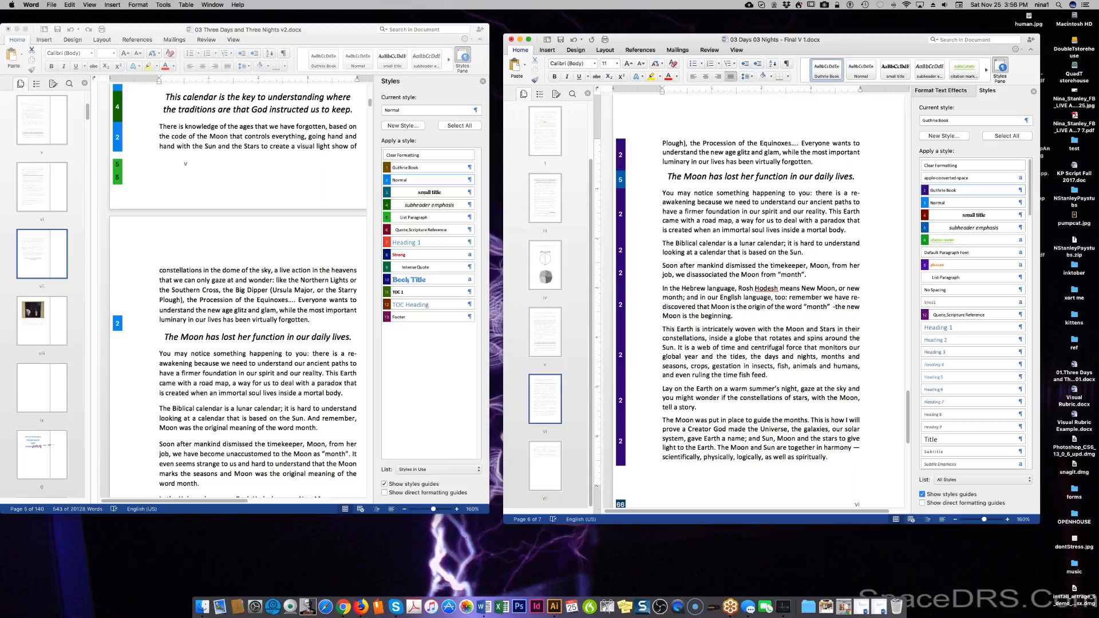
{"action": "type", "text": "and"}
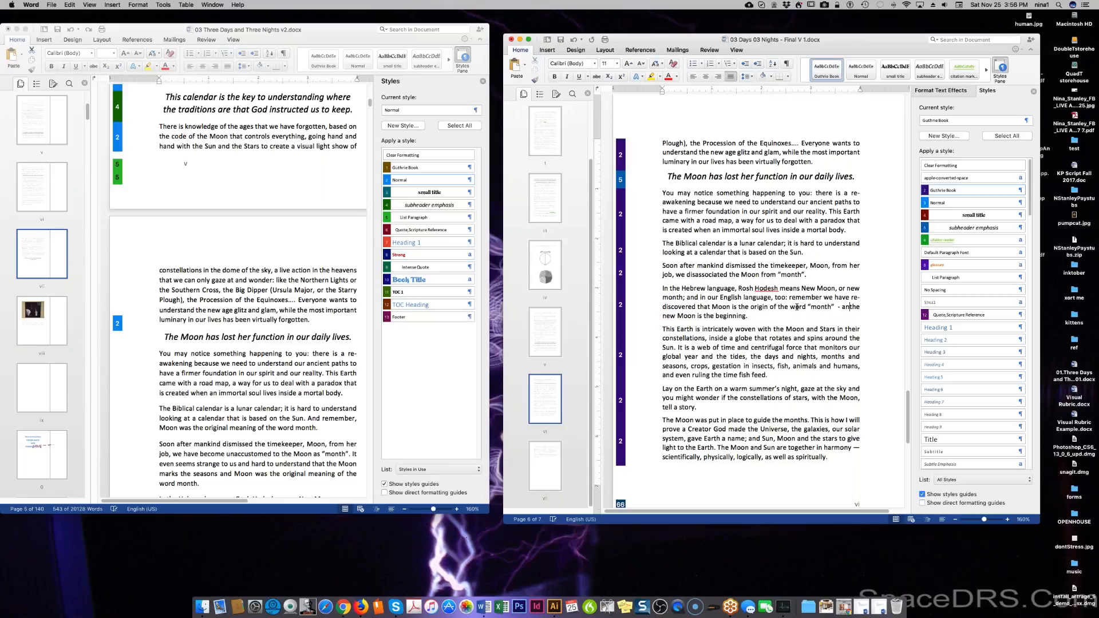
{"action": "left_click", "coordinate": [759, 317]}
{"action": "type", "text": "of her Cycle"}
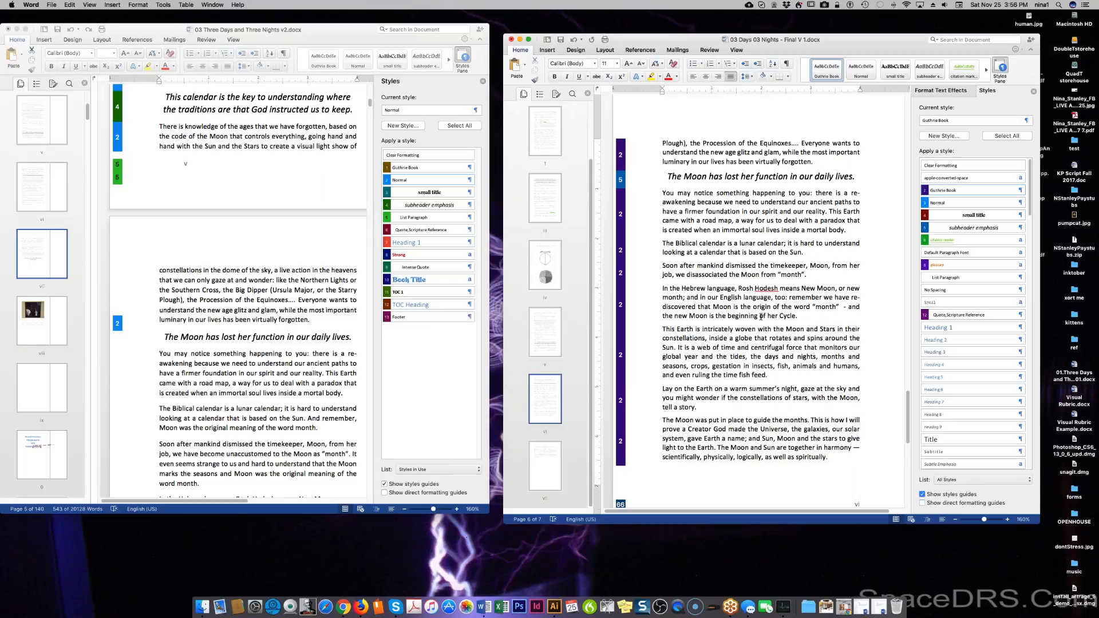
{"action": "double_click", "coordinate": [735, 316]}
{"action": "left_click", "coordinate": [567, 77]}
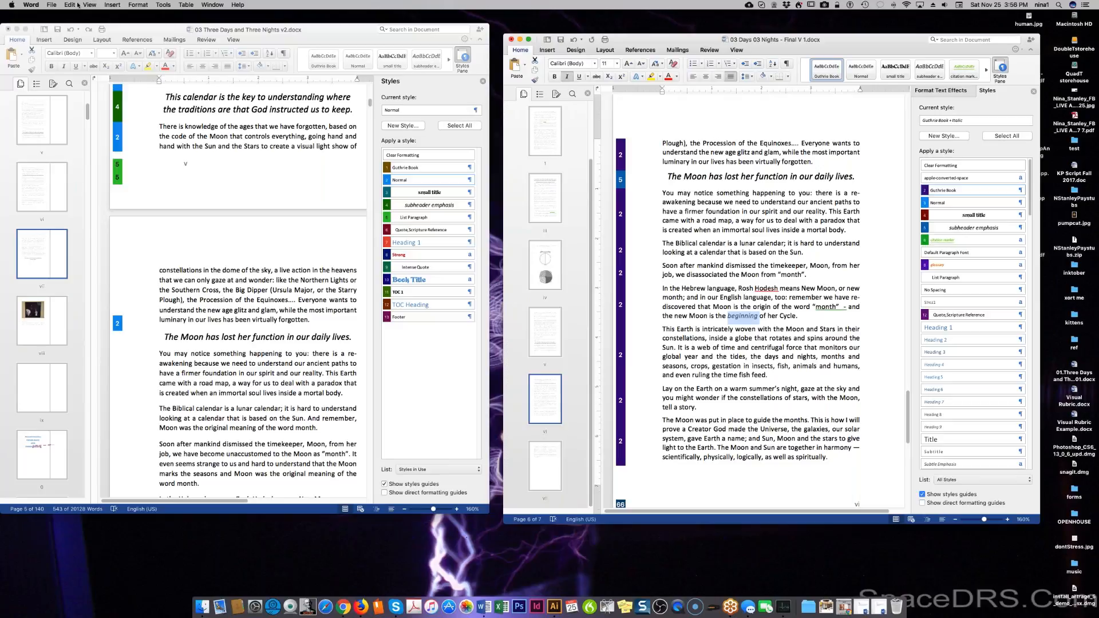
Save As with the file name's version number changed to 3: '03 Days 03 Nights - Final V 3.docx'.
{"action": "left_click", "coordinate": [55, 6]}
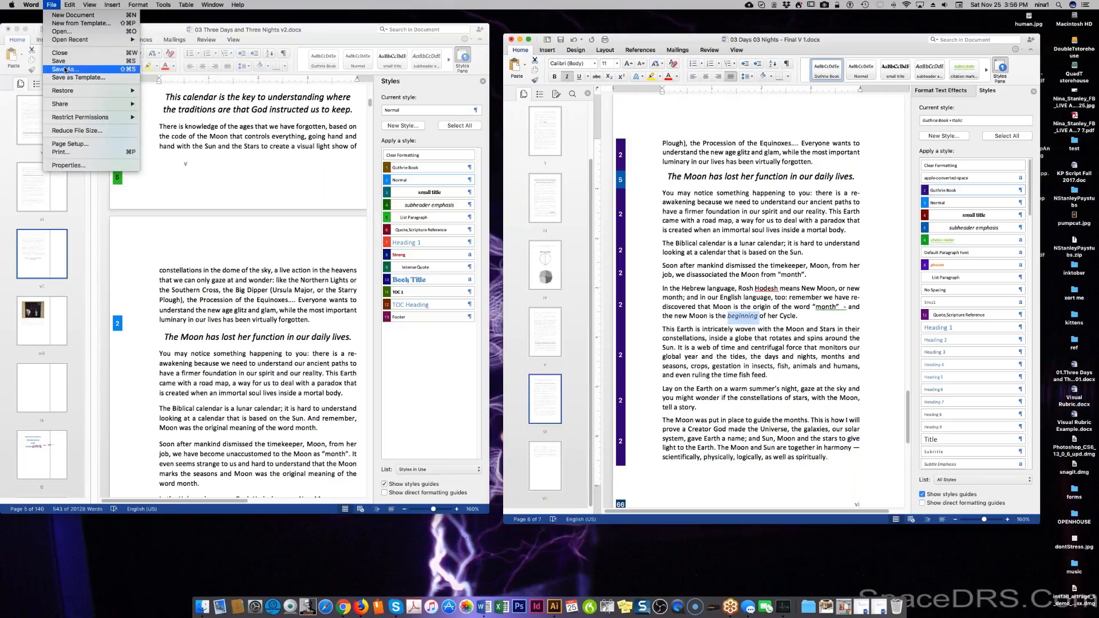
{"action": "left_click", "coordinate": [65, 70]}
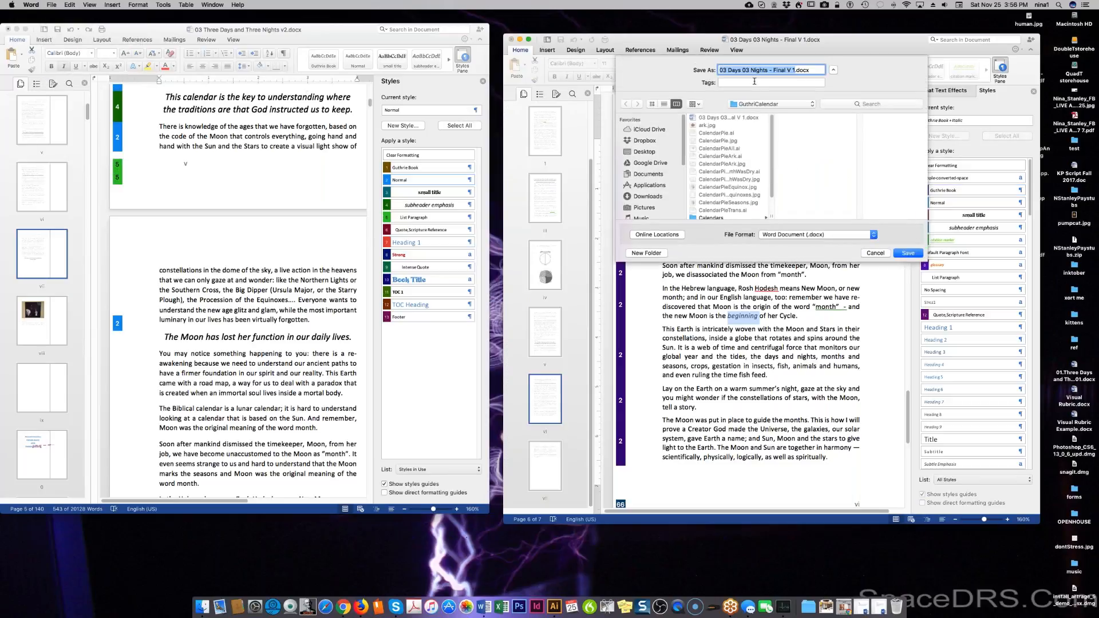
{"action": "left_click", "coordinate": [792, 70]}
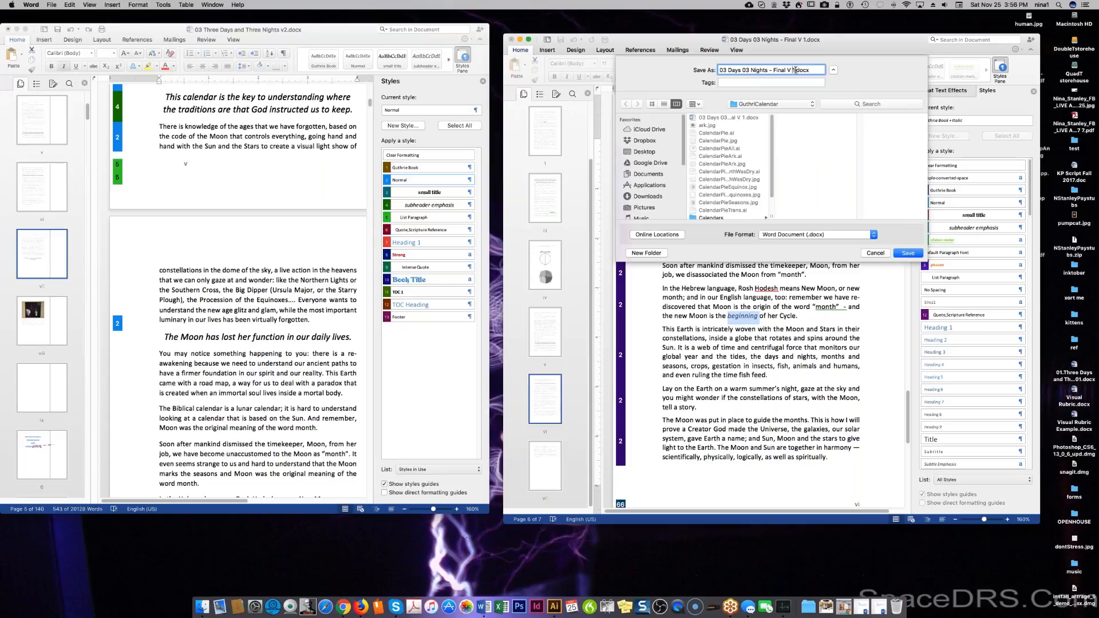
{"action": "key", "text": "BackSpace"}
{"action": "left_click", "coordinate": [904, 253]}
{"action": "left_click", "coordinate": [770, 342]}
{"action": "scroll", "coordinate": [761, 298], "scroll_direction": "down", "scroll_amount": 1}
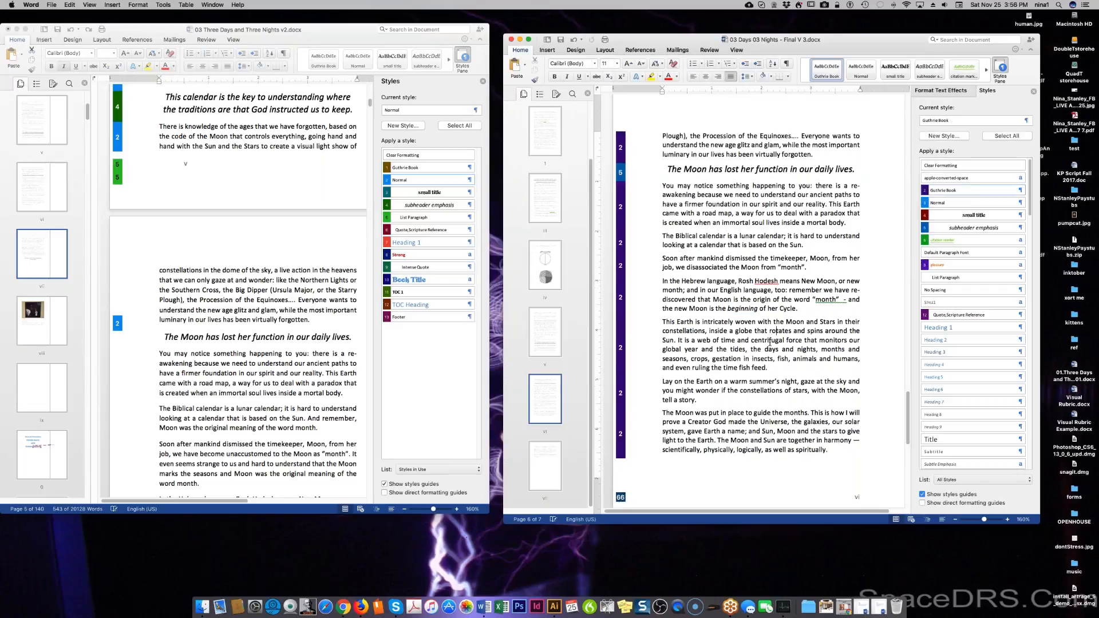
{"action": "scroll", "coordinate": [761, 298], "scroll_direction": "down", "scroll_amount": 1}
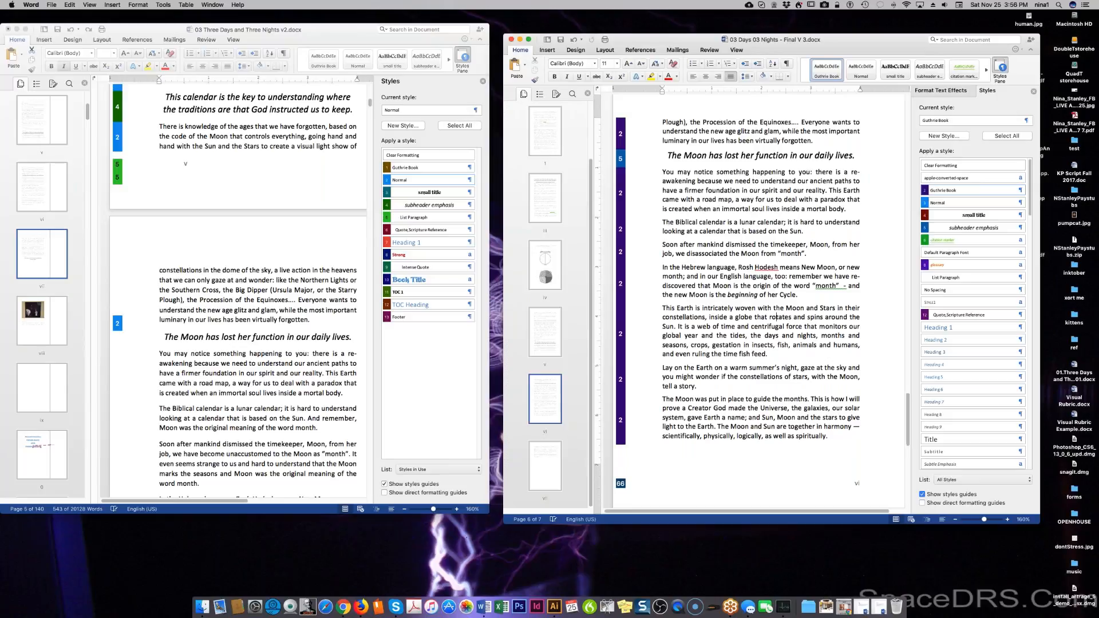
{"action": "scroll", "coordinate": [776, 317], "scroll_direction": "down", "scroll_amount": 2}
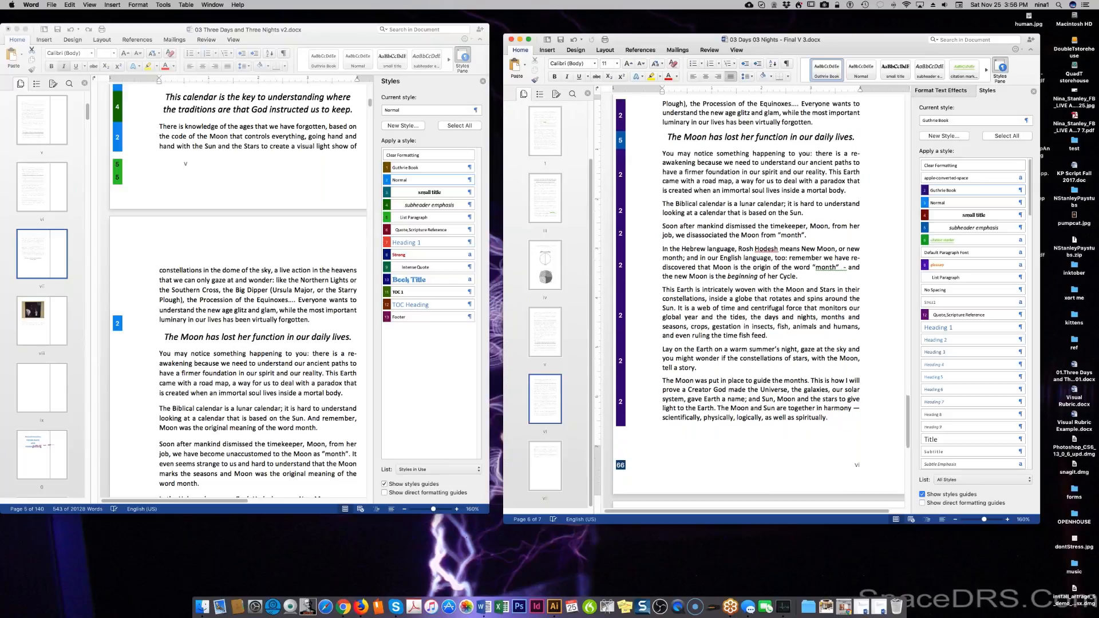
{"action": "scroll", "coordinate": [762, 298], "scroll_direction": "down", "scroll_amount": 1}
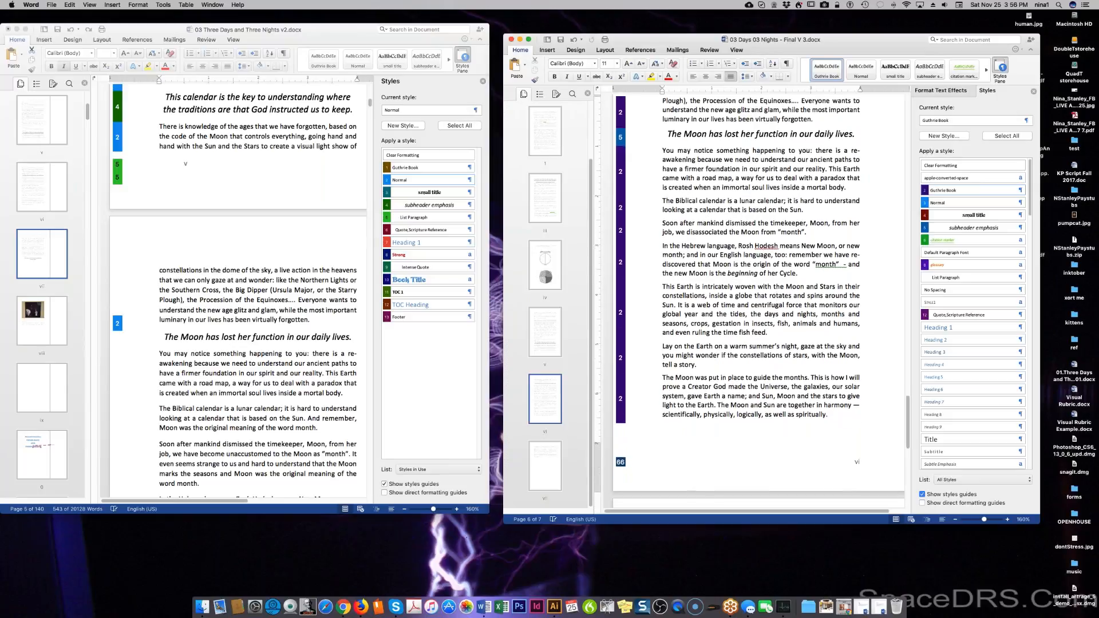
{"action": "triple_click", "coordinate": [731, 294]}
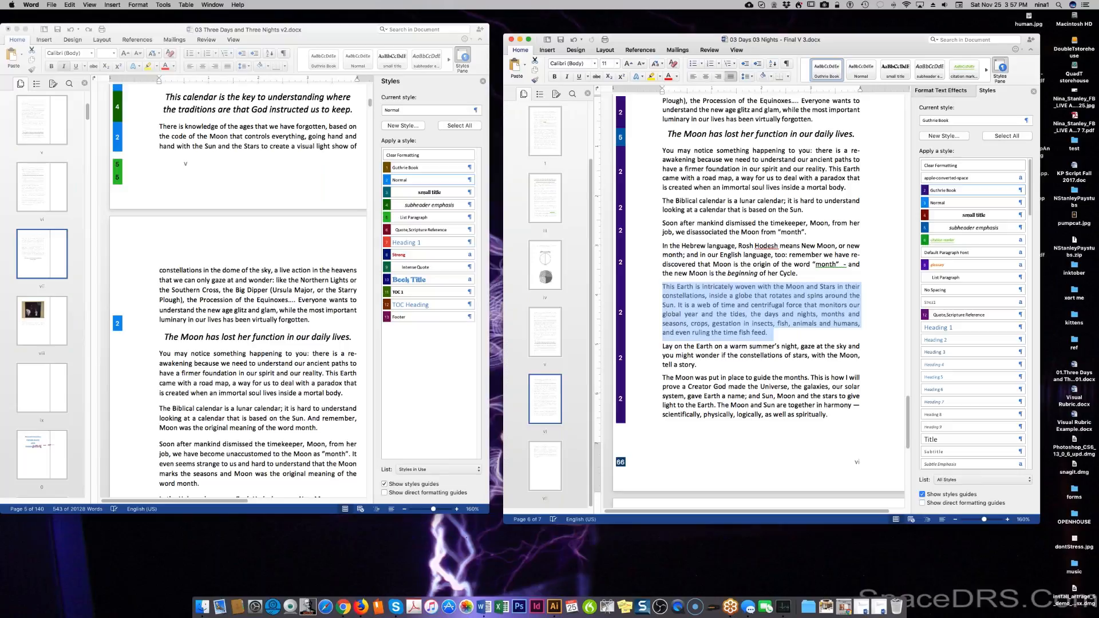
{"action": "left_click", "coordinate": [693, 287]}
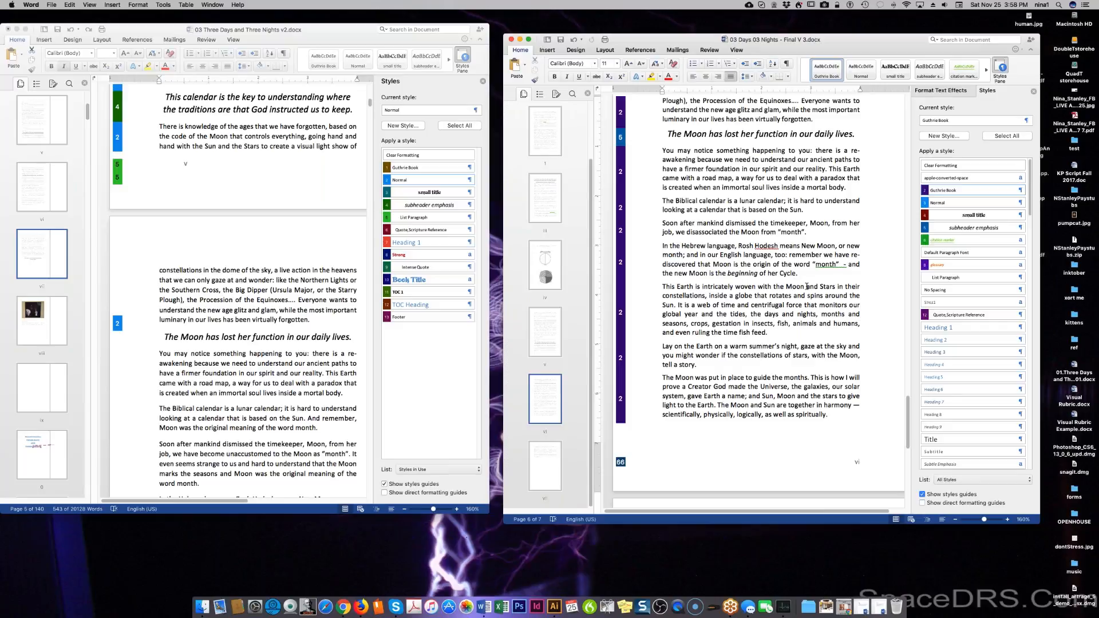
Replace 'and Stars in their constellations, inside a globe' with 'in a dance'.
{"action": "left_click", "coordinate": [715, 296], "text": "shift"}
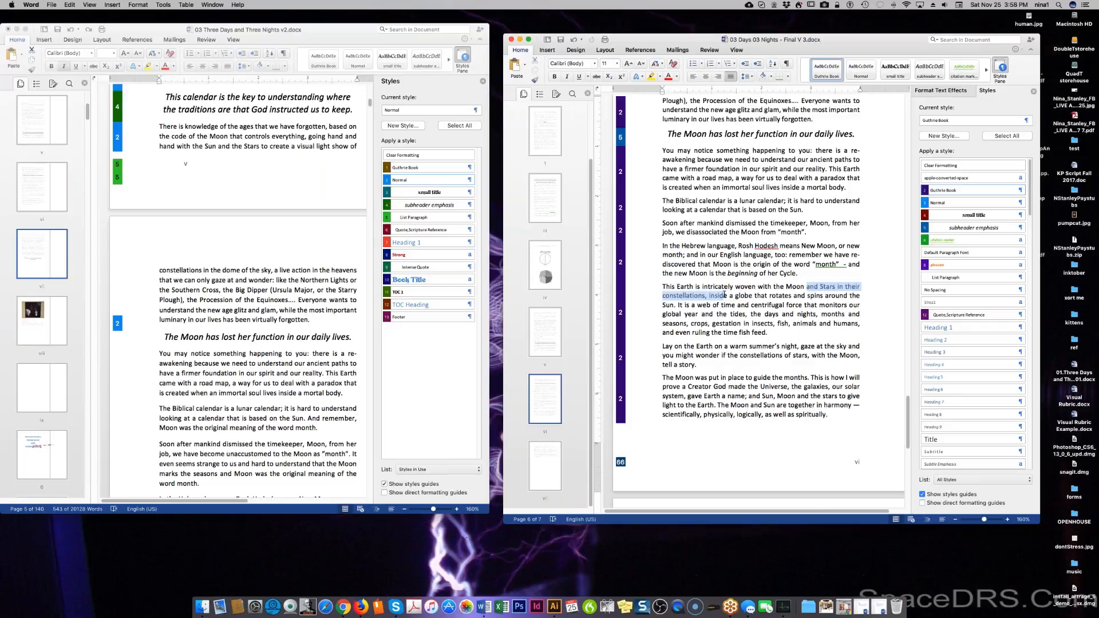
{"action": "left_click_drag", "start_coordinate": [729, 295], "coordinate": [752, 295]}
{"action": "type", "text": "in a dance that"}
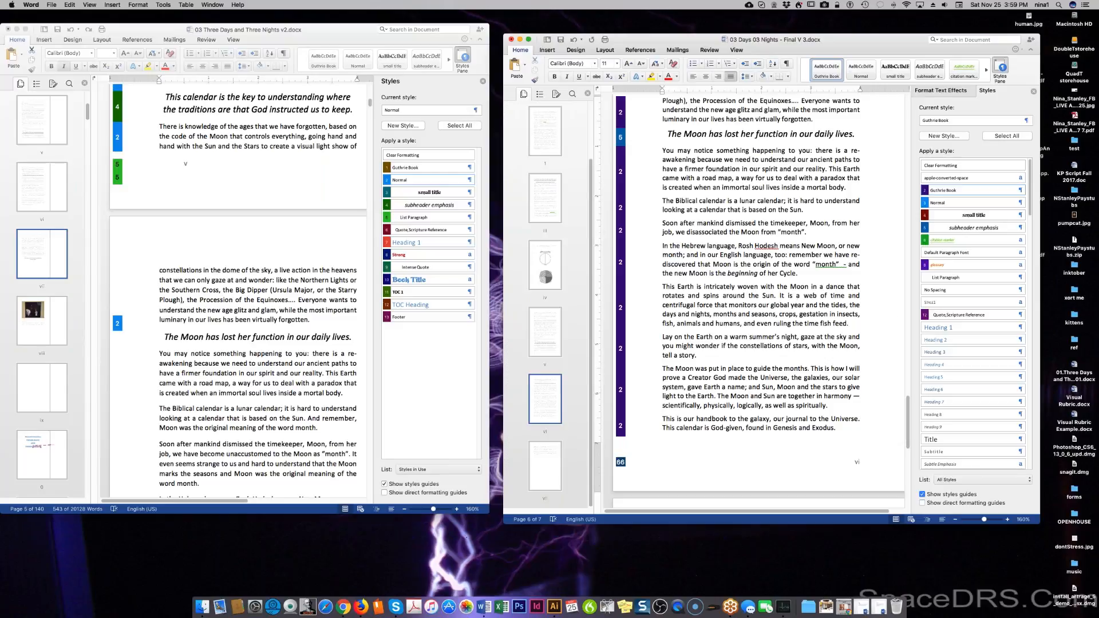
Add the sentence 'The Sun in our solar system is part of an even larger galaxy that spins through the cosmos'.
{"action": "type", "text": "The Sun in"}
{"action": "type", "text": " our solar sys"}
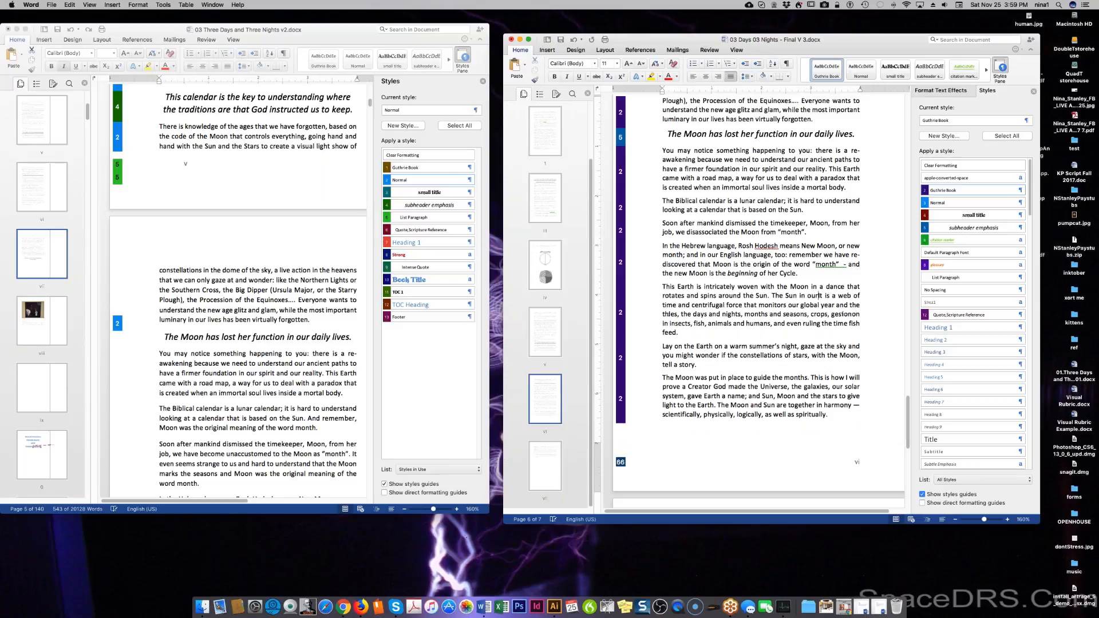
{"action": "type", "text": "tem is part"}
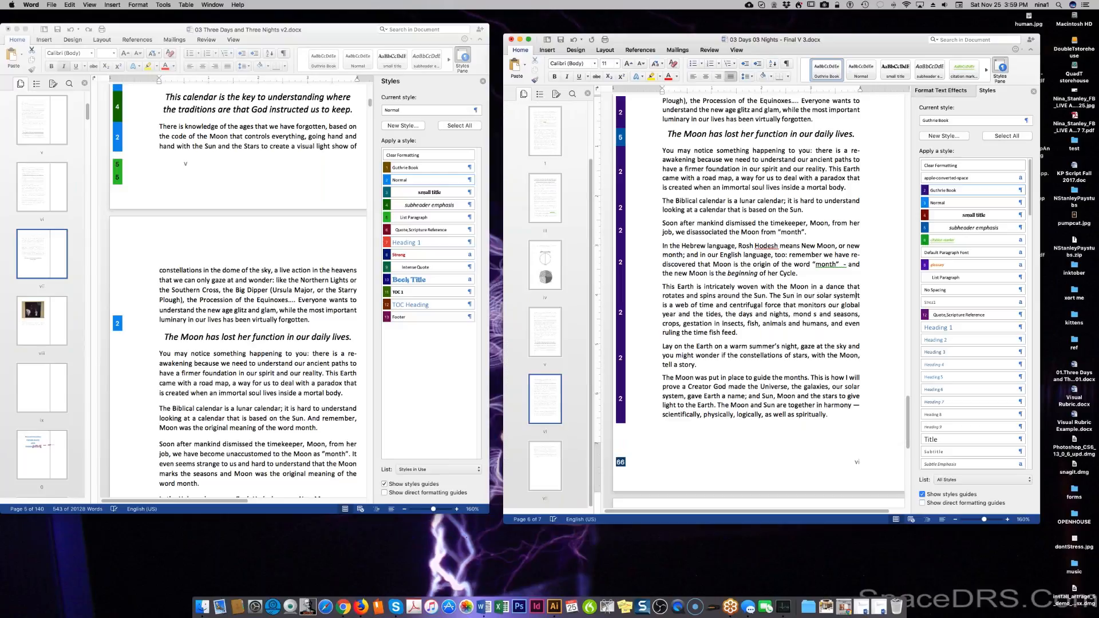
{"action": "type", "text": " of a"}
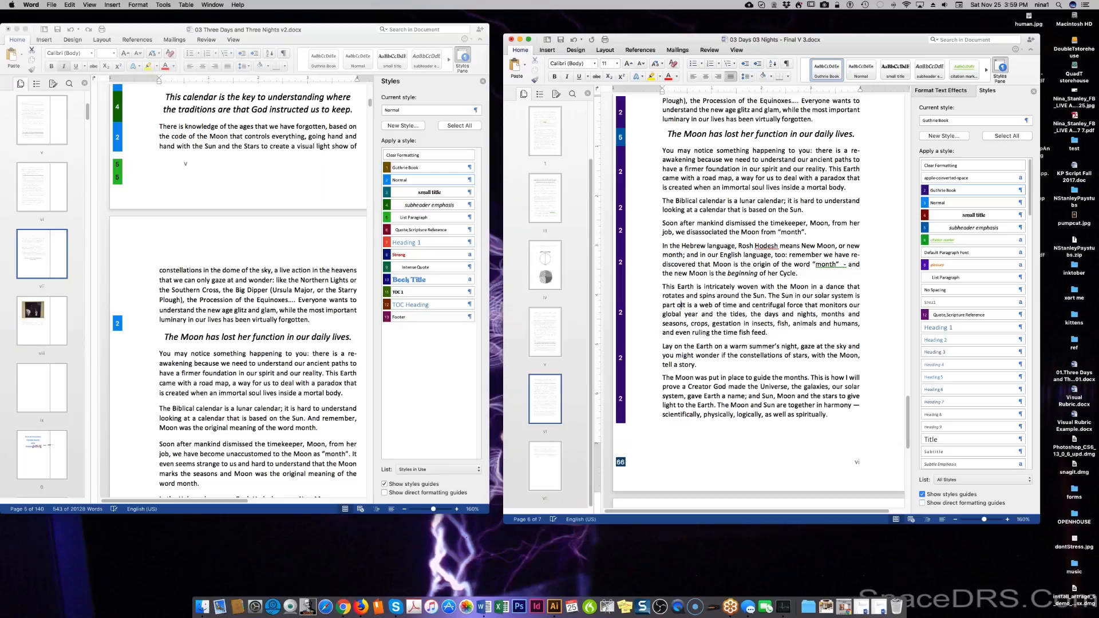
{"action": "type", "text": "n eve"}
{"action": "type", "text": "n lar"}
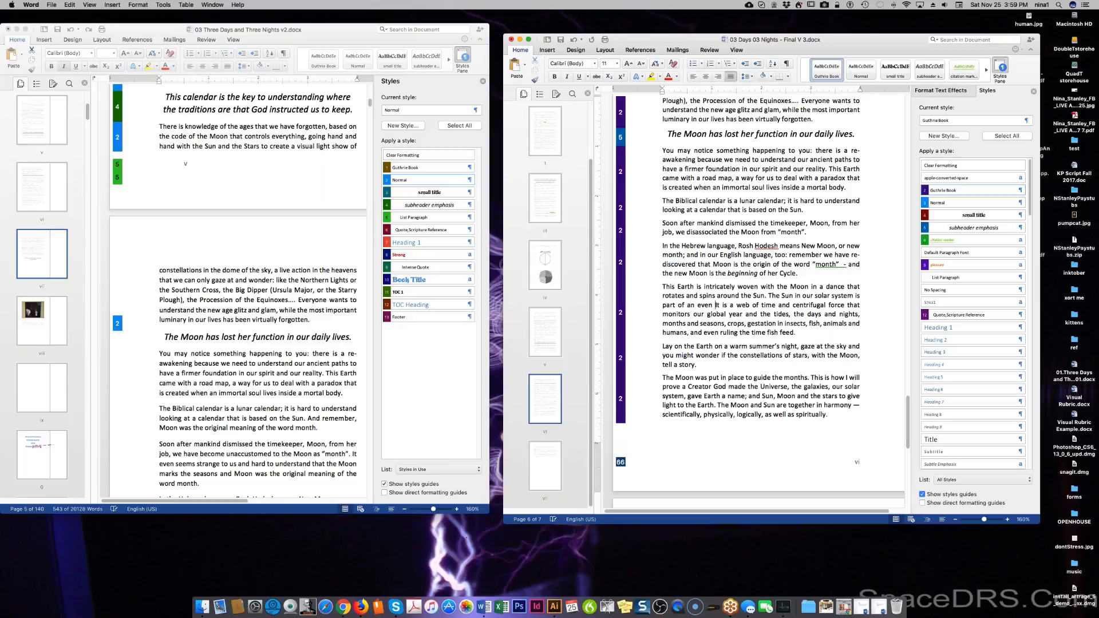
{"action": "type", "text": "ger dance"}
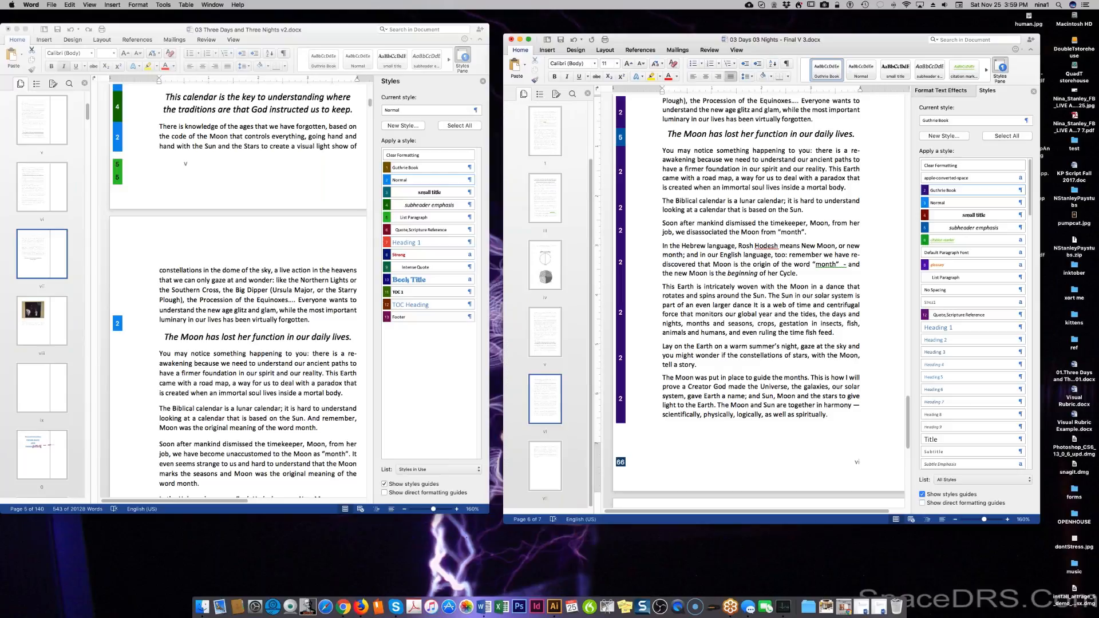
{"action": "key", "text": "BackSpace"}
{"action": "key", "text": "BackSpace"}
{"action": "key", "text": "BackSpace"}
{"action": "key", "text": "BackSpace"}
{"action": "key", "text": "BackSpace"}
{"action": "key", "text": "BackSpace"}
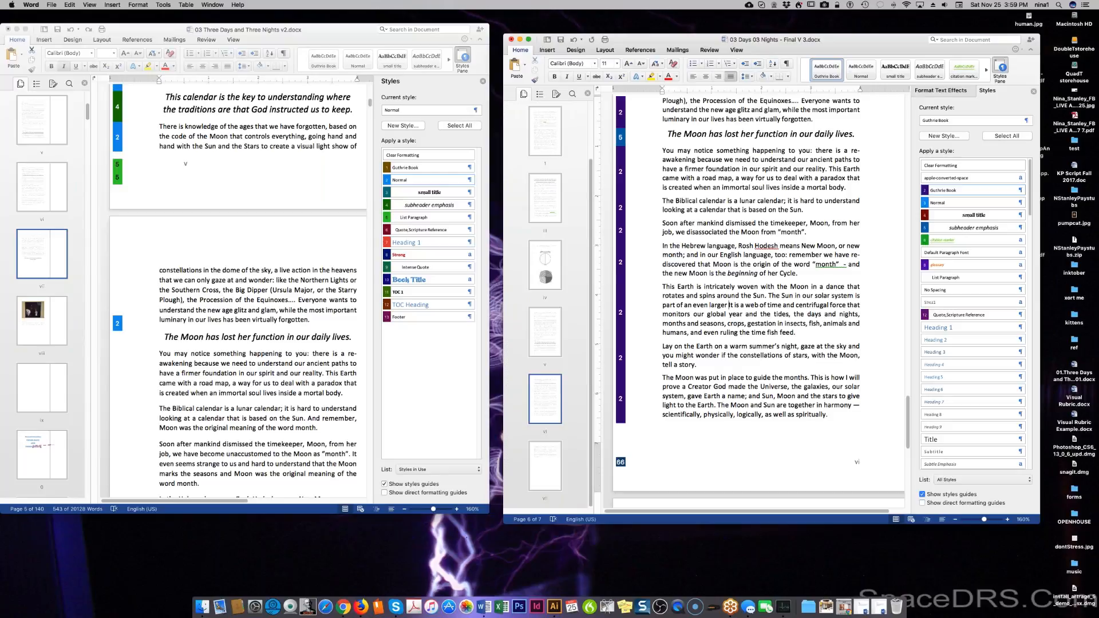
{"action": "type", "text": "spinning and"}
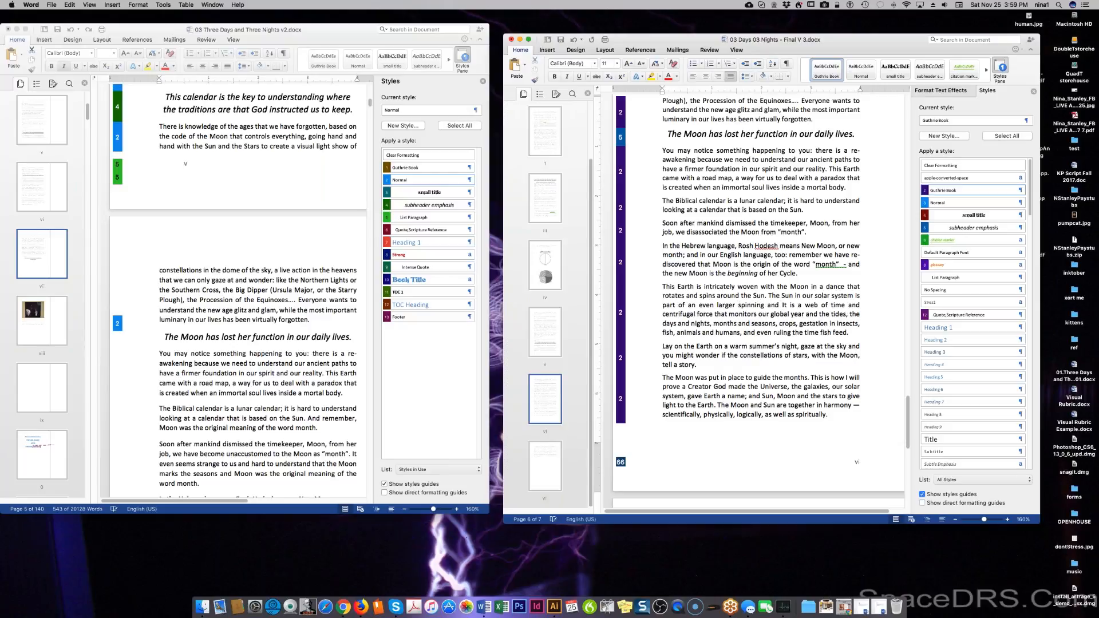
{"action": "key", "text": "BackSpace"}
{"action": "key", "text": "BackSpace"}
{"action": "key", "text": "BackSpace"}
{"action": "key", "text": "BackSpace"}
{"action": "key", "text": "BackSpace"}
{"action": "key", "text": "BackSpace"}
{"action": "key", "text": "BackSpace"}
{"action": "key", "text": "BackSpace"}
{"action": "key", "text": "BackSpace"}
{"action": "key", "text": "BackSpace"}
{"action": "key", "text": "BackSpace"}
{"action": "key", "text": "BackSpace"}
{"action": "key", "text": "BackSpace"}
{"action": "key", "text": "BackSpace"}
{"action": "type", "text": "I"}
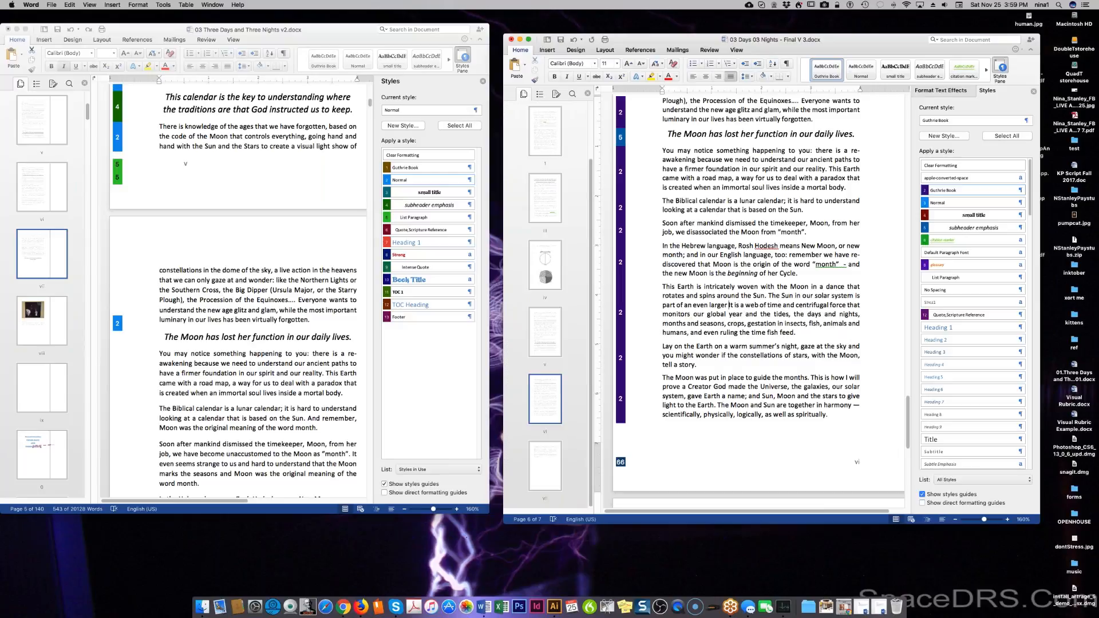
{"action": "type", "text": "galazy"}
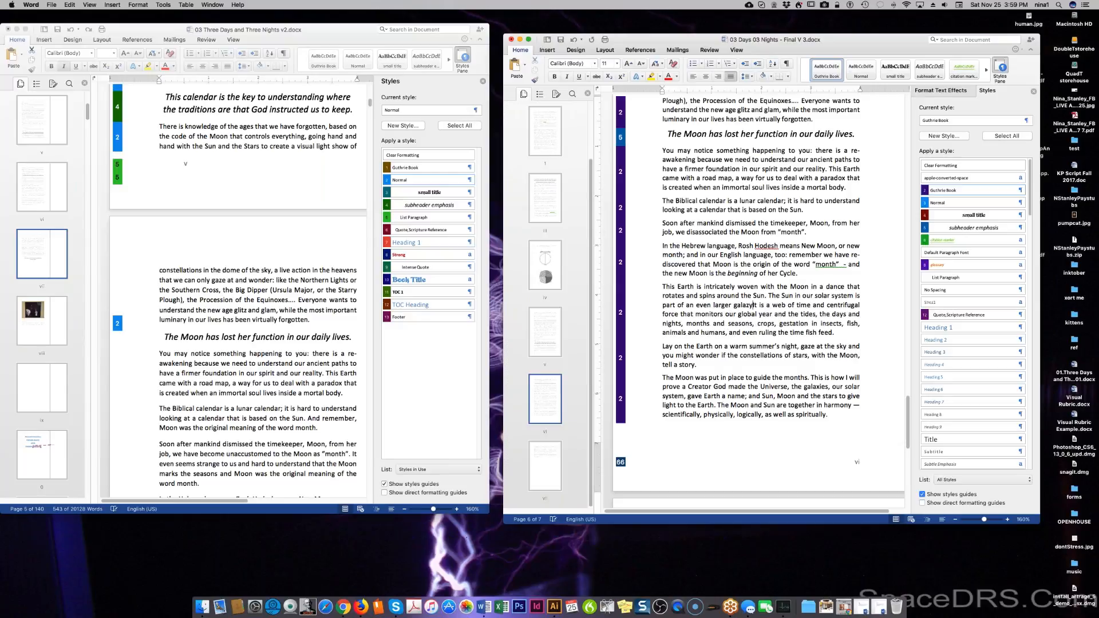
{"action": "type", "text": " that spins"}
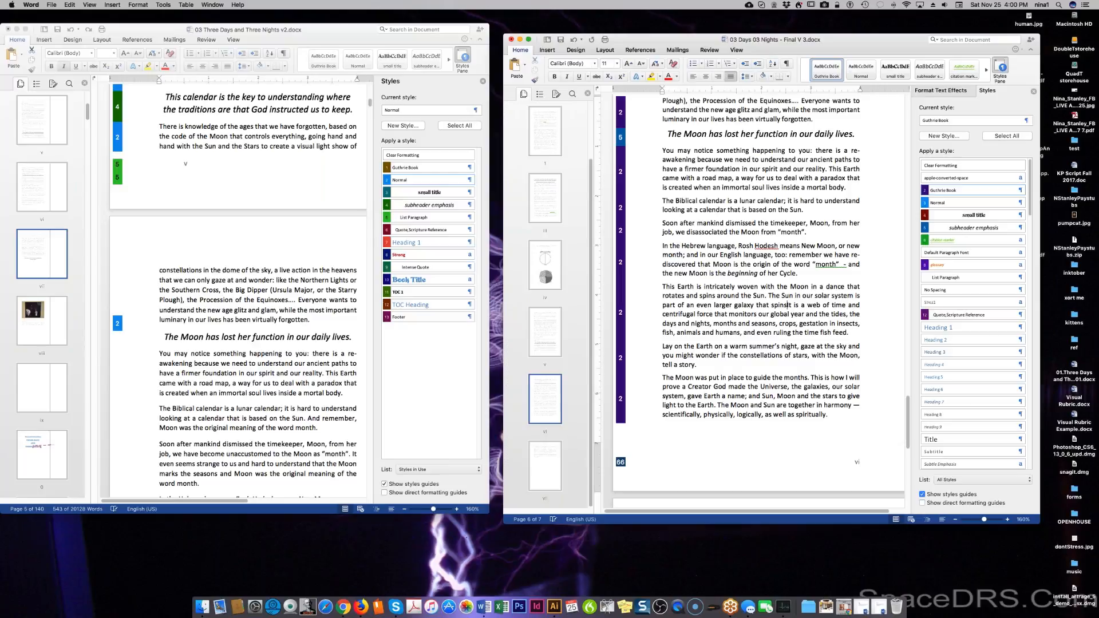
{"action": "type", "text": " through the cosmos"}
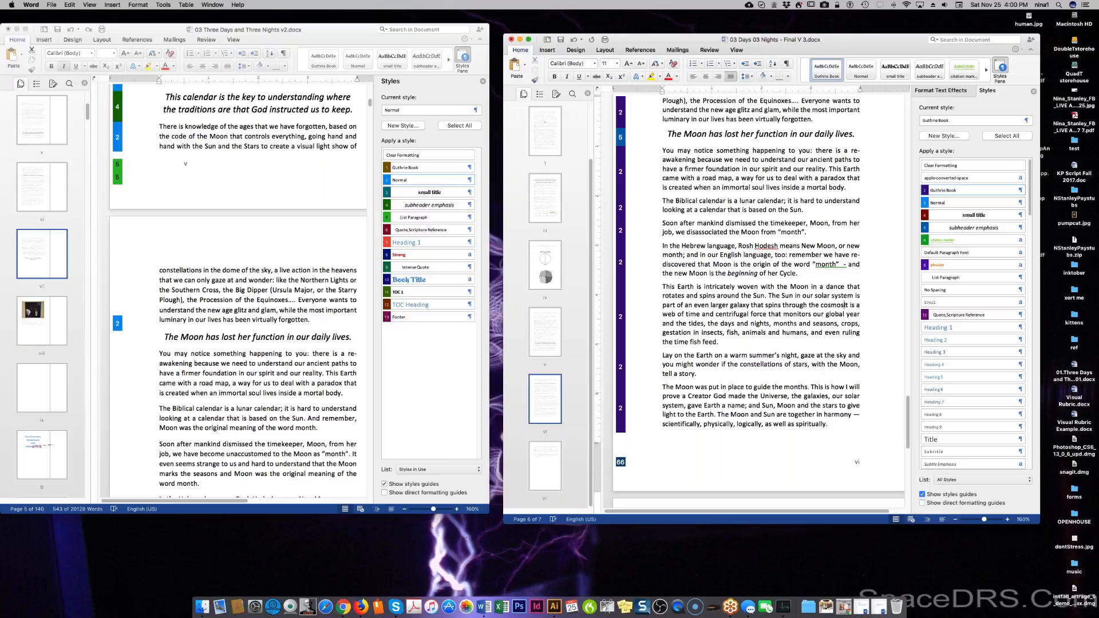
Continue the sentence with 'the ever changing' and 'a procession of constellations'.
{"action": "type", "text": "the ever changing"}
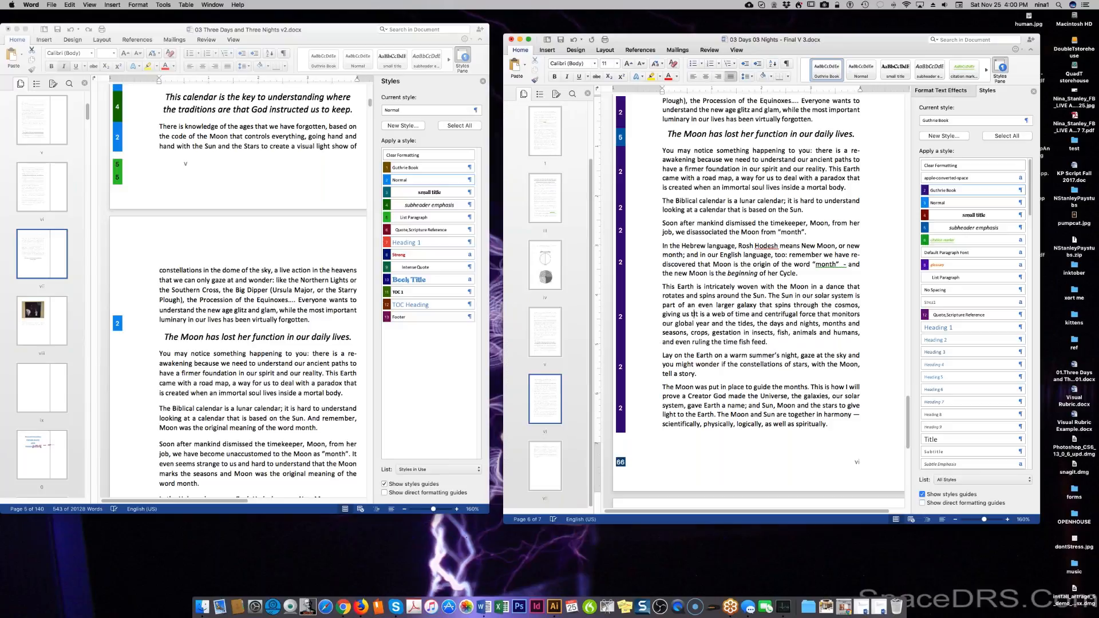
{"action": "type", "text": "ur"}
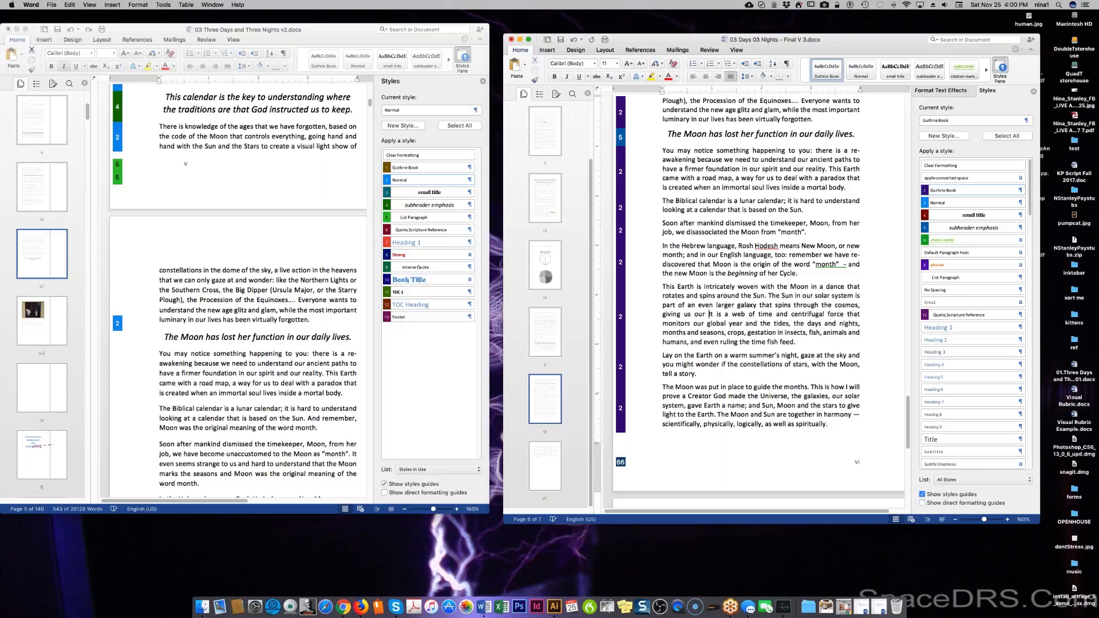
{"action": "key", "text": "BackSpace"}
{"action": "key", "text": "BackSpace"}
{"action": "key", "text": "BackSpace"}
{"action": "key", "text": "BackSpace"}
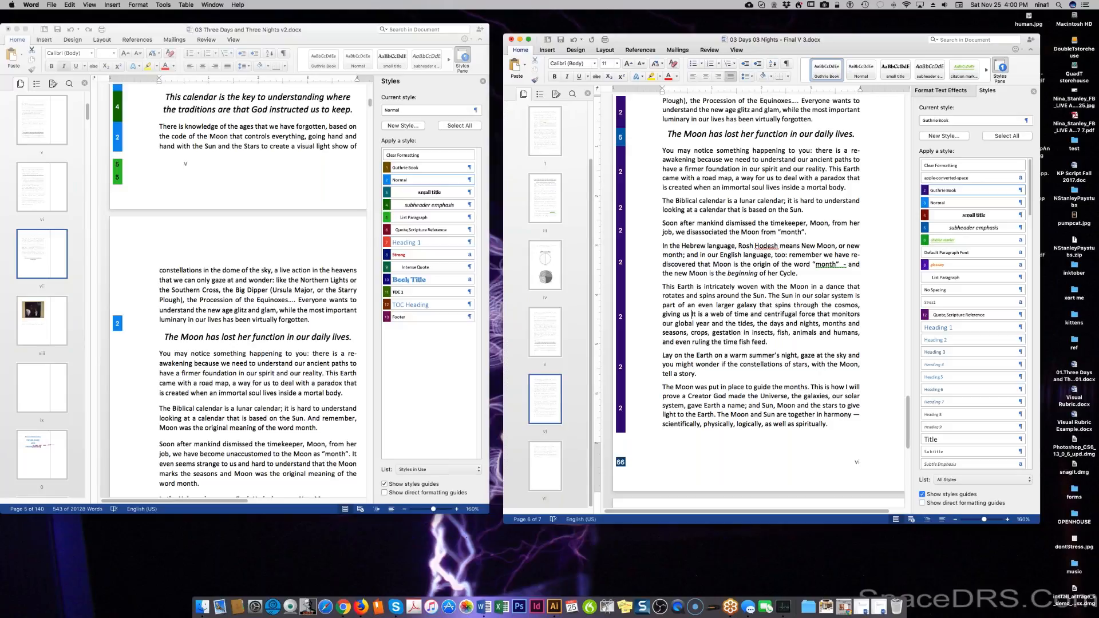
{"action": "type", "text": "a procession"}
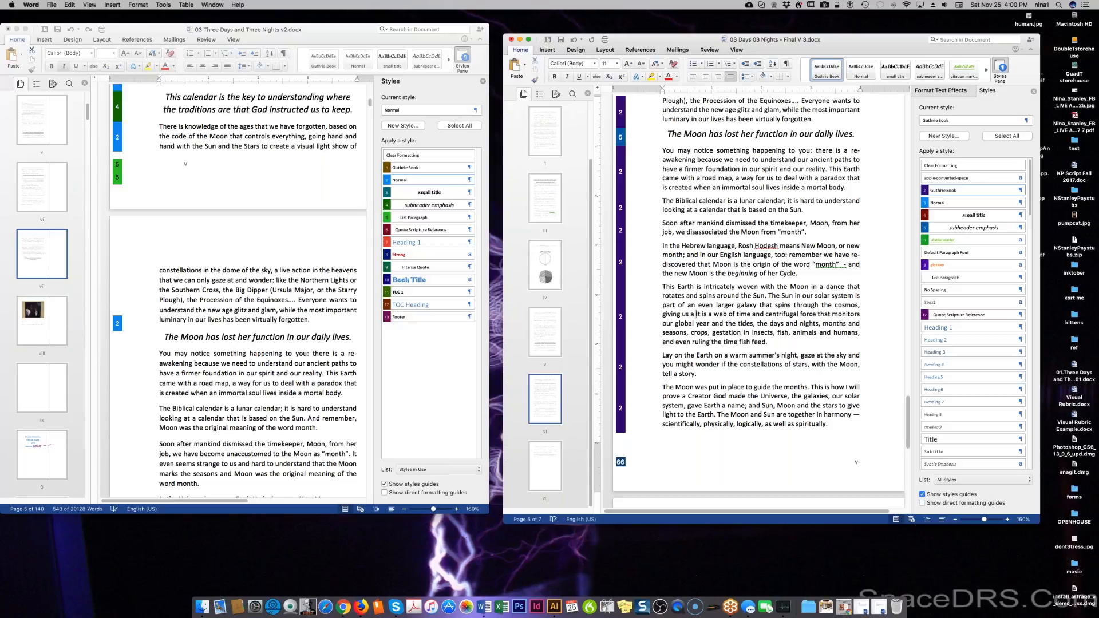
{"action": "type", "text": " of constal"}
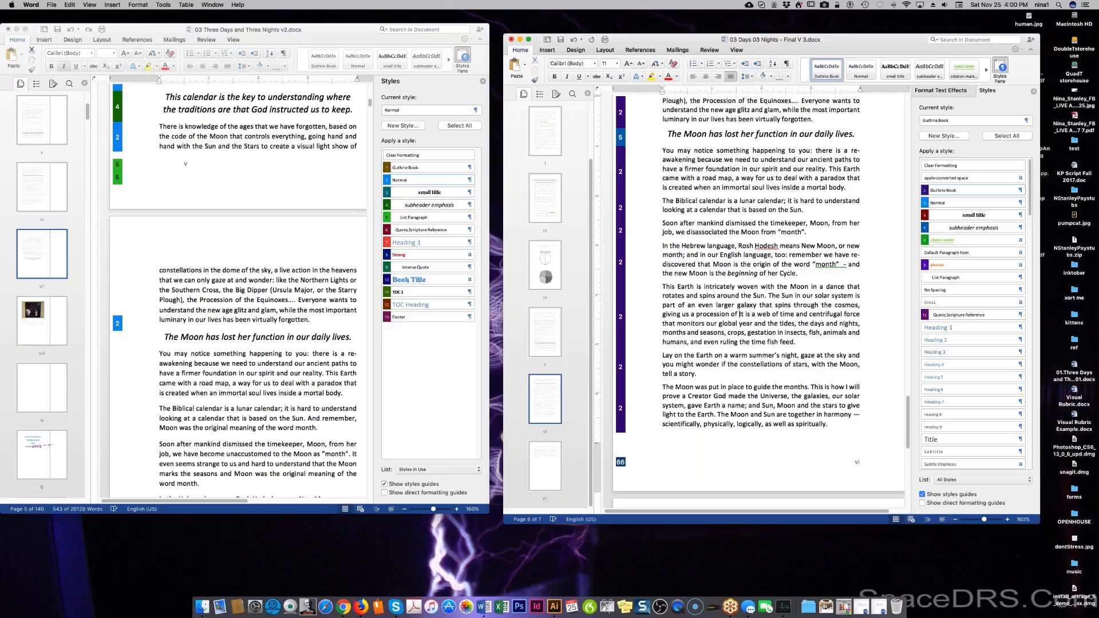
{"action": "type", "text": "lations"}
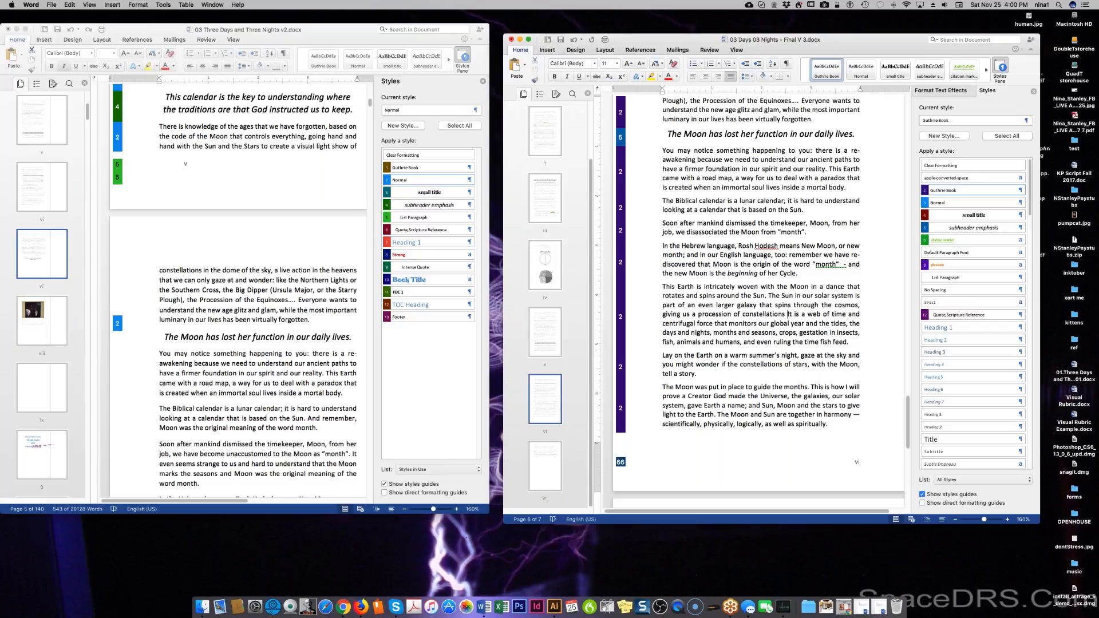
After 'constellations', add 'across our heavens that are sister solar systems, each in their own dance of life.'.
{"action": "type", "text": "across"}
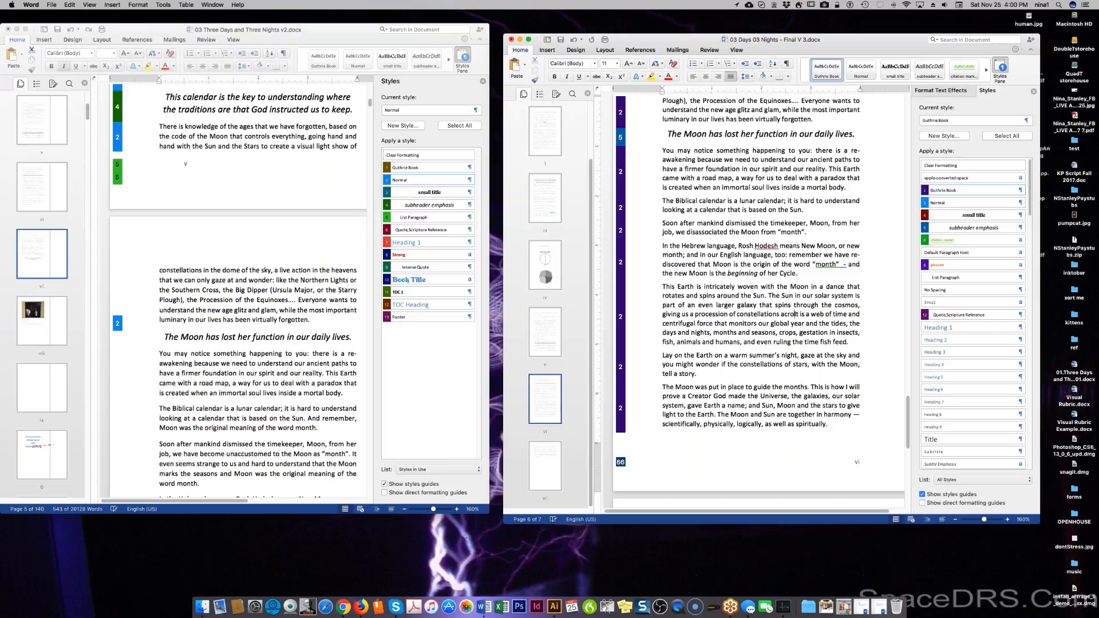
{"action": "type", "text": " our heavens"}
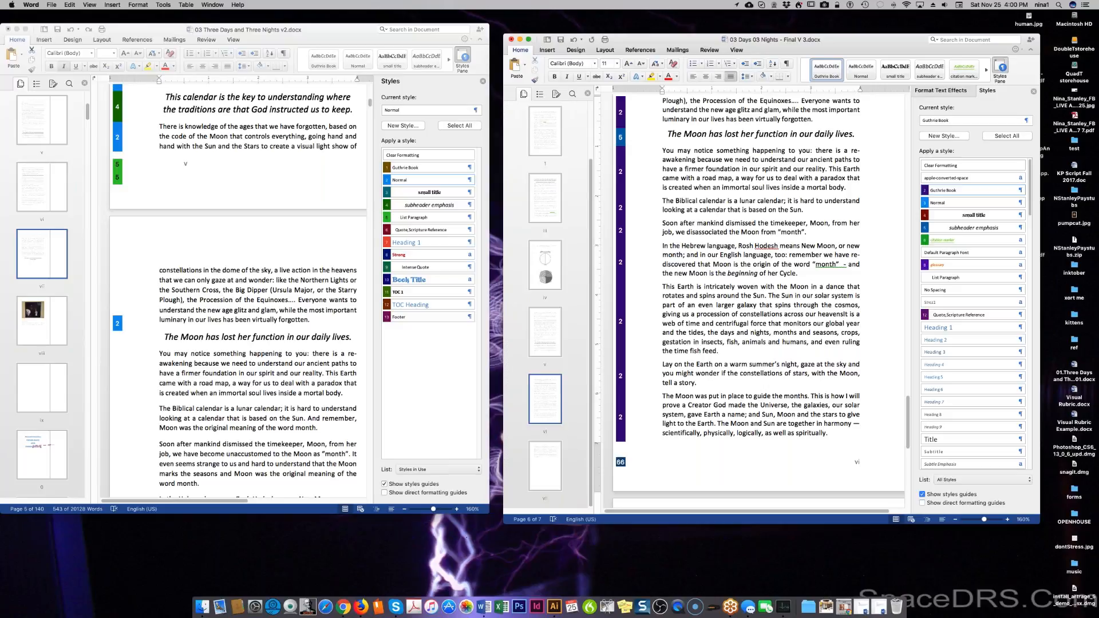
{"action": "type", "text": " that are "}
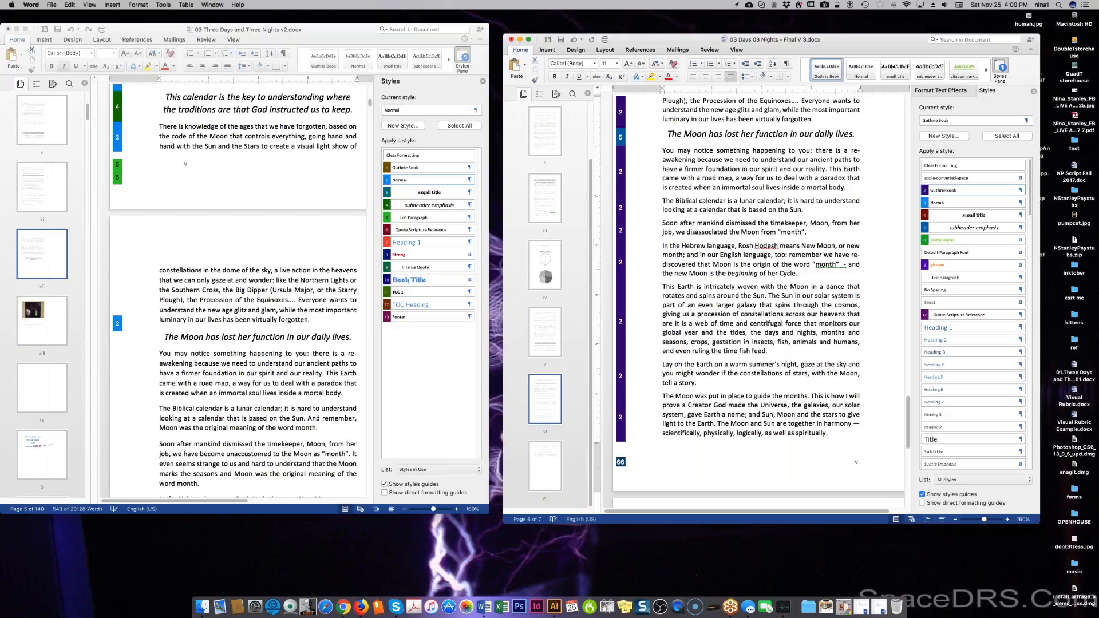
{"action": "type", "text": "sister "}
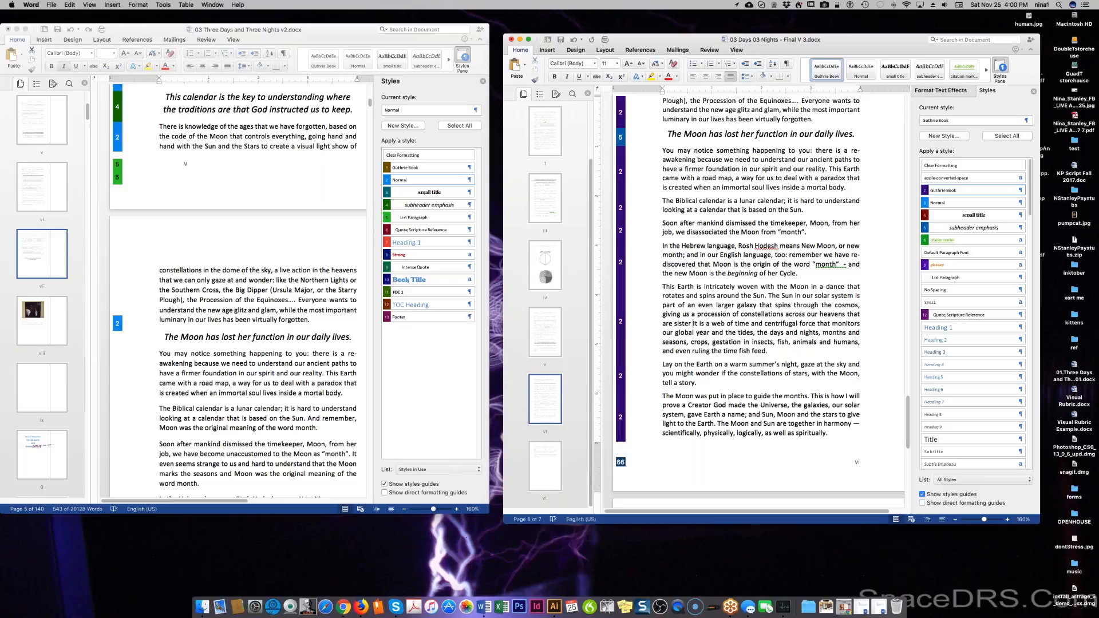
{"action": "type", "text": "su"}
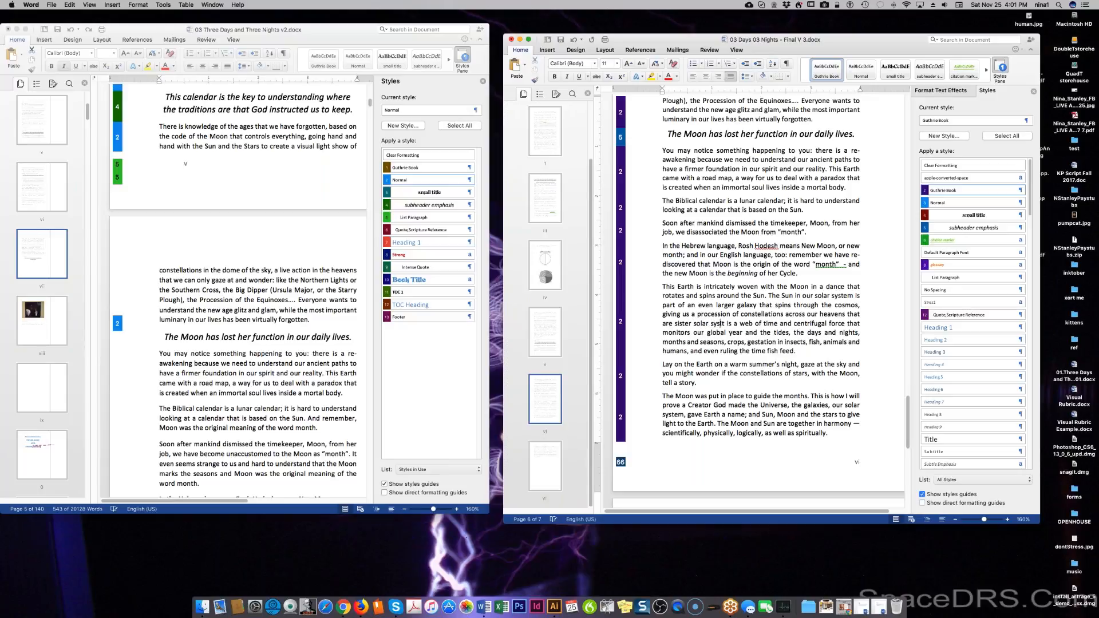
{"action": "type", "text": "lar systems "}
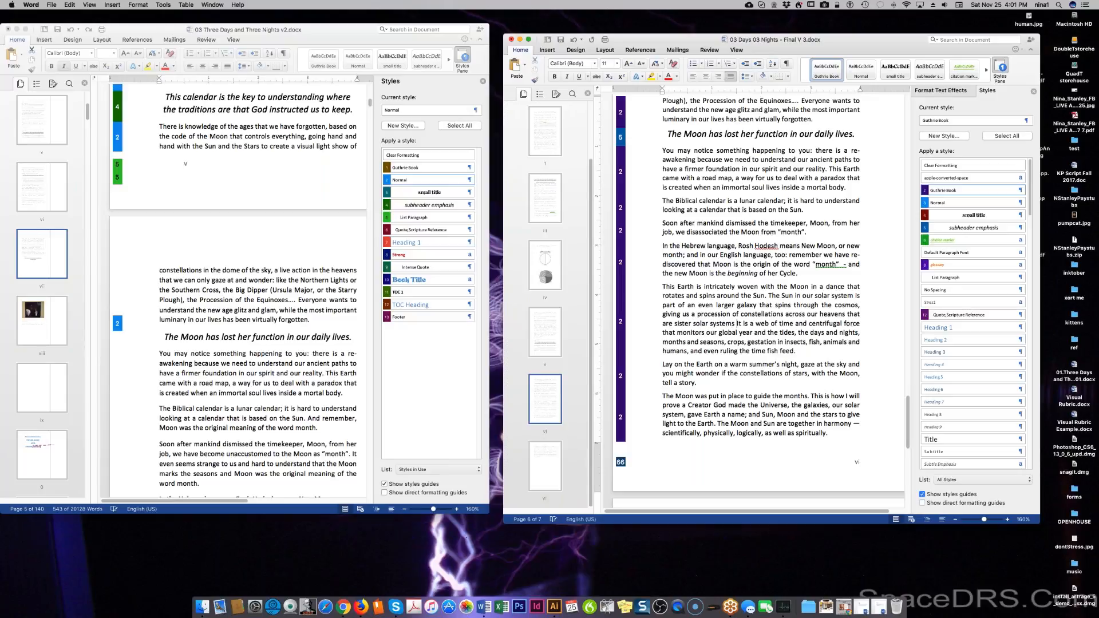
{"action": "type", "text": "in their"}
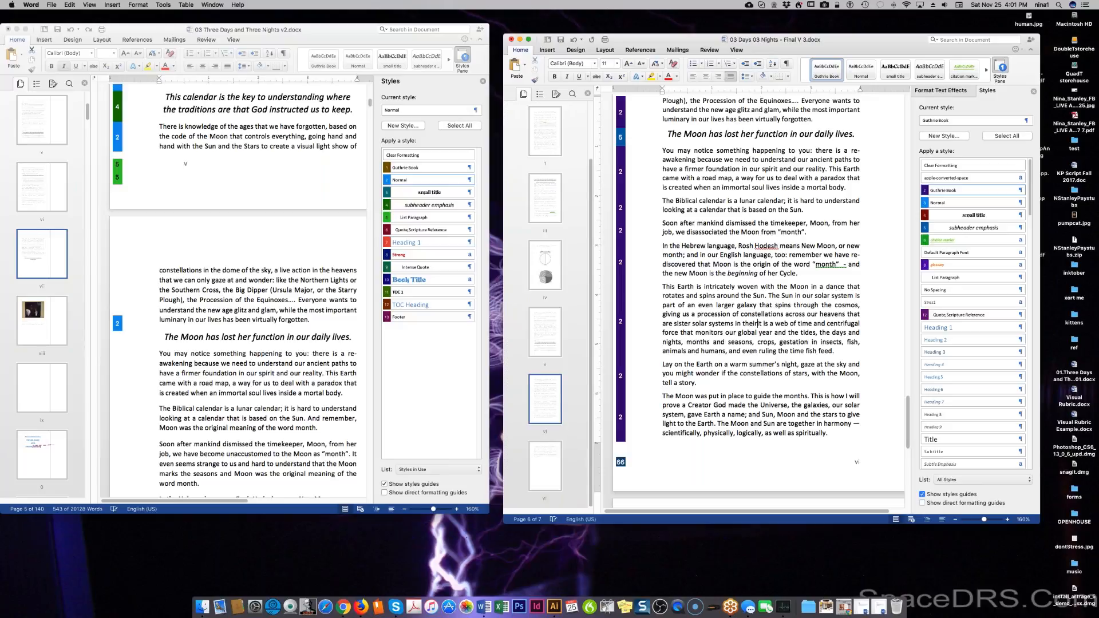
{"action": "key", "text": "BackSpace"}
{"action": "key", "text": "BackSpace"}
{"action": "key", "text": "BackSpace"}
{"action": "key", "text": "BackSpace"}
{"action": "key", "text": "BackSpace"}
{"action": "key", "text": "BackSpace"}
{"action": "key", "text": "BackSpace"}
{"action": "key", "text": "BackSpace"}
{"action": "key", "text": "BackSpace"}
{"action": "type", "text": ", each in "}
{"action": "type", "text": "their o"}
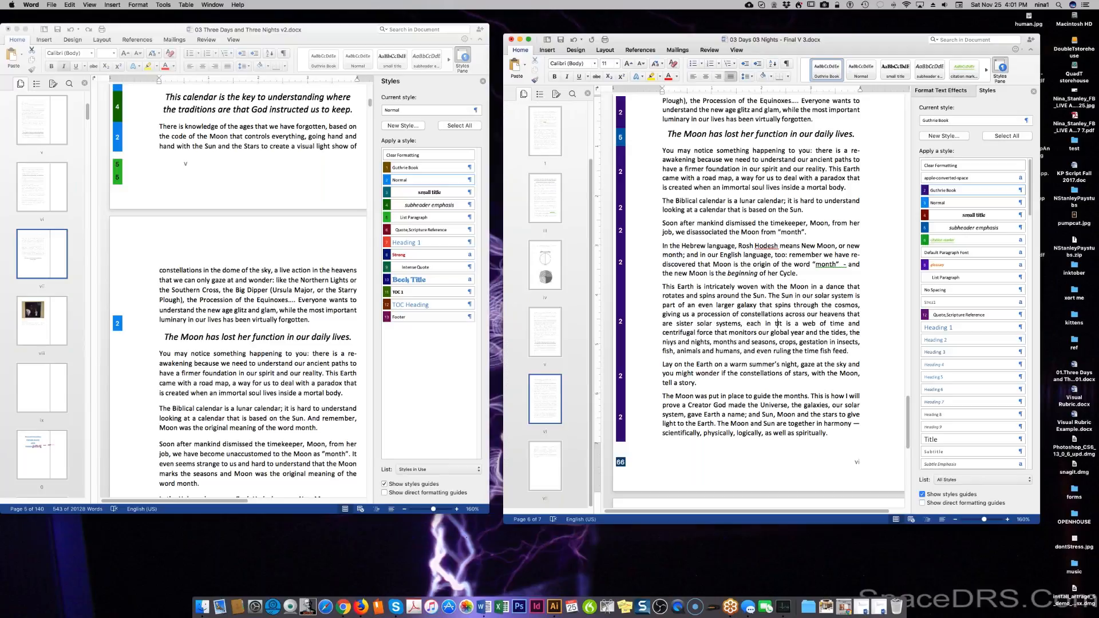
{"action": "type", "text": "wn dance of "}
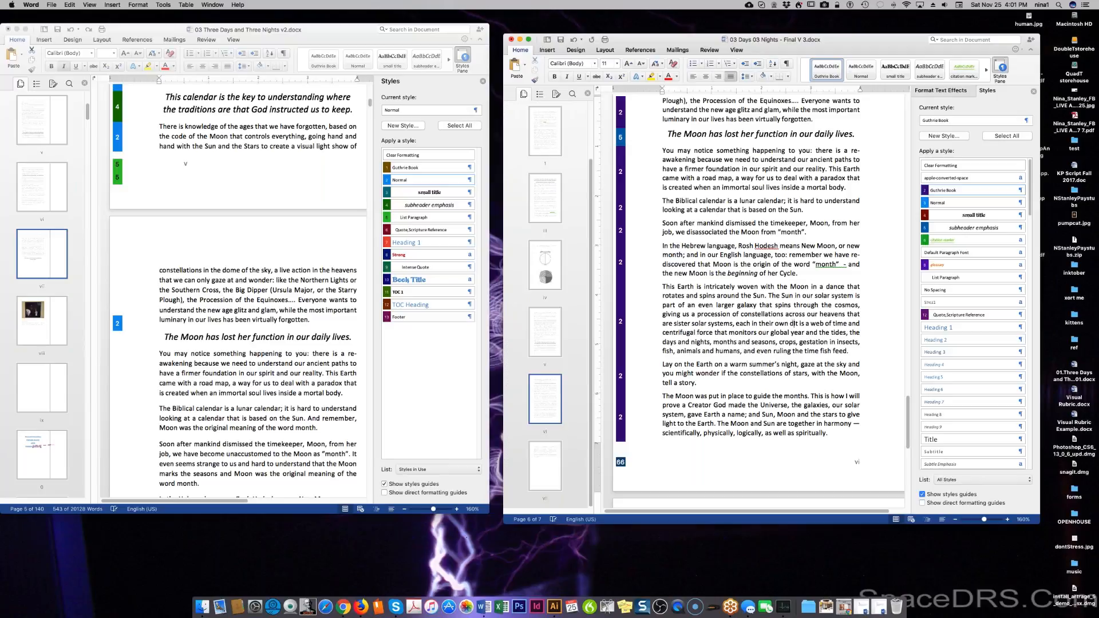
{"action": "type", "text": "life."}
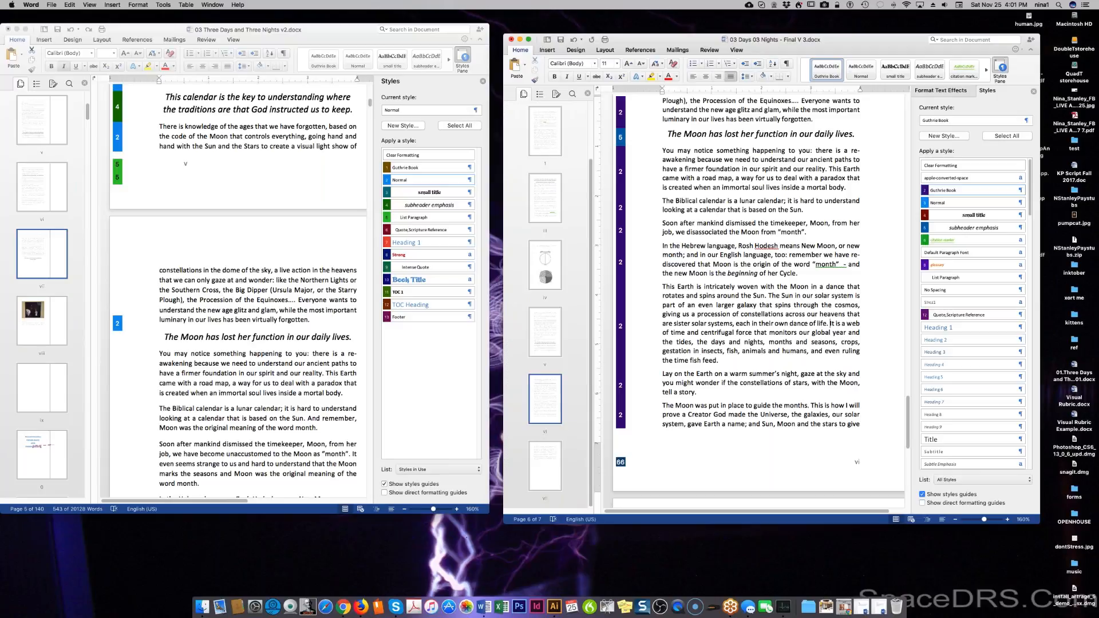
Replace the words 'that are' after 'heavens' with 'made of'.
{"action": "double_click", "coordinate": [854, 315]}
{"action": "left_click", "coordinate": [851, 317]}
{"action": "double_click", "coordinate": [854, 315]}
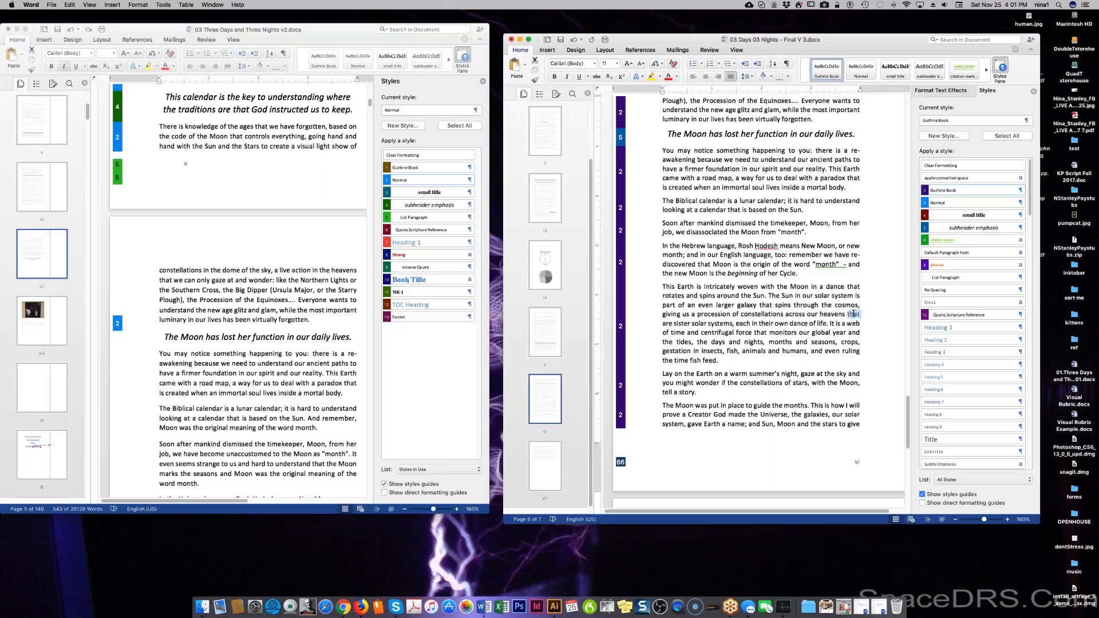
{"action": "left_click", "coordinate": [672, 324], "text": "shift"}
{"action": "type", "text": "made of"}
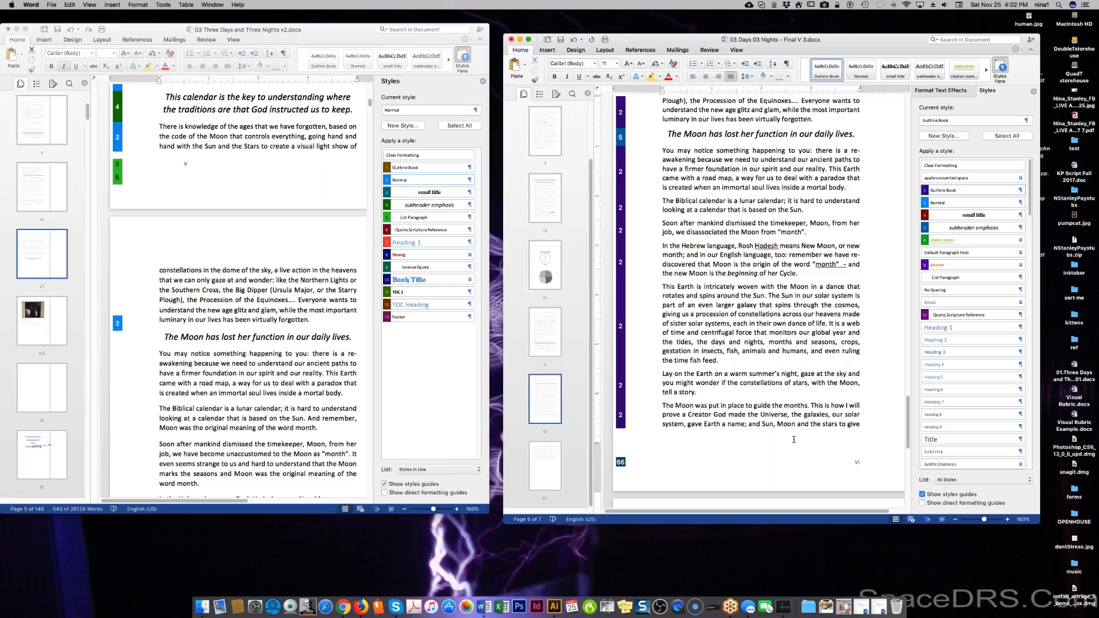
Scroll down and accept Word's suggested spacing fix for the flagged word 'month'.
{"action": "scroll", "coordinate": [794, 439], "scroll_direction": "down", "scroll_amount": 1}
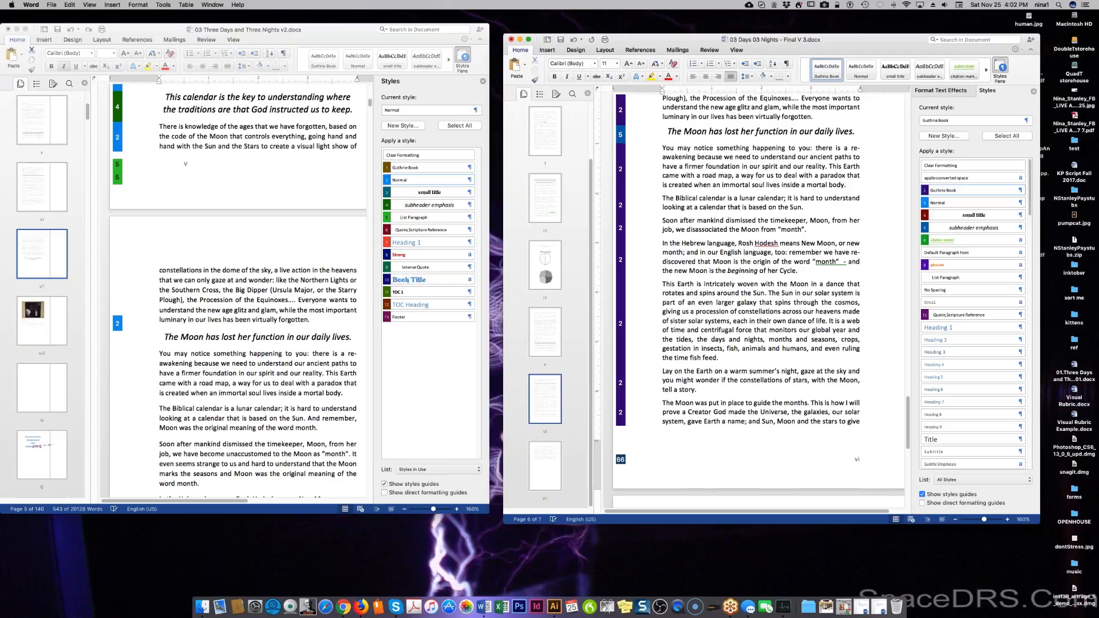
{"action": "scroll", "coordinate": [668, 313], "scroll_direction": "down", "scroll_amount": 2}
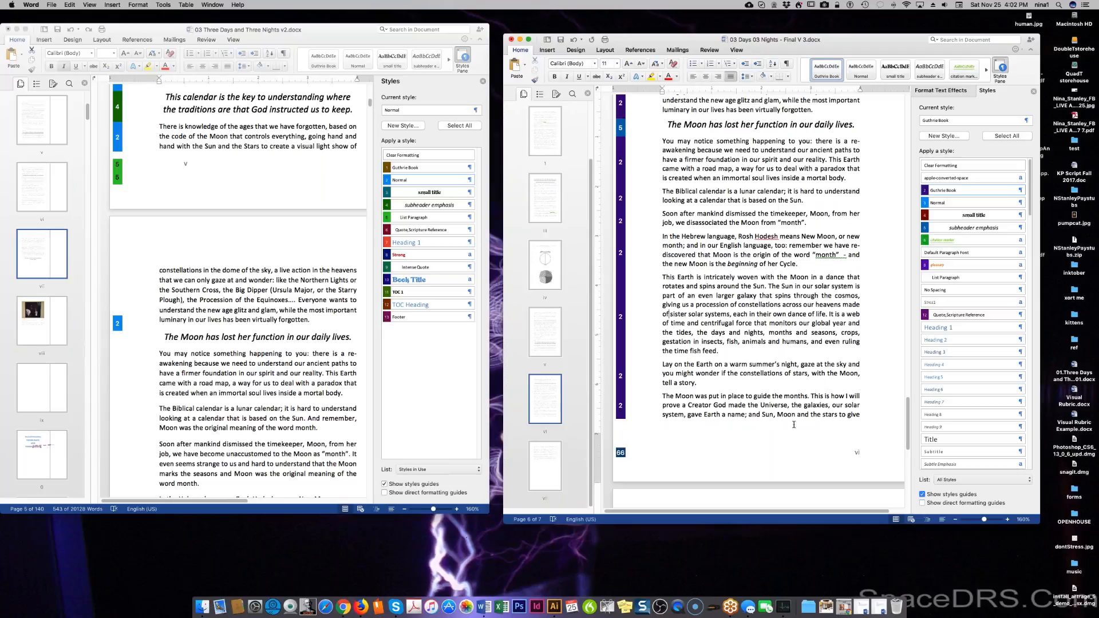
{"action": "scroll", "coordinate": [762, 257], "scroll_direction": "down", "scroll_amount": 3}
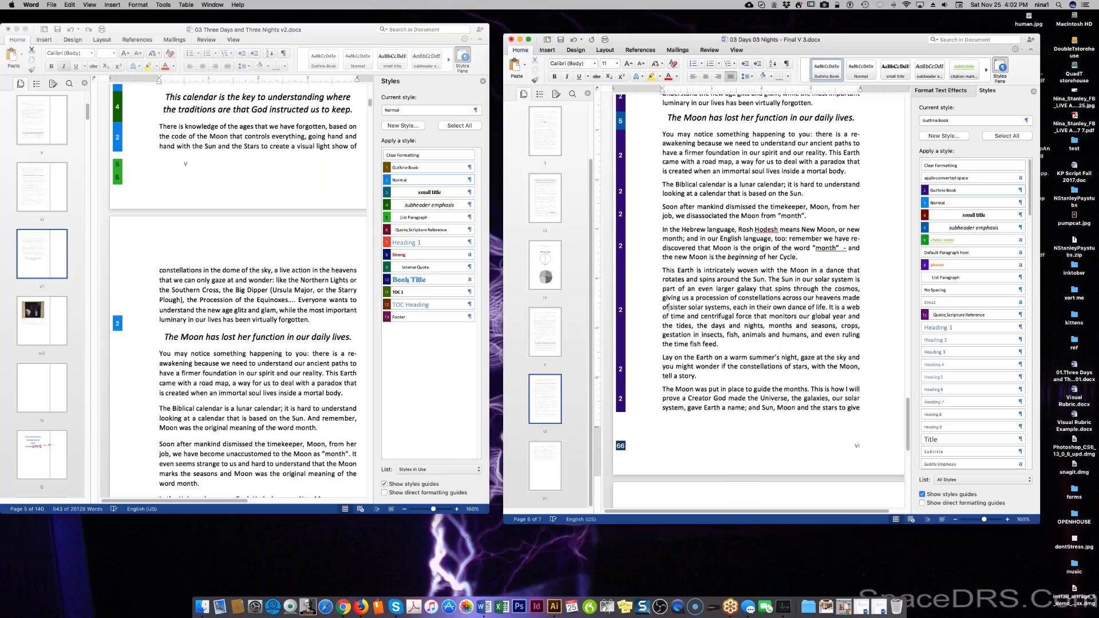
{"action": "scroll", "coordinate": [669, 302], "scroll_direction": "down", "scroll_amount": 2}
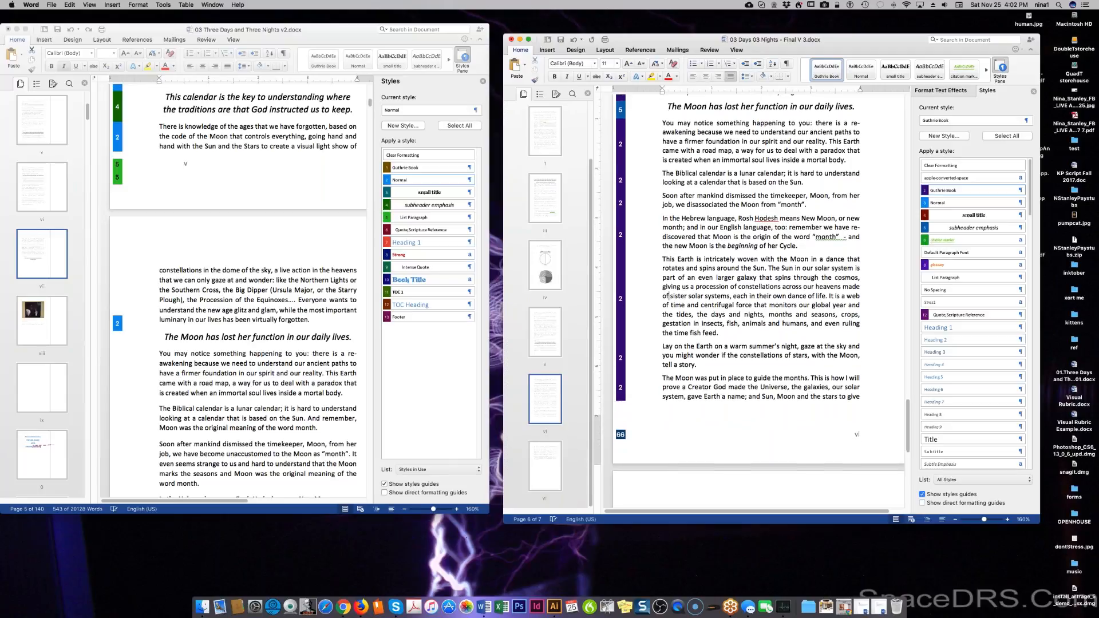
{"action": "scroll", "coordinate": [669, 298], "scroll_direction": "down", "scroll_amount": 1}
{"action": "scroll", "coordinate": [761, 252], "scroll_direction": "down", "scroll_amount": 1}
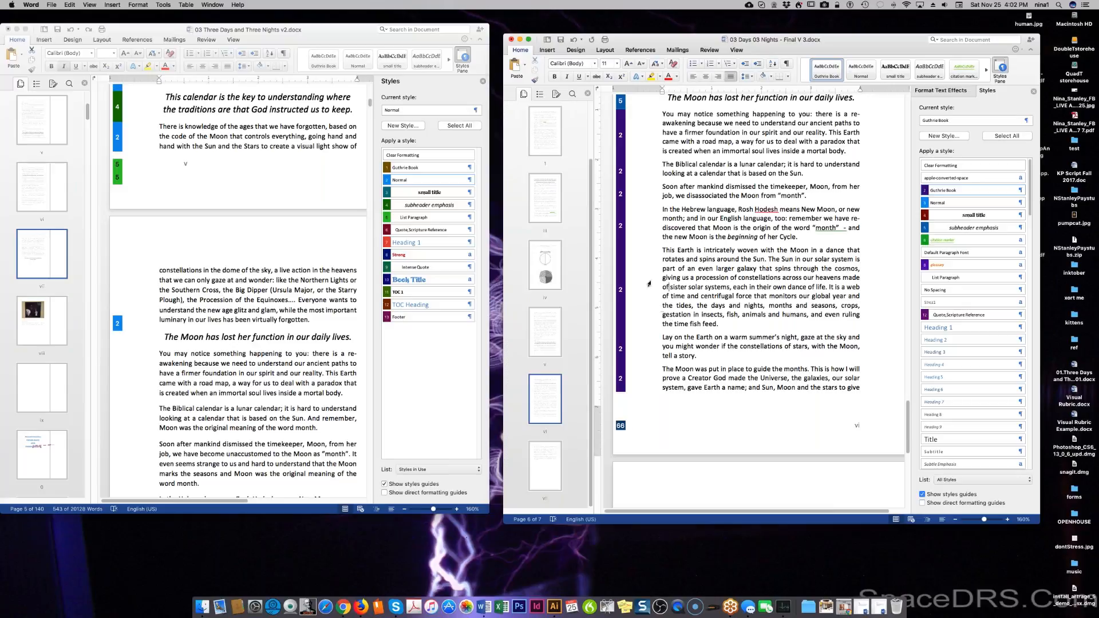
{"action": "right_click", "coordinate": [842, 229]}
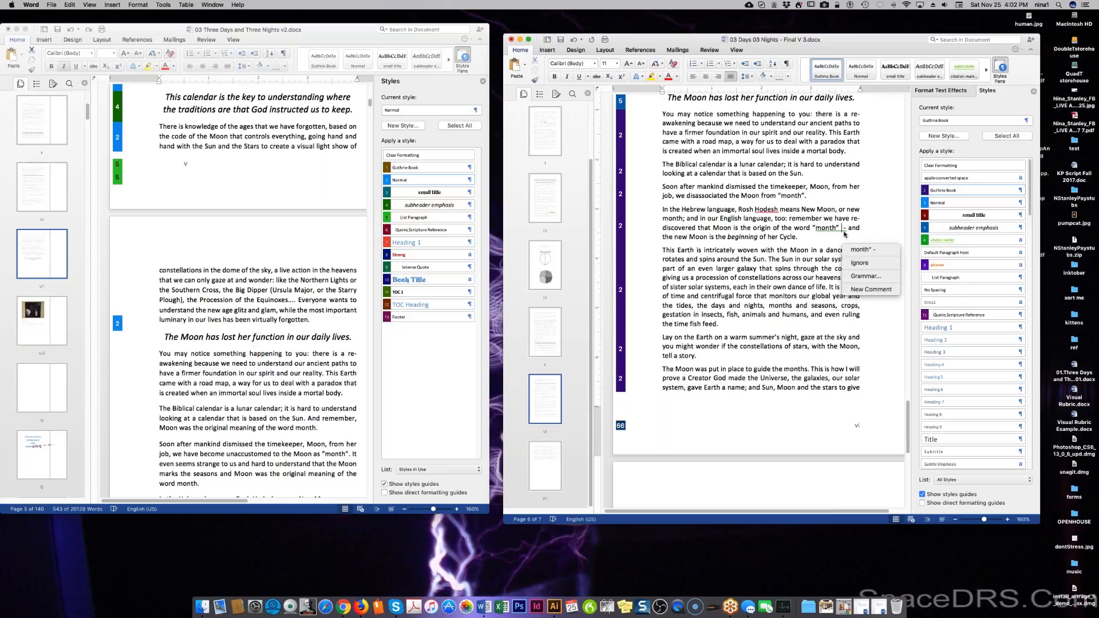
{"action": "left_click", "coordinate": [851, 250]}
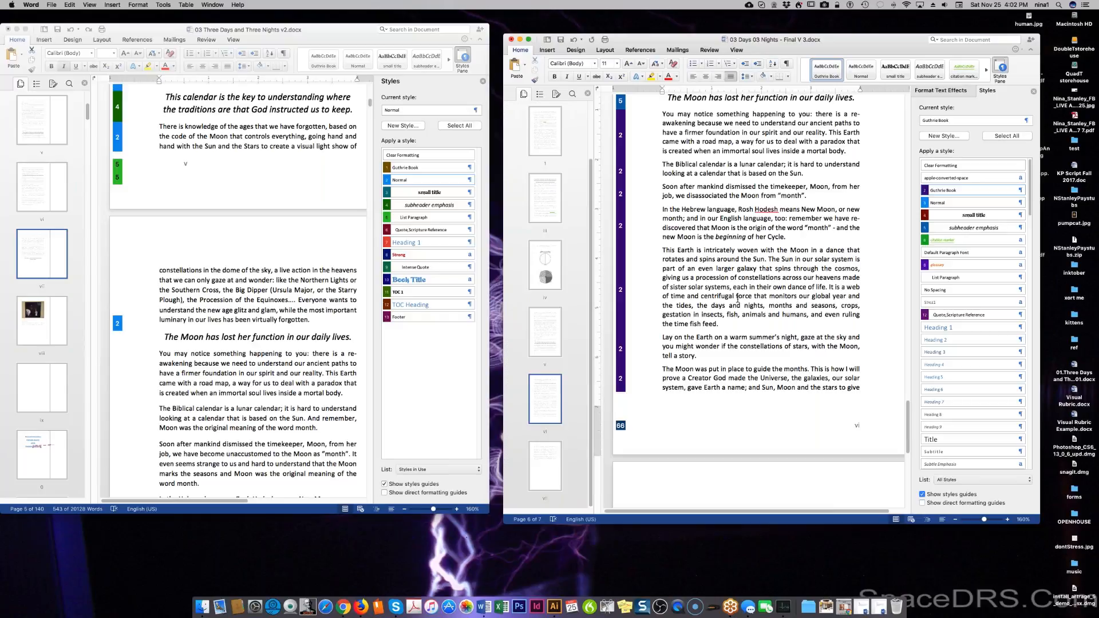
{"action": "scroll", "coordinate": [740, 360], "scroll_direction": "down", "scroll_amount": 1}
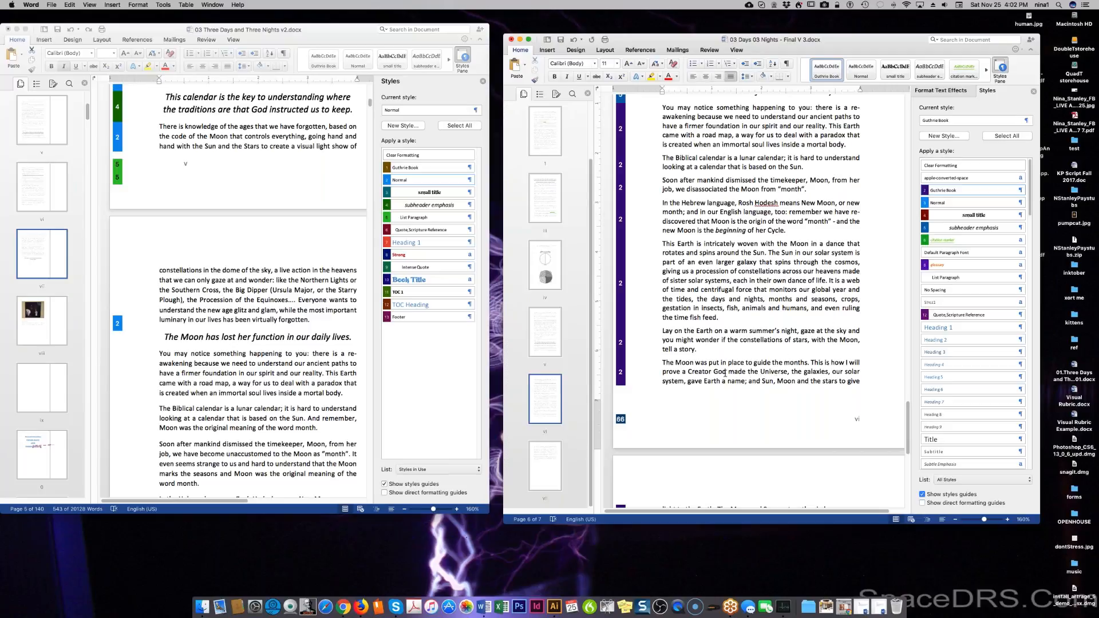
Replace 'monitors' with 'defines' and insert 'plants,' before 'insects' in the list.
{"action": "double_click", "coordinate": [783, 289]}
{"action": "type", "text": "defines"}
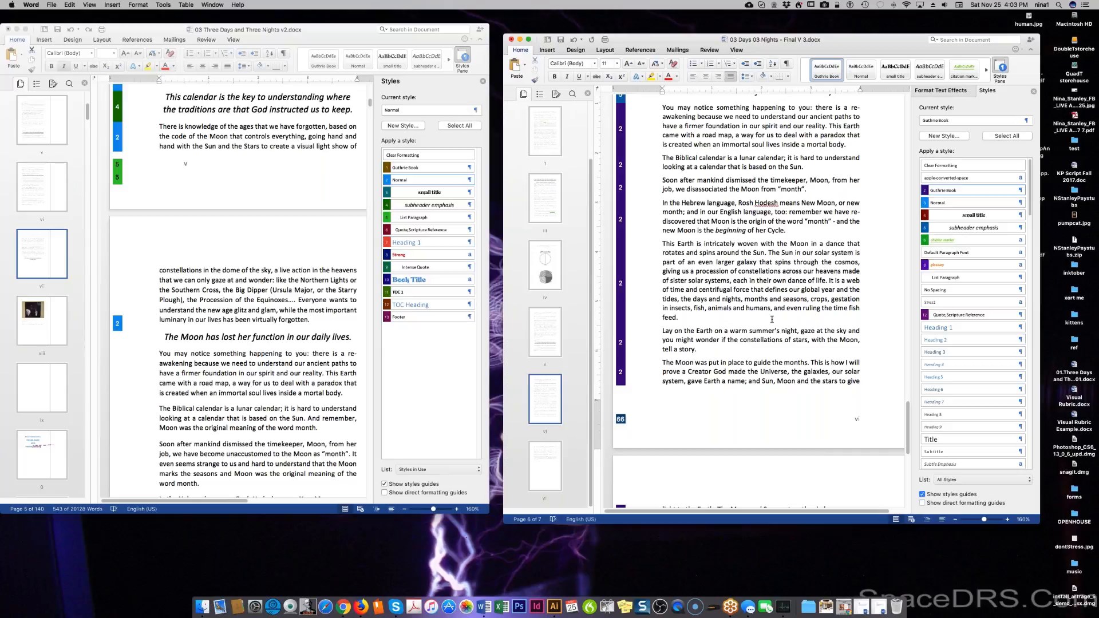
{"action": "left_click", "coordinate": [669, 309]}
{"action": "type", "text": "plants"}
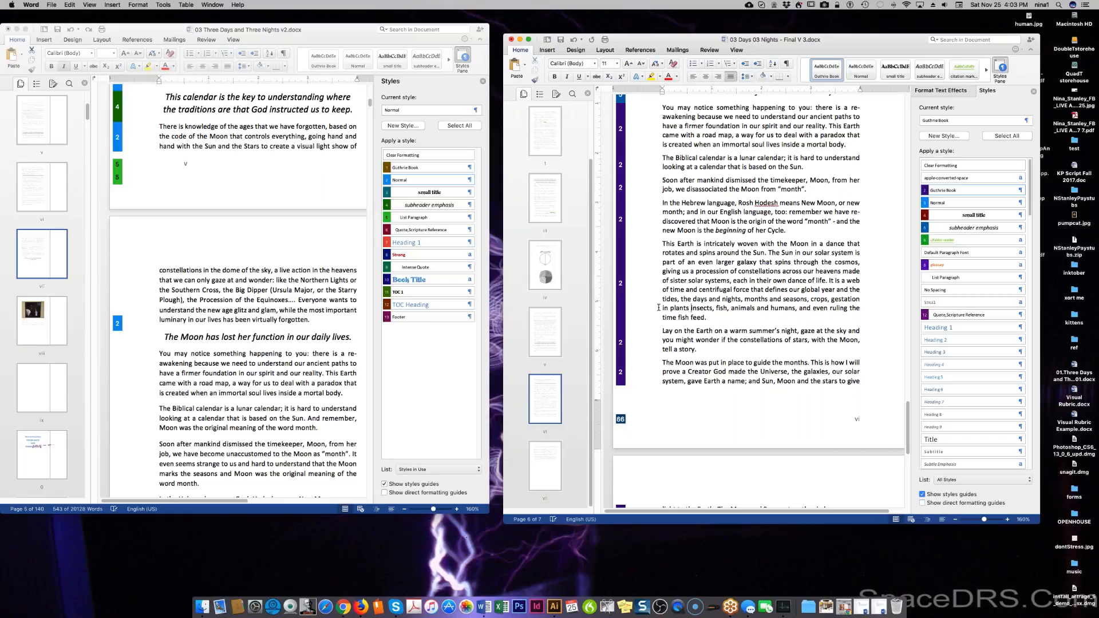
{"action": "key", "text": "BackSpace"}
{"action": "type", "text": ","}
Delete 'insects, fish,' from the list and replace 'and' before 'humans' with '(including'.
{"action": "left_click_drag", "start_coordinate": [692, 308], "coordinate": [730, 308]}
{"action": "key", "text": "BackSpace"}
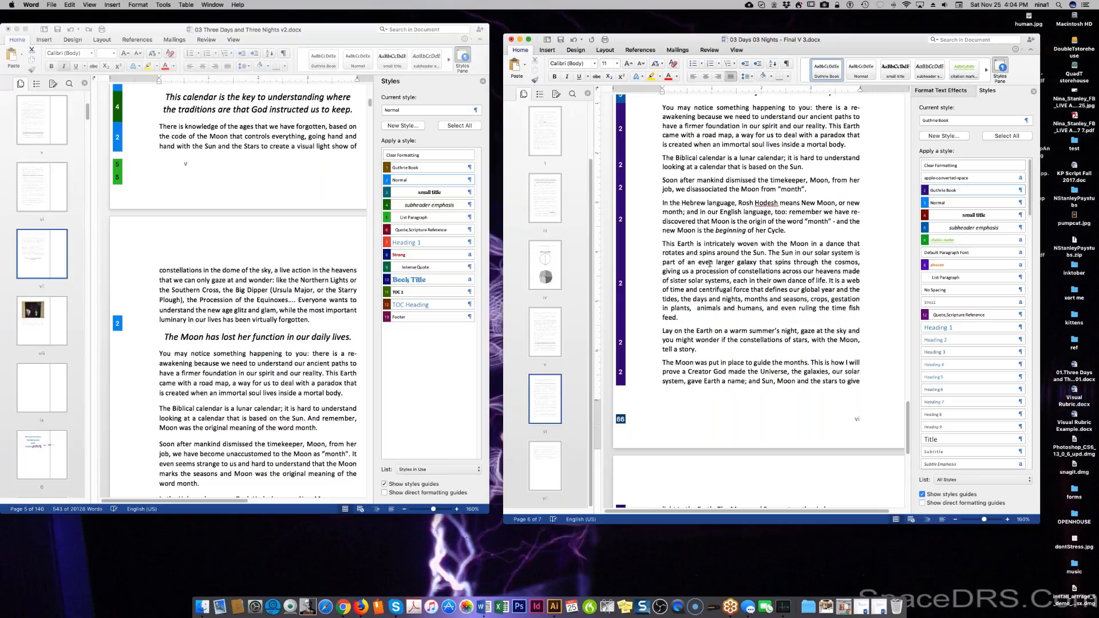
{"action": "key", "text": "BackSpace"}
{"action": "double_click", "coordinate": [722, 310]}
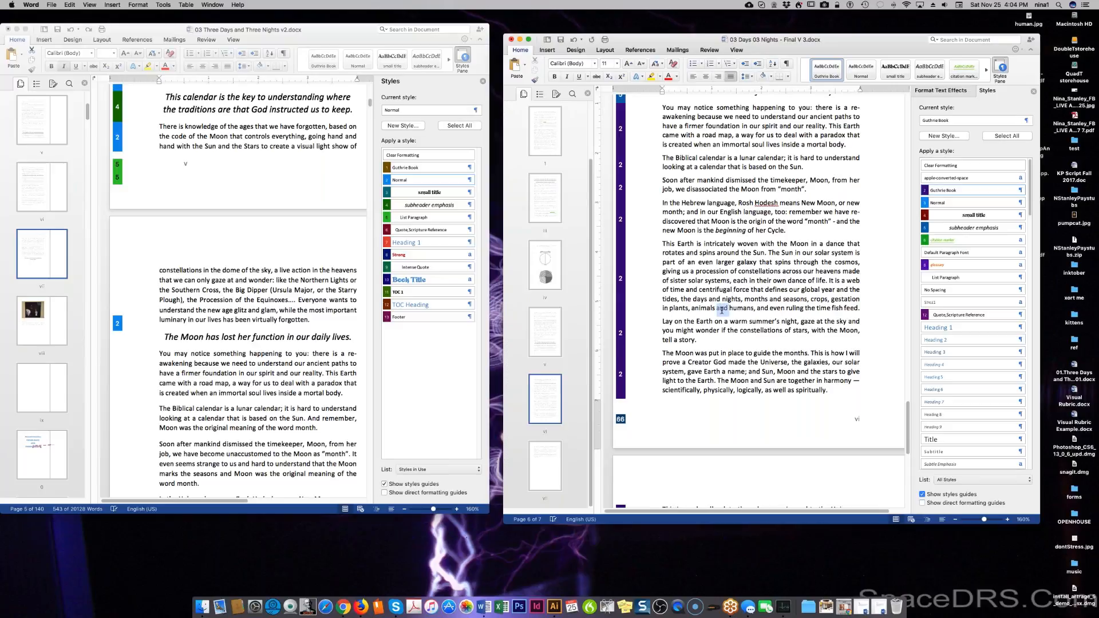
{"action": "type", "text": "(i"}
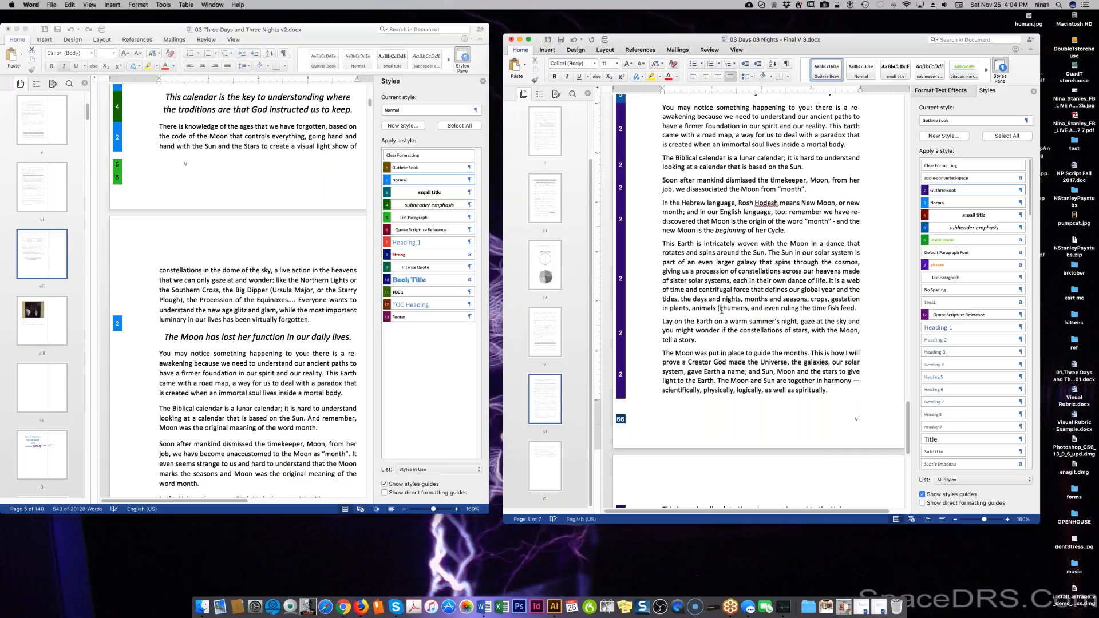
{"action": "type", "text": "ncluding "}
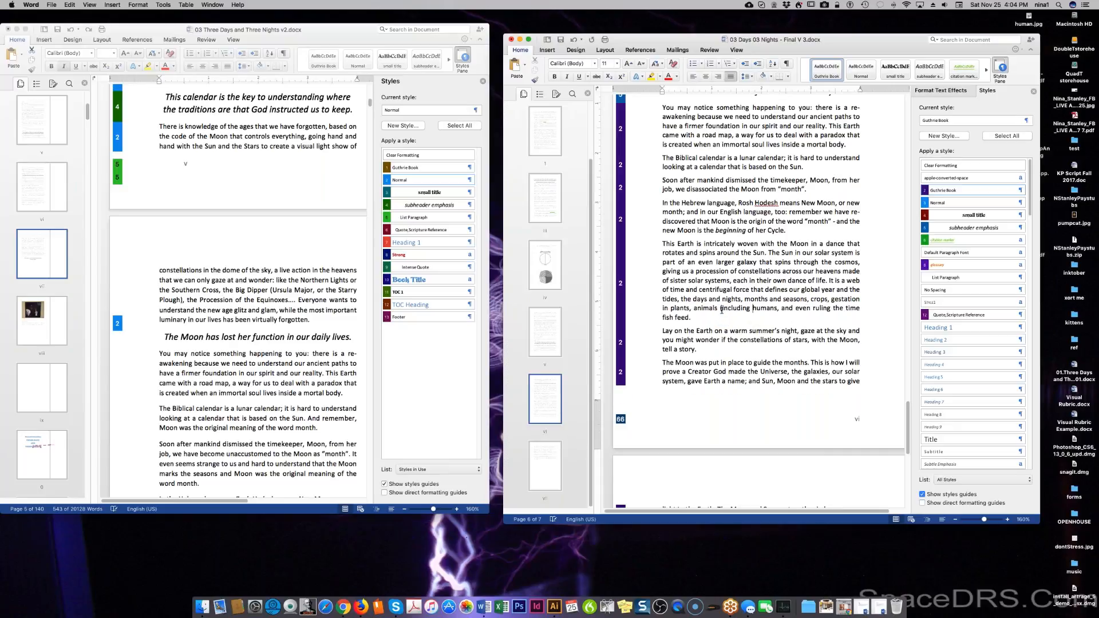
{"action": "type", "text": ")"}
{"action": "type", "text": ")"}
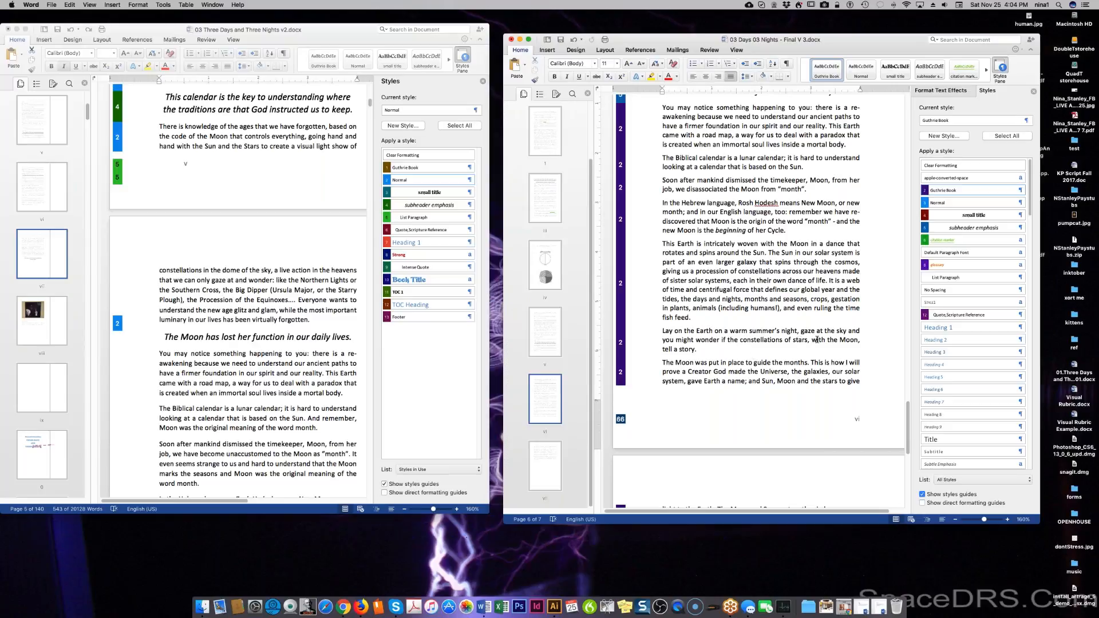
Scroll through the older version's text to compare it against the final document.
{"action": "scroll", "coordinate": [809, 368], "scroll_direction": "down", "scroll_amount": 3}
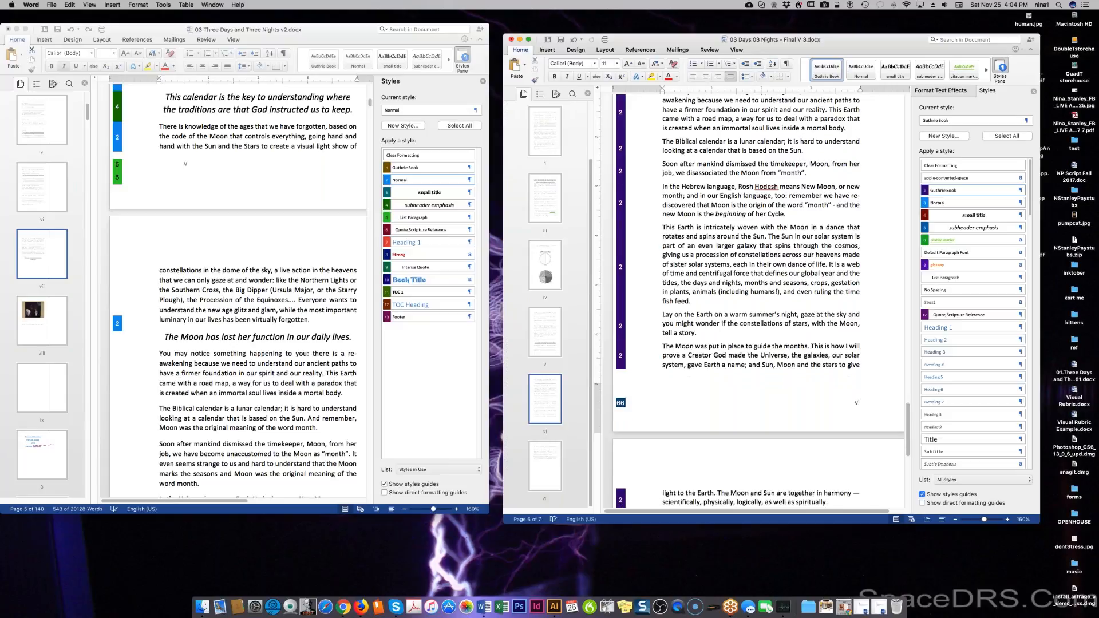
{"action": "scroll", "coordinate": [749, 348], "scroll_direction": "down", "scroll_amount": 3}
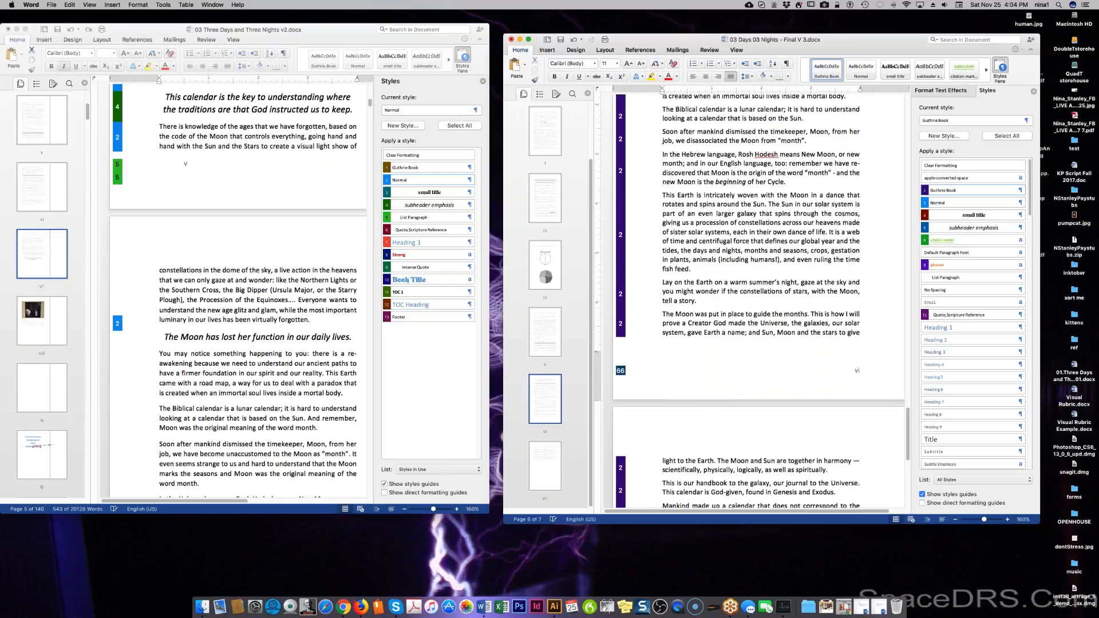
{"action": "scroll", "coordinate": [718, 345], "scroll_direction": "down", "scroll_amount": 1}
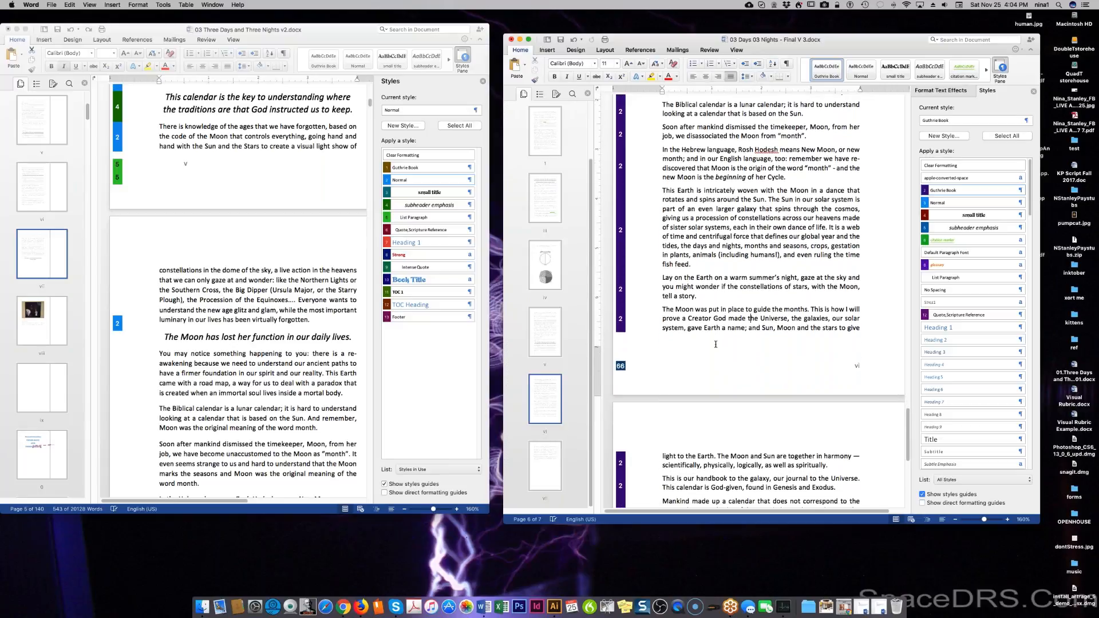
{"action": "scroll", "coordinate": [715, 344], "scroll_direction": "down", "scroll_amount": 2}
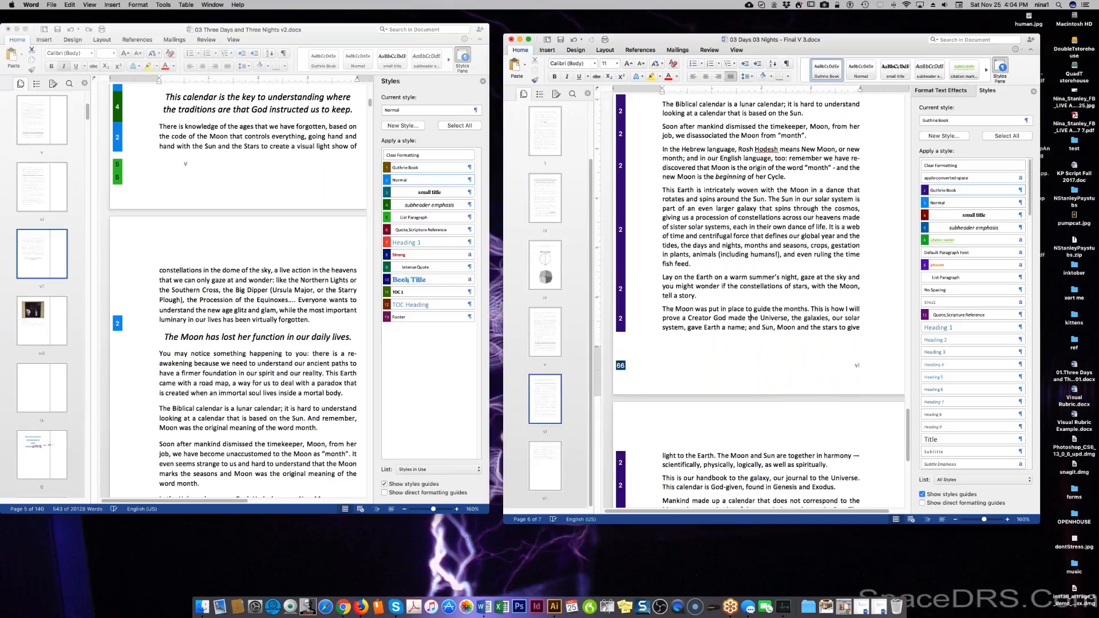
{"action": "scroll", "coordinate": [749, 310], "scroll_direction": "down", "scroll_amount": 1}
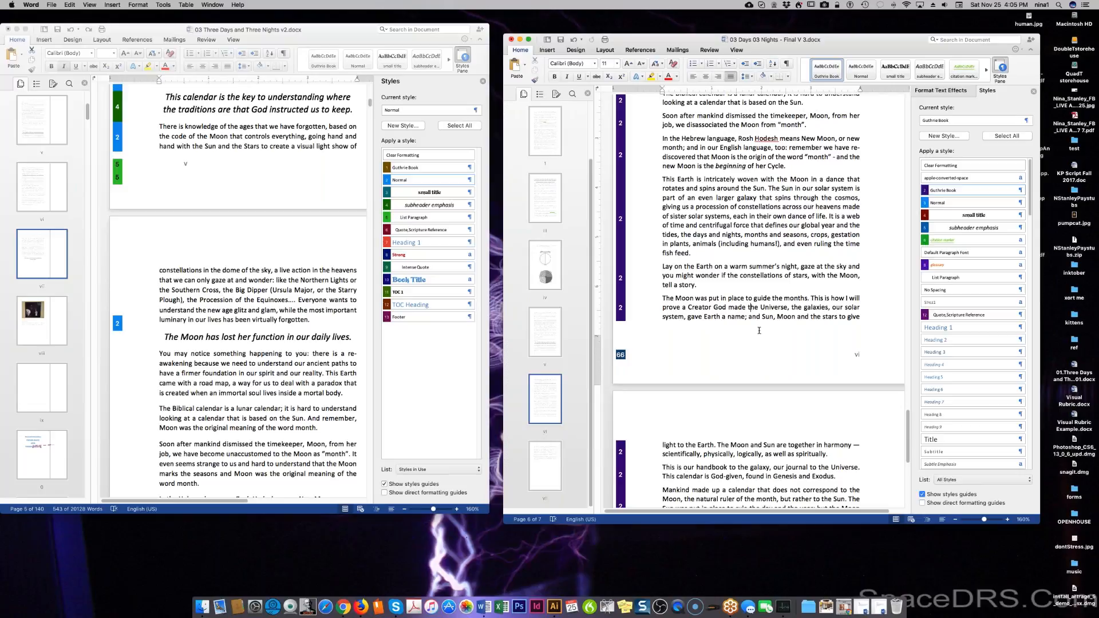
{"action": "scroll", "coordinate": [759, 331], "scroll_direction": "down", "scroll_amount": 1}
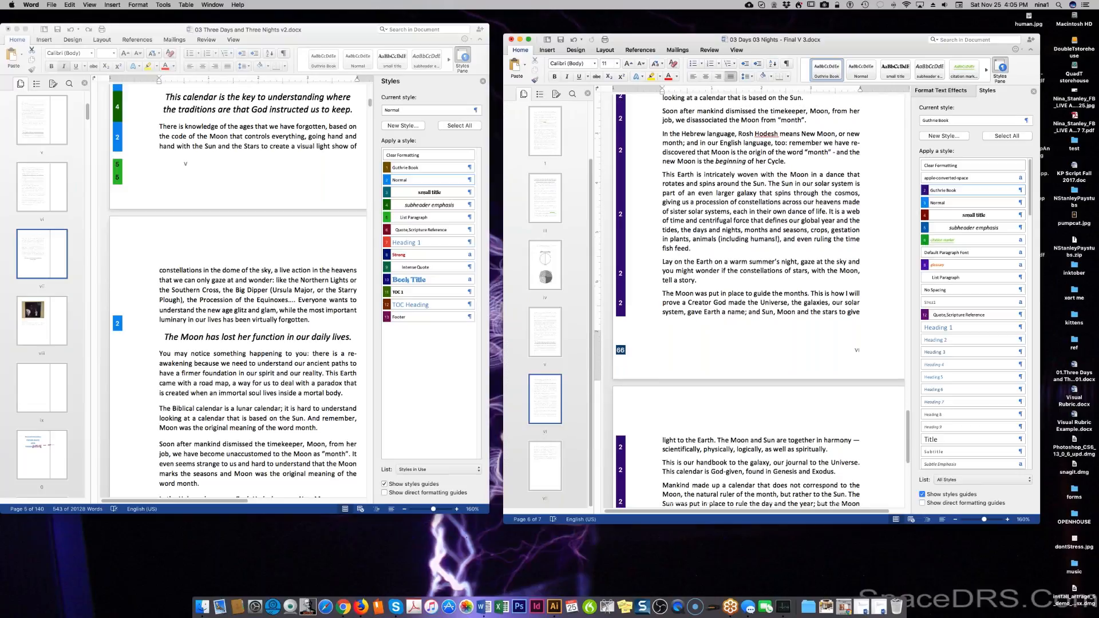
{"action": "scroll", "coordinate": [755, 315], "scroll_direction": "down", "scroll_amount": 5}
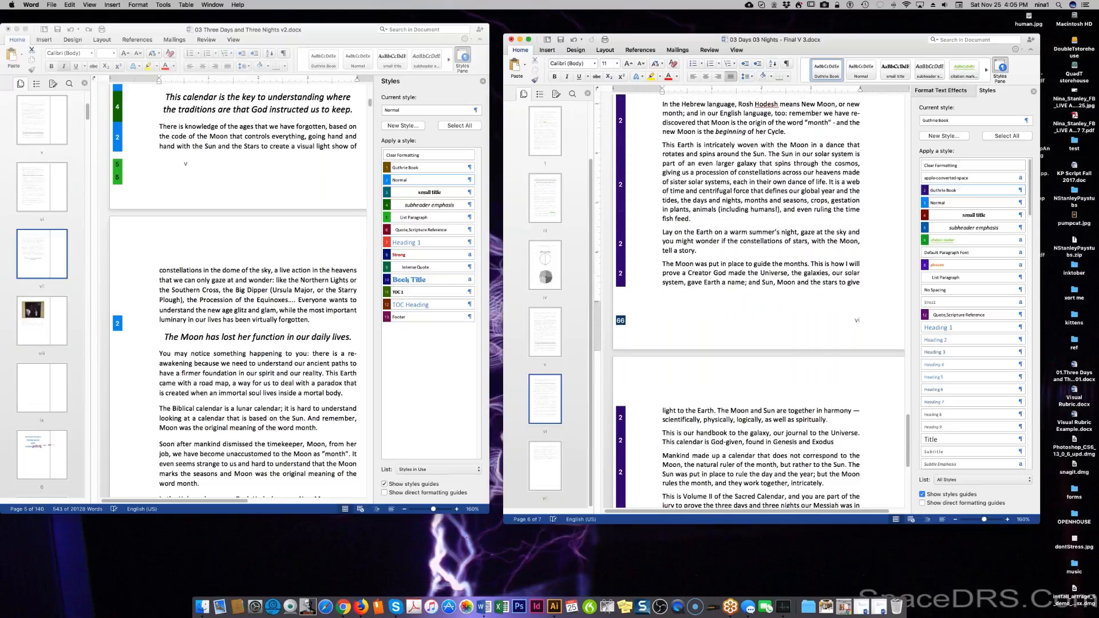
{"action": "scroll", "coordinate": [756, 316], "scroll_direction": "down", "scroll_amount": 5}
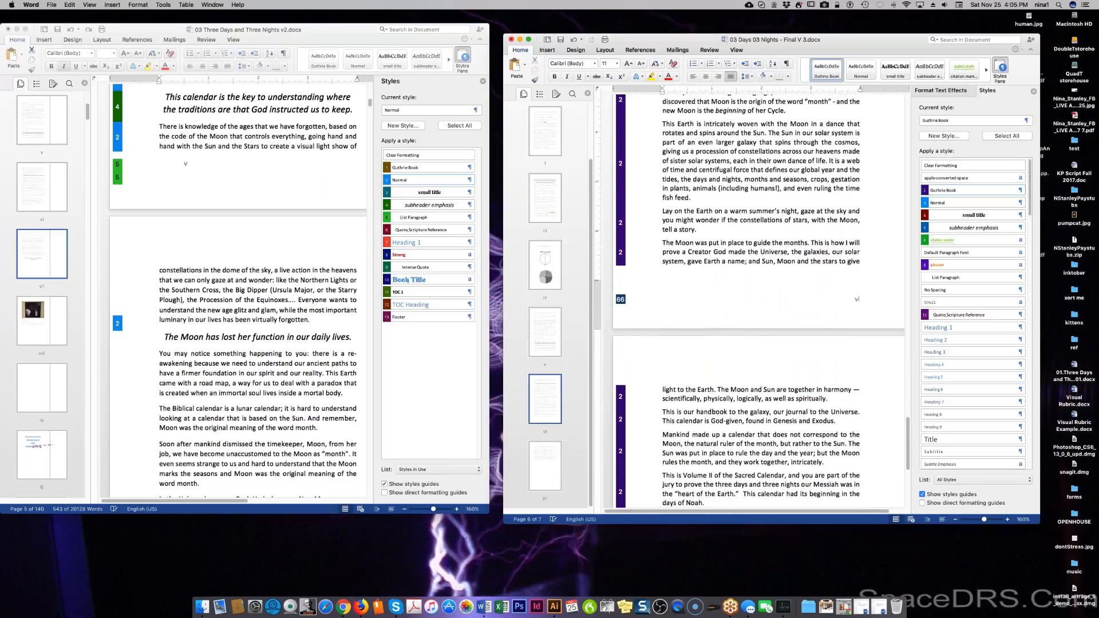
{"action": "scroll", "coordinate": [781, 383], "scroll_direction": "down", "scroll_amount": 1}
{"action": "scroll", "coordinate": [749, 224], "scroll_direction": "down", "scroll_amount": 1}
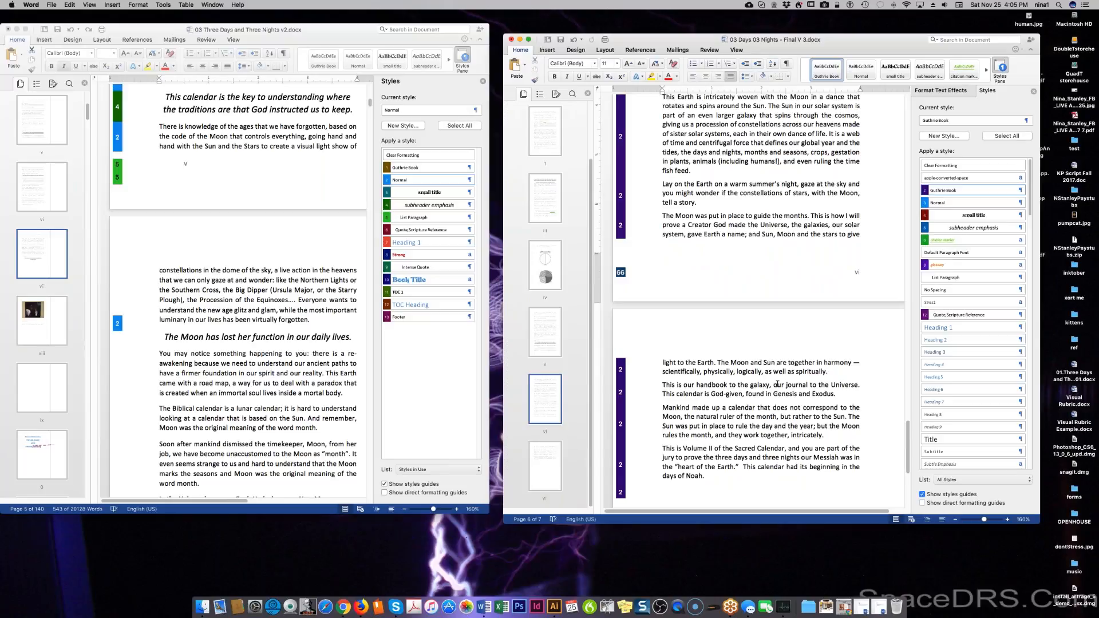
{"action": "scroll", "coordinate": [737, 418], "scroll_direction": "down", "scroll_amount": 1}
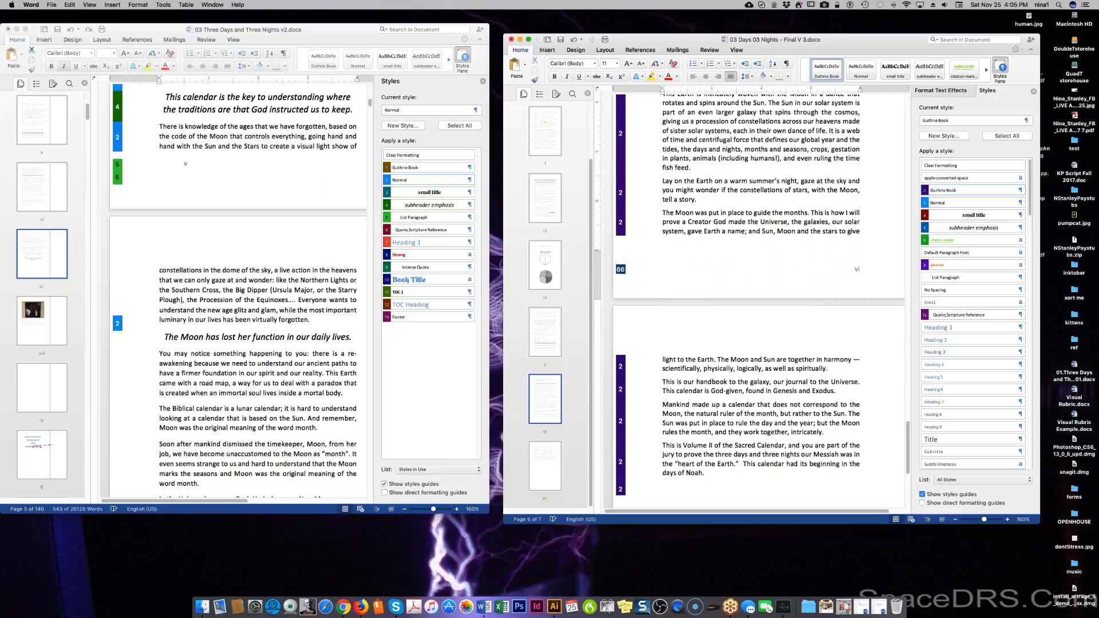
{"action": "scroll", "coordinate": [761, 286], "scroll_direction": "down", "scroll_amount": 1}
{"action": "scroll", "coordinate": [749, 218], "scroll_direction": "down", "scroll_amount": 2}
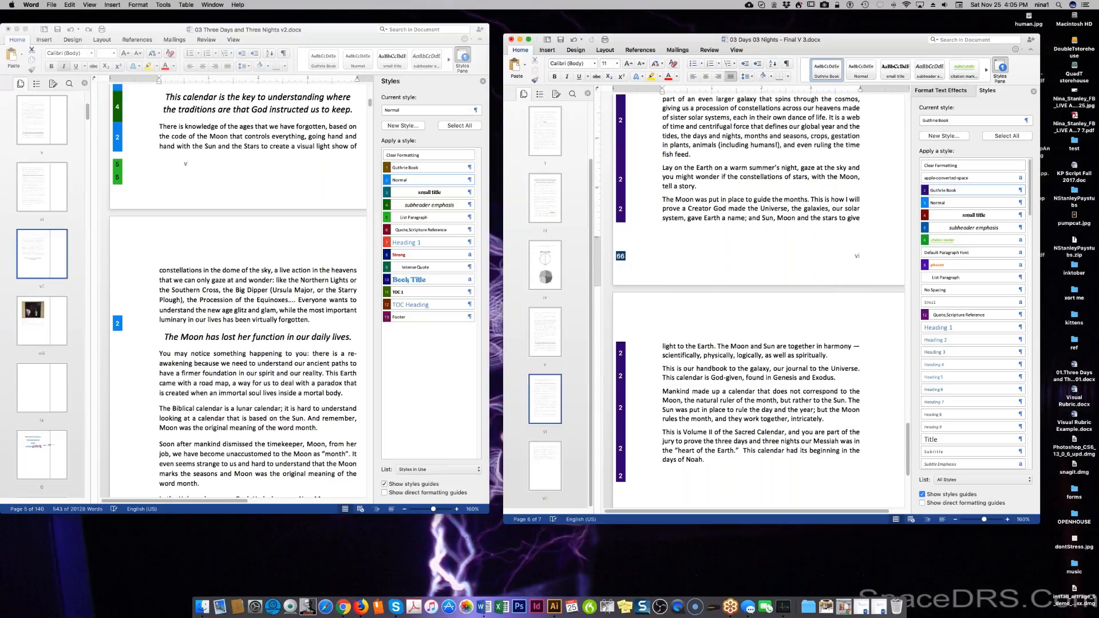
{"action": "scroll", "coordinate": [749, 208], "scroll_direction": "down", "scroll_amount": 5}
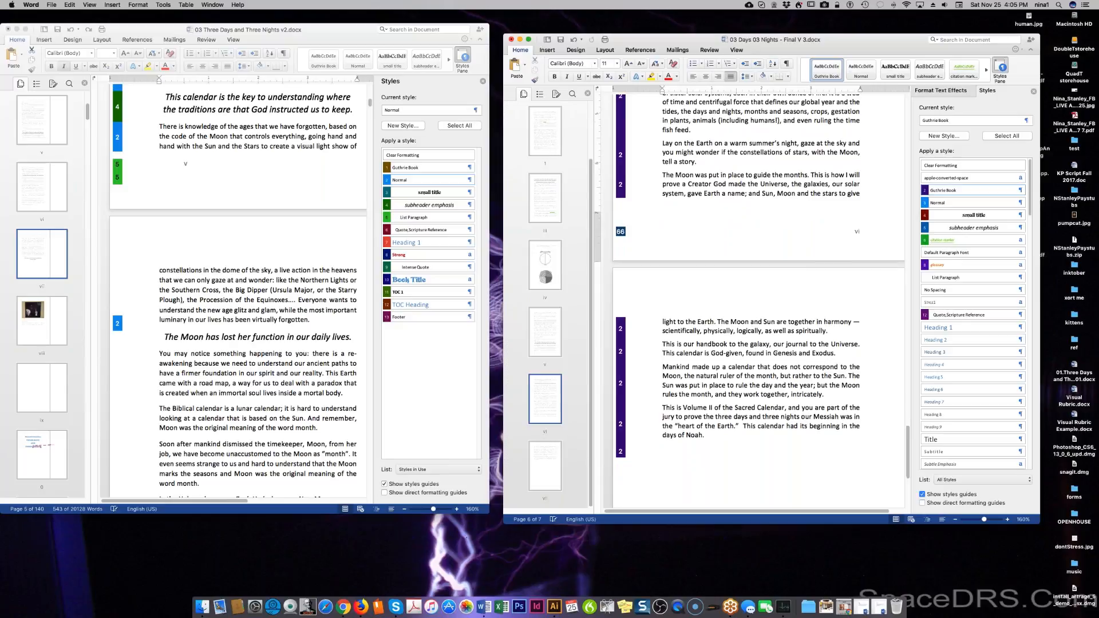
{"action": "scroll", "coordinate": [749, 269], "scroll_direction": "down", "scroll_amount": 3}
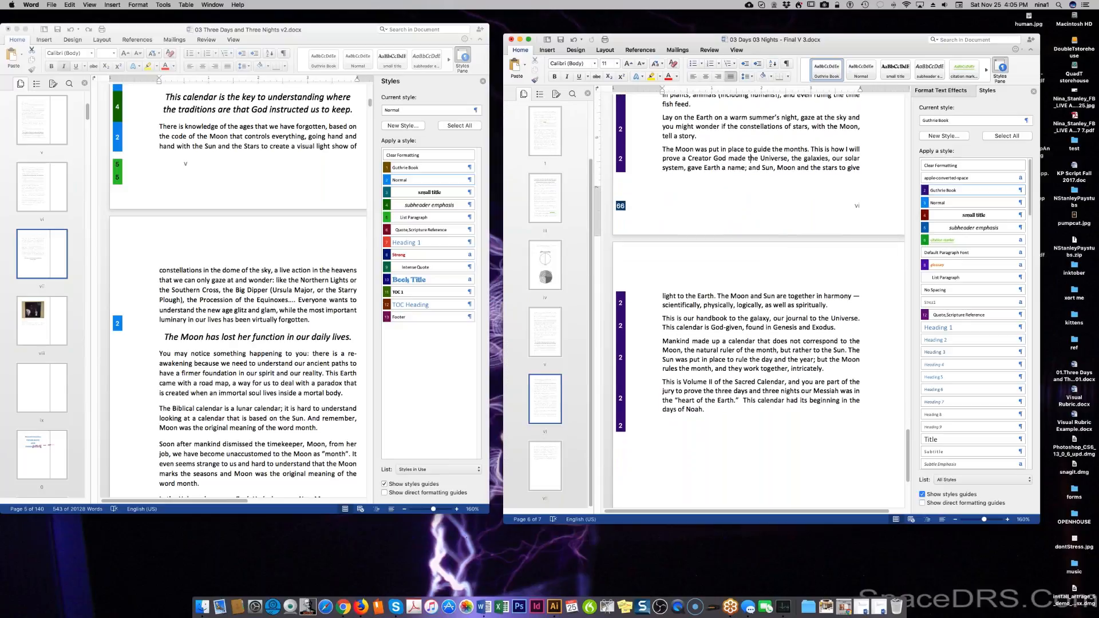
{"action": "scroll", "coordinate": [749, 158], "scroll_direction": "down", "scroll_amount": 1}
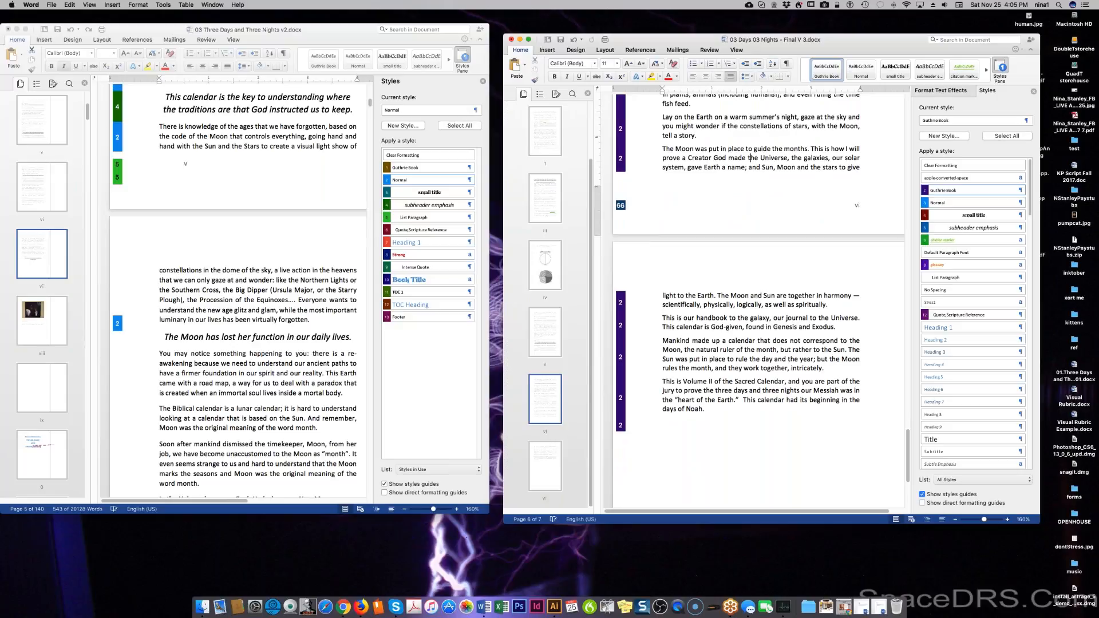
{"action": "scroll", "coordinate": [749, 258], "scroll_direction": "down", "scroll_amount": 1}
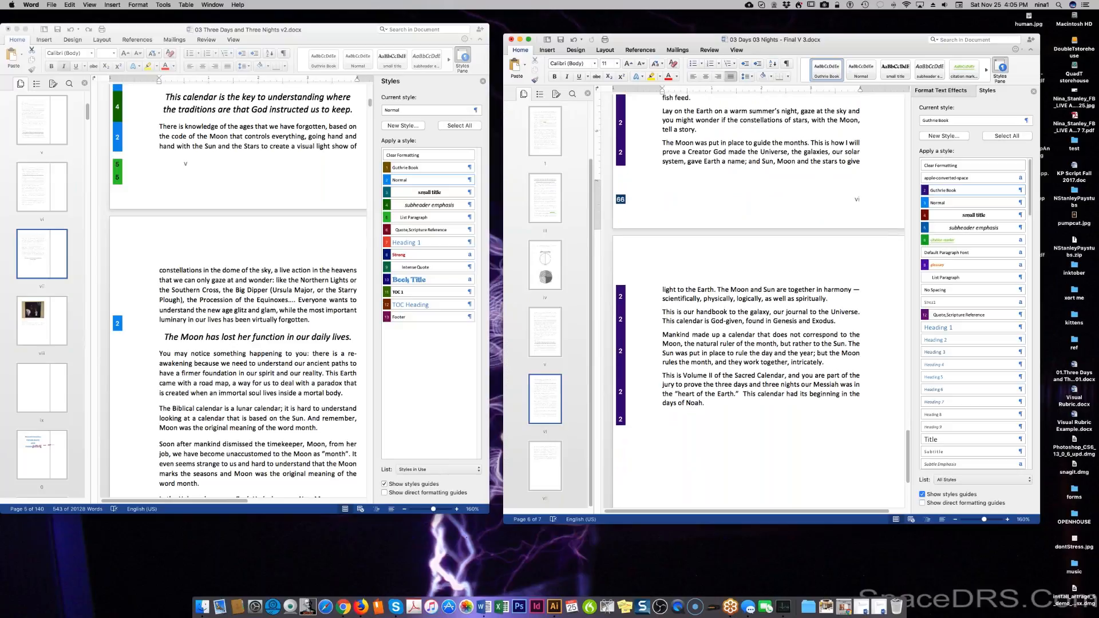
{"action": "scroll", "coordinate": [750, 145], "scroll_direction": "down", "scroll_amount": 1}
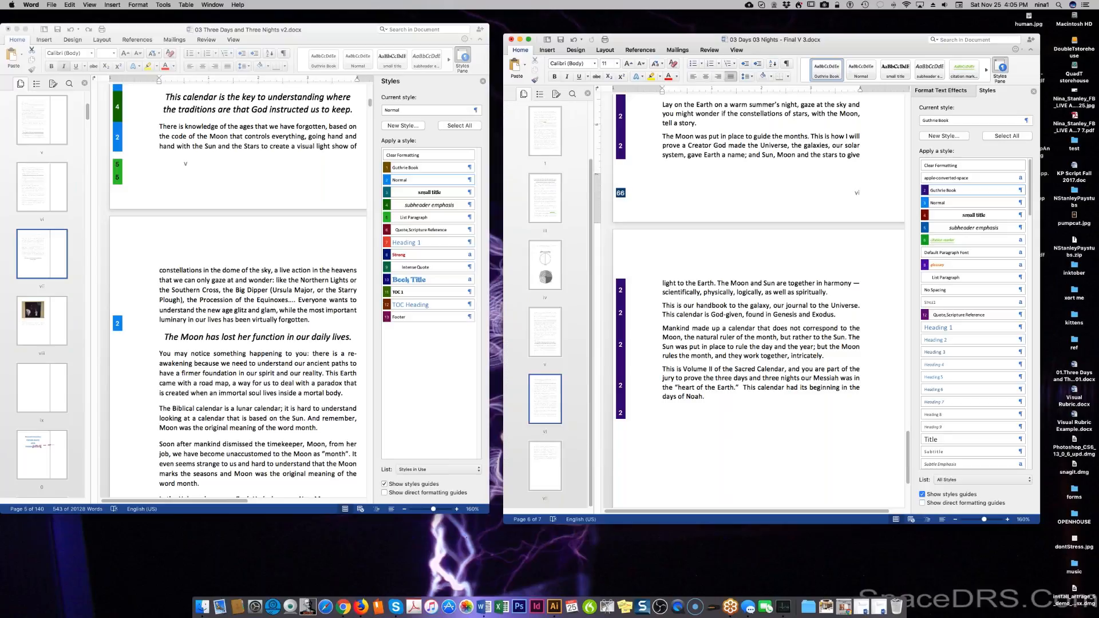
{"action": "scroll", "coordinate": [749, 286], "scroll_direction": "down", "scroll_amount": 5}
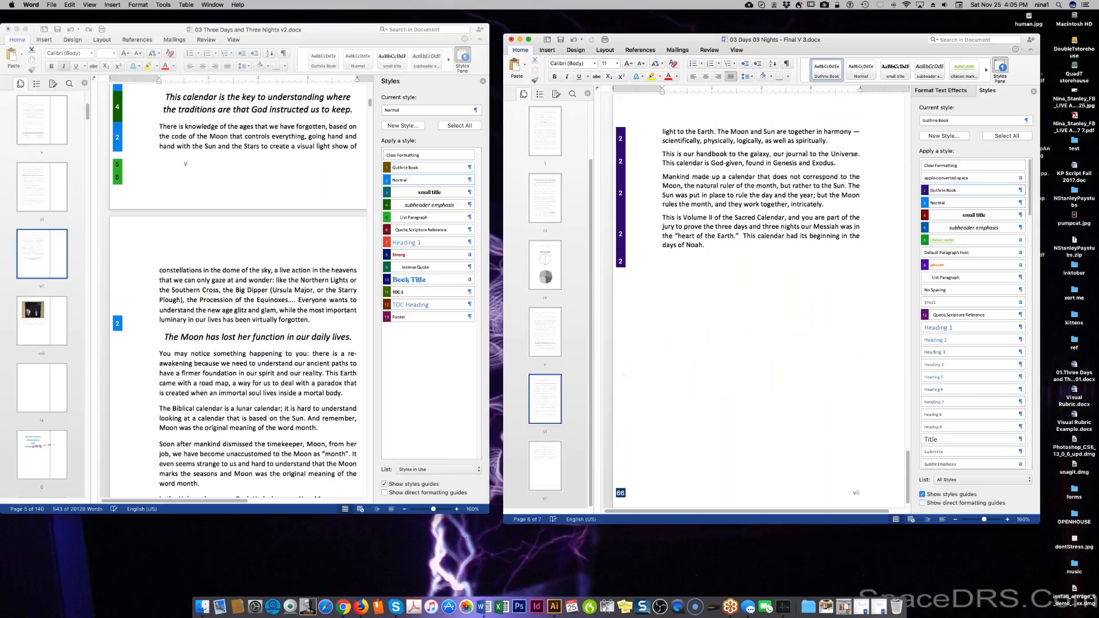
{"action": "left_click", "coordinate": [271, 371]}
{"action": "key", "text": "super+a"}
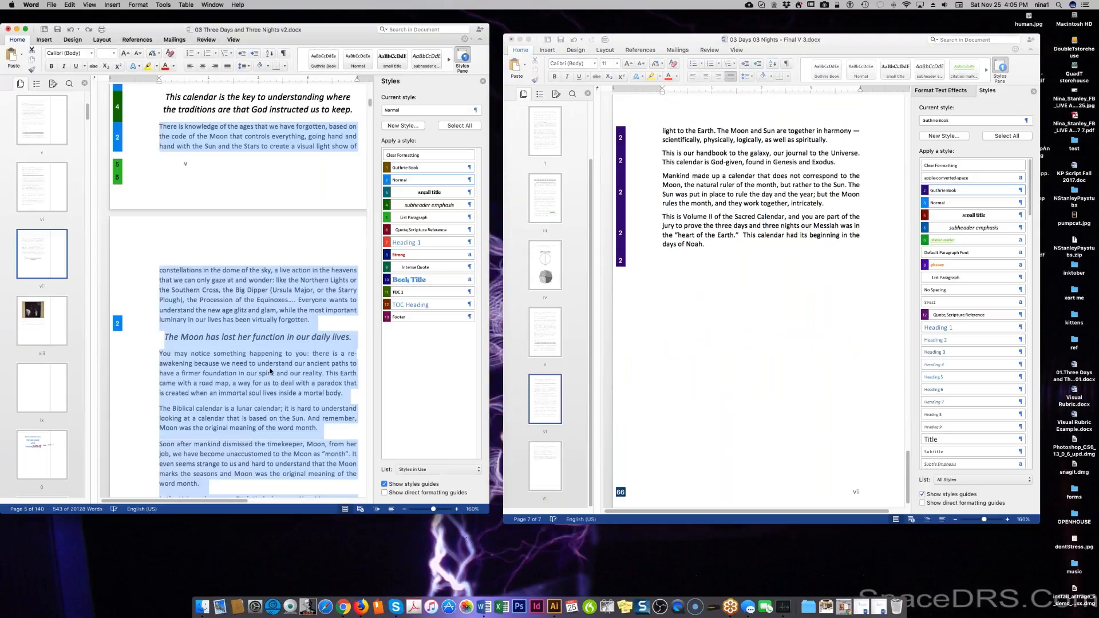
{"action": "left_click", "coordinate": [271, 371]}
{"action": "scroll", "coordinate": [270, 371], "scroll_direction": "down", "scroll_amount": 3}
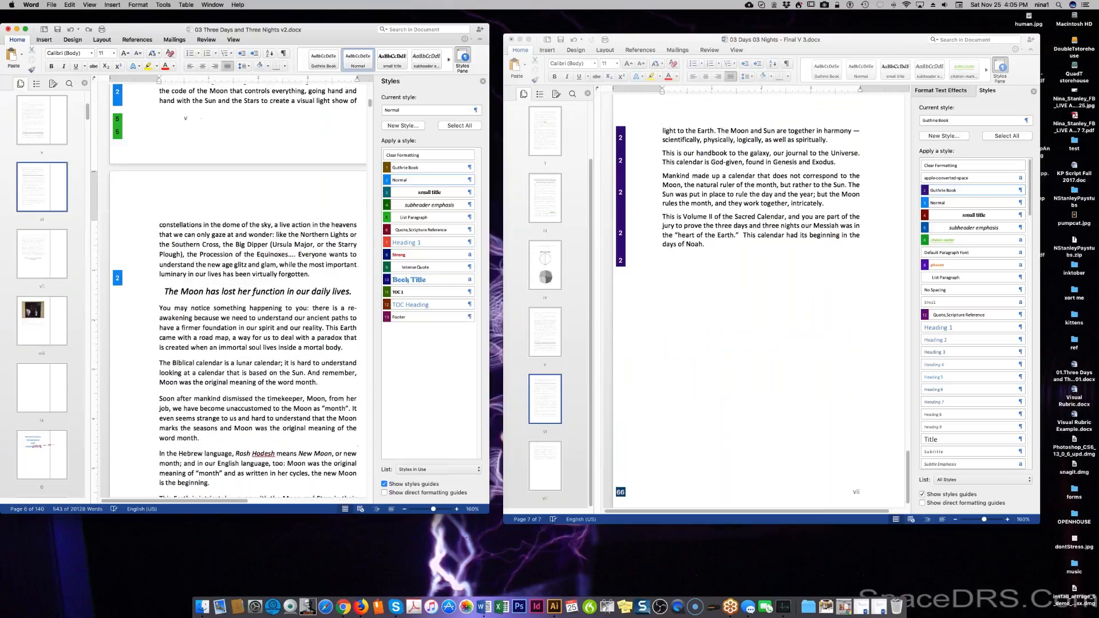
{"action": "scroll", "coordinate": [272, 107], "scroll_direction": "down", "scroll_amount": 6}
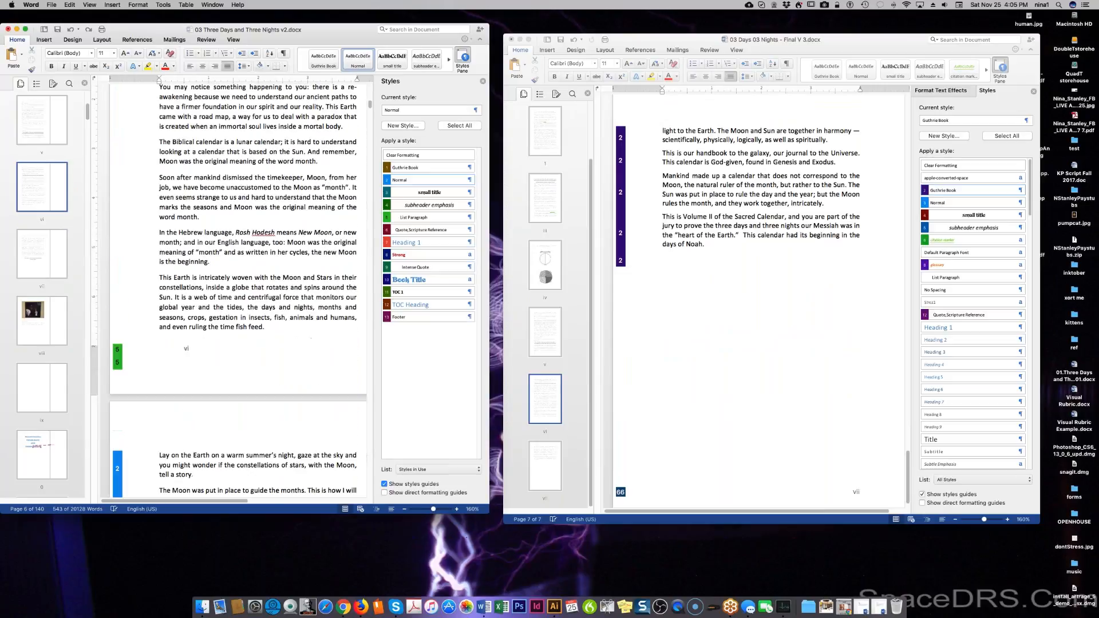
{"action": "scroll", "coordinate": [787, 234], "scroll_direction": "up", "scroll_amount": 10}
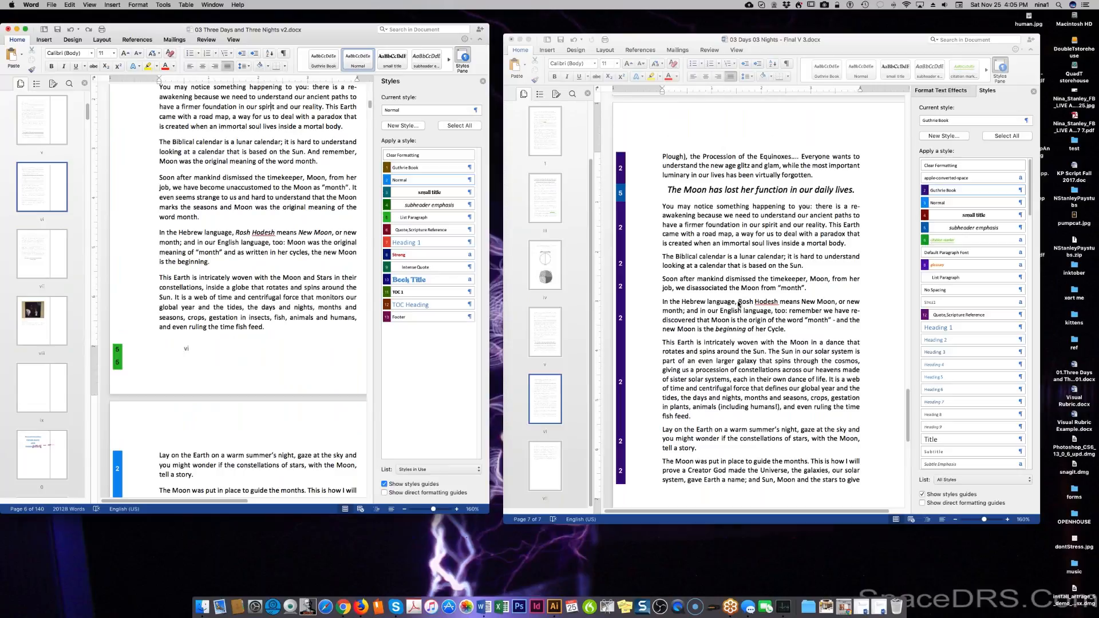
Italicize 'Rosh Hodesh' and 'New Moon' in the final version to match the original.
{"action": "left_click", "coordinate": [738, 305]}
{"action": "left_click_drag", "start_coordinate": [747, 301], "coordinate": [776, 301]}
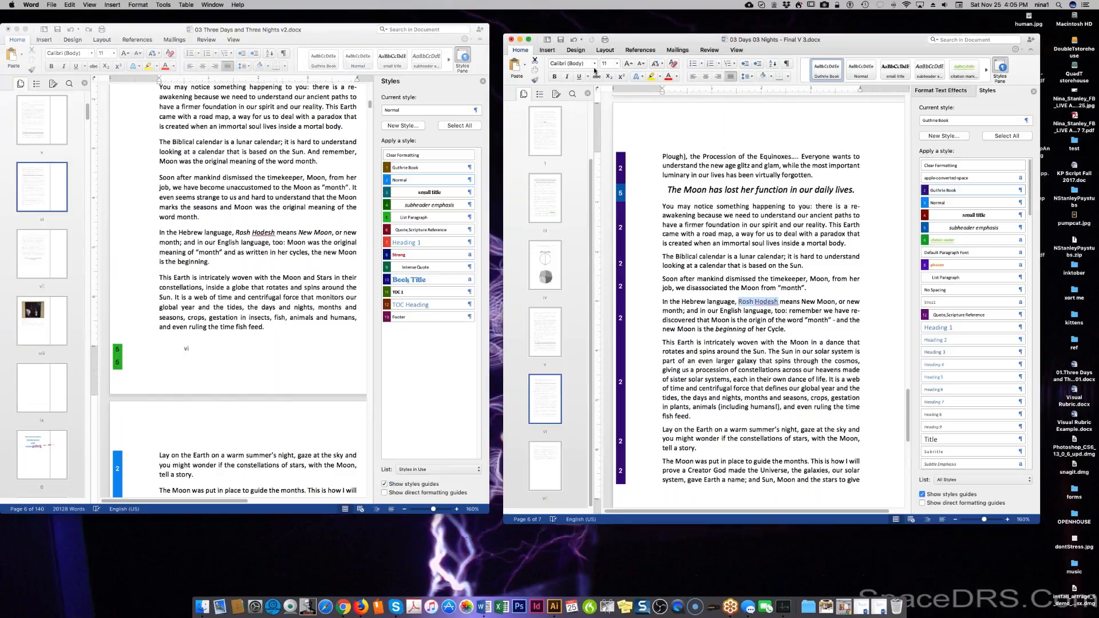
{"action": "left_click", "coordinate": [567, 76]}
{"action": "left_click_drag", "start_coordinate": [802, 302], "coordinate": [835, 302]}
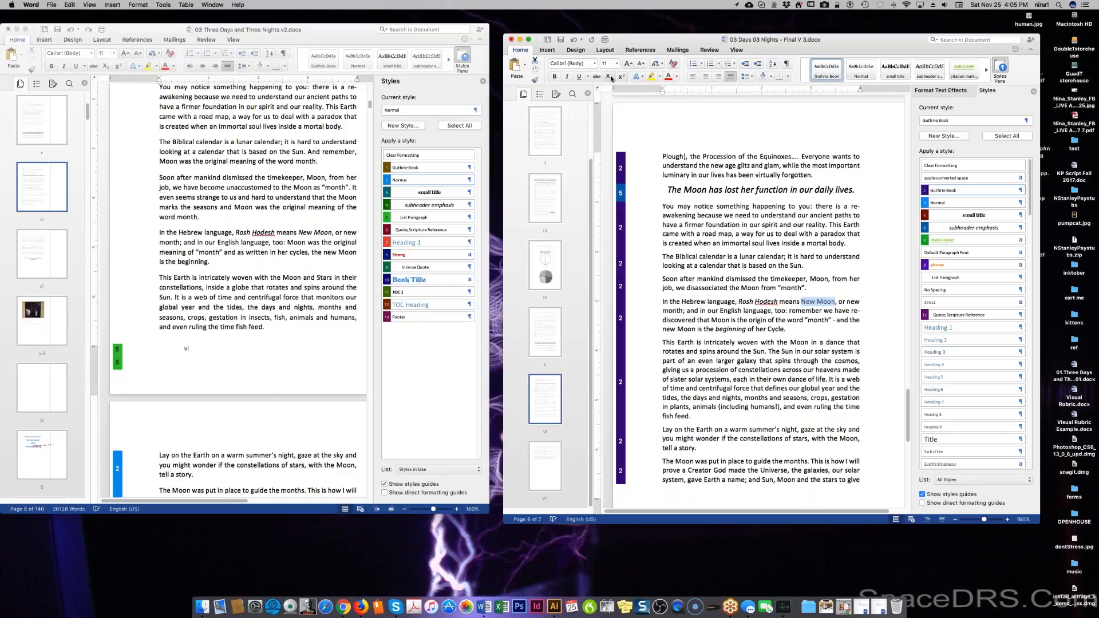
{"action": "left_click", "coordinate": [567, 76]}
Further down, italicize the words 'Sacred Calendar' in the Volume II paragraph.
{"action": "scroll", "coordinate": [762, 312], "scroll_direction": "down", "scroll_amount": 2}
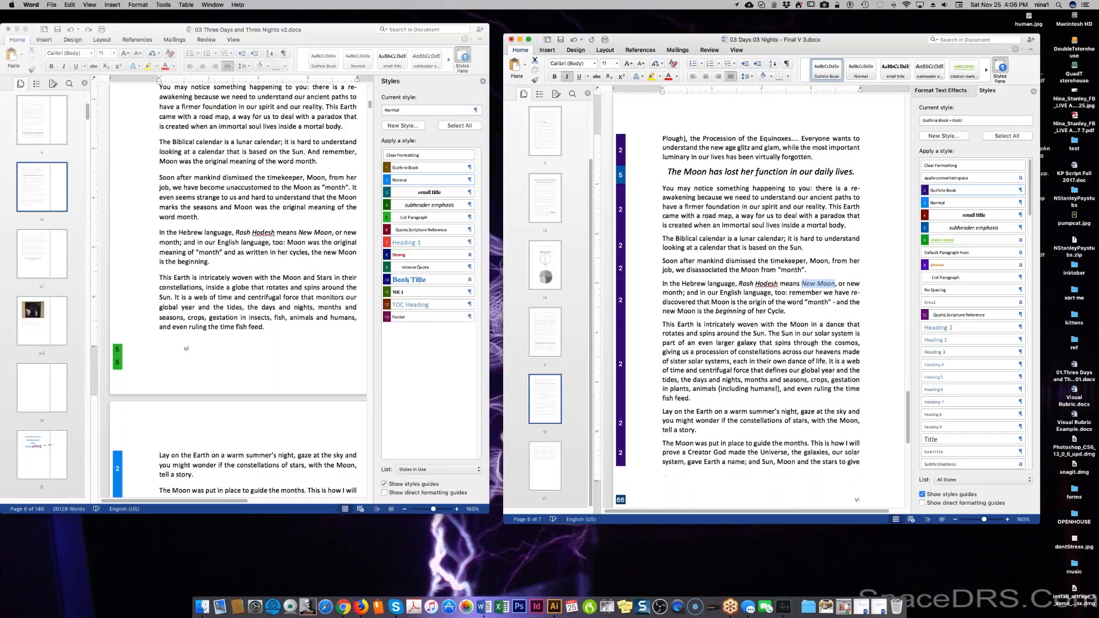
{"action": "scroll", "coordinate": [255, 349], "scroll_direction": "down", "scroll_amount": 3}
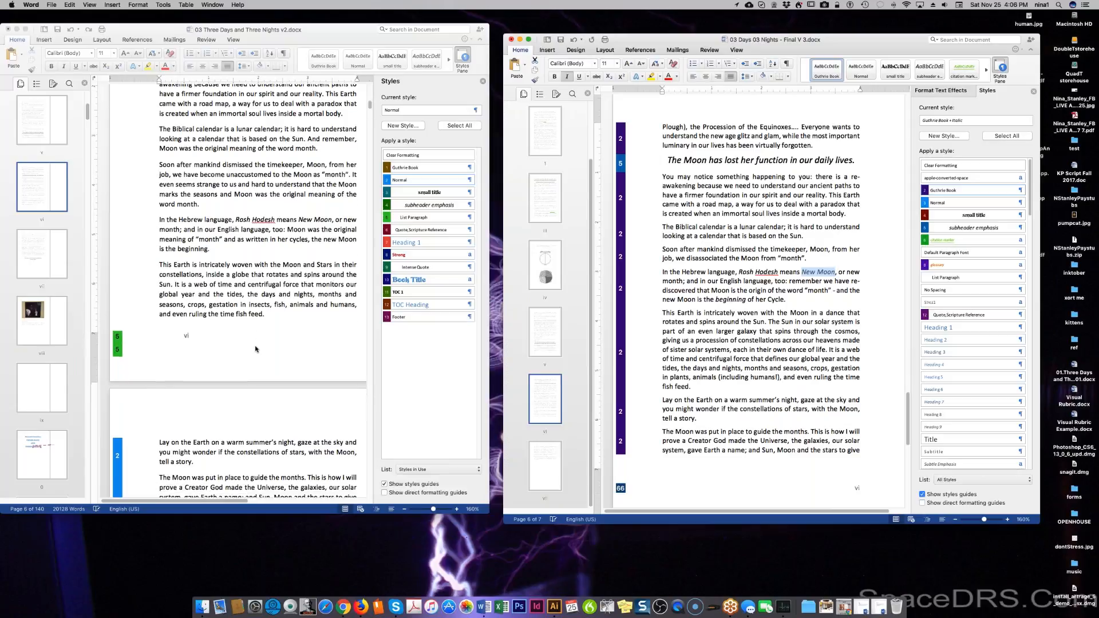
{"action": "scroll", "coordinate": [256, 349], "scroll_direction": "down", "scroll_amount": 10}
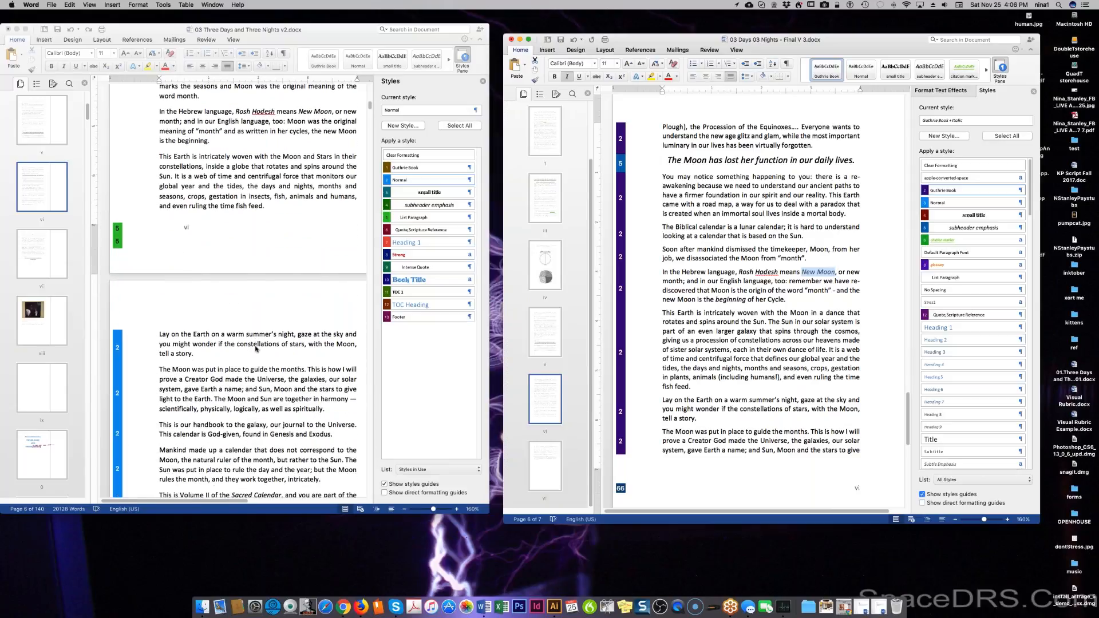
{"action": "scroll", "coordinate": [255, 348], "scroll_direction": "down", "scroll_amount": 2}
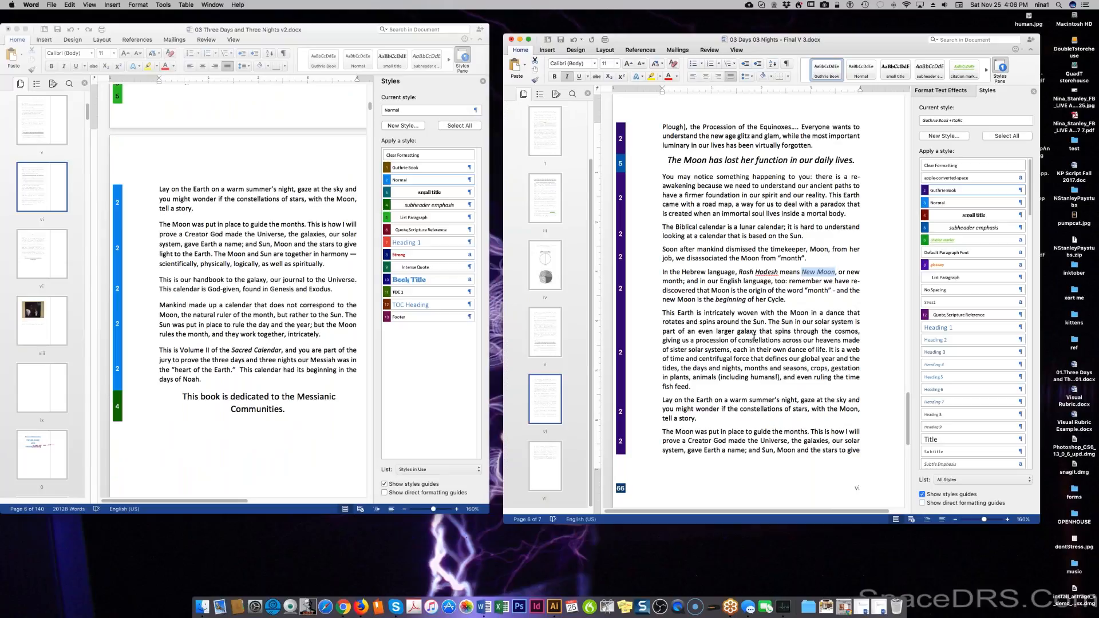
{"action": "scroll", "coordinate": [746, 378], "scroll_direction": "down", "scroll_amount": 6}
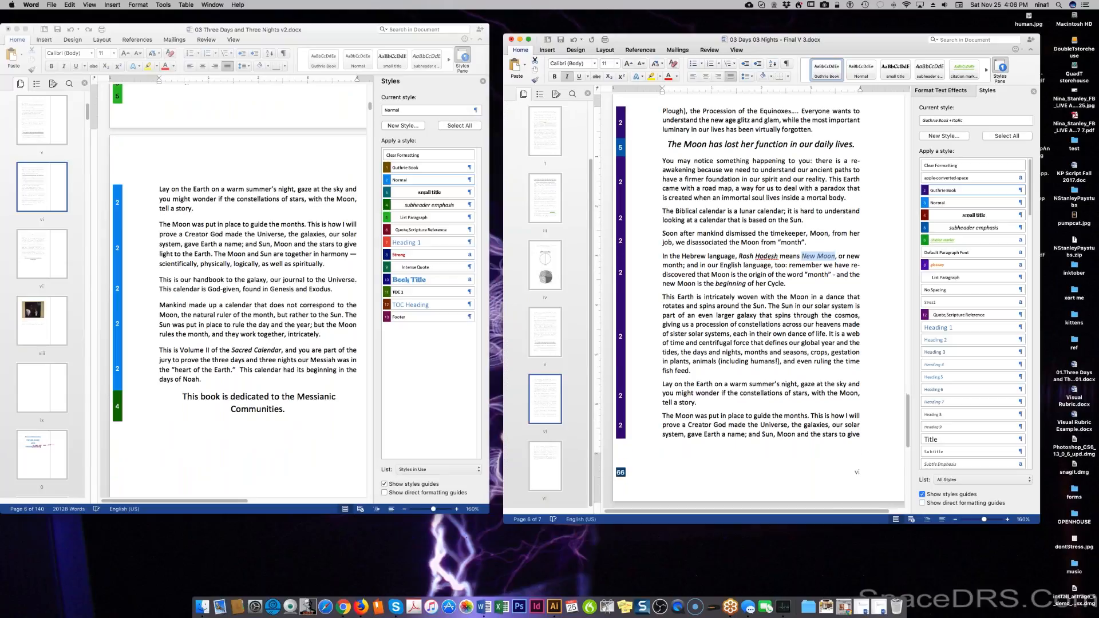
{"action": "scroll", "coordinate": [746, 377], "scroll_direction": "down", "scroll_amount": 3}
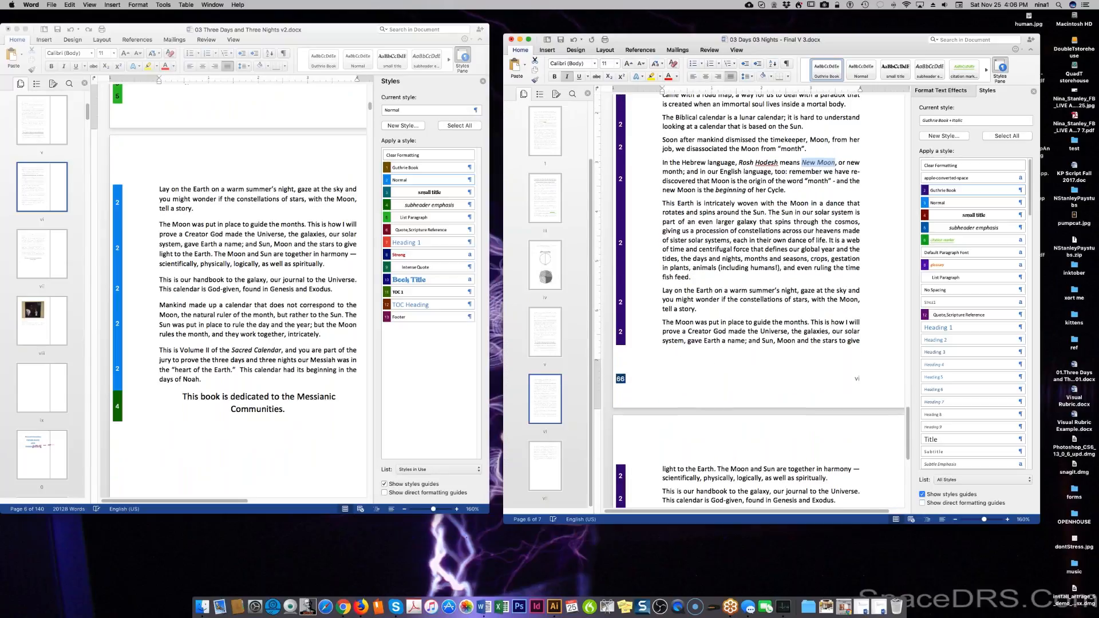
{"action": "scroll", "coordinate": [736, 453], "scroll_direction": "down", "scroll_amount": 3}
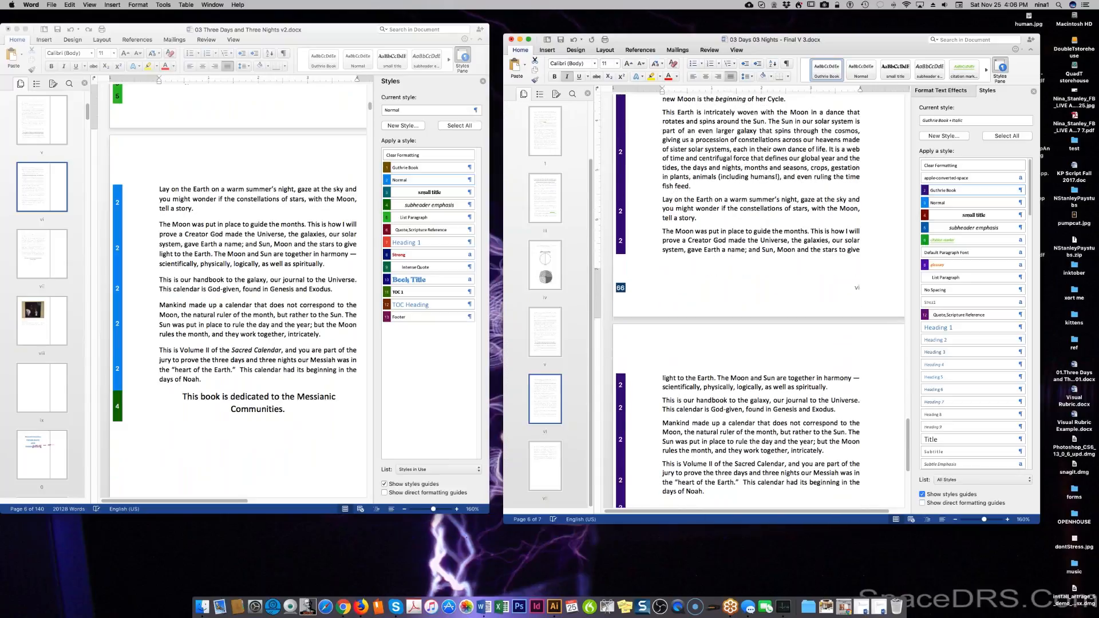
{"action": "left_click_drag", "start_coordinate": [735, 446], "coordinate": [784, 441]}
{"action": "key", "text": "super+i"}
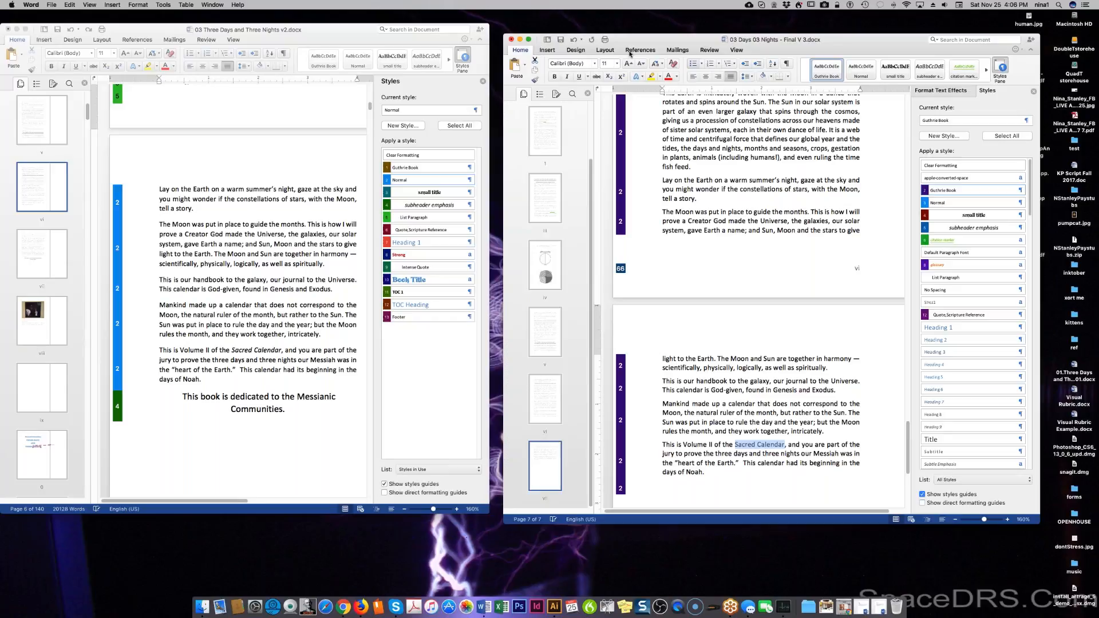
{"action": "left_click", "coordinate": [567, 77]}
{"action": "left_click", "coordinate": [735, 431]}
{"action": "scroll", "coordinate": [735, 432], "scroll_direction": "down", "scroll_amount": 4}
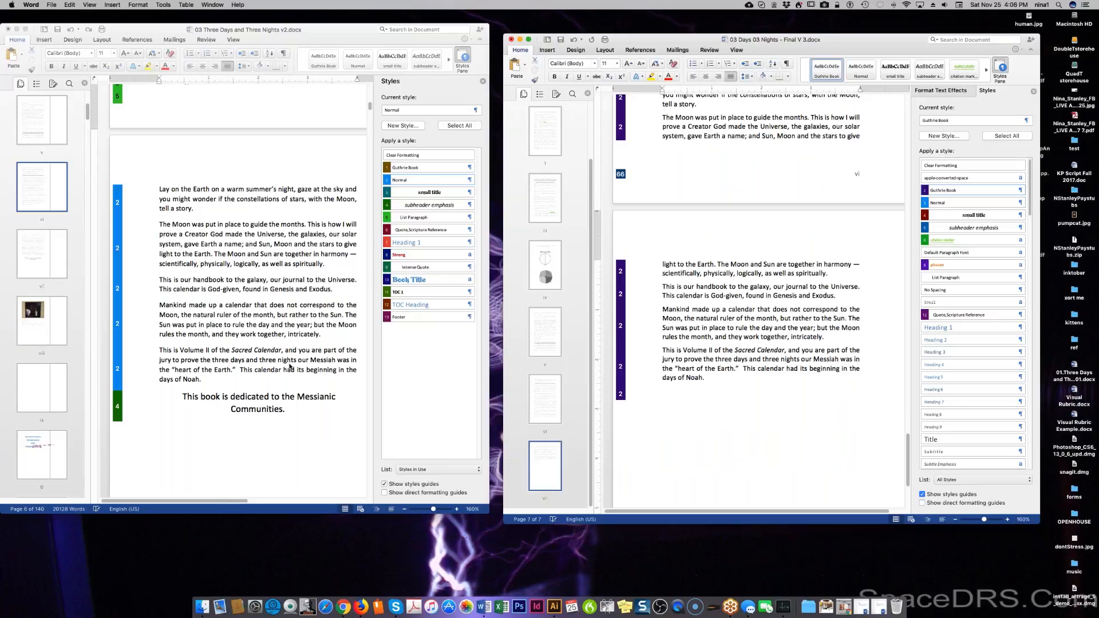
{"action": "scroll", "coordinate": [199, 331], "scroll_direction": "down", "scroll_amount": 3}
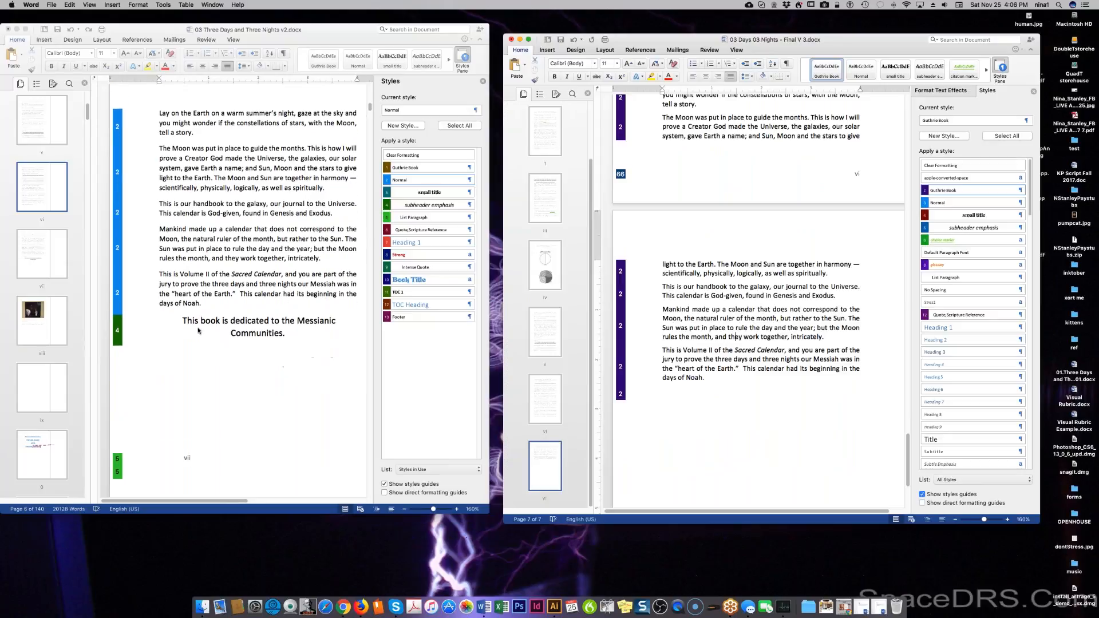
Copy the centred Messianic Communities dedication from v2 and paste it after 'days of Noah.'.
{"action": "left_click", "coordinate": [182, 323]}
{"action": "triple_click", "coordinate": [276, 326]}
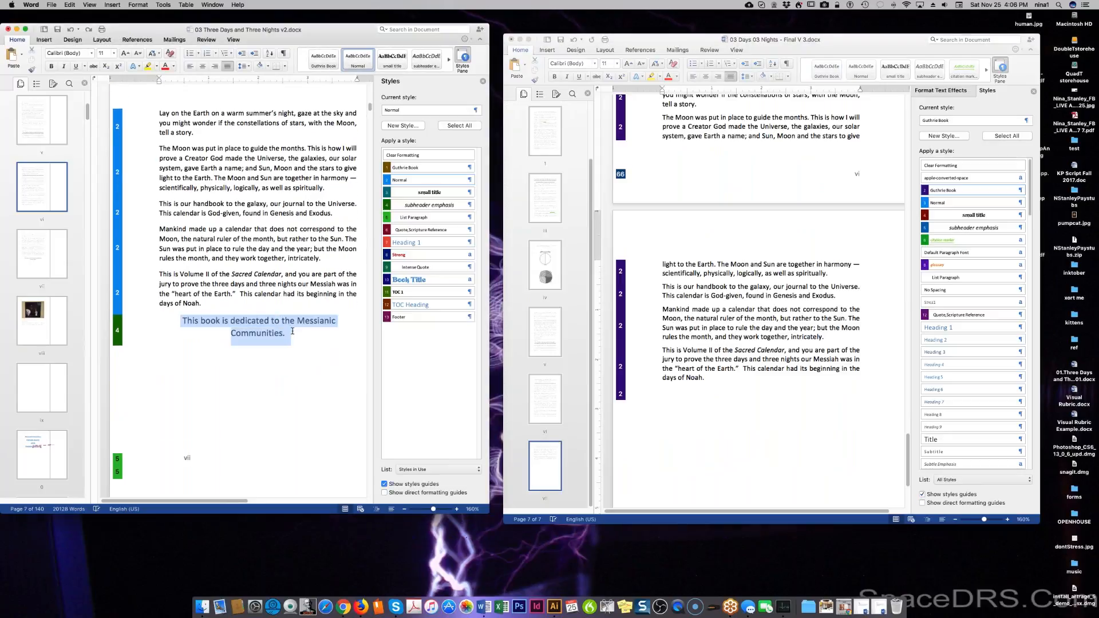
{"action": "right_click", "coordinate": [275, 332]}
{"action": "left_click", "coordinate": [283, 345]}
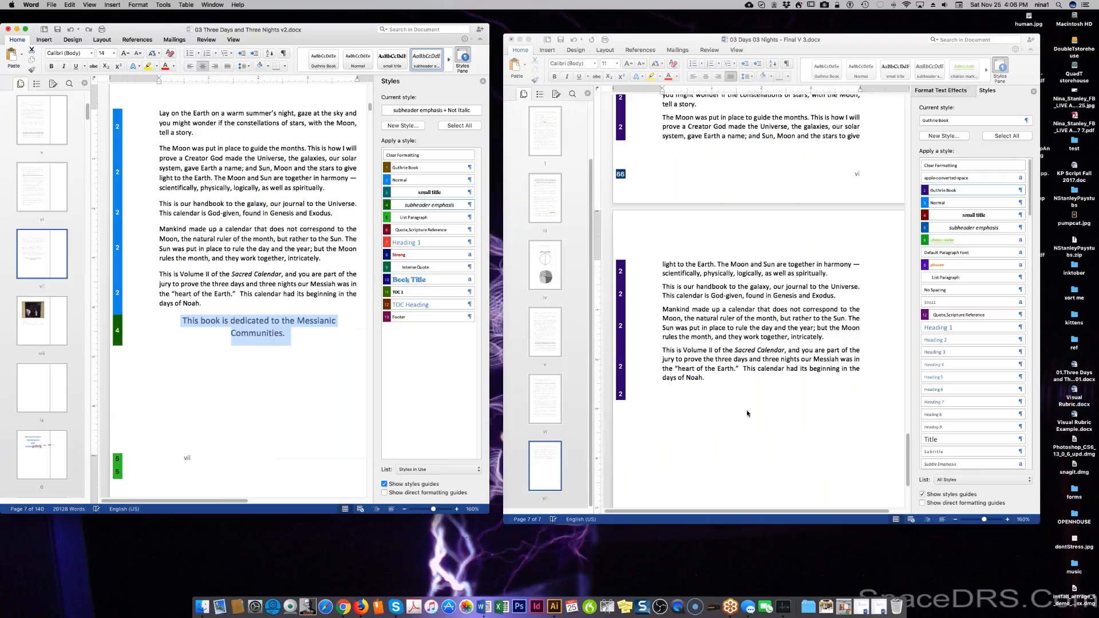
{"action": "left_click", "coordinate": [736, 337]}
{"action": "right_click", "coordinate": [747, 391]}
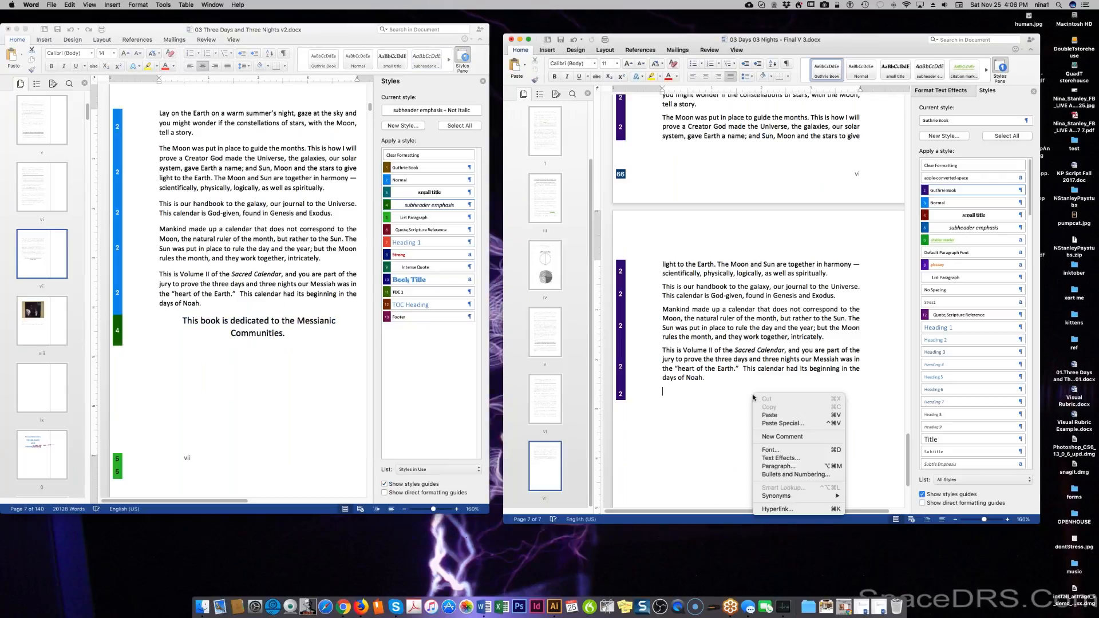
{"action": "left_click", "coordinate": [778, 417]}
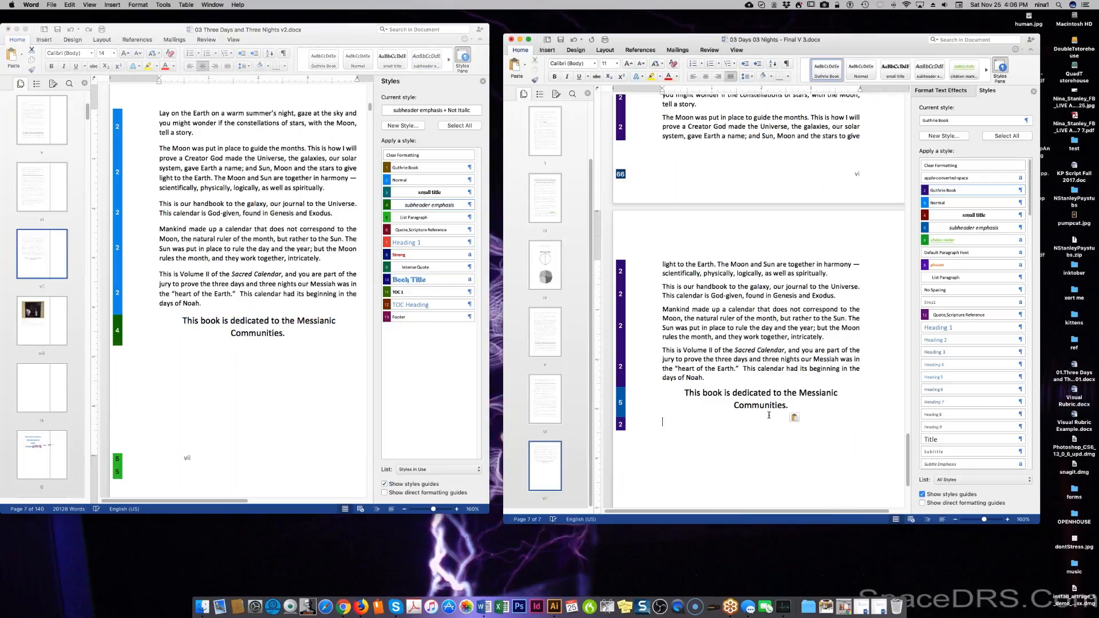
{"action": "scroll", "coordinate": [768, 417], "scroll_direction": "down", "scroll_amount": 3}
{"action": "scroll", "coordinate": [761, 258], "scroll_direction": "down", "scroll_amount": 3}
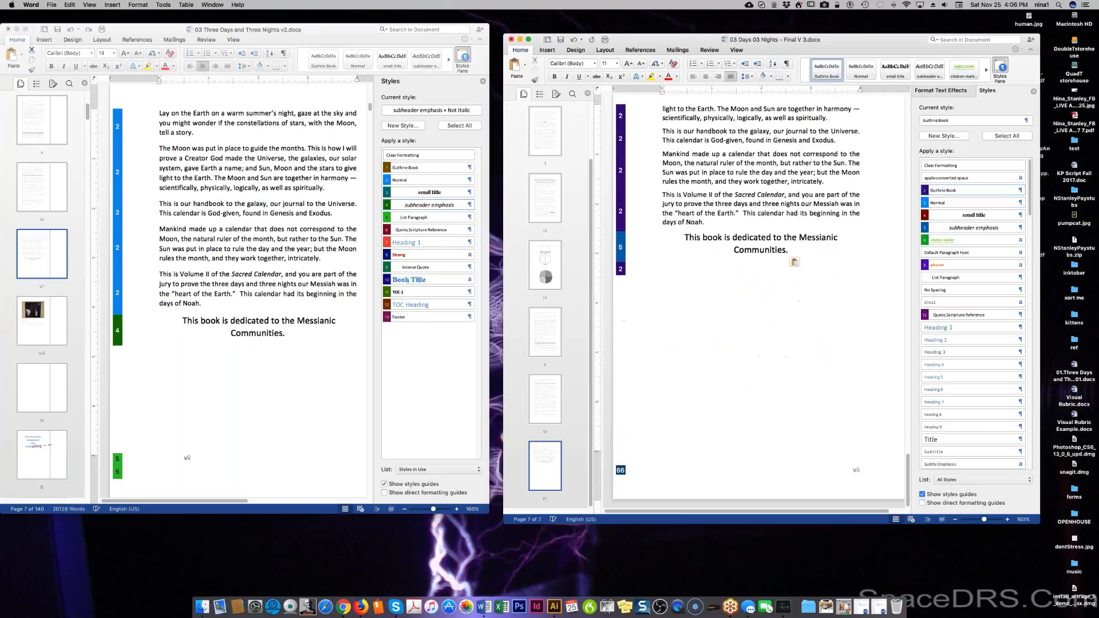
{"action": "scroll", "coordinate": [307, 380], "scroll_direction": "down", "scroll_amount": 3}
{"action": "scroll", "coordinate": [304, 375], "scroll_direction": "down", "scroll_amount": 7}
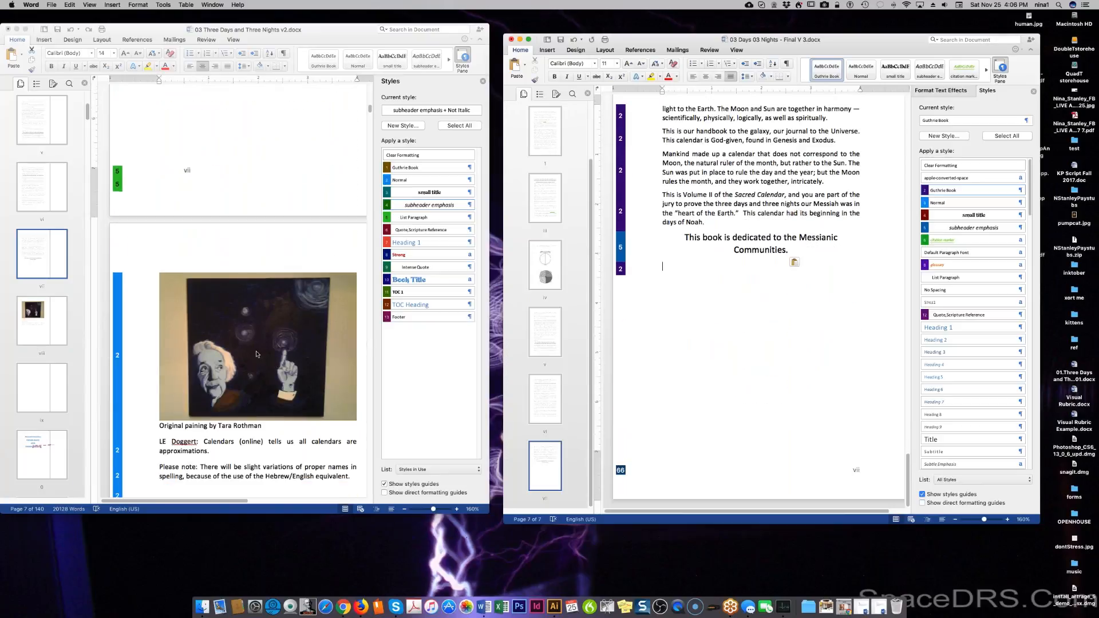
Save the Einstein painting picture as JPEG file 'einstein' in the GuthriCalendar folder.
{"action": "left_click", "coordinate": [256, 351]}
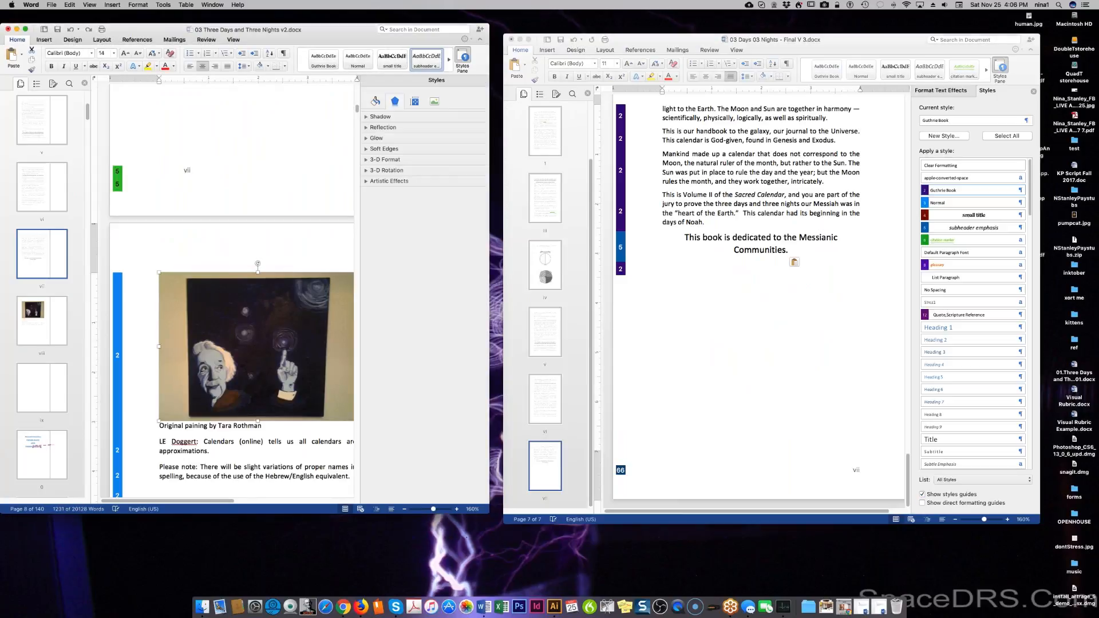
{"action": "right_click", "coordinate": [256, 346]}
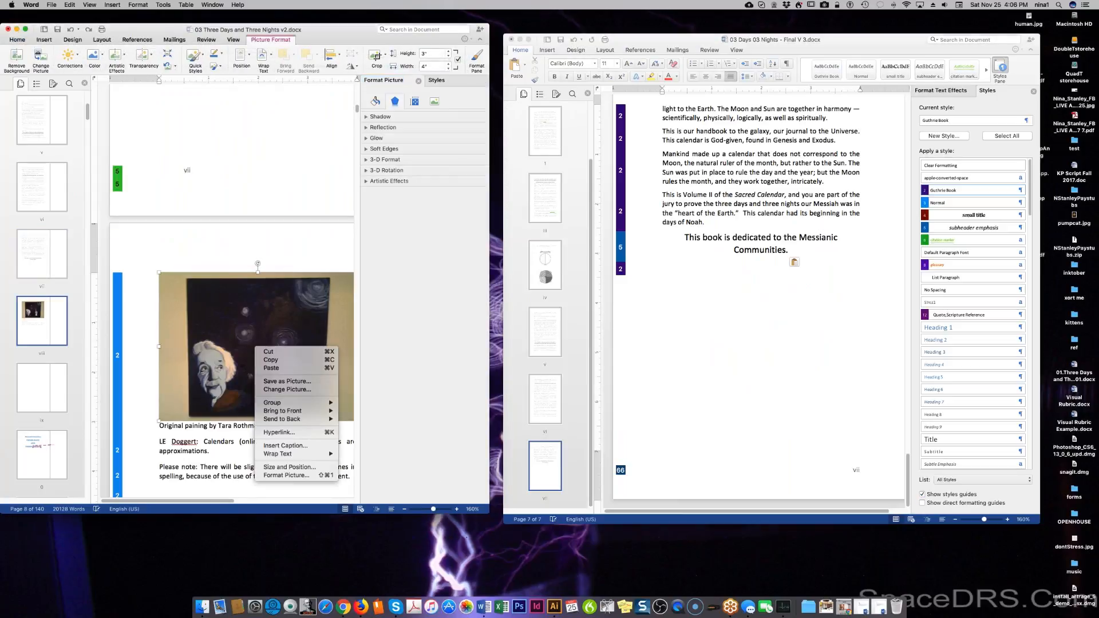
{"action": "left_click", "coordinate": [283, 382]}
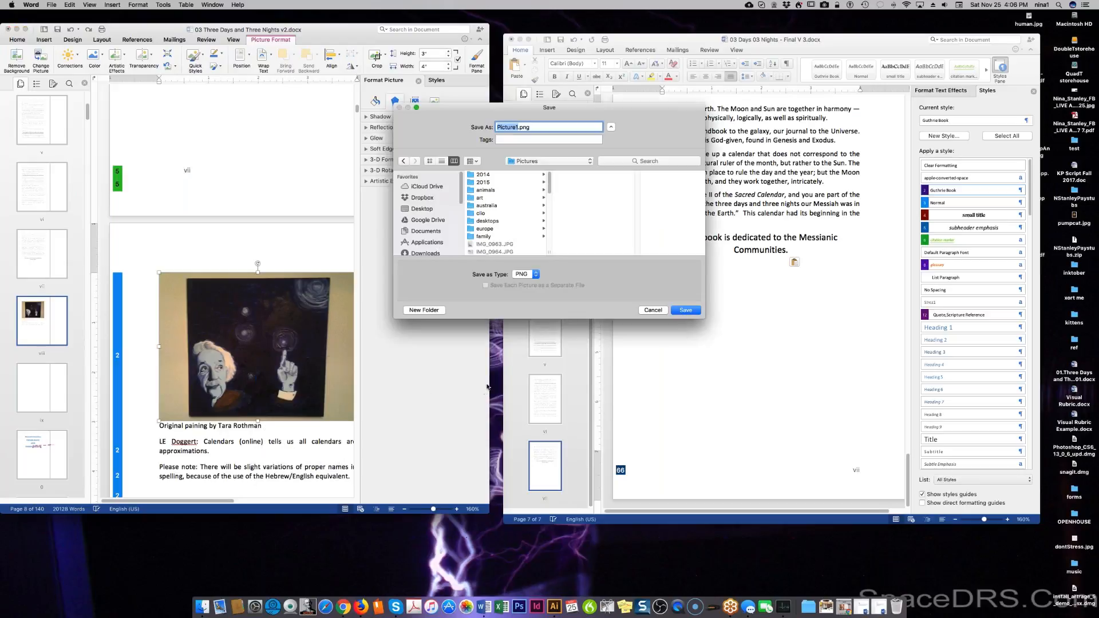
{"action": "left_click", "coordinate": [523, 275]}
{"action": "left_click", "coordinate": [523, 285]}
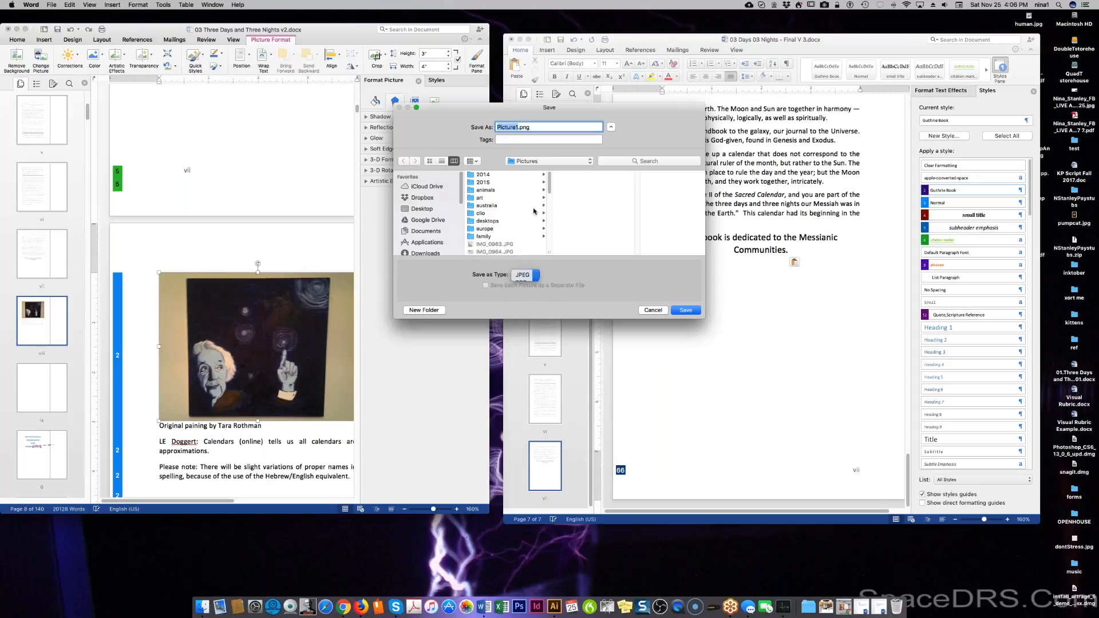
{"action": "left_click", "coordinate": [524, 161]}
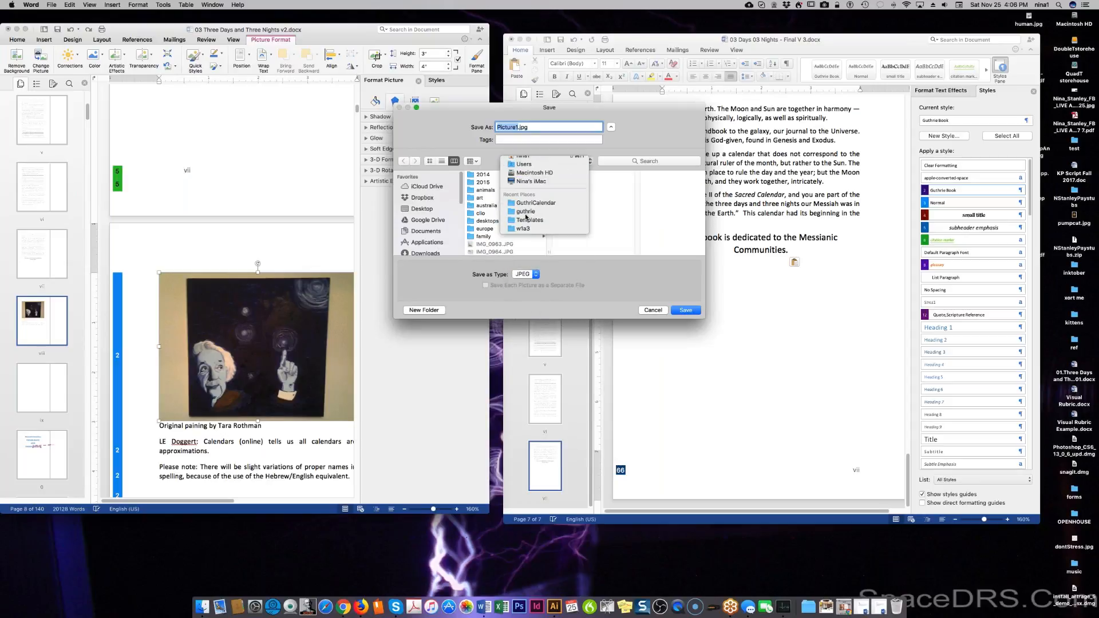
{"action": "left_click", "coordinate": [532, 202]}
{"action": "type", "text": "einstein"}
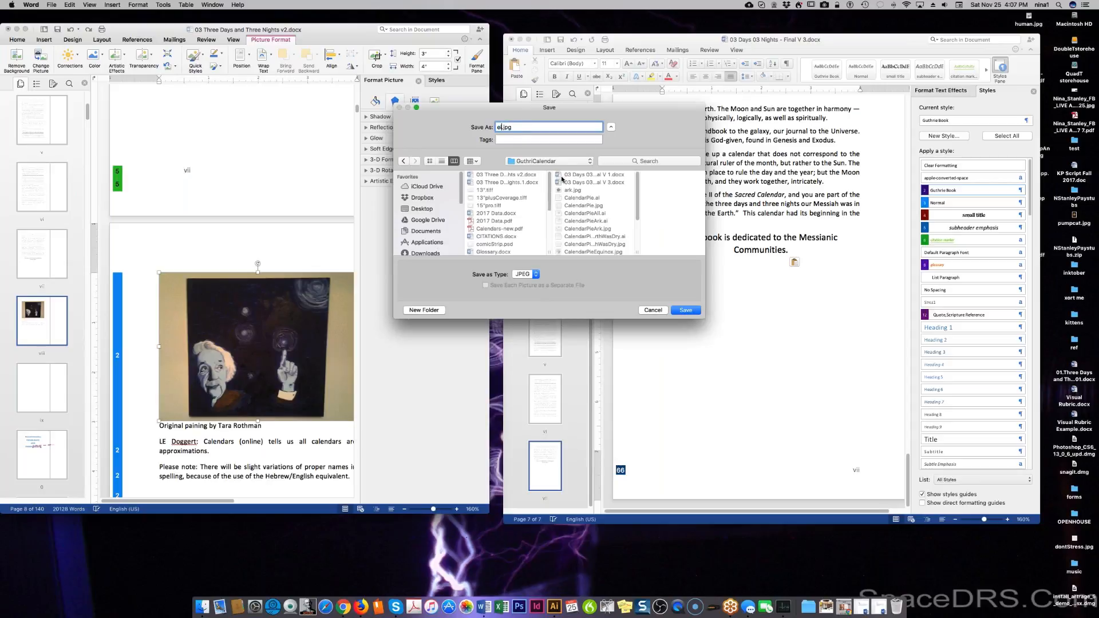
{"action": "key", "text": "Return"}
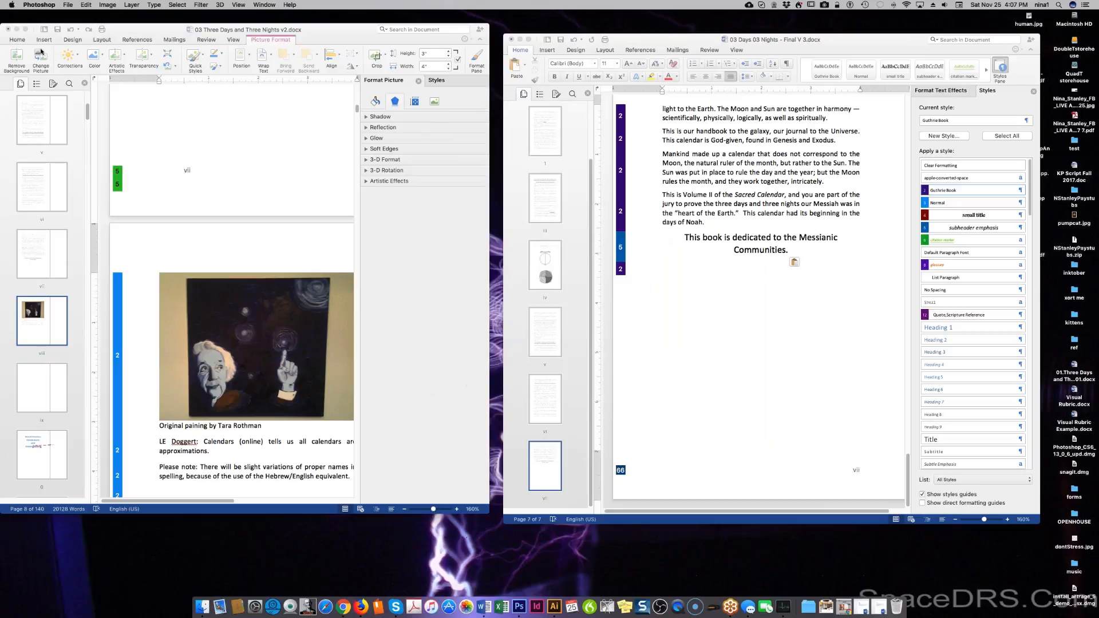
Open einstein.jpg from the GuthriCalendar folder in Photoshop.
{"action": "left_click", "coordinate": [68, 5]}
{"action": "left_click", "coordinate": [82, 25]}
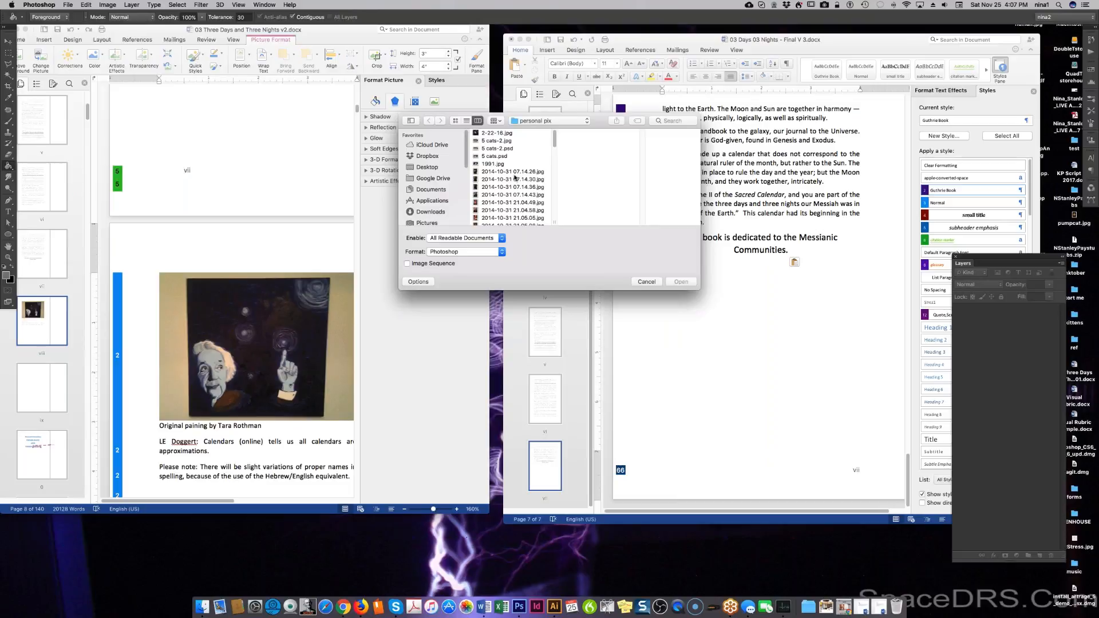
{"action": "left_click", "coordinate": [531, 121]}
{"action": "left_click", "coordinate": [533, 194]}
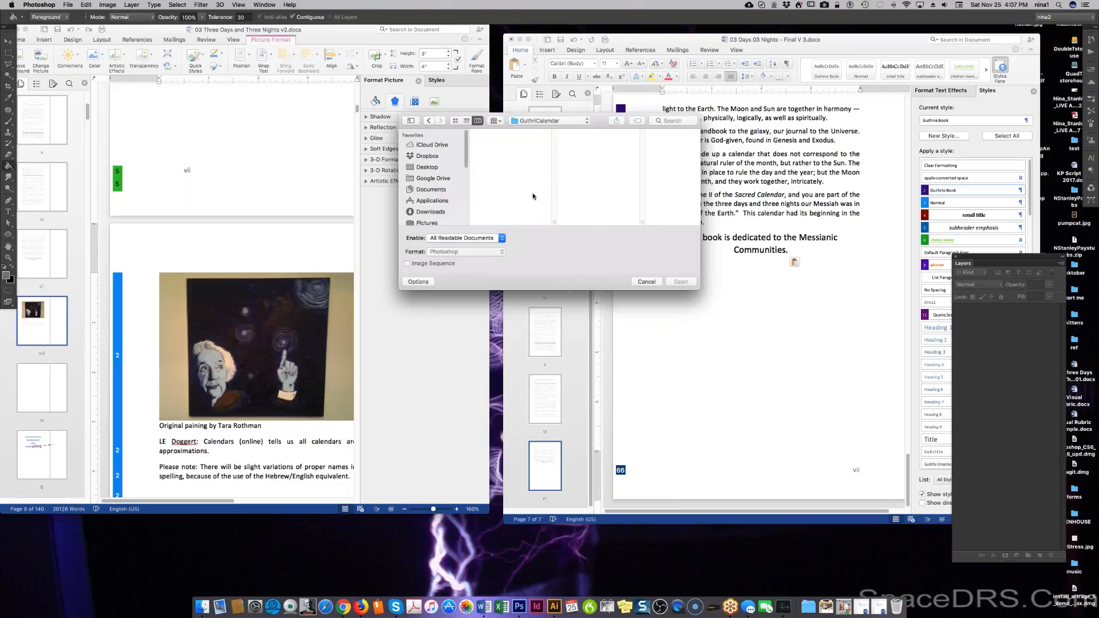
{"action": "scroll", "coordinate": [597, 200], "scroll_direction": "down", "scroll_amount": 3}
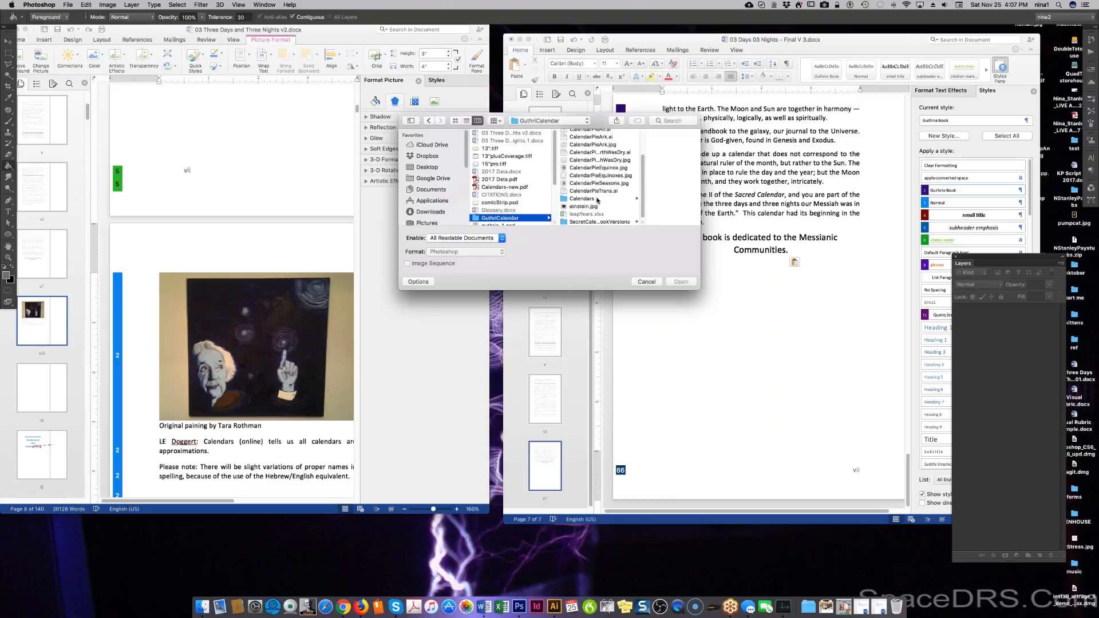
{"action": "left_click", "coordinate": [595, 210]}
{"action": "double_click", "coordinate": [594, 209]}
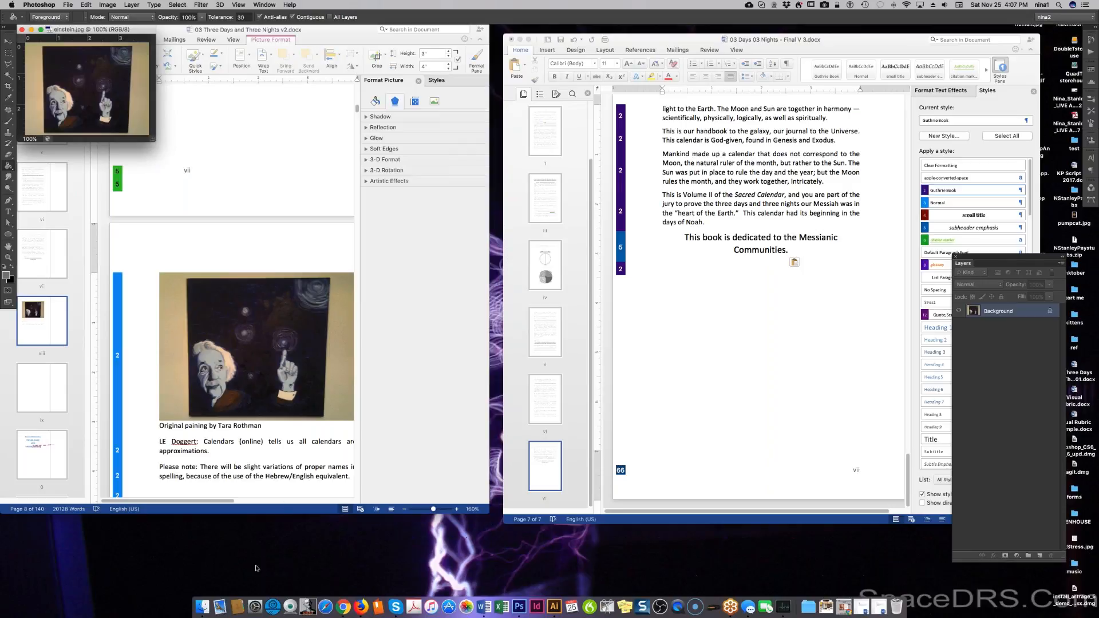
Zoom einstein.jpg to 200% and enlarge and reposition its window to about 935x756.
{"action": "left_click", "coordinate": [220, 607]}
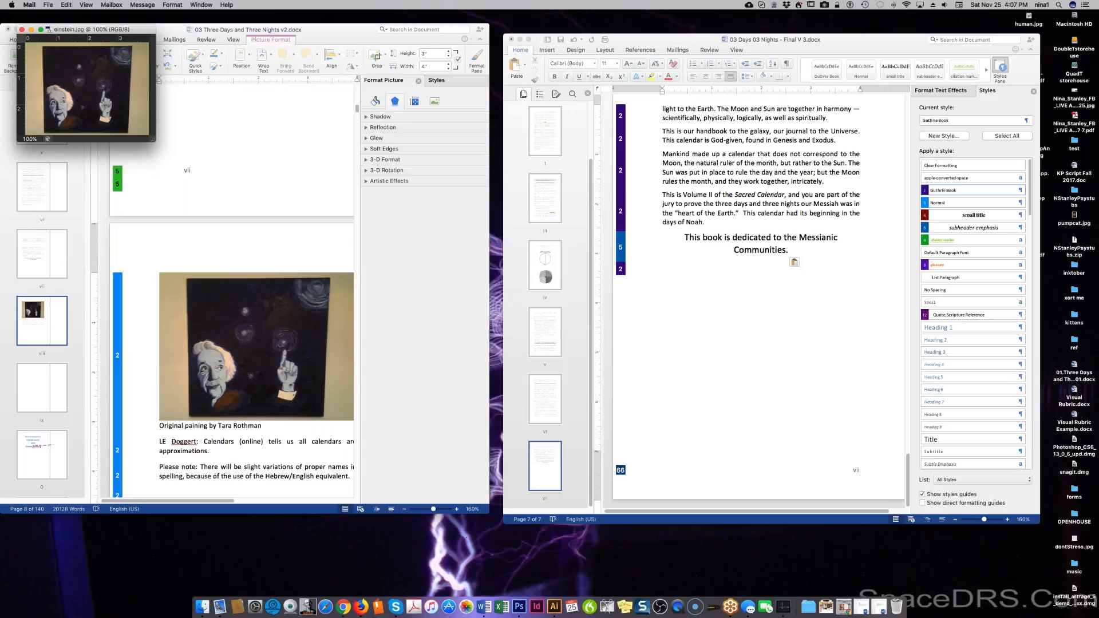
{"action": "key", "text": "super+plus"}
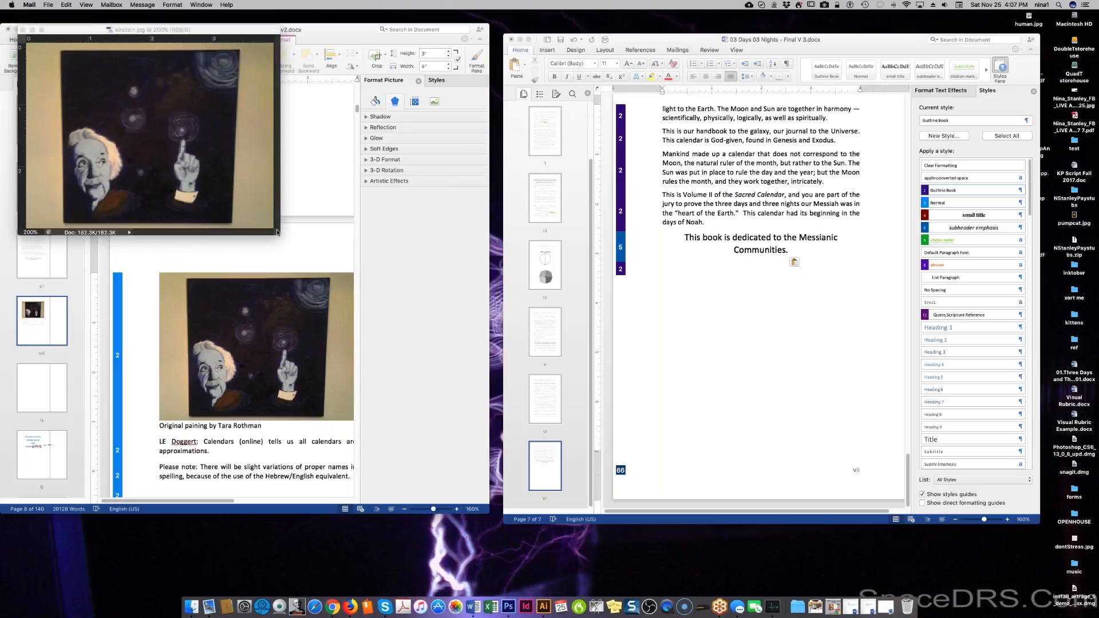
{"action": "left_click", "coordinate": [277, 232]}
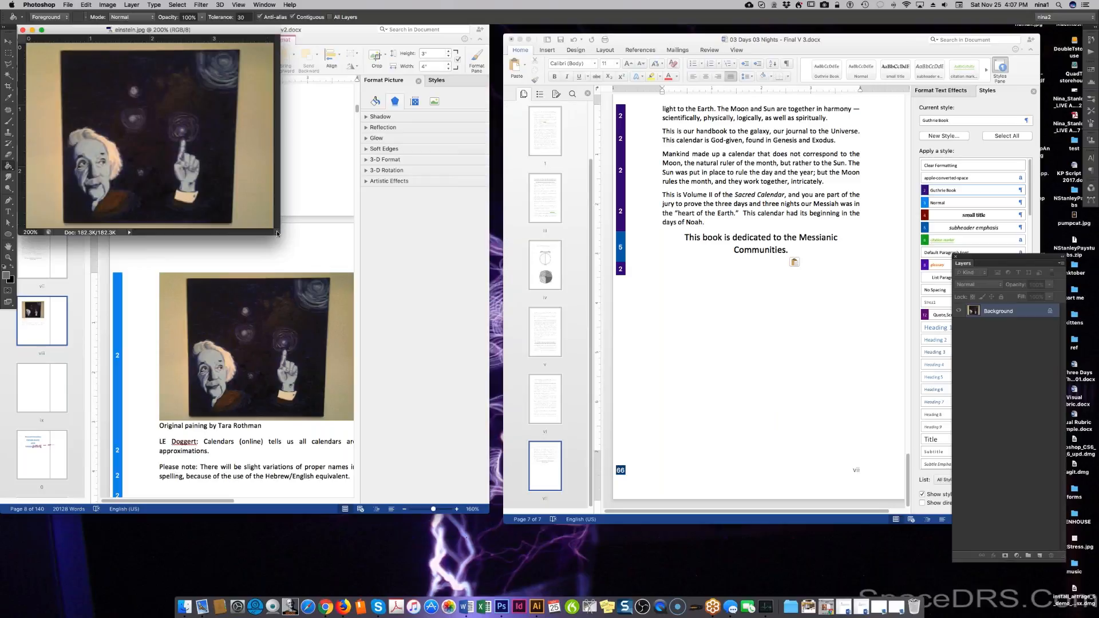
{"action": "left_click_drag", "start_coordinate": [278, 232], "coordinate": [307, 259]}
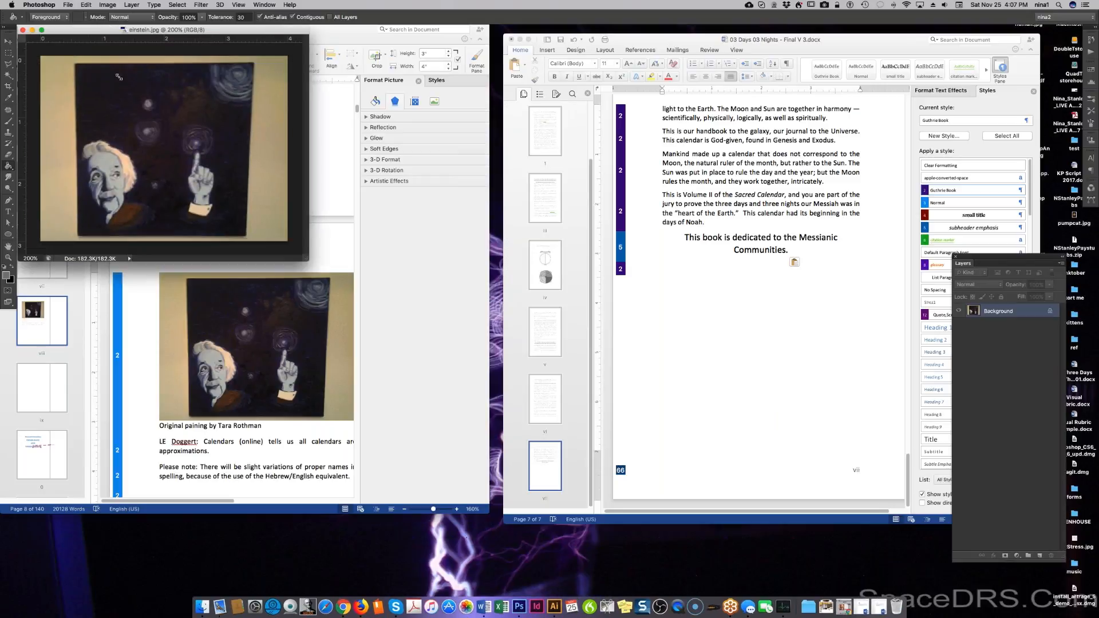
{"action": "left_click_drag", "start_coordinate": [119, 77], "coordinate": [535, 433]}
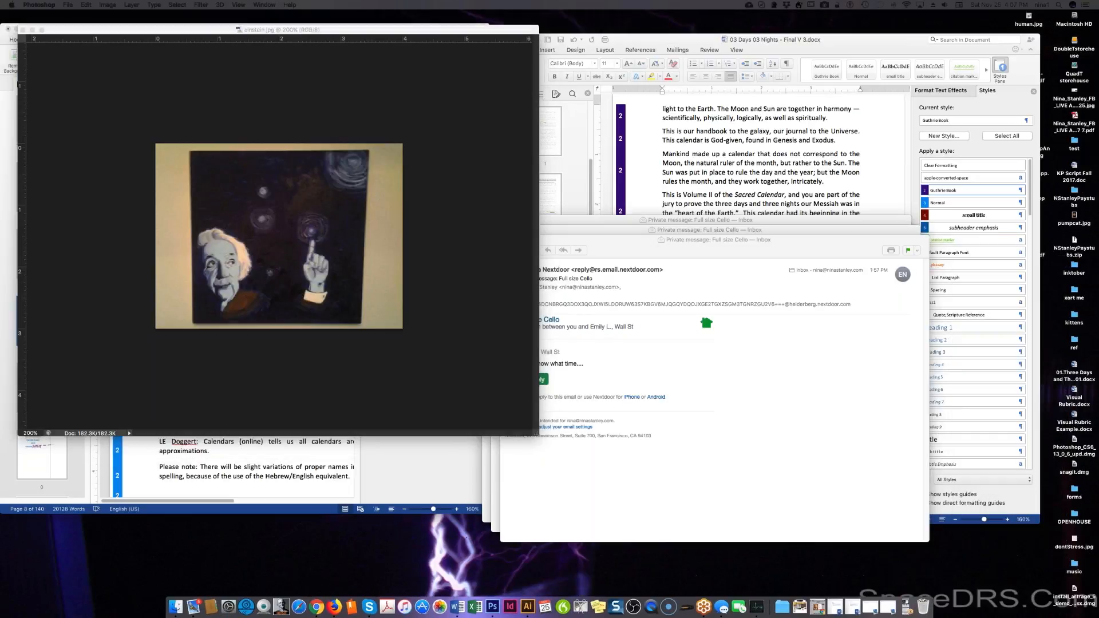
{"action": "left_click", "coordinate": [255, 29]}
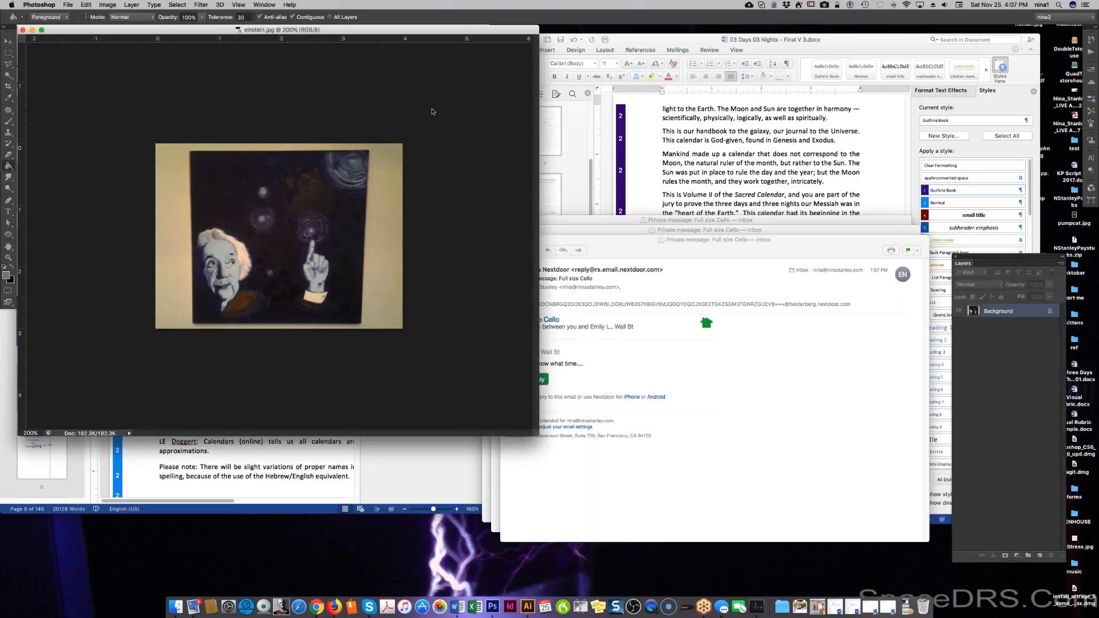
{"action": "left_click_drag", "start_coordinate": [254, 30], "coordinate": [458, 200]}
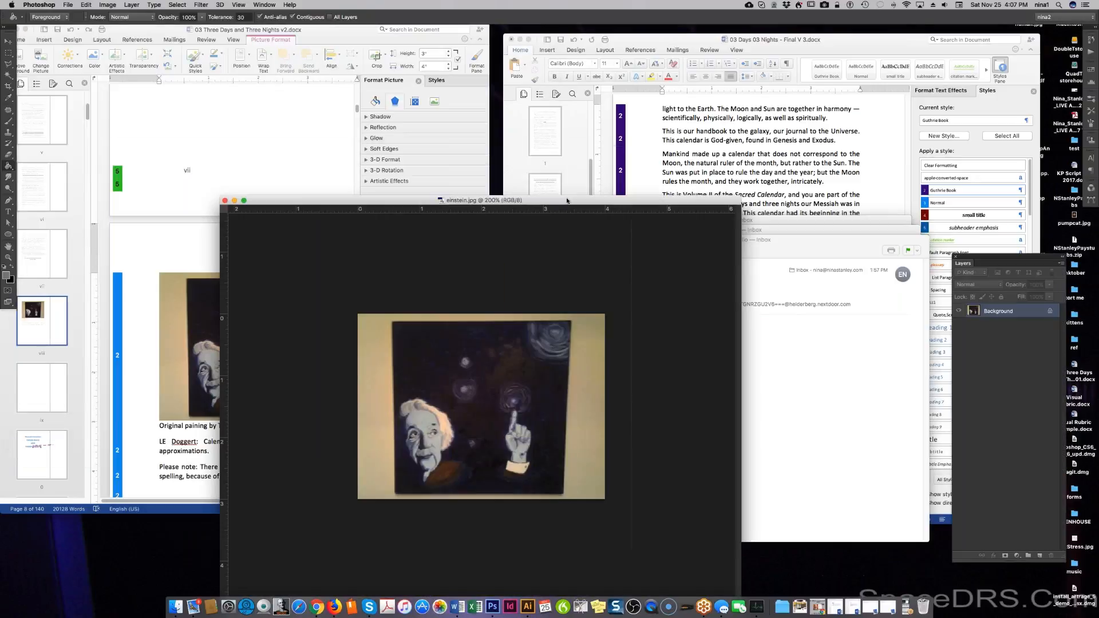
Close the three stacked Mail message windows blocking the image.
{"action": "left_click", "coordinate": [794, 253]}
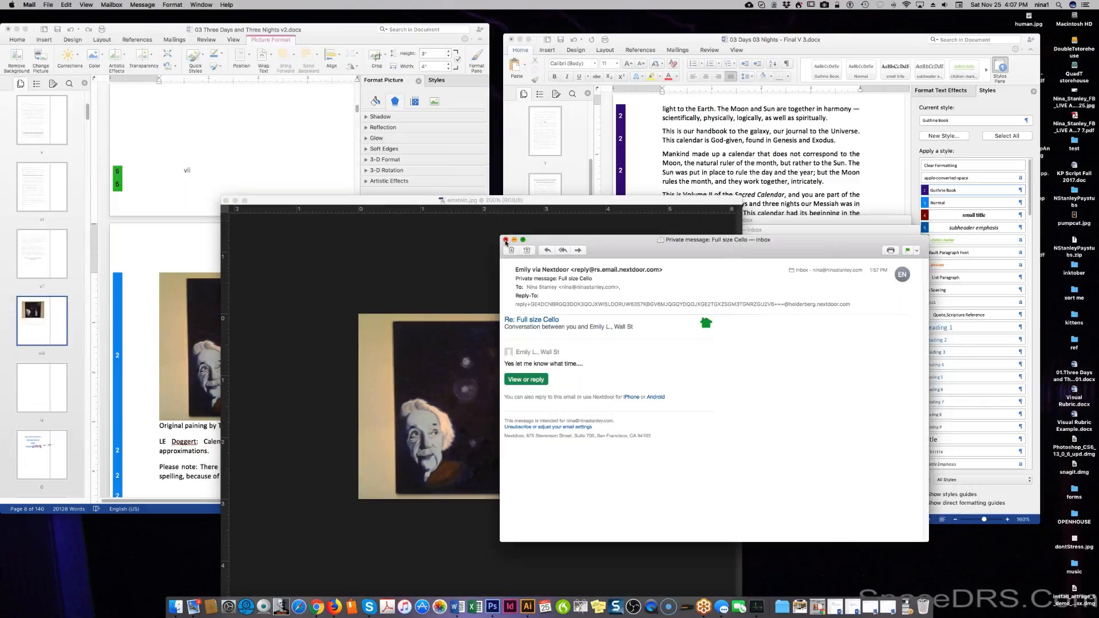
{"action": "left_click", "coordinate": [505, 239]}
{"action": "left_click", "coordinate": [496, 230]}
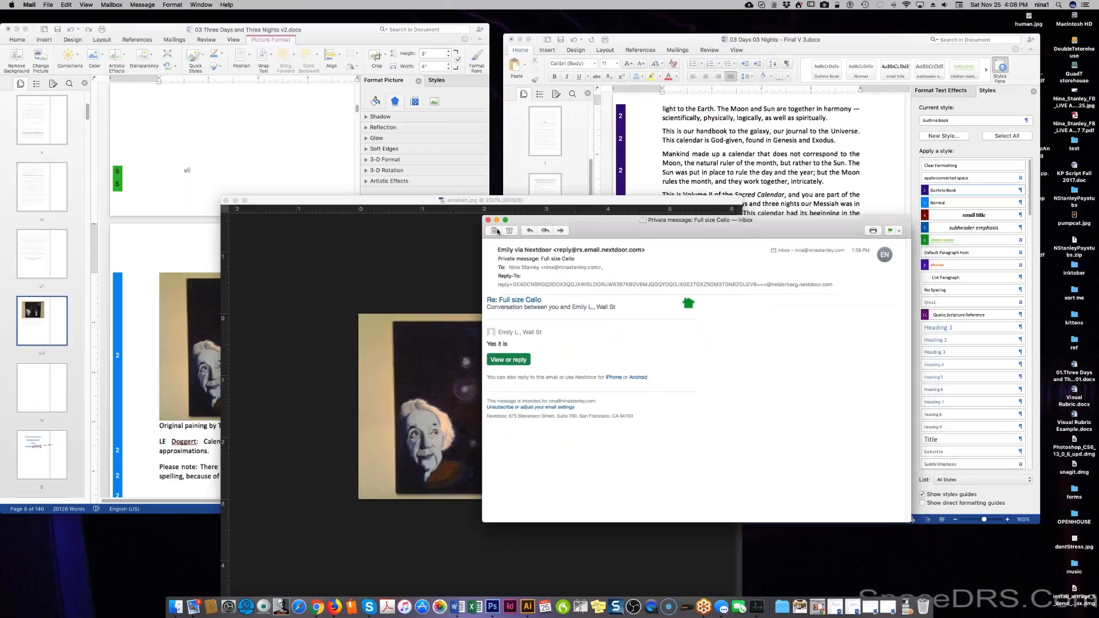
{"action": "left_click", "coordinate": [488, 220]}
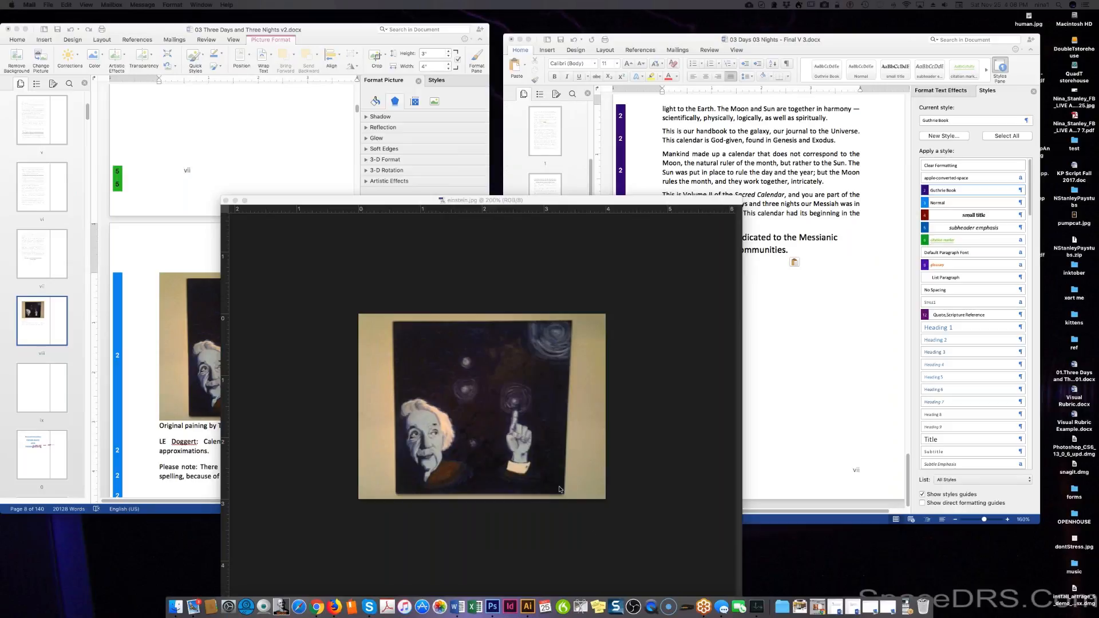
{"action": "left_click", "coordinate": [572, 500]}
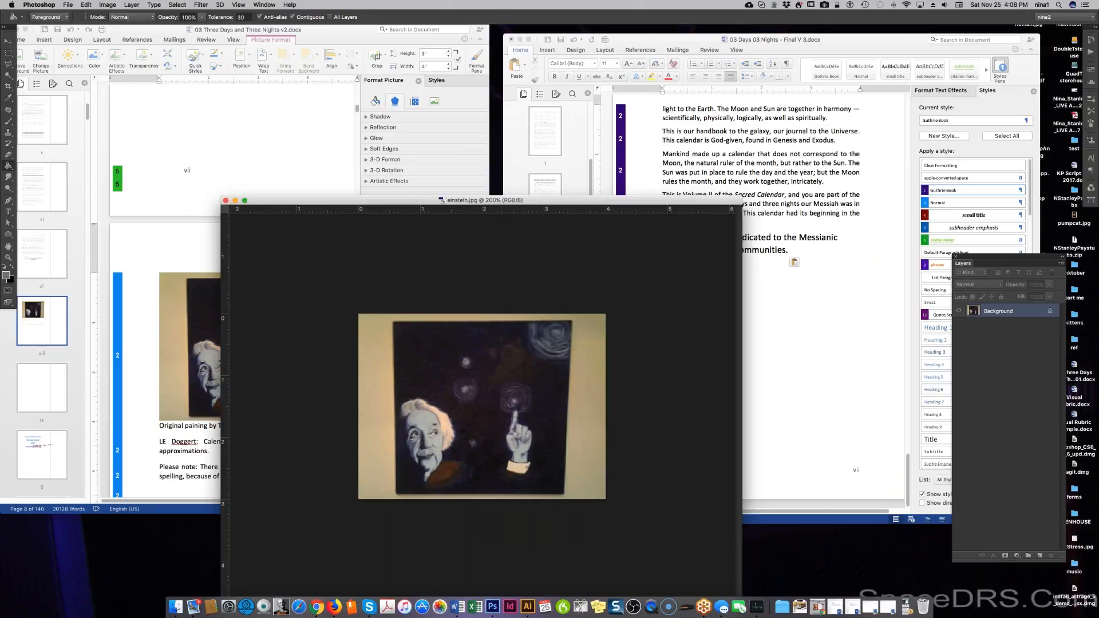
{"action": "key", "text": "super+Tab"}
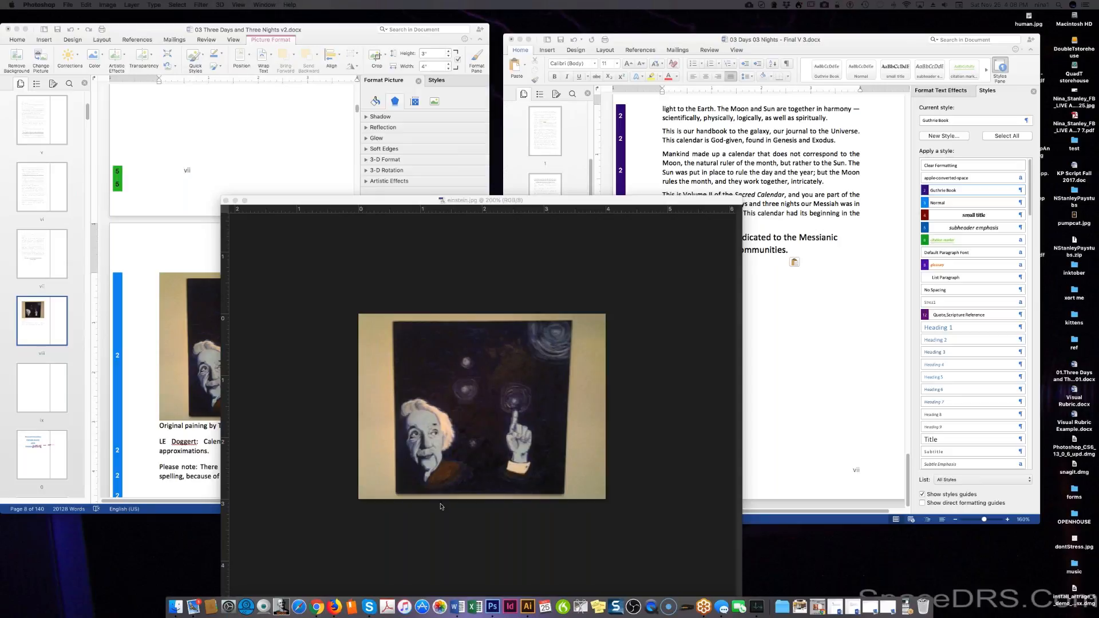
Outline the painting's four corners with a polygonal selection.
{"action": "left_click", "coordinate": [568, 502]}
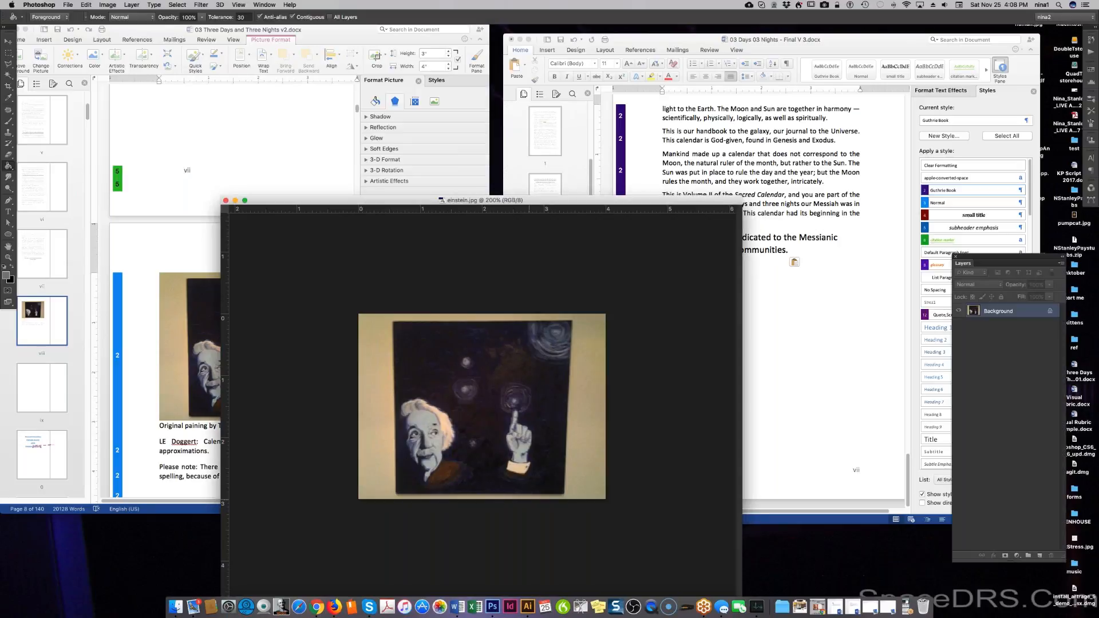
{"action": "left_click", "coordinate": [564, 494]}
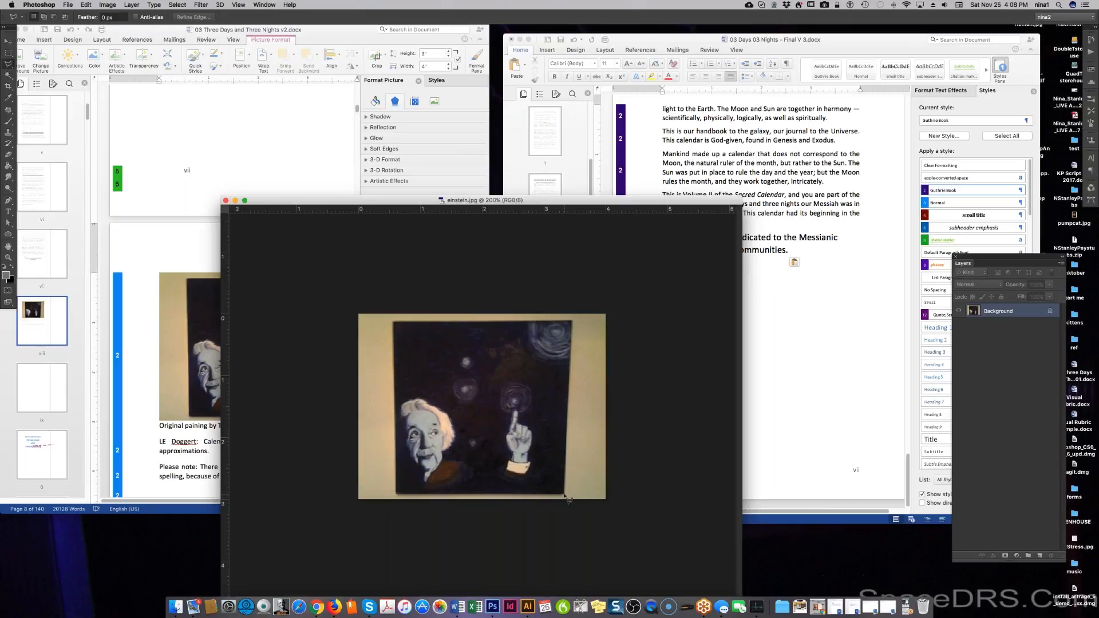
{"action": "left_click", "coordinate": [570, 322]}
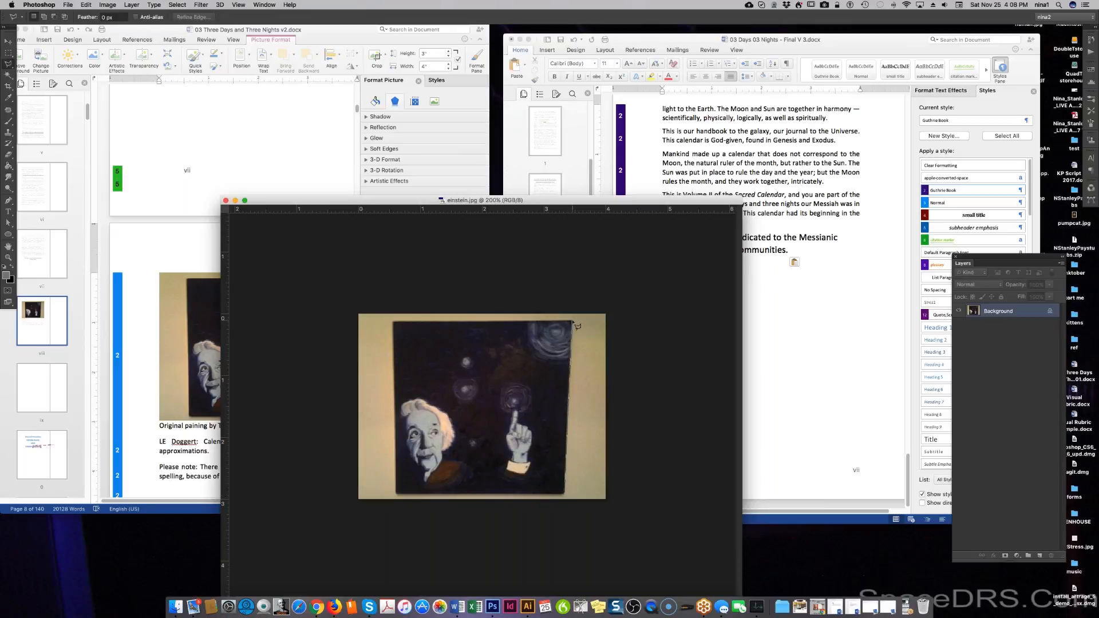
{"action": "left_click", "coordinate": [395, 324]}
{"action": "left_click", "coordinate": [397, 494]}
{"action": "double_click", "coordinate": [566, 494]}
Distort and skew the selected painting's corners square, then apply the transformation.
{"action": "key", "text": "super+t"}
{"action": "right_click", "coordinate": [533, 468]}
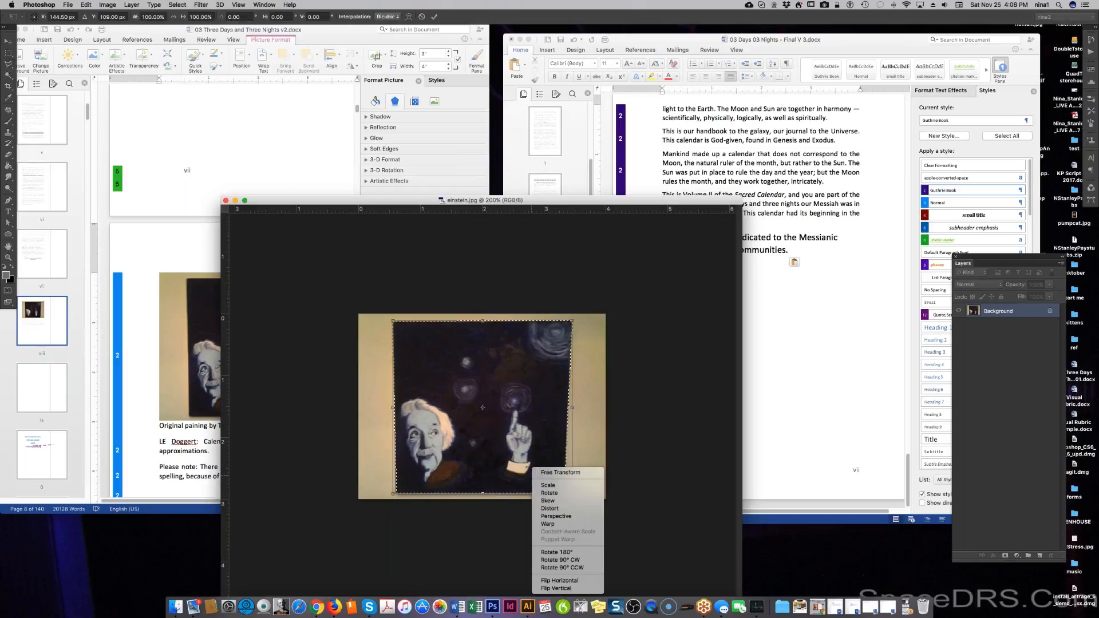
{"action": "left_click", "coordinate": [540, 509]}
{"action": "left_click_drag", "start_coordinate": [572, 493], "coordinate": [578, 496]}
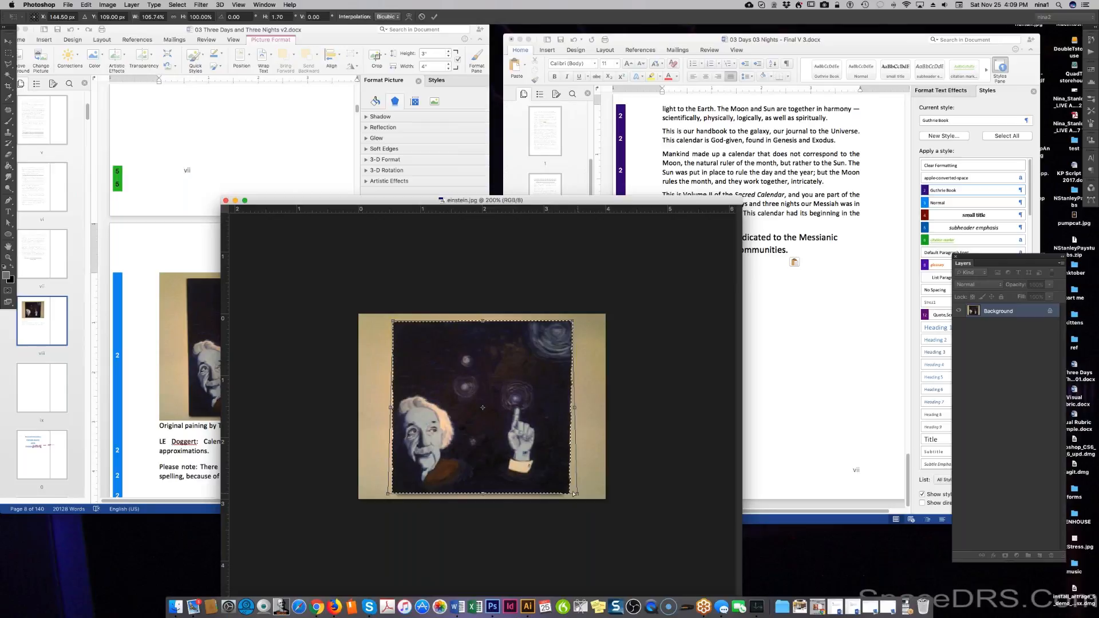
{"action": "right_click", "coordinate": [535, 468]}
{"action": "left_click", "coordinate": [548, 501]}
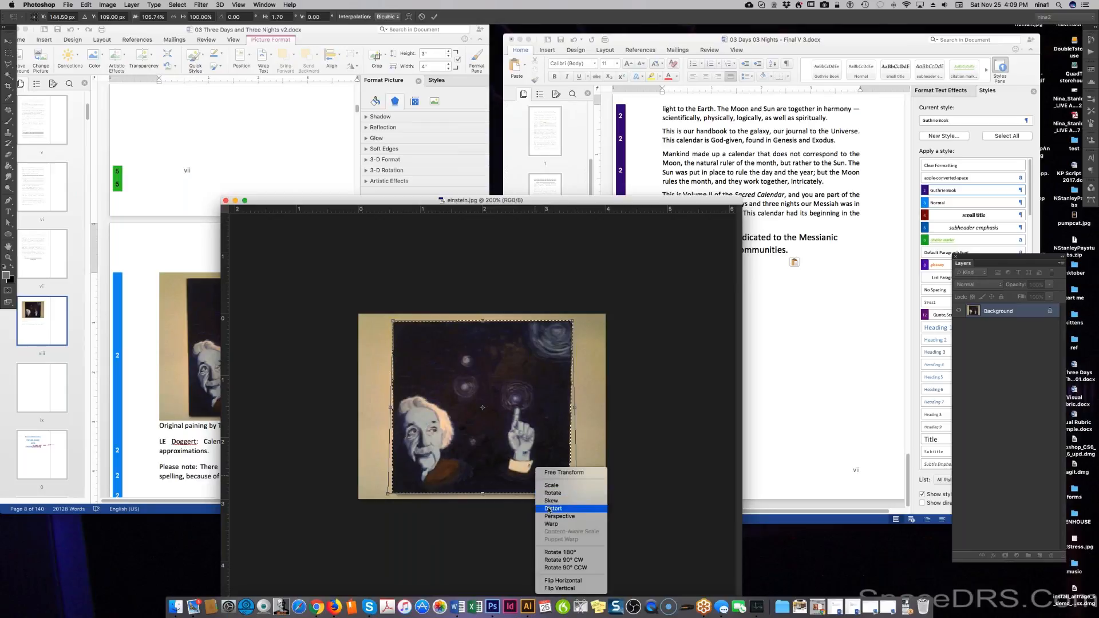
{"action": "left_click_drag", "start_coordinate": [484, 496], "coordinate": [487, 497]}
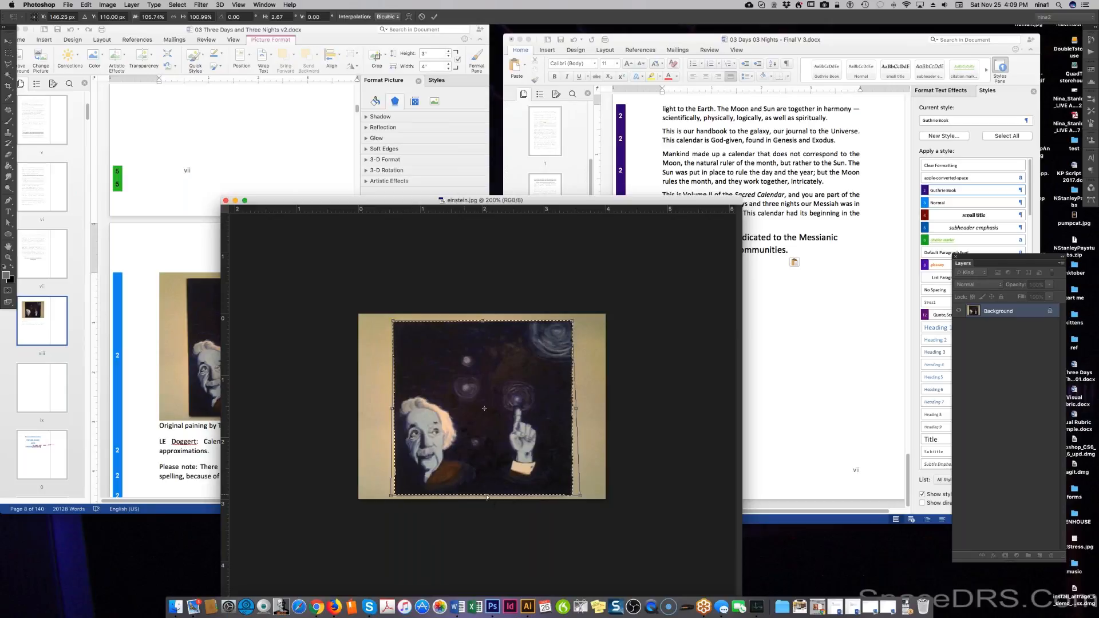
{"action": "left_click_drag", "start_coordinate": [391, 496], "coordinate": [389, 497]}
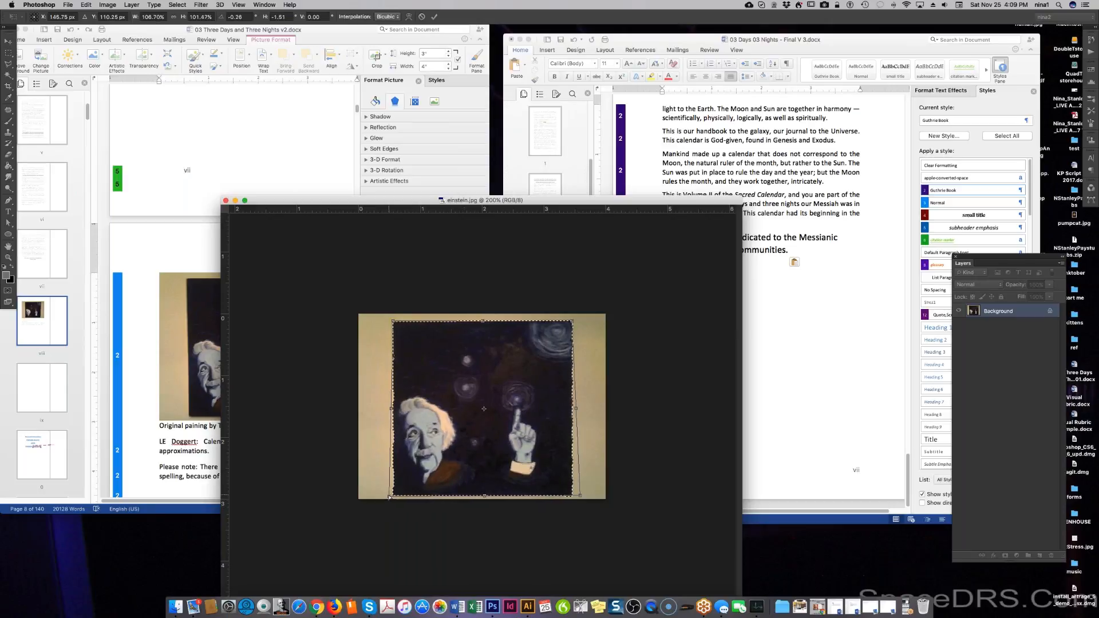
{"action": "key", "text": "Return"}
{"action": "left_click", "coordinate": [672, 461]}
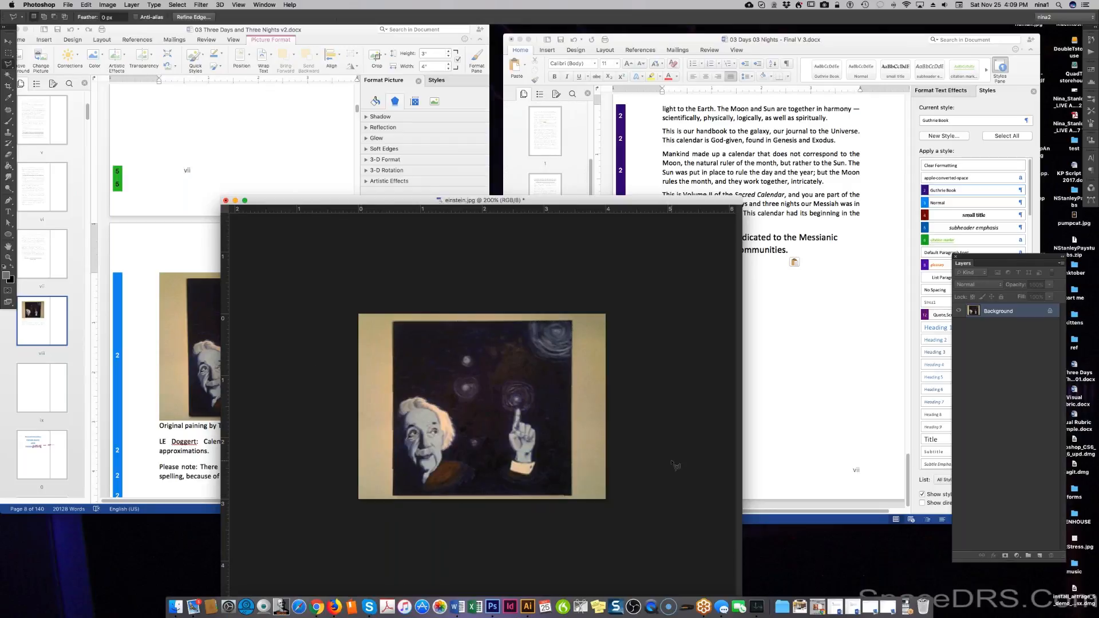
{"action": "key", "text": "Escape"}
Try the Exposure adjustment with its Default preset, then cancel it.
{"action": "left_click", "coordinate": [374, 569]}
{"action": "left_click", "coordinate": [69, 6]}
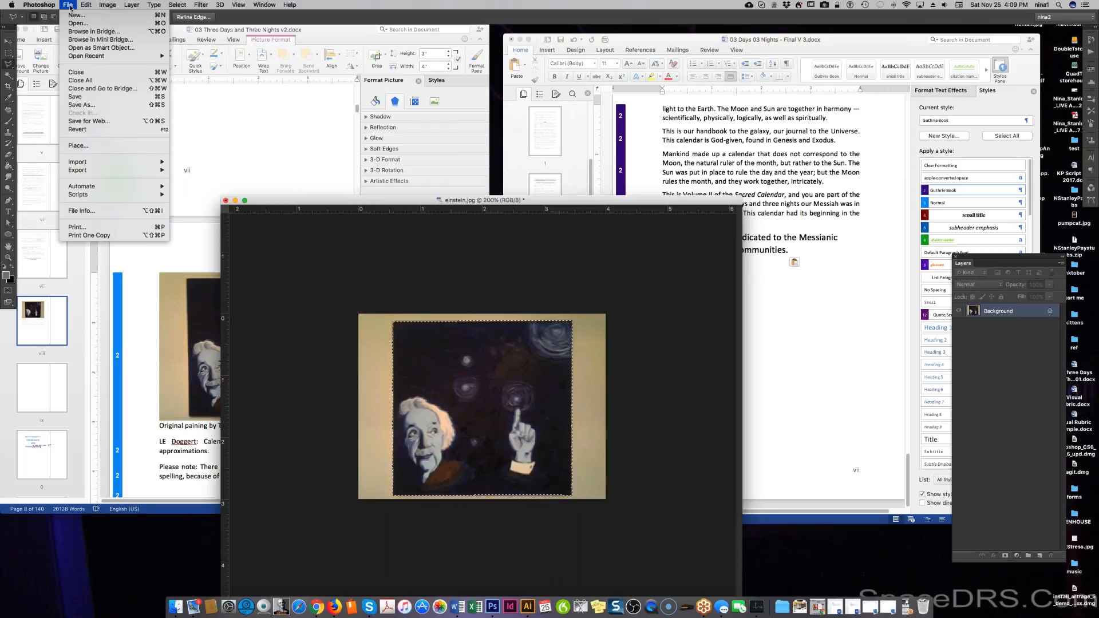
{"action": "mouse_move", "coordinate": [107, 6]}
{"action": "mouse_move", "coordinate": [115, 31]}
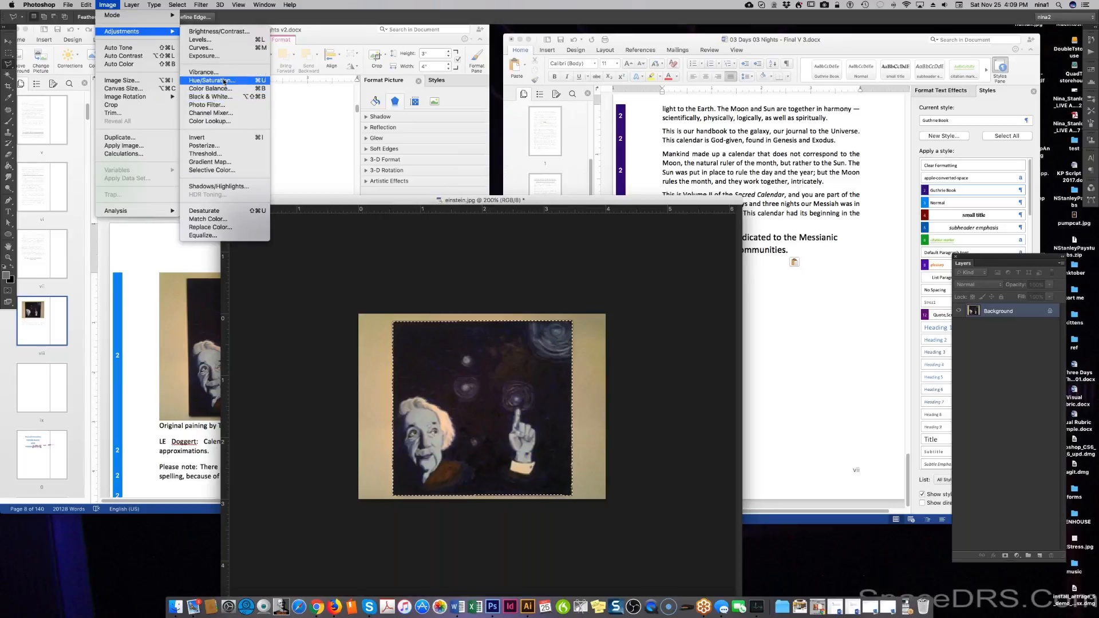
{"action": "left_click", "coordinate": [229, 55]}
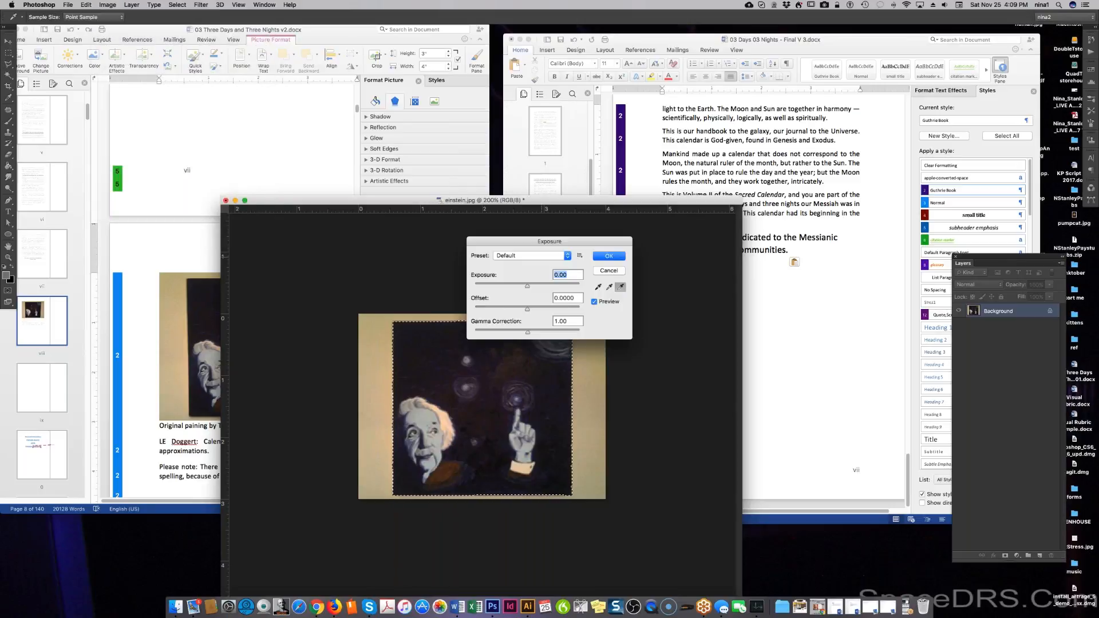
{"action": "left_click", "coordinate": [532, 255]}
{"action": "left_click", "coordinate": [599, 268]}
{"action": "left_click", "coordinate": [609, 269]}
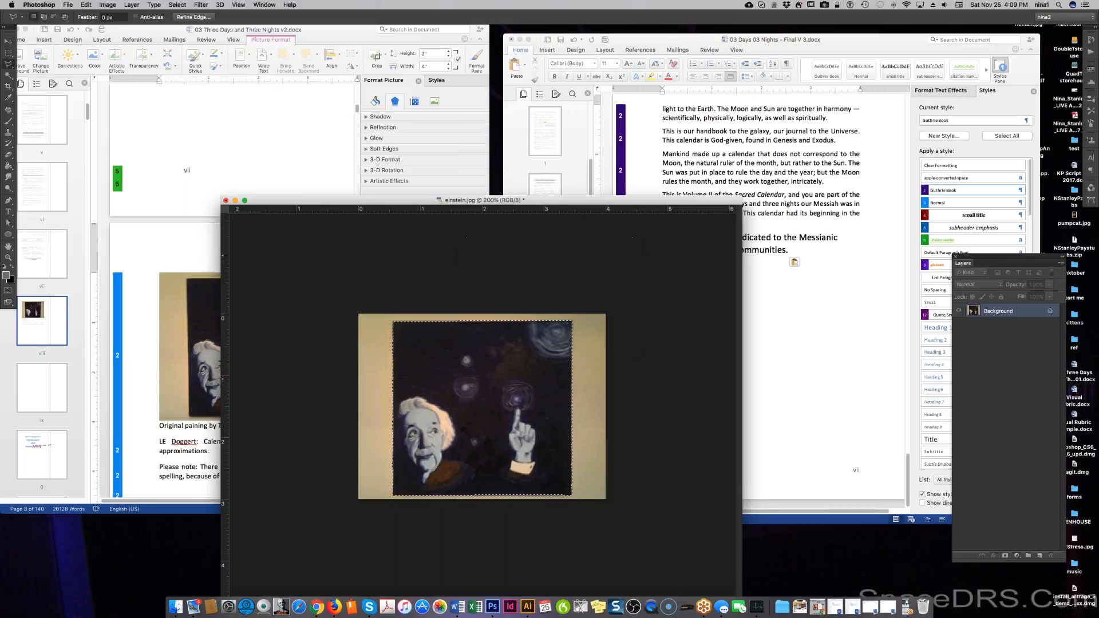
Deselect and apply a Cooling Filter (82) photo filter to the whole image.
{"action": "key", "text": "super+d"}
{"action": "left_click", "coordinate": [157, 8]}
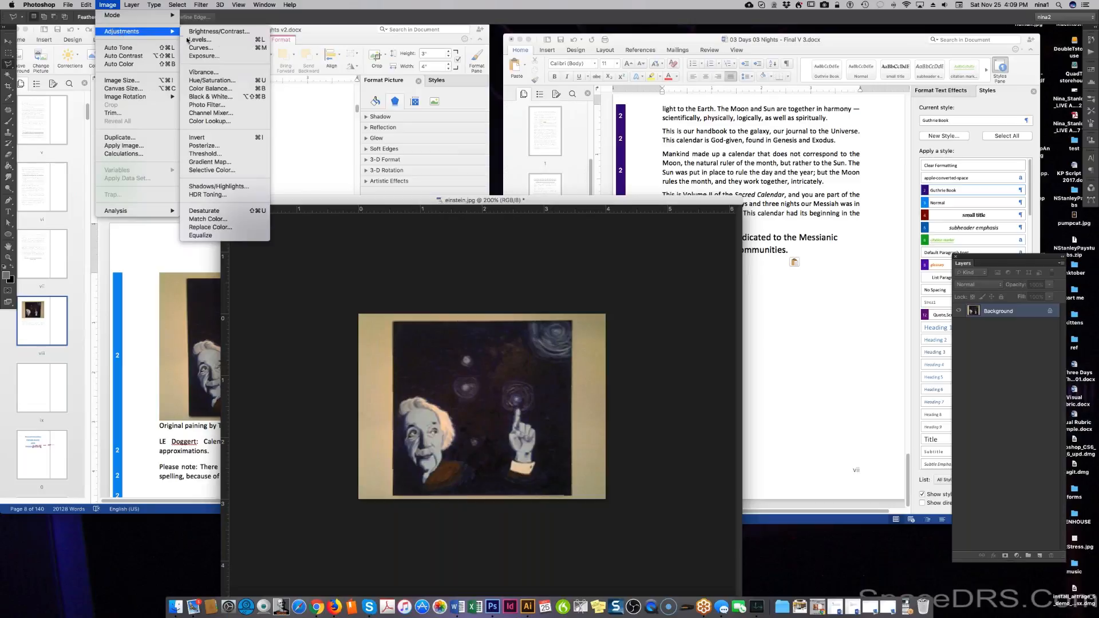
{"action": "left_click", "coordinate": [229, 105]}
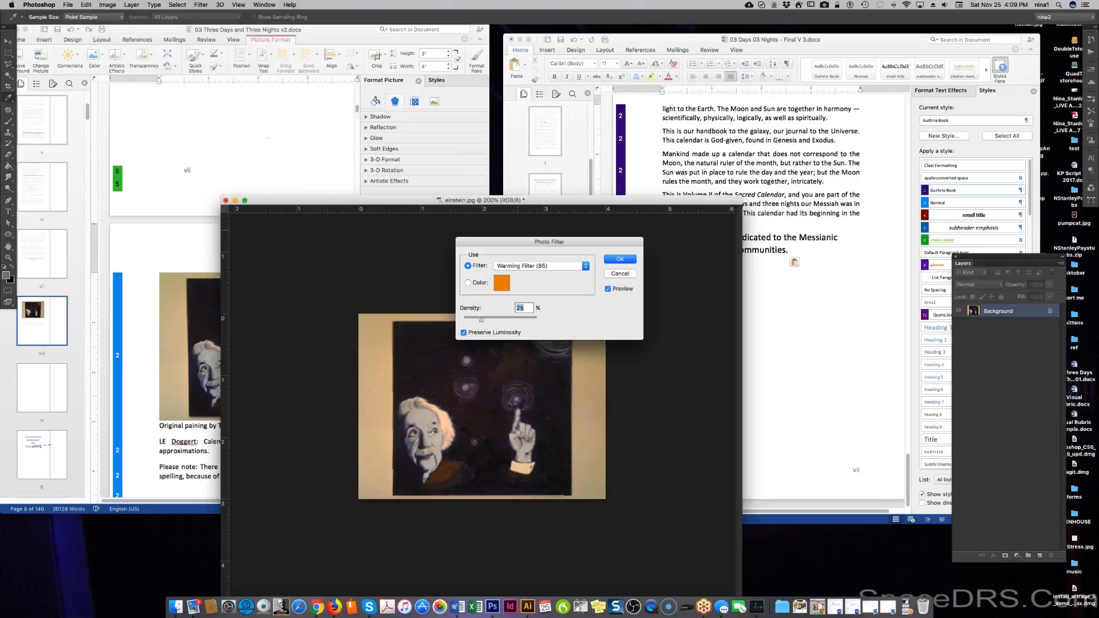
{"action": "left_click", "coordinate": [586, 267]}
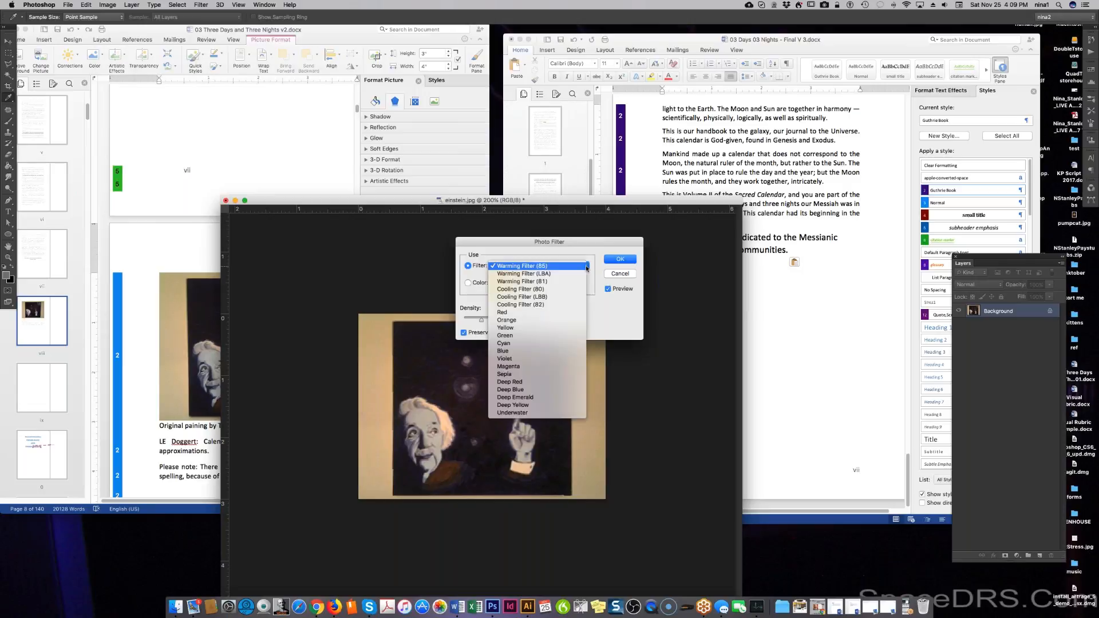
{"action": "left_click", "coordinate": [581, 306]}
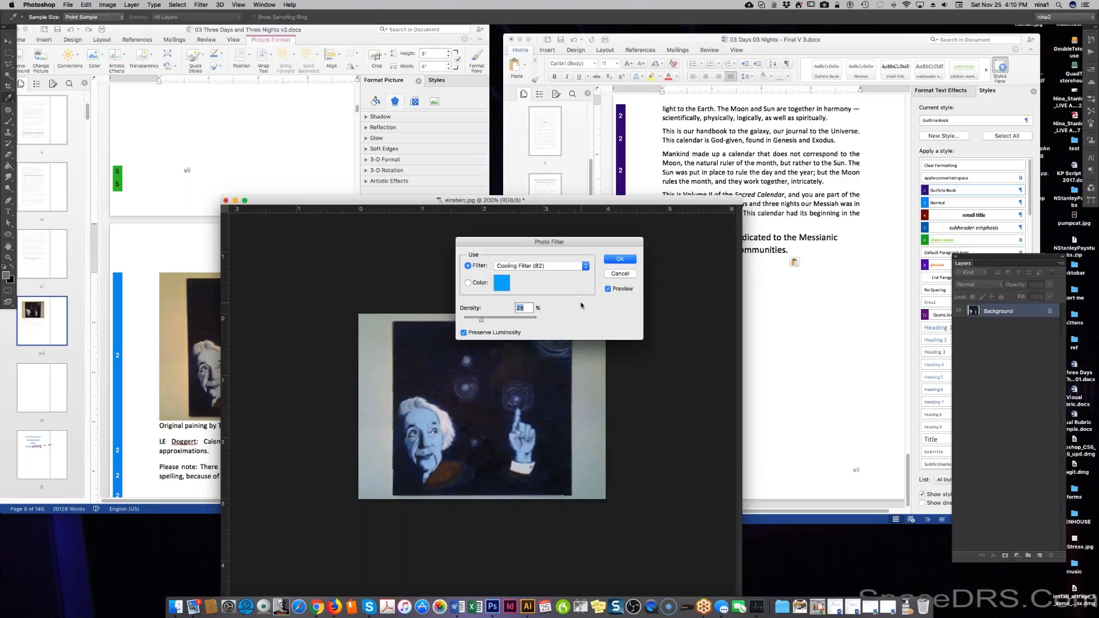
{"action": "left_click", "coordinate": [612, 262]}
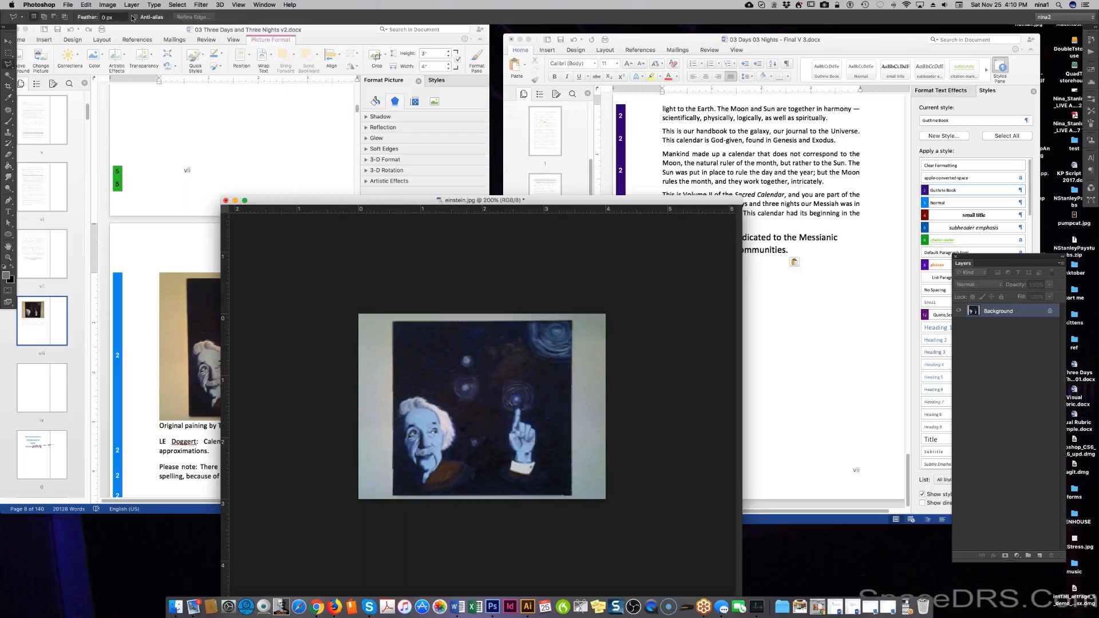
Try Levels and a midtone-brightening Curves bend, cancelling both.
{"action": "key", "text": "super+l"}
{"action": "left_click", "coordinate": [752, 274]}
{"action": "left_click", "coordinate": [120, 5]}
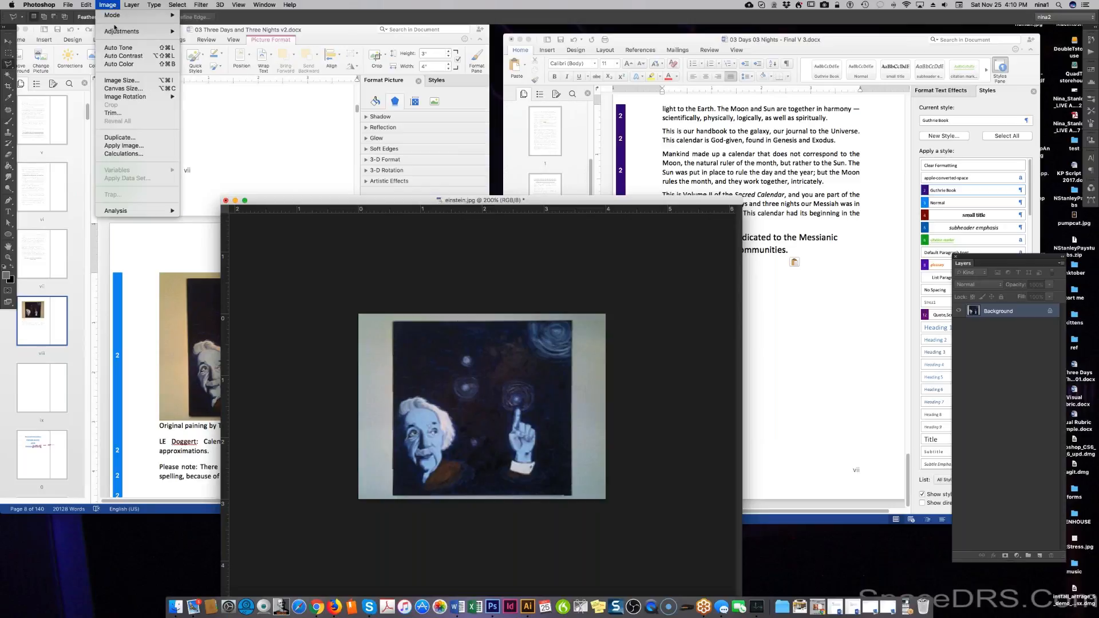
{"action": "mouse_move", "coordinate": [166, 32]}
{"action": "left_click", "coordinate": [208, 47]}
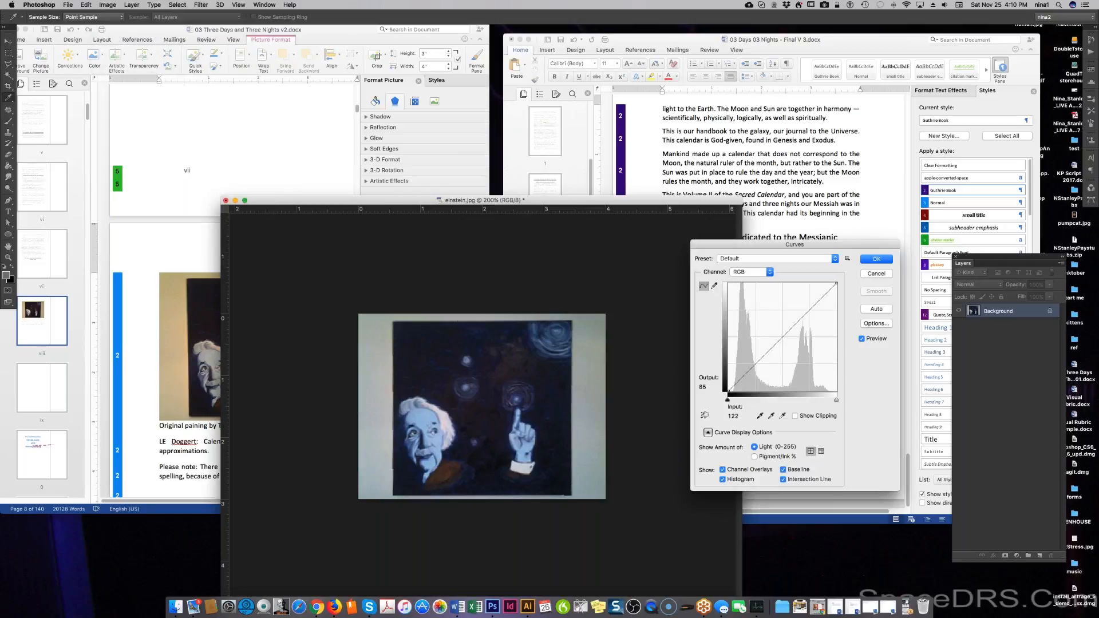
{"action": "left_click", "coordinate": [766, 350]}
{"action": "left_click_drag", "start_coordinate": [765, 345], "coordinate": [772, 348]}
{"action": "left_click", "coordinate": [870, 274]}
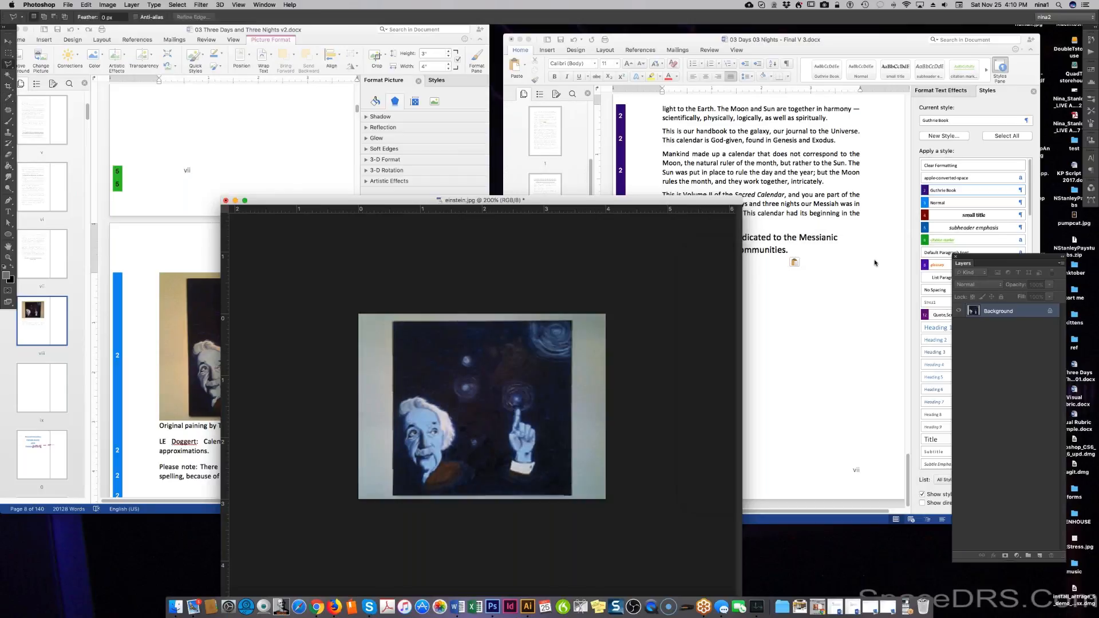
Crop the top, bottom, left and right edges in to the painting's borders.
{"action": "key", "text": "c"}
{"action": "left_click_drag", "start_coordinate": [481, 499], "coordinate": [482, 497]}
{"action": "left_click_drag", "start_coordinate": [481, 315], "coordinate": [482, 319]}
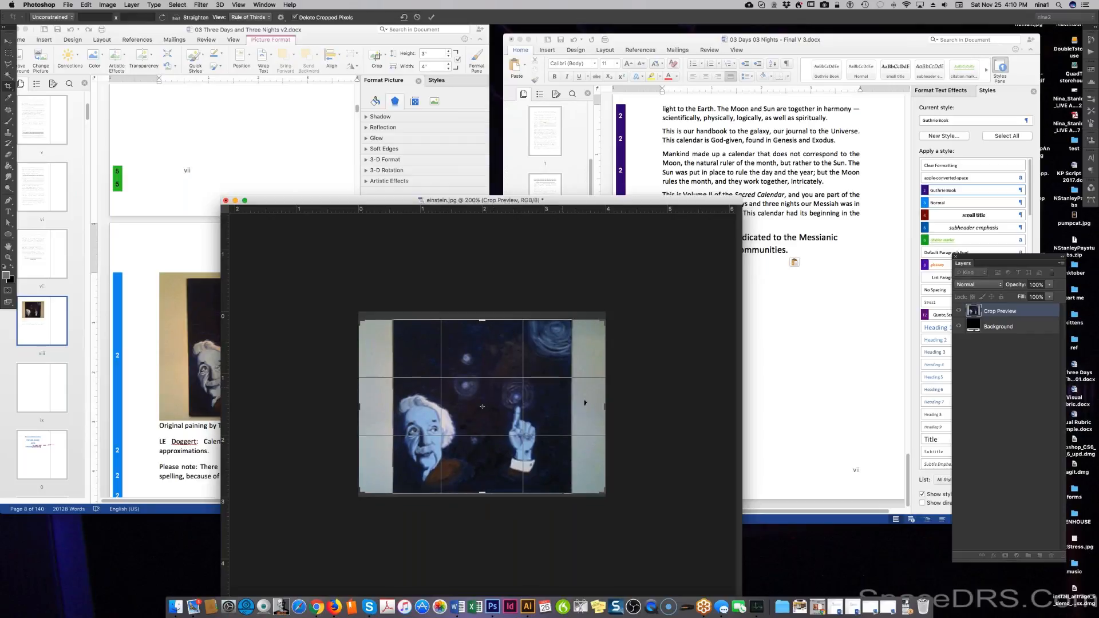
{"action": "left_click_drag", "start_coordinate": [605, 407], "coordinate": [588, 407]}
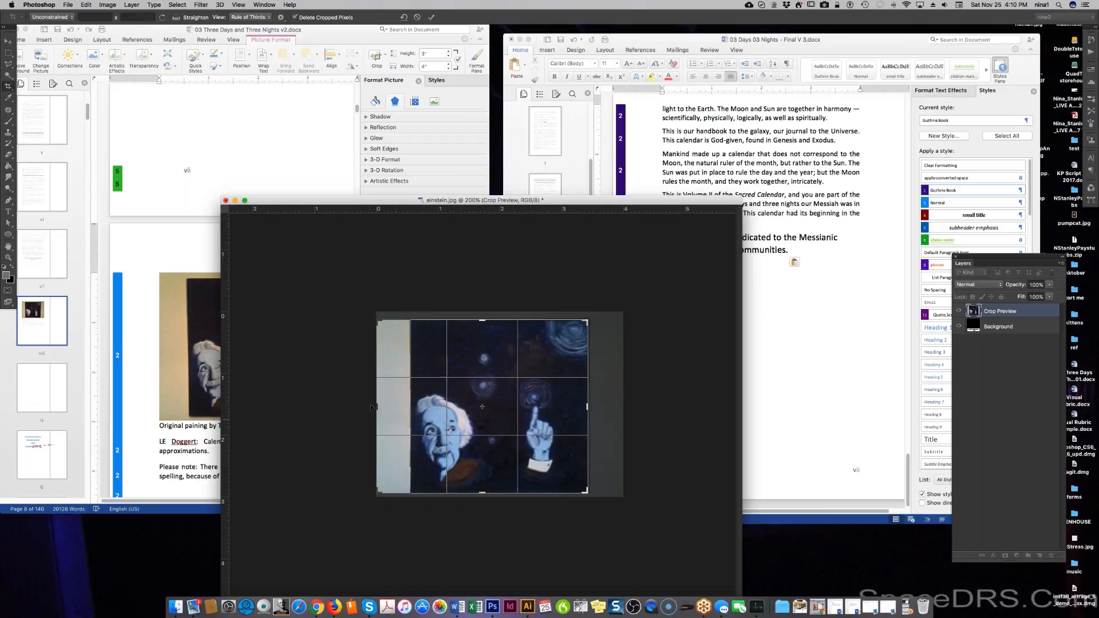
{"action": "left_click_drag", "start_coordinate": [372, 407], "coordinate": [393, 407]}
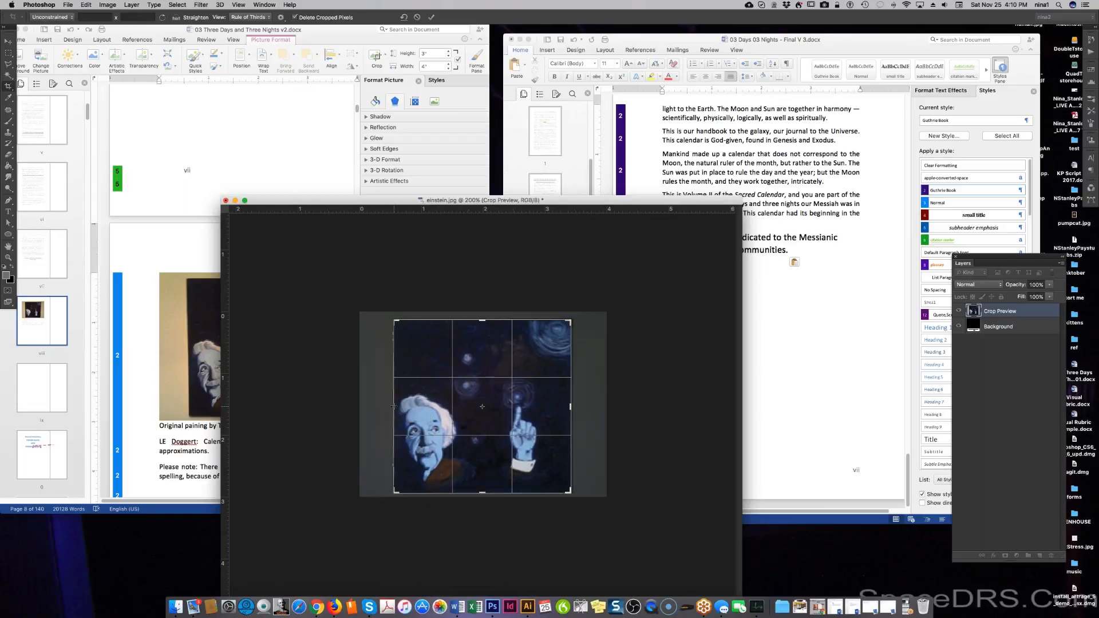
{"action": "key", "text": "Return"}
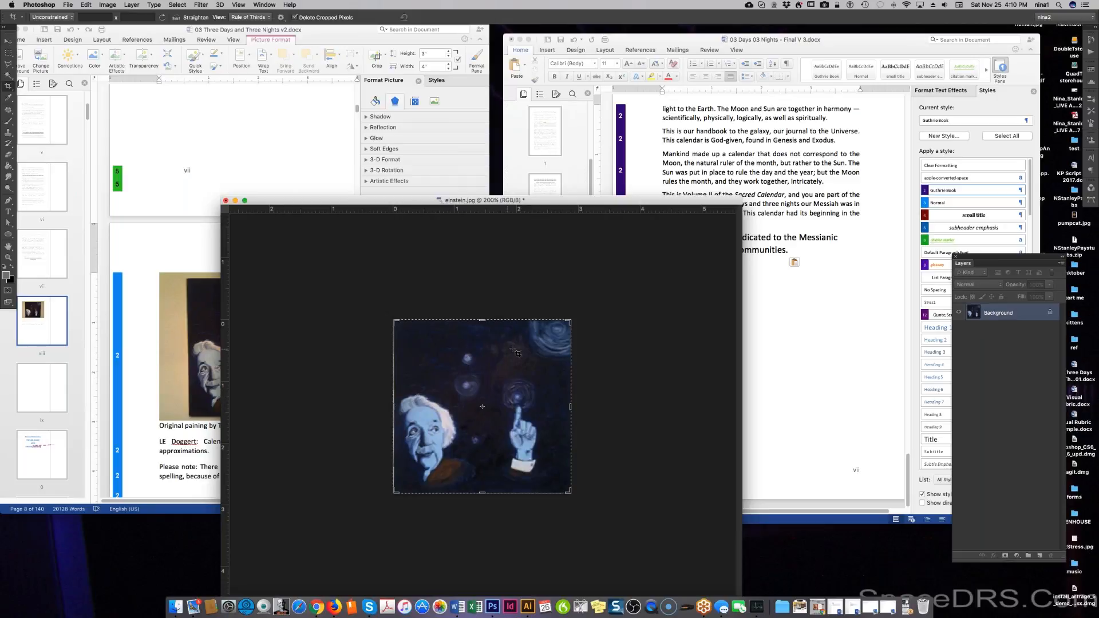
{"action": "left_click", "coordinate": [108, 5]}
Apply Brightness/Contrast with Brightness 35 and Contrast 15 to the cropped painting.
{"action": "mouse_move", "coordinate": [143, 31]}
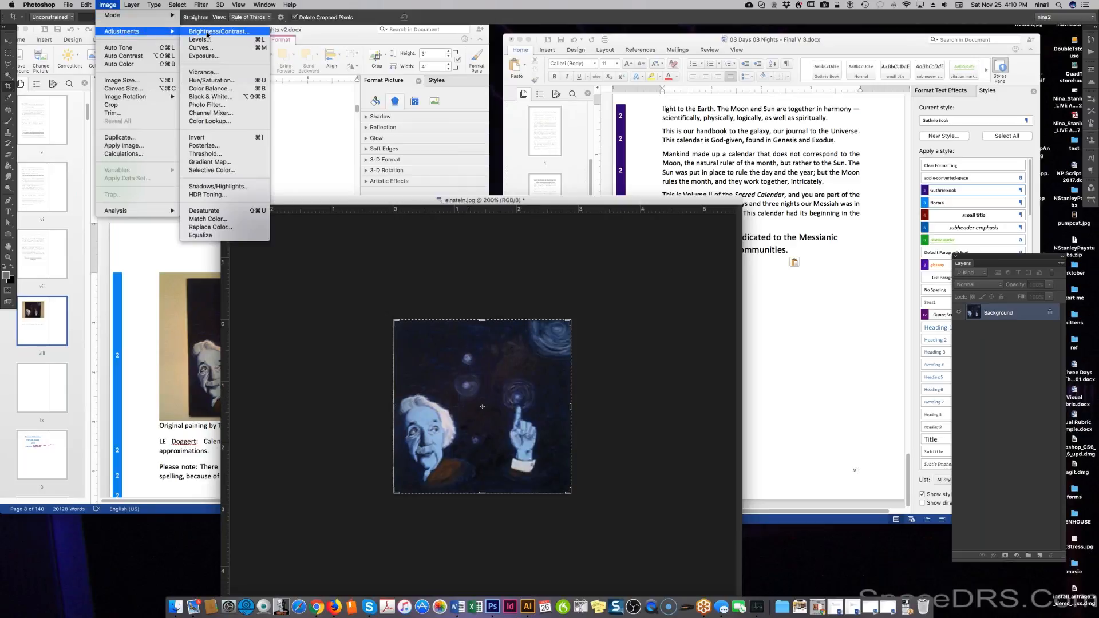
{"action": "left_click", "coordinate": [207, 32]}
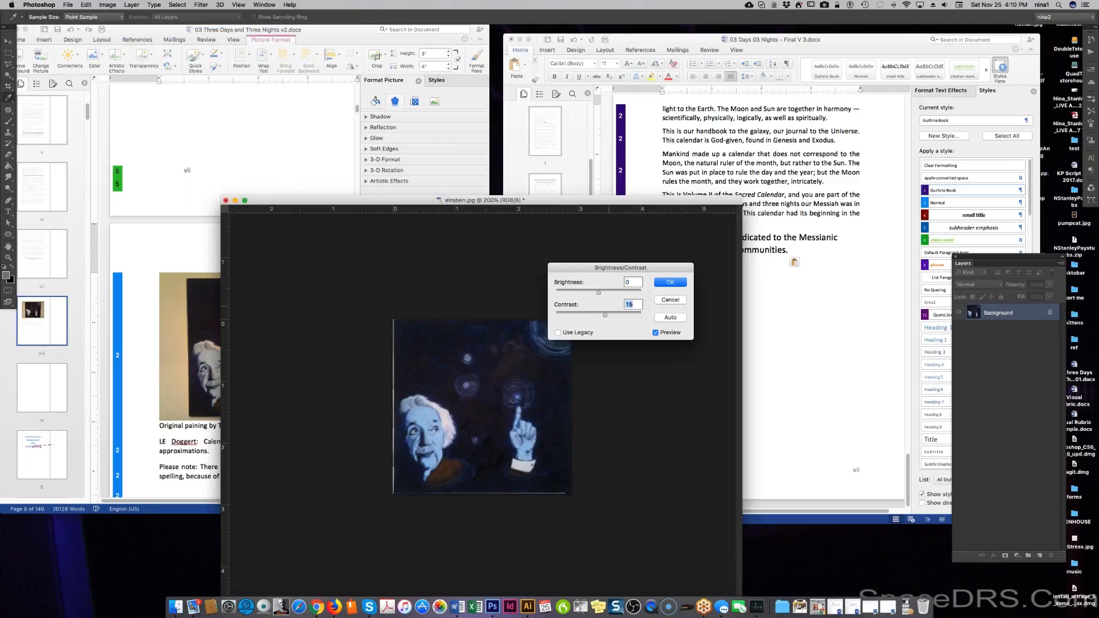
{"action": "left_click", "coordinate": [608, 292]}
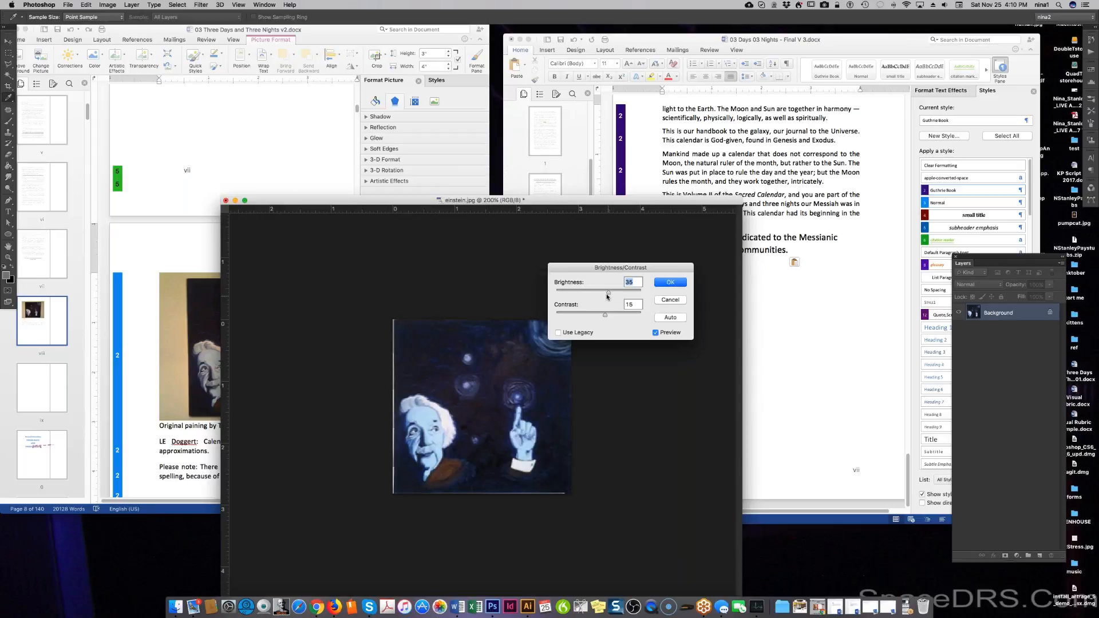
{"action": "left_click", "coordinate": [672, 285]}
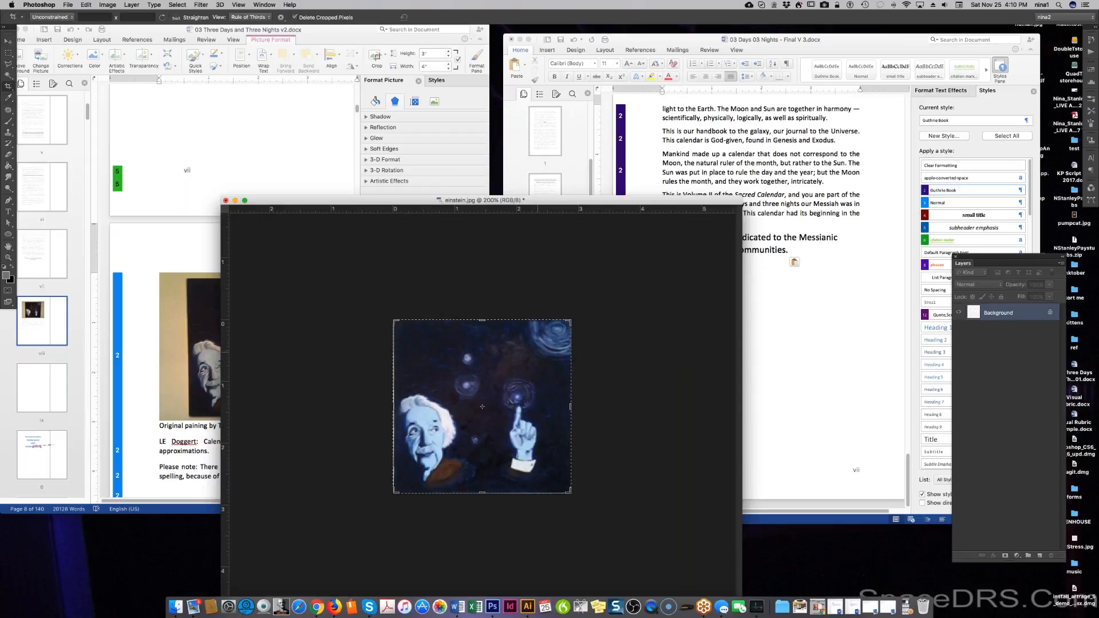
Crop a thin sliver off the bottom edge of the painting and apply the crop.
{"action": "key", "text": "c"}
{"action": "left_click_drag", "start_coordinate": [395, 407], "coordinate": [395, 407]}
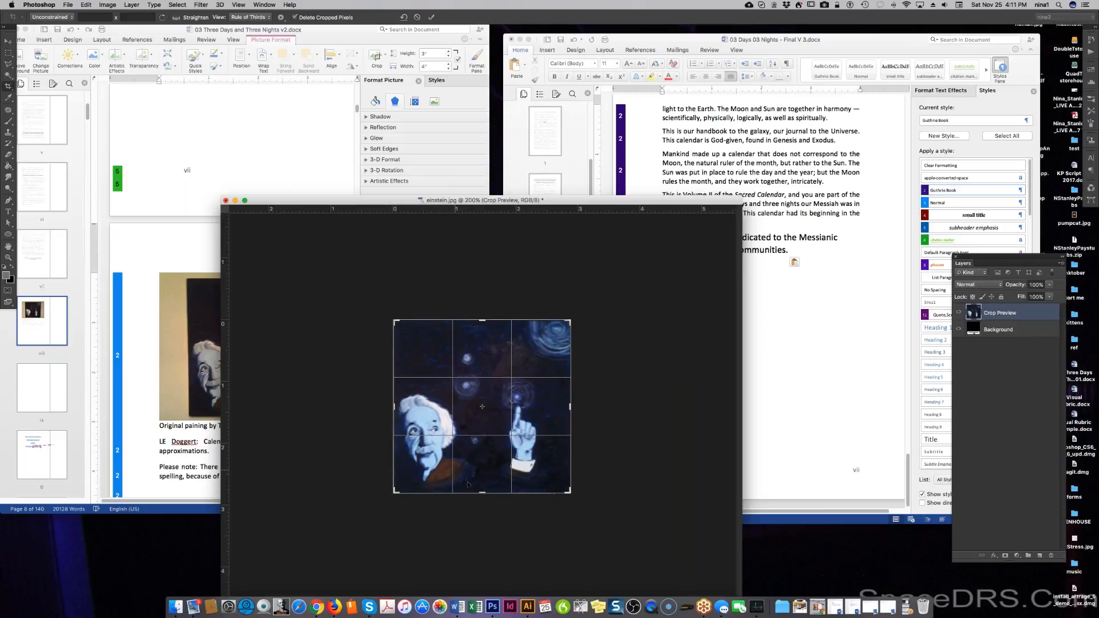
{"action": "left_click_drag", "start_coordinate": [482, 493], "coordinate": [483, 493]}
{"action": "key", "text": "Return"}
{"action": "left_click", "coordinate": [556, 557]}
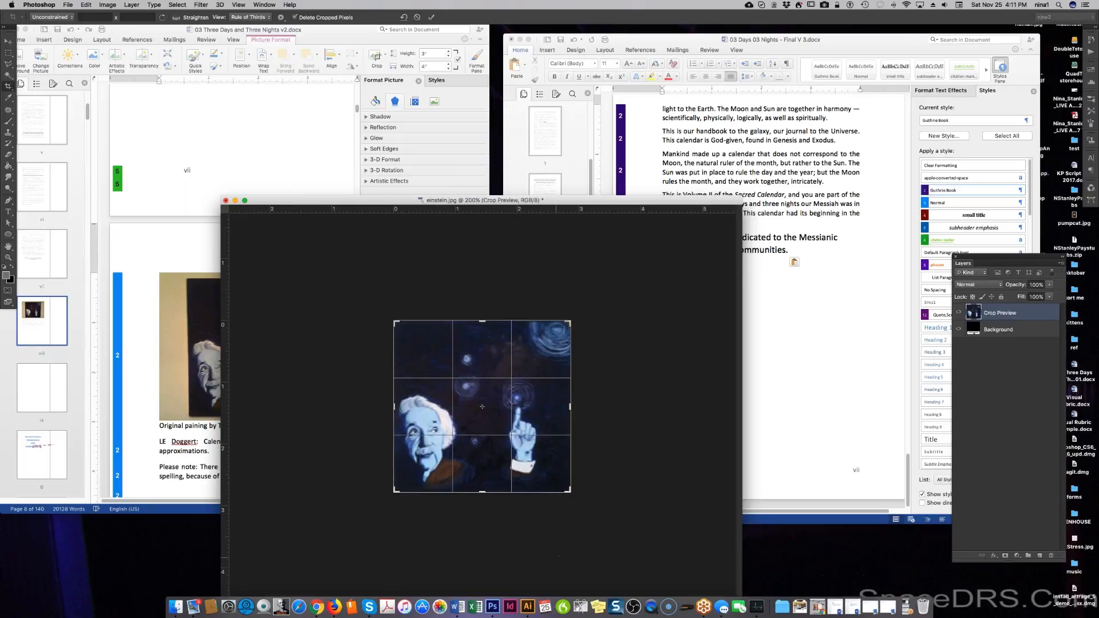
{"action": "key", "text": "Return"}
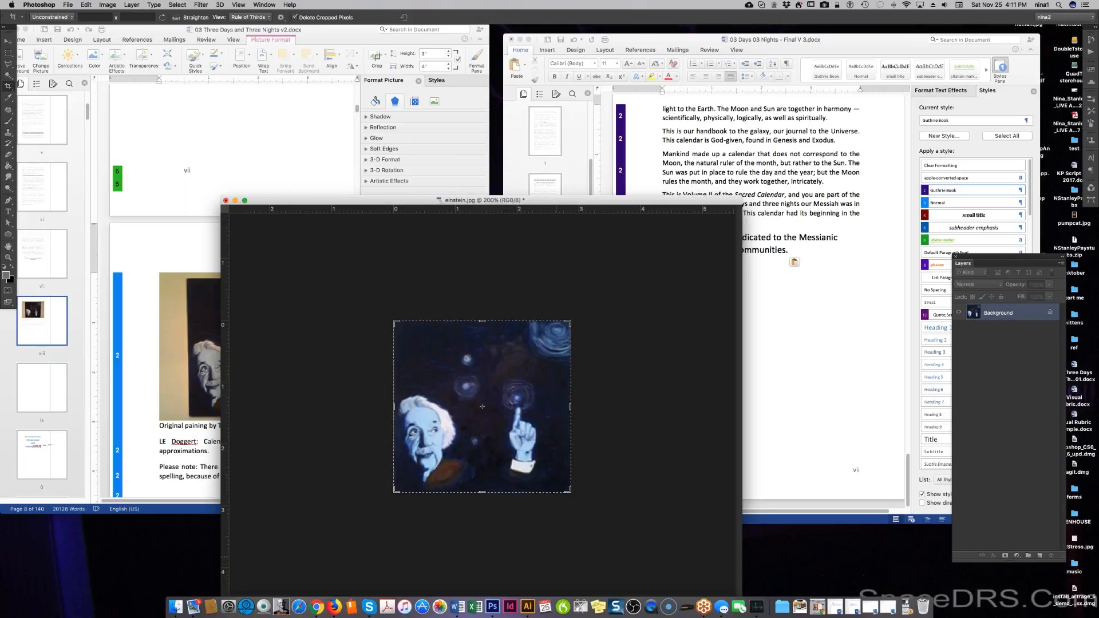
{"action": "key", "text": "m"}
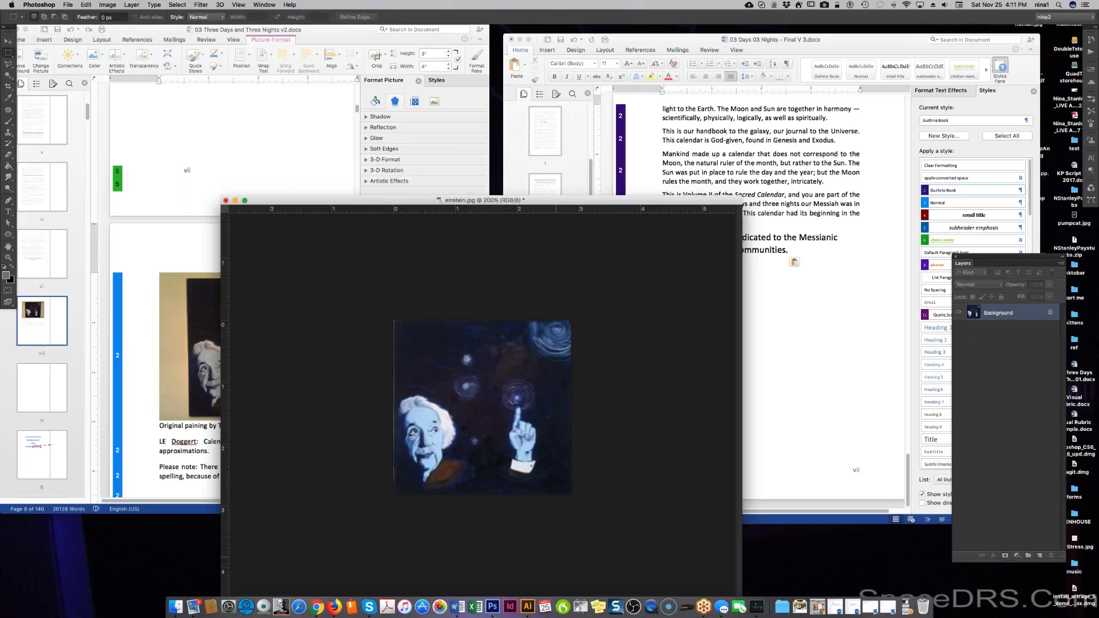
Crop the painting again, pulling the left edge slightly inward.
{"action": "key", "text": "c"}
{"action": "left_click", "coordinate": [482, 406]}
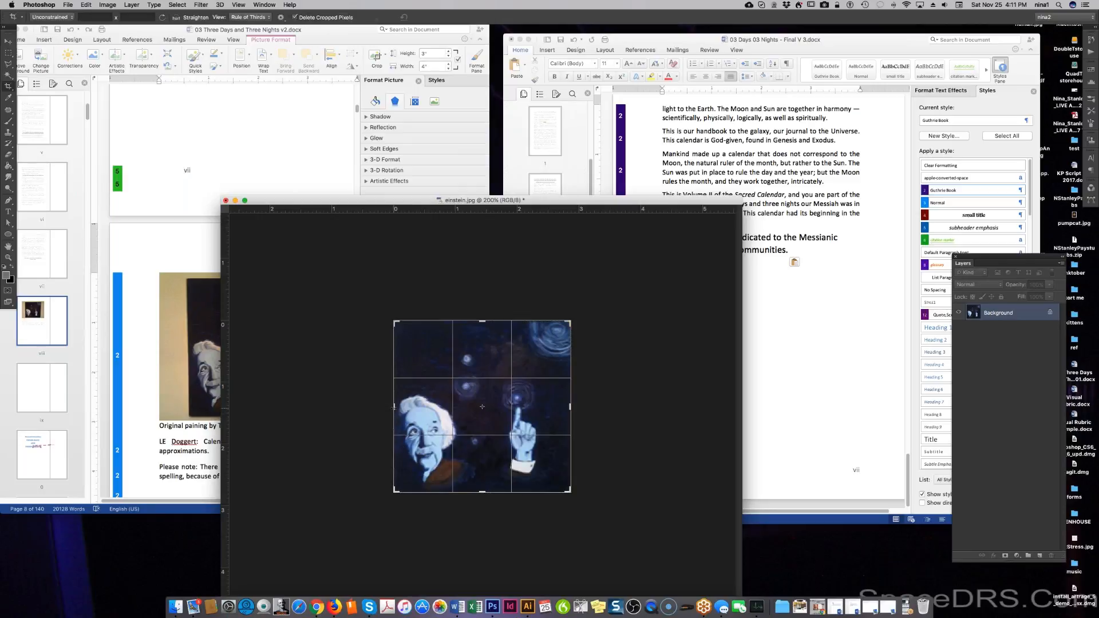
{"action": "left_click_drag", "start_coordinate": [395, 408], "coordinate": [396, 408]}
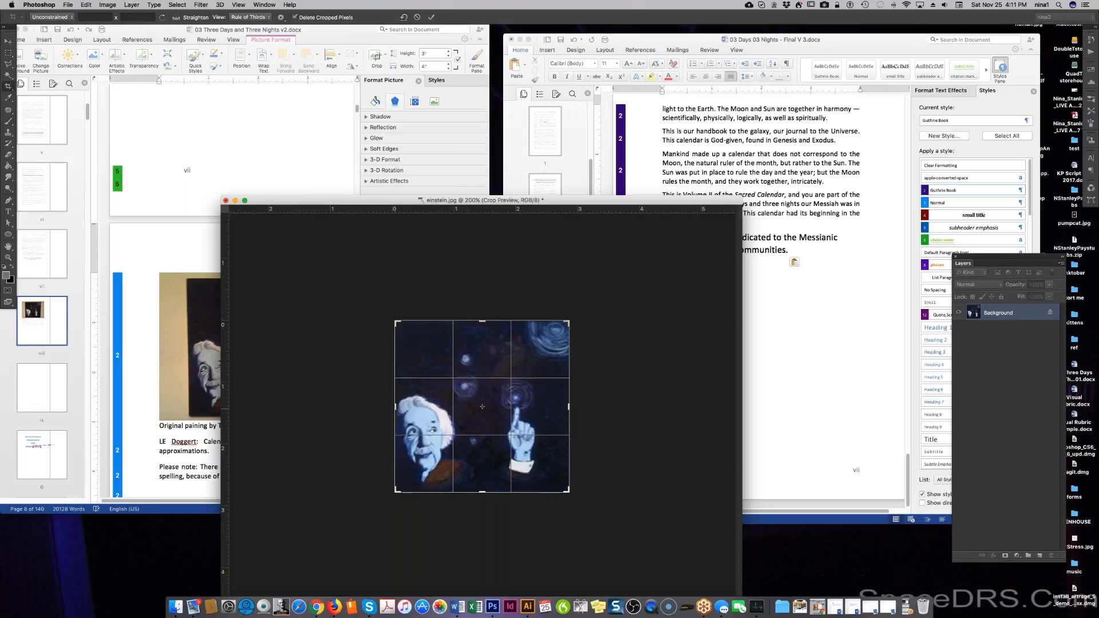
{"action": "key", "text": "Return"}
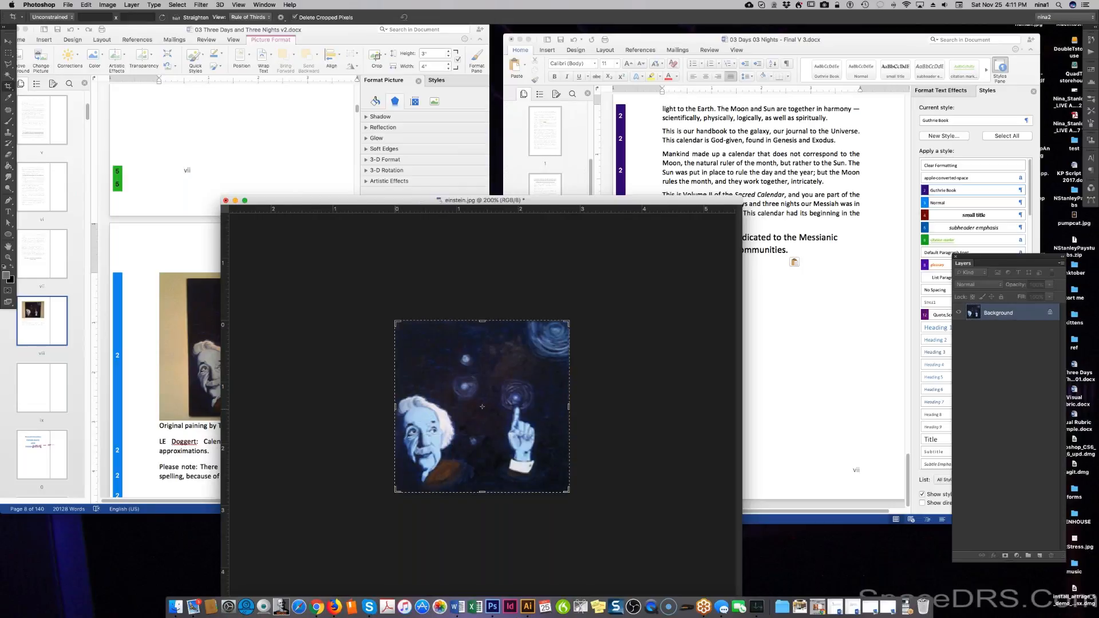
{"action": "key", "text": "m"}
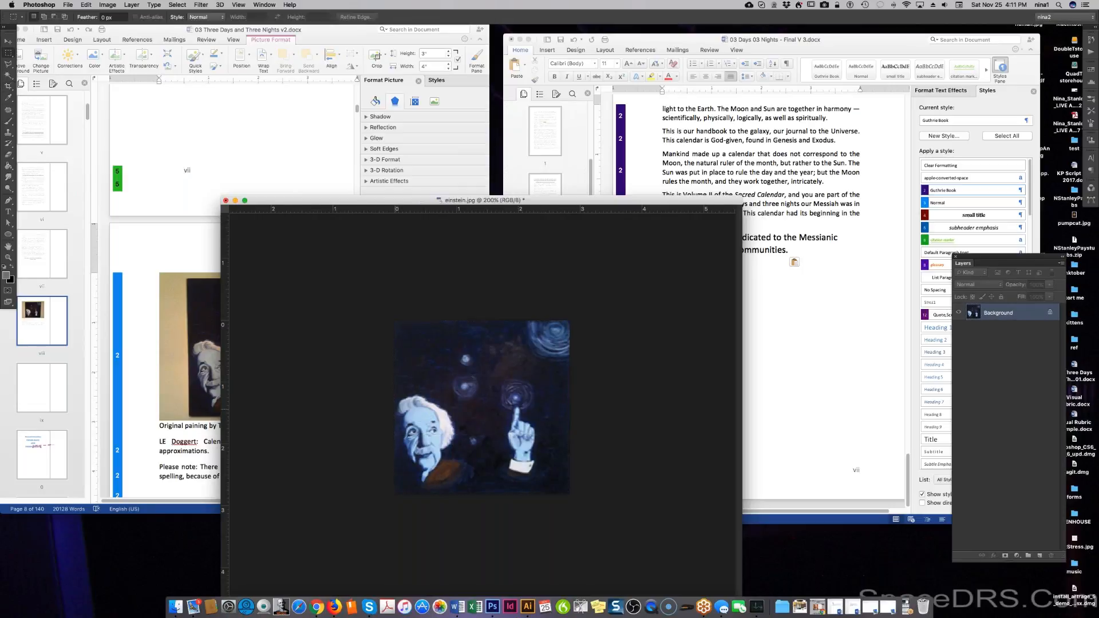
Save over the original einstein.jpg at JPEG quality 12 (Maximum) and close the image.
{"action": "key", "text": "super+shift+s"}
{"action": "key", "text": "Return"}
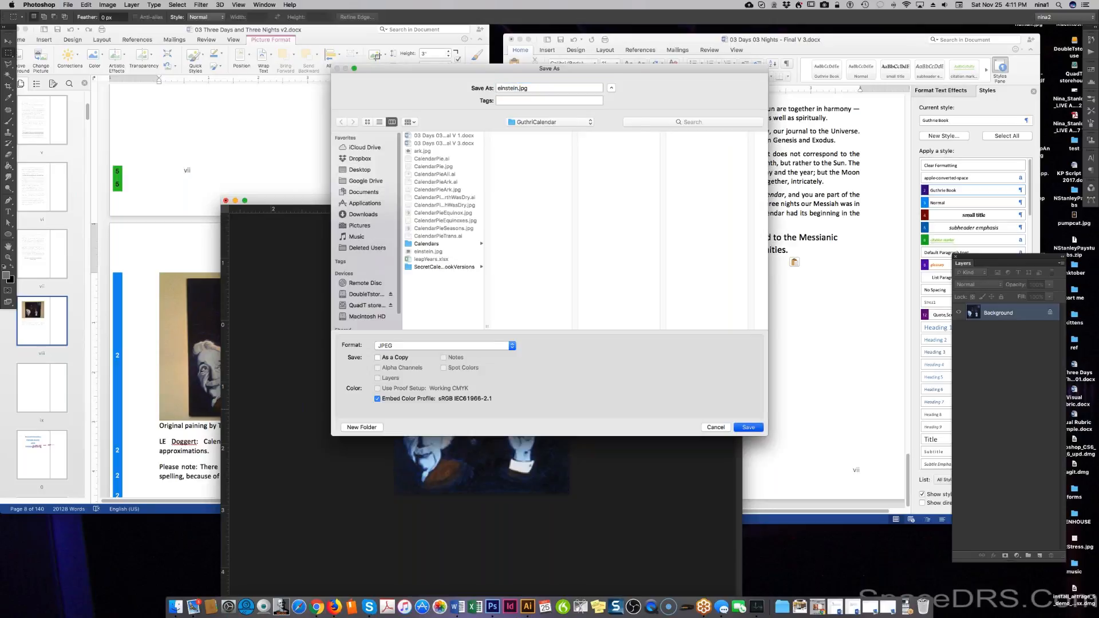
{"action": "key", "text": "Escape"}
{"action": "key", "text": "Return"}
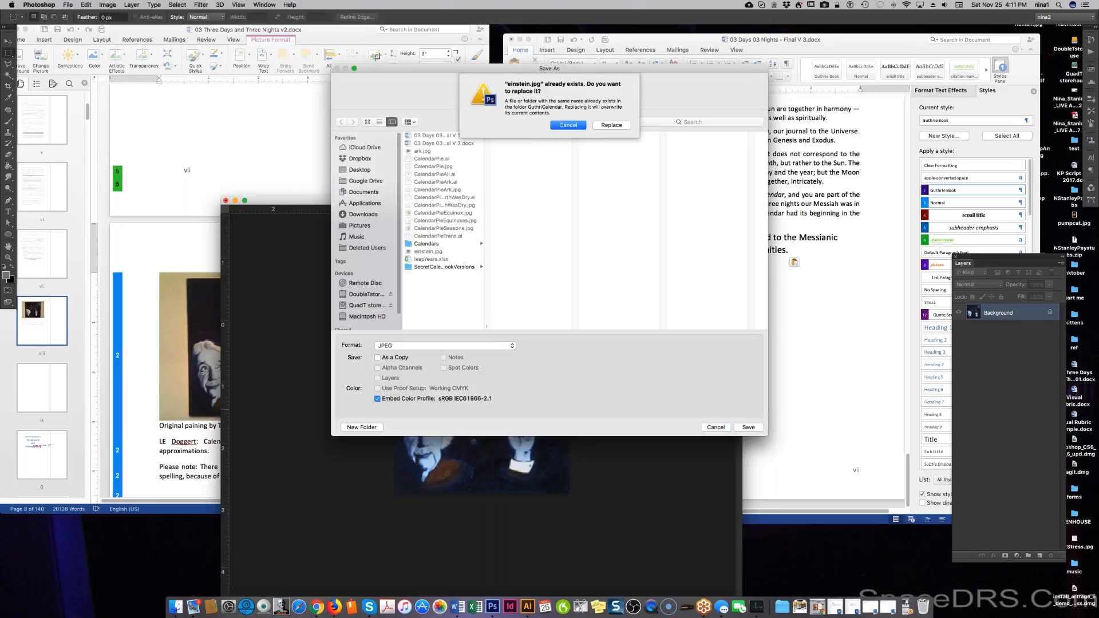
{"action": "key", "text": "Return"}
{"action": "key", "text": "Return"}
{"action": "key", "text": "Return"}
{"action": "key", "text": "Escape"}
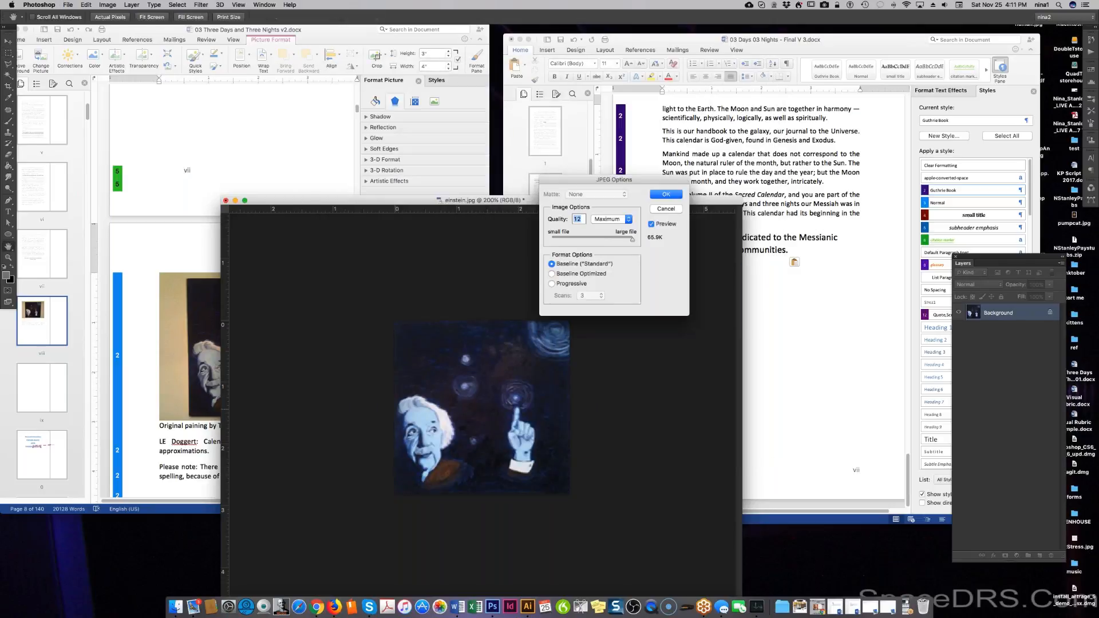
{"action": "left_click", "coordinate": [659, 194]}
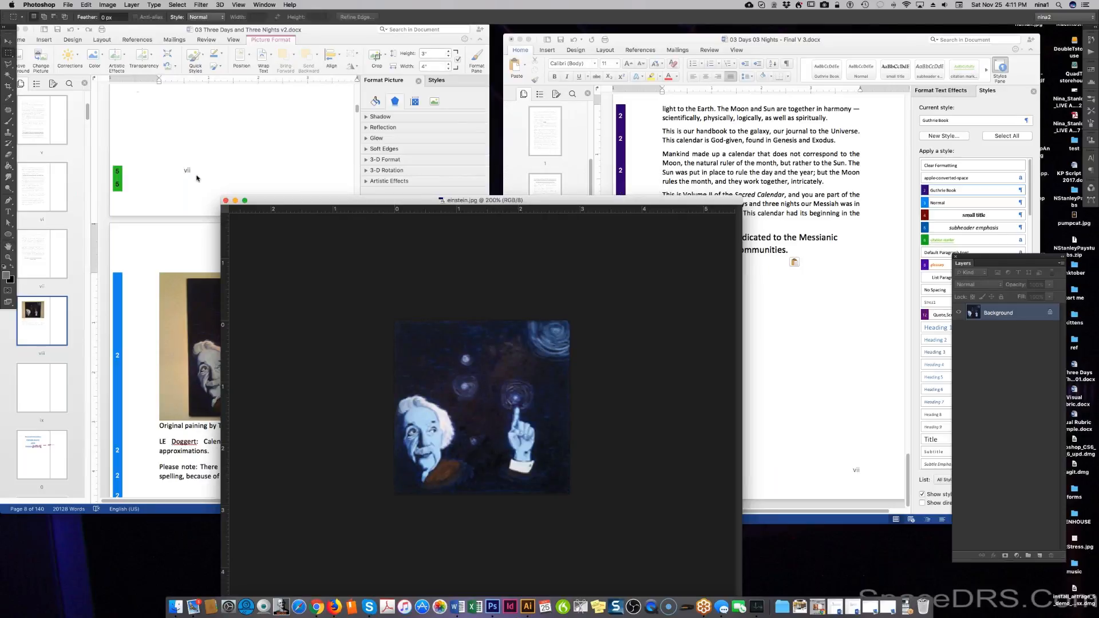
{"action": "left_click", "coordinate": [226, 201]}
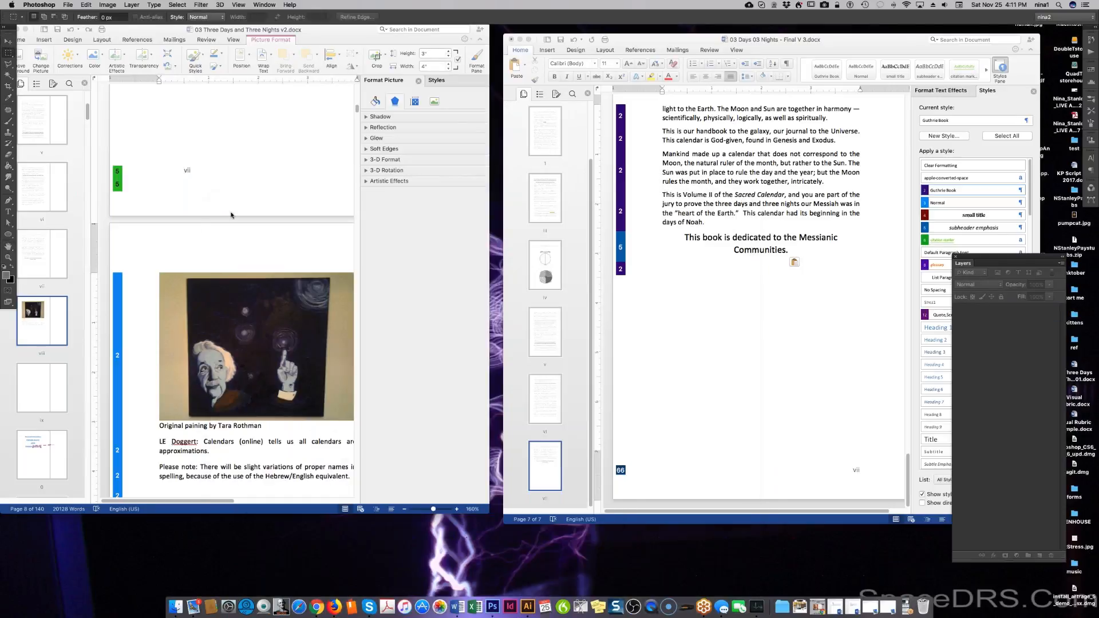
Insert einstein.jpg from the GuthriCalendar folder below the dedication in Final V 3.
{"action": "left_click", "coordinate": [788, 330]}
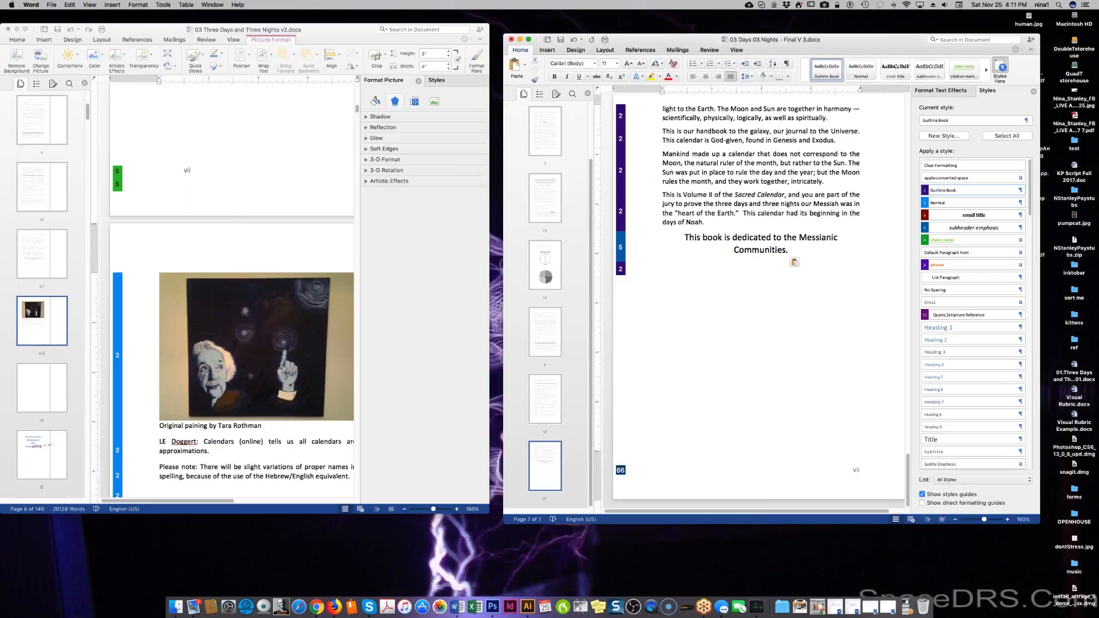
{"action": "left_click", "coordinate": [545, 51]}
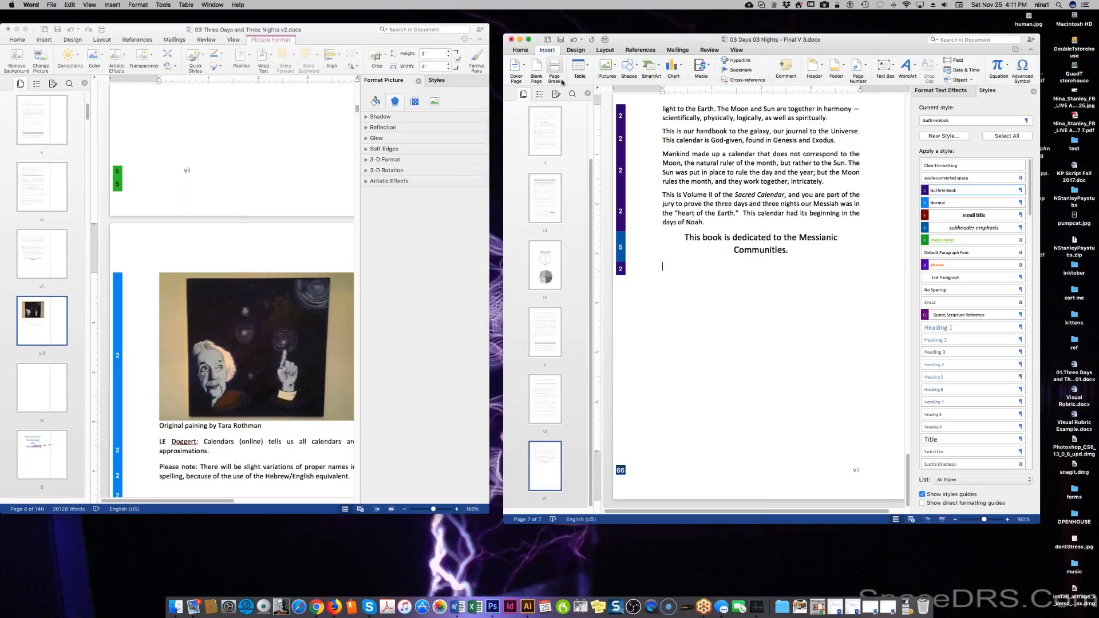
{"action": "left_click", "coordinate": [605, 71]}
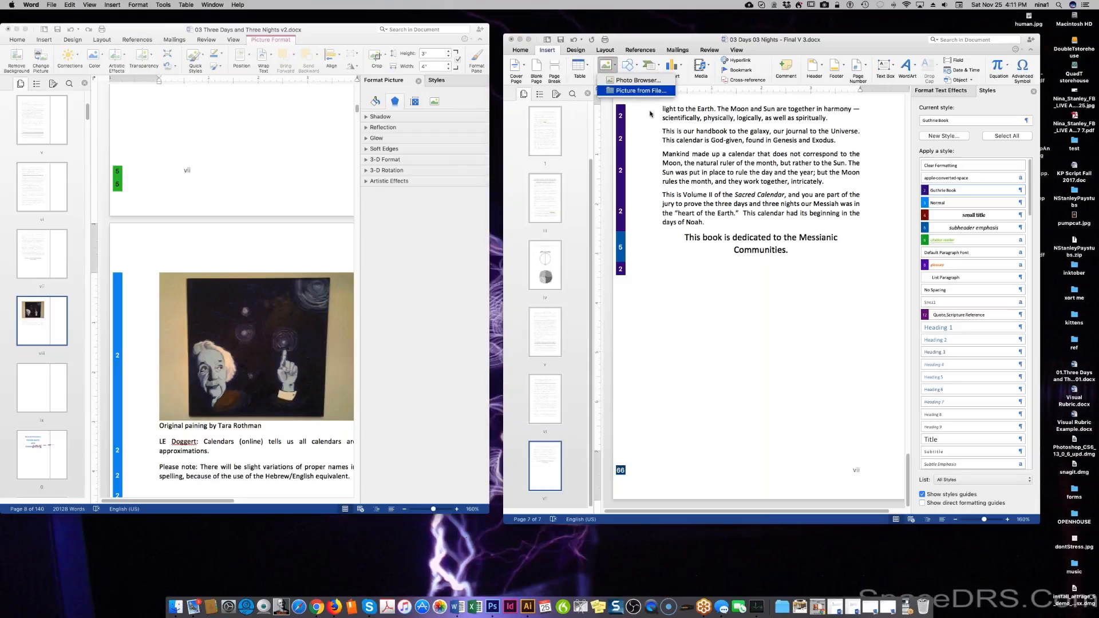
{"action": "left_click", "coordinate": [651, 91]}
{"action": "left_click", "coordinate": [567, 245]}
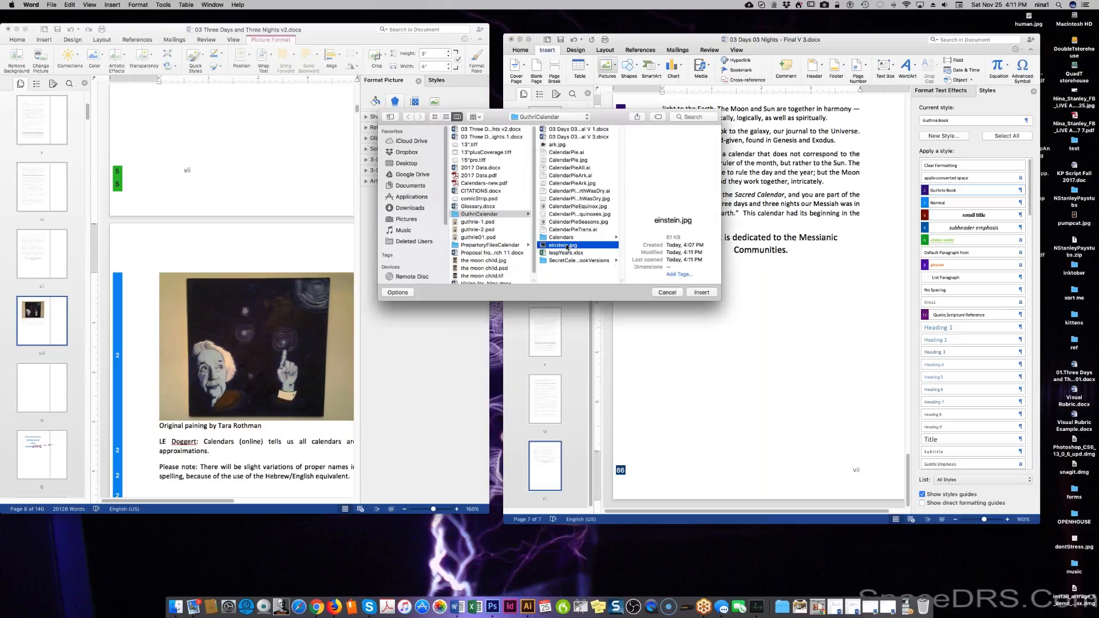
{"action": "left_click", "coordinate": [702, 293]}
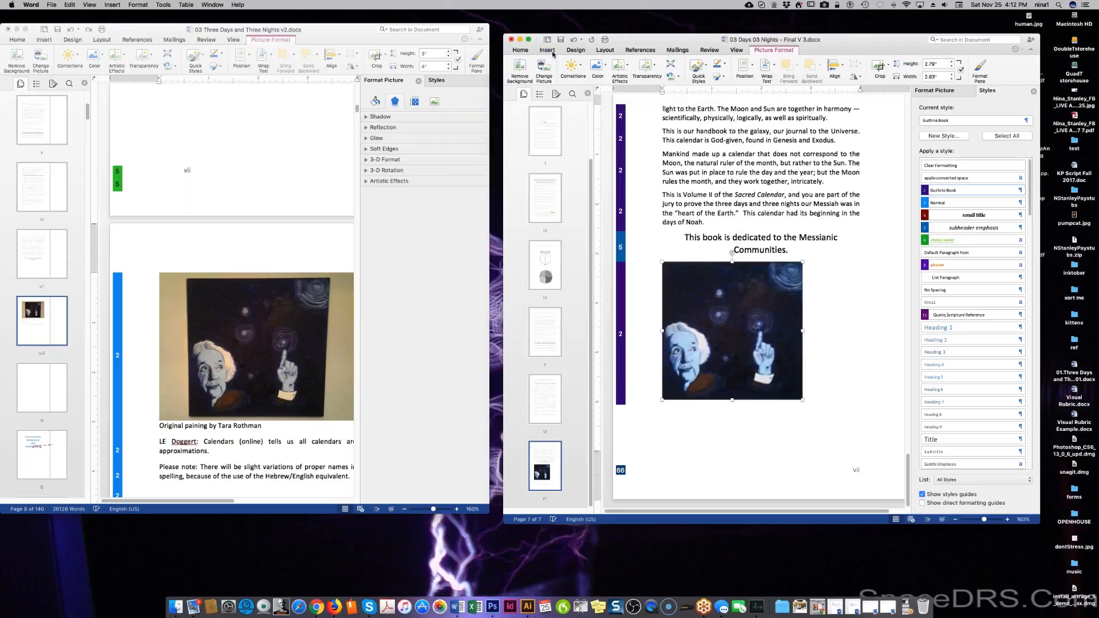
Centre the inserted painting on the page and deselect it.
{"action": "left_click", "coordinate": [520, 50]}
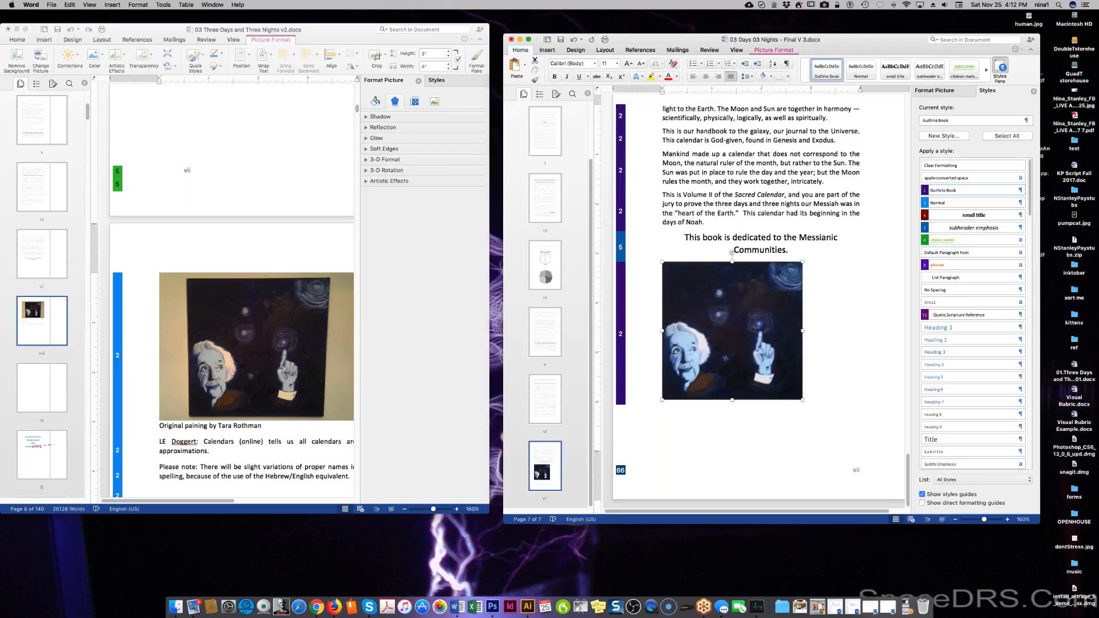
{"action": "left_click", "coordinate": [706, 77]}
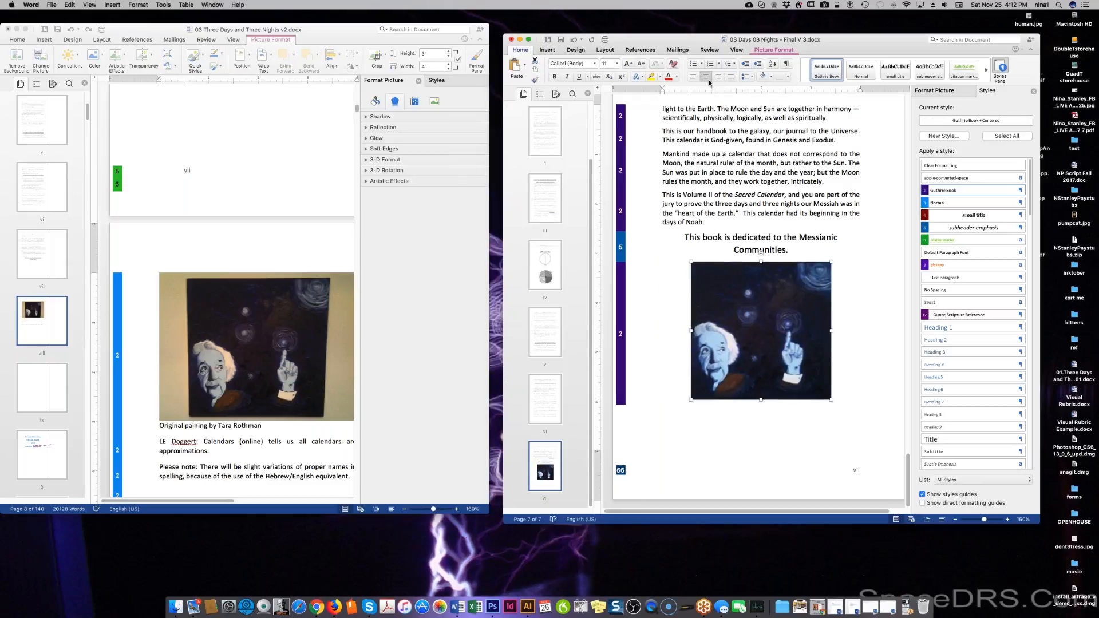
{"action": "left_click", "coordinate": [791, 402]}
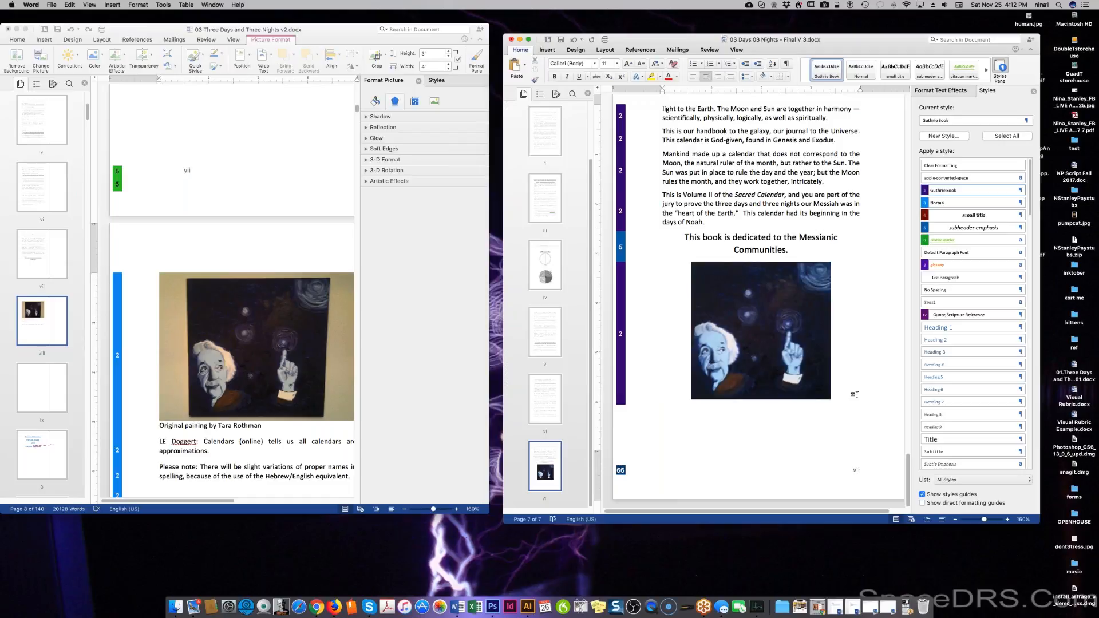
Type a caption line below the painting crediting it as an original painting by the artist.
{"action": "key", "text": "Return"}
{"action": "type", "text": "Oei"}
{"action": "type", "text": "ginal"}
{"action": "type", "text": " painting"}
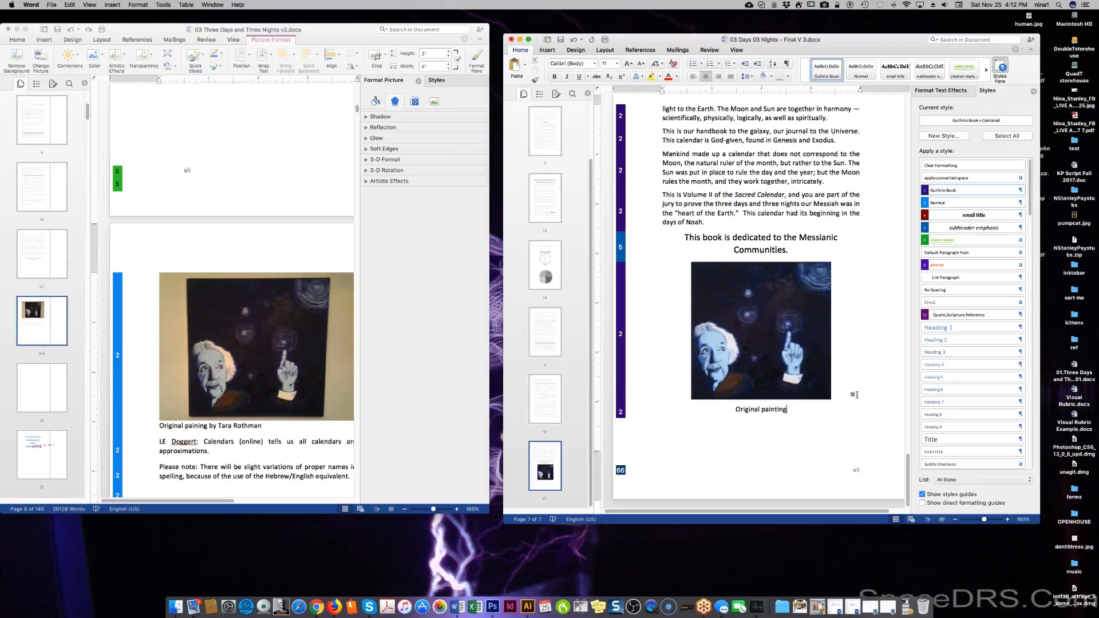
{"action": "key", "text": "shift+Up"}
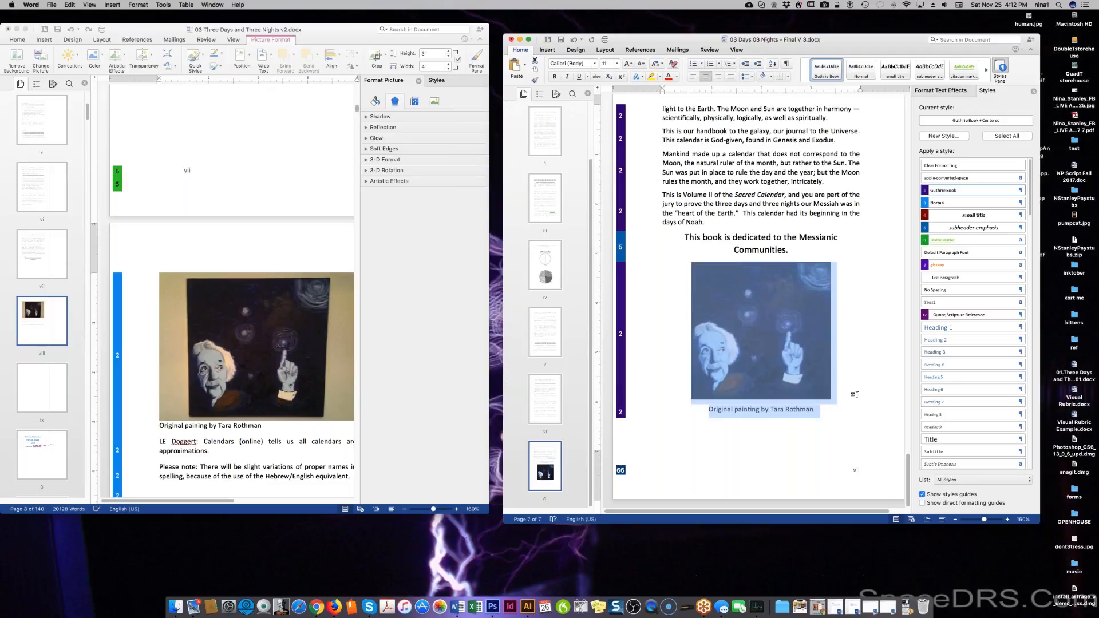
{"action": "key", "text": "shift+Down"}
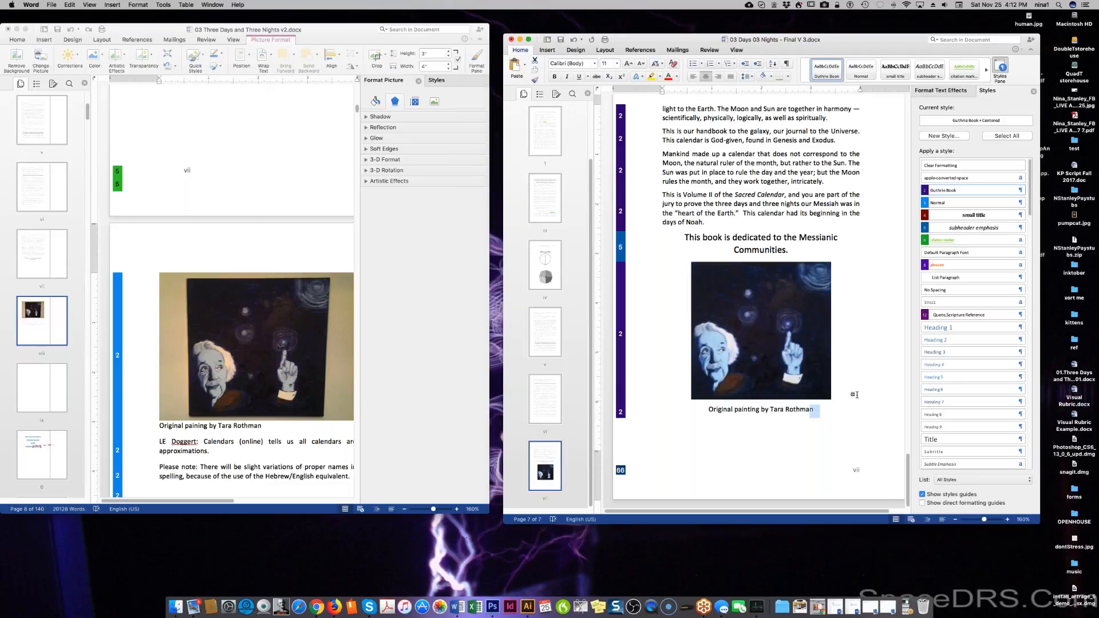
{"action": "left_click", "coordinate": [792, 410]}
Format the caption as 9 pt italic and centred.
{"action": "triple_click", "coordinate": [799, 410]}
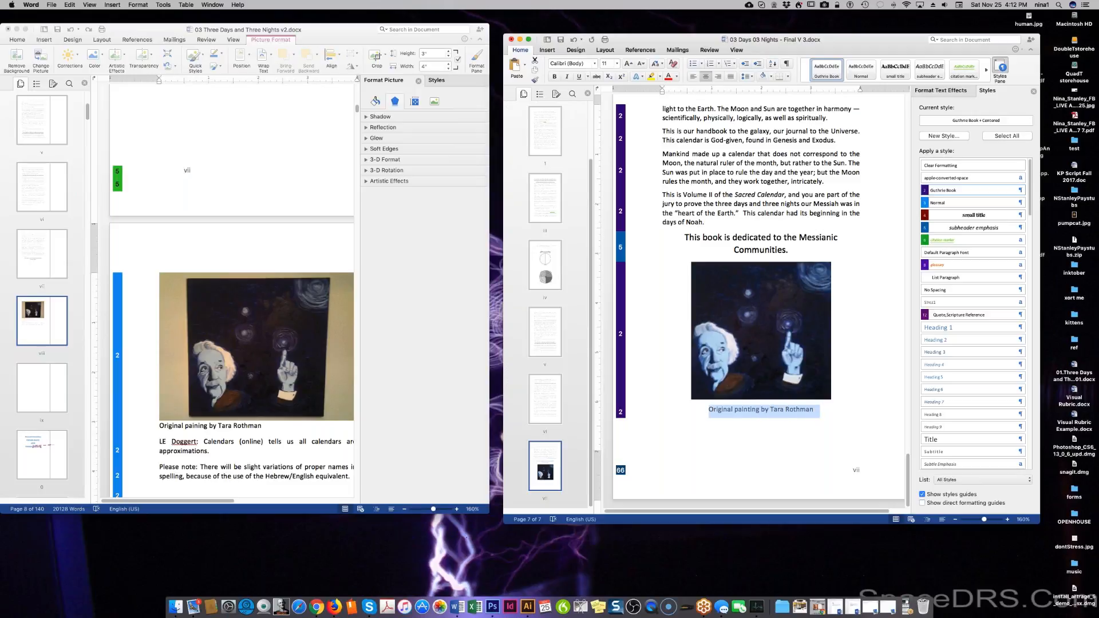
{"action": "left_click", "coordinate": [616, 63]}
{"action": "left_click", "coordinate": [615, 115]}
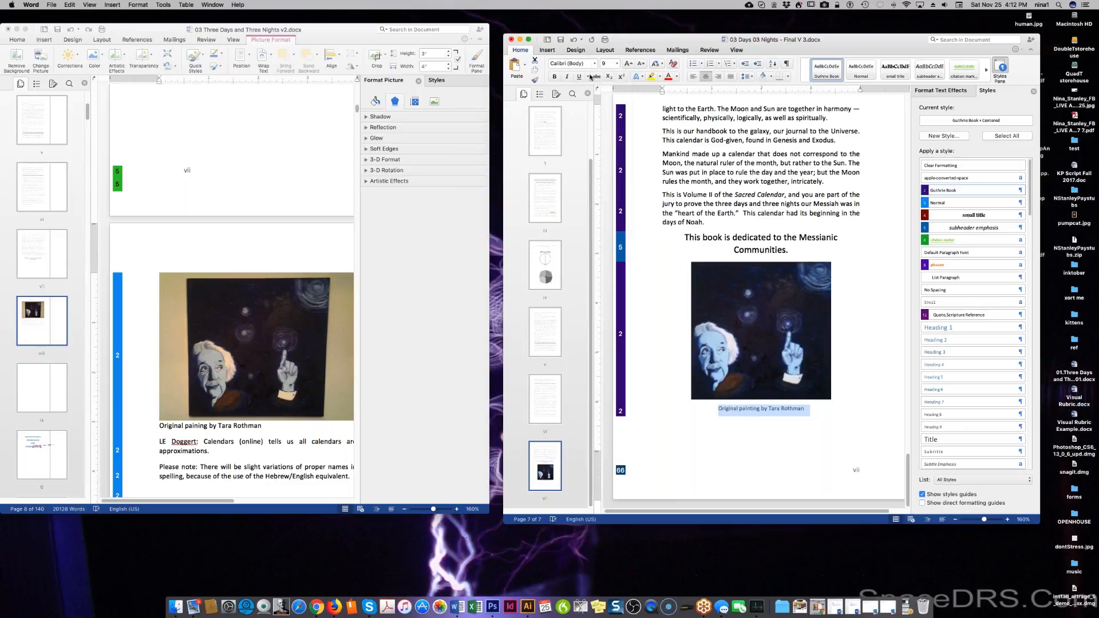
{"action": "left_click", "coordinate": [568, 77]}
{"action": "left_click", "coordinate": [718, 77]}
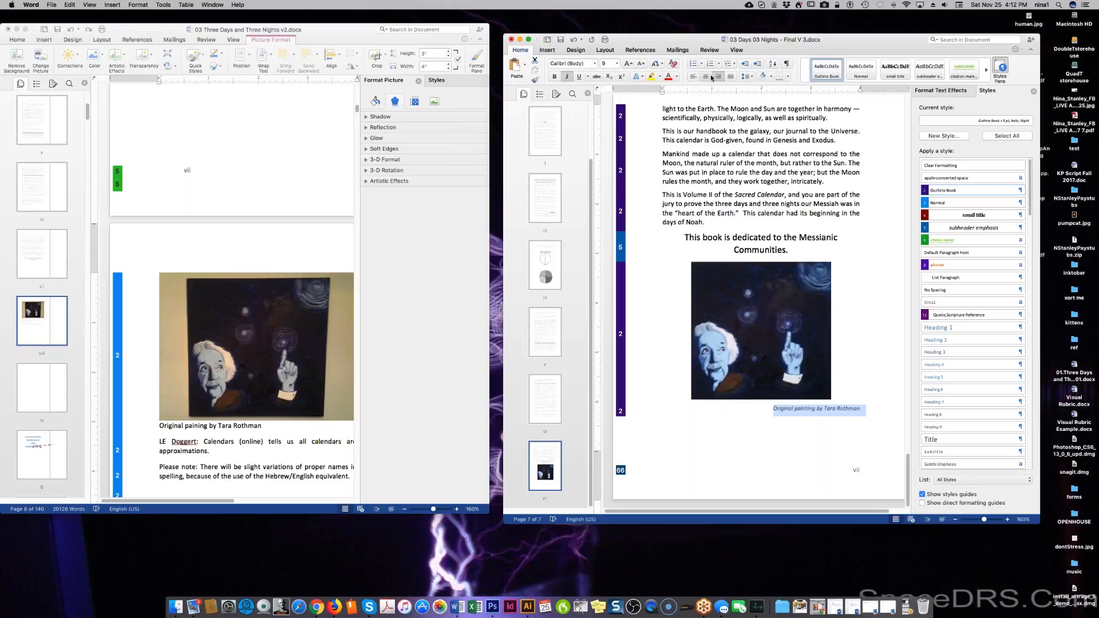
{"action": "left_click", "coordinate": [706, 77]}
{"action": "left_click", "coordinate": [852, 438]}
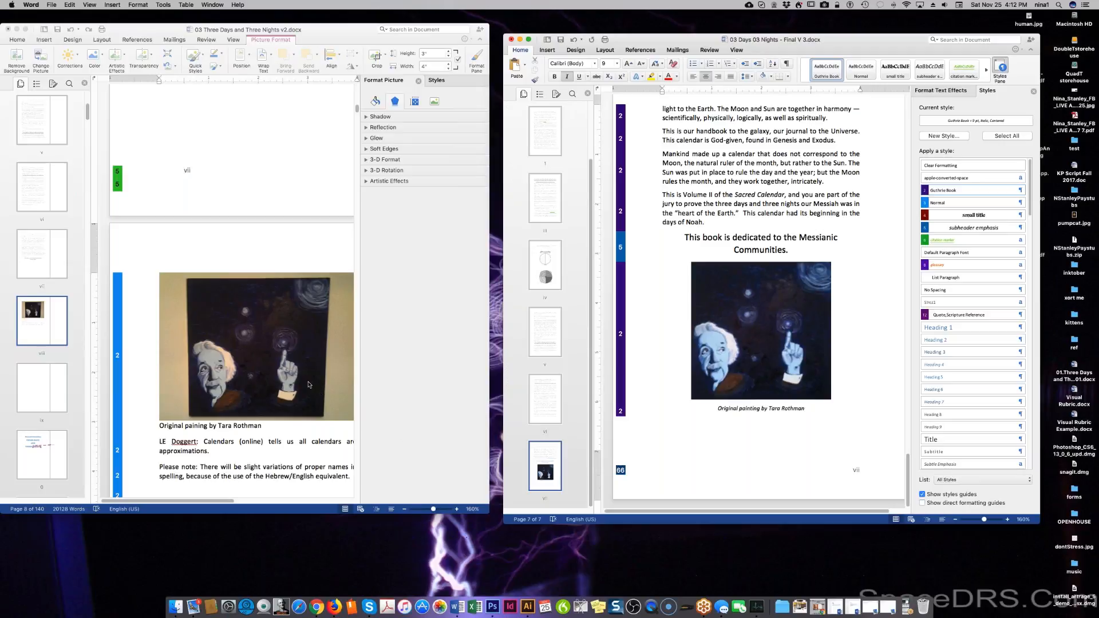
Scroll the v2 document until the painting, its caption and the two notes are visible.
{"action": "scroll", "coordinate": [306, 380], "scroll_direction": "down", "scroll_amount": 1}
{"action": "scroll", "coordinate": [305, 380], "scroll_direction": "down", "scroll_amount": 10}
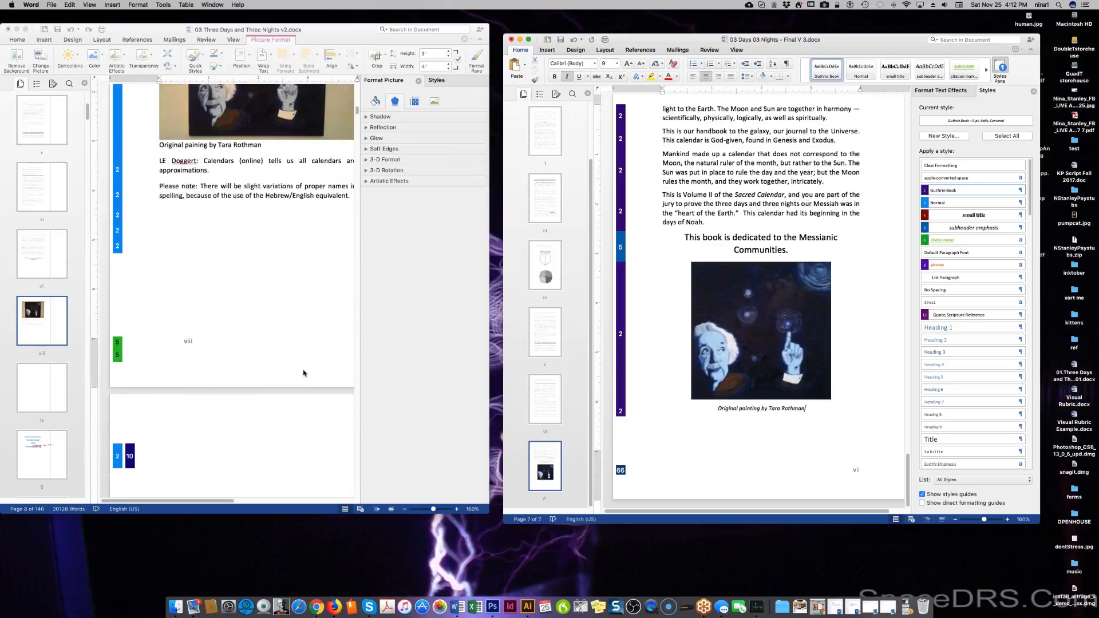
{"action": "scroll", "coordinate": [303, 372], "scroll_direction": "down", "scroll_amount": 3}
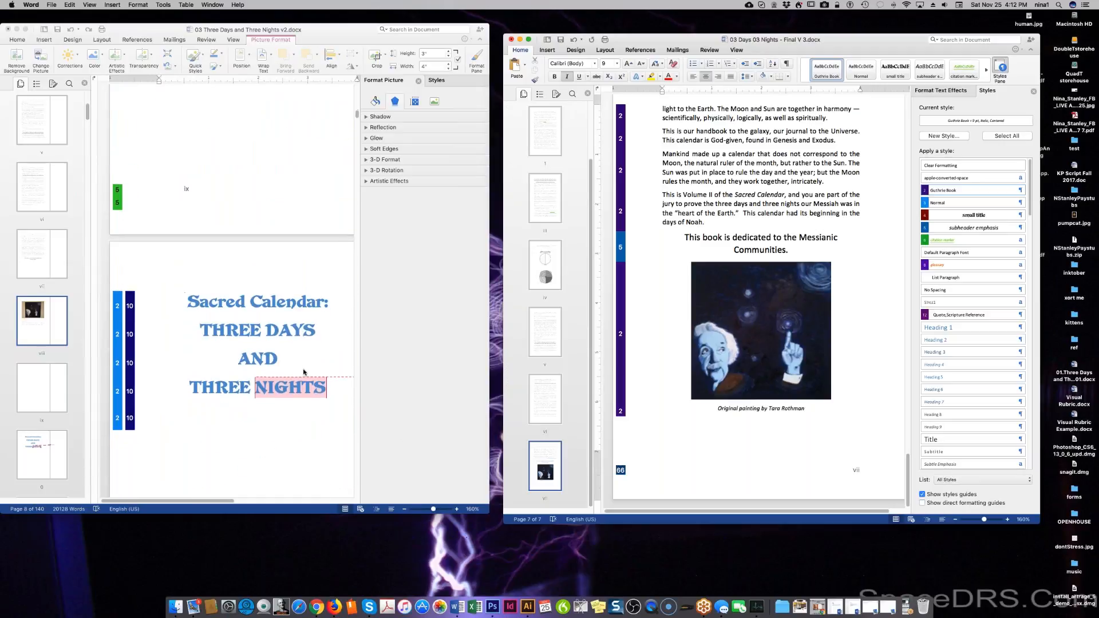
{"action": "scroll", "coordinate": [296, 368], "scroll_direction": "up", "scroll_amount": 10}
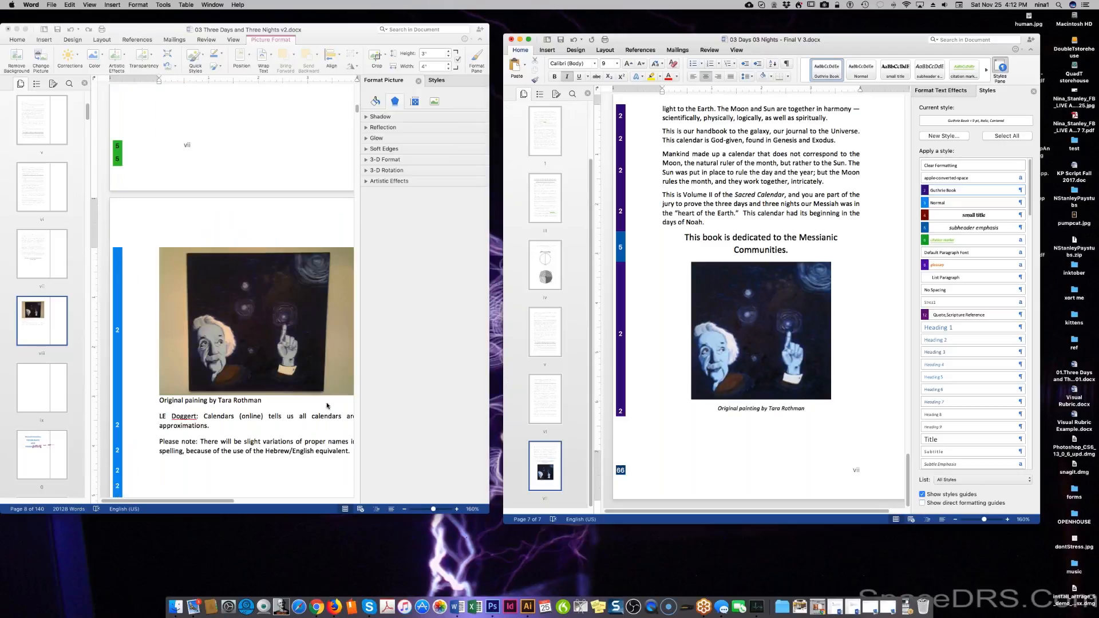
{"action": "left_click", "coordinate": [338, 424]}
{"action": "triple_click", "coordinate": [337, 424]}
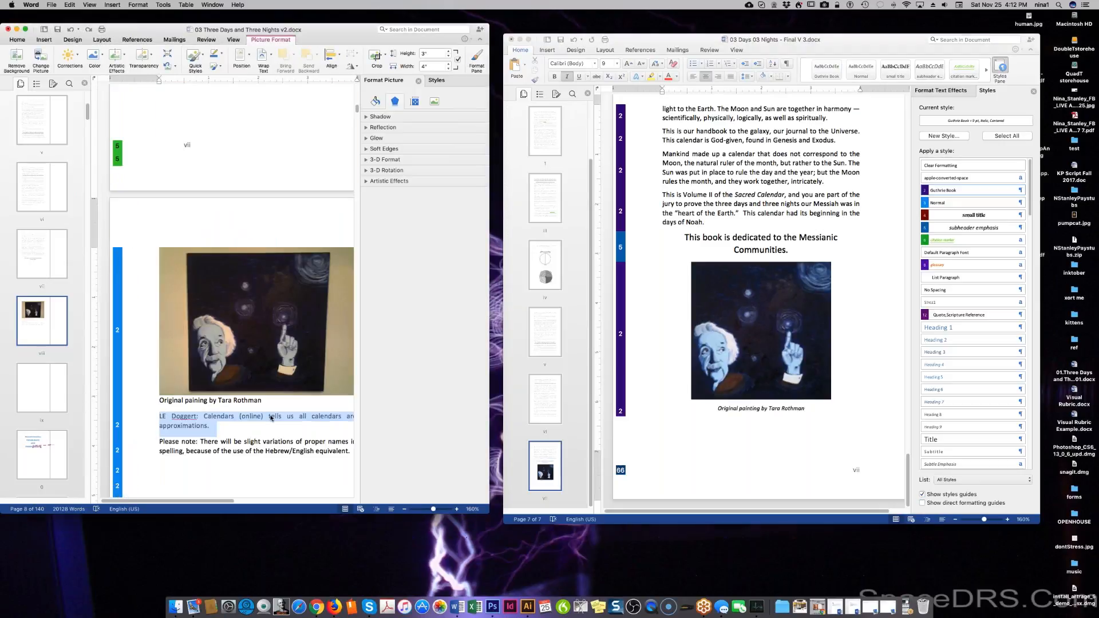
{"action": "left_click", "coordinate": [278, 442]}
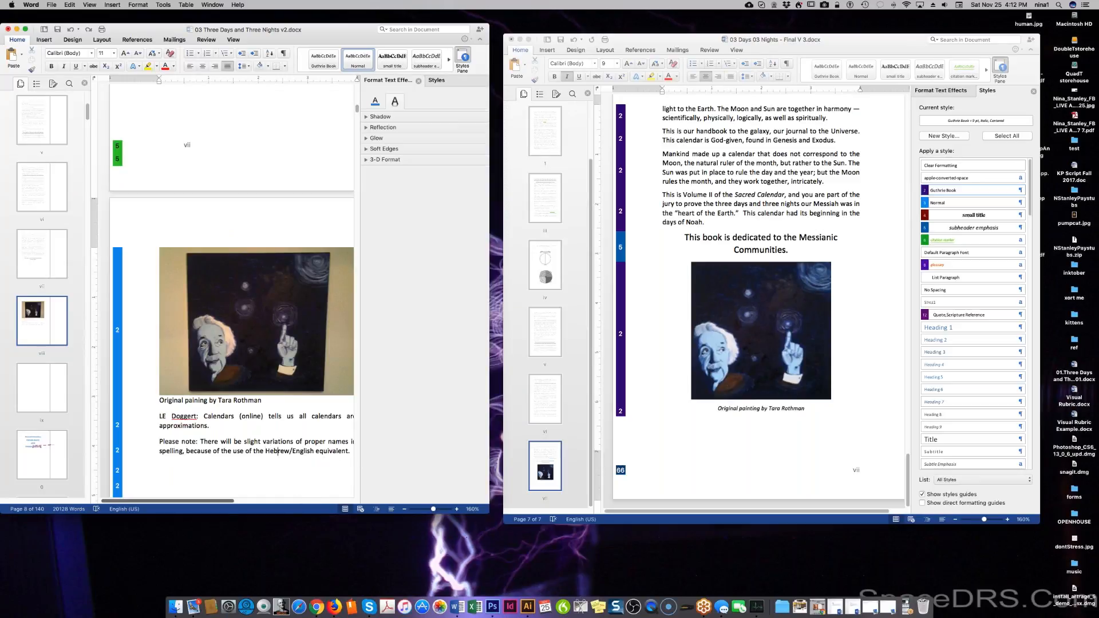
{"action": "scroll", "coordinate": [240, 501], "scroll_direction": "right", "scroll_amount": 2}
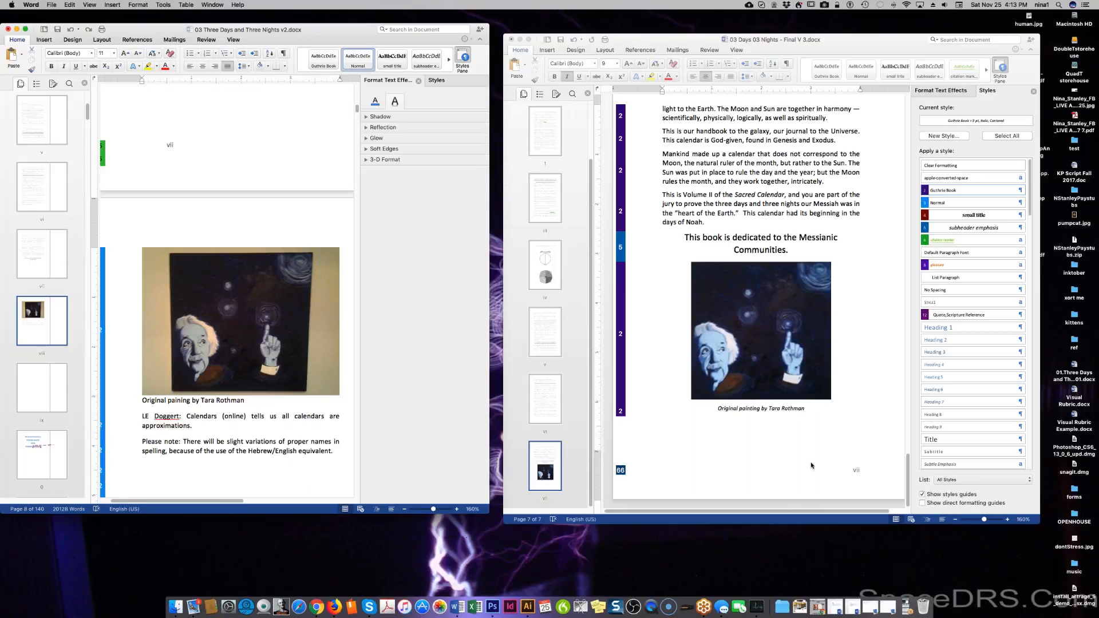
{"action": "scroll", "coordinate": [249, 397], "scroll_direction": "down", "scroll_amount": 10}
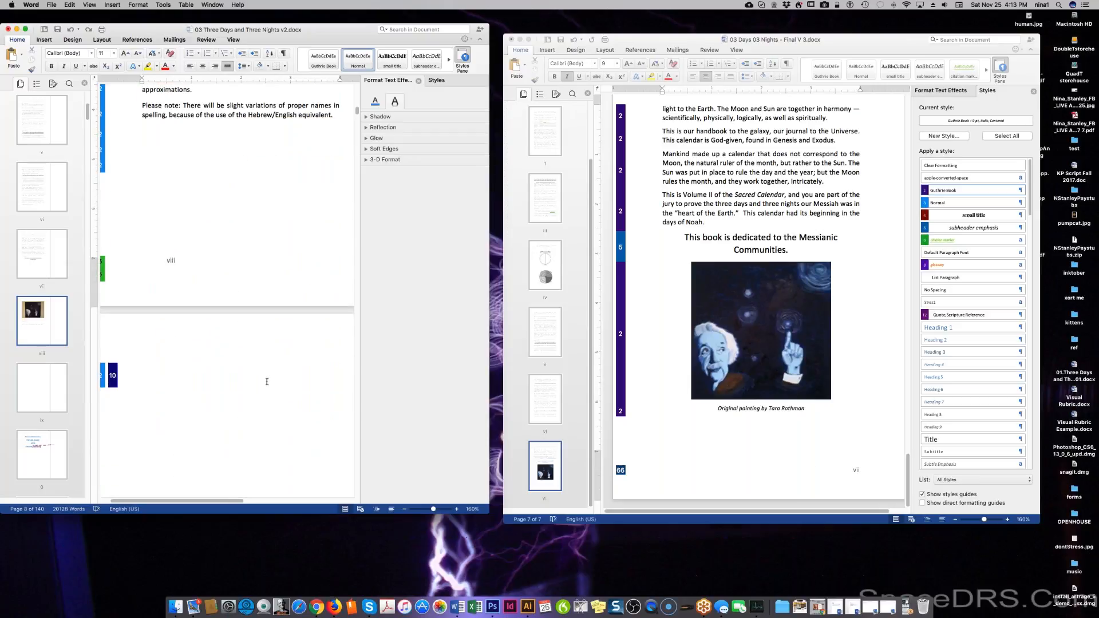
{"action": "scroll", "coordinate": [265, 380], "scroll_direction": "up", "scroll_amount": 5}
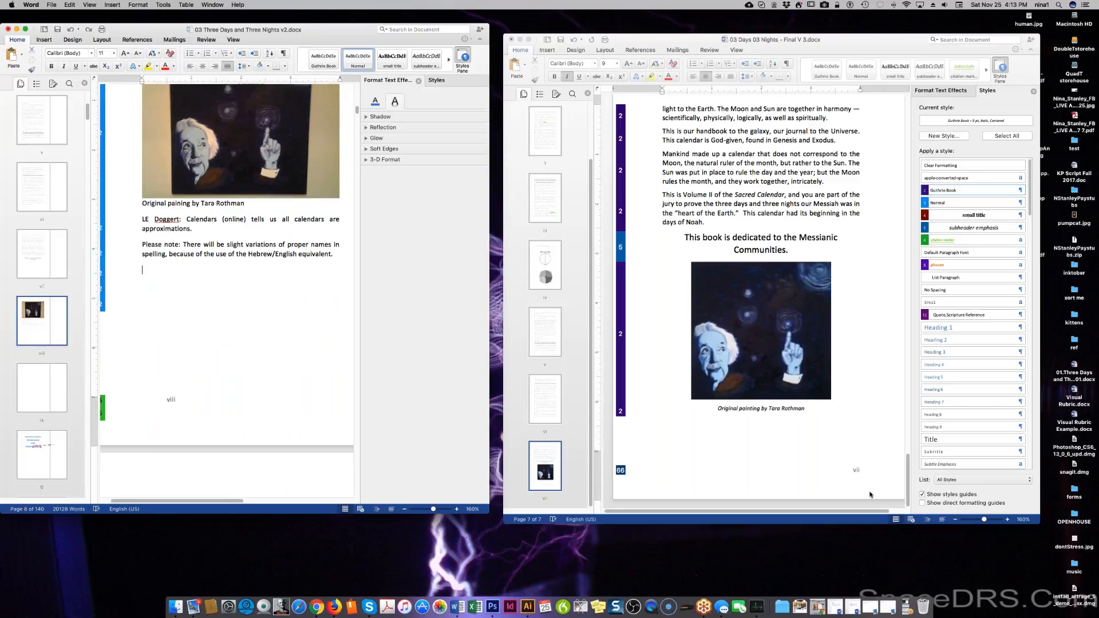
Copy the 'Please note' paragraph on proper-name spelling variations from the v2 document.
{"action": "left_click", "coordinate": [801, 445]}
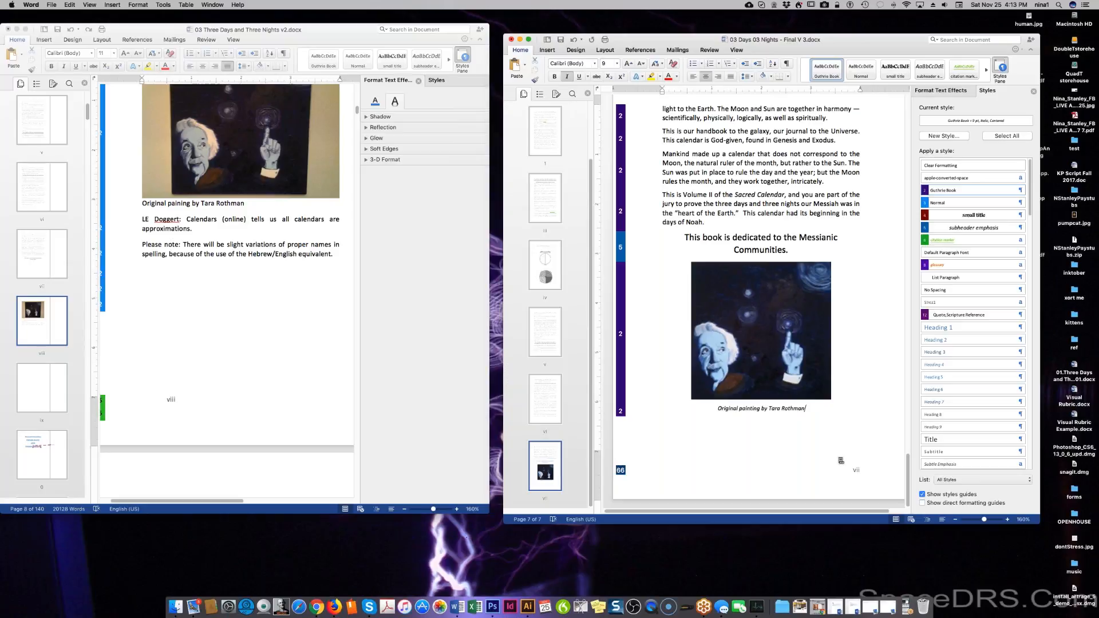
{"action": "left_click", "coordinate": [196, 246]}
{"action": "double_click", "coordinate": [192, 245]}
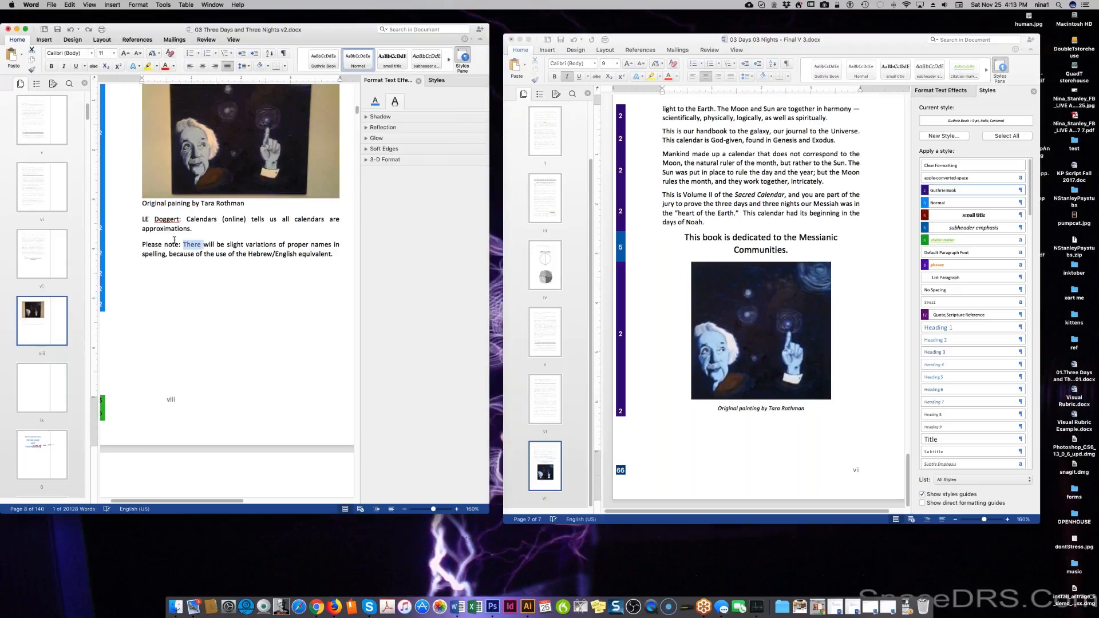
{"action": "left_click", "coordinate": [171, 245]}
{"action": "left_click_drag", "start_coordinate": [334, 255], "coordinate": [162, 252]}
{"action": "right_click", "coordinate": [162, 250]}
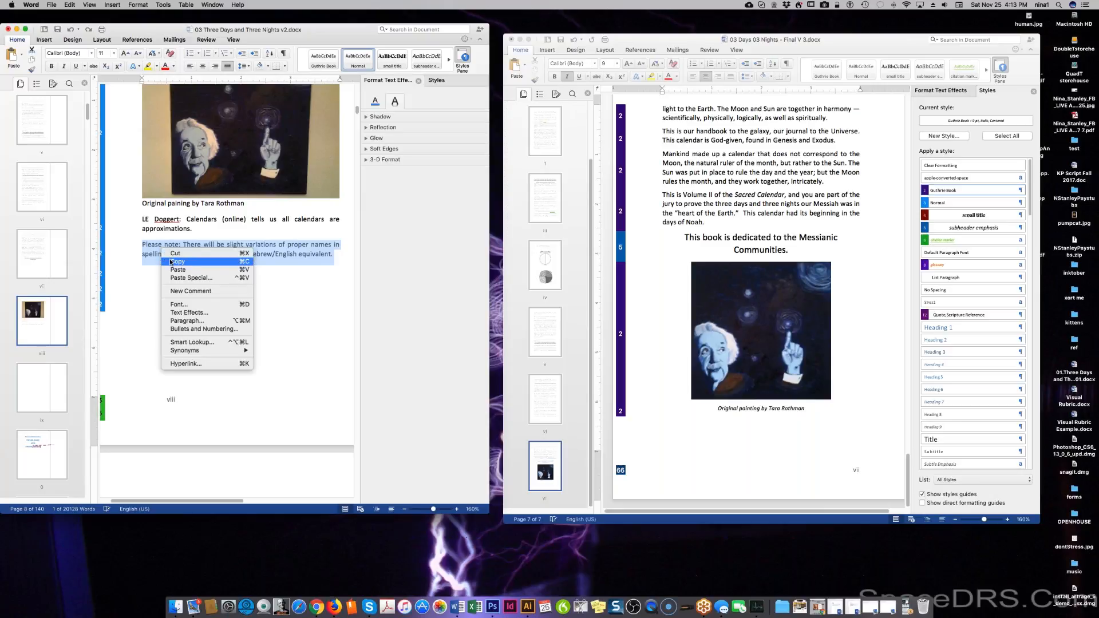
{"action": "left_click", "coordinate": [174, 262]}
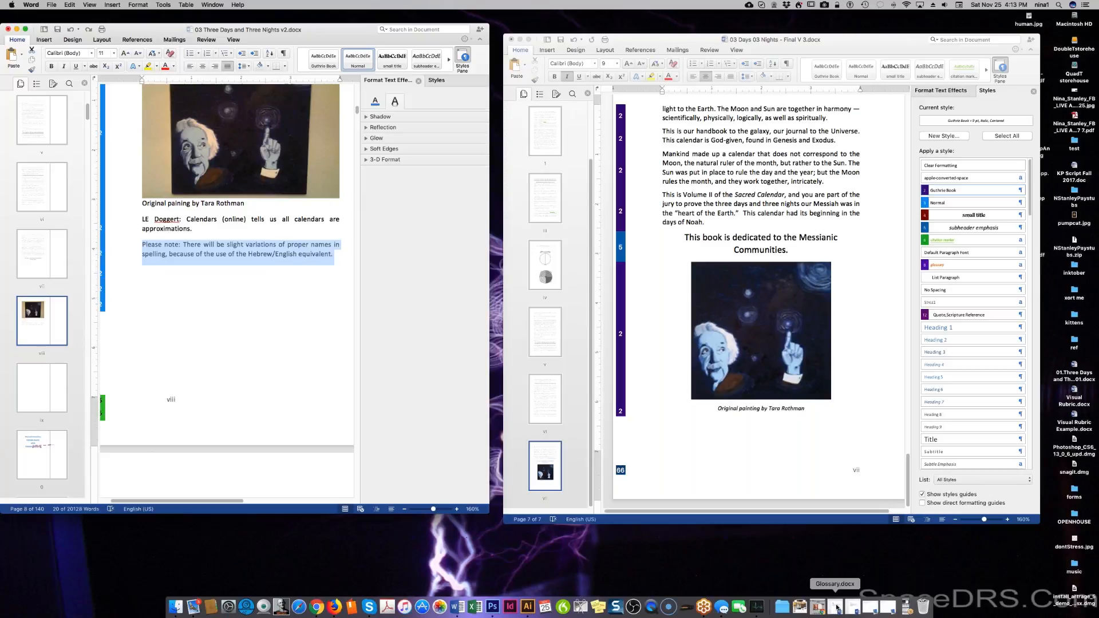
In CITATIONS.docx, add an empty line below the URL.
{"action": "left_click", "coordinate": [851, 608]}
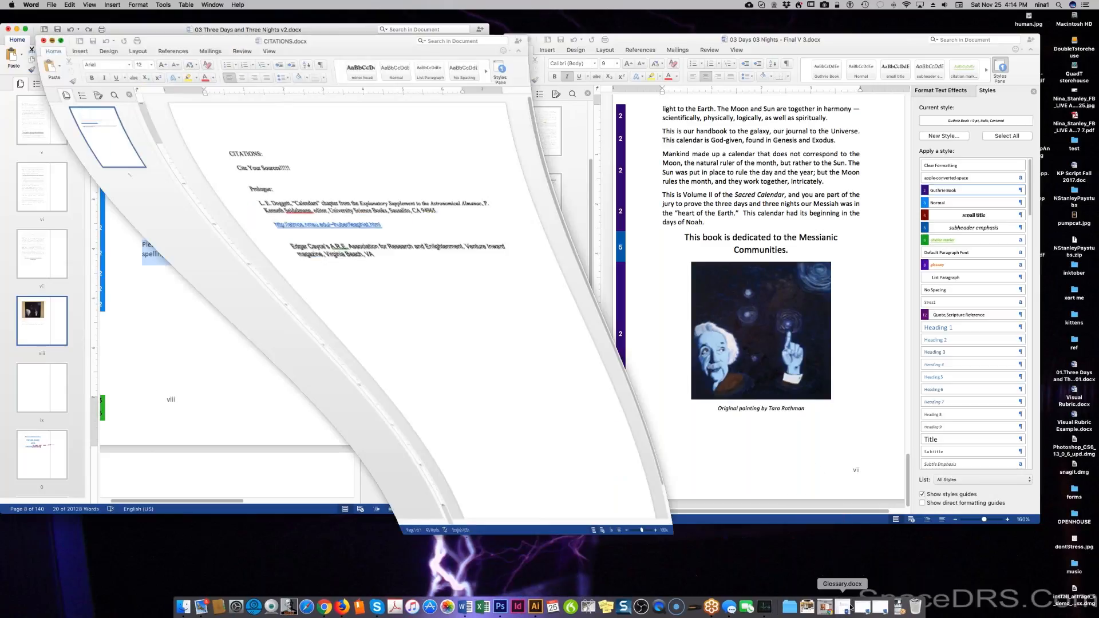
{"action": "left_click", "coordinate": [404, 211]}
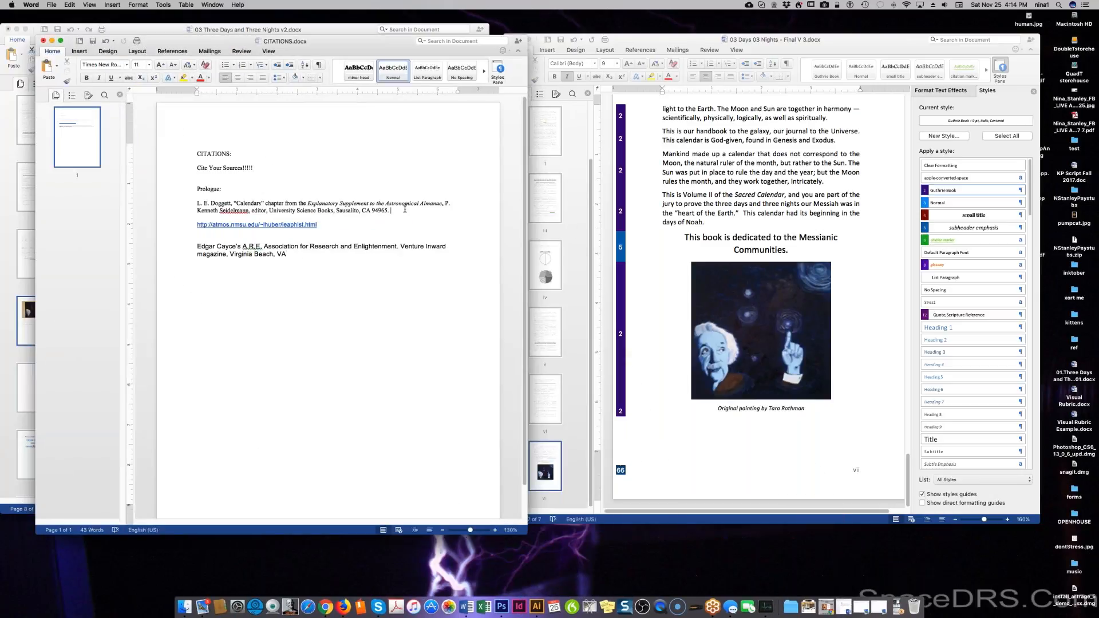
{"action": "left_click", "coordinate": [401, 232]}
{"action": "key", "text": "Return"}
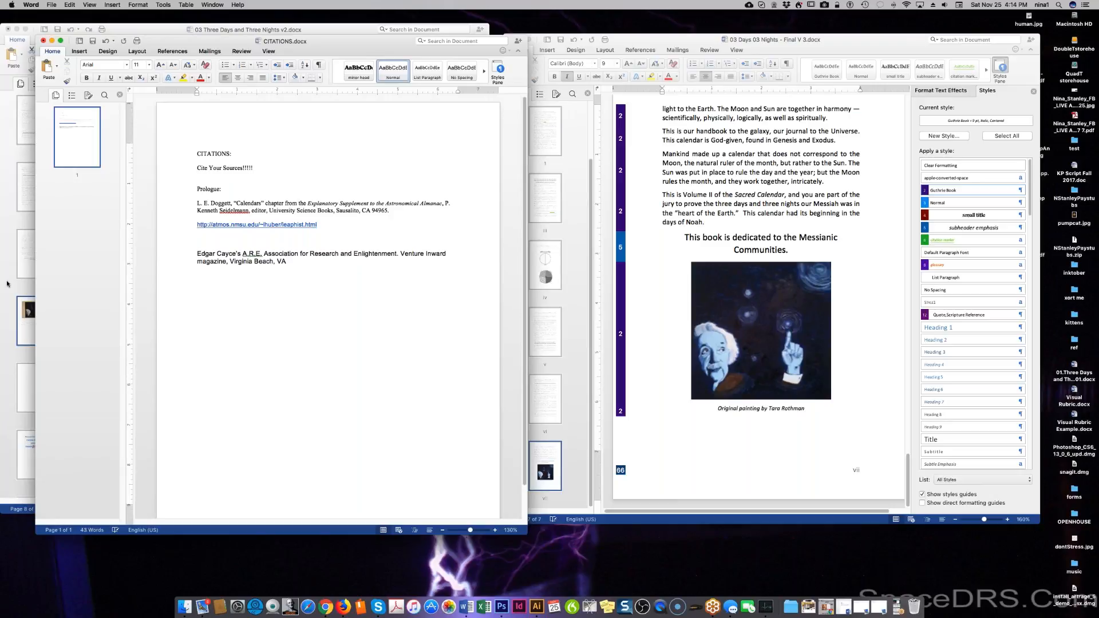
Copy both note paragraphs from the v2 document and paste them below the URL.
{"action": "left_click", "coordinate": [7, 284]}
{"action": "left_click", "coordinate": [213, 267]}
{"action": "left_click_drag", "start_coordinate": [341, 262], "coordinate": [131, 221]}
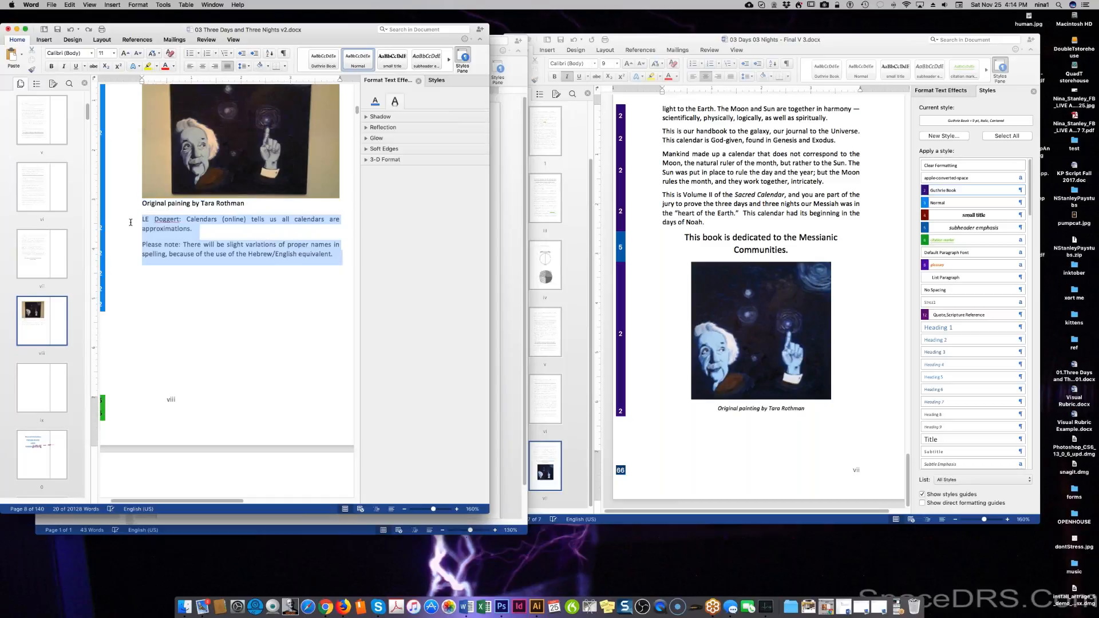
{"action": "right_click", "coordinate": [186, 236]}
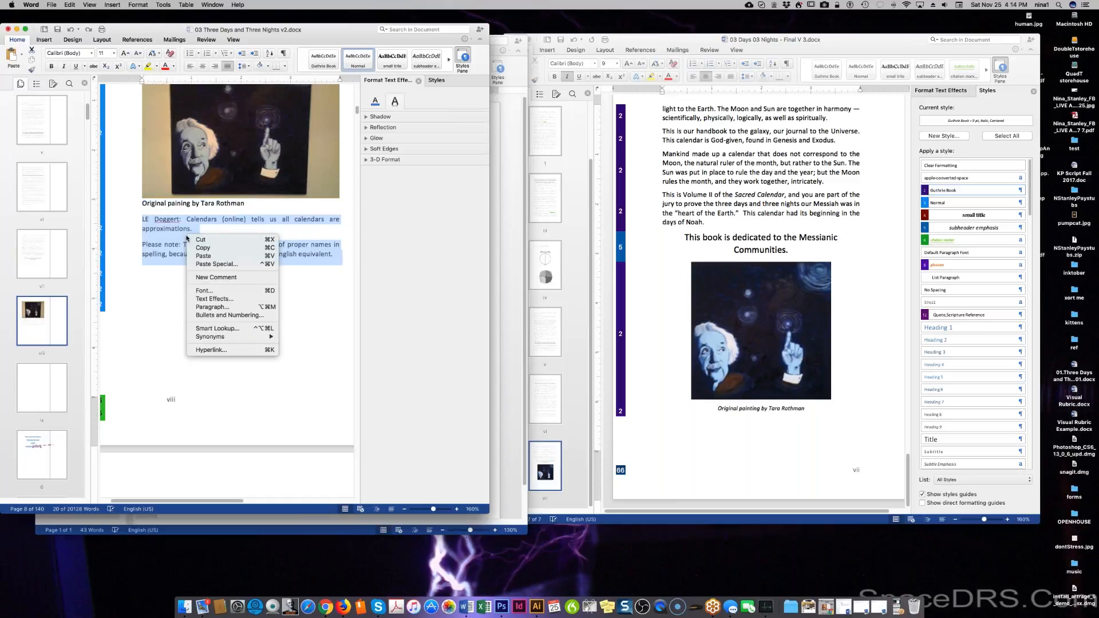
{"action": "left_click", "coordinate": [211, 248]}
{"action": "left_click", "coordinate": [511, 289]}
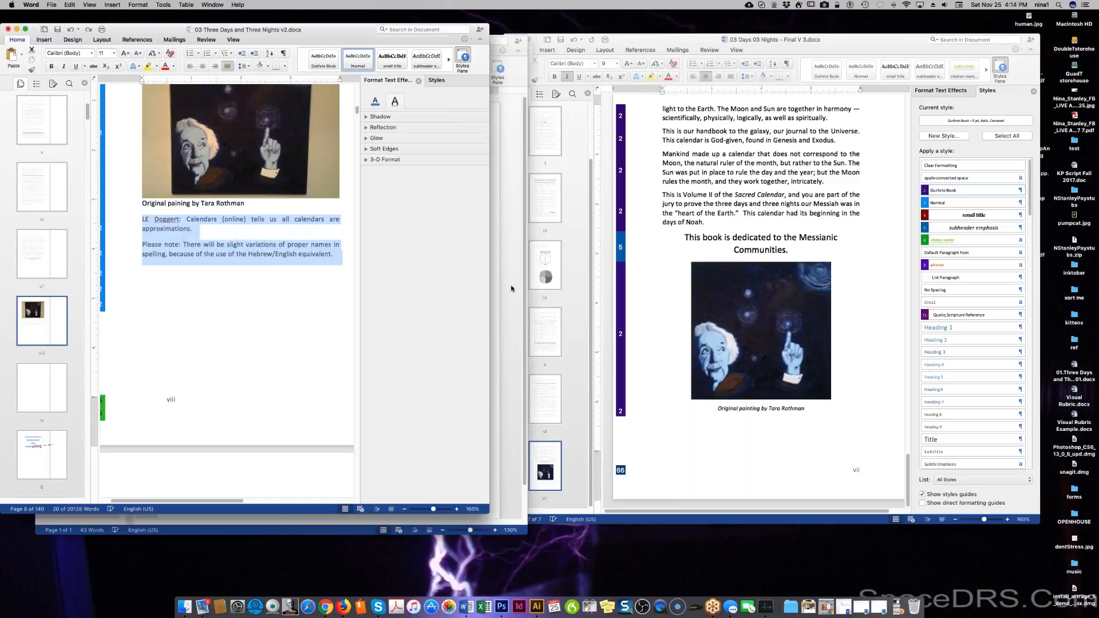
{"action": "key", "text": "super+v"}
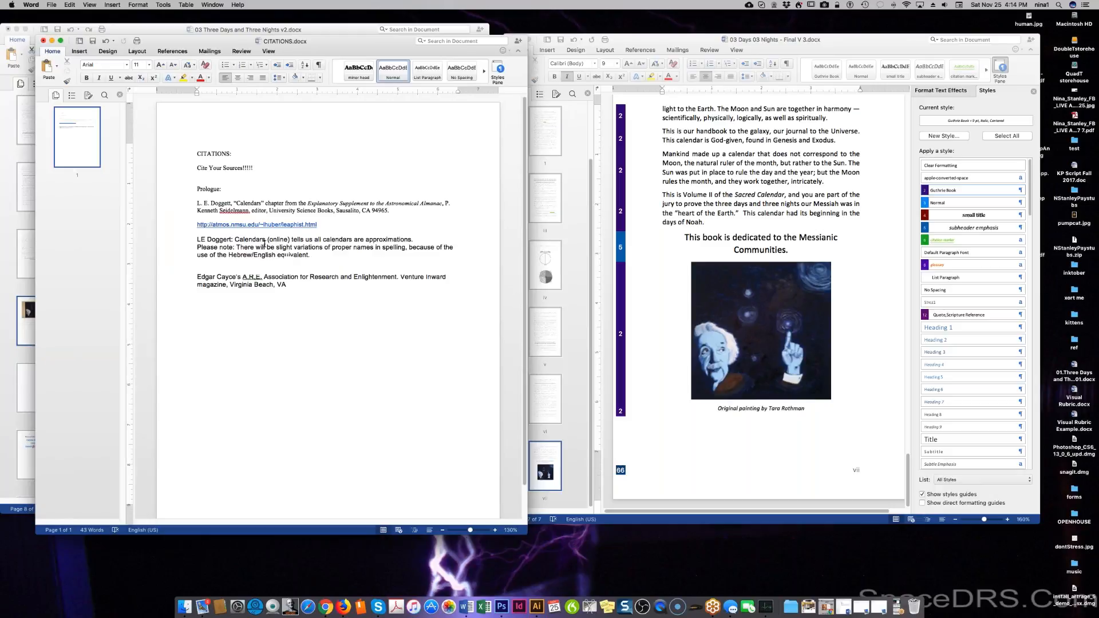
Correct the author's surname's last letter to 't', delete ': Calendars (online)', and split the notes.
{"action": "left_click", "coordinate": [229, 241]}
{"action": "key", "text": "BackSpace"}
{"action": "type", "text": "t"}
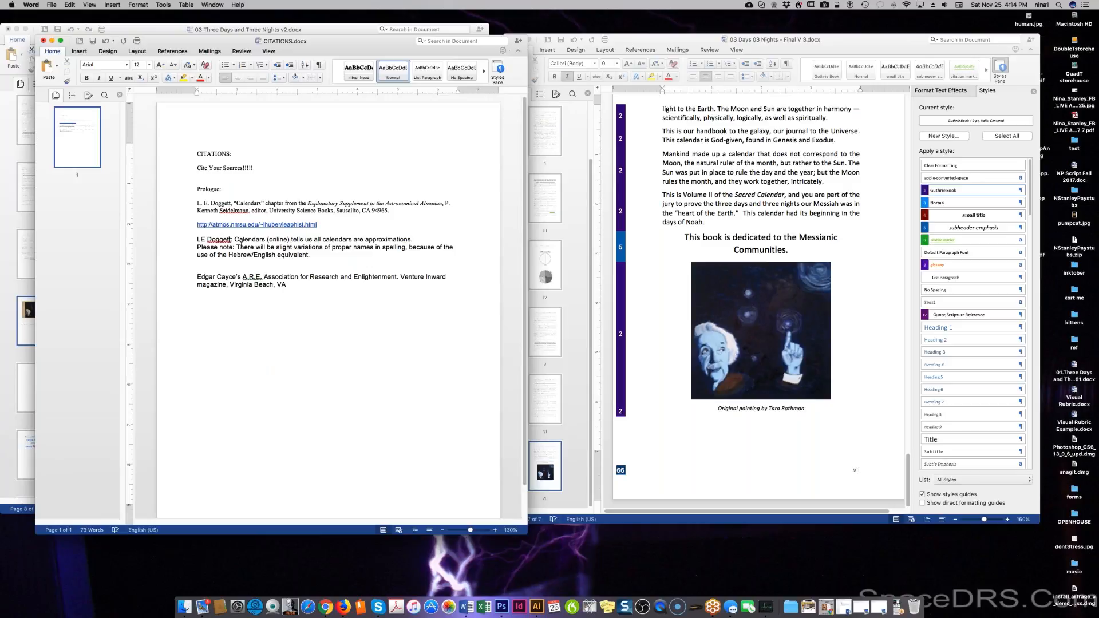
{"action": "left_click_drag", "start_coordinate": [230, 240], "coordinate": [290, 240]}
{"action": "key", "text": "BackSpace"}
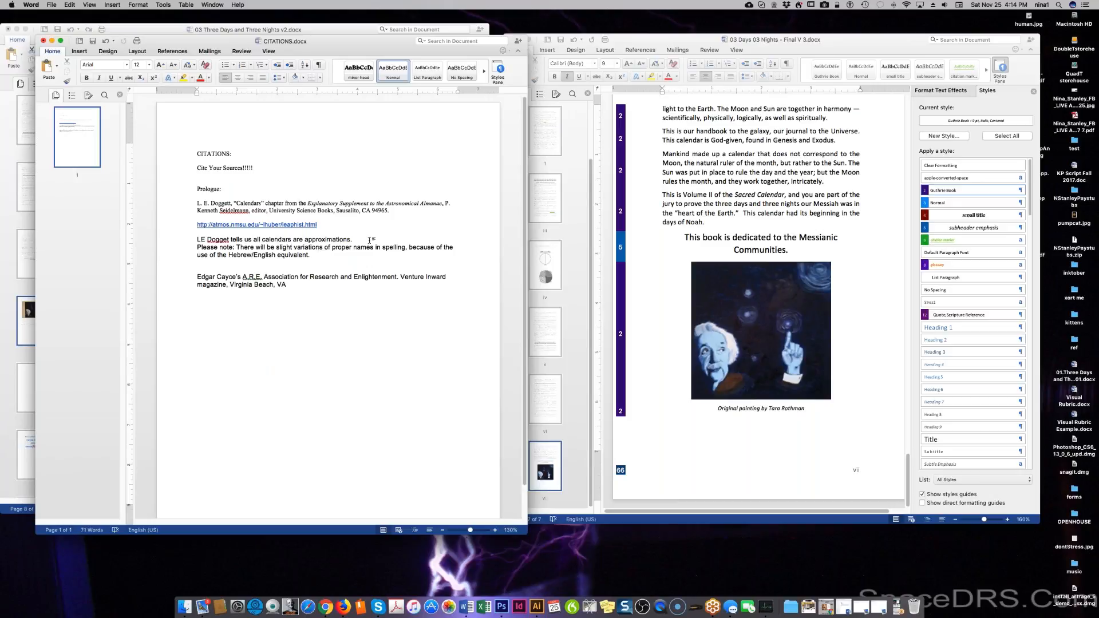
{"action": "key", "text": "Return"}
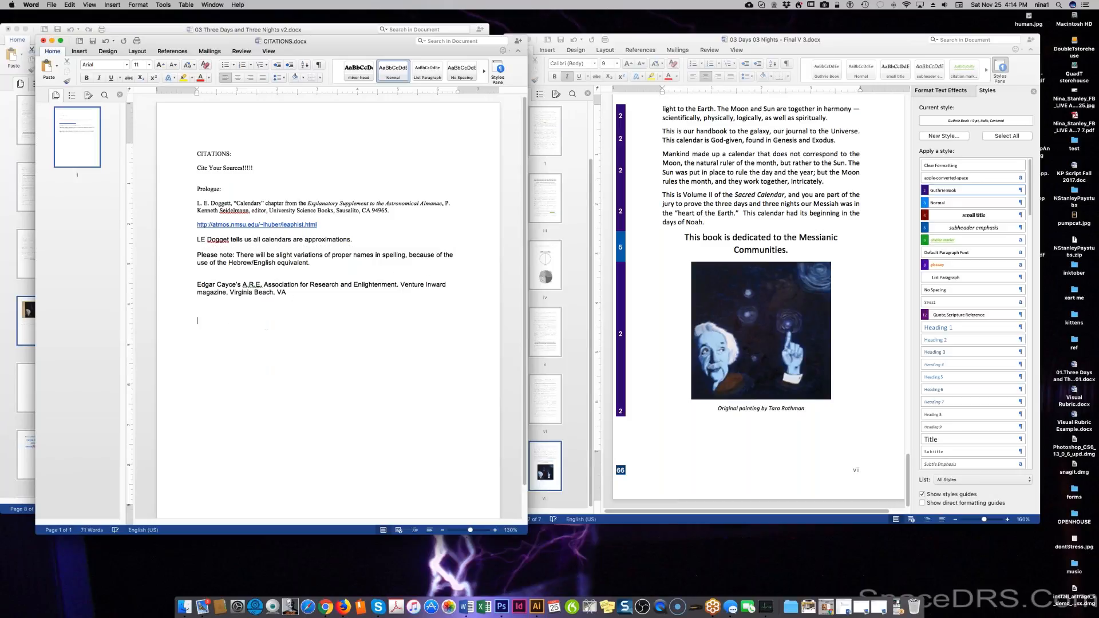
{"action": "left_click", "coordinate": [13, 138]}
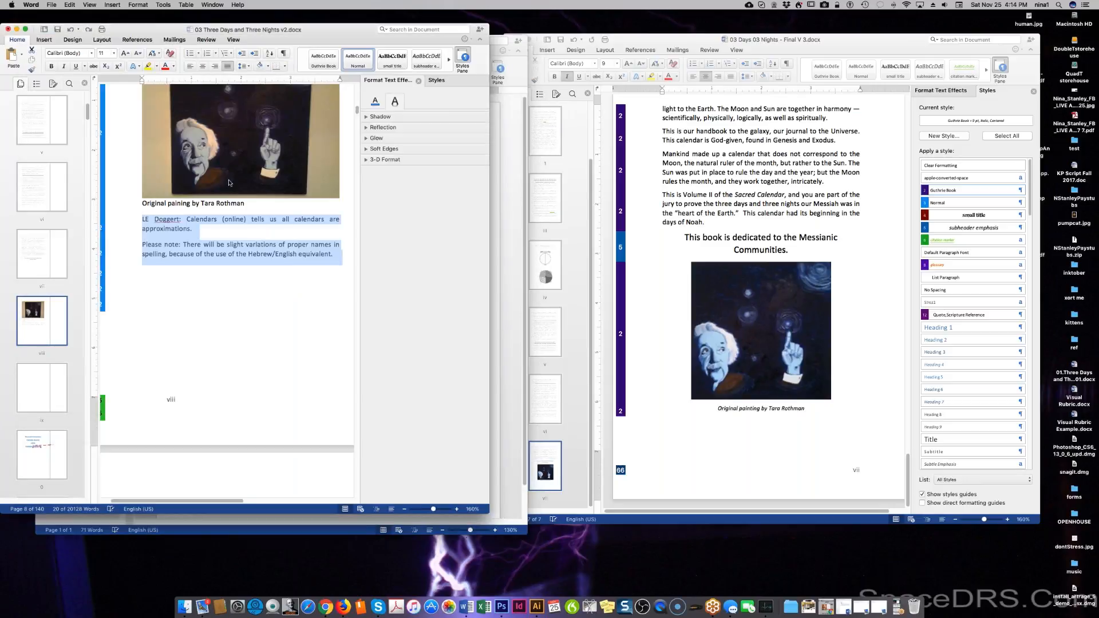
Scroll the v2 document to the title page and close the Format Text Effects pane.
{"action": "left_click", "coordinate": [737, 435]}
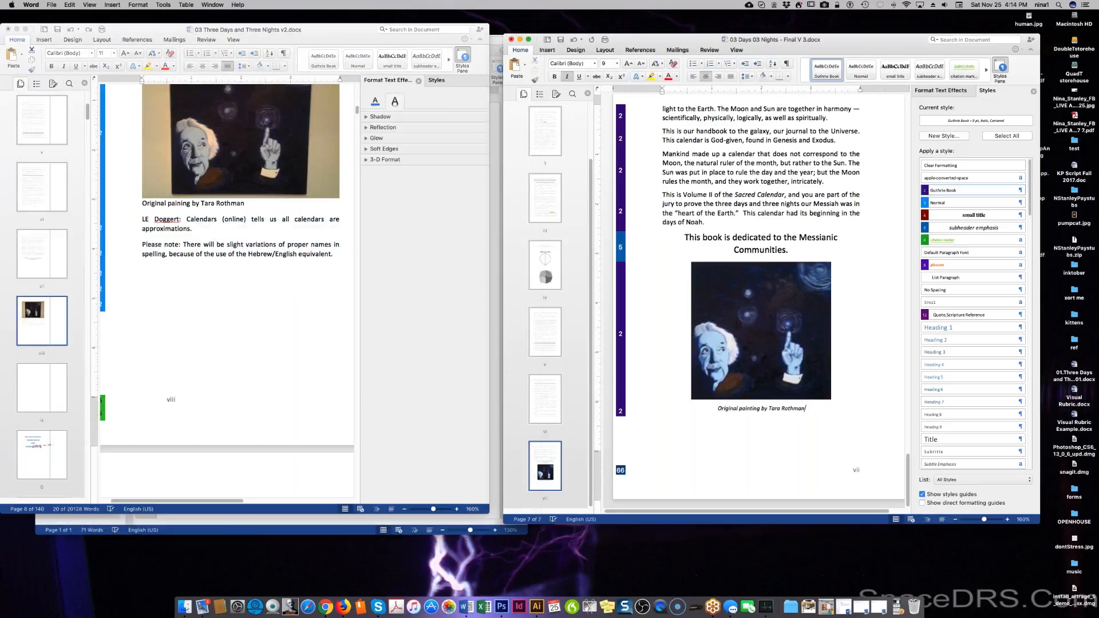
{"action": "scroll", "coordinate": [324, 458], "scroll_direction": "down", "scroll_amount": 5}
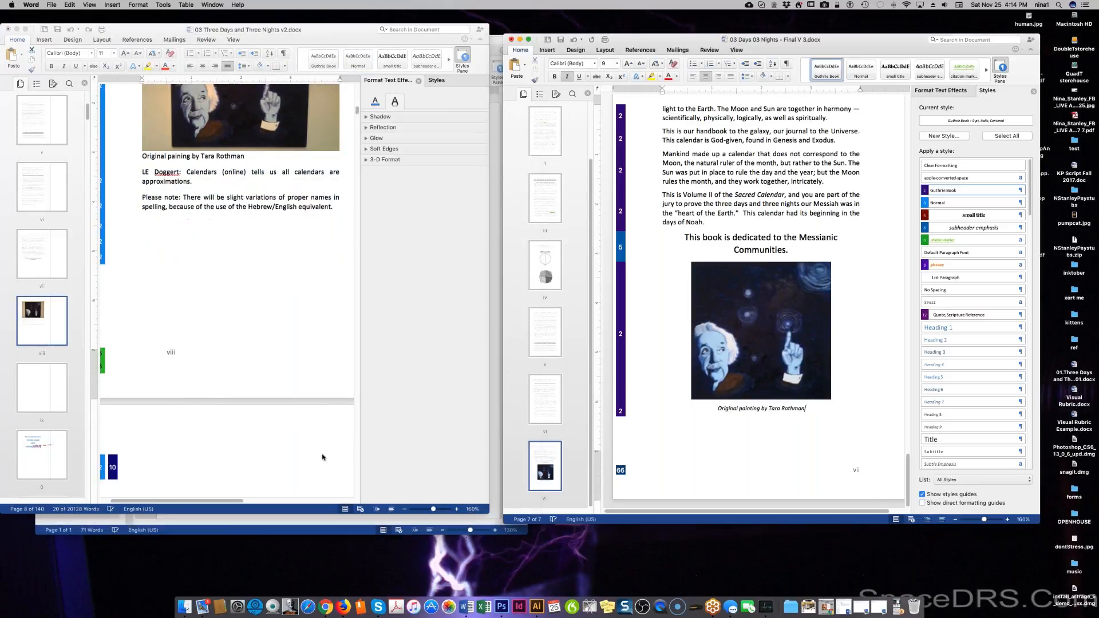
{"action": "scroll", "coordinate": [320, 456], "scroll_direction": "down", "scroll_amount": 10}
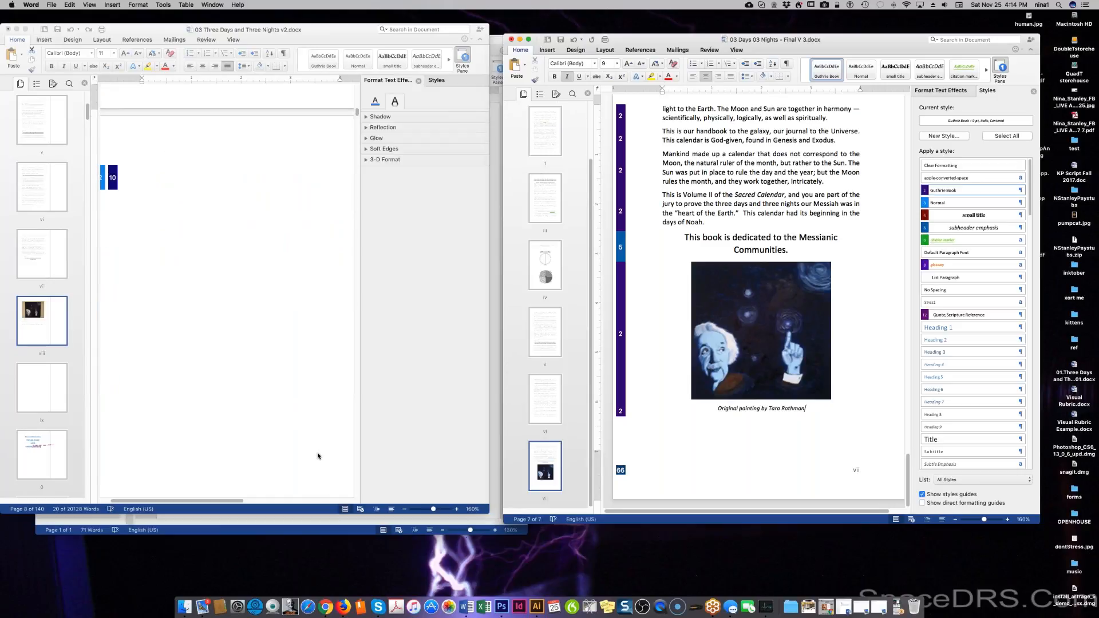
{"action": "scroll", "coordinate": [318, 456], "scroll_direction": "down", "scroll_amount": 10}
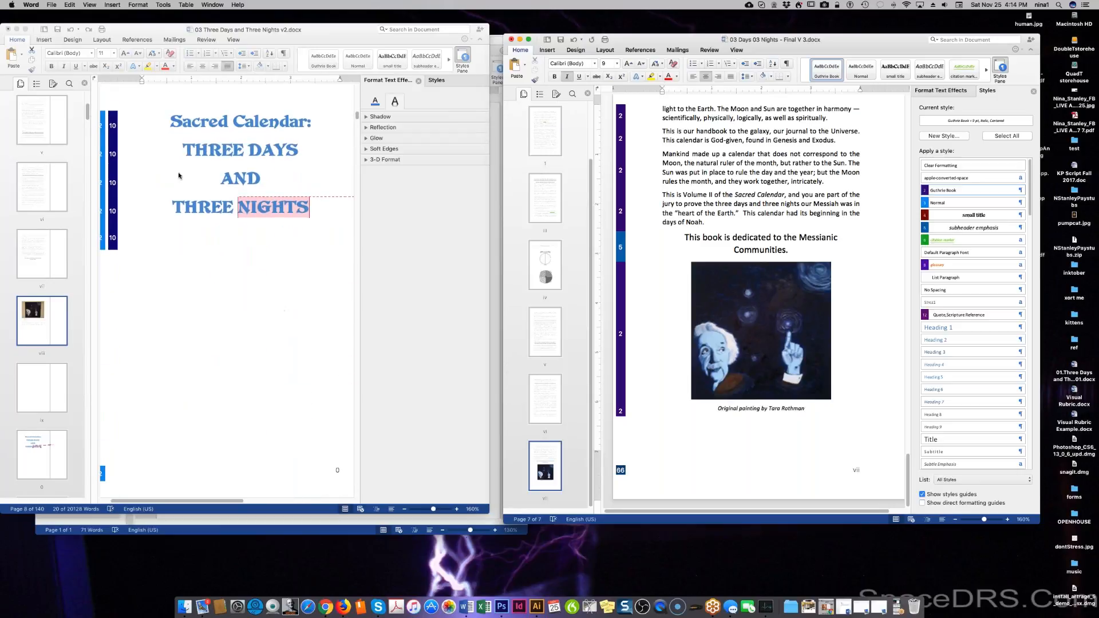
{"action": "left_click", "coordinate": [178, 175]}
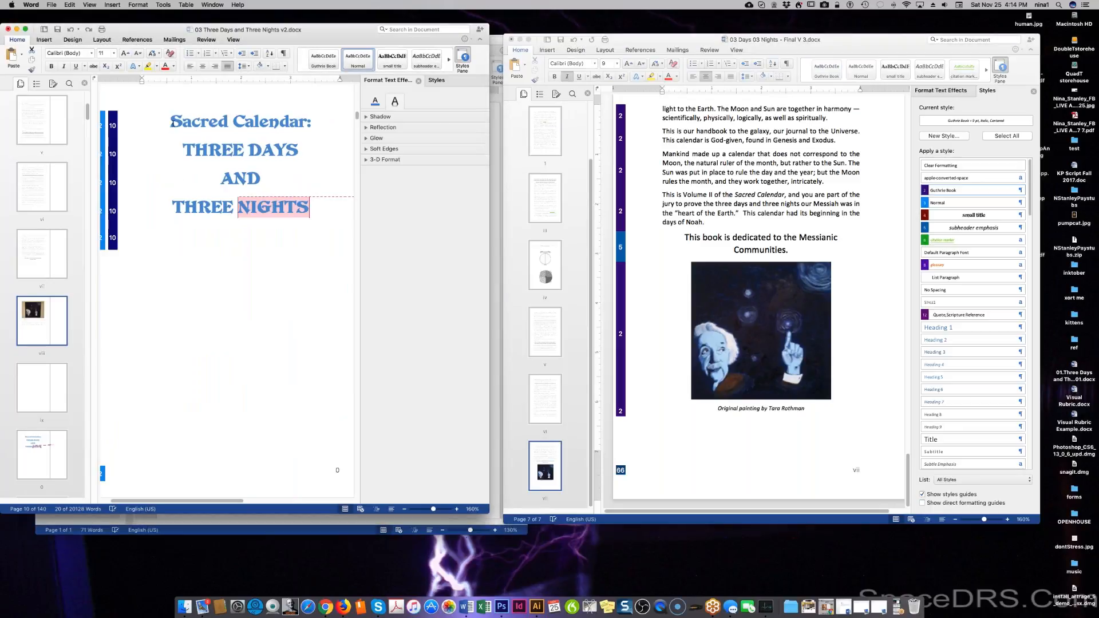
{"action": "left_click", "coordinate": [285, 208]}
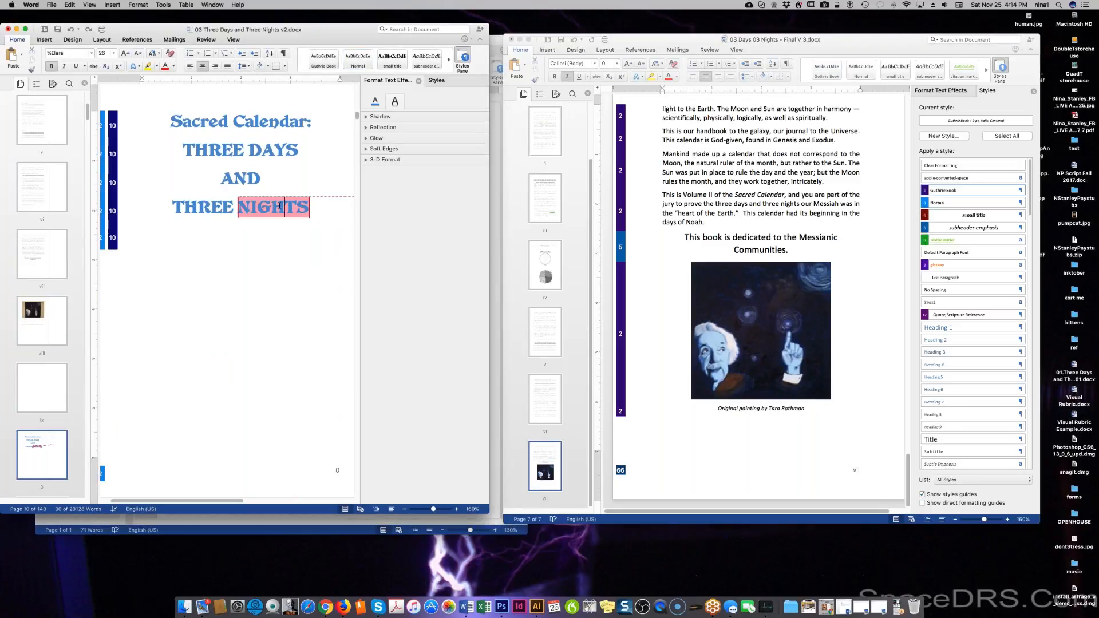
{"action": "left_click", "coordinate": [418, 81]}
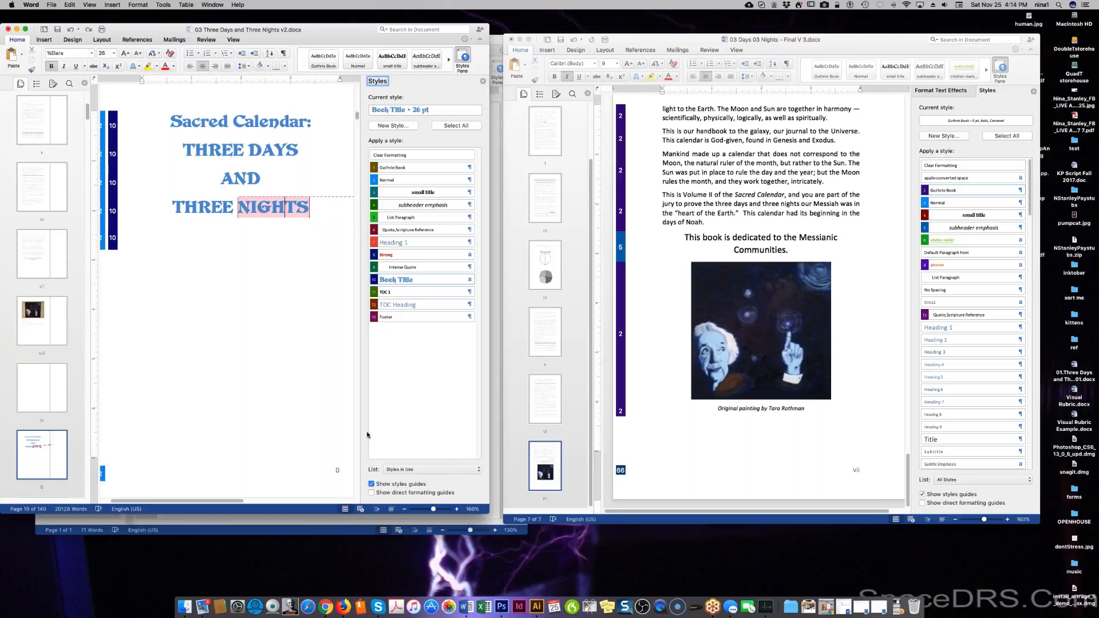
Reject the tracked formatting change on the title word 'NIGHTS'.
{"action": "double_click", "coordinate": [273, 207]}
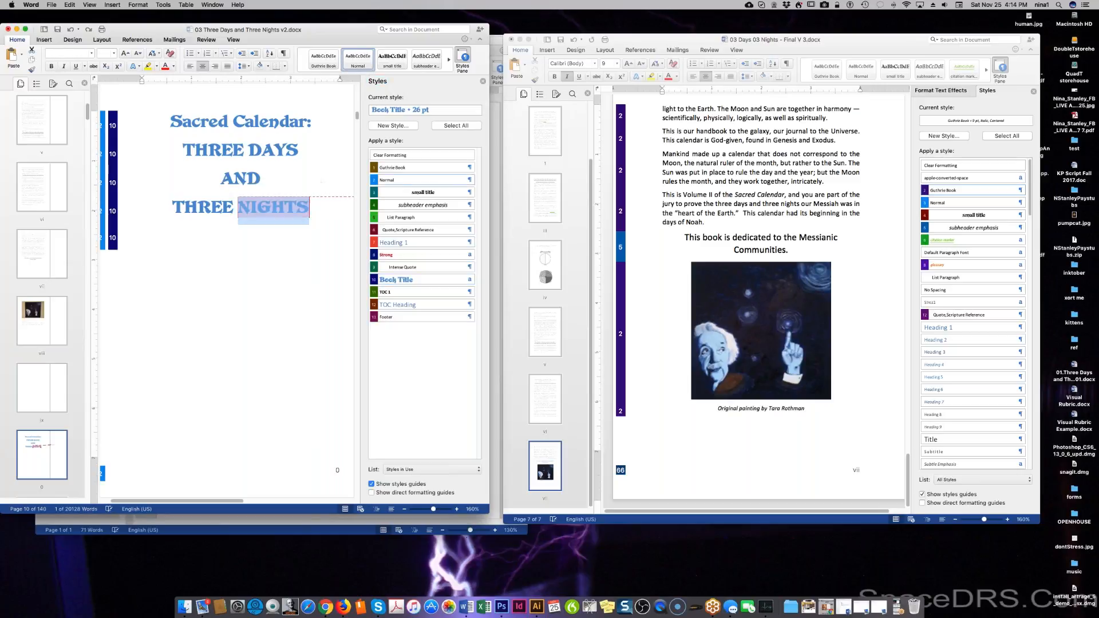
{"action": "left_click", "coordinate": [206, 40]}
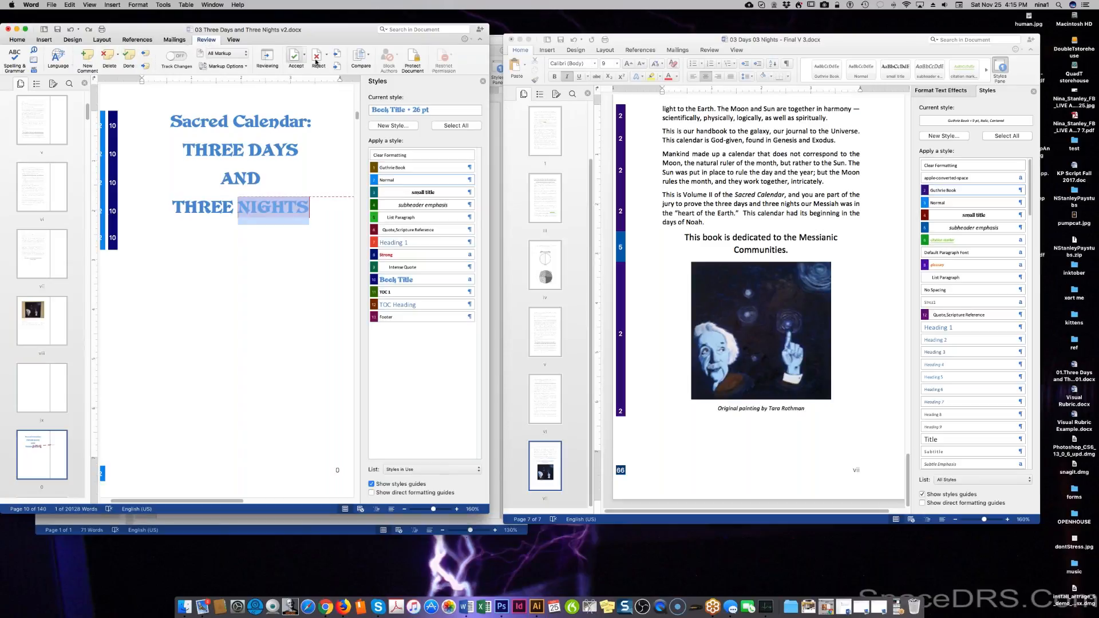
{"action": "left_click", "coordinate": [241, 233]}
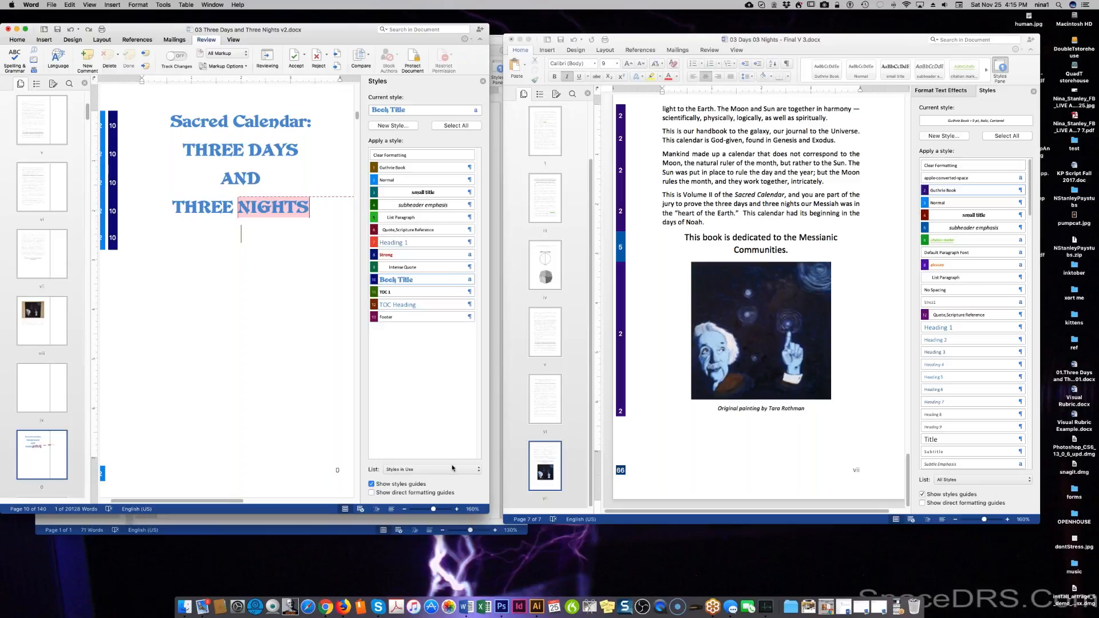
{"action": "left_click", "coordinate": [844, 478]}
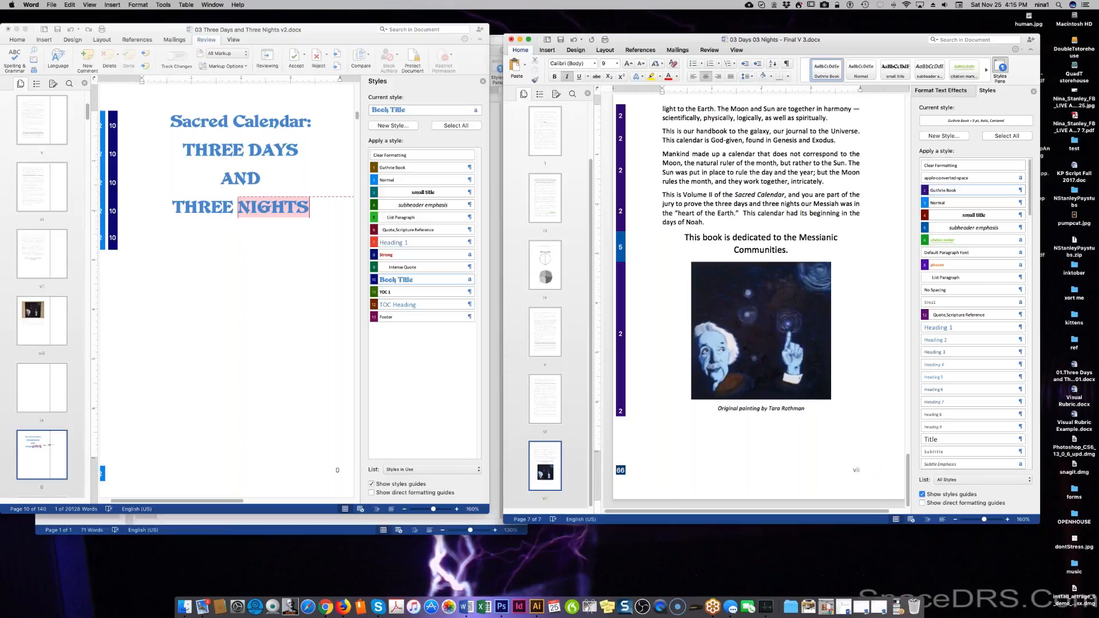
Insert a page break after the caption and apply Book Title style on the new blank page.
{"action": "left_click", "coordinate": [549, 50]}
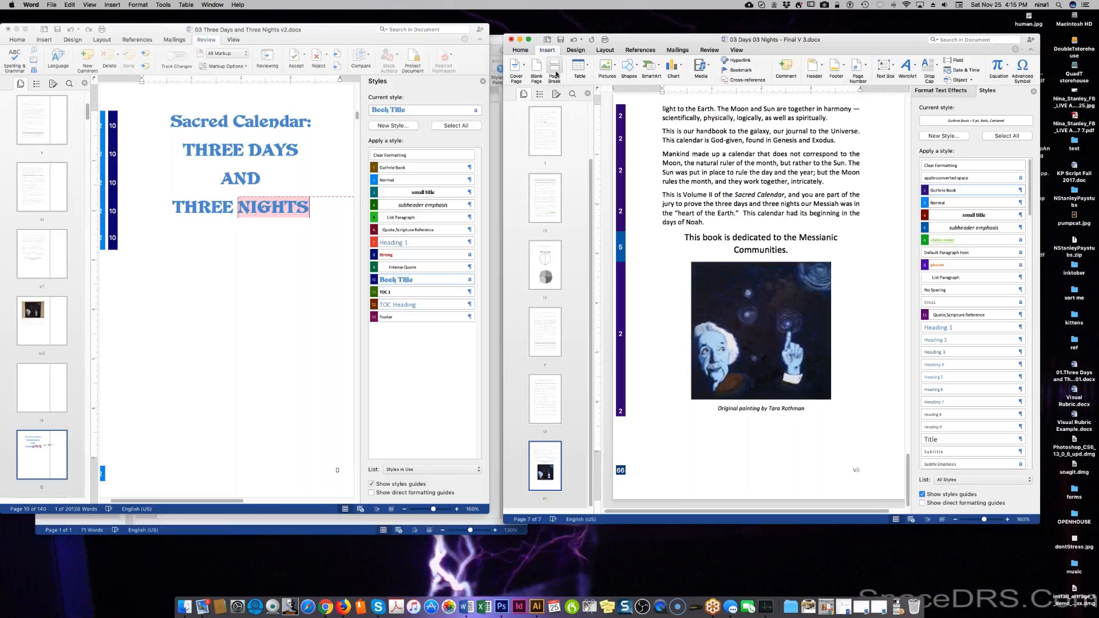
{"action": "left_click", "coordinate": [556, 71]}
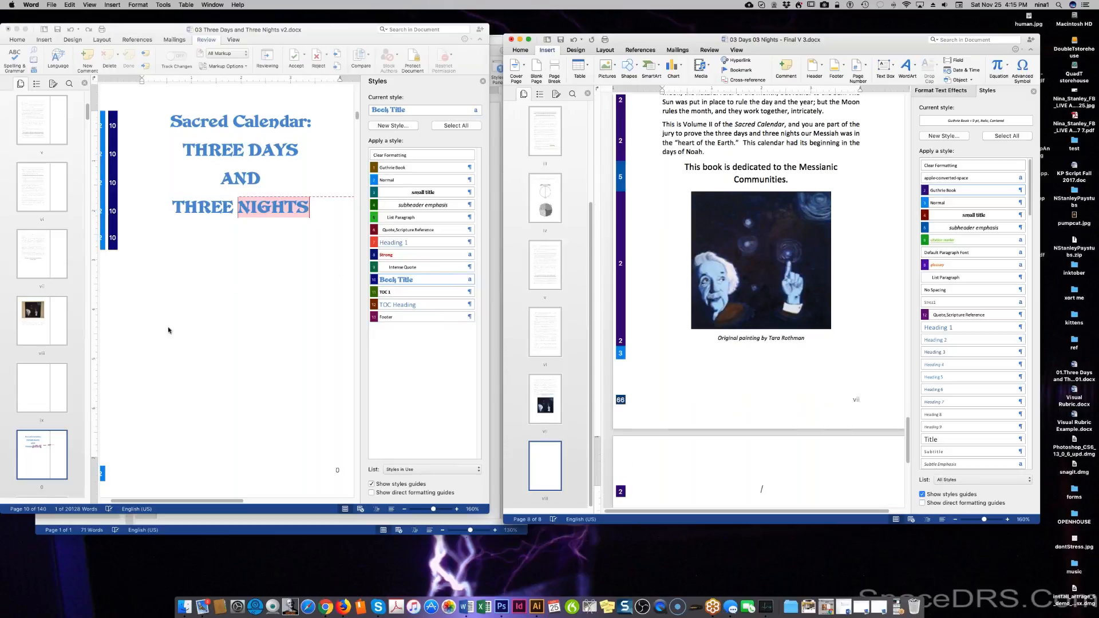
{"action": "scroll", "coordinate": [149, 358], "scroll_direction": "down", "scroll_amount": 10}
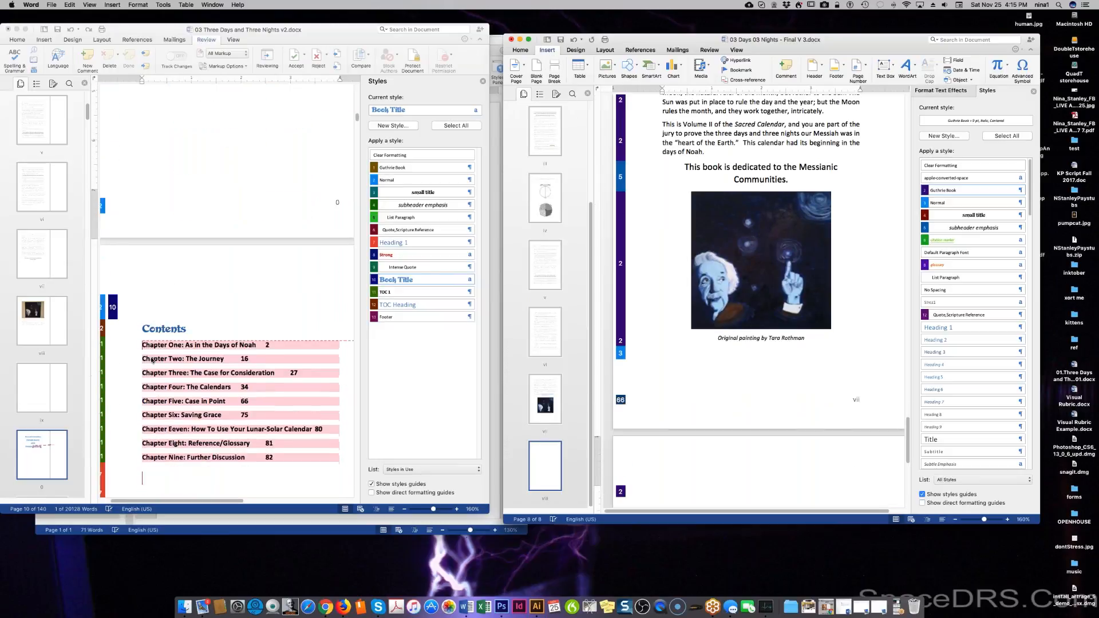
{"action": "scroll", "coordinate": [167, 295], "scroll_direction": "up", "scroll_amount": 10}
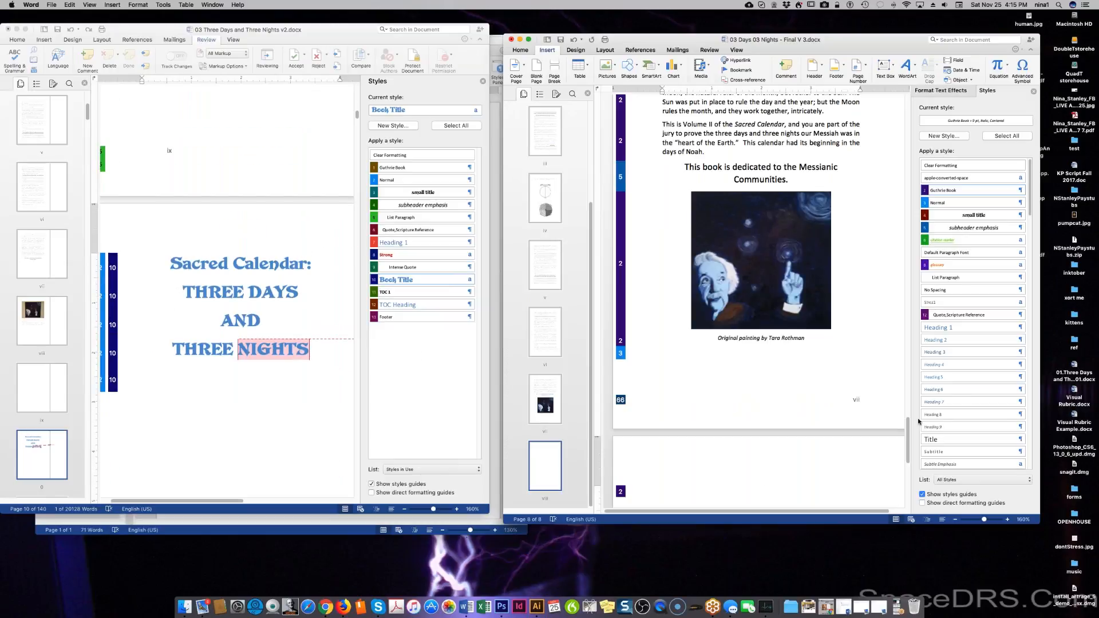
{"action": "scroll", "coordinate": [975, 369], "scroll_direction": "down", "scroll_amount": 8}
{"action": "scroll", "coordinate": [973, 378], "scroll_direction": "down", "scroll_amount": 2}
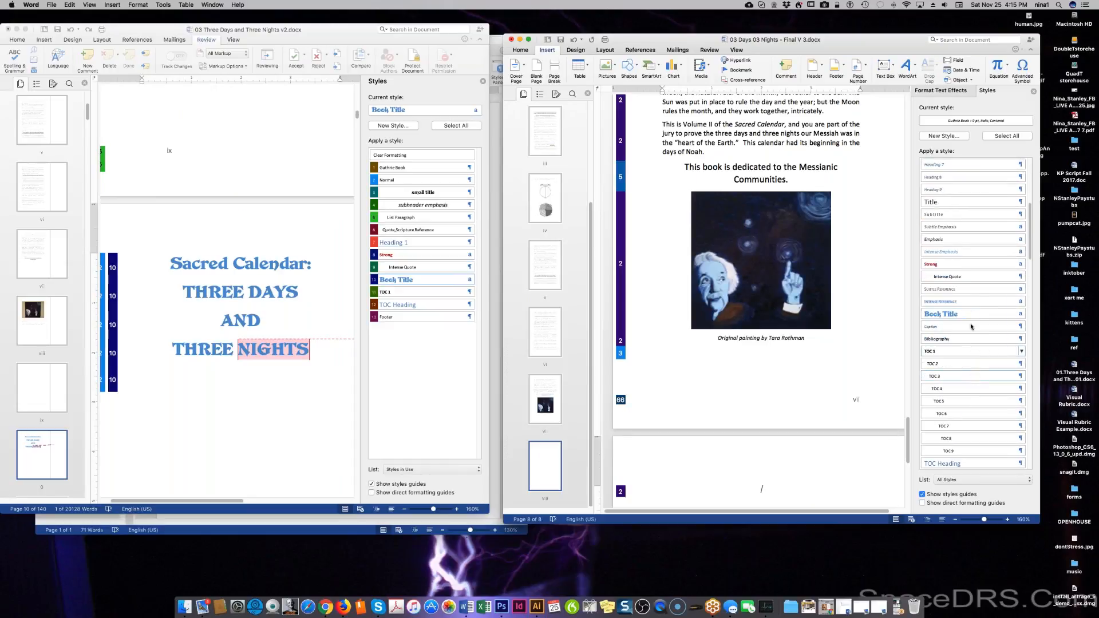
{"action": "left_click", "coordinate": [969, 315]}
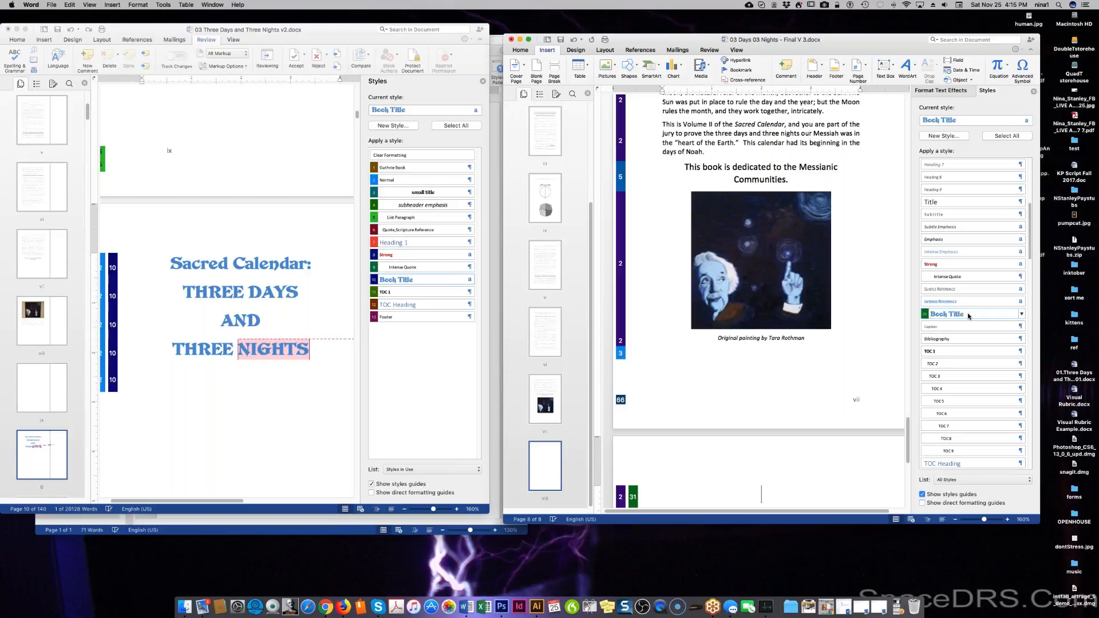
{"action": "scroll", "coordinate": [974, 184], "scroll_direction": "up", "scroll_amount": 5}
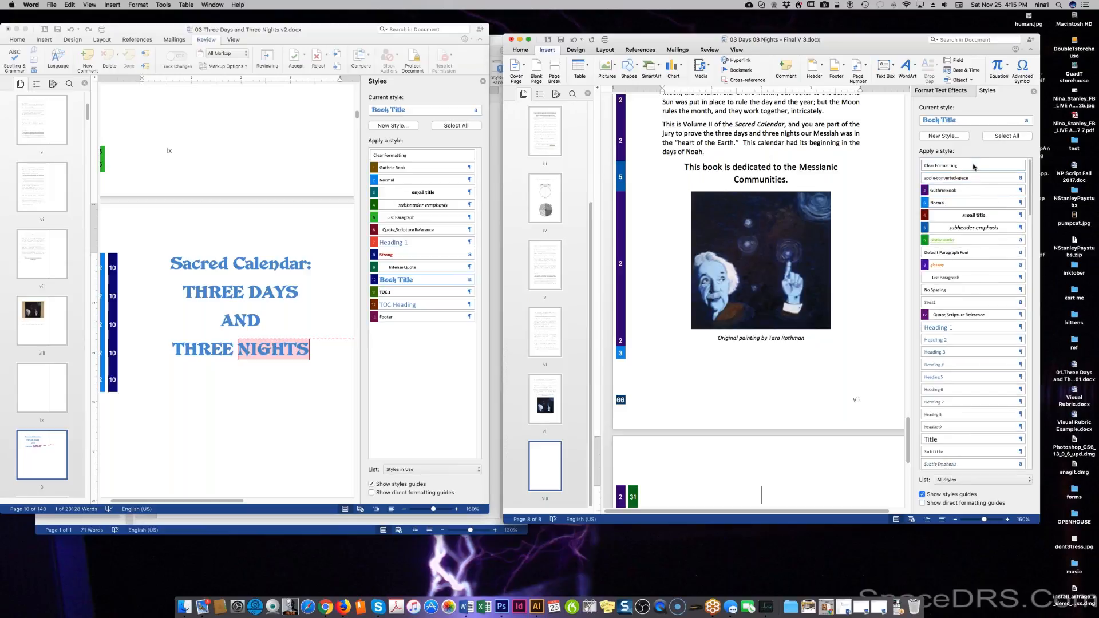
{"action": "left_click", "coordinate": [975, 166]}
{"action": "scroll", "coordinate": [953, 412], "scroll_direction": "down", "scroll_amount": 5}
{"action": "left_click", "coordinate": [954, 411]}
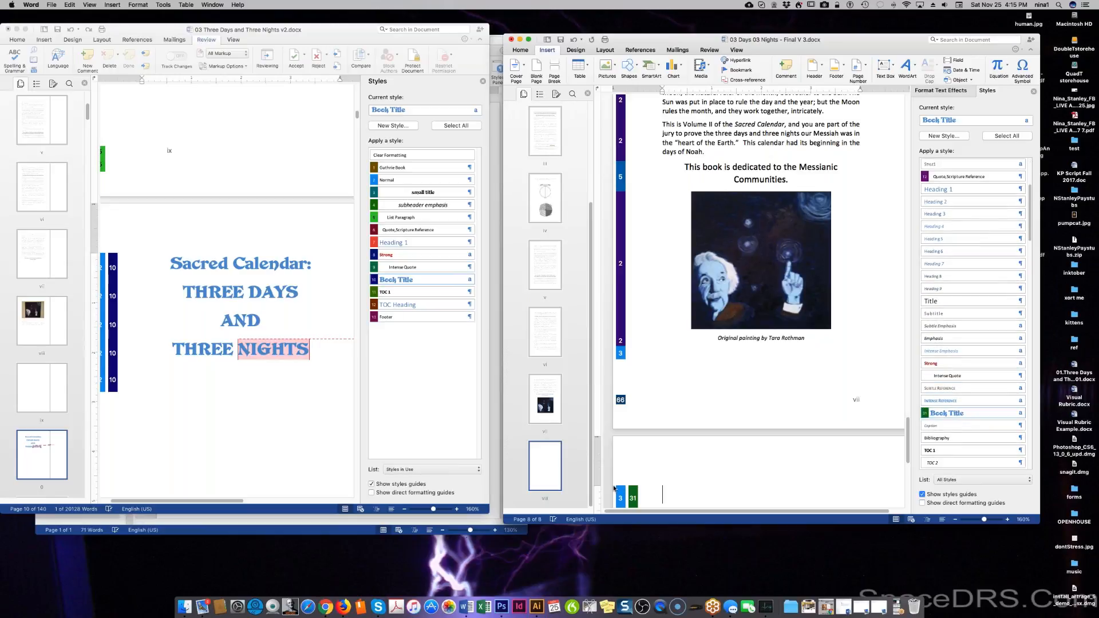
Copy the Sacred Calendar title from the v2 document and paste it onto the blank page.
{"action": "left_click", "coordinate": [301, 347]}
{"action": "left_click", "coordinate": [131, 283], "text": "shift"}
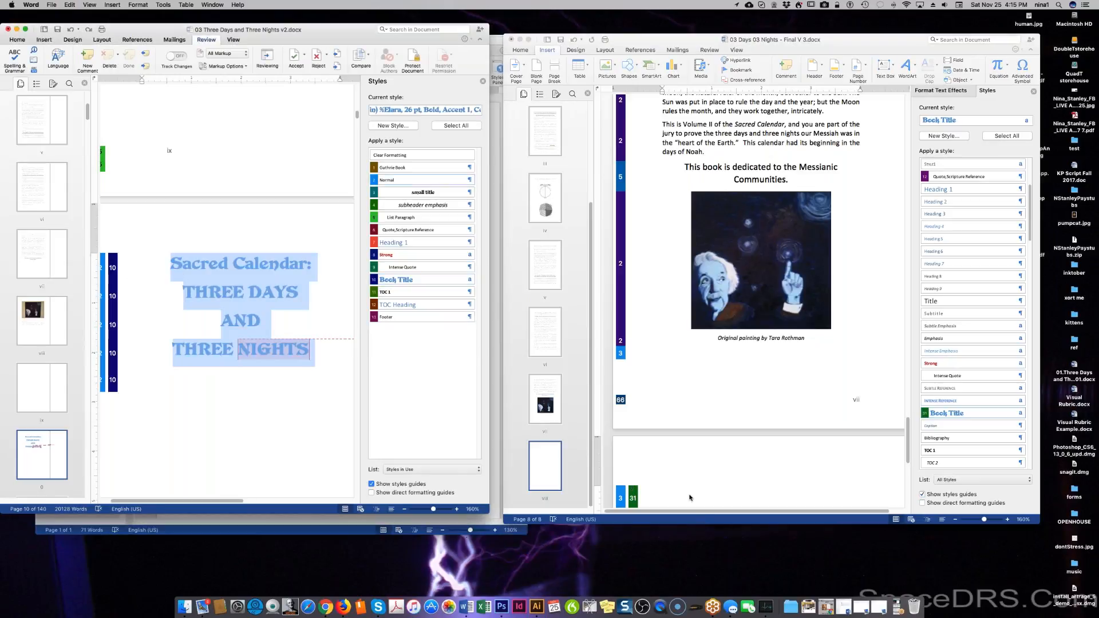
{"action": "left_click", "coordinate": [762, 493]}
{"action": "scroll", "coordinate": [761, 493], "scroll_direction": "down", "scroll_amount": 1}
{"action": "scroll", "coordinate": [780, 421], "scroll_direction": "down", "scroll_amount": 5}
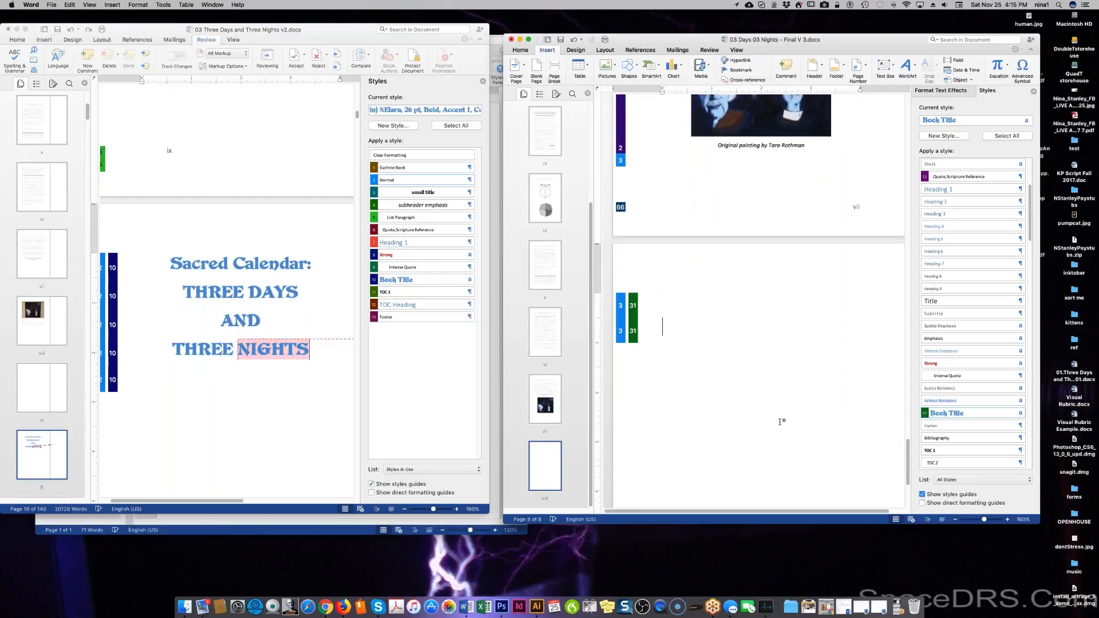
{"action": "type", "text": "Sacred Calendar: THREE DAYS AND THREE NIGHTS"}
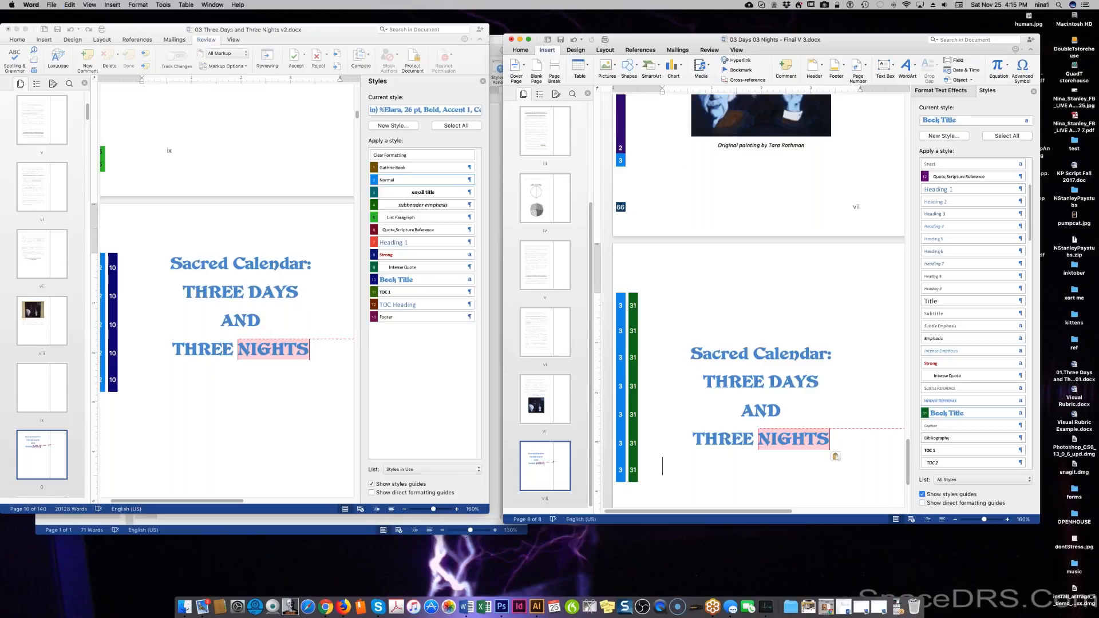
{"action": "left_click_drag", "start_coordinate": [746, 511], "coordinate": [862, 512]}
Delete the comment on 'NIGHTS' along with its empty reply.
{"action": "left_click", "coordinate": [837, 424]}
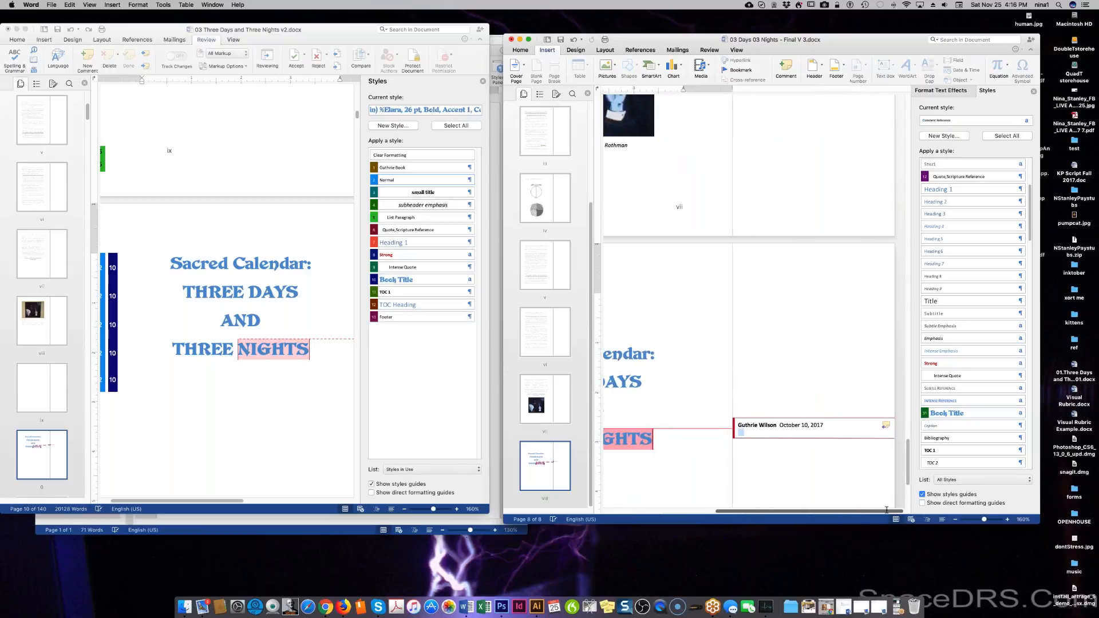
{"action": "left_click", "coordinate": [886, 425]}
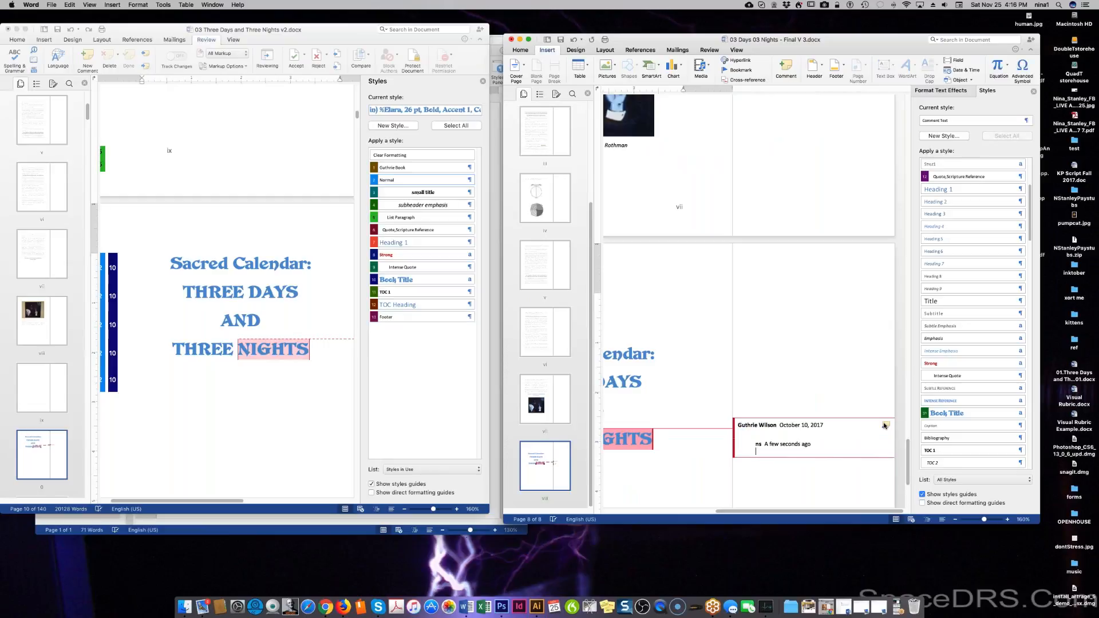
{"action": "right_click", "coordinate": [836, 445]}
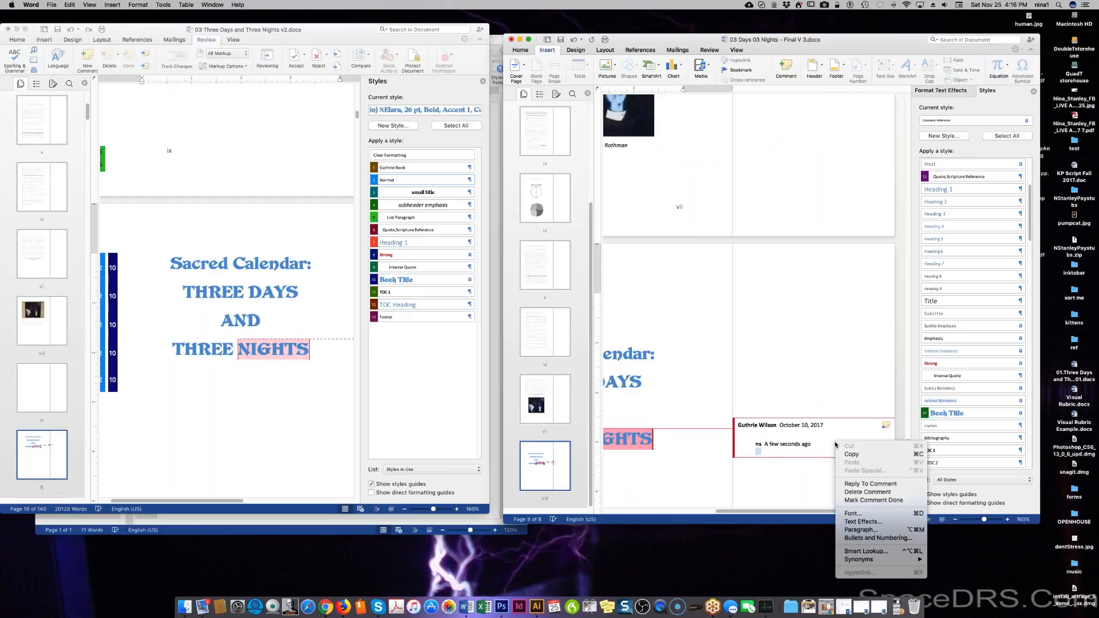
{"action": "left_click", "coordinate": [865, 493]}
{"action": "right_click", "coordinate": [775, 428]}
{"action": "left_click", "coordinate": [802, 477]}
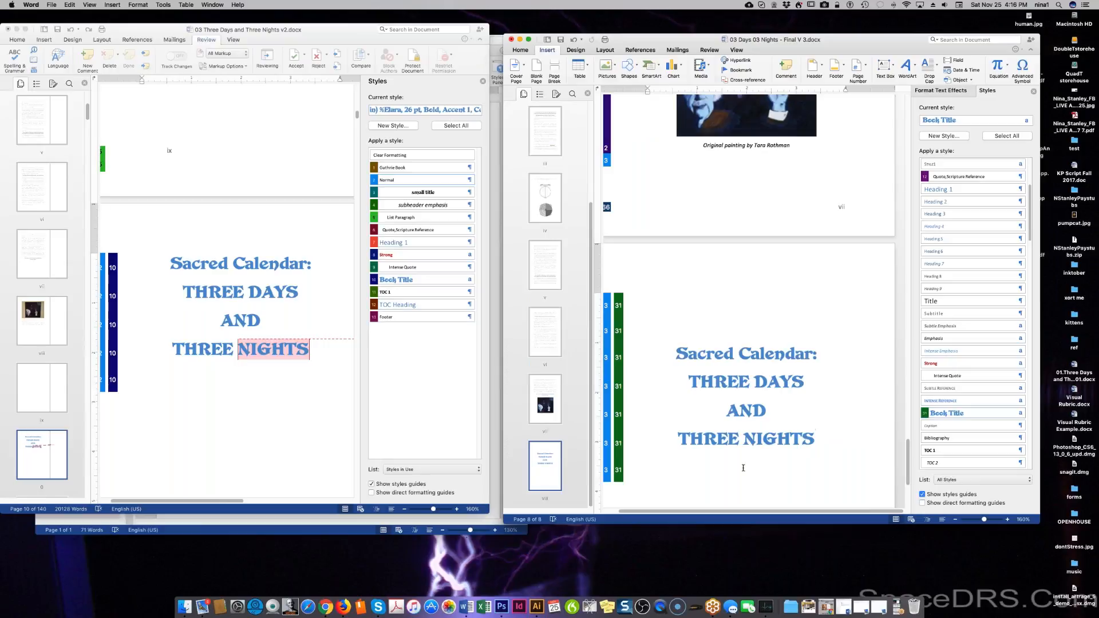
Modify the Book Title style's font colour to black (Text 1) so the title turns black.
{"action": "left_click_drag", "start_coordinate": [708, 359], "coordinate": [830, 439]}
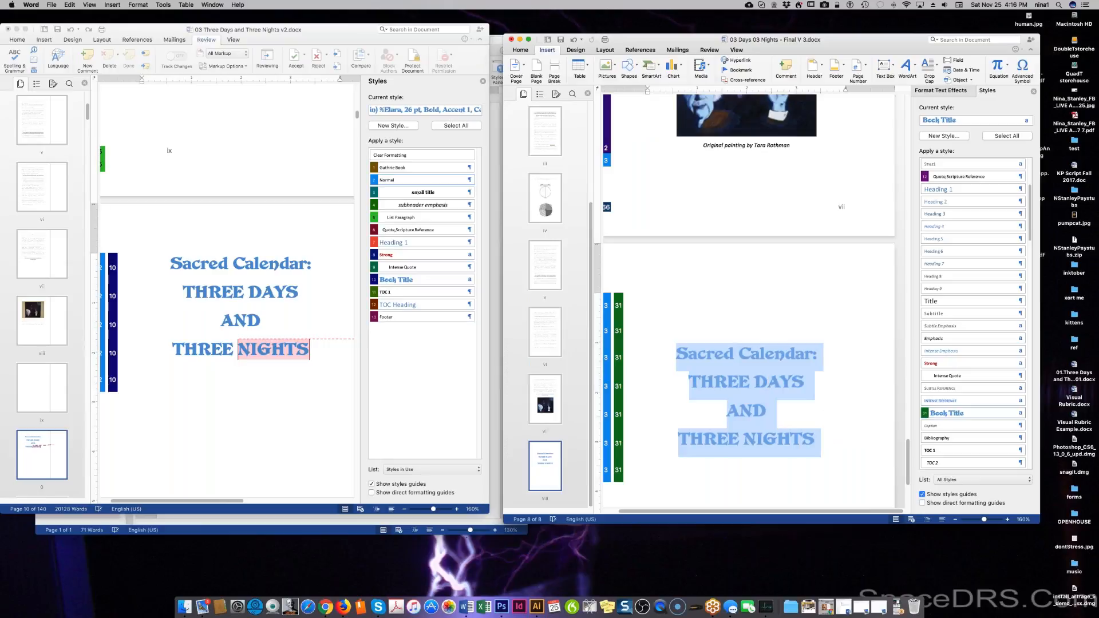
{"action": "left_click", "coordinate": [1017, 410]}
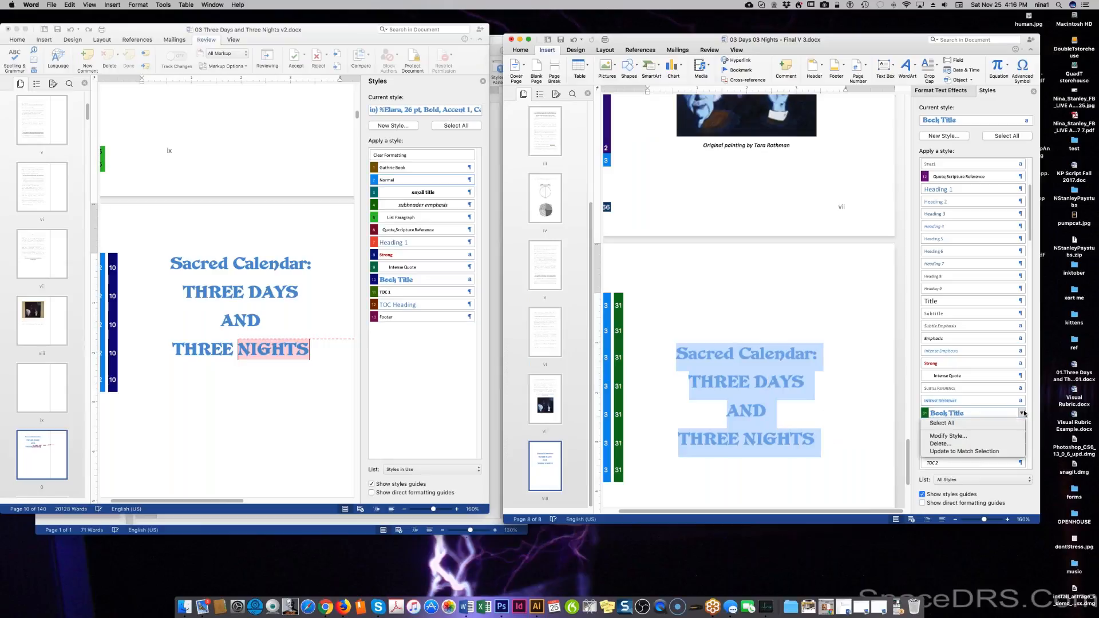
{"action": "left_click", "coordinate": [991, 435]}
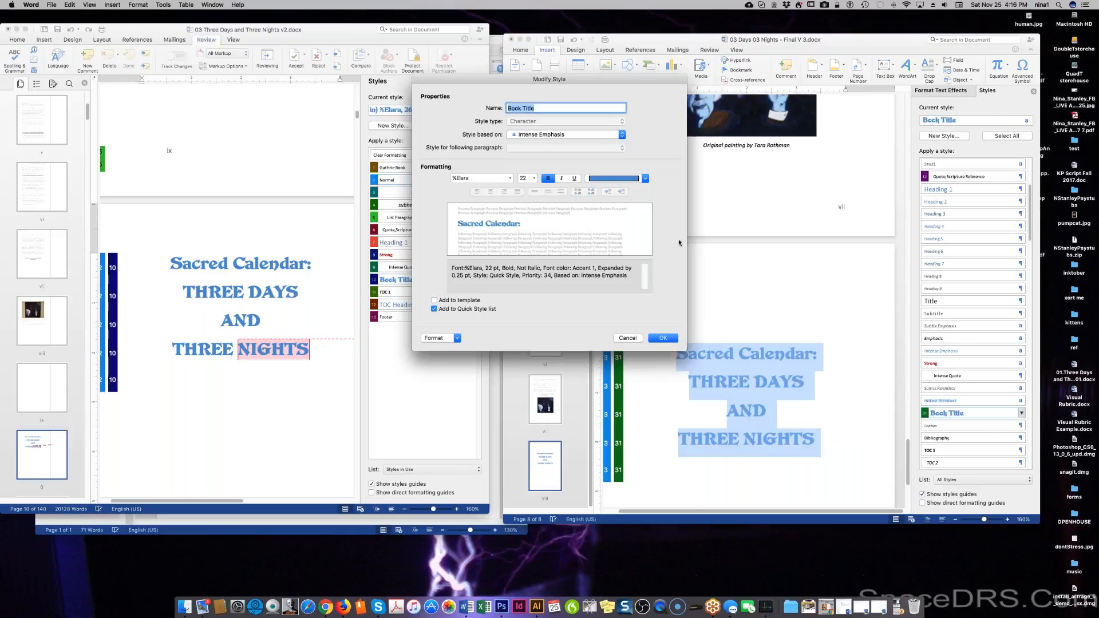
{"action": "left_click", "coordinate": [646, 179]}
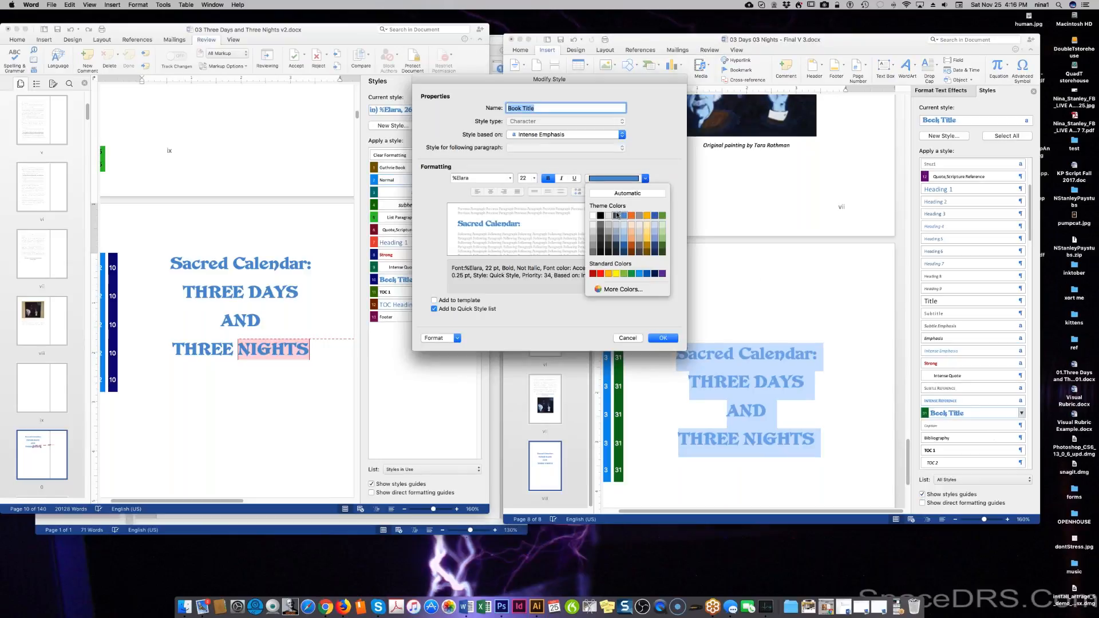
{"action": "left_click", "coordinate": [600, 216]}
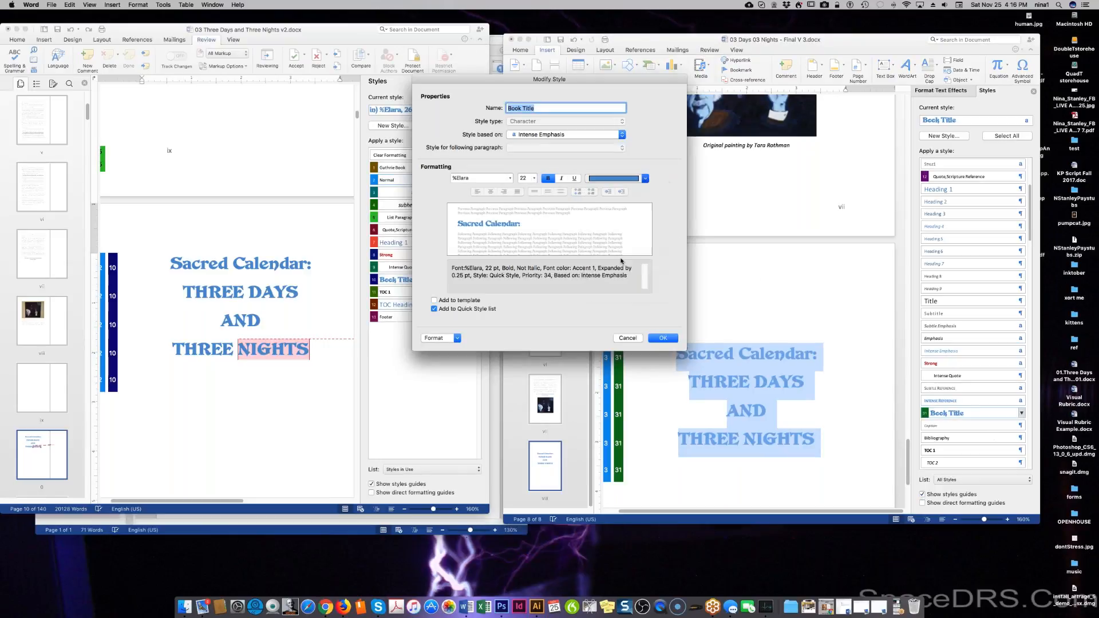
{"action": "left_click", "coordinate": [664, 339]}
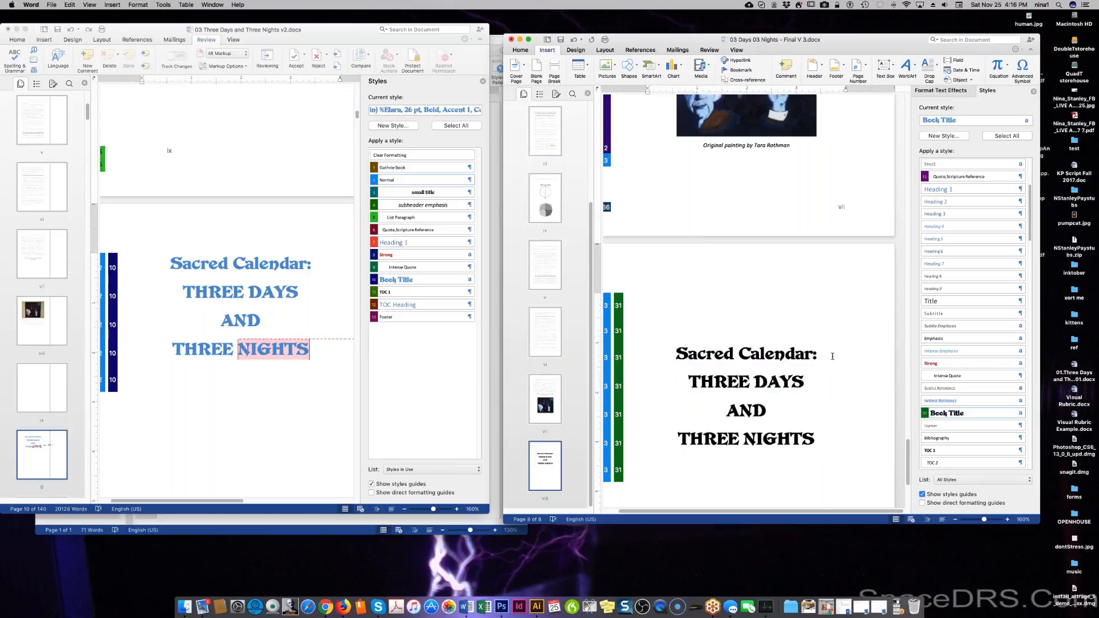
Insert a blank line after 'Sacred Calendar:' and place the cursor after THREE NIGHTS.
{"action": "key", "text": "Return"}
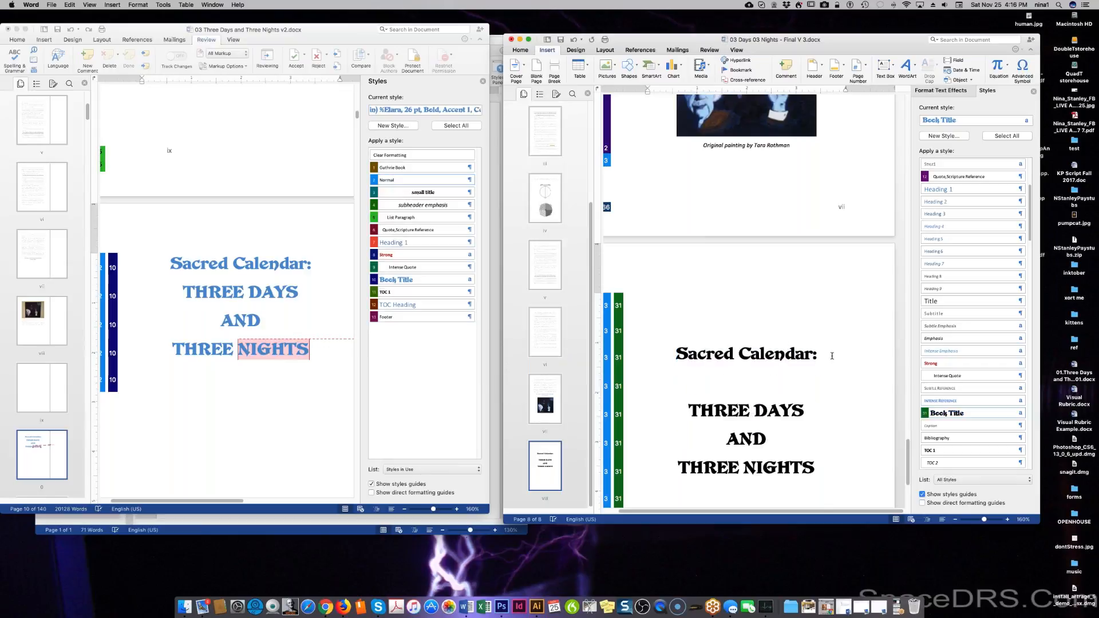
{"action": "scroll", "coordinate": [832, 356], "scroll_direction": "down", "scroll_amount": 4}
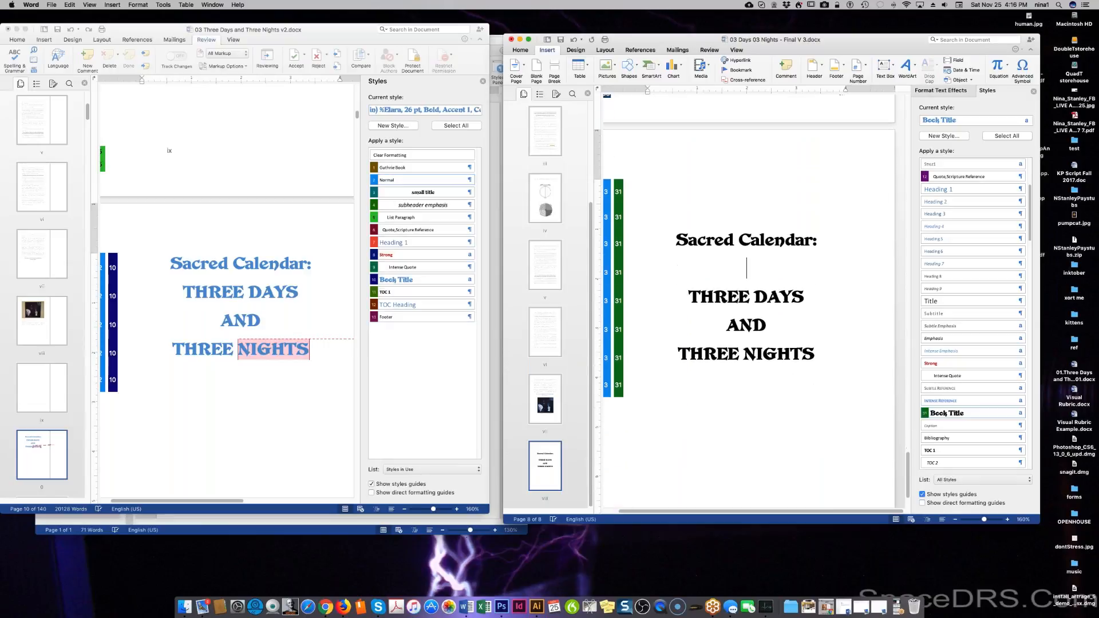
{"action": "scroll", "coordinate": [750, 304], "scroll_direction": "down", "scroll_amount": 3}
{"action": "left_click", "coordinate": [836, 289]}
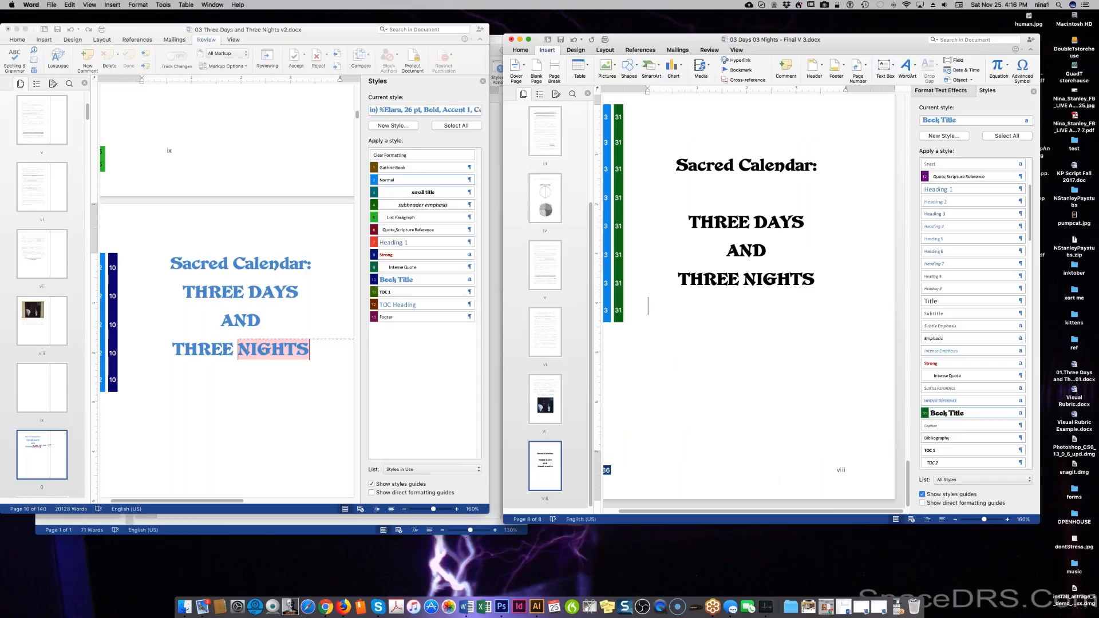
Edit the title page footer and inspect the viii page-number field's options, cancelling Bullets and Numbering.
{"action": "double_click", "coordinate": [773, 478]}
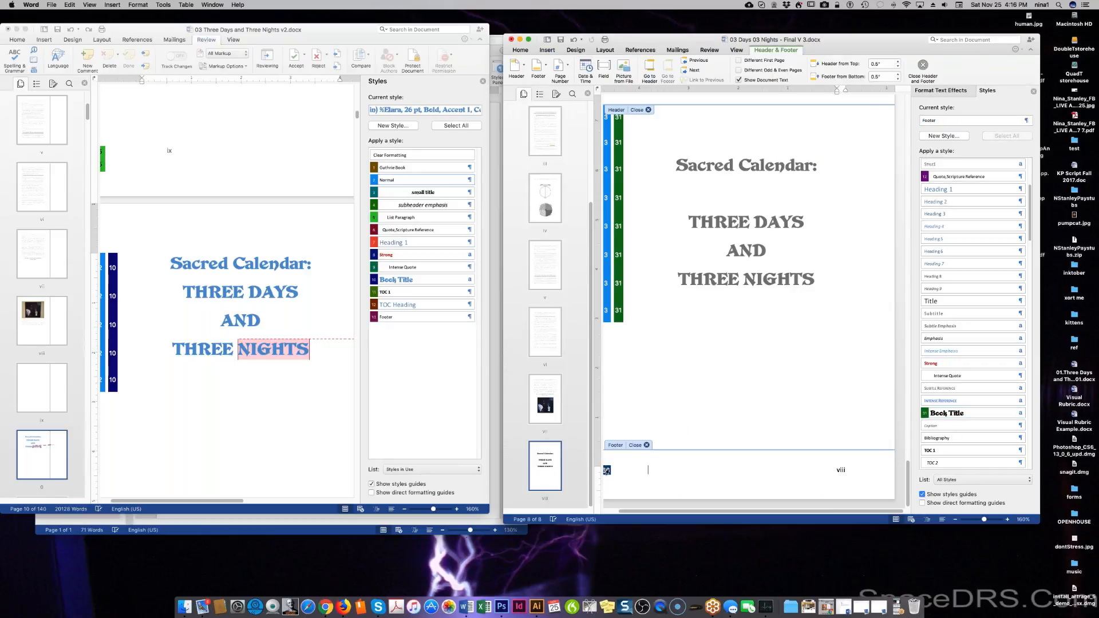
{"action": "double_click", "coordinate": [618, 447]}
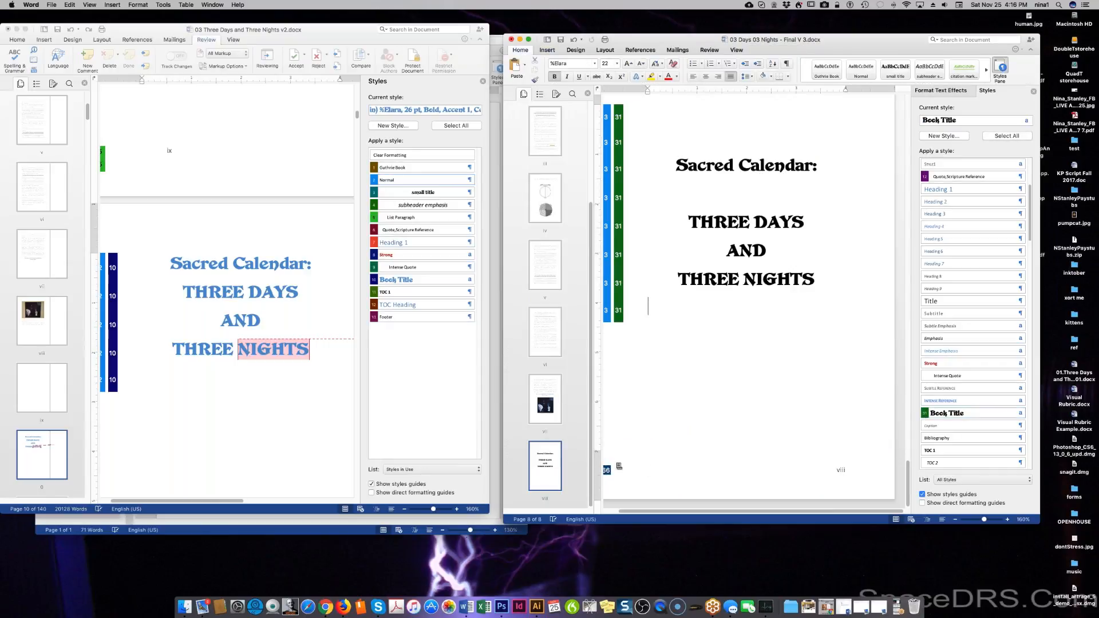
{"action": "double_click", "coordinate": [648, 470]}
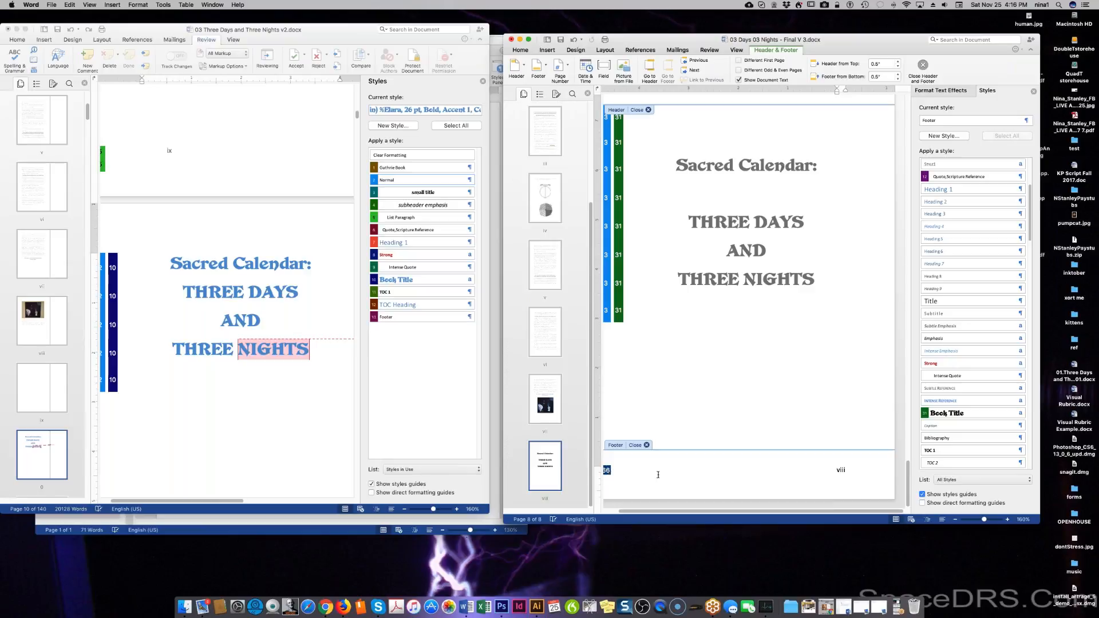
{"action": "left_click", "coordinate": [840, 469]}
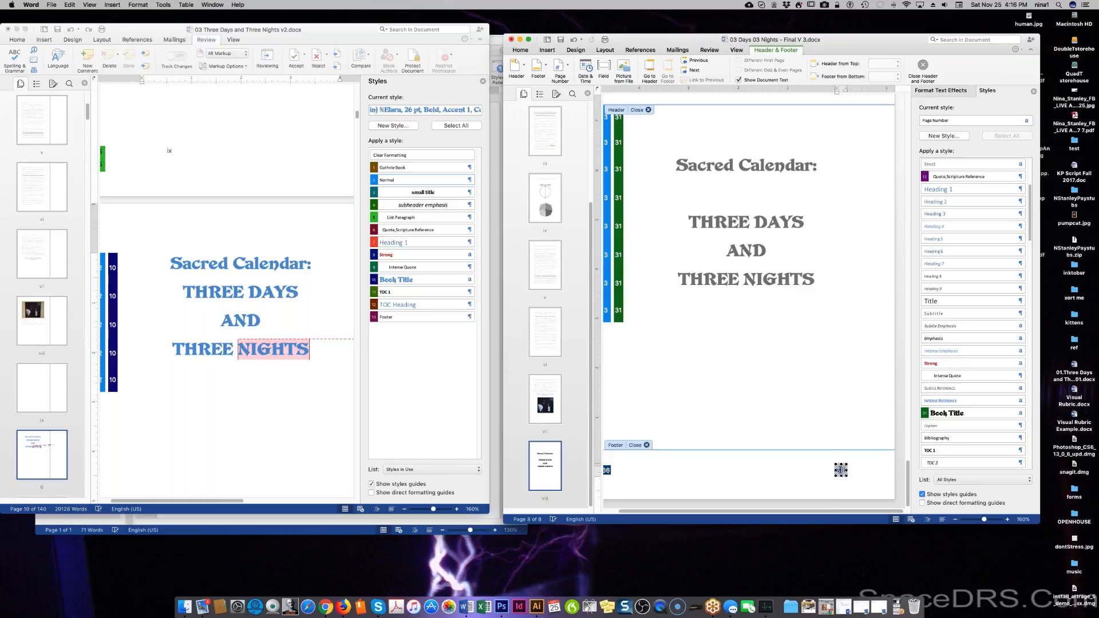
{"action": "right_click", "coordinate": [840, 469]}
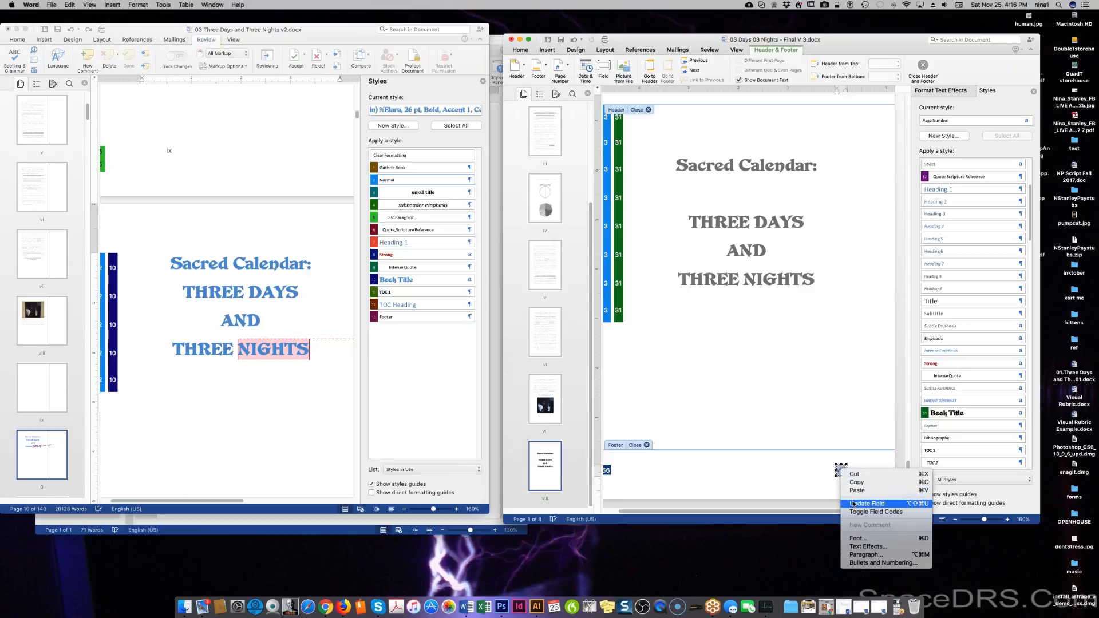
{"action": "left_click", "coordinate": [859, 563]}
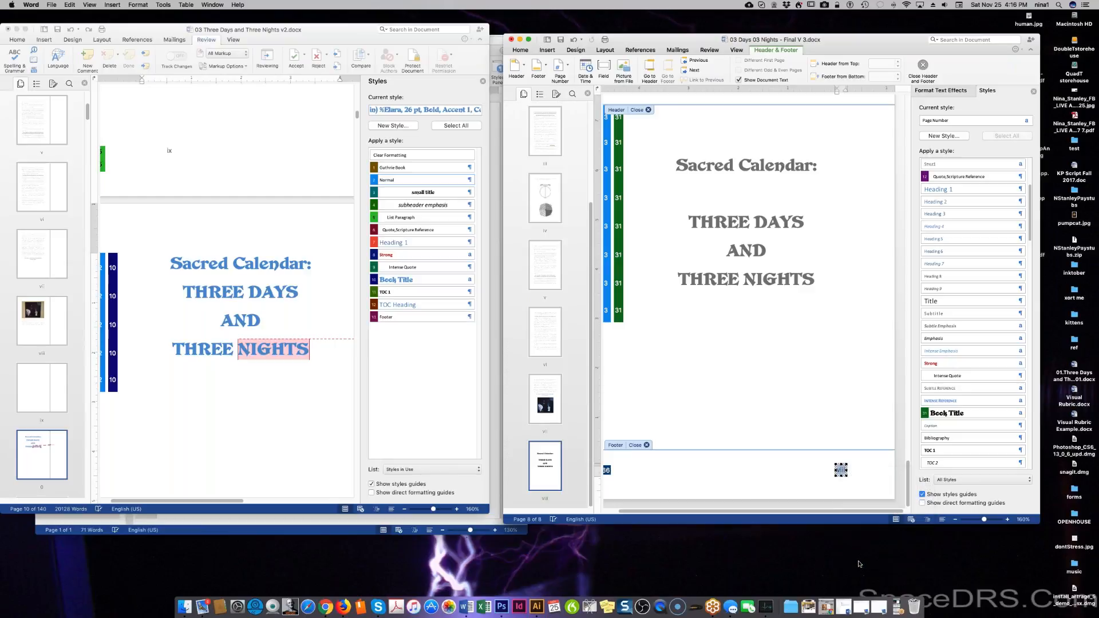
{"action": "left_click", "coordinate": [599, 291]}
{"action": "right_click", "coordinate": [648, 469]}
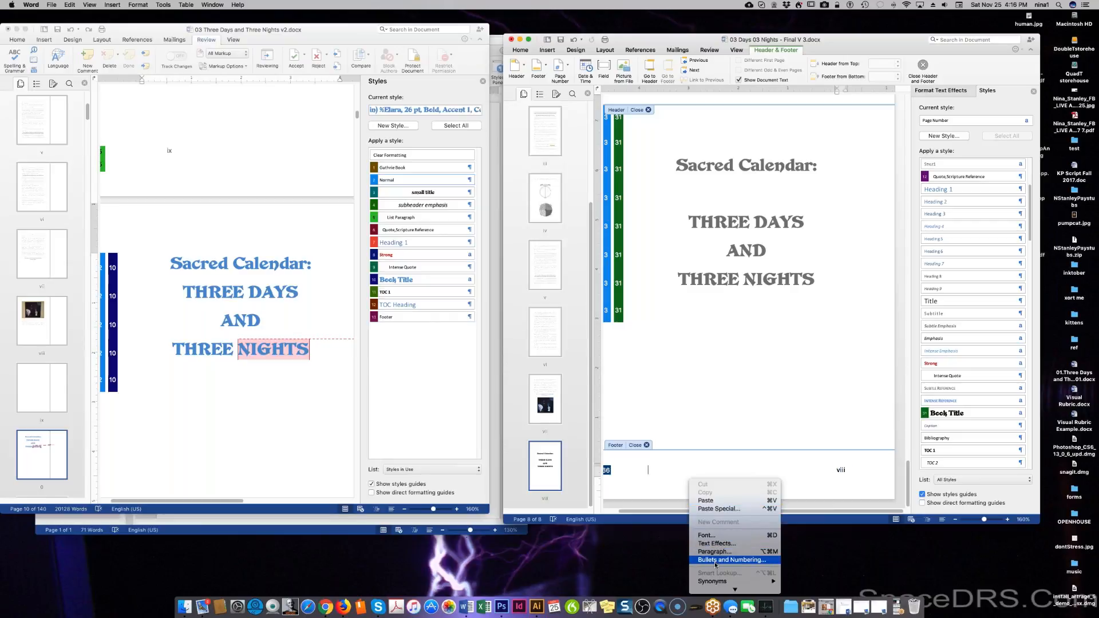
{"action": "left_click", "coordinate": [657, 459]}
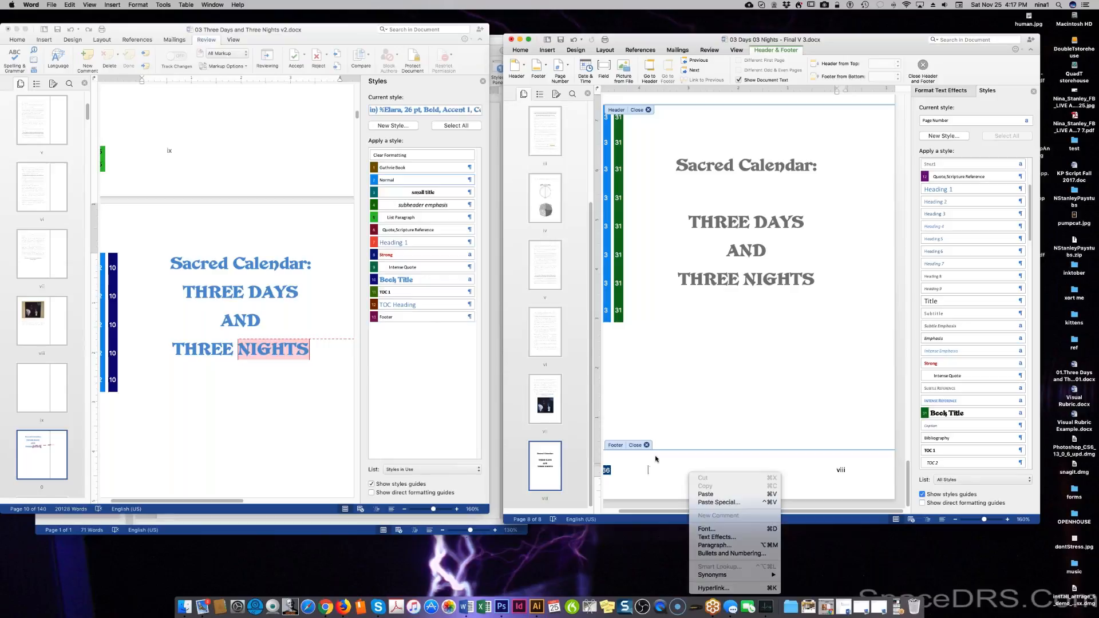
Look through the view settings without changing anything, then scroll toward the Contents page.
{"action": "left_click", "coordinate": [89, 5]}
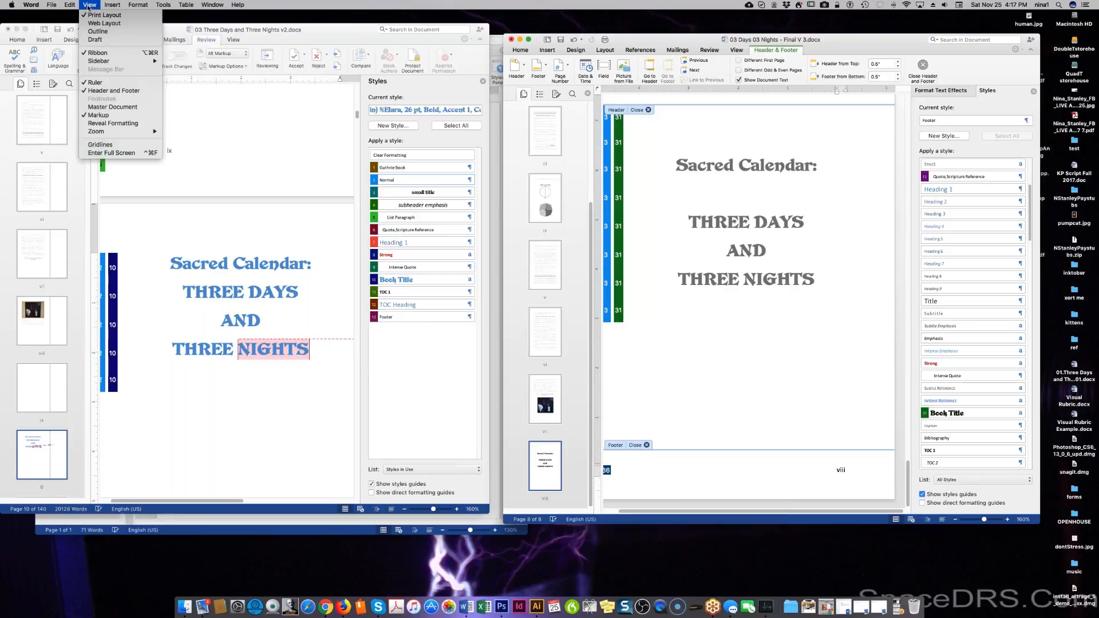
{"action": "mouse_move", "coordinate": [78, 7]}
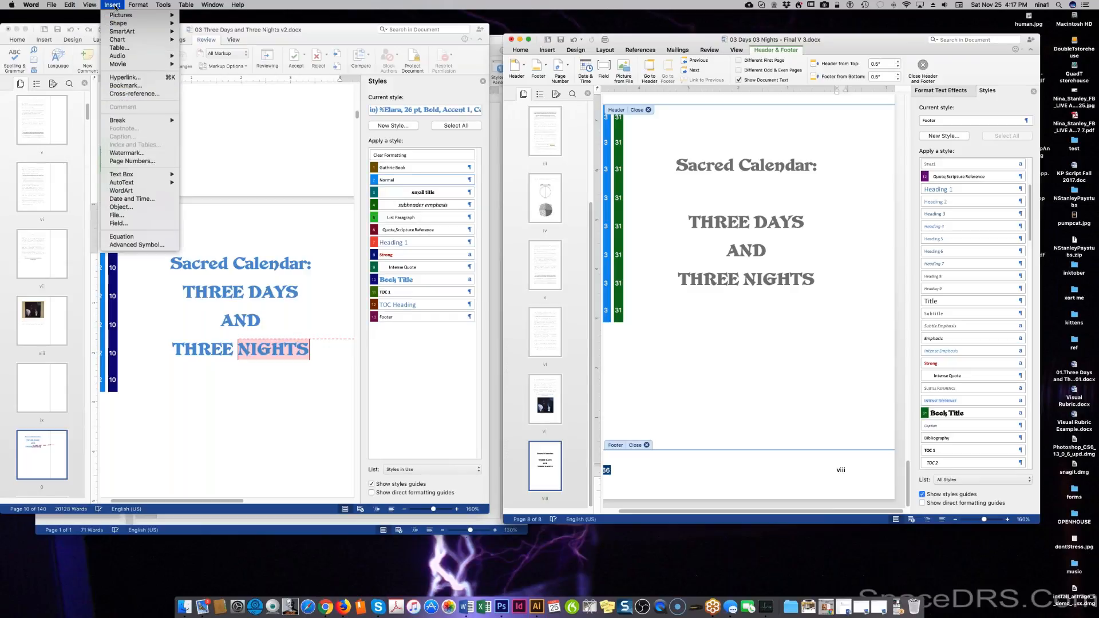
{"action": "left_click", "coordinate": [725, 477]}
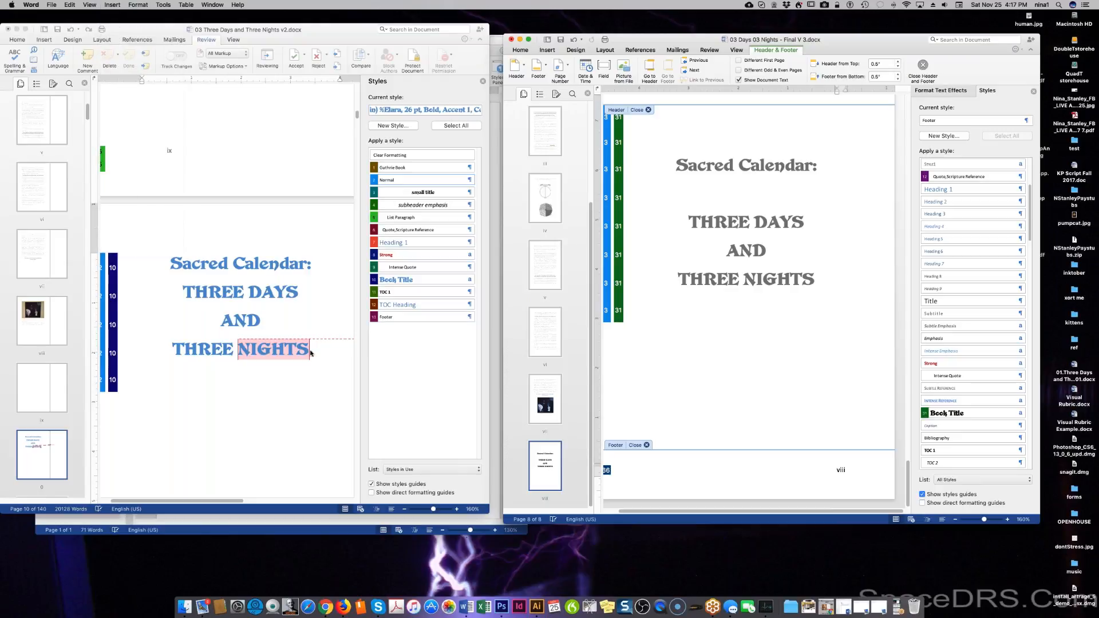
{"action": "scroll", "coordinate": [309, 353], "scroll_direction": "down", "scroll_amount": 10}
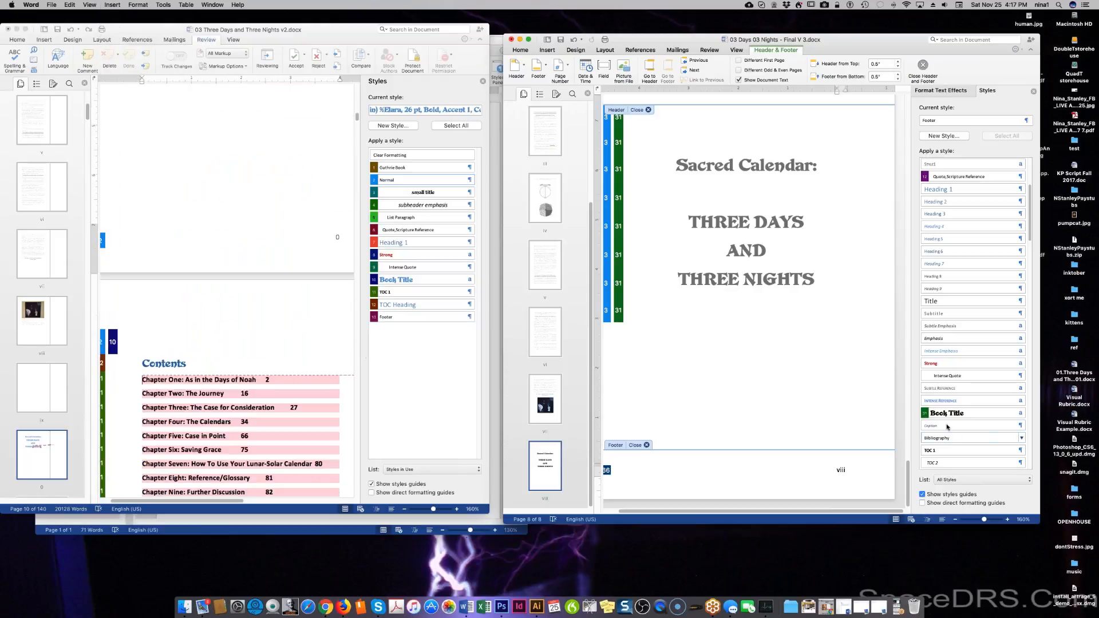
Add two empty lines below THREE NIGHTS and apply the small title style.
{"action": "double_click", "coordinate": [802, 337]}
{"action": "left_click", "coordinate": [830, 278]}
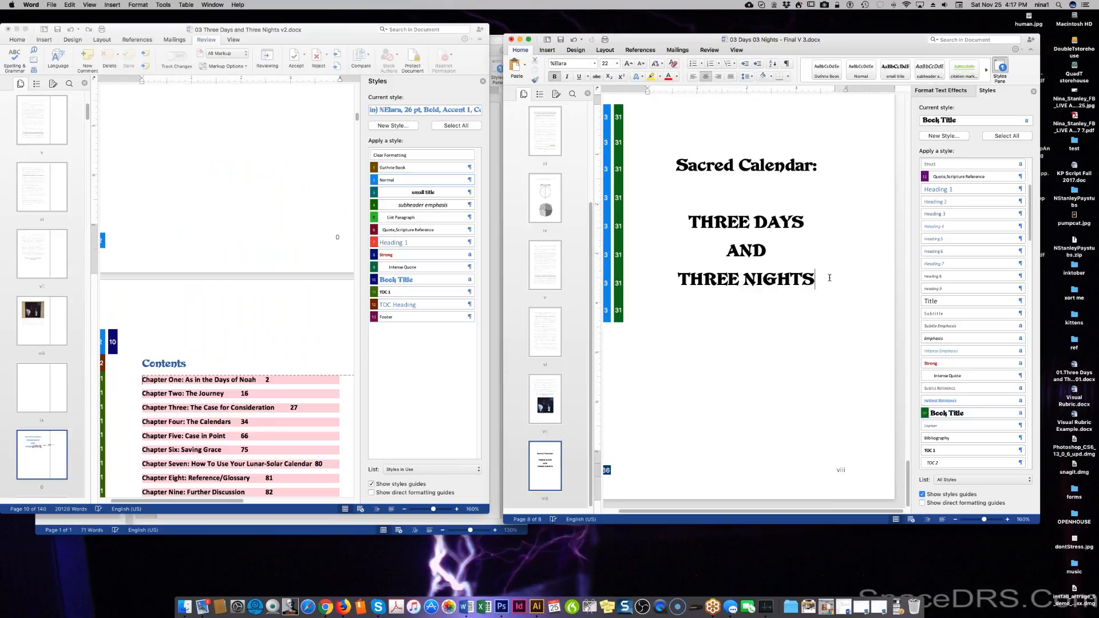
{"action": "key", "text": "Return"}
{"action": "key", "text": "Return"}
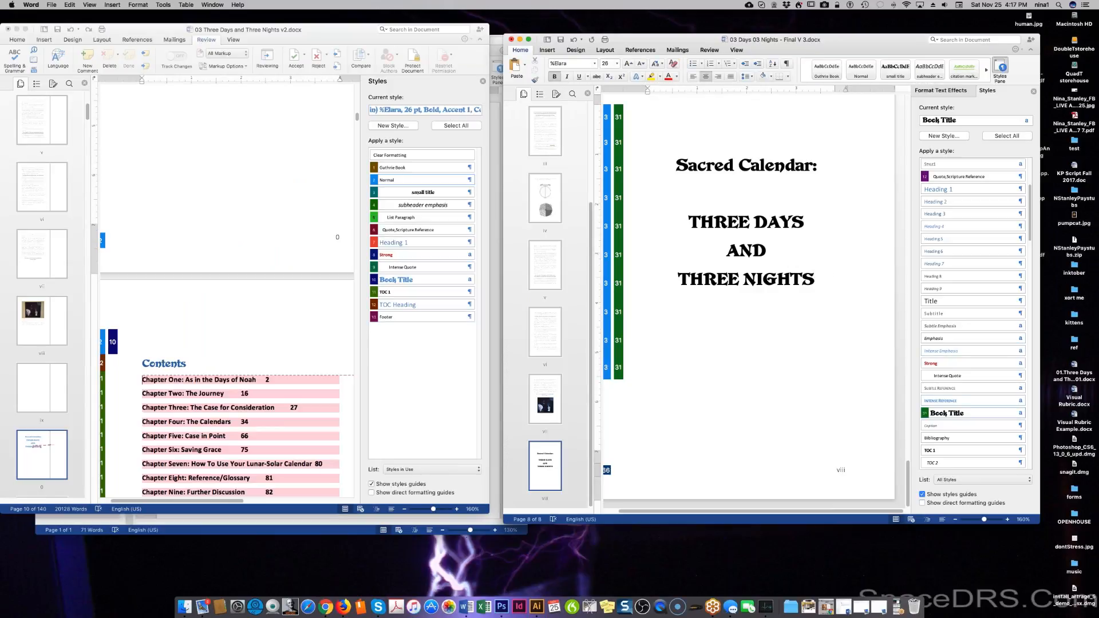
{"action": "scroll", "coordinate": [957, 192], "scroll_direction": "up", "scroll_amount": 2}
{"action": "scroll", "coordinate": [958, 198], "scroll_direction": "up", "scroll_amount": 3}
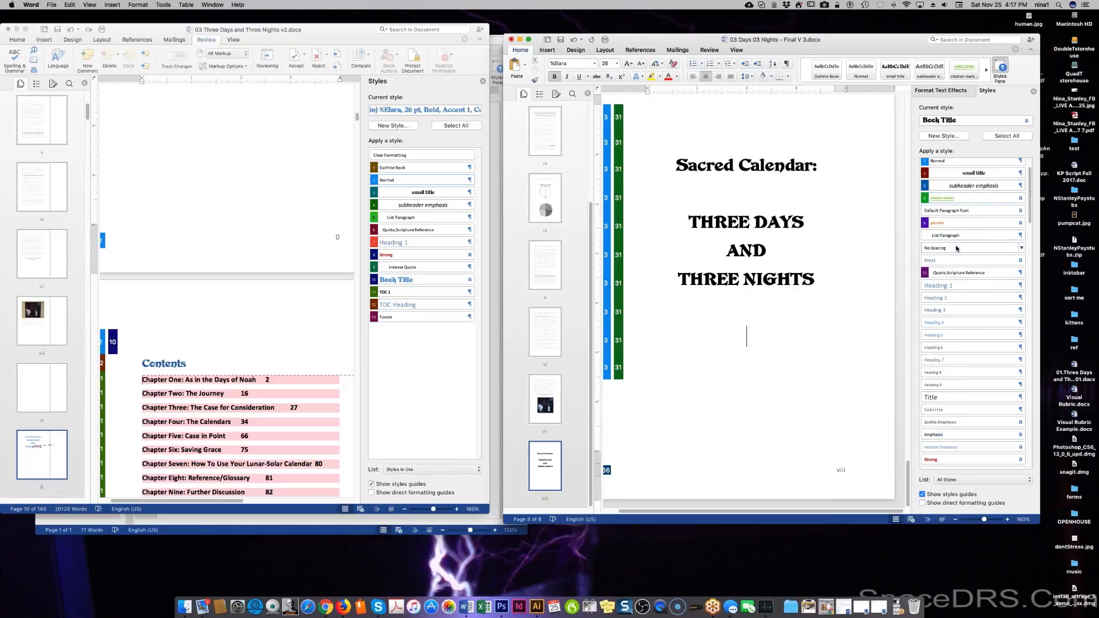
{"action": "scroll", "coordinate": [956, 247], "scroll_direction": "up", "scroll_amount": 2}
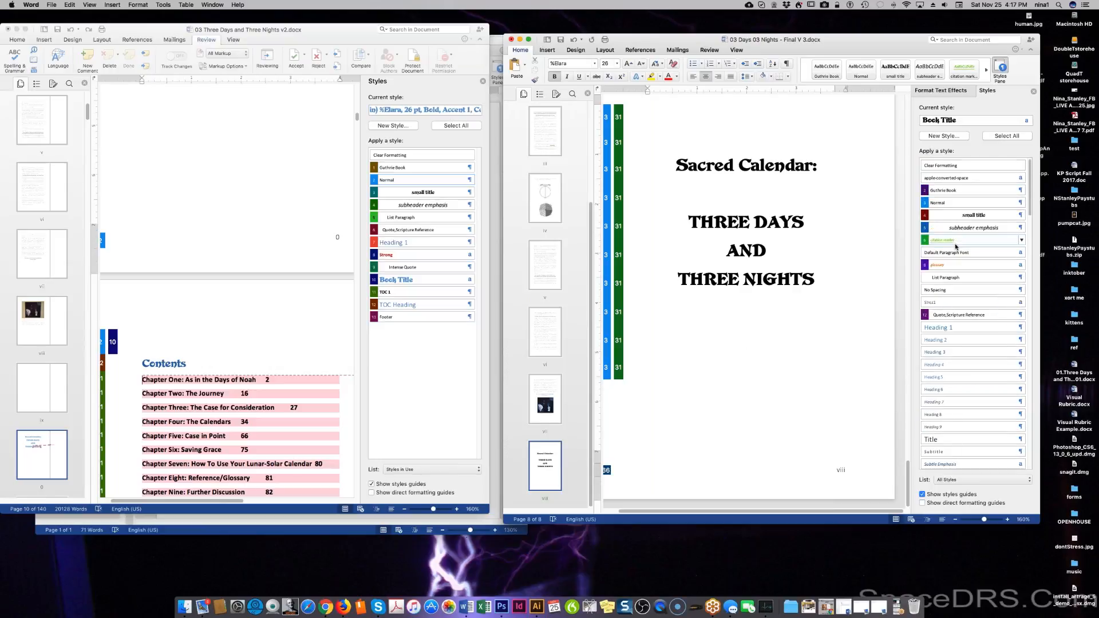
{"action": "left_click", "coordinate": [975, 216]}
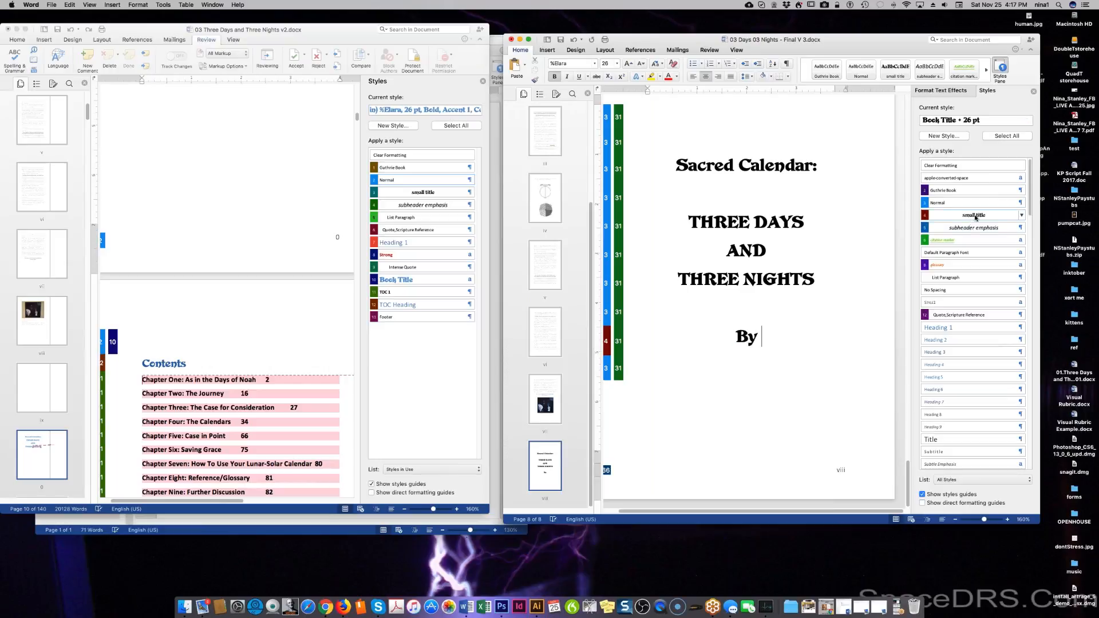
Type the author byline ('By' plus the author's name), correcting typing mistakes along the way.
{"action": "key", "text": "BackSpace"}
{"action": "key", "text": "BackSpace"}
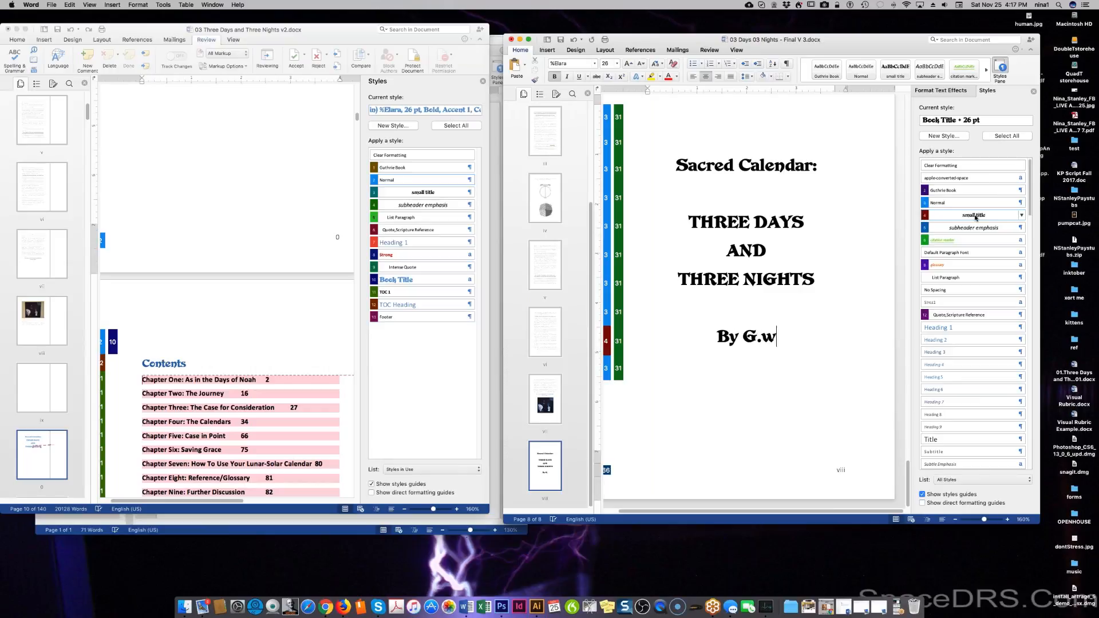
{"action": "key", "text": "BackSpace"}
{"action": "key", "text": "BackSpace"}
{"action": "key", "text": "BackSpace"}
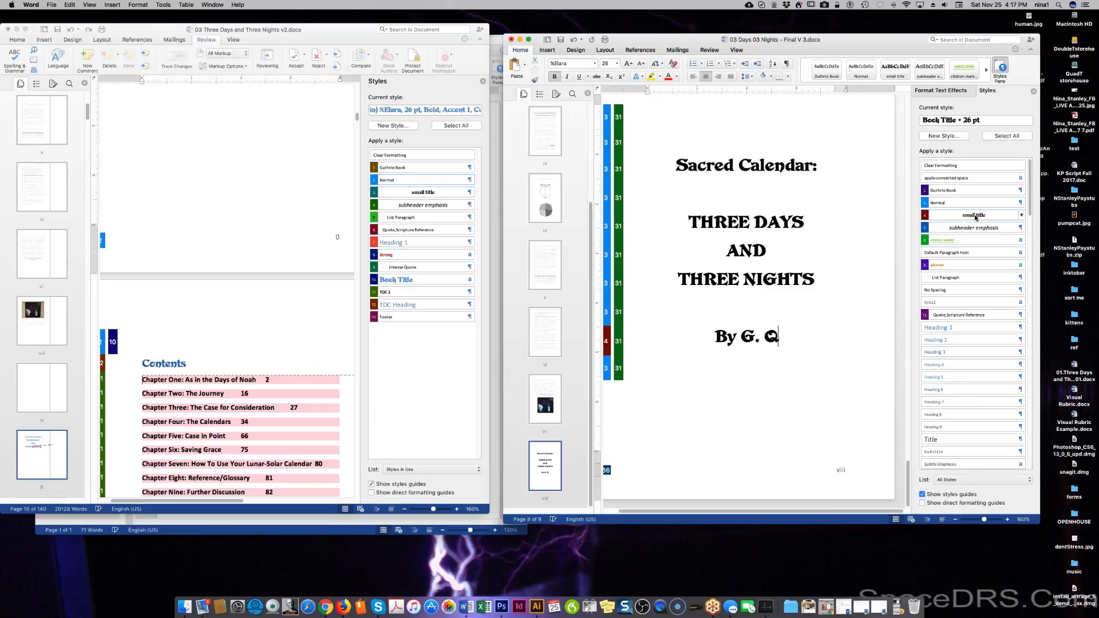
{"action": "key", "text": "BackSpace"}
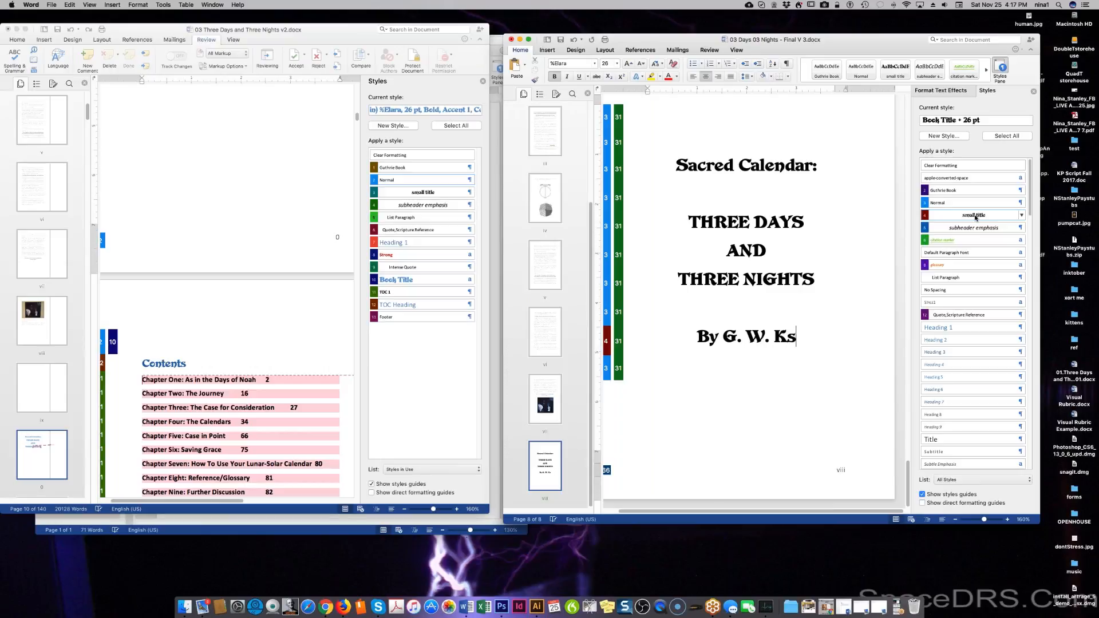
{"action": "key", "text": "BackSpace"}
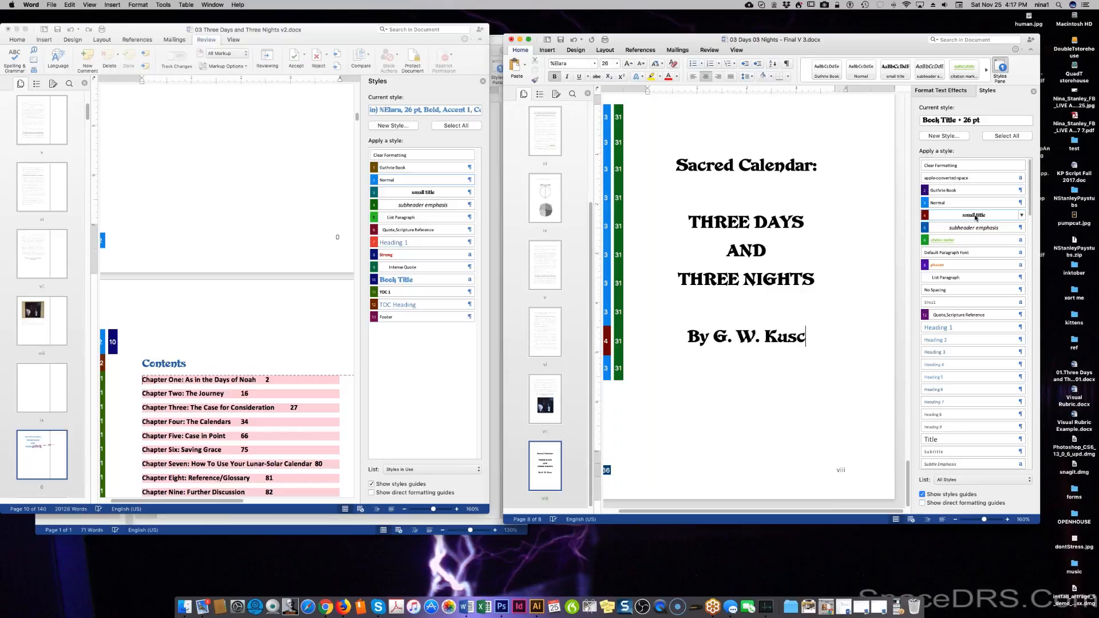
{"action": "key", "text": "BackSpace"}
{"action": "key", "text": "BackSpace"}
{"action": "key", "text": "BackSpace"}
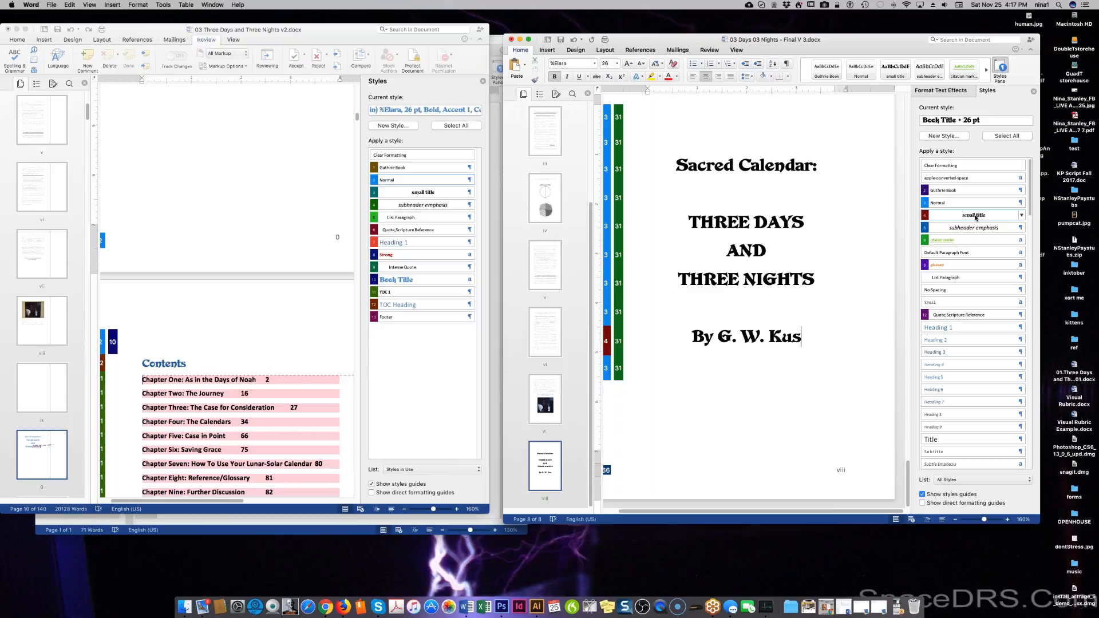
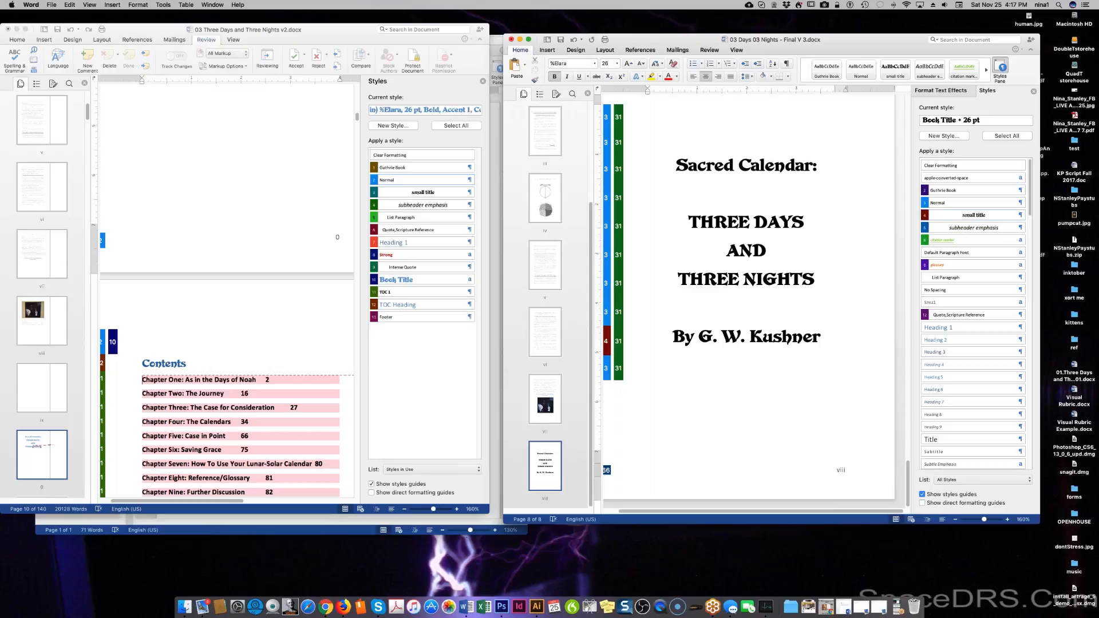
Change the author byline's font to Gabriola.
{"action": "triple_click", "coordinate": [750, 336]}
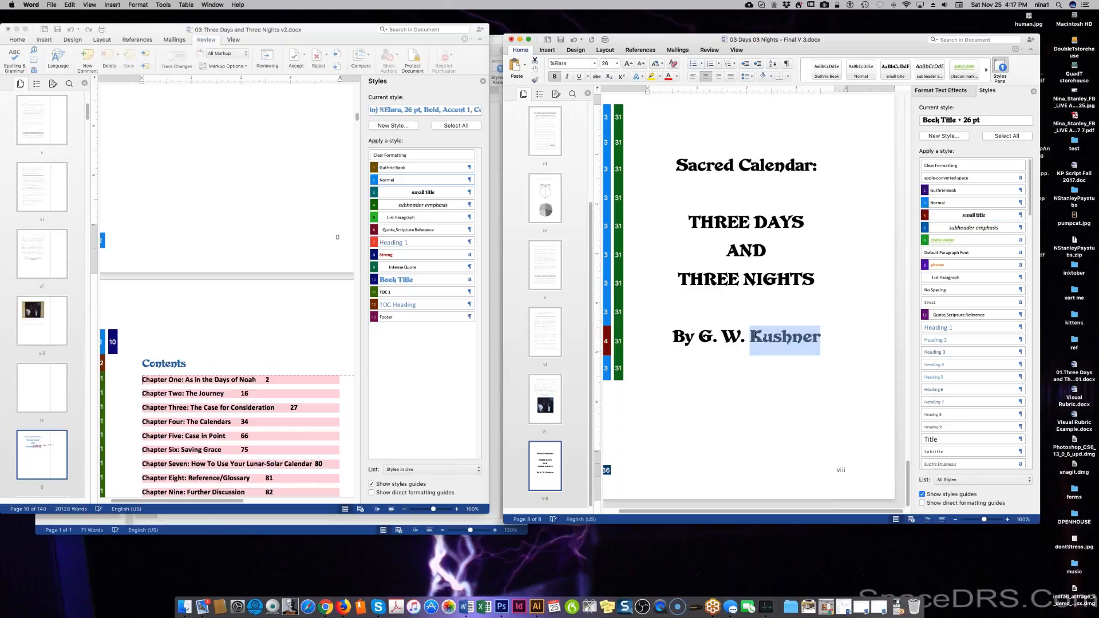
{"action": "left_click", "coordinate": [595, 65]}
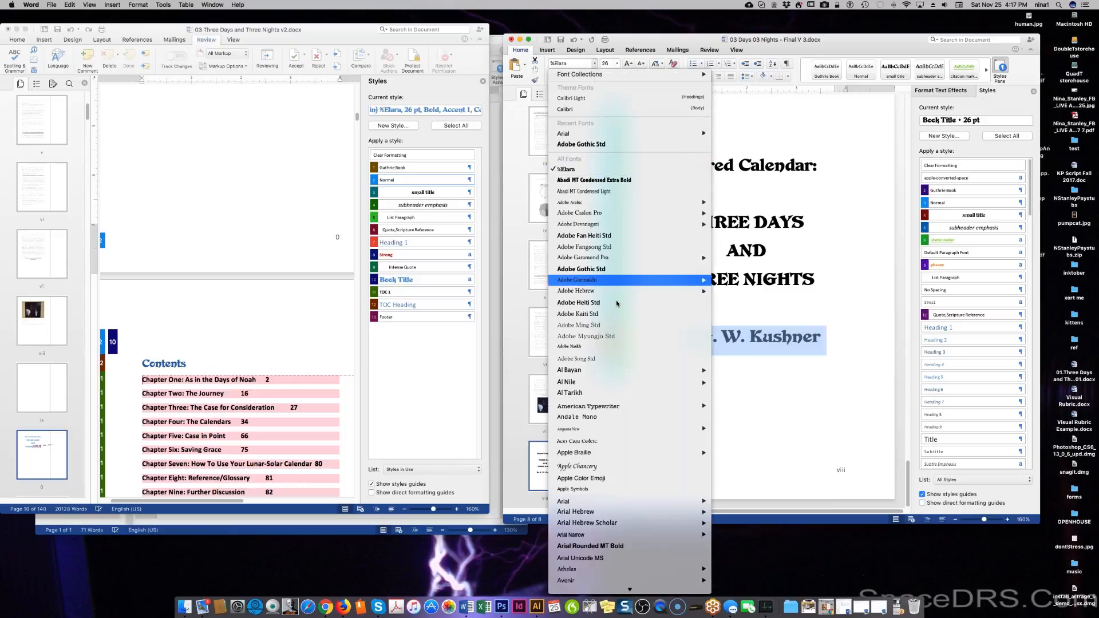
{"action": "scroll", "coordinate": [619, 283], "scroll_direction": "down", "scroll_amount": 3}
{"action": "scroll", "coordinate": [610, 339], "scroll_direction": "down", "scroll_amount": 5}
{"action": "scroll", "coordinate": [609, 342], "scroll_direction": "down", "scroll_amount": 10}
{"action": "mouse_move", "coordinate": [578, 232]}
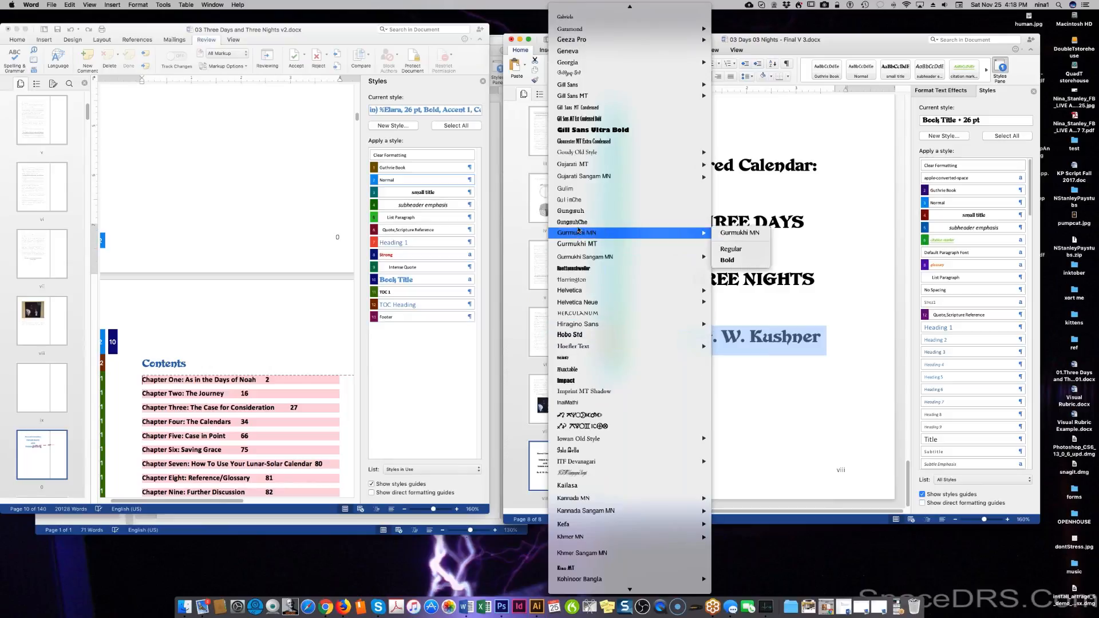
{"action": "scroll", "coordinate": [594, 72], "scroll_direction": "up", "scroll_amount": 5}
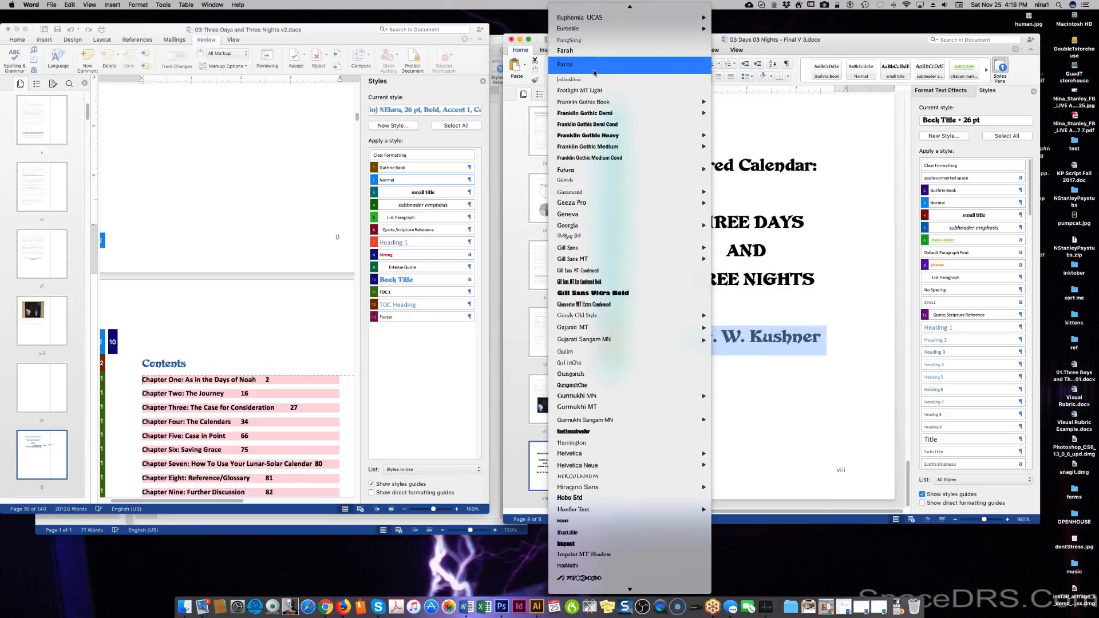
{"action": "left_click", "coordinate": [588, 181]}
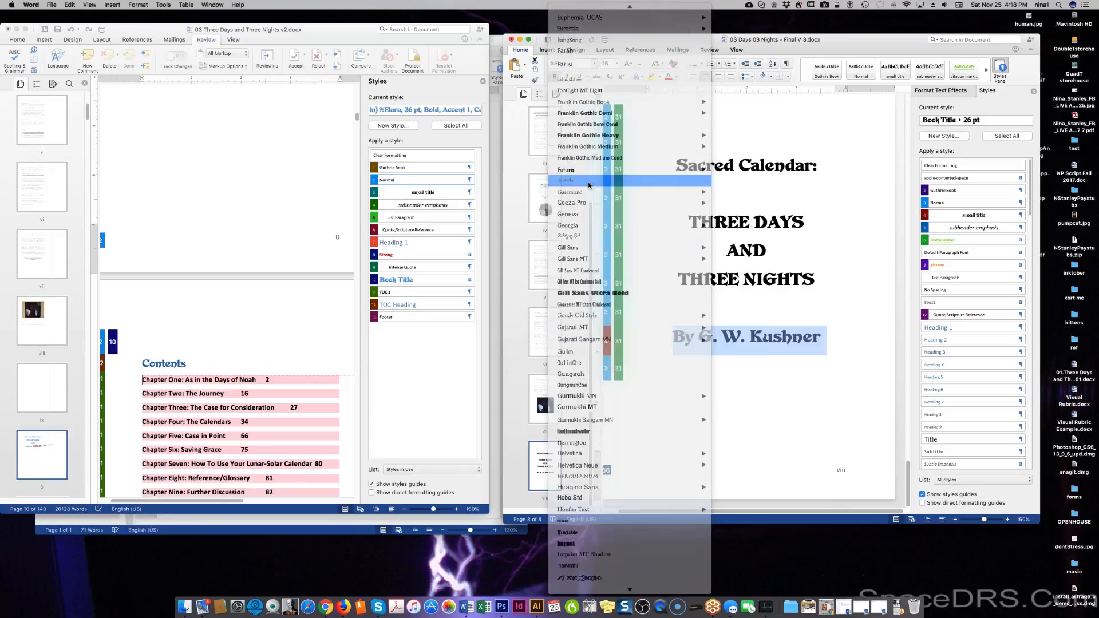
{"action": "left_click", "coordinate": [648, 373]}
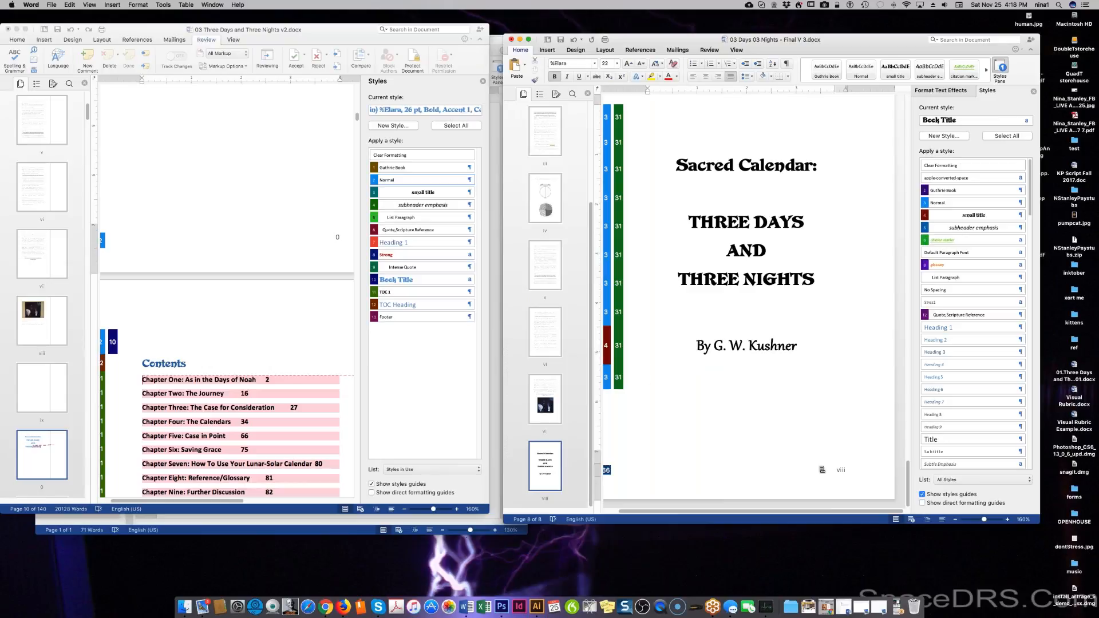
Update the footer's page-number field to confirm viii, then look through the Format menu.
{"action": "double_click", "coordinate": [840, 470]}
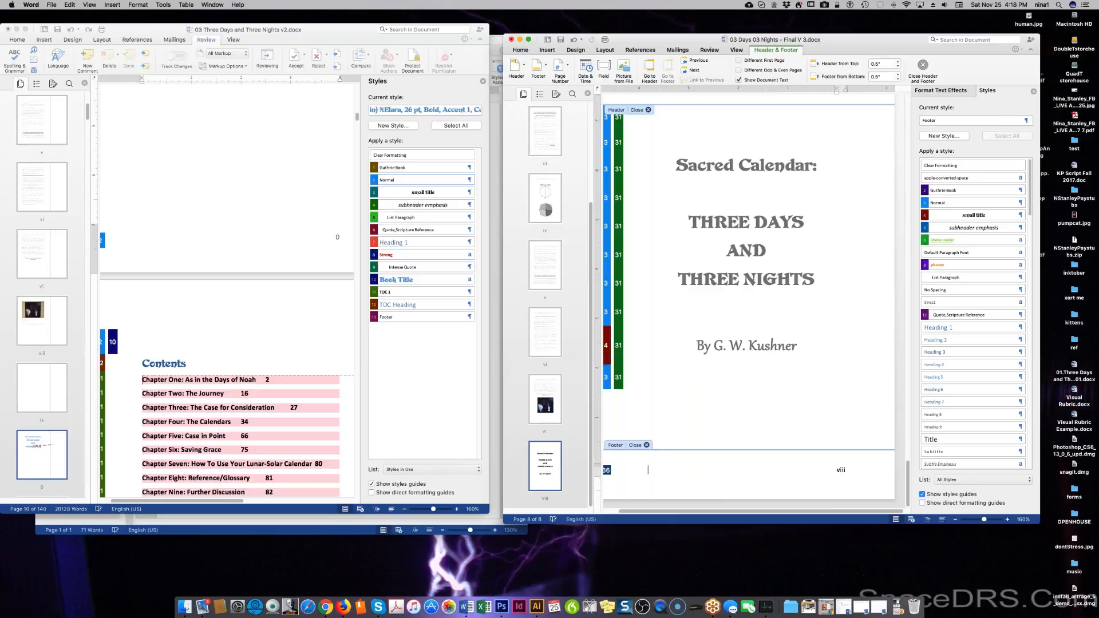
{"action": "right_click", "coordinate": [844, 469]}
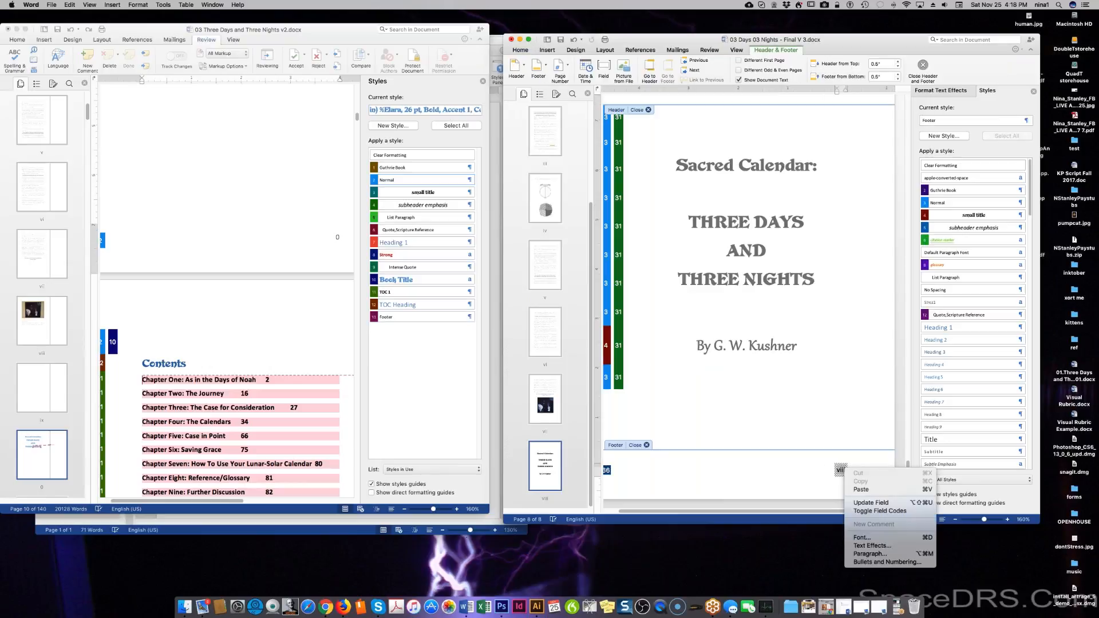
{"action": "left_click", "coordinate": [875, 503]}
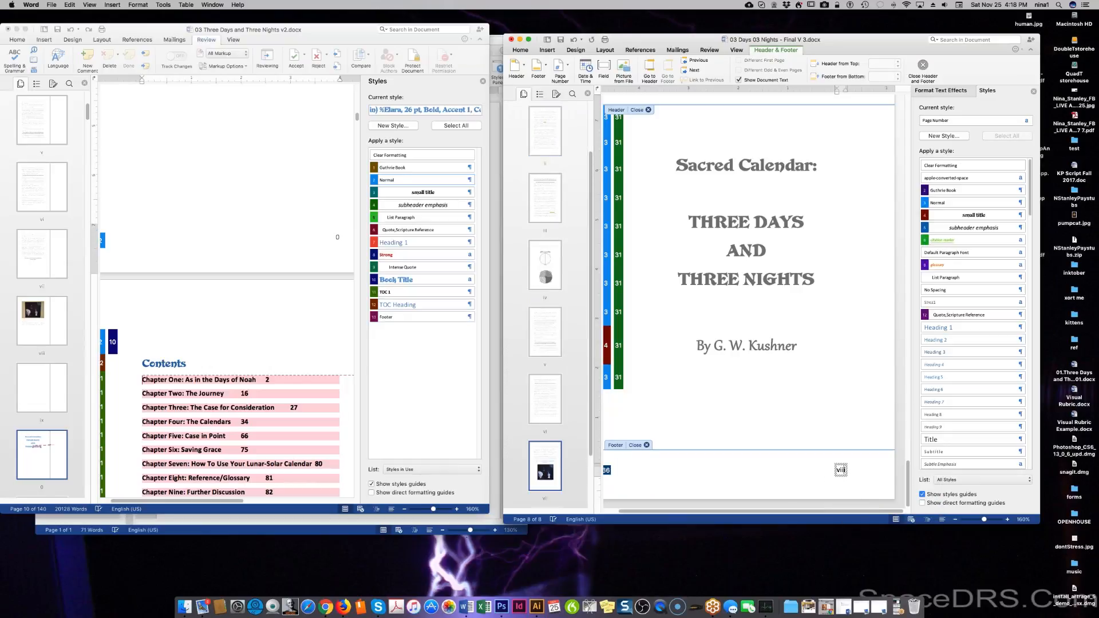
{"action": "right_click", "coordinate": [800, 467]}
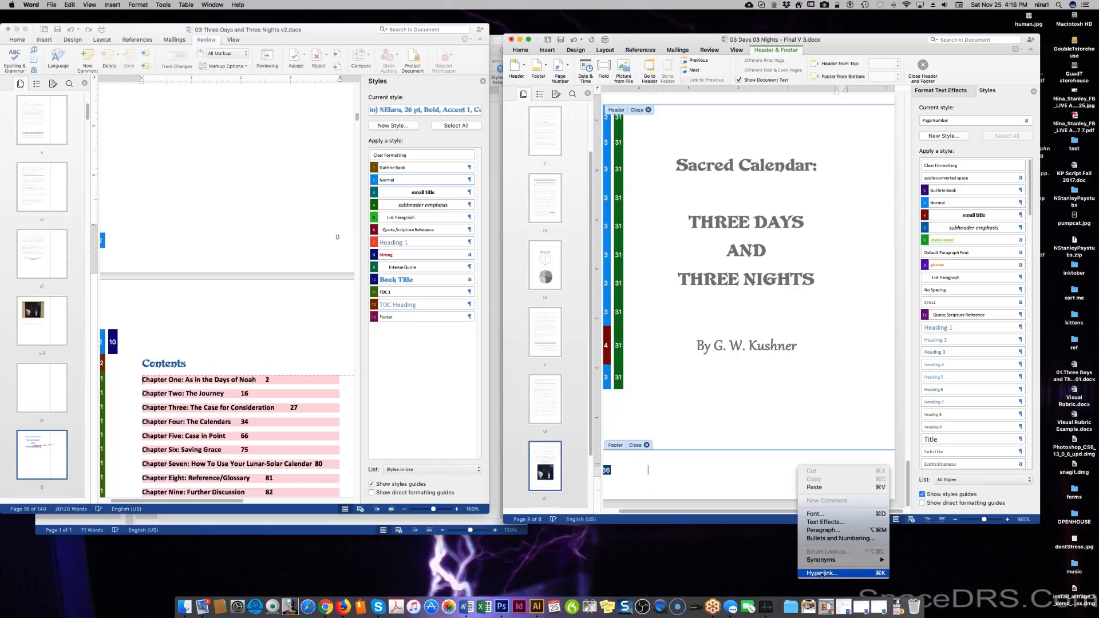
{"action": "left_click", "coordinate": [759, 497]}
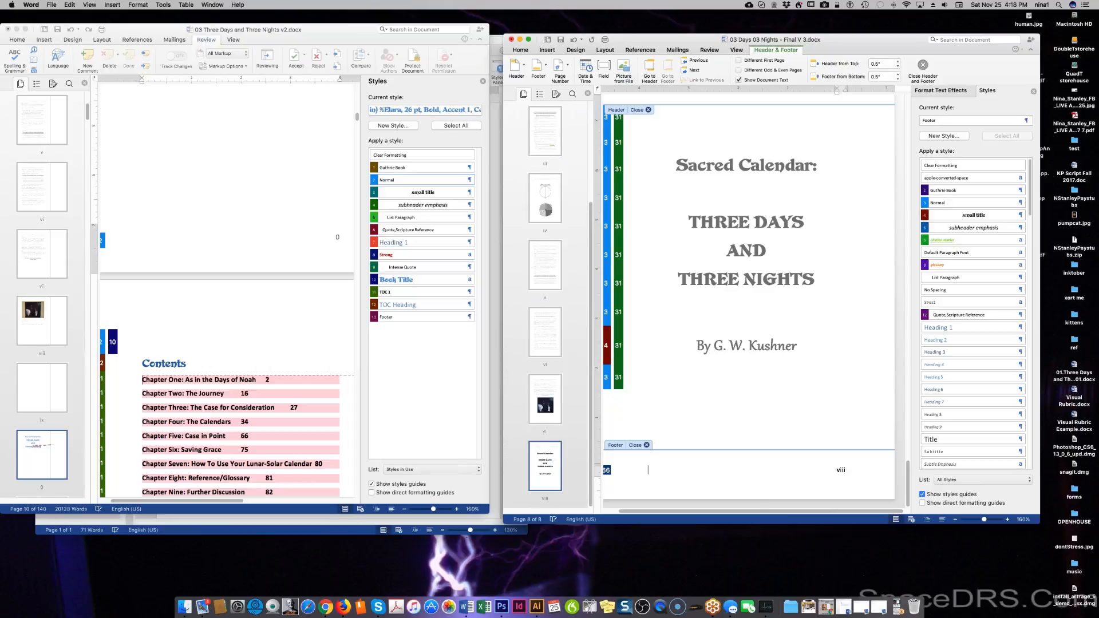
{"action": "right_click", "coordinate": [747, 471]}
{"action": "left_click", "coordinate": [695, 457]}
{"action": "left_click", "coordinate": [142, 7]}
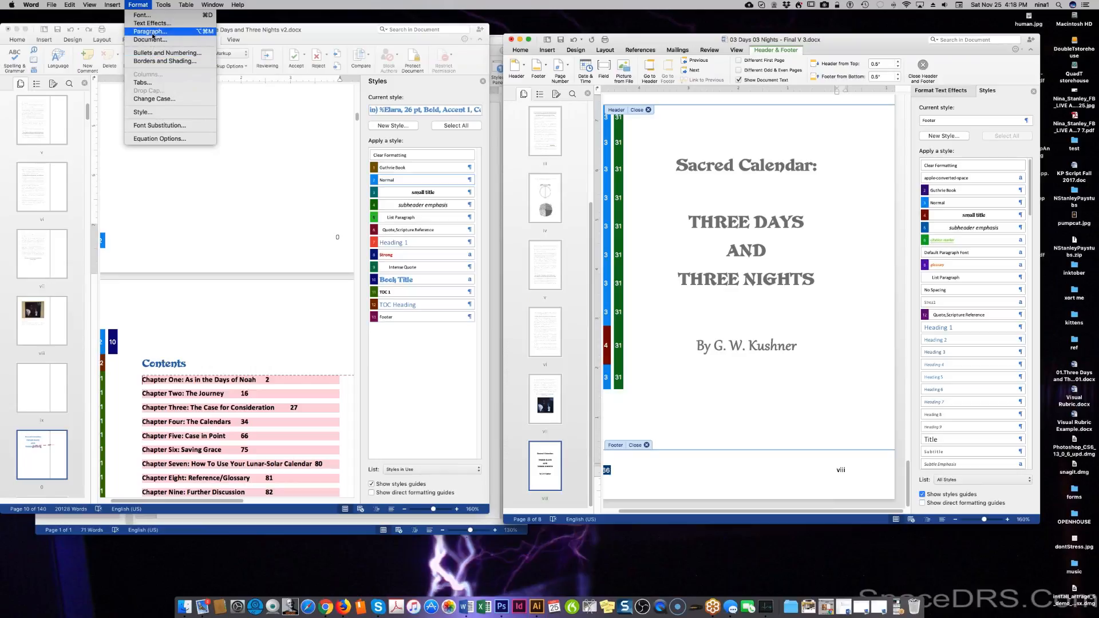
{"action": "mouse_move", "coordinate": [105, 5]}
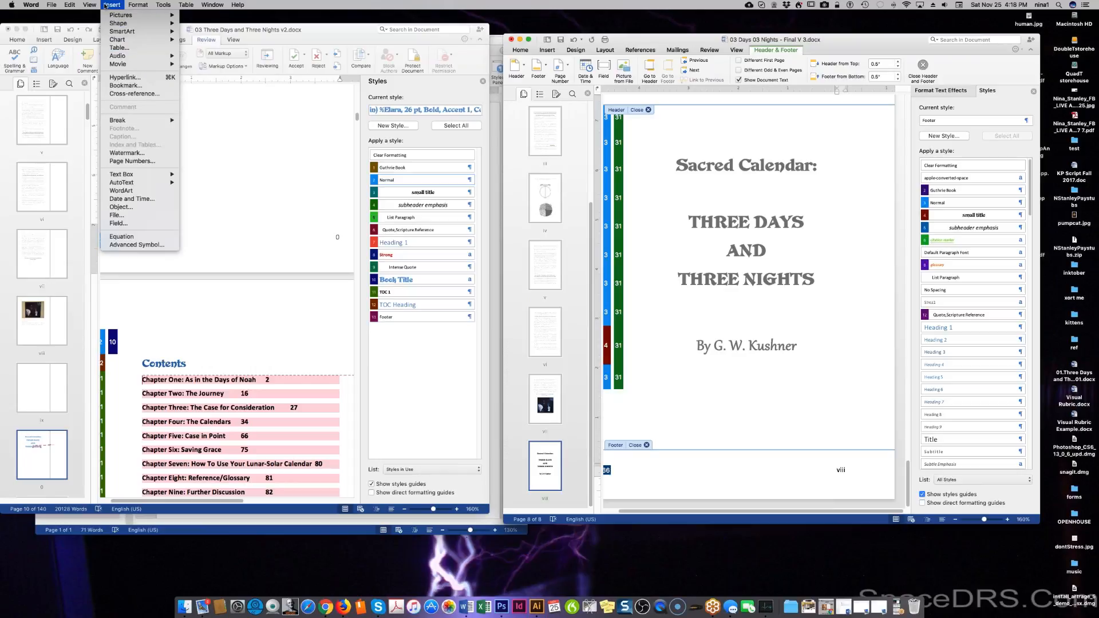
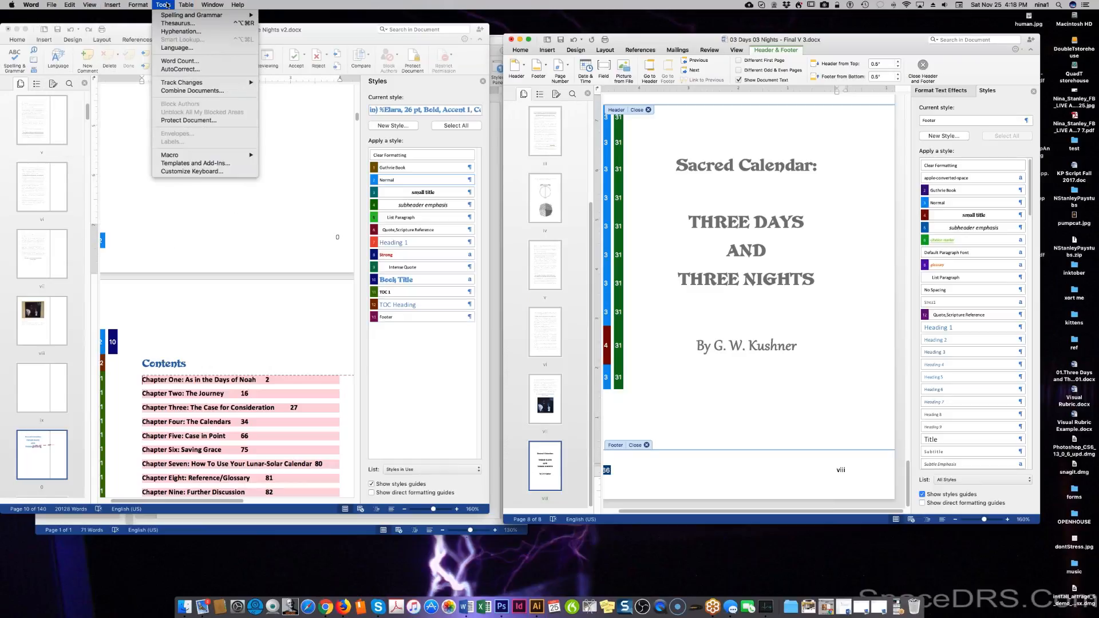
Search Help for 'footer' and use the Header and Footer result to exit footer editing.
{"action": "mouse_move", "coordinate": [180, 6]}
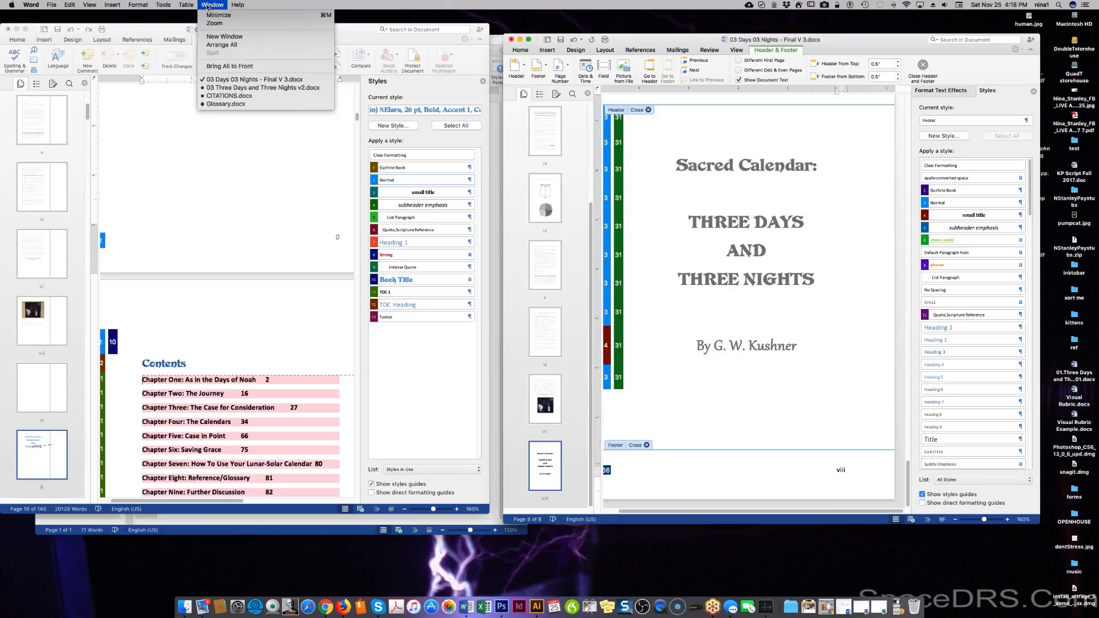
{"action": "mouse_move", "coordinate": [141, 6]}
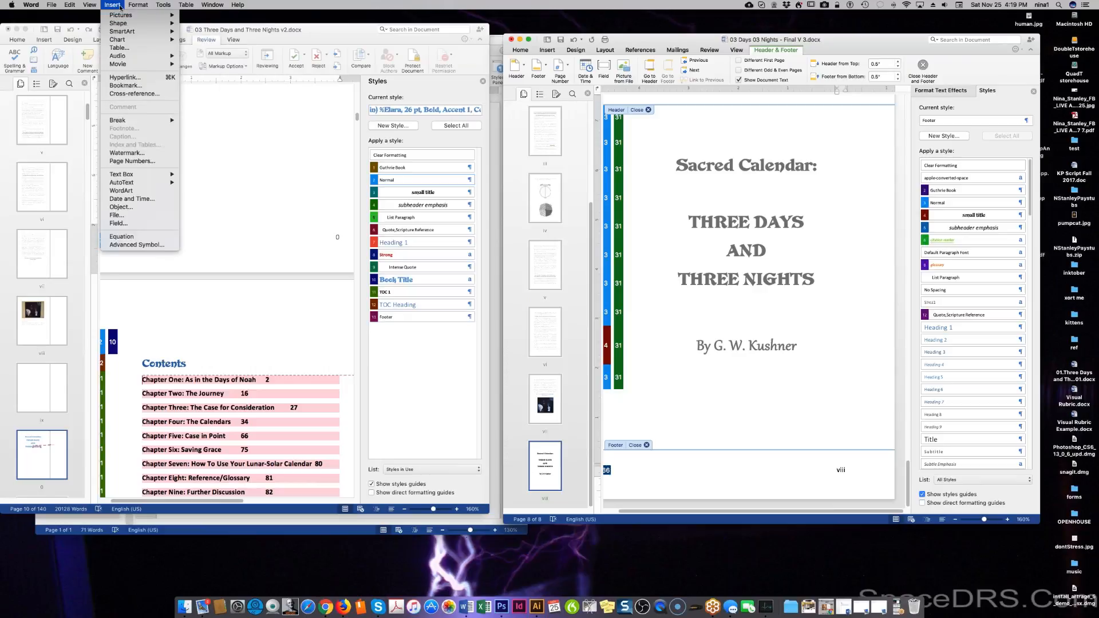
{"action": "mouse_move", "coordinate": [92, 4]}
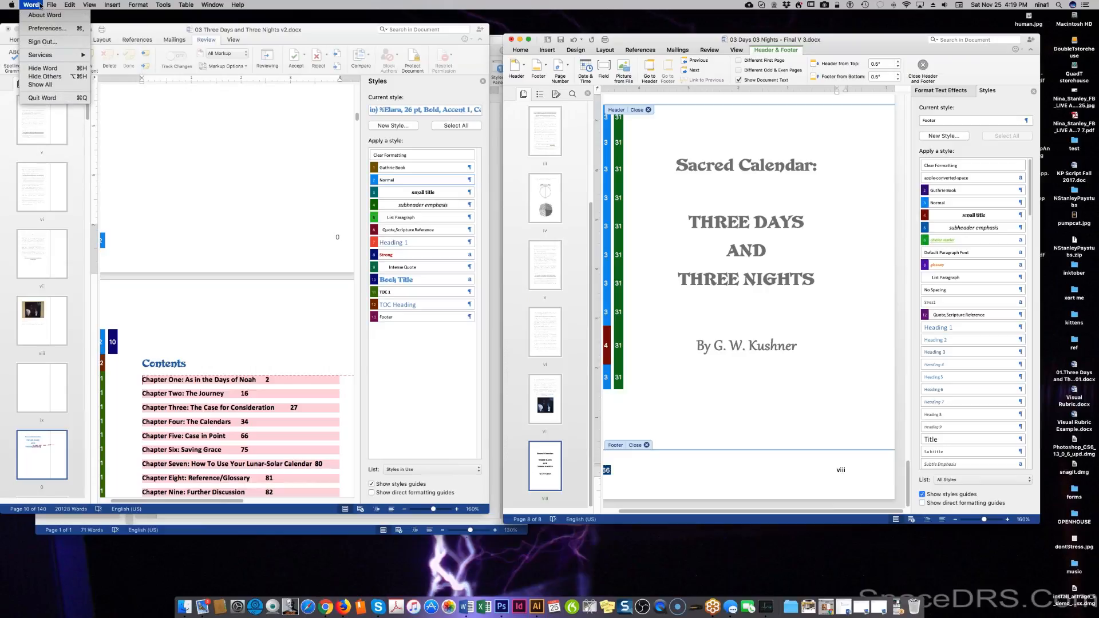
{"action": "mouse_move", "coordinate": [230, 3]}
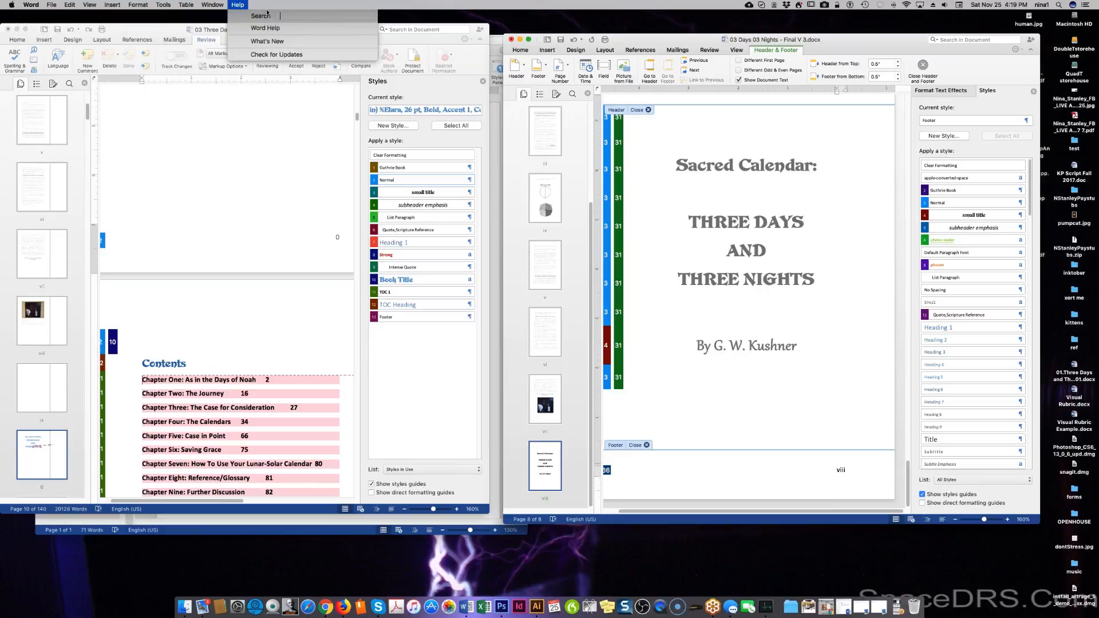
{"action": "type", "text": "footer"}
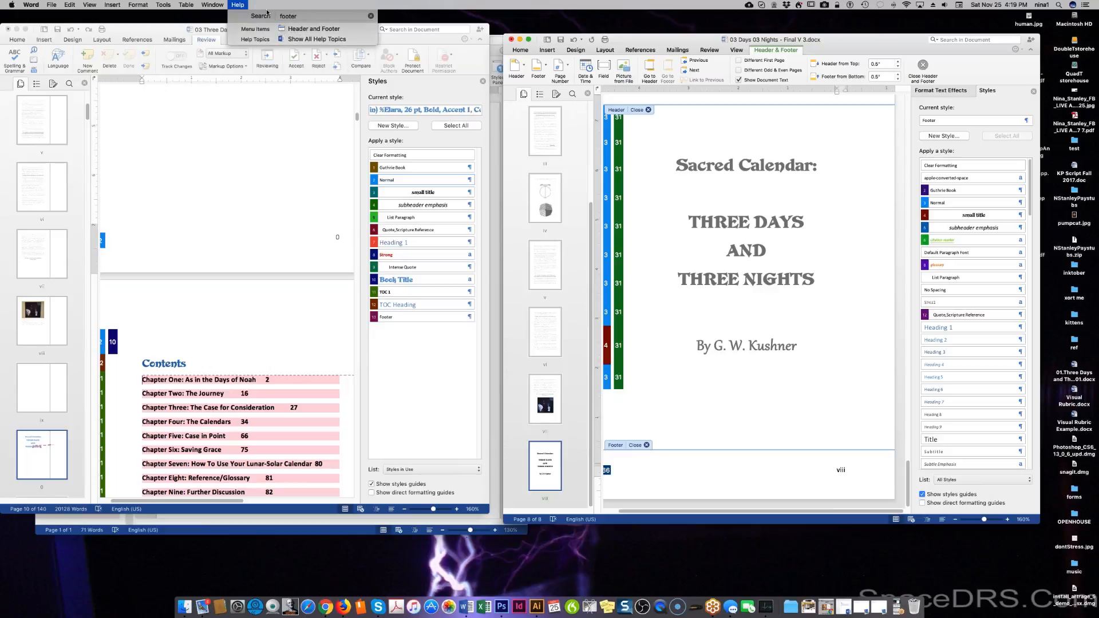
{"action": "left_click", "coordinate": [238, 6]}
{"action": "left_click", "coordinate": [237, 5]}
{"action": "left_click", "coordinate": [278, 32]}
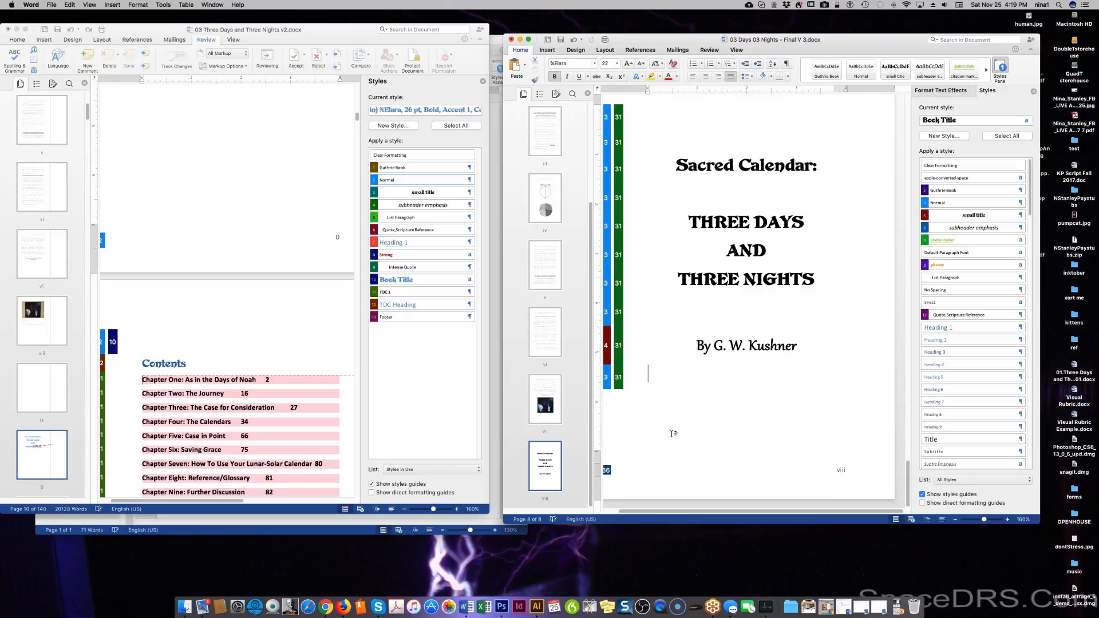
Insert a next-page section break after the title page text, creating a blank ninth page.
{"action": "right_click", "coordinate": [688, 469]}
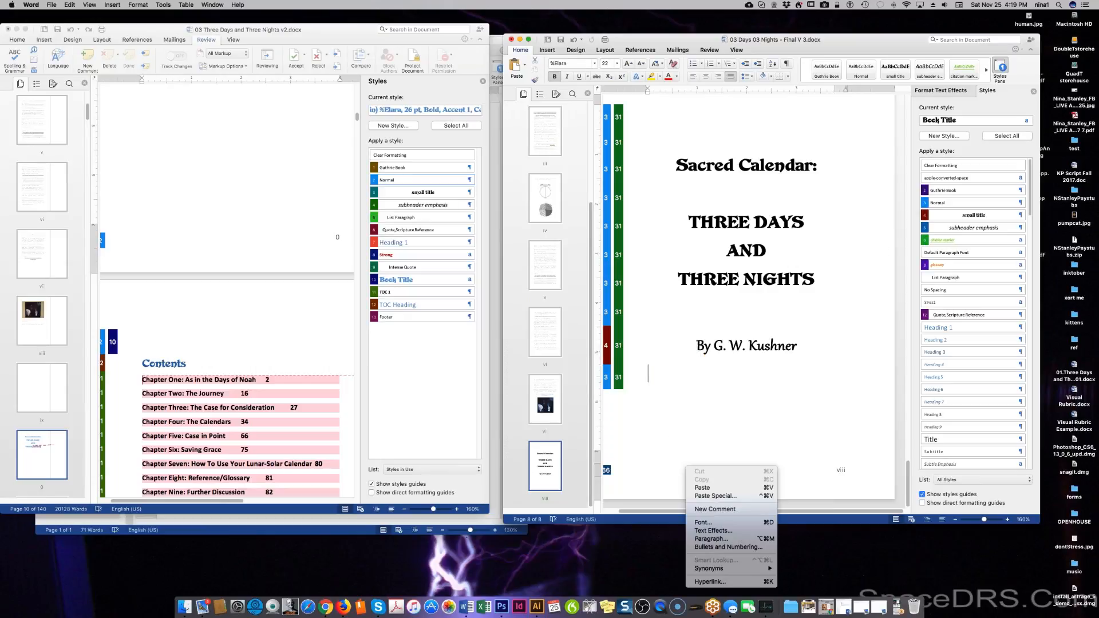
{"action": "left_click", "coordinate": [686, 442]}
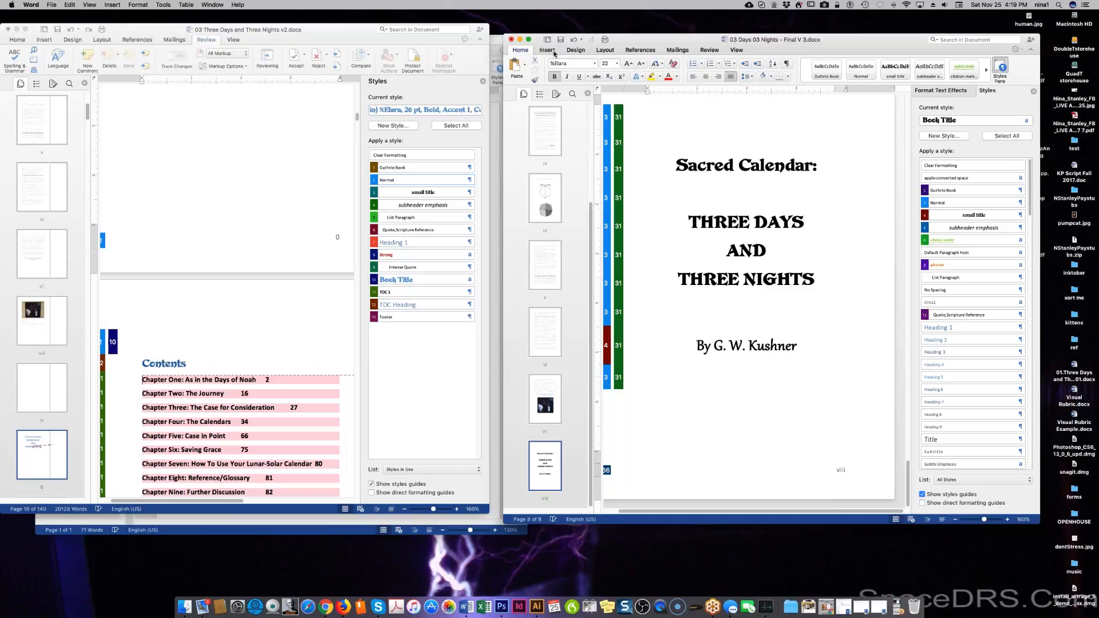
{"action": "left_click", "coordinate": [52, 5]}
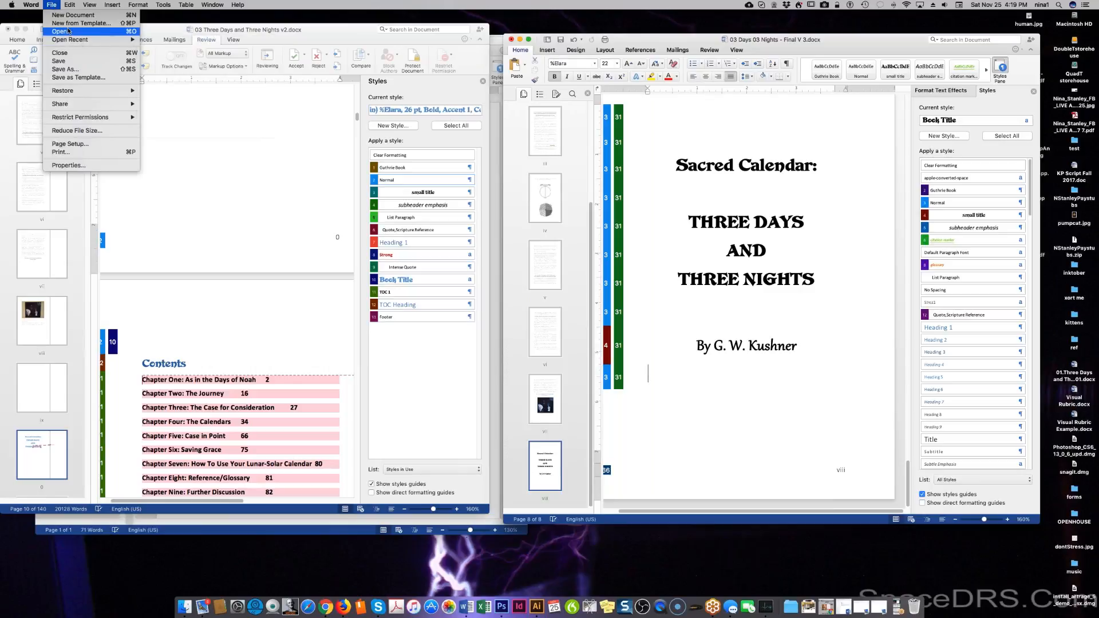
{"action": "mouse_move", "coordinate": [33, 6]}
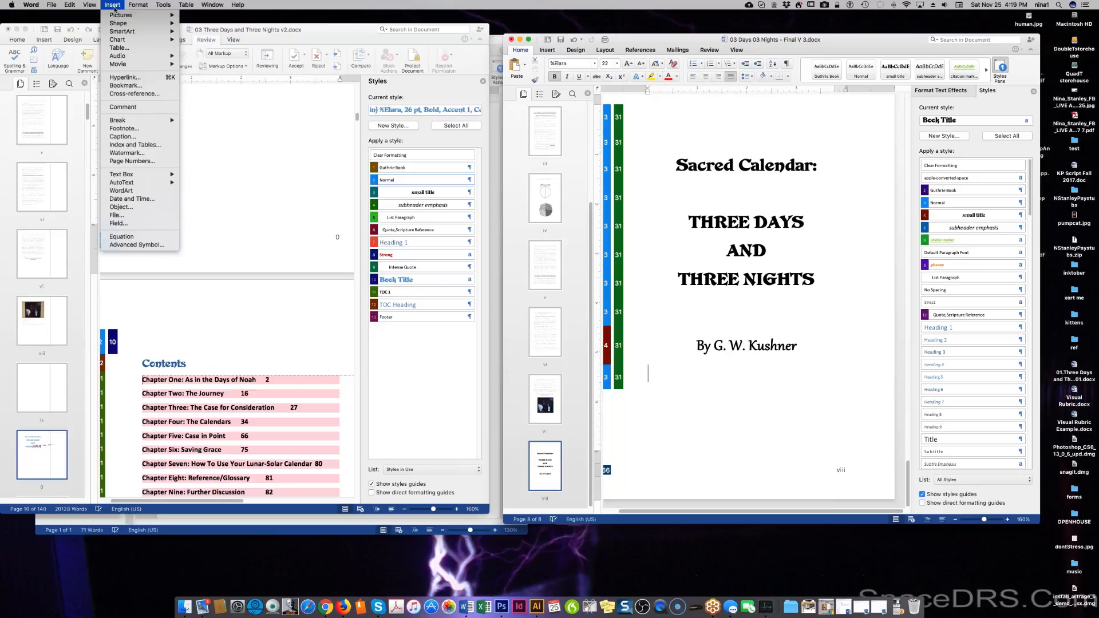
{"action": "mouse_move", "coordinate": [133, 121]}
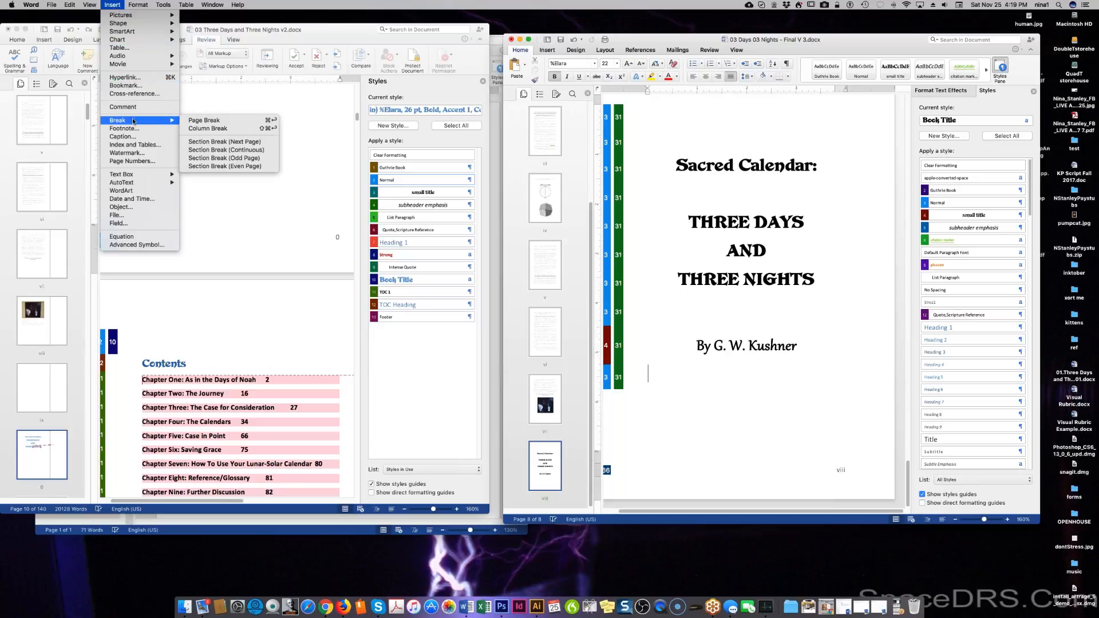
{"action": "left_click", "coordinate": [219, 142]}
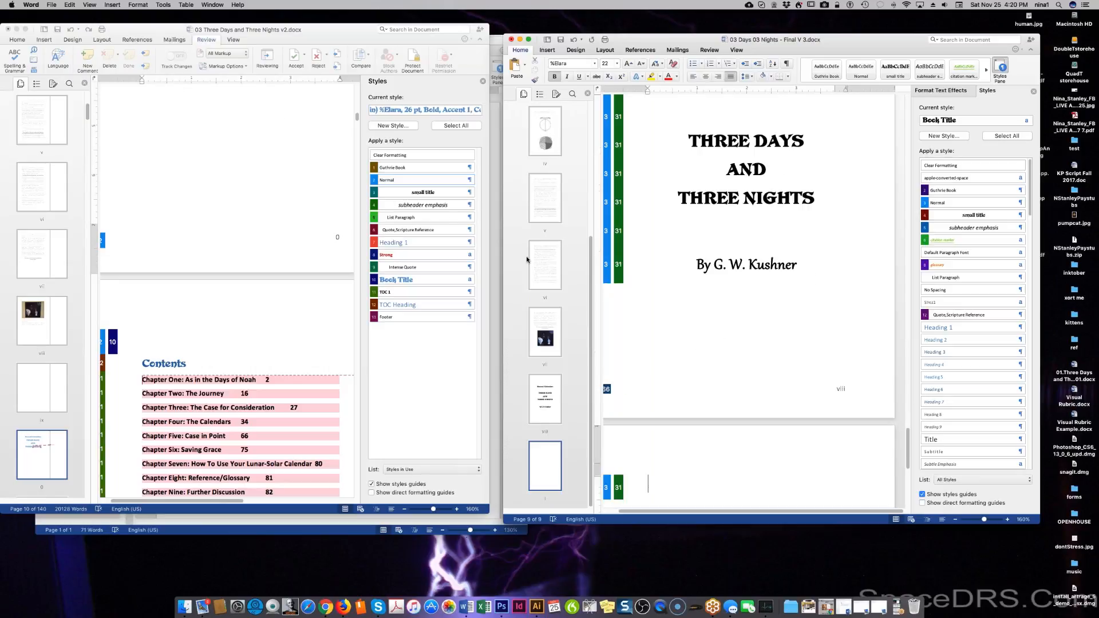
Open the title page's footer for editing and select its viii page number.
{"action": "left_click", "coordinate": [730, 265]}
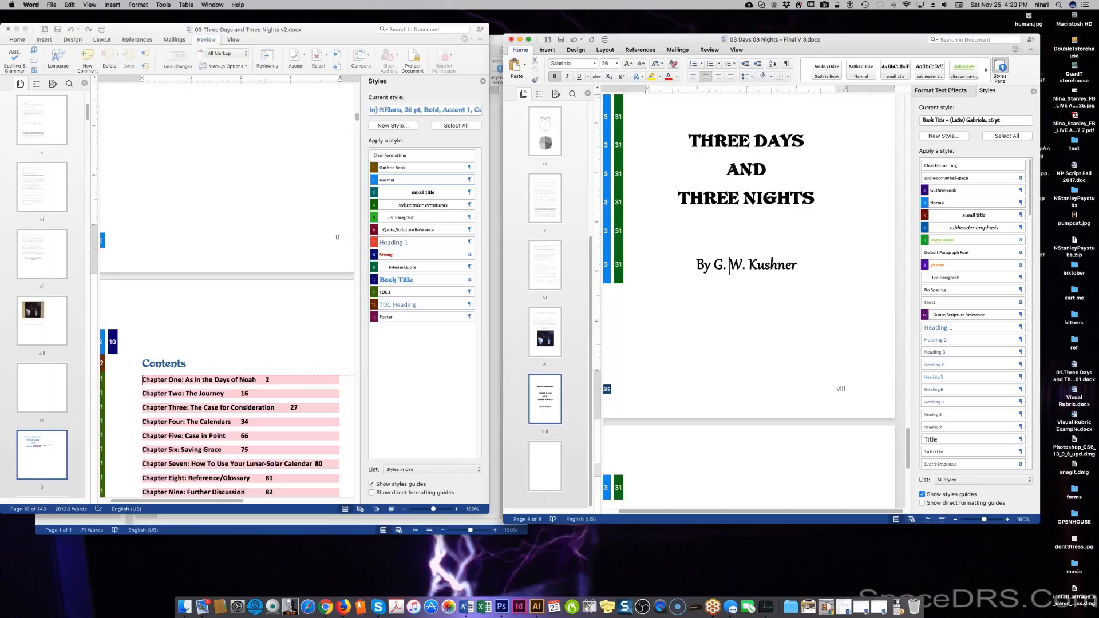
{"action": "double_click", "coordinate": [842, 388]}
{"action": "left_click", "coordinate": [840, 388]}
{"action": "right_click", "coordinate": [840, 389]}
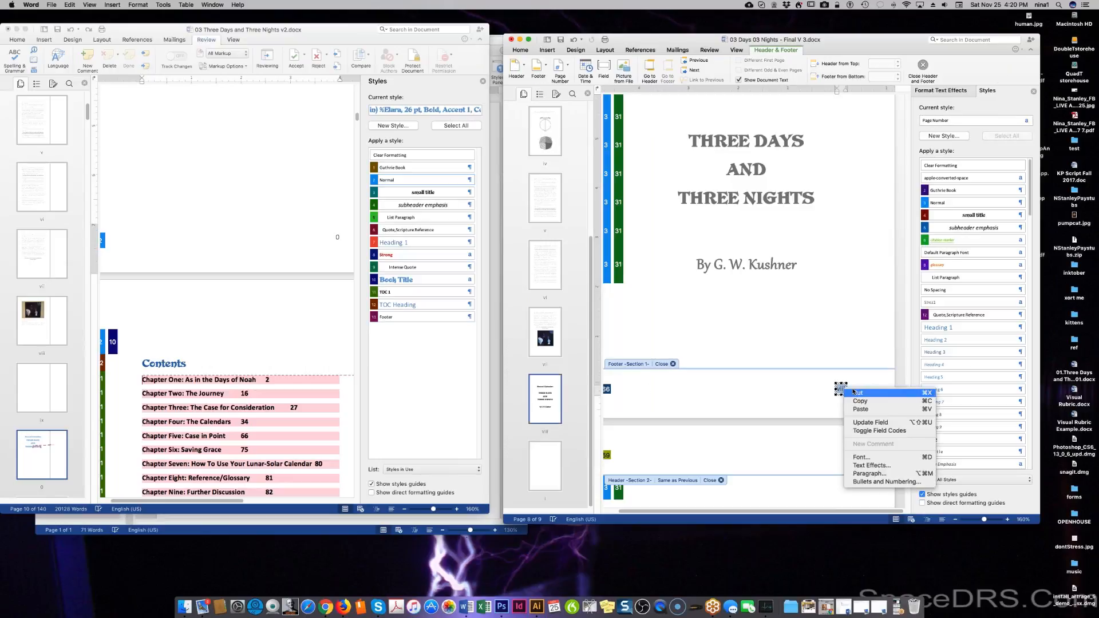
Browse the Numbered, Outline Numbered and List Styles tabs of Bullets and Numbering, then cancel.
{"action": "left_click", "coordinate": [916, 482]}
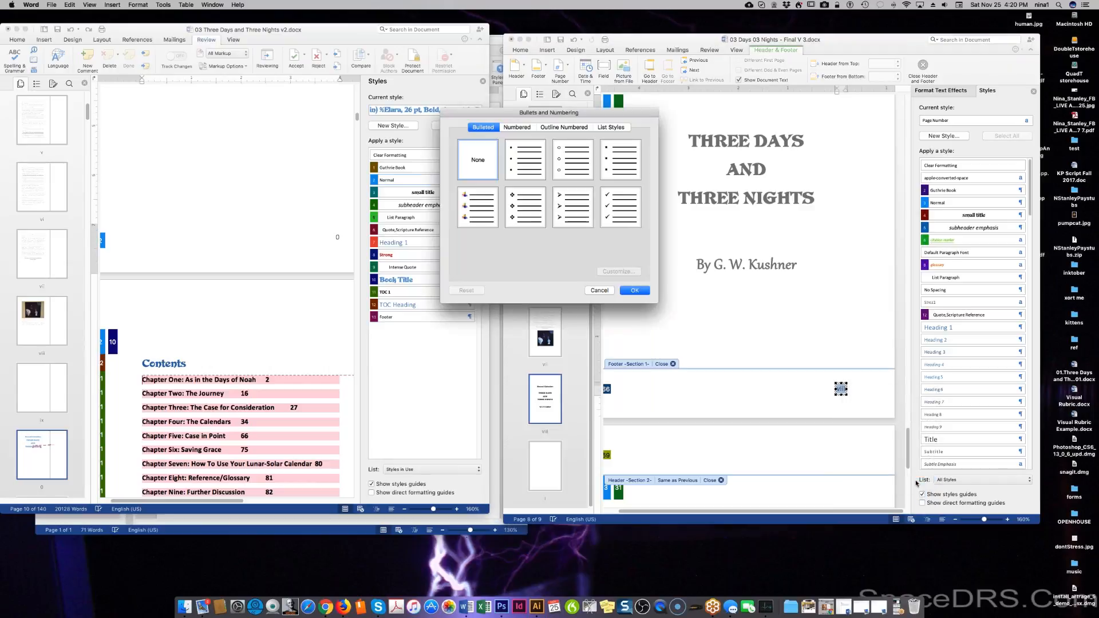
{"action": "left_click", "coordinate": [518, 127]}
{"action": "left_click", "coordinate": [547, 127]}
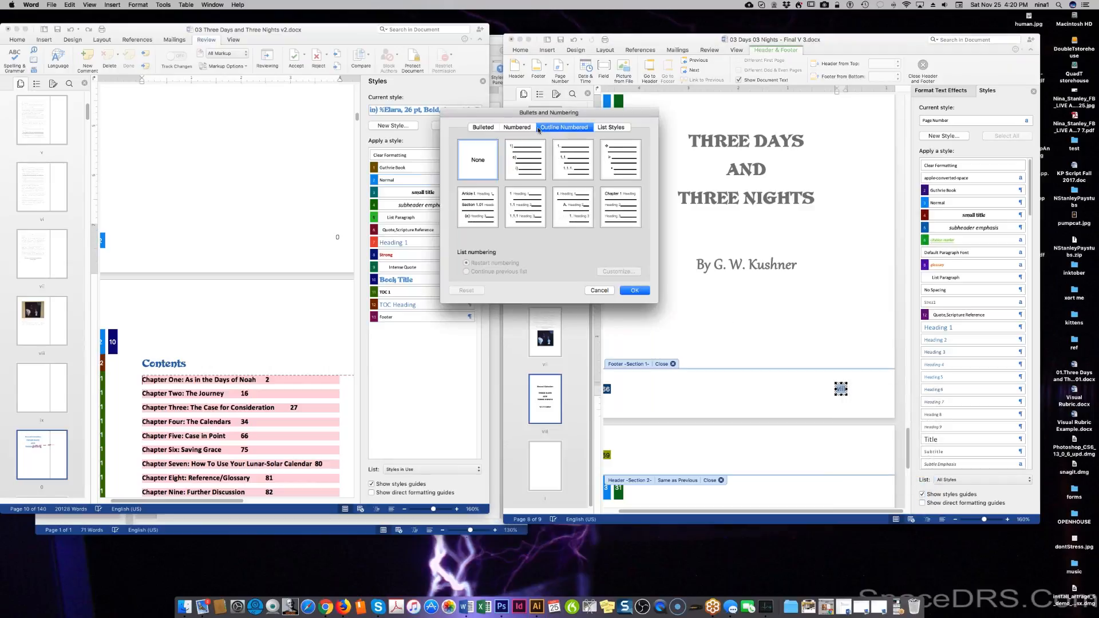
{"action": "left_click", "coordinate": [601, 128]}
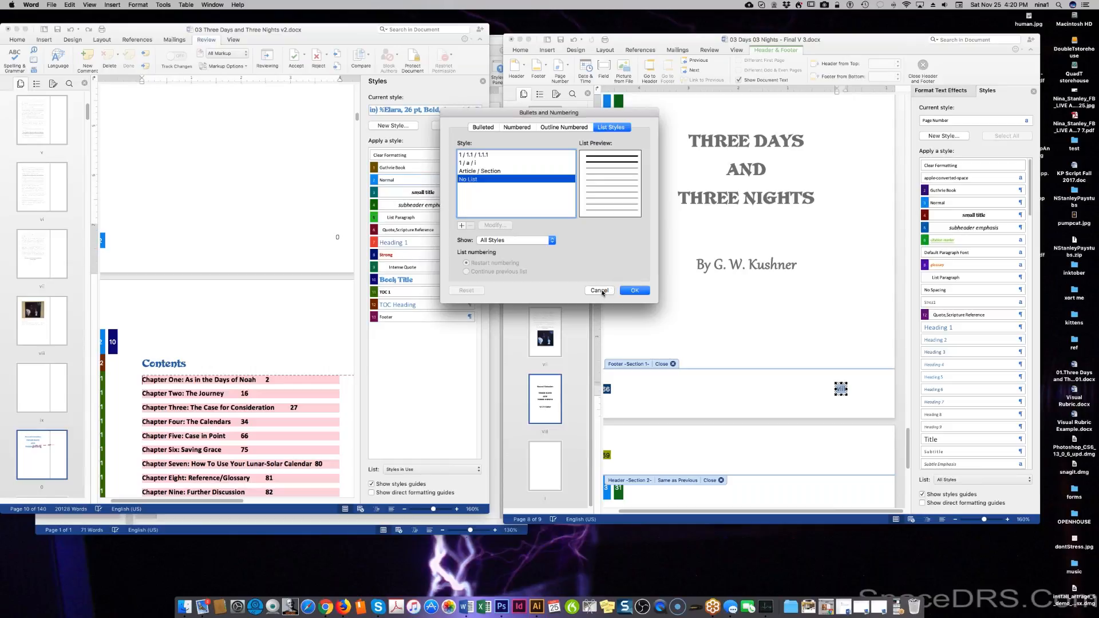
{"action": "left_click", "coordinate": [600, 291]}
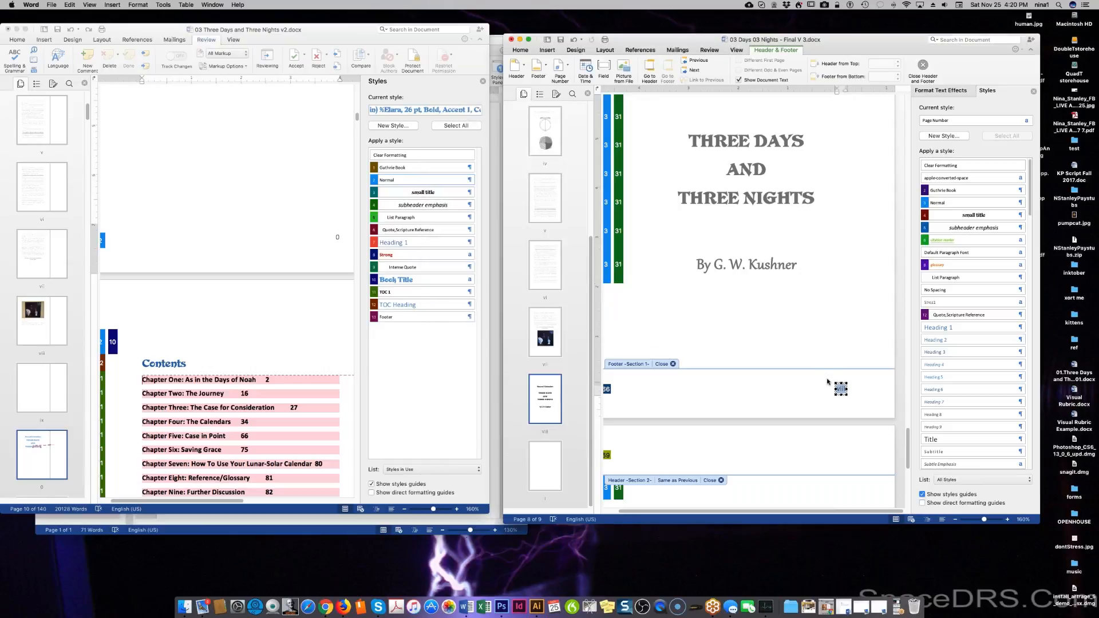
Search Help for 'pagination', close it, deselect the page number and save the document.
{"action": "left_click", "coordinate": [239, 5]}
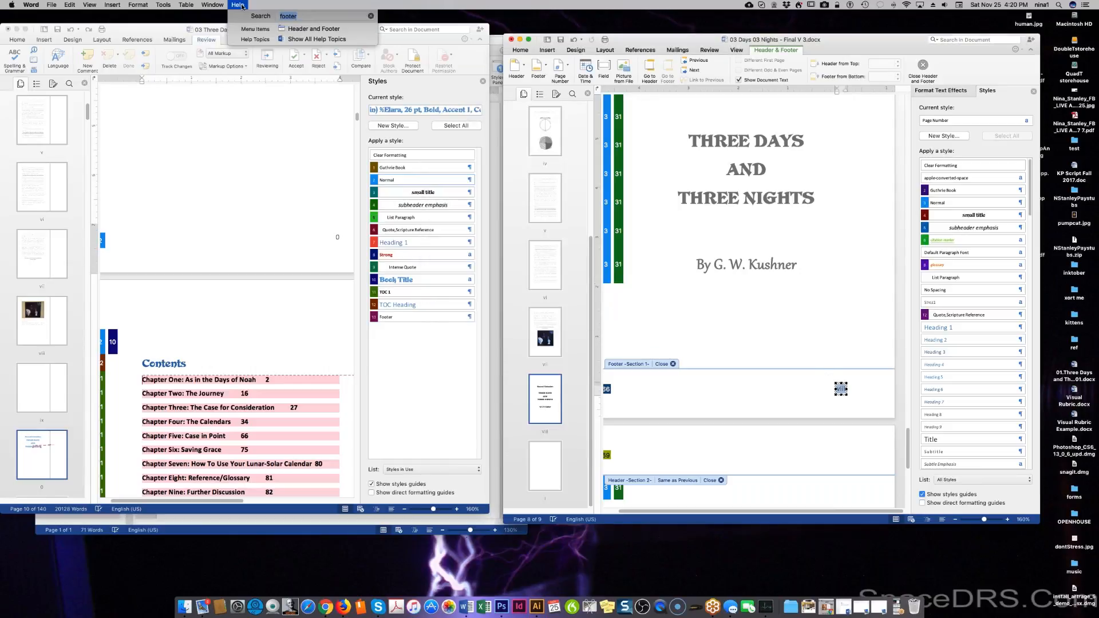
{"action": "type", "text": "pa"}
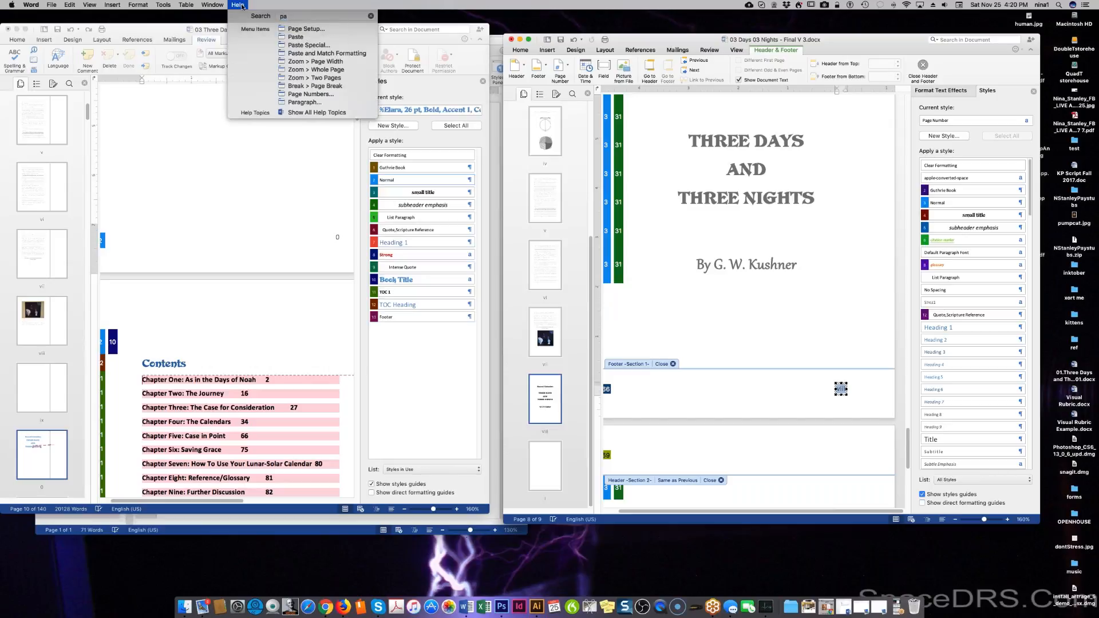
{"action": "type", "text": "gination"}
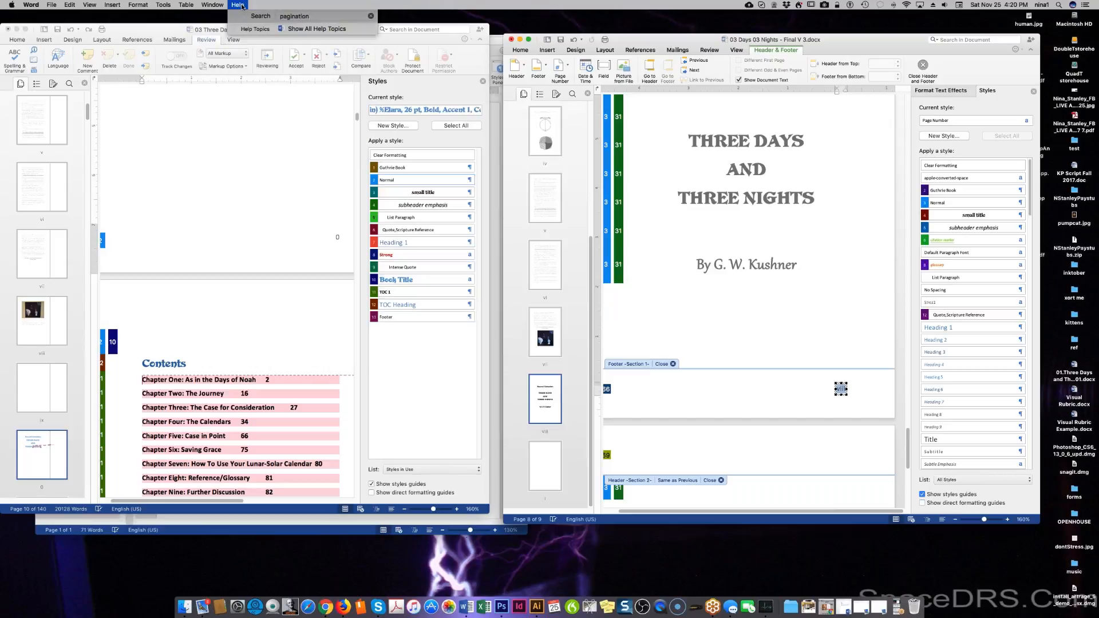
{"action": "left_click", "coordinate": [262, 3]}
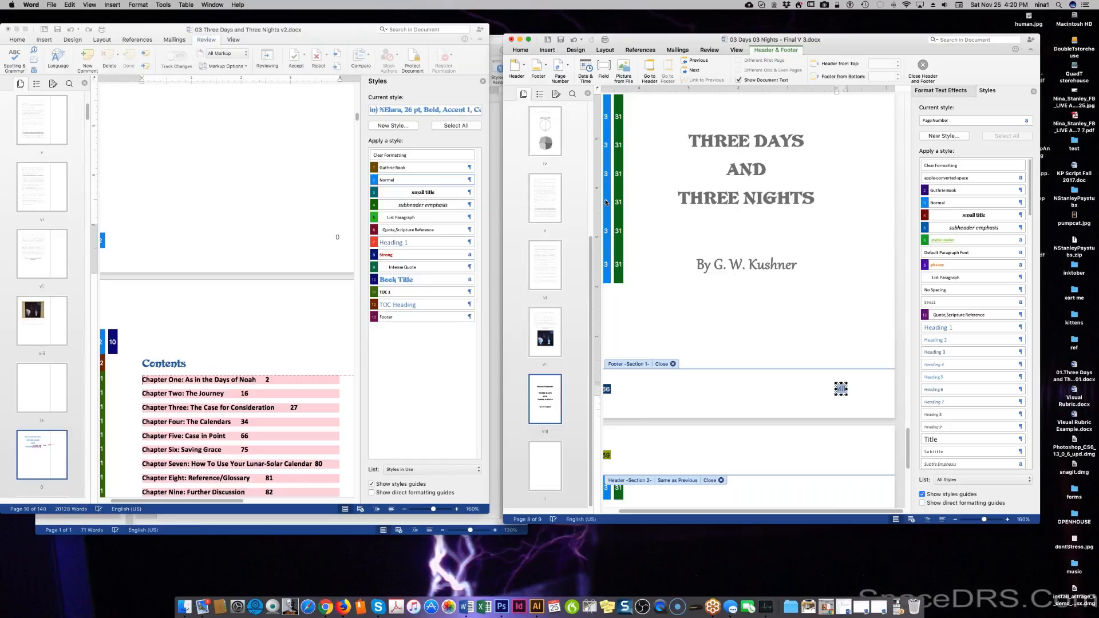
{"action": "key", "text": "Left"}
{"action": "left_click", "coordinate": [51, 5]}
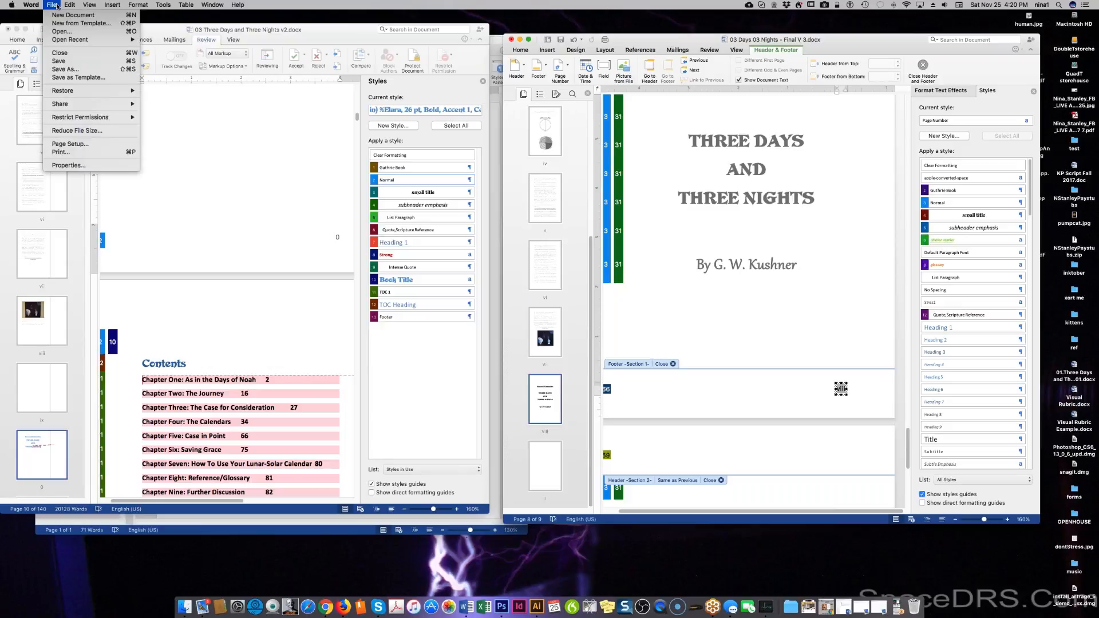
{"action": "left_click", "coordinate": [63, 62]}
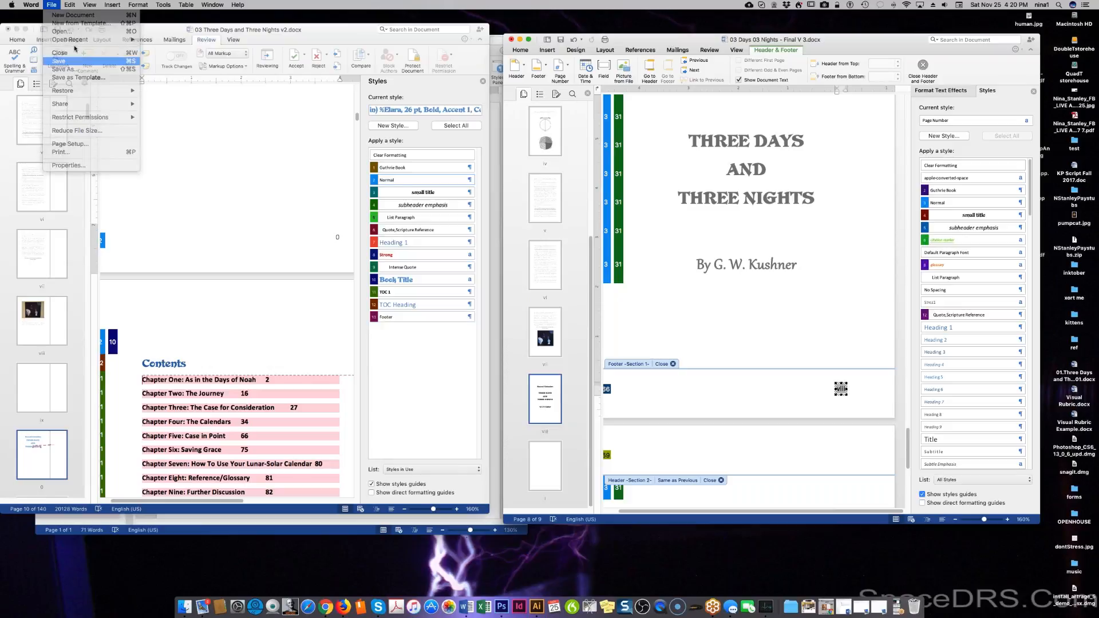
Set the page number format to 1, 2, 3, then close Page Numbers without applying its position.
{"action": "left_click", "coordinate": [115, 5]}
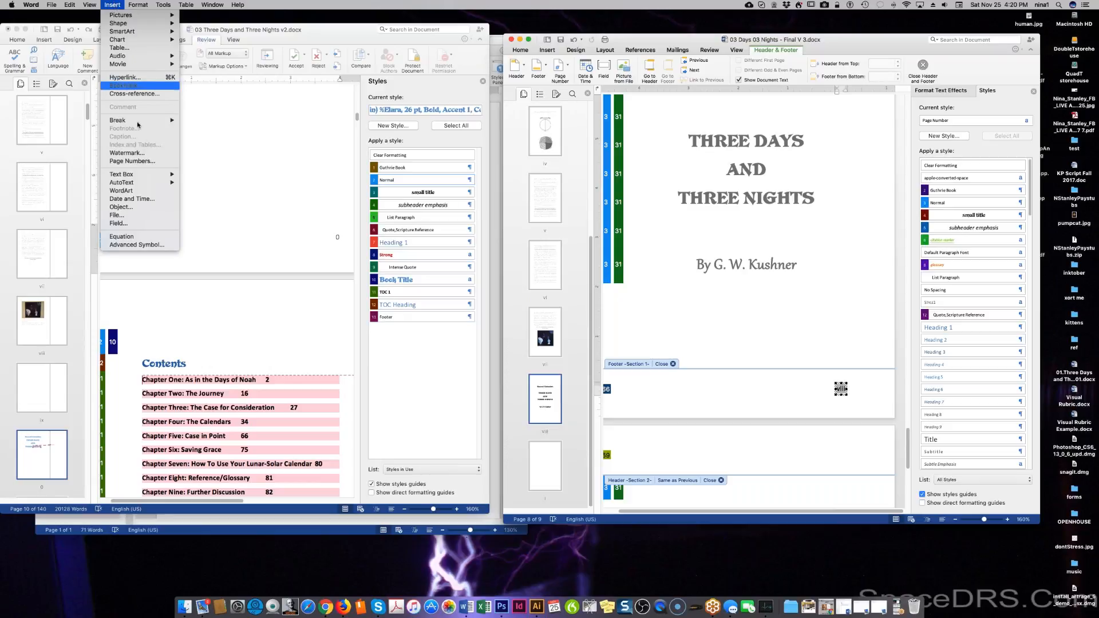
{"action": "left_click", "coordinate": [156, 162]}
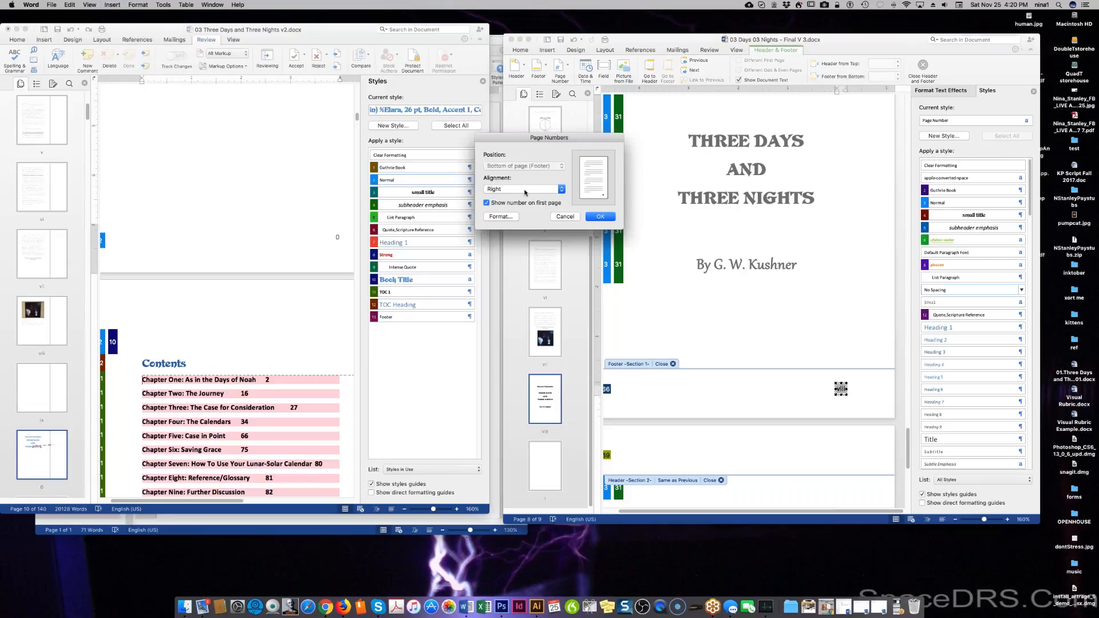
{"action": "left_click", "coordinate": [512, 218]}
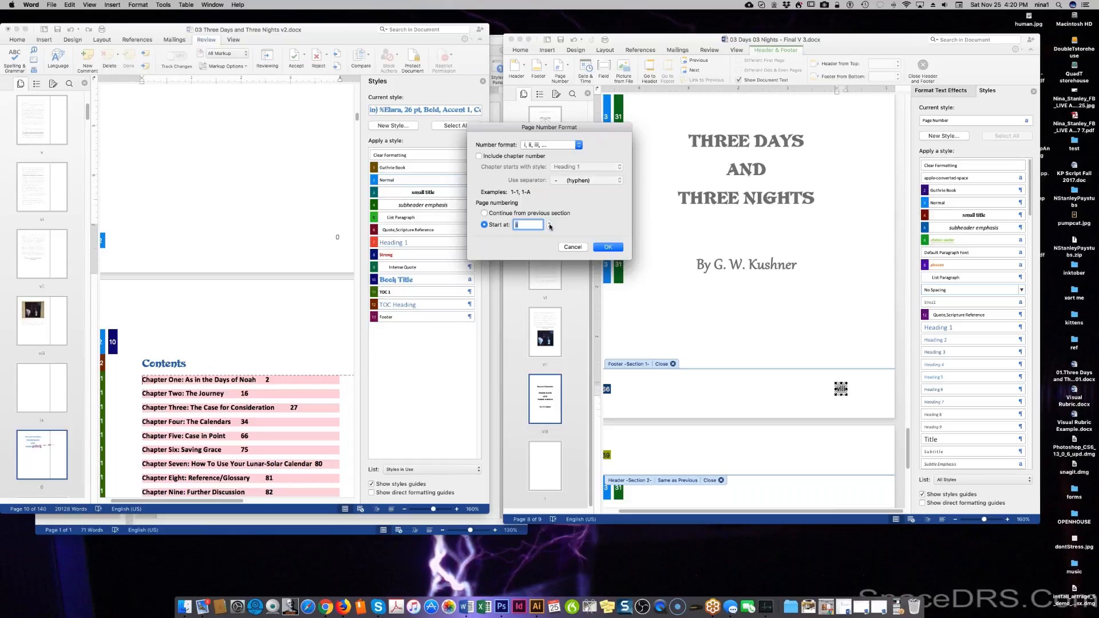
{"action": "left_click", "coordinate": [549, 144]}
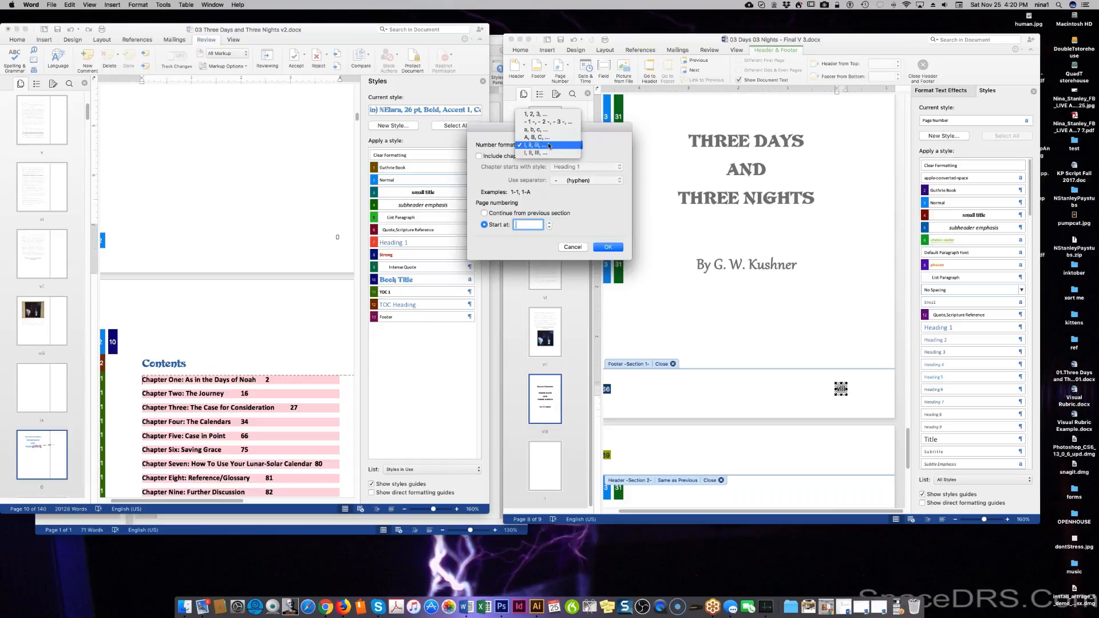
{"action": "left_click", "coordinate": [551, 115]}
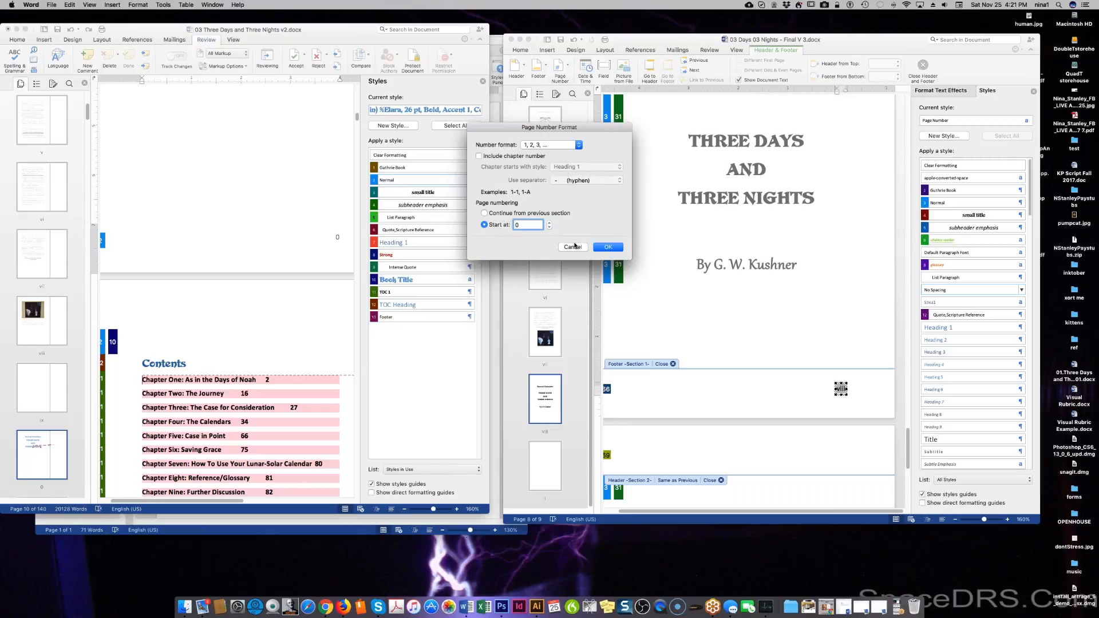
{"action": "left_click", "coordinate": [608, 248]}
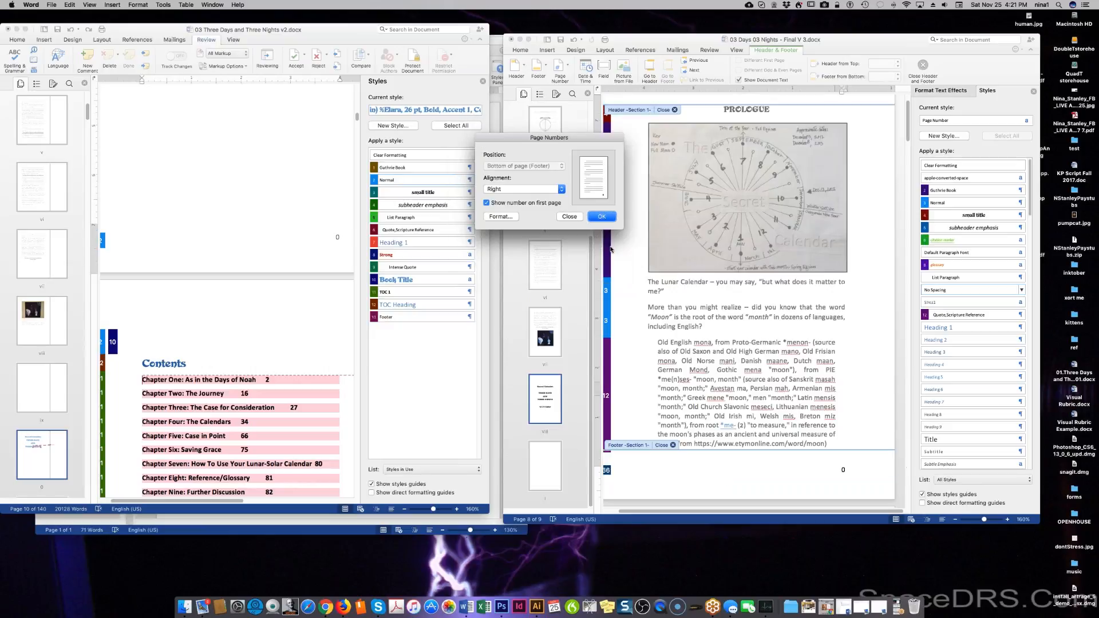
{"action": "left_click", "coordinate": [573, 217]}
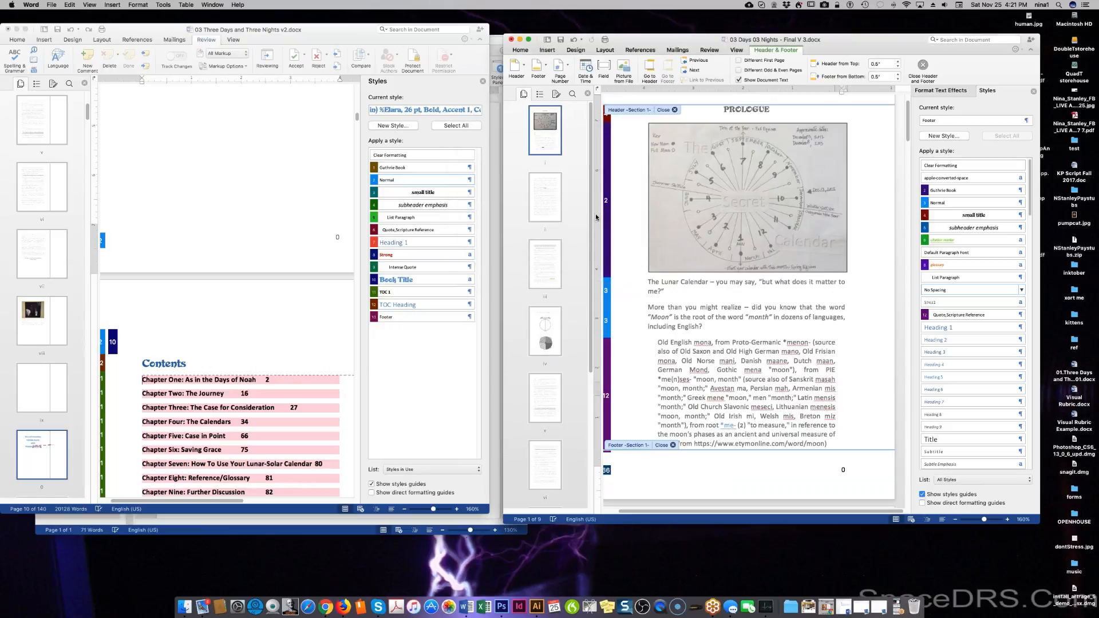
Undo the last change, leave footer editing and scroll down to the title page numbered viii.
{"action": "key", "text": "super+z"}
{"action": "double_click", "coordinate": [804, 402]}
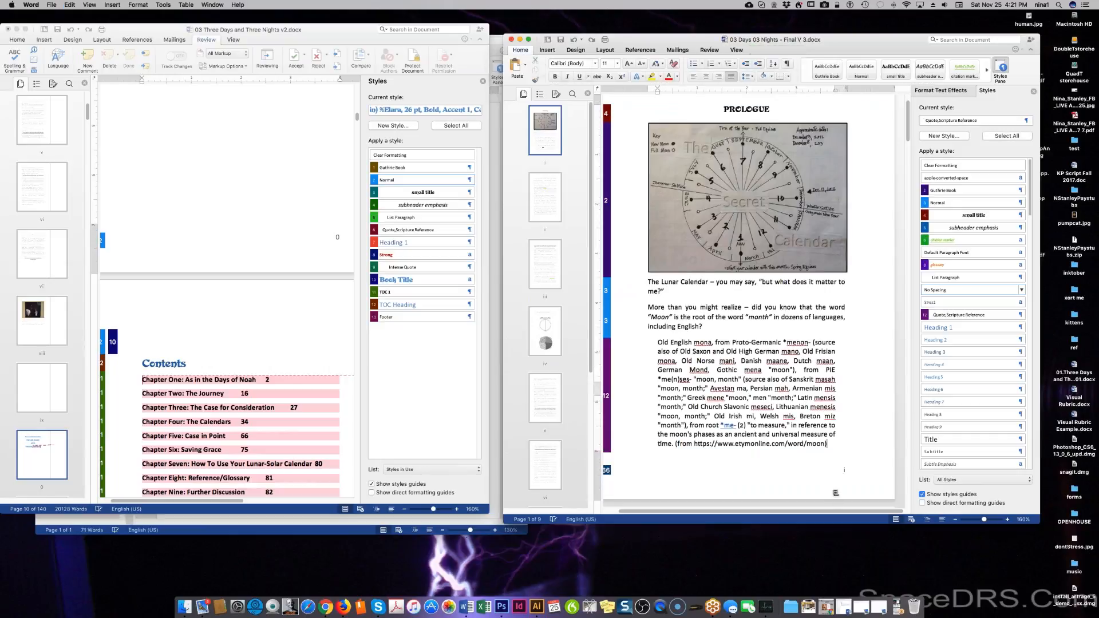
{"action": "scroll", "coordinate": [836, 384], "scroll_direction": "down", "scroll_amount": 3}
{"action": "scroll", "coordinate": [750, 297], "scroll_direction": "down", "scroll_amount": 20}
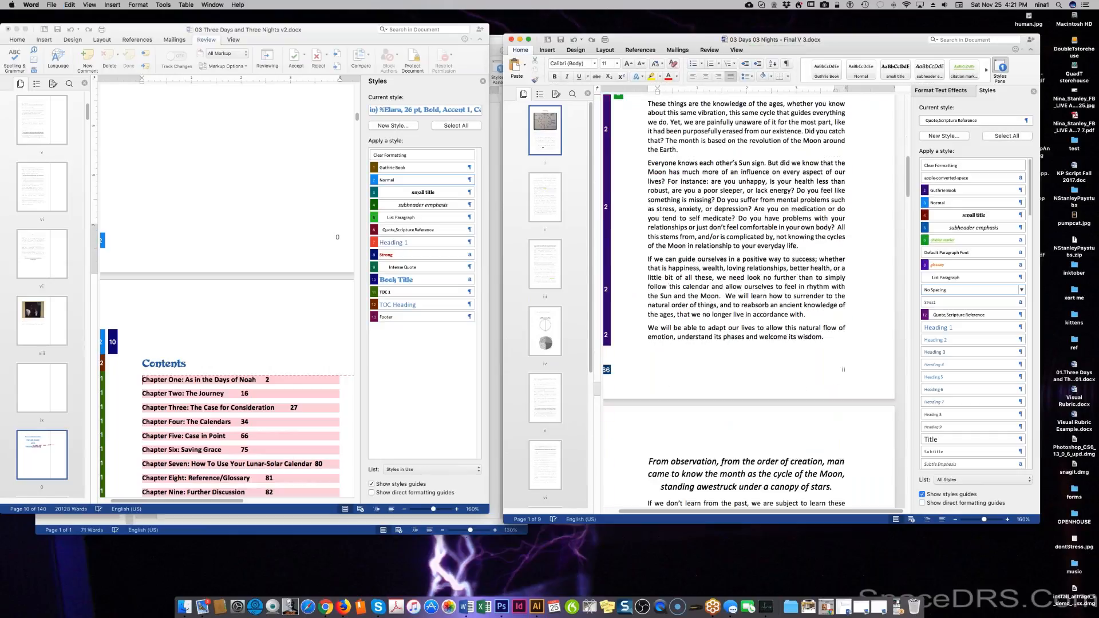
{"action": "scroll", "coordinate": [749, 302], "scroll_direction": "down", "scroll_amount": 20}
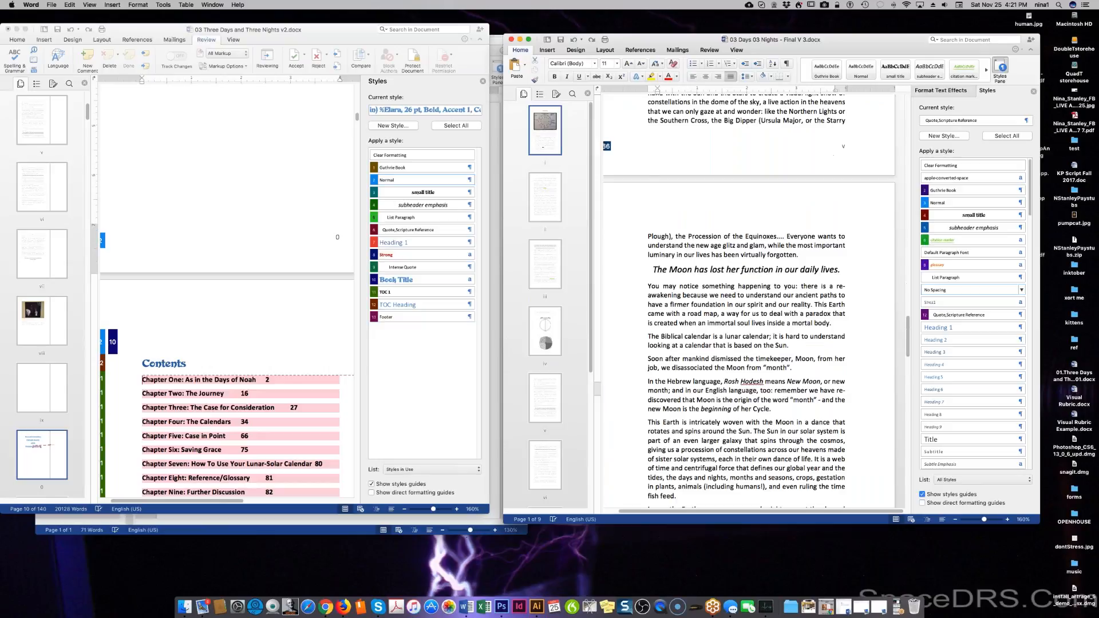
{"action": "scroll", "coordinate": [664, 436], "scroll_direction": "down", "scroll_amount": 10}
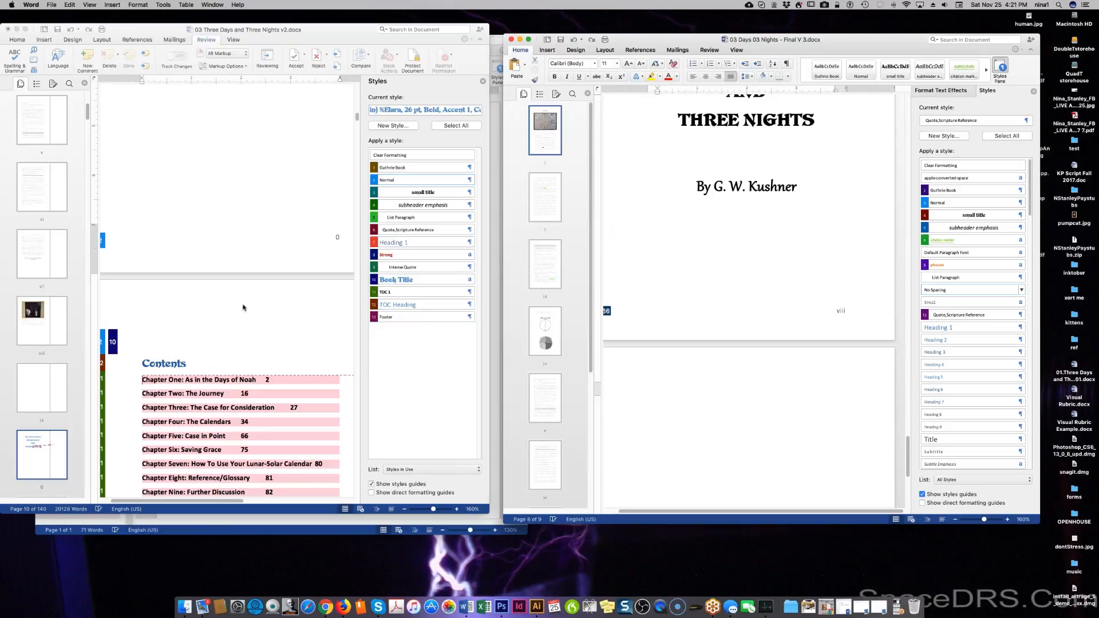
Open the v2 document's Section 2 footer for editing, then return to the Final V 3 document.
{"action": "left_click", "coordinate": [254, 253]}
{"action": "double_click", "coordinate": [254, 253]}
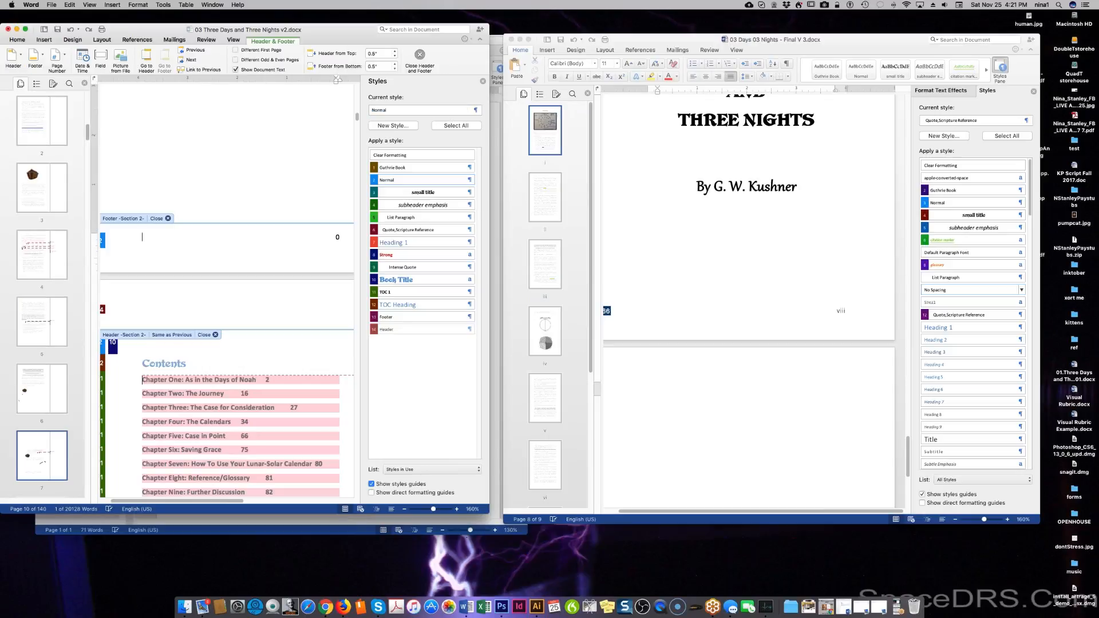
{"action": "right_click", "coordinate": [257, 241]}
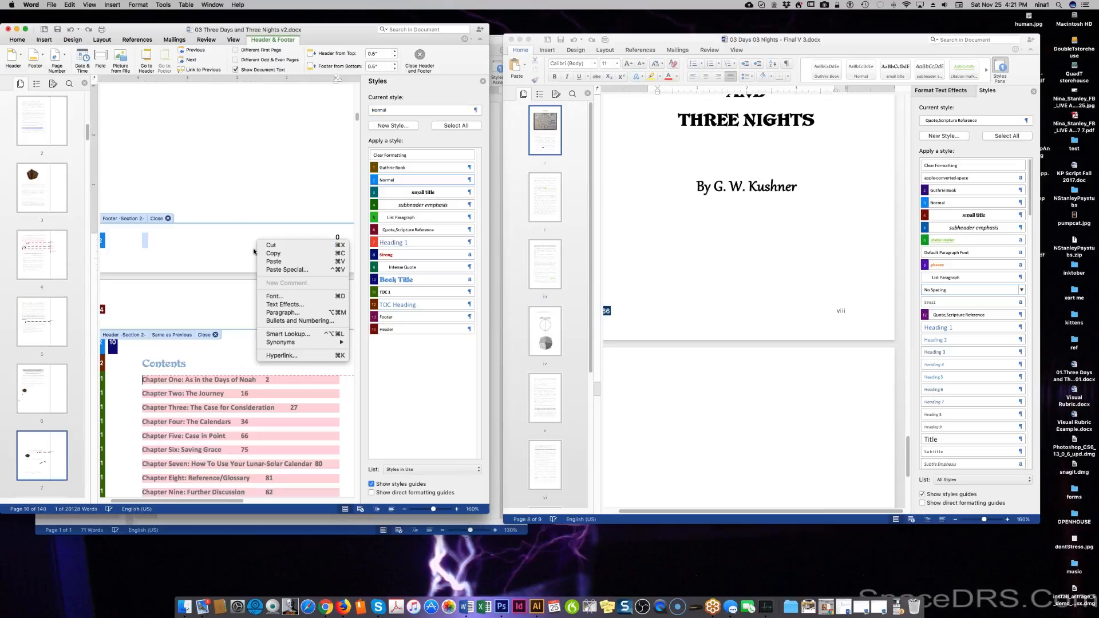
{"action": "left_click", "coordinate": [213, 232]}
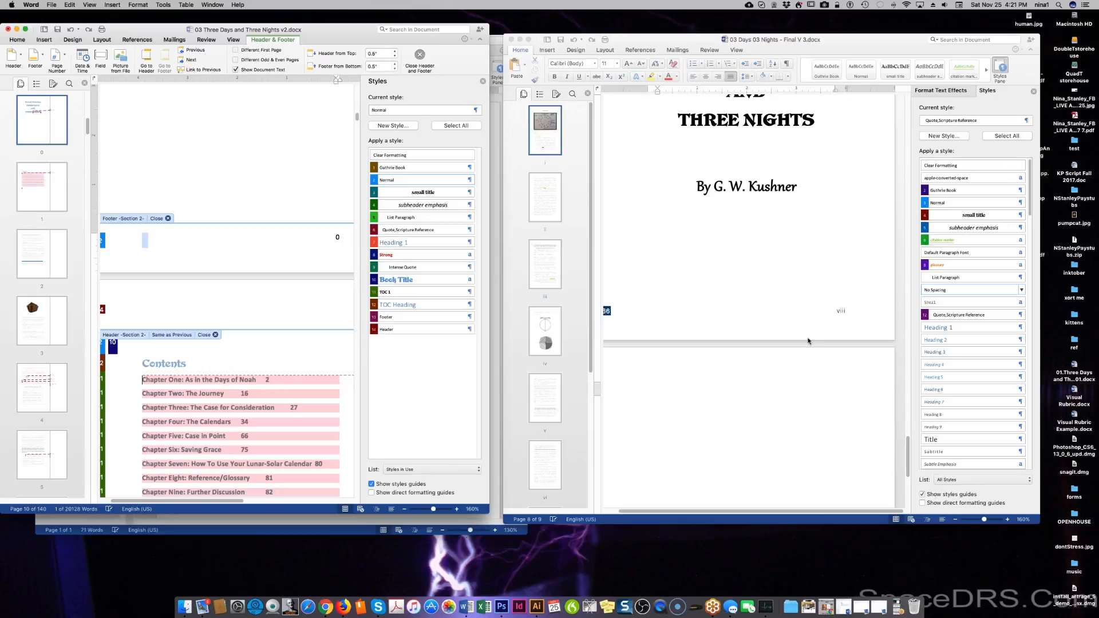
{"action": "left_click", "coordinate": [850, 312]}
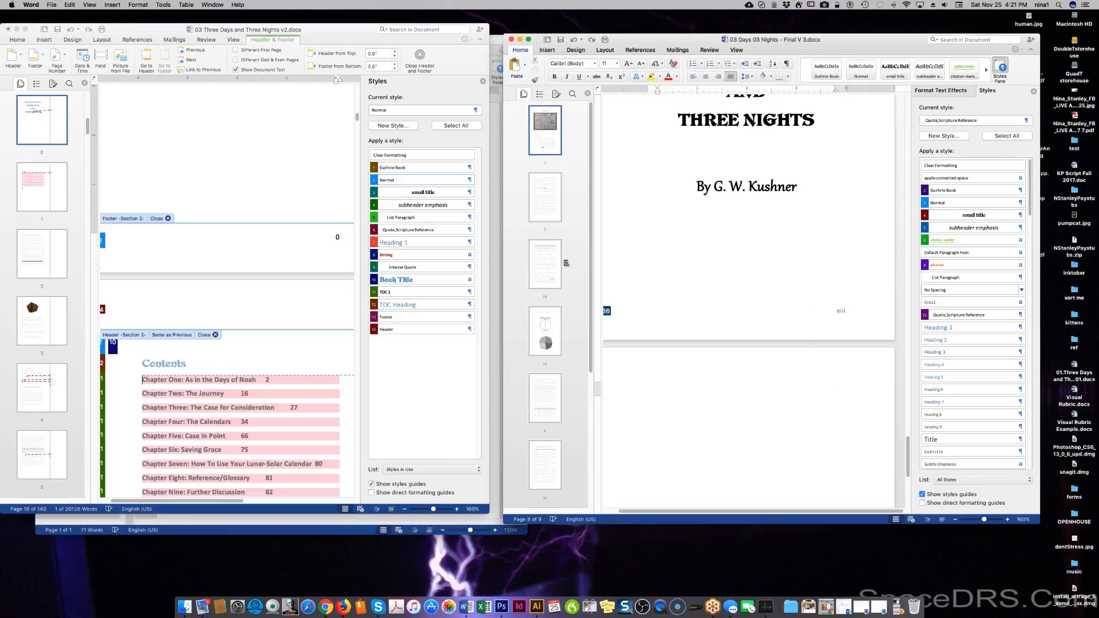
{"action": "left_click", "coordinate": [546, 50]}
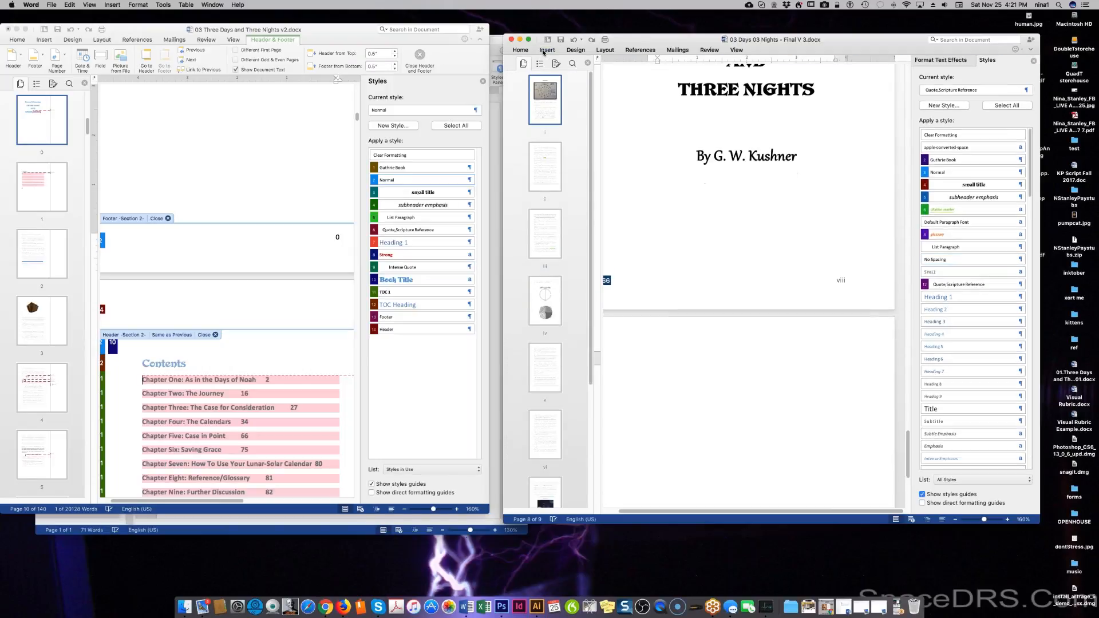
Preview the Footer gallery and Page Number menu on the Insert tab, closing both unused.
{"action": "left_click", "coordinate": [545, 51]}
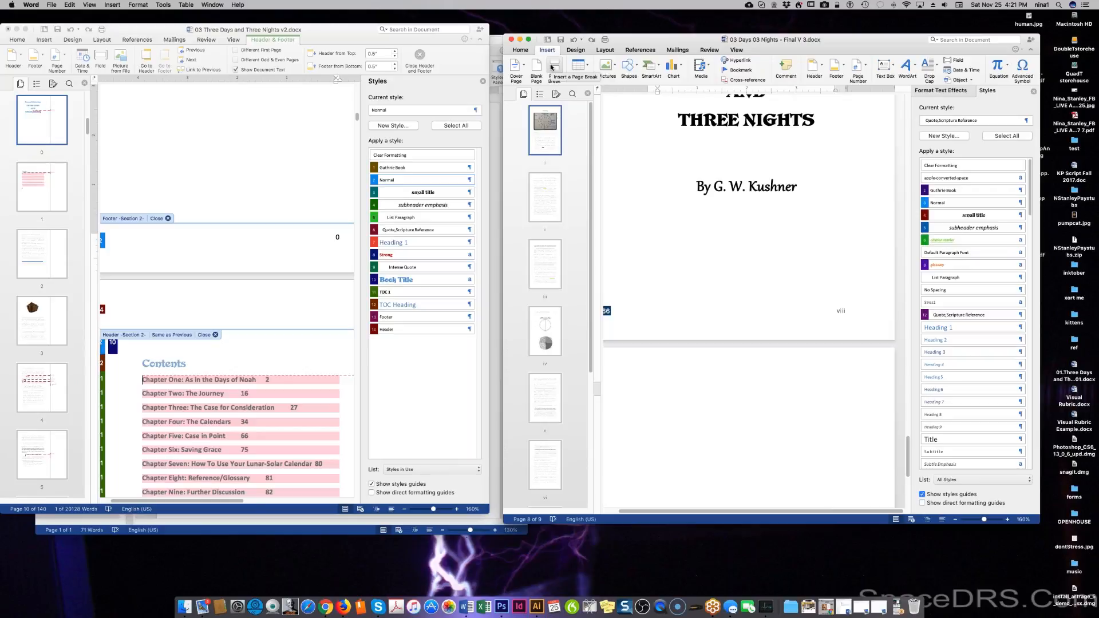
{"action": "left_click", "coordinate": [835, 70]}
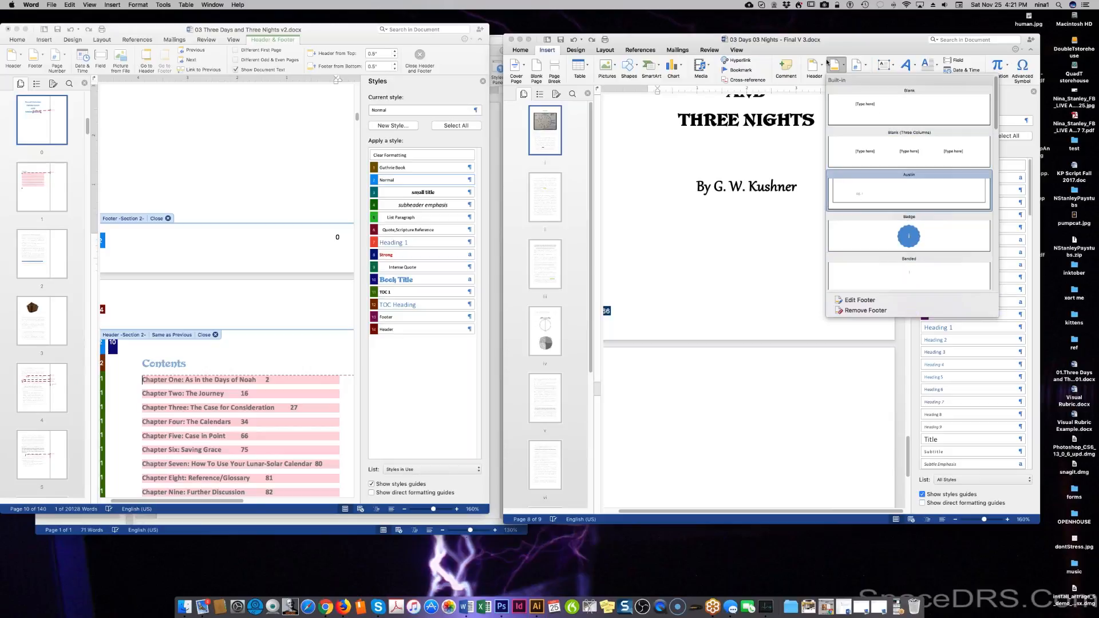
{"action": "left_click", "coordinate": [859, 68]}
{"action": "left_click", "coordinate": [859, 69]}
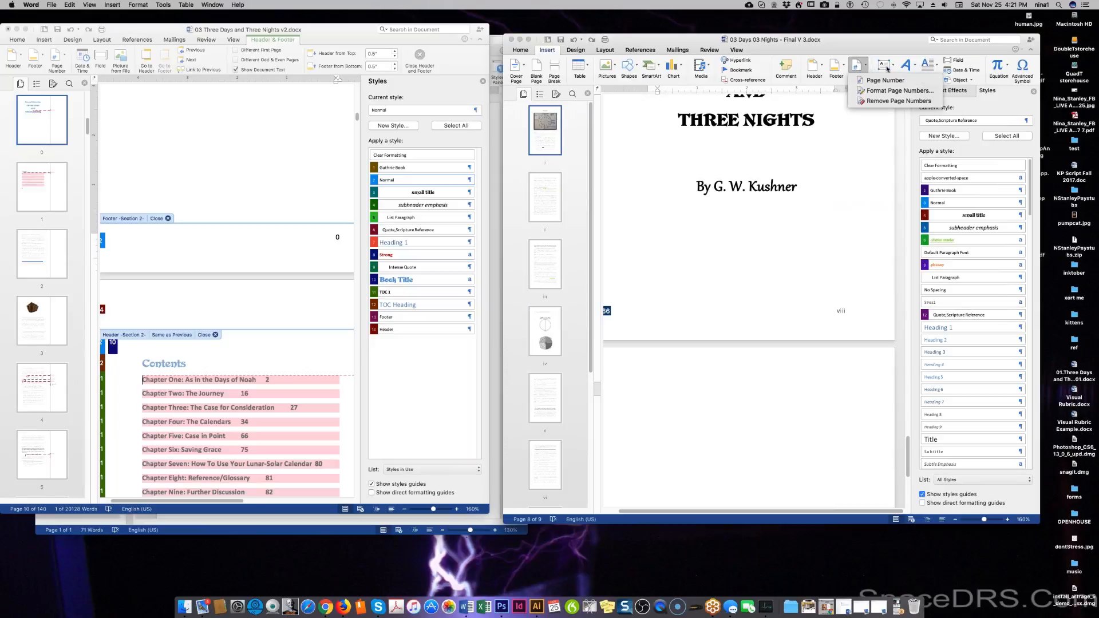
{"action": "left_click", "coordinate": [887, 68]}
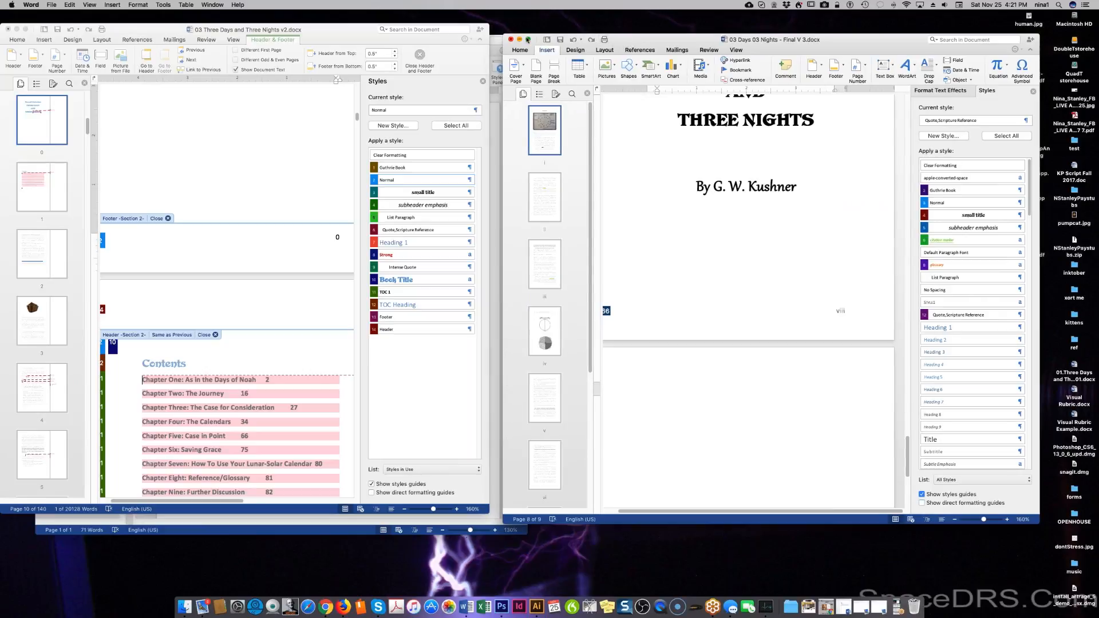
Replace the old 'pagination' Help query with 'section break'.
{"action": "left_click", "coordinate": [237, 5]}
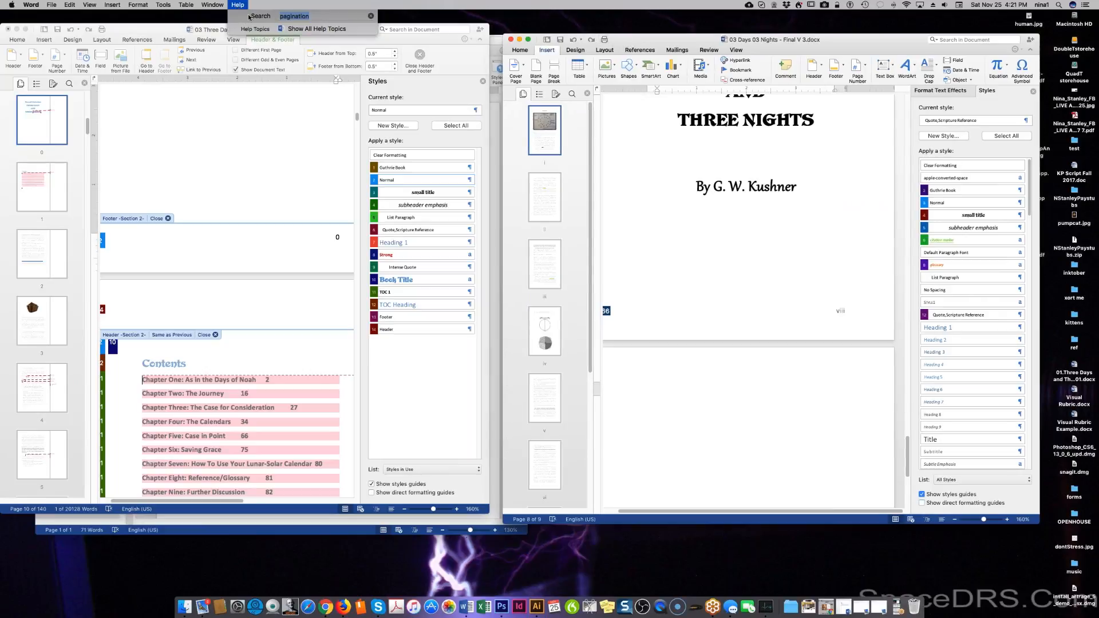
{"action": "left_click", "coordinate": [401, 3]}
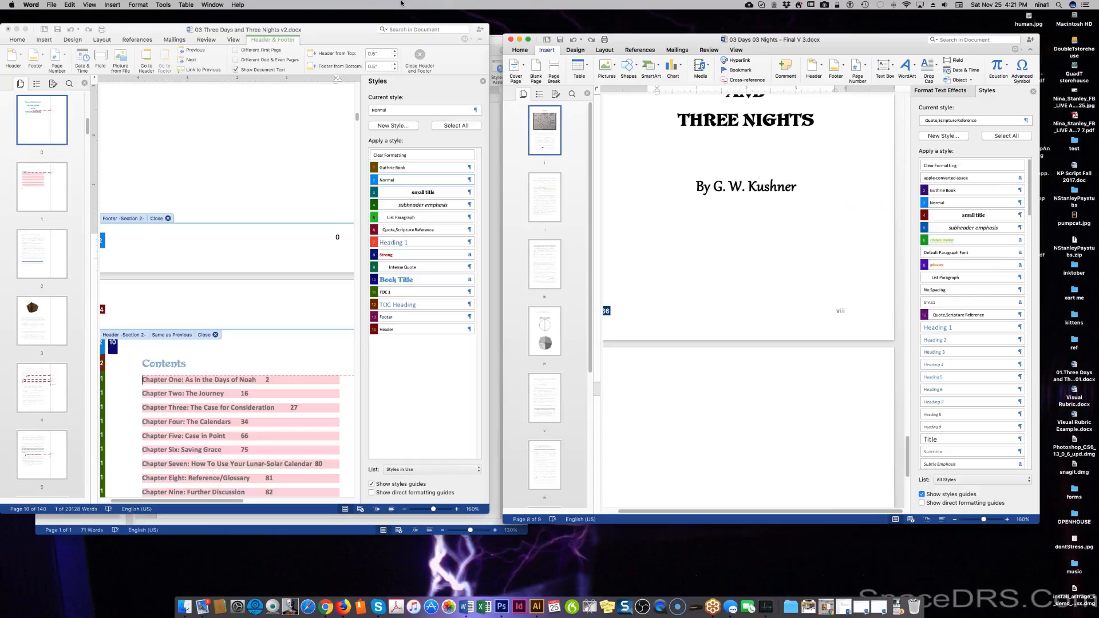
{"action": "left_click", "coordinate": [237, 5]}
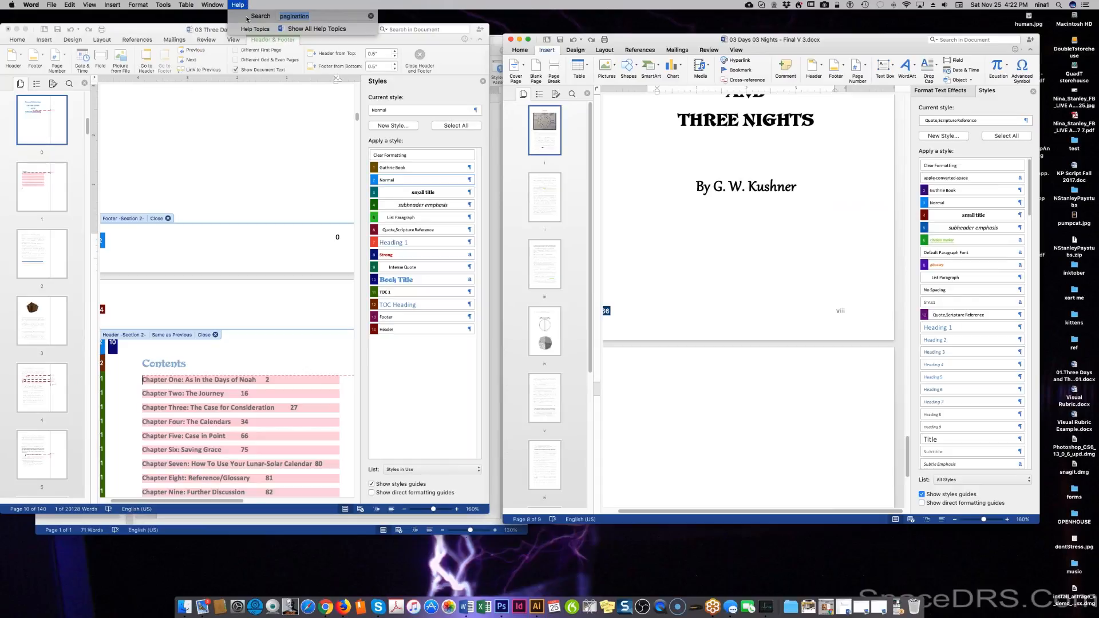
{"action": "left_click", "coordinate": [320, 18]}
{"action": "key", "text": "BackSpace"}
{"action": "key", "text": "BackSpace"}
{"action": "key", "text": "BackSpace"}
{"action": "key", "text": "BackSpace"}
{"action": "key", "text": "BackSpace"}
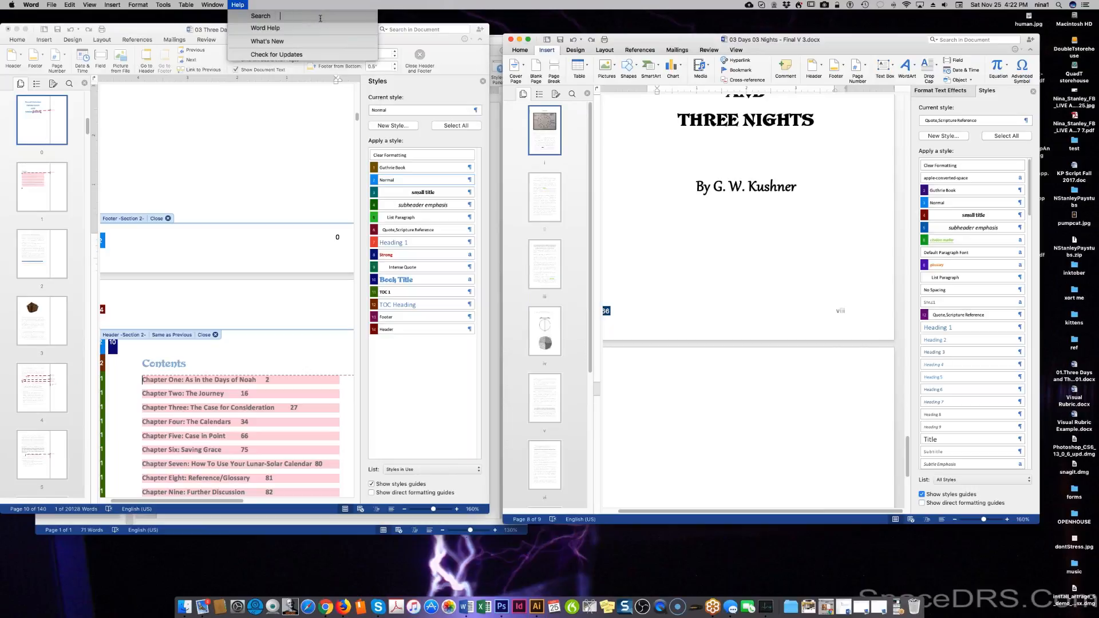
{"action": "type", "text": "sec"}
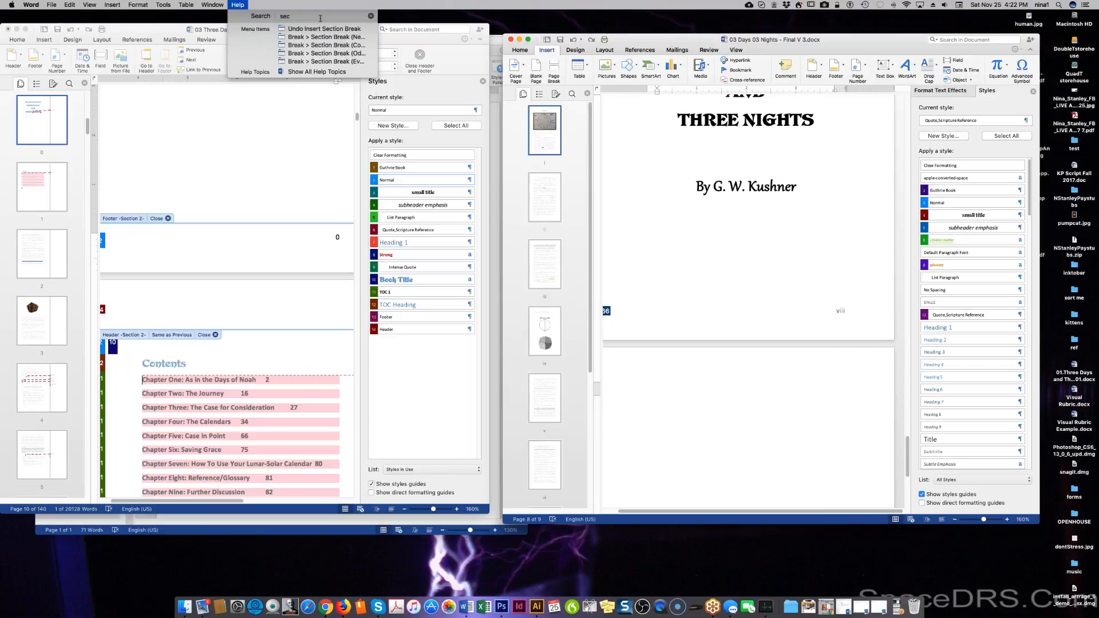
{"action": "type", "text": "tion break"}
Open the help article 'Start page numbering later in your document' and read through its expanded steps.
{"action": "left_click", "coordinate": [335, 73]}
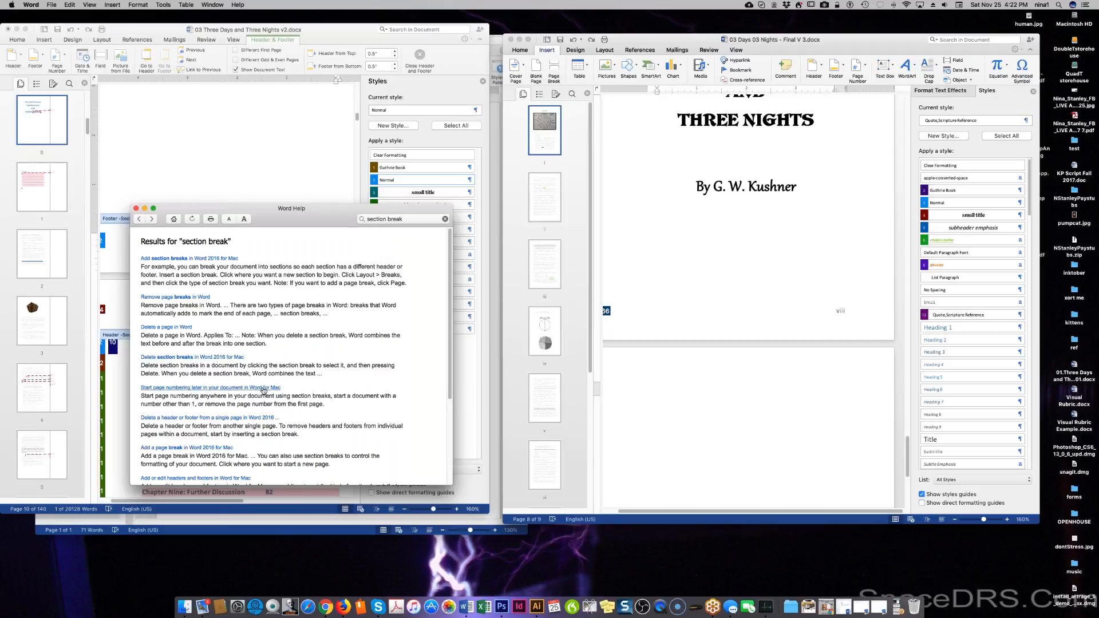
{"action": "left_click", "coordinate": [263, 390]}
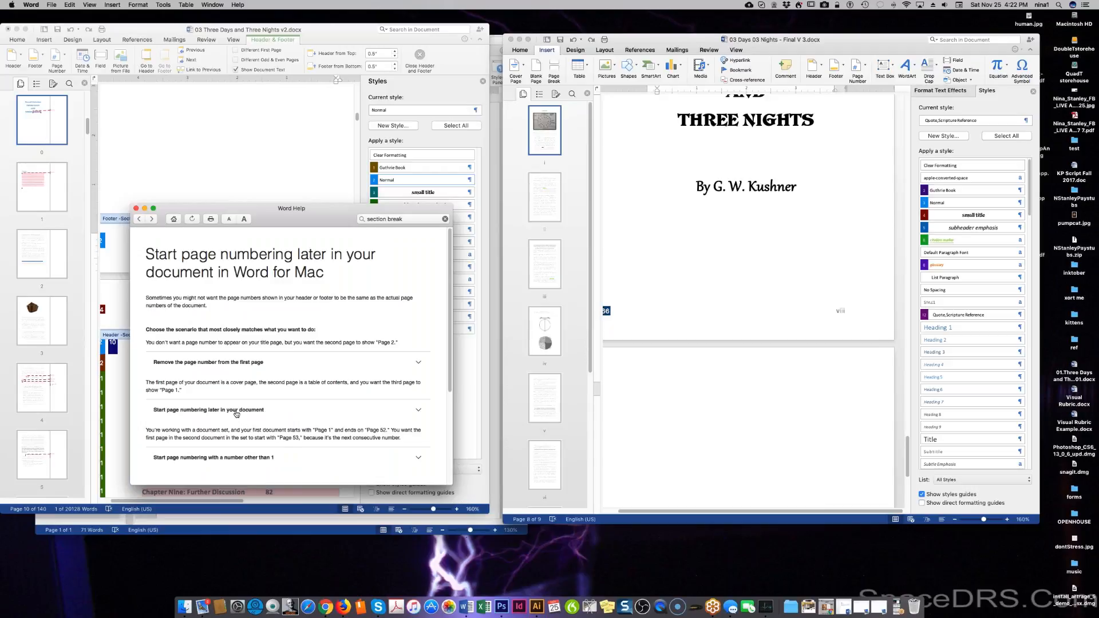
{"action": "scroll", "coordinate": [236, 414], "scroll_direction": "down", "scroll_amount": 2}
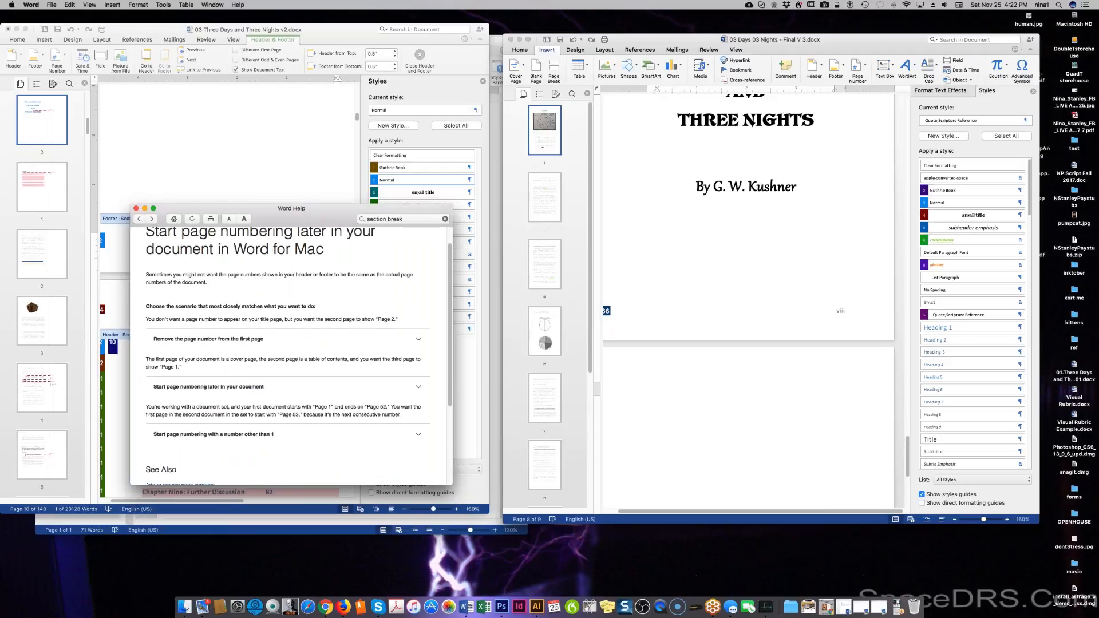
{"action": "scroll", "coordinate": [292, 355], "scroll_direction": "down", "scroll_amount": 5}
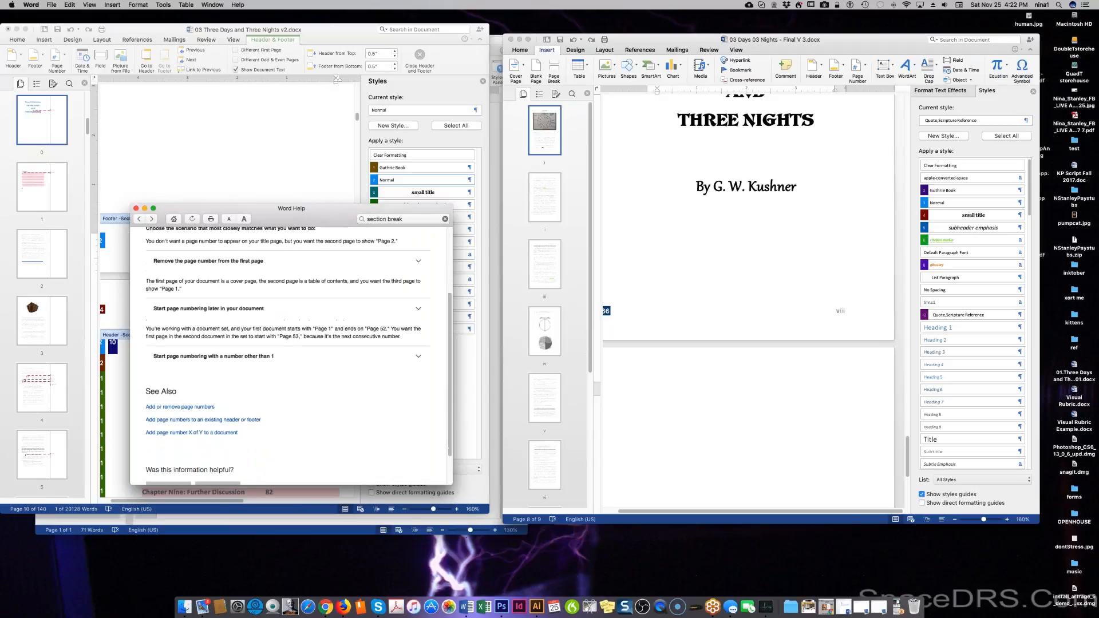
{"action": "scroll", "coordinate": [290, 355], "scroll_direction": "down", "scroll_amount": 3}
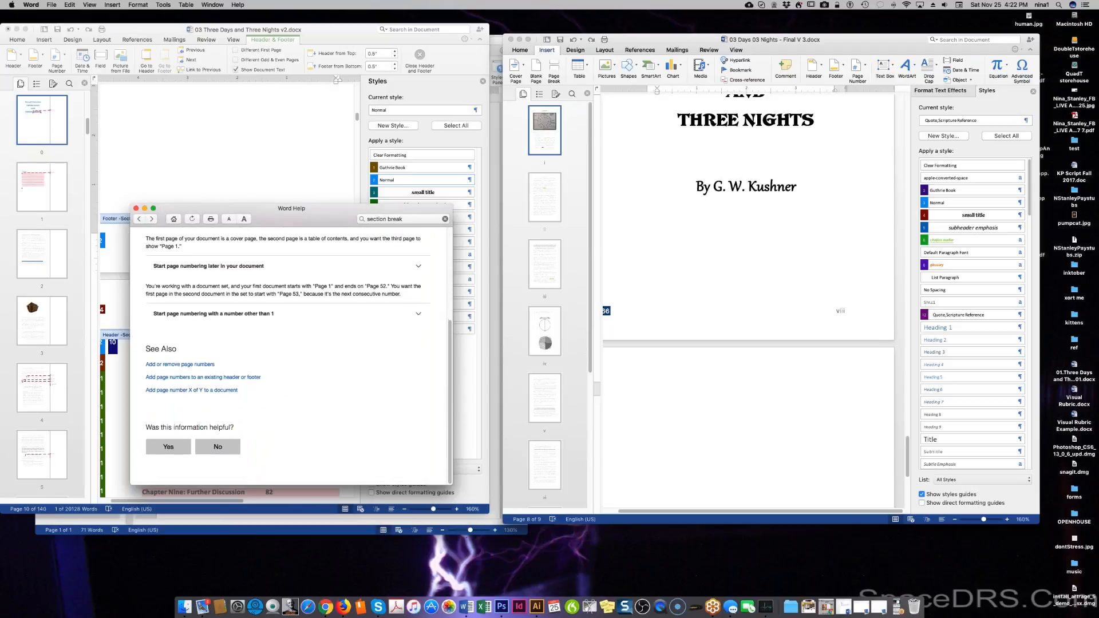
{"action": "scroll", "coordinate": [236, 413], "scroll_direction": "up", "scroll_amount": 3}
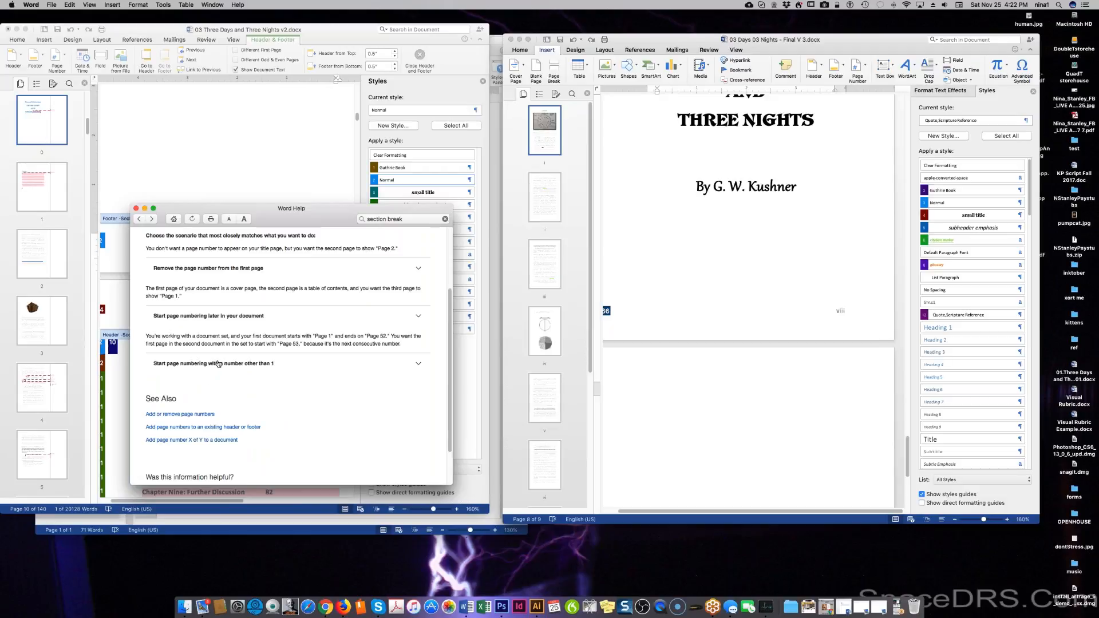
{"action": "left_click", "coordinate": [419, 317]}
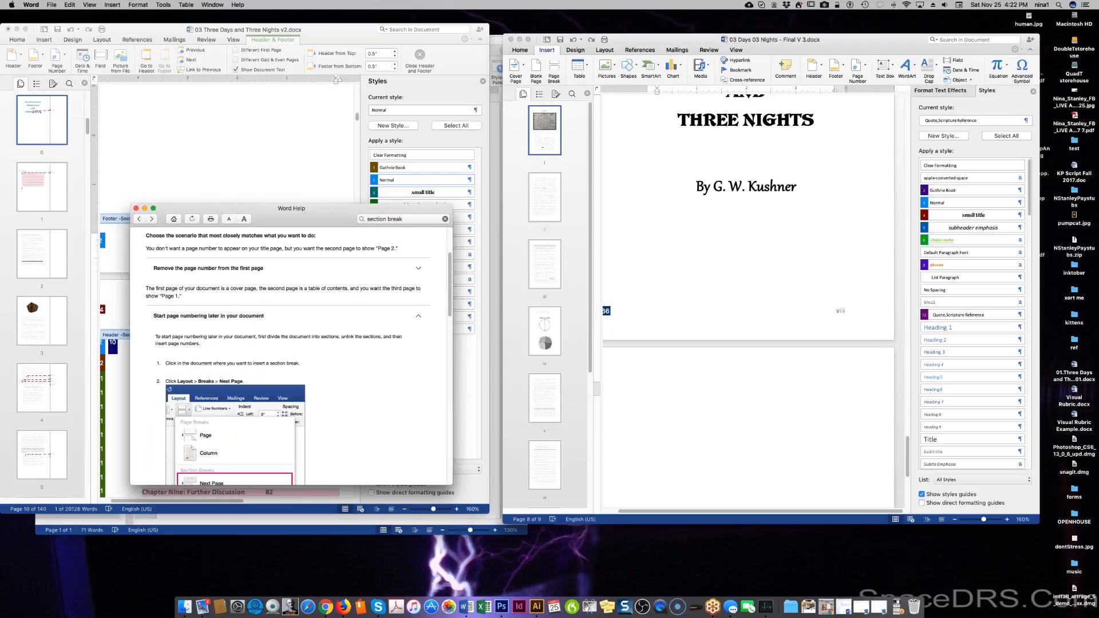
{"action": "scroll", "coordinate": [353, 376], "scroll_direction": "down", "scroll_amount": 3}
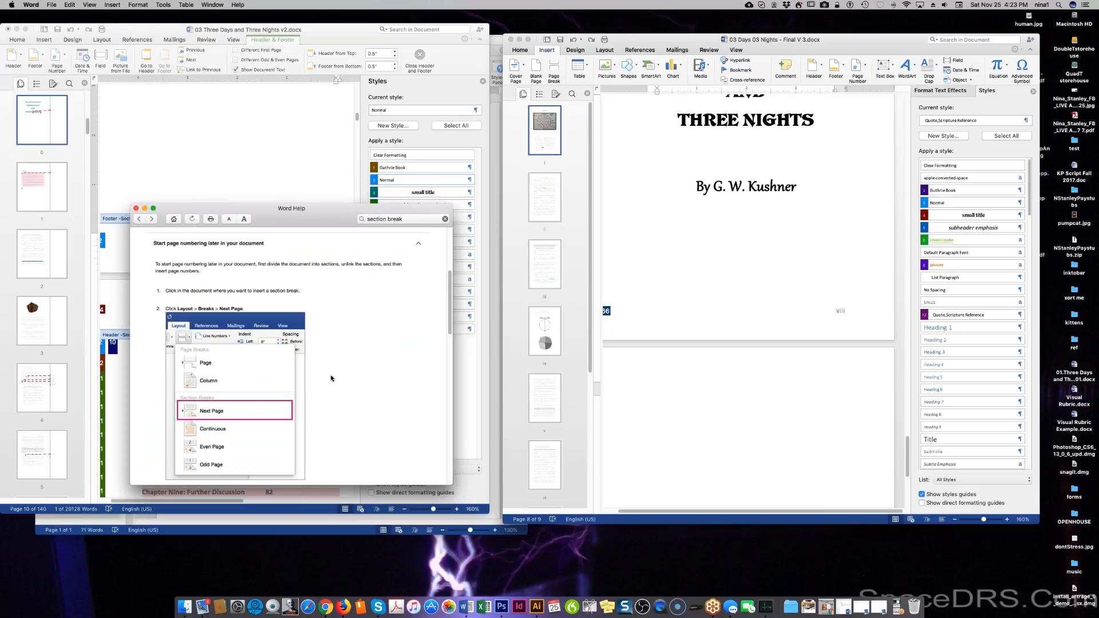
{"action": "scroll", "coordinate": [331, 378], "scroll_direction": "down", "scroll_amount": 3}
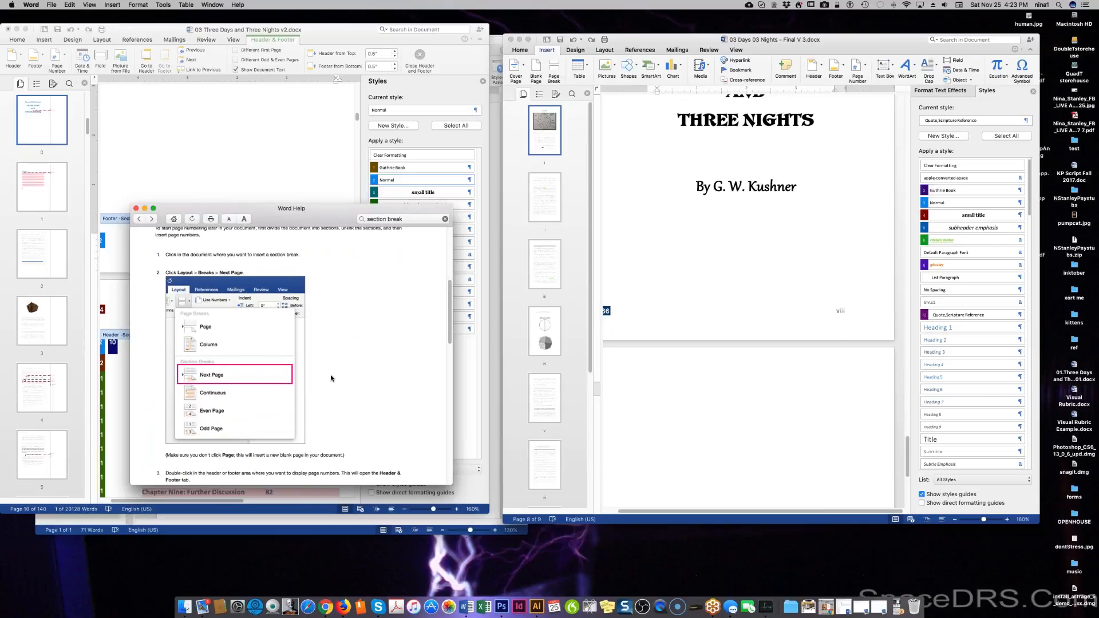
{"action": "scroll", "coordinate": [331, 379], "scroll_direction": "down", "scroll_amount": 3}
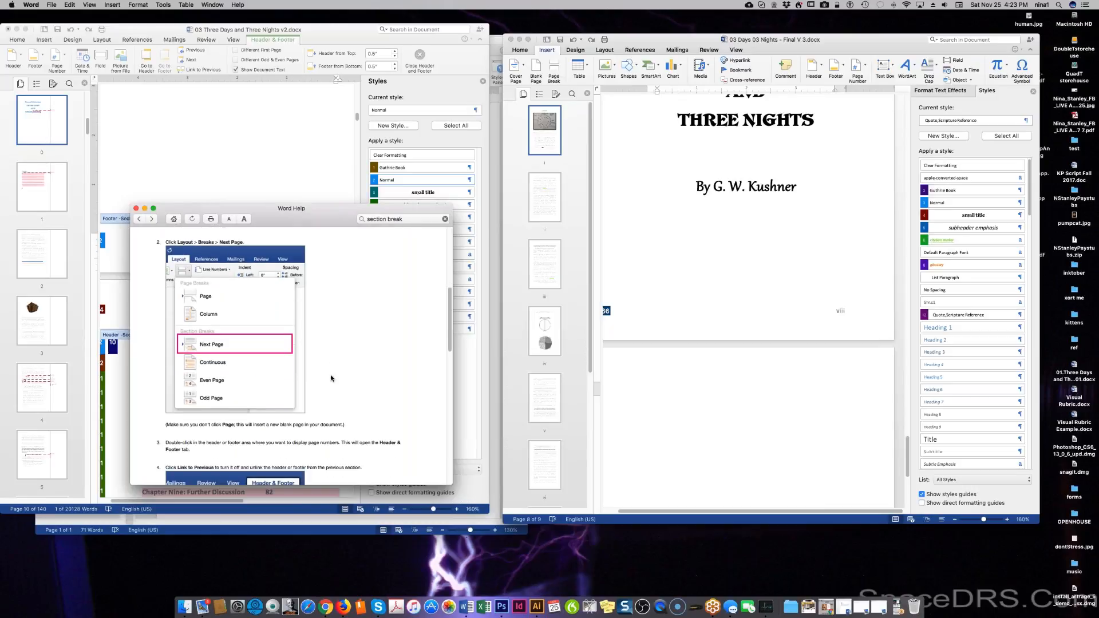
Insert a next-page section break immediately before the 'Sacred Calendar:' title in the book document.
{"action": "left_click", "coordinate": [759, 316]}
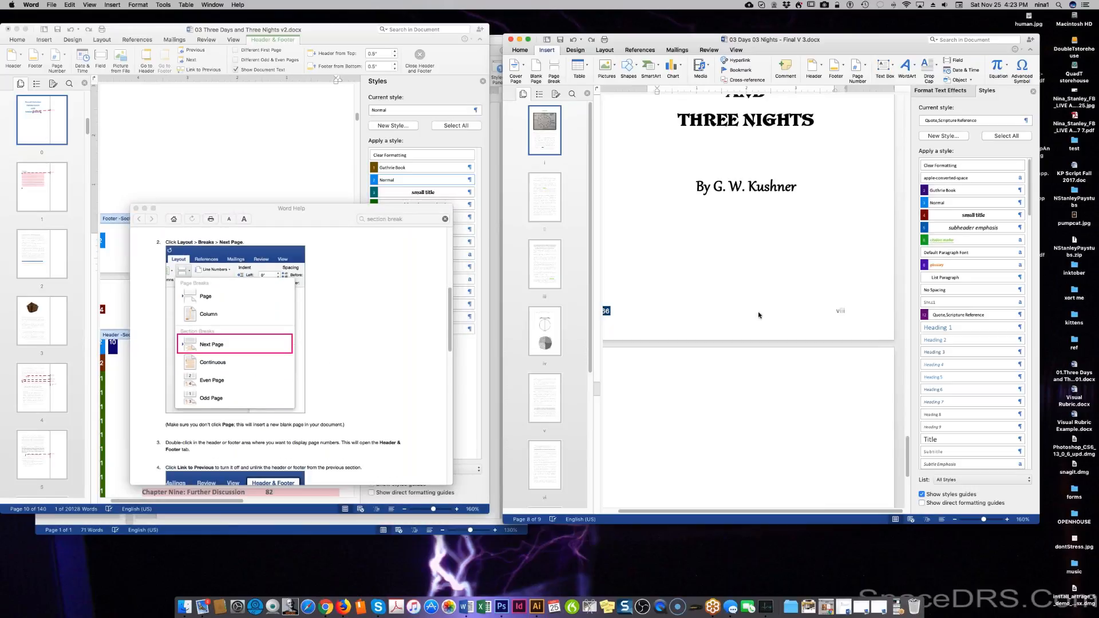
{"action": "left_click", "coordinate": [760, 309]}
{"action": "scroll", "coordinate": [760, 310], "scroll_direction": "up", "scroll_amount": 10}
{"action": "scroll", "coordinate": [758, 225], "scroll_direction": "up", "scroll_amount": 4}
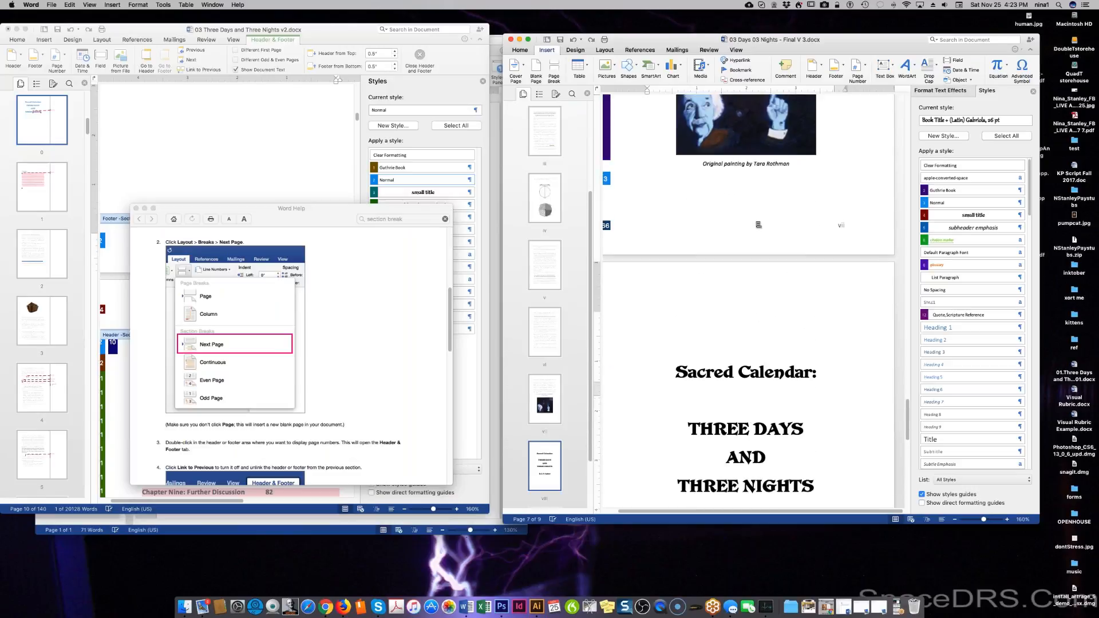
{"action": "left_click", "coordinate": [754, 229]}
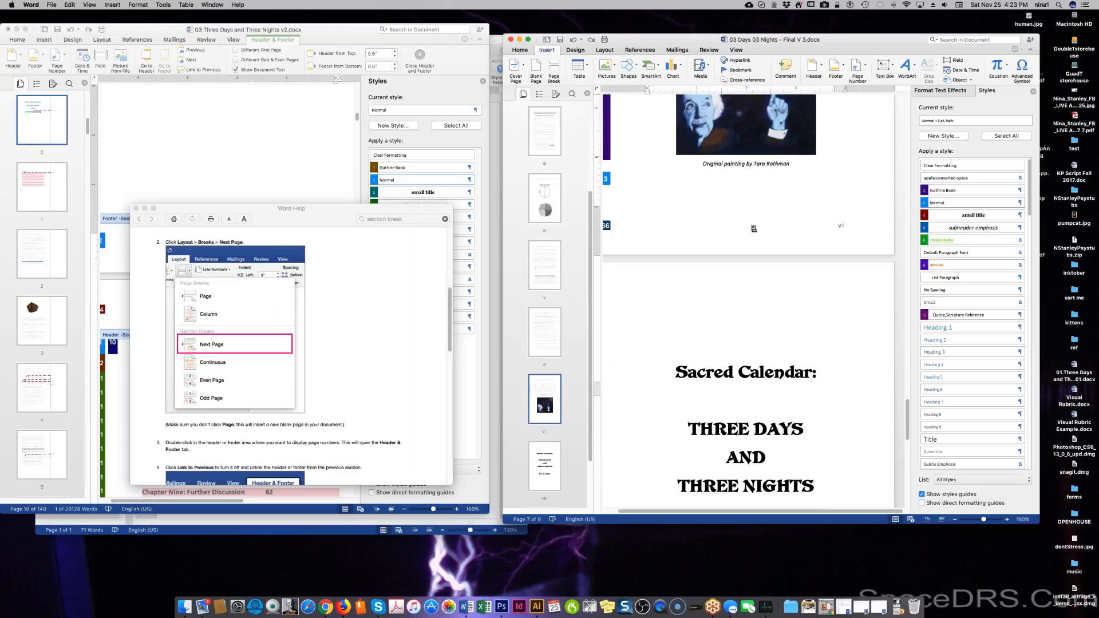
{"action": "left_click", "coordinate": [659, 277]}
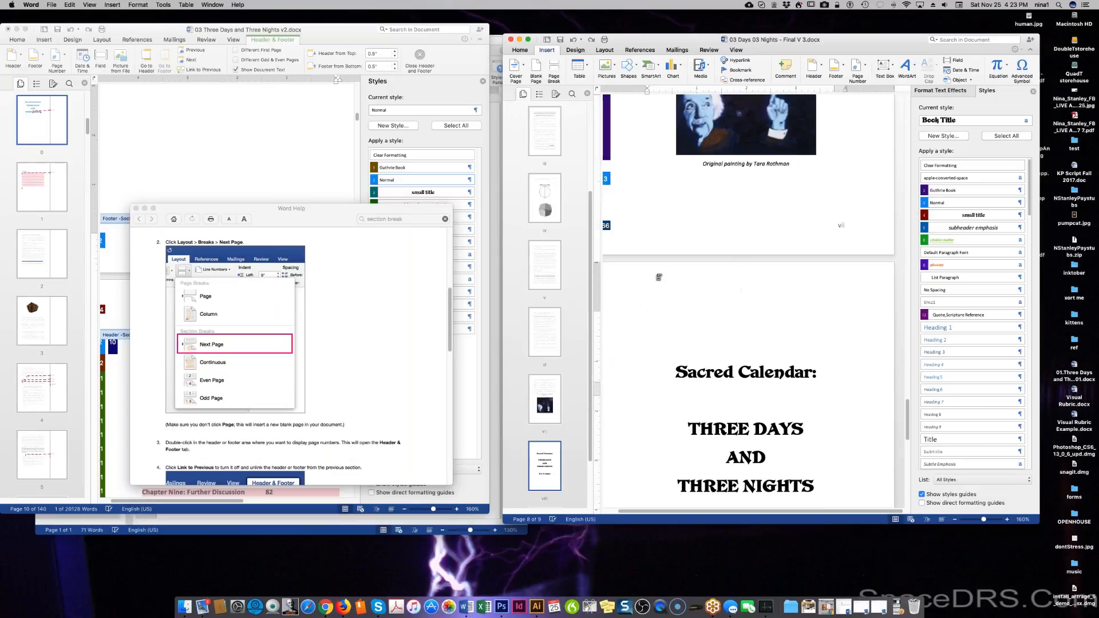
{"action": "left_click", "coordinate": [112, 5]}
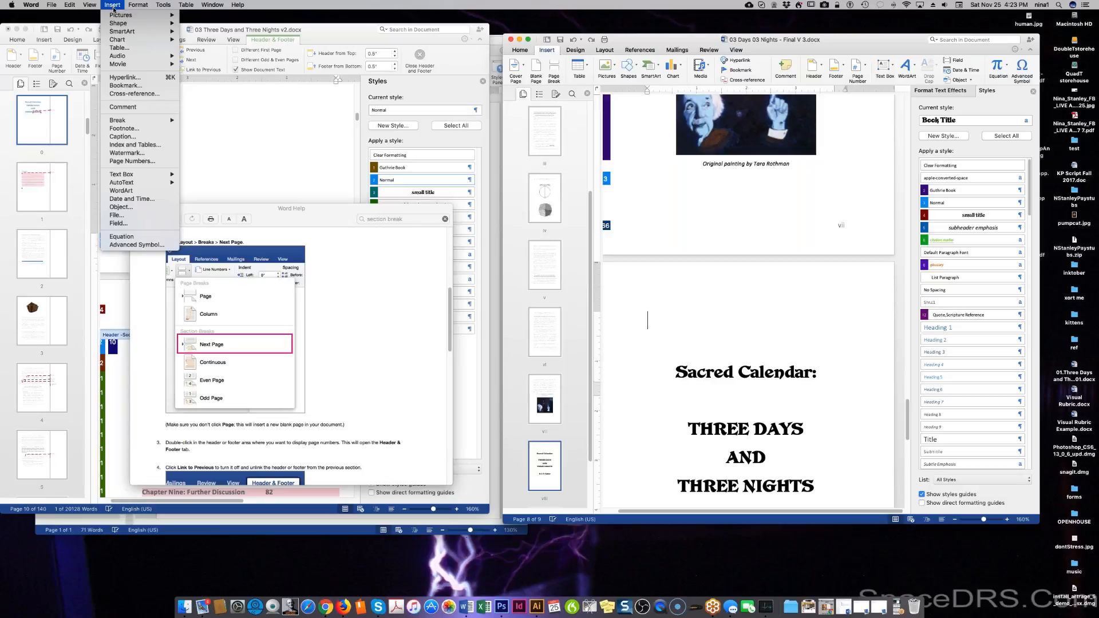
{"action": "mouse_move", "coordinate": [125, 125]}
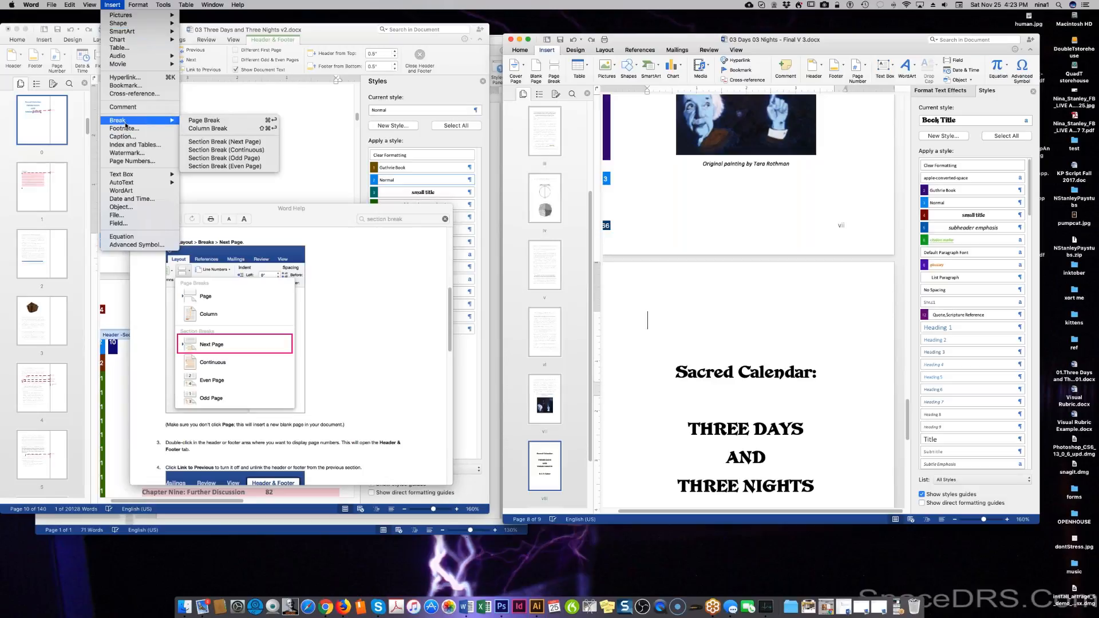
{"action": "left_click", "coordinate": [191, 142]}
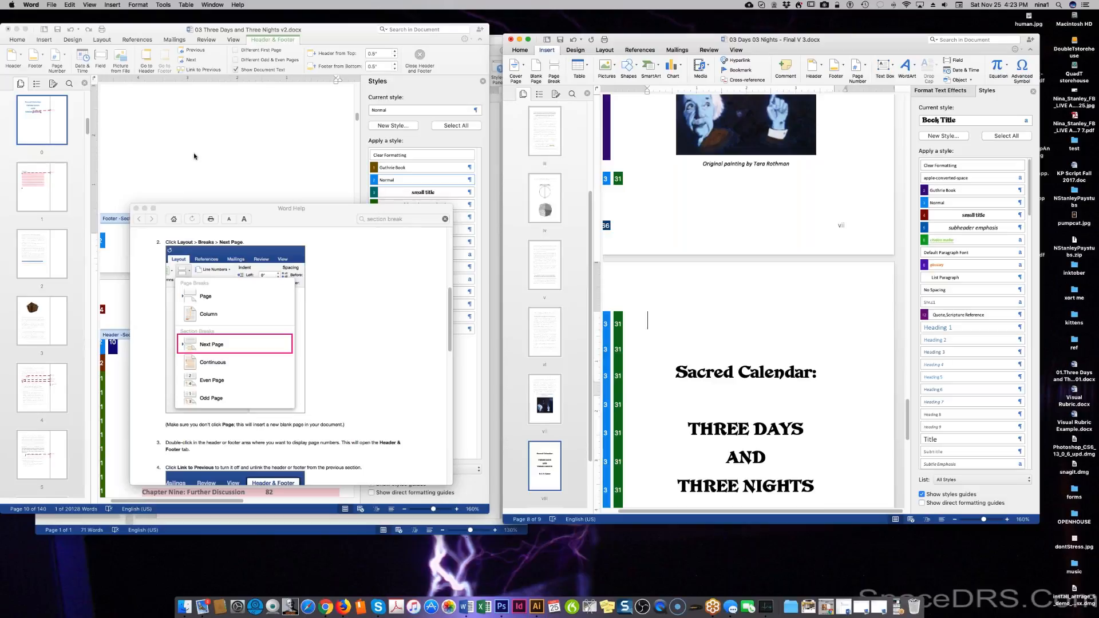
{"action": "scroll", "coordinate": [747, 298], "scroll_direction": "down", "scroll_amount": 4}
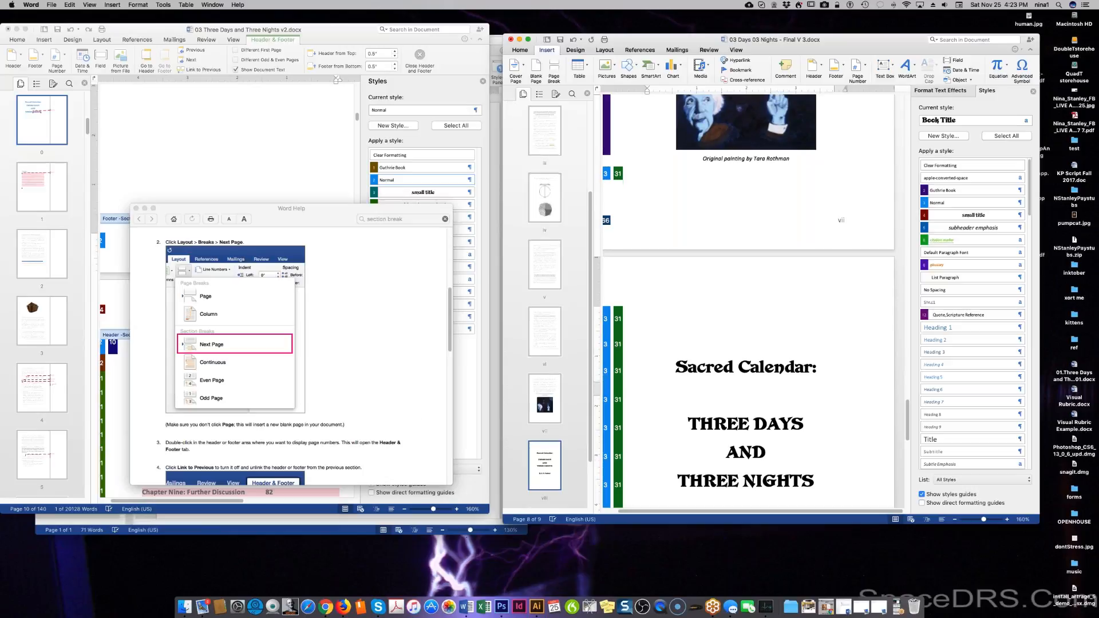
{"action": "scroll", "coordinate": [755, 443], "scroll_direction": "down", "scroll_amount": 5}
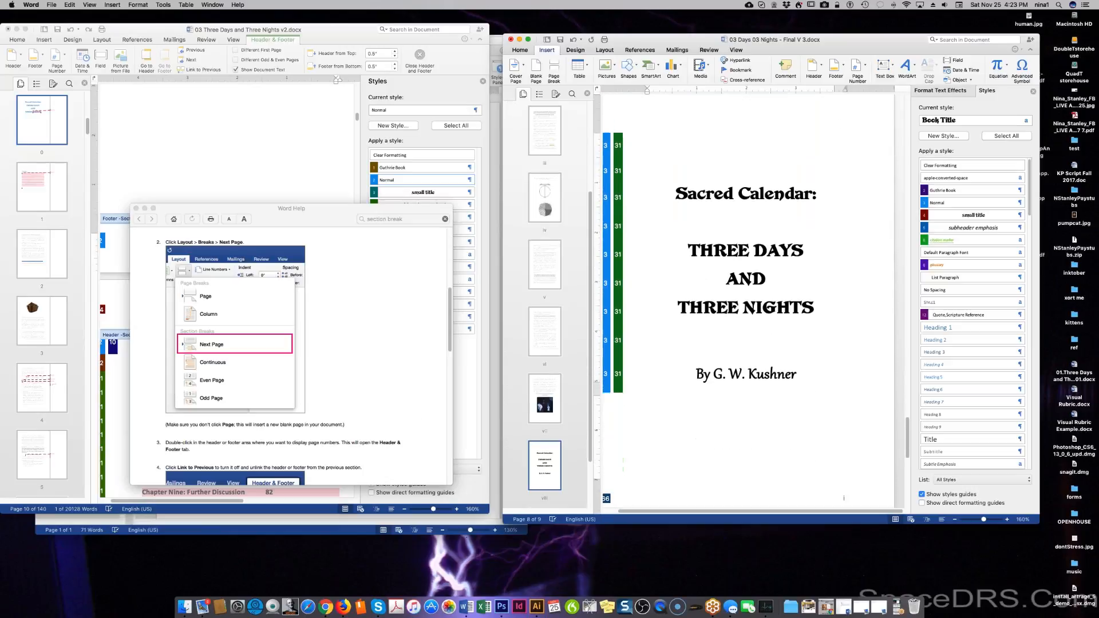
{"action": "left_click", "coordinate": [844, 458]}
{"action": "double_click", "coordinate": [844, 456]}
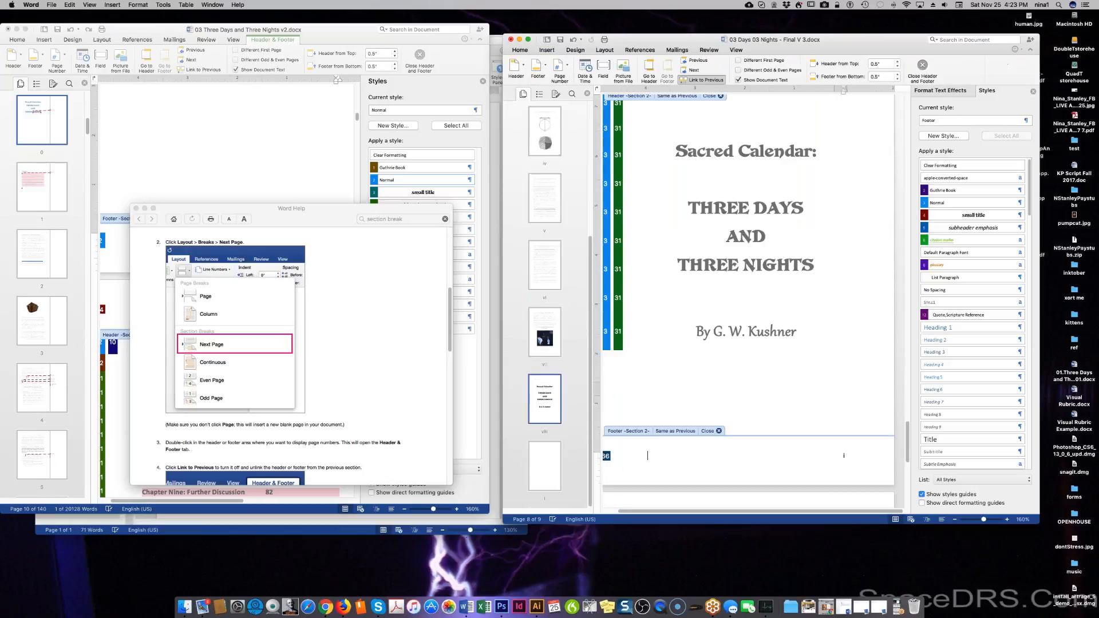
{"action": "double_click", "coordinate": [844, 456]}
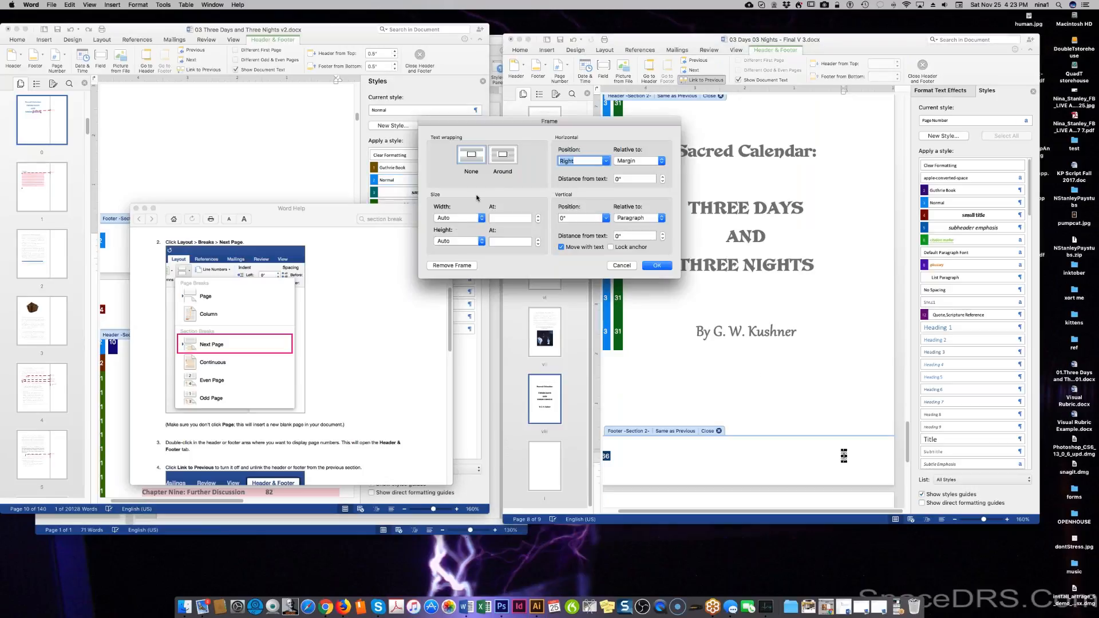
{"action": "left_click", "coordinate": [627, 264]}
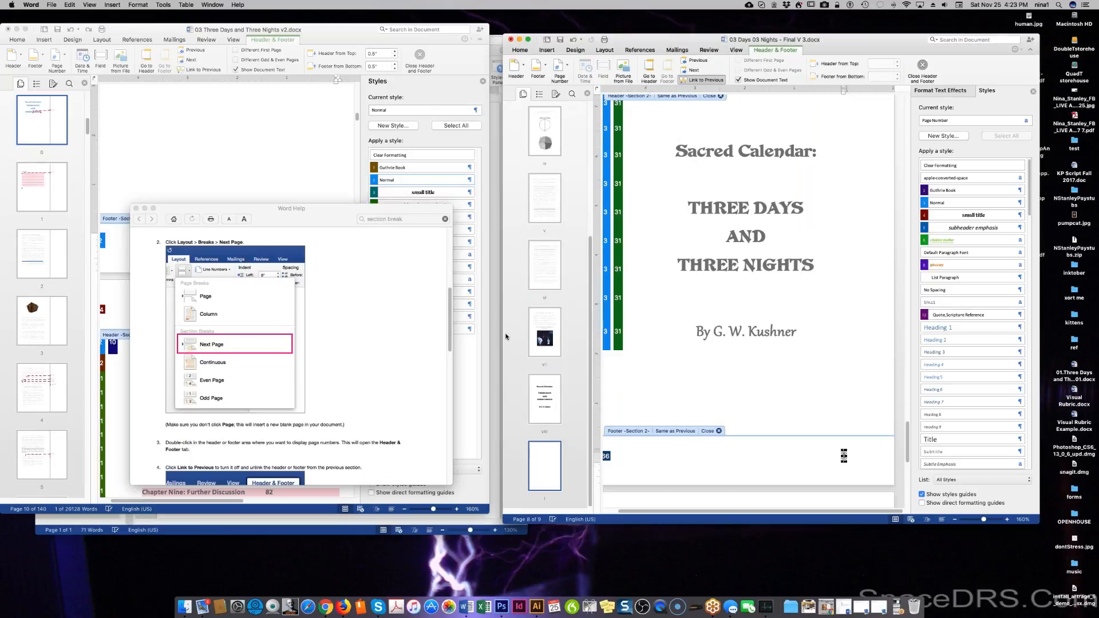
{"action": "scroll", "coordinate": [658, 441], "scroll_direction": "down", "scroll_amount": 1}
{"action": "scroll", "coordinate": [744, 344], "scroll_direction": "down", "scroll_amount": 3}
{"action": "scroll", "coordinate": [317, 397], "scroll_direction": "down", "scroll_amount": 5}
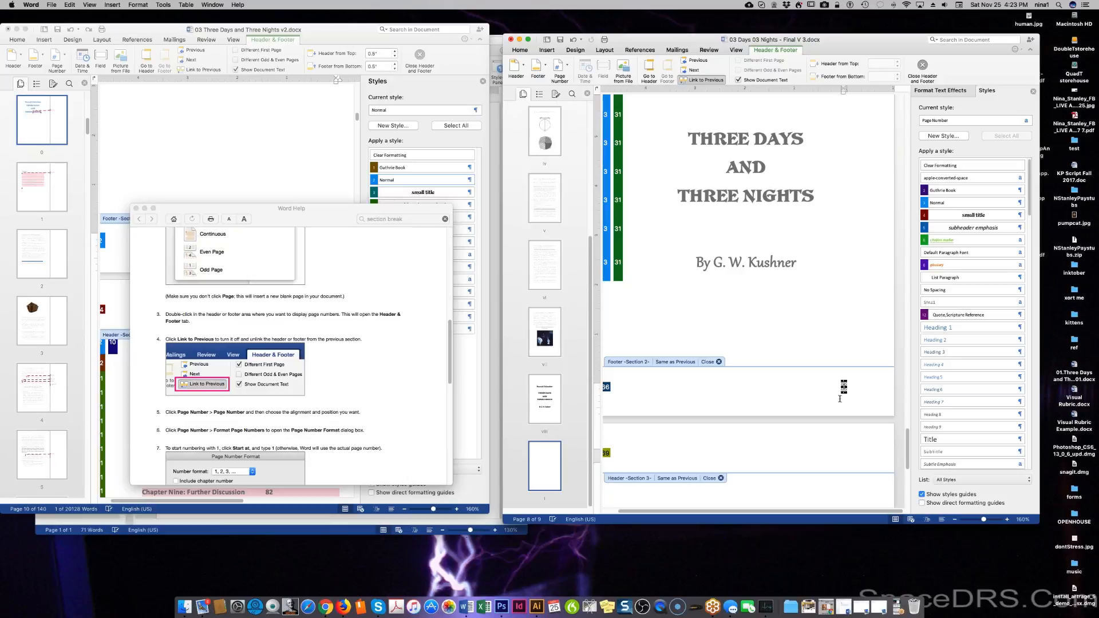
{"action": "left_click", "coordinate": [843, 387]}
{"action": "double_click", "coordinate": [696, 263]}
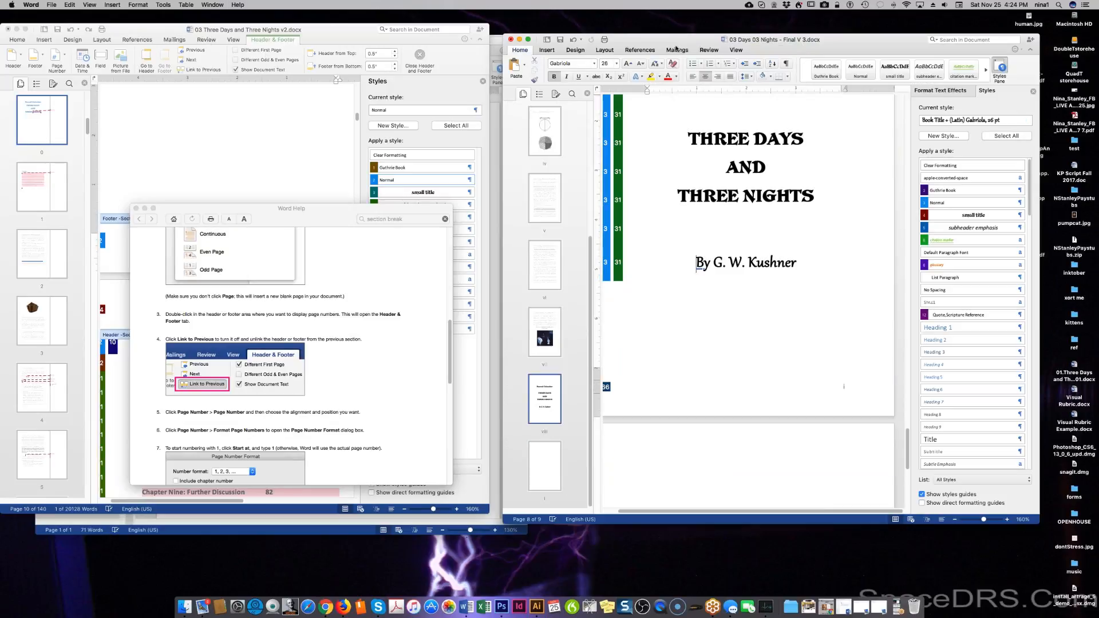
{"action": "left_click", "coordinate": [542, 51]}
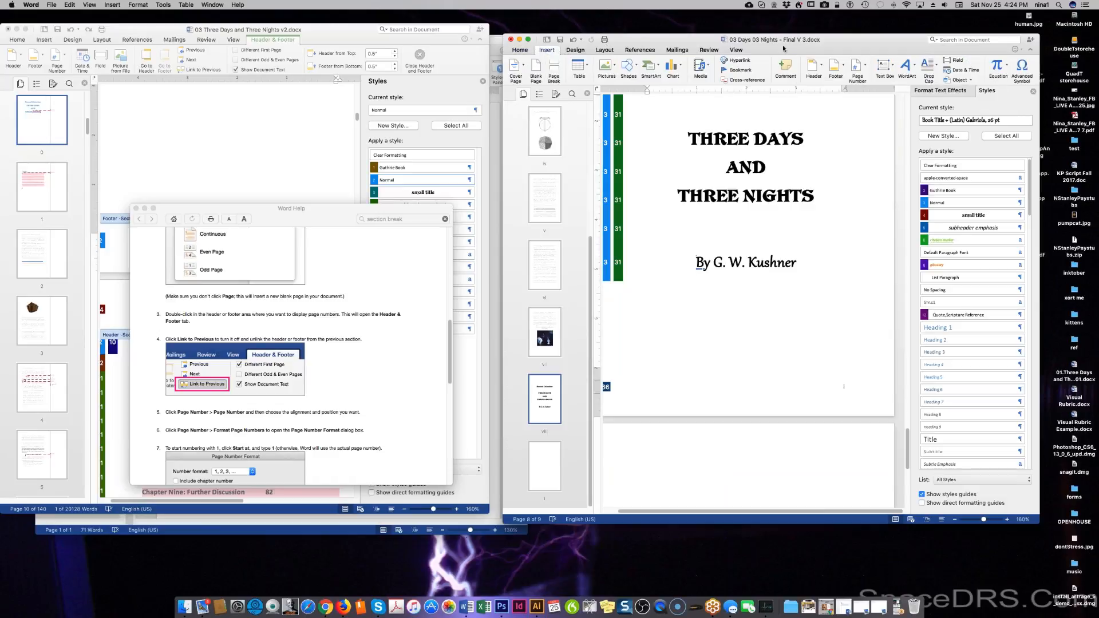
{"action": "left_click", "coordinate": [842, 66]}
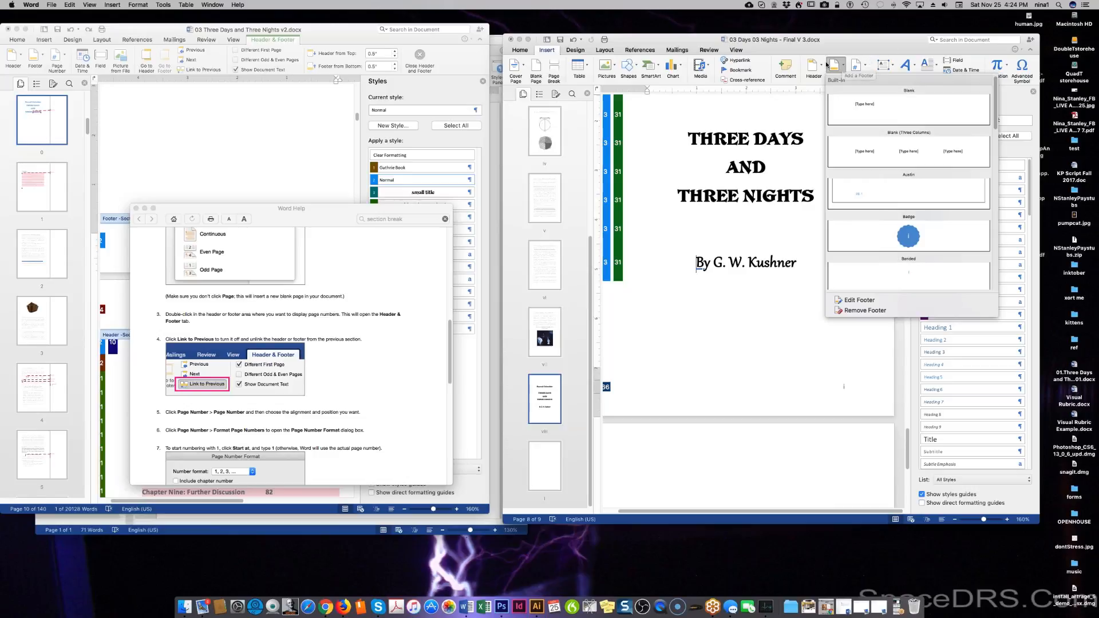
{"action": "left_click", "coordinate": [816, 66]}
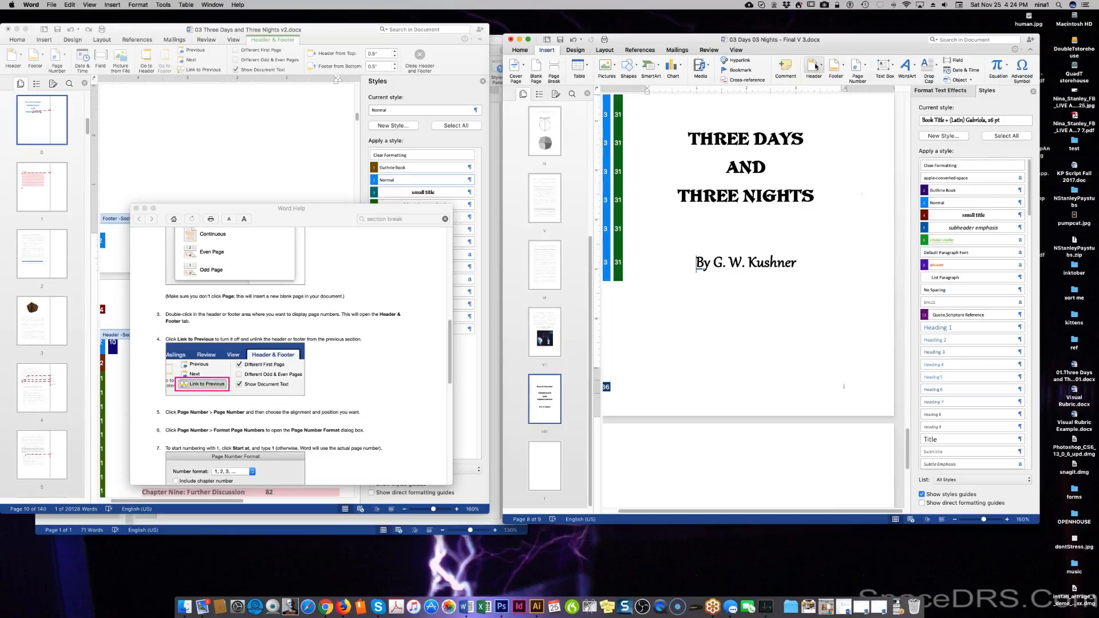
{"action": "left_click", "coordinate": [858, 65]}
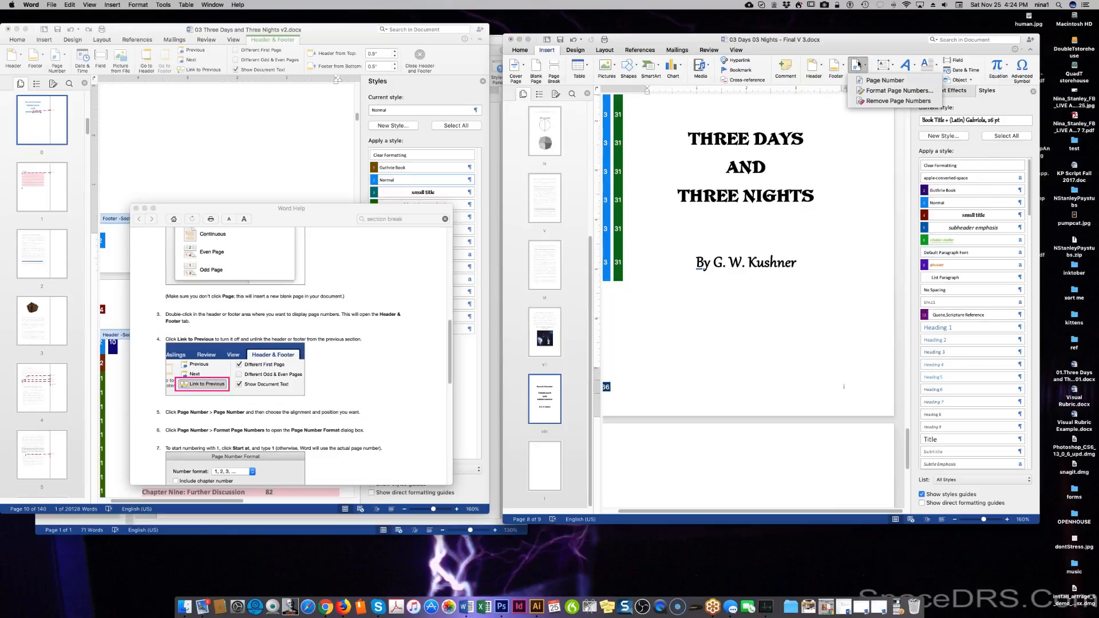
{"action": "left_click", "coordinate": [361, 380]}
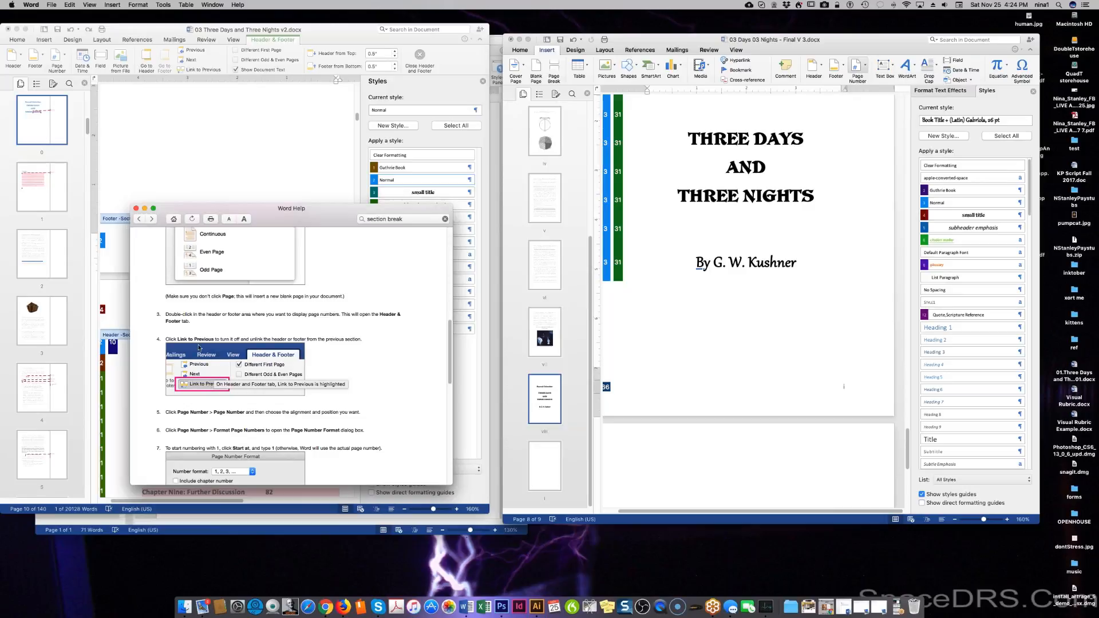
{"action": "scroll", "coordinate": [194, 315], "scroll_direction": "down", "scroll_amount": 2}
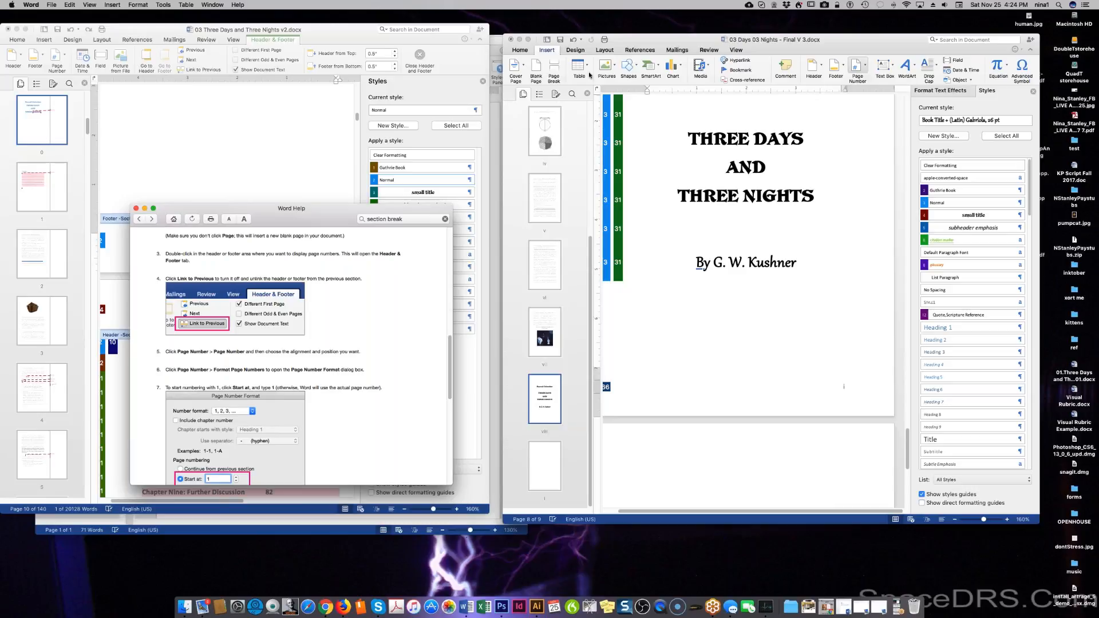
Browse the ribbon tabs, trying a next-page section break before the author line and undoing it.
{"action": "left_click", "coordinate": [737, 51]}
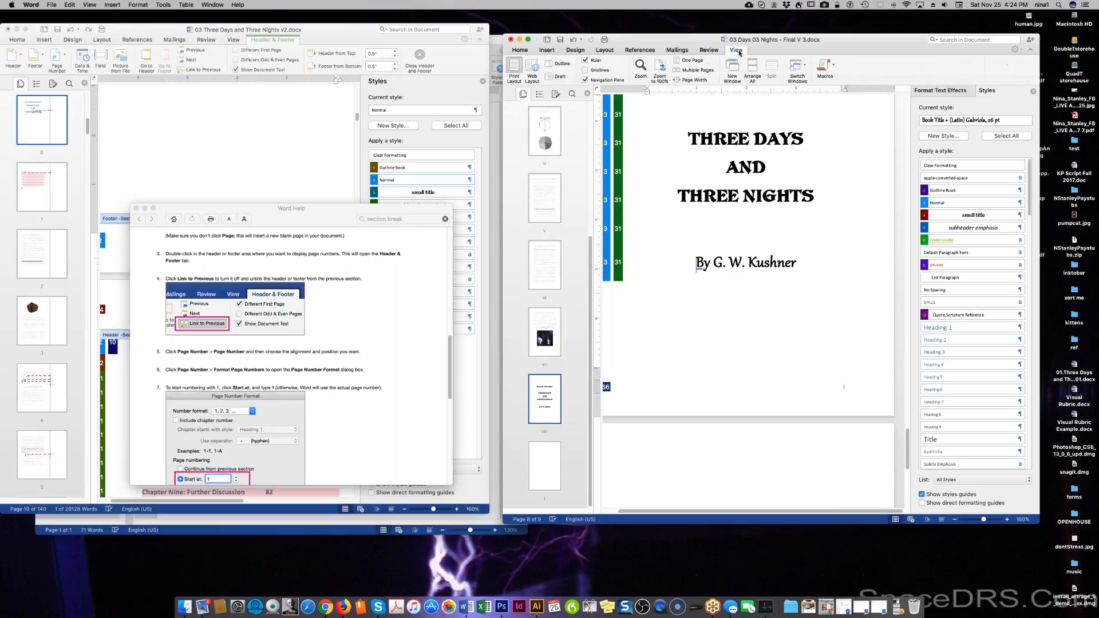
{"action": "left_click", "coordinate": [738, 52]}
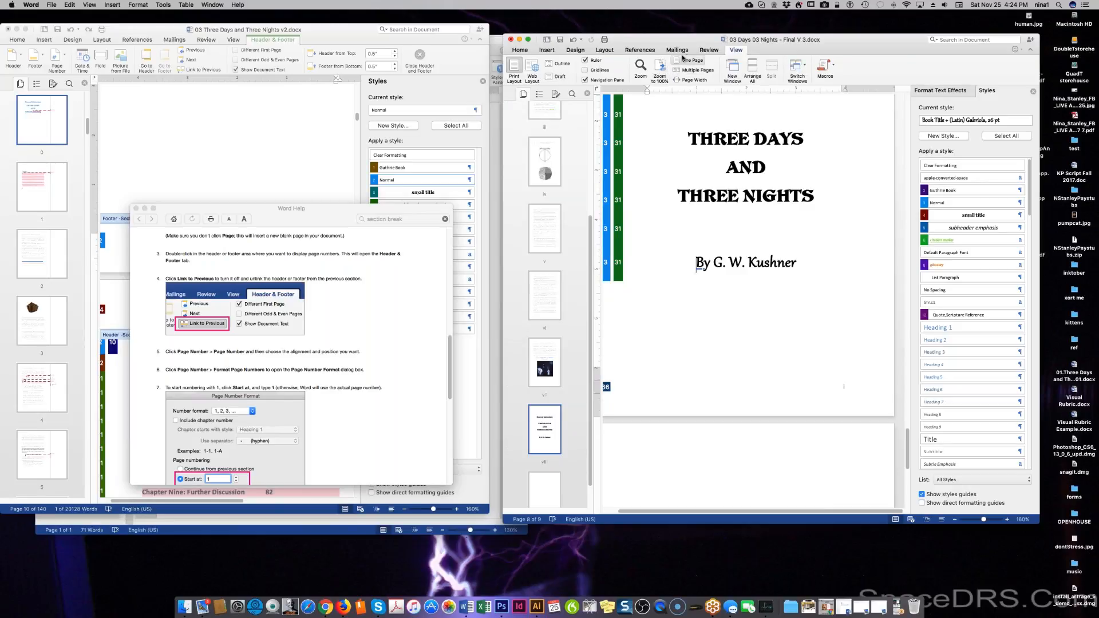
{"action": "left_click", "coordinate": [709, 50]}
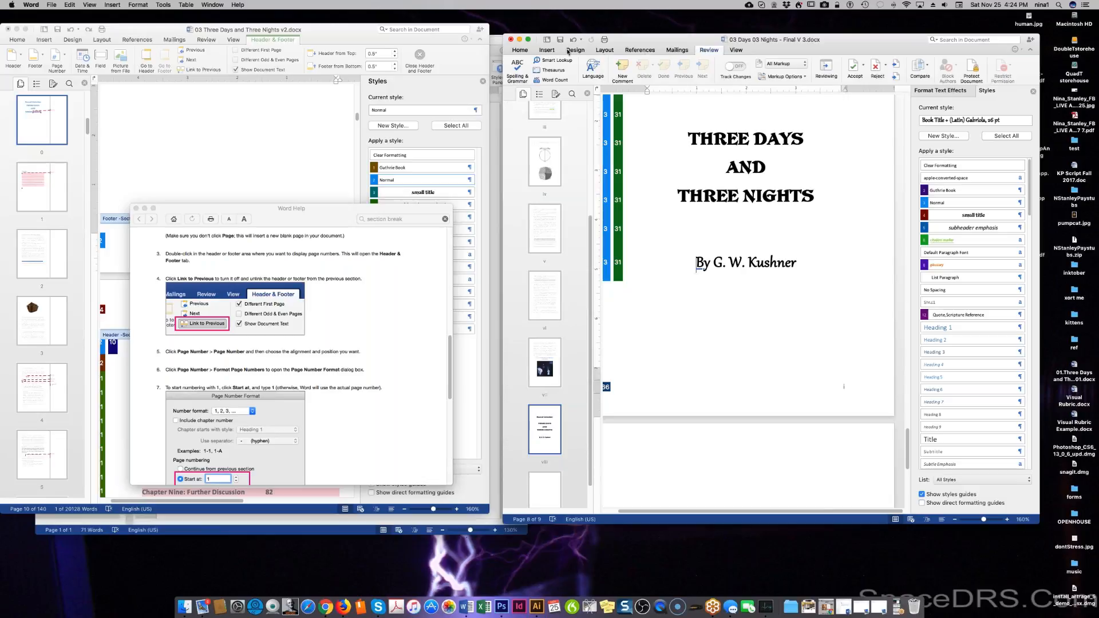
{"action": "left_click", "coordinate": [519, 50]}
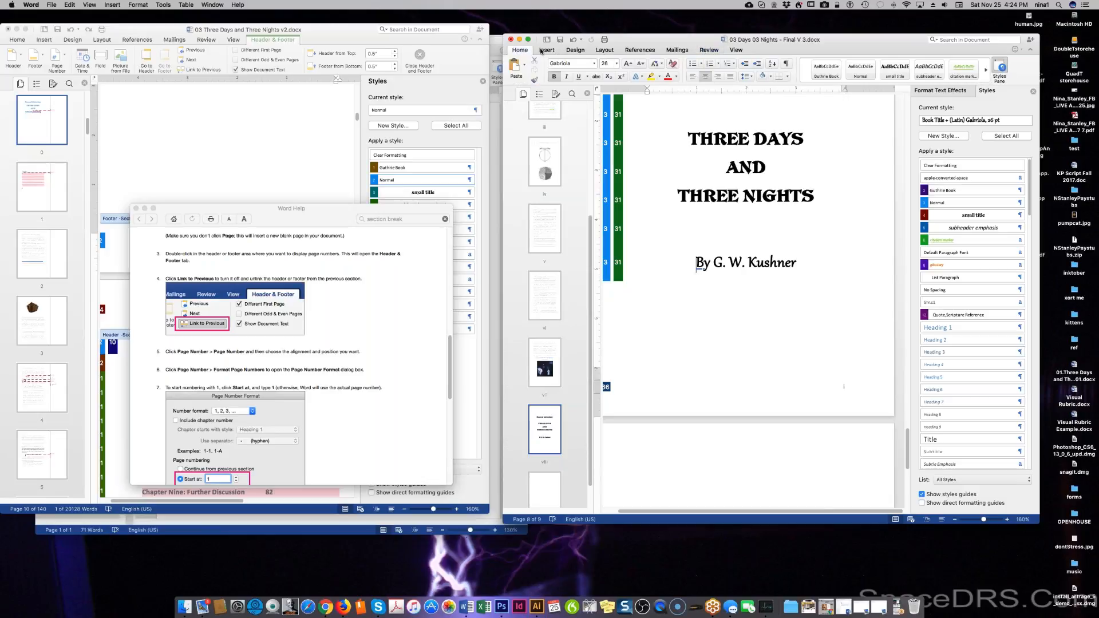
{"action": "left_click", "coordinate": [546, 50]}
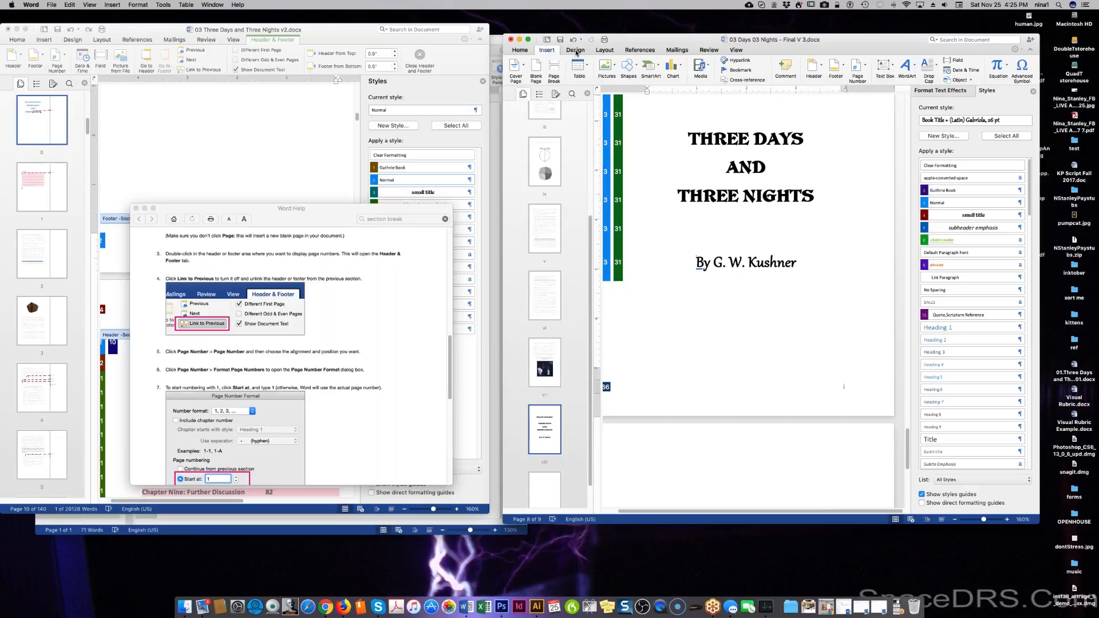
{"action": "left_click", "coordinate": [576, 51]}
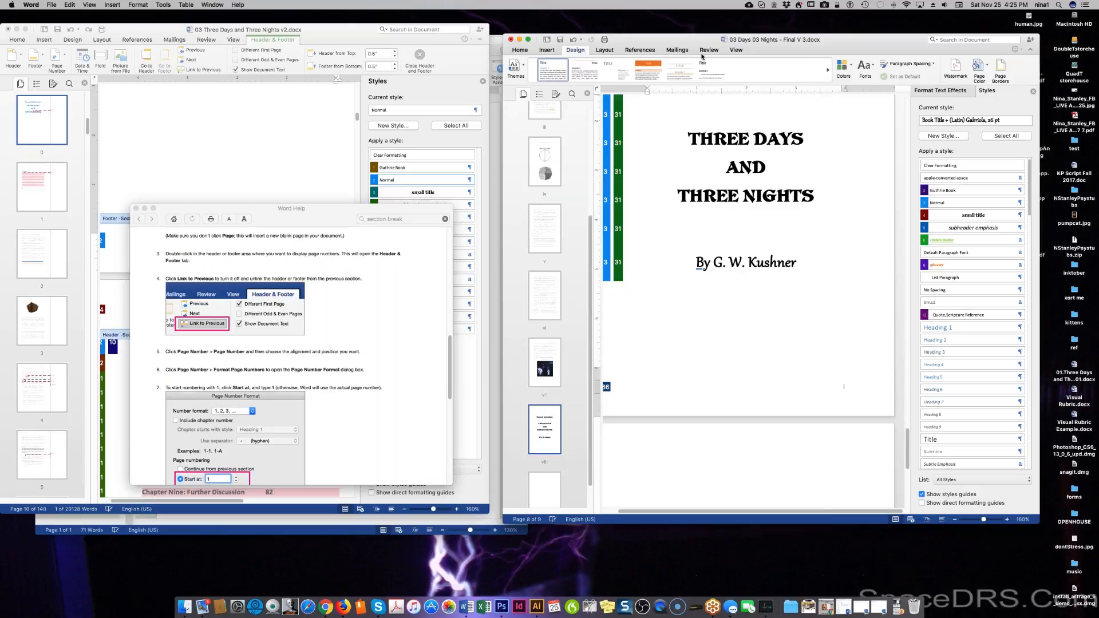
{"action": "left_click", "coordinate": [611, 52]}
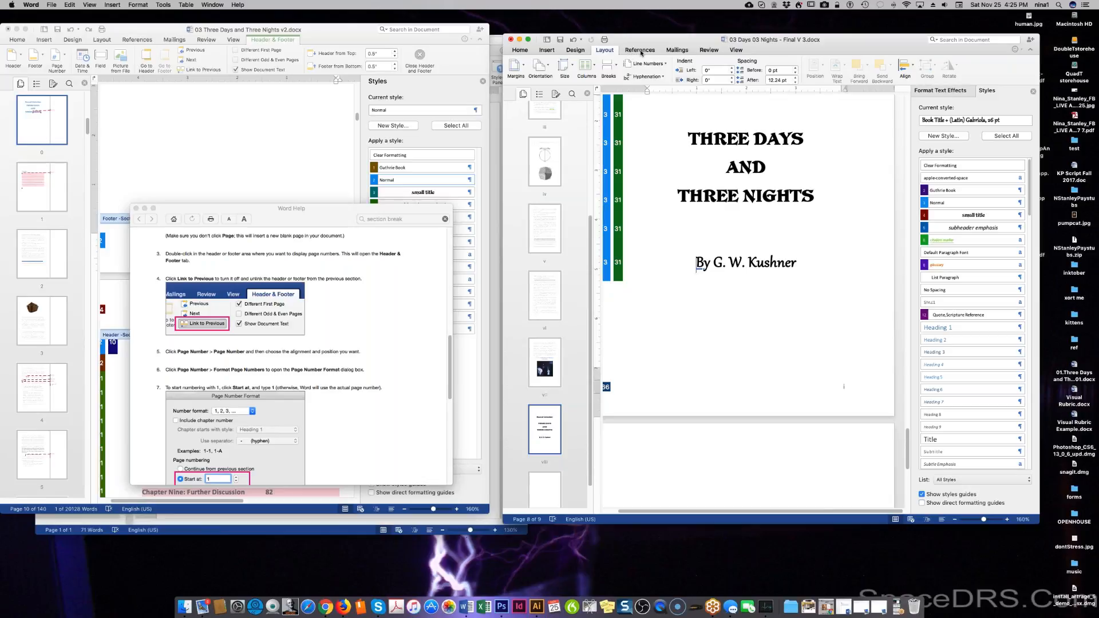
{"action": "left_click", "coordinate": [616, 66]}
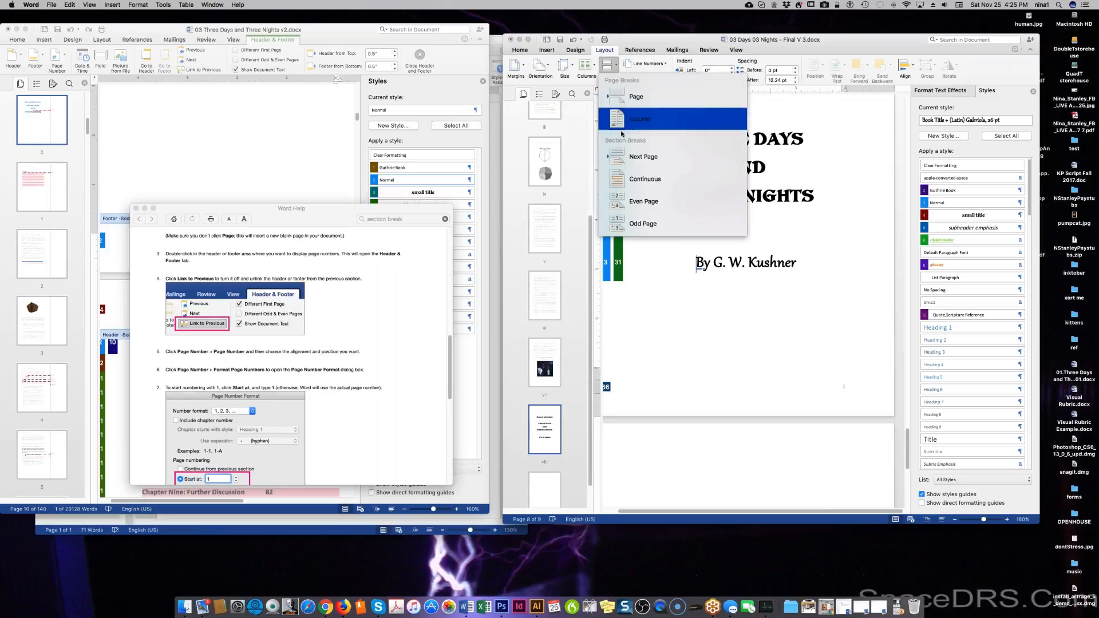
{"action": "left_click", "coordinate": [625, 152]}
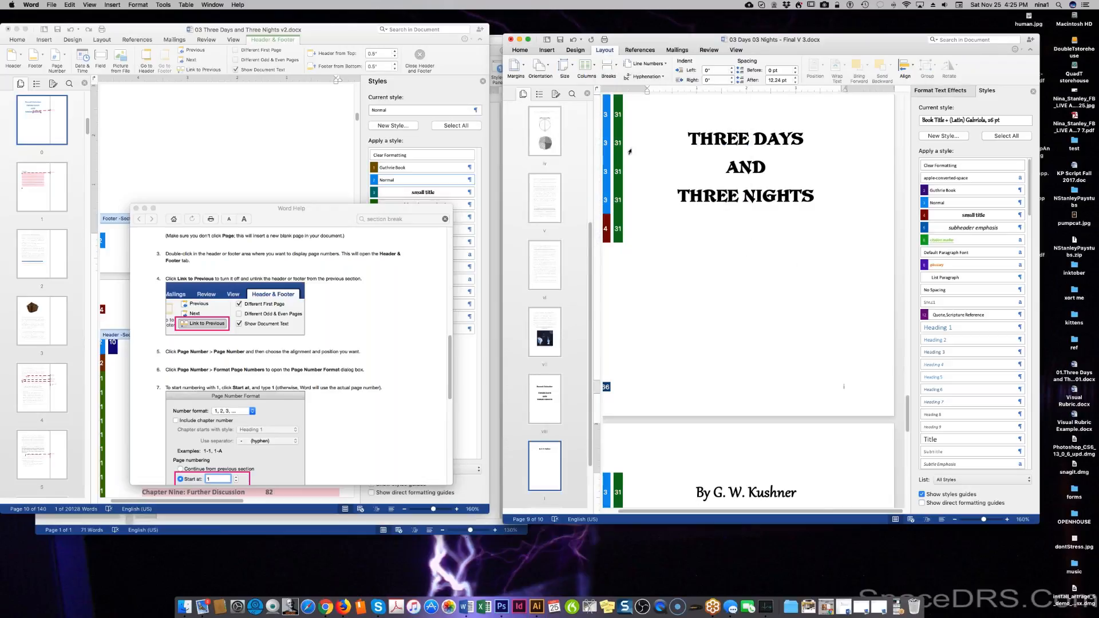
{"action": "key", "text": "super+z"}
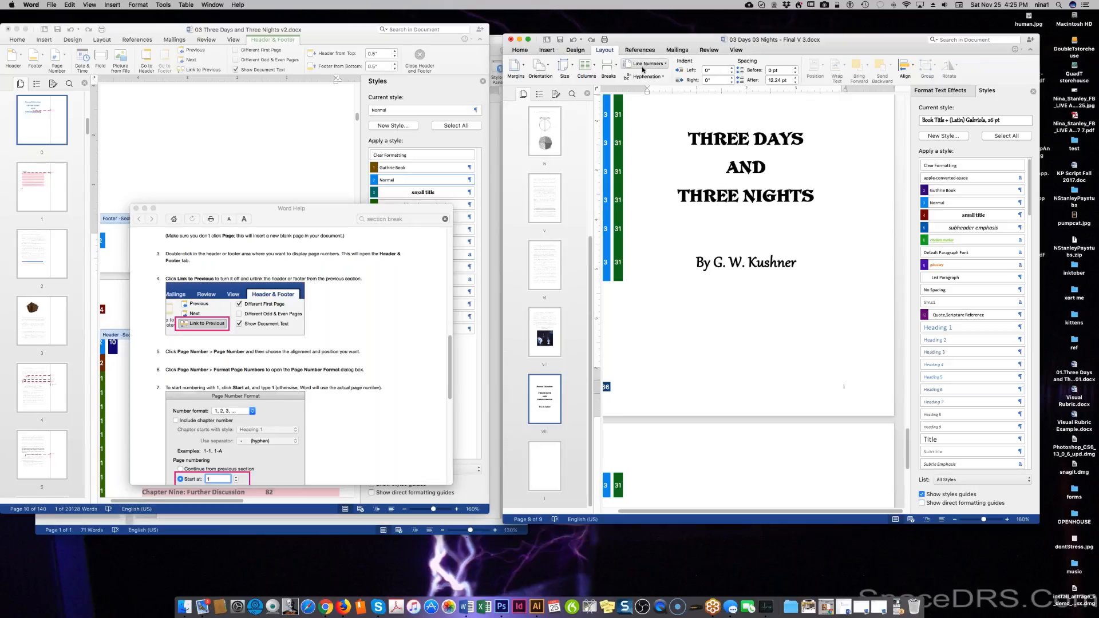
Look through the References, Mailings, Review and View tabs, then scroll the help article to the Page Number Format steps.
{"action": "left_click", "coordinate": [646, 51]}
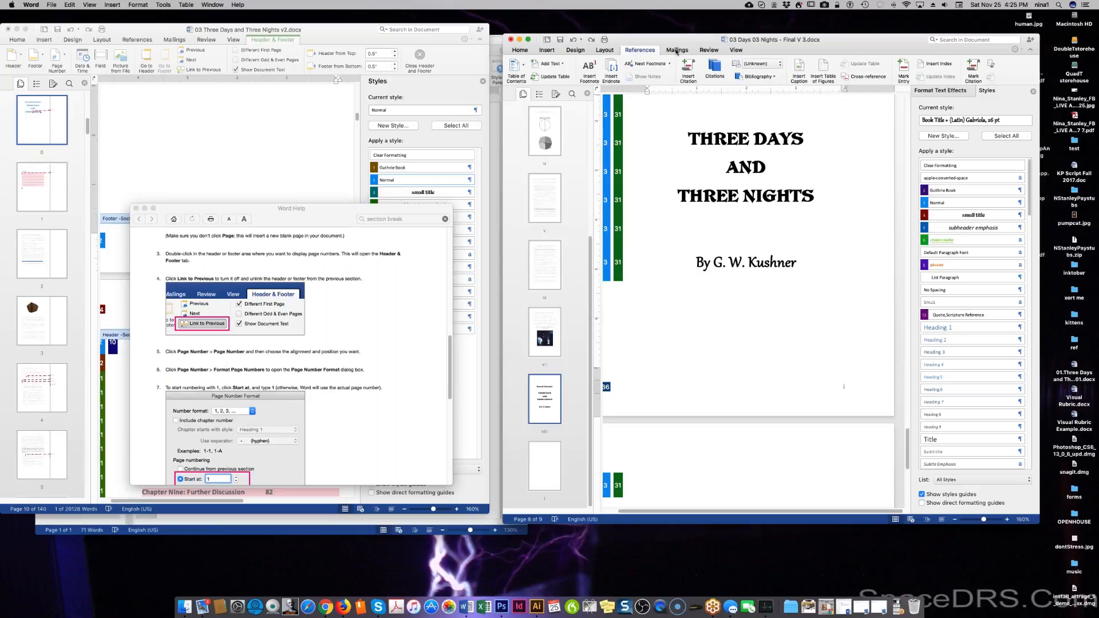
{"action": "left_click", "coordinate": [676, 51]}
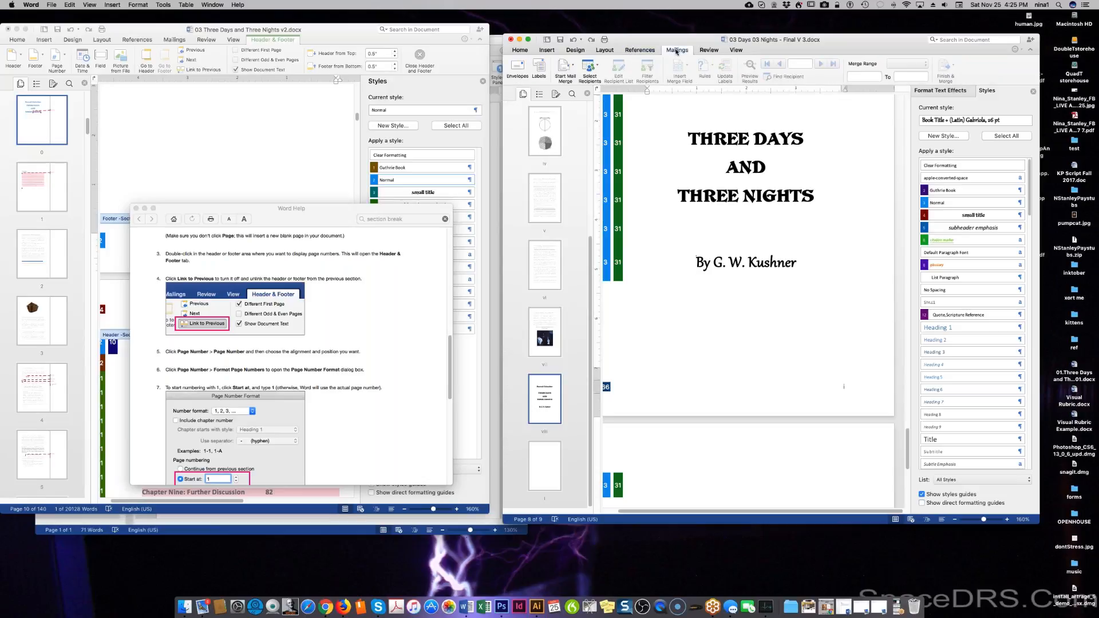
{"action": "left_click", "coordinate": [708, 51]}
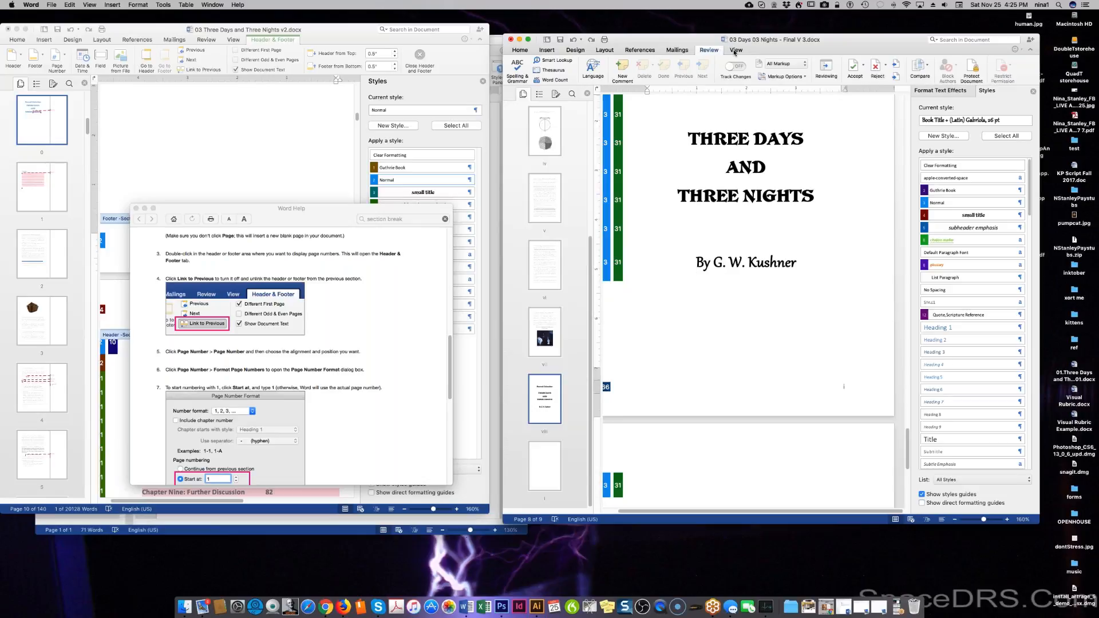
{"action": "left_click", "coordinate": [734, 51]}
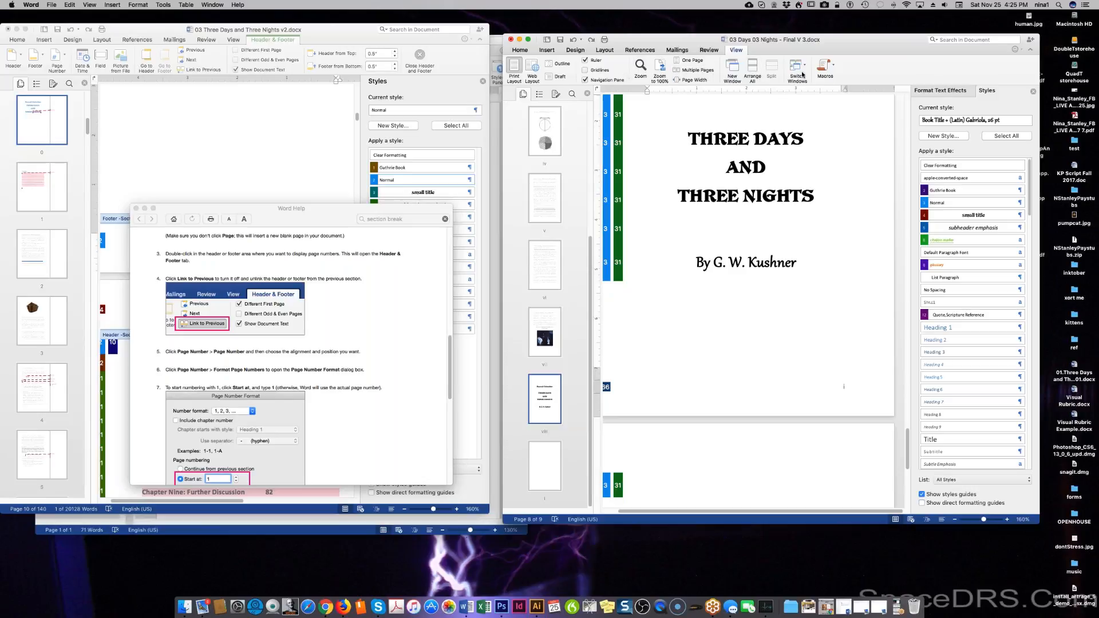
{"action": "left_click", "coordinate": [398, 312]}
{"action": "scroll", "coordinate": [364, 368], "scroll_direction": "down", "scroll_amount": 1}
{"action": "scroll", "coordinate": [364, 367], "scroll_direction": "down", "scroll_amount": 3}
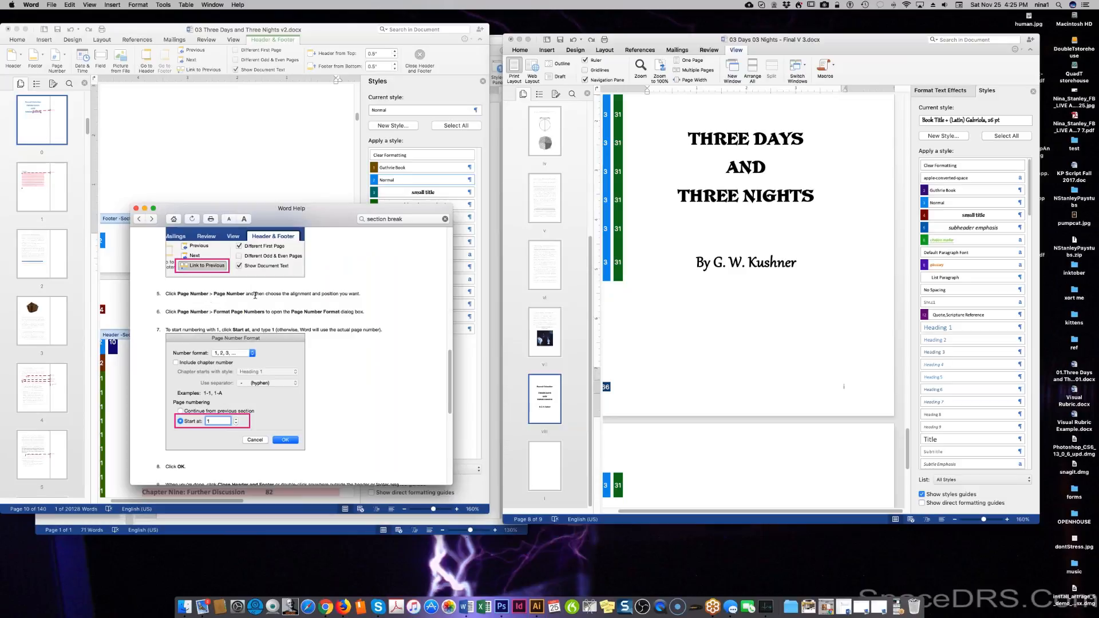
Unlink the section 2 footer from the previous section and turn on Different Odd & Even Pages.
{"action": "double_click", "coordinate": [779, 384]}
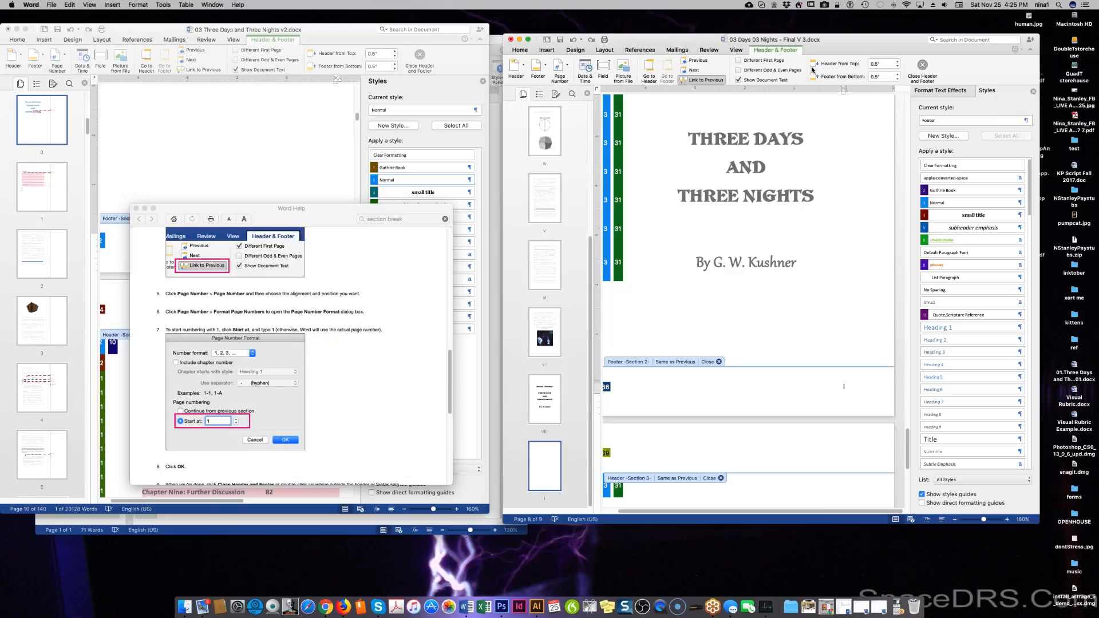
{"action": "left_click", "coordinate": [706, 80]}
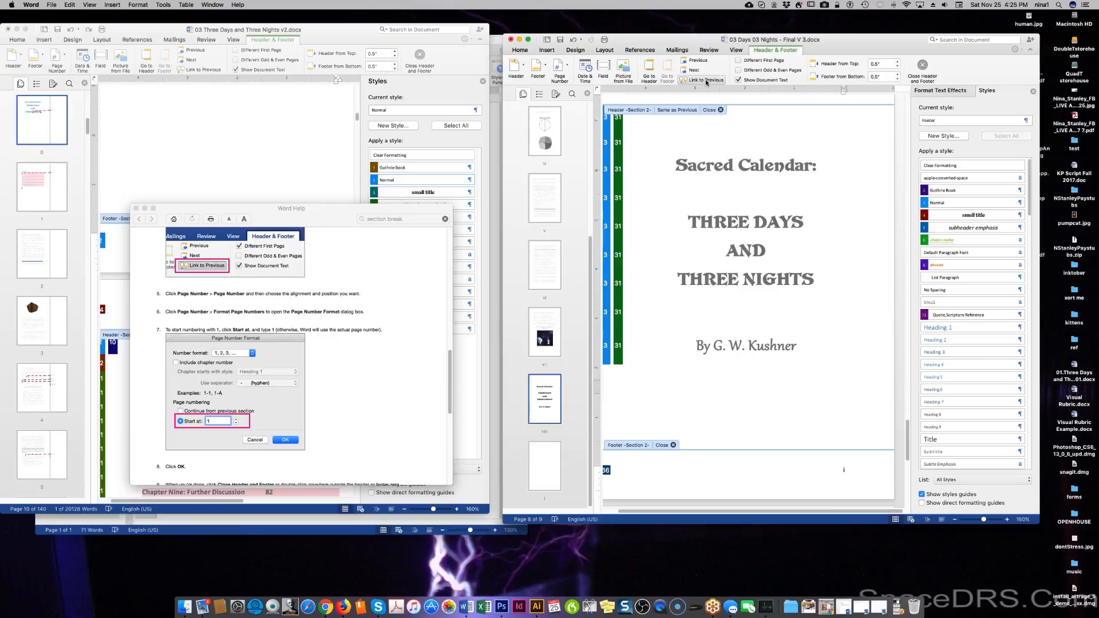
{"action": "left_click", "coordinate": [761, 70]}
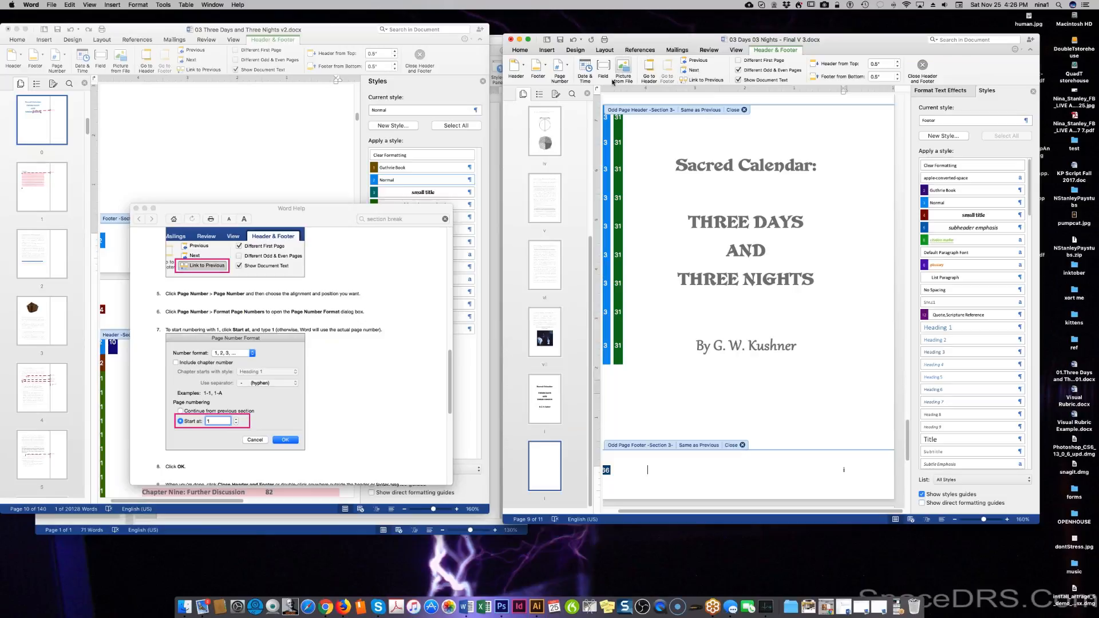
{"action": "left_click", "coordinate": [557, 76]}
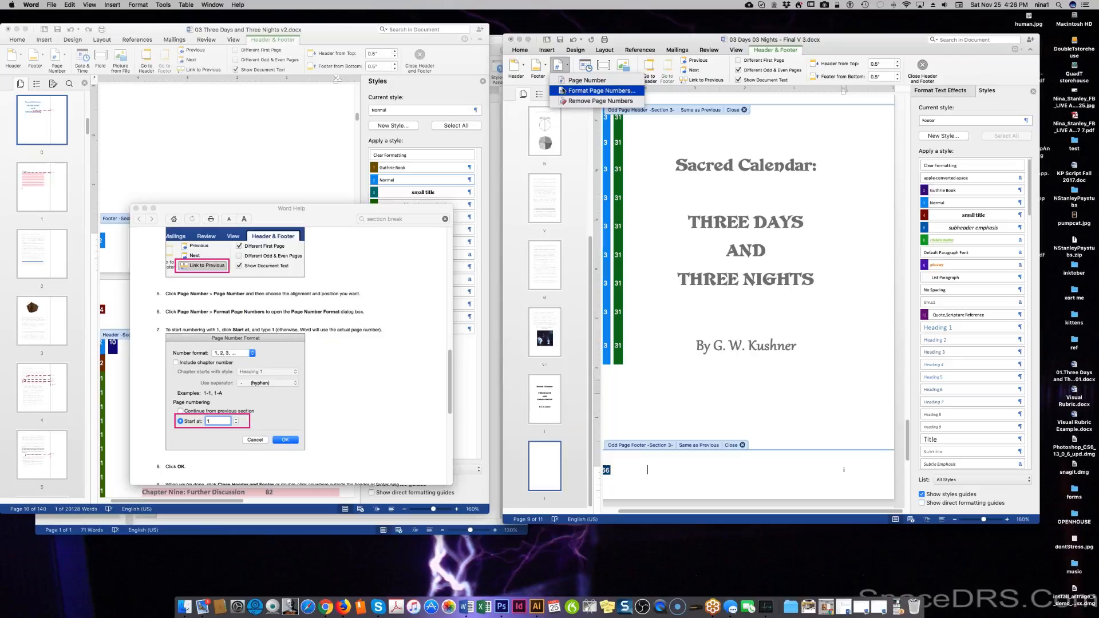
Set the section 2 page number format to 1, 2, 3 with Start at 1.
{"action": "left_click", "coordinate": [628, 91]}
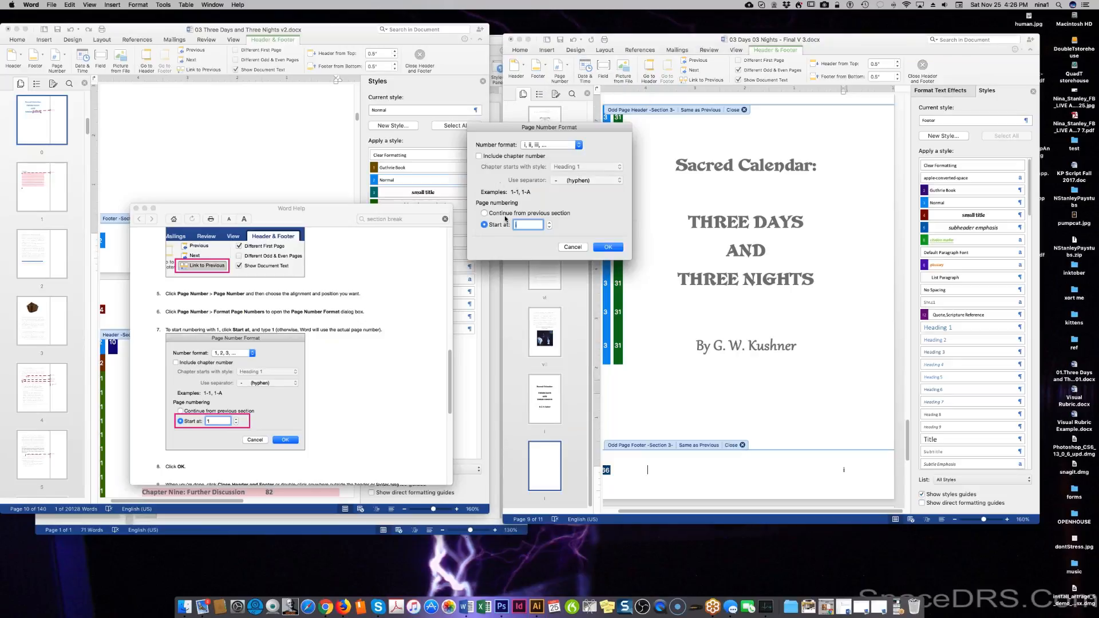
{"action": "left_click", "coordinate": [562, 145]}
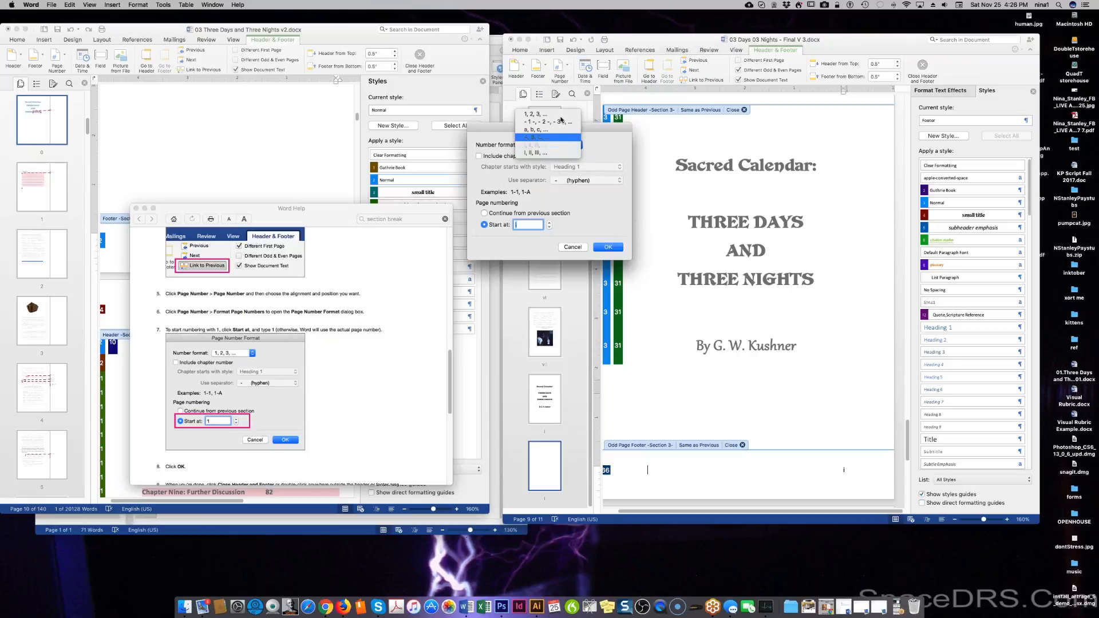
{"action": "left_click", "coordinate": [548, 117]}
{"action": "left_click", "coordinate": [608, 248]}
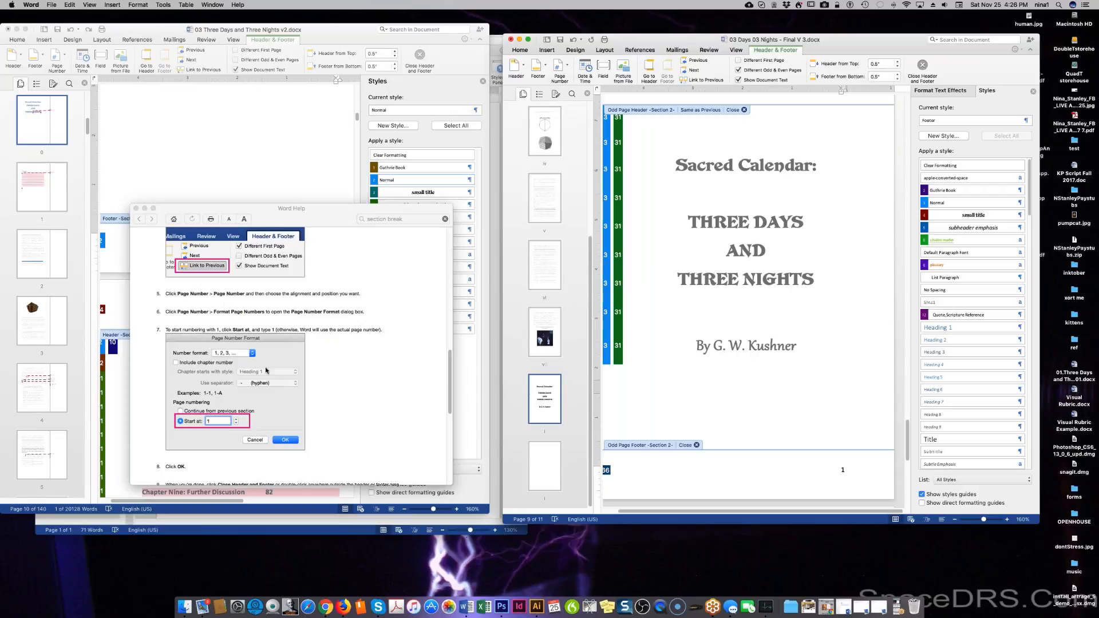
{"action": "scroll", "coordinate": [269, 369], "scroll_direction": "down", "scroll_amount": 8}
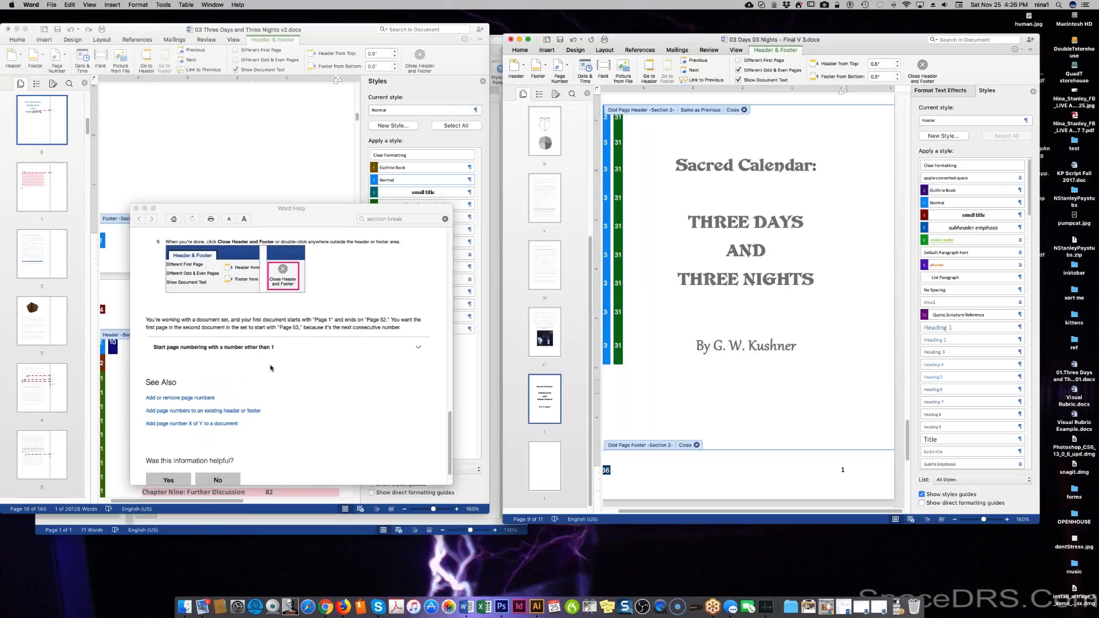
{"action": "scroll", "coordinate": [270, 367], "scroll_direction": "up", "scroll_amount": 2}
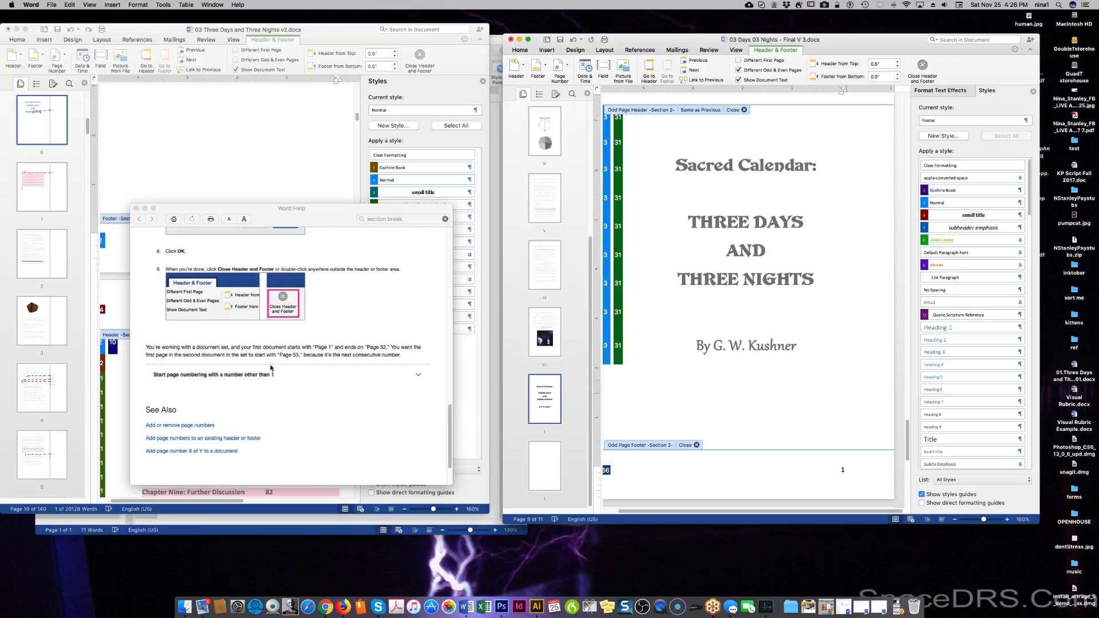
{"action": "scroll", "coordinate": [271, 368], "scroll_direction": "up", "scroll_amount": 5}
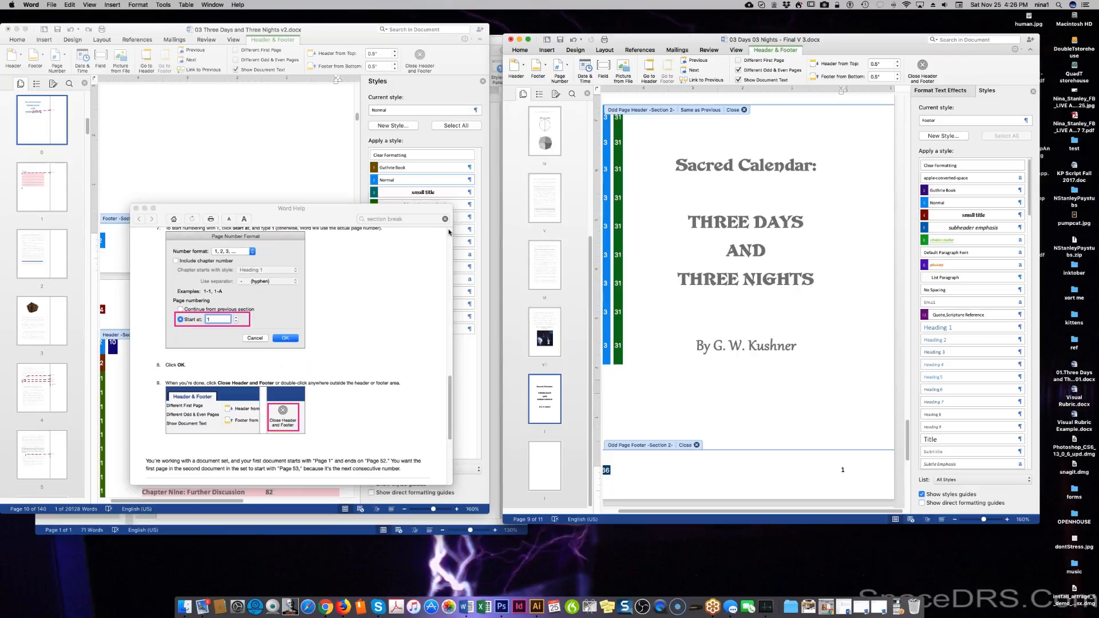
Set page numbers to Outside alignment with Show number on first page turned off.
{"action": "left_click", "coordinate": [559, 67]}
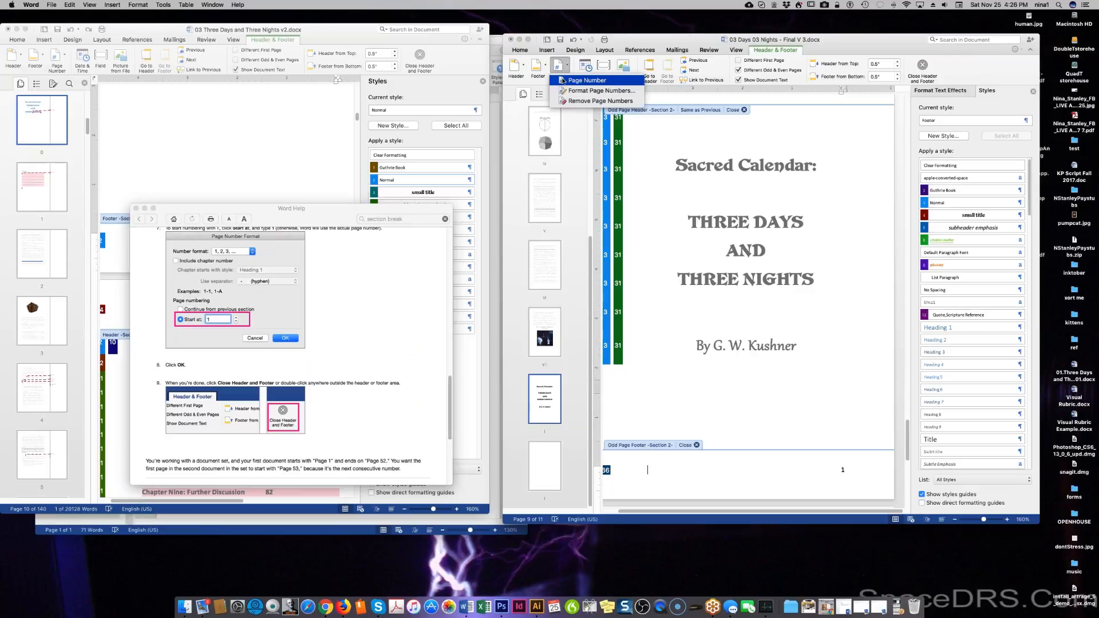
{"action": "left_click", "coordinate": [586, 81]}
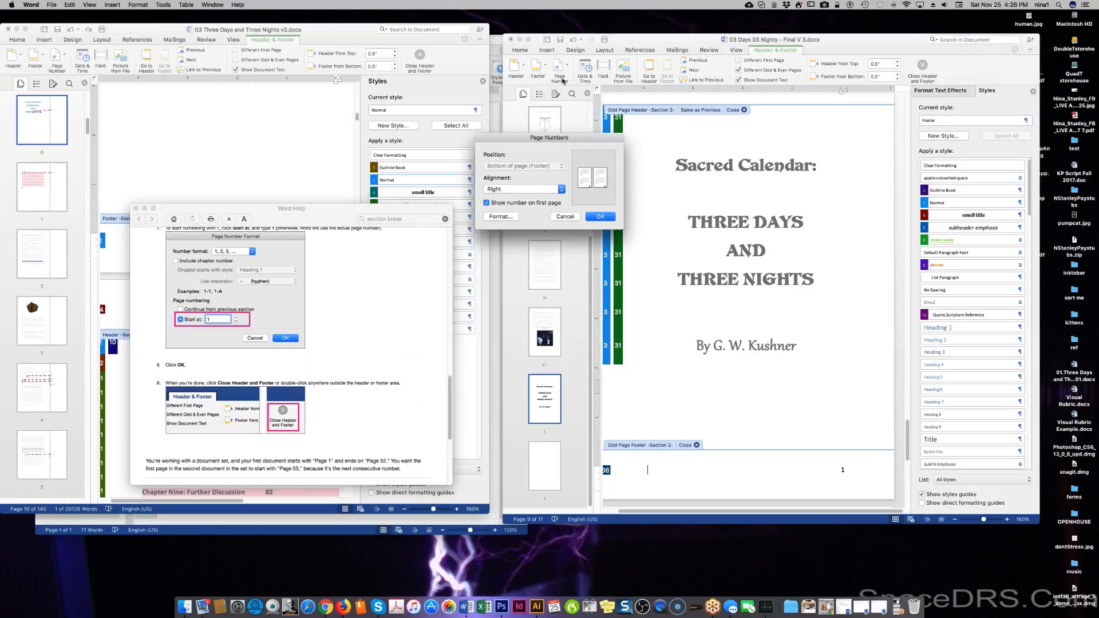
{"action": "left_click", "coordinate": [487, 203]}
{"action": "left_click", "coordinate": [537, 191]}
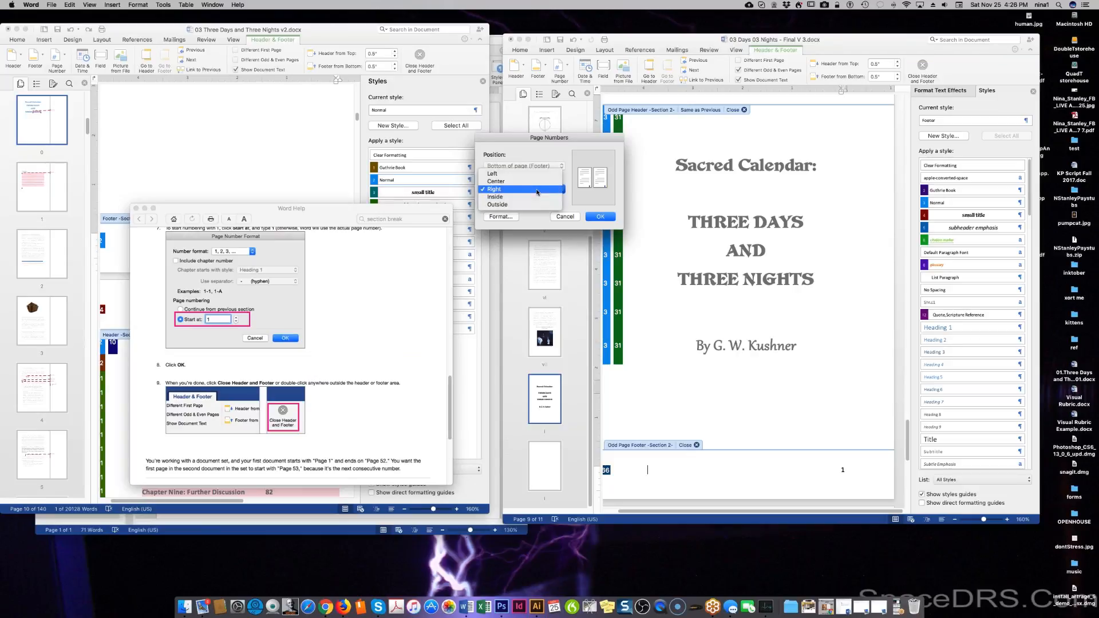
{"action": "left_click", "coordinate": [537, 190]}
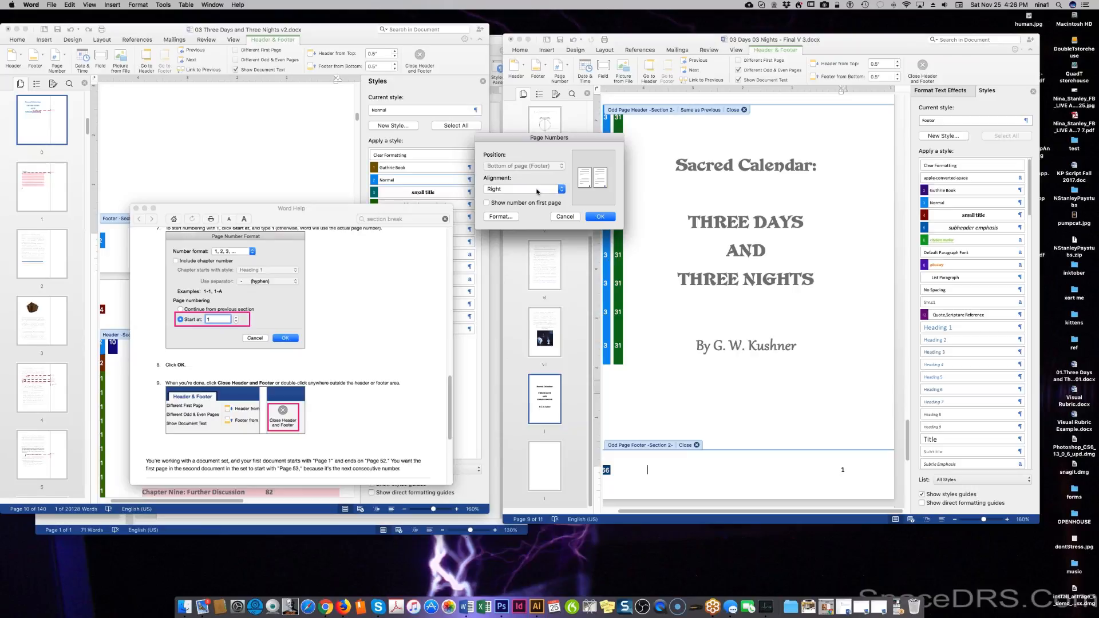
{"action": "left_click", "coordinate": [538, 190]}
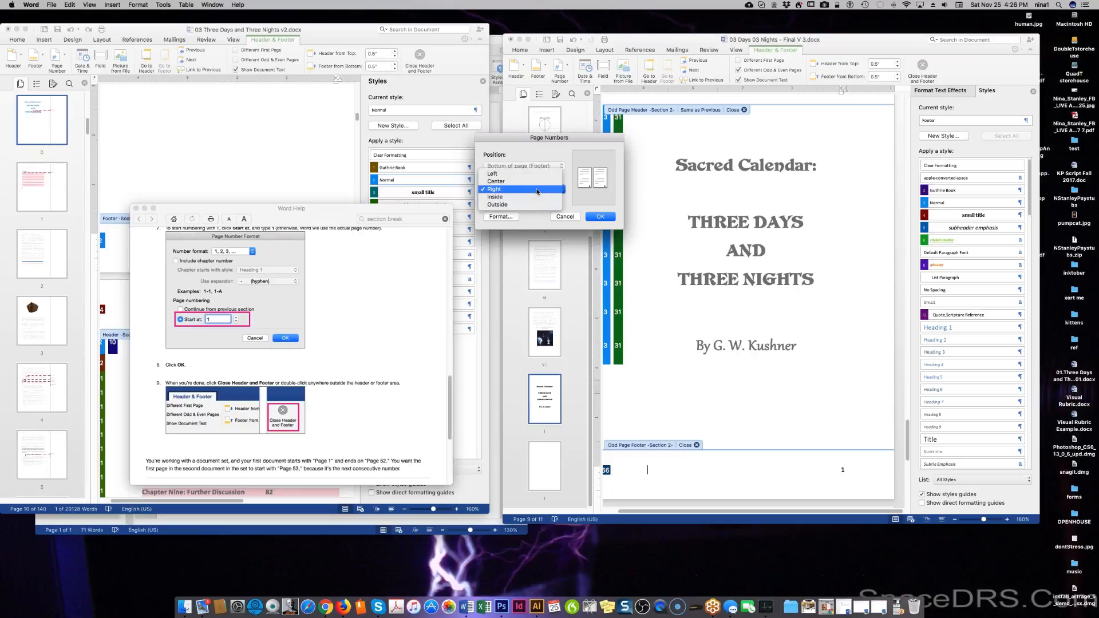
{"action": "left_click", "coordinate": [538, 190]}
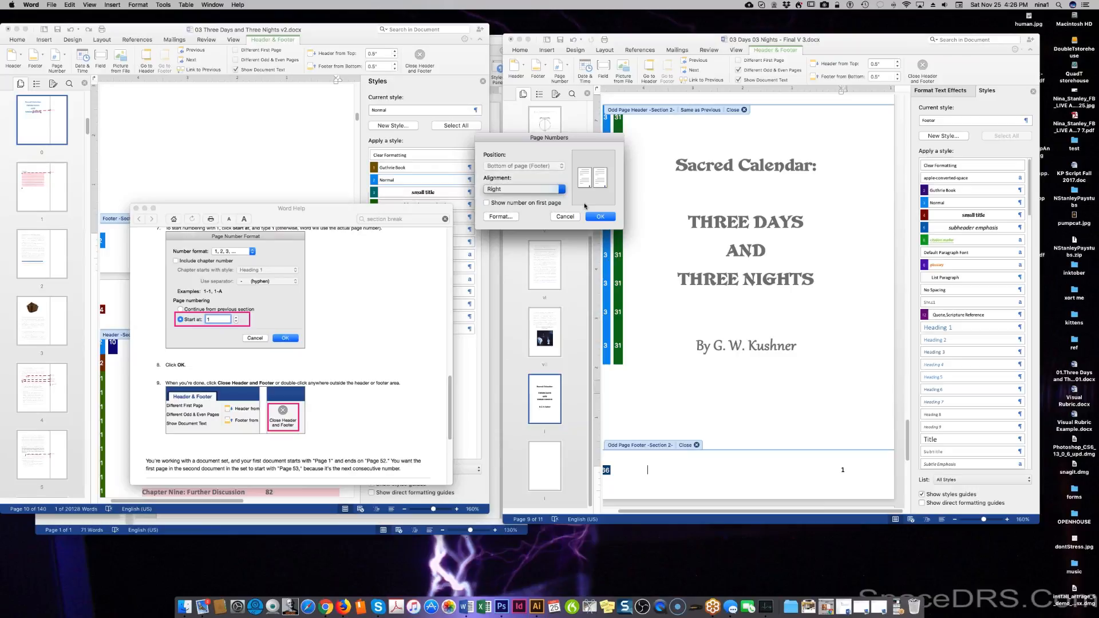
{"action": "left_click", "coordinate": [509, 217]}
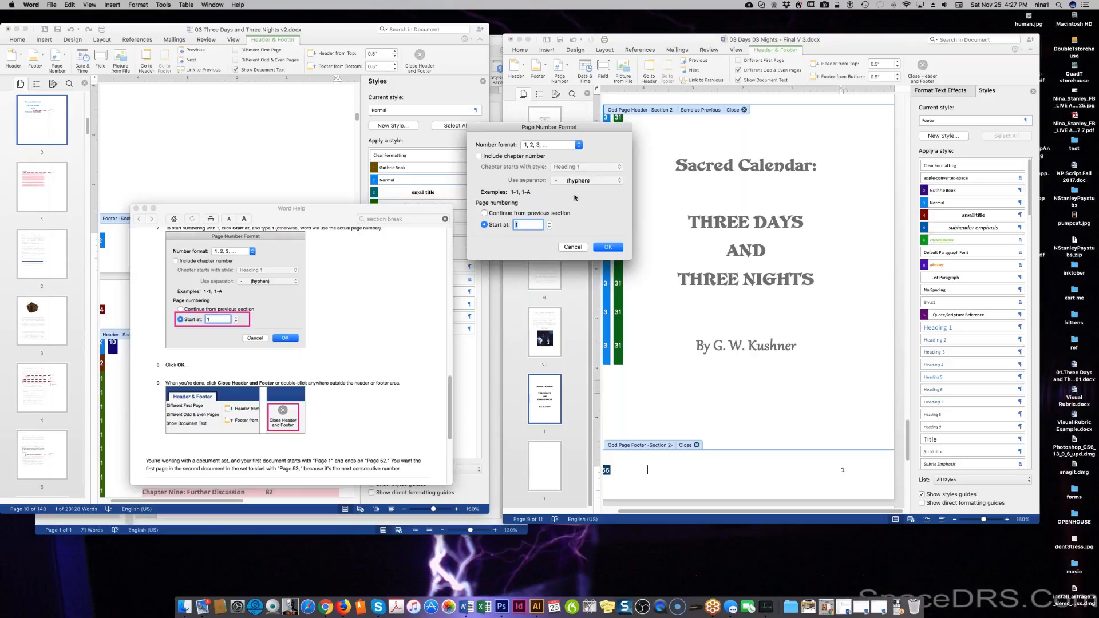
{"action": "left_click", "coordinate": [607, 247]}
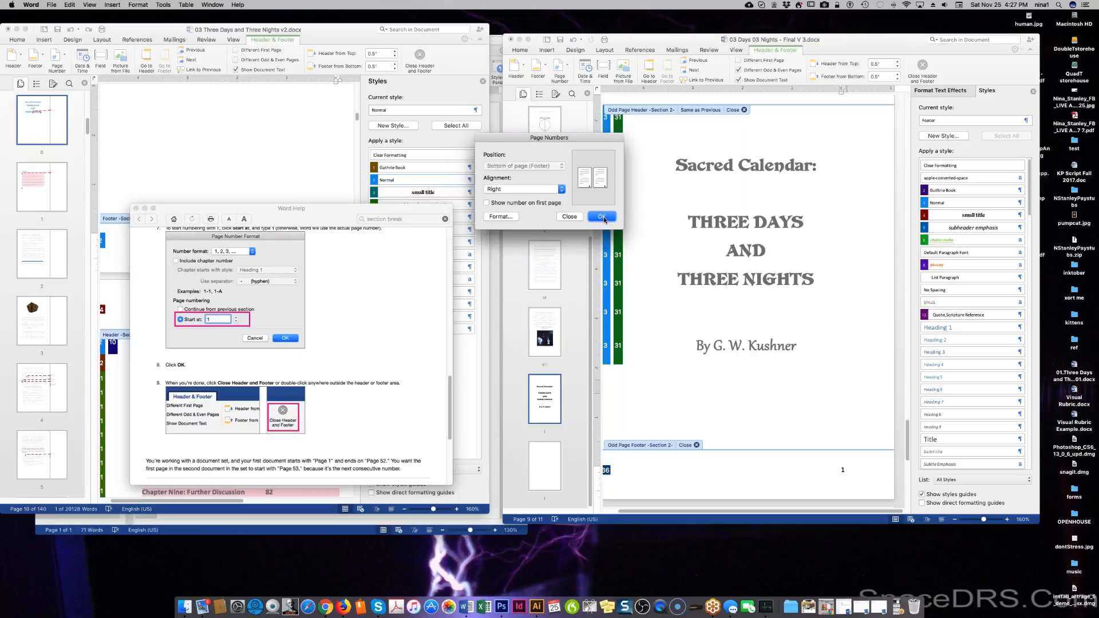
{"action": "left_click", "coordinate": [544, 192]}
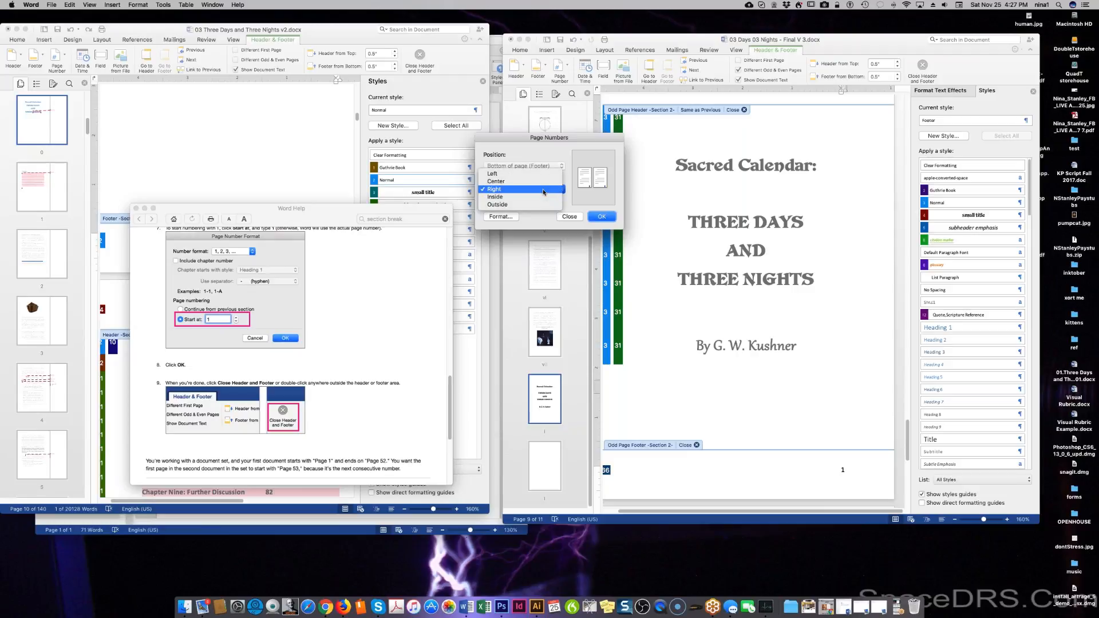
{"action": "left_click", "coordinate": [541, 205]}
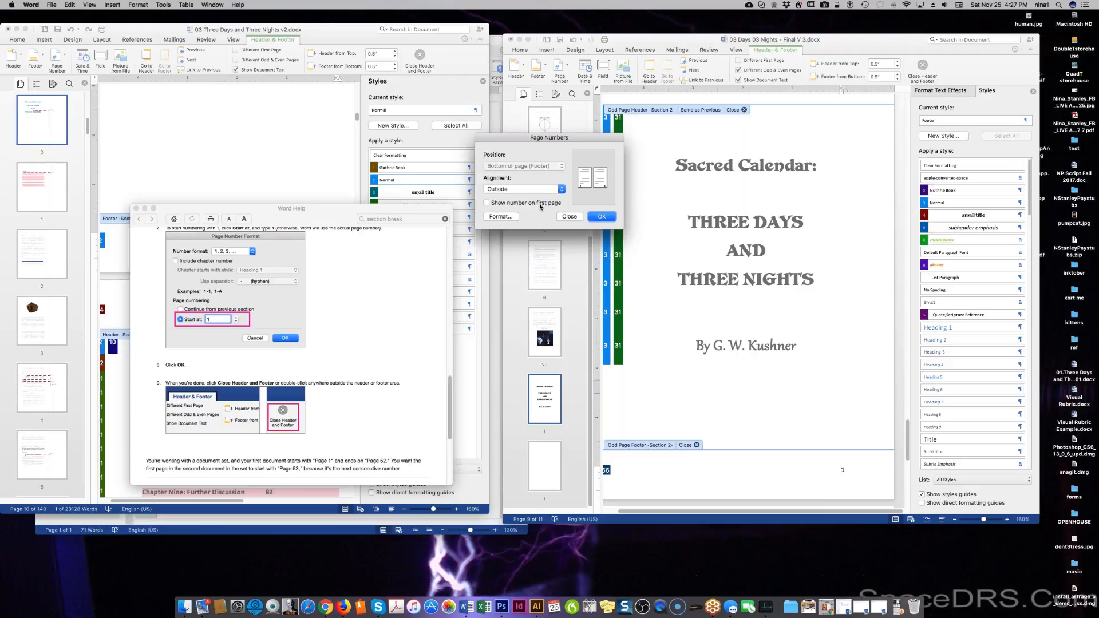
{"action": "left_click", "coordinate": [598, 216]}
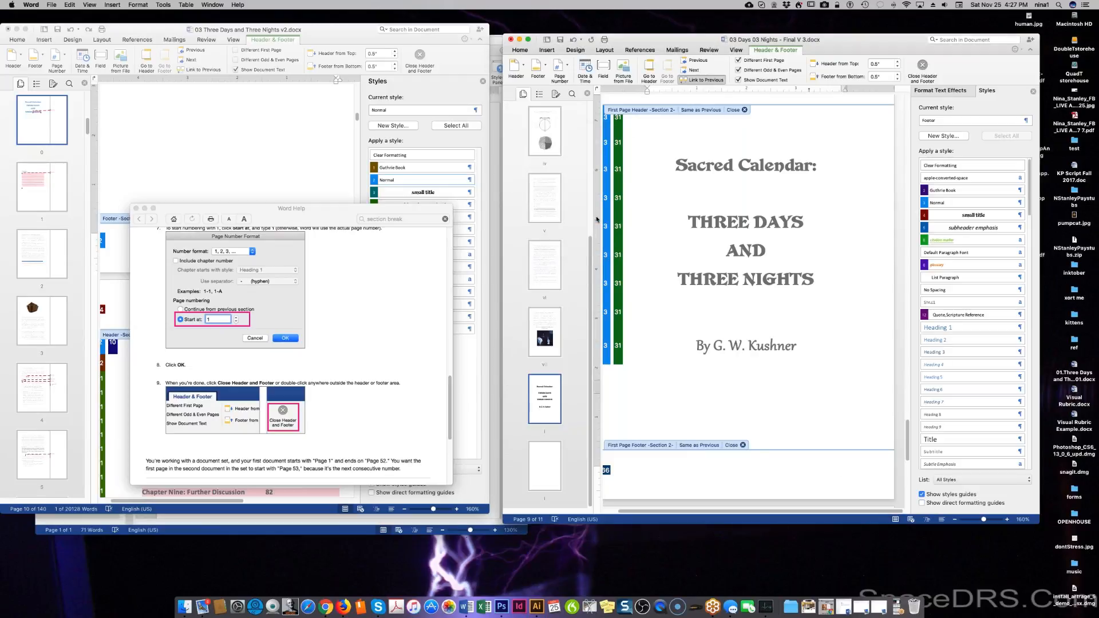
Scroll through the document to check the title page and last-page headers and footers.
{"action": "scroll", "coordinate": [678, 274], "scroll_direction": "down", "scroll_amount": 10}
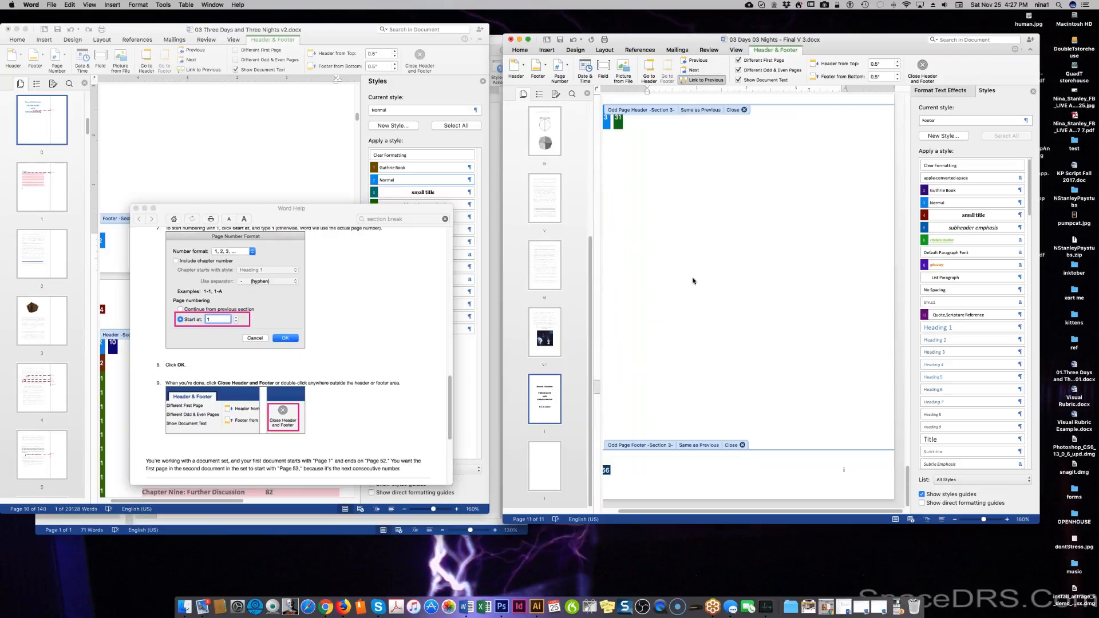
{"action": "scroll", "coordinate": [693, 281], "scroll_direction": "up", "scroll_amount": 5}
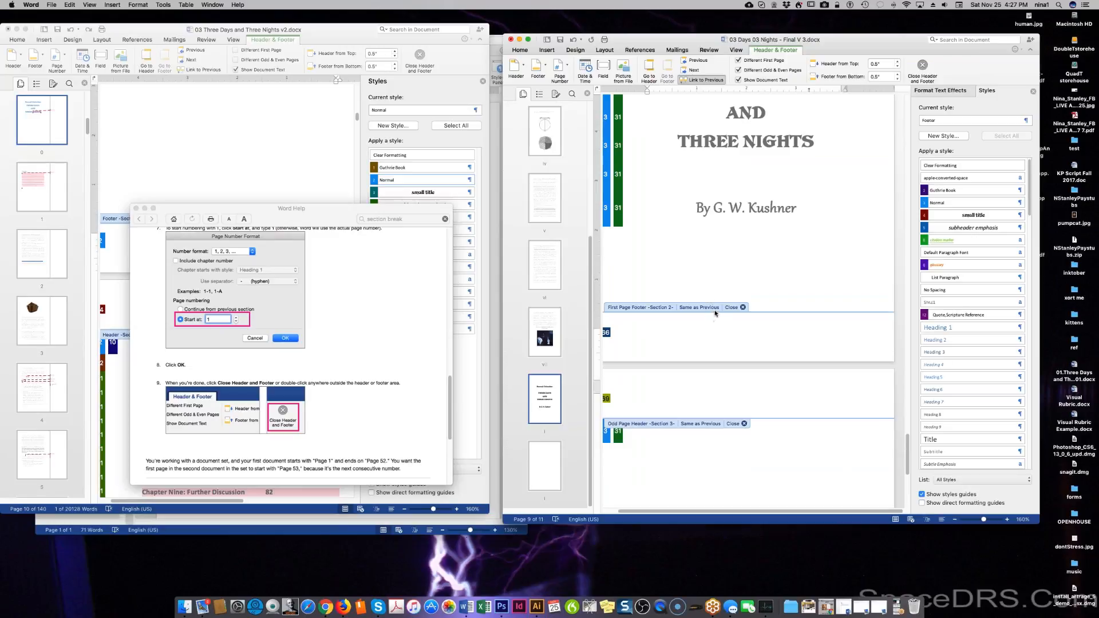
{"action": "scroll", "coordinate": [711, 329], "scroll_direction": "up", "scroll_amount": 3}
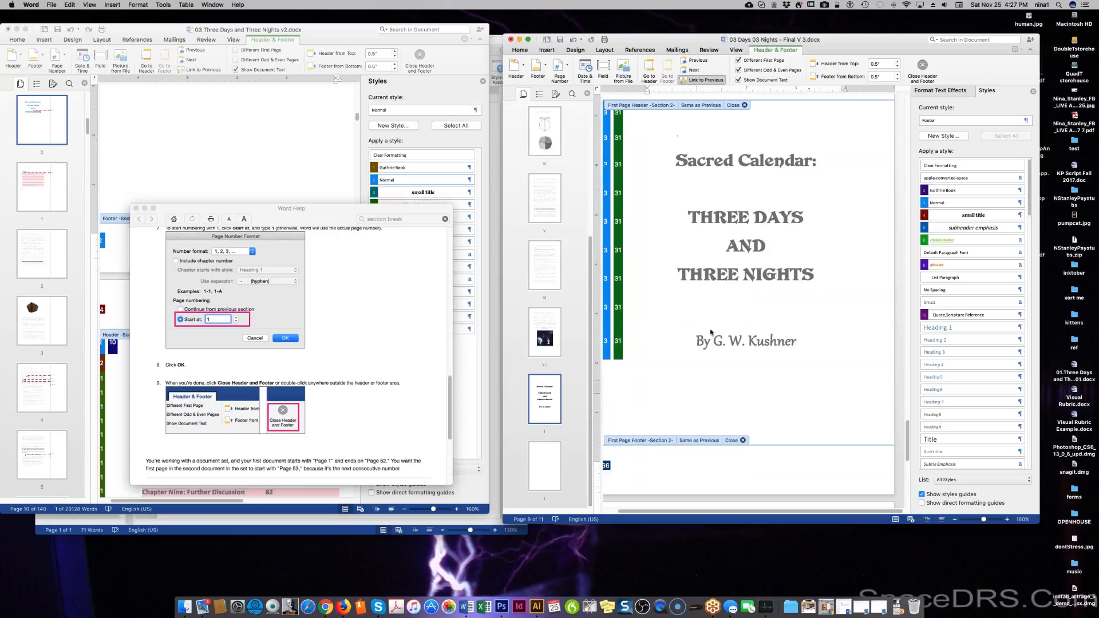
{"action": "scroll", "coordinate": [711, 331], "scroll_direction": "up", "scroll_amount": 5}
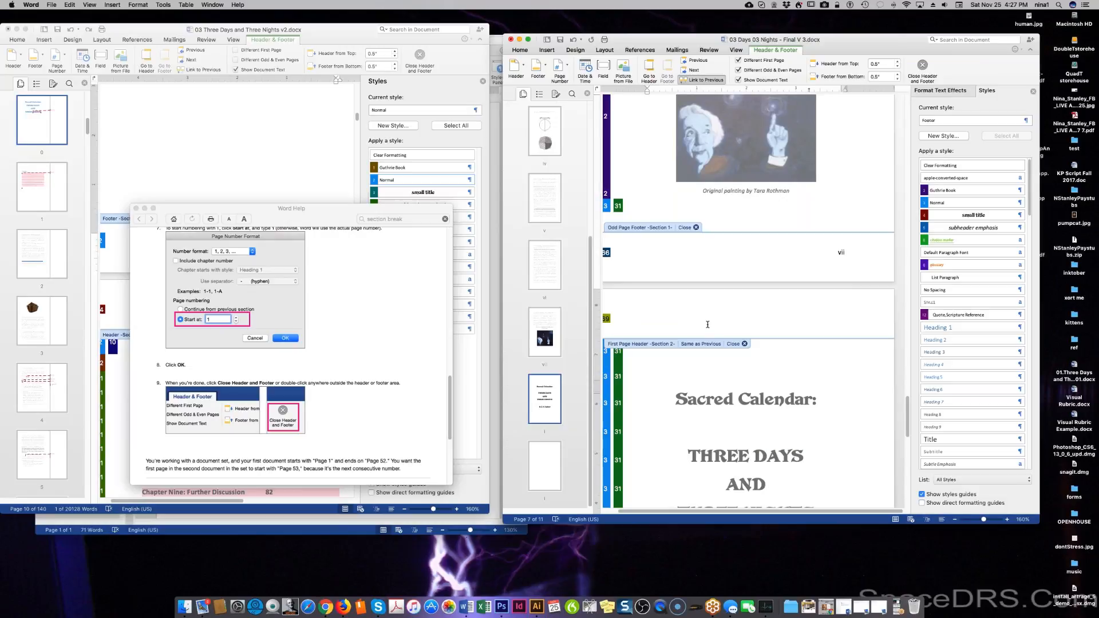
{"action": "scroll", "coordinate": [708, 324], "scroll_direction": "up", "scroll_amount": 6}
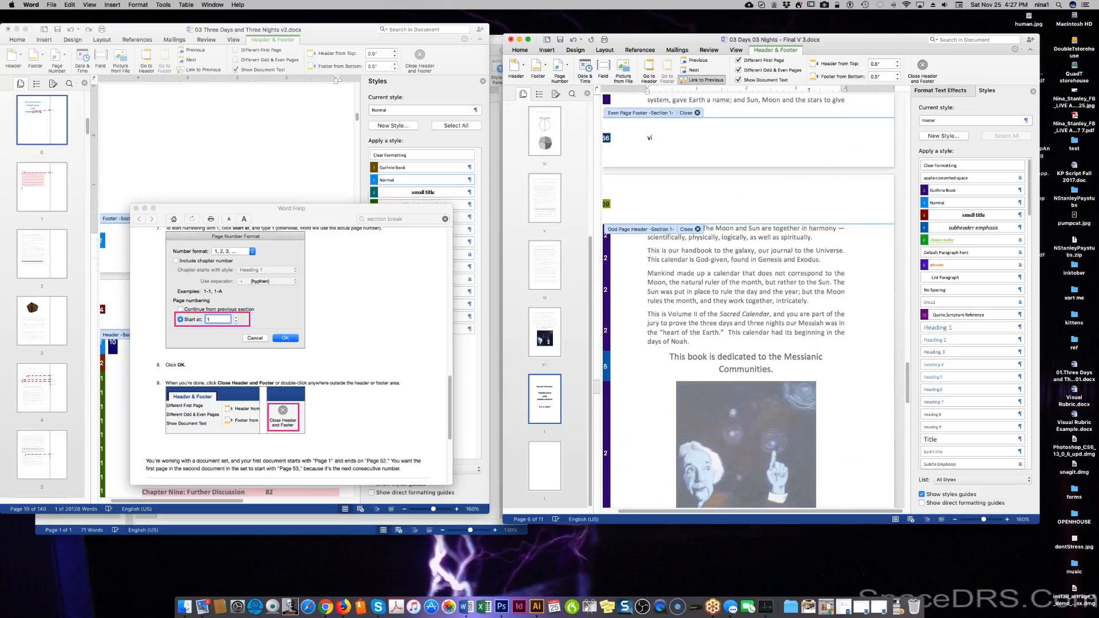
{"action": "scroll", "coordinate": [744, 304], "scroll_direction": "up", "scroll_amount": 5}
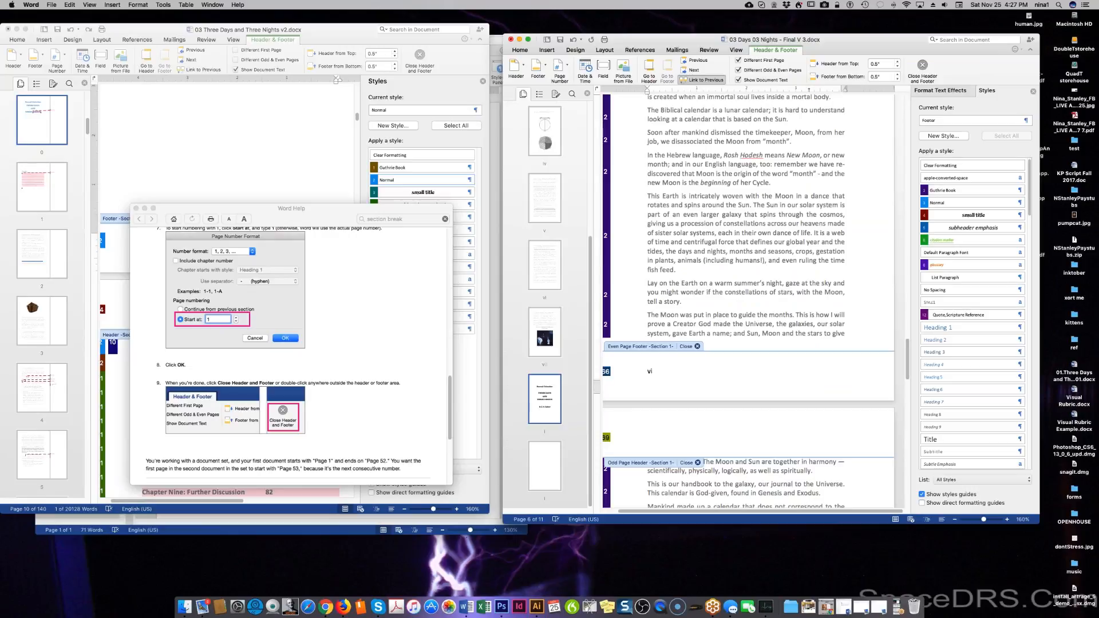
{"action": "scroll", "coordinate": [708, 329], "scroll_direction": "down", "scroll_amount": 10}
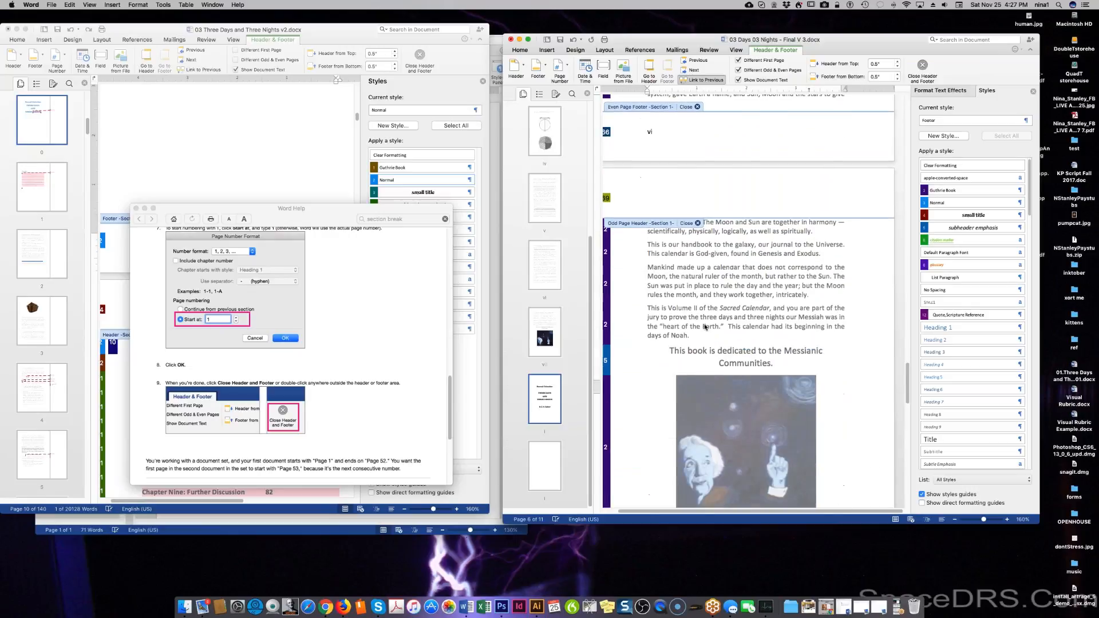
{"action": "scroll", "coordinate": [705, 327], "scroll_direction": "down", "scroll_amount": 7}
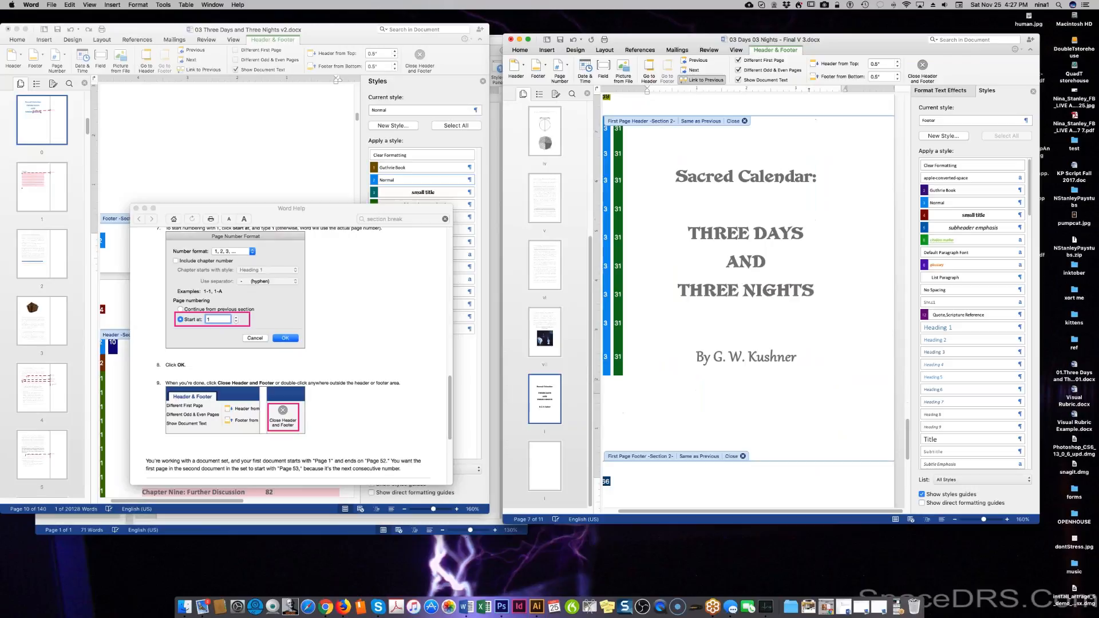
{"action": "scroll", "coordinate": [647, 443], "scroll_direction": "down", "scroll_amount": 1}
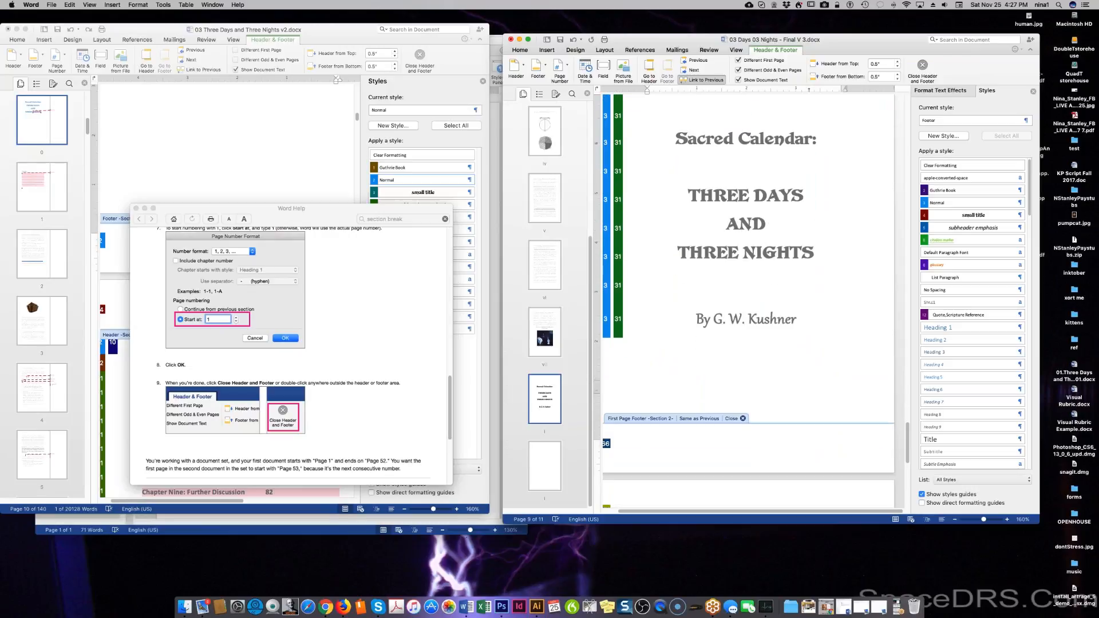
{"action": "scroll", "coordinate": [647, 443], "scroll_direction": "down", "scroll_amount": 4}
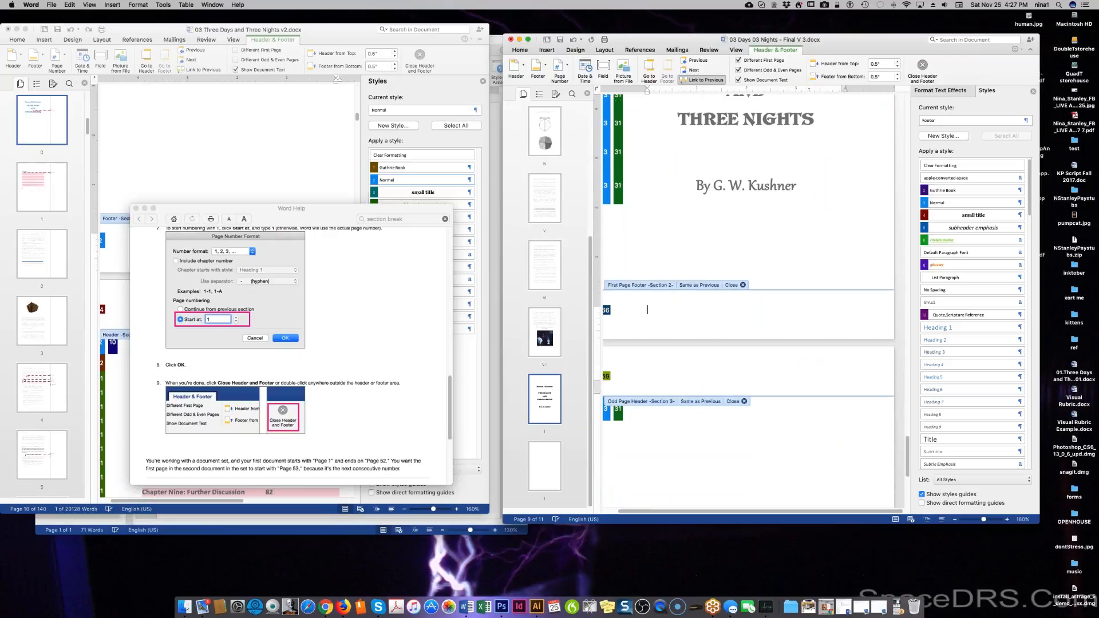
{"action": "scroll", "coordinate": [648, 309], "scroll_direction": "down", "scroll_amount": 6}
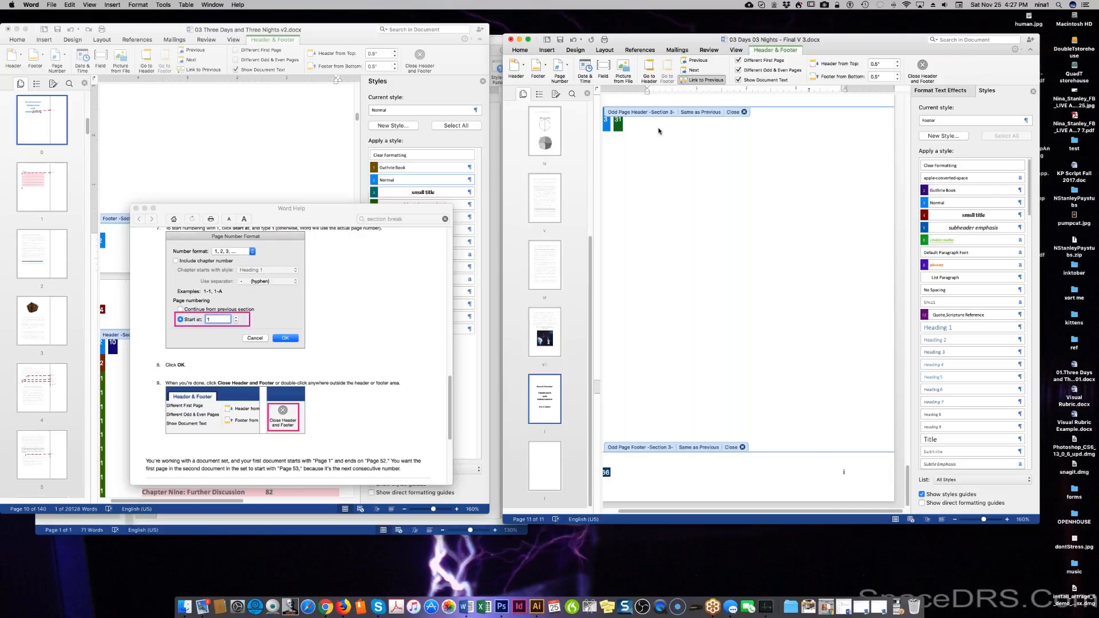
{"action": "scroll", "coordinate": [698, 294], "scroll_direction": "down", "scroll_amount": 1}
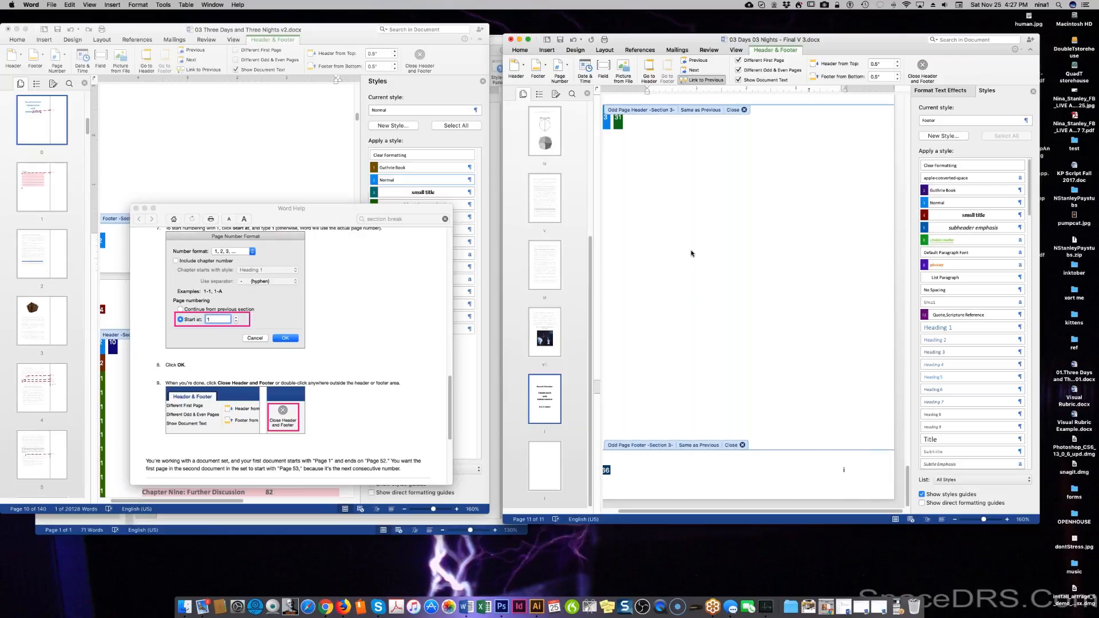
{"action": "scroll", "coordinate": [691, 253], "scroll_direction": "up", "scroll_amount": 10}
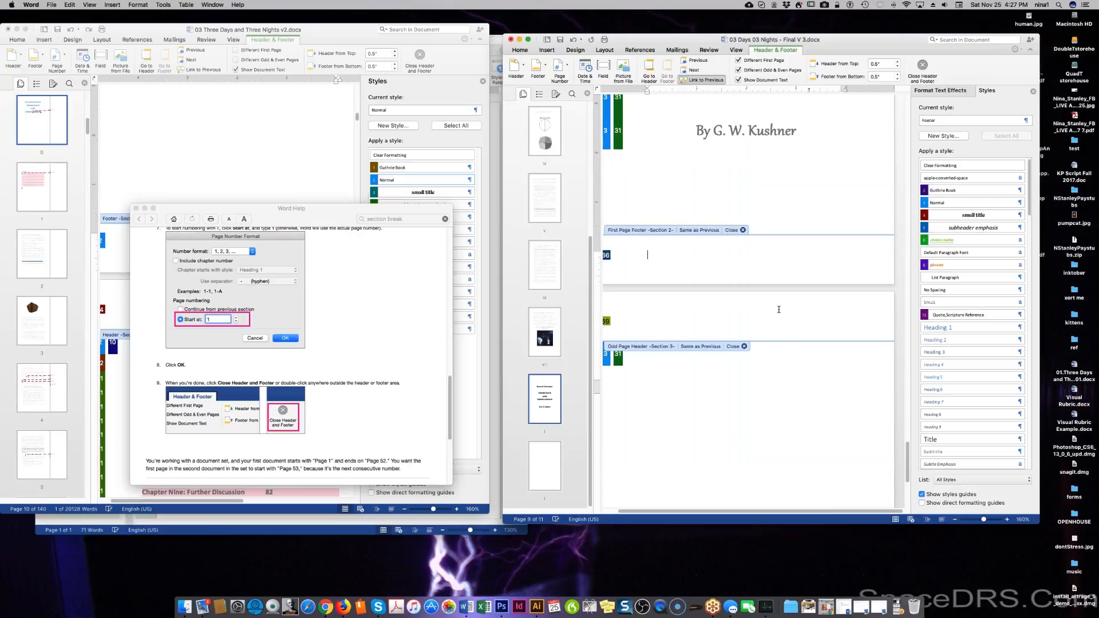
Close header and footer editing and try deleting the blank last page with Backspace.
{"action": "left_click", "coordinate": [744, 347]}
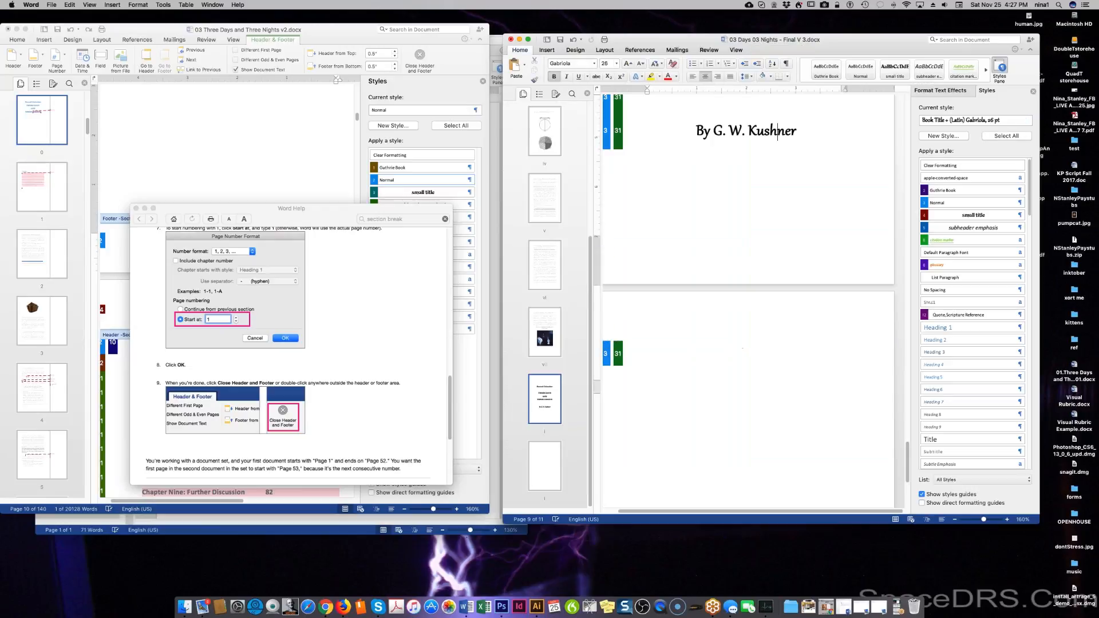
{"action": "left_click", "coordinate": [808, 319]}
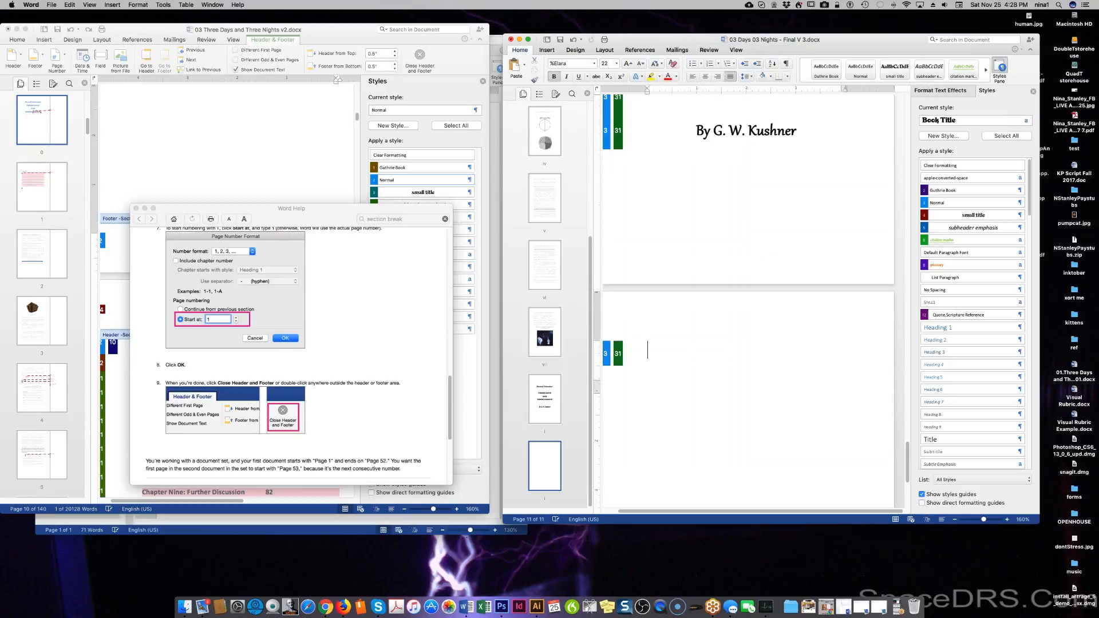
{"action": "key", "text": "BackSpace"}
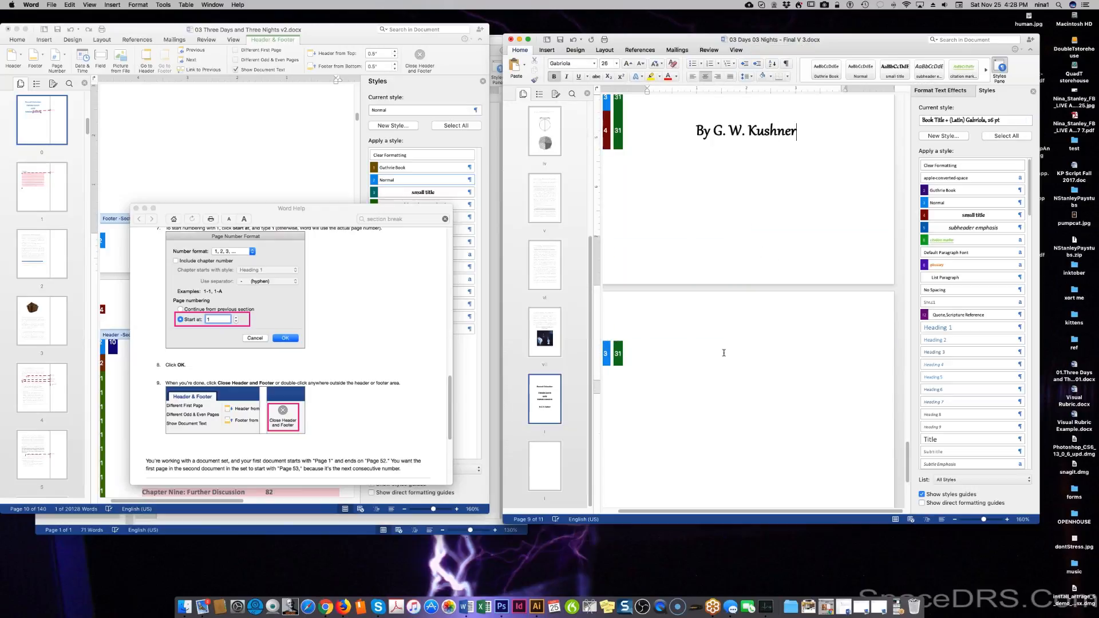
{"action": "left_click", "coordinate": [647, 351]}
Retype the missing 'r' so the author line reads 'By G. W. Kushner'.
{"action": "key", "text": "BackSpace"}
{"action": "key", "text": "BackSpace"}
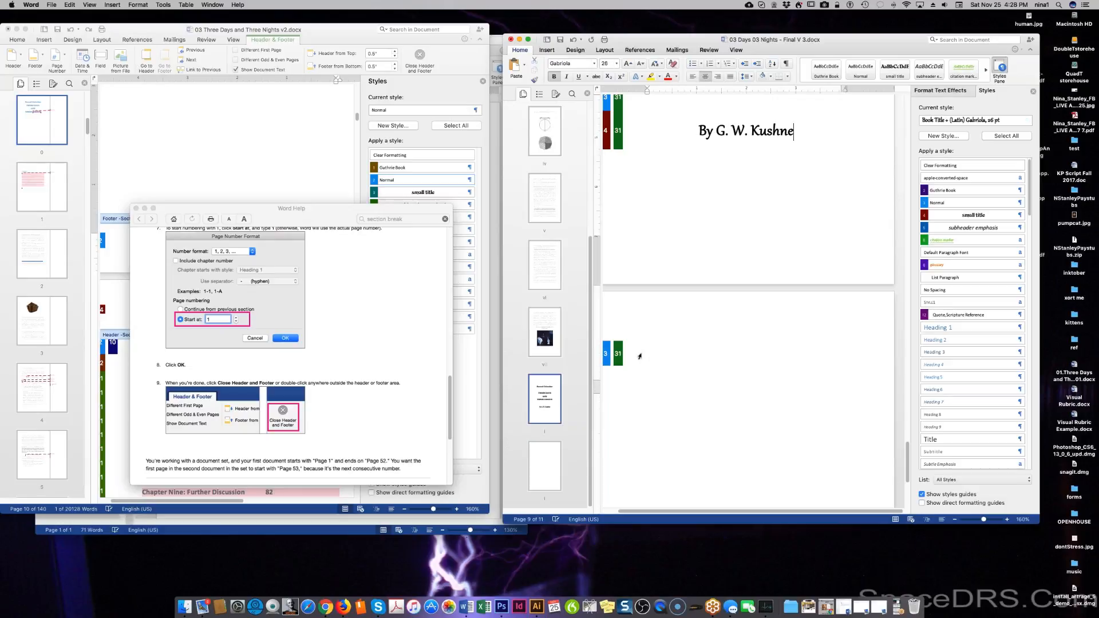
{"action": "type", "text": "r"}
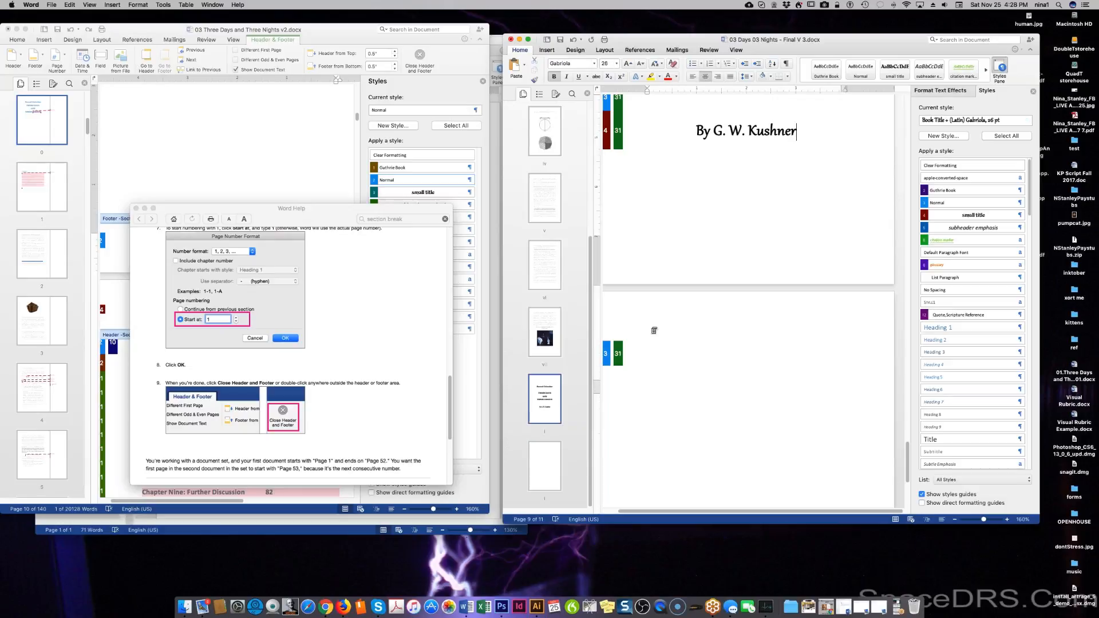
{"action": "left_click", "coordinate": [666, 409]}
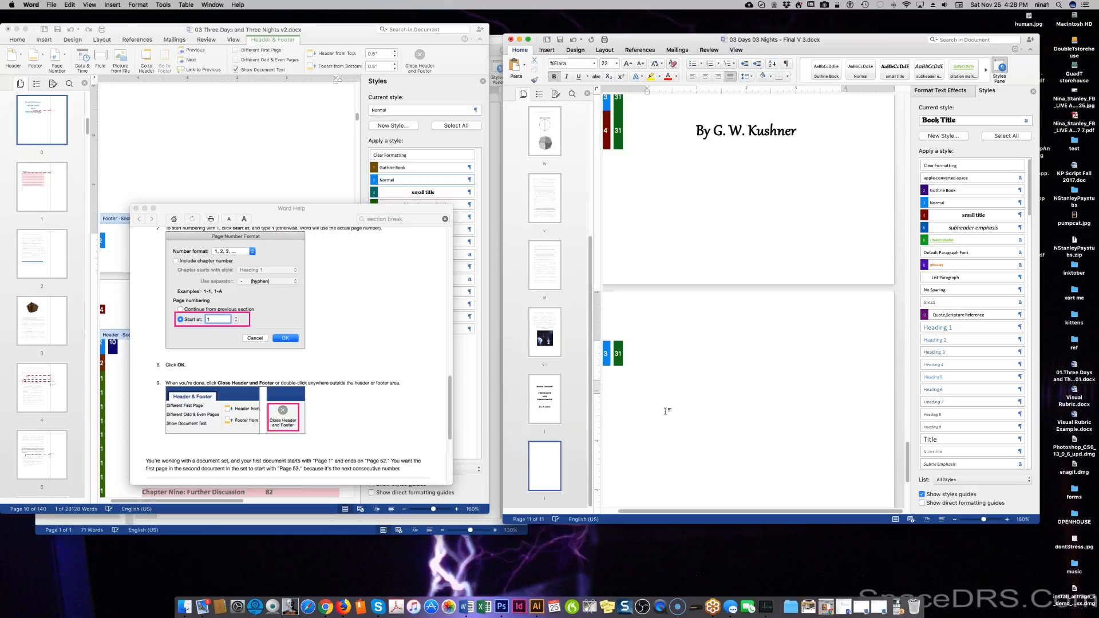
{"action": "key", "text": "BackSpace"}
{"action": "key", "text": "BackSpace"}
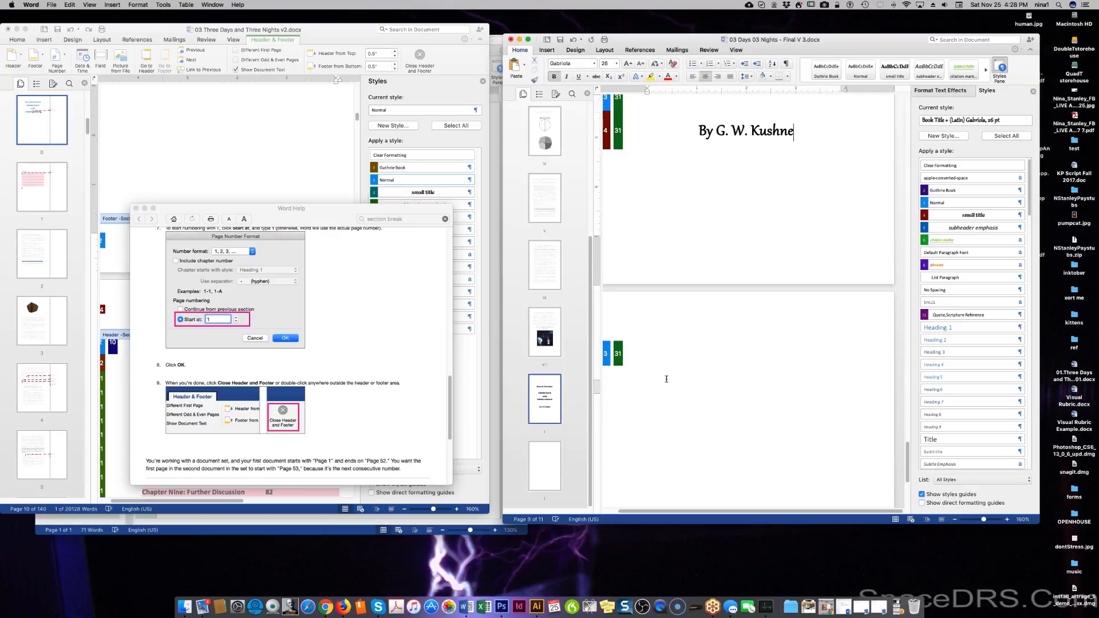
{"action": "type", "text": "r"}
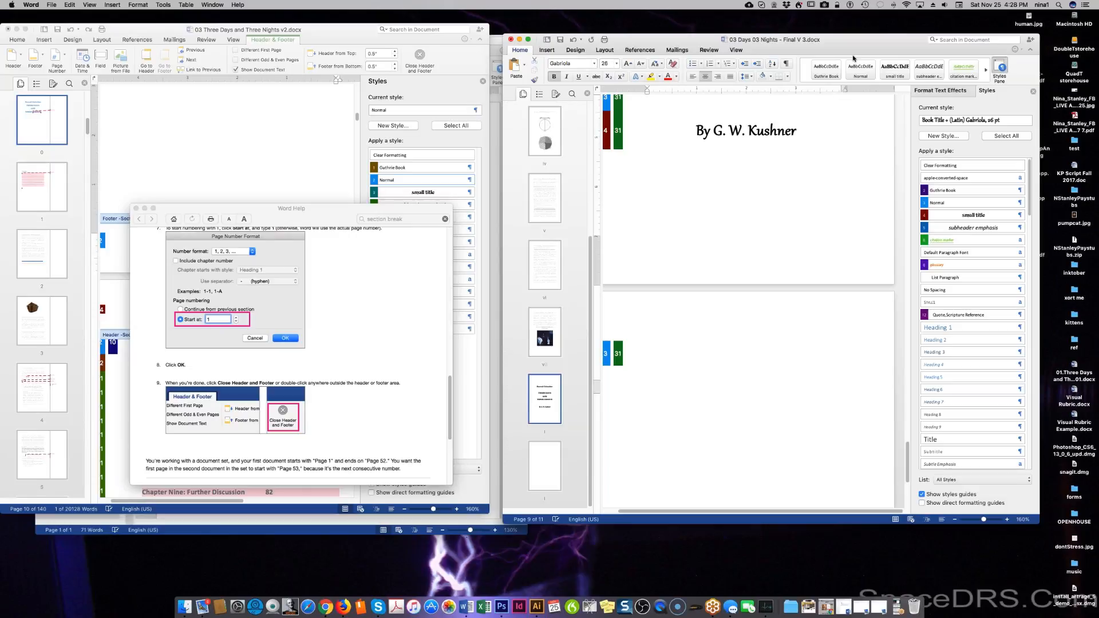
Insert a page break after the author line, then remove it with two Backspaces.
{"action": "left_click", "coordinate": [543, 51]}
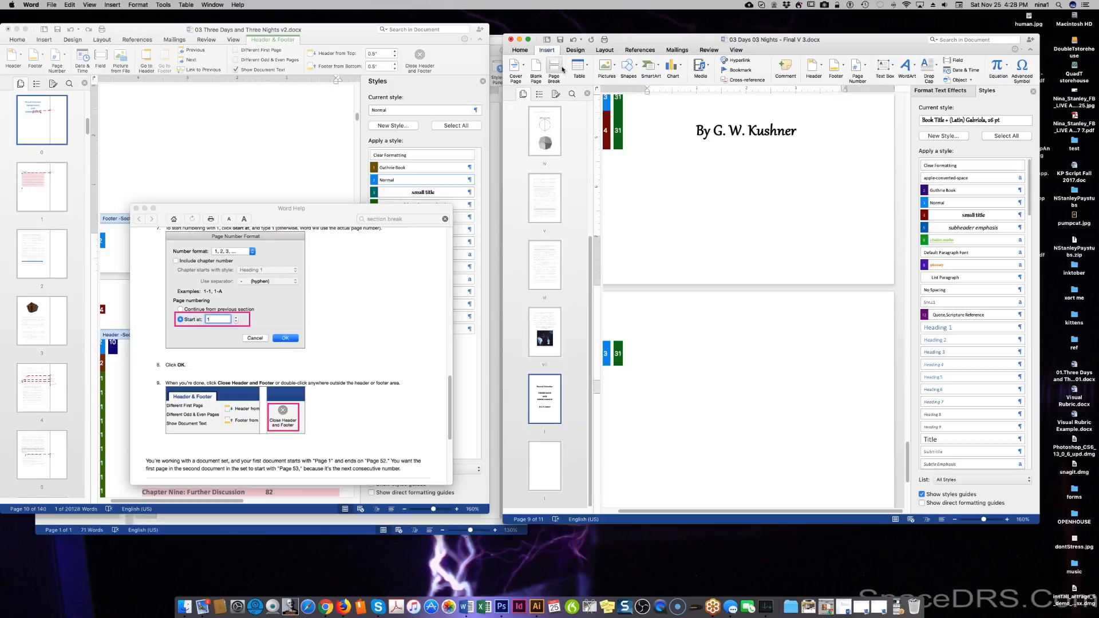
{"action": "left_click", "coordinate": [555, 68]}
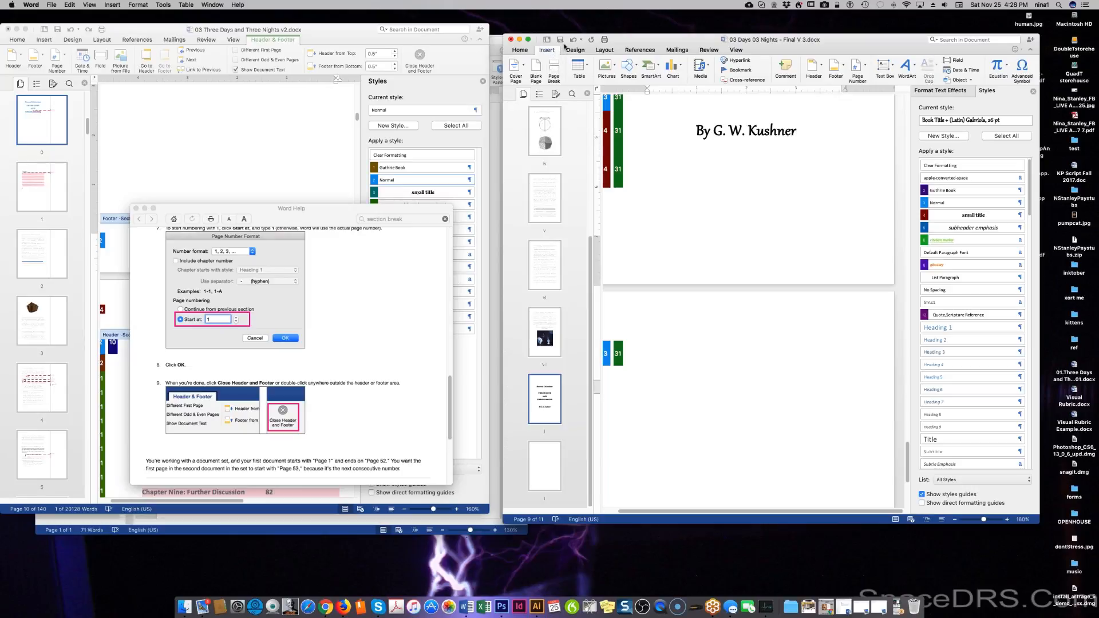
{"action": "key", "text": "BackSpace"}
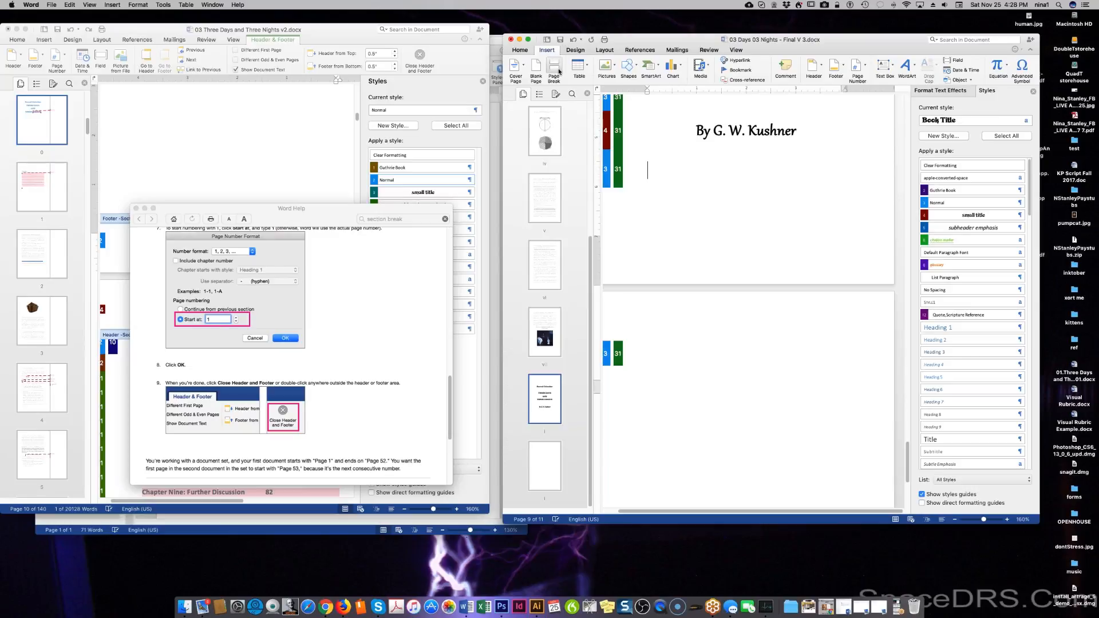
{"action": "key", "text": "BackSpace"}
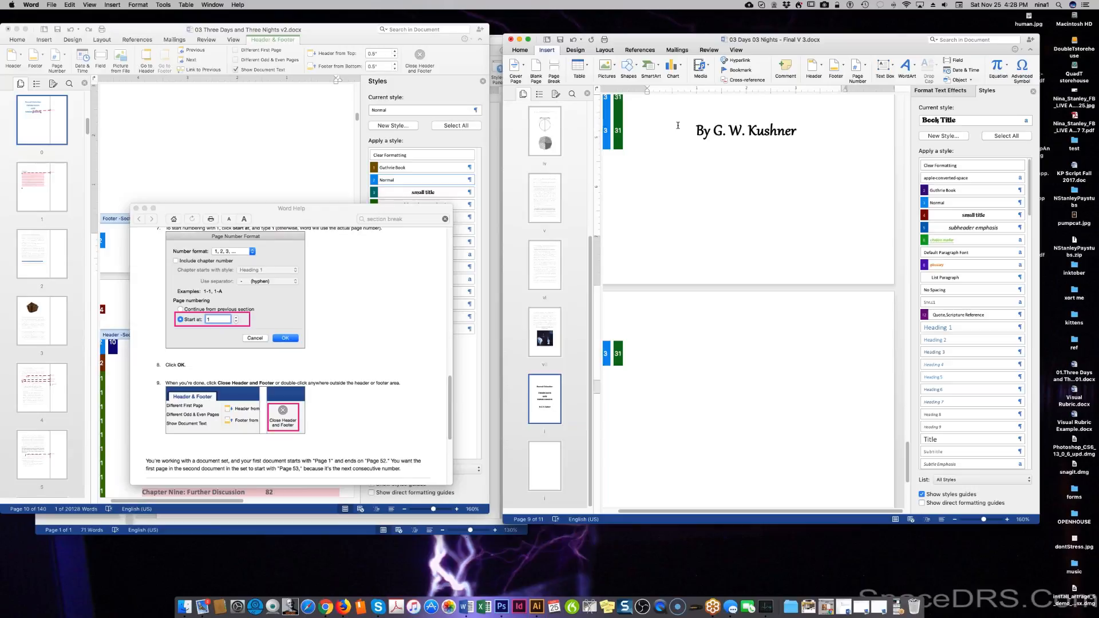
{"action": "scroll", "coordinate": [676, 122], "scroll_direction": "down", "scroll_amount": 6}
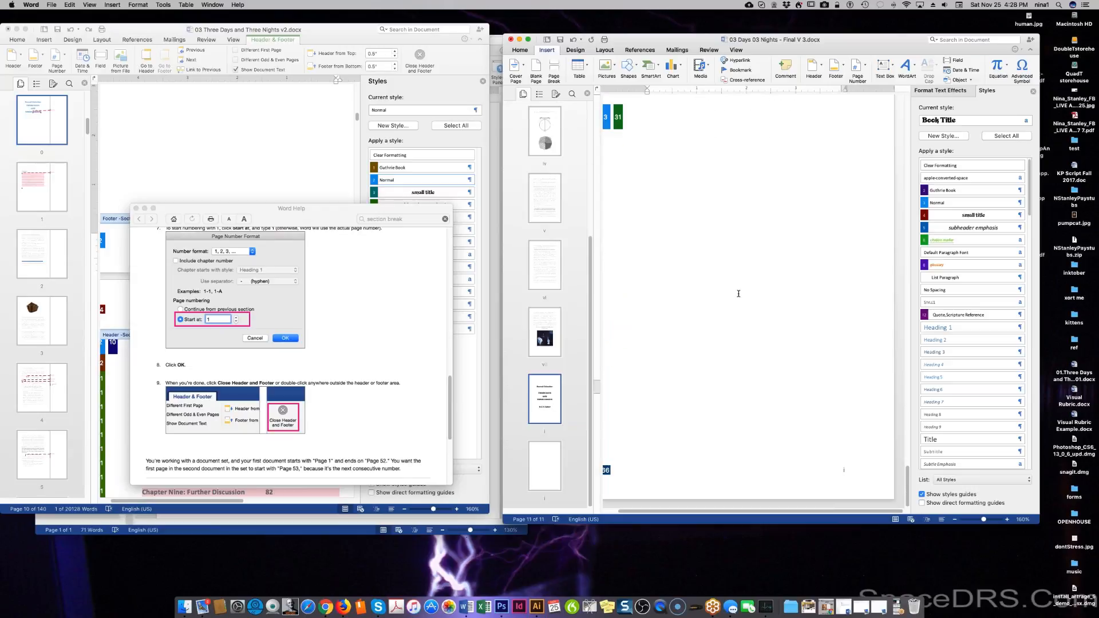
{"action": "scroll", "coordinate": [739, 294], "scroll_direction": "up", "scroll_amount": 6}
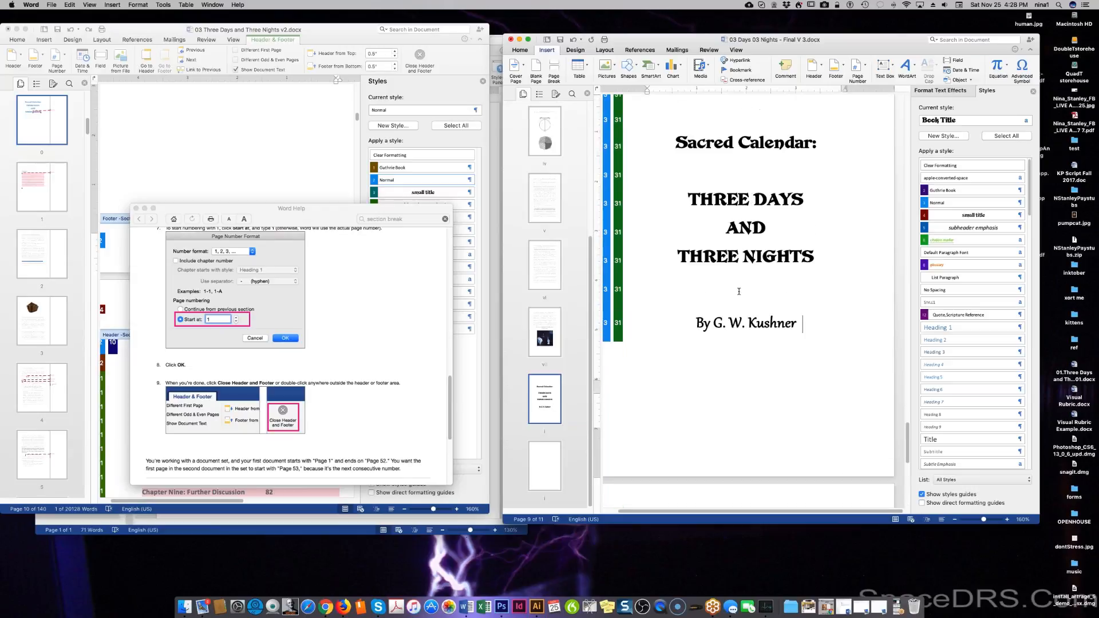
Open the section 3 footer on page 11 for editing.
{"action": "double_click", "coordinate": [727, 461]}
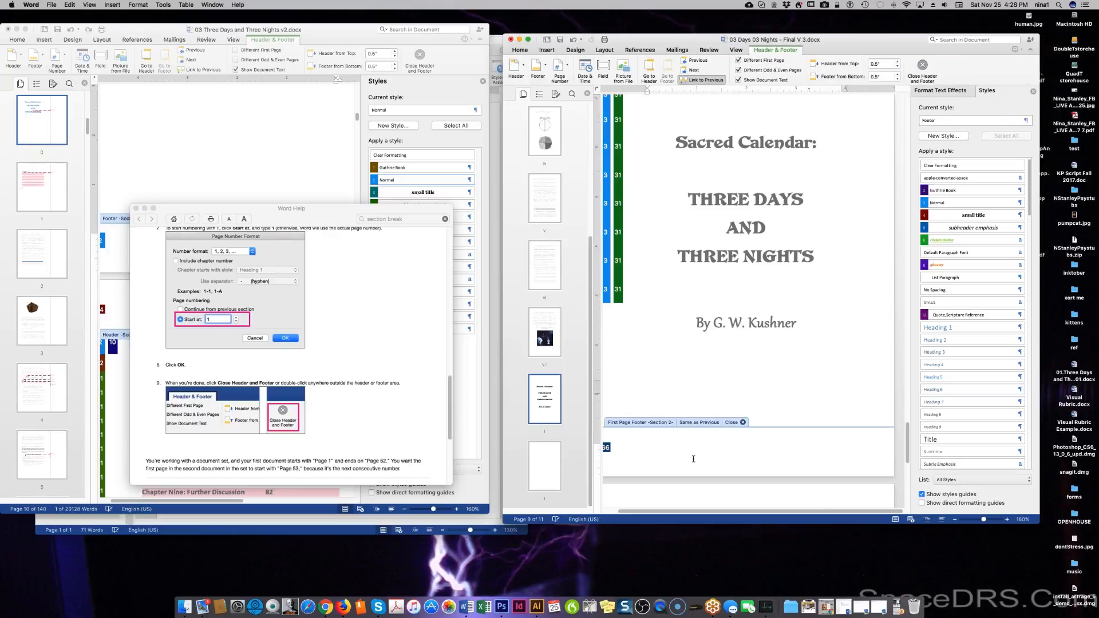
{"action": "left_click", "coordinate": [743, 422]}
{"action": "scroll", "coordinate": [743, 424], "scroll_direction": "down", "scroll_amount": 3}
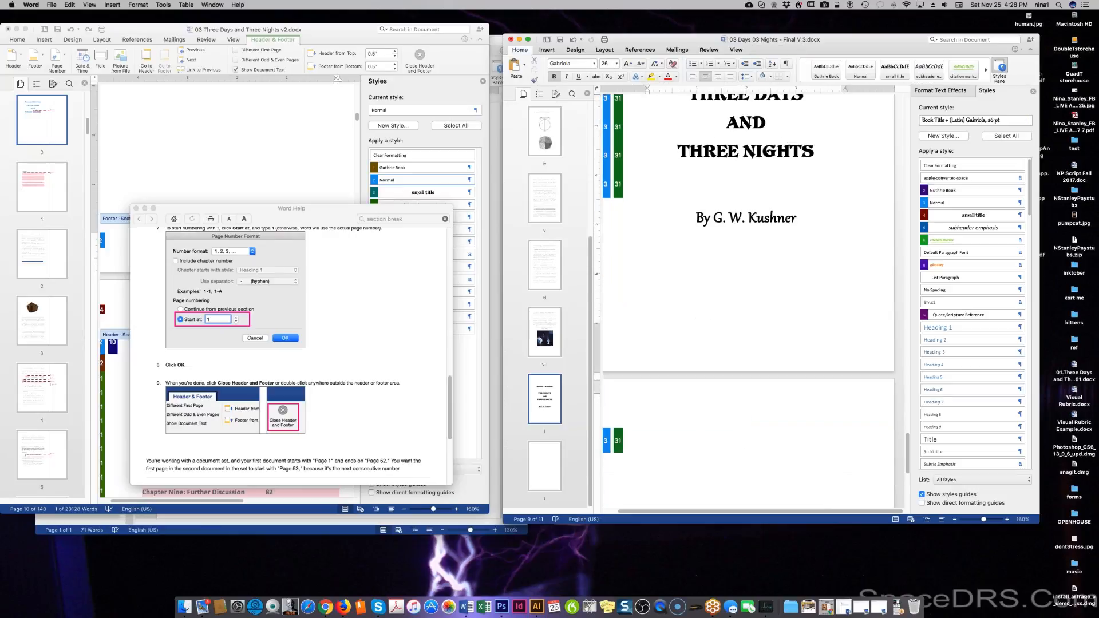
{"action": "scroll", "coordinate": [747, 441], "scroll_direction": "down", "scroll_amount": 5}
{"action": "double_click", "coordinate": [845, 472]}
Look at the footer's right-click options, then bring Word forward and open the Format menu.
{"action": "right_click", "coordinate": [843, 469]}
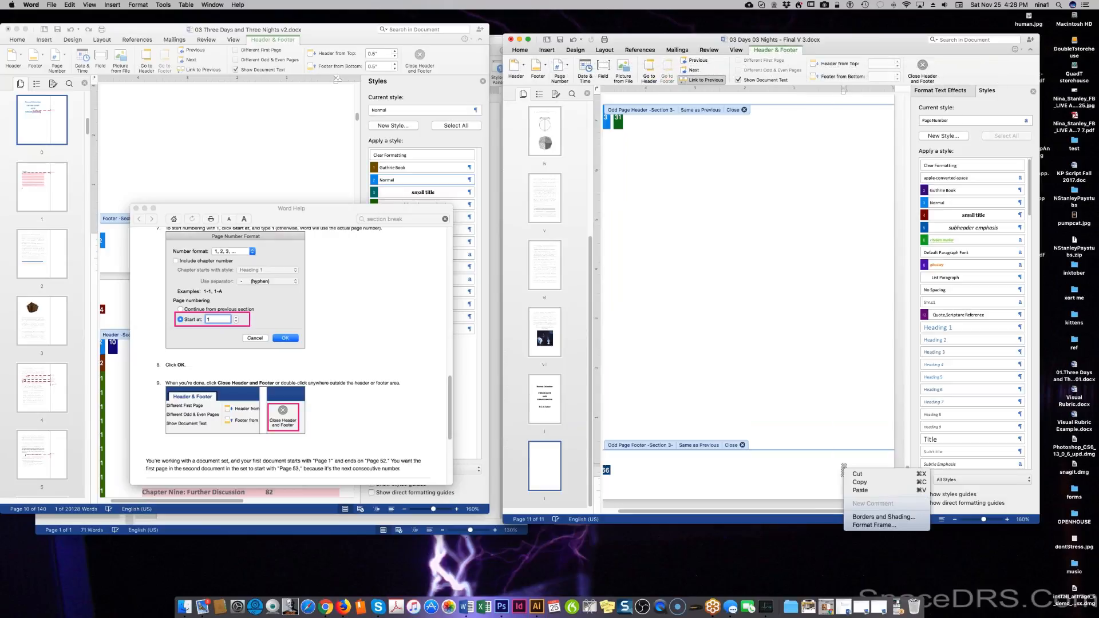
{"action": "left_click", "coordinate": [757, 481]}
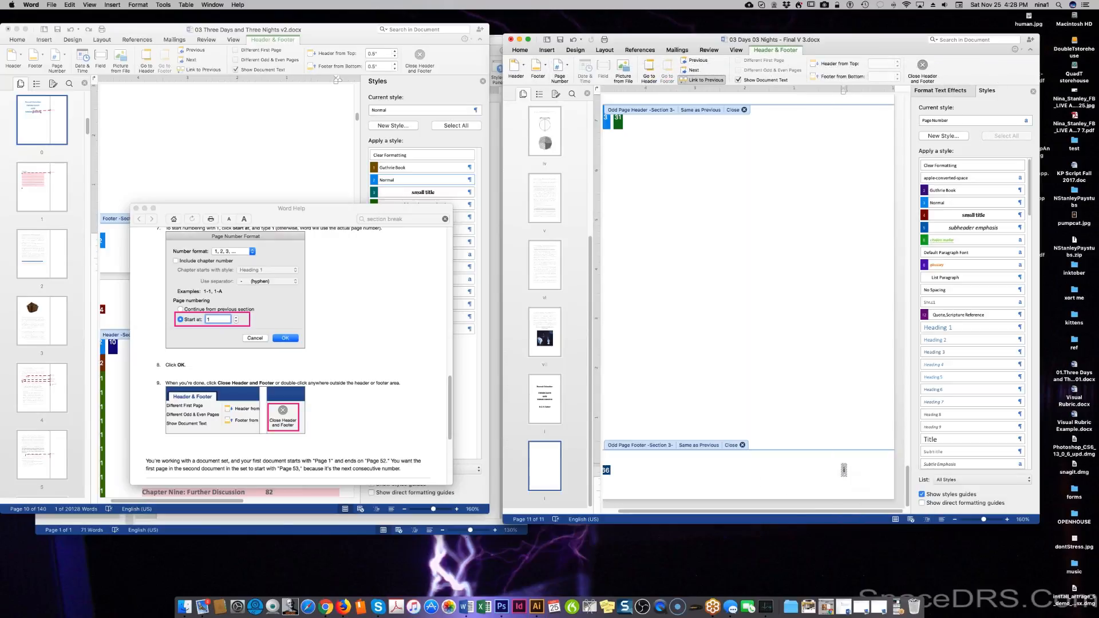
{"action": "right_click", "coordinate": [757, 481]}
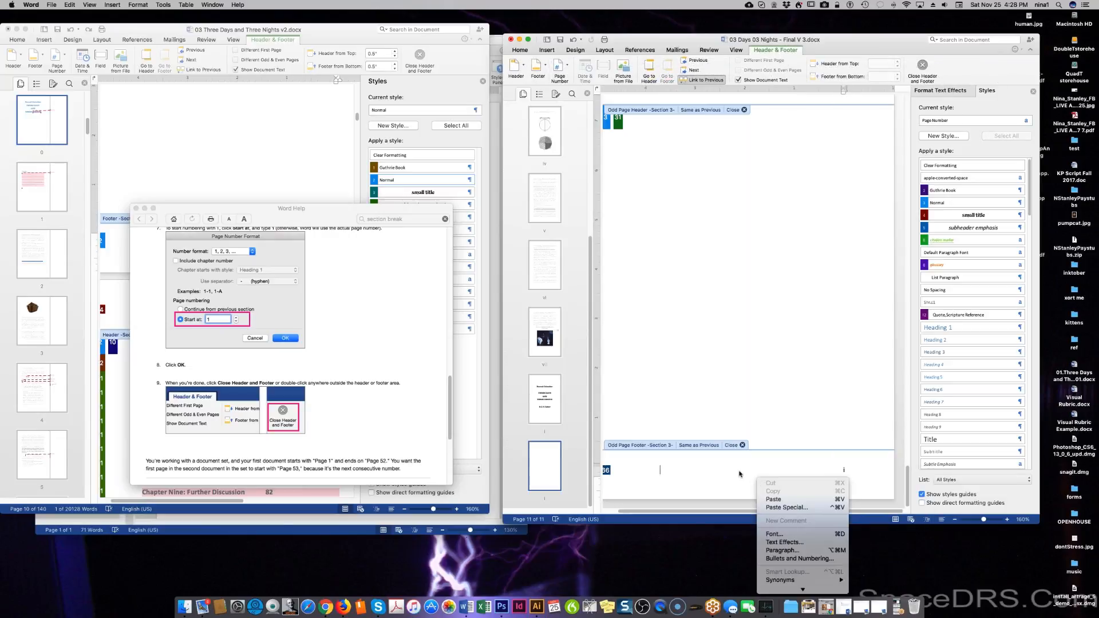
{"action": "left_click", "coordinate": [740, 473]}
{"action": "left_click", "coordinate": [138, 11]}
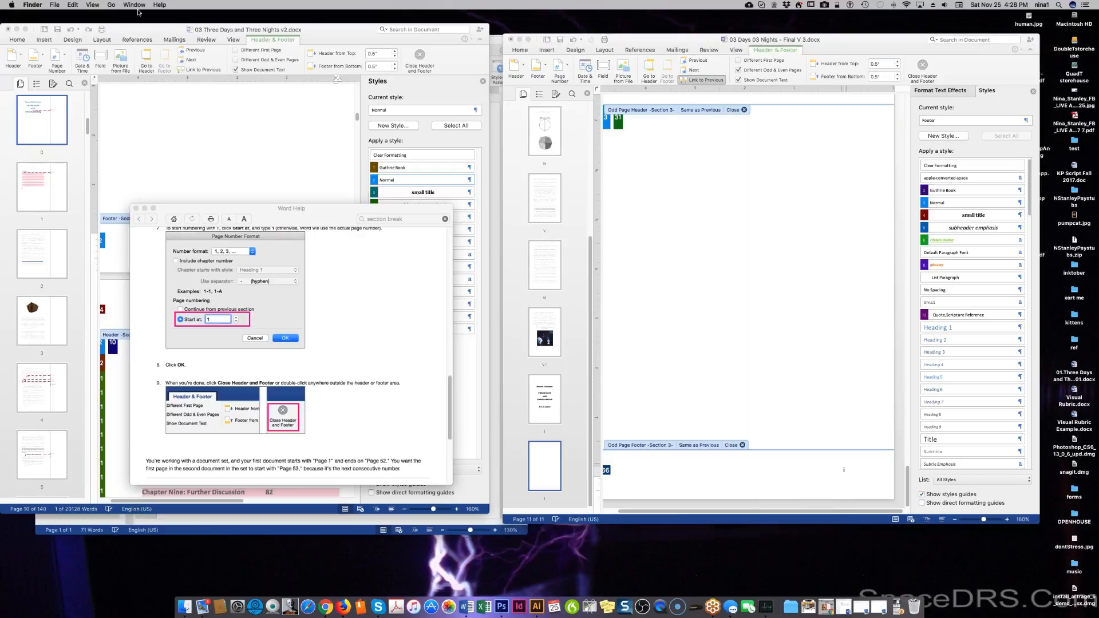
{"action": "key", "text": "super+Tab"}
{"action": "left_click", "coordinate": [138, 4]}
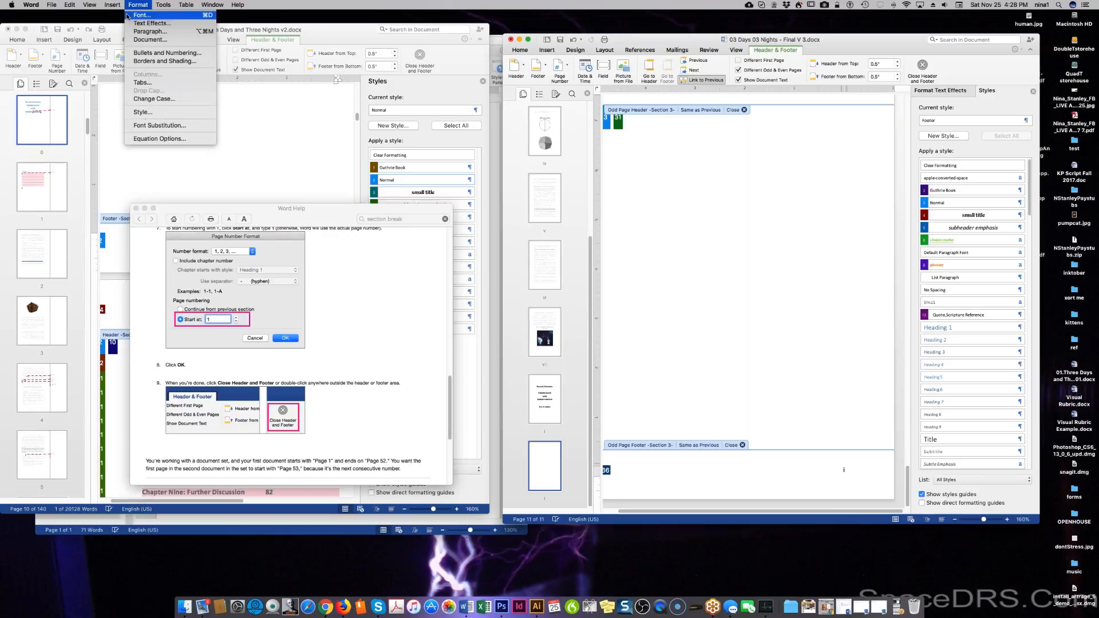
Switch Section 3 page numbers from roman numerals to 1, 2, 3, starting at 1, hidden on its first page.
{"action": "mouse_move", "coordinate": [115, 6]}
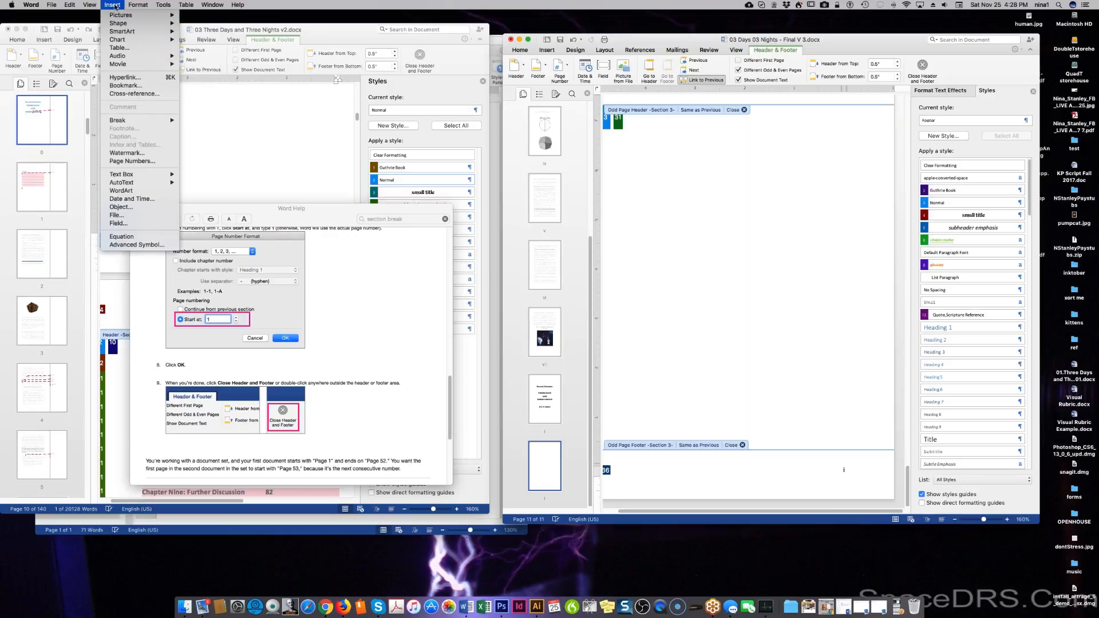
{"action": "left_click", "coordinate": [137, 162]}
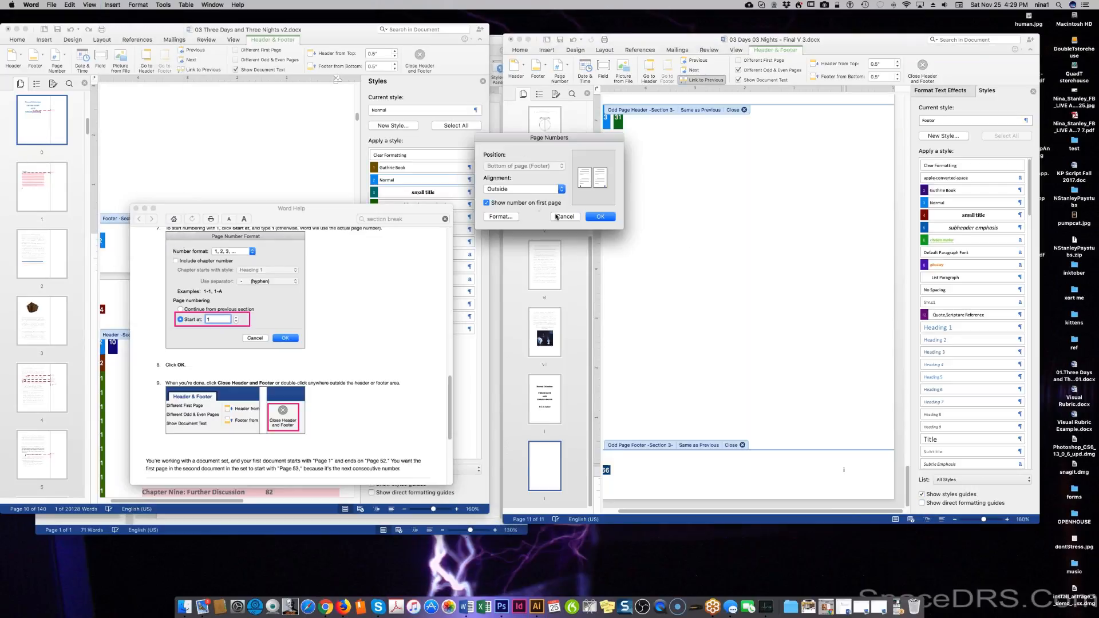
{"action": "left_click", "coordinate": [492, 217]}
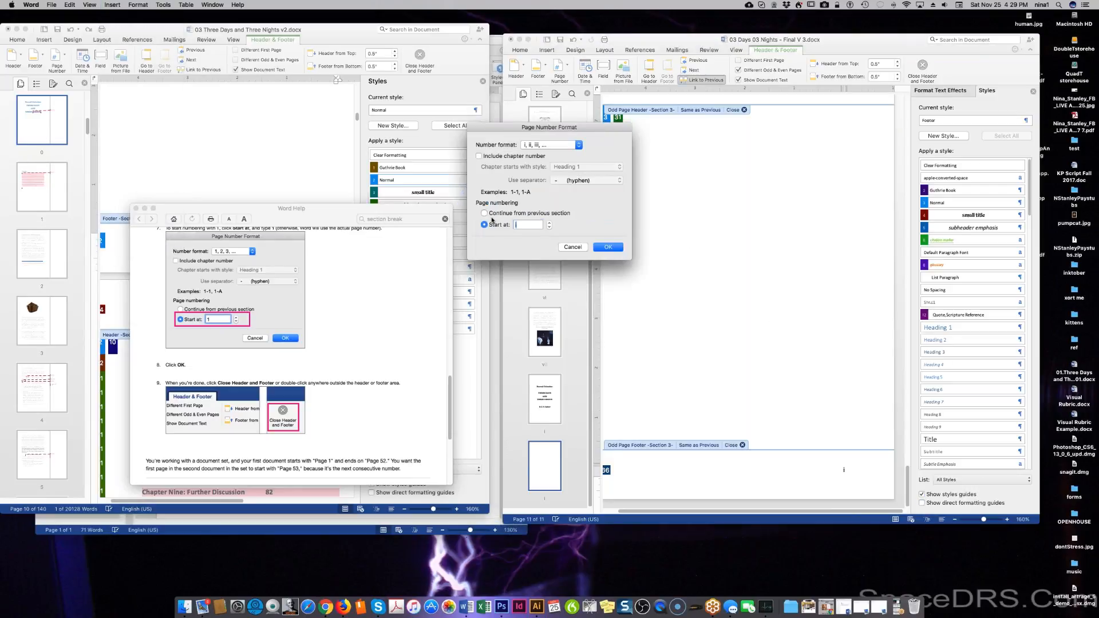
{"action": "left_click", "coordinate": [578, 146]}
{"action": "left_click", "coordinate": [562, 114]}
{"action": "left_click", "coordinate": [606, 249]}
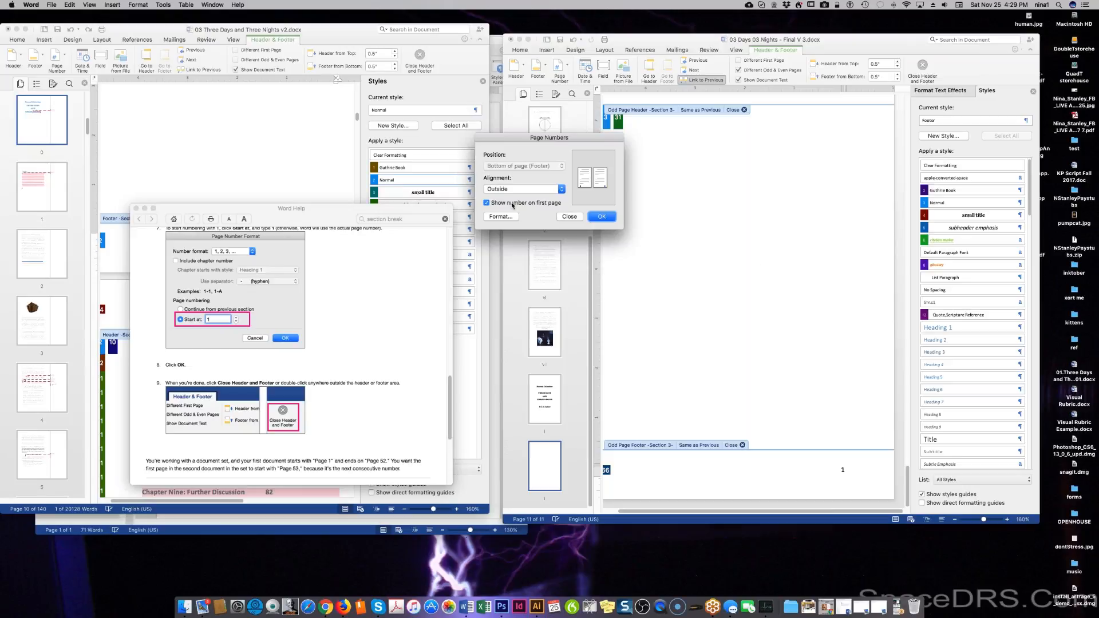
{"action": "left_click", "coordinate": [488, 203]}
{"action": "left_click", "coordinate": [496, 216]}
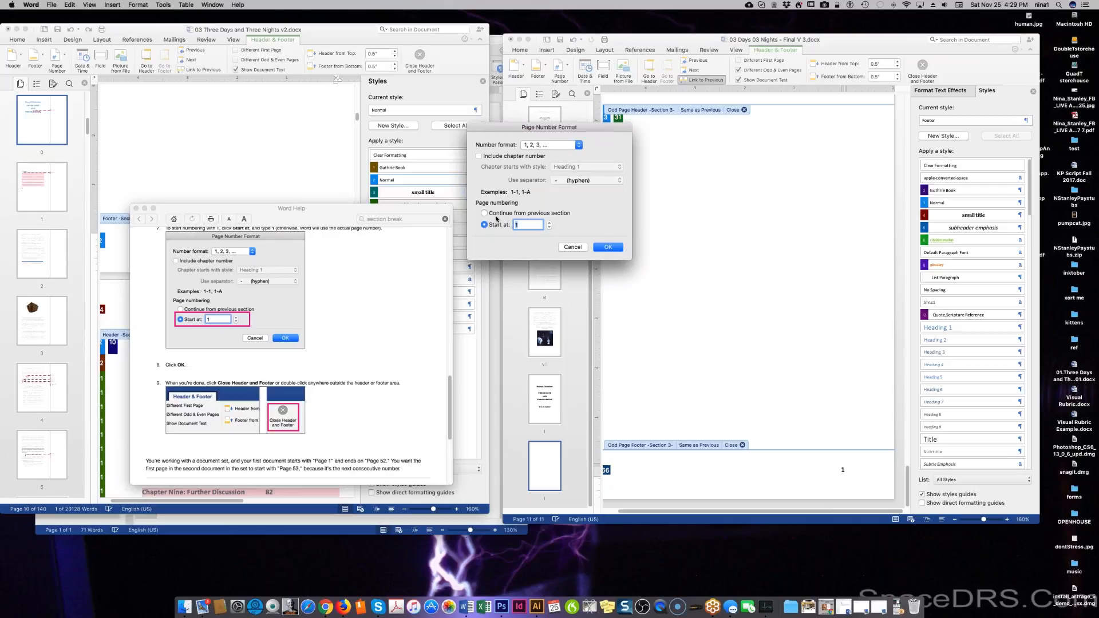
{"action": "left_click", "coordinate": [608, 248]}
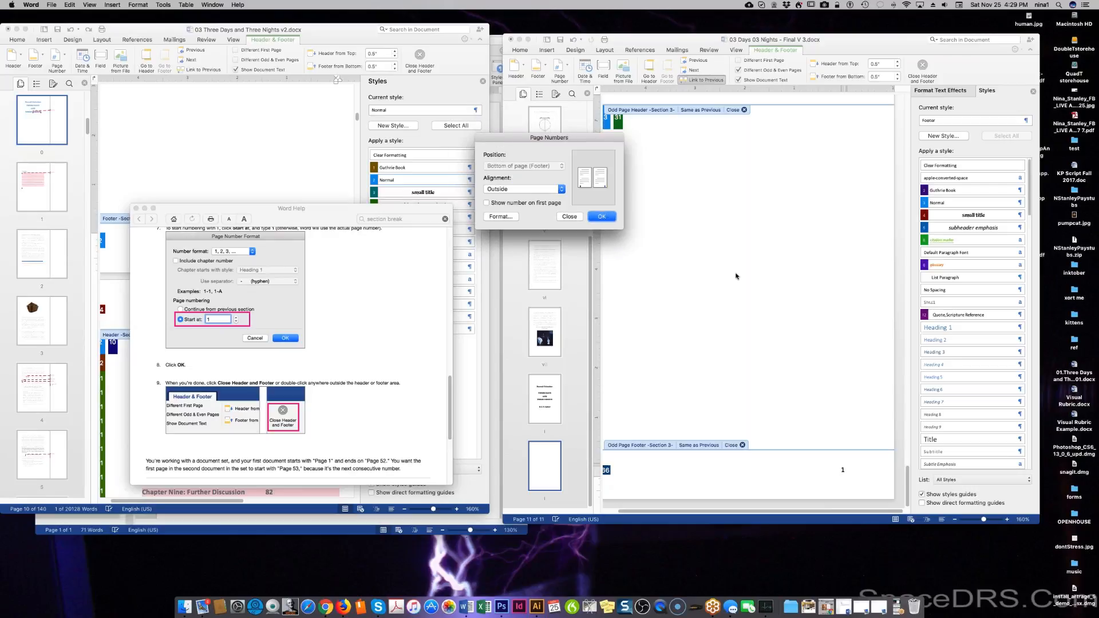
{"action": "left_click", "coordinate": [599, 218]}
Leave header/footer editing, return to the title page byline, and reopen the Section 2 footer.
{"action": "scroll", "coordinate": [675, 263], "scroll_direction": "up", "scroll_amount": 5}
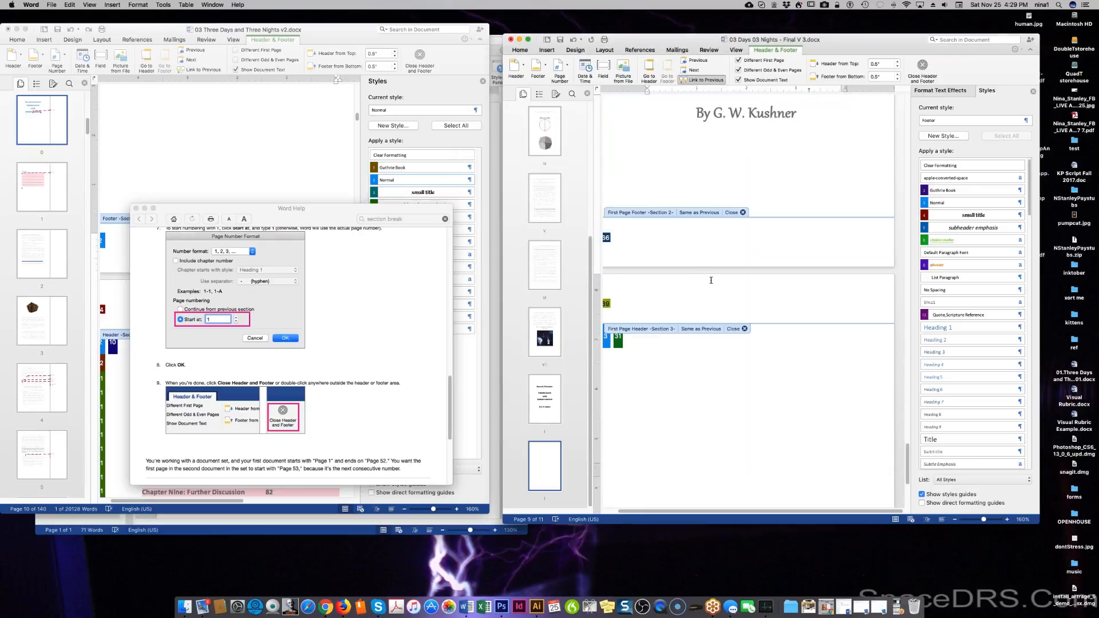
{"action": "scroll", "coordinate": [778, 292], "scroll_direction": "up", "scroll_amount": 2}
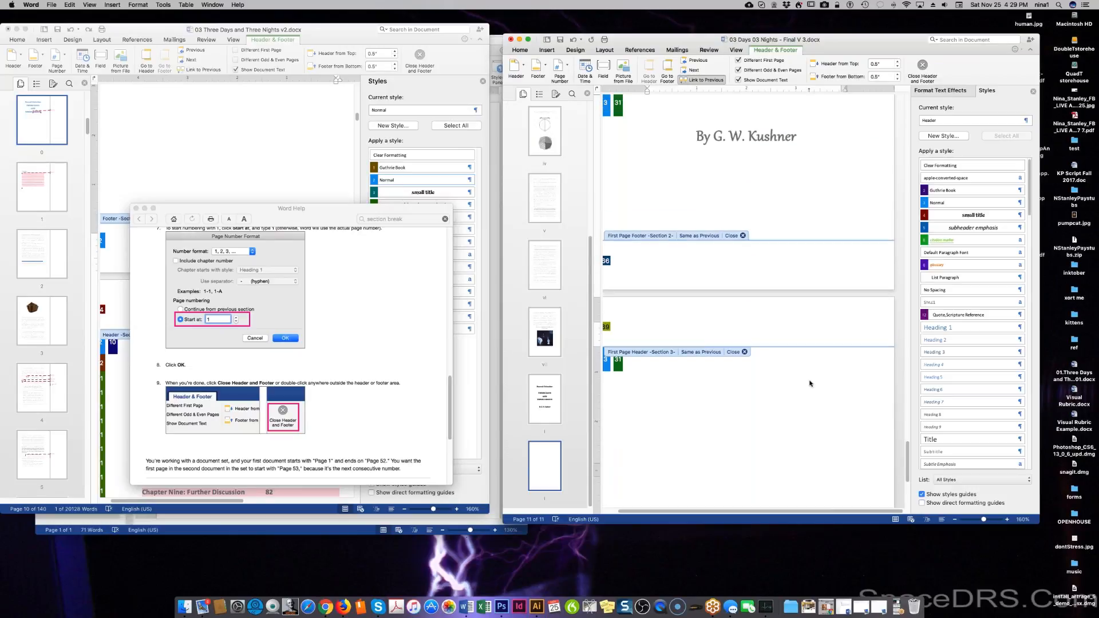
{"action": "double_click", "coordinate": [741, 358]}
{"action": "scroll", "coordinate": [744, 355], "scroll_direction": "down", "scroll_amount": 10}
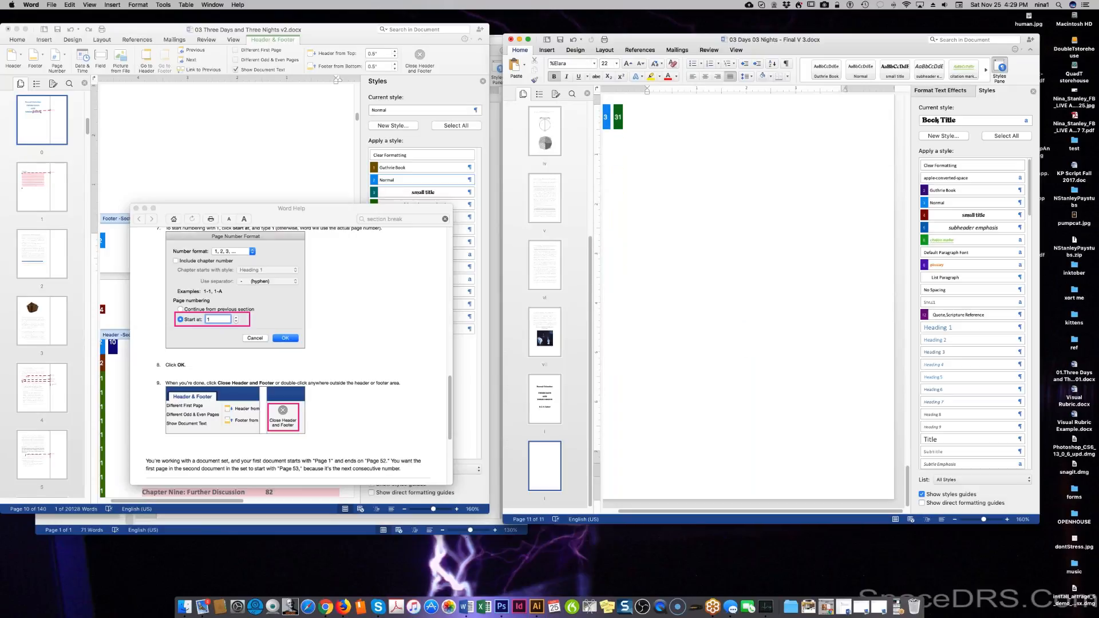
{"action": "scroll", "coordinate": [715, 338], "scroll_direction": "up", "scroll_amount": 10}
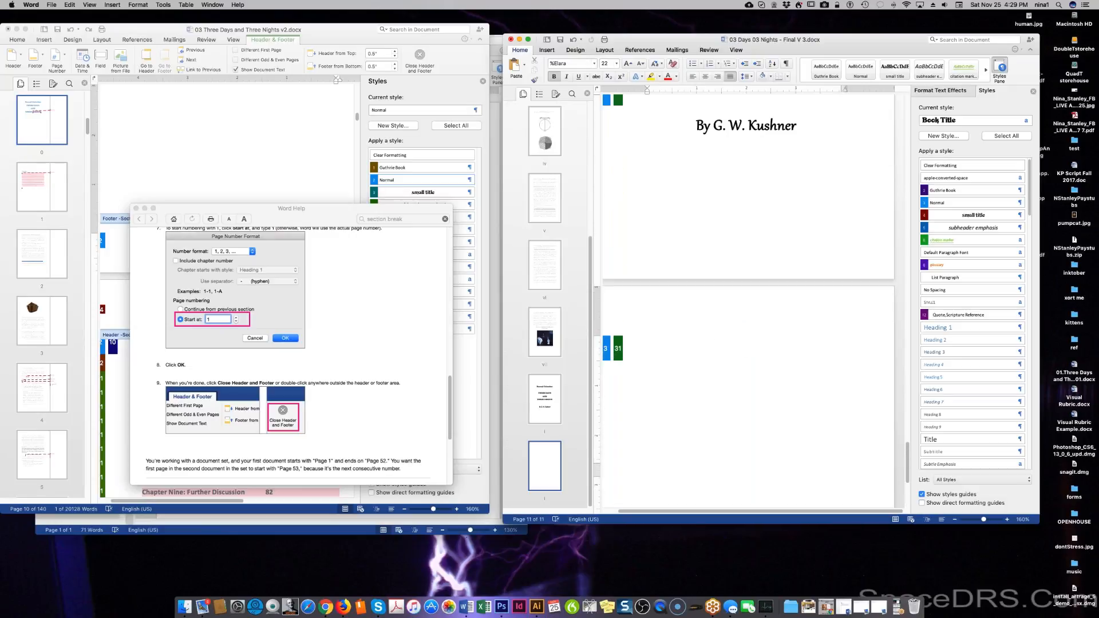
{"action": "key", "text": "BackSpace"}
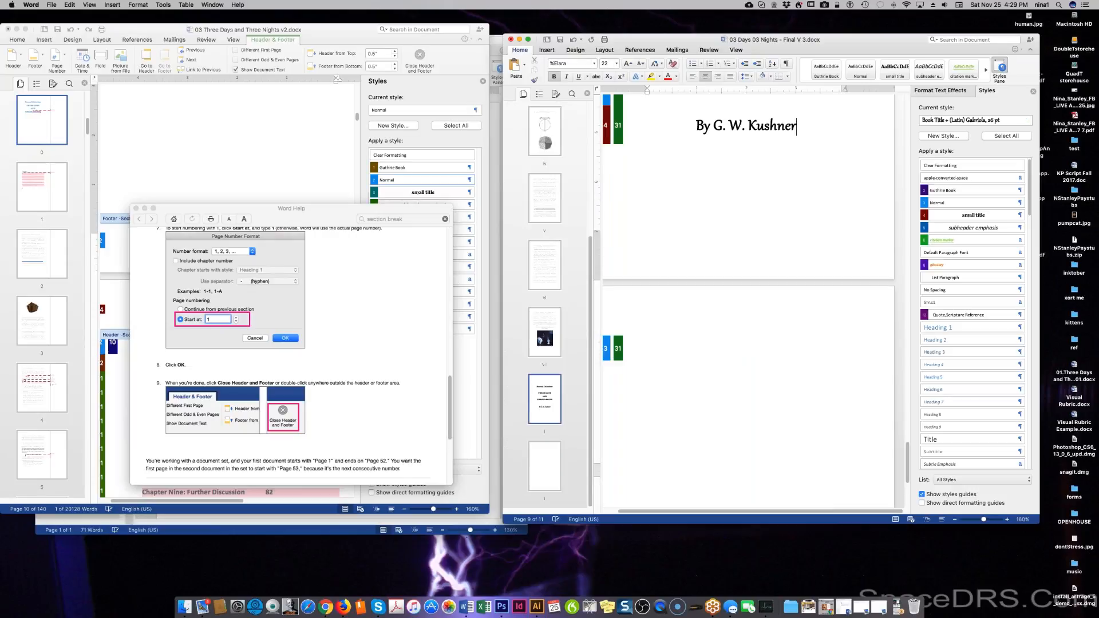
{"action": "left_click", "coordinate": [696, 126]}
{"action": "scroll", "coordinate": [747, 300], "scroll_direction": "up", "scroll_amount": 3}
{"action": "double_click", "coordinate": [616, 328]}
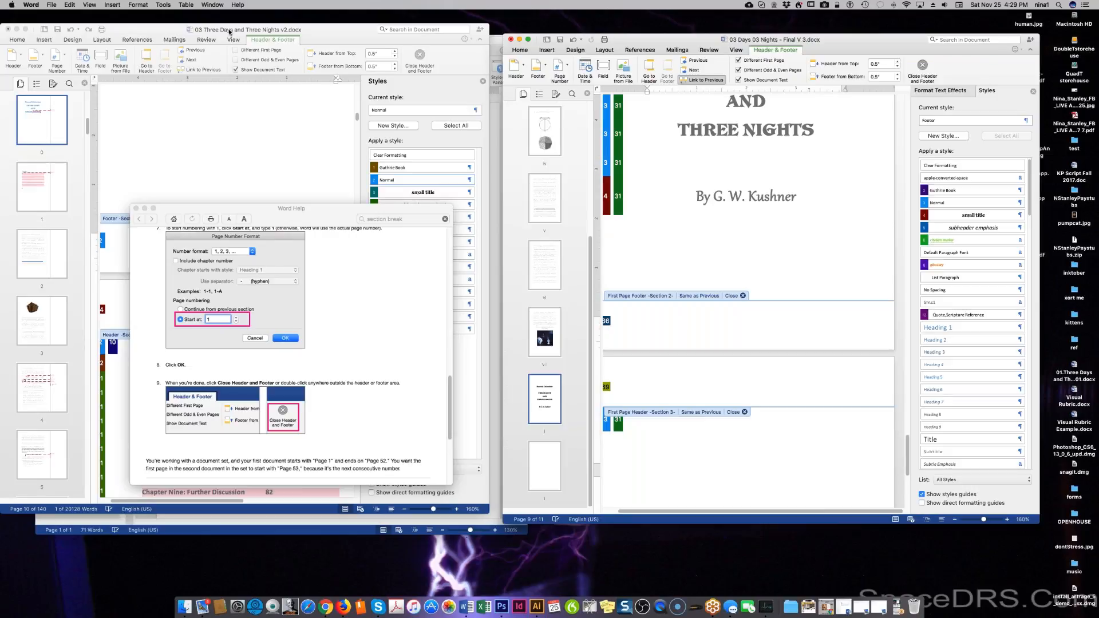
{"action": "left_click", "coordinate": [45, 6]}
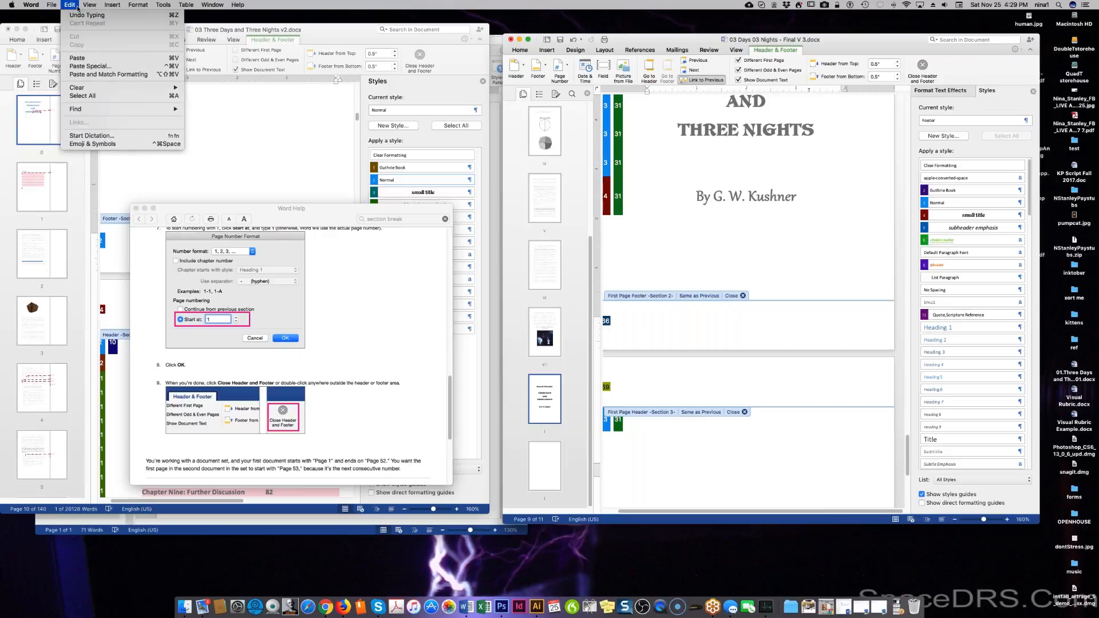
Set the title page section's page number format to start at 1 and apply it.
{"action": "mouse_move", "coordinate": [115, 7]}
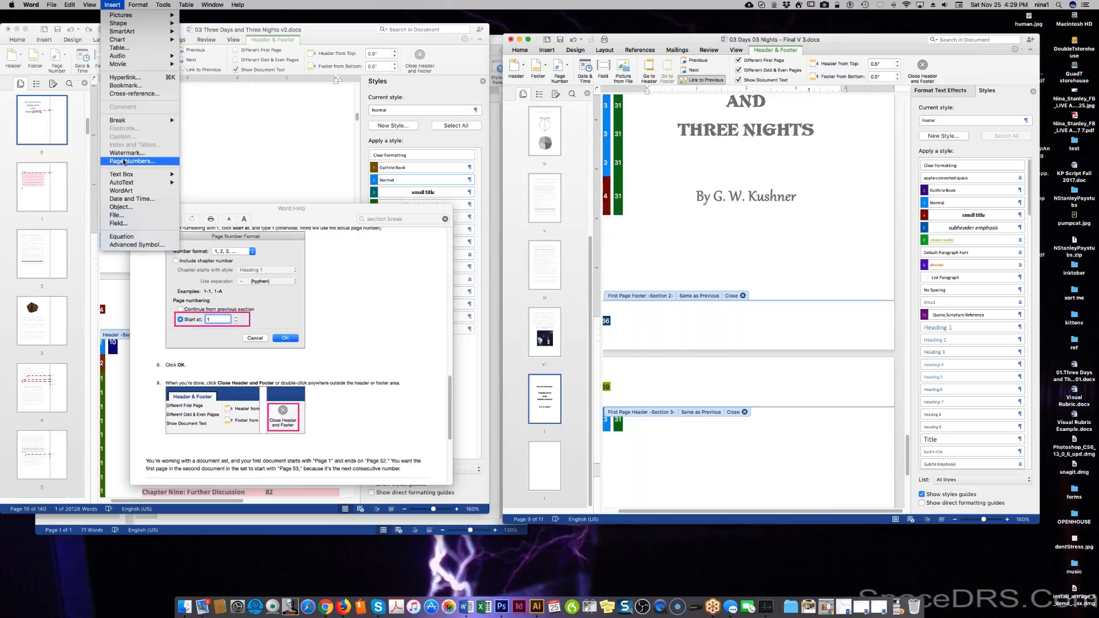
{"action": "mouse_move", "coordinate": [136, 125]}
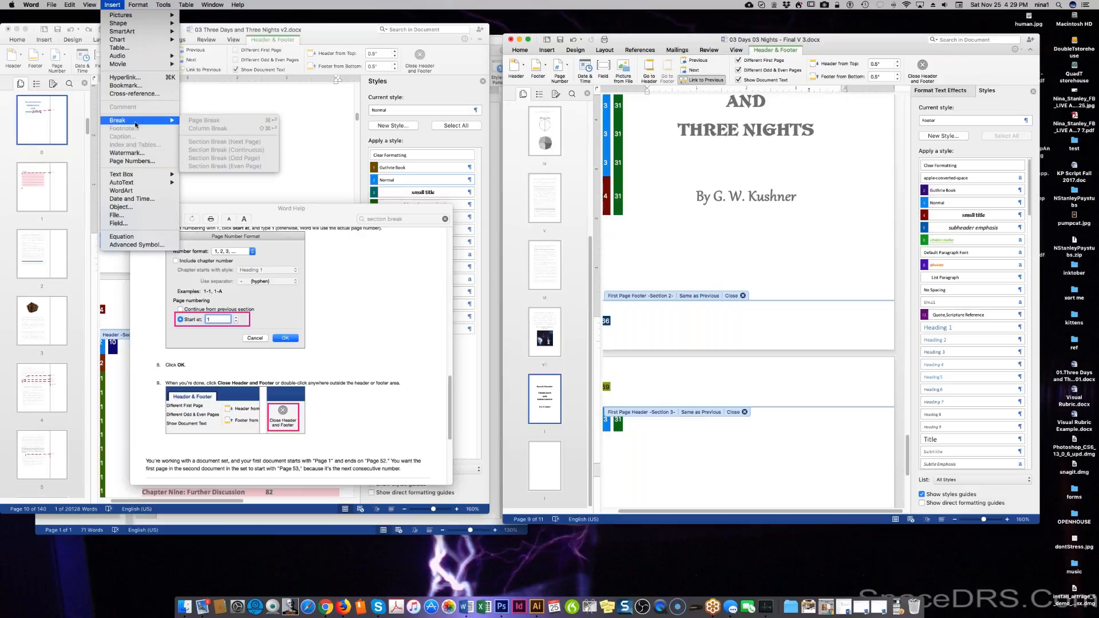
{"action": "left_click", "coordinate": [132, 161]}
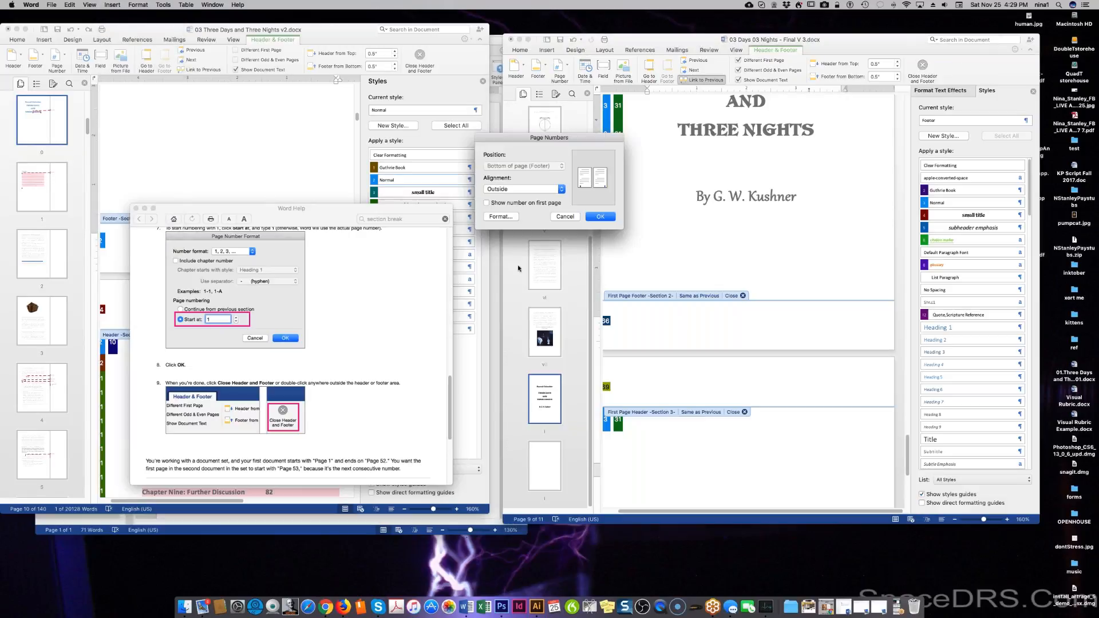
{"action": "left_click", "coordinate": [500, 217]}
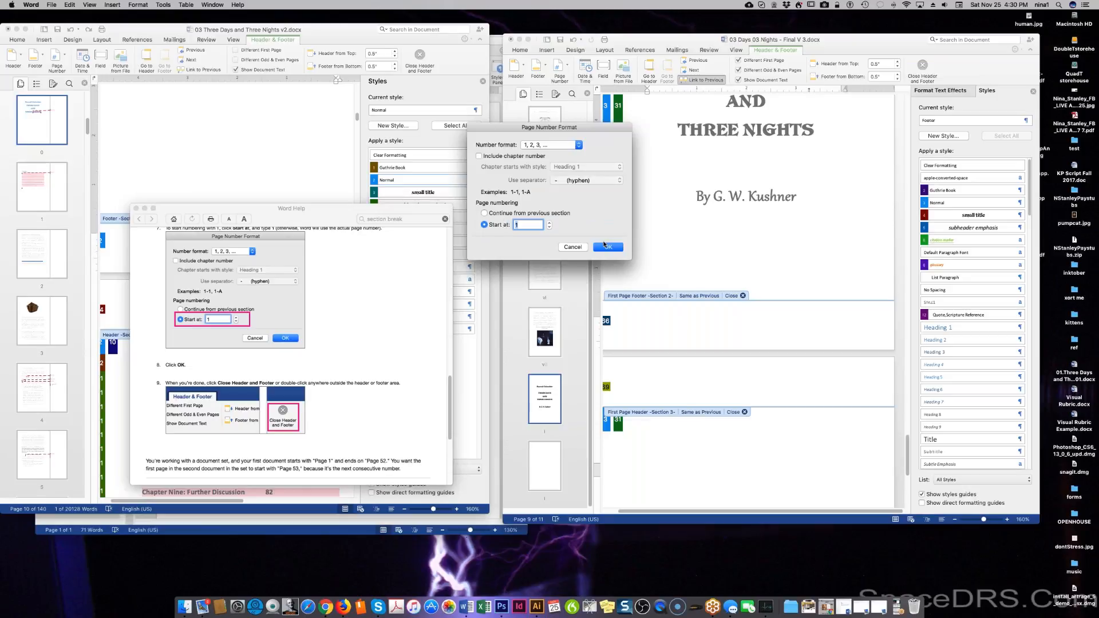
{"action": "left_click", "coordinate": [608, 248]}
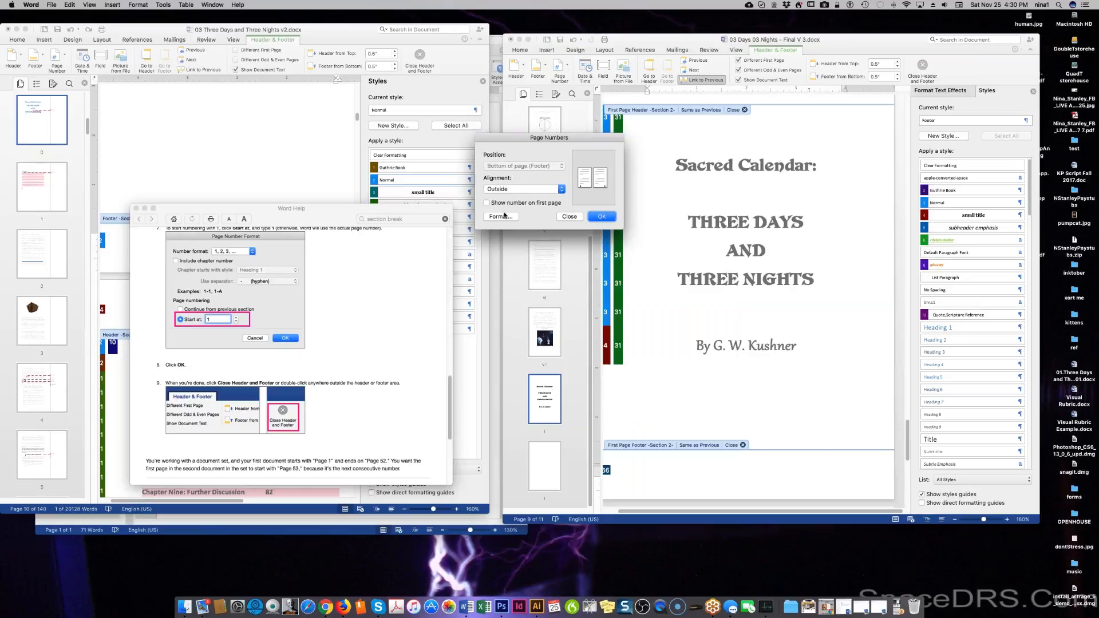
{"action": "left_click", "coordinate": [605, 218]}
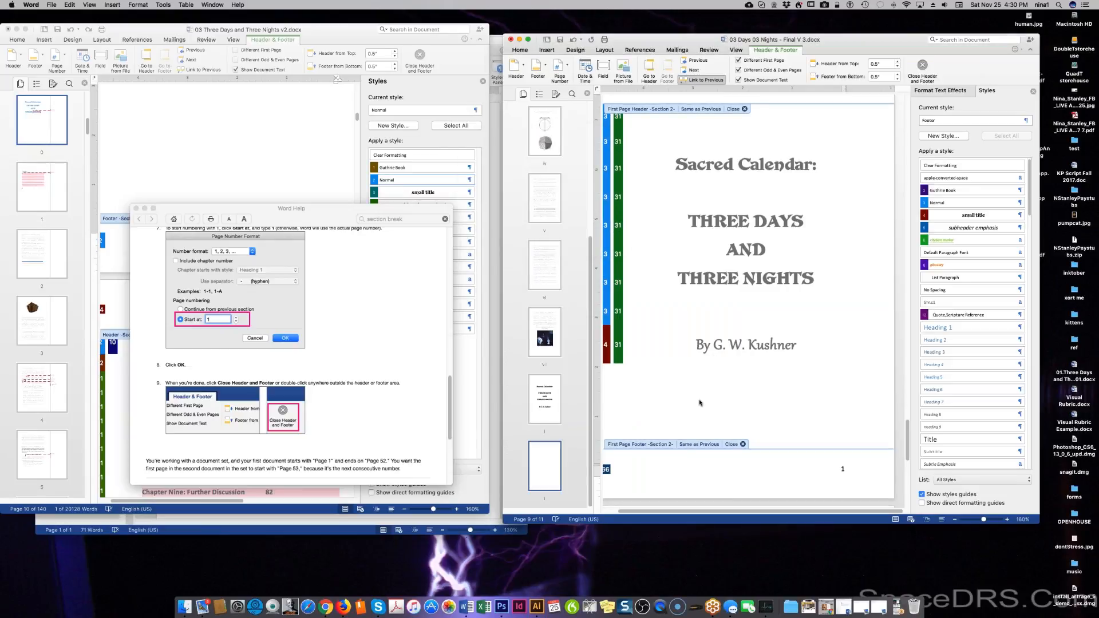
Reapply the Page Numbers settings and scroll to confirm the title page footer shows 1.
{"action": "left_click", "coordinate": [112, 4]}
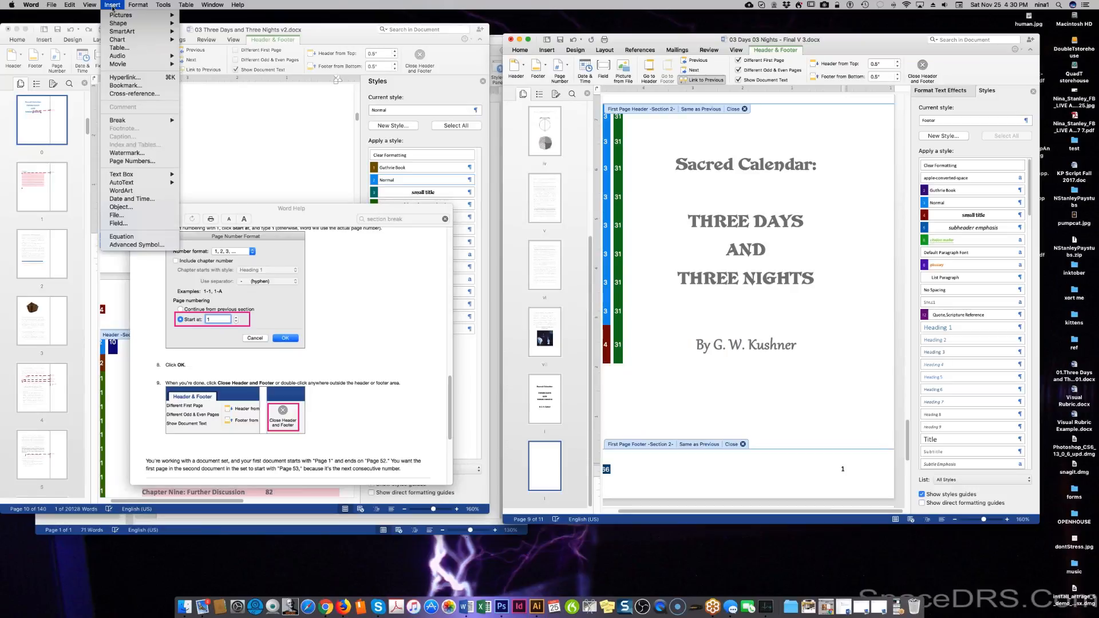
{"action": "left_click", "coordinate": [137, 161]}
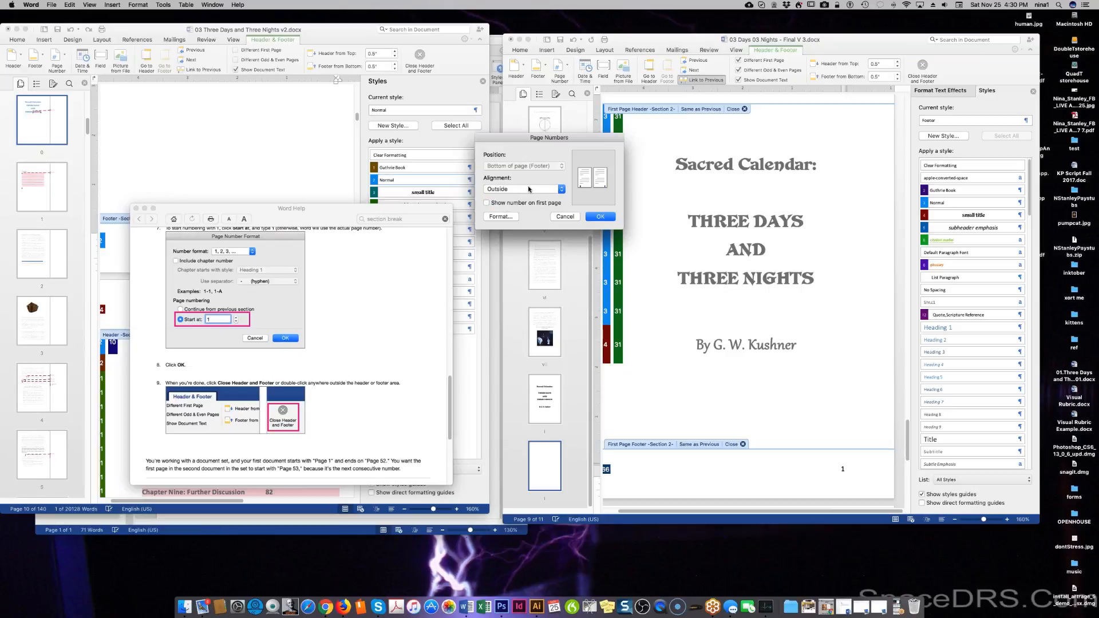
{"action": "left_click", "coordinate": [601, 216]}
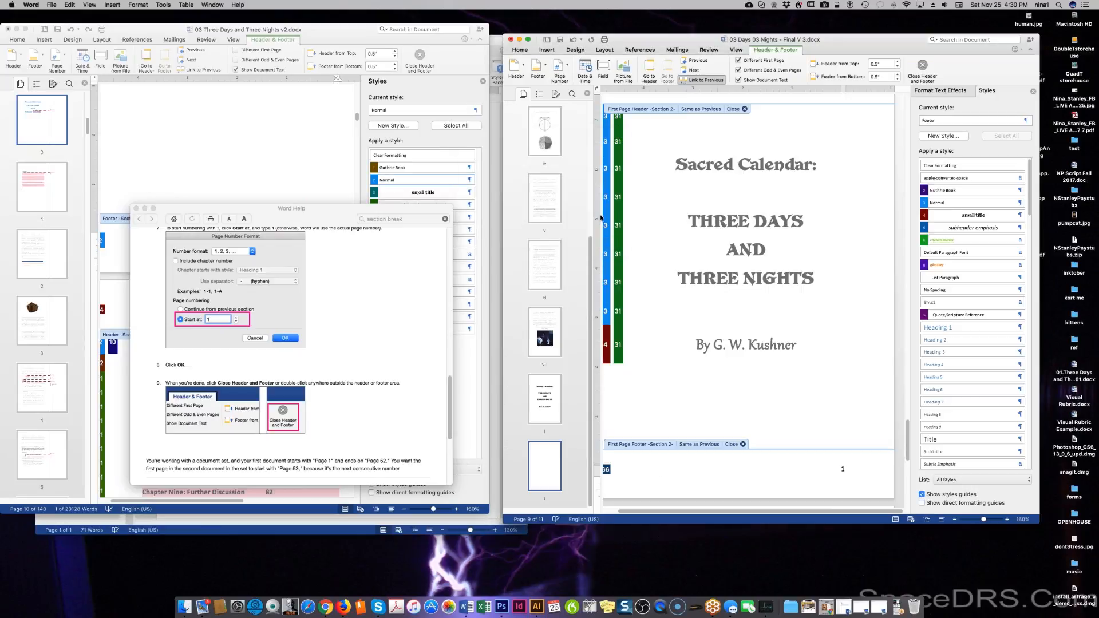
{"action": "scroll", "coordinate": [691, 341], "scroll_direction": "up", "scroll_amount": 2}
{"action": "scroll", "coordinate": [691, 341], "scroll_direction": "up", "scroll_amount": 4}
{"action": "scroll", "coordinate": [691, 338], "scroll_direction": "down", "scroll_amount": 20}
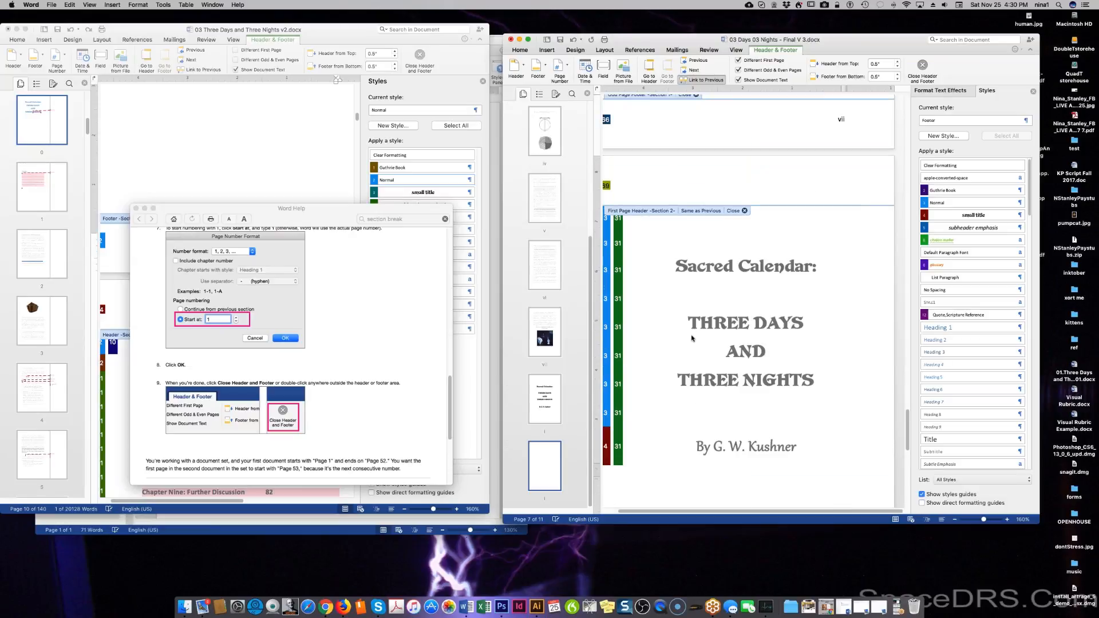
{"action": "scroll", "coordinate": [691, 338], "scroll_direction": "down", "scroll_amount": 3}
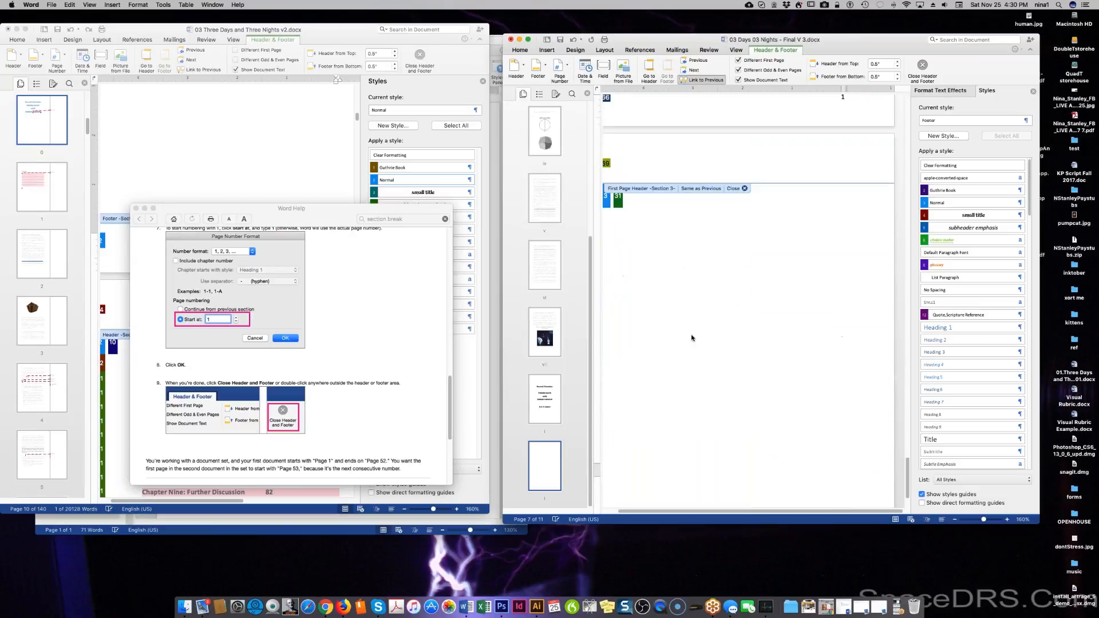
{"action": "scroll", "coordinate": [691, 338], "scroll_direction": "up", "scroll_amount": 3}
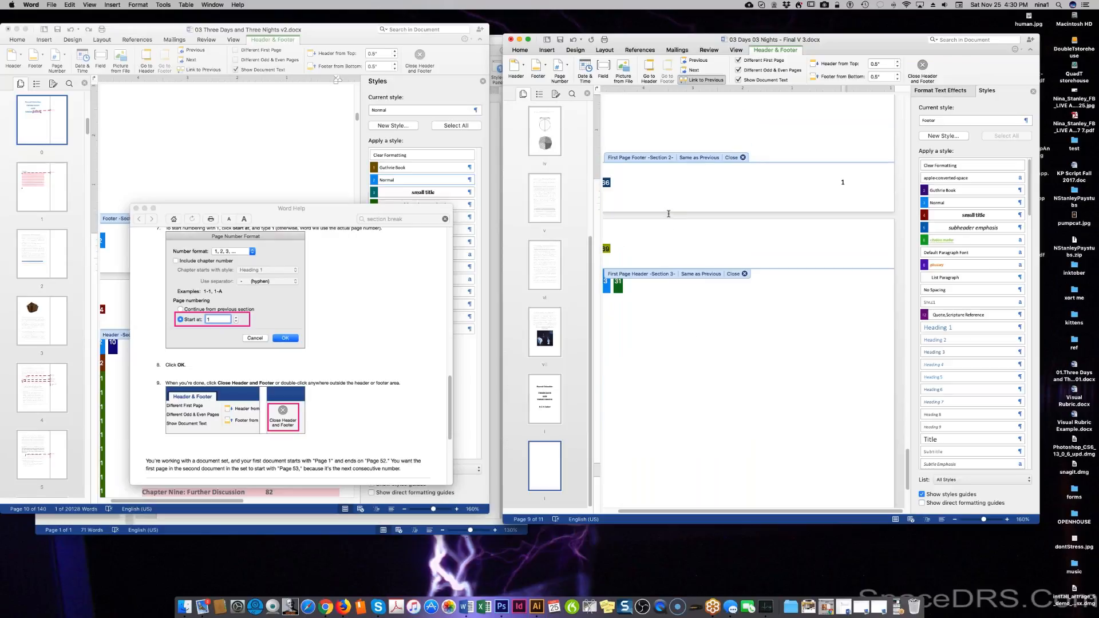
{"action": "left_click", "coordinate": [670, 248]}
{"action": "scroll", "coordinate": [678, 366], "scroll_direction": "down", "scroll_amount": 10}
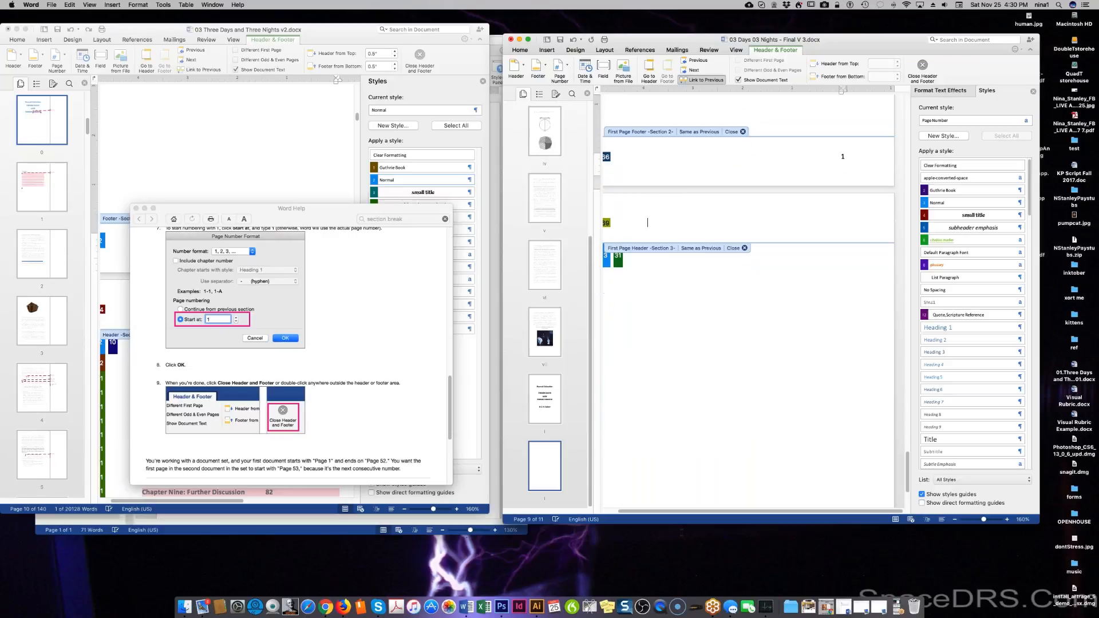
{"action": "scroll", "coordinate": [686, 329], "scroll_direction": "up", "scroll_amount": 9}
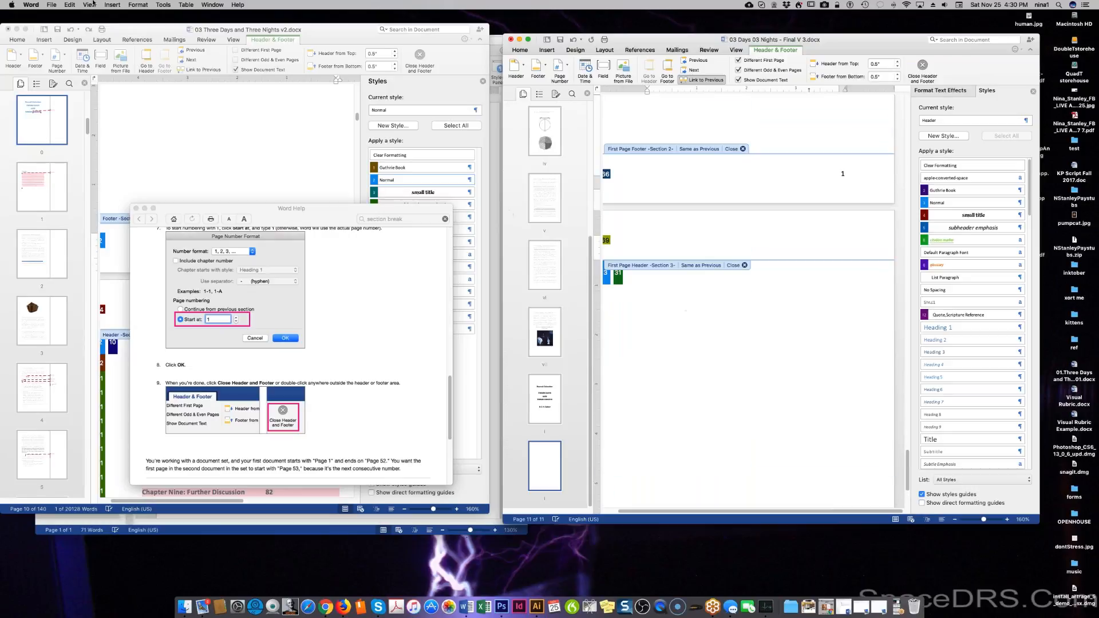
Turn on All non-printing characters in Word Preferences > View.
{"action": "left_click", "coordinate": [31, 5]}
{"action": "mouse_move", "coordinate": [47, 3]}
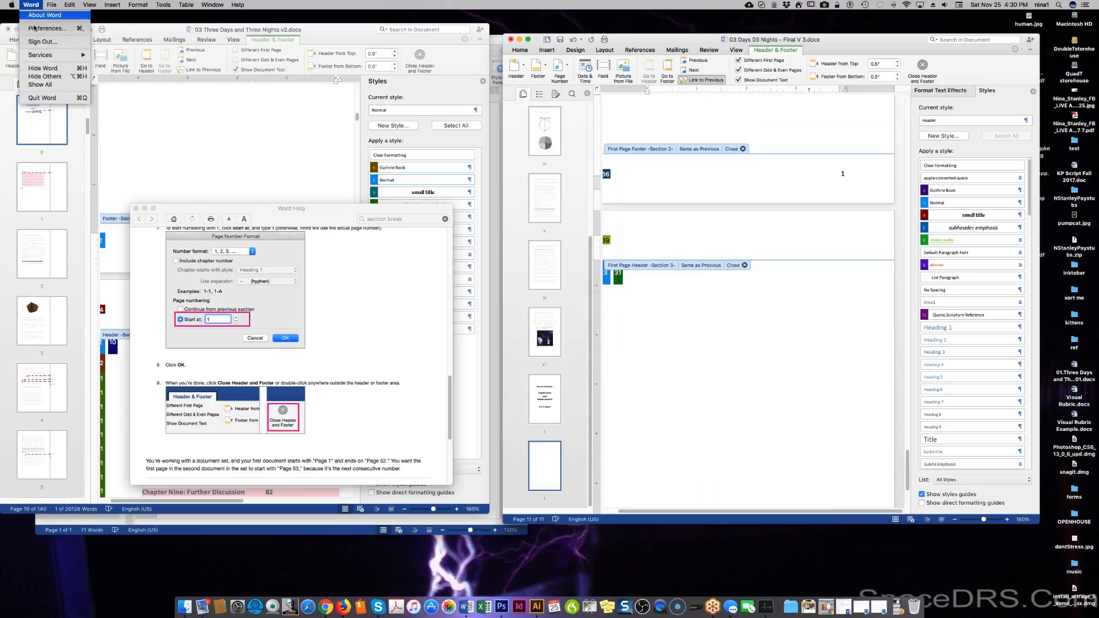
{"action": "left_click", "coordinate": [52, 31]}
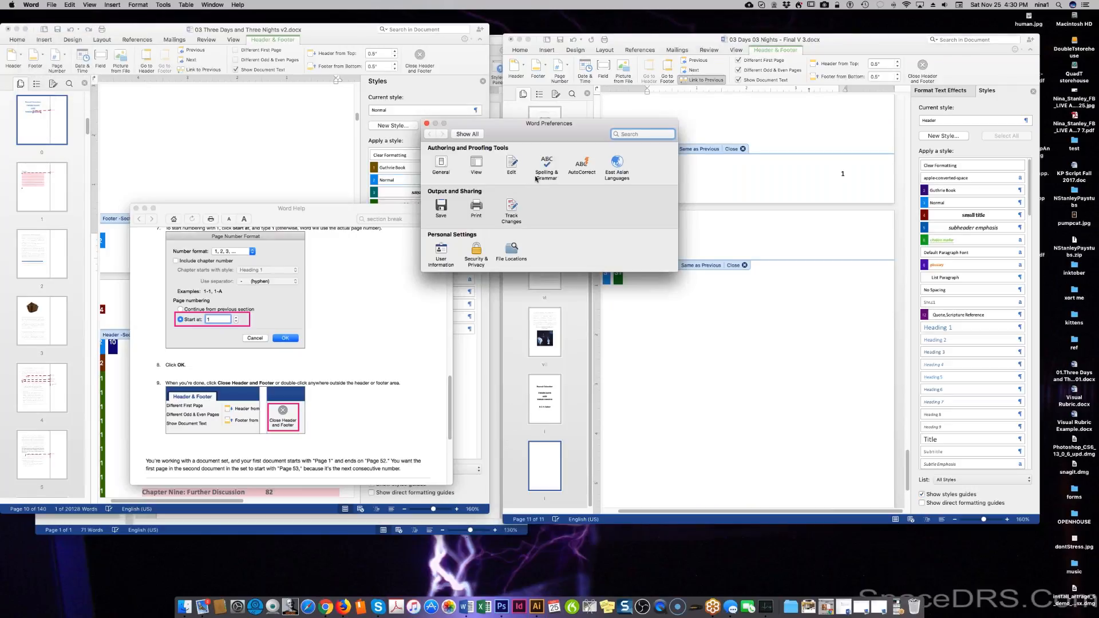
{"action": "left_click", "coordinate": [476, 163]}
{"action": "left_click", "coordinate": [438, 255]}
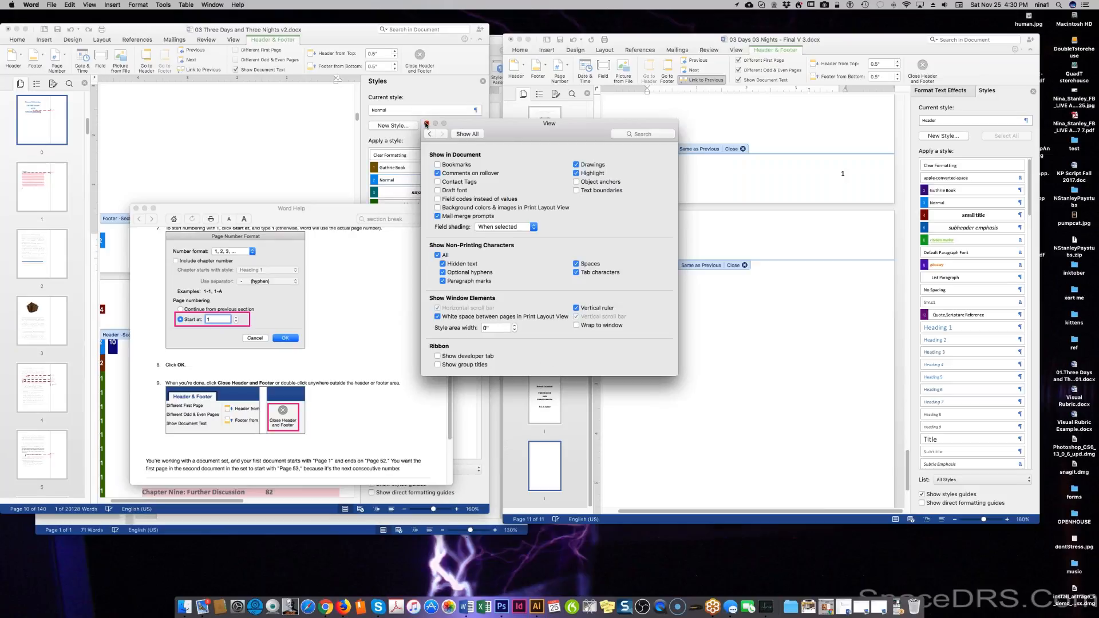
{"action": "left_click", "coordinate": [425, 123]}
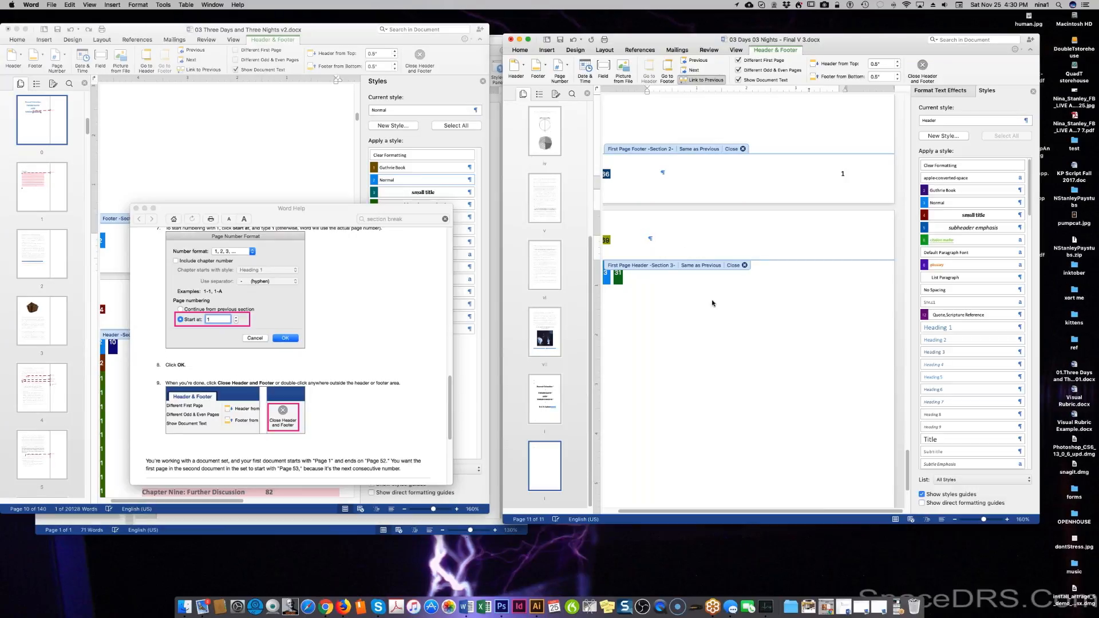
Browse to the document's last page and back, briefly entering the Section 3 header.
{"action": "left_click", "coordinate": [660, 174]}
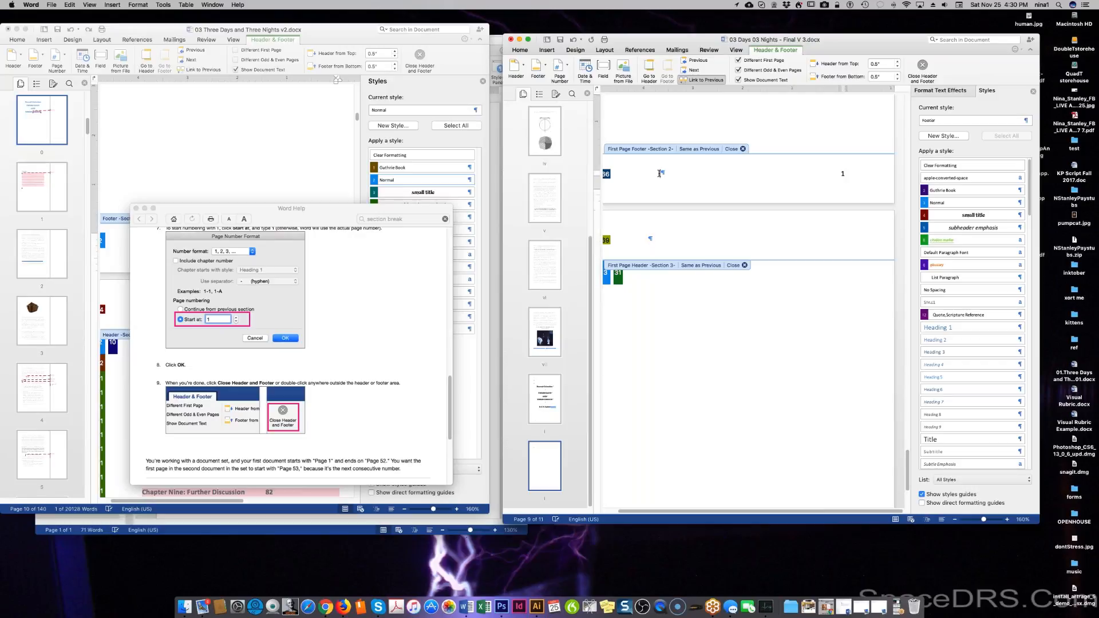
{"action": "scroll", "coordinate": [748, 297], "scroll_direction": "up", "scroll_amount": 3}
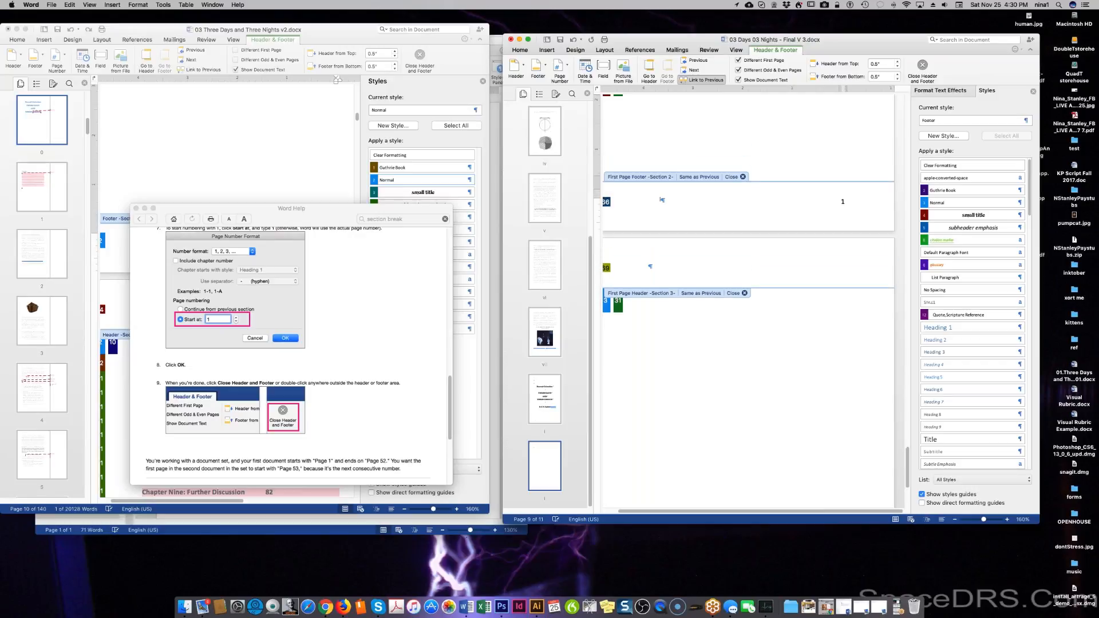
{"action": "scroll", "coordinate": [668, 202], "scroll_direction": "up", "scroll_amount": 2}
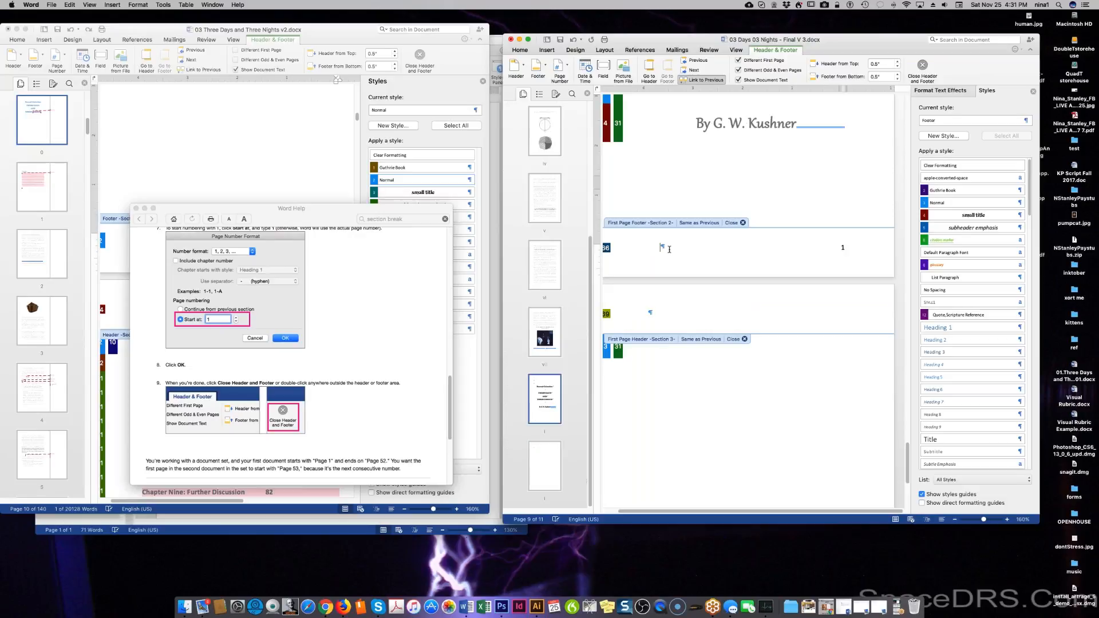
{"action": "left_click", "coordinate": [545, 476]}
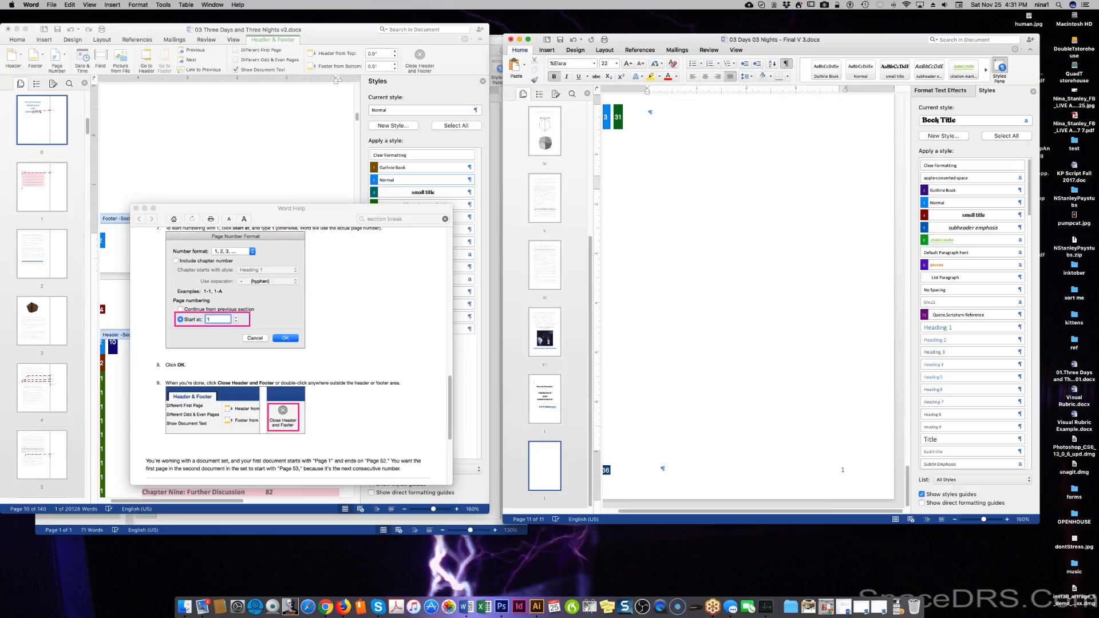
{"action": "scroll", "coordinate": [680, 241], "scroll_direction": "up", "scroll_amount": 5}
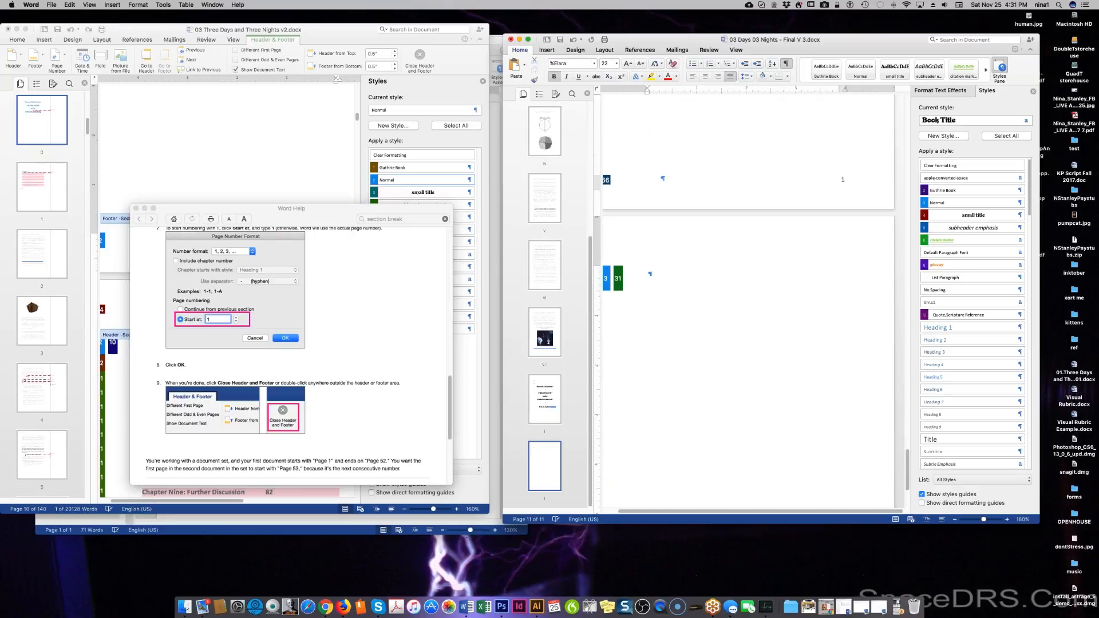
{"action": "double_click", "coordinate": [680, 241]}
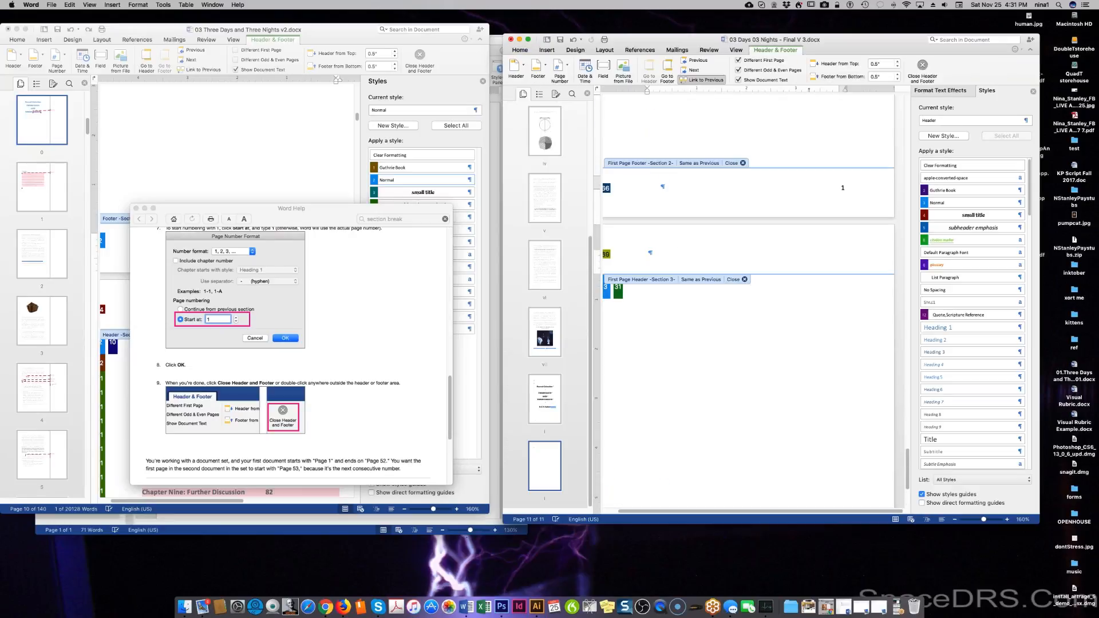
{"action": "double_click", "coordinate": [700, 144]}
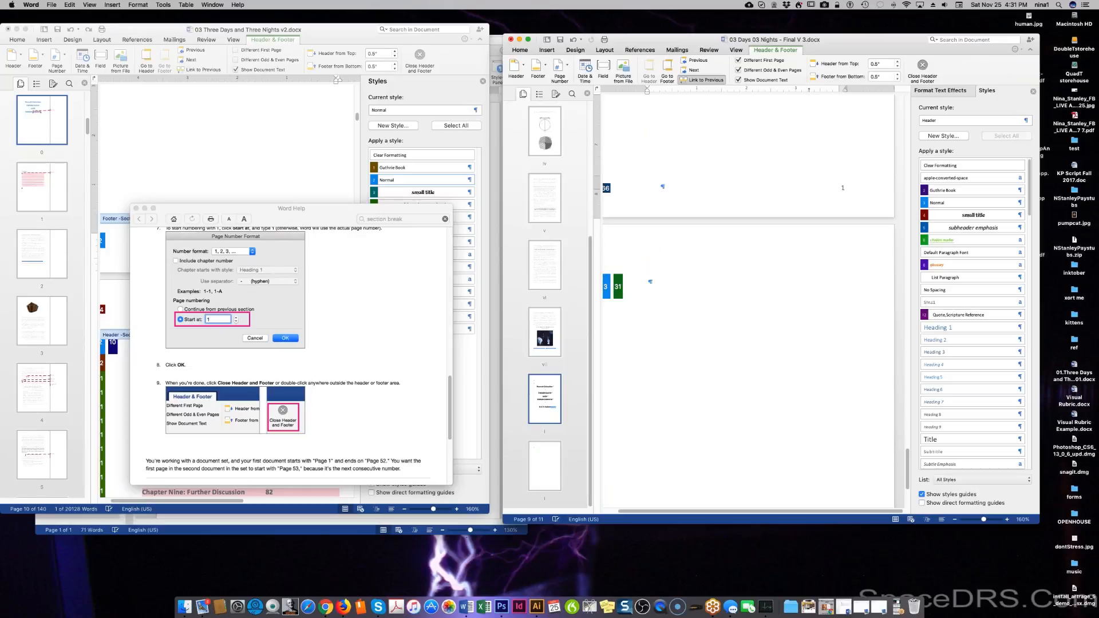
{"action": "scroll", "coordinate": [722, 221], "scroll_direction": "up", "scroll_amount": 2}
{"action": "left_click", "coordinate": [721, 220]}
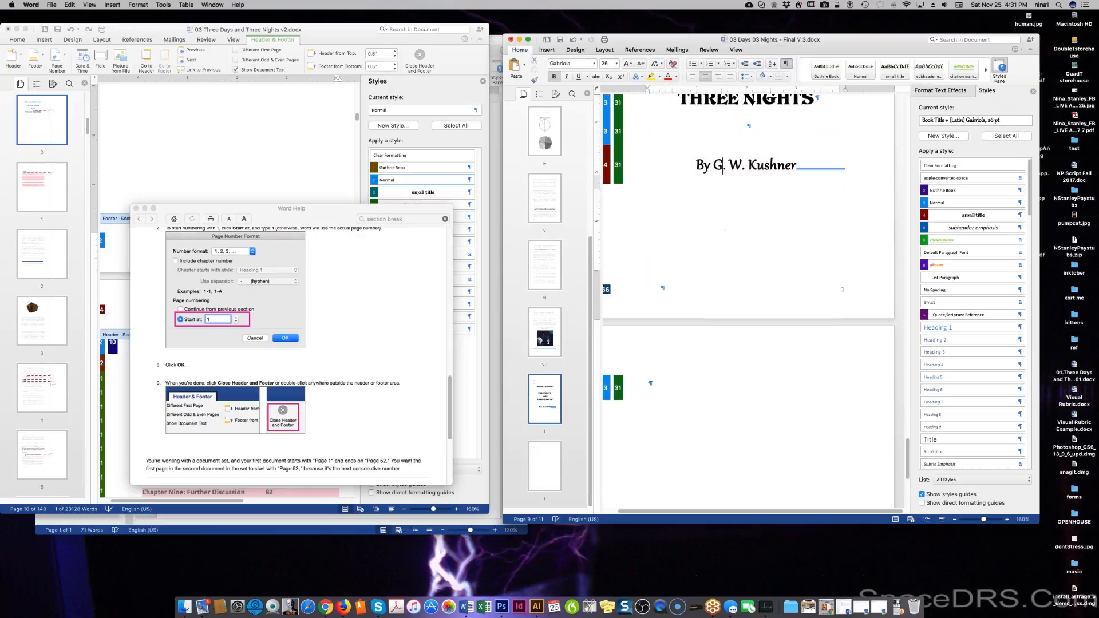
{"action": "scroll", "coordinate": [722, 221], "scroll_direction": "up", "scroll_amount": 1}
{"action": "scroll", "coordinate": [744, 286], "scroll_direction": "up", "scroll_amount": 5}
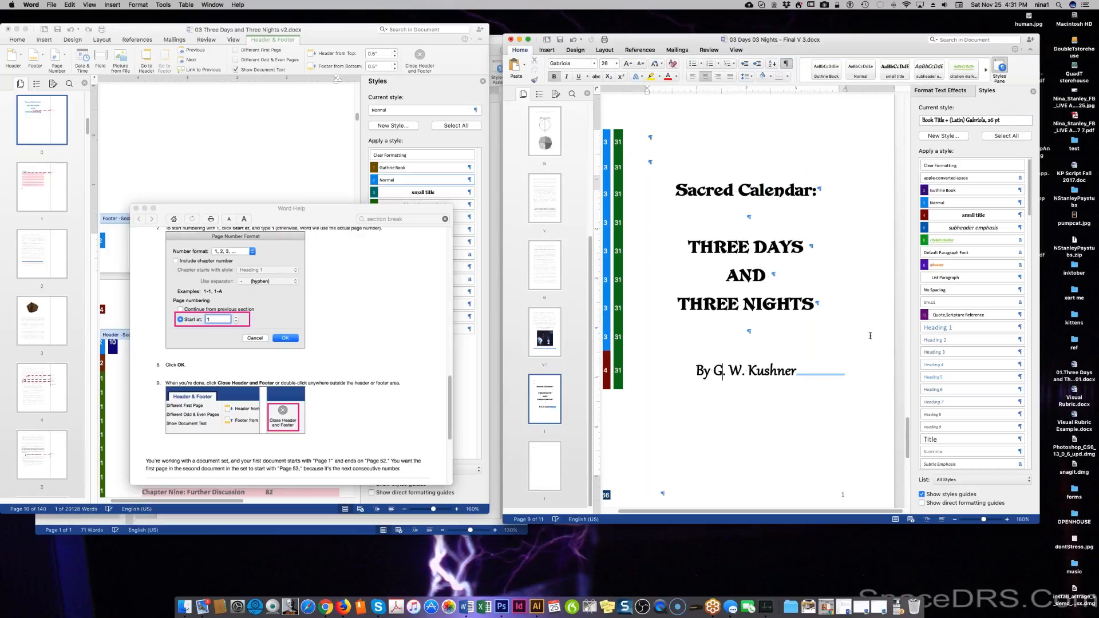
{"action": "left_click", "coordinate": [804, 375]}
{"action": "key", "text": "Delete"}
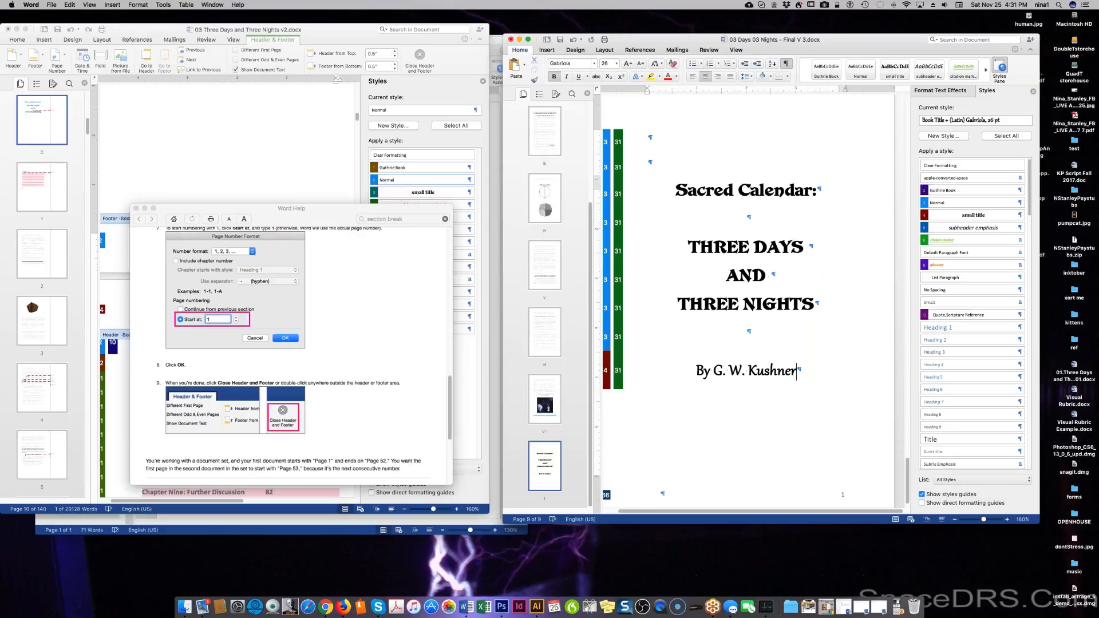
{"action": "scroll", "coordinate": [813, 424], "scroll_direction": "down", "scroll_amount": 2}
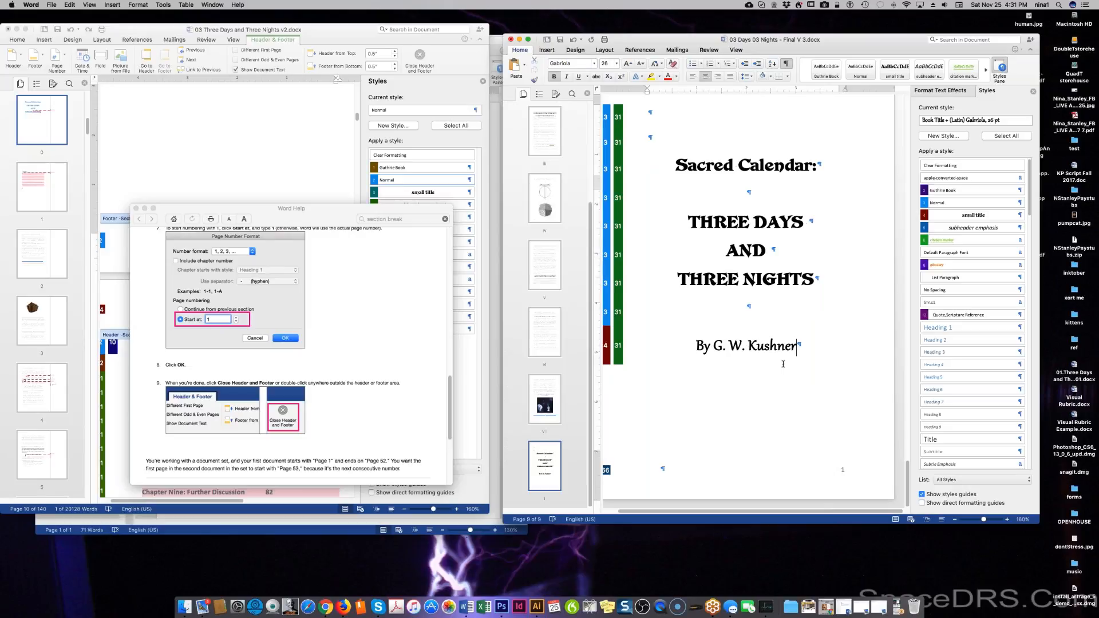
{"action": "double_click", "coordinate": [761, 468]}
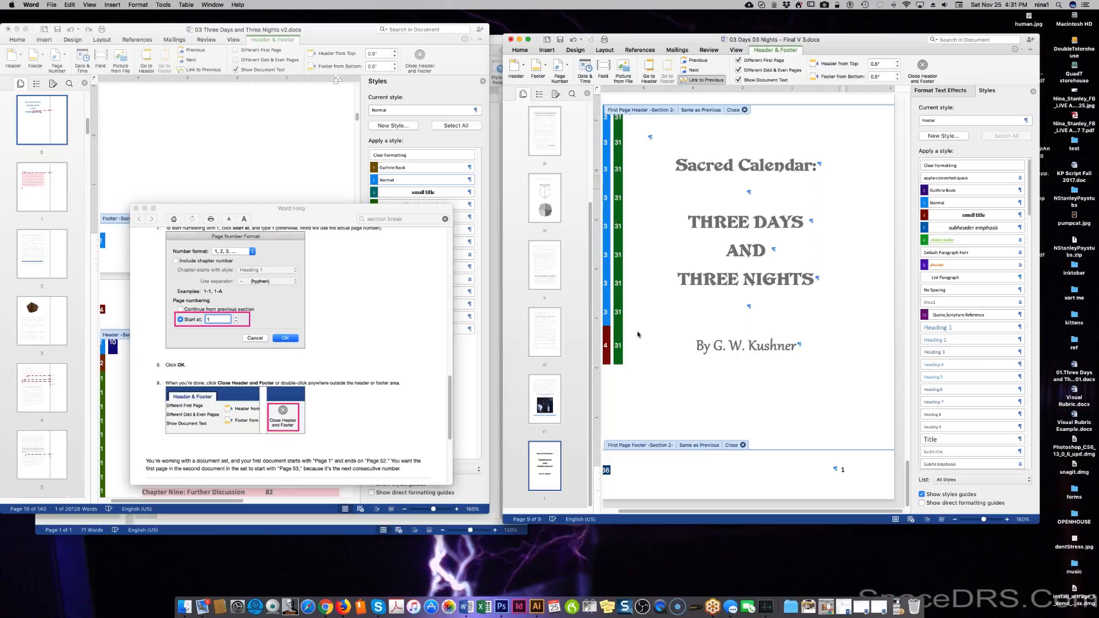
Insert a page number starting at 1 into the title page footer.
{"action": "left_click", "coordinate": [131, 5]}
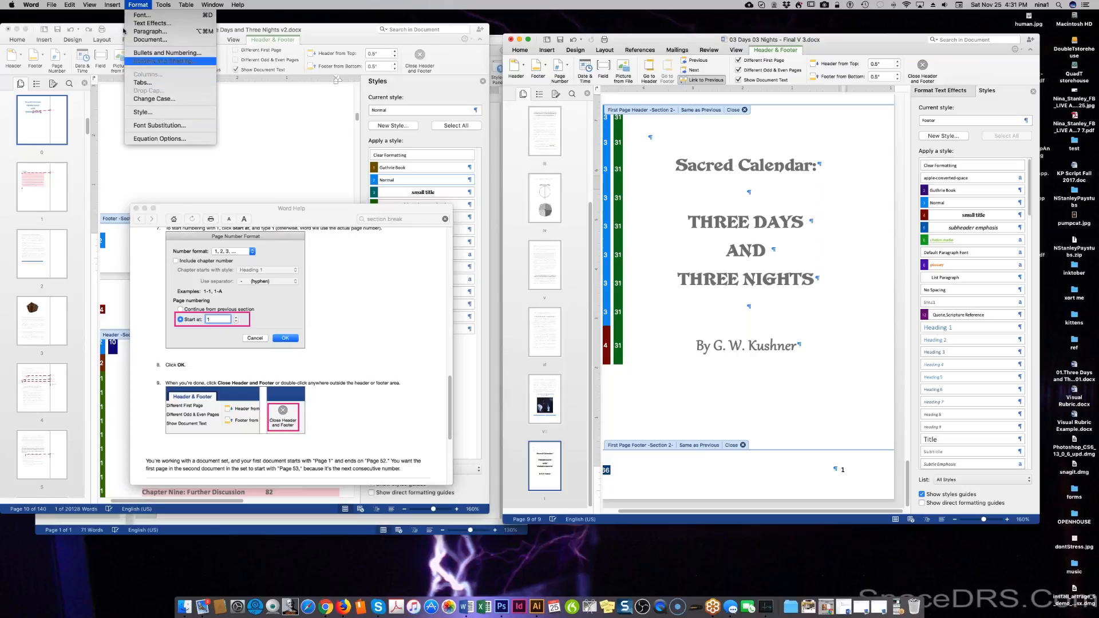
{"action": "mouse_move", "coordinate": [124, 6]}
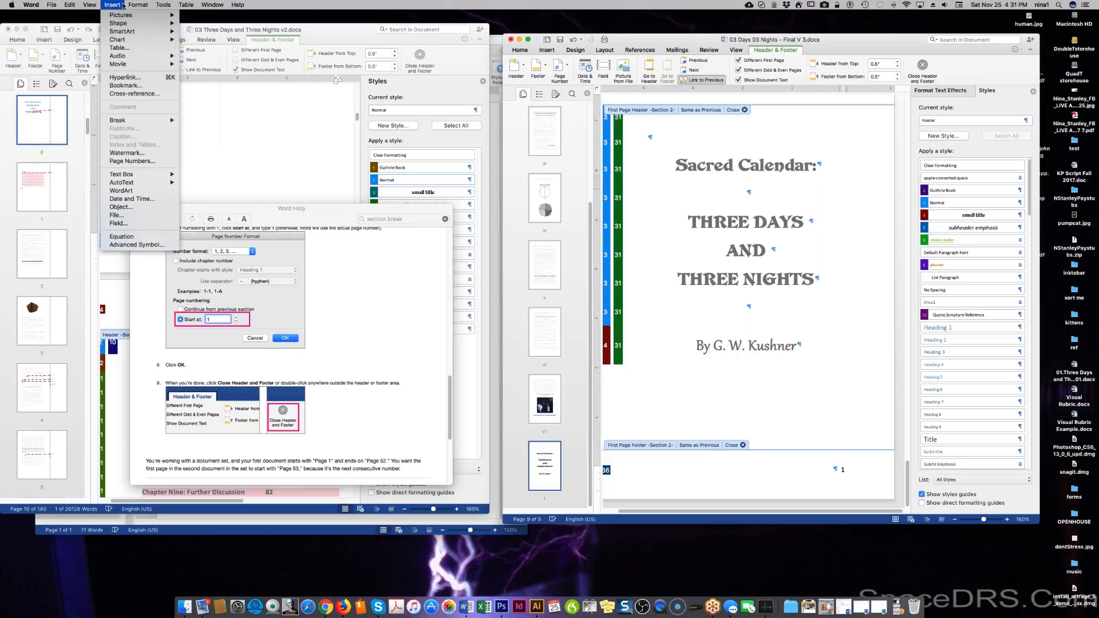
{"action": "left_click", "coordinate": [137, 161]}
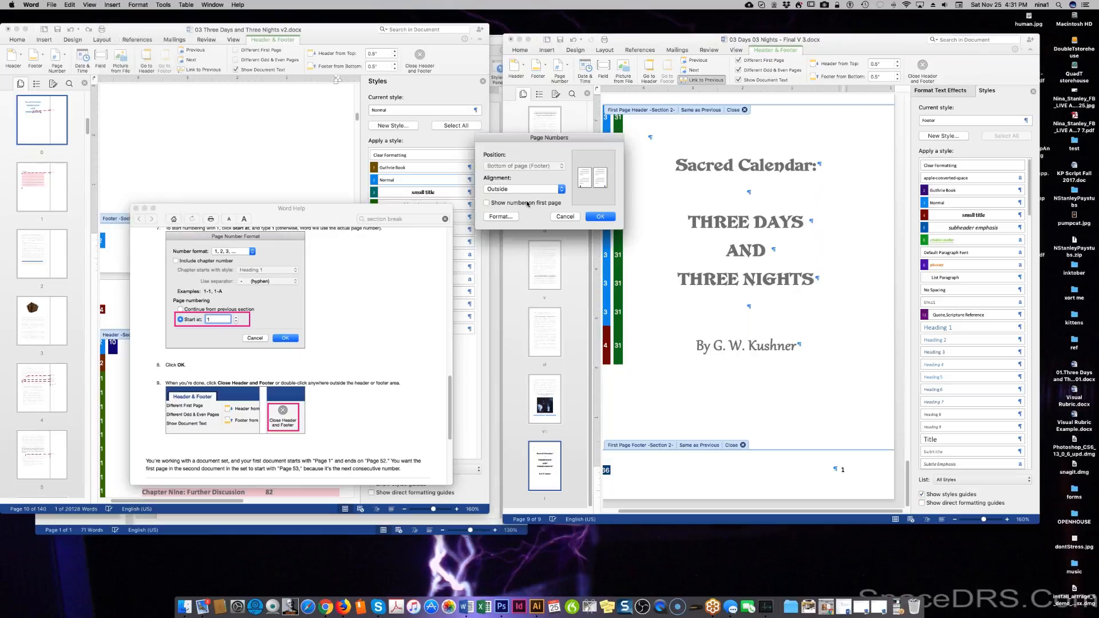
{"action": "left_click", "coordinate": [501, 217]}
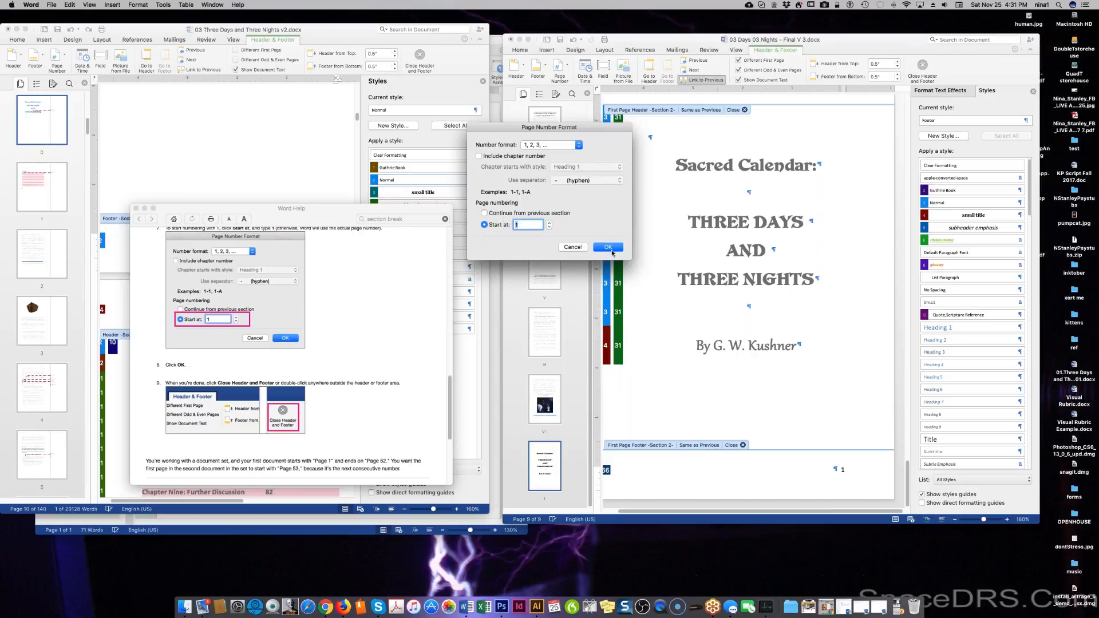
{"action": "left_click", "coordinate": [609, 248]}
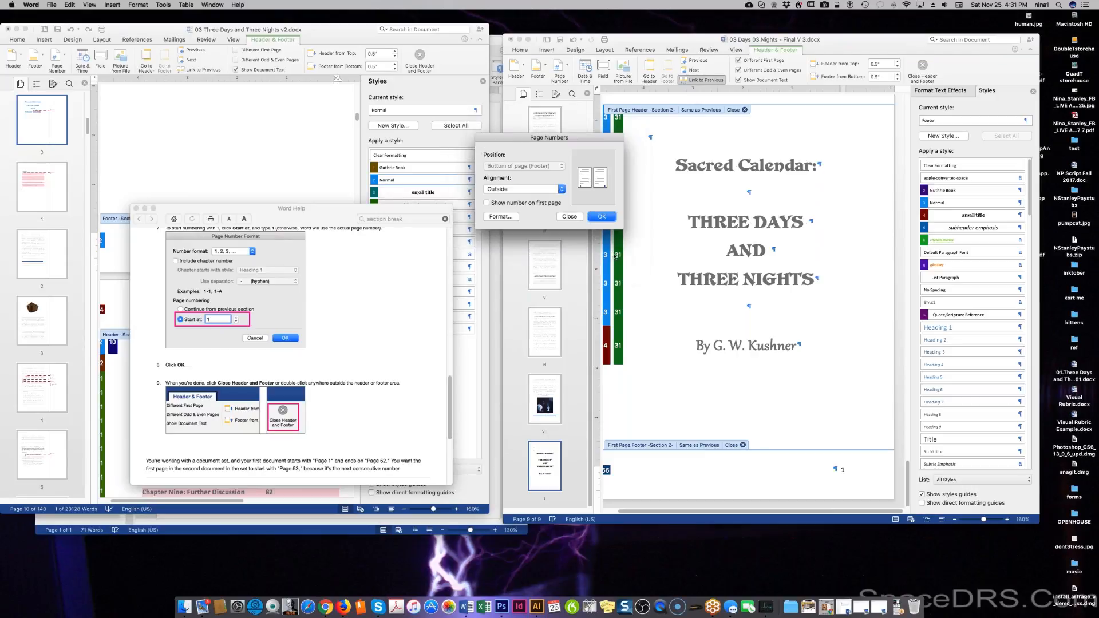
{"action": "left_click", "coordinate": [602, 217]}
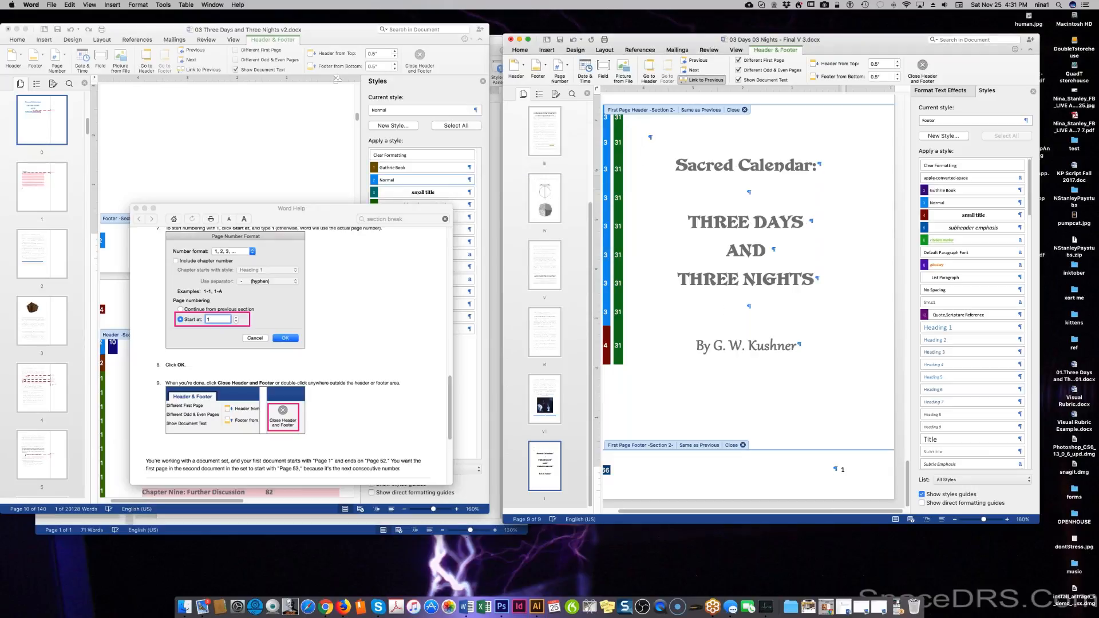
Delete that page number and left-align the empty footer paragraph.
{"action": "left_click", "coordinate": [843, 470]}
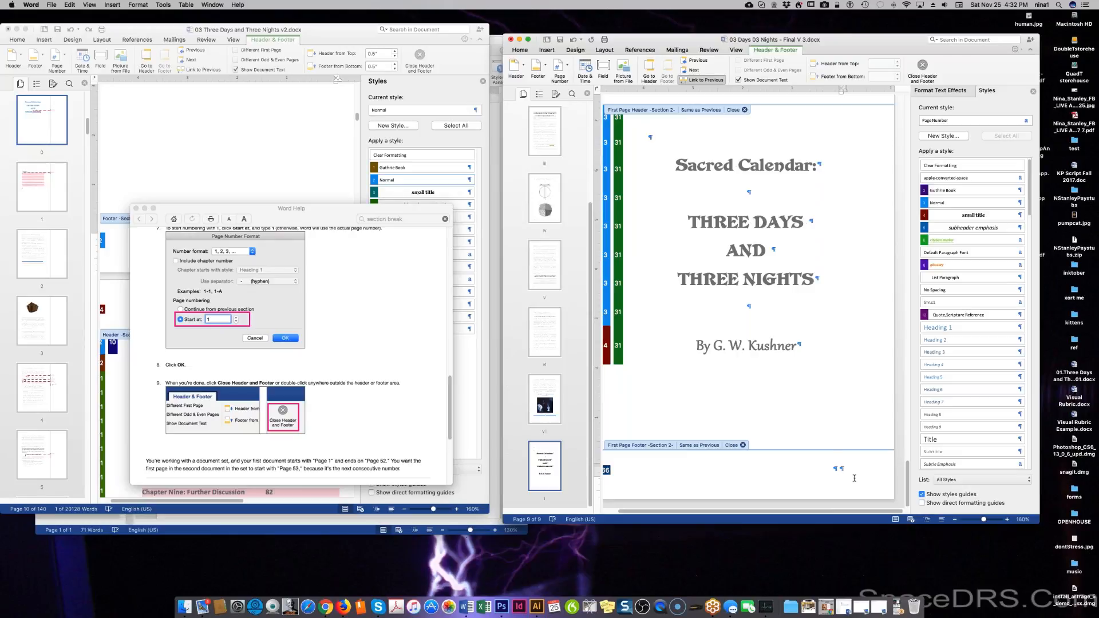
{"action": "key", "text": "Delete"}
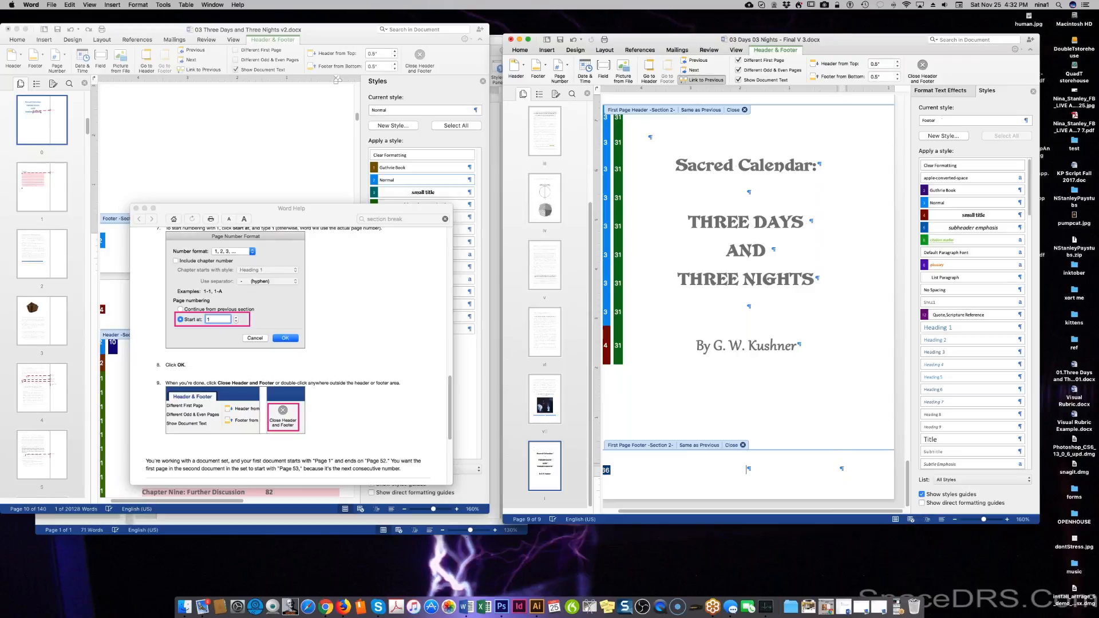
{"action": "key", "text": "BackSpace"}
{"action": "key", "text": "BackSpace"}
Add a Next Page section break after a new paragraph below the author line.
{"action": "double_click", "coordinate": [677, 427]}
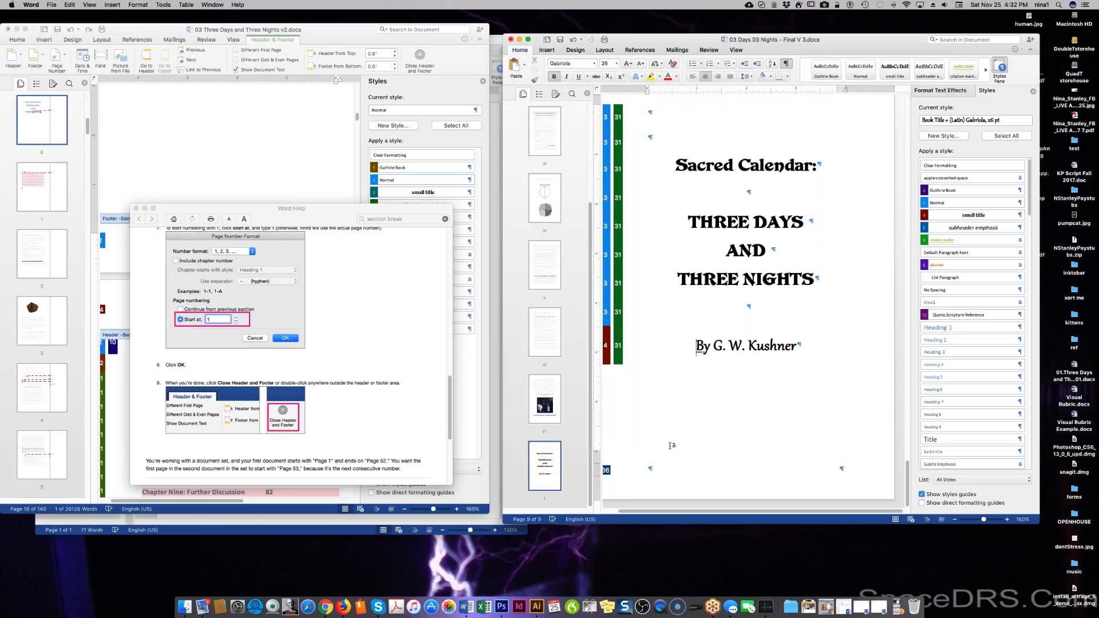
{"action": "left_click", "coordinate": [829, 378]}
{"action": "key", "text": "Return"}
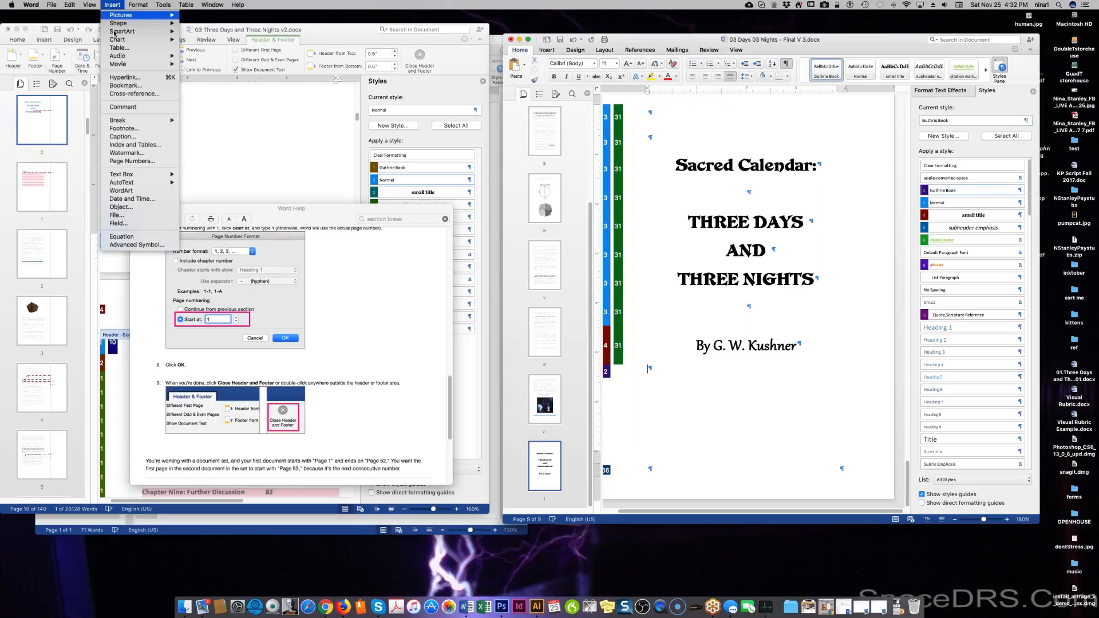
{"action": "mouse_move", "coordinate": [115, 124]}
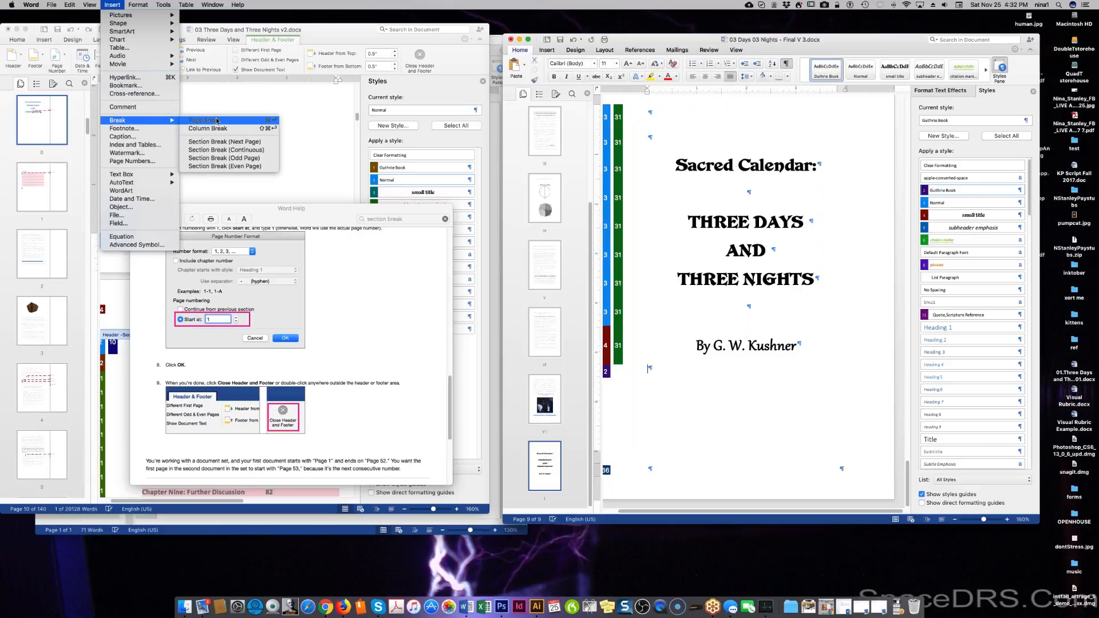
{"action": "left_click", "coordinate": [220, 143]}
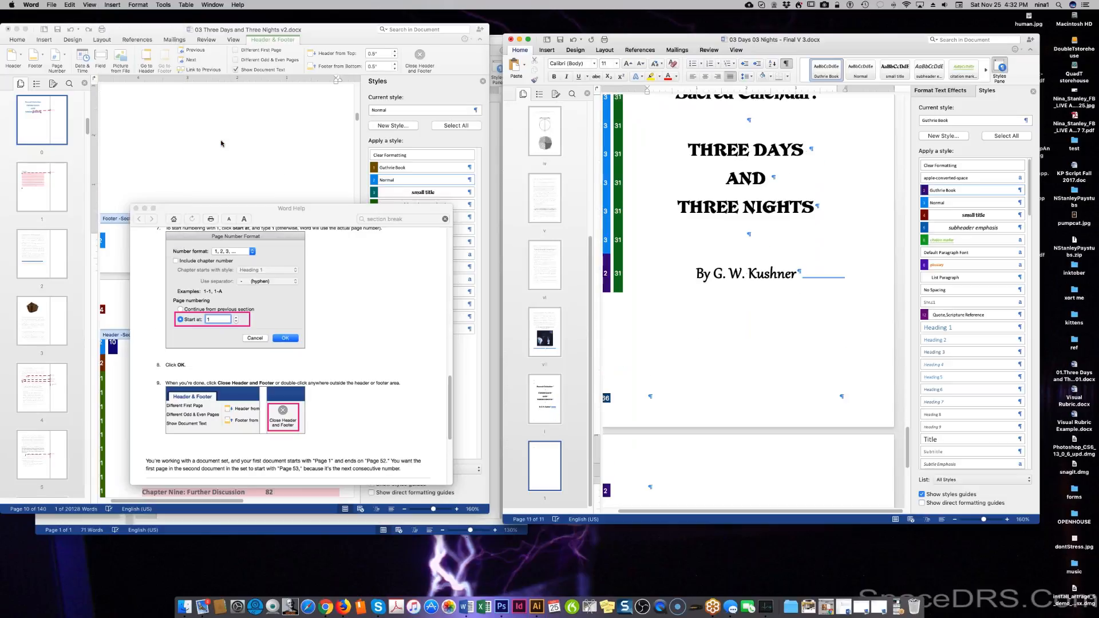
Scroll to the new page and open its footer for editing.
{"action": "scroll", "coordinate": [404, 338], "scroll_direction": "down", "scroll_amount": 5}
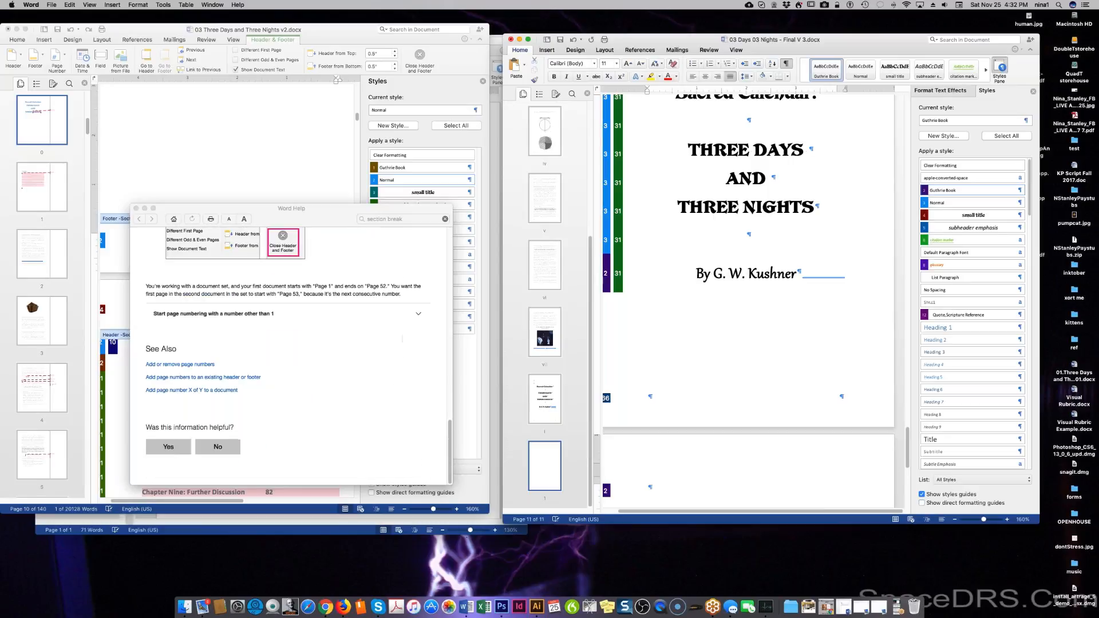
{"action": "scroll", "coordinate": [748, 286], "scroll_direction": "down", "scroll_amount": 3}
{"action": "scroll", "coordinate": [687, 400], "scroll_direction": "down", "scroll_amount": 5}
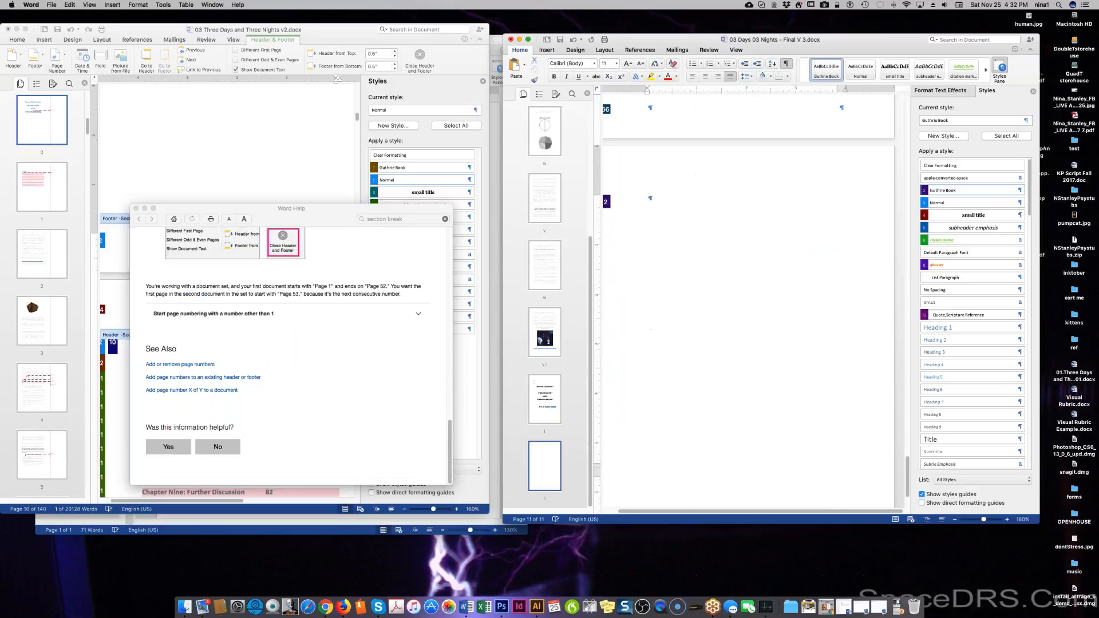
{"action": "double_click", "coordinate": [687, 480]}
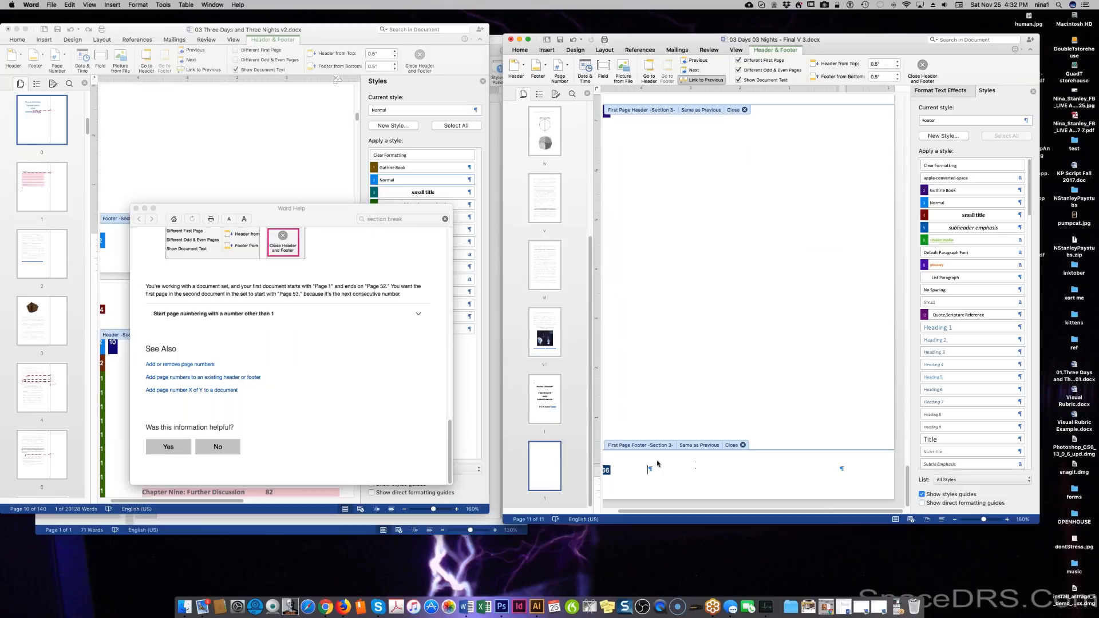
Insert page number 1 into the Section 3 first-page footer.
{"action": "left_click", "coordinate": [109, 6]}
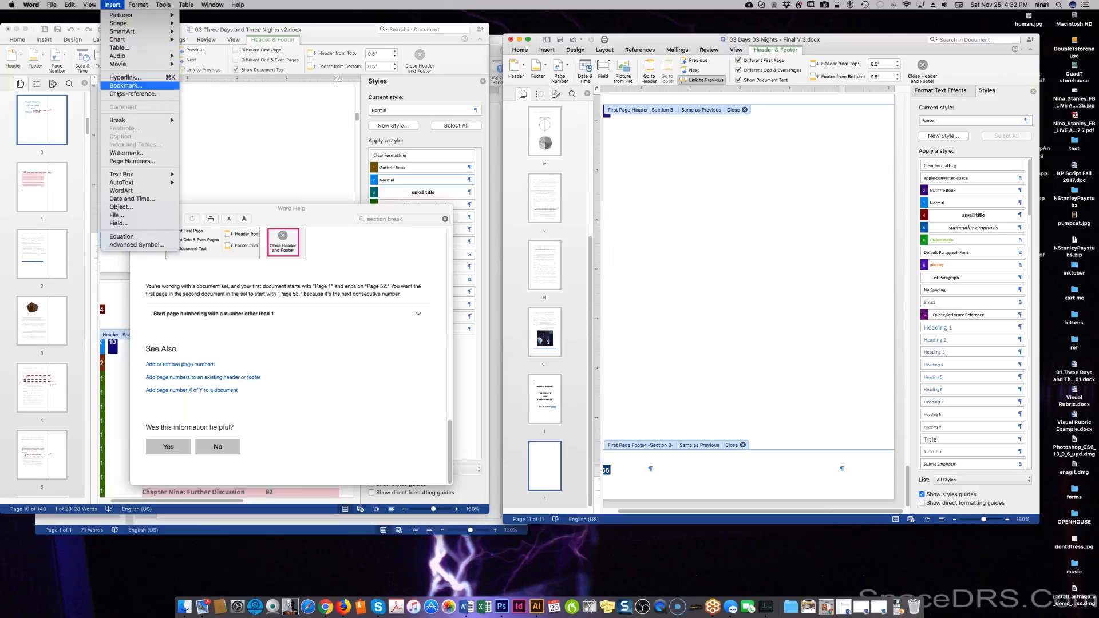
{"action": "left_click", "coordinate": [127, 162]}
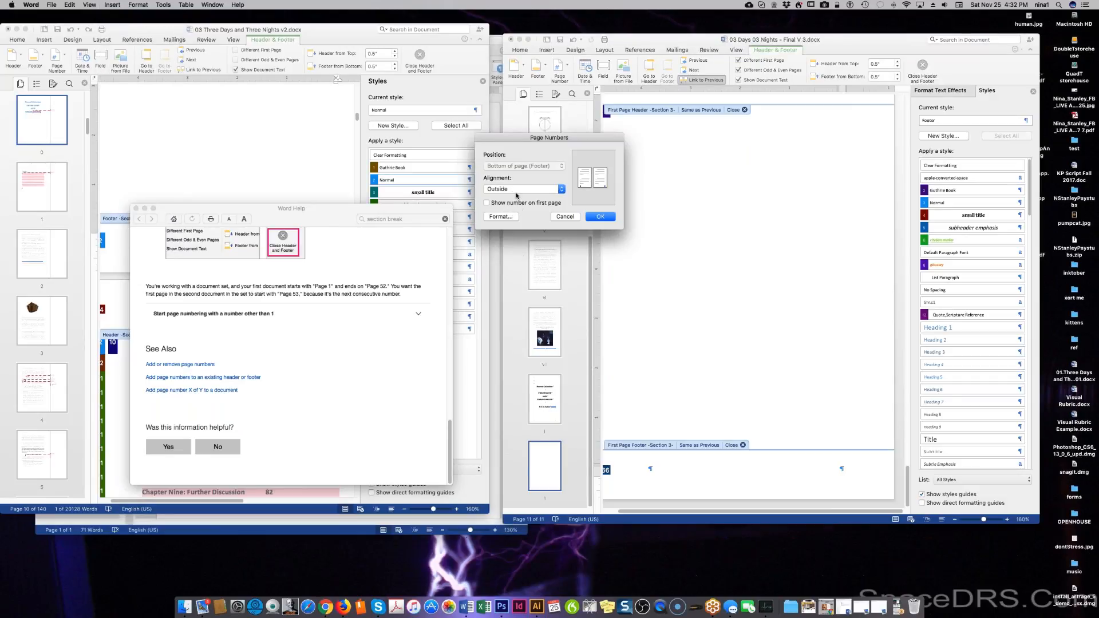
{"action": "left_click", "coordinate": [597, 217]}
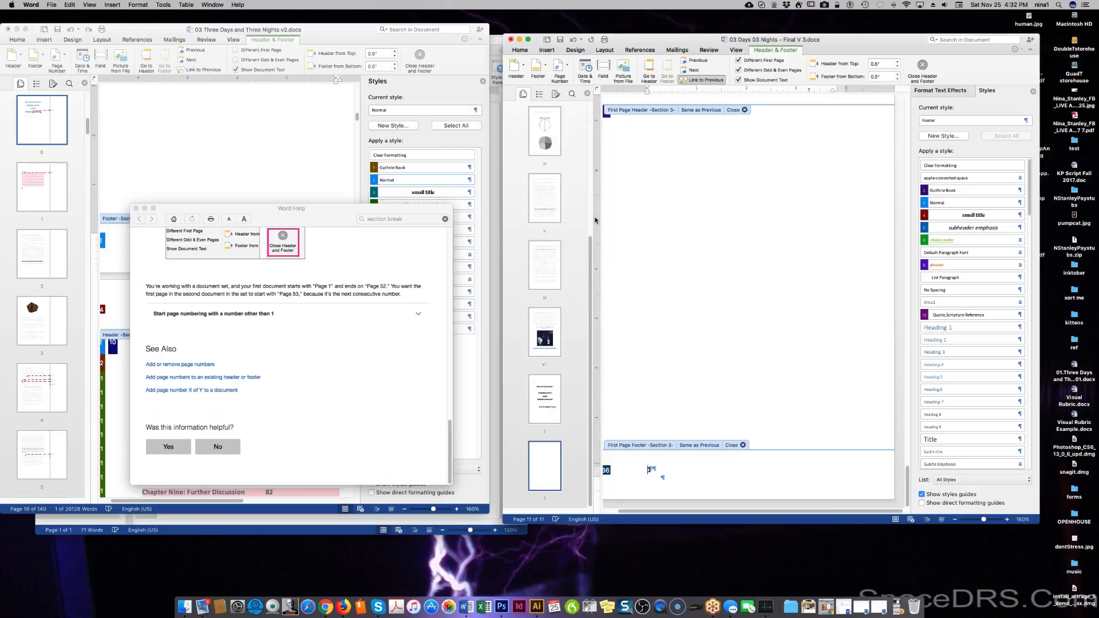
Right-align the footer's page number frame so 1 sits at the right margin.
{"action": "left_click", "coordinate": [673, 472]}
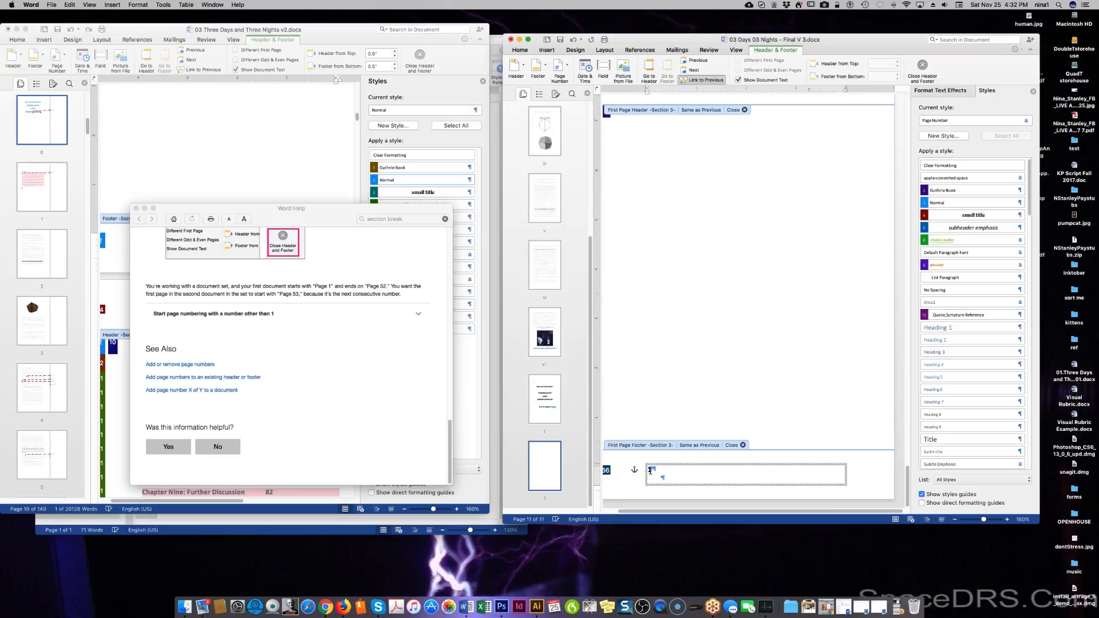
{"action": "left_click", "coordinate": [651, 470]}
{"action": "left_click", "coordinate": [651, 471]}
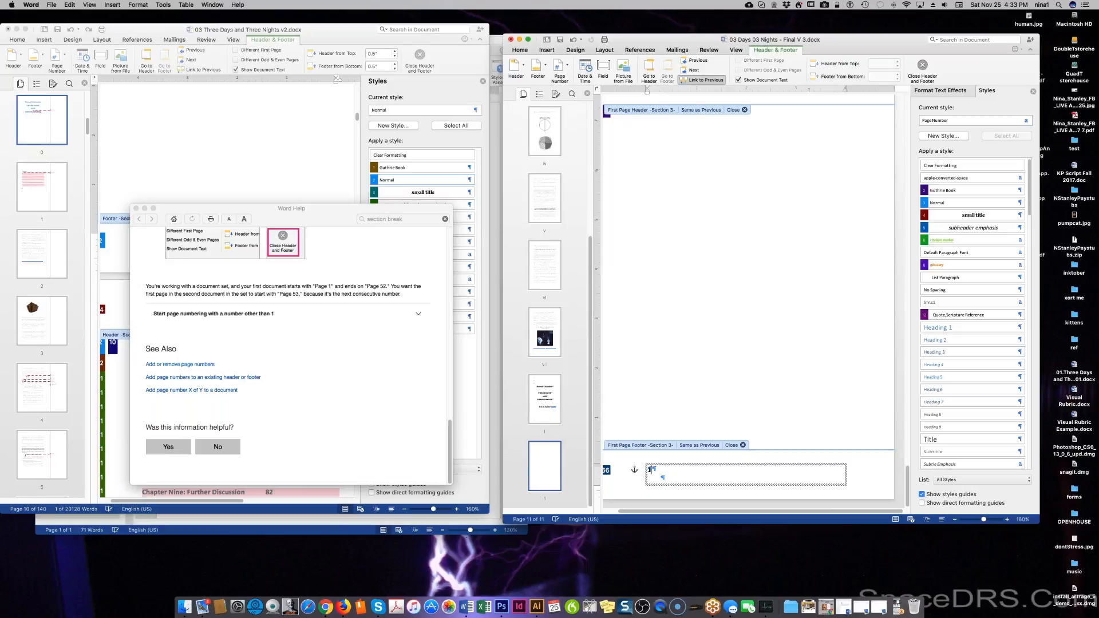
{"action": "left_click", "coordinate": [650, 471]}
{"action": "key", "text": "super+r"}
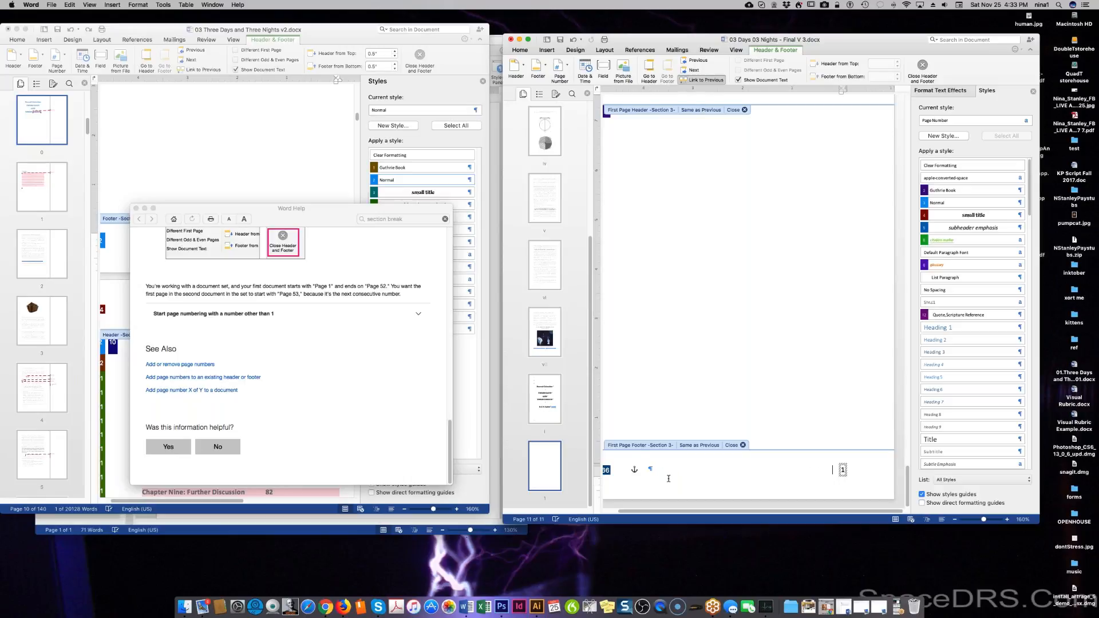
{"action": "key", "text": "BackSpace"}
{"action": "left_click", "coordinate": [676, 477]}
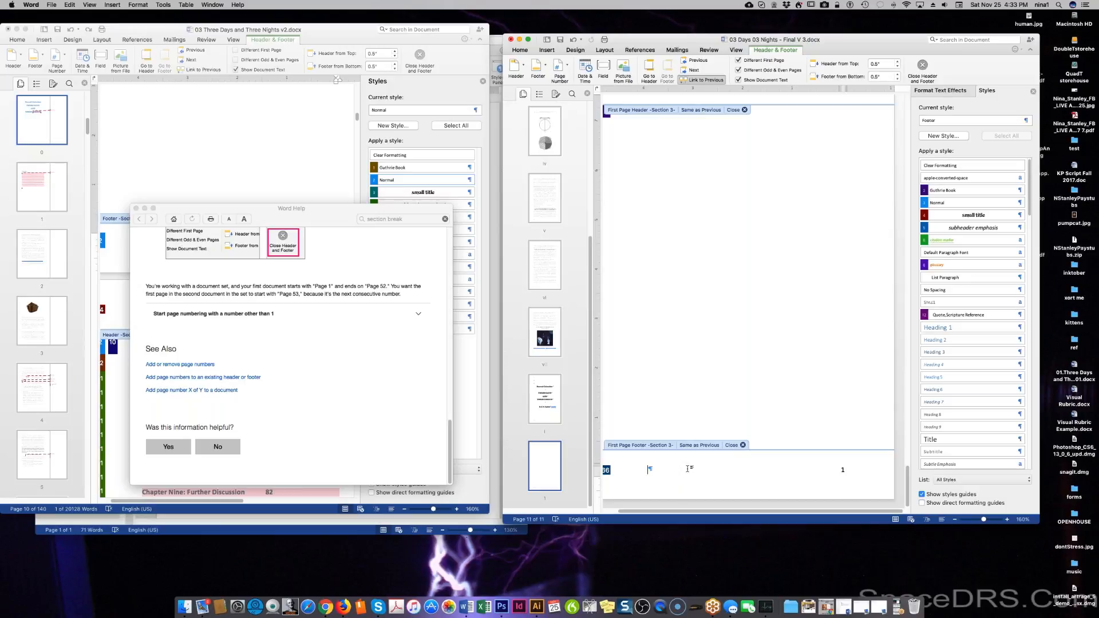
Close header and footer editing, then reopen the title page footer.
{"action": "left_click", "coordinate": [743, 445]}
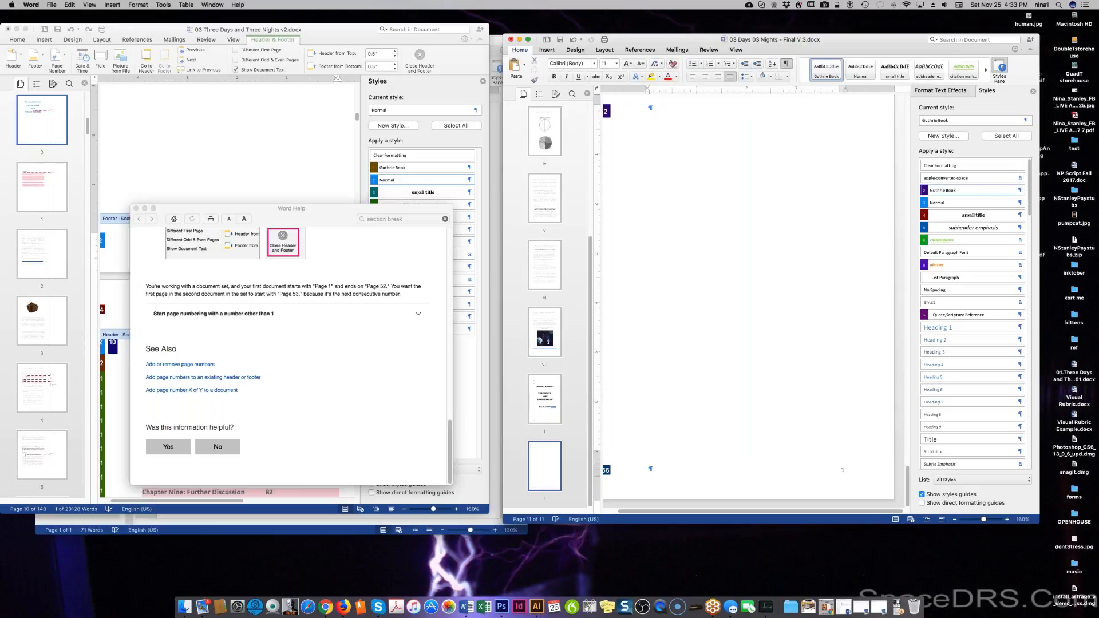
{"action": "scroll", "coordinate": [733, 411], "scroll_direction": "up", "scroll_amount": 5}
{"action": "scroll", "coordinate": [734, 411], "scroll_direction": "down", "scroll_amount": 4}
{"action": "scroll", "coordinate": [721, 391], "scroll_direction": "down", "scroll_amount": 5}
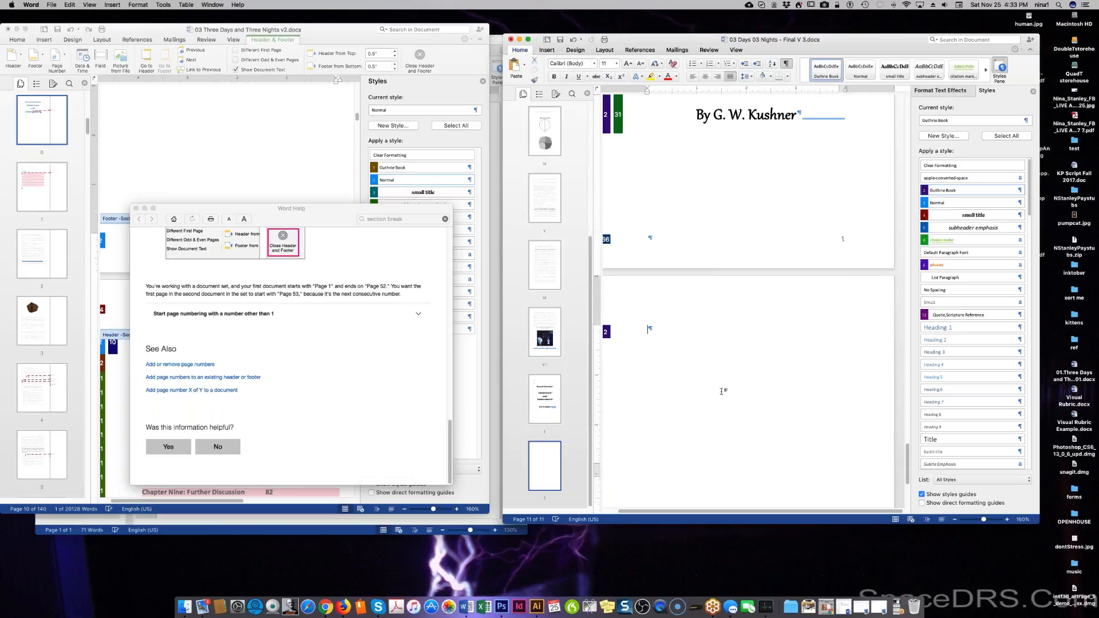
{"action": "scroll", "coordinate": [722, 391], "scroll_direction": "up", "scroll_amount": 3}
{"action": "left_click", "coordinate": [751, 338]}
{"action": "double_click", "coordinate": [751, 338]}
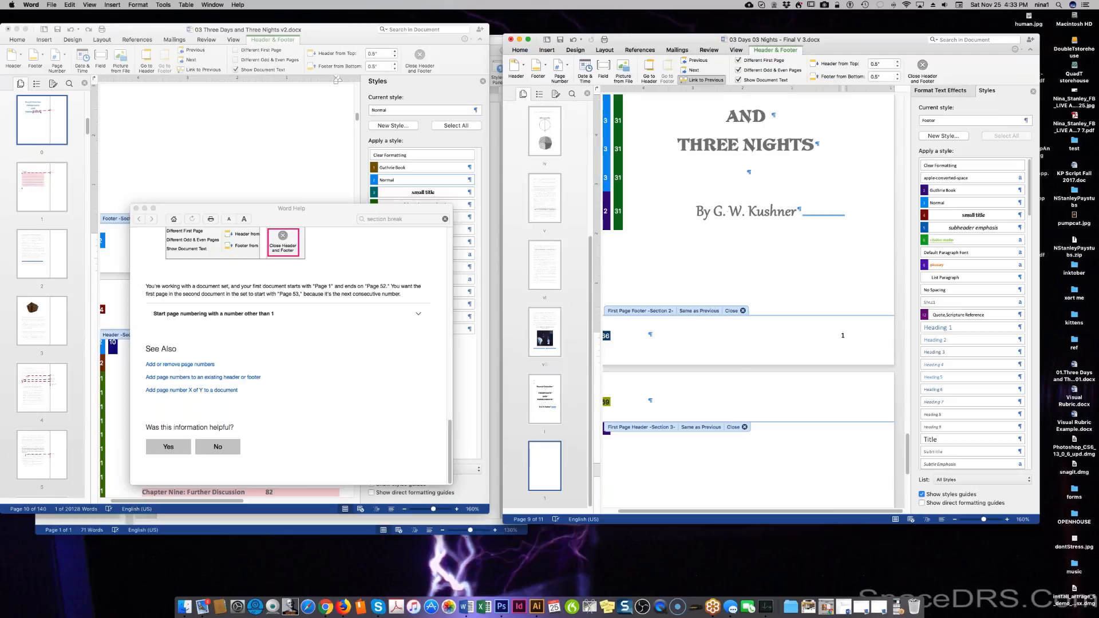
Review Page Numbers settings (Outside alignment), then open the 'Add or remove page numbers' help article.
{"action": "right_click", "coordinate": [719, 335]}
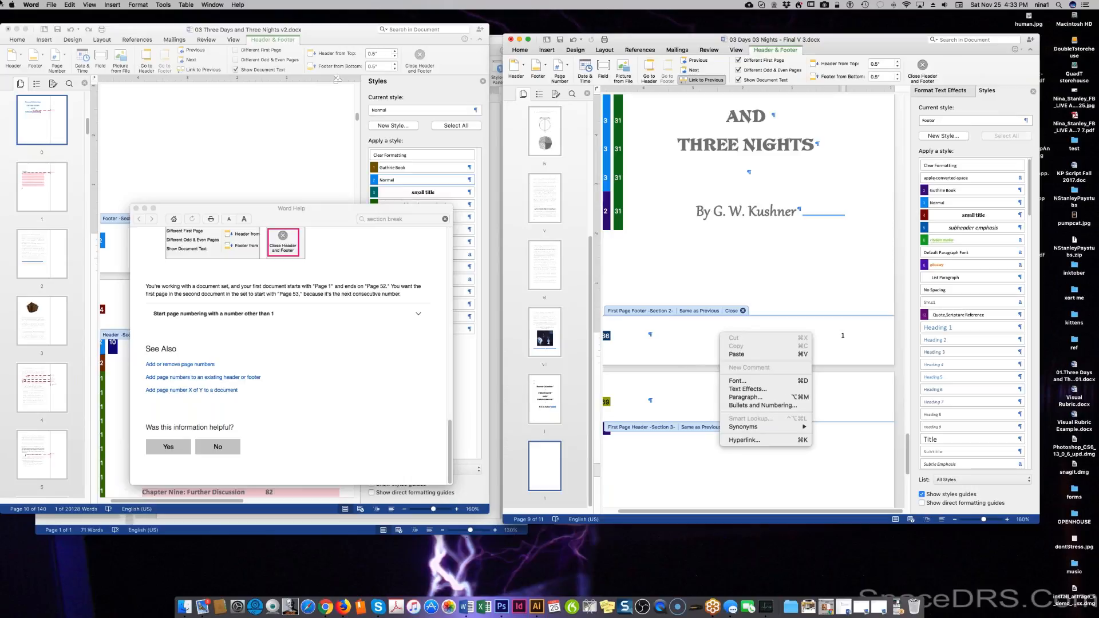
{"action": "left_click", "coordinate": [110, 5]}
{"action": "left_click", "coordinate": [111, 5]}
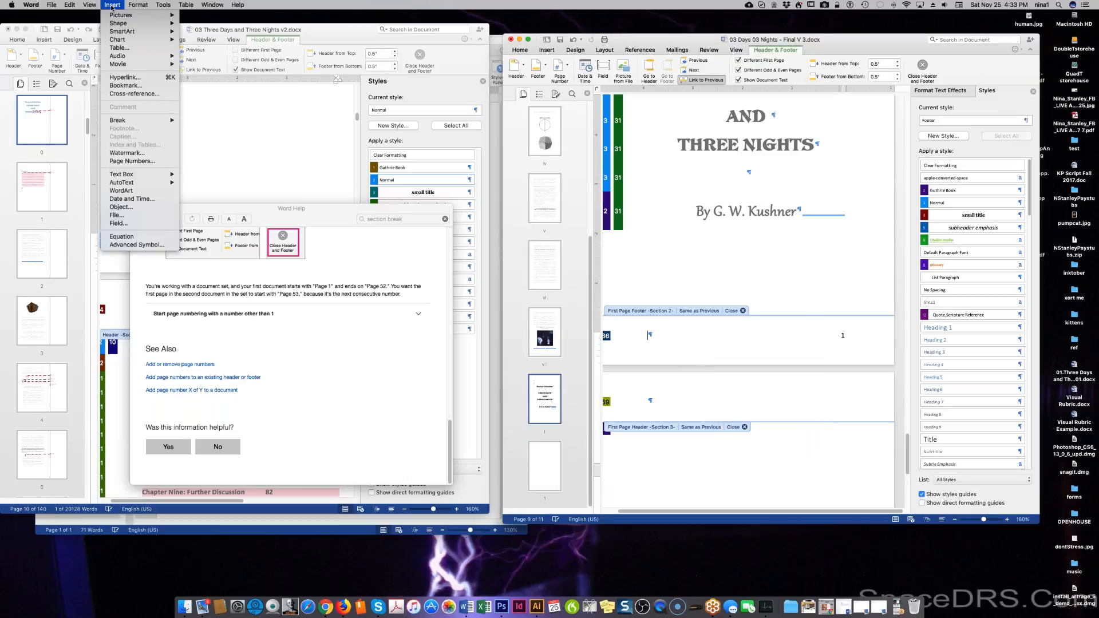
{"action": "left_click", "coordinate": [141, 161]}
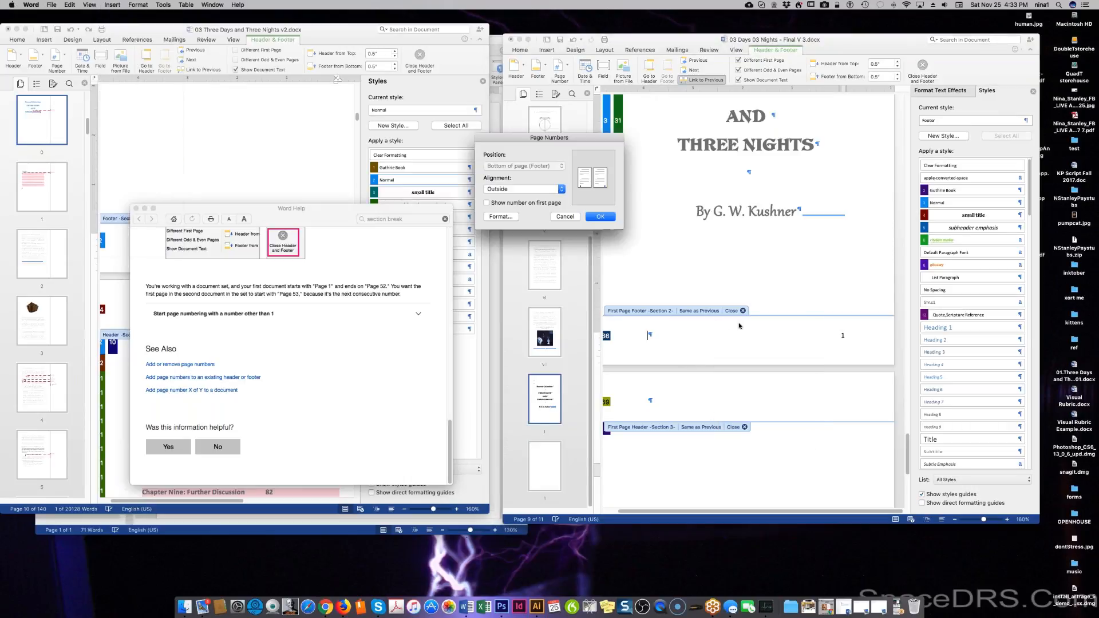
{"action": "left_click", "coordinate": [511, 189]}
{"action": "left_click", "coordinate": [503, 189]}
{"action": "left_click", "coordinate": [498, 216]}
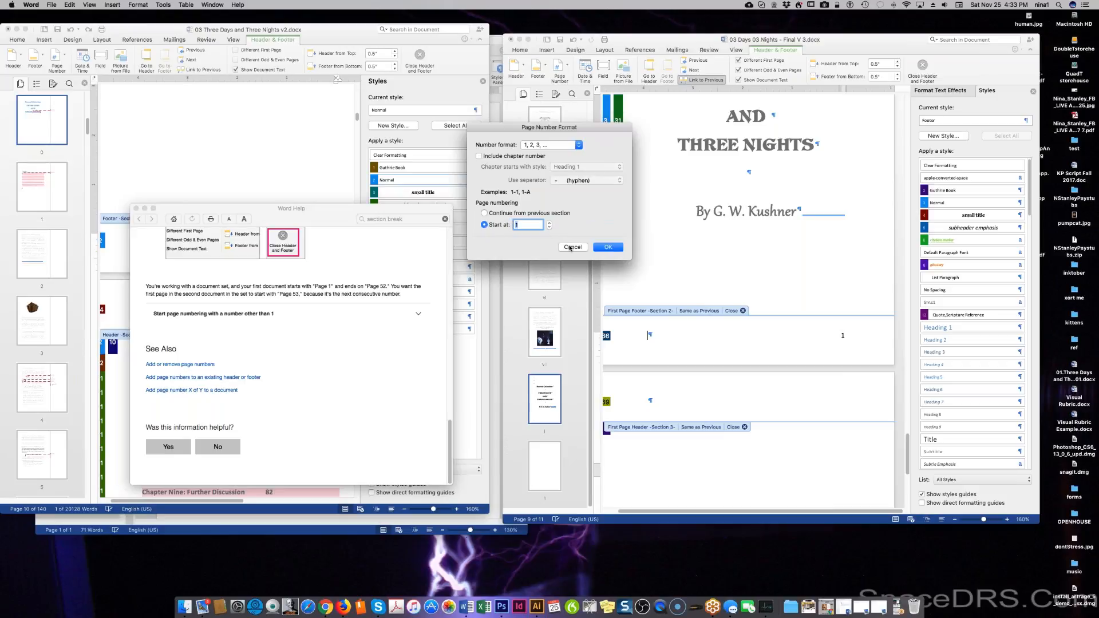
{"action": "left_click", "coordinate": [571, 247]}
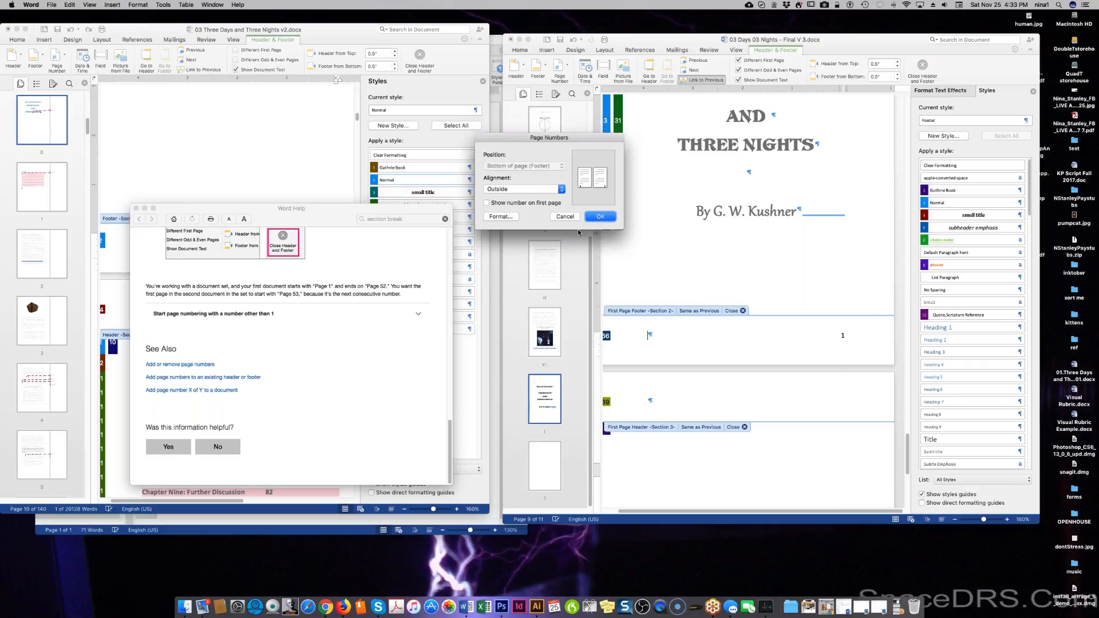
{"action": "left_click", "coordinate": [600, 217]}
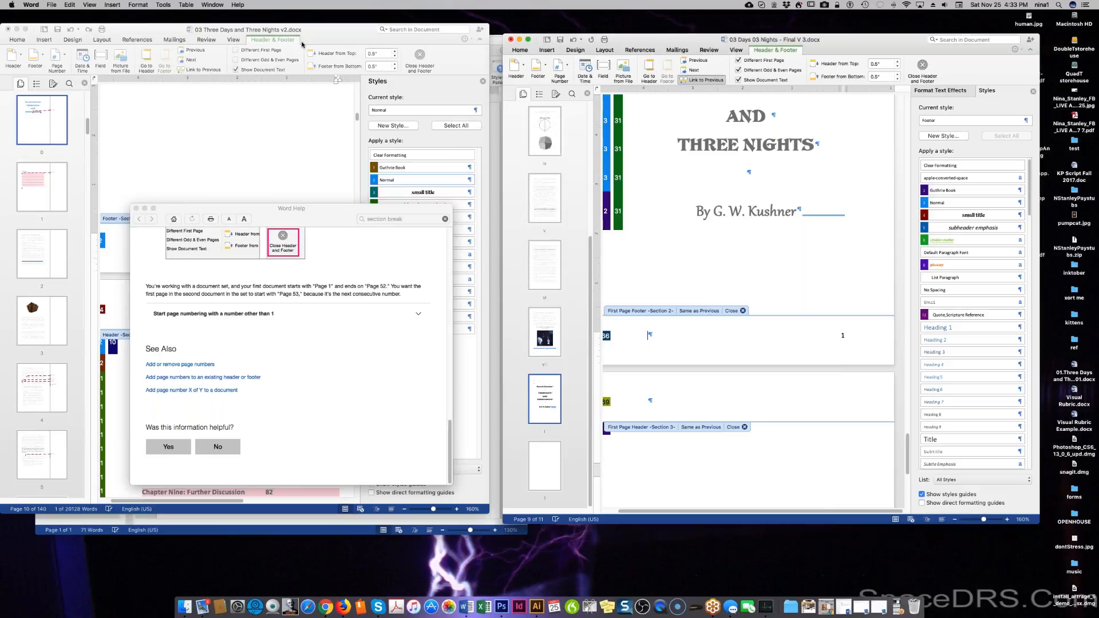
{"action": "left_click", "coordinate": [335, 419]}
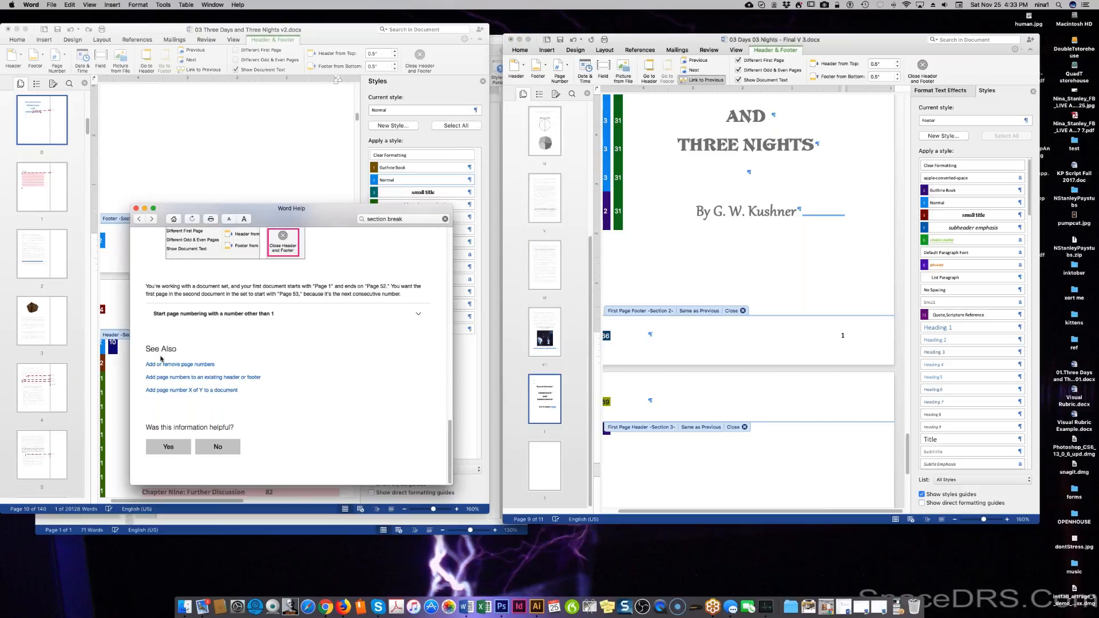
{"action": "left_click", "coordinate": [201, 364]}
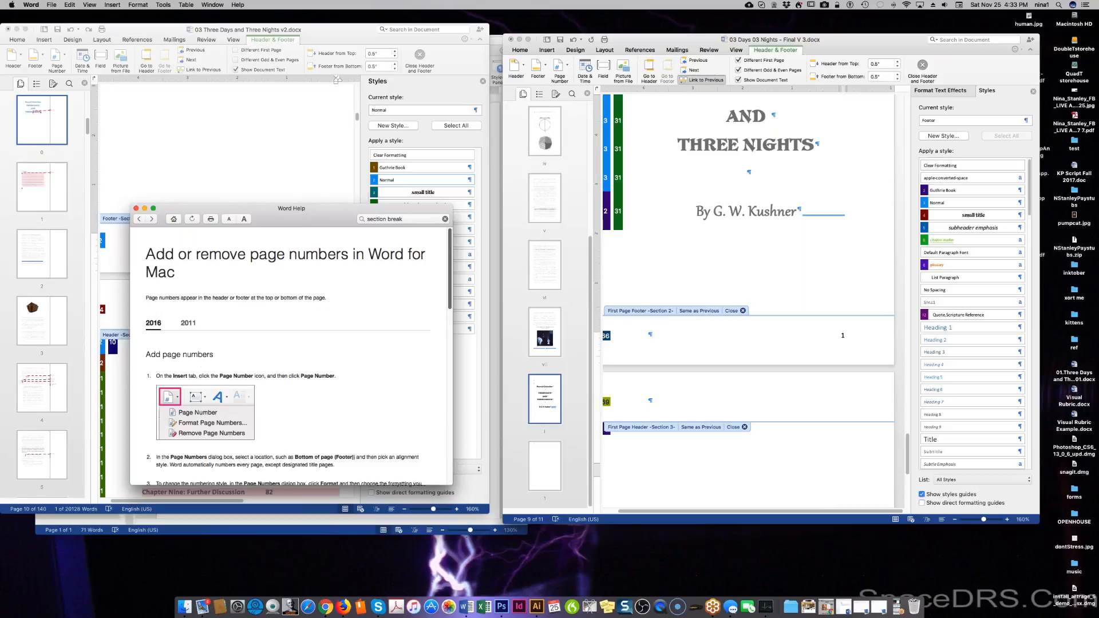
Apply Header & Footer > Page Number > Remove Page Numbers to empty the title page footer.
{"action": "left_click", "coordinate": [553, 50]}
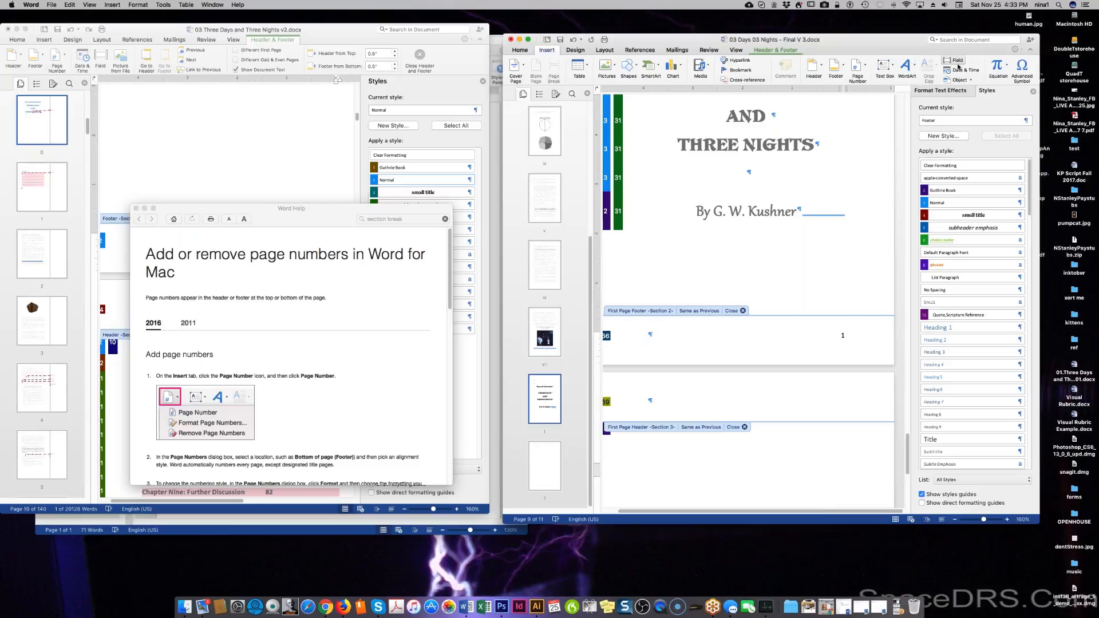
{"action": "left_click", "coordinate": [776, 50]}
{"action": "left_click", "coordinate": [561, 73]}
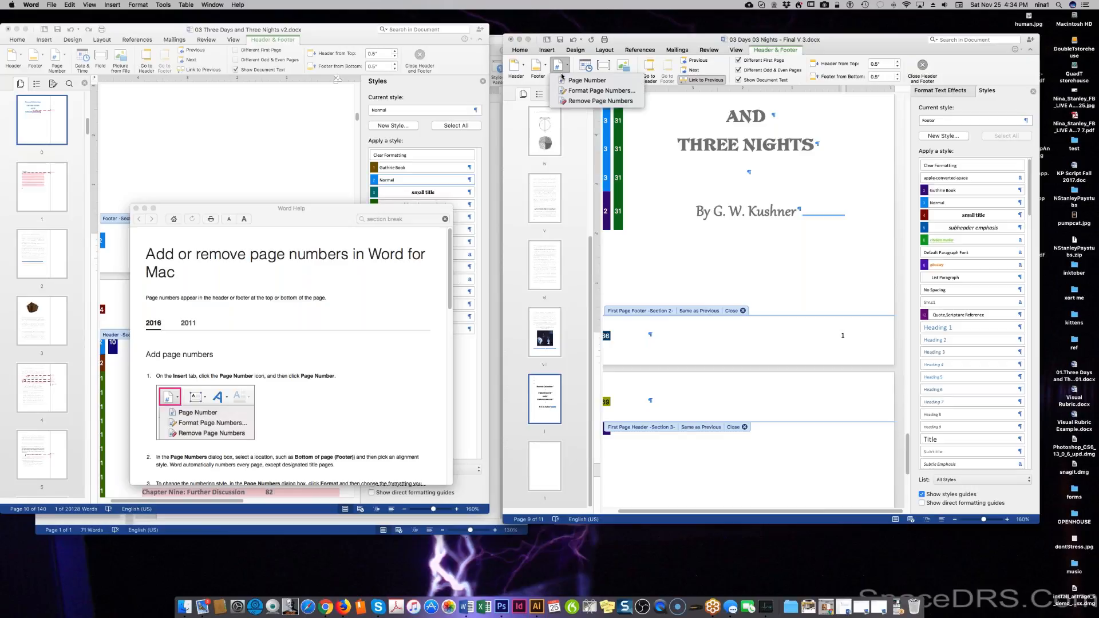
{"action": "left_click", "coordinate": [572, 101]}
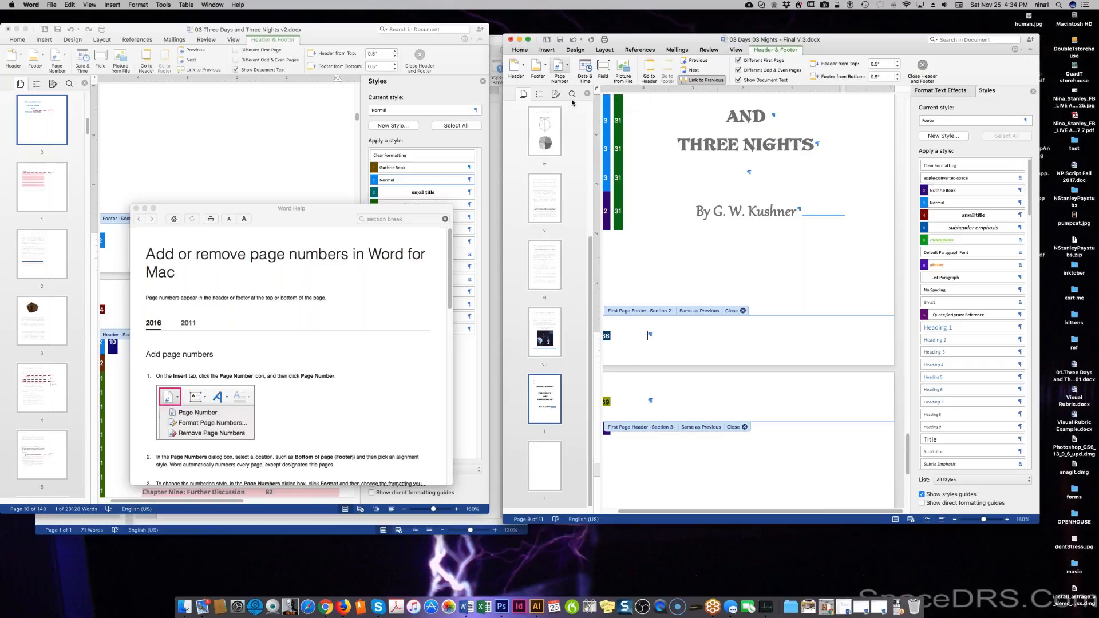
{"action": "scroll", "coordinate": [769, 269], "scroll_direction": "up", "scroll_amount": 5}
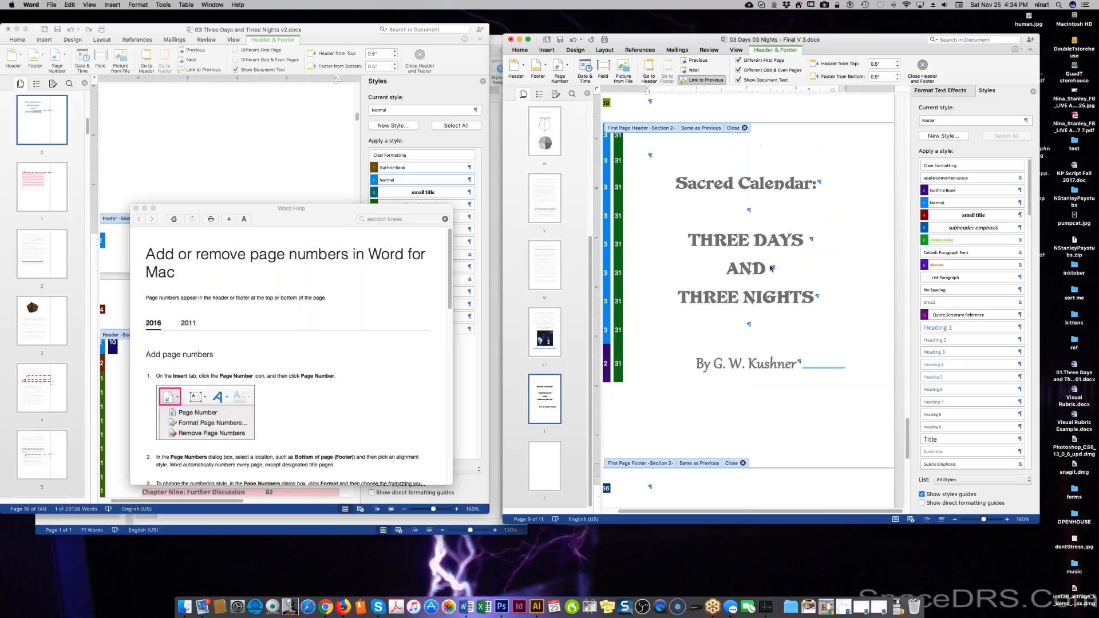
{"action": "scroll", "coordinate": [770, 266], "scroll_direction": "down", "scroll_amount": 15}
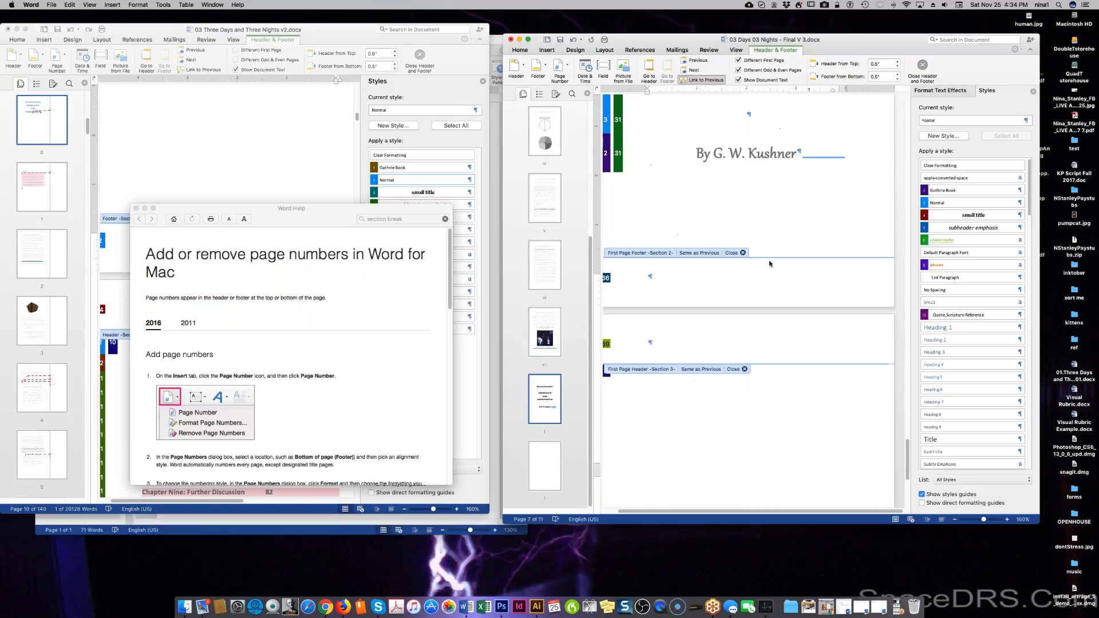
Add a page number to the Section 3 footer with numbering starting at 1.
{"action": "left_click", "coordinate": [649, 470]}
{"action": "left_click", "coordinate": [566, 68]}
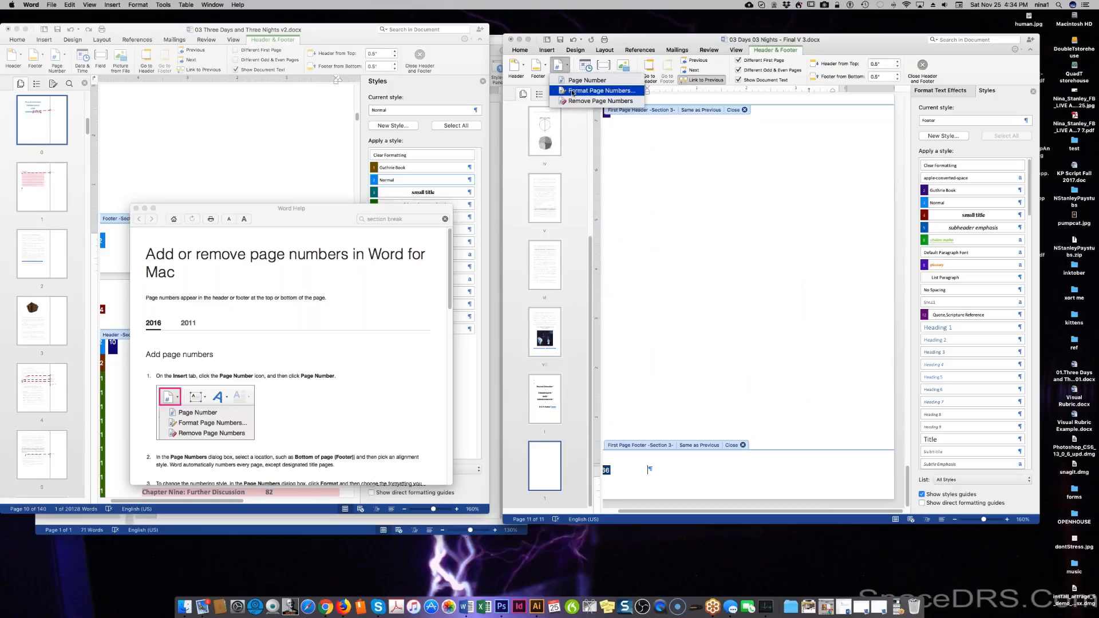
{"action": "left_click", "coordinate": [574, 91]}
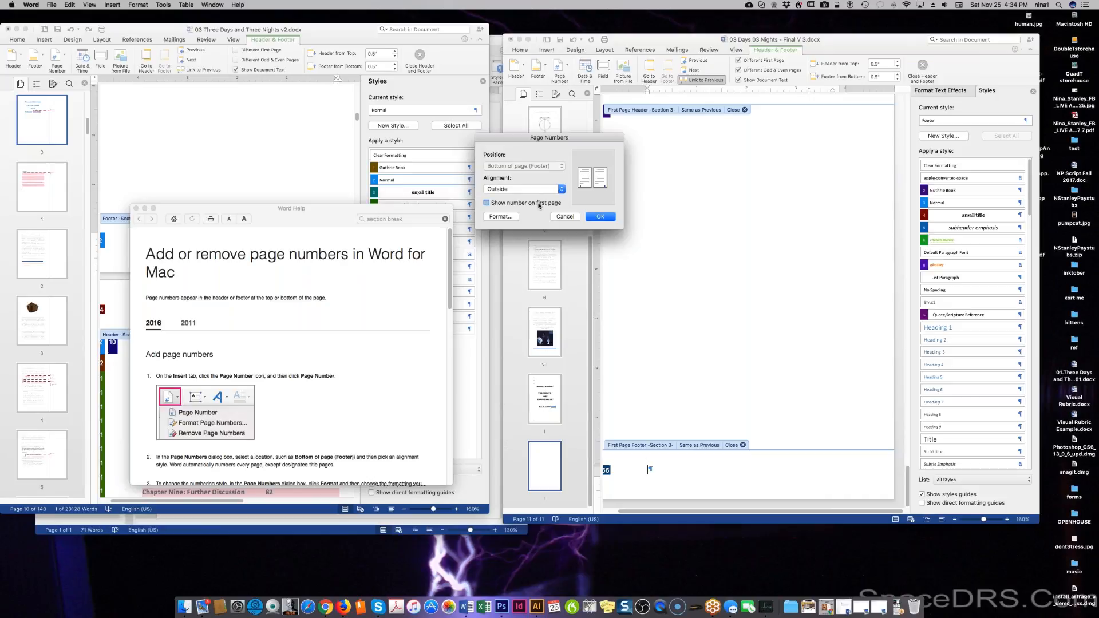
{"action": "left_click", "coordinate": [512, 216]}
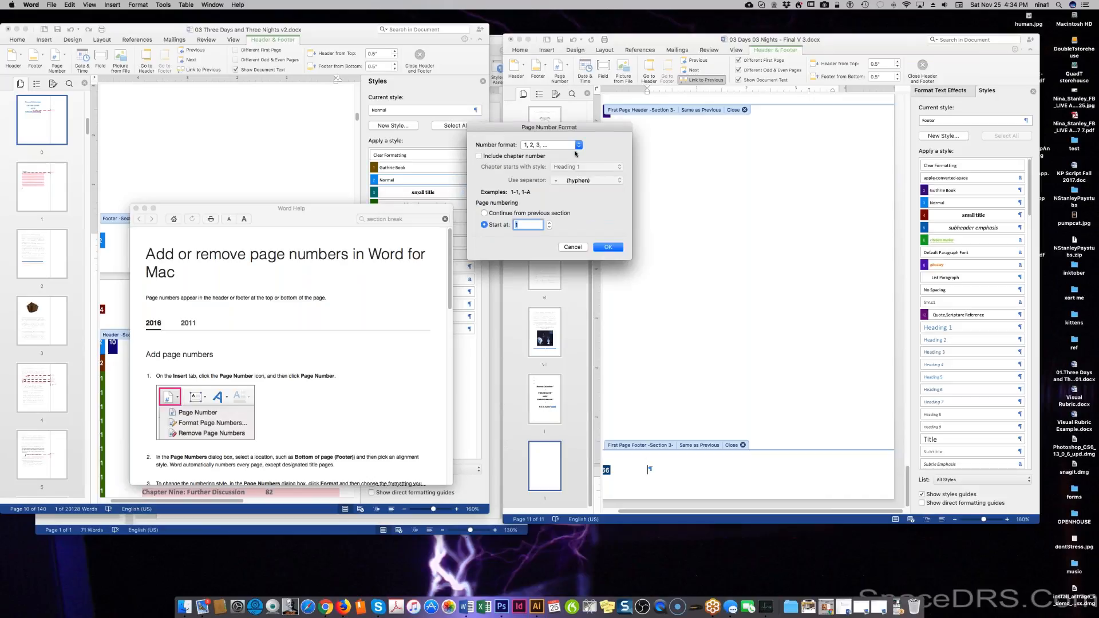
{"action": "left_click", "coordinate": [613, 244]}
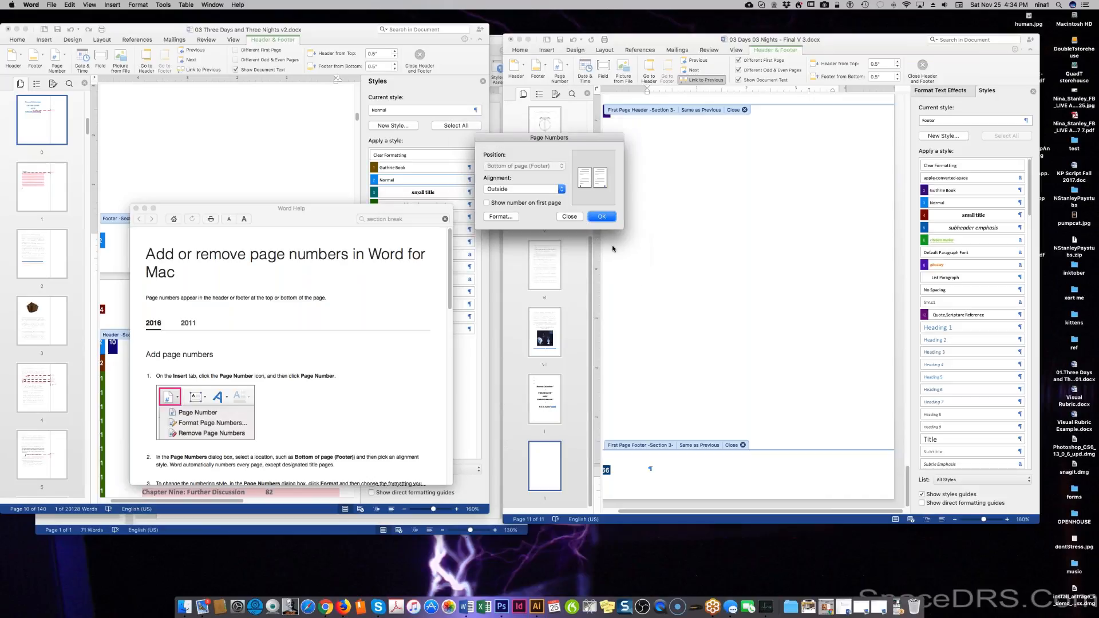
{"action": "left_click", "coordinate": [607, 219]}
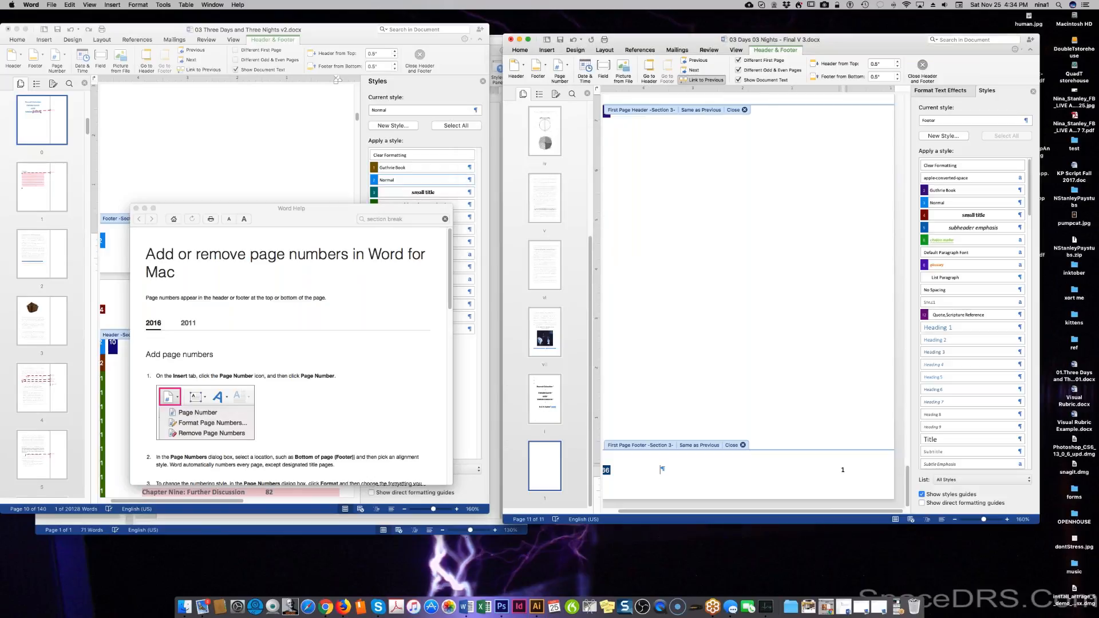
Recheck the page number format settings and confirm them unchanged.
{"action": "left_click", "coordinate": [558, 68]}
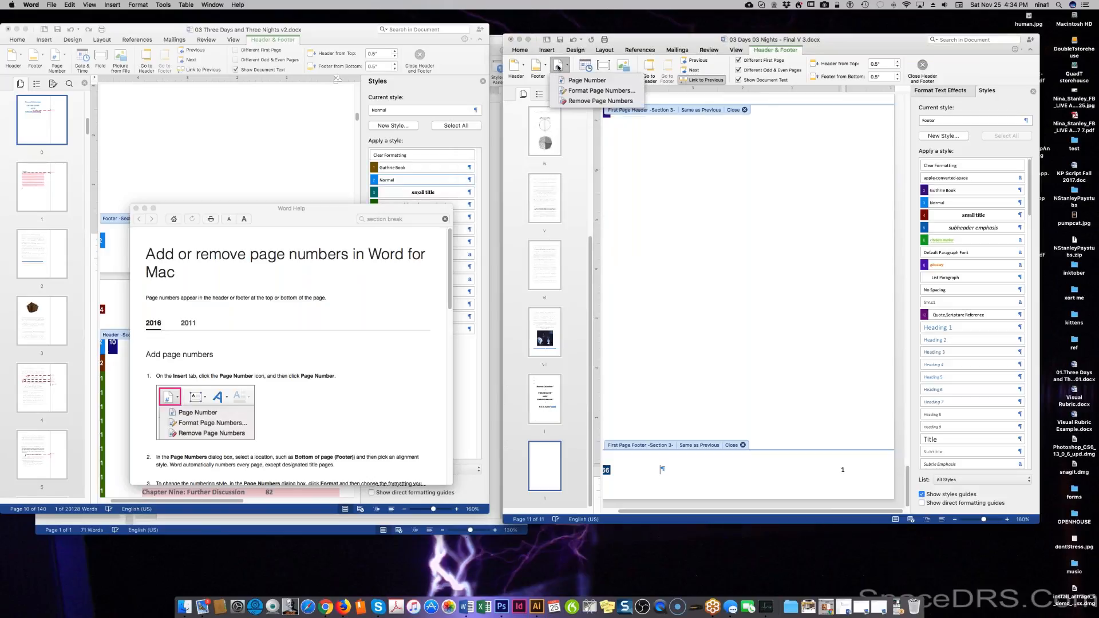
{"action": "left_click", "coordinate": [588, 91]}
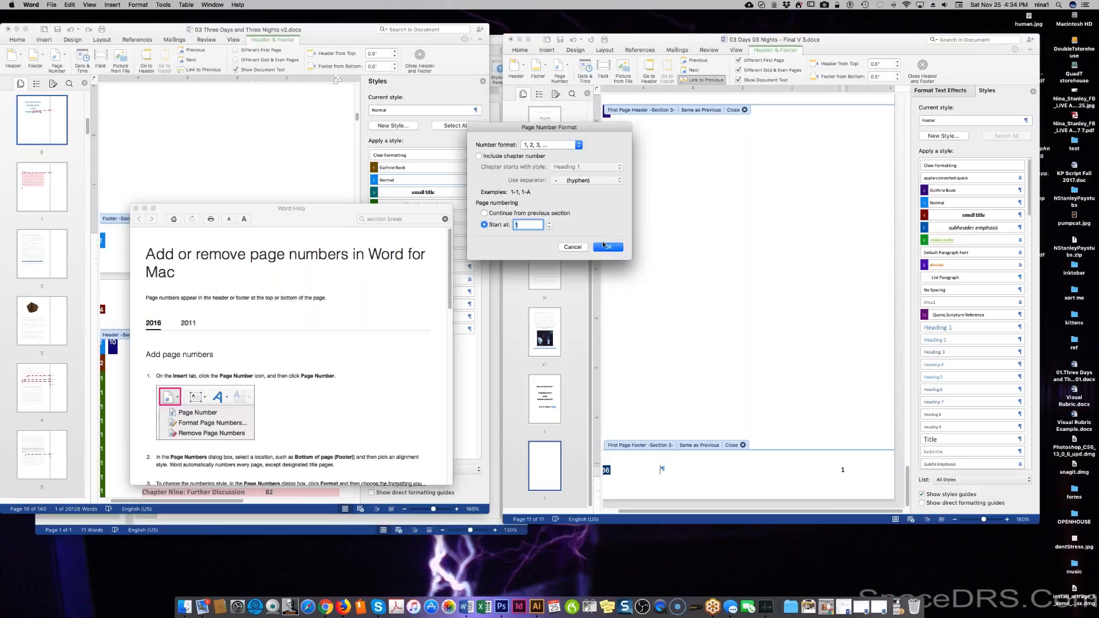
{"action": "left_click", "coordinate": [604, 246]}
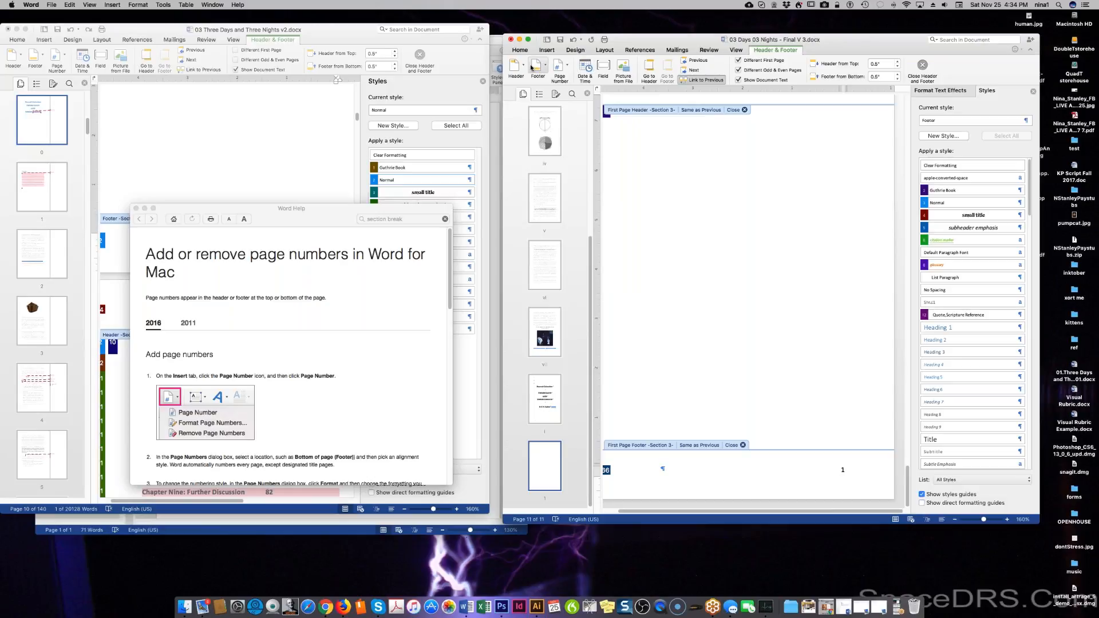
{"action": "scroll", "coordinate": [797, 320], "scroll_direction": "down", "scroll_amount": 5}
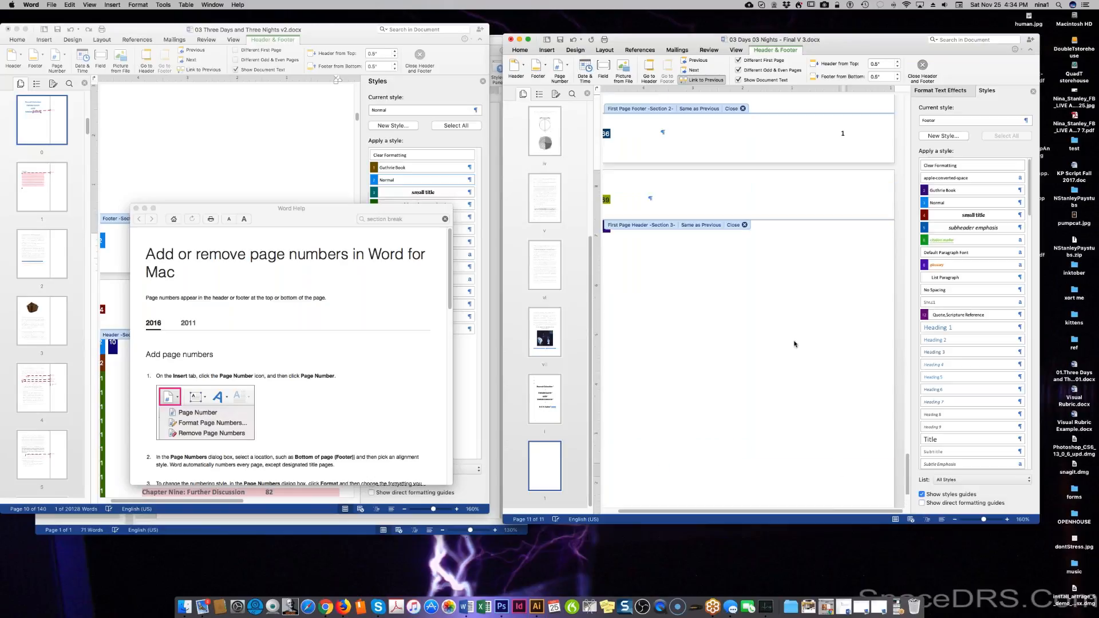
{"action": "scroll", "coordinate": [794, 344], "scroll_direction": "up", "scroll_amount": 5}
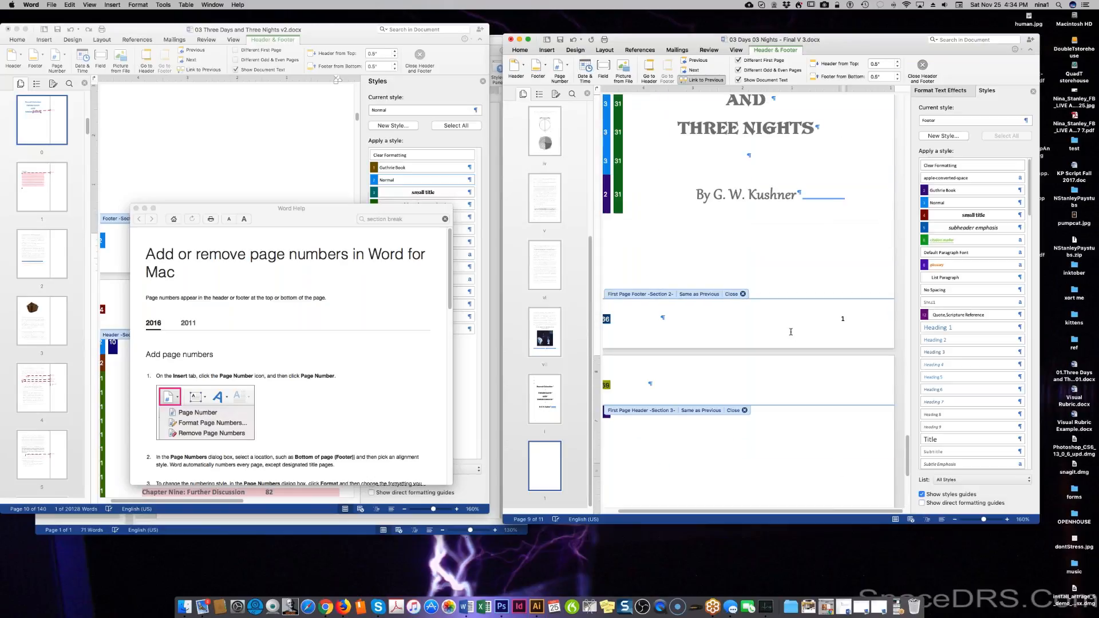
Remove the title page footer's page number, close footer editing, and cancel the Document dialog.
{"action": "left_click", "coordinate": [563, 72]}
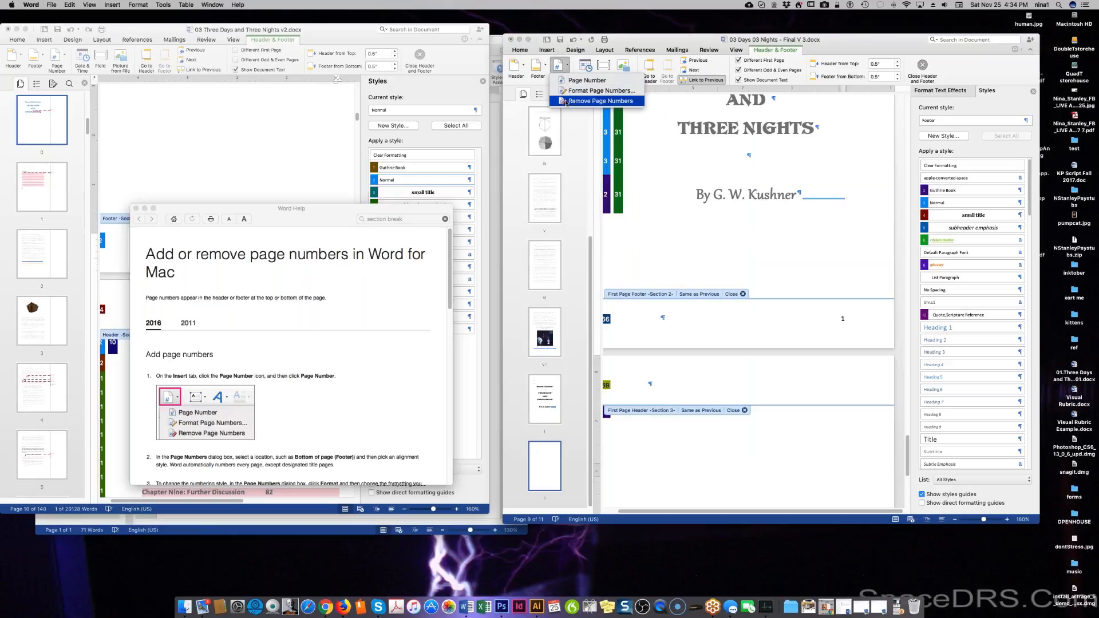
{"action": "left_click", "coordinate": [595, 101]}
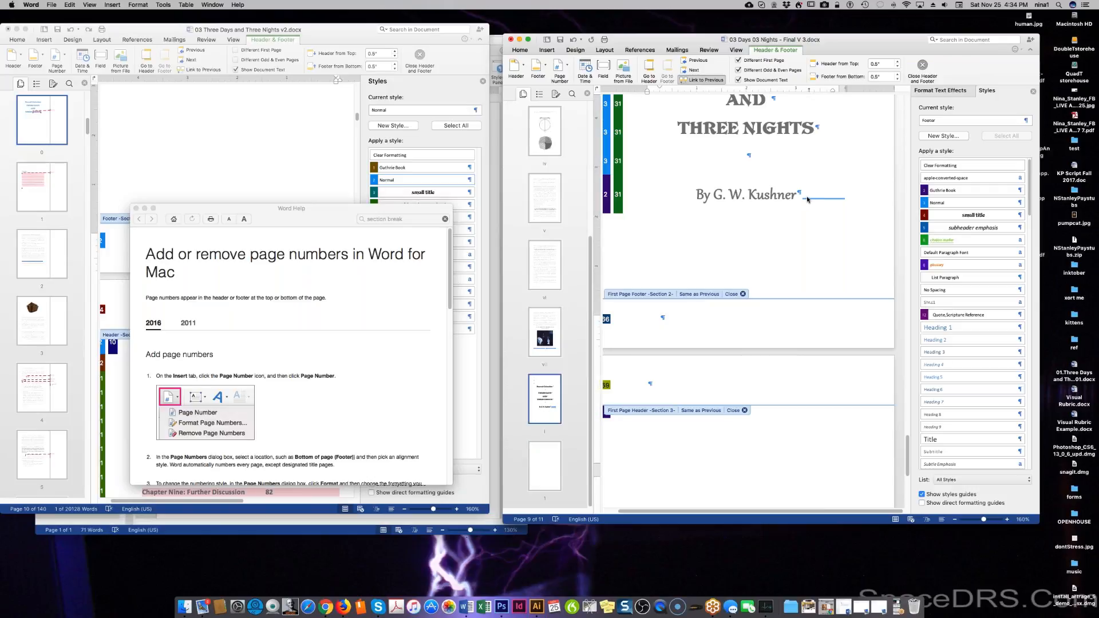
{"action": "double_click", "coordinate": [802, 197]}
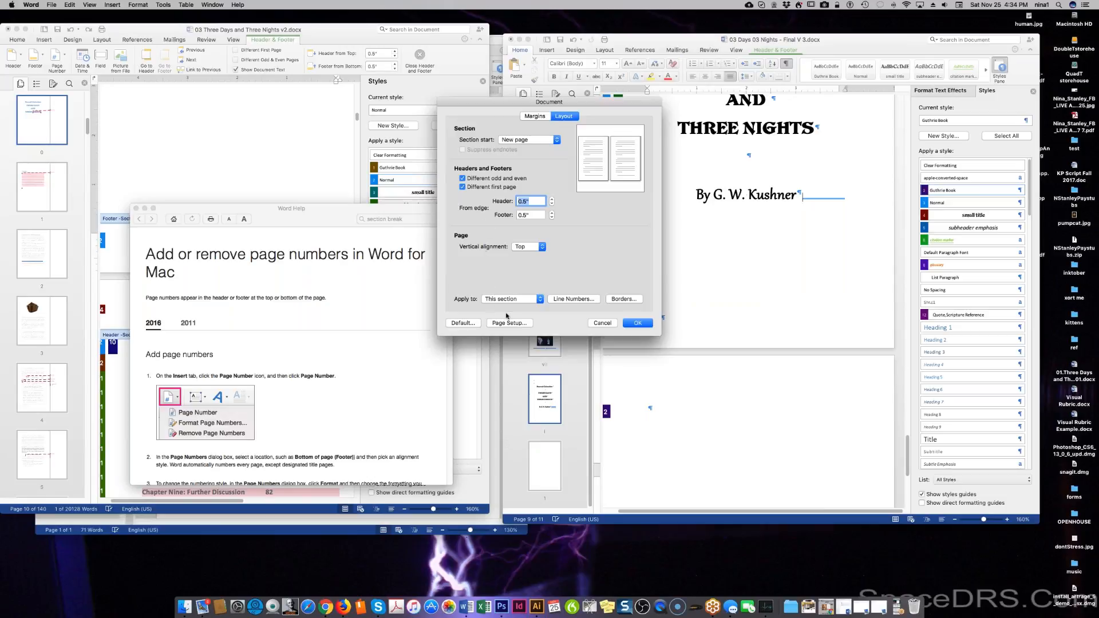
{"action": "left_click", "coordinate": [601, 322]}
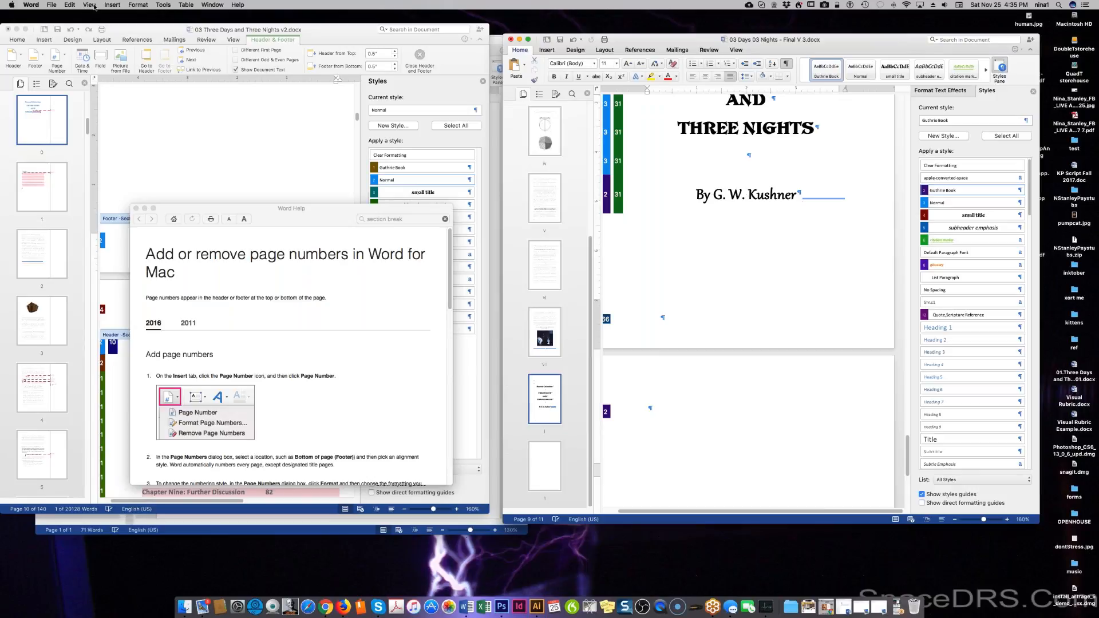
{"action": "left_click", "coordinate": [112, 5]}
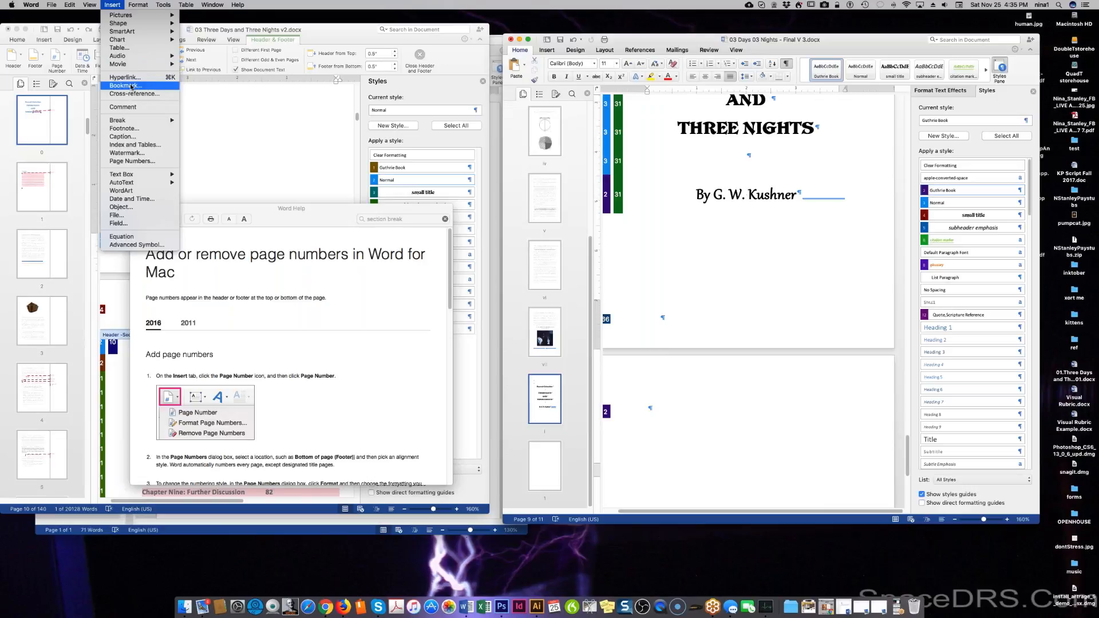
Insert a page break after the author line and delete the following section break.
{"action": "mouse_move", "coordinate": [142, 124]}
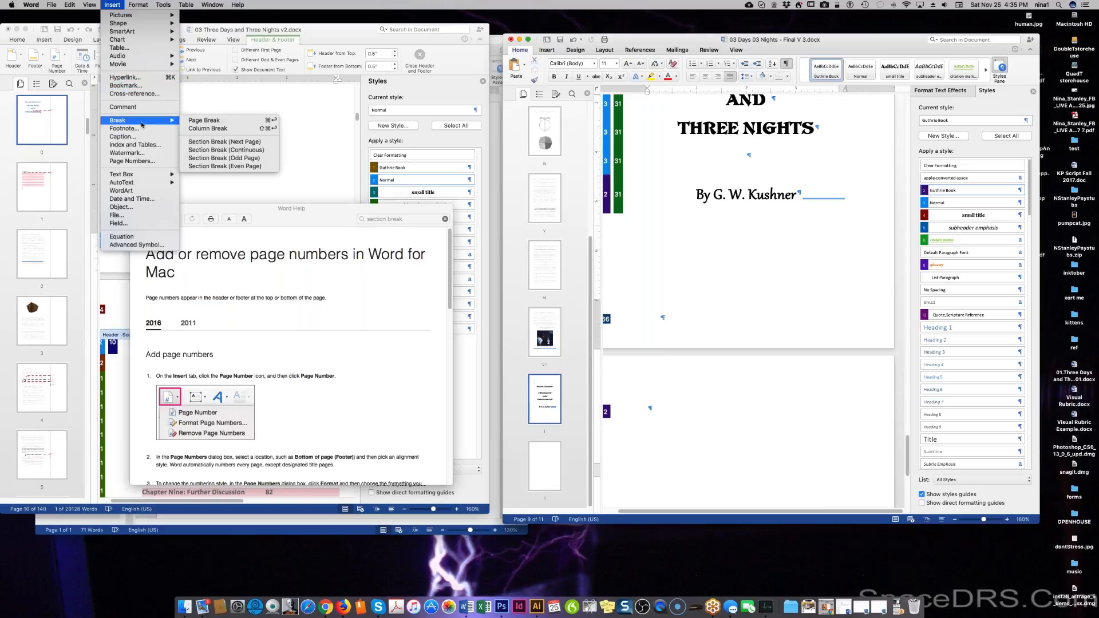
{"action": "left_click", "coordinate": [194, 123]}
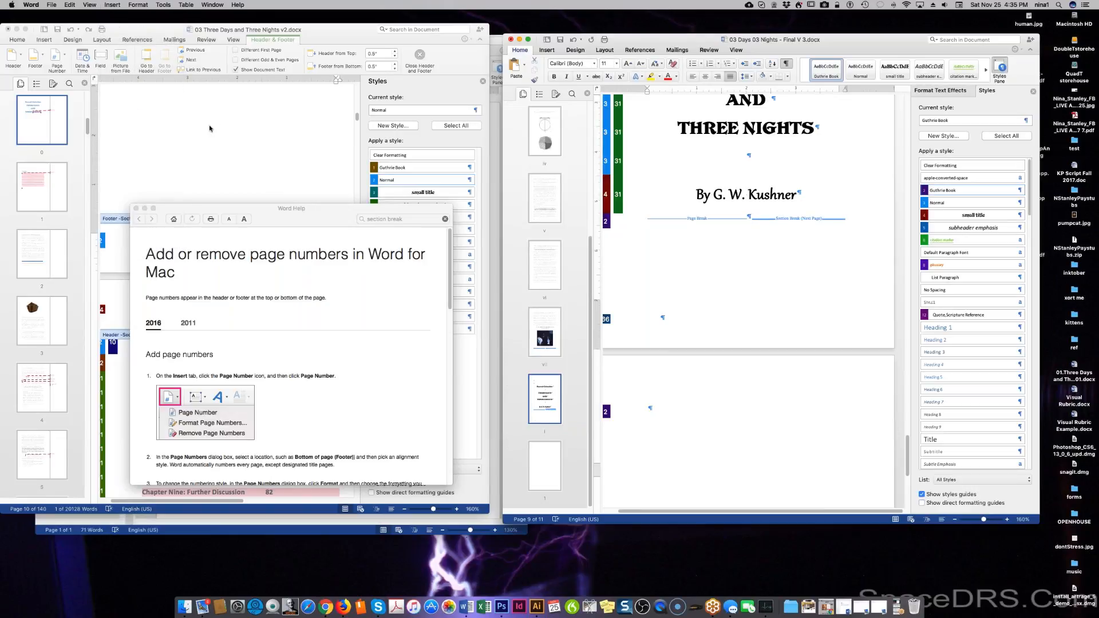
{"action": "key", "text": "Delete"}
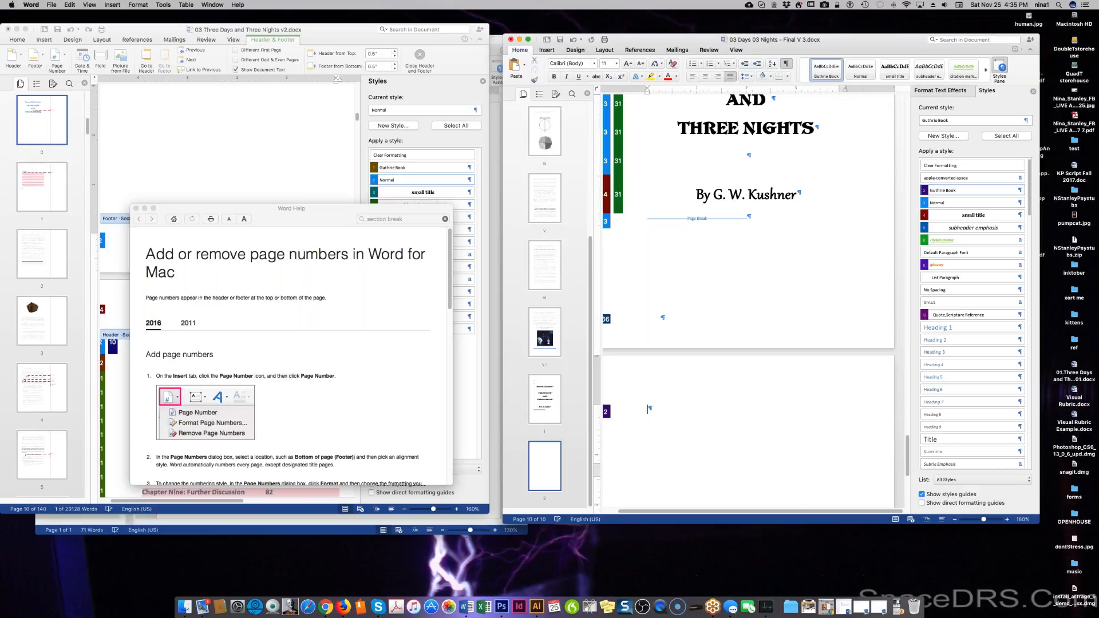
{"action": "scroll", "coordinate": [811, 276], "scroll_direction": "down", "scroll_amount": 5}
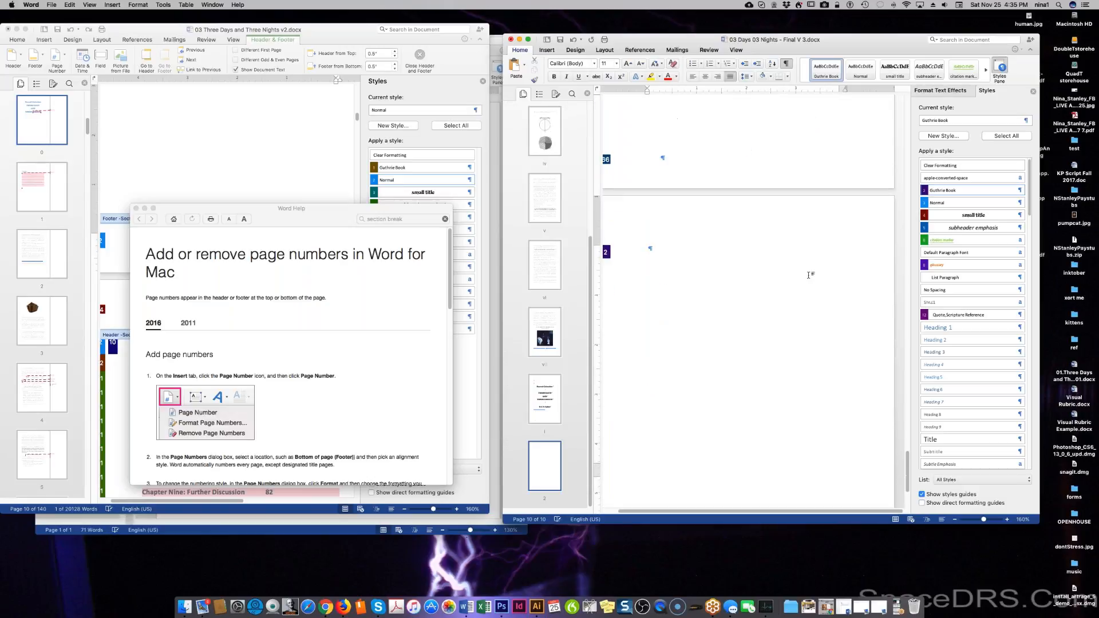
Add a blank page from the Insert tab, bringing the document to 11 pages.
{"action": "left_click", "coordinate": [114, 5]}
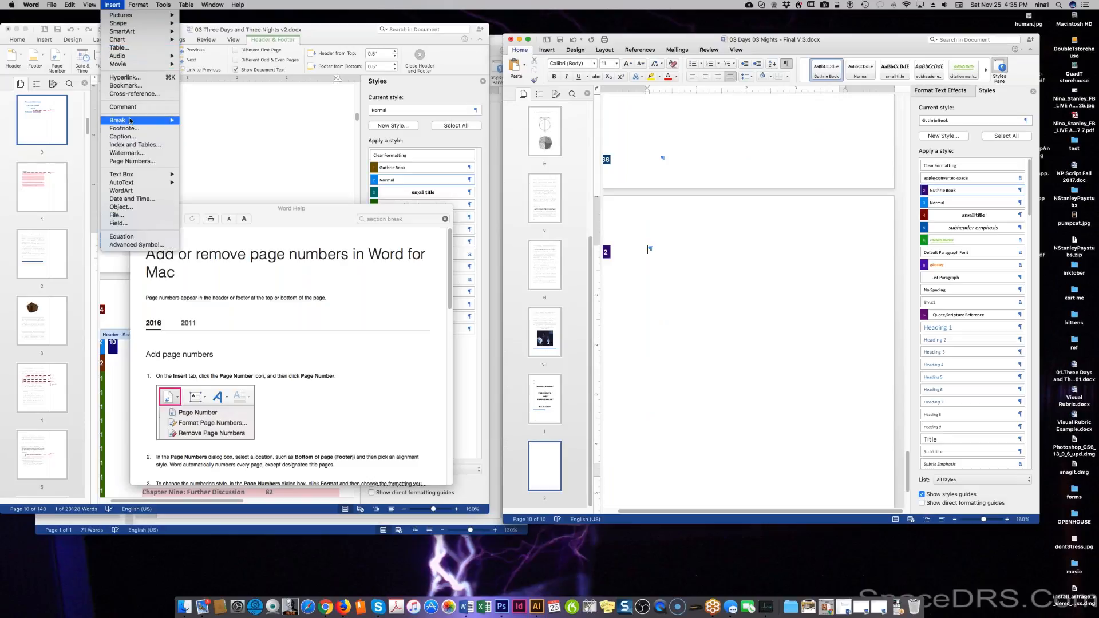
{"action": "mouse_move", "coordinate": [131, 120]}
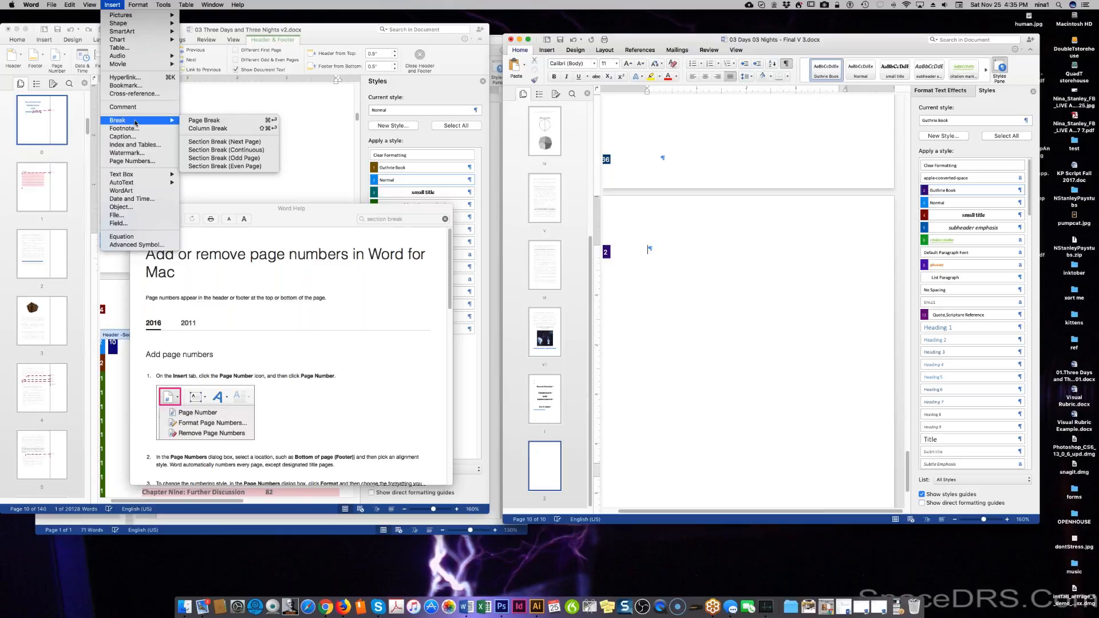
{"action": "left_click", "coordinate": [547, 54]}
{"action": "left_click", "coordinate": [548, 52]}
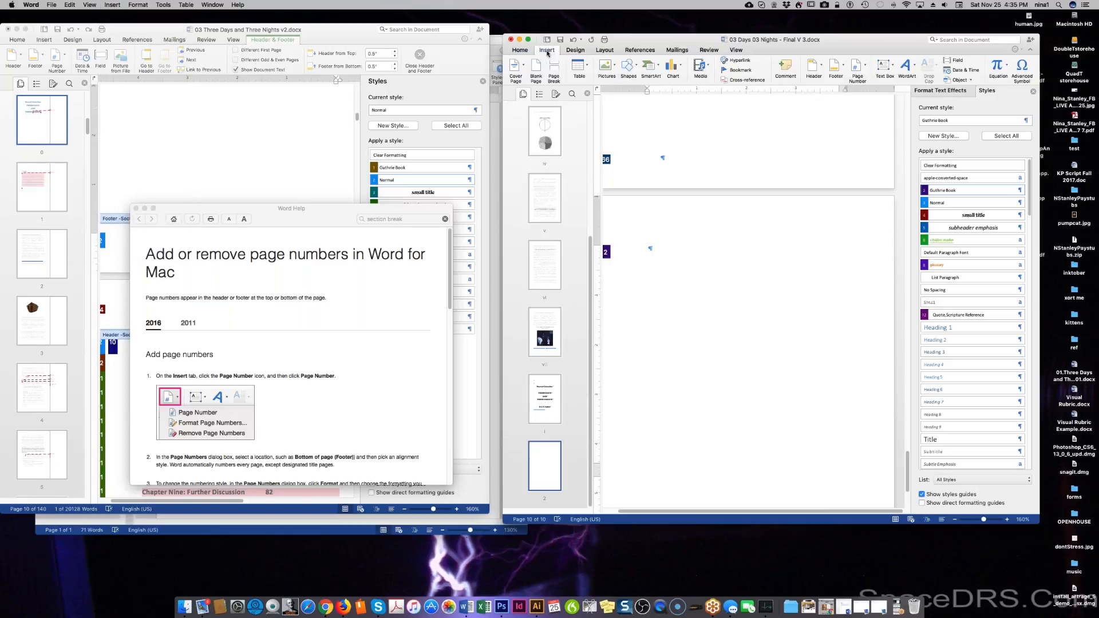
{"action": "left_click", "coordinate": [536, 68]}
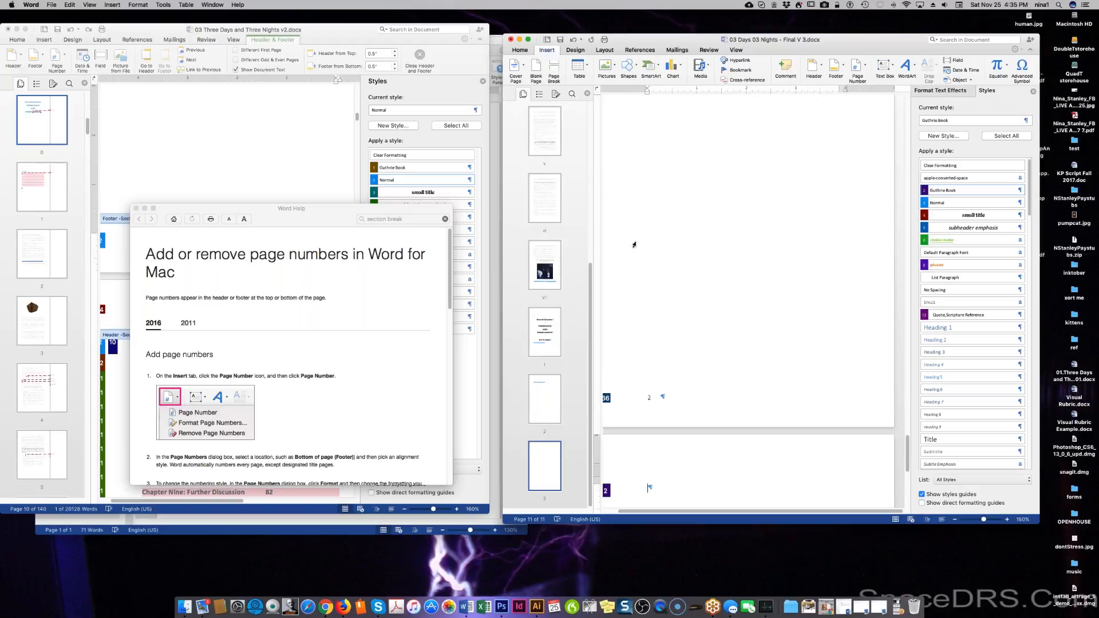
Open the footer for editing and dismiss the page-number Frame dialog without changes.
{"action": "scroll", "coordinate": [634, 244], "scroll_direction": "down", "scroll_amount": 5}
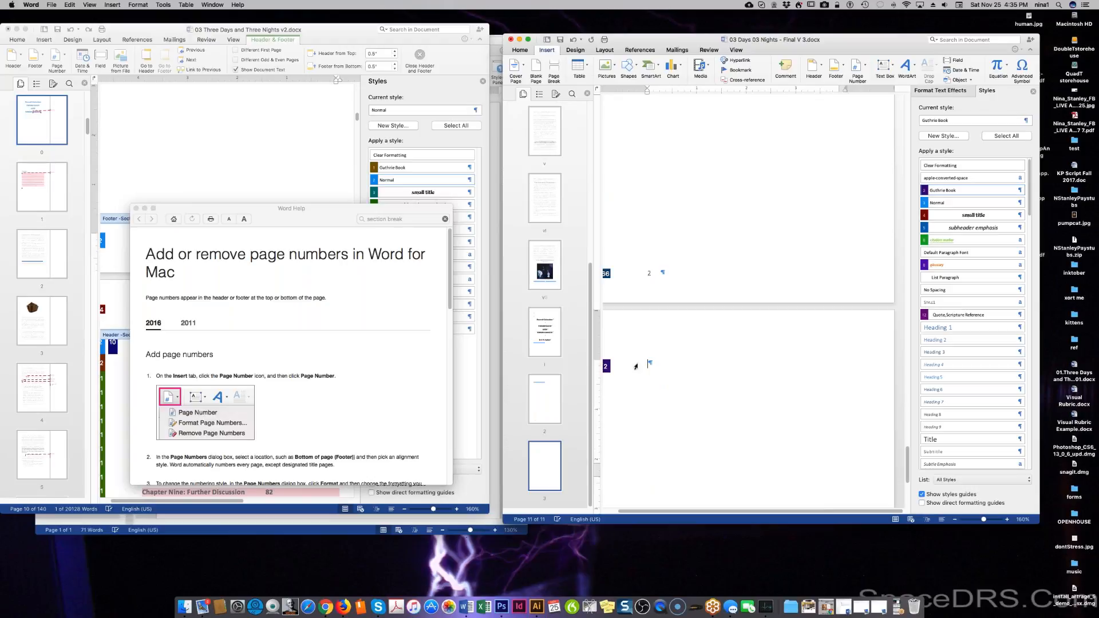
{"action": "scroll", "coordinate": [695, 343], "scroll_direction": "down", "scroll_amount": 1}
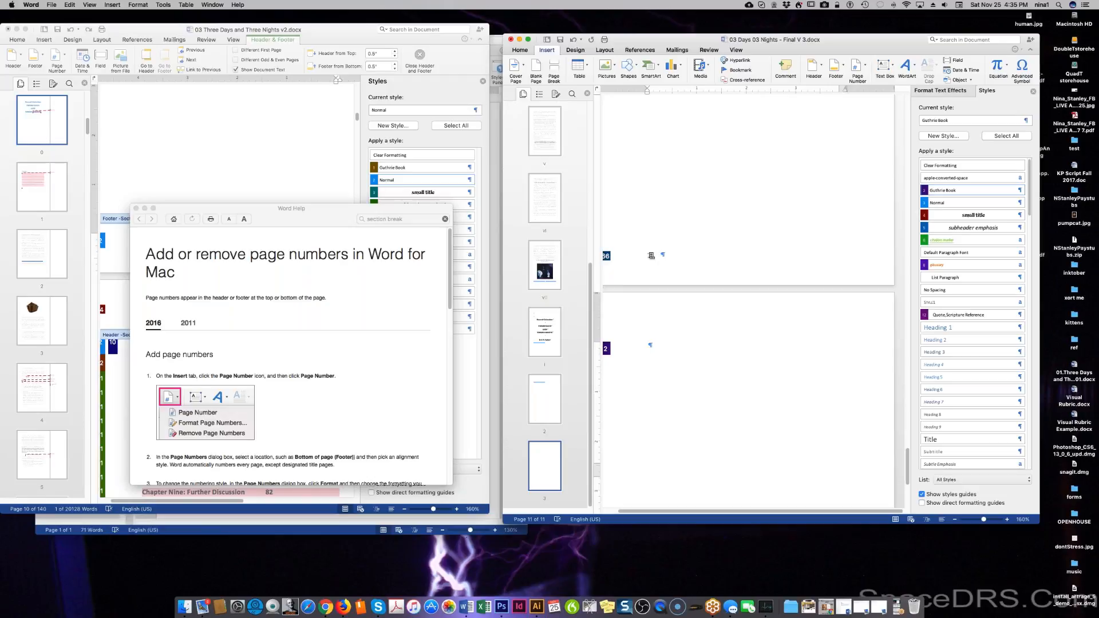
{"action": "double_click", "coordinate": [650, 255]}
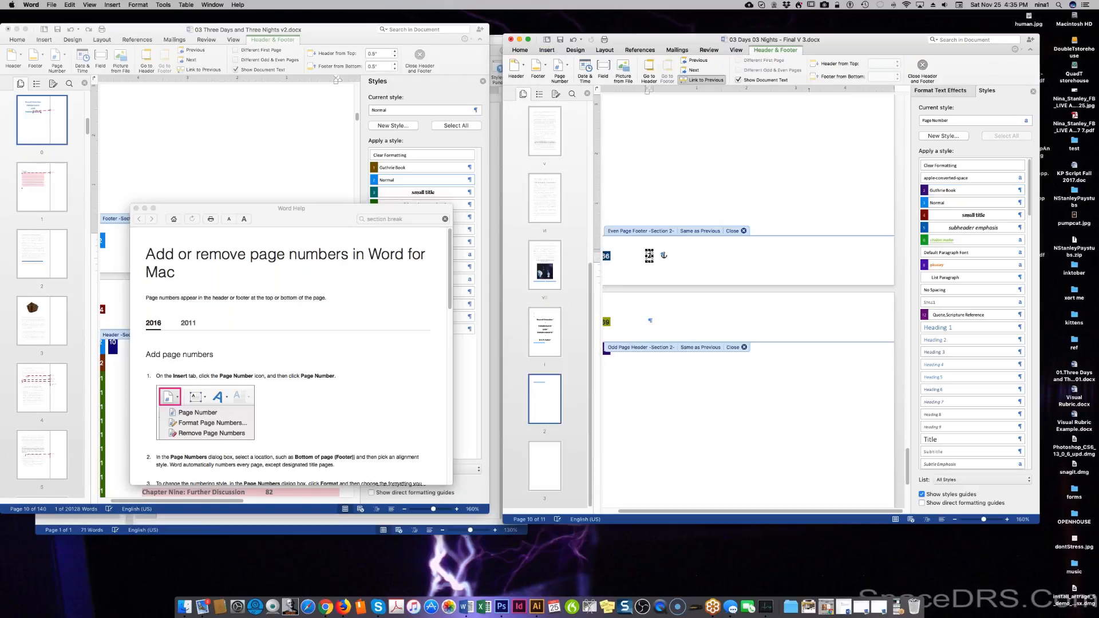
{"action": "key", "text": "Delete"}
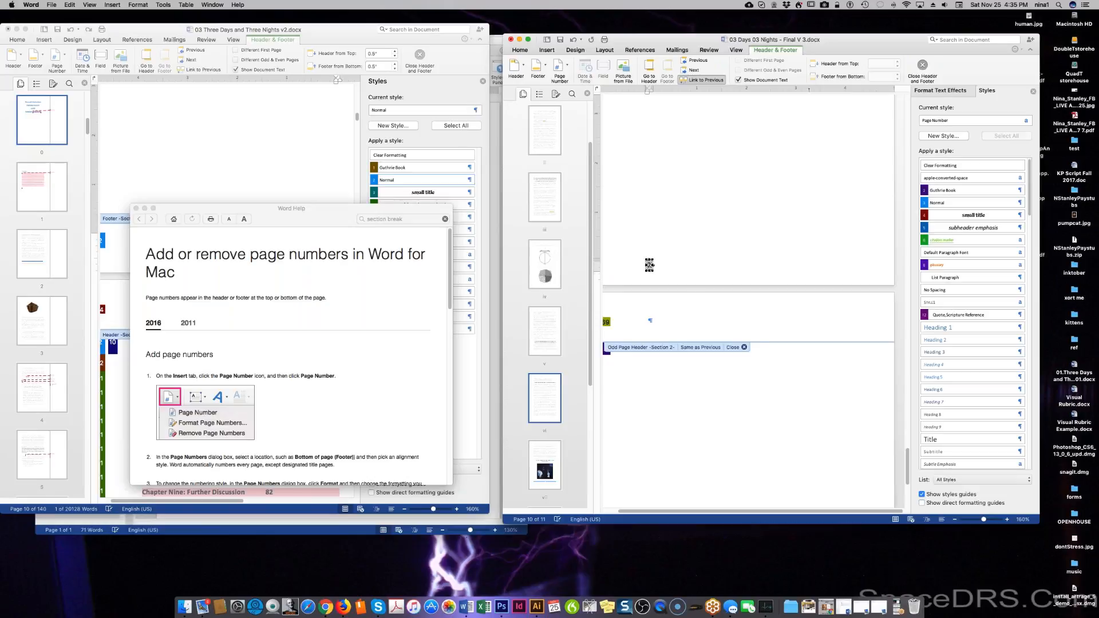
{"action": "double_click", "coordinate": [649, 264]}
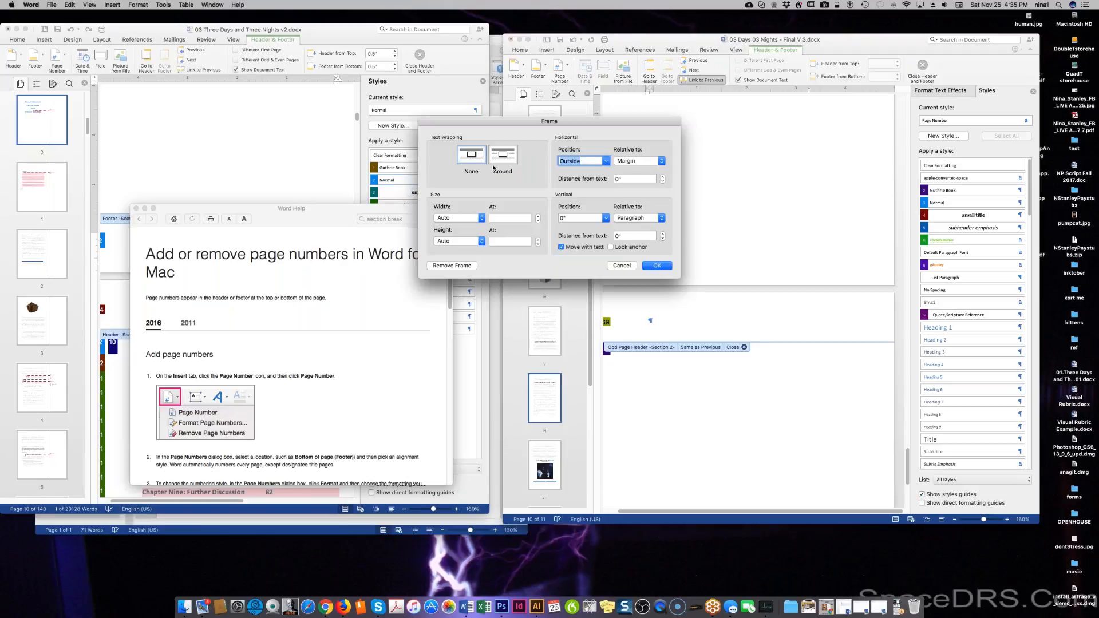
{"action": "left_click", "coordinate": [621, 265]}
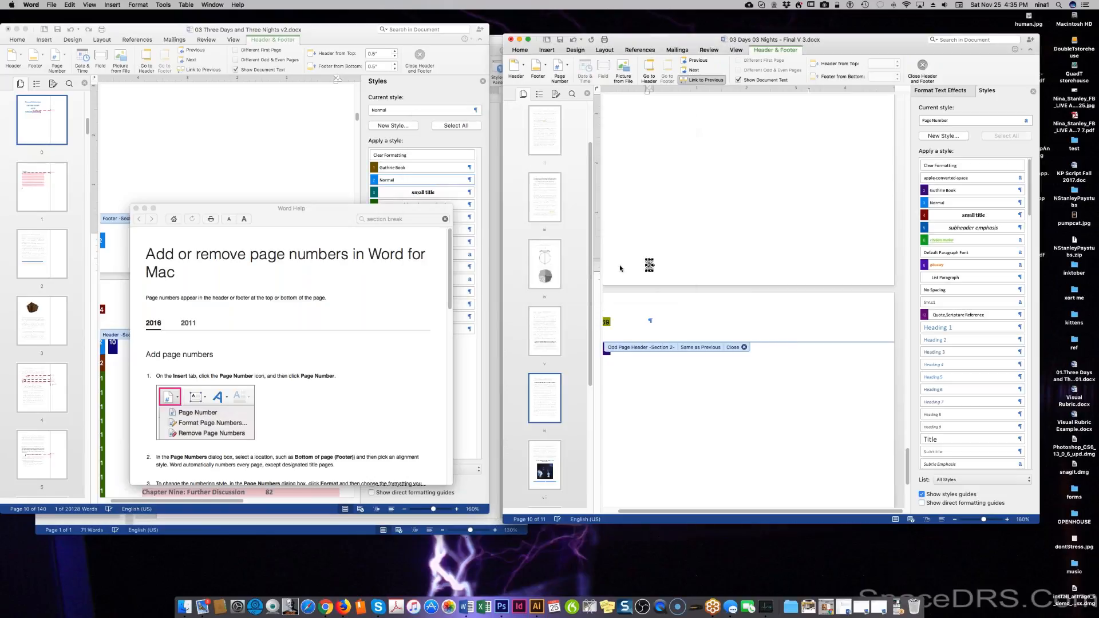
{"action": "left_click", "coordinate": [658, 269]}
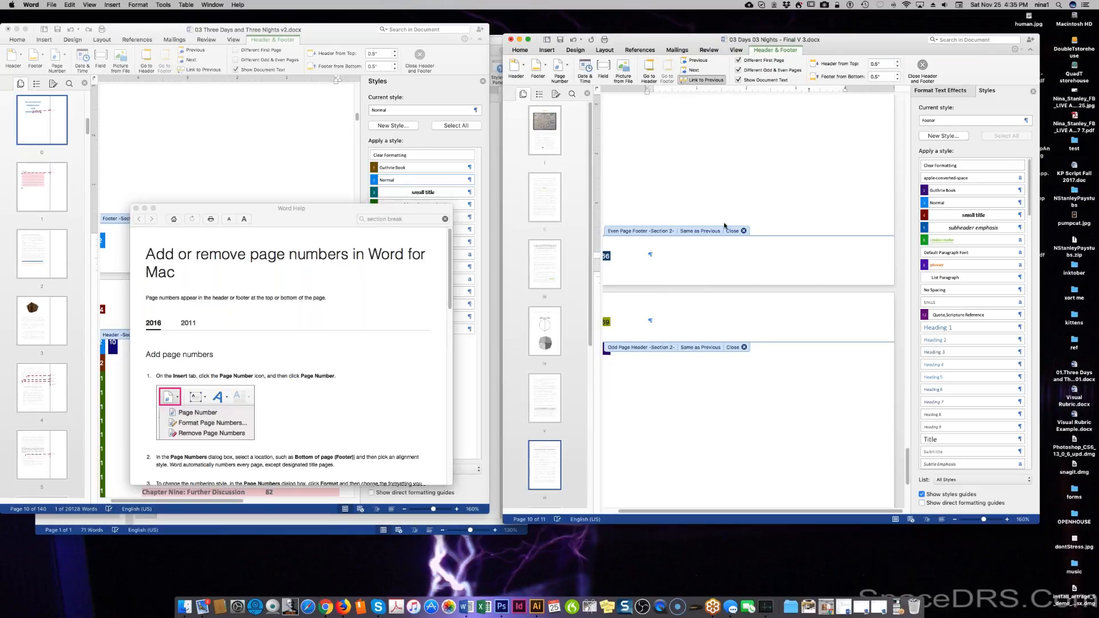
Scroll through the Section 2 headers and footers to the page 10 even-page footer.
{"action": "scroll", "coordinate": [746, 199], "scroll_direction": "up", "scroll_amount": 10}
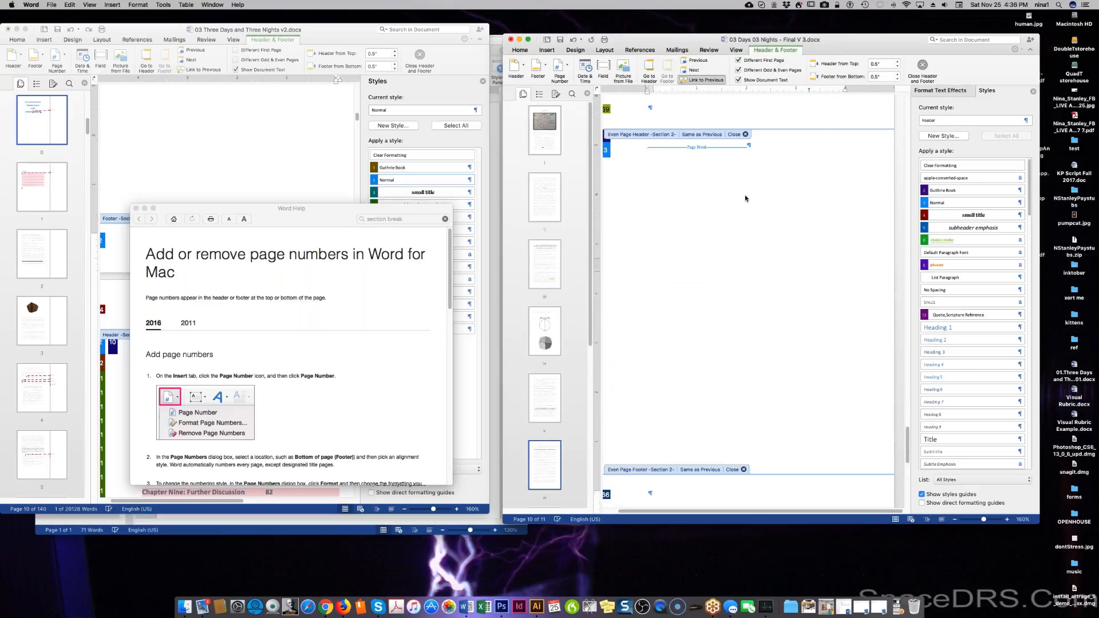
{"action": "scroll", "coordinate": [748, 204], "scroll_direction": "up", "scroll_amount": 10}
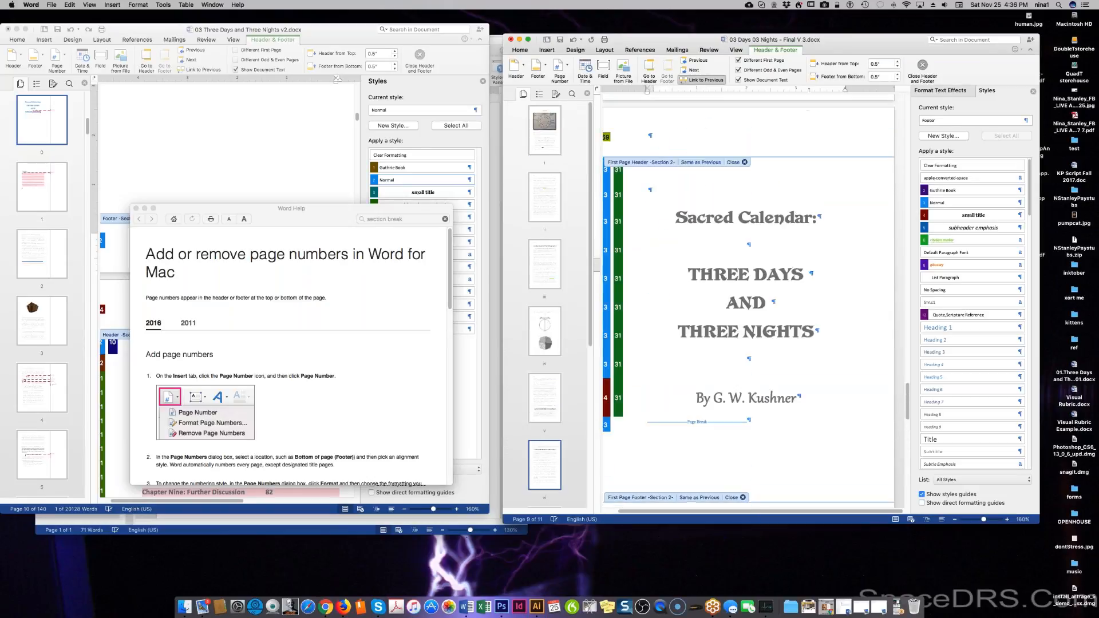
{"action": "scroll", "coordinate": [746, 198], "scroll_direction": "down", "scroll_amount": 6}
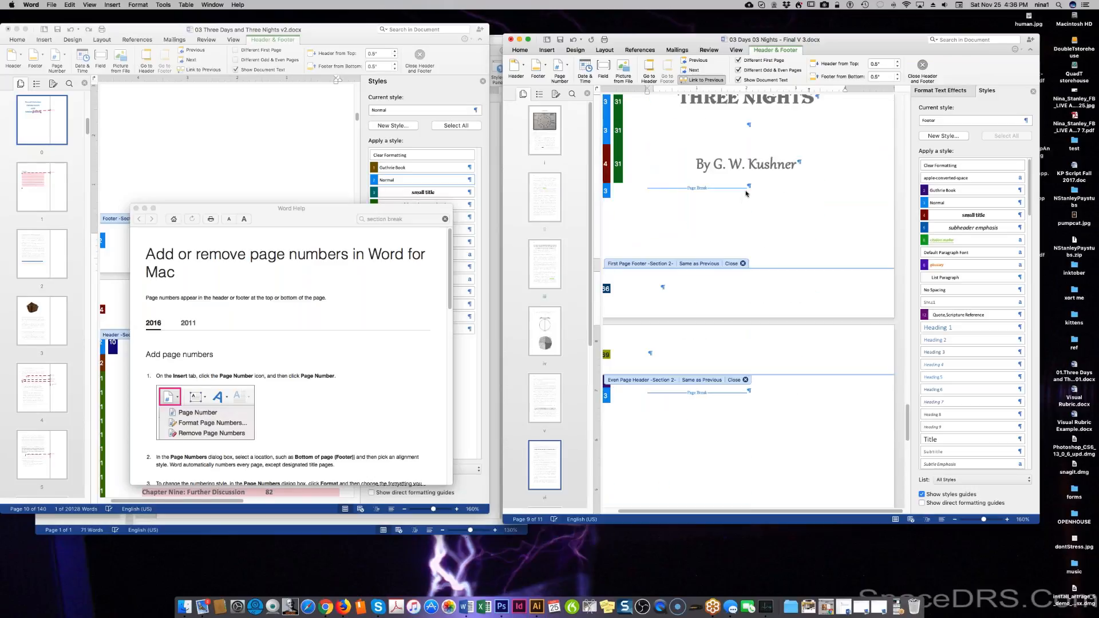
{"action": "scroll", "coordinate": [744, 189], "scroll_direction": "down", "scroll_amount": 6}
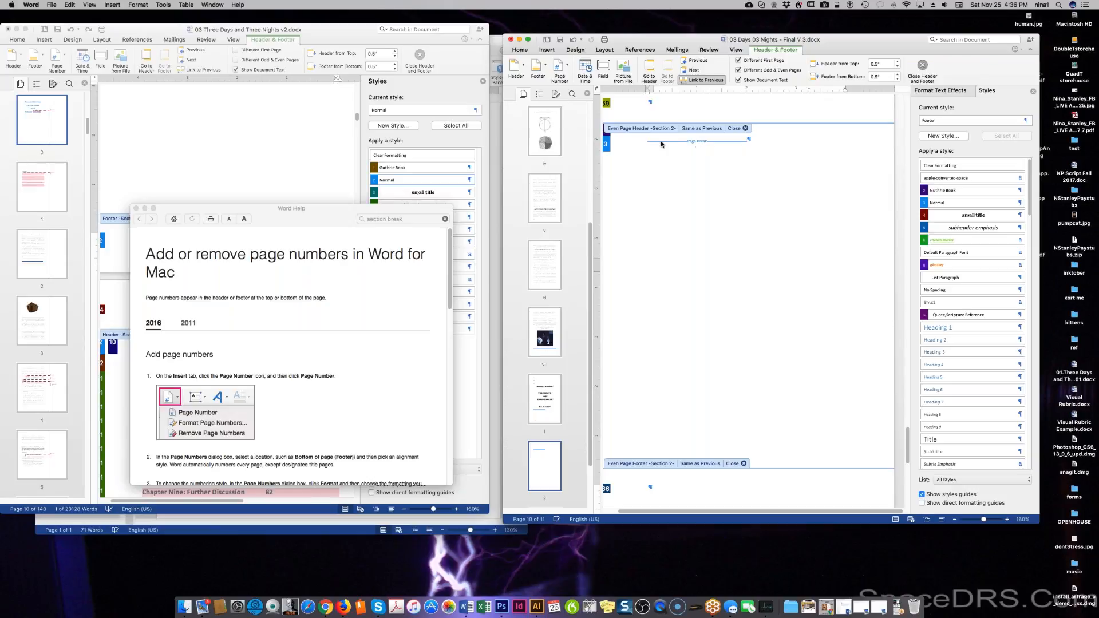
Delete the stray page breaks and empty paragraphs following the title page, leaving 9 pages.
{"action": "double_click", "coordinate": [647, 141]}
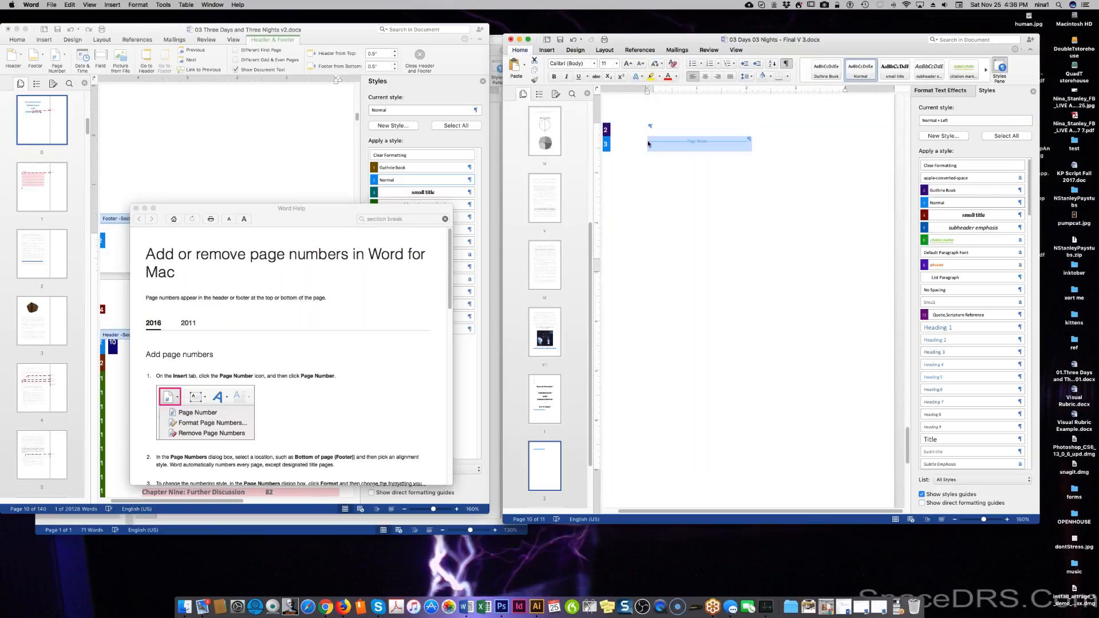
{"action": "key", "text": "Delete"}
{"action": "key", "text": "BackSpace"}
{"action": "key", "text": "BackSpace"}
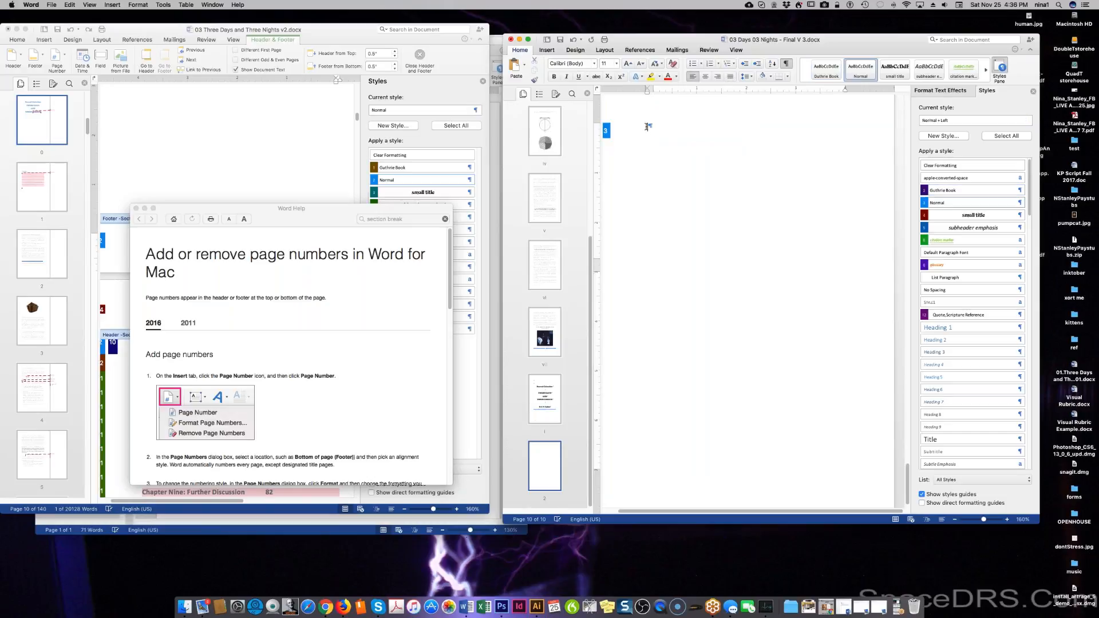
{"action": "scroll", "coordinate": [665, 188], "scroll_direction": "up", "scroll_amount": 10}
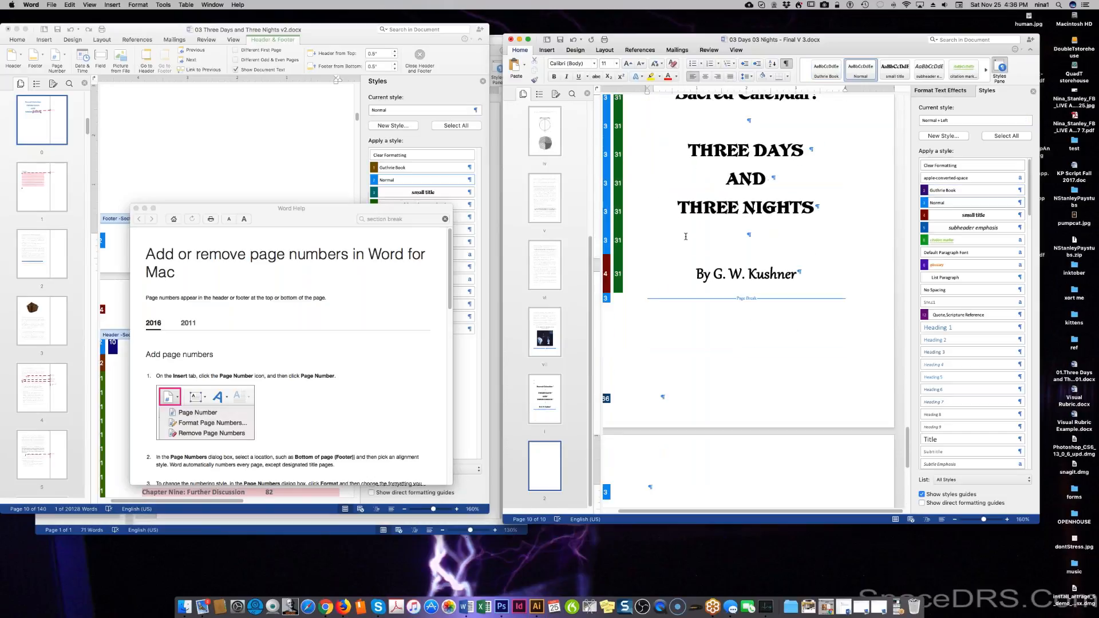
{"action": "key", "text": "BackSpace"}
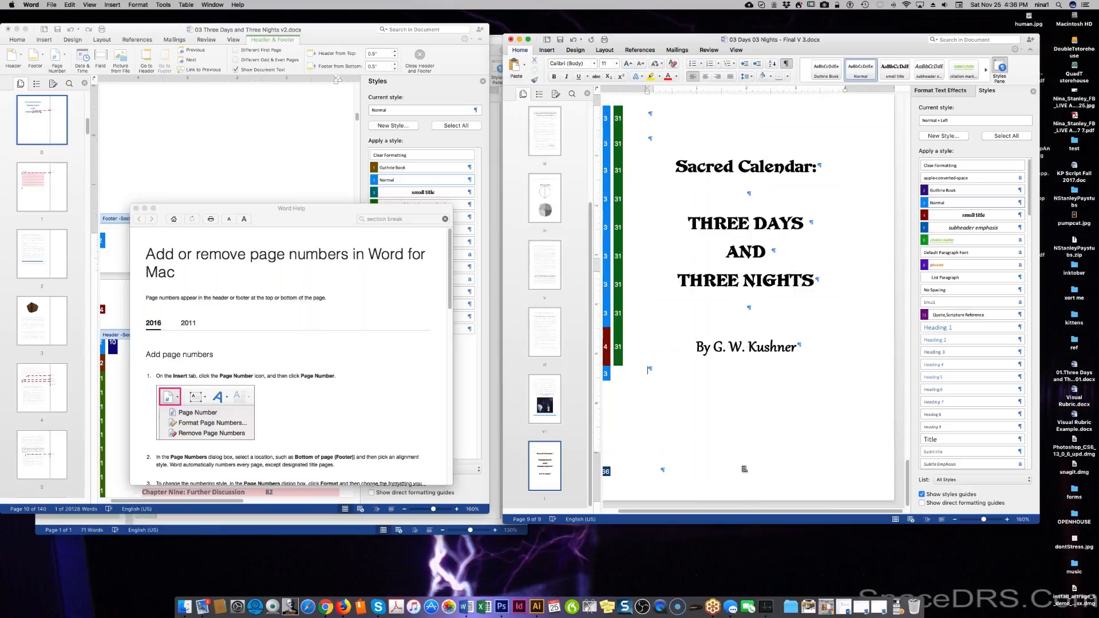
{"action": "scroll", "coordinate": [743, 447], "scroll_direction": "down", "scroll_amount": 1}
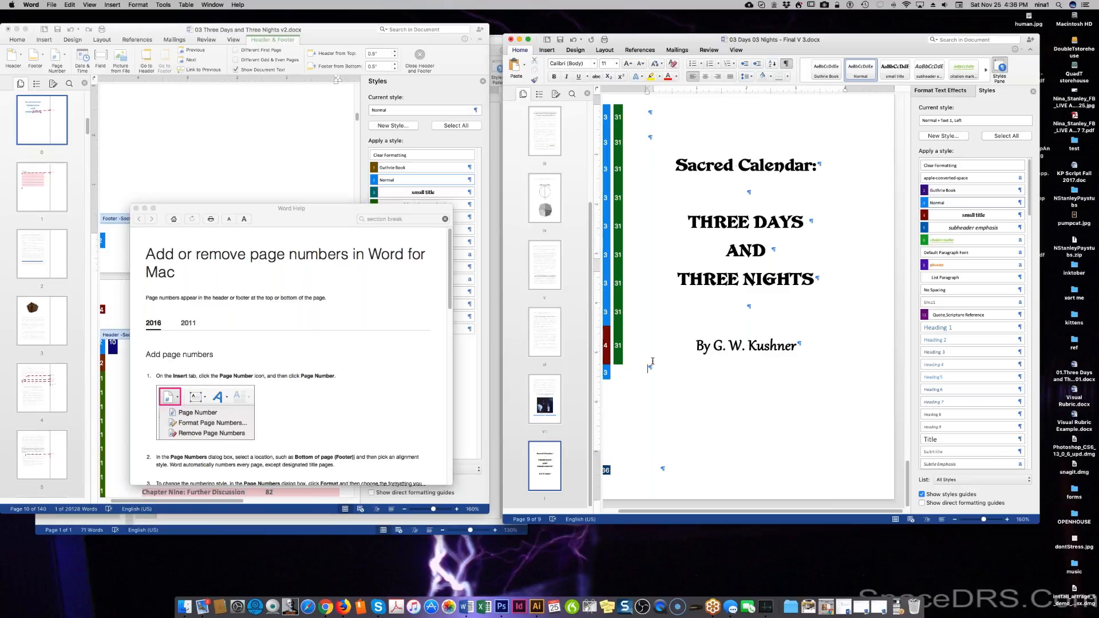
Insert two blank pages after the title page, bringing the book to 11 pages.
{"action": "left_click", "coordinate": [115, 6]}
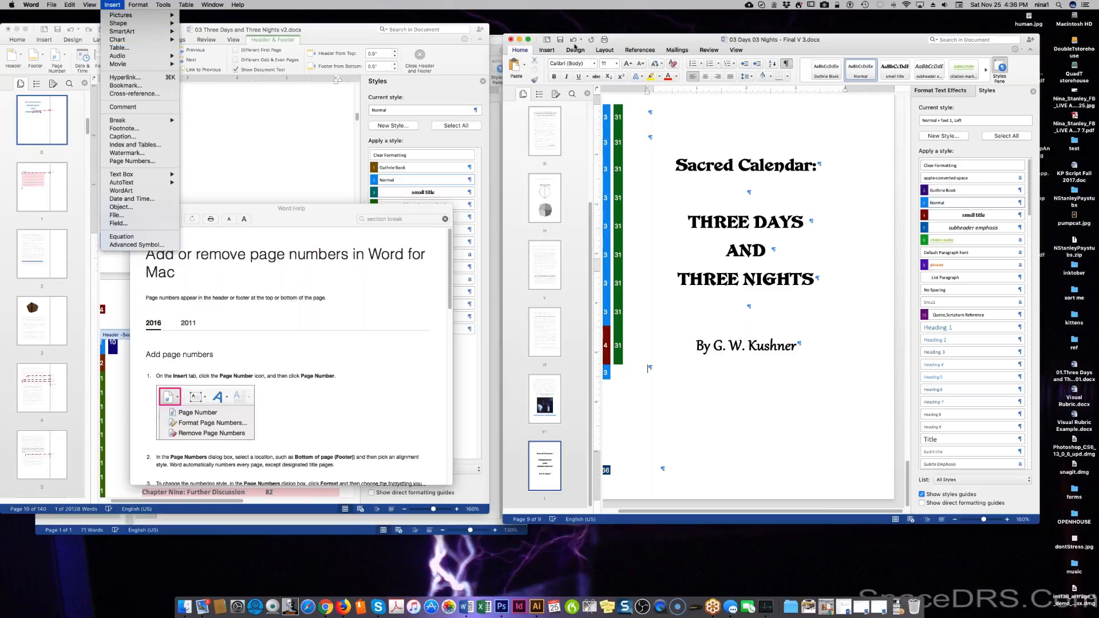
{"action": "left_click", "coordinate": [541, 50]}
{"action": "left_click", "coordinate": [544, 50]}
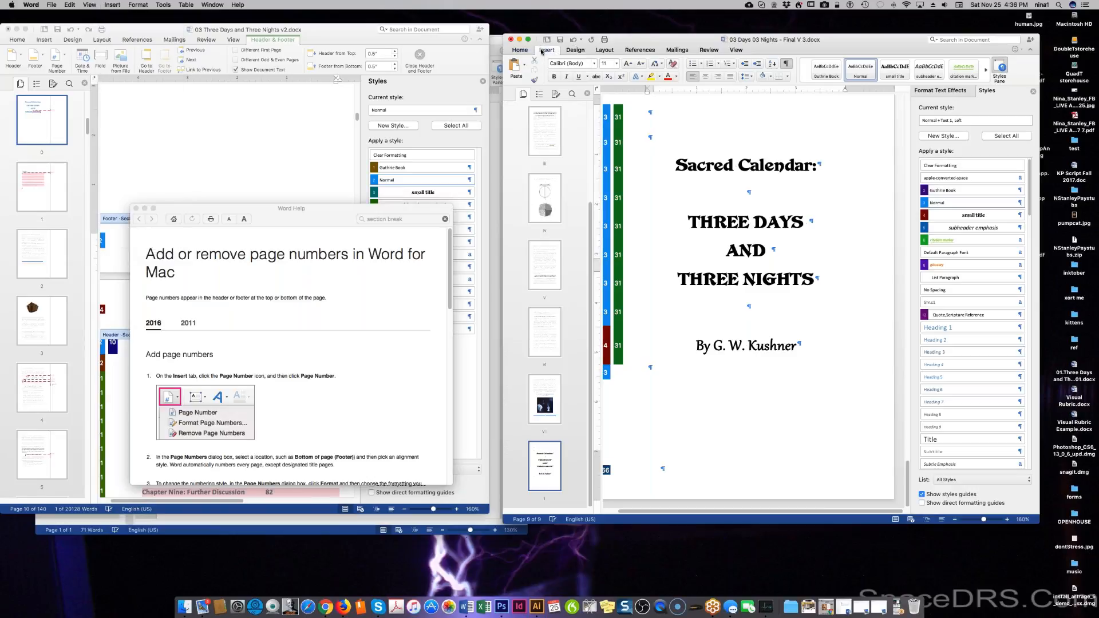
{"action": "left_click", "coordinate": [535, 71]}
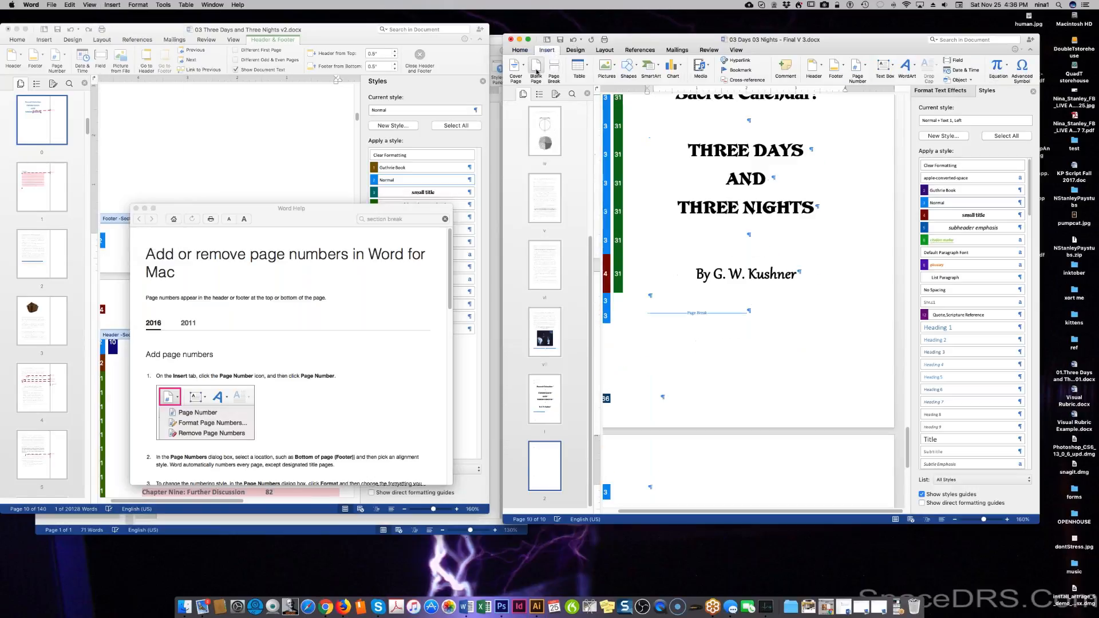
{"action": "scroll", "coordinate": [749, 298], "scroll_direction": "down", "scroll_amount": 3}
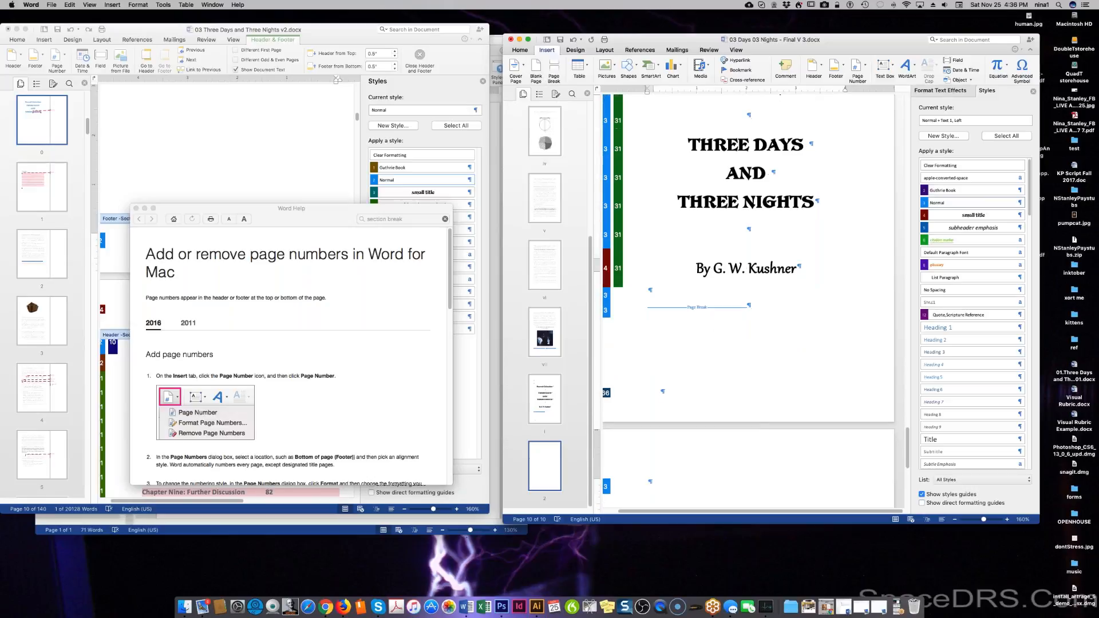
{"action": "scroll", "coordinate": [748, 298], "scroll_direction": "down", "scroll_amount": 1}
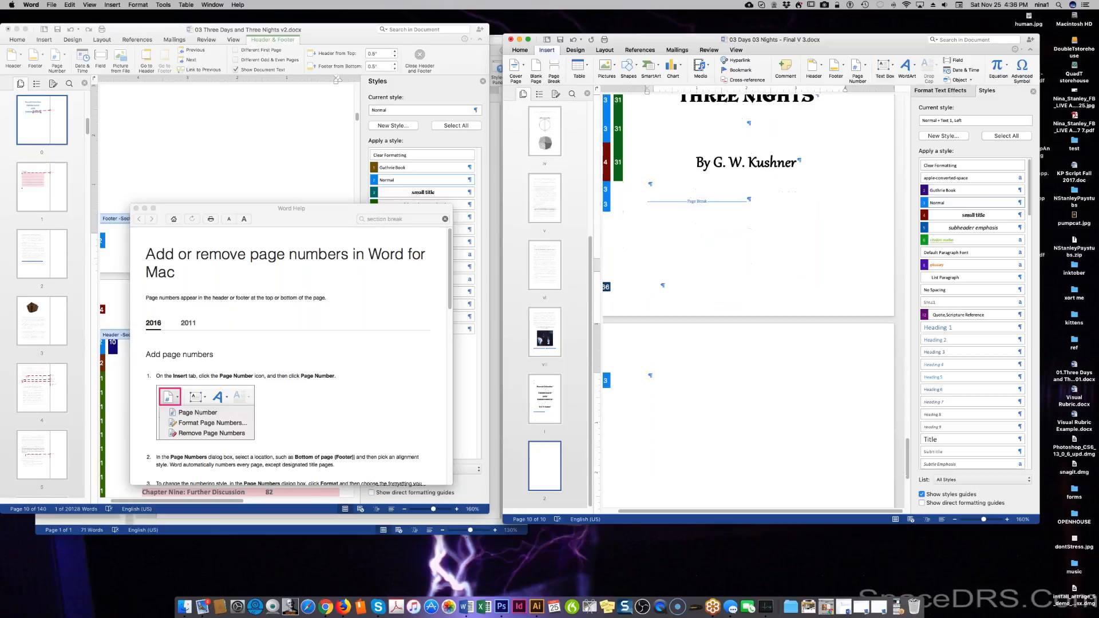
{"action": "scroll", "coordinate": [749, 297], "scroll_direction": "down", "scroll_amount": 8}
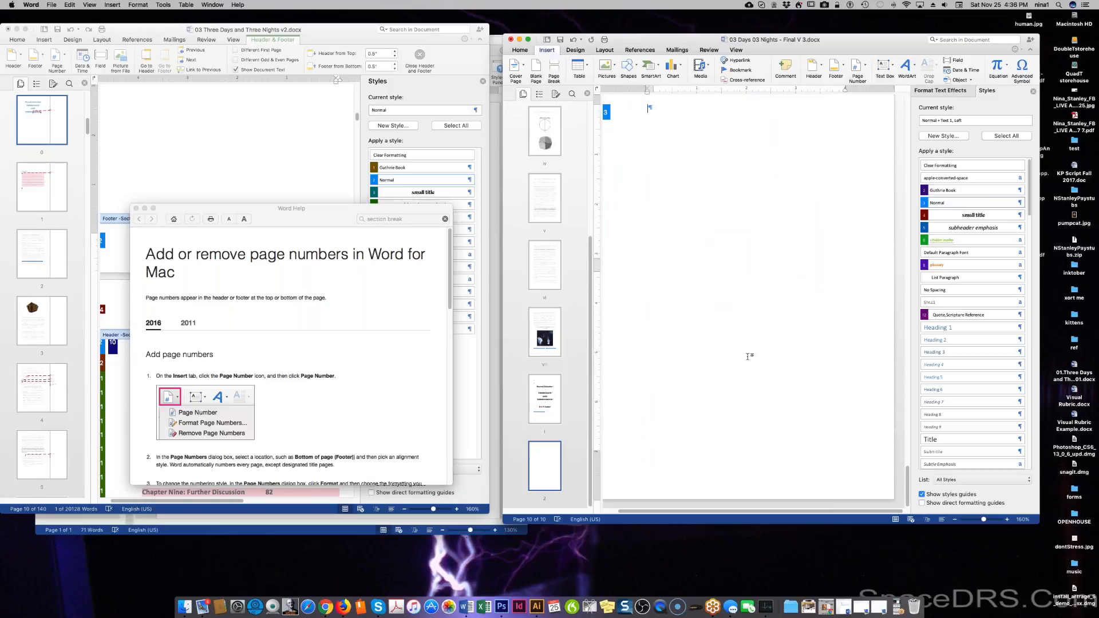
{"action": "left_click", "coordinate": [536, 66]}
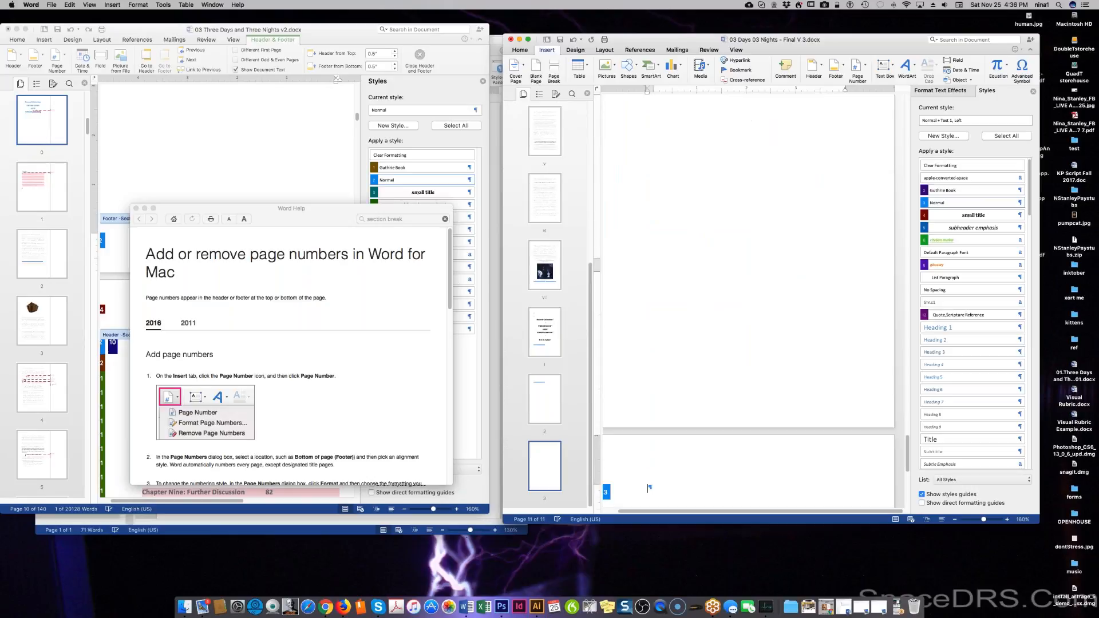
{"action": "scroll", "coordinate": [665, 299], "scroll_direction": "up", "scroll_amount": 10}
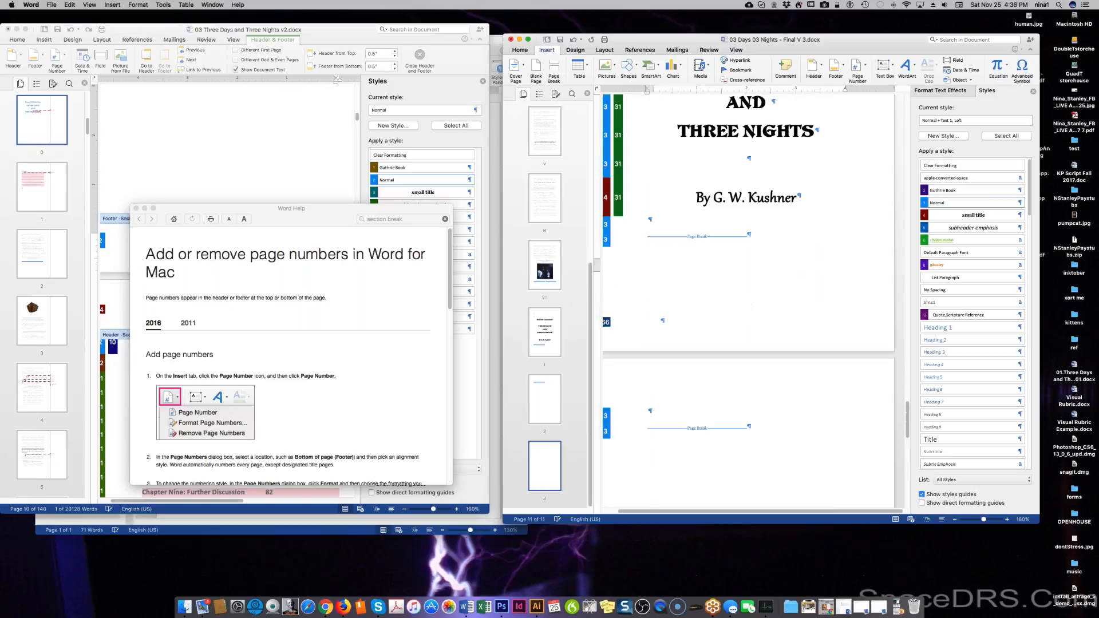
{"action": "scroll", "coordinate": [749, 298], "scroll_direction": "down", "scroll_amount": 8}
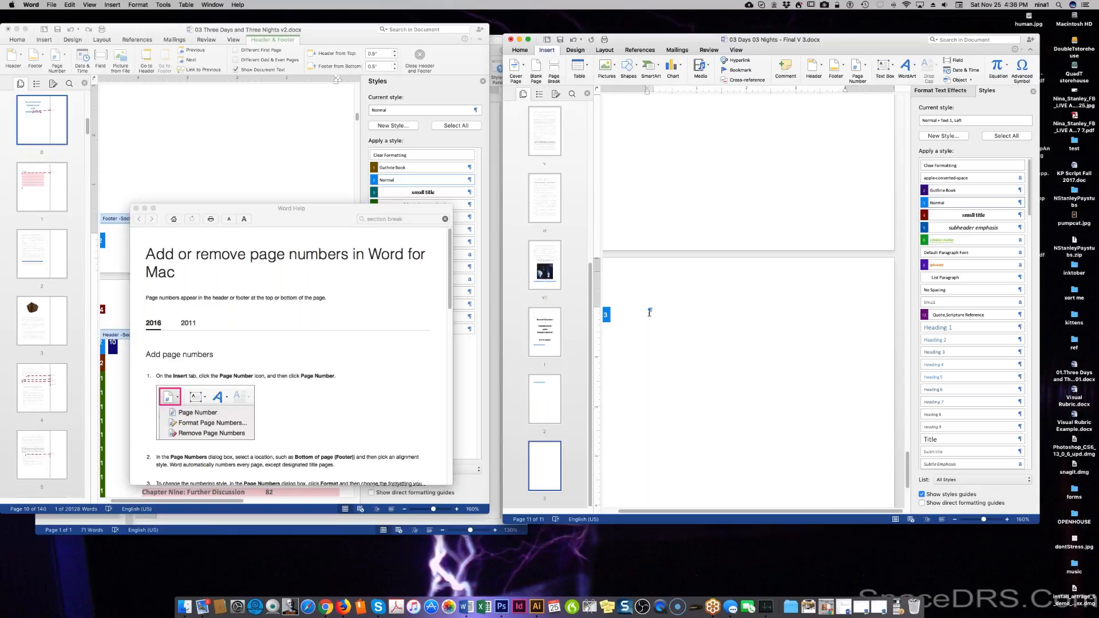
{"action": "left_click", "coordinate": [839, 66]}
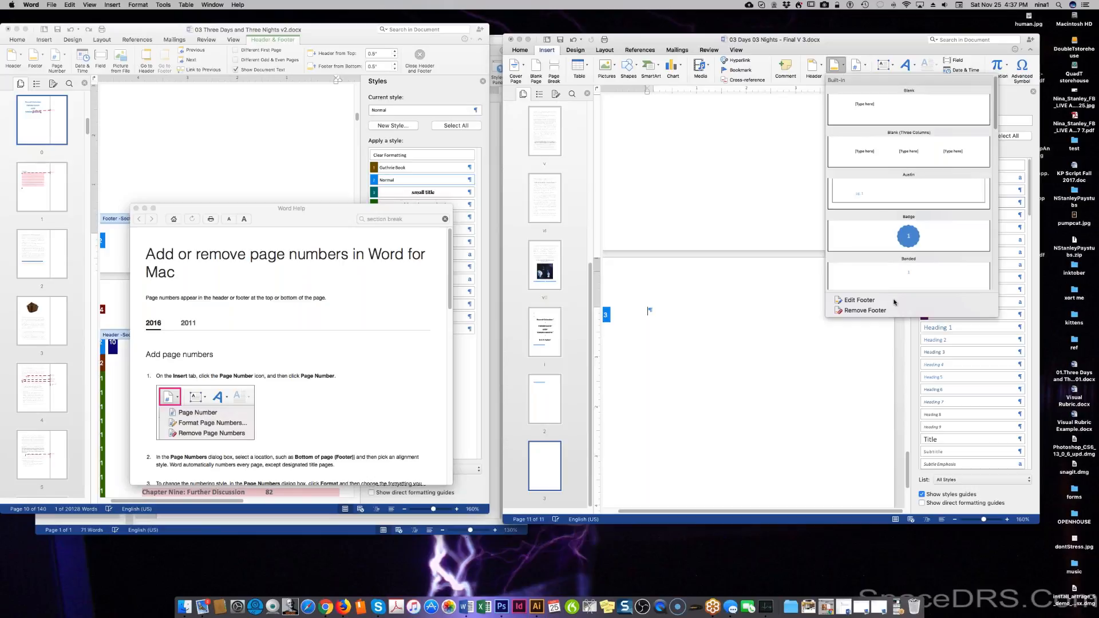
Format the page numbers to restart at 1.
{"action": "left_click", "coordinate": [857, 66]}
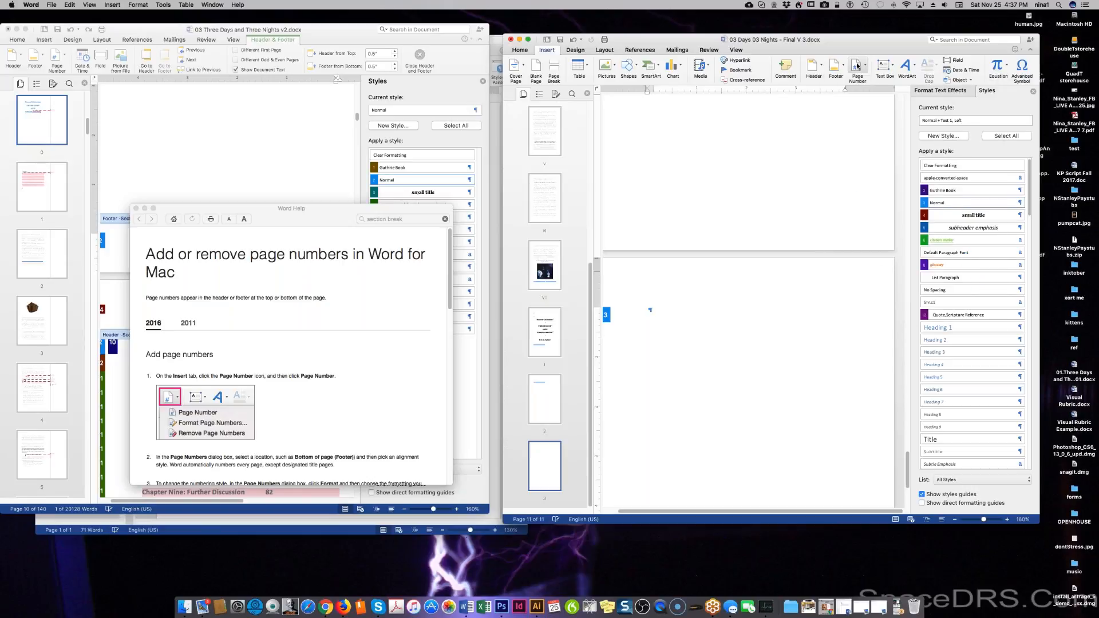
{"action": "left_click", "coordinate": [866, 67]}
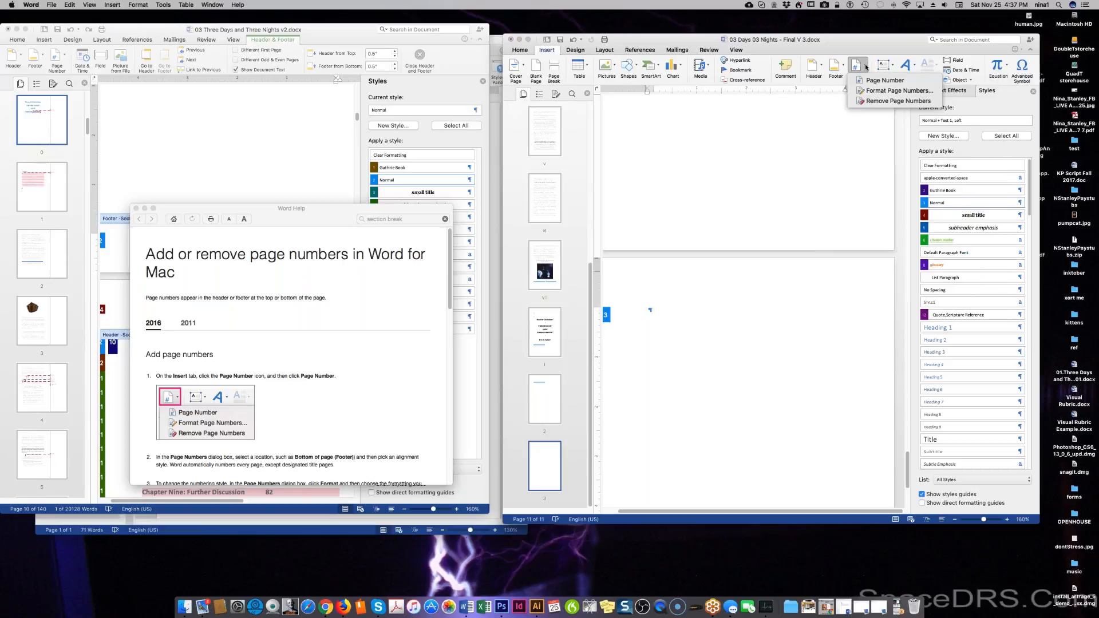
{"action": "left_click", "coordinate": [874, 91]}
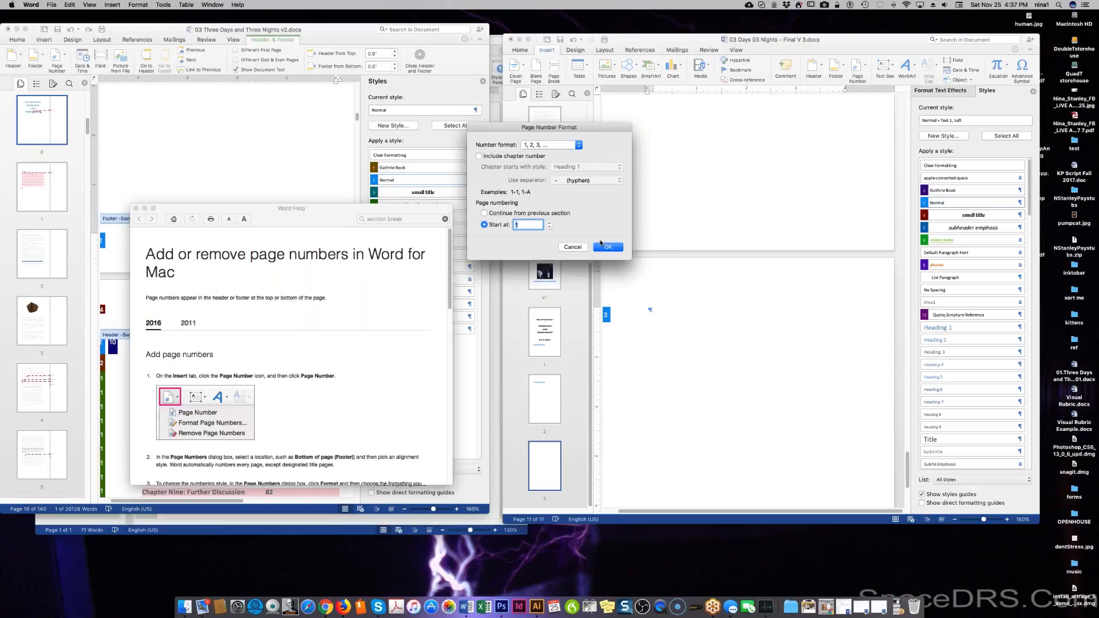
{"action": "left_click", "coordinate": [602, 247]}
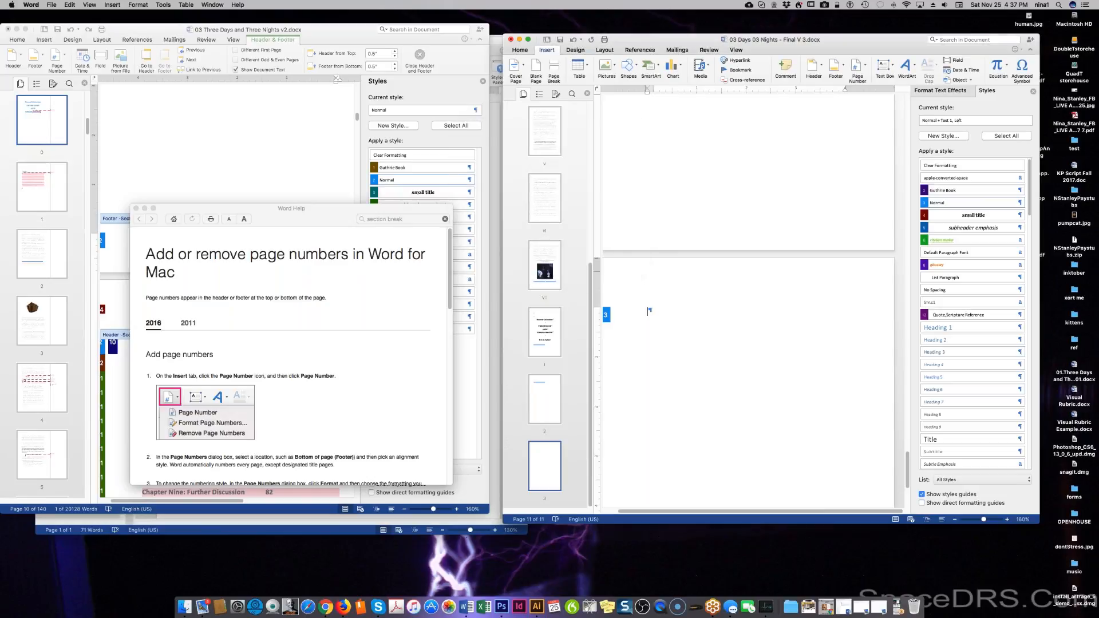
{"action": "left_click", "coordinate": [858, 70]}
{"action": "left_click", "coordinate": [893, 90]}
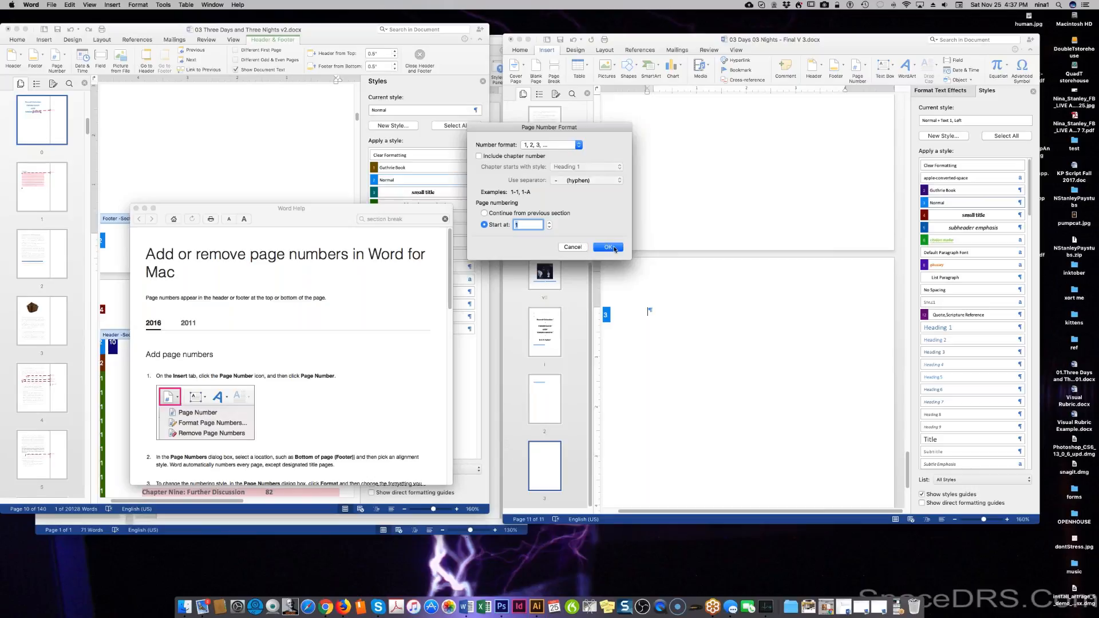
{"action": "left_click", "coordinate": [609, 247]}
Add page numbers at the bottom of the page, aligned to the outside edge.
{"action": "left_click", "coordinate": [856, 68]}
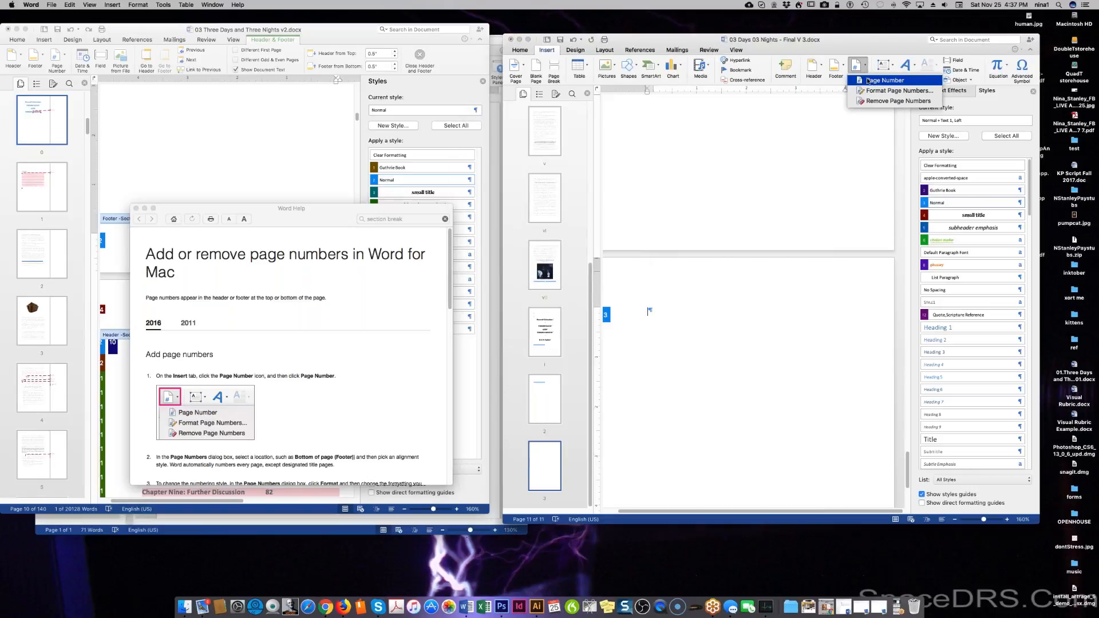
{"action": "left_click", "coordinate": [868, 81]}
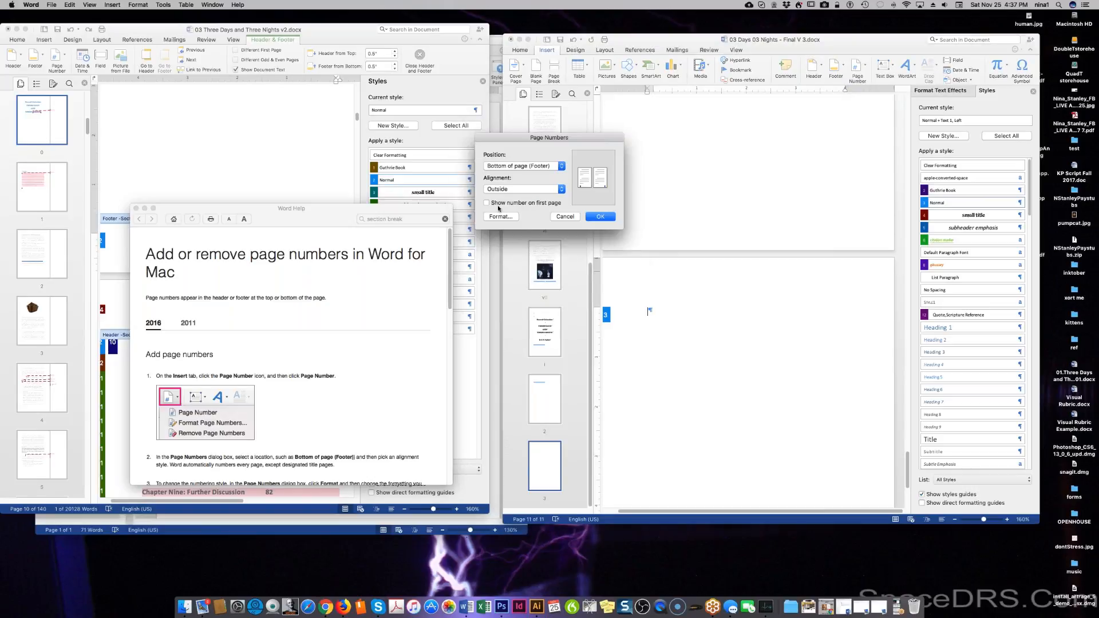
{"action": "left_click", "coordinate": [598, 219]}
{"action": "scroll", "coordinate": [741, 393], "scroll_direction": "up", "scroll_amount": 8}
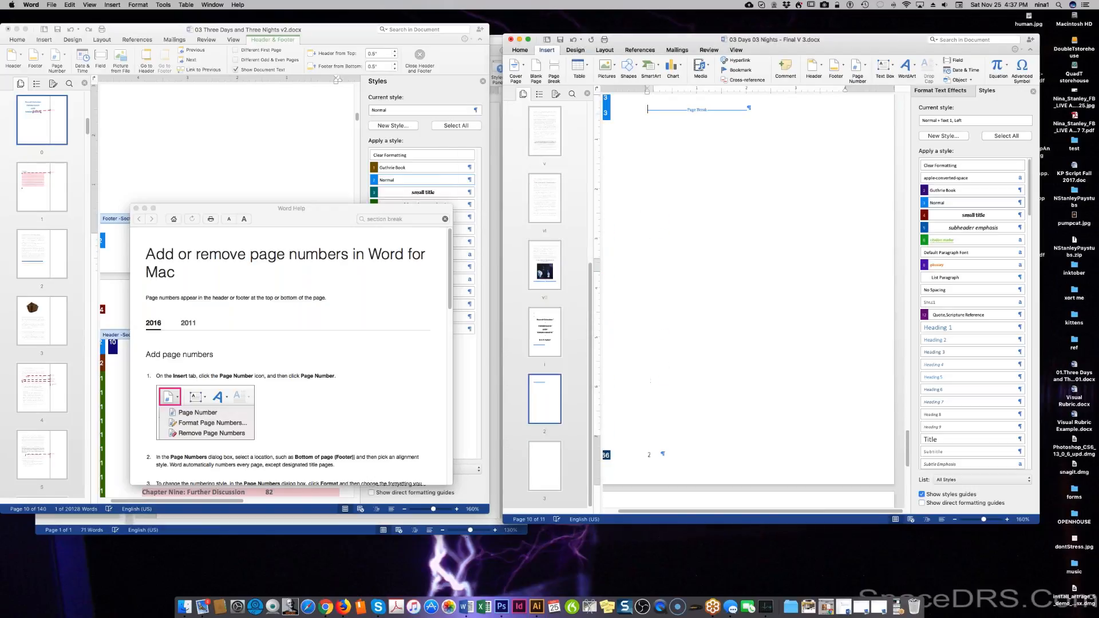
Replace the even-page footer's page number with a Blank footer placeholder.
{"action": "double_click", "coordinate": [643, 450]}
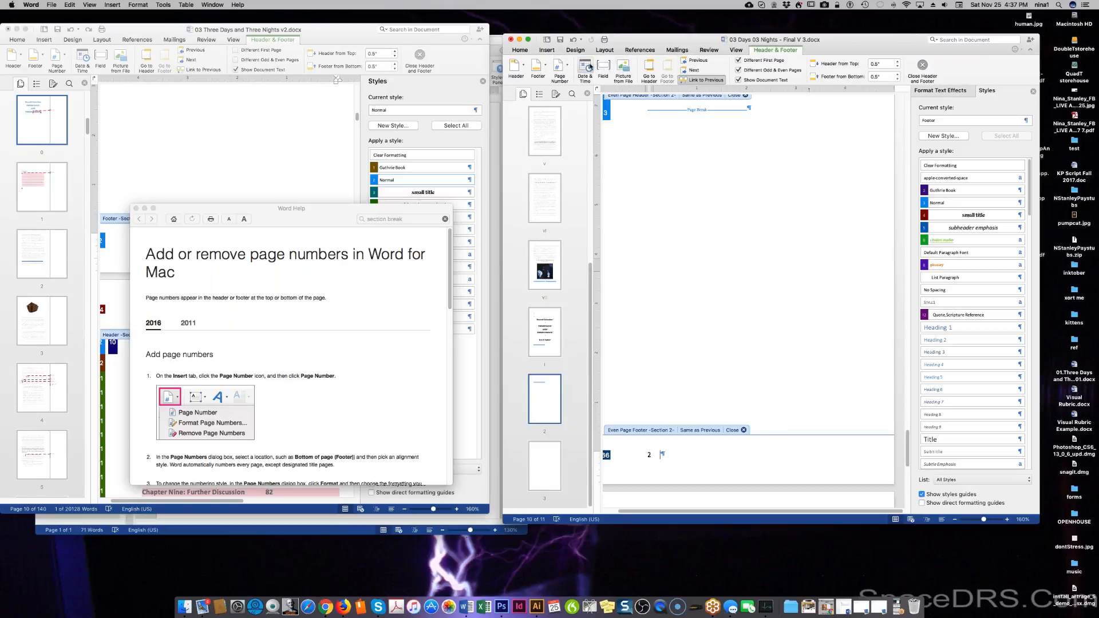
{"action": "left_click", "coordinate": [538, 66]}
{"action": "left_click", "coordinate": [564, 310]}
{"action": "left_click_drag", "start_coordinate": [657, 454], "coordinate": [633, 461]}
{"action": "left_click", "coordinate": [545, 67]}
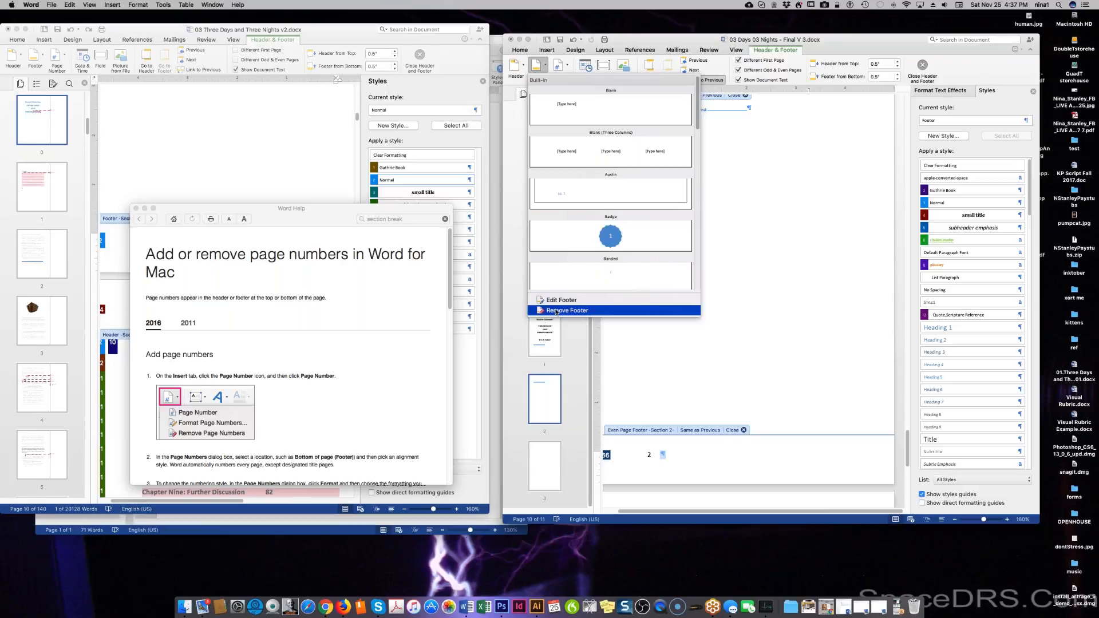
{"action": "left_click", "coordinate": [615, 110]}
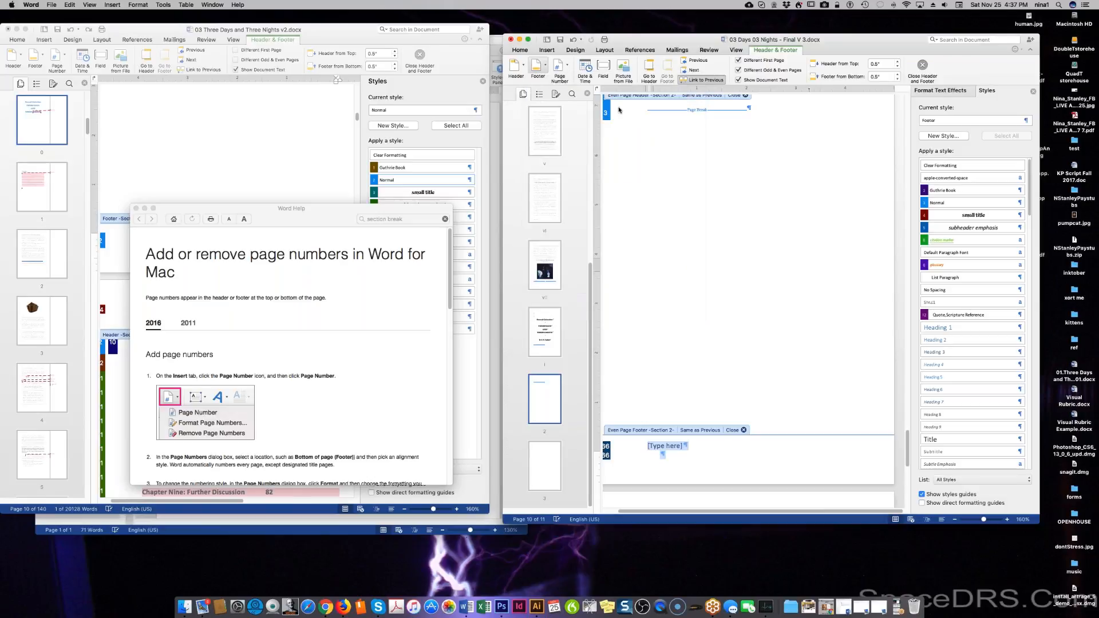
Cancel the Document layout dialog, try Remove Footer again, and close the footer bar.
{"action": "left_click", "coordinate": [636, 463]}
{"action": "double_click", "coordinate": [635, 463]}
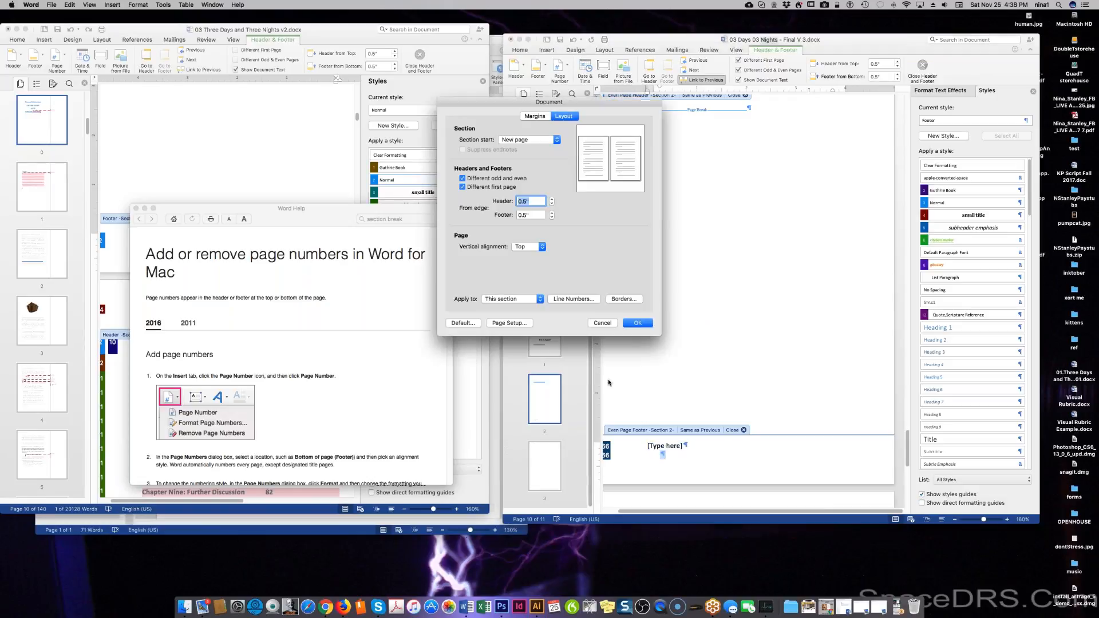
{"action": "left_click", "coordinate": [602, 323]}
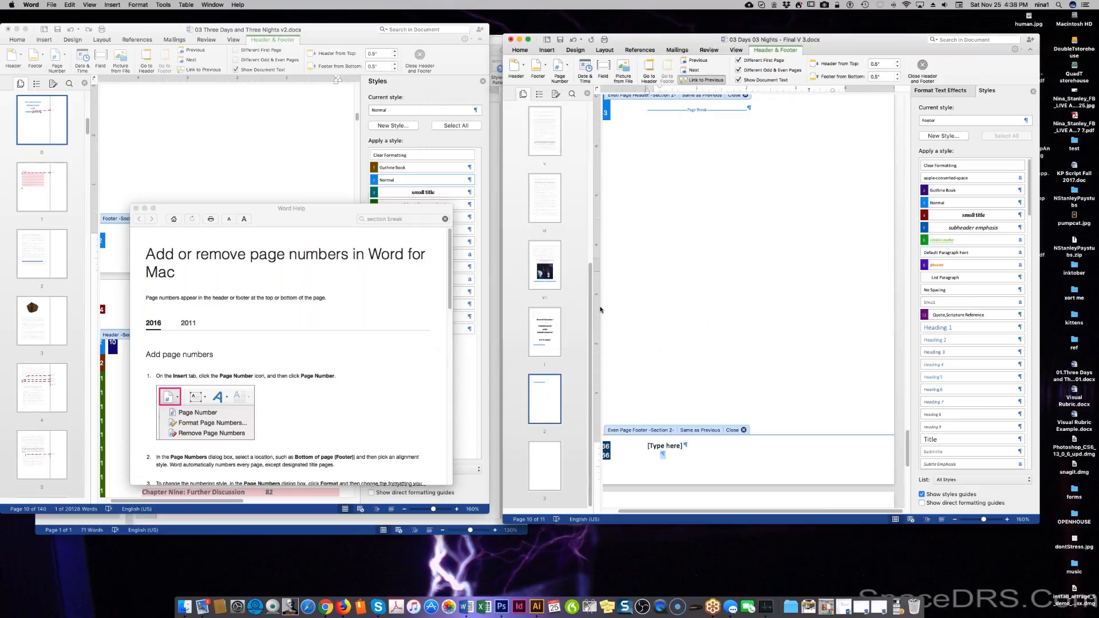
{"action": "left_click", "coordinate": [545, 68]}
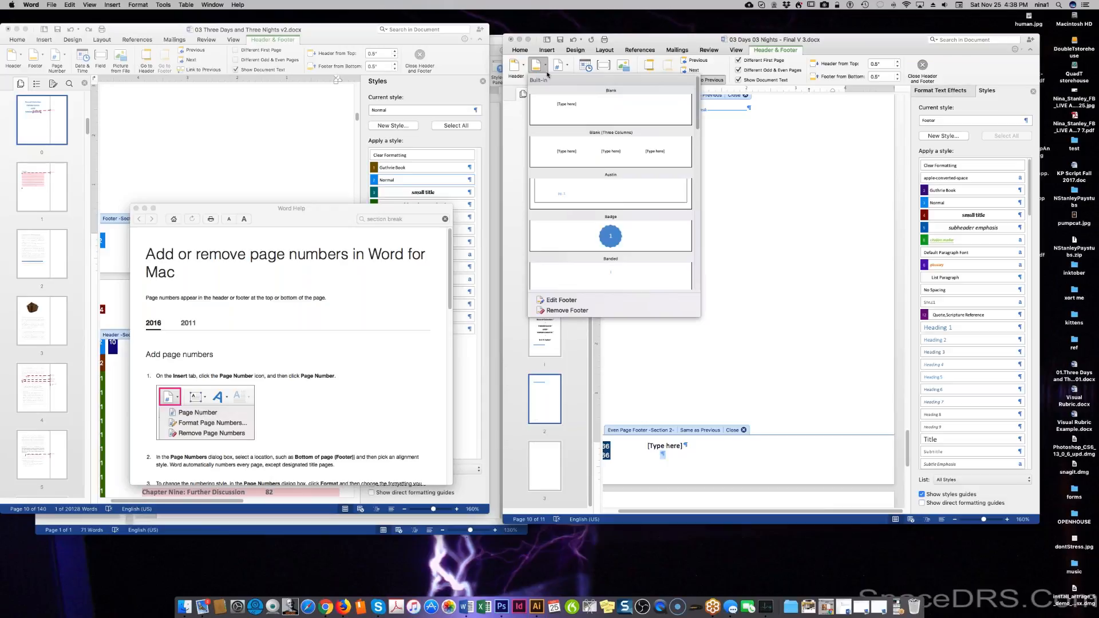
{"action": "left_click", "coordinate": [556, 310]}
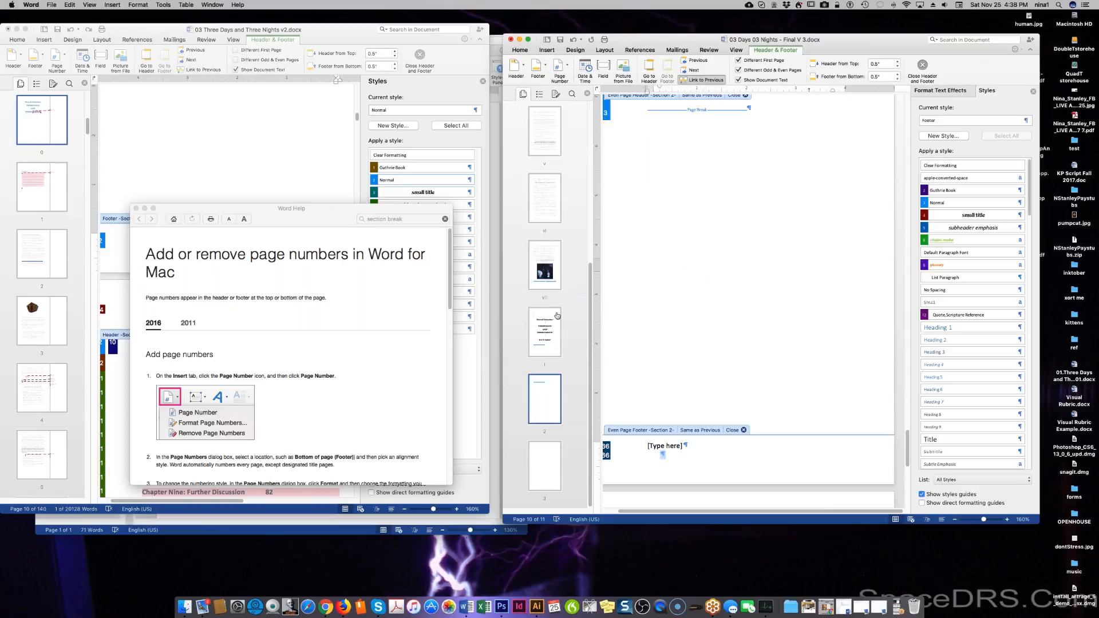
{"action": "left_click", "coordinate": [744, 430]}
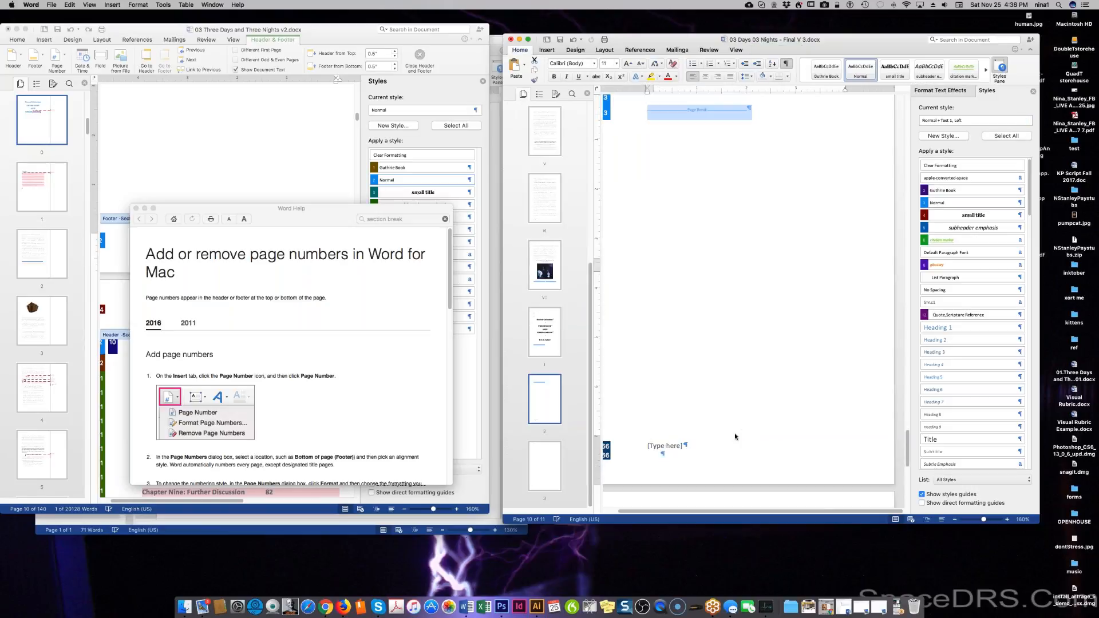
Insert a Section Break (Next Page) after the page break following the title page.
{"action": "scroll", "coordinate": [735, 436], "scroll_direction": "up", "scroll_amount": 7}
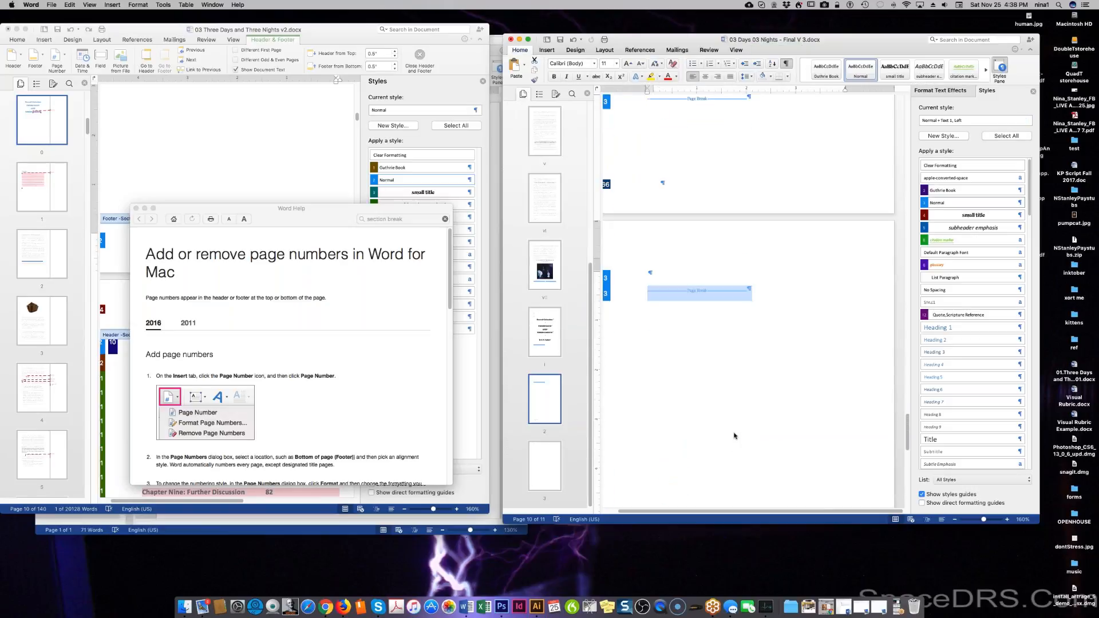
{"action": "left_click", "coordinate": [735, 435]}
{"action": "scroll", "coordinate": [748, 302], "scroll_direction": "down", "scroll_amount": 20}
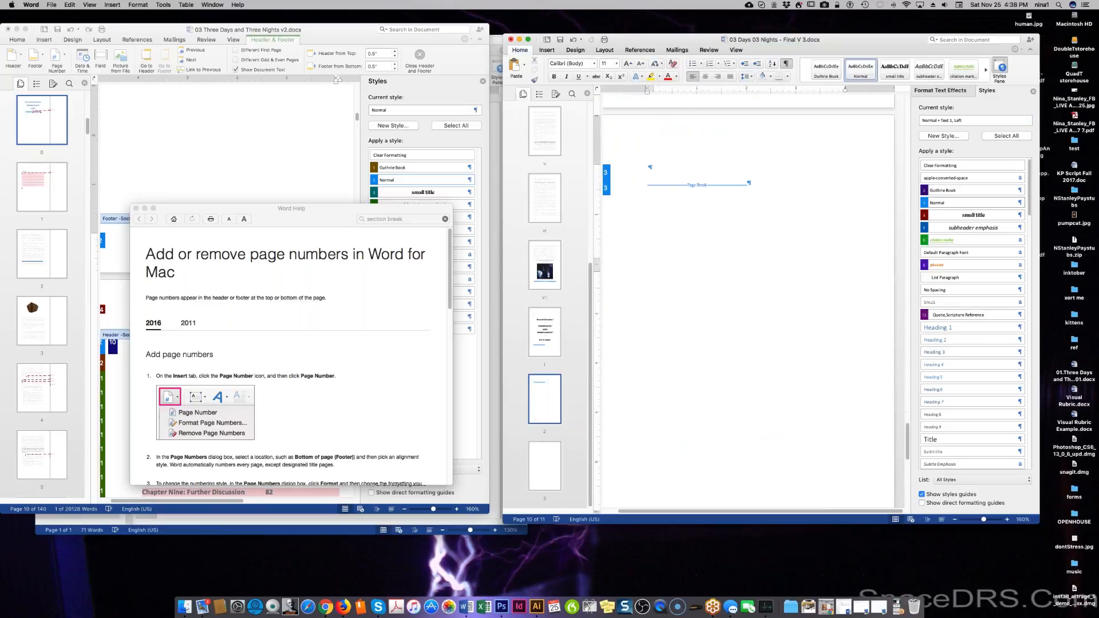
{"action": "scroll", "coordinate": [748, 302], "scroll_direction": "down", "scroll_amount": 2}
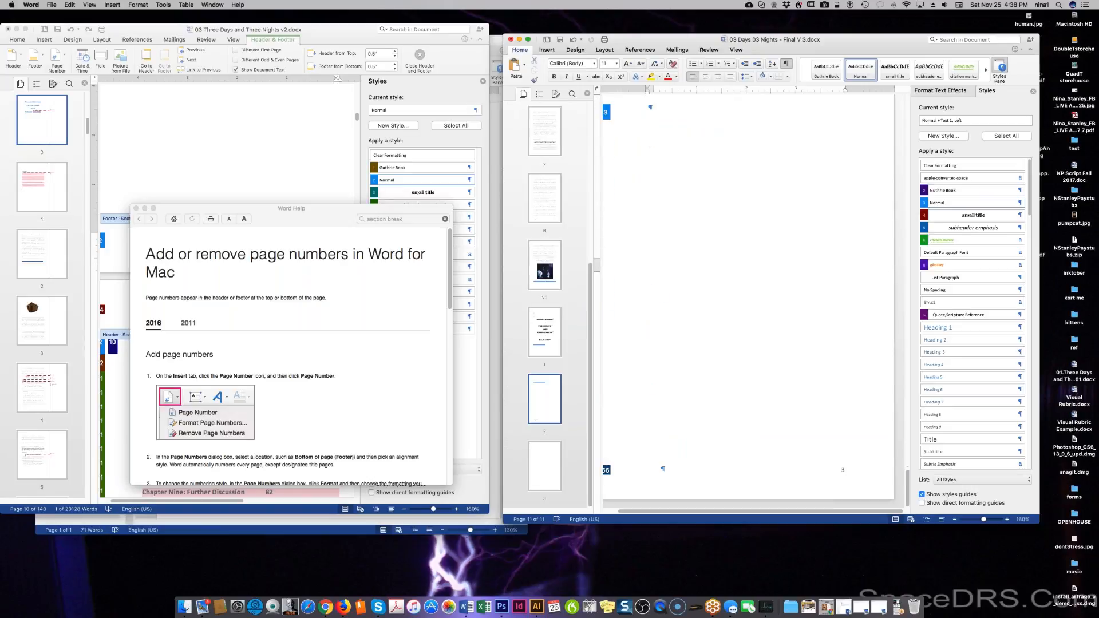
{"action": "scroll", "coordinate": [748, 302], "scroll_direction": "up", "scroll_amount": 2}
{"action": "scroll", "coordinate": [749, 302], "scroll_direction": "down", "scroll_amount": 2}
{"action": "scroll", "coordinate": [749, 302], "scroll_direction": "up", "scroll_amount": 15}
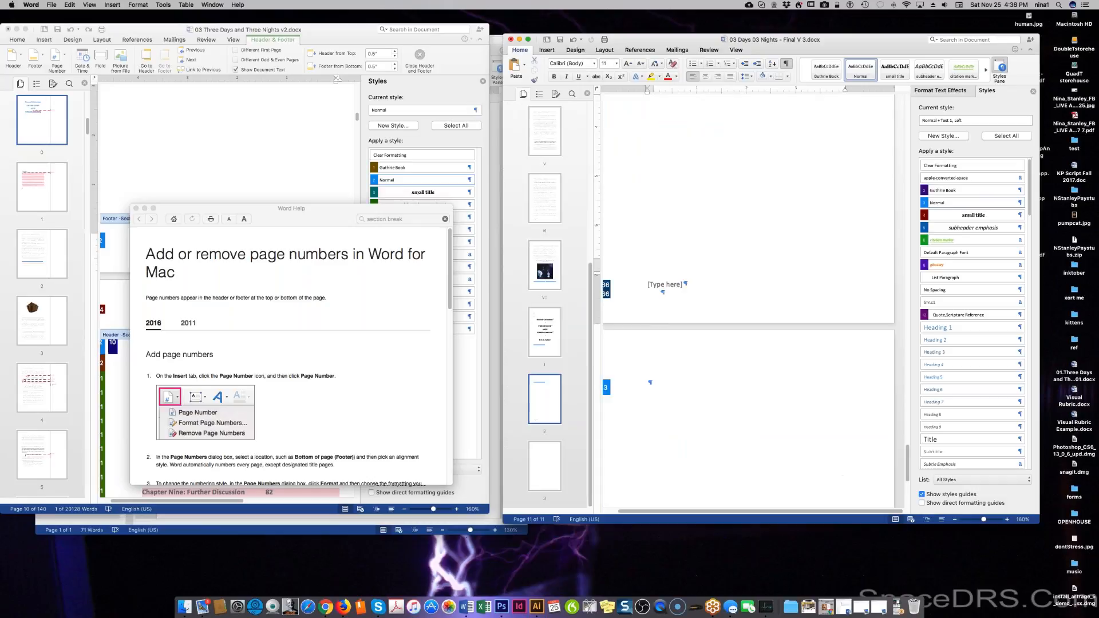
{"action": "scroll", "coordinate": [748, 302], "scroll_direction": "up", "scroll_amount": 4}
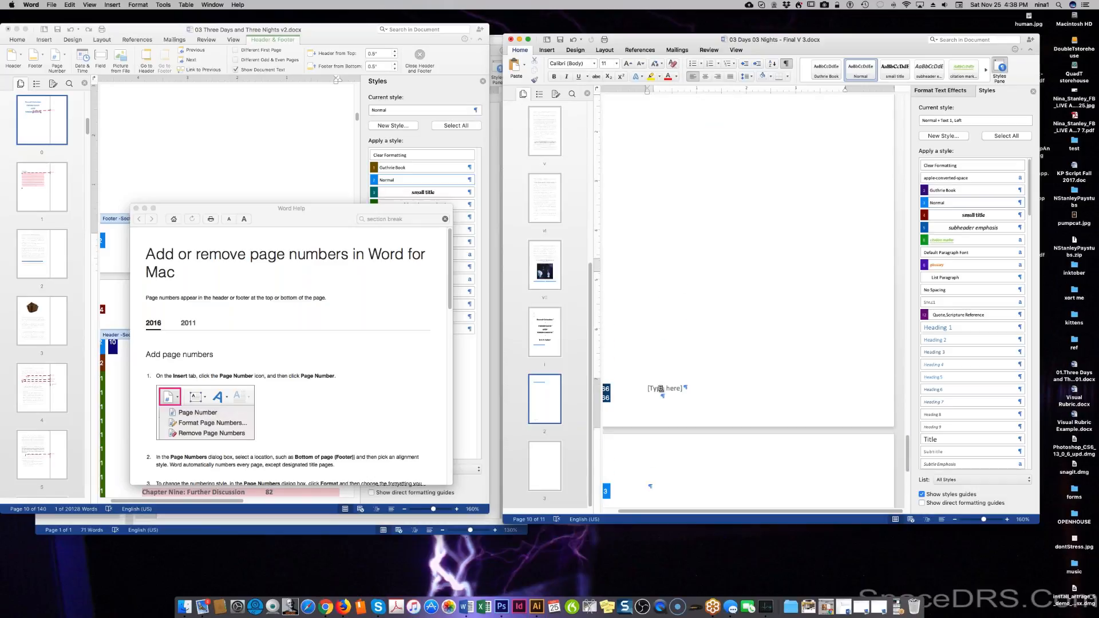
{"action": "scroll", "coordinate": [655, 246], "scroll_direction": "up", "scroll_amount": 5}
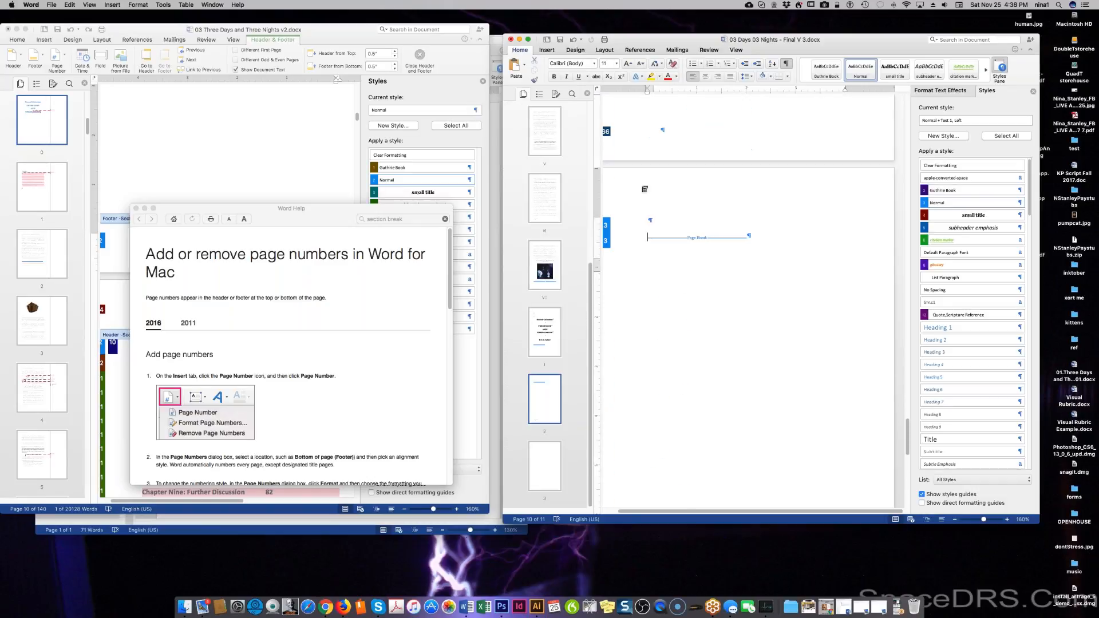
{"action": "left_click", "coordinate": [549, 50]}
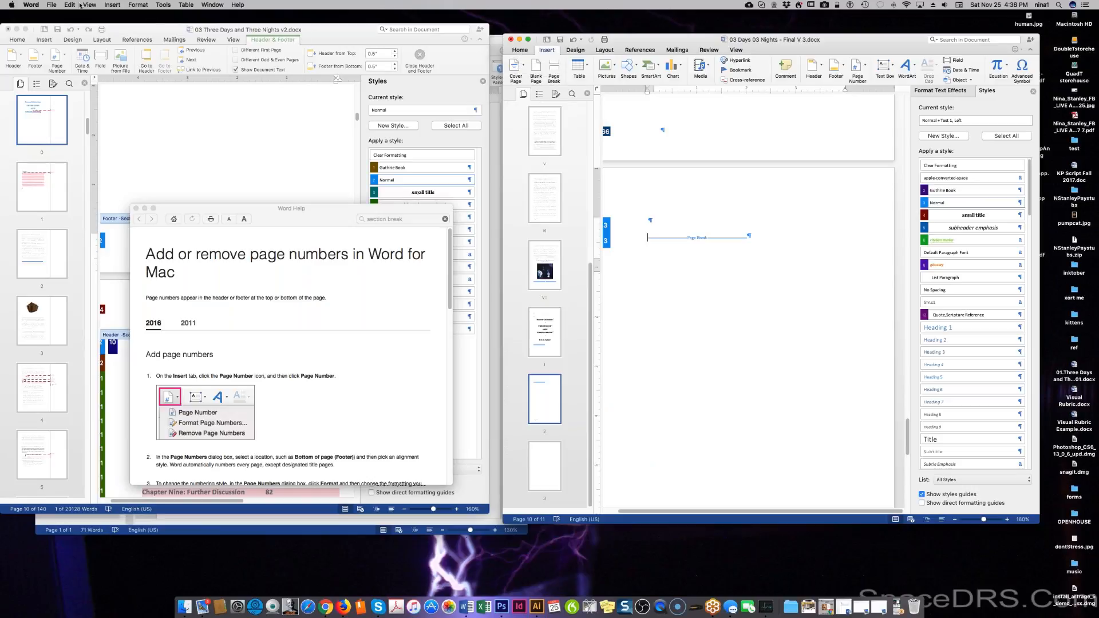
{"action": "left_click", "coordinate": [112, 4]}
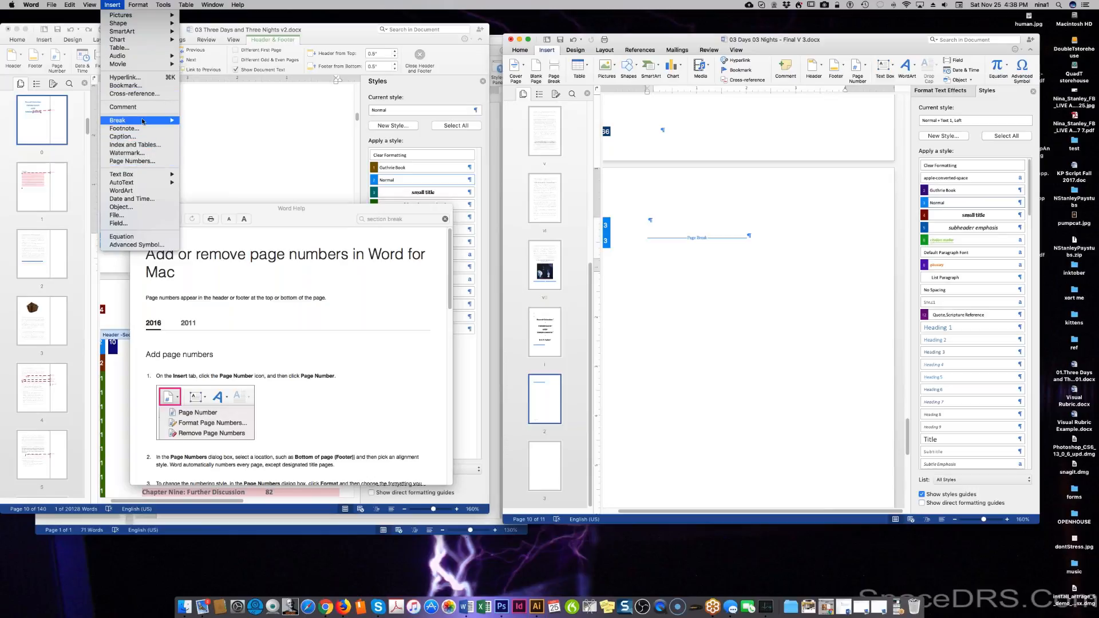
{"action": "mouse_move", "coordinate": [170, 119]}
{"action": "left_click", "coordinate": [253, 143]}
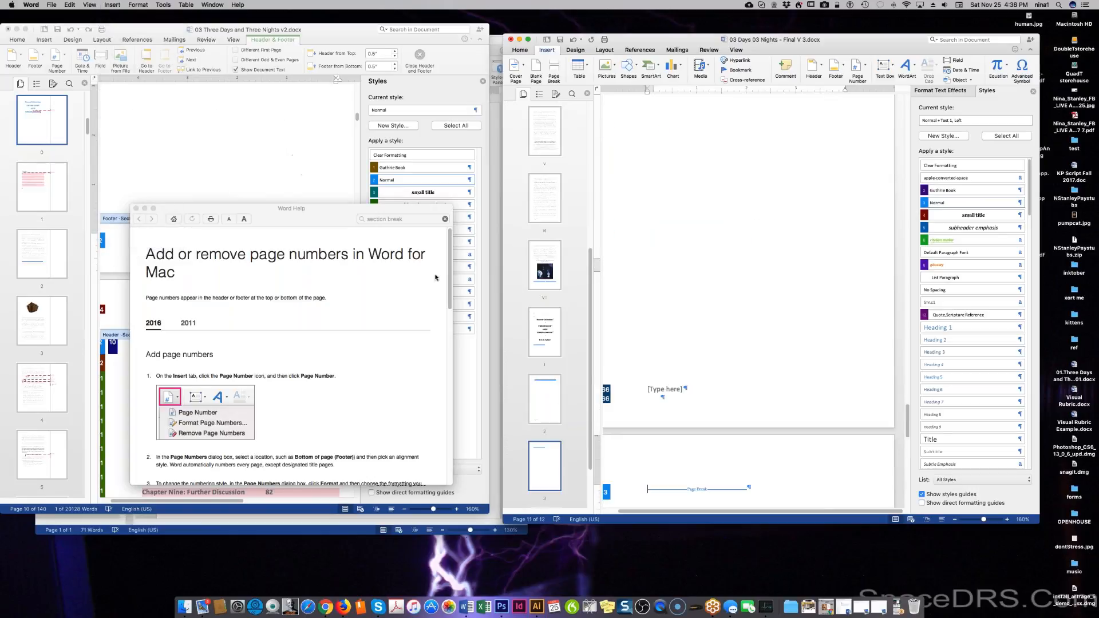
Apply the Normal style to the section break paragraph.
{"action": "scroll", "coordinate": [748, 300], "scroll_direction": "down", "scroll_amount": 10}
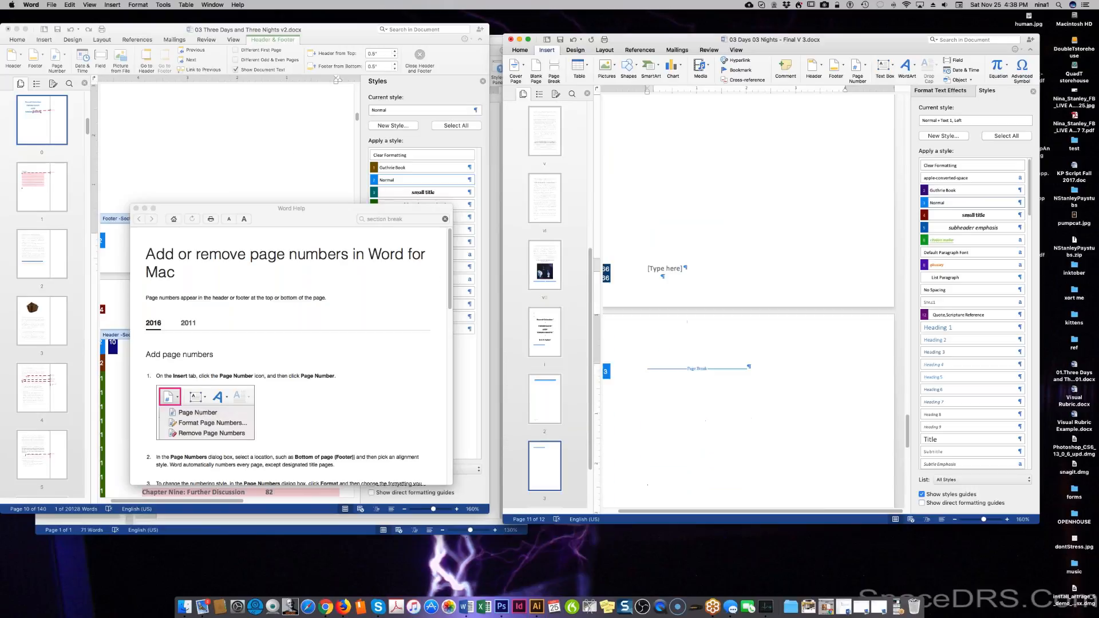
{"action": "scroll", "coordinate": [749, 301], "scroll_direction": "down", "scroll_amount": 10}
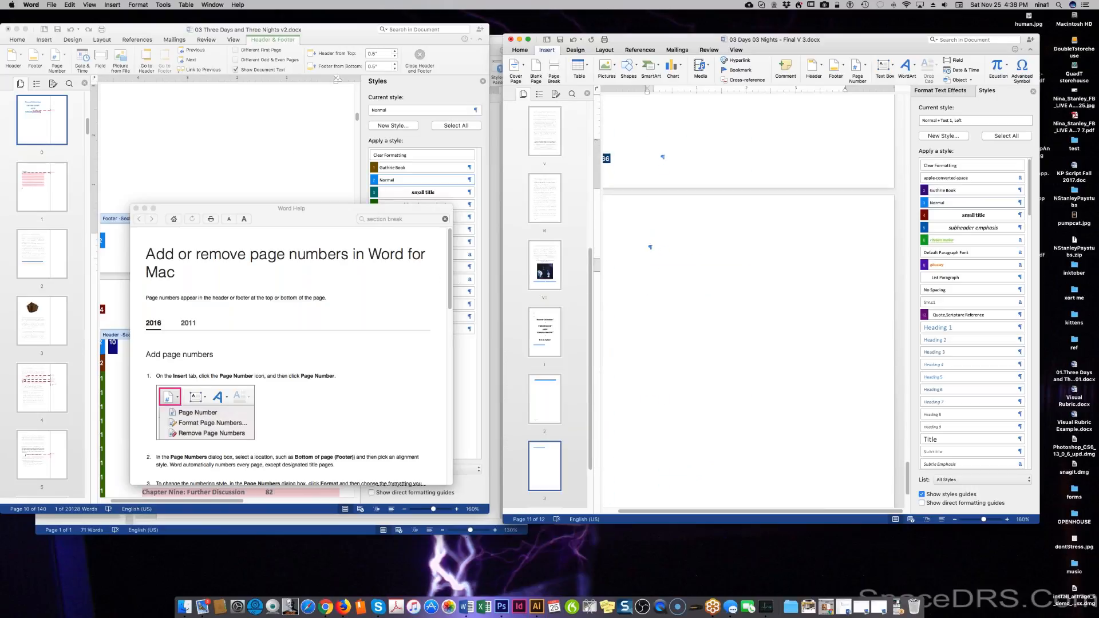
{"action": "scroll", "coordinate": [748, 300], "scroll_direction": "down", "scroll_amount": 8}
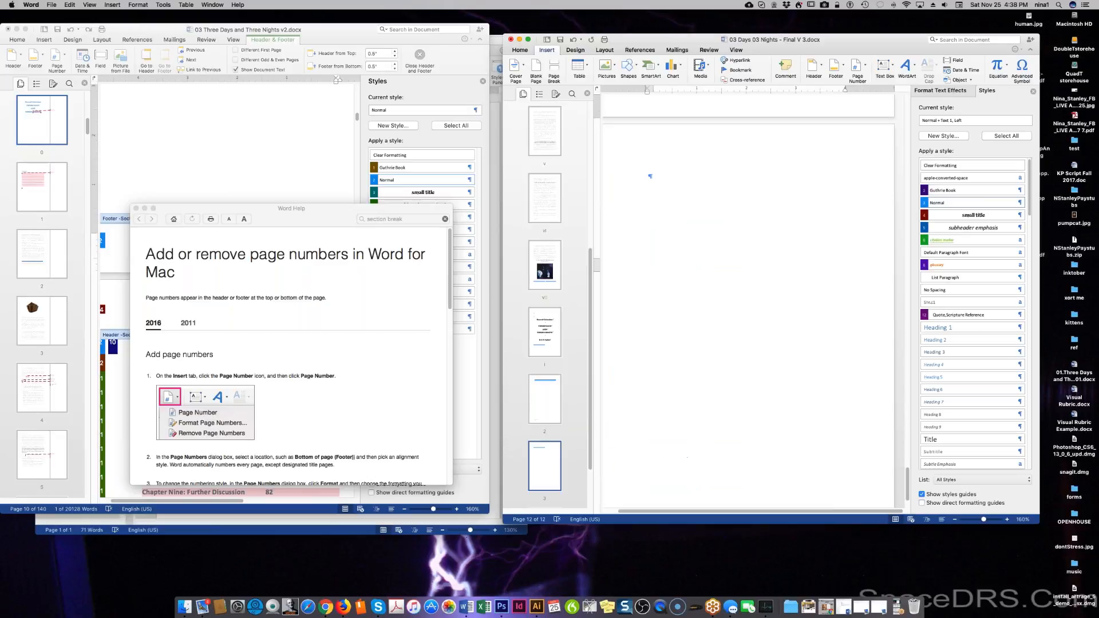
{"action": "scroll", "coordinate": [749, 301], "scroll_direction": "up", "scroll_amount": 4}
{"action": "scroll", "coordinate": [687, 430], "scroll_direction": "up", "scroll_amount": 3}
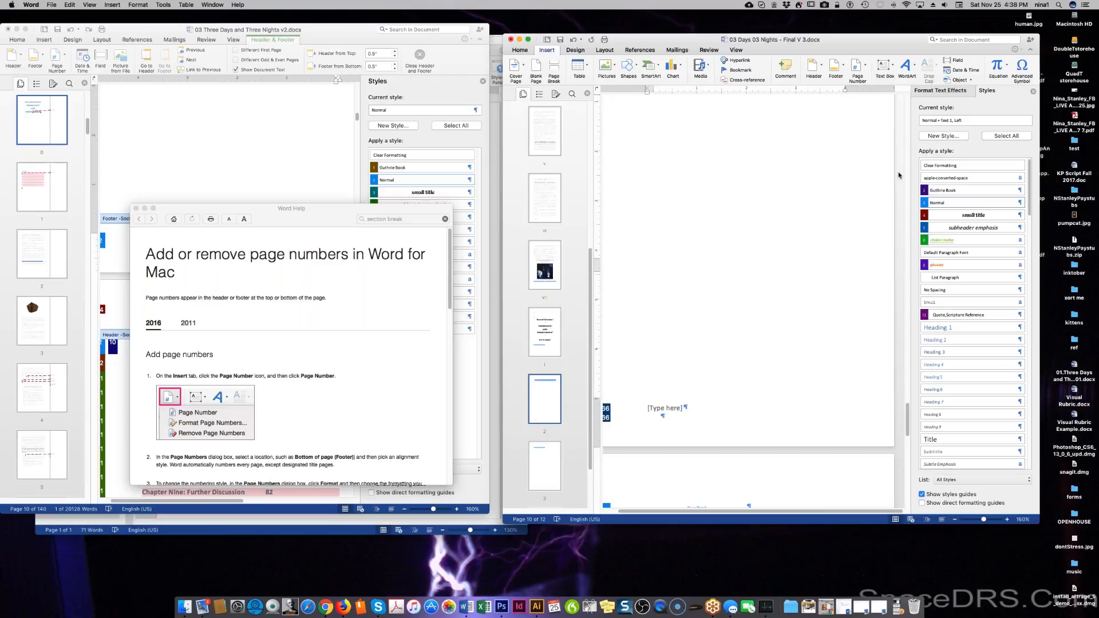
{"action": "left_click", "coordinate": [919, 167]}
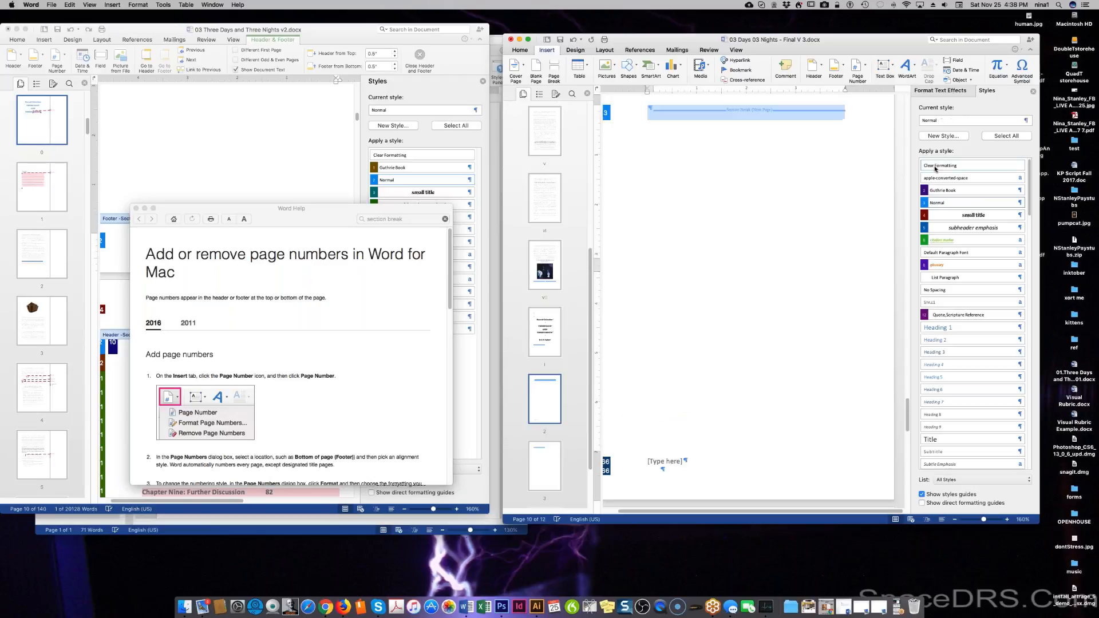
Review the 12-page document and switch to the other book window.
{"action": "scroll", "coordinate": [793, 240], "scroll_direction": "up", "scroll_amount": 2}
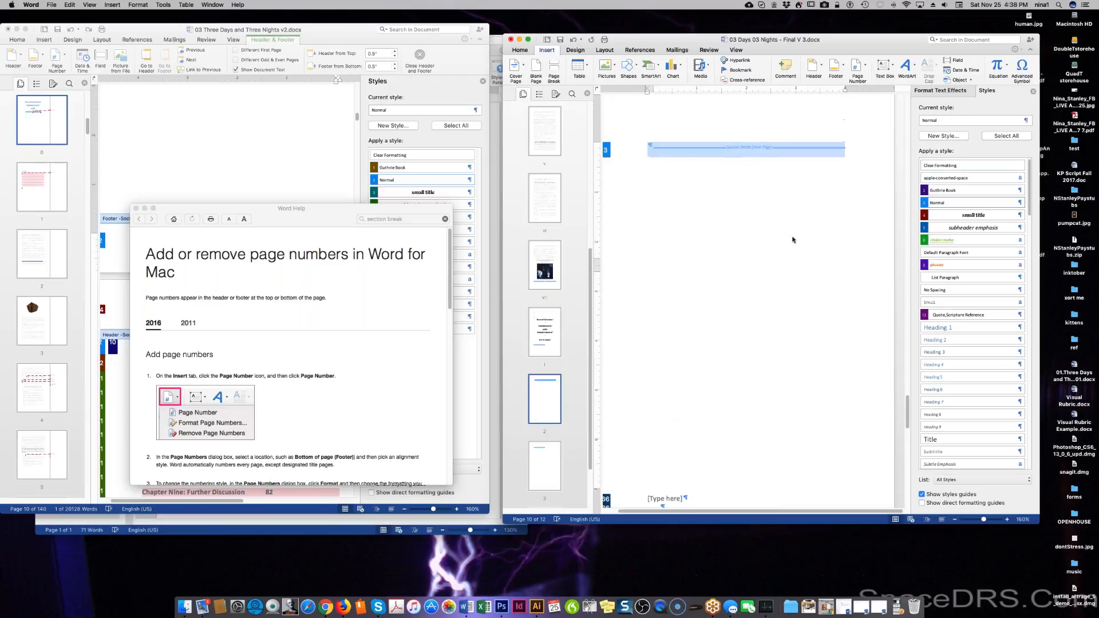
{"action": "scroll", "coordinate": [794, 240], "scroll_direction": "up", "scroll_amount": 10}
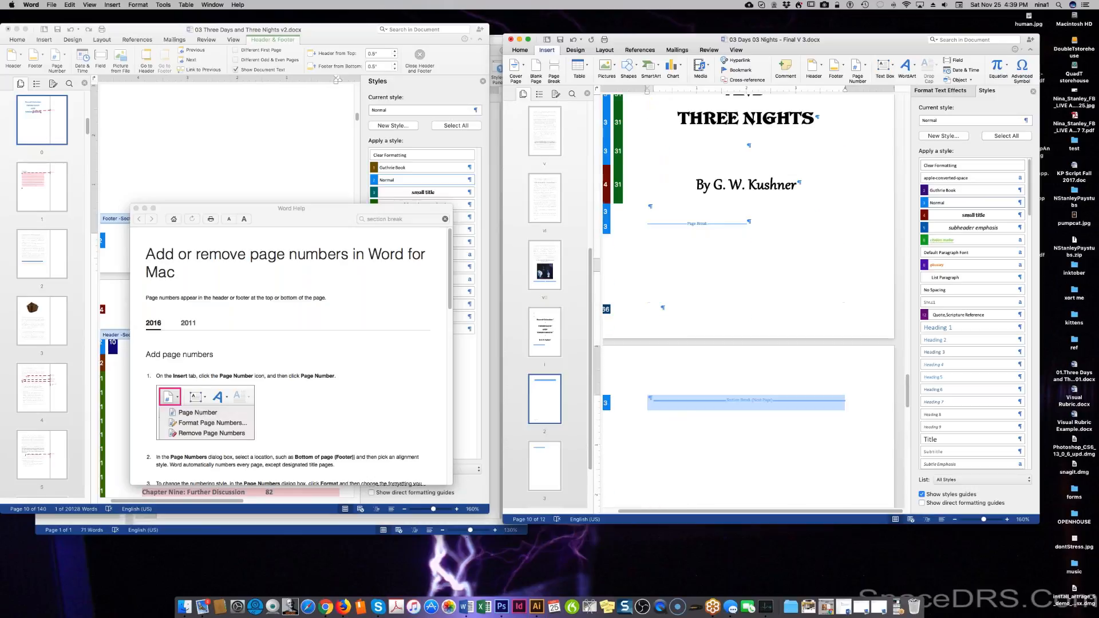
{"action": "scroll", "coordinate": [793, 239], "scroll_direction": "down", "scroll_amount": 2}
{"action": "scroll", "coordinate": [623, 276], "scroll_direction": "down", "scroll_amount": 10}
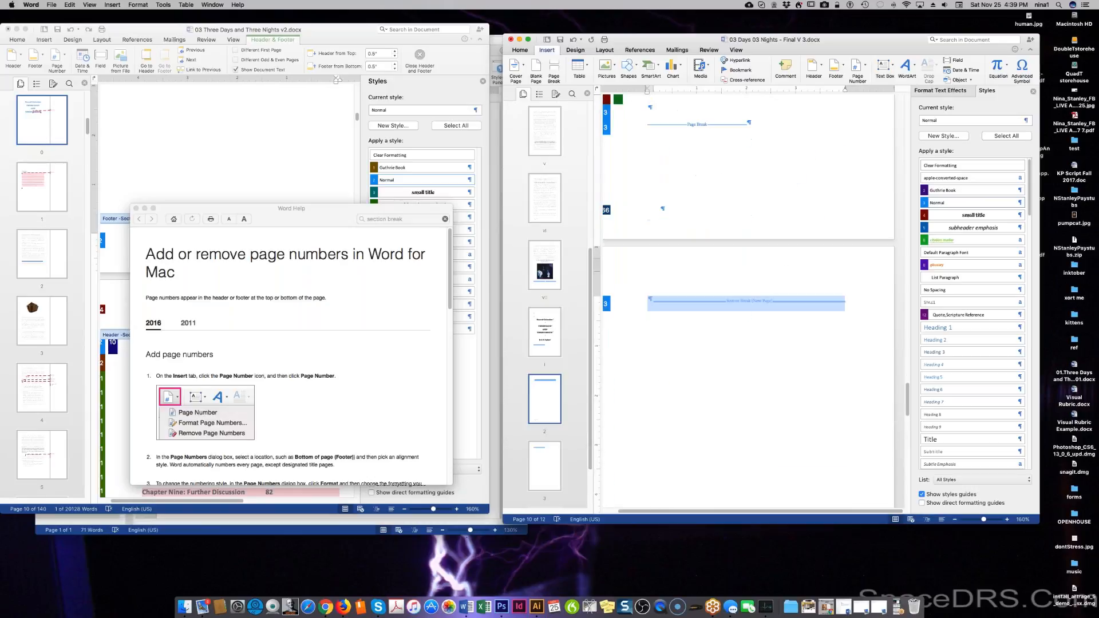
{"action": "scroll", "coordinate": [708, 243], "scroll_direction": "down", "scroll_amount": 3}
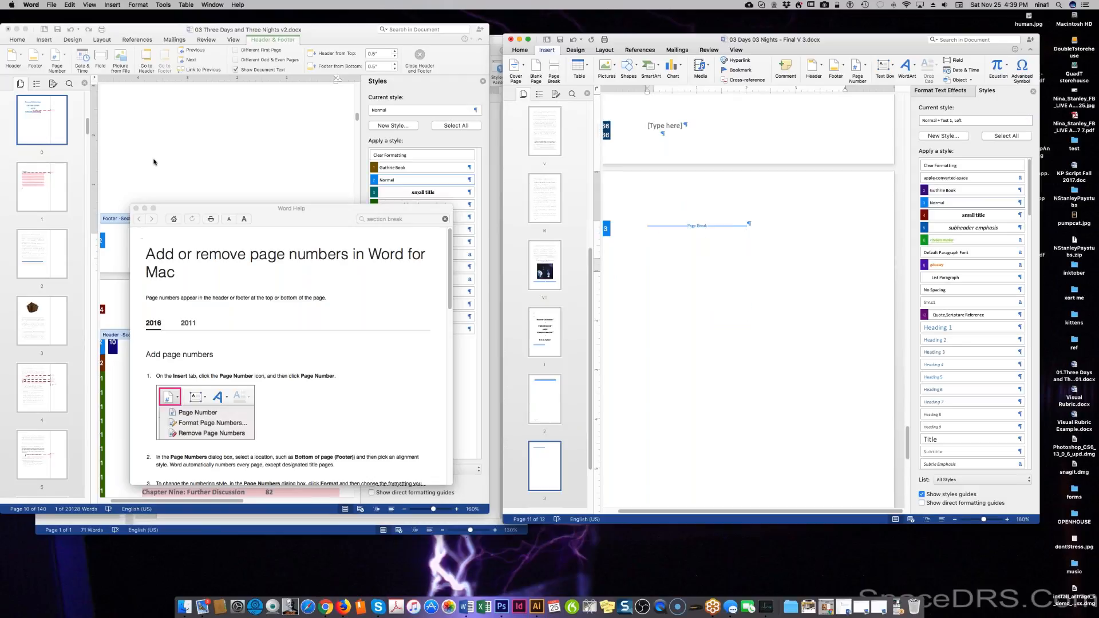
{"action": "left_click", "coordinate": [153, 161]}
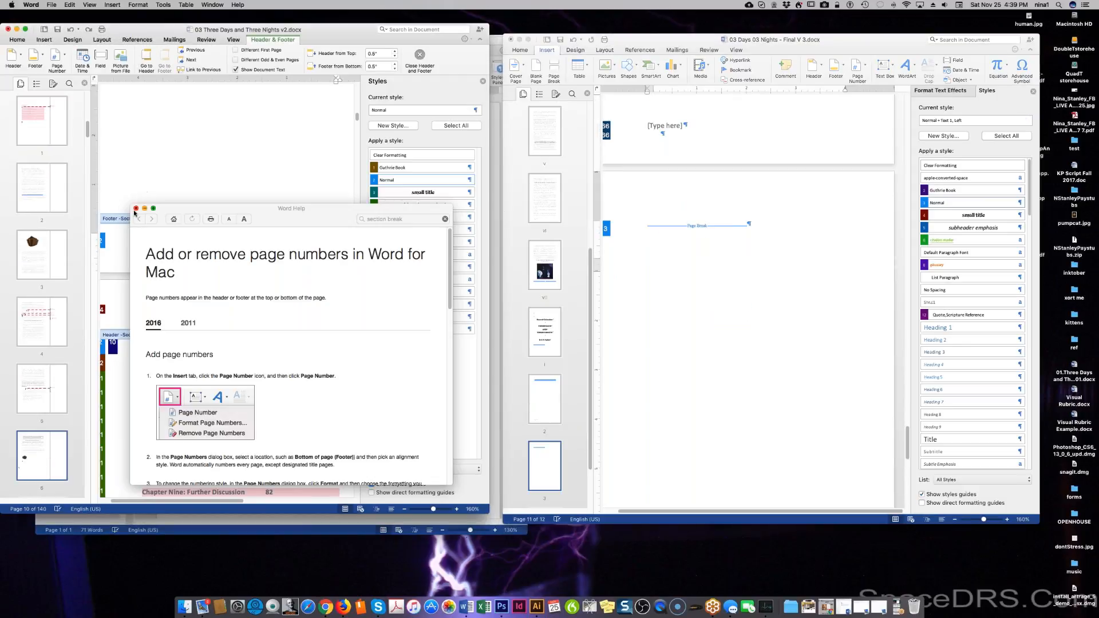
Scroll through the Word Help page-numbering article down to its Tips section.
{"action": "scroll", "coordinate": [224, 318], "scroll_direction": "down", "scroll_amount": 10}
{"action": "scroll", "coordinate": [224, 318], "scroll_direction": "down", "scroll_amount": 2}
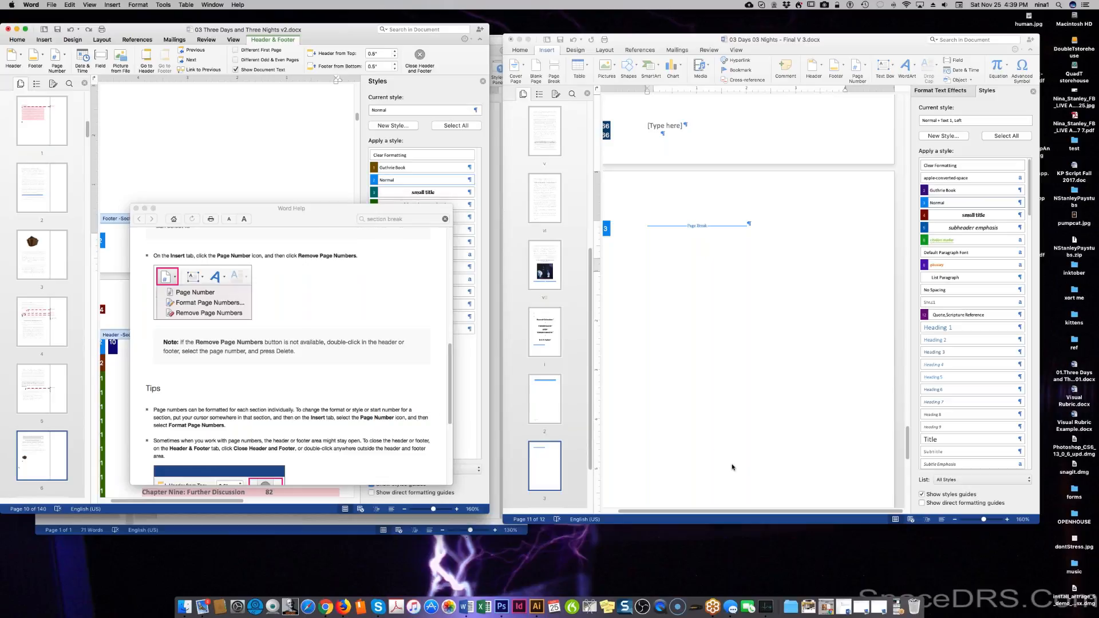
{"action": "scroll", "coordinate": [403, 312], "scroll_direction": "down", "scroll_amount": 2}
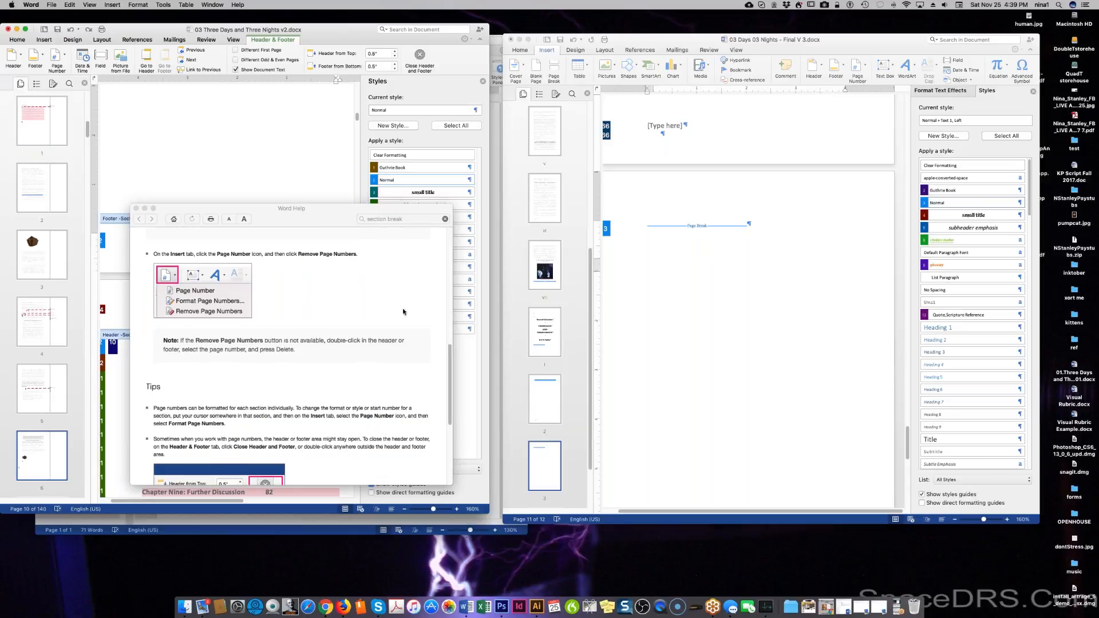
{"action": "scroll", "coordinate": [403, 312], "scroll_direction": "down", "scroll_amount": 4}
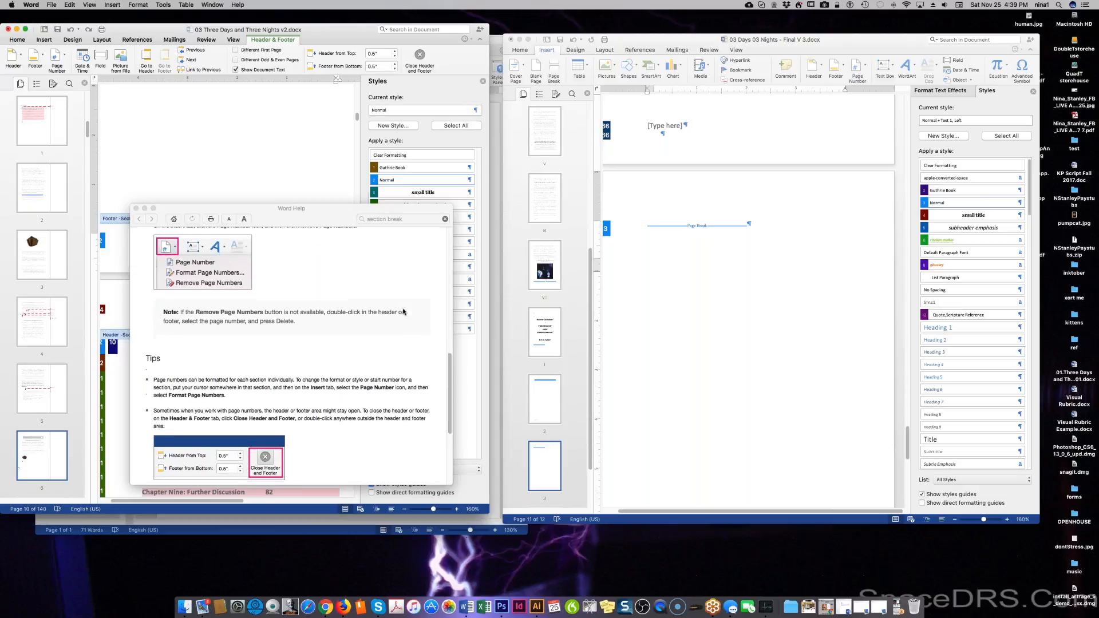
{"action": "scroll", "coordinate": [403, 312], "scroll_direction": "down", "scroll_amount": 1}
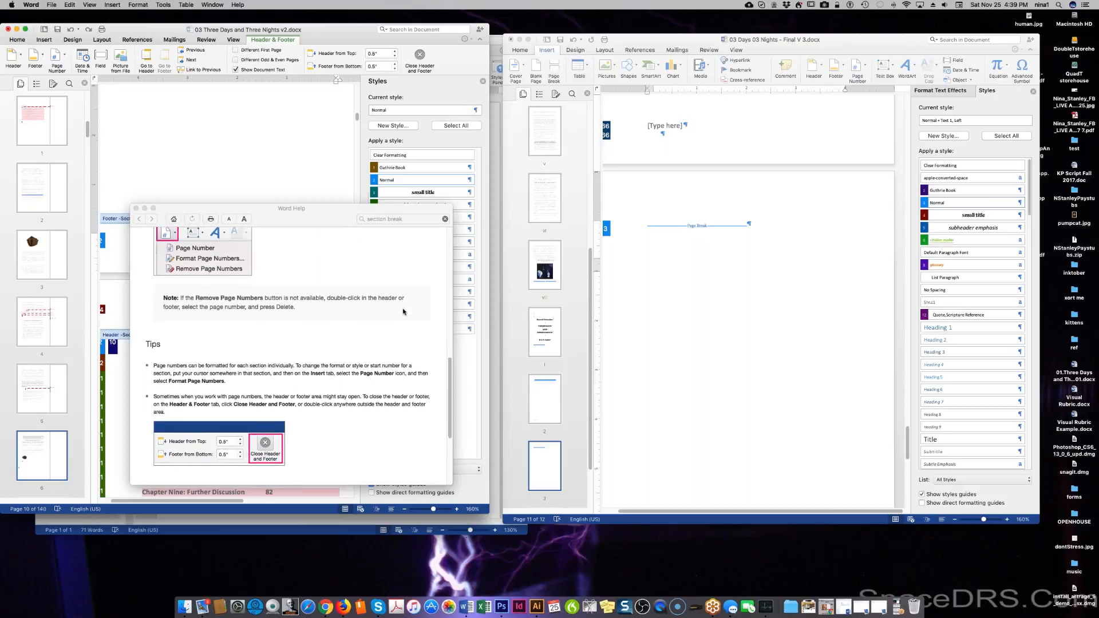
{"action": "scroll", "coordinate": [403, 312], "scroll_direction": "down", "scroll_amount": 6}
{"action": "scroll", "coordinate": [403, 312], "scroll_direction": "down", "scroll_amount": 8}
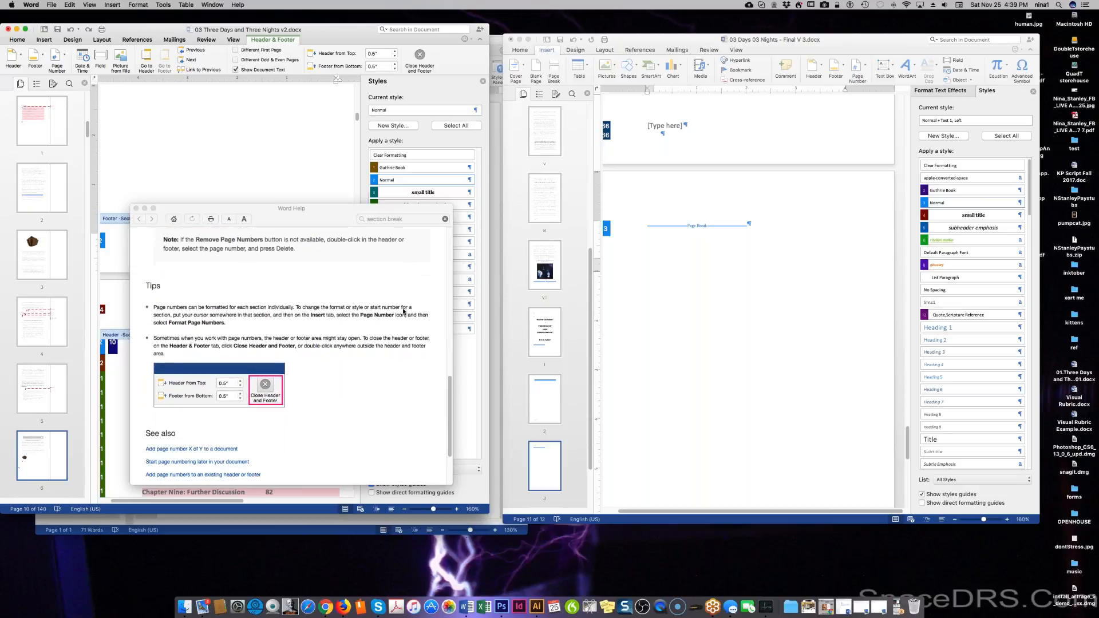
{"action": "scroll", "coordinate": [403, 312], "scroll_direction": "down", "scroll_amount": 5}
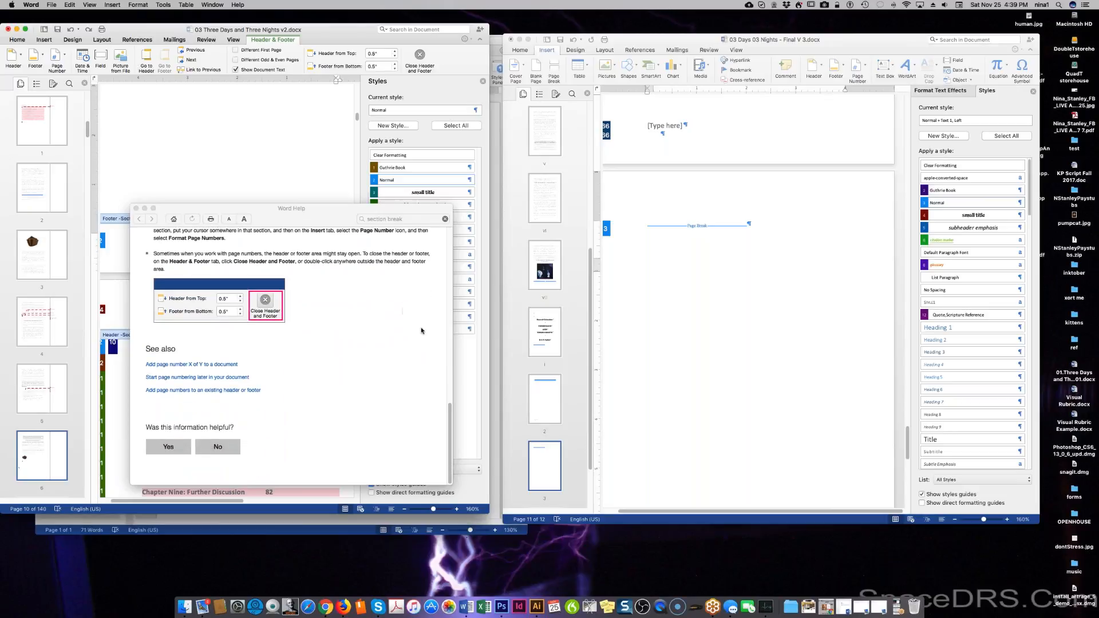
Close the Word Help article and begin editing the title page footer in Final V 3.
{"action": "left_click", "coordinate": [136, 209]}
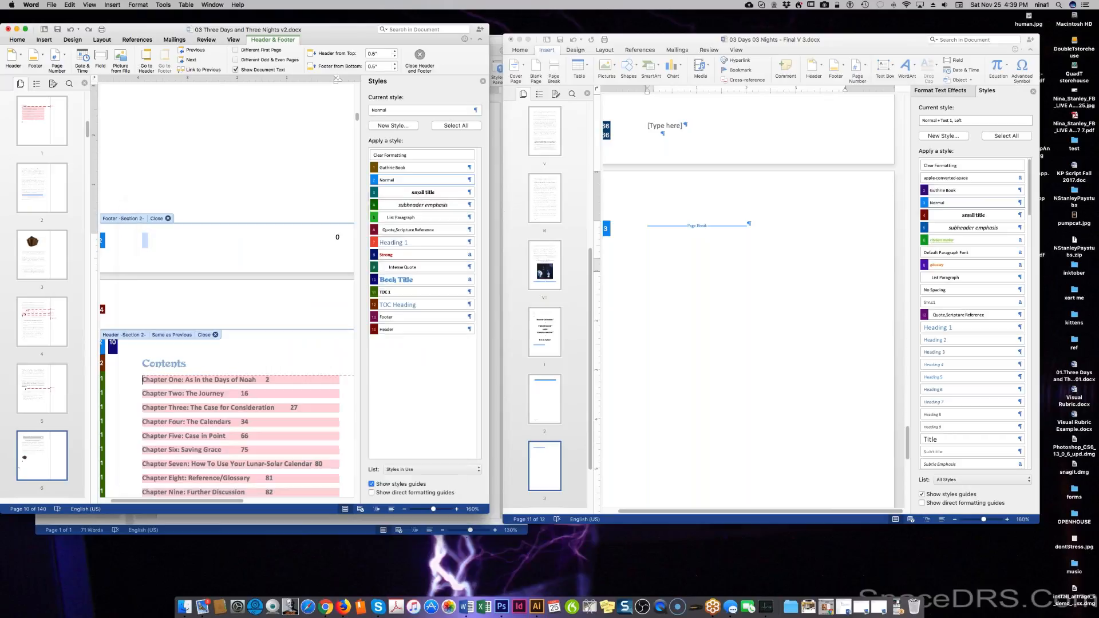
{"action": "scroll", "coordinate": [827, 464], "scroll_direction": "up", "scroll_amount": 5}
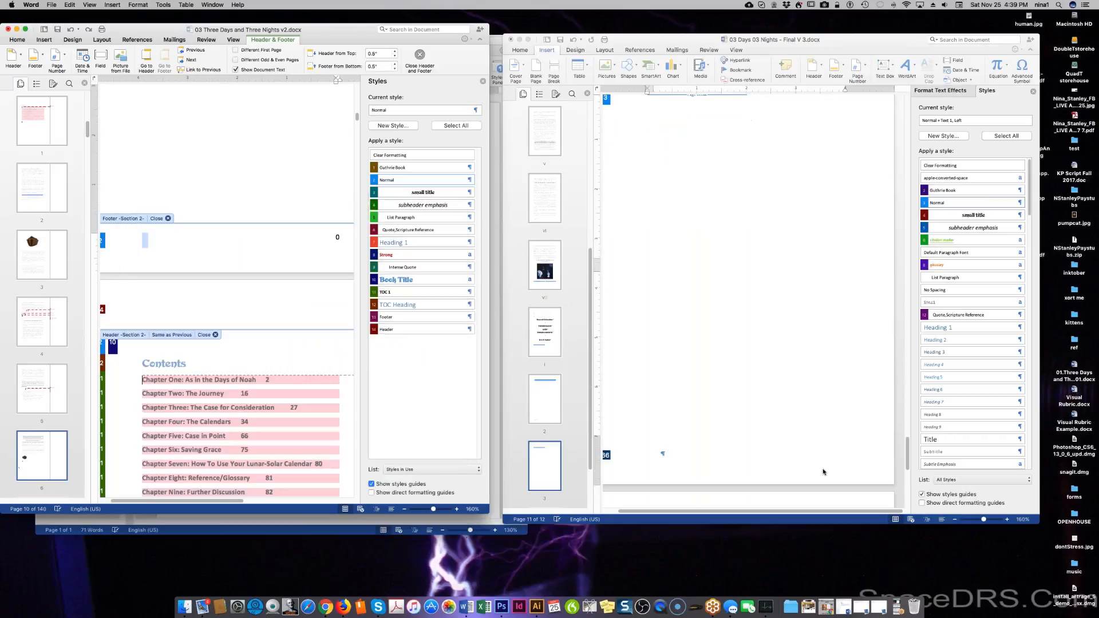
{"action": "left_click", "coordinate": [792, 400]}
{"action": "double_click", "coordinate": [792, 401]}
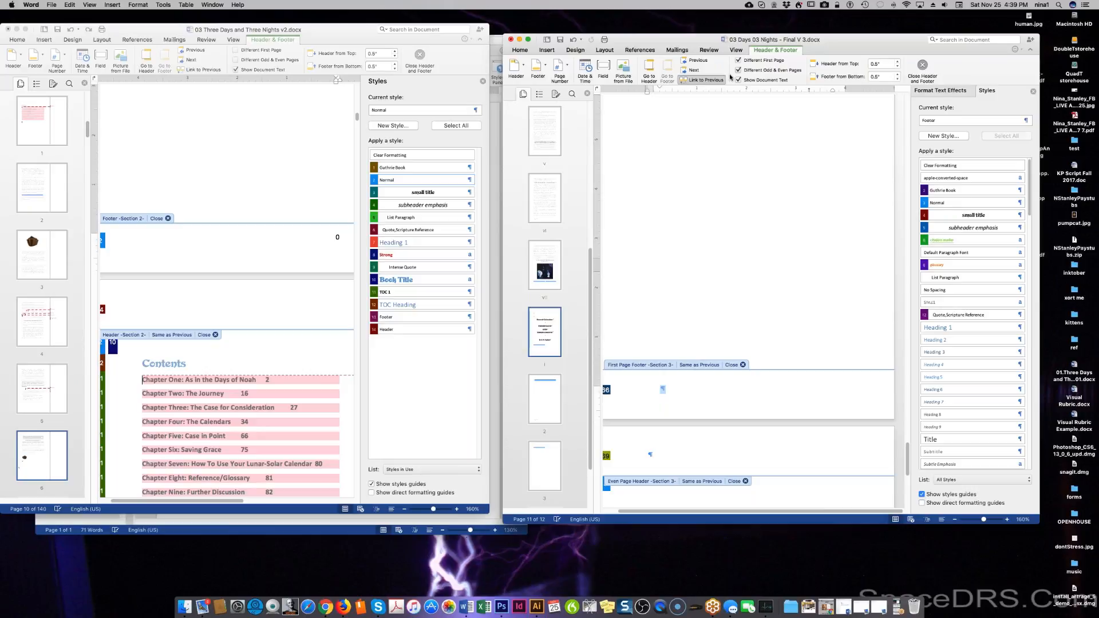
Insert footer page numbers formatted to start at 1.
{"action": "left_click", "coordinate": [558, 66]}
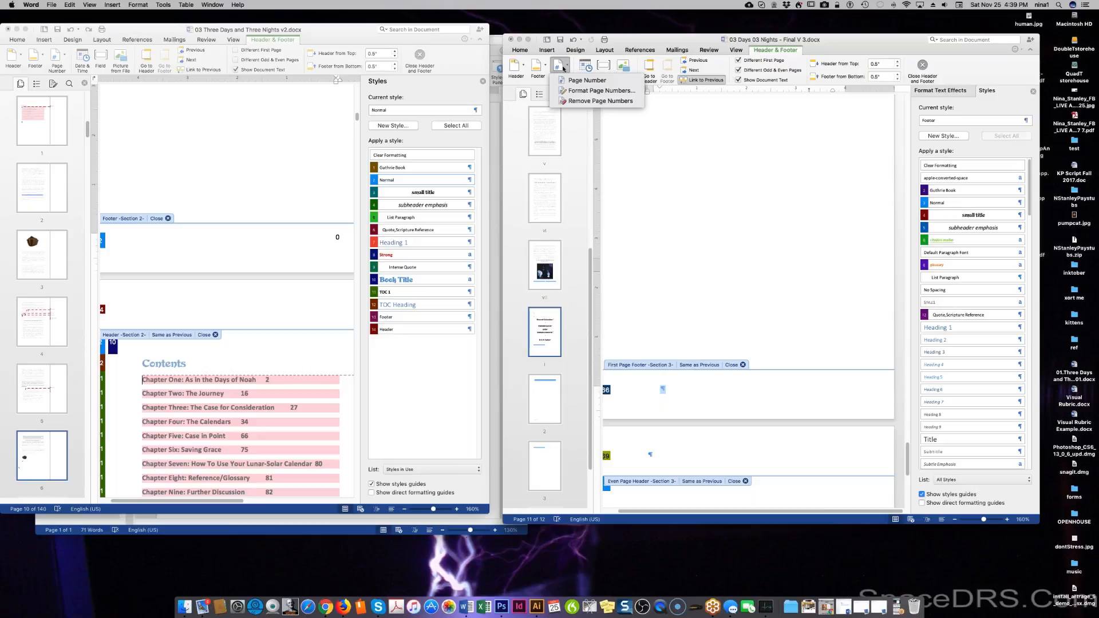
{"action": "left_click", "coordinate": [590, 80]}
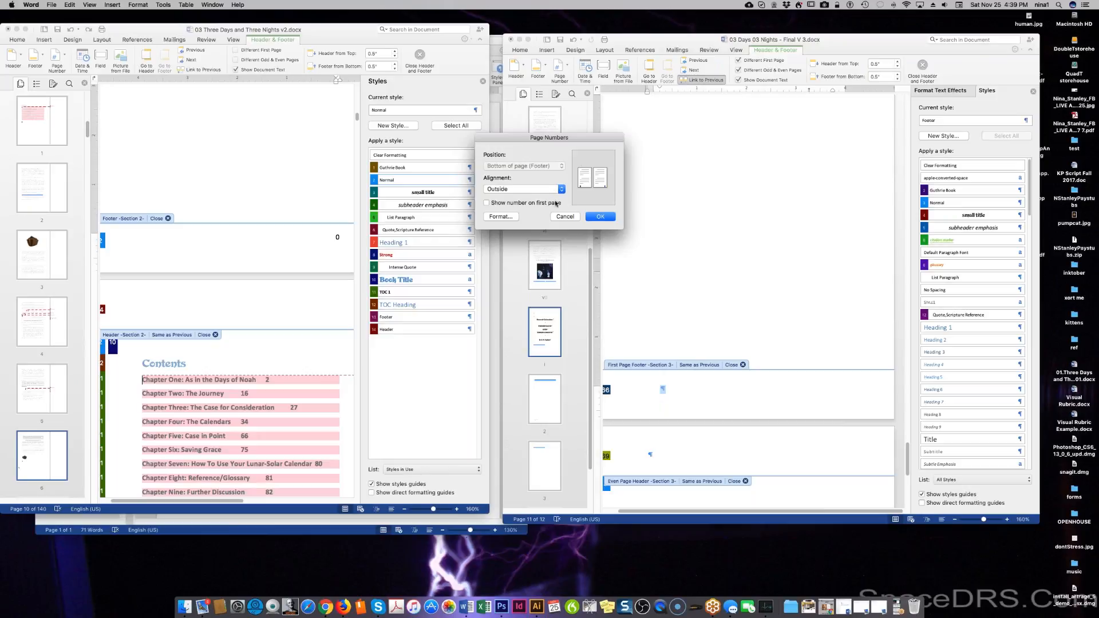
{"action": "left_click", "coordinate": [500, 216]}
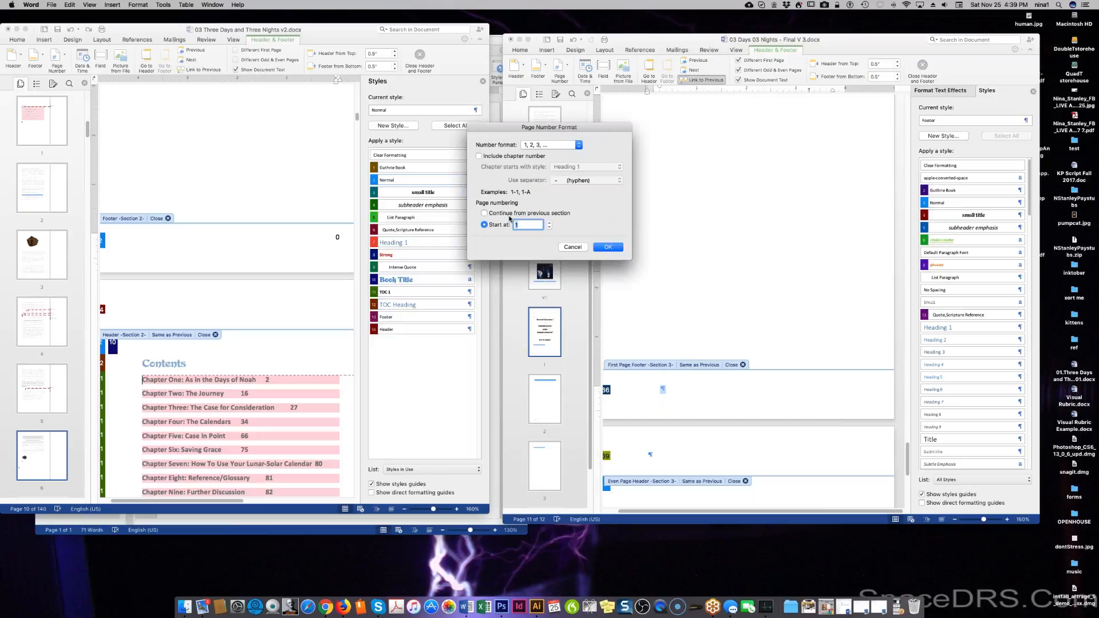
{"action": "left_click", "coordinate": [607, 247]}
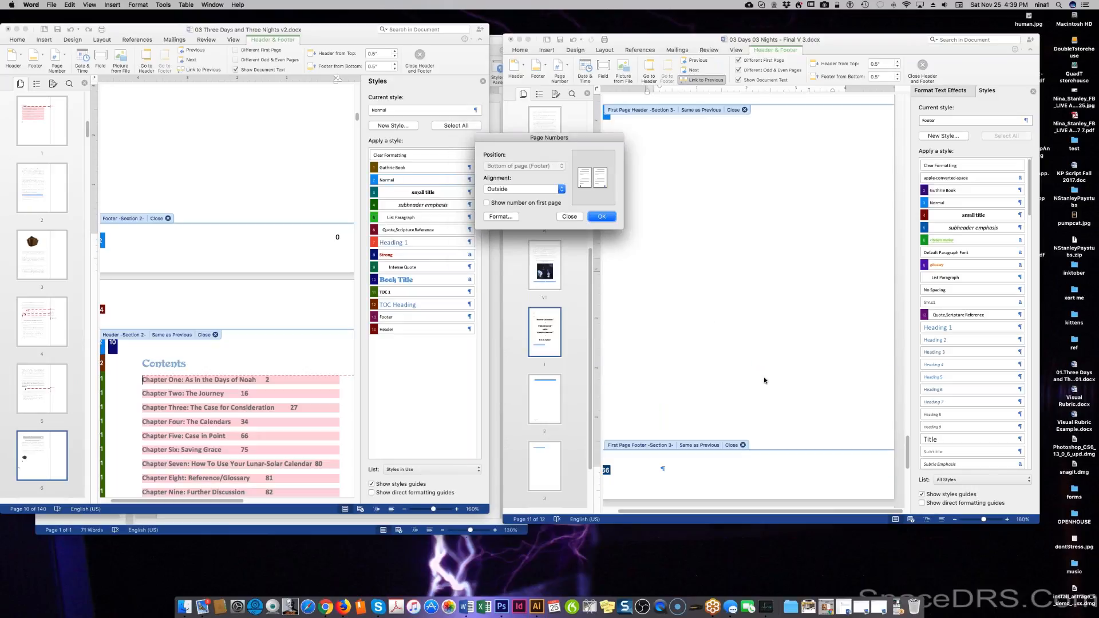
{"action": "left_click", "coordinate": [601, 217]}
{"action": "scroll", "coordinate": [805, 350], "scroll_direction": "up", "scroll_amount": 10}
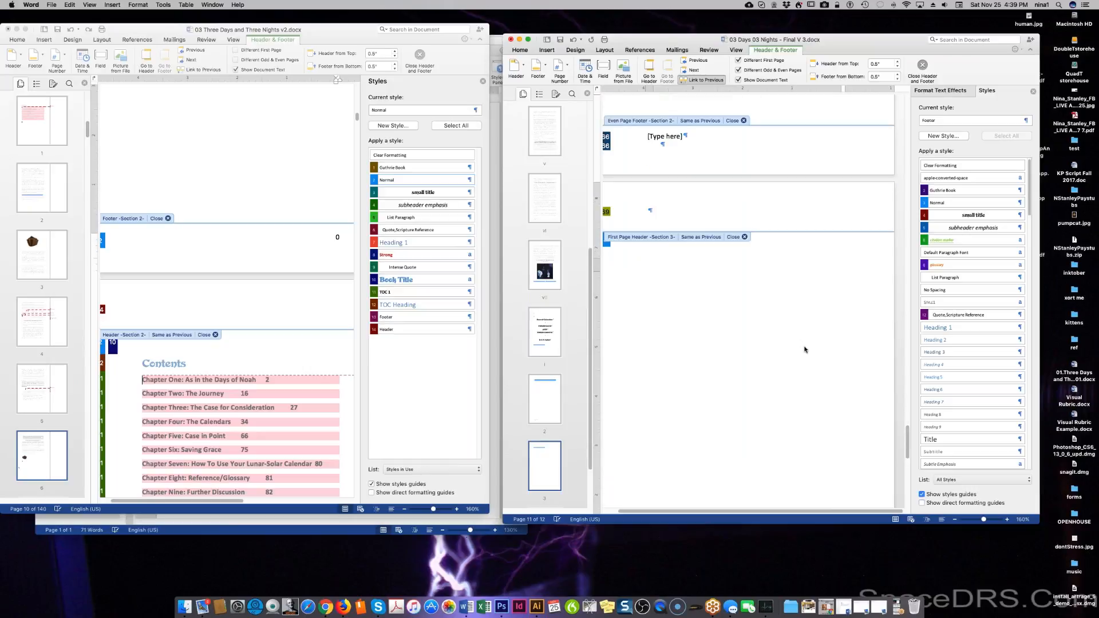
{"action": "scroll", "coordinate": [804, 350], "scroll_direction": "up", "scroll_amount": 10}
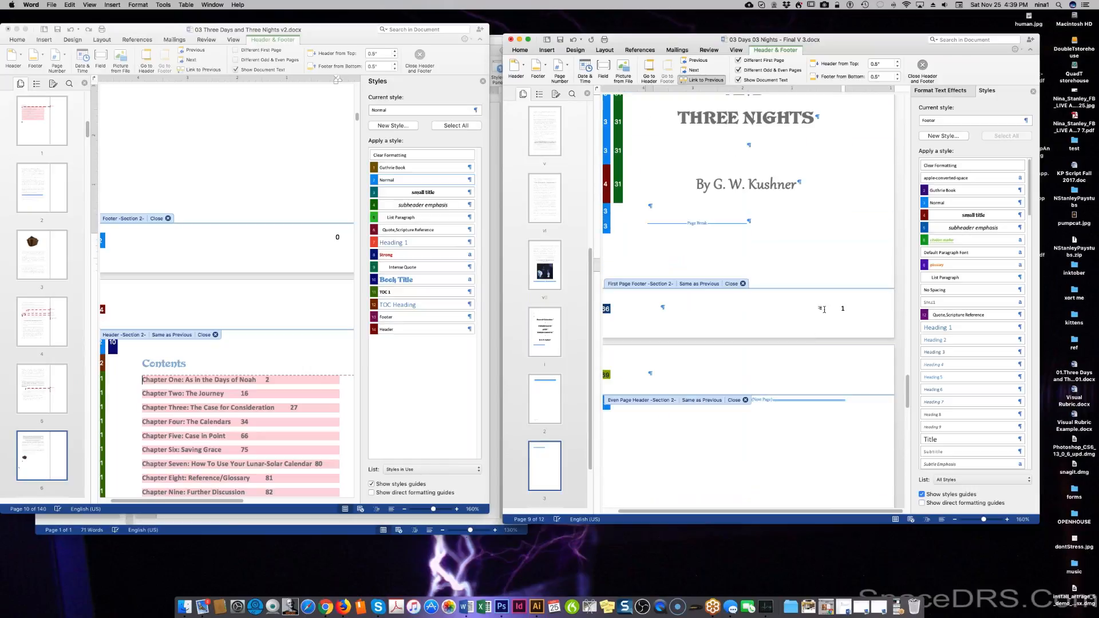
Remove the page number 1 from the title page footer.
{"action": "left_click", "coordinate": [842, 308]}
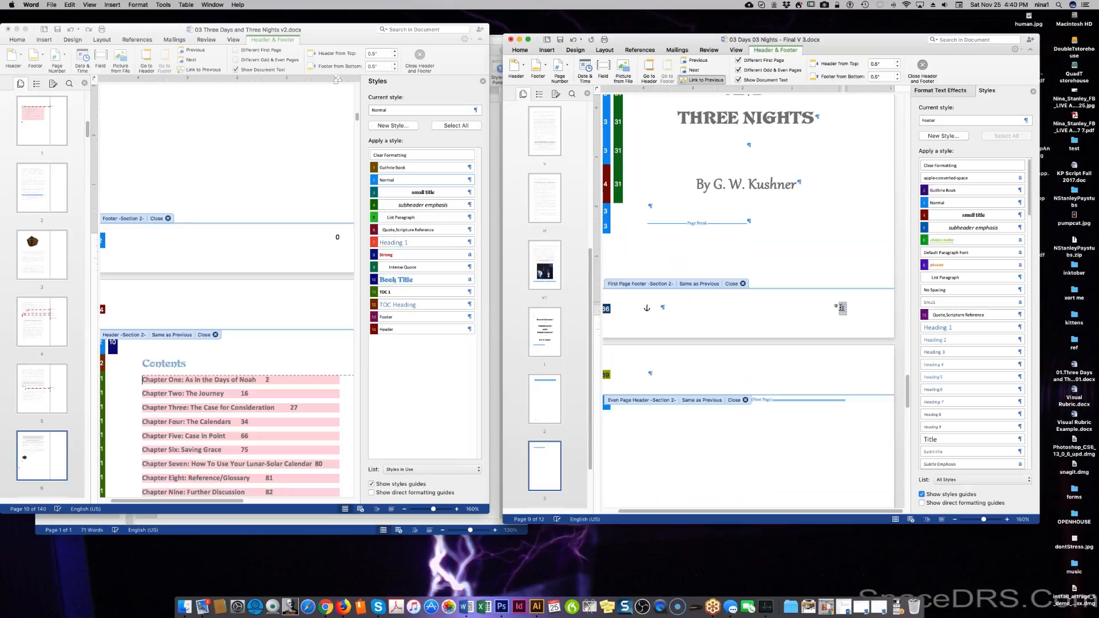
{"action": "left_click", "coordinate": [560, 67]}
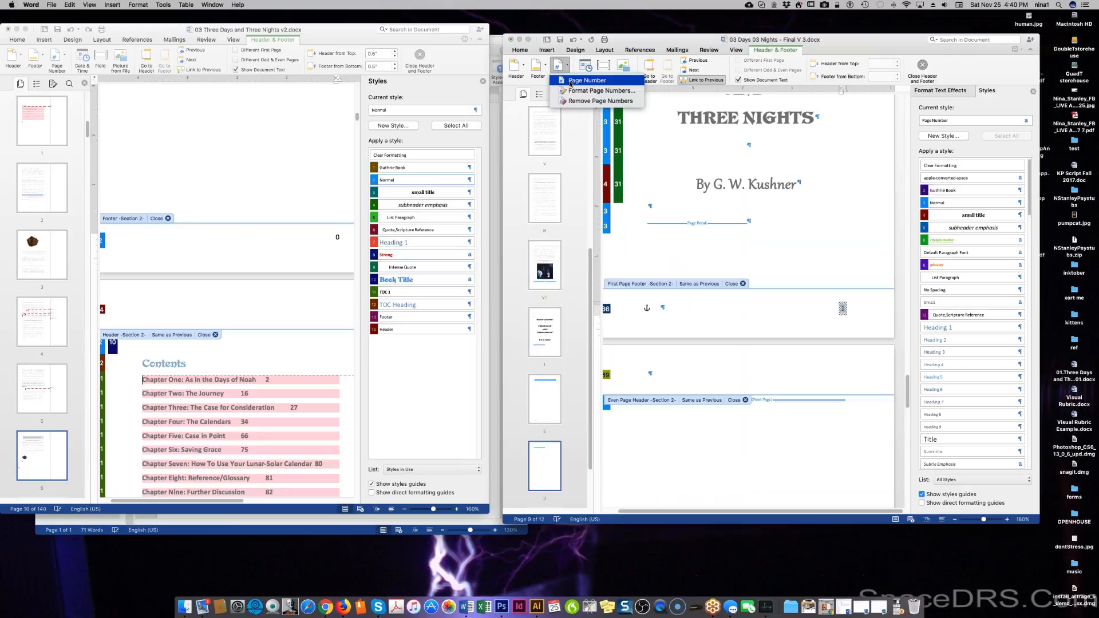
{"action": "left_click", "coordinate": [572, 101]}
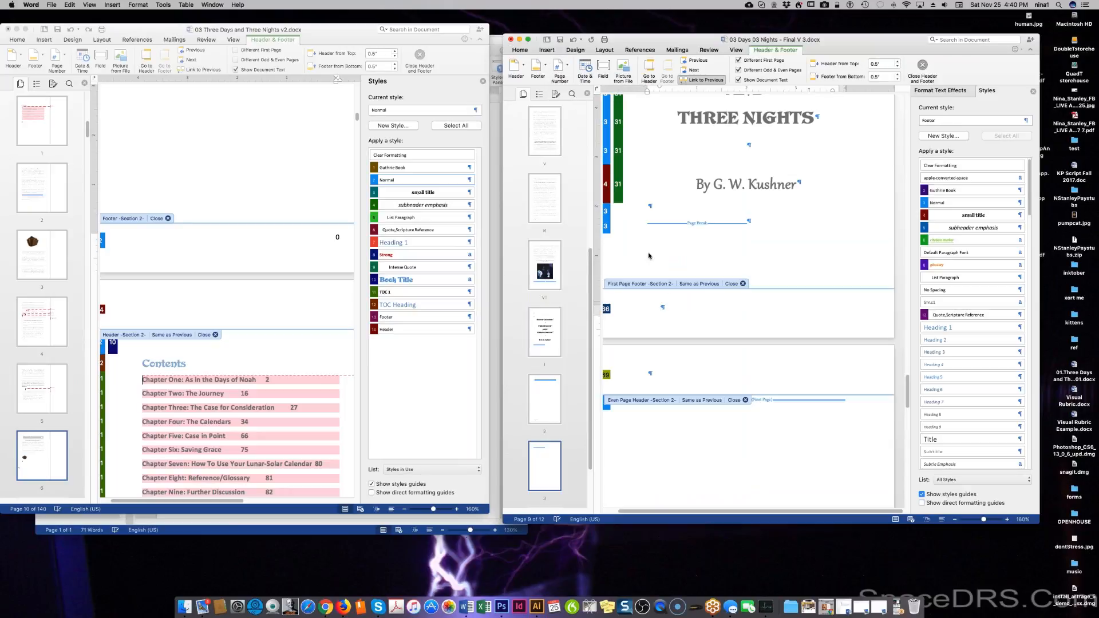
{"action": "scroll", "coordinate": [673, 295], "scroll_direction": "down", "scroll_amount": 20}
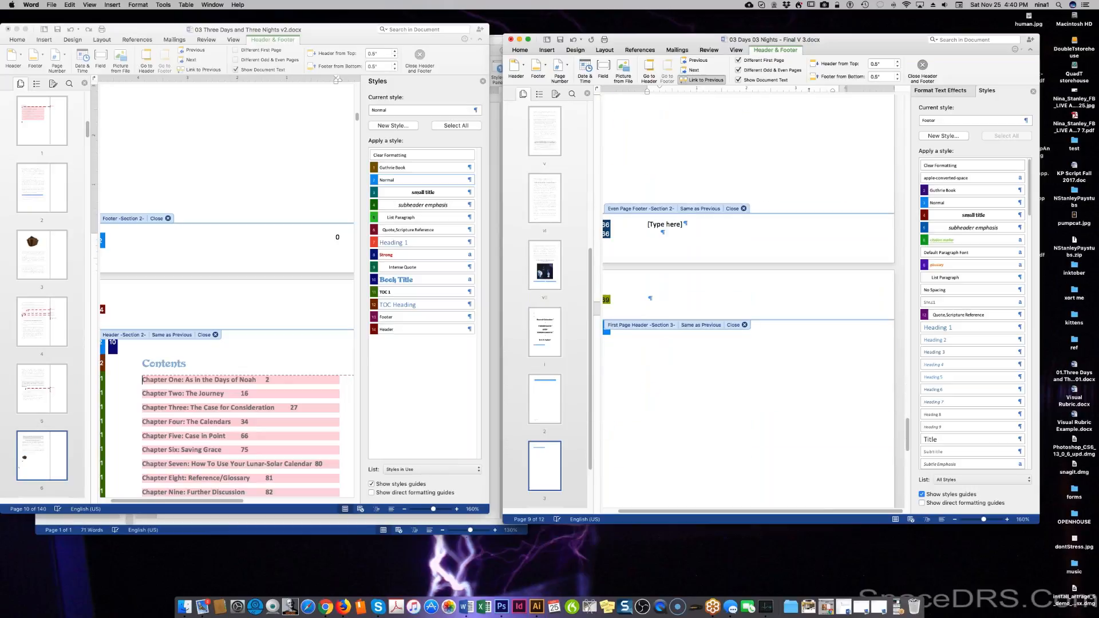
{"action": "scroll", "coordinate": [673, 295], "scroll_direction": "down", "scroll_amount": 15}
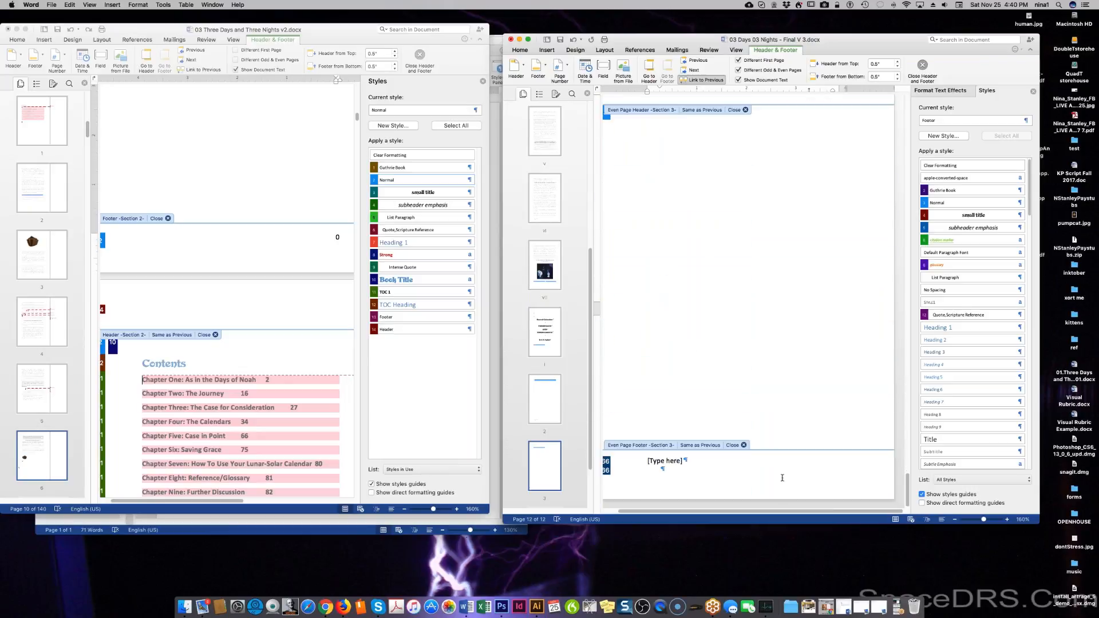
{"action": "scroll", "coordinate": [782, 477], "scroll_direction": "up", "scroll_amount": 8}
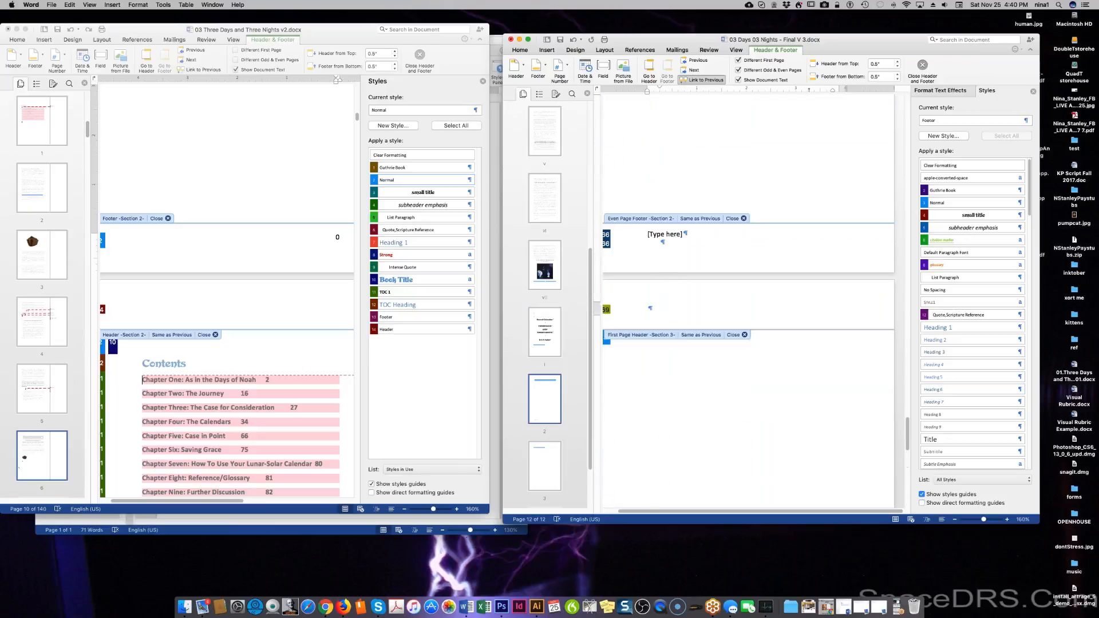
{"action": "scroll", "coordinate": [725, 314], "scroll_direction": "up", "scroll_amount": 5}
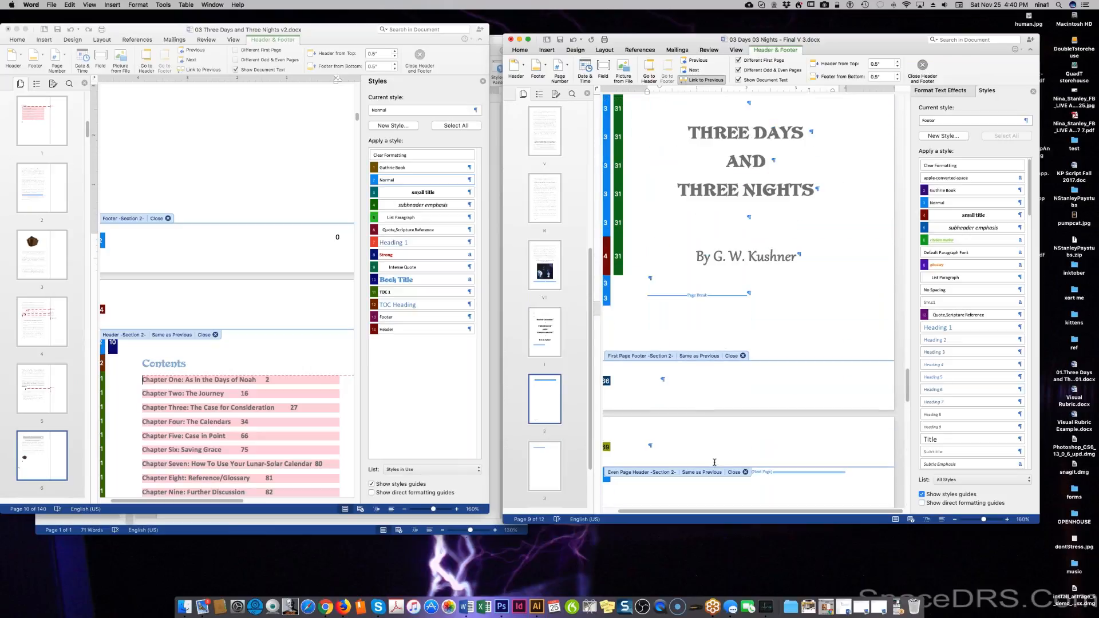
{"action": "scroll", "coordinate": [735, 511], "scroll_direction": "down", "scroll_amount": 8}
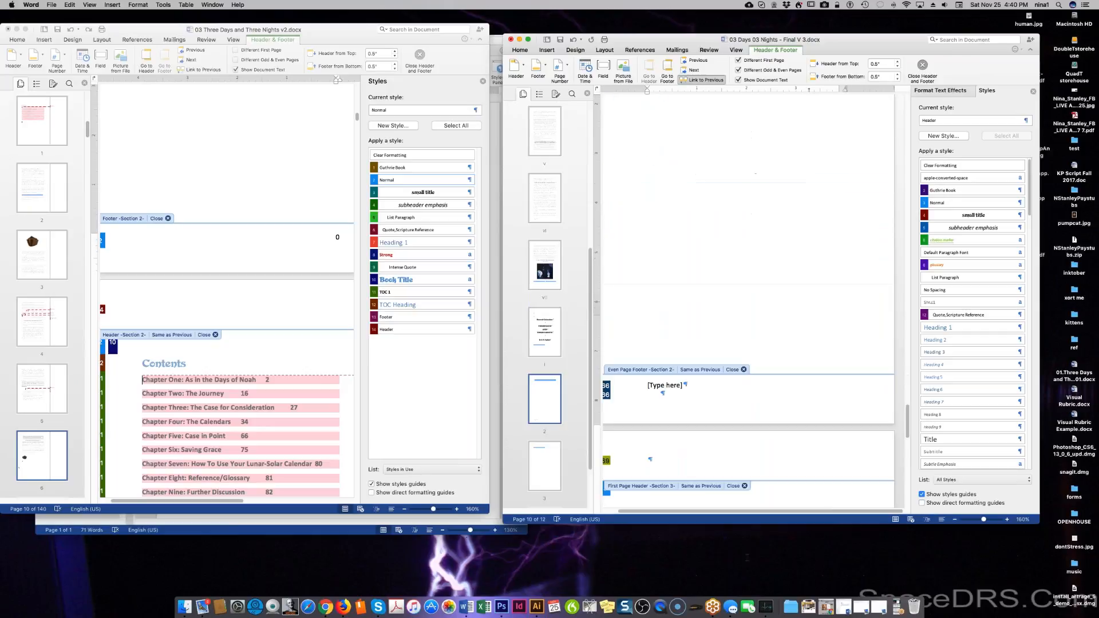
Edit section 3's even-page header and review the [Type here] footers across the 12 pages.
{"action": "left_click", "coordinate": [649, 101]}
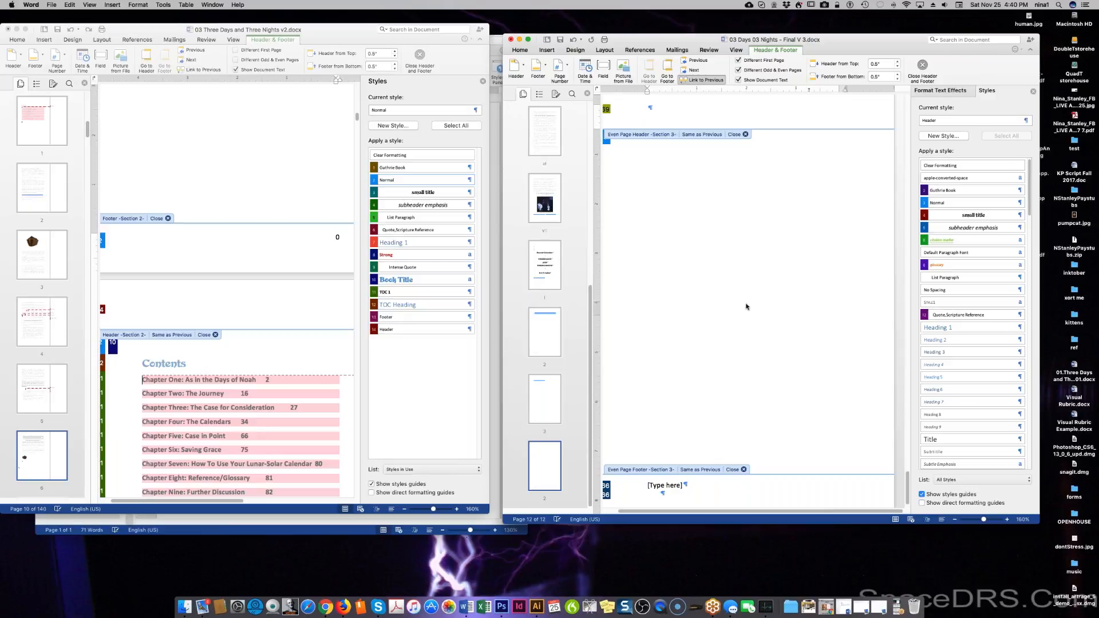
{"action": "scroll", "coordinate": [746, 306], "scroll_direction": "up", "scroll_amount": 5}
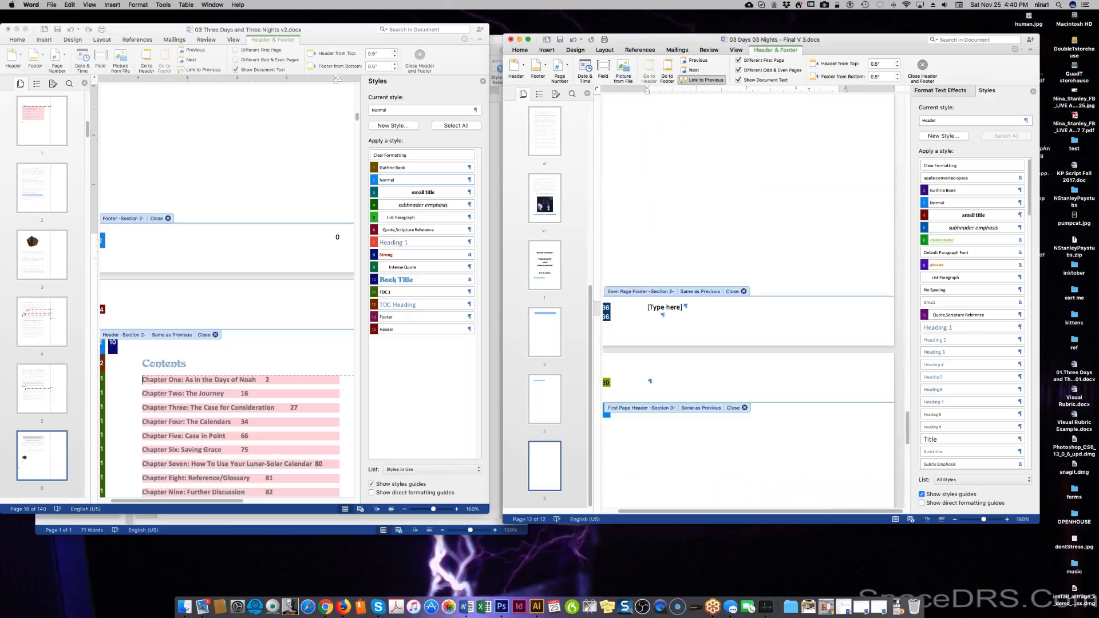
{"action": "scroll", "coordinate": [745, 307], "scroll_direction": "up", "scroll_amount": 4}
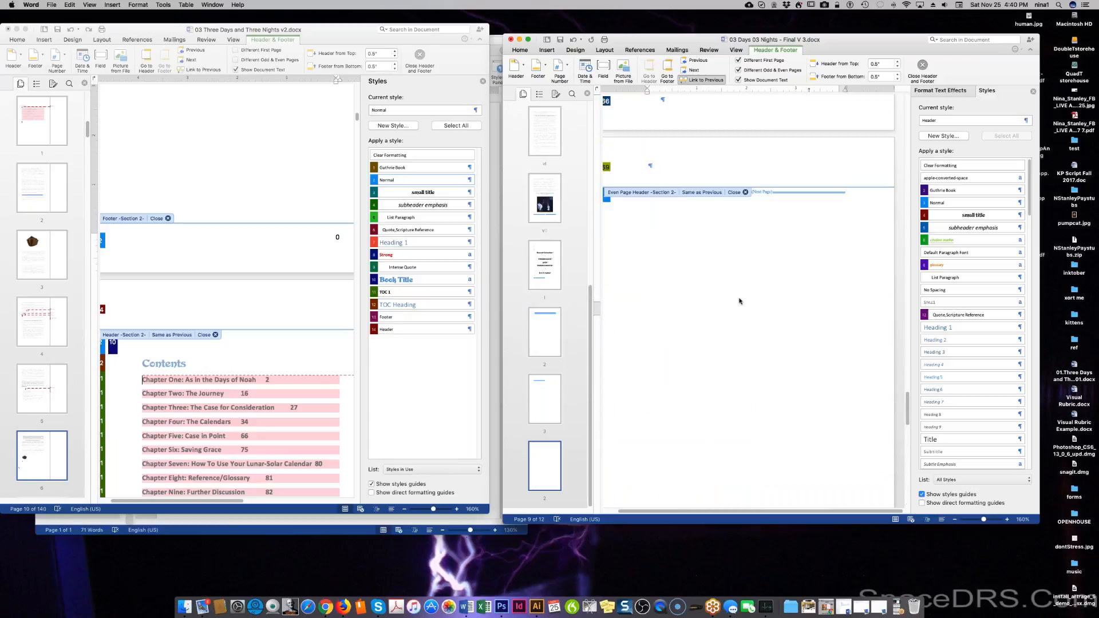
{"action": "scroll", "coordinate": [740, 302], "scroll_direction": "up", "scroll_amount": 4}
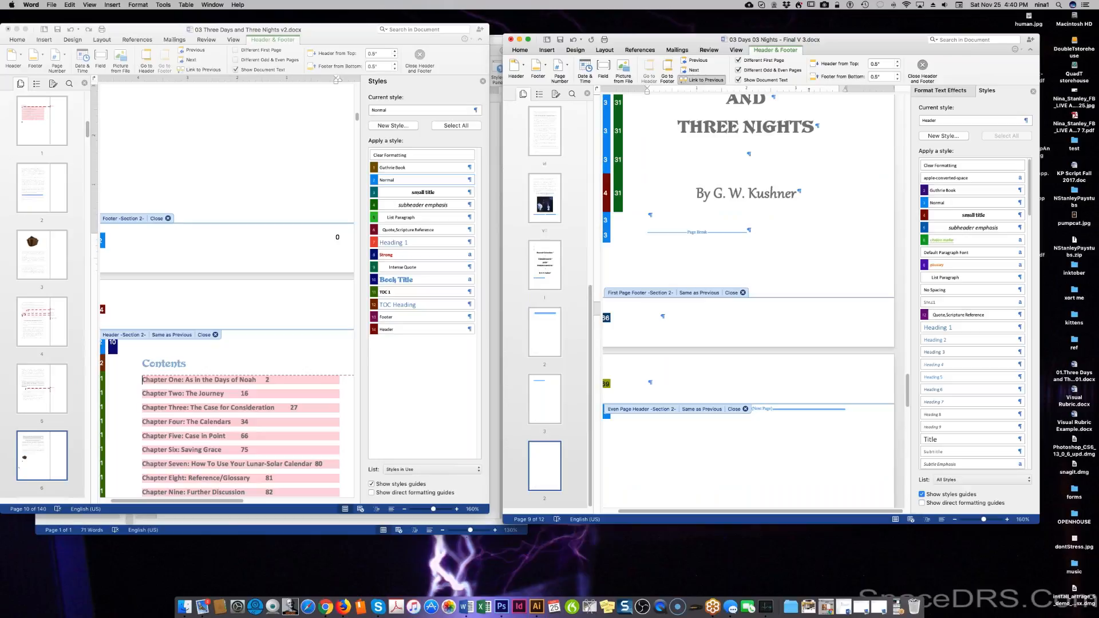
{"action": "scroll", "coordinate": [748, 301], "scroll_direction": "up", "scroll_amount": 7}
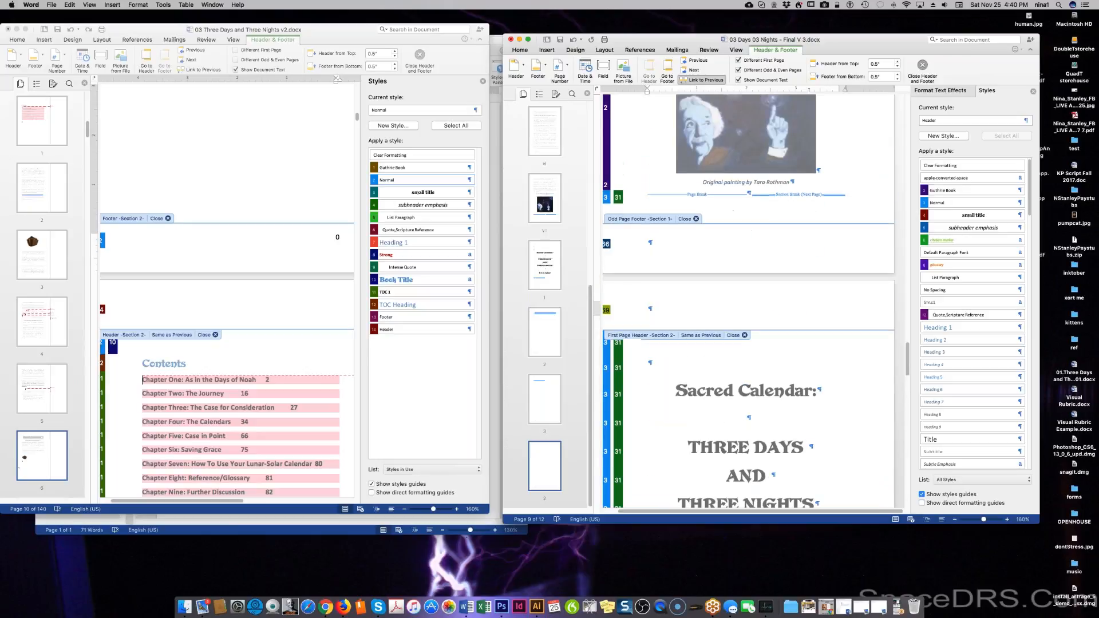
{"action": "scroll", "coordinate": [749, 301], "scroll_direction": "up", "scroll_amount": 10}
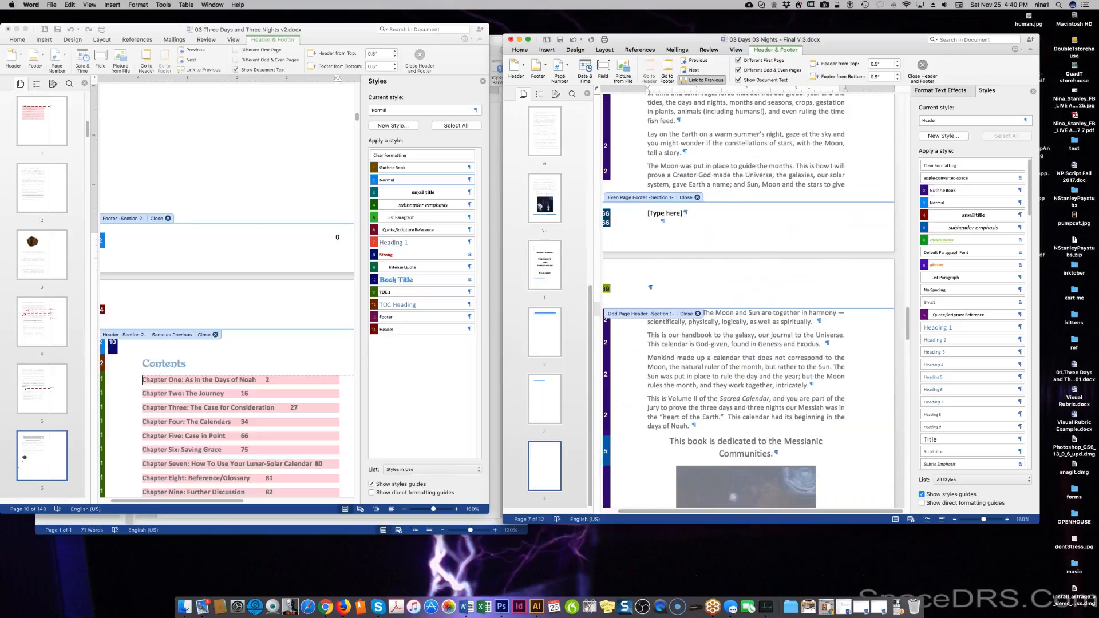
{"action": "scroll", "coordinate": [749, 301], "scroll_direction": "up", "scroll_amount": 6}
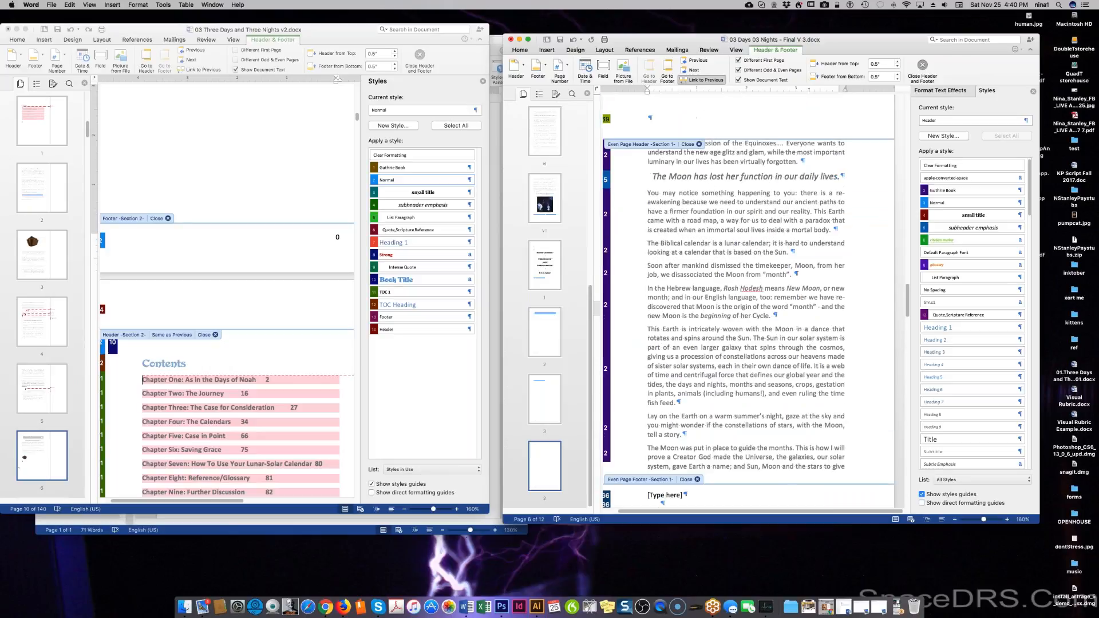
{"action": "scroll", "coordinate": [749, 301], "scroll_direction": "up", "scroll_amount": 10}
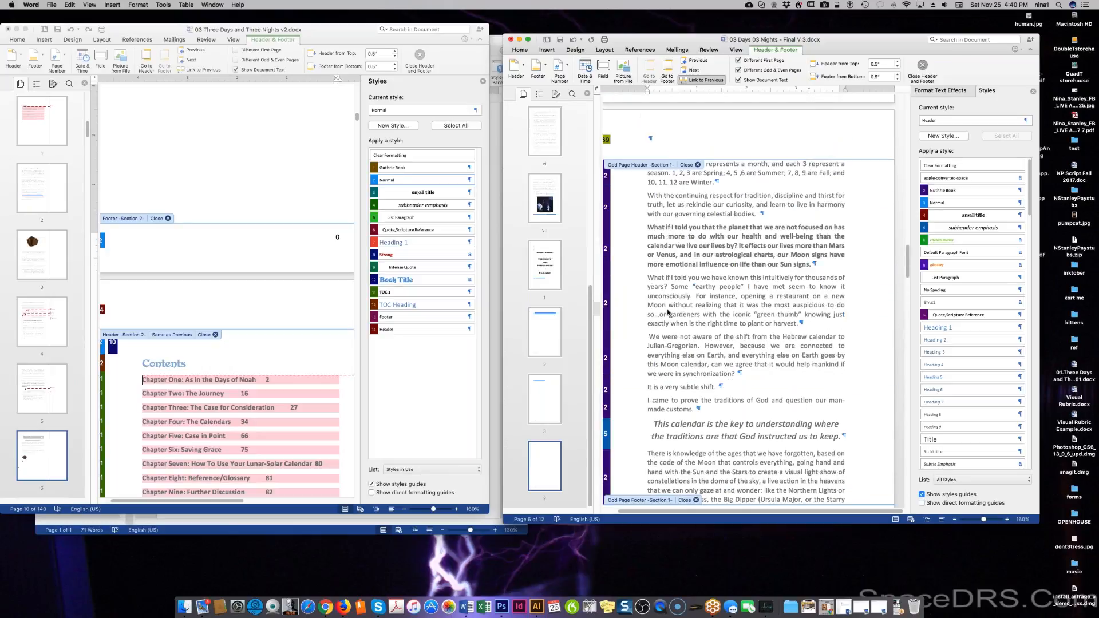
{"action": "scroll", "coordinate": [750, 187], "scroll_direction": "down", "scroll_amount": 6}
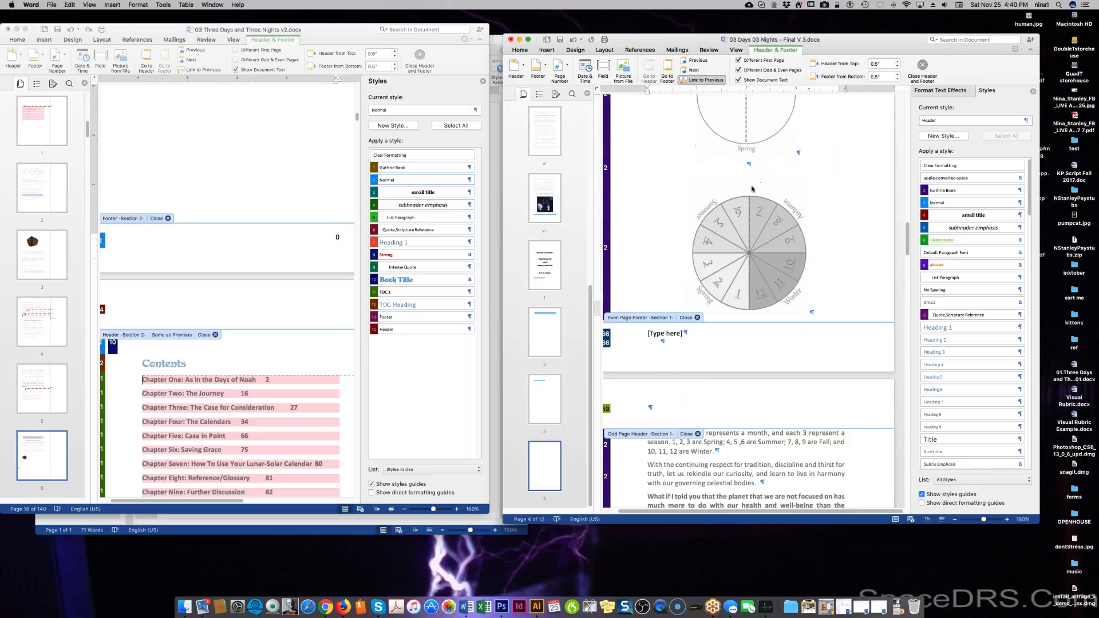
Undo the last five edits with Cmd+Z, restoring black title lettering and 11 pages.
{"action": "key", "text": "super+z"}
{"action": "key", "text": "super+z"}
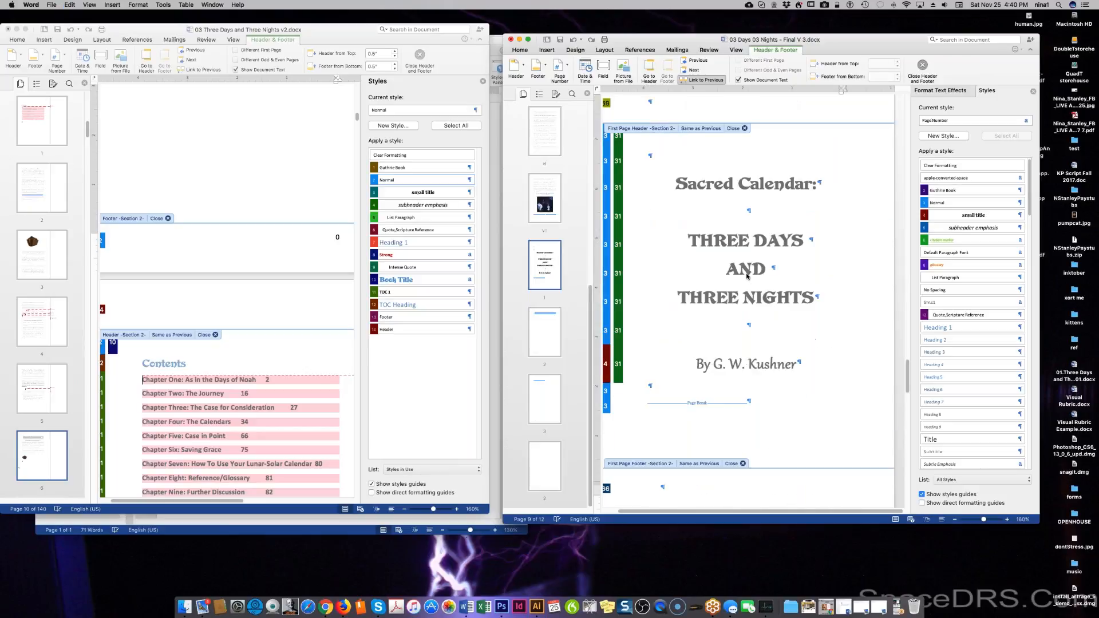
{"action": "key", "text": "super+z"}
{"action": "key", "text": "super+z"}
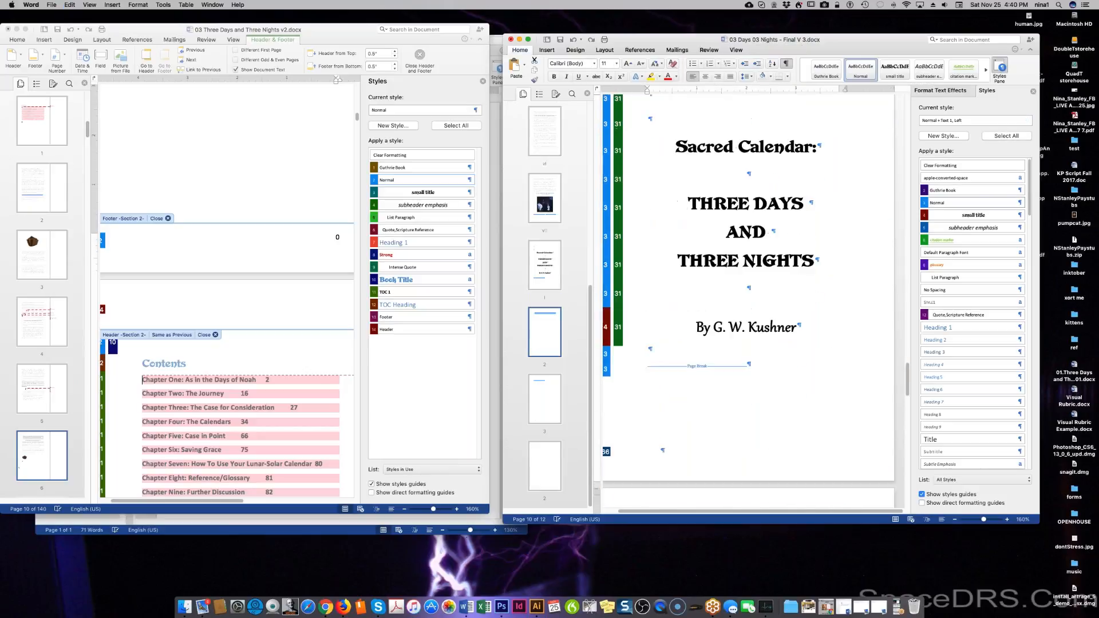
{"action": "key", "text": "super+z"}
{"action": "key", "text": "super+z"}
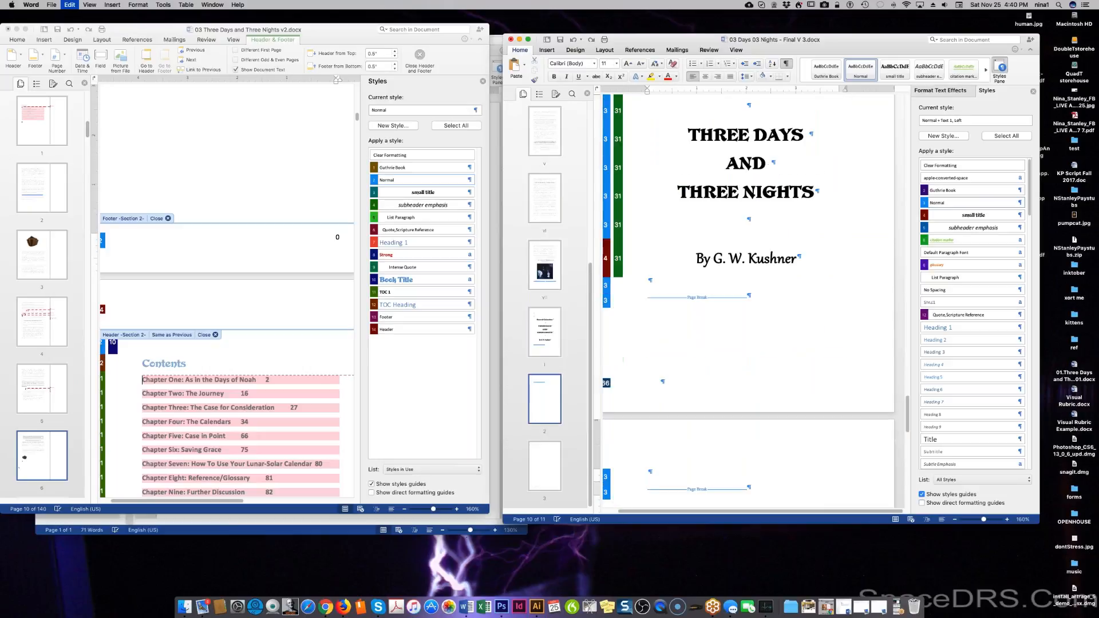
{"action": "key", "text": "super+z"}
{"action": "key", "text": "super+z"}
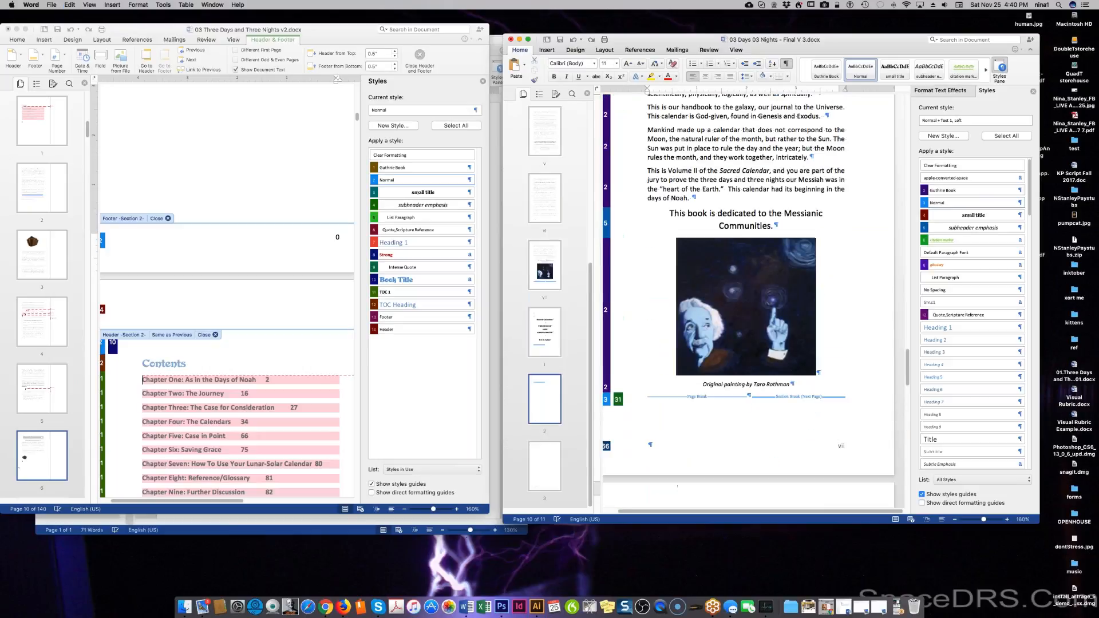
{"action": "key", "text": "super+z"}
{"action": "scroll", "coordinate": [748, 300], "scroll_direction": "down", "scroll_amount": 5}
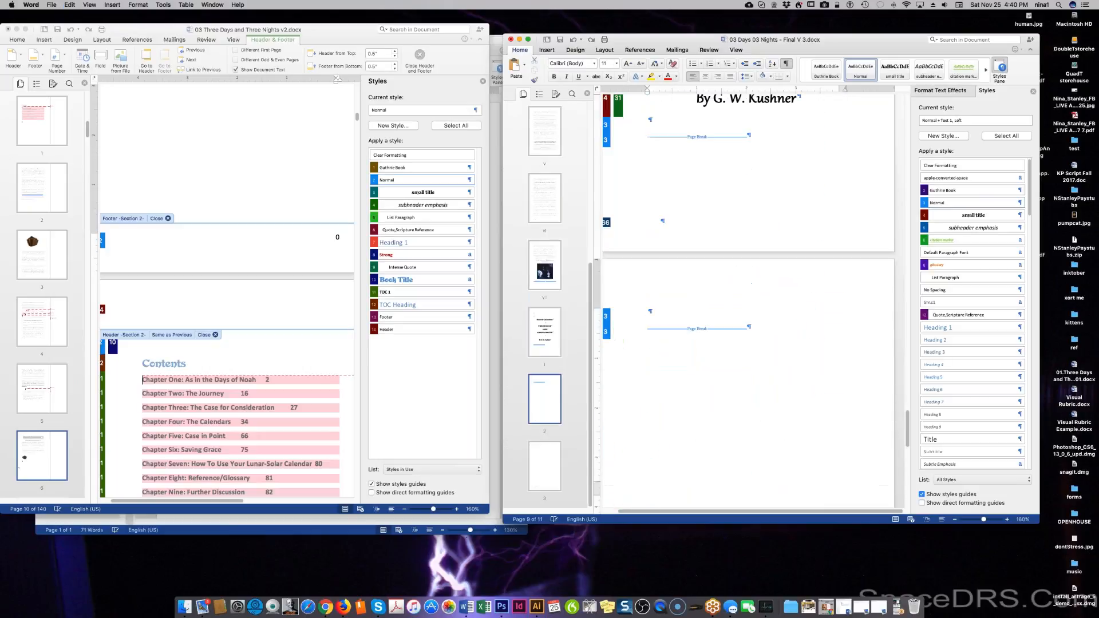
{"action": "scroll", "coordinate": [623, 341], "scroll_direction": "down", "scroll_amount": 10}
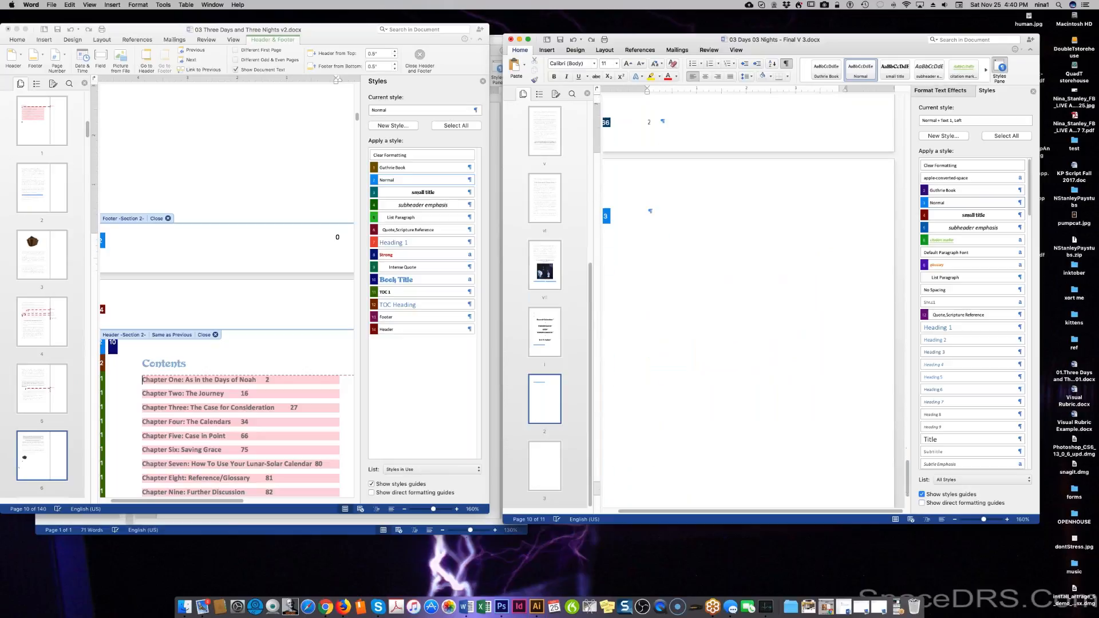
{"action": "scroll", "coordinate": [748, 304], "scroll_direction": "down", "scroll_amount": 8}
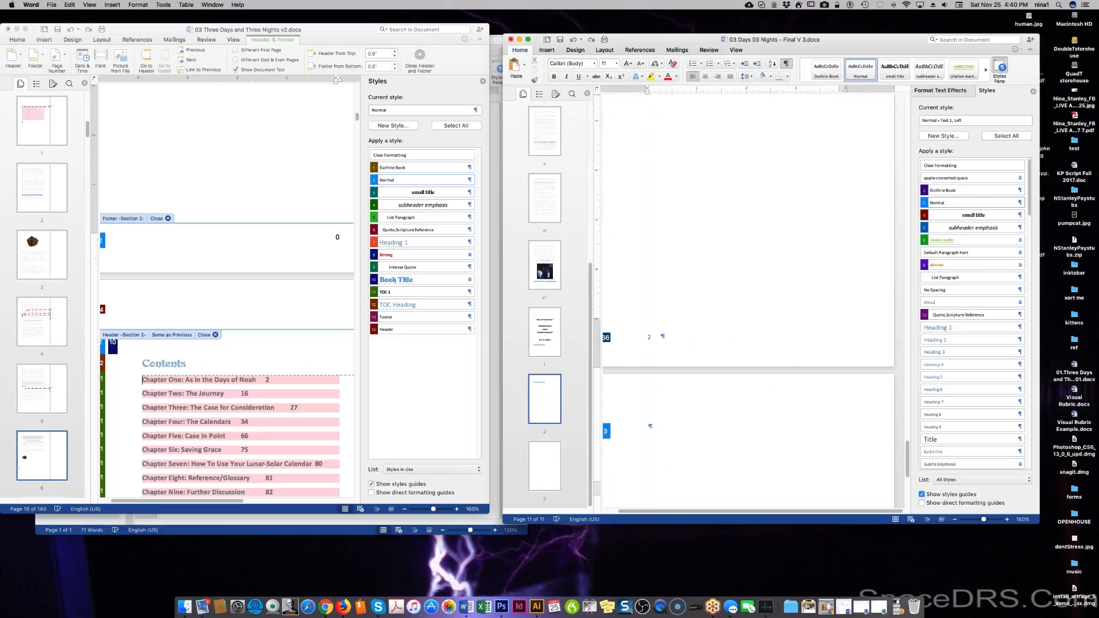
{"action": "scroll", "coordinate": [748, 301], "scroll_direction": "up", "scroll_amount": 7}
{"action": "scroll", "coordinate": [748, 302], "scroll_direction": "down", "scroll_amount": 2}
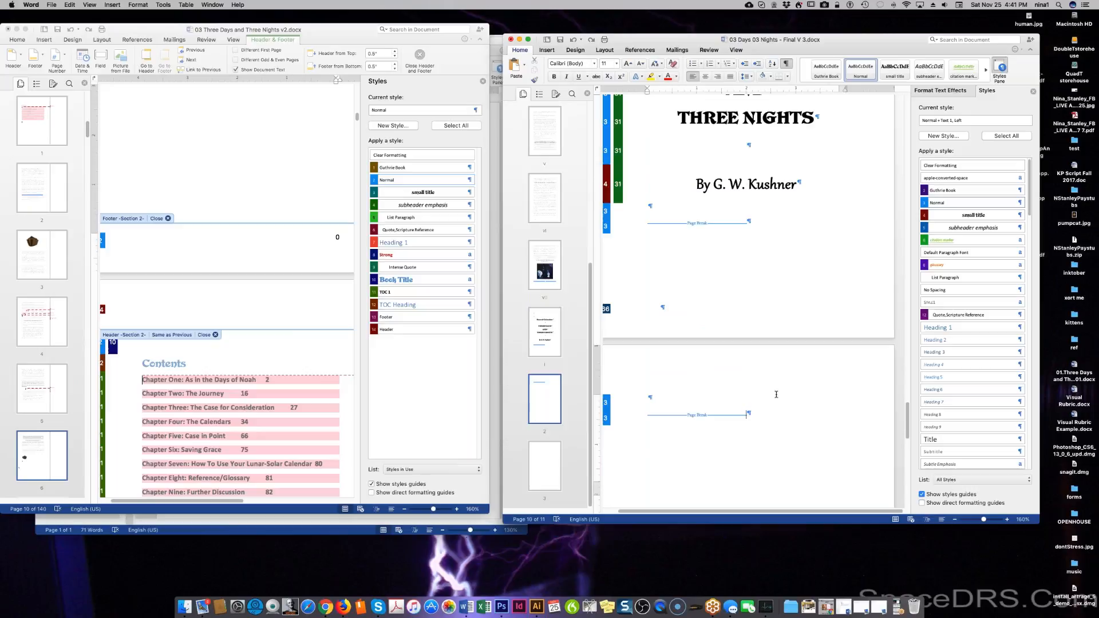
Switch to the Three Days and Three Nights v2 document and leave header and footer editing.
{"action": "left_click", "coordinate": [227, 377]}
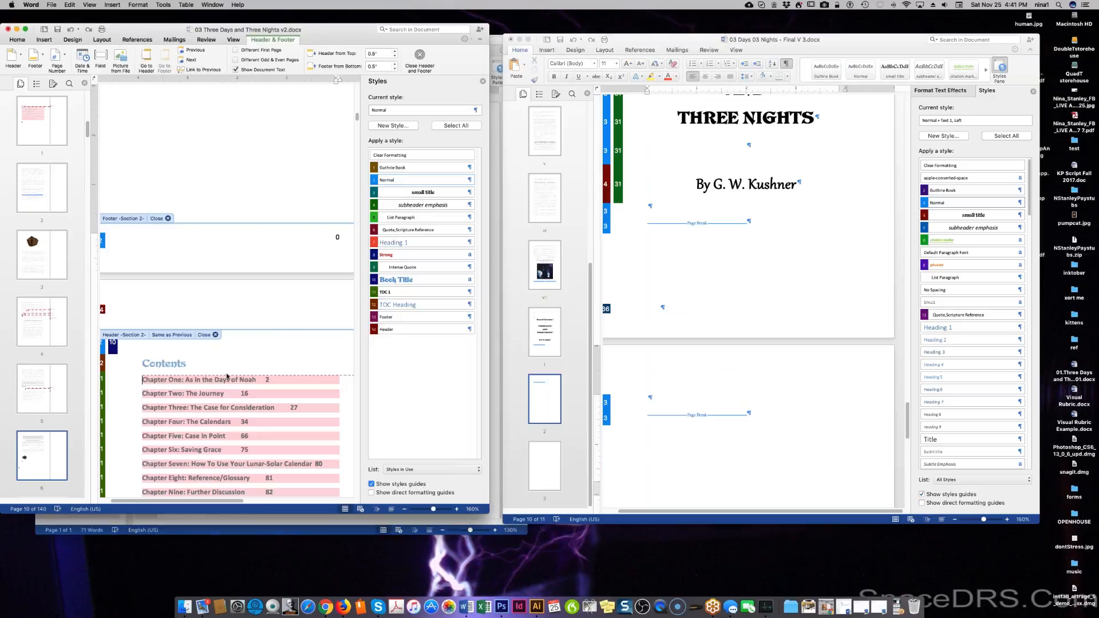
{"action": "scroll", "coordinate": [227, 367], "scroll_direction": "down", "scroll_amount": 5}
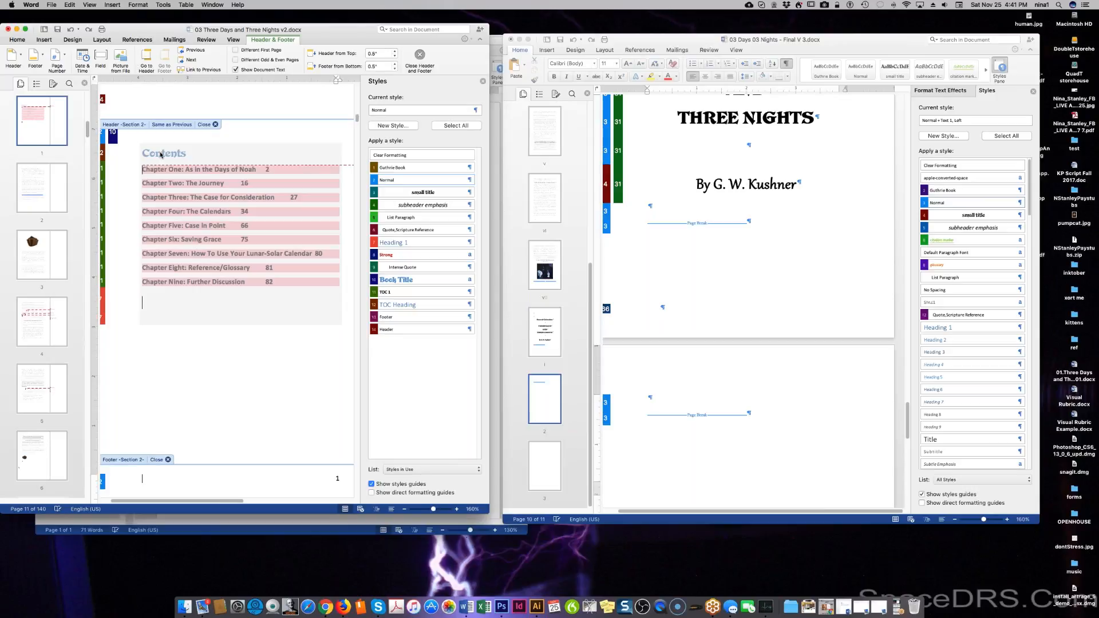
{"action": "right_click", "coordinate": [160, 154]}
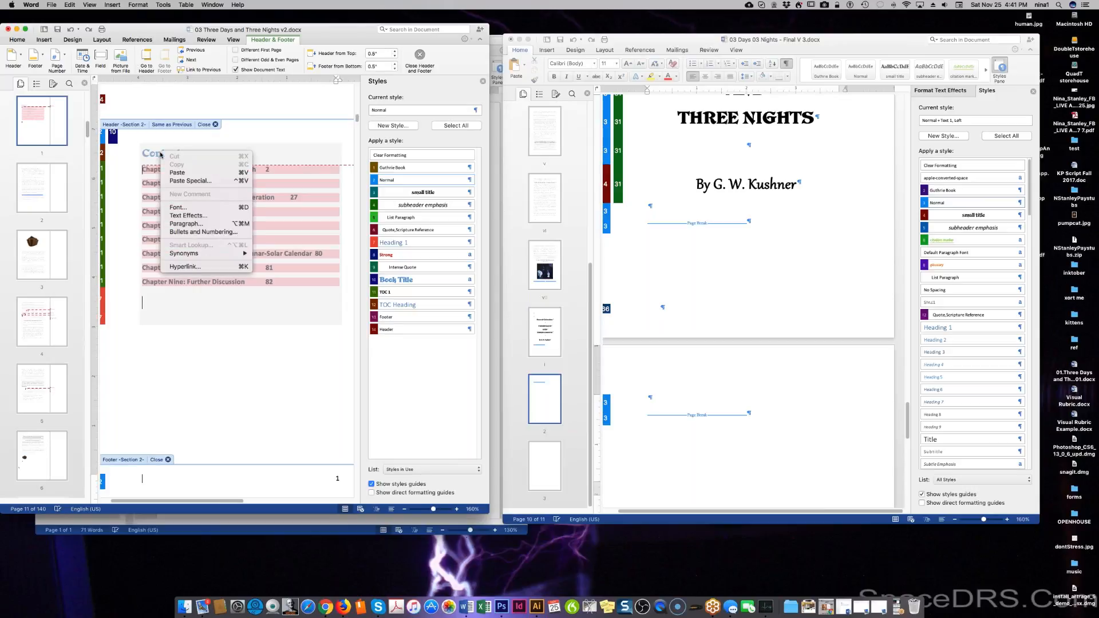
{"action": "left_click", "coordinate": [295, 238]}
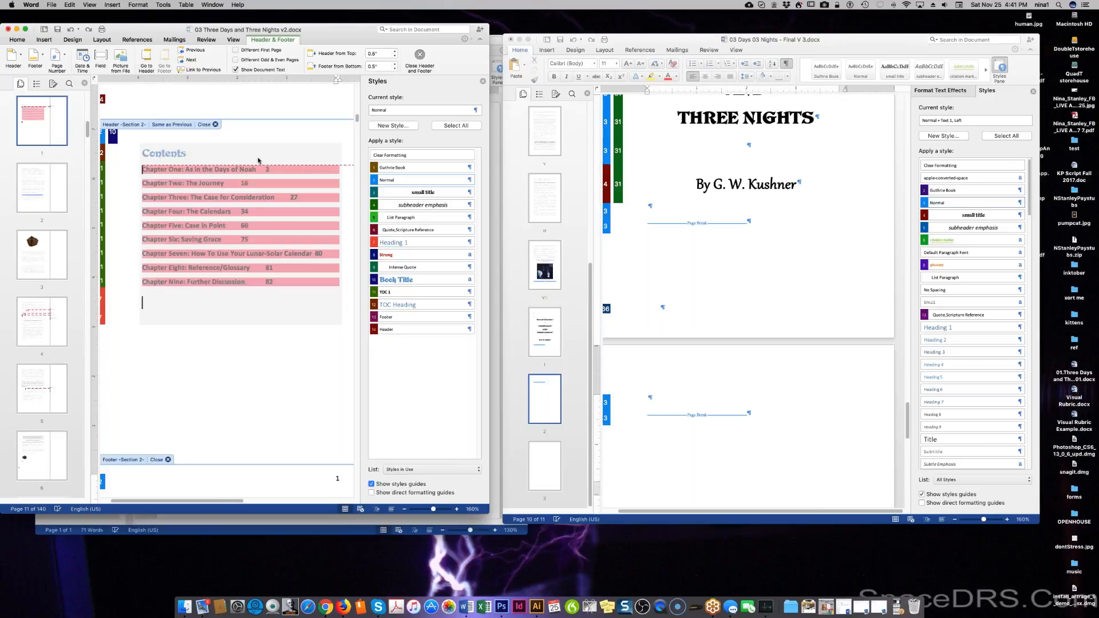
{"action": "left_click", "coordinate": [215, 124]}
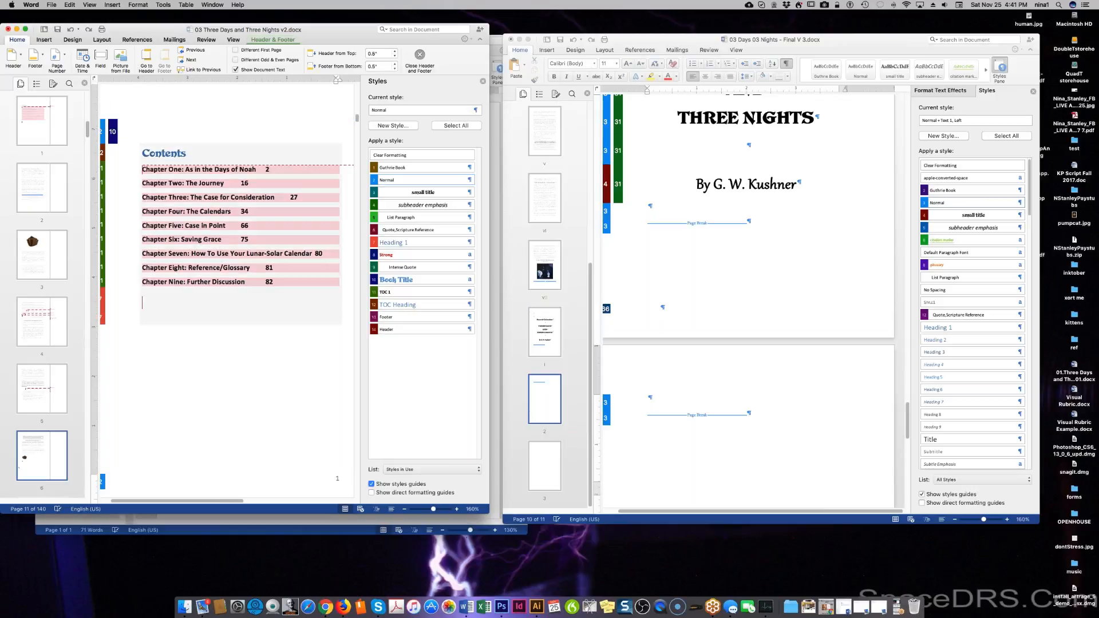
{"action": "right_click", "coordinate": [241, 440]}
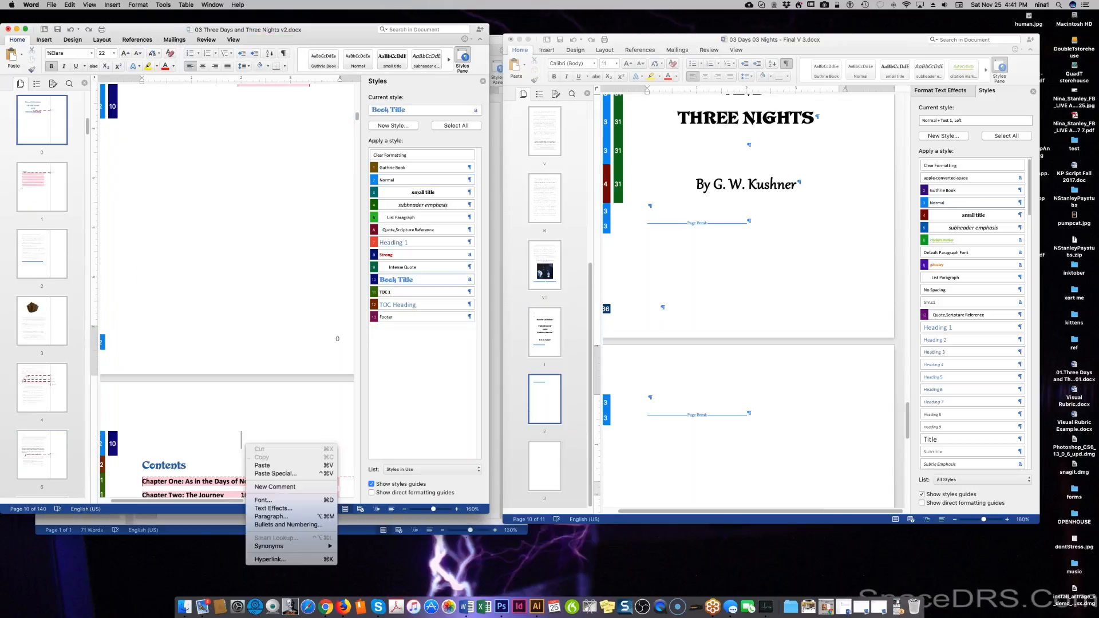
{"action": "left_click", "coordinate": [225, 465]}
{"action": "right_click", "coordinate": [226, 475]}
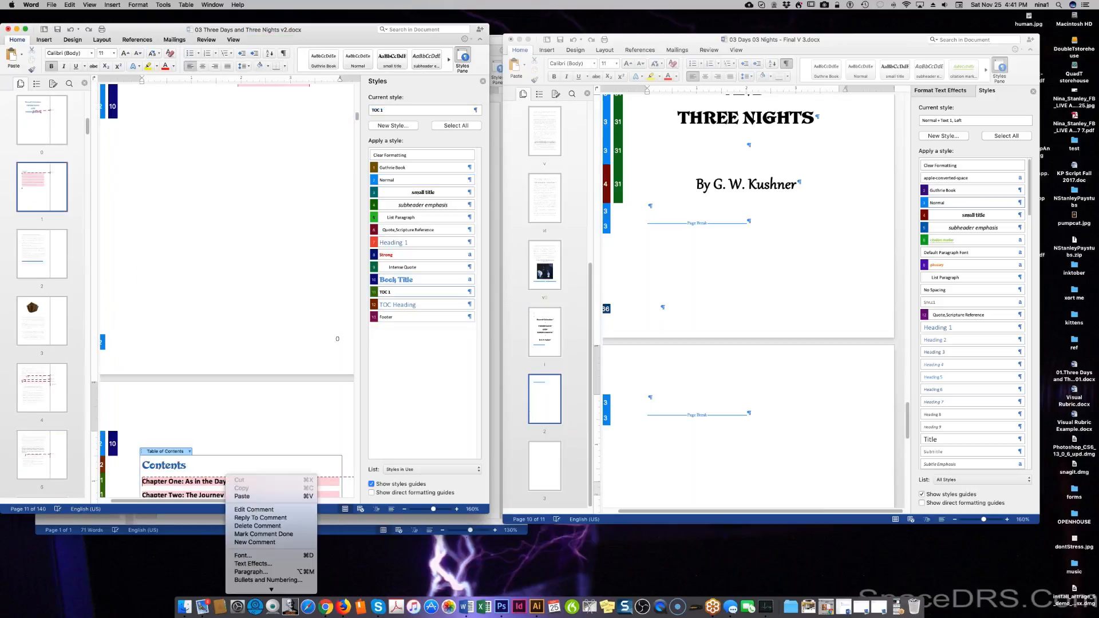
{"action": "left_click", "coordinate": [184, 456]}
Place the cursor before the 'Chapter One: As in the Days of Noah' heading.
{"action": "scroll", "coordinate": [198, 450], "scroll_direction": "down", "scroll_amount": 3}
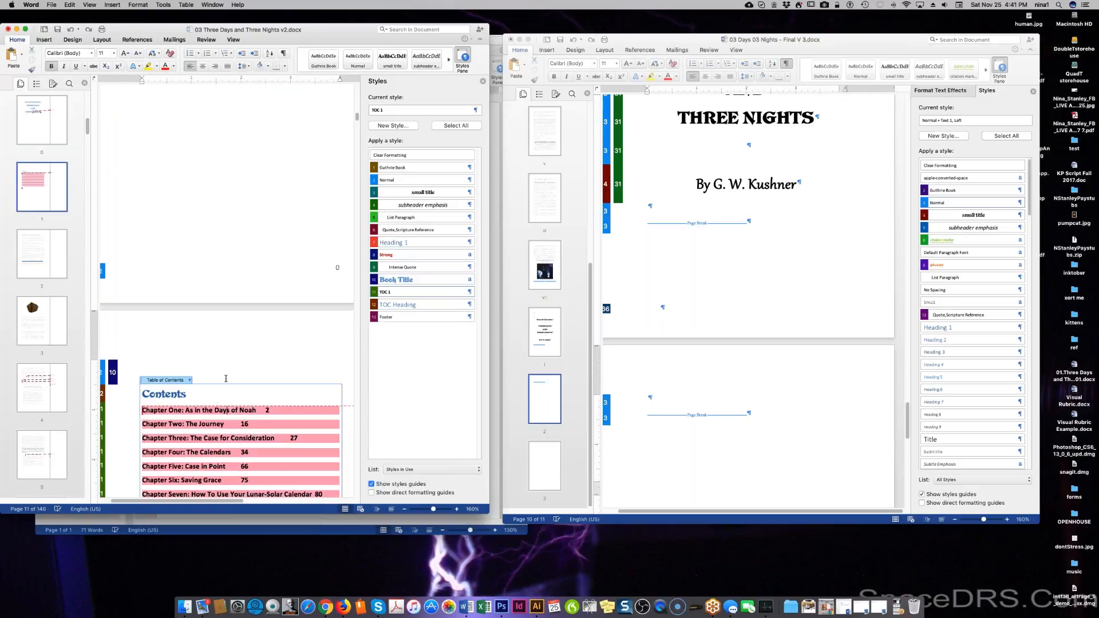
{"action": "scroll", "coordinate": [226, 378], "scroll_direction": "down", "scroll_amount": 10}
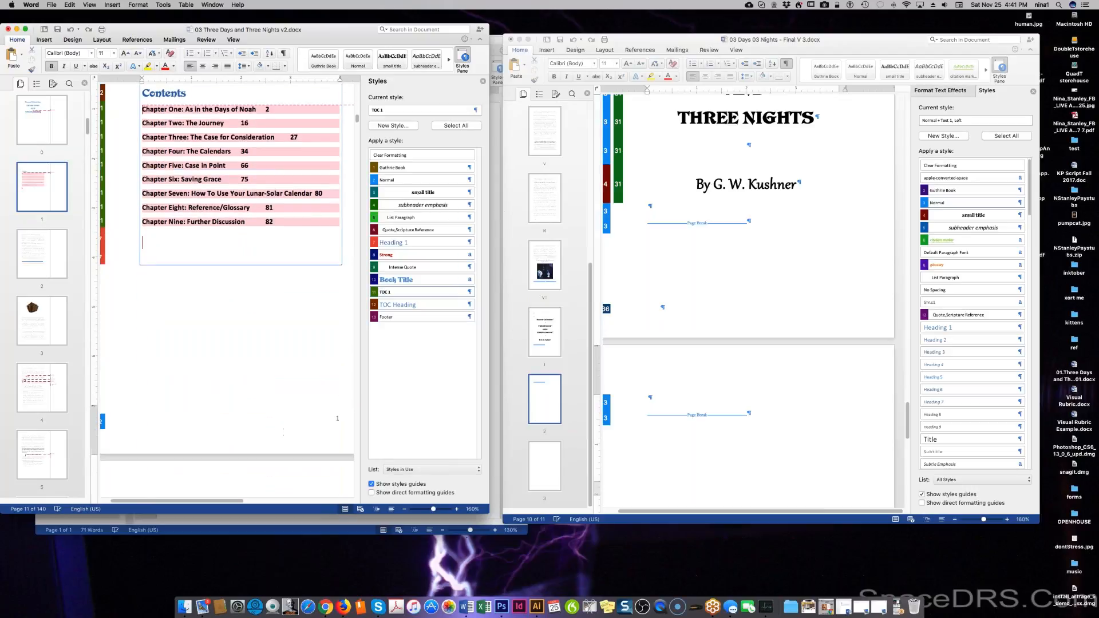
{"action": "scroll", "coordinate": [285, 420], "scroll_direction": "down", "scroll_amount": 8}
{"action": "left_click", "coordinate": [143, 279]}
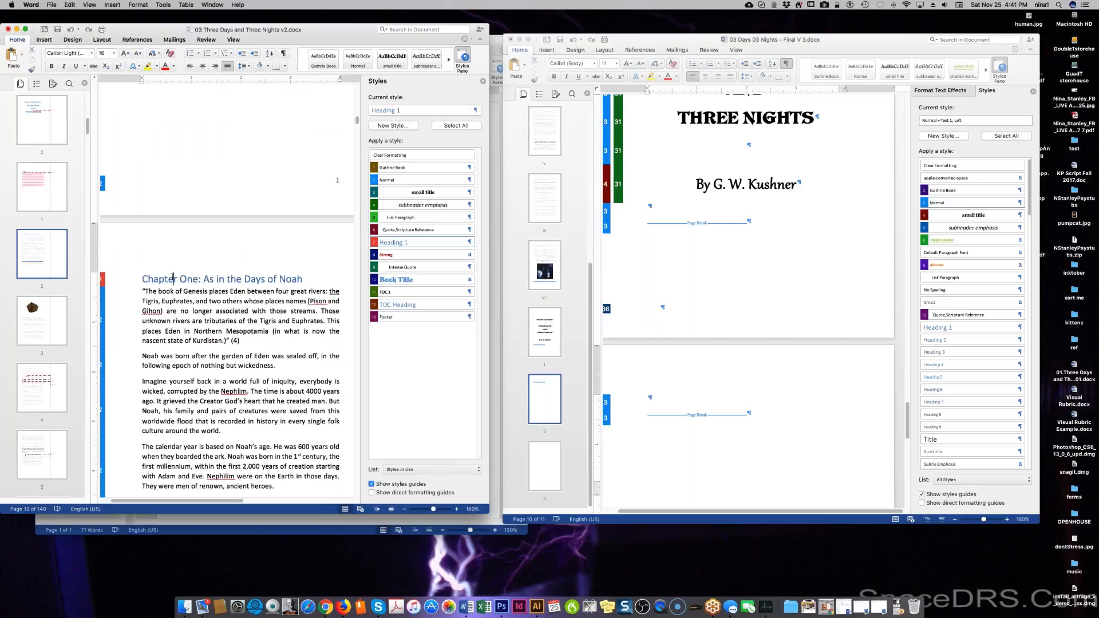
Select the 'Chapter One: As in the Days of Noah' heading.
{"action": "left_click_drag", "start_coordinate": [173, 278], "coordinate": [308, 279]}
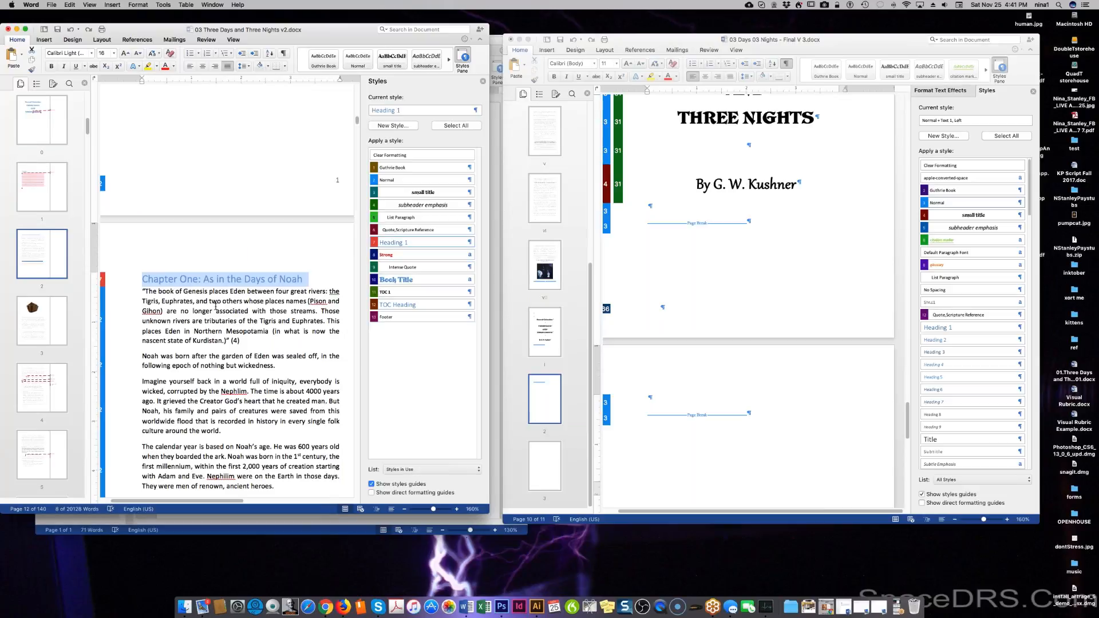
{"action": "scroll", "coordinate": [216, 307], "scroll_direction": "down", "scroll_amount": 1}
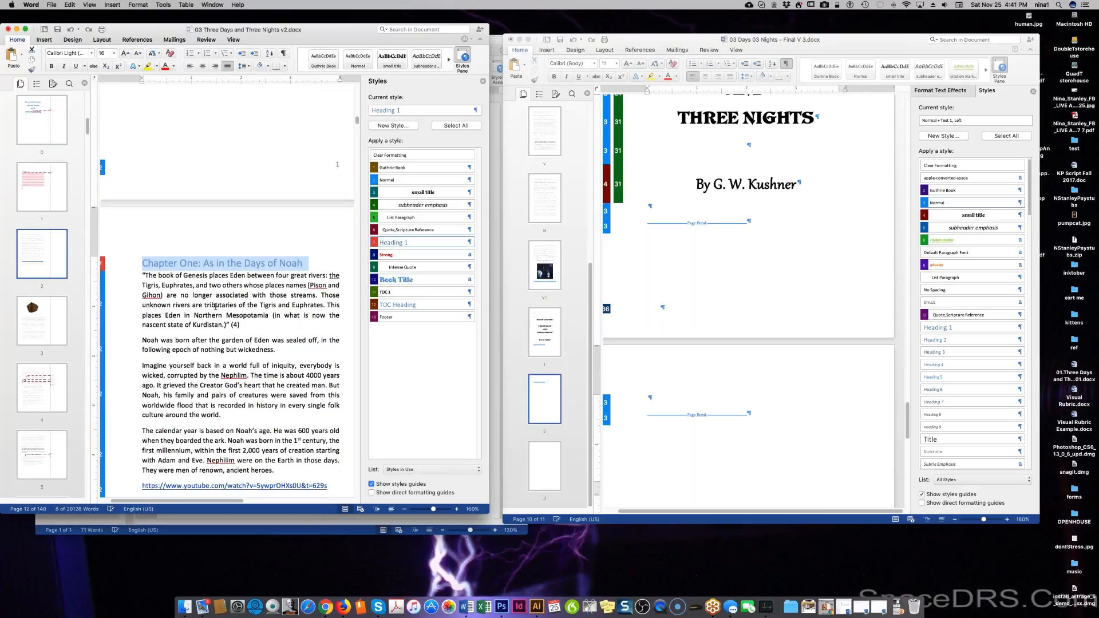
{"action": "scroll", "coordinate": [215, 307], "scroll_direction": "down", "scroll_amount": 5}
{"action": "scroll", "coordinate": [216, 308], "scroll_direction": "down", "scroll_amount": 1}
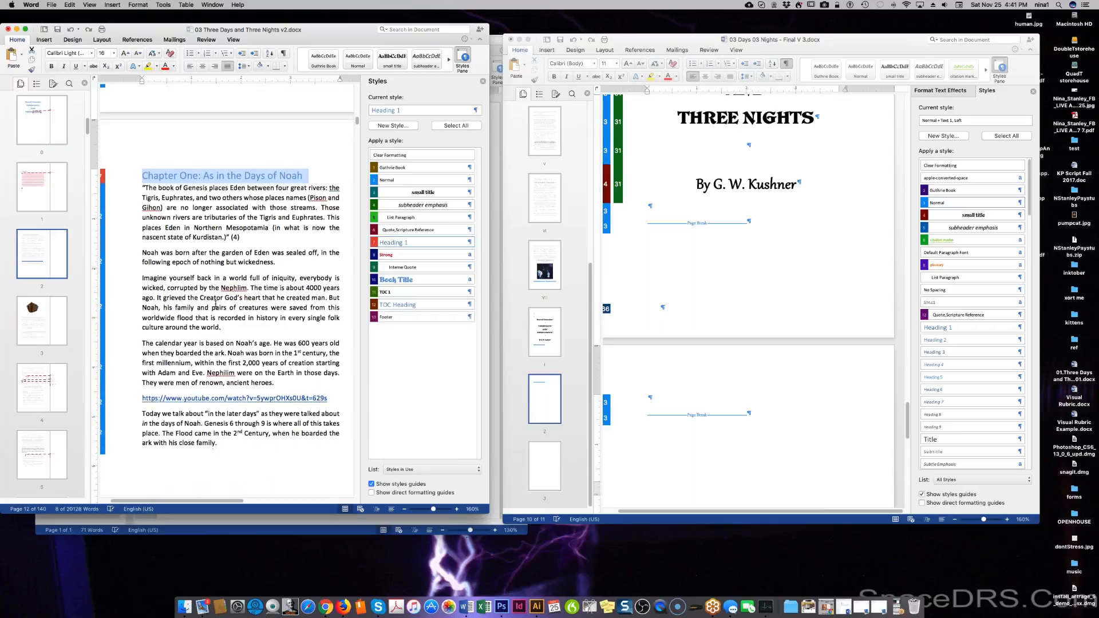
{"action": "scroll", "coordinate": [215, 308], "scroll_direction": "down", "scroll_amount": 3}
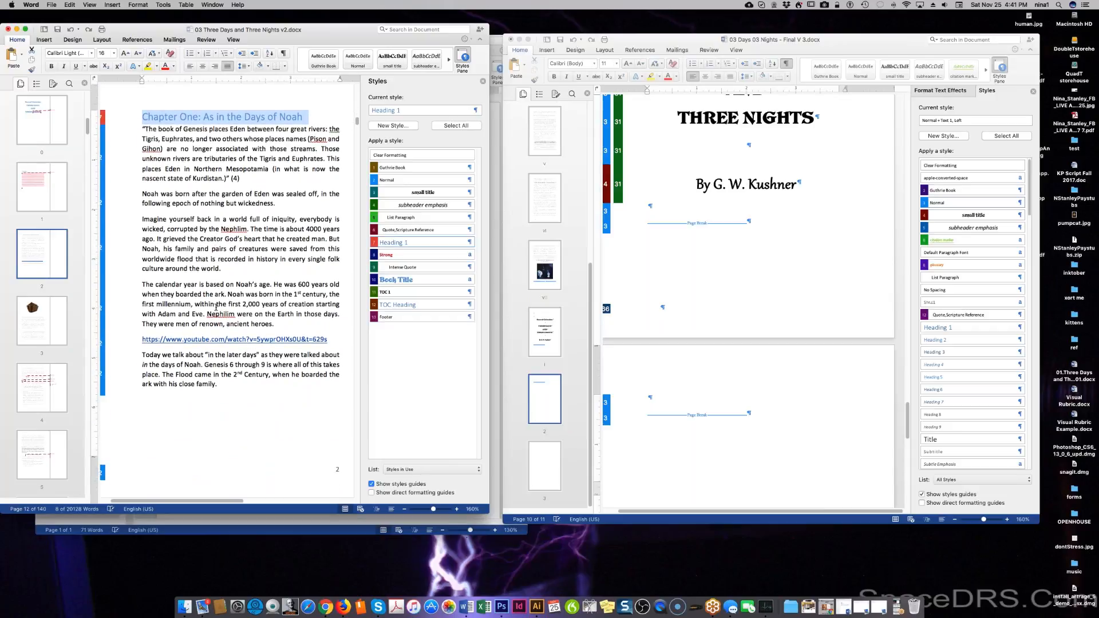
{"action": "scroll", "coordinate": [216, 308], "scroll_direction": "down", "scroll_amount": 3}
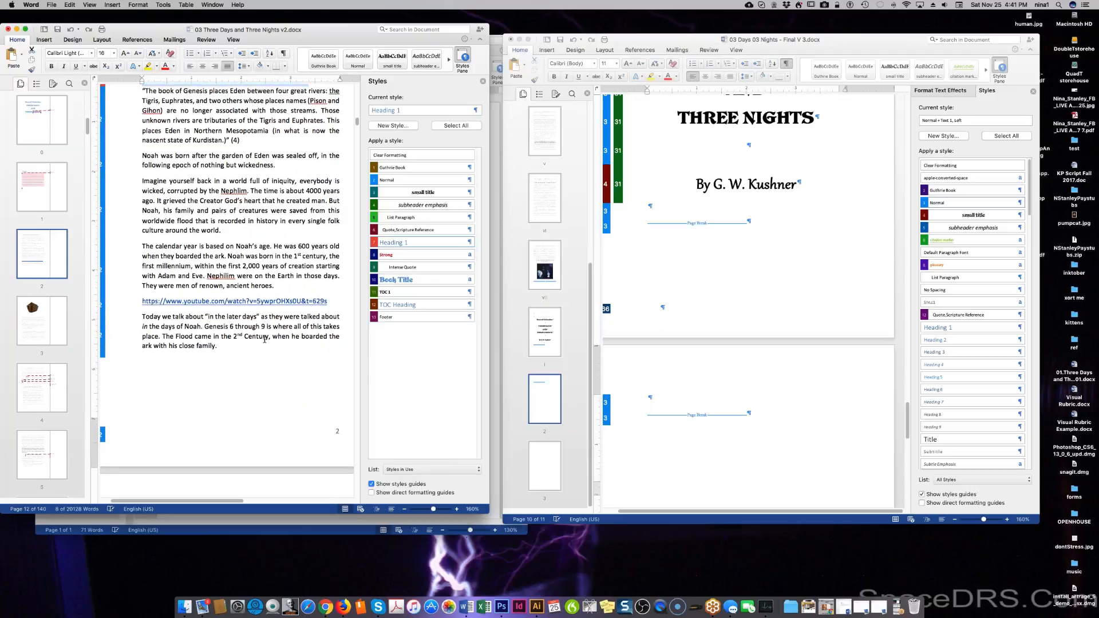
{"action": "scroll", "coordinate": [284, 357], "scroll_direction": "down", "scroll_amount": 7}
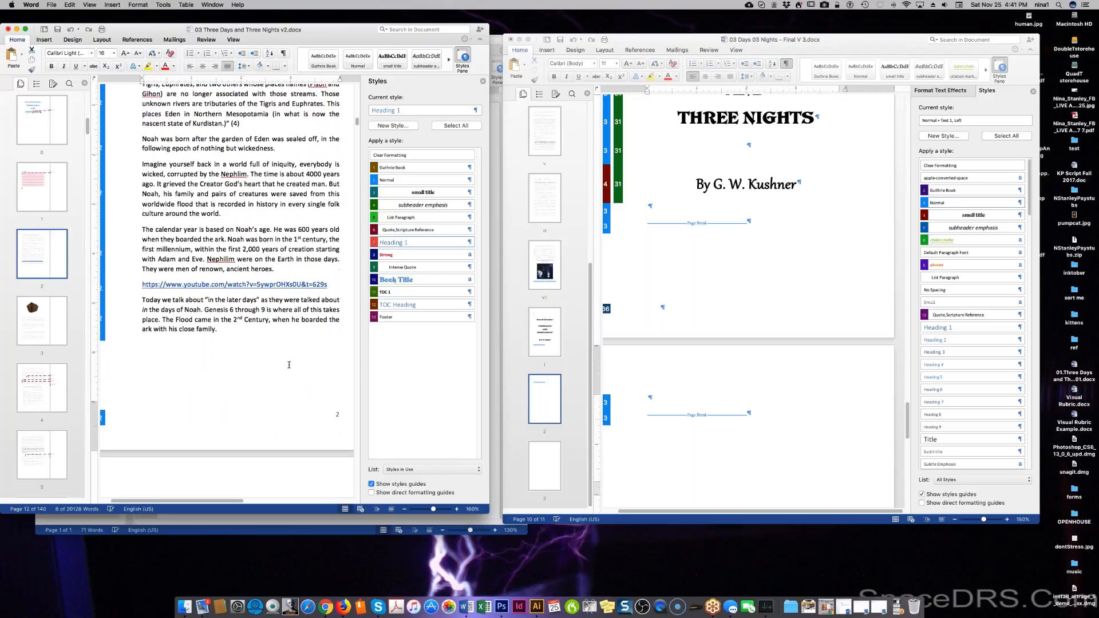
{"action": "scroll", "coordinate": [295, 370], "scroll_direction": "down", "scroll_amount": 5}
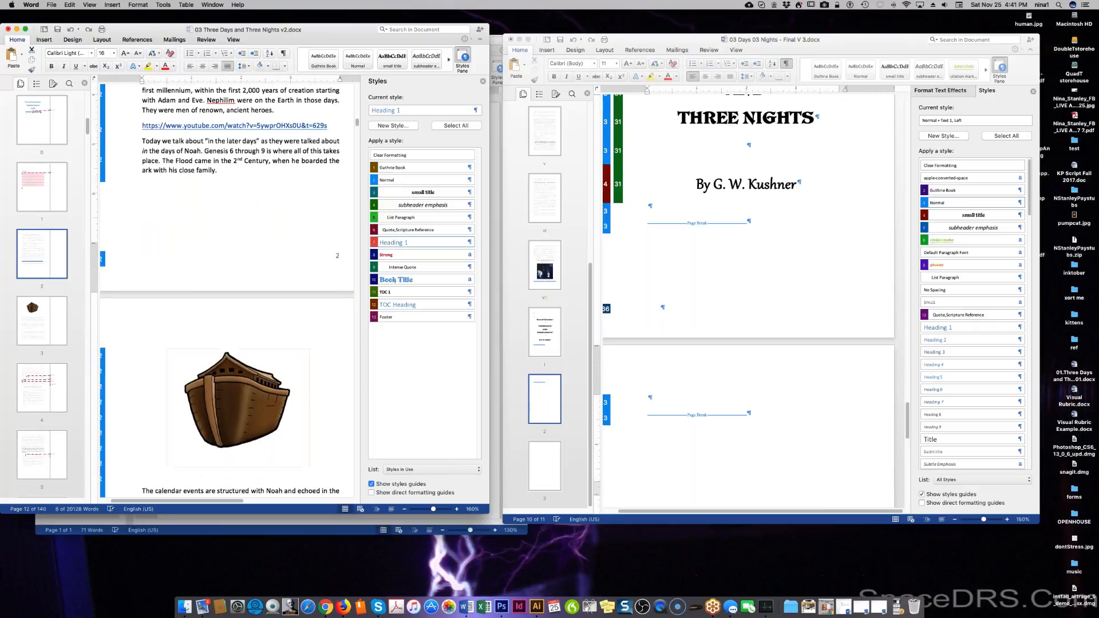
{"action": "scroll", "coordinate": [301, 373], "scroll_direction": "down", "scroll_amount": 4}
Move back past the Contents and title page to the Einstein painting page.
{"action": "scroll", "coordinate": [277, 343], "scroll_direction": "up", "scroll_amount": 20}
{"action": "scroll", "coordinate": [277, 343], "scroll_direction": "up", "scroll_amount": 20}
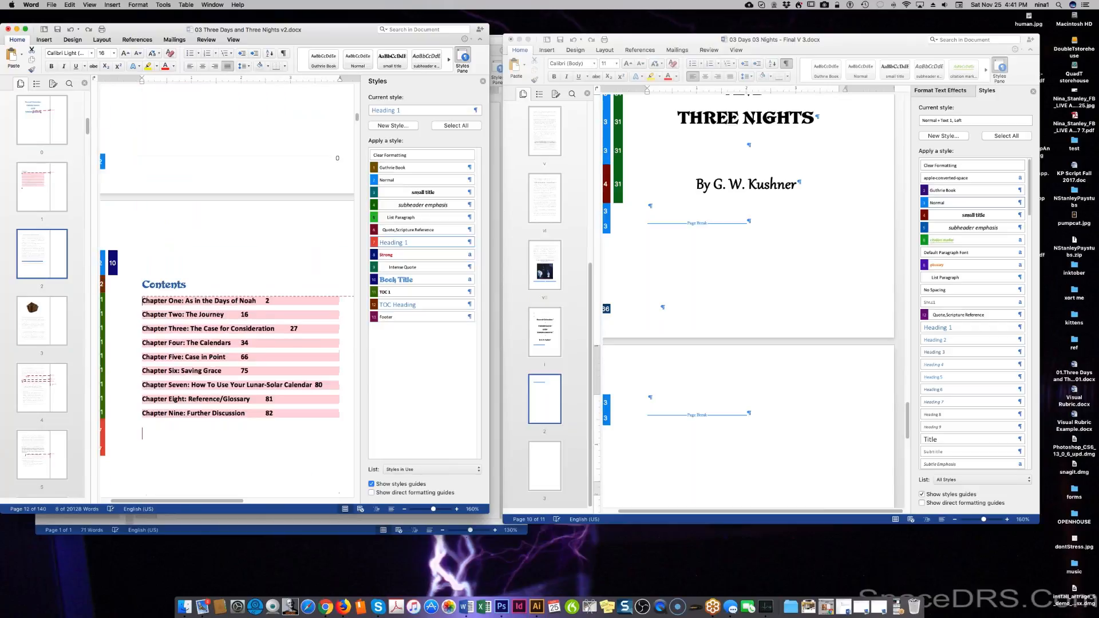
{"action": "scroll", "coordinate": [250, 318], "scroll_direction": "down", "scroll_amount": 5}
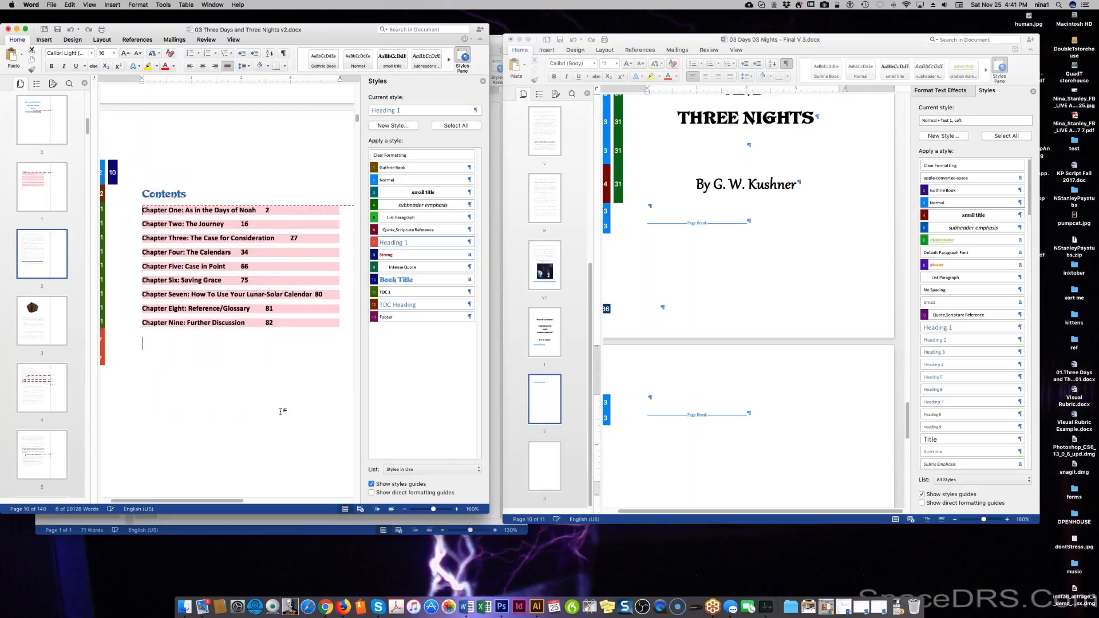
{"action": "scroll", "coordinate": [284, 401], "scroll_direction": "down", "scroll_amount": 8}
{"action": "scroll", "coordinate": [281, 372], "scroll_direction": "up", "scroll_amount": 20}
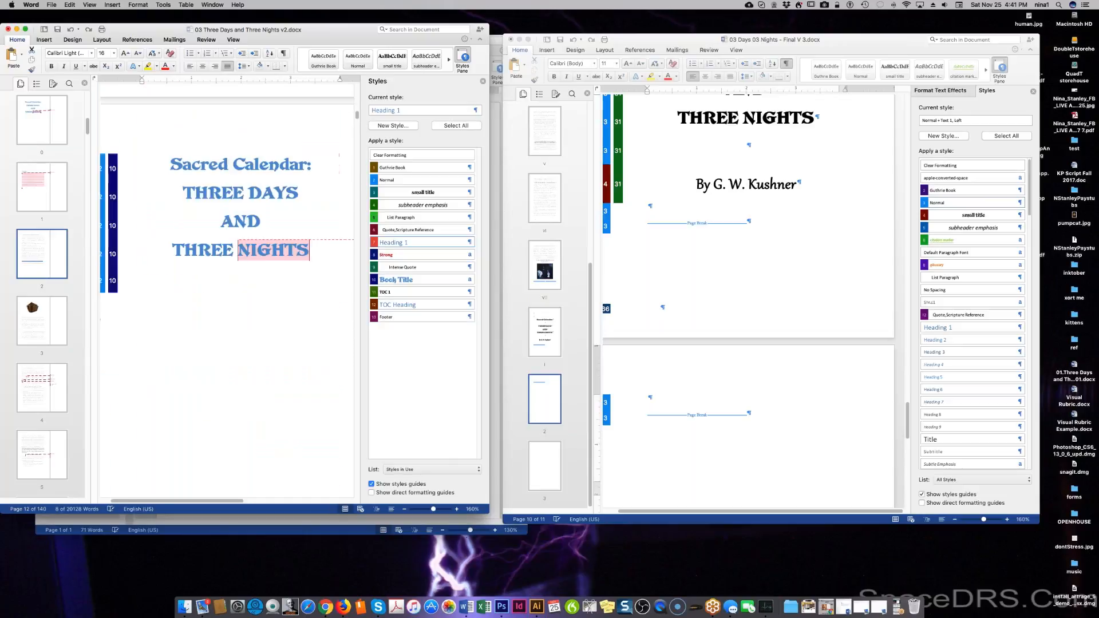
{"action": "scroll", "coordinate": [277, 343], "scroll_direction": "up", "scroll_amount": 10}
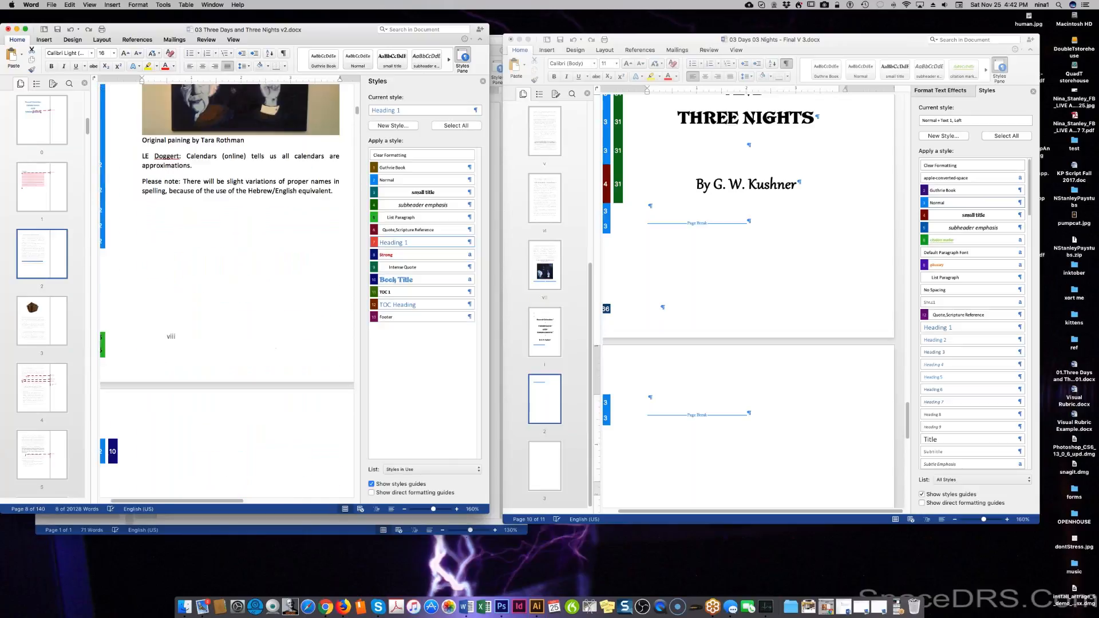
{"action": "left_click", "coordinate": [241, 275]}
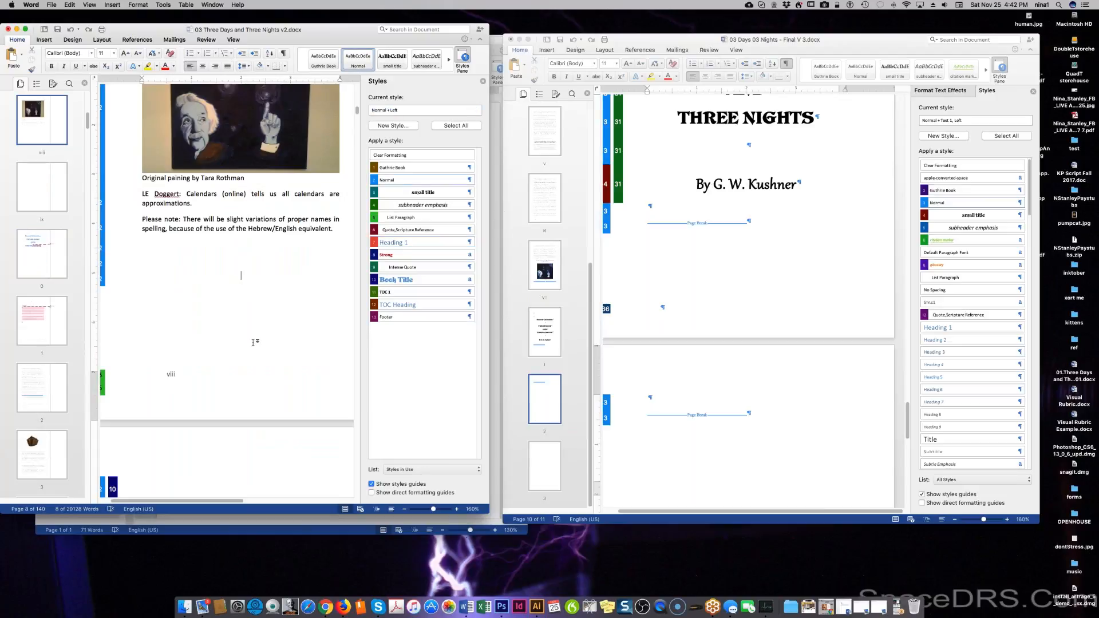
{"action": "scroll", "coordinate": [252, 343], "scroll_direction": "up", "scroll_amount": 3}
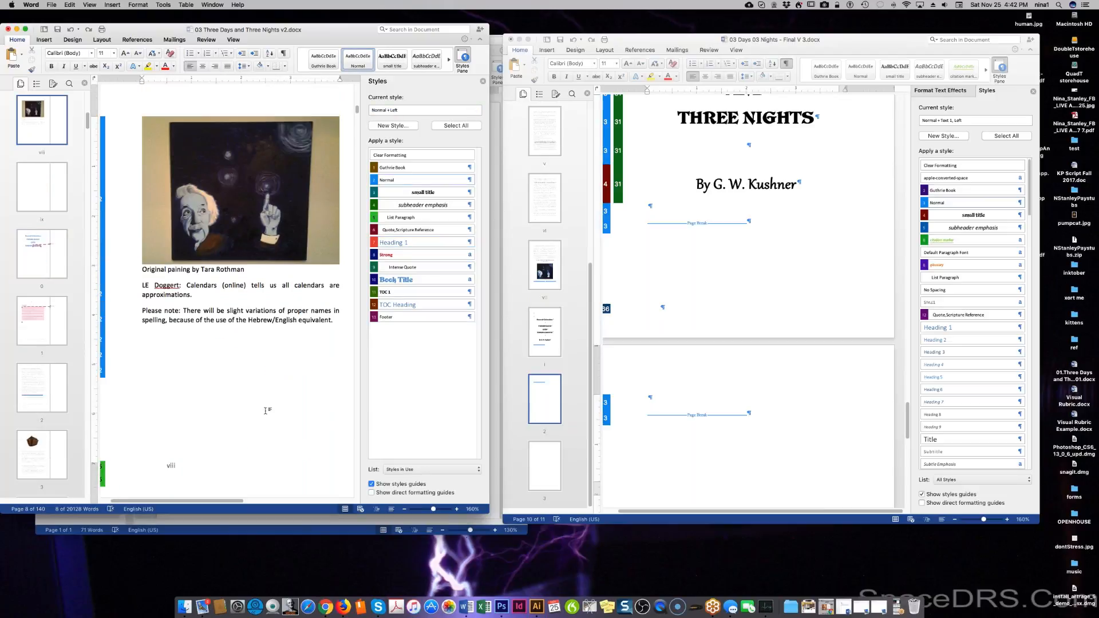
{"action": "scroll", "coordinate": [258, 344], "scroll_direction": "up", "scroll_amount": 10}
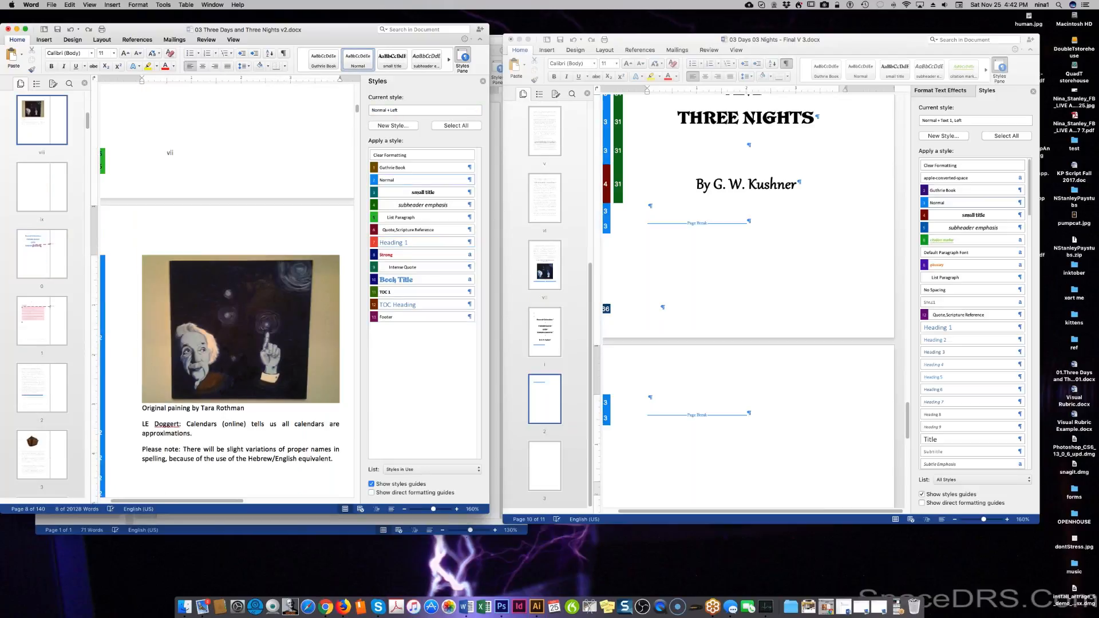
{"action": "scroll", "coordinate": [232, 215], "scroll_direction": "up", "scroll_amount": 15}
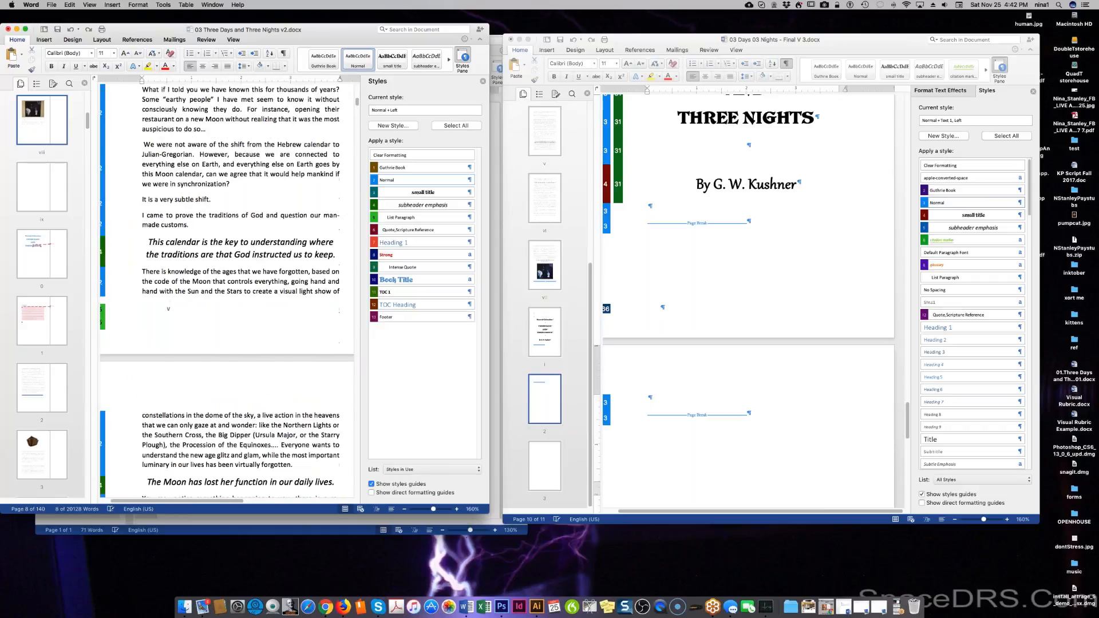
{"action": "scroll", "coordinate": [268, 126], "scroll_direction": "up", "scroll_amount": 20}
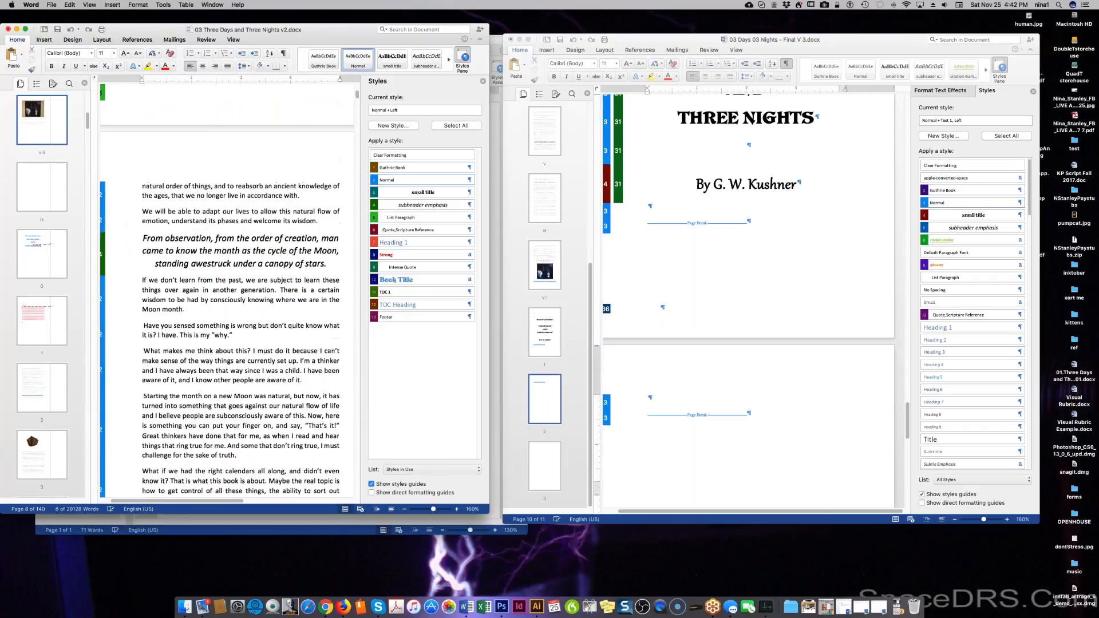
{"action": "scroll", "coordinate": [268, 126], "scroll_direction": "up", "scroll_amount": 20}
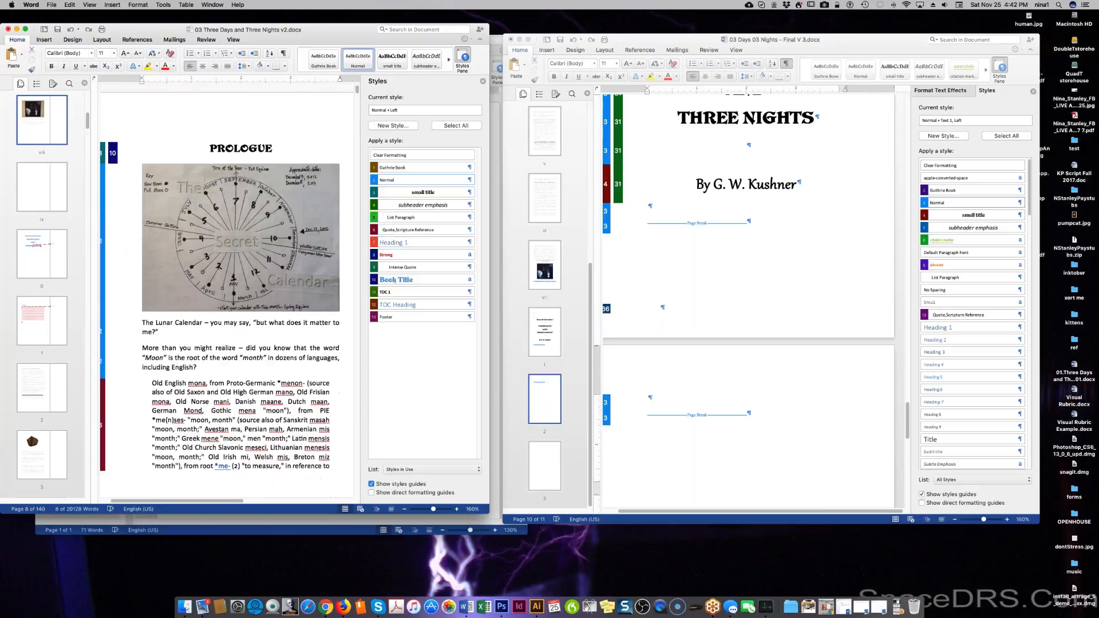
{"action": "left_click", "coordinate": [786, 297]}
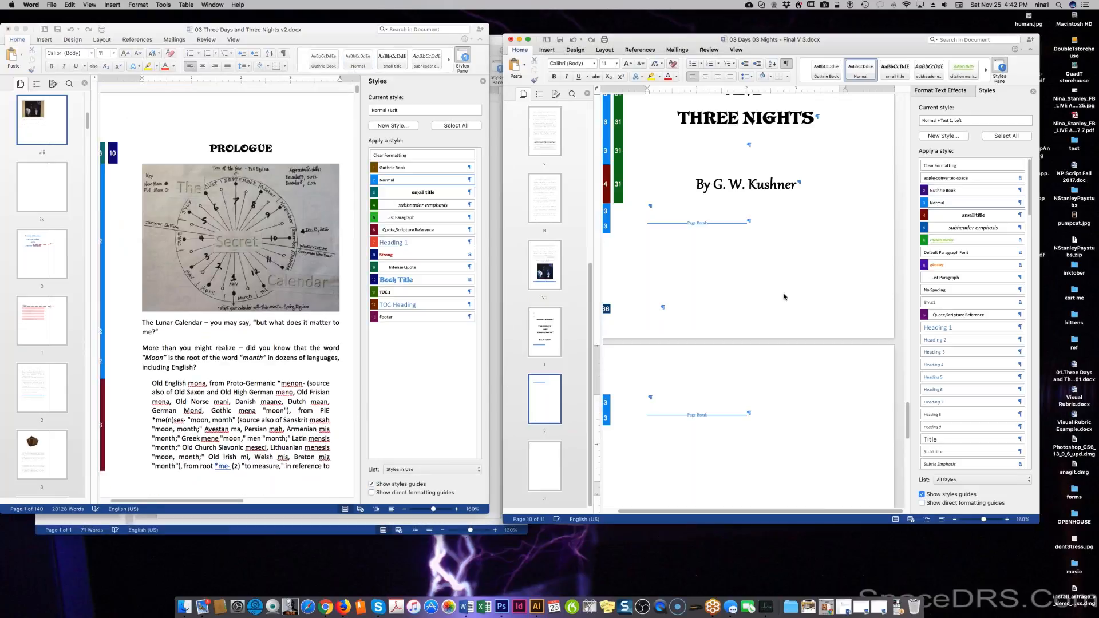
{"action": "scroll", "coordinate": [785, 296], "scroll_direction": "up", "scroll_amount": 2}
{"action": "scroll", "coordinate": [786, 297], "scroll_direction": "up", "scroll_amount": 5}
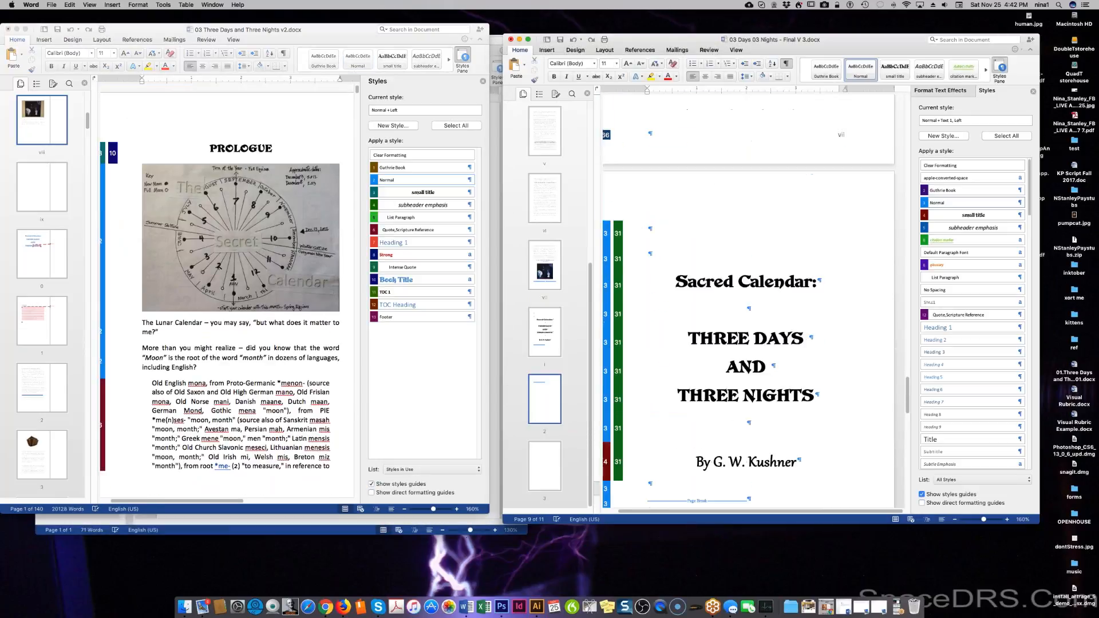
{"action": "scroll", "coordinate": [783, 300], "scroll_direction": "up", "scroll_amount": 4}
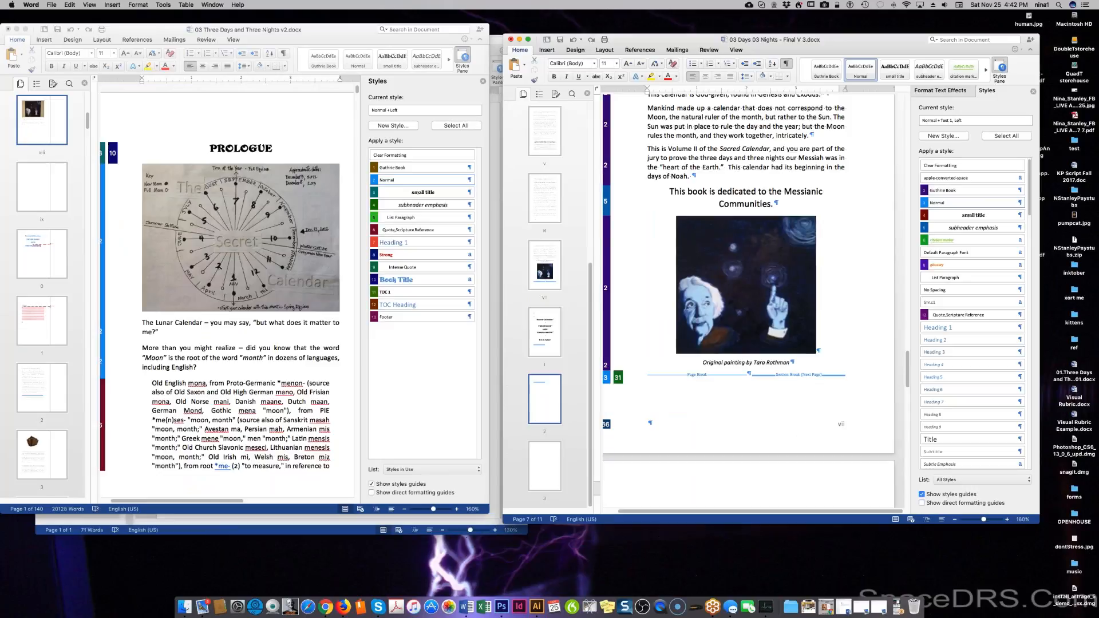
{"action": "scroll", "coordinate": [778, 474], "scroll_direction": "down", "scroll_amount": 2}
{"action": "left_click", "coordinate": [769, 394]}
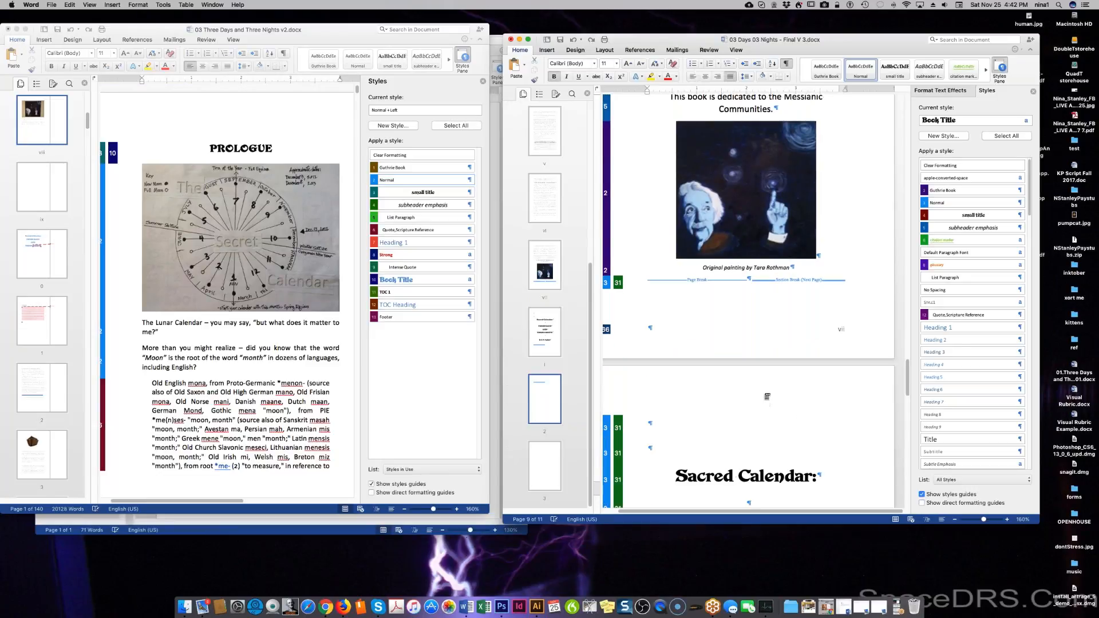
{"action": "left_click_drag", "start_coordinate": [769, 393], "coordinate": [771, 540]}
{"action": "key", "text": "BackSpace"}
{"action": "scroll", "coordinate": [748, 298], "scroll_direction": "up", "scroll_amount": 5}
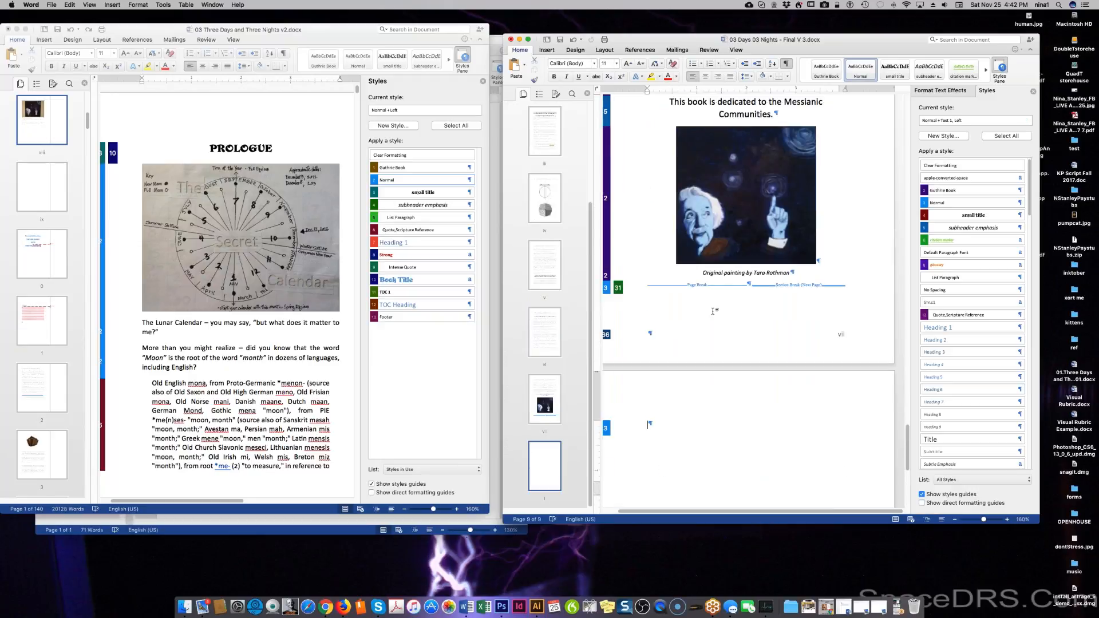
{"action": "scroll", "coordinate": [748, 298], "scroll_direction": "up", "scroll_amount": 2}
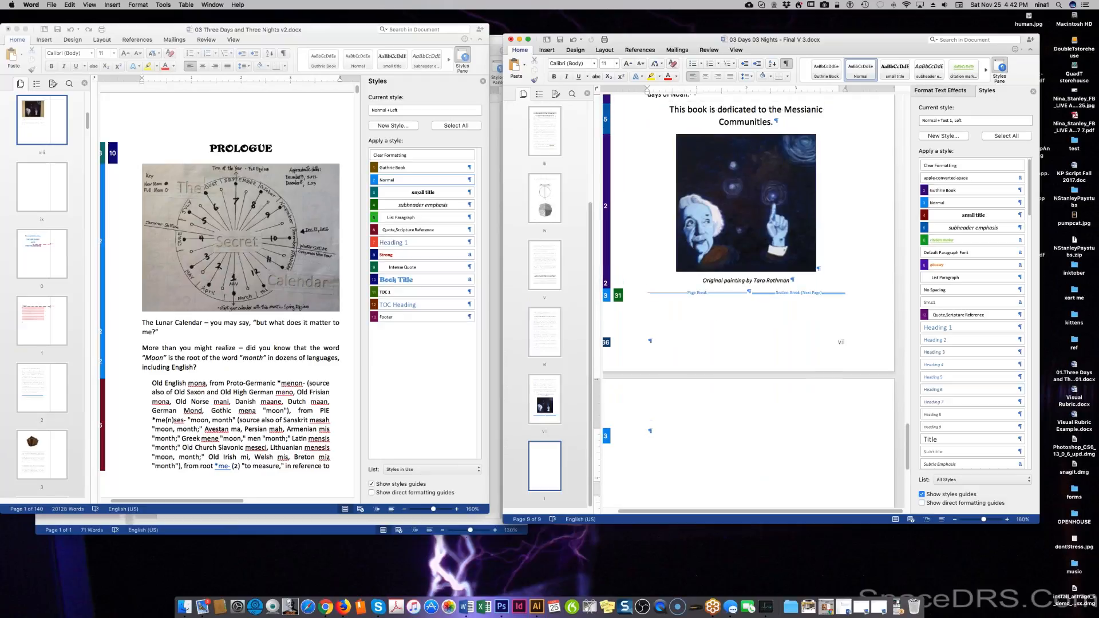
{"action": "left_click", "coordinate": [870, 324]}
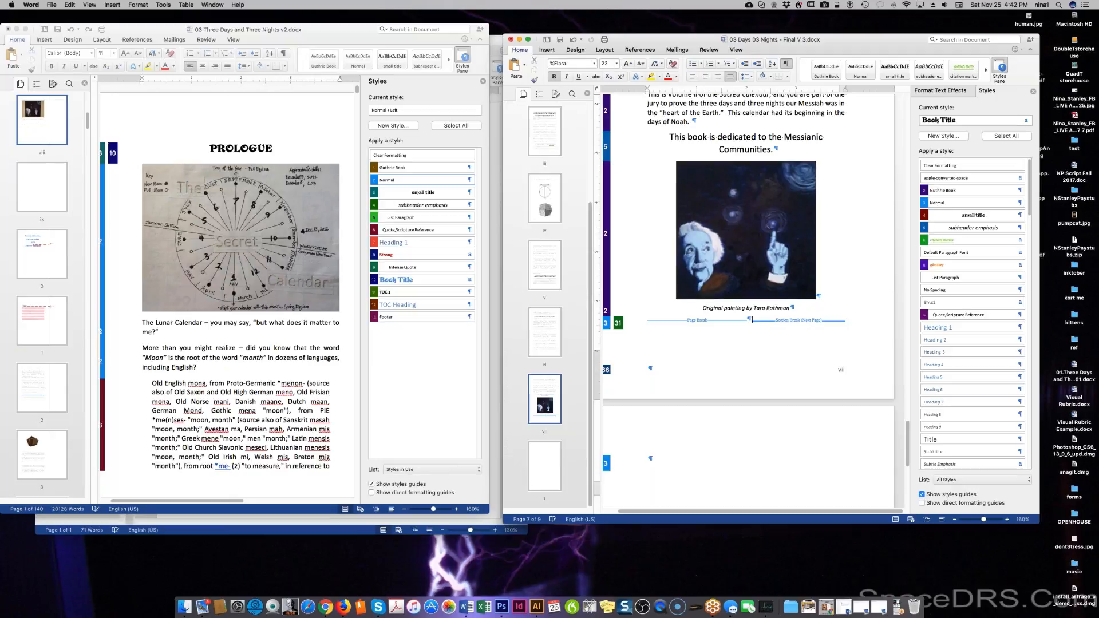
Save a copy of the book, changing 'Final V 3' to 'Prologue' in the file name.
{"action": "left_click", "coordinate": [54, 5]}
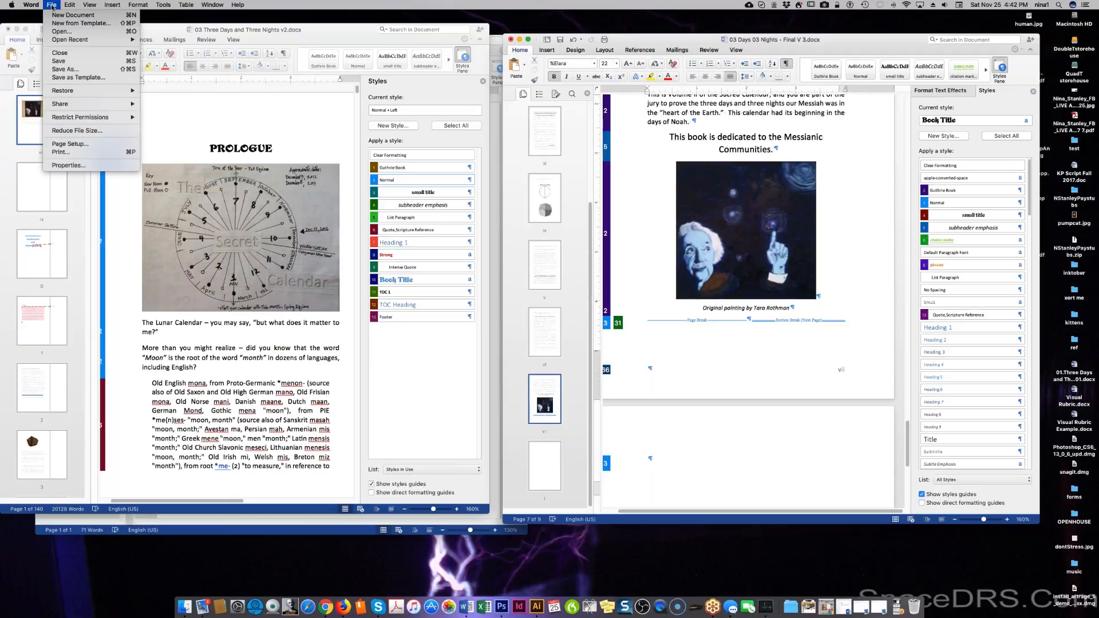
{"action": "left_click", "coordinate": [60, 70]}
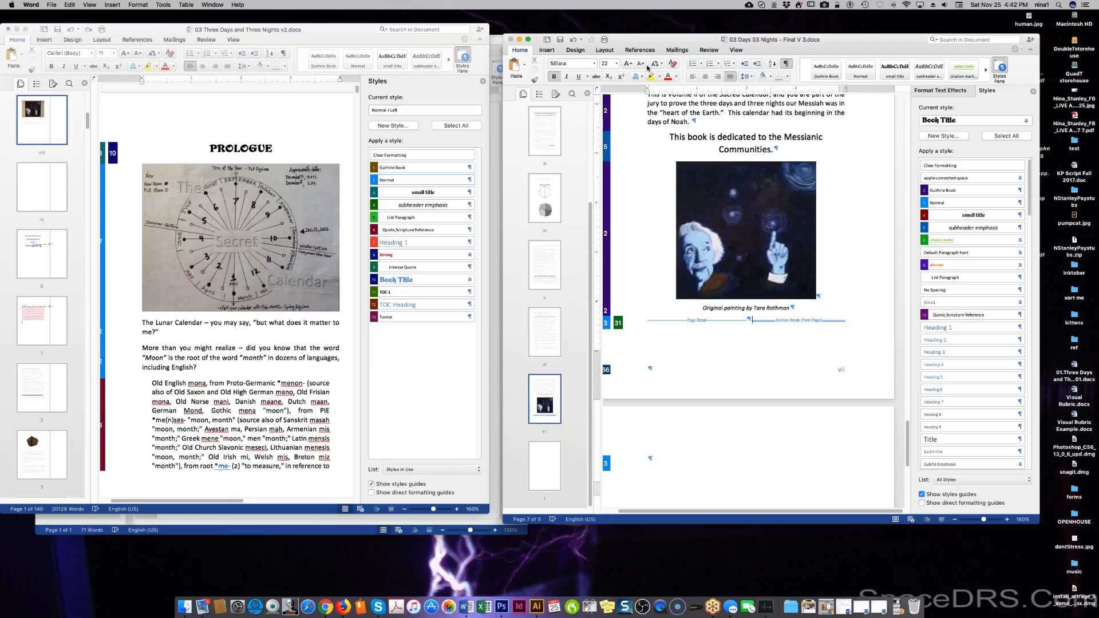
{"action": "left_click", "coordinate": [790, 70]}
{"action": "left_click_drag", "start_coordinate": [793, 70], "coordinate": [773, 70]}
{"action": "type", "text": "Prologue"}
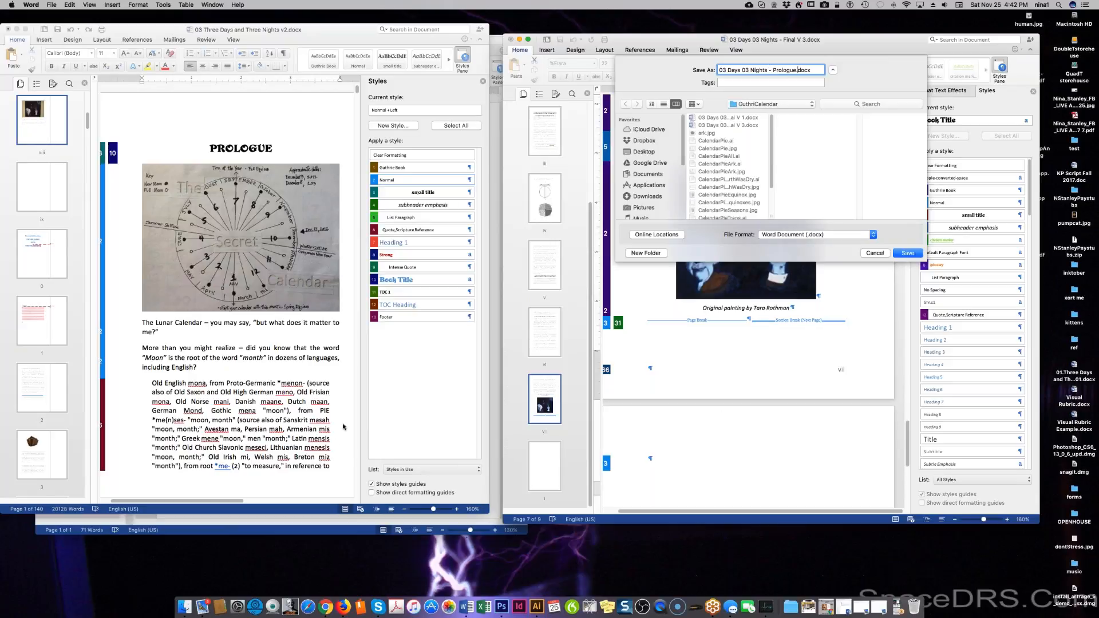
{"action": "left_click", "coordinate": [911, 255]}
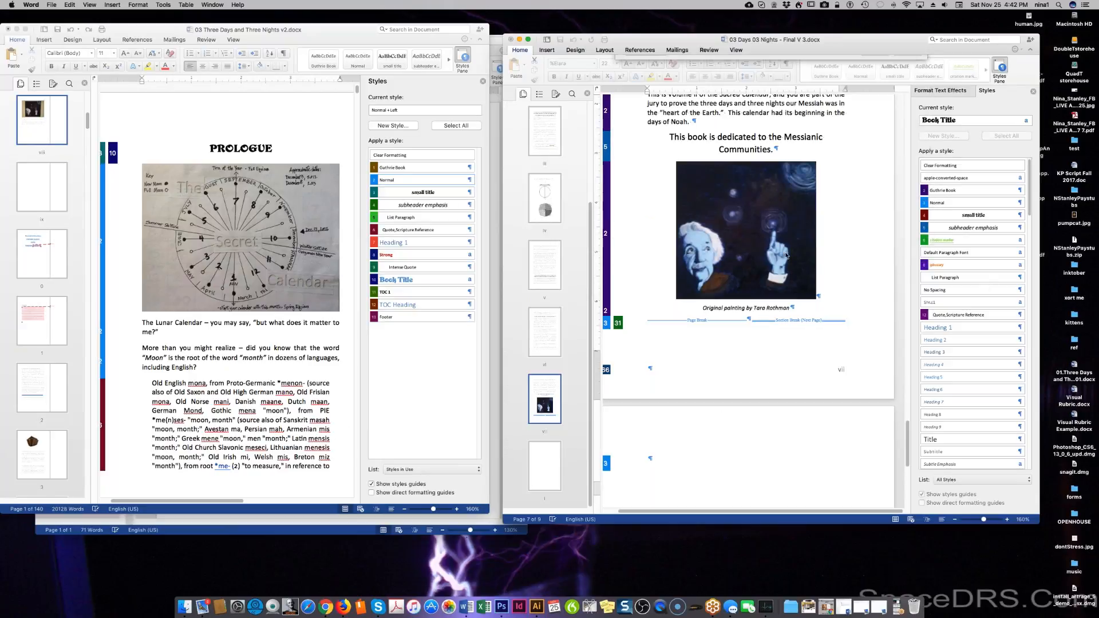
Bring the original book window forward and review pages viii and ix.
{"action": "left_click", "coordinate": [419, 398]}
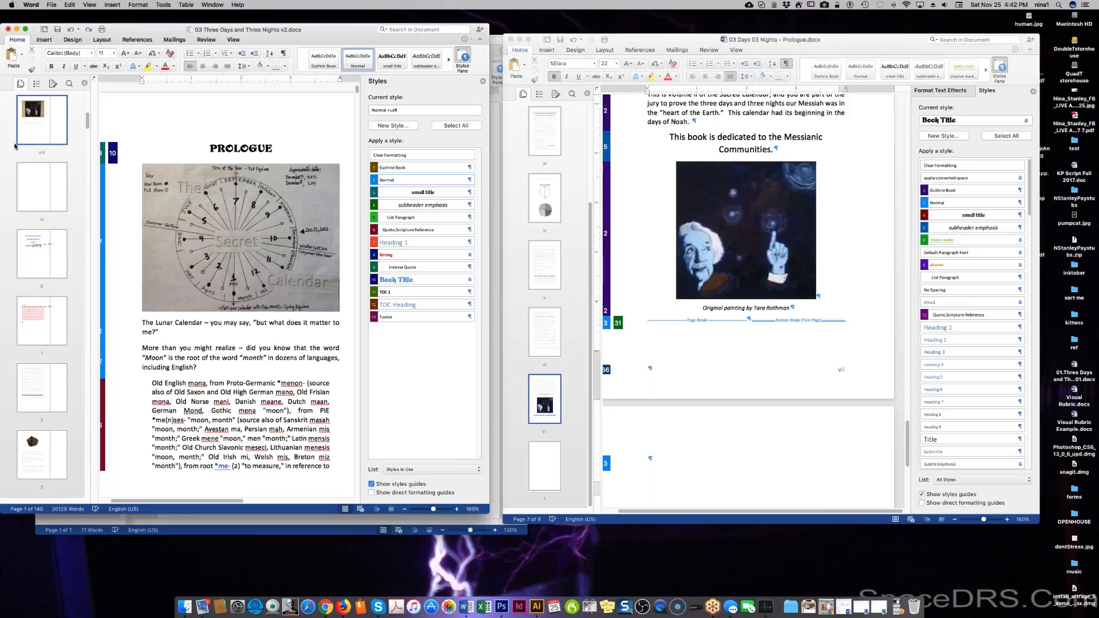
{"action": "left_click", "coordinate": [35, 131]}
{"action": "left_click", "coordinate": [35, 191]}
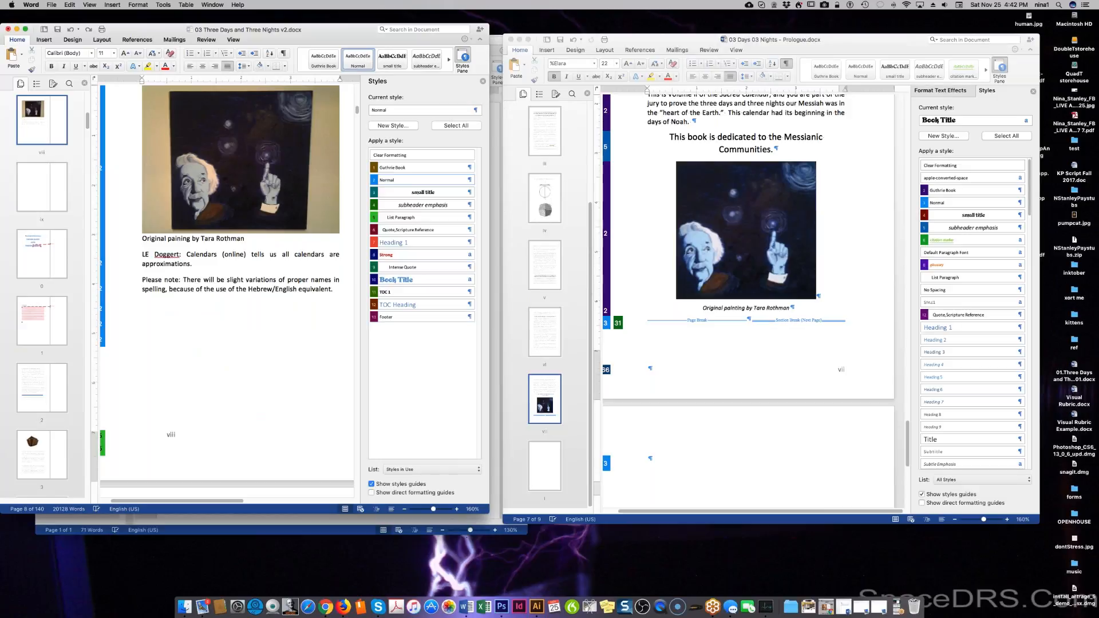
{"action": "left_click", "coordinate": [34, 191]}
{"action": "left_click", "coordinate": [36, 131]}
{"action": "left_click", "coordinate": [57, 5]}
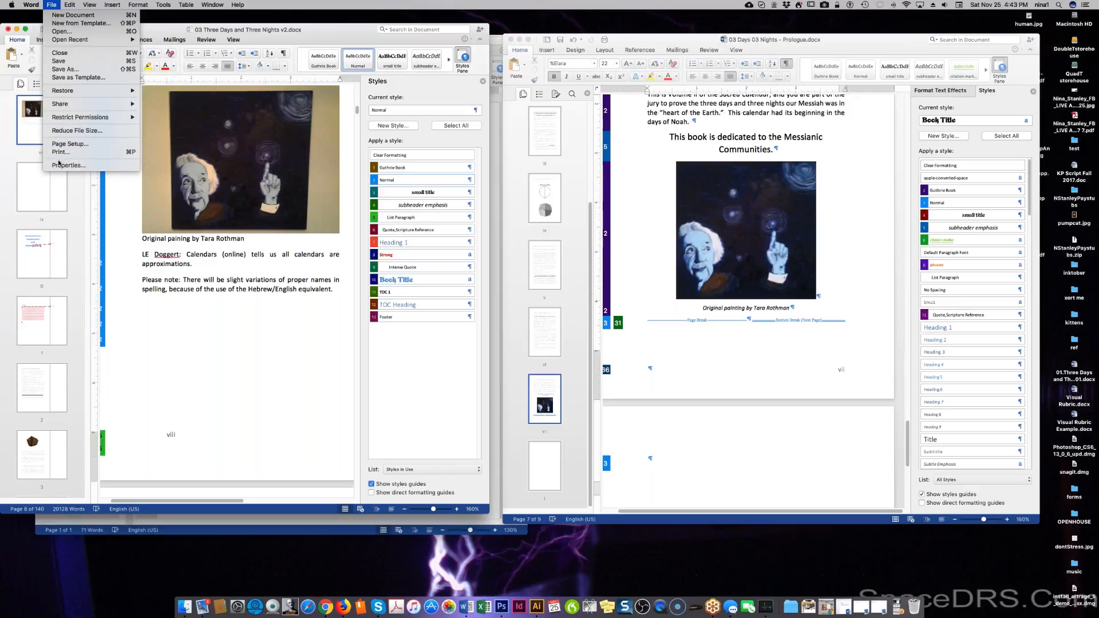
{"action": "mouse_move", "coordinate": [69, 8]}
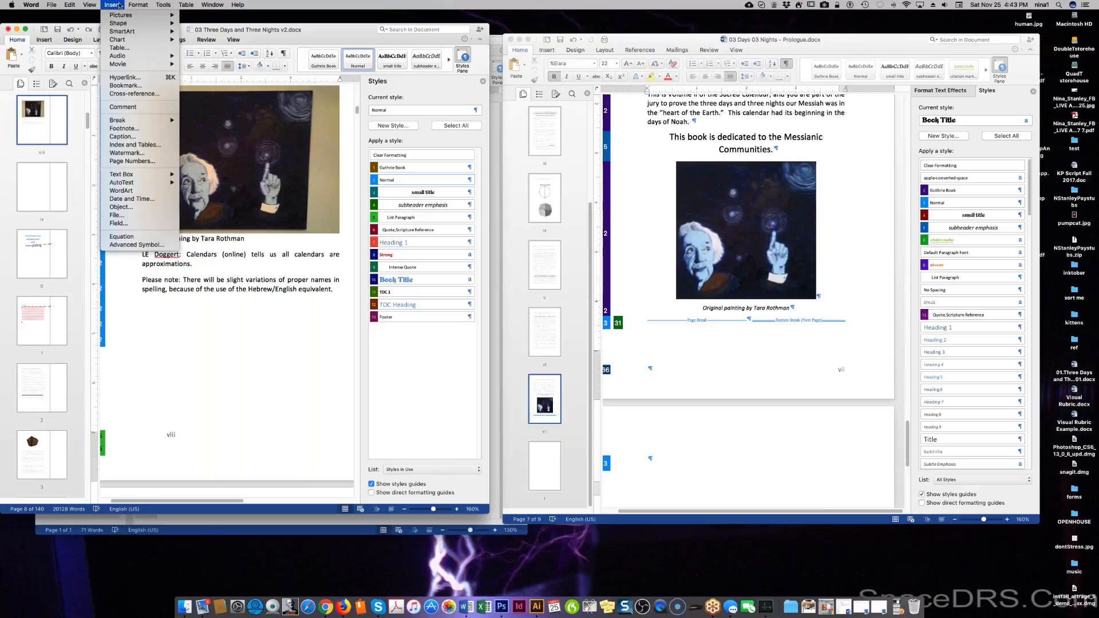
{"action": "left_click", "coordinate": [230, 443]}
Select the front-matter text from page ix back up through page vi.
{"action": "scroll", "coordinate": [265, 375], "scroll_direction": "down", "scroll_amount": 5}
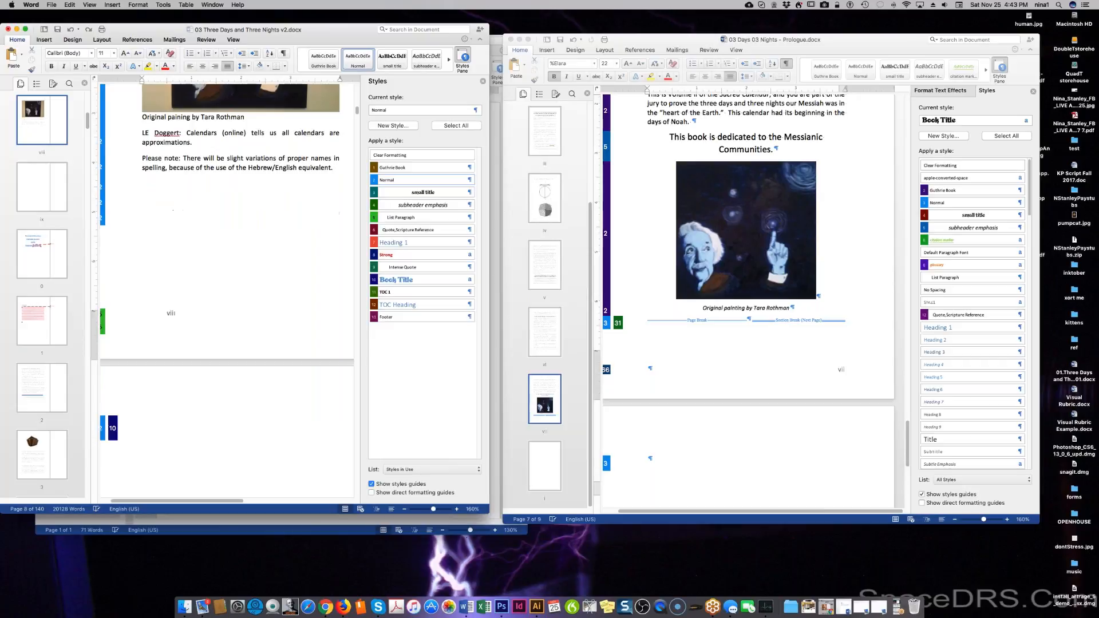
{"action": "scroll", "coordinate": [270, 368], "scroll_direction": "down", "scroll_amount": 10}
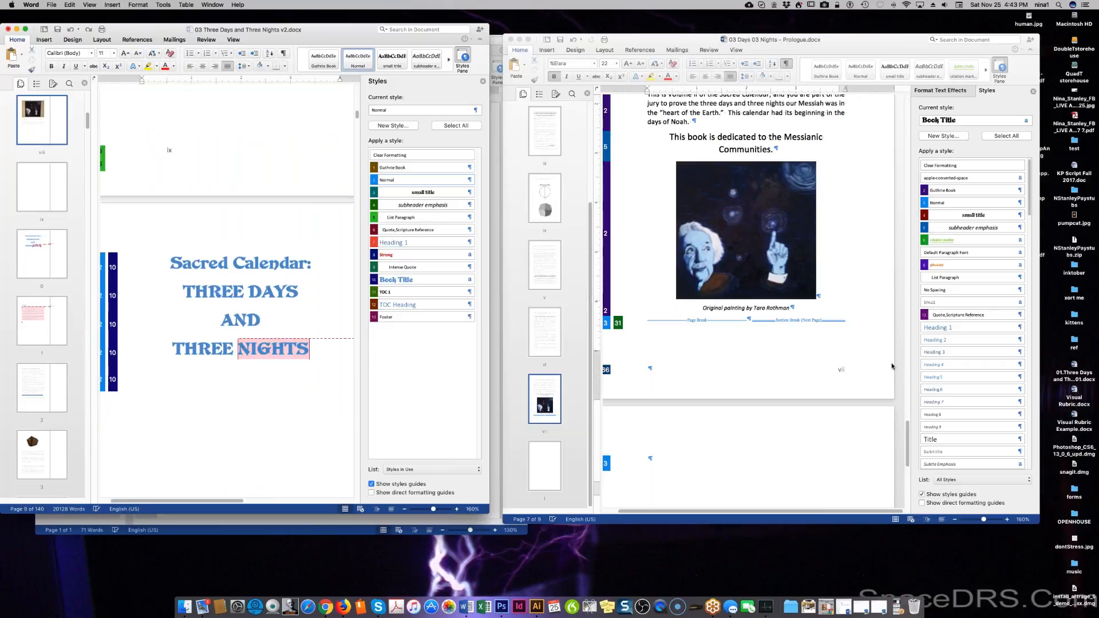
{"action": "scroll", "coordinate": [241, 311], "scroll_direction": "down", "scroll_amount": 10}
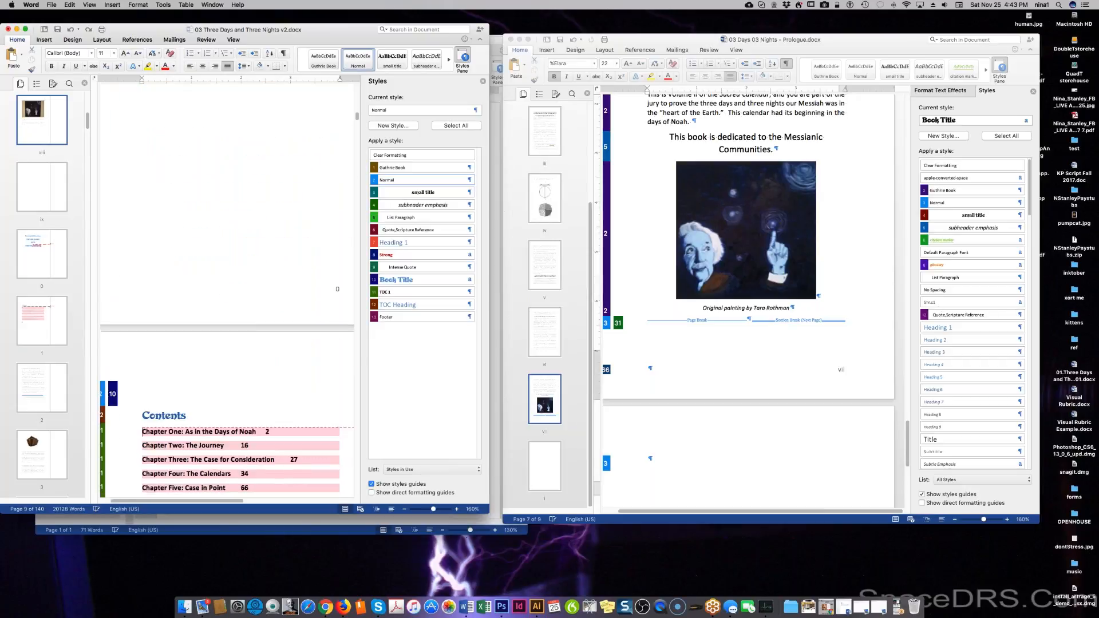
{"action": "scroll", "coordinate": [226, 286], "scroll_direction": "down", "scroll_amount": 10}
{"action": "scroll", "coordinate": [227, 286], "scroll_direction": "up", "scroll_amount": 10}
{"action": "scroll", "coordinate": [250, 327], "scroll_direction": "up", "scroll_amount": 10}
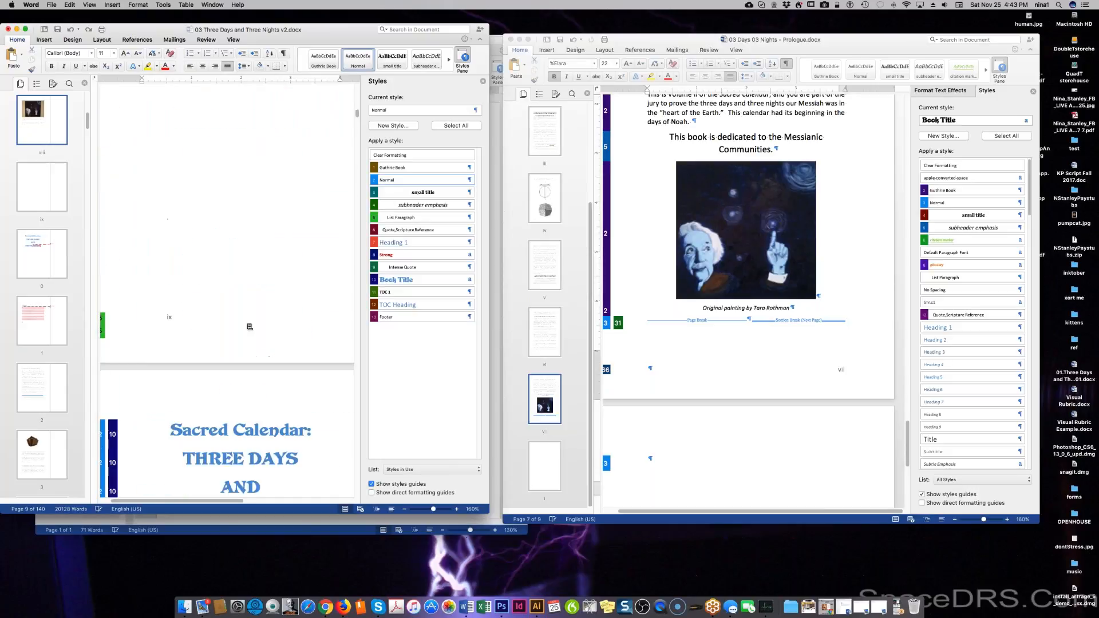
{"action": "left_click", "coordinate": [250, 327]}
{"action": "left_click_drag", "start_coordinate": [177, 133], "coordinate": [68, 5]}
{"action": "left_click", "coordinate": [58, 5]}
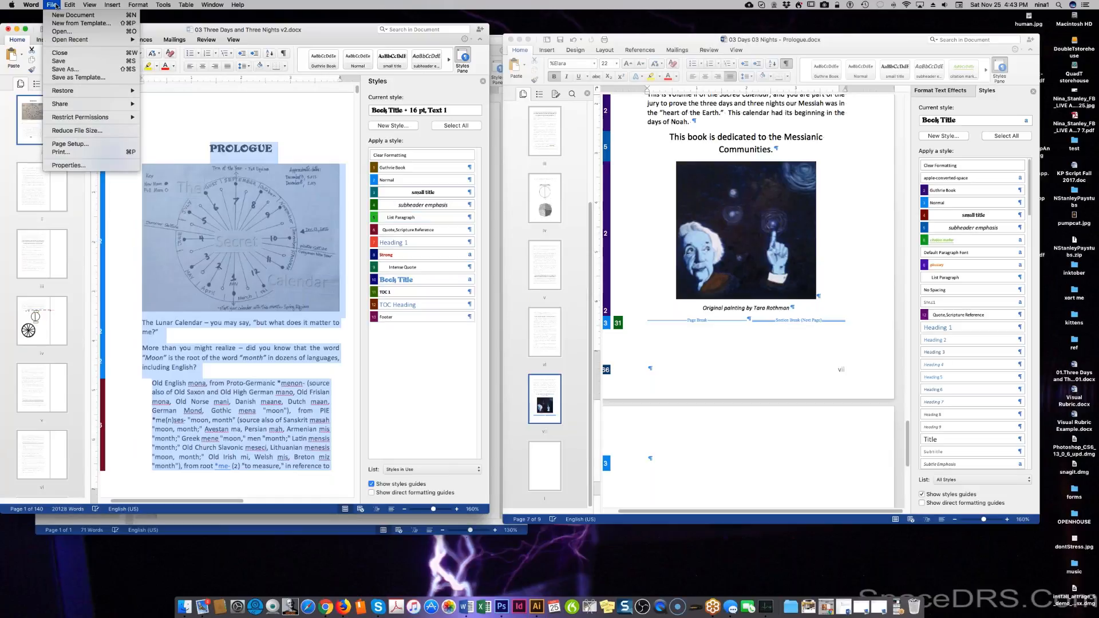
{"action": "mouse_move", "coordinate": [70, 5]}
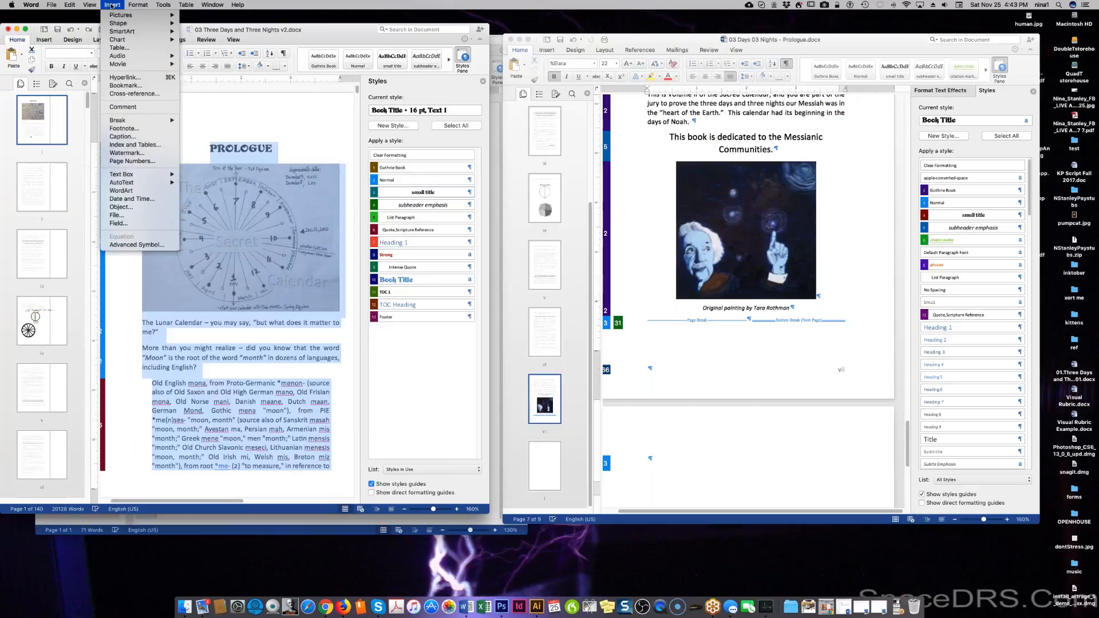
{"action": "mouse_move", "coordinate": [159, 5]}
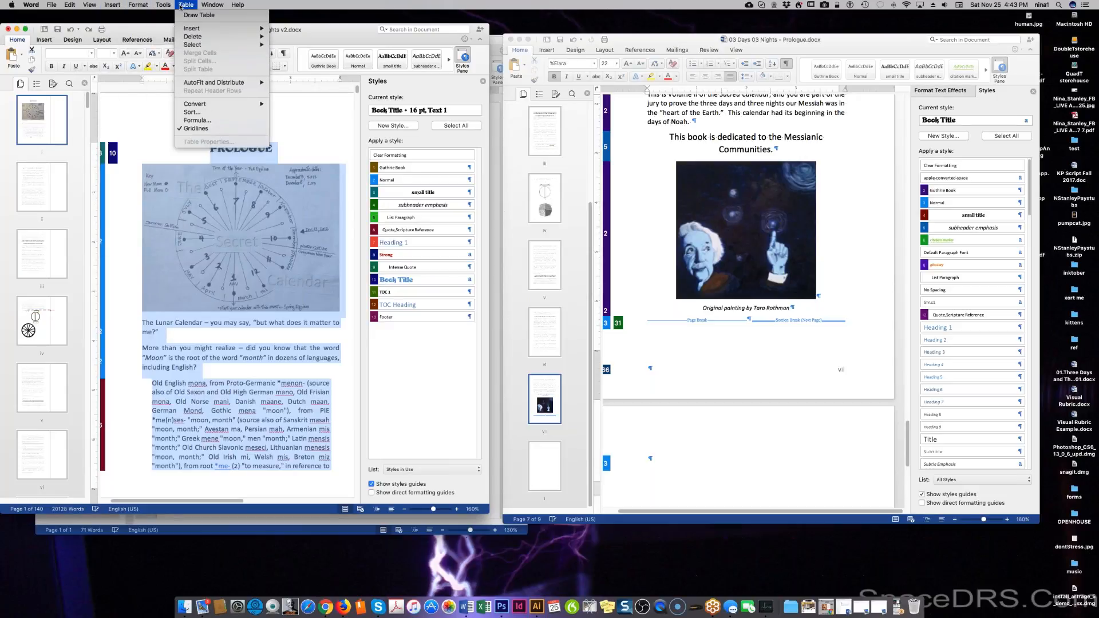
{"action": "mouse_move", "coordinate": [206, 38]}
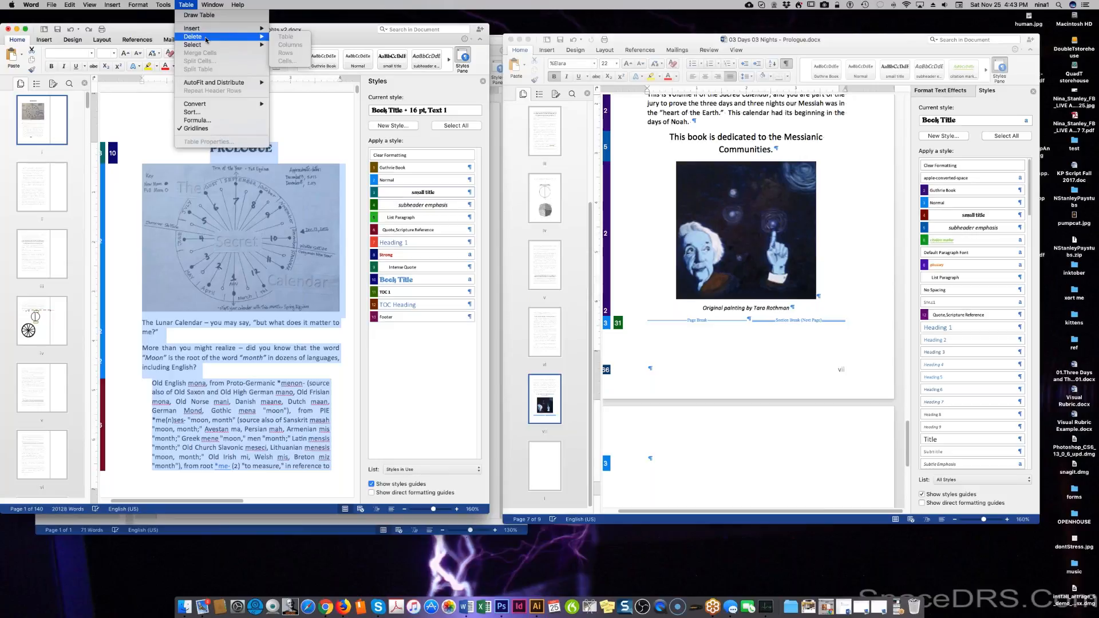
{"action": "mouse_move", "coordinate": [215, 3]}
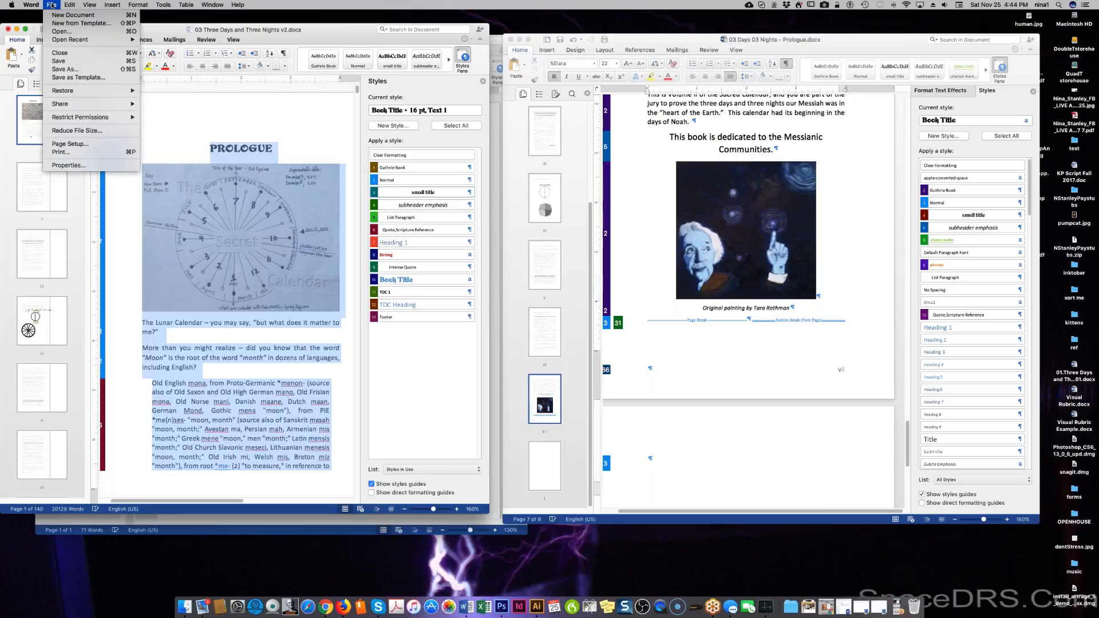
{"action": "left_click", "coordinate": [349, 33]}
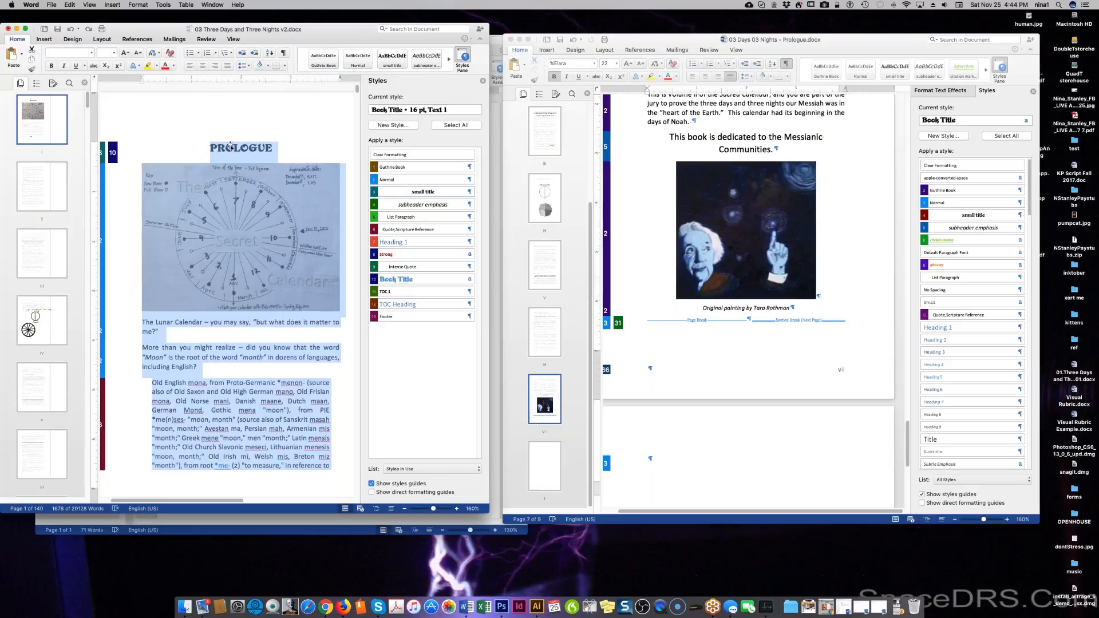
{"action": "left_click_drag", "start_coordinate": [347, 44], "coordinate": [347, 42]}
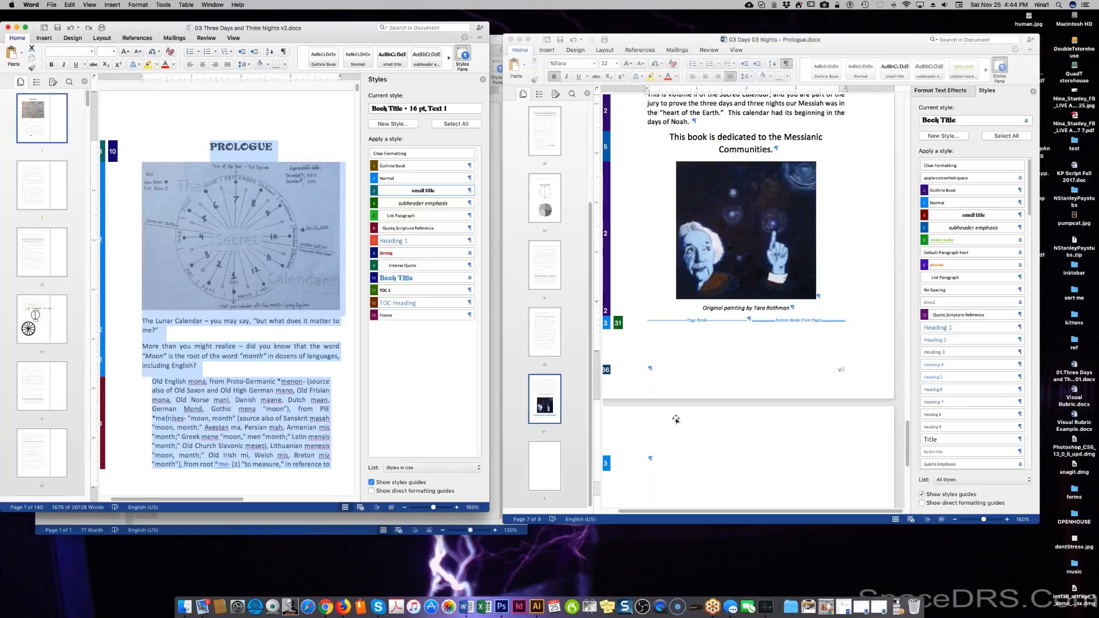
Switch to GoToMeeting using its Dock icon.
{"action": "left_click", "coordinate": [682, 36]}
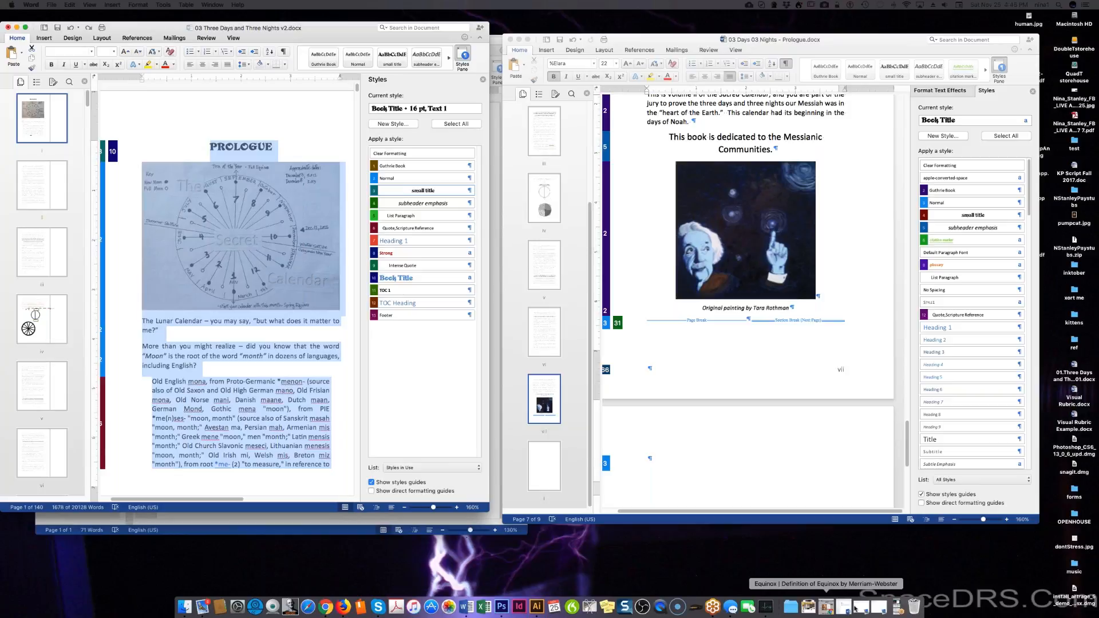
{"action": "left_click", "coordinate": [713, 607]}
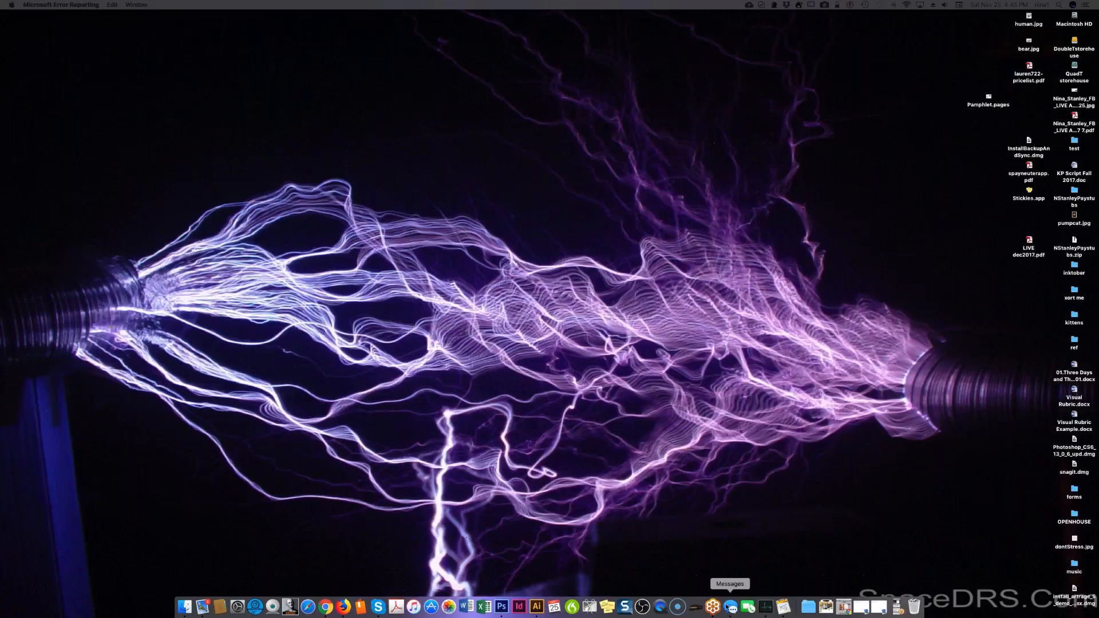
{"action": "right_click", "coordinate": [713, 607]}
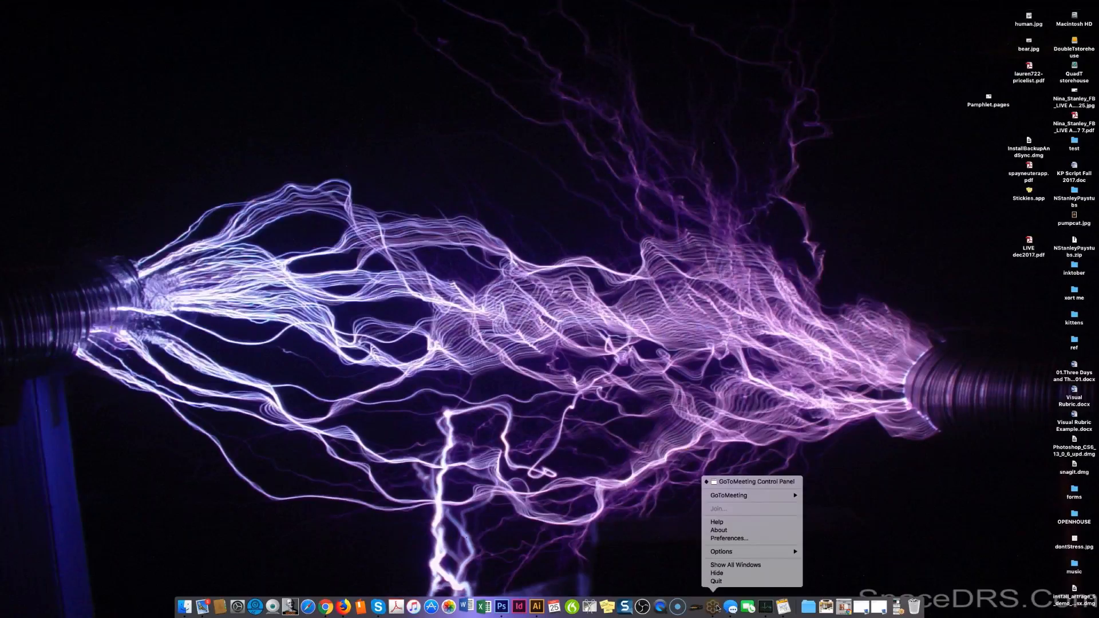
{"action": "left_click", "coordinate": [728, 566]}
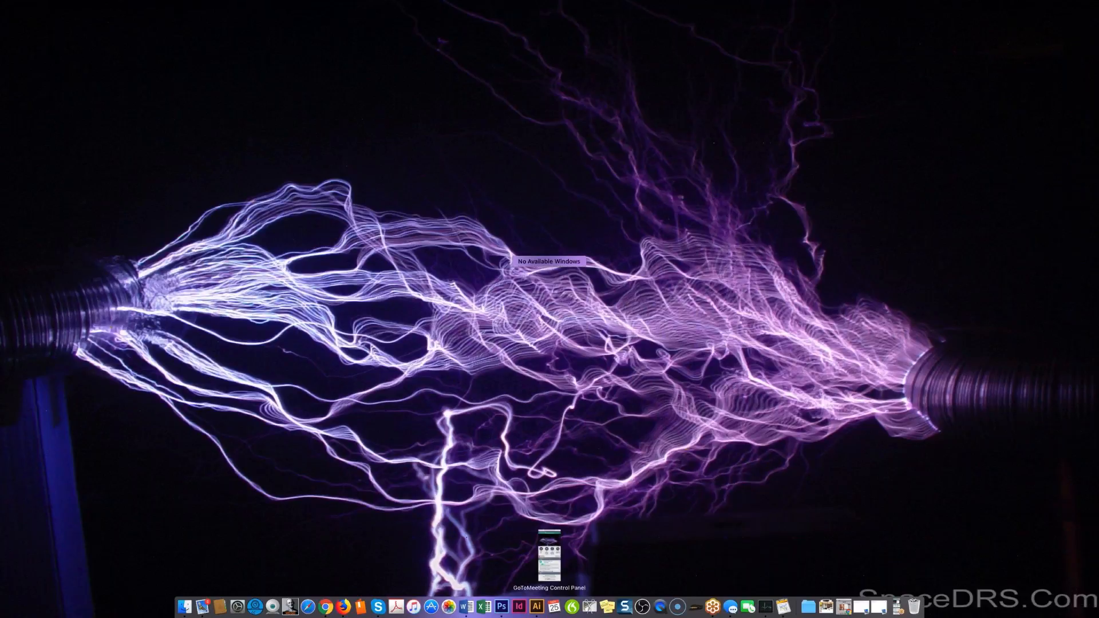
{"action": "key", "text": "Escape"}
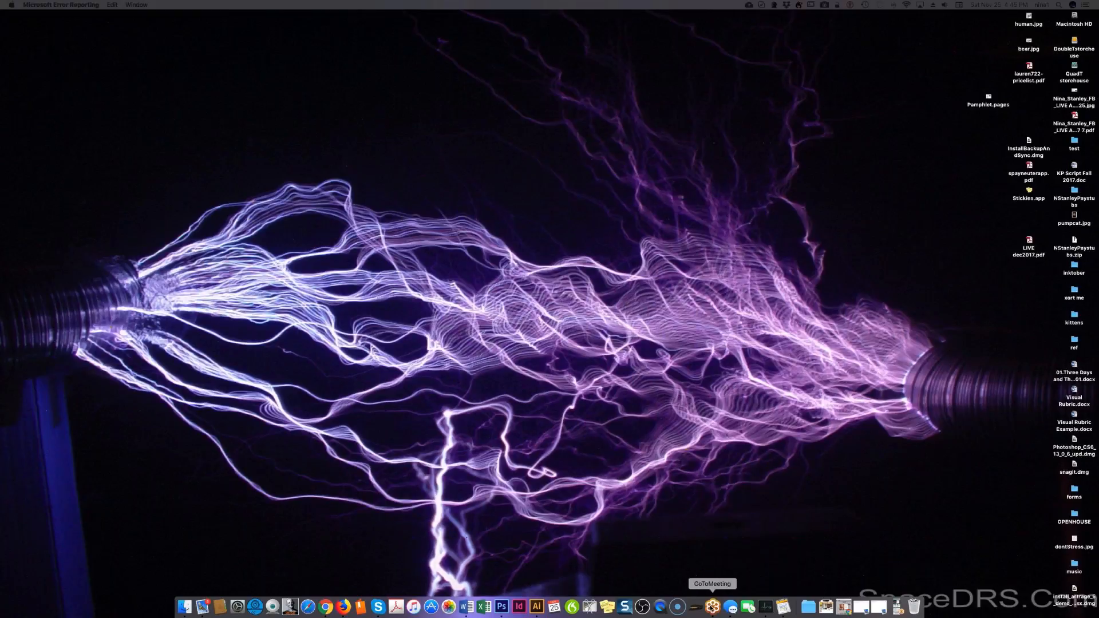
{"action": "right_click", "coordinate": [712, 608]}
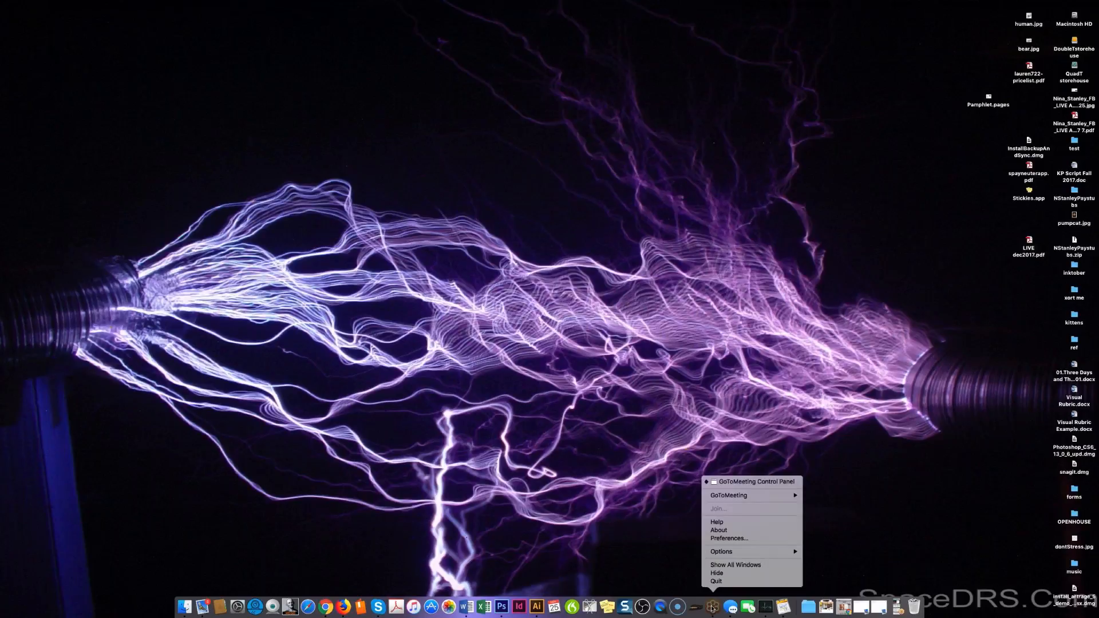
{"action": "mouse_move", "coordinate": [735, 496]}
{"action": "mouse_move", "coordinate": [743, 552]}
{"action": "key", "text": "Escape"}
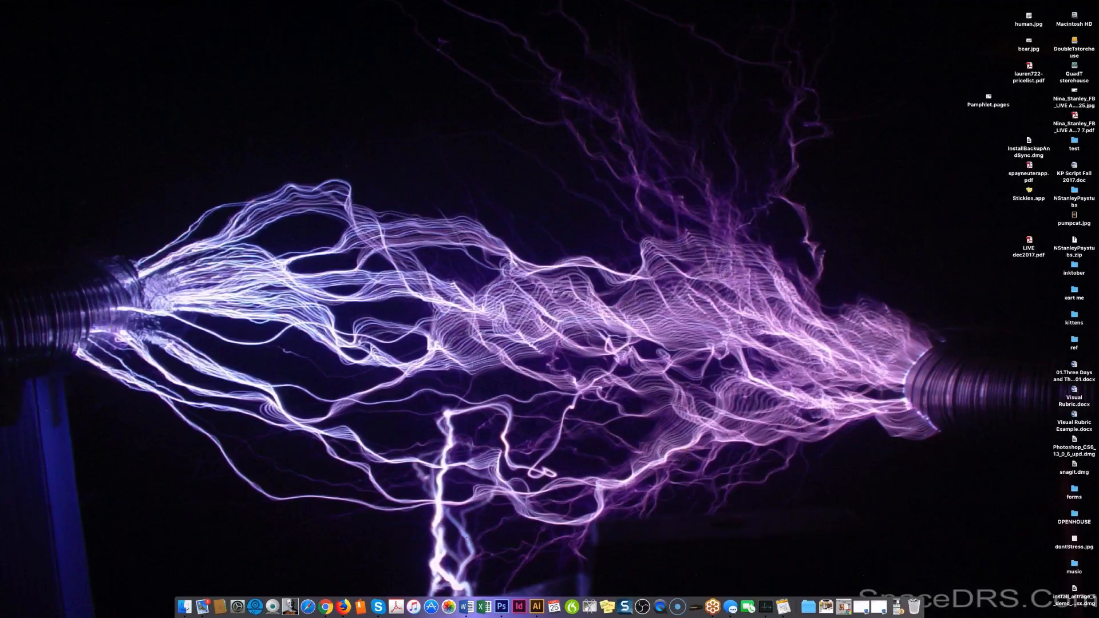